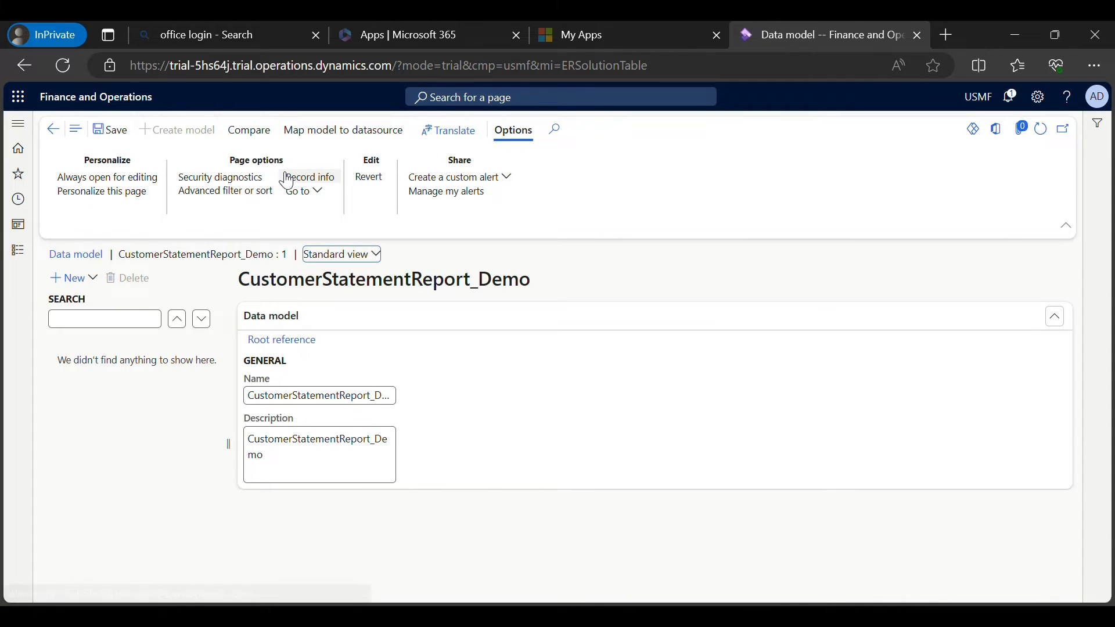
Add a model root node named CustomerStatementRoot to the CustomerStatementReport_Demo data model.
{"action": "left_click", "coordinate": [89, 285]}
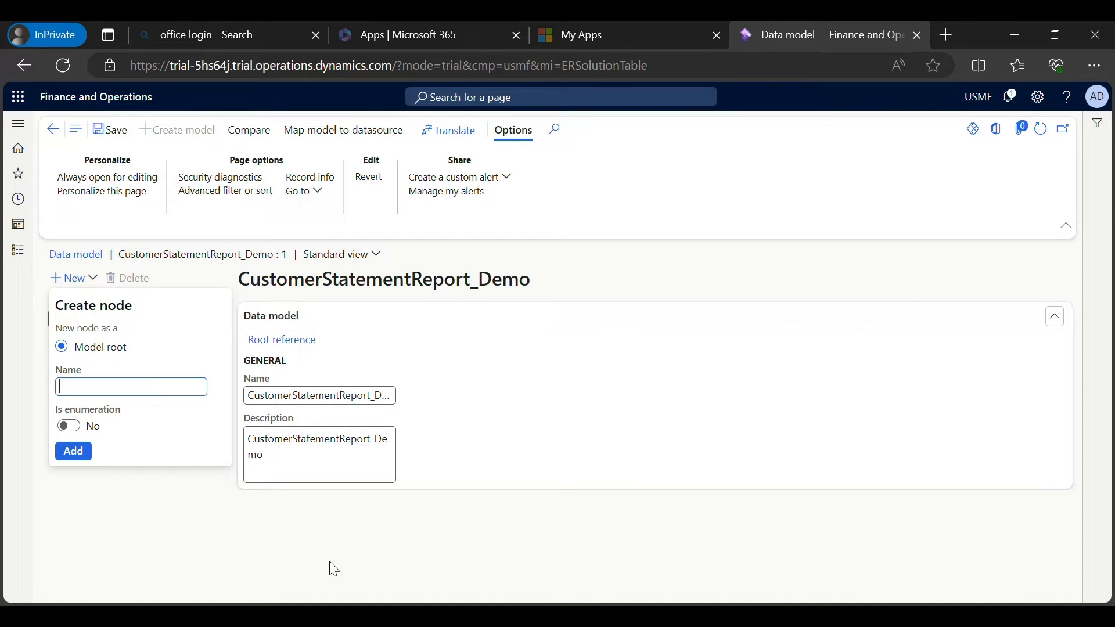
{"action": "type", "text": "CustomerStatementRoot"}
{"action": "left_click", "coordinate": [76, 455]}
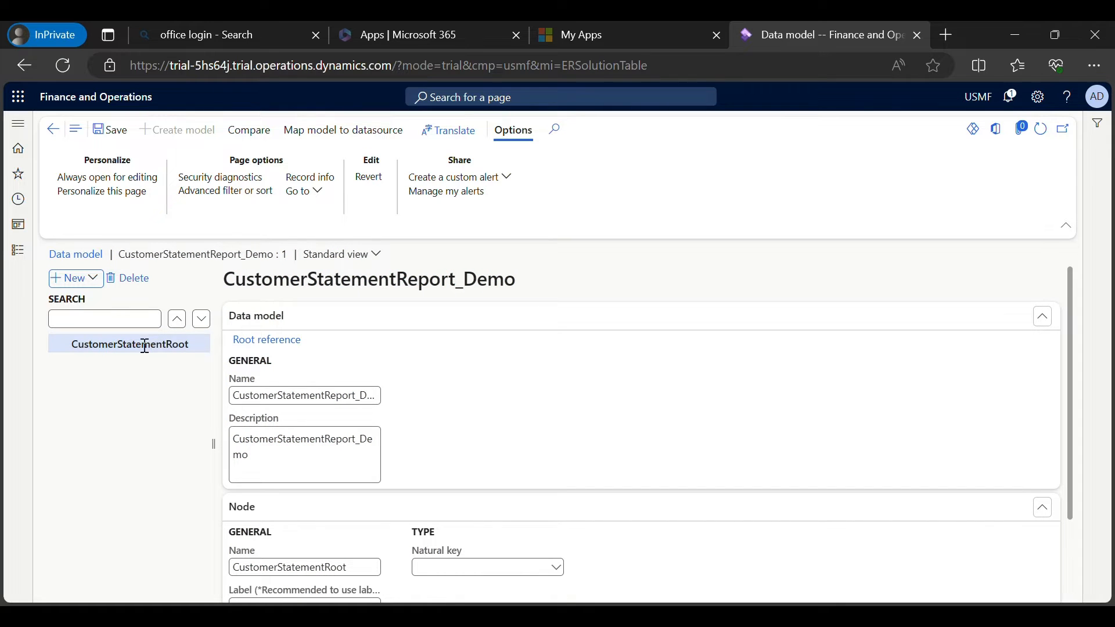
Start a new child node under CustomerStatementRoot, and examine the customer code and name fields on PowerPoint's report design slide.
{"action": "left_click", "coordinate": [75, 278]}
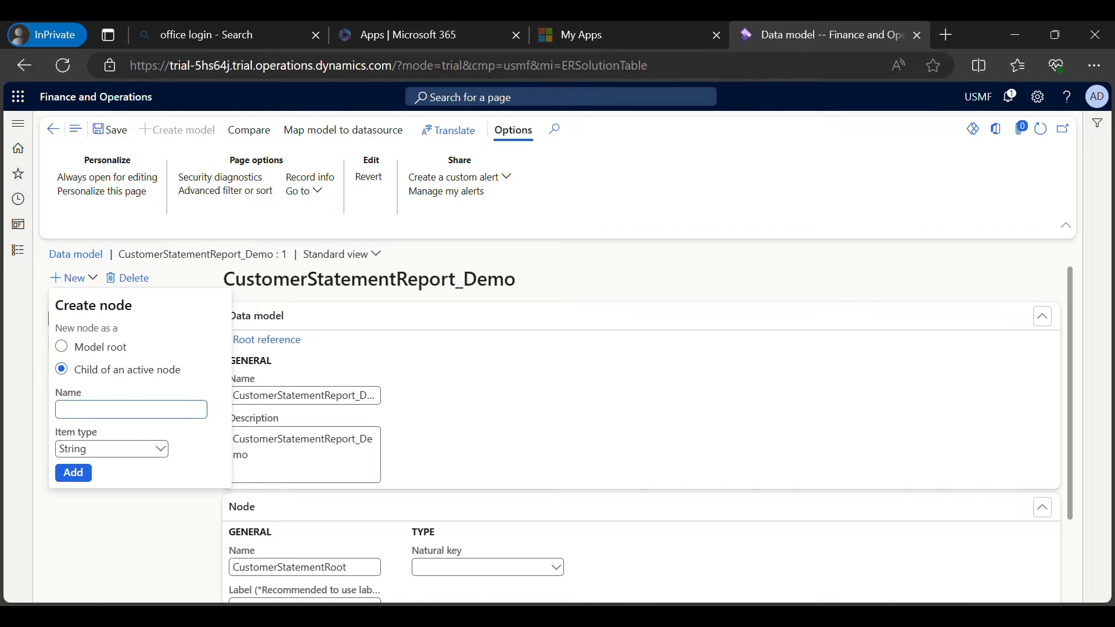
{"action": "left_click", "coordinate": [757, 540]}
{"action": "left_click", "coordinate": [136, 298]}
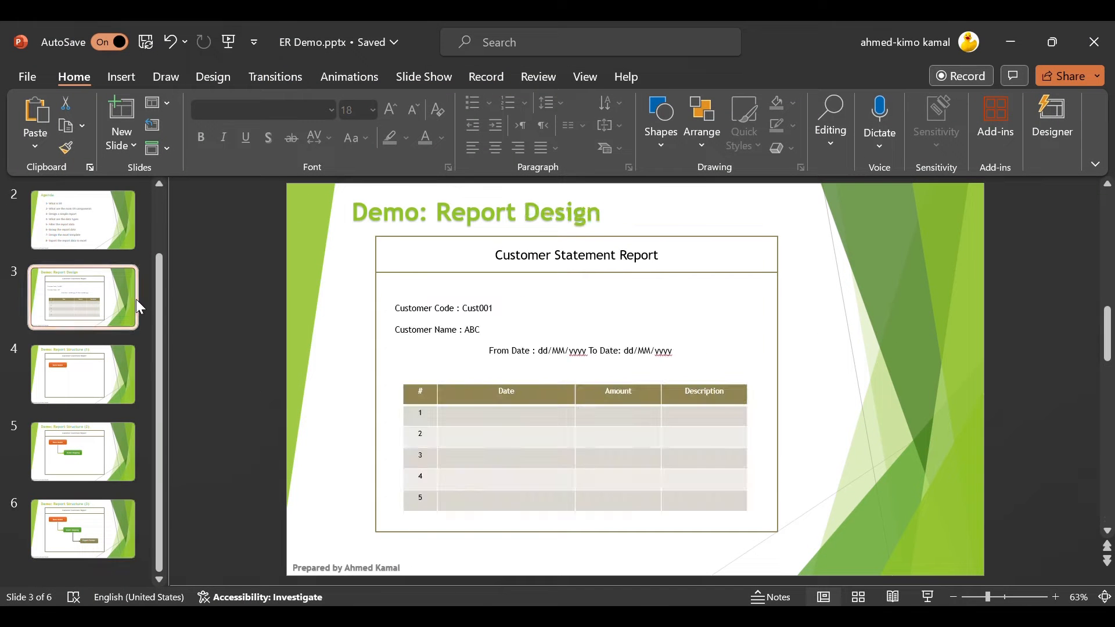
{"action": "left_click", "coordinate": [603, 256]}
{"action": "left_click", "coordinate": [473, 308]}
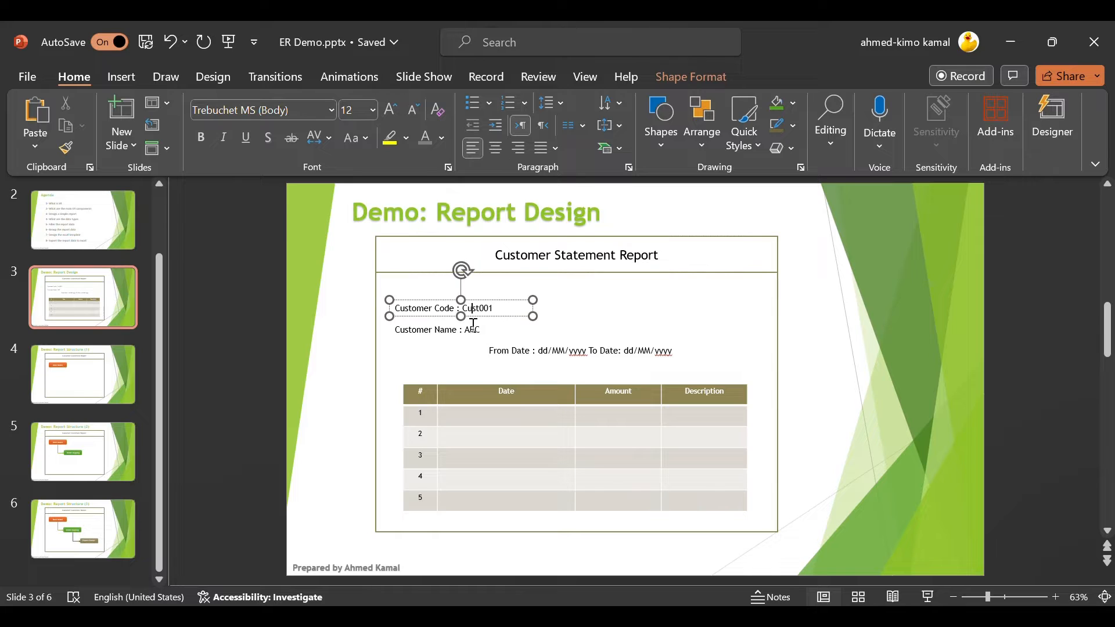
{"action": "left_click", "coordinate": [474, 329]}
{"action": "left_click", "coordinate": [474, 309]}
{"action": "left_click", "coordinate": [474, 329]}
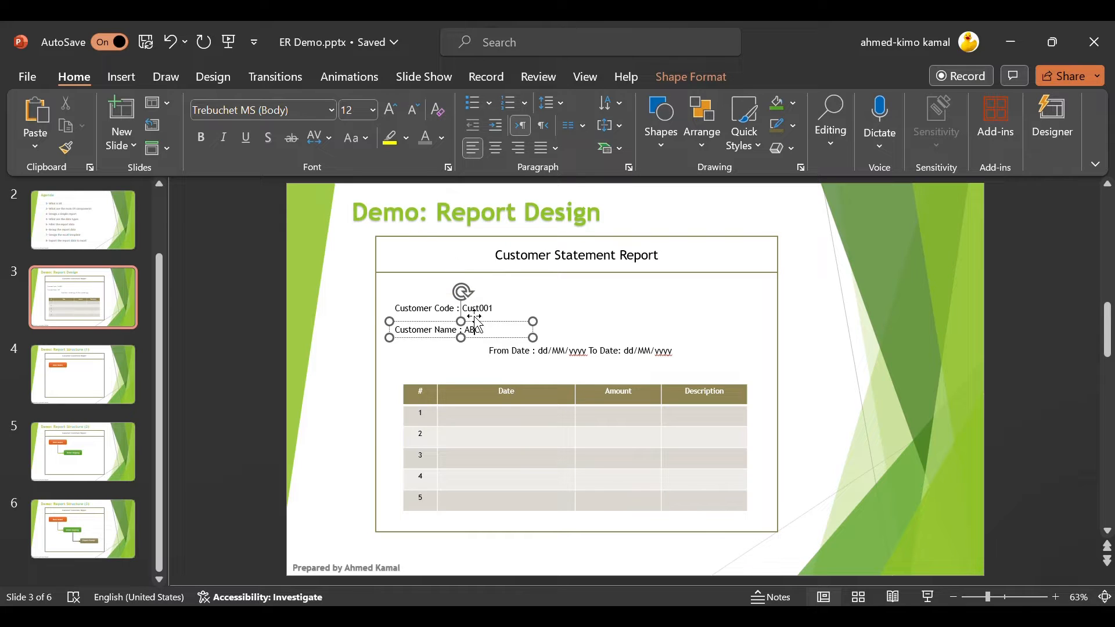
{"action": "left_click", "coordinate": [474, 308]}
{"action": "left_click", "coordinate": [476, 330]}
{"action": "key", "text": "alt+Tab"}
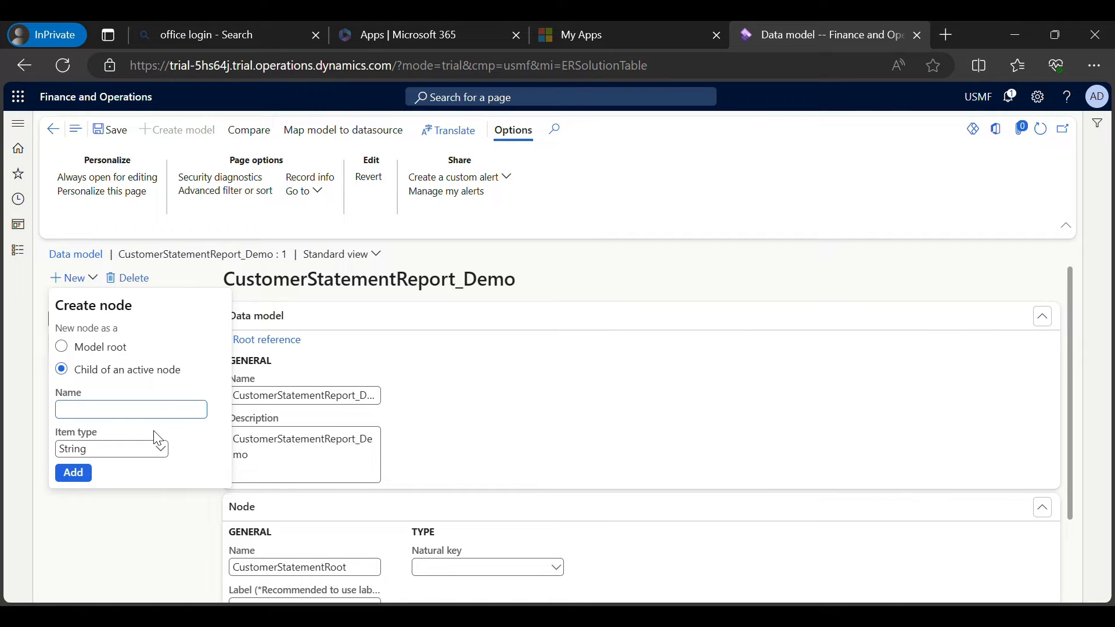
Back in Finance and Operations, name the new child node of CustomerStatementRoot CustomerInfo.
{"action": "type", "text": "CustomerData"}
{"action": "key", "text": "BackSpace"}
{"action": "key", "text": "BackSpace"}
{"action": "key", "text": "BackSpace"}
{"action": "key", "text": "BackSpace"}
{"action": "type", "text": "Info"}
{"action": "left_click", "coordinate": [163, 458]}
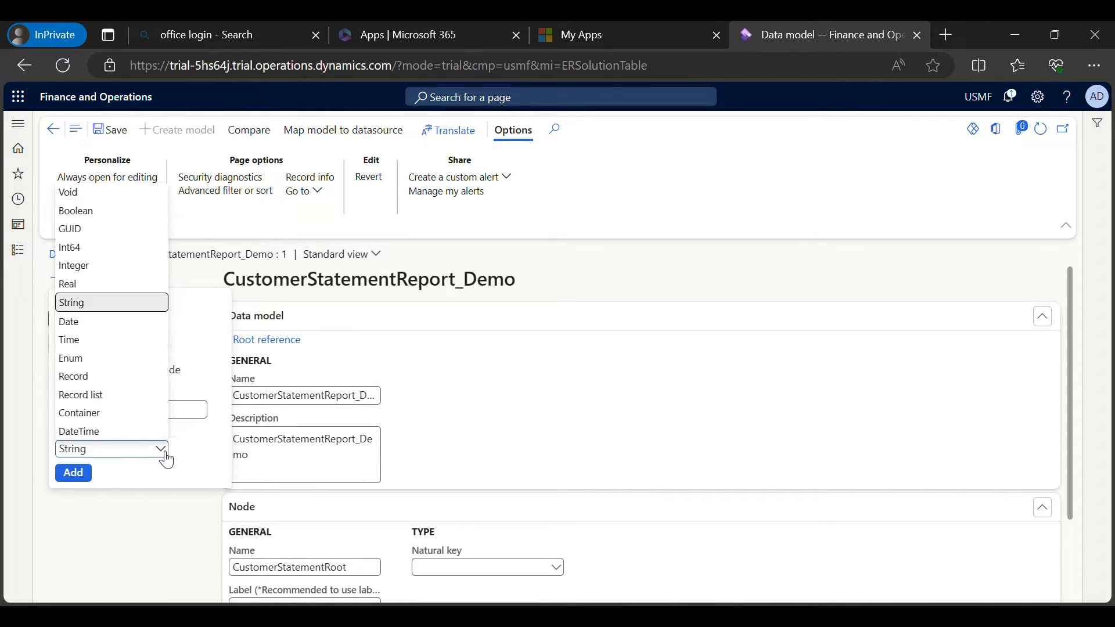
{"action": "left_click", "coordinate": [165, 459]}
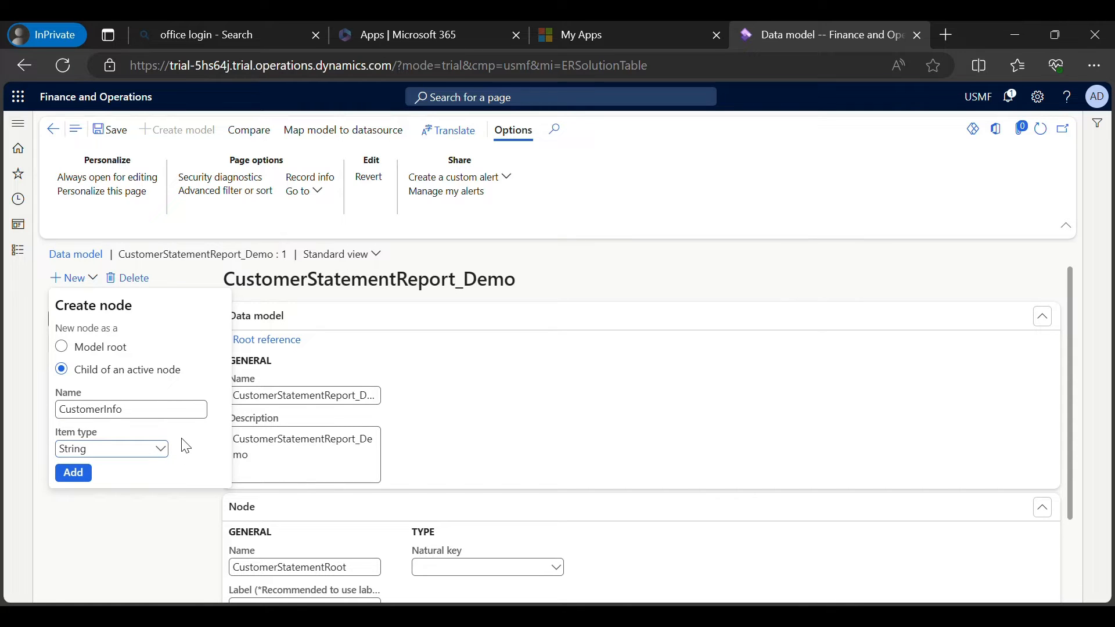
{"action": "left_click_drag", "start_coordinate": [172, 414], "coordinate": [48, 415]}
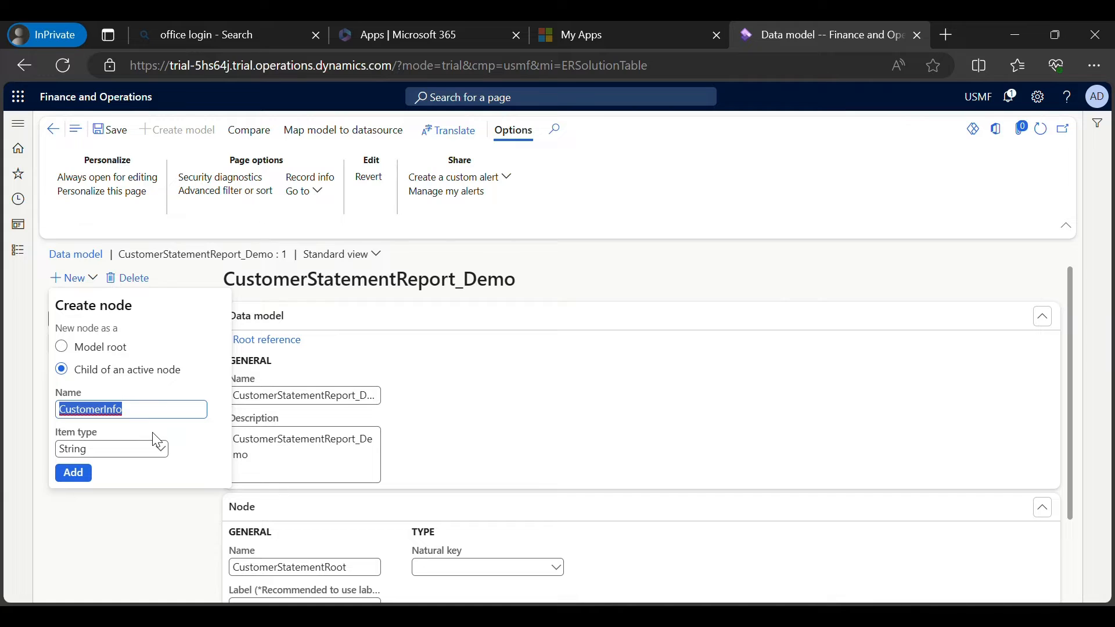
Set the CustomerInfo node's item type to Record list and add it to the data model.
{"action": "left_click", "coordinate": [160, 456]}
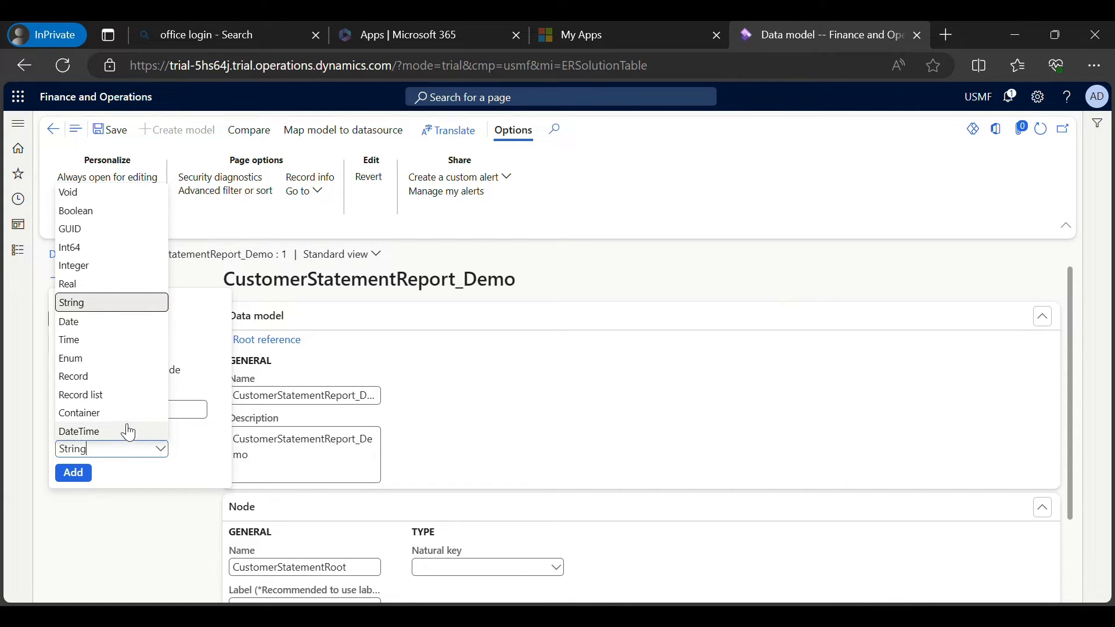
{"action": "left_click", "coordinate": [97, 399]}
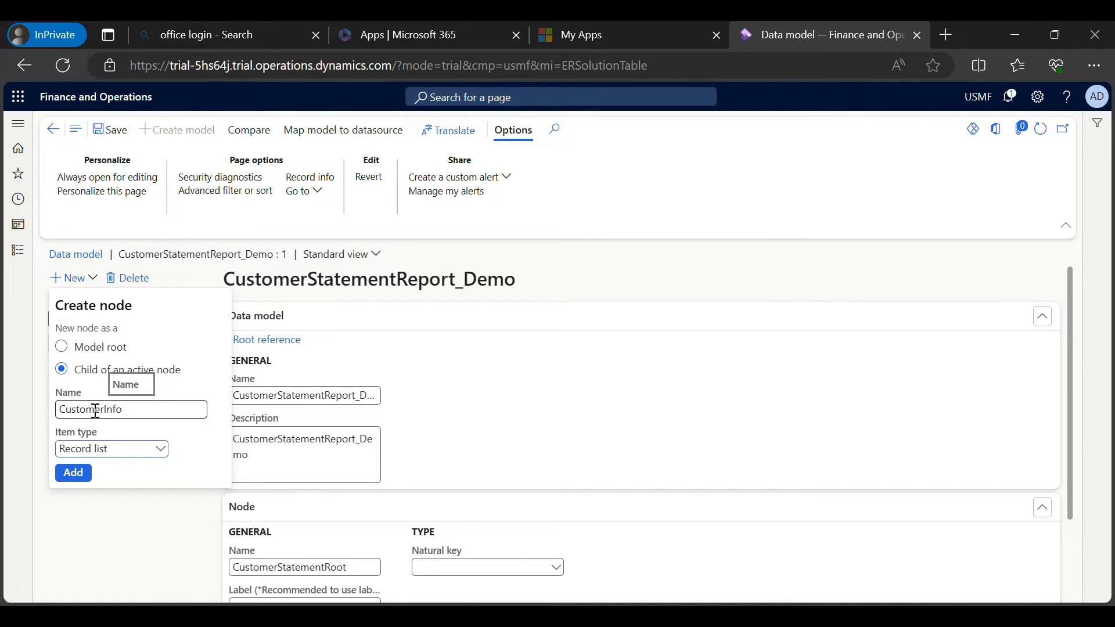
{"action": "left_click", "coordinate": [152, 417]}
{"action": "left_click_drag", "start_coordinate": [152, 417], "coordinate": [53, 413]}
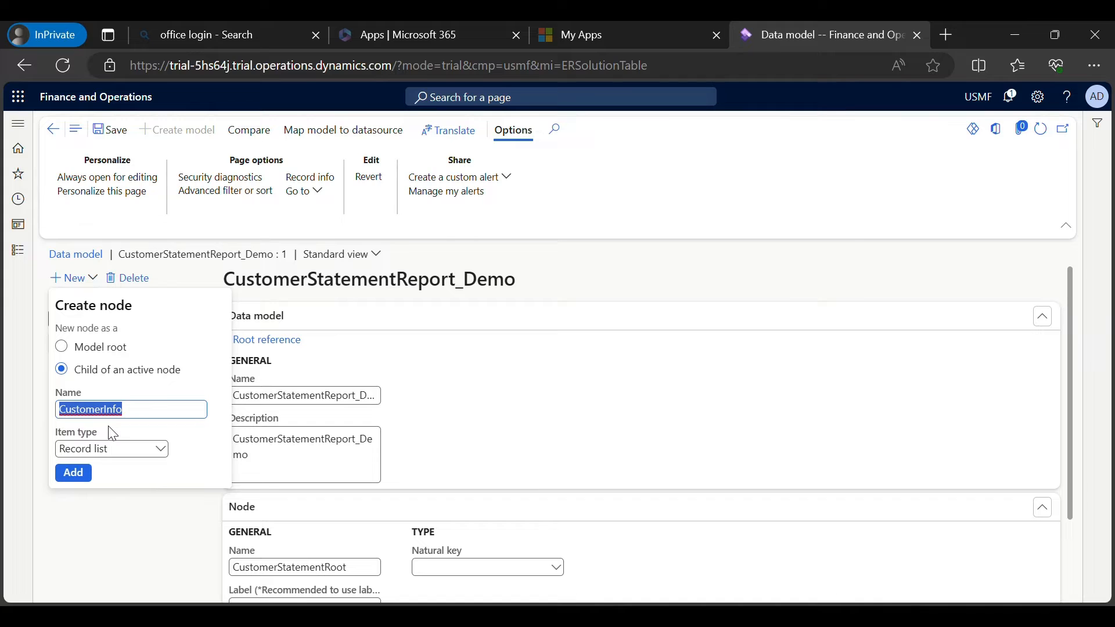
{"action": "left_click", "coordinate": [116, 448]}
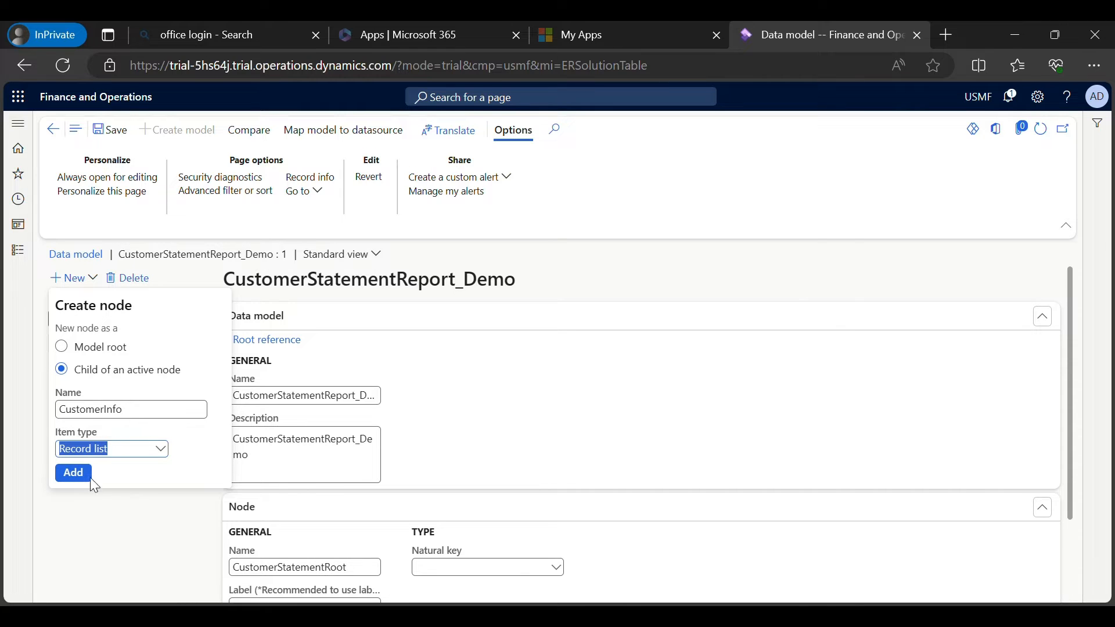
{"action": "left_click", "coordinate": [74, 472]}
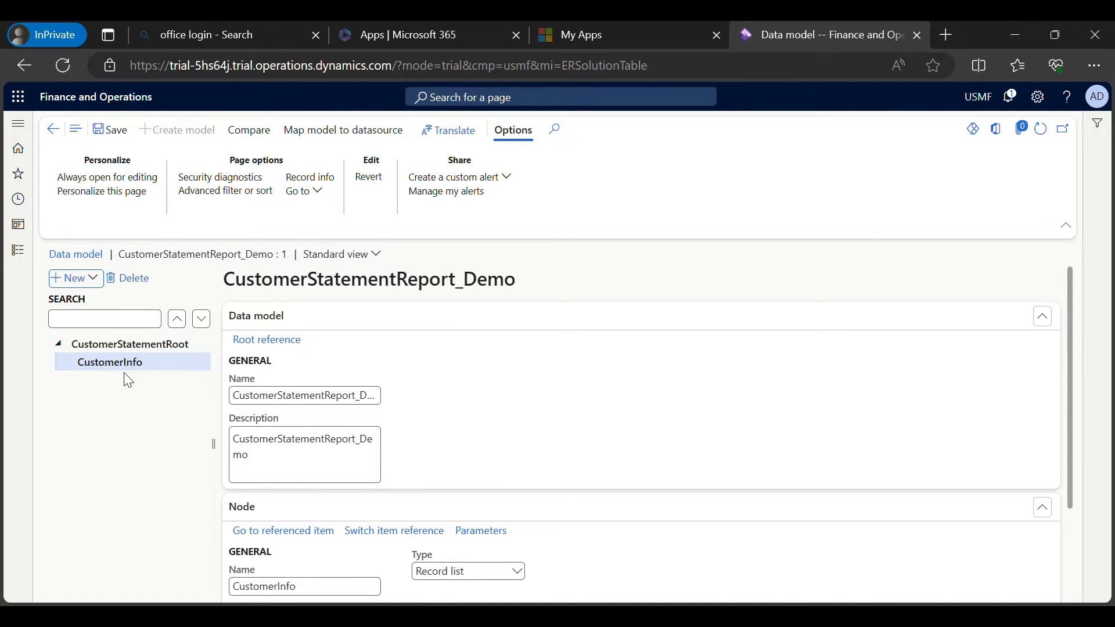
Switch to PowerPoint and review the Customer Code and Customer Name fields on the report design slide.
{"action": "left_click", "coordinate": [780, 615]}
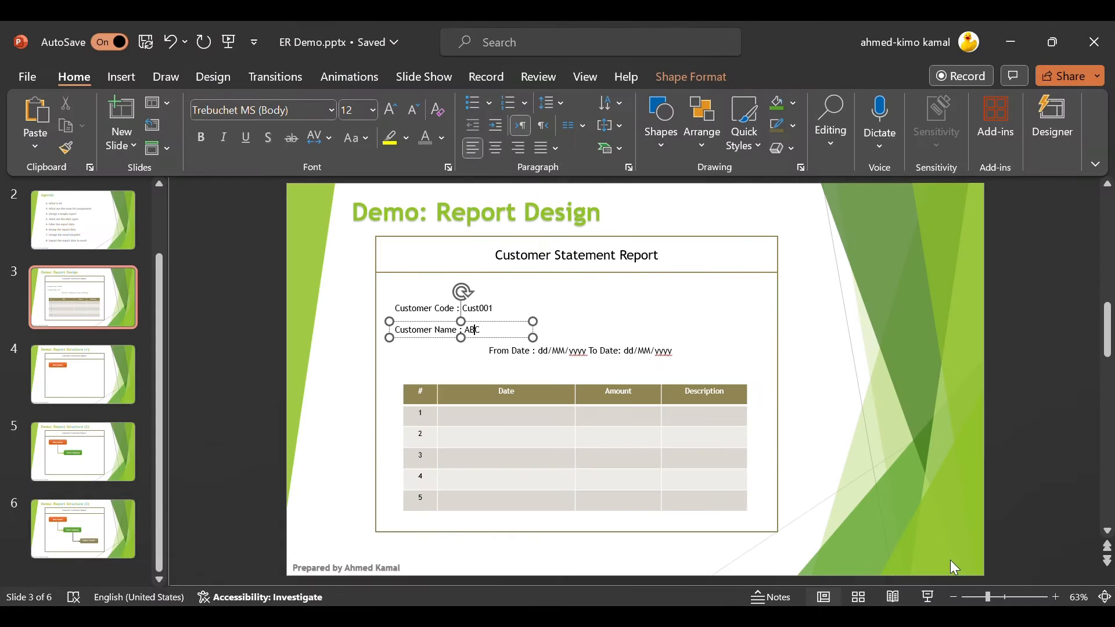
{"action": "left_click", "coordinate": [1055, 597]}
{"action": "left_click", "coordinate": [1055, 597]}
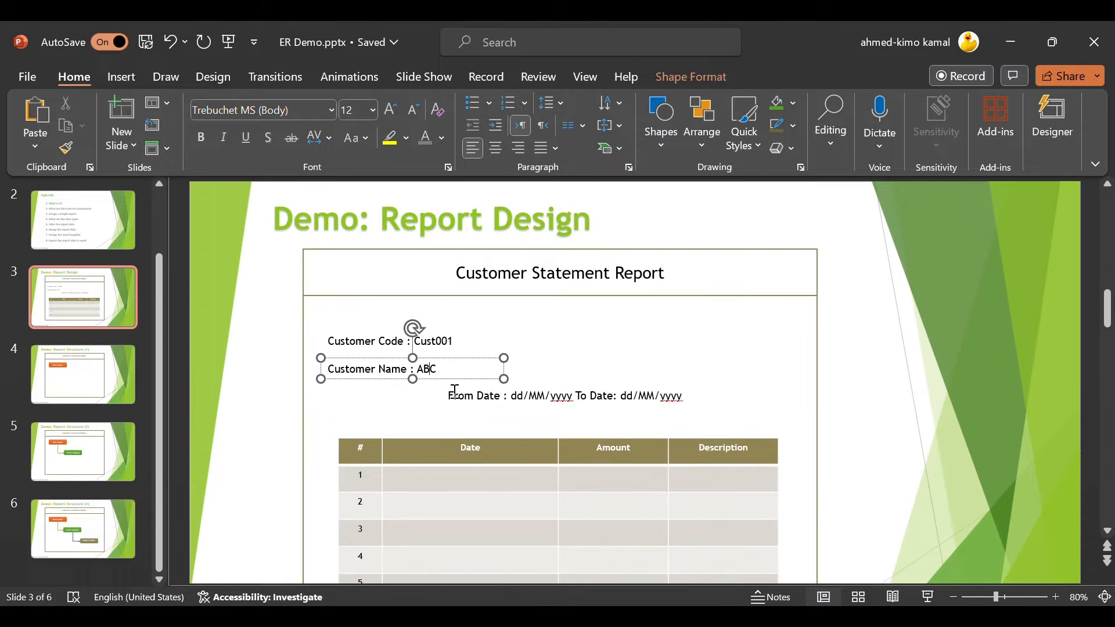
{"action": "left_click", "coordinate": [384, 379]}
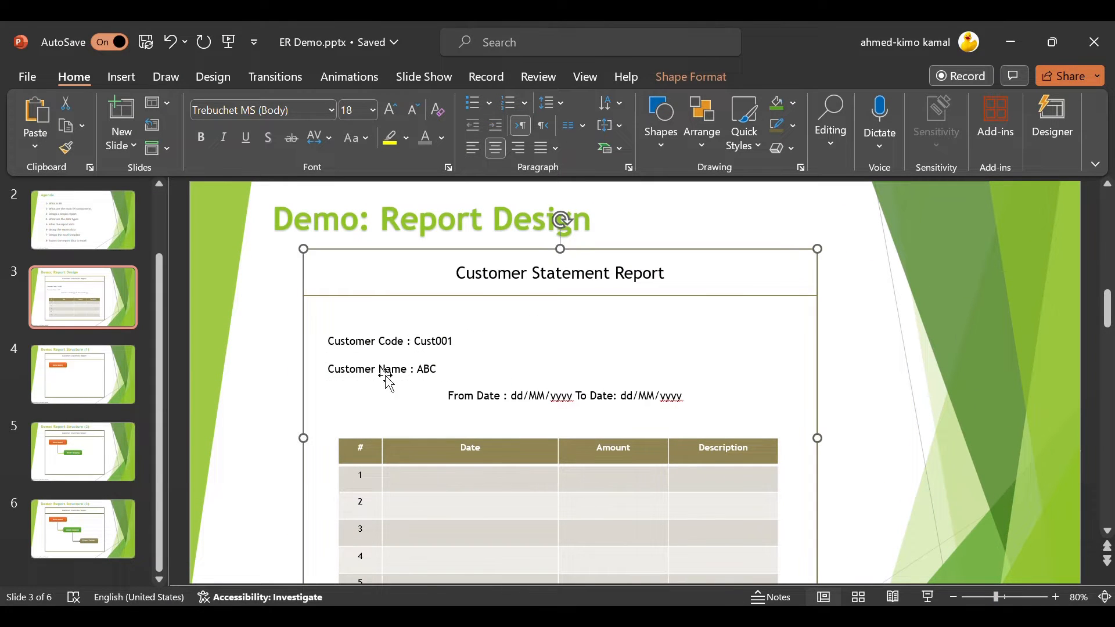
{"action": "left_click", "coordinate": [416, 341]}
{"action": "left_click", "coordinate": [430, 370]}
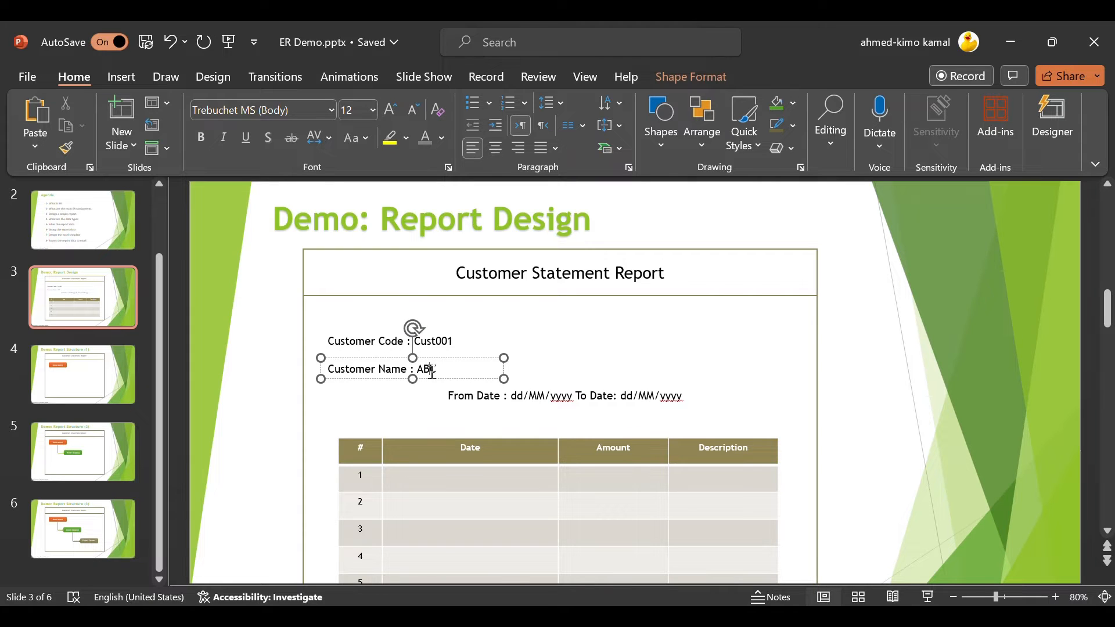
{"action": "key", "text": "alt+Tab"}
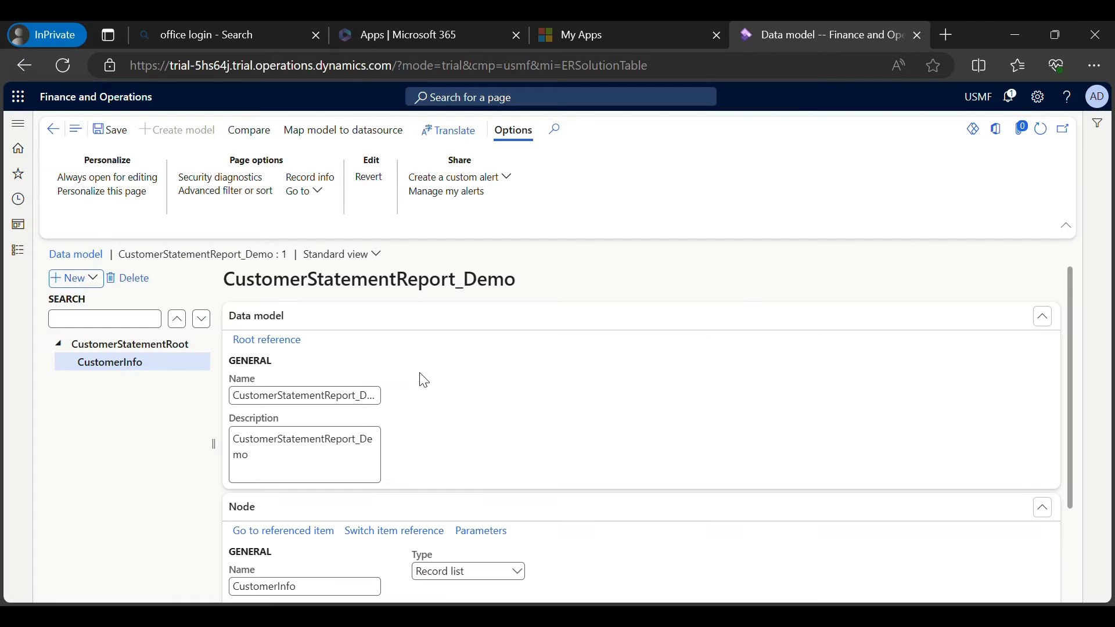
In Finance and Operations, start a child node named CustomerCode under CustomerInfo and open its item type choices.
{"action": "left_click", "coordinate": [92, 281]}
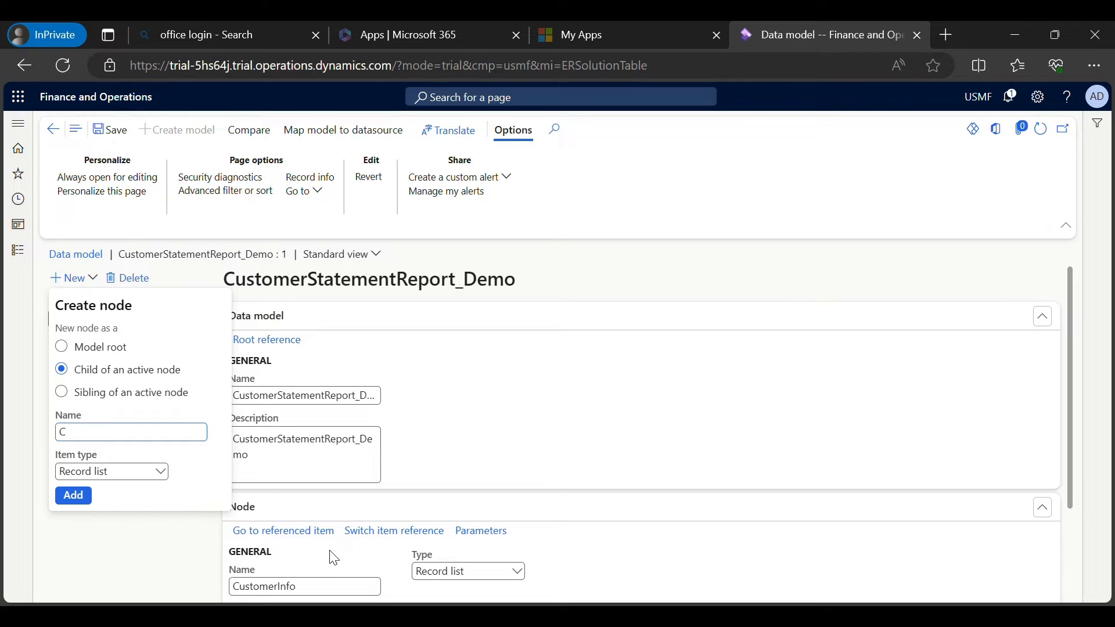
{"action": "type", "text": "CustomerCode"}
{"action": "left_click", "coordinate": [161, 473]}
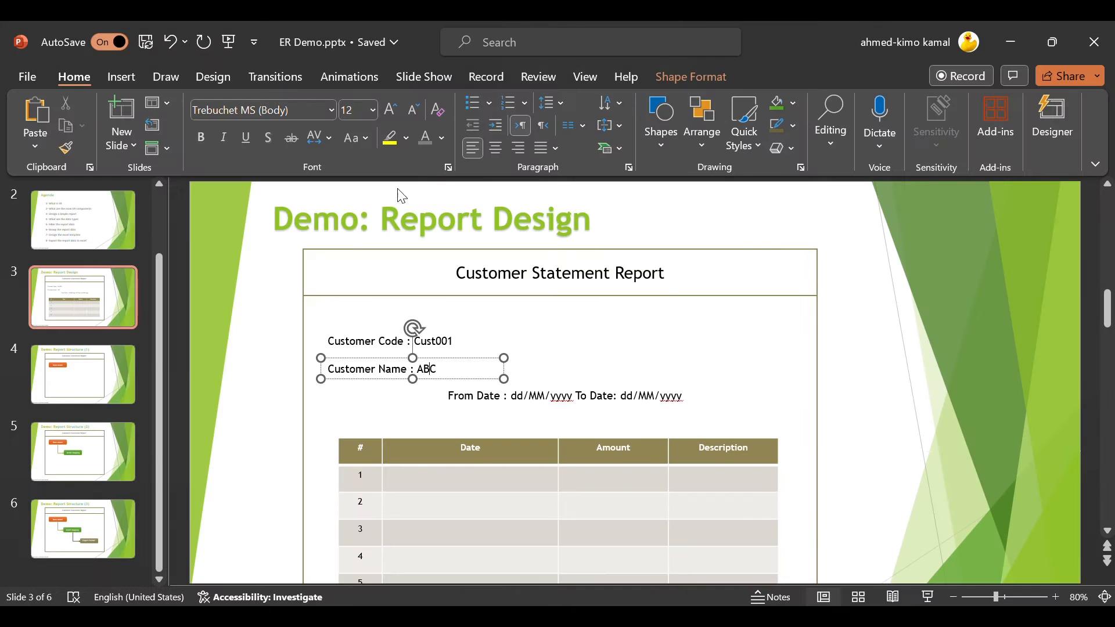
On PowerPoint's report design slide, draw an unfilled rectangle about 2.87" wide and 0.98" high around the customer code and name fields.
{"action": "left_click", "coordinate": [370, 334]}
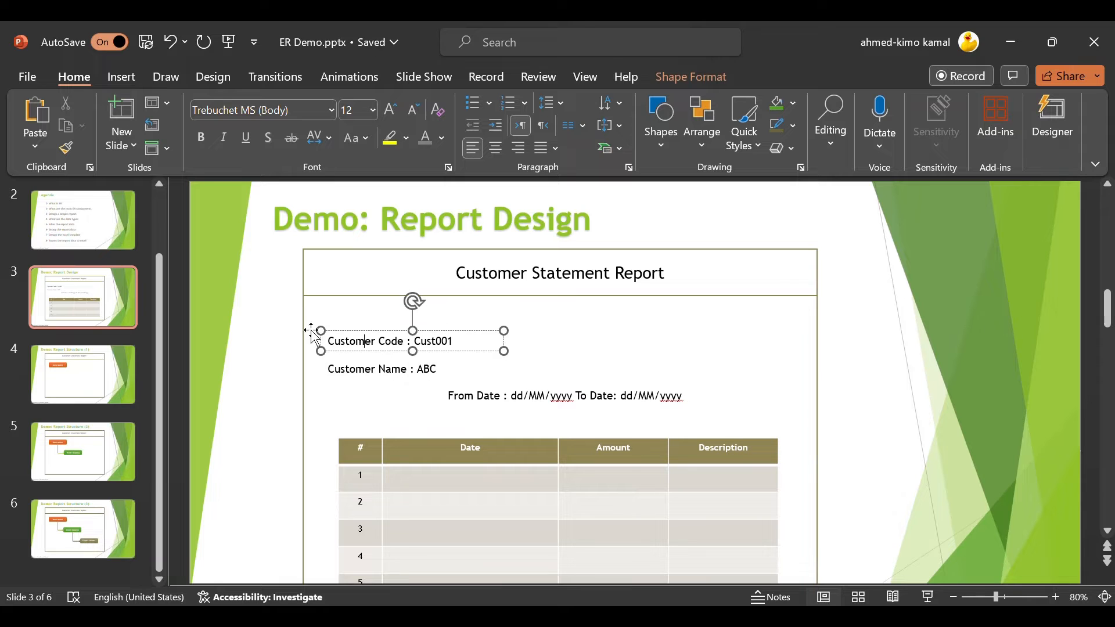
{"action": "left_click", "coordinate": [362, 317]}
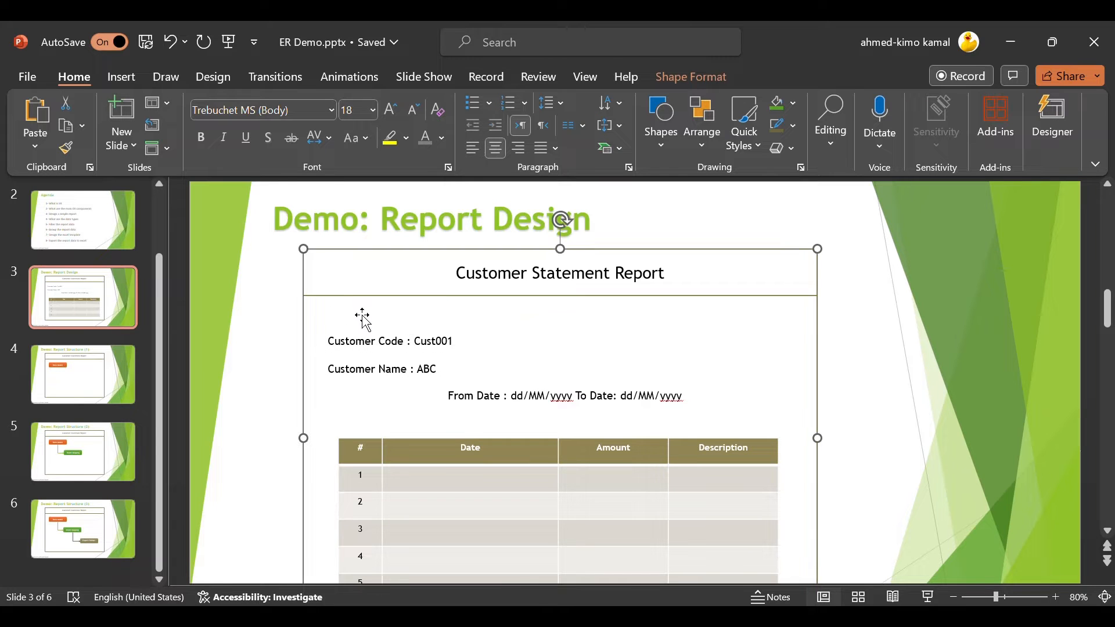
{"action": "left_click", "coordinate": [120, 80]}
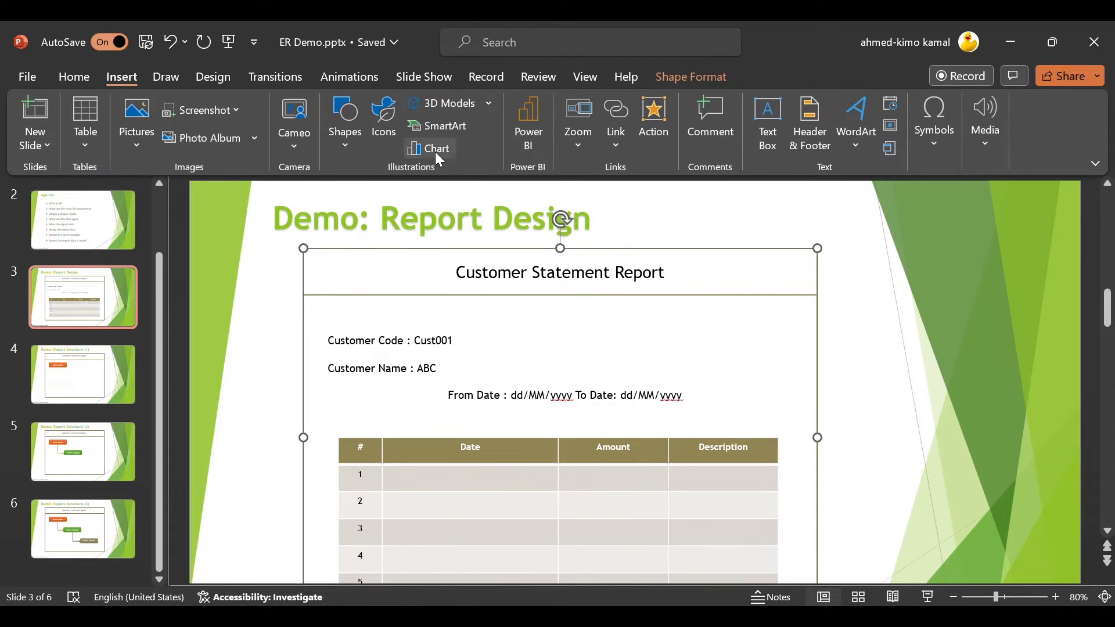
{"action": "left_click", "coordinate": [345, 139]}
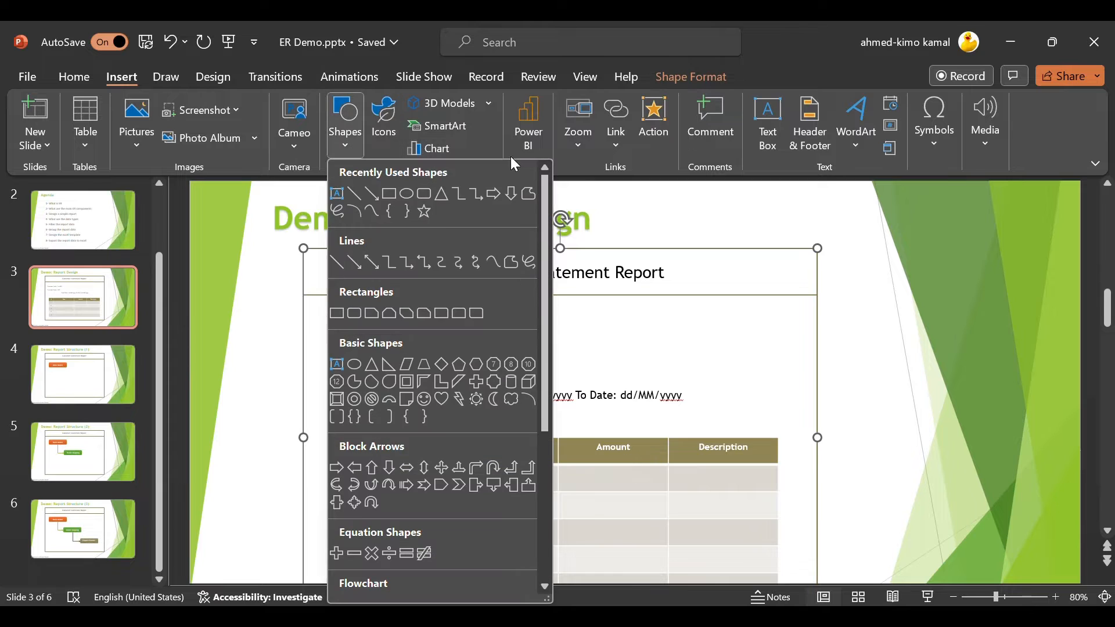
{"action": "left_click", "coordinate": [405, 196]}
{"action": "left_click_drag", "start_coordinate": [495, 385], "coordinate": [303, 319]}
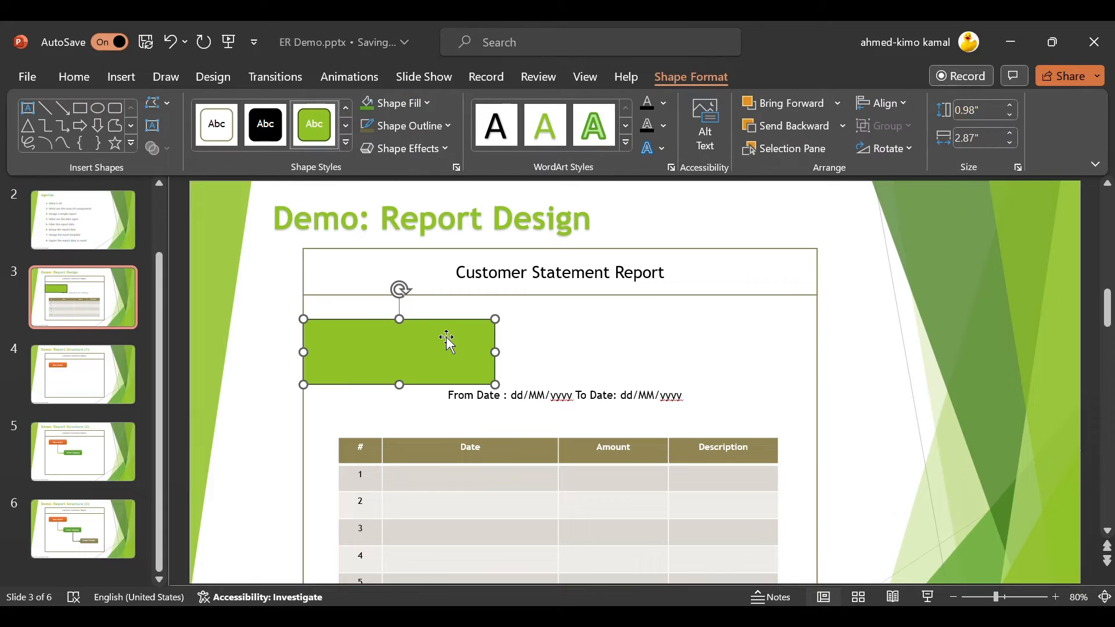
{"action": "left_click", "coordinate": [395, 103]}
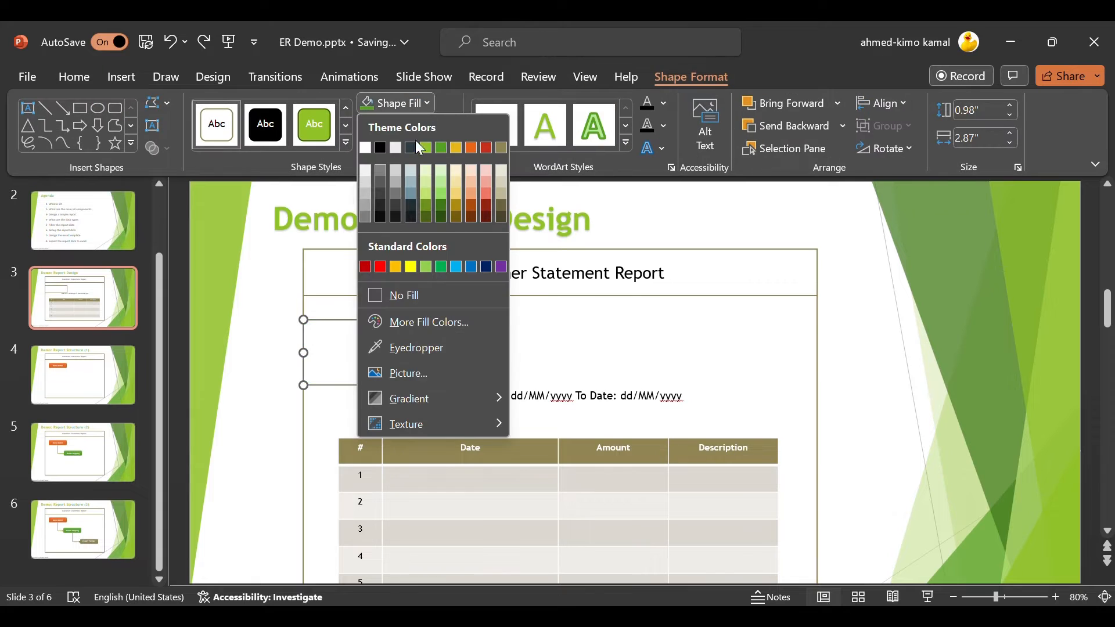
{"action": "left_click", "coordinate": [393, 293]}
{"action": "mouse_move", "coordinate": [473, 319]}
{"action": "left_mouse_down"}
{"action": "mouse_move", "coordinate": [495, 316]}
{"action": "mouse_move", "coordinate": [485, 325]}
{"action": "left_mouse_up"}
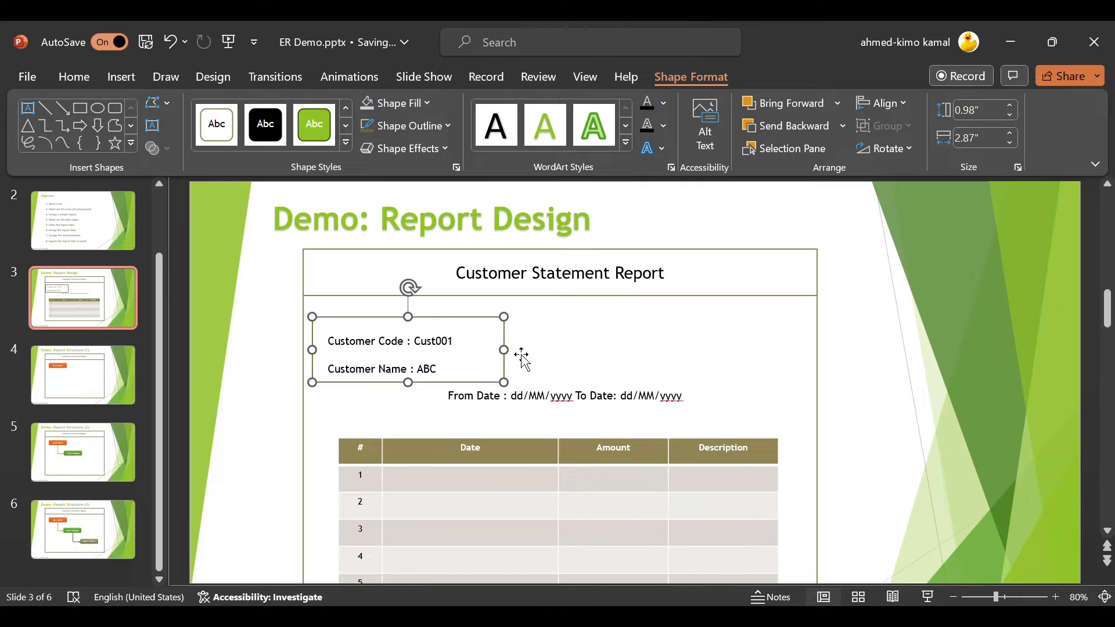
Examine the Customer Code and Customer Name labels and values inside the outlined rectangle.
{"action": "left_click", "coordinate": [415, 343]}
{"action": "left_click", "coordinate": [379, 367]}
{"action": "left_click", "coordinate": [381, 342]}
{"action": "left_click", "coordinate": [379, 366]}
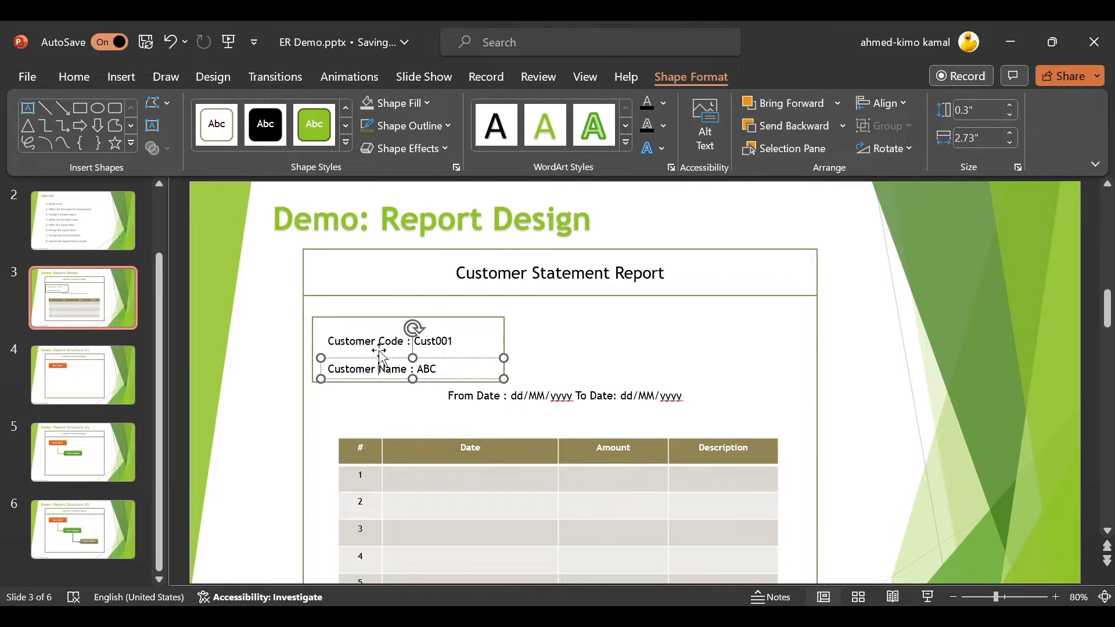
{"action": "left_click", "coordinate": [378, 343]}
{"action": "left_click", "coordinate": [380, 365]}
{"action": "left_click", "coordinate": [345, 343]}
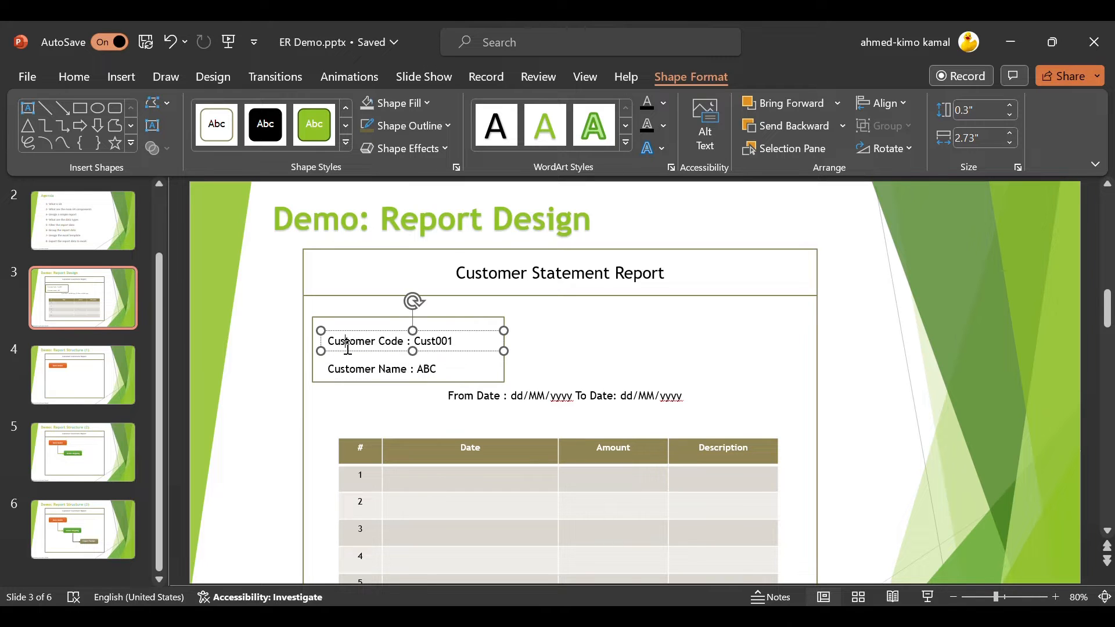
{"action": "left_click_drag", "start_coordinate": [327, 342], "coordinate": [401, 350]}
{"action": "double_click", "coordinate": [430, 341]}
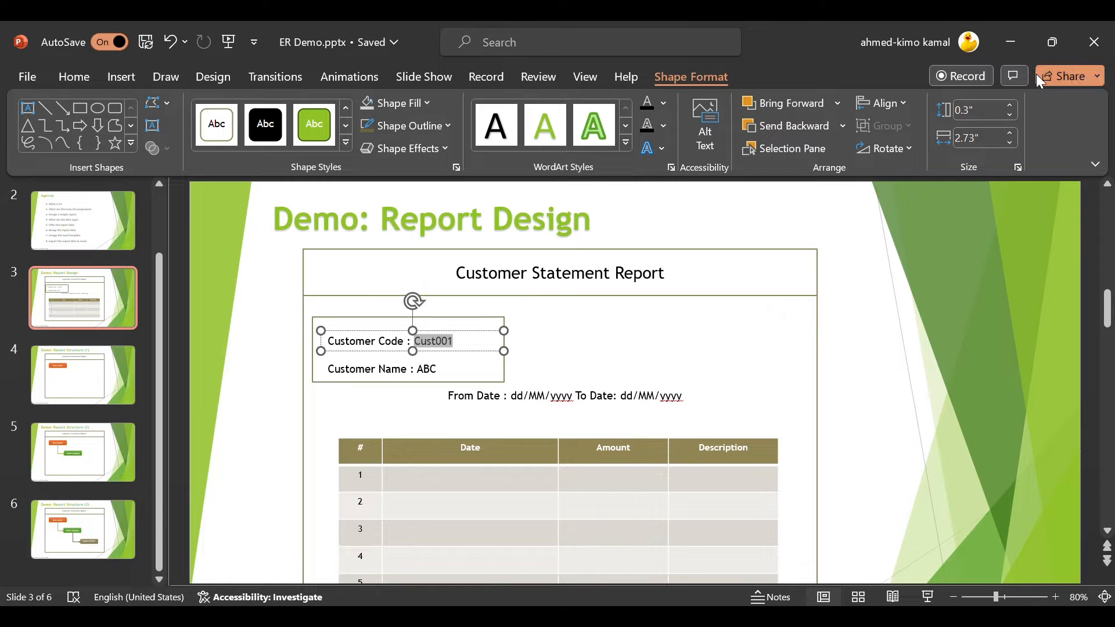
Return to Finance and Operations and set the CustomerCode node's item type to String.
{"action": "left_click", "coordinate": [1010, 48]}
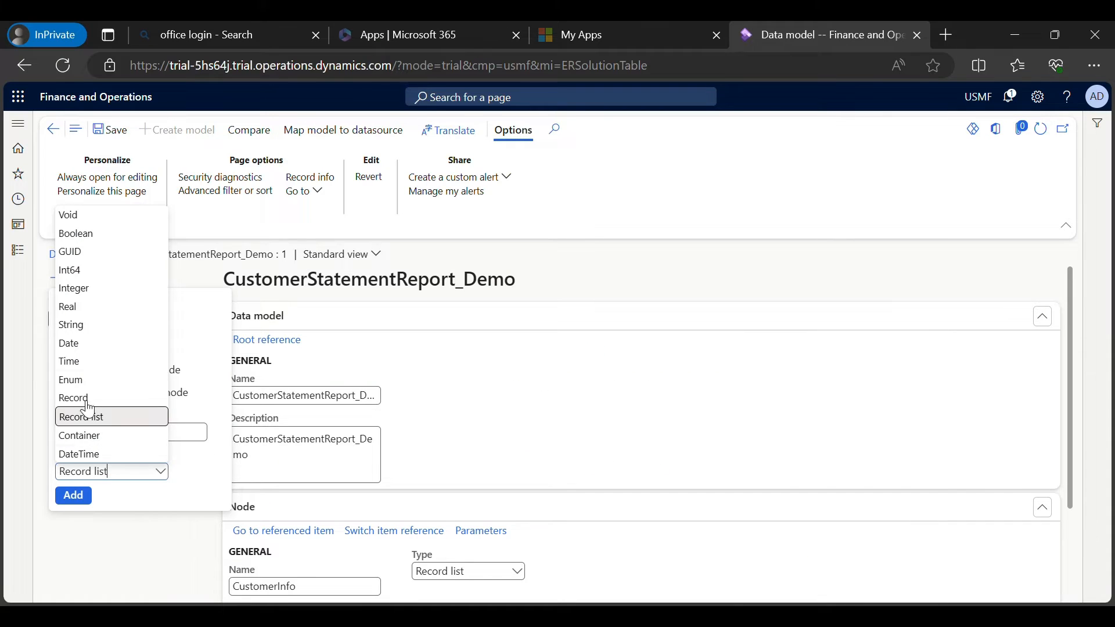
{"action": "left_click", "coordinate": [73, 326]}
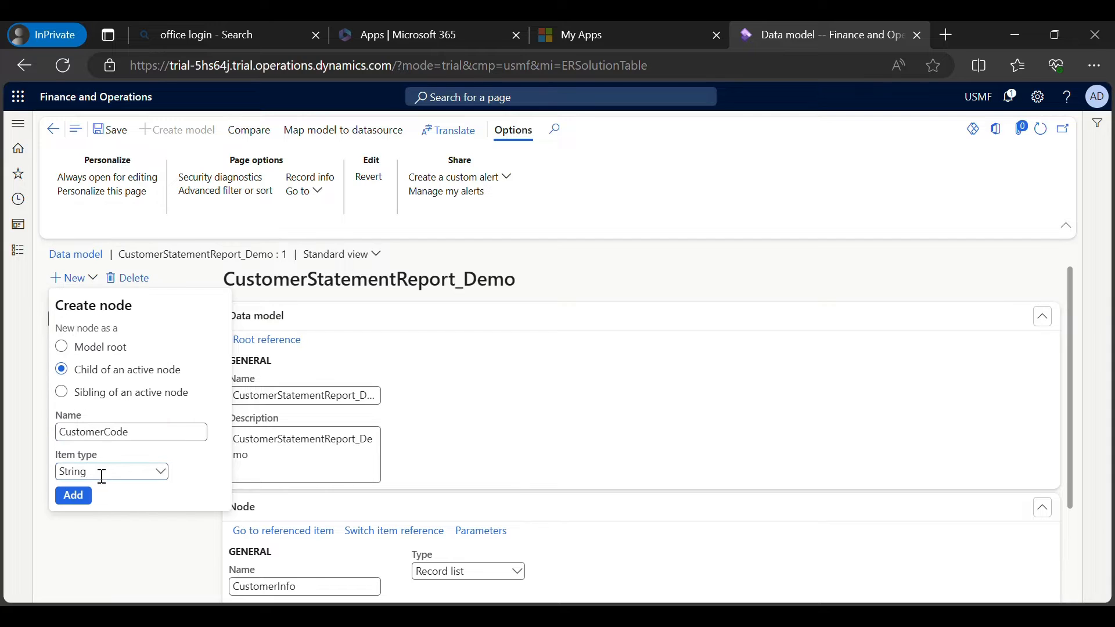
{"action": "left_click_drag", "start_coordinate": [136, 432], "coordinate": [71, 418]}
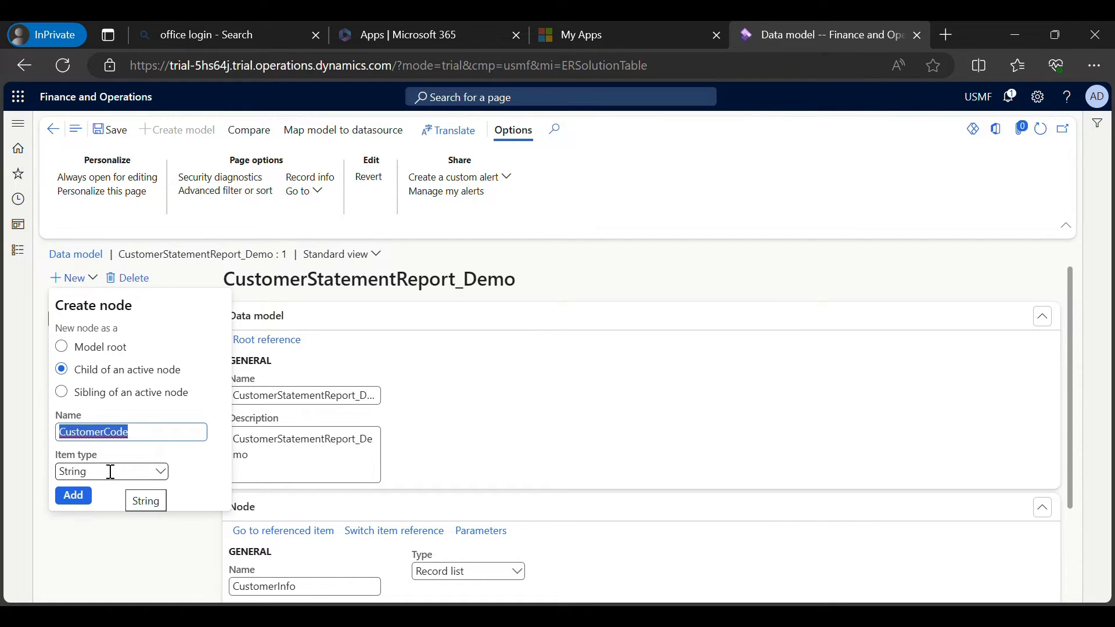
Add the CustomerCode String node under CustomerInfo and check its place in the model hierarchy.
{"action": "left_click", "coordinate": [161, 472]}
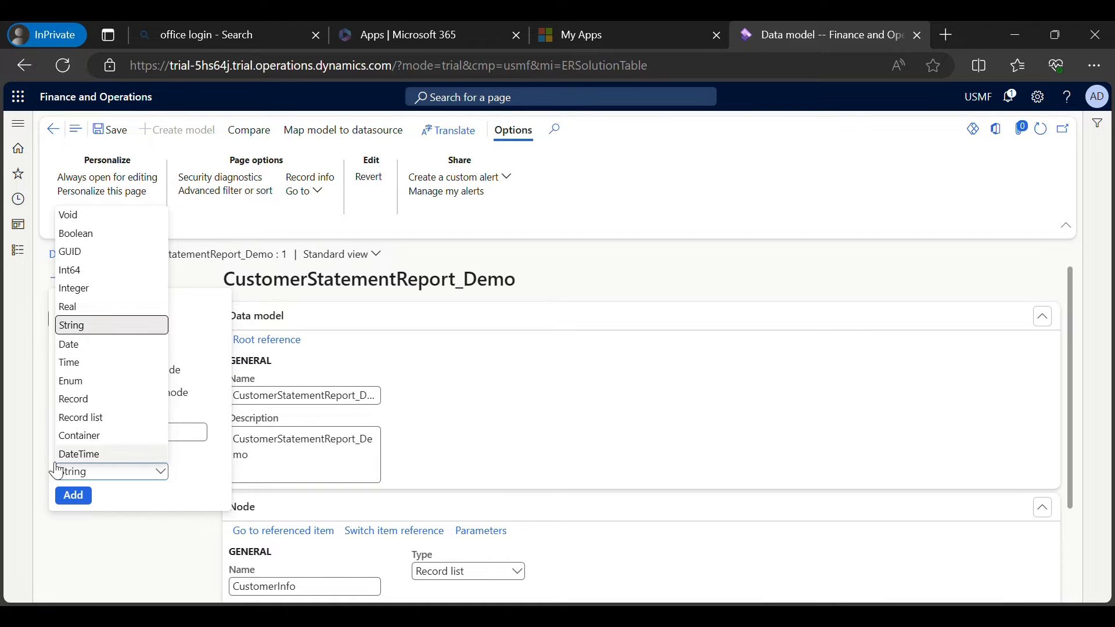
{"action": "left_click", "coordinate": [74, 498]}
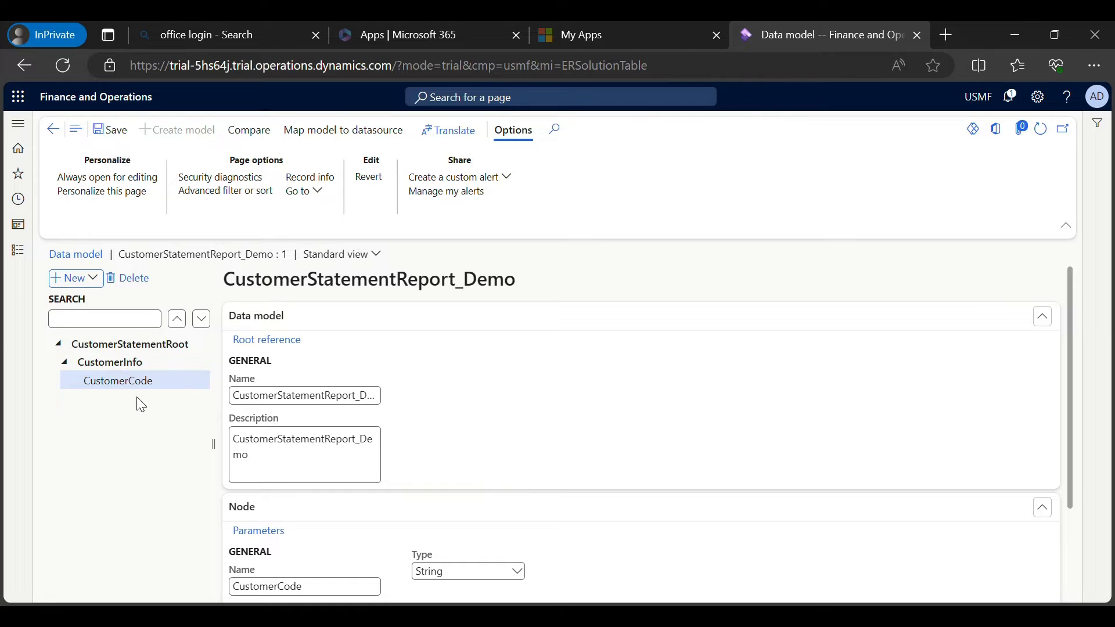
{"action": "left_click", "coordinate": [132, 343]}
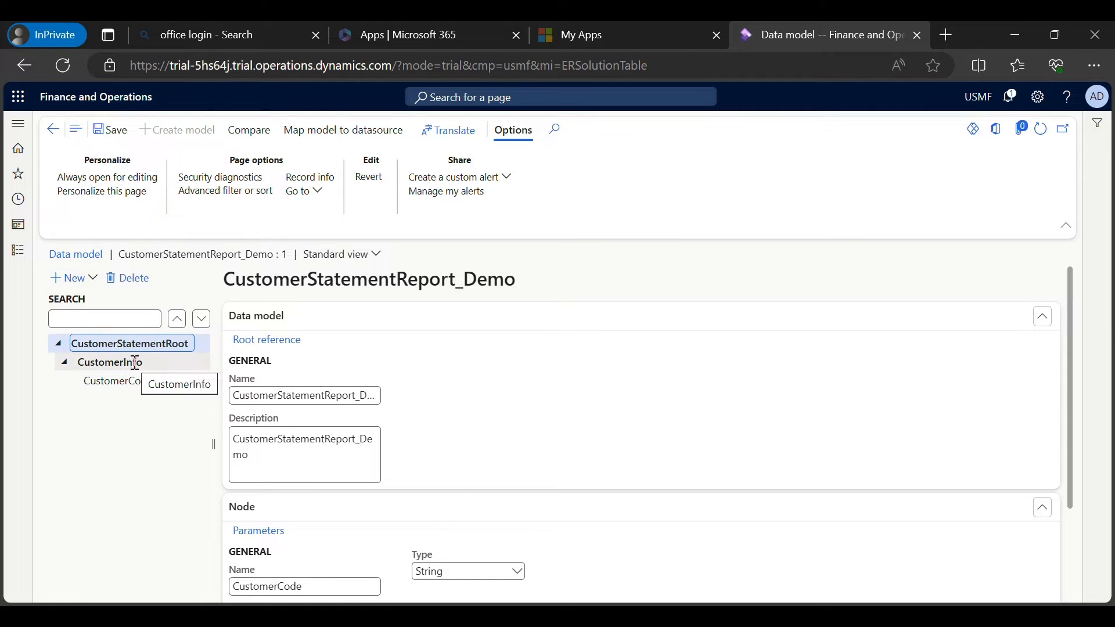
{"action": "left_click", "coordinate": [131, 362]}
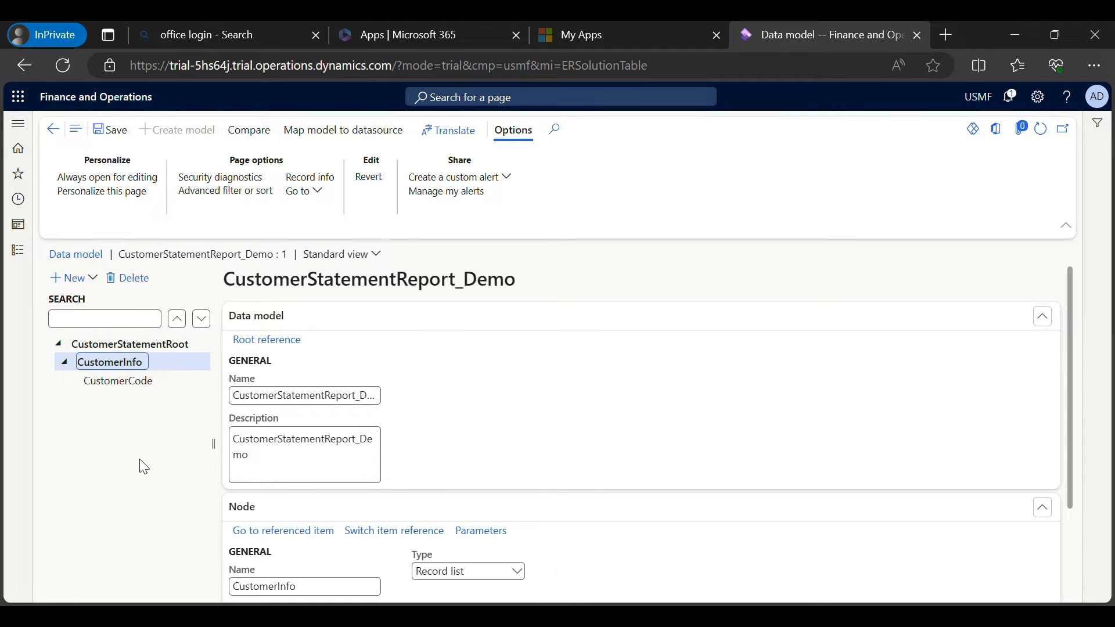
{"action": "left_click", "coordinate": [119, 380]}
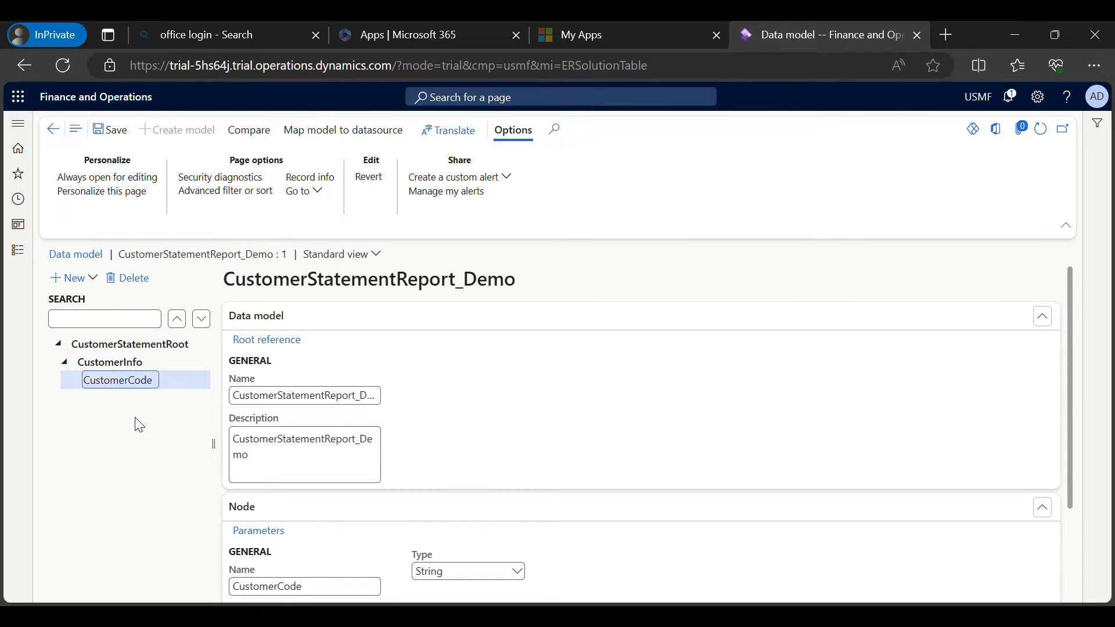
Add a String child node named CustomerName under CustomerInfo.
{"action": "left_click", "coordinate": [130, 362]}
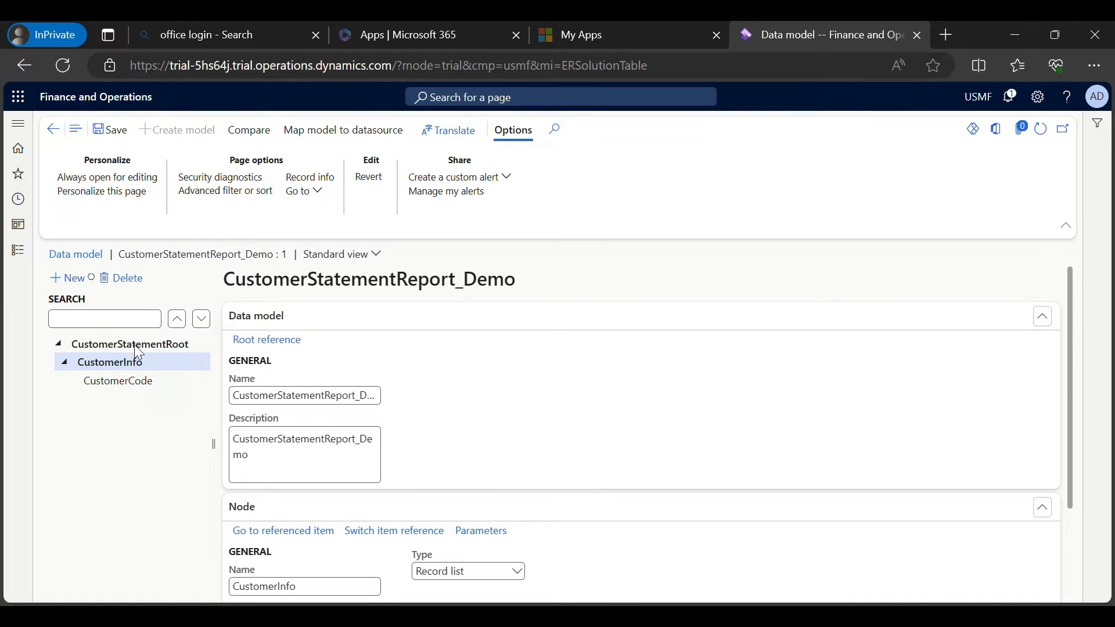
{"action": "left_click", "coordinate": [69, 278]}
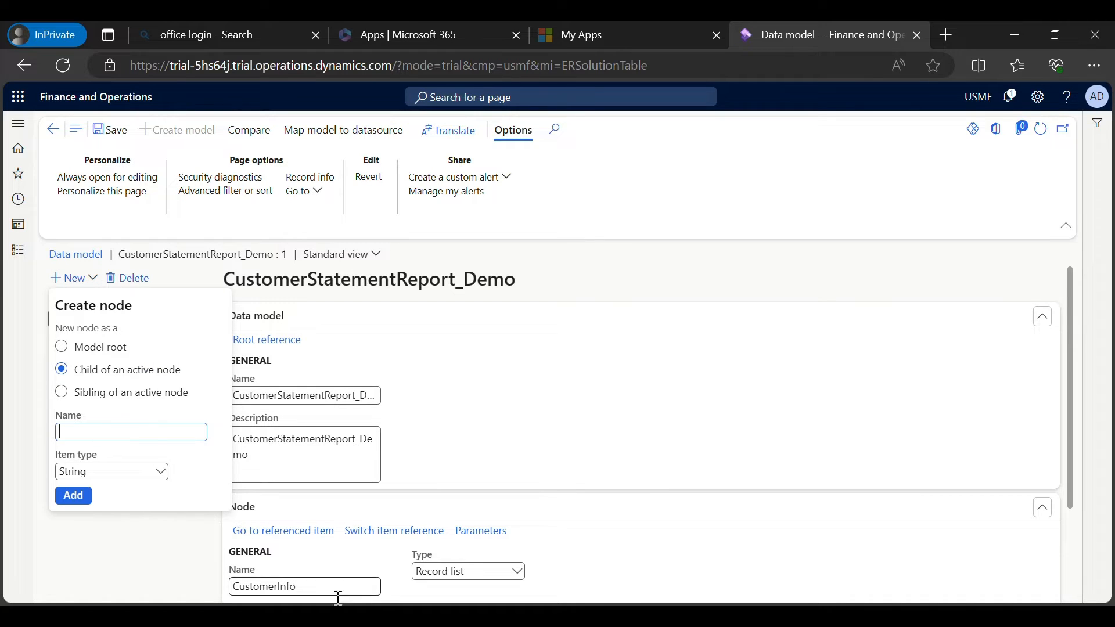
{"action": "type", "text": "CustomerName"}
{"action": "left_click", "coordinate": [80, 503]}
{"action": "left_click", "coordinate": [91, 492]}
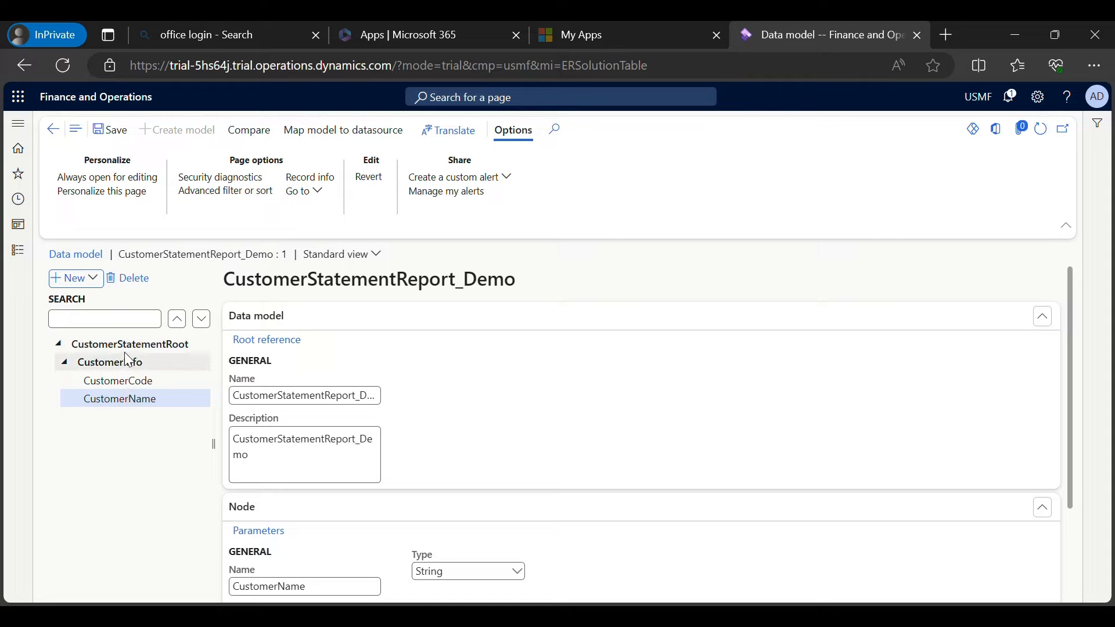
Add a child node named ReportParam with item type Record under CustomerStatementRoot.
{"action": "left_click", "coordinate": [88, 362]}
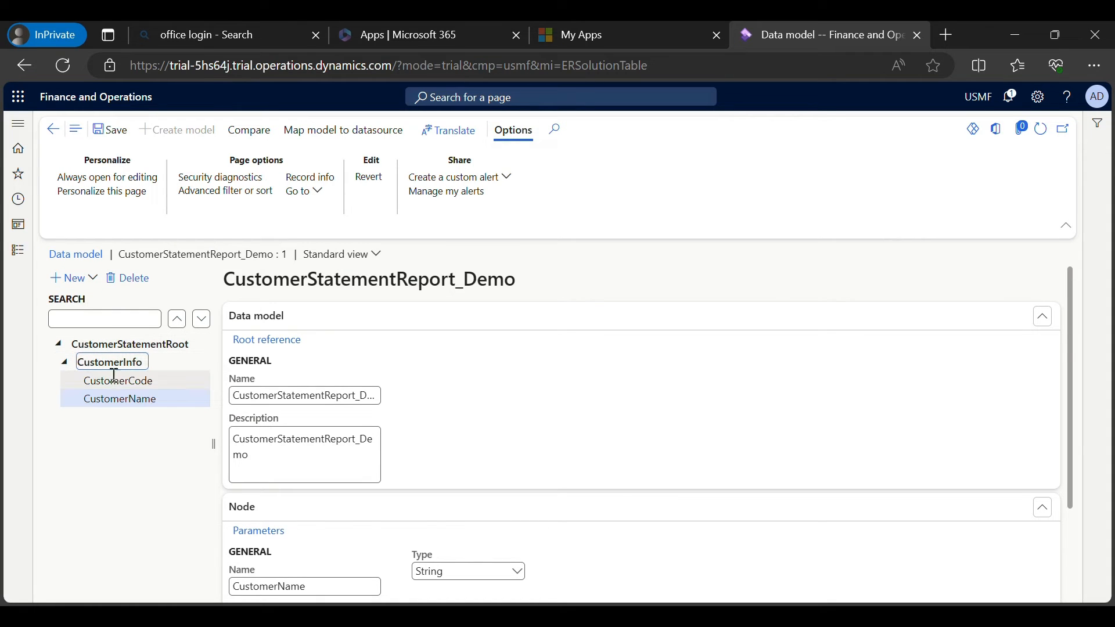
{"action": "left_click", "coordinate": [123, 348]}
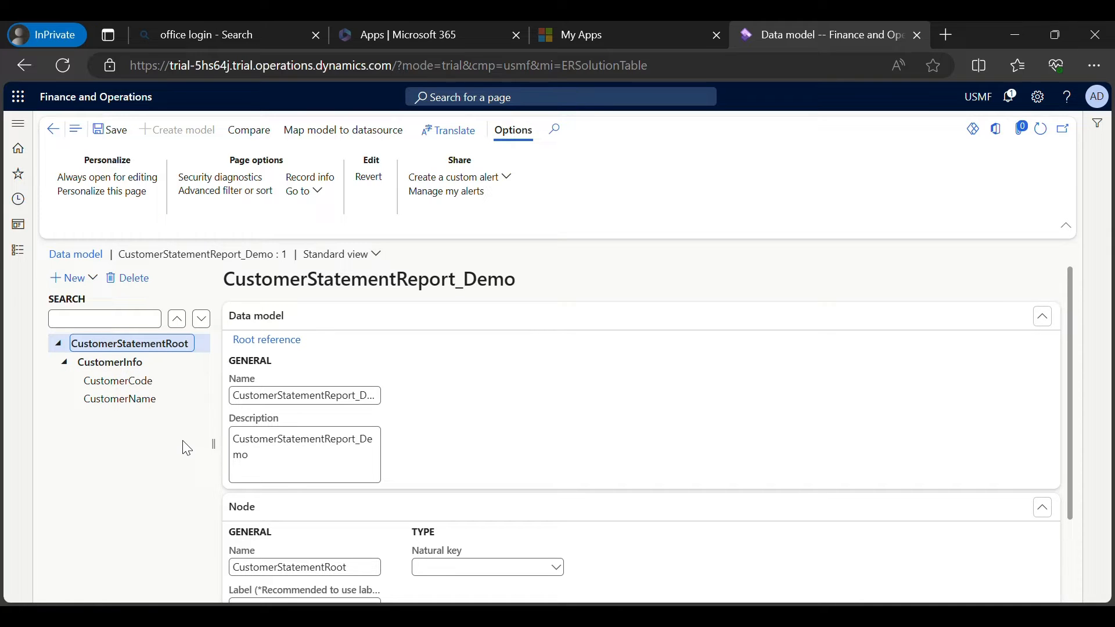
{"action": "left_click", "coordinate": [85, 283]}
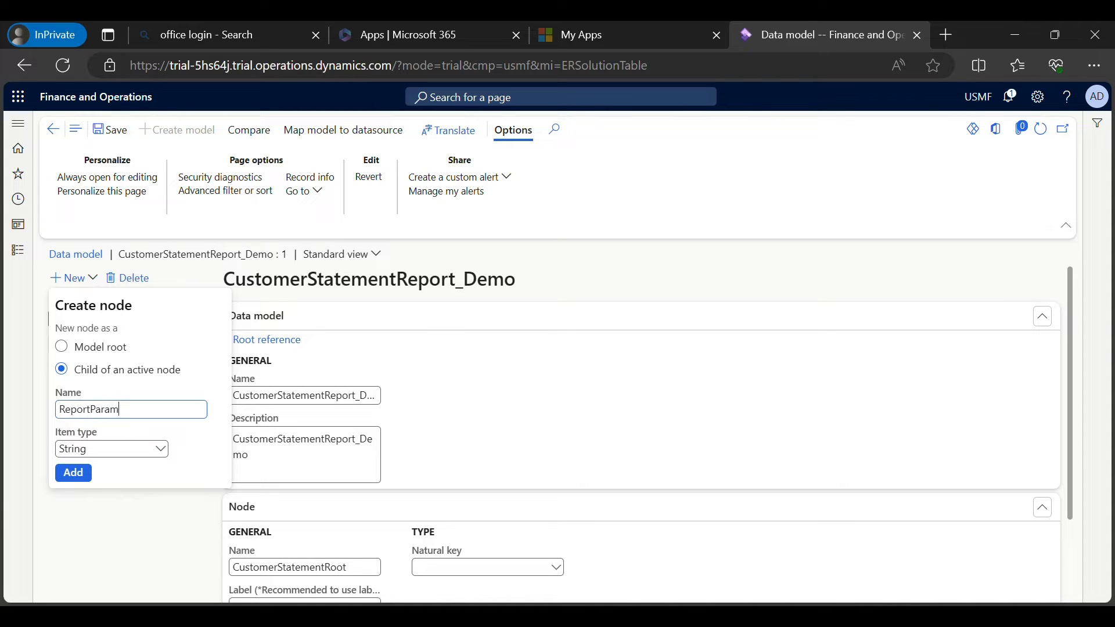
{"action": "left_click", "coordinate": [161, 451]}
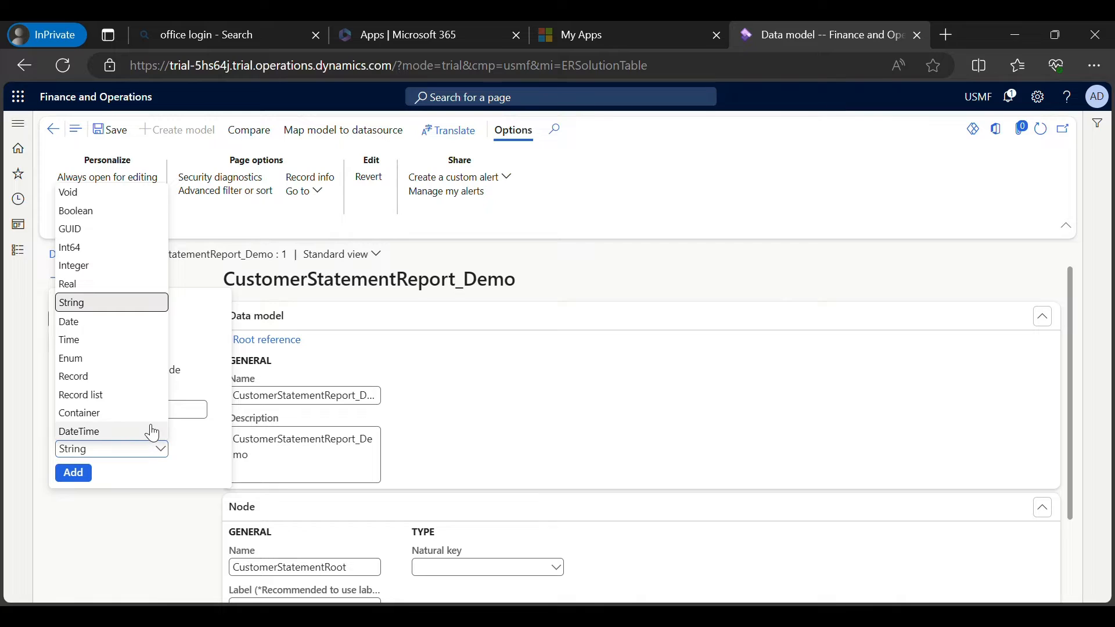
{"action": "left_click", "coordinate": [107, 378]}
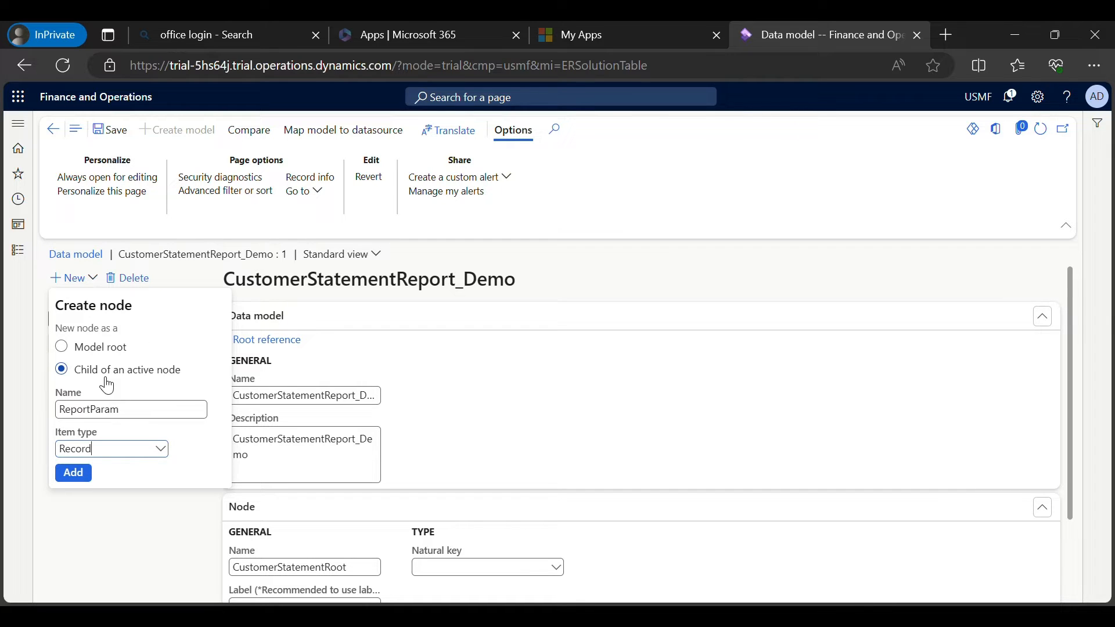
{"action": "left_click", "coordinate": [86, 476]}
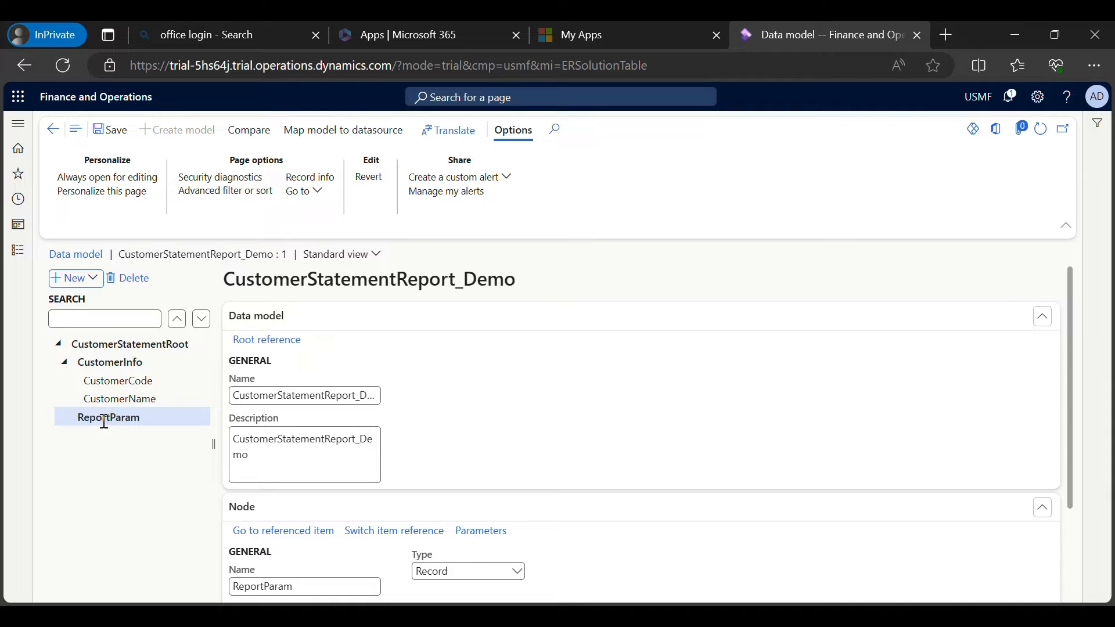
Switch to PowerPoint's report design slide, examine the From Date and To Date fields, and return to Finance and Operations.
{"action": "key", "text": "alt+Tab"}
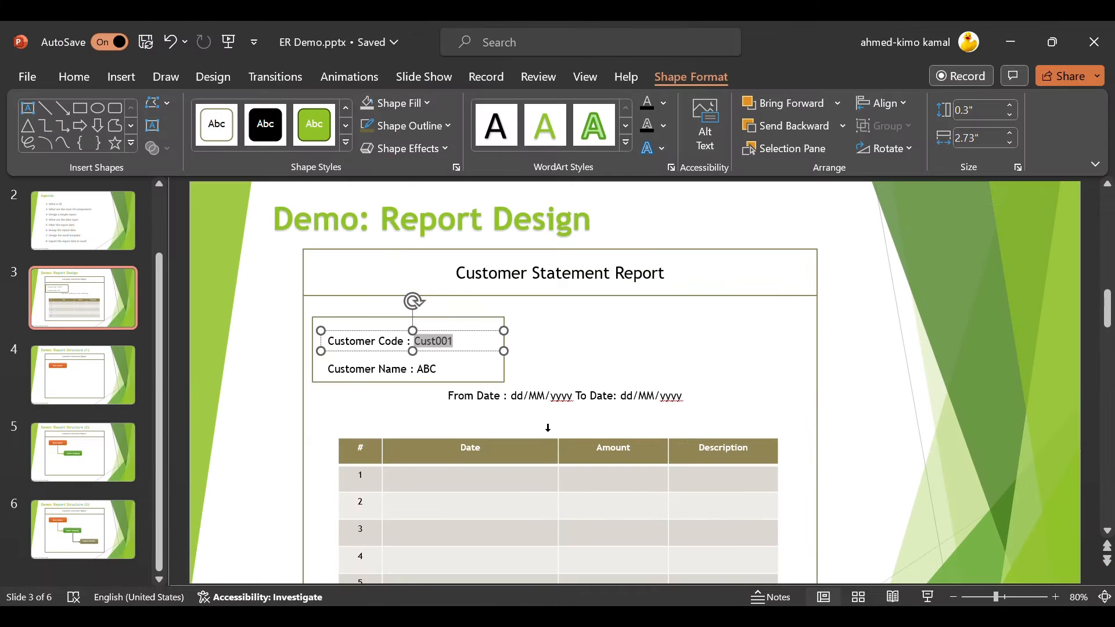
{"action": "left_click", "coordinate": [467, 401]}
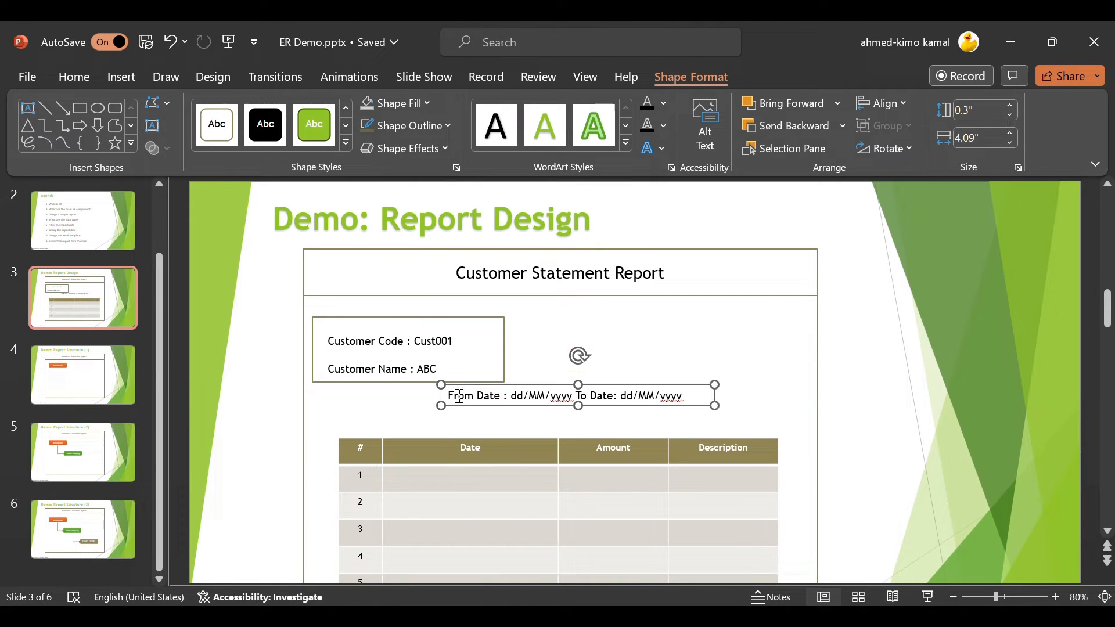
{"action": "left_click", "coordinate": [614, 397]}
{"action": "type", "text": ":"}
{"action": "left_click", "coordinate": [1010, 40]}
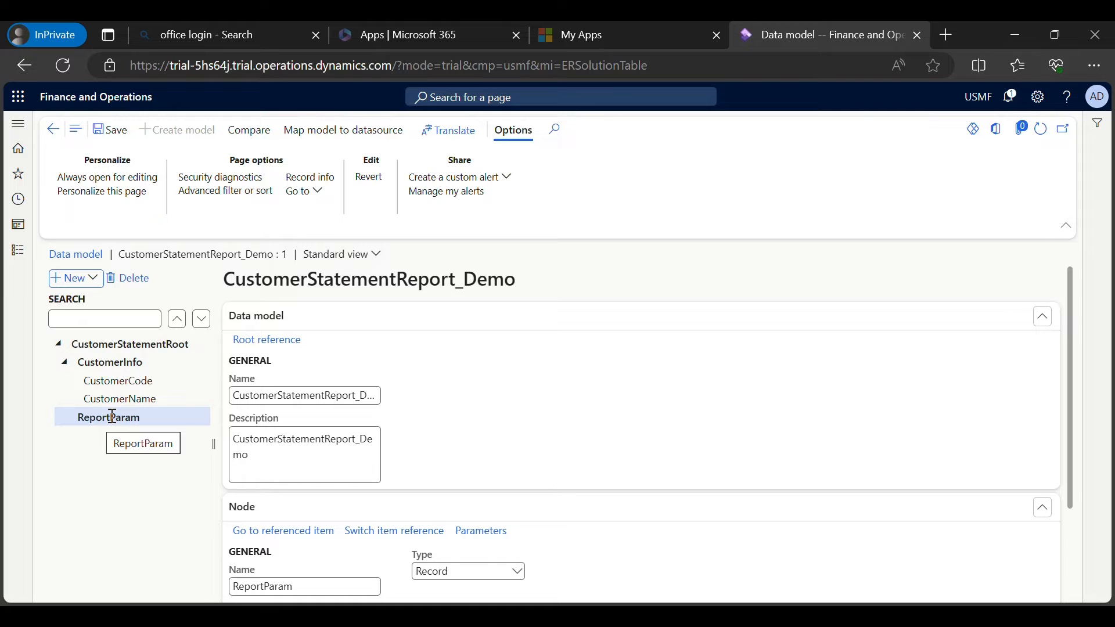
Collapse CustomerInfo and review the CustomerInfo and ReportParam nodes directly under CustomerStatementRoot.
{"action": "right_click", "coordinate": [112, 417]}
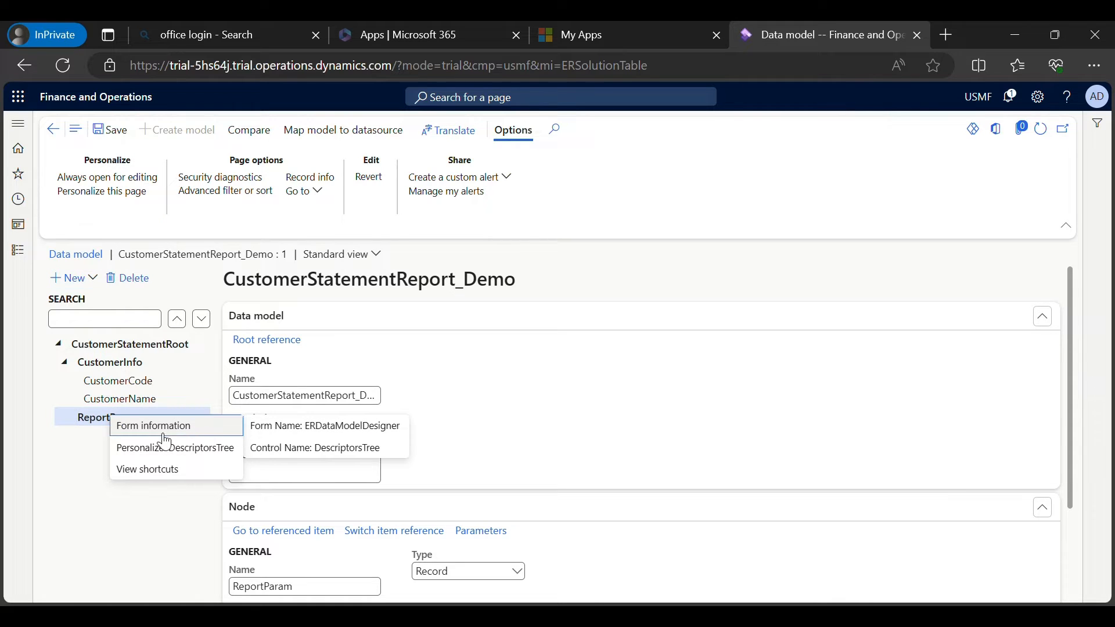
{"action": "left_click", "coordinate": [87, 285]}
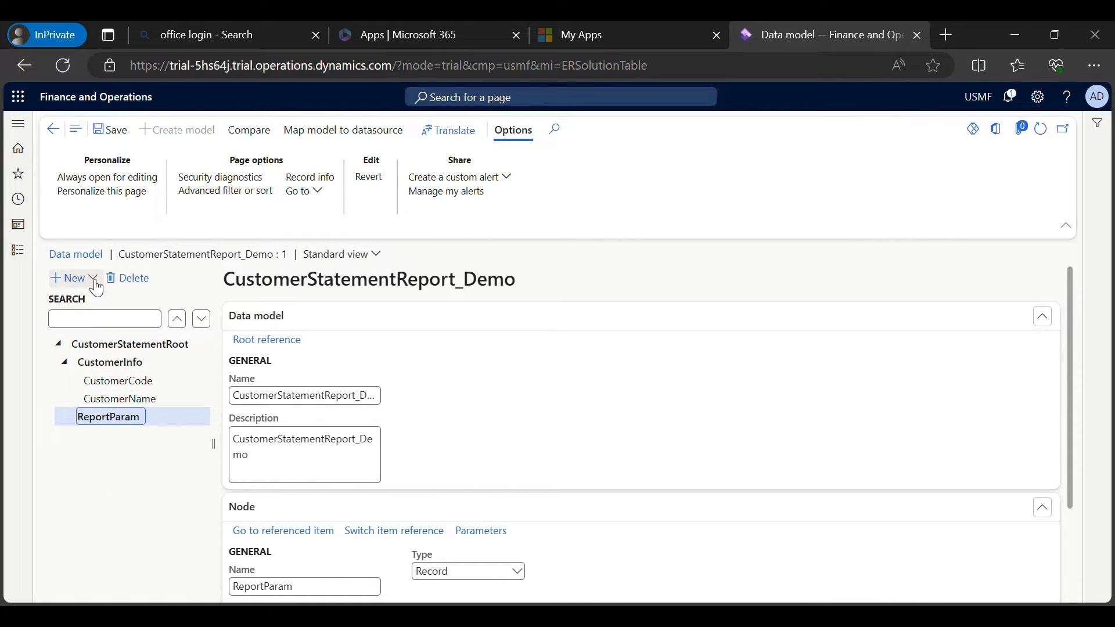
{"action": "left_click", "coordinate": [64, 362]}
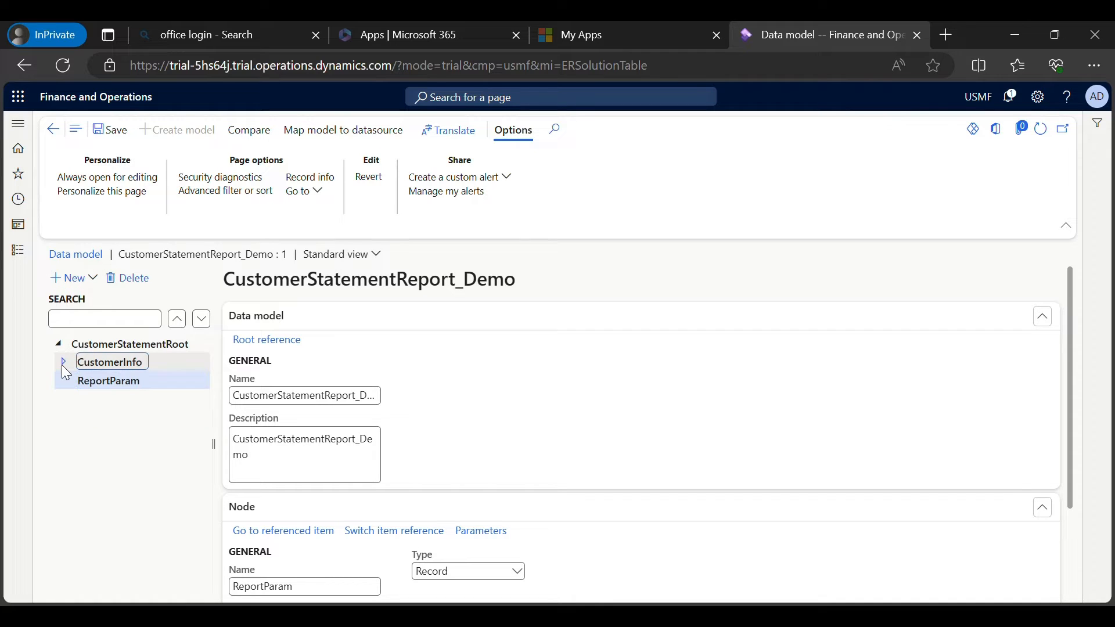
{"action": "left_click", "coordinate": [63, 363]}
{"action": "left_click", "coordinate": [64, 363]}
{"action": "left_click", "coordinate": [62, 345]}
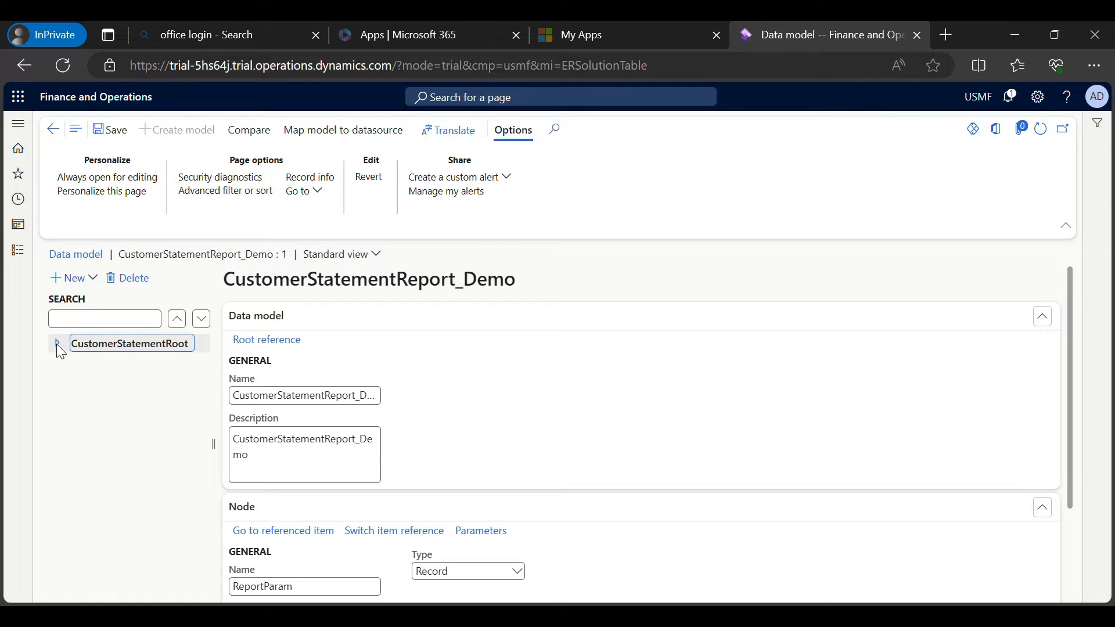
{"action": "left_click", "coordinate": [60, 348]}
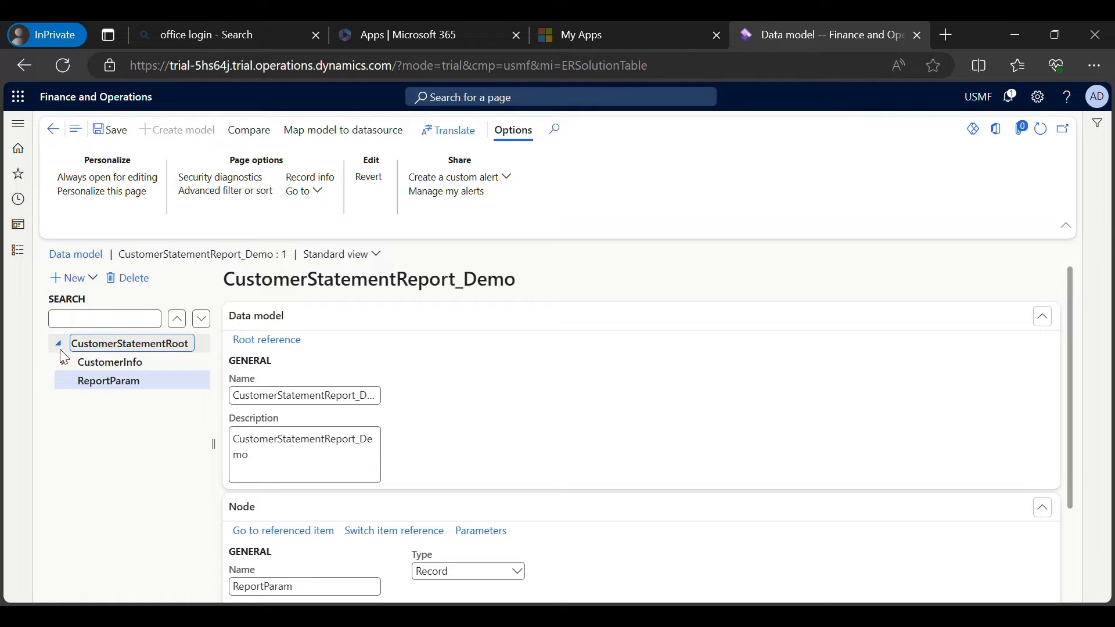
{"action": "left_click", "coordinate": [131, 384]}
{"action": "left_click", "coordinate": [130, 364]}
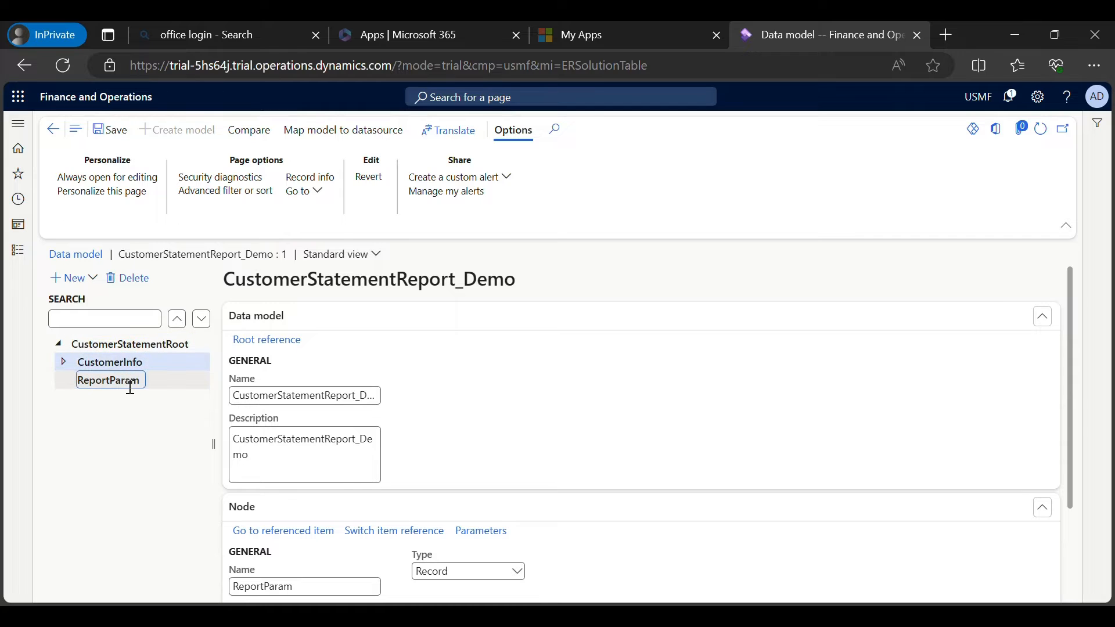
{"action": "left_click", "coordinate": [130, 386]}
{"action": "left_click", "coordinate": [127, 365]}
{"action": "left_click", "coordinate": [124, 383]}
Expand CustomerInfo and examine its CustomerCode and CustomerName child nodes.
{"action": "left_click", "coordinate": [65, 365]}
{"action": "left_click", "coordinate": [66, 366]}
{"action": "left_click", "coordinate": [117, 379]}
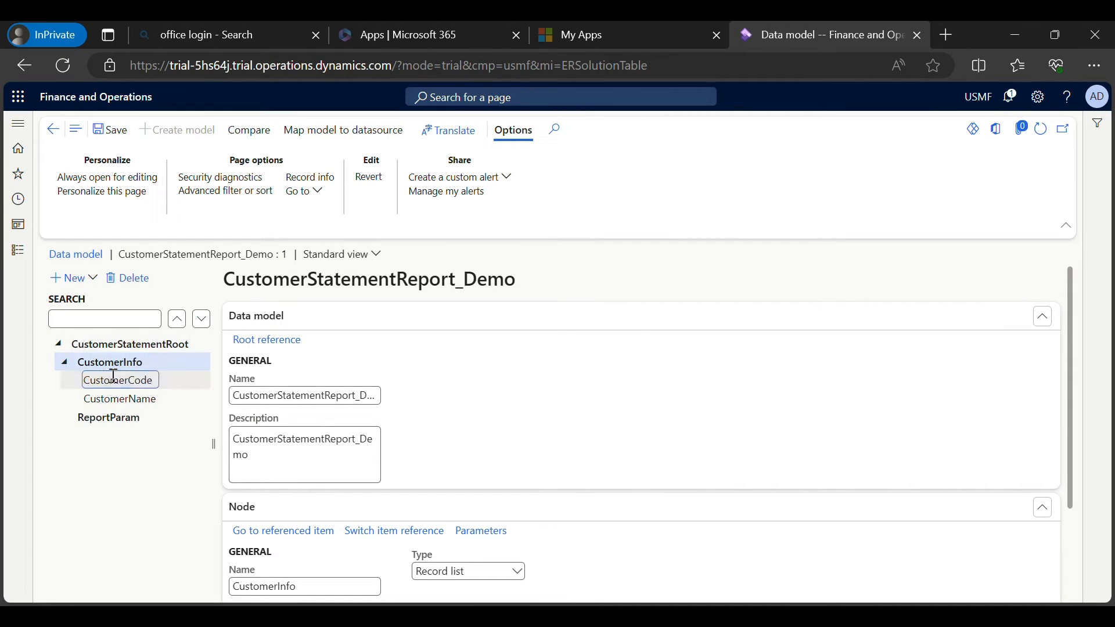
{"action": "left_click", "coordinate": [124, 397]}
{"action": "left_click", "coordinate": [126, 380]}
{"action": "left_click", "coordinate": [124, 397]}
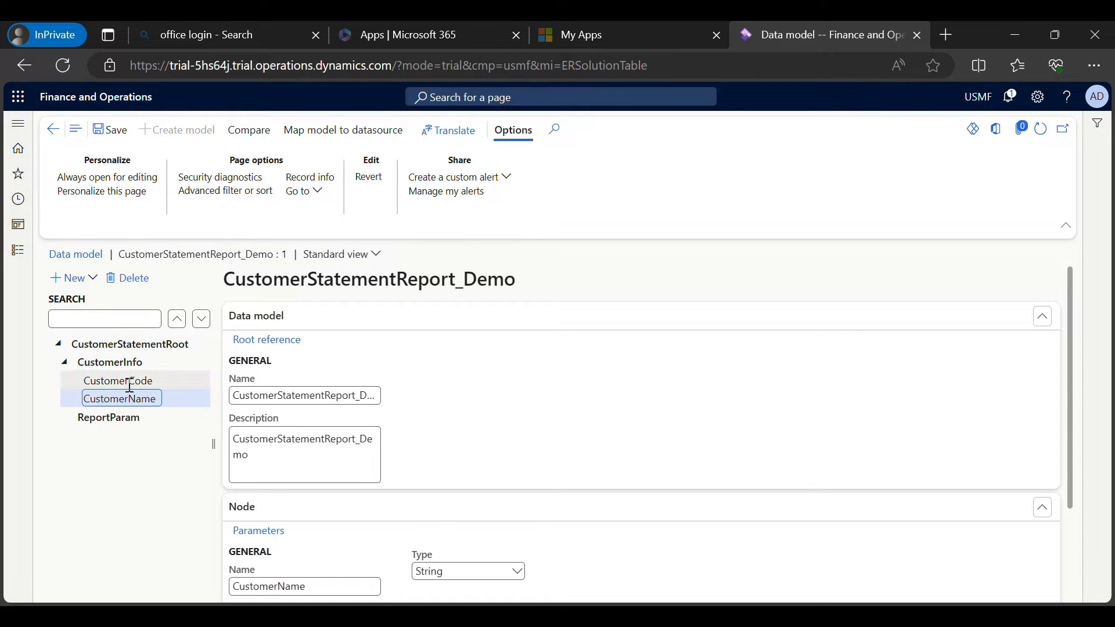
{"action": "left_click", "coordinate": [129, 379]}
{"action": "left_click", "coordinate": [128, 362]}
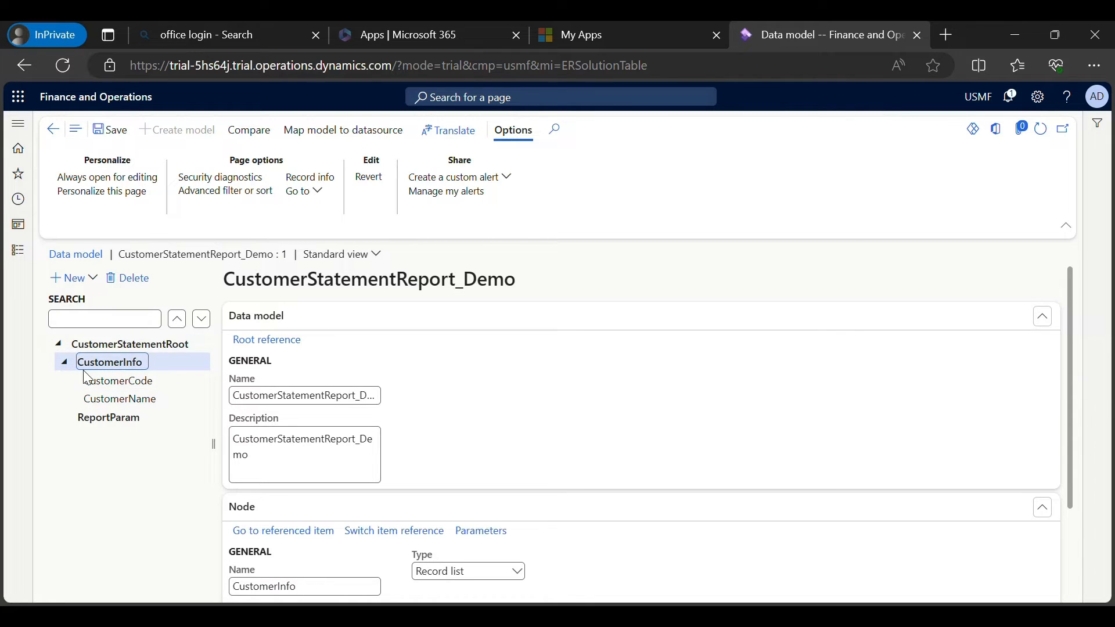
Collapse CustomerInfo again, compare its node type with that of ReportParam, and leave ReportParam selected.
{"action": "left_click", "coordinate": [66, 364]}
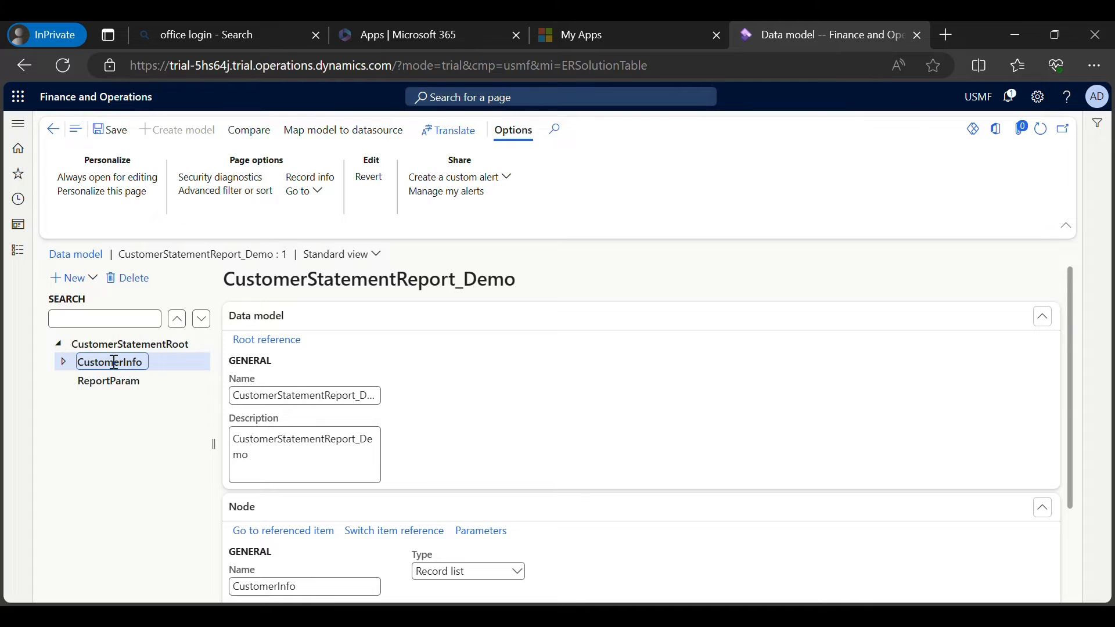
{"action": "left_click", "coordinate": [112, 384]}
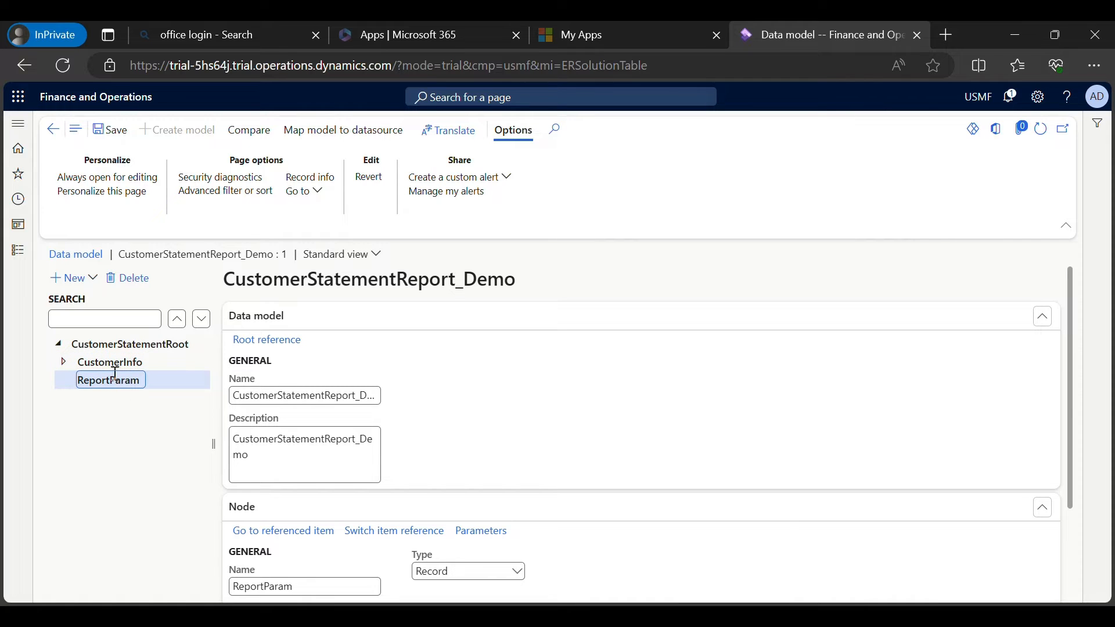
{"action": "left_click", "coordinate": [109, 365]}
{"action": "left_click", "coordinate": [106, 379]}
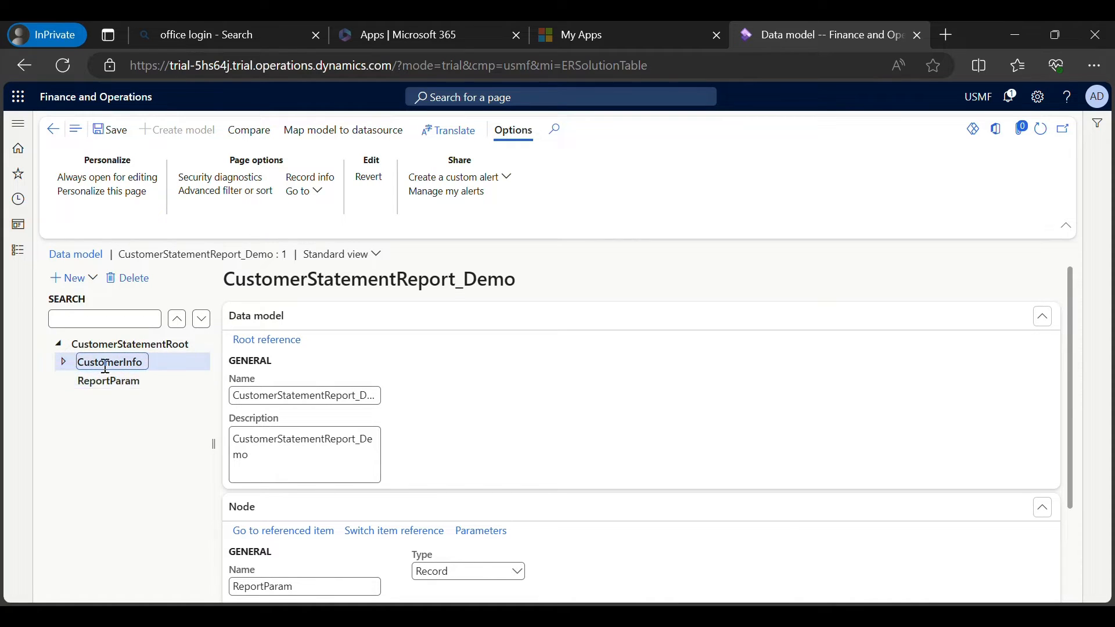
{"action": "left_click", "coordinate": [104, 365]}
{"action": "left_click", "coordinate": [104, 379]}
{"action": "left_click", "coordinate": [104, 368]}
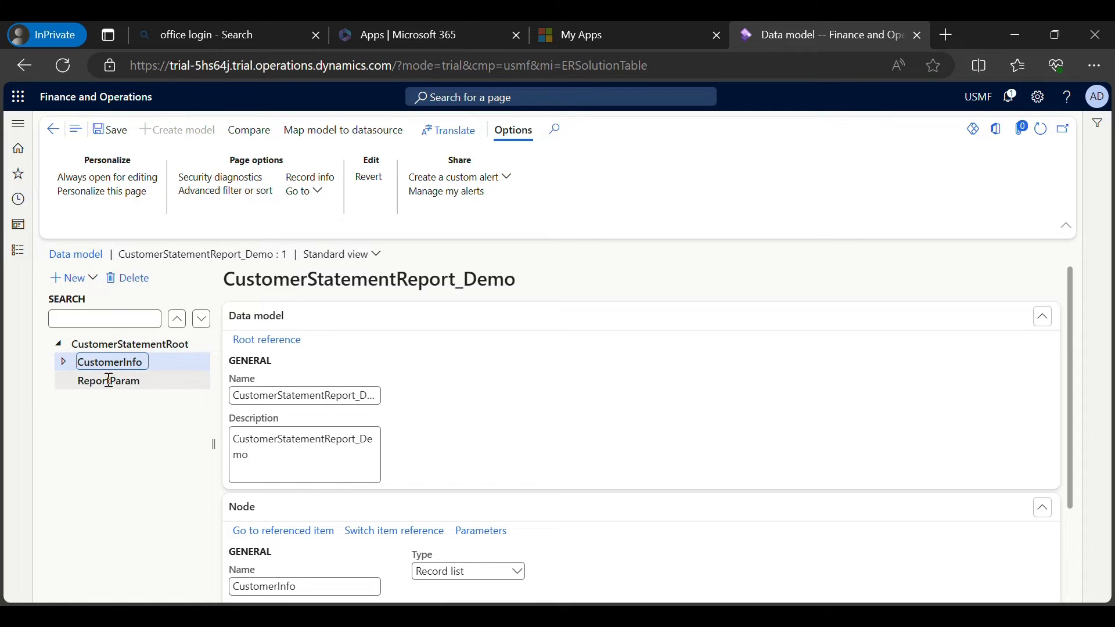
{"action": "left_click", "coordinate": [109, 374]}
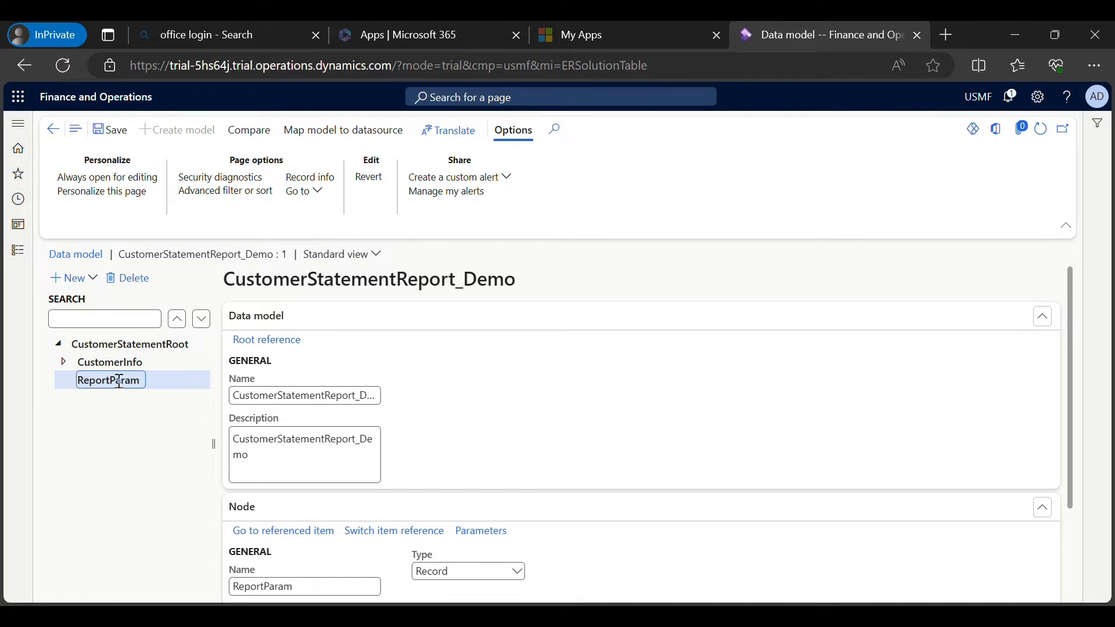
{"action": "left_click", "coordinate": [116, 370]}
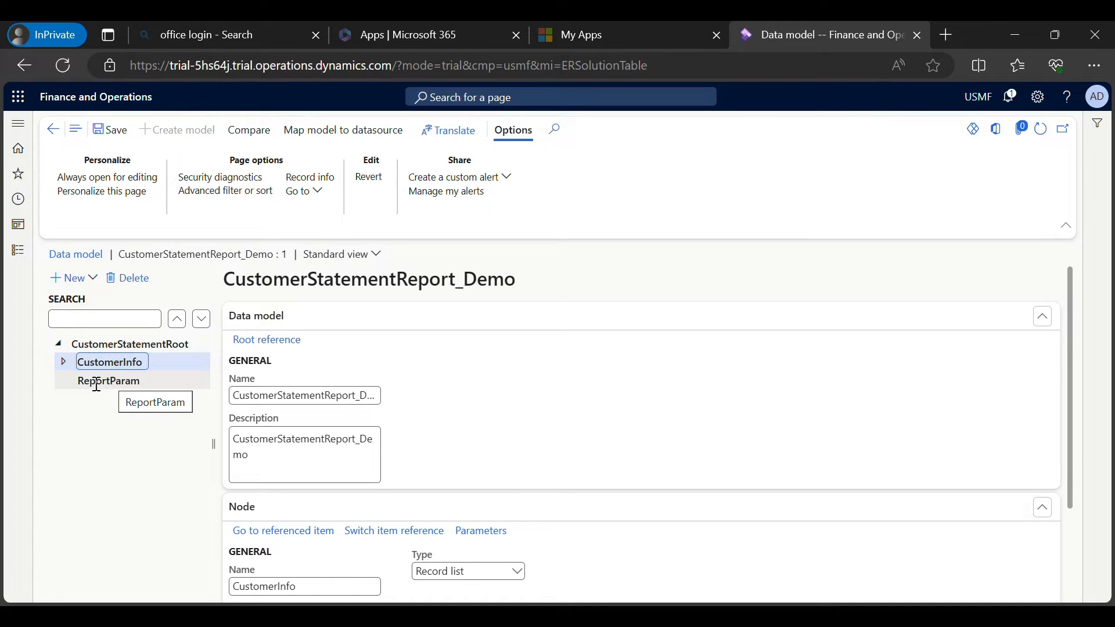
{"action": "left_click", "coordinate": [116, 382]}
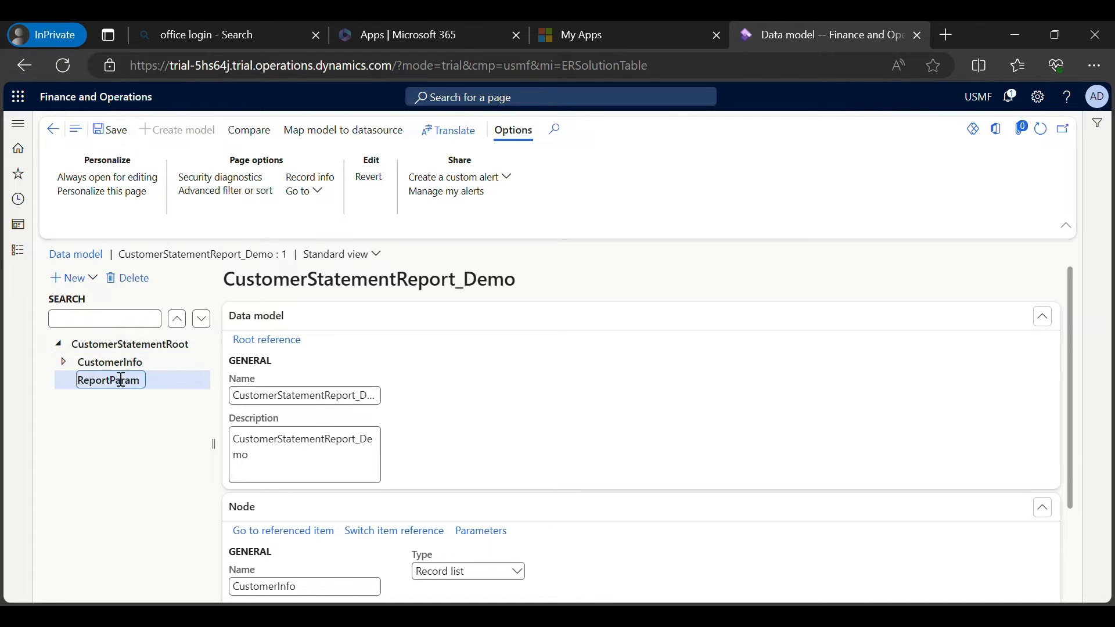
{"action": "right_click", "coordinate": [123, 384]}
{"action": "mouse_move", "coordinate": [168, 393]}
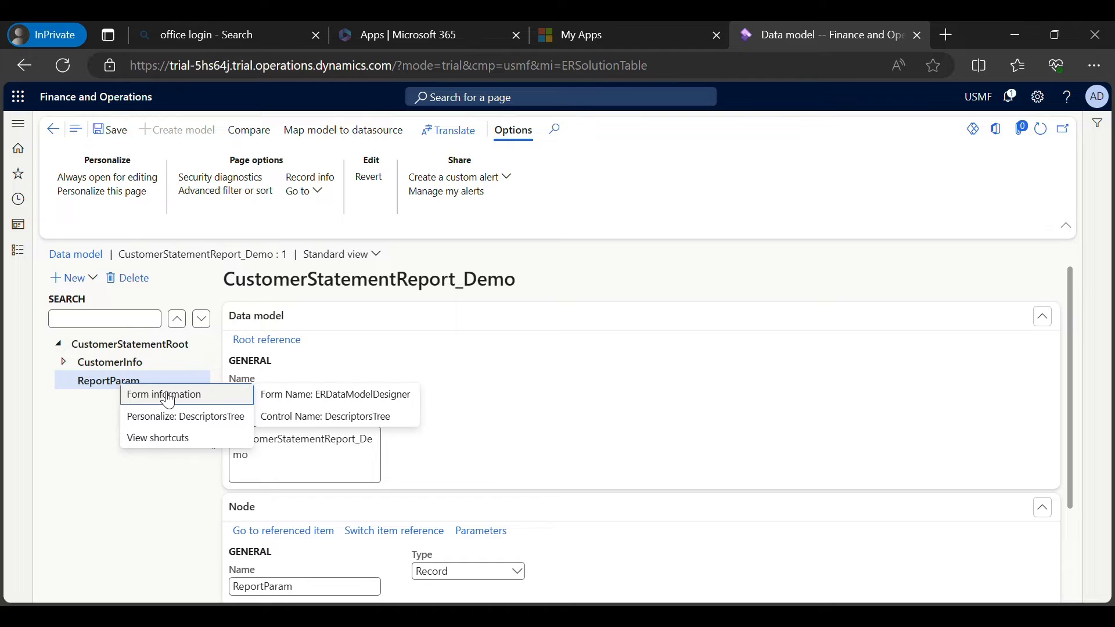
{"action": "left_click", "coordinate": [82, 280]}
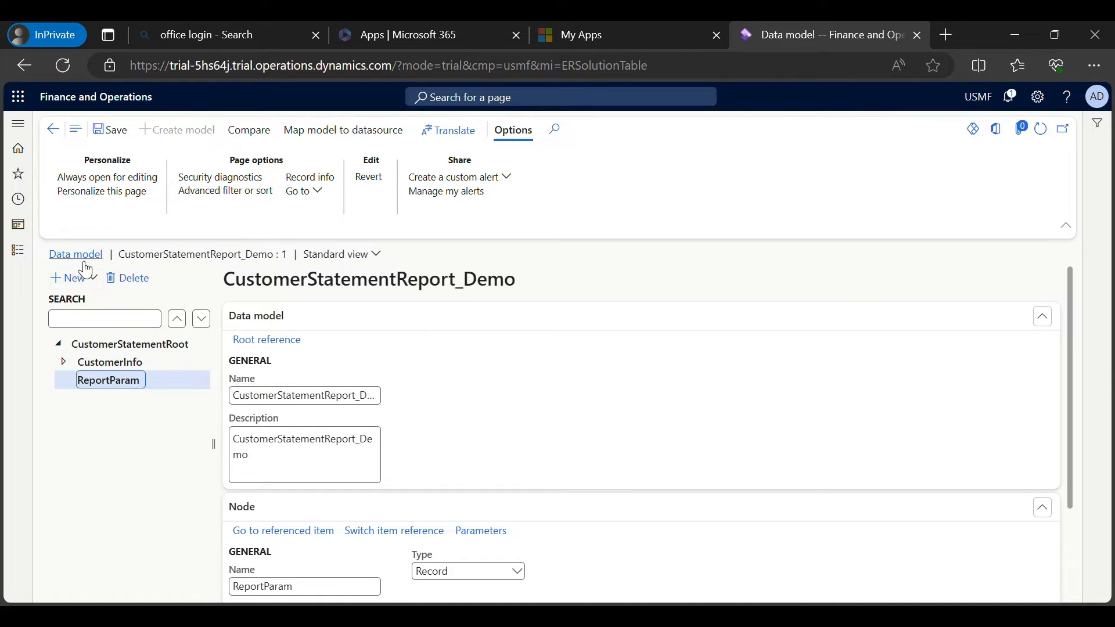
Add a child node named DateFrom with item type Date under ReportParam.
{"action": "left_click", "coordinate": [82, 278]}
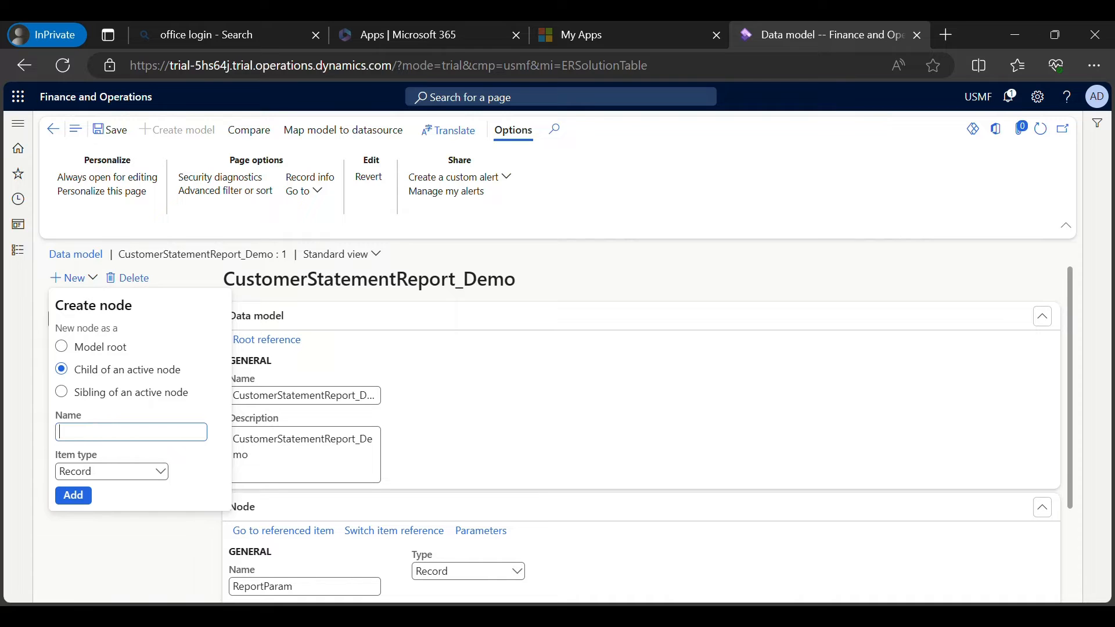
{"action": "type", "text": "DateFrom"}
{"action": "left_click", "coordinate": [160, 473]}
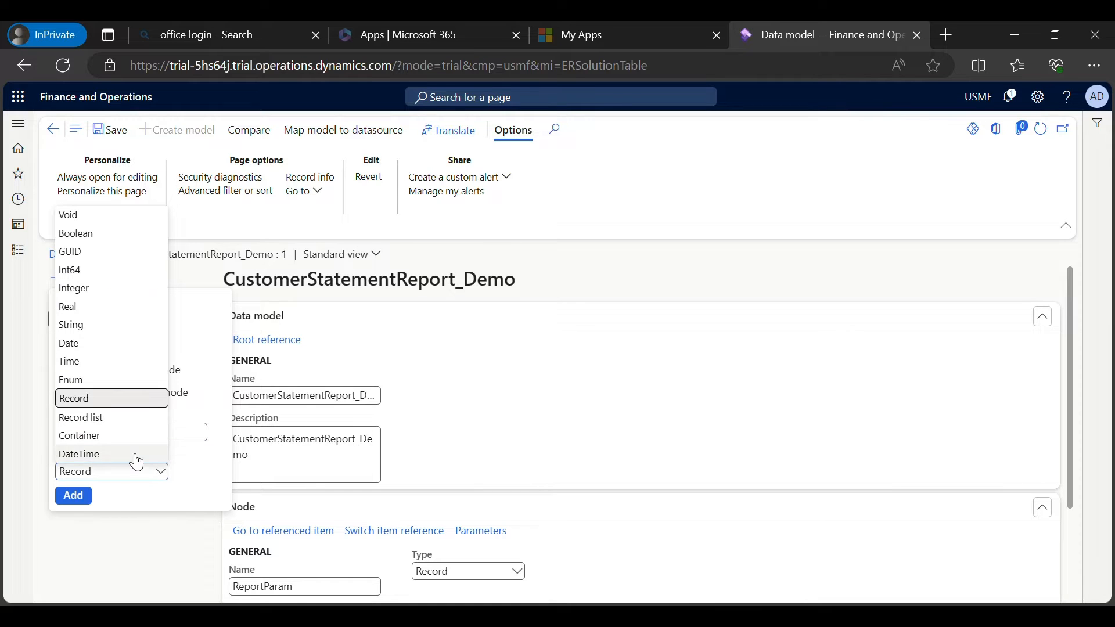
{"action": "left_click", "coordinate": [90, 351]}
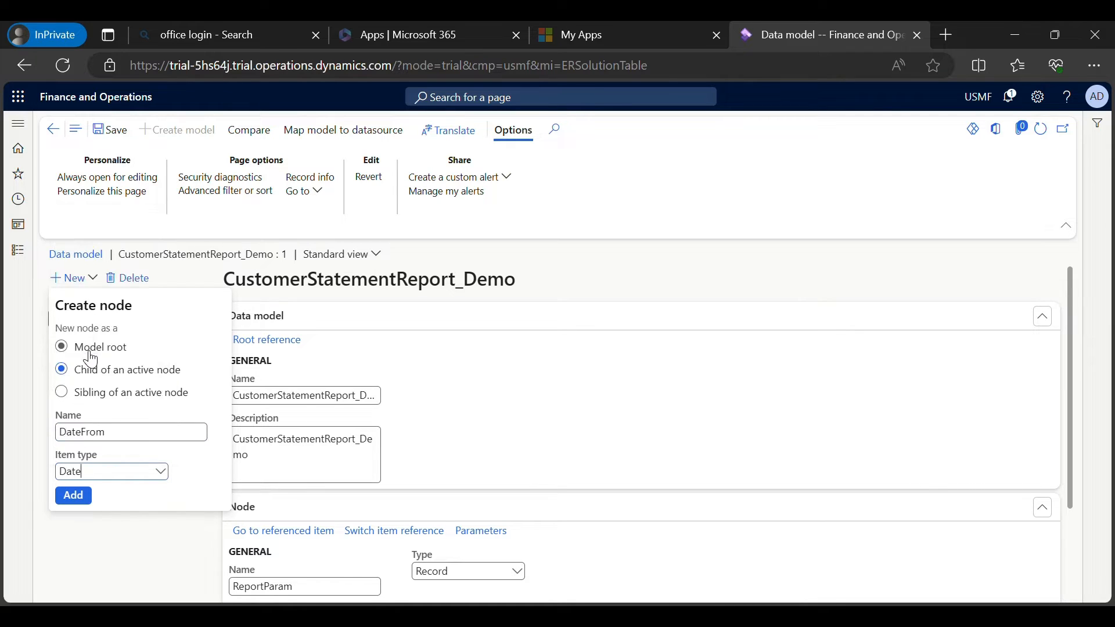
{"action": "left_click", "coordinate": [75, 499]}
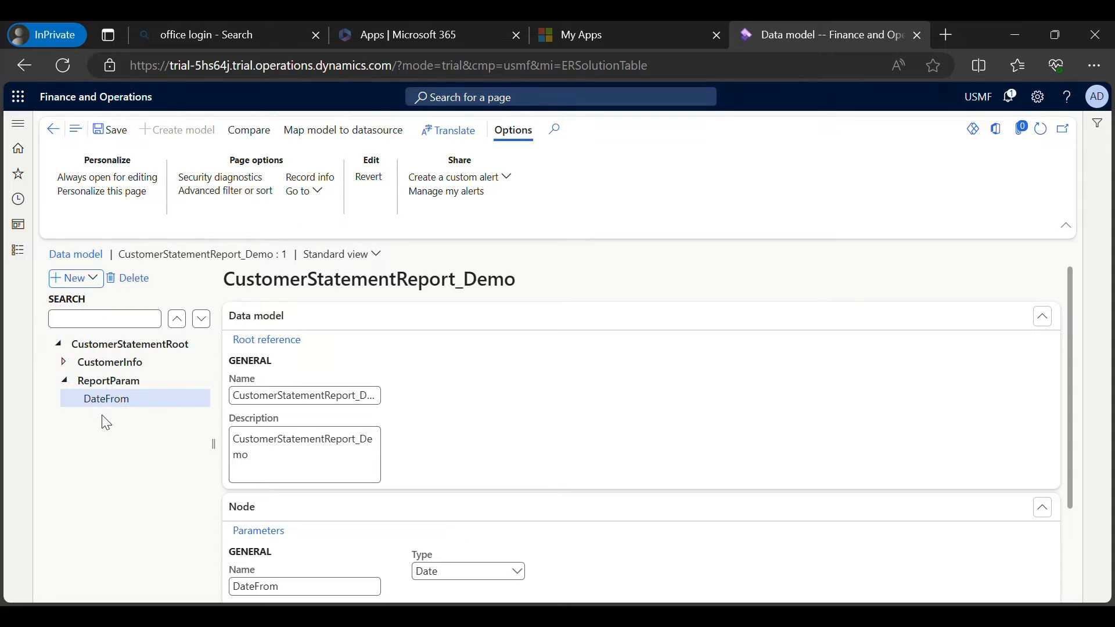
Add a Date child node named DateTo under ReportParam, and collapse ReportParam.
{"action": "left_click", "coordinate": [87, 380]}
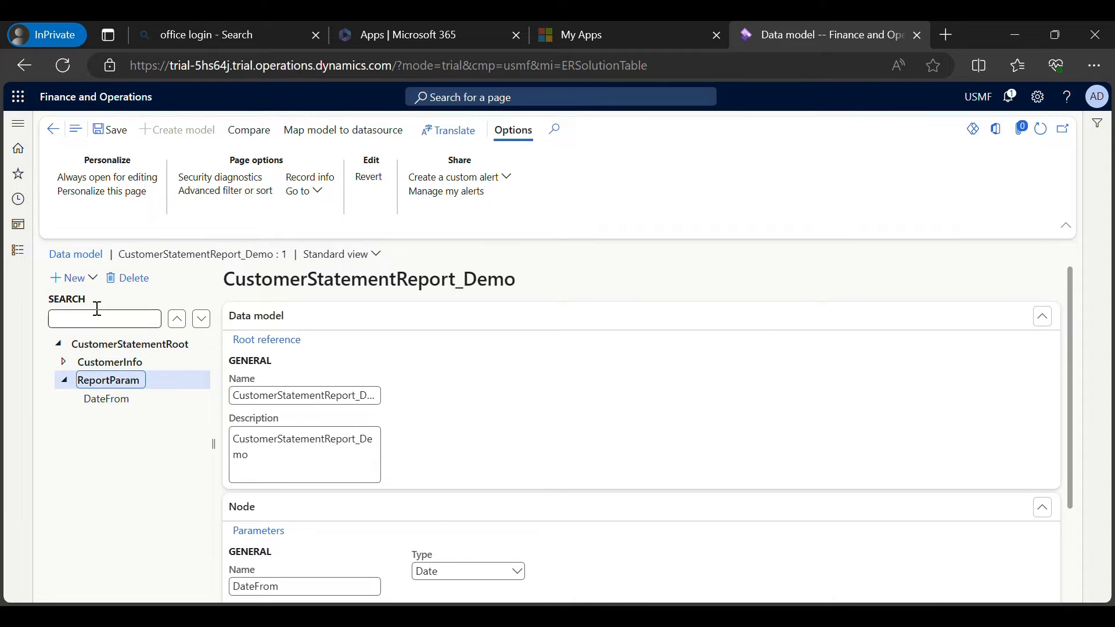
{"action": "key", "text": "alt+n"}
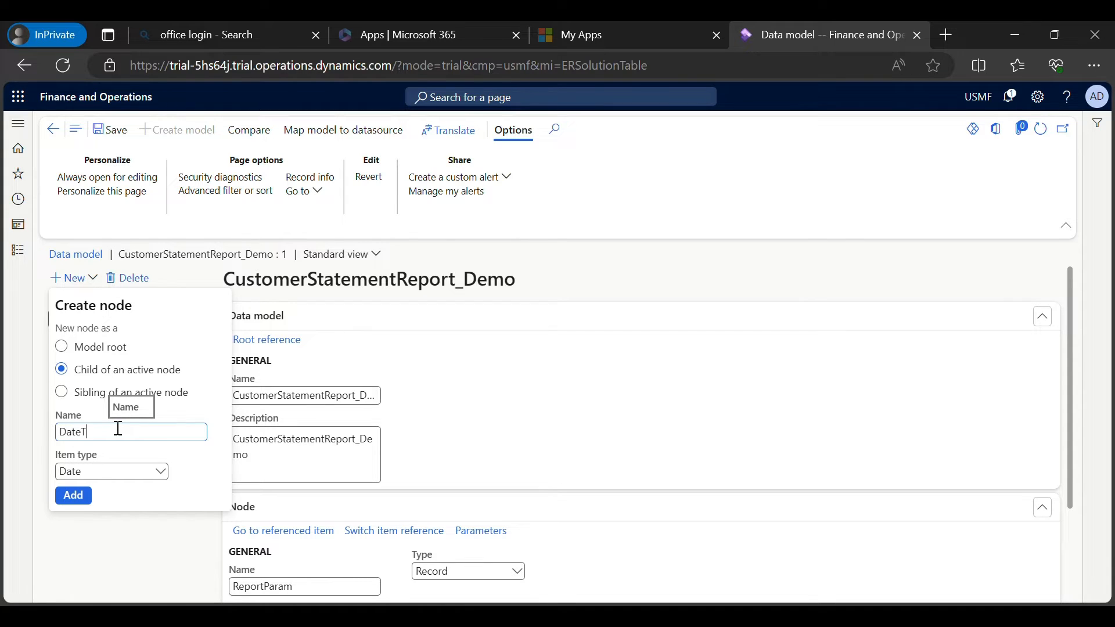
{"action": "left_click", "coordinate": [73, 495]}
{"action": "left_click", "coordinate": [99, 400]}
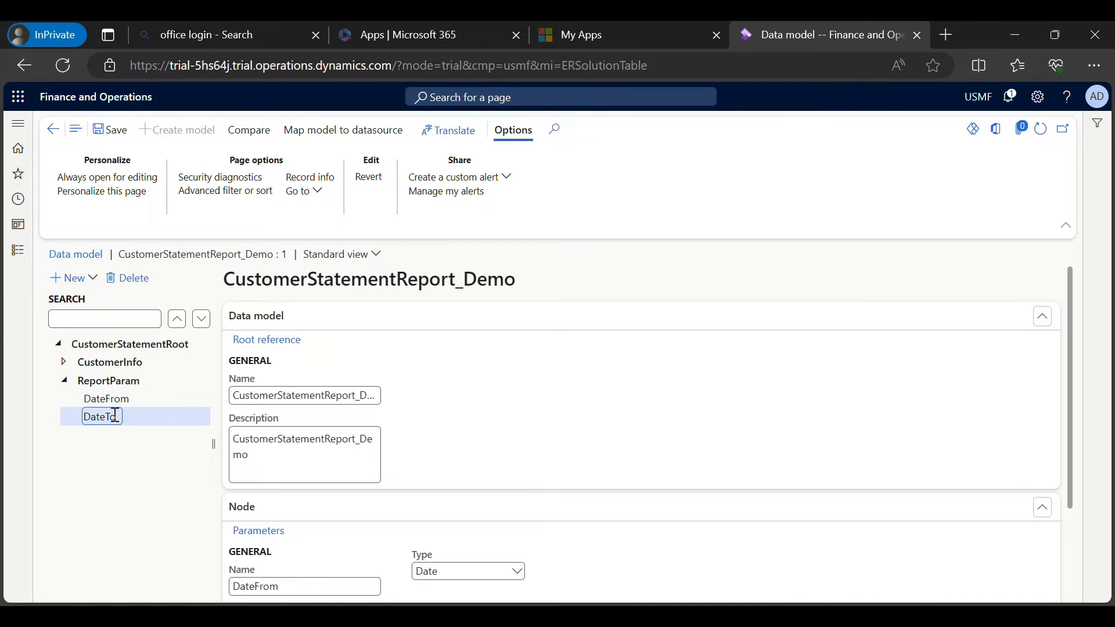
{"action": "left_click", "coordinate": [64, 381]}
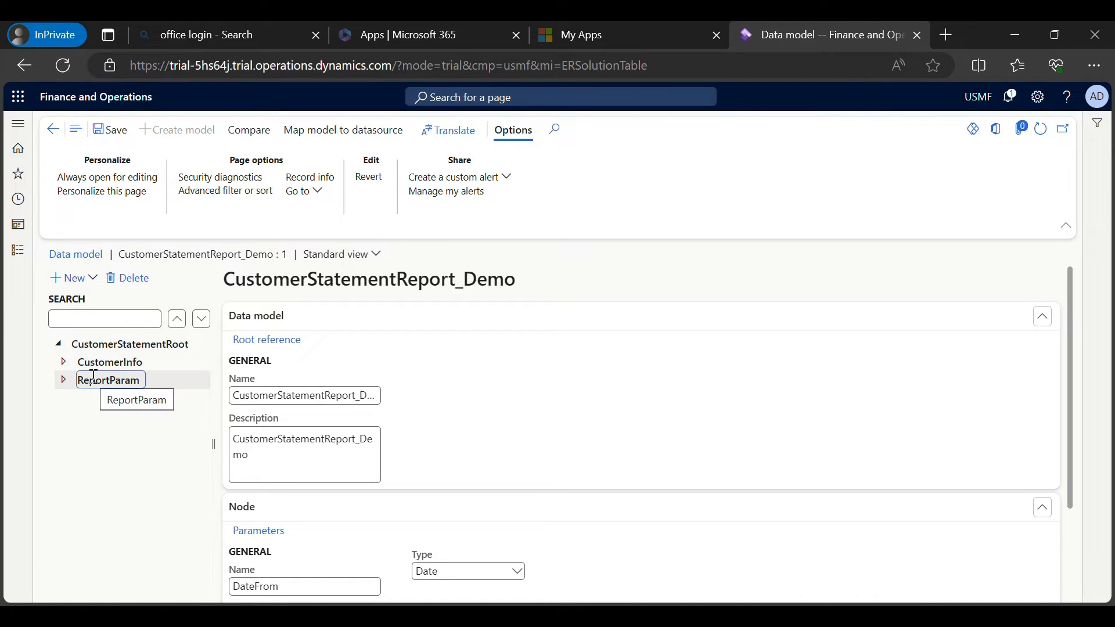
Expand CustomerInfo and add a child node named CustomerTransactions with item type Record list.
{"action": "left_click", "coordinate": [64, 362]}
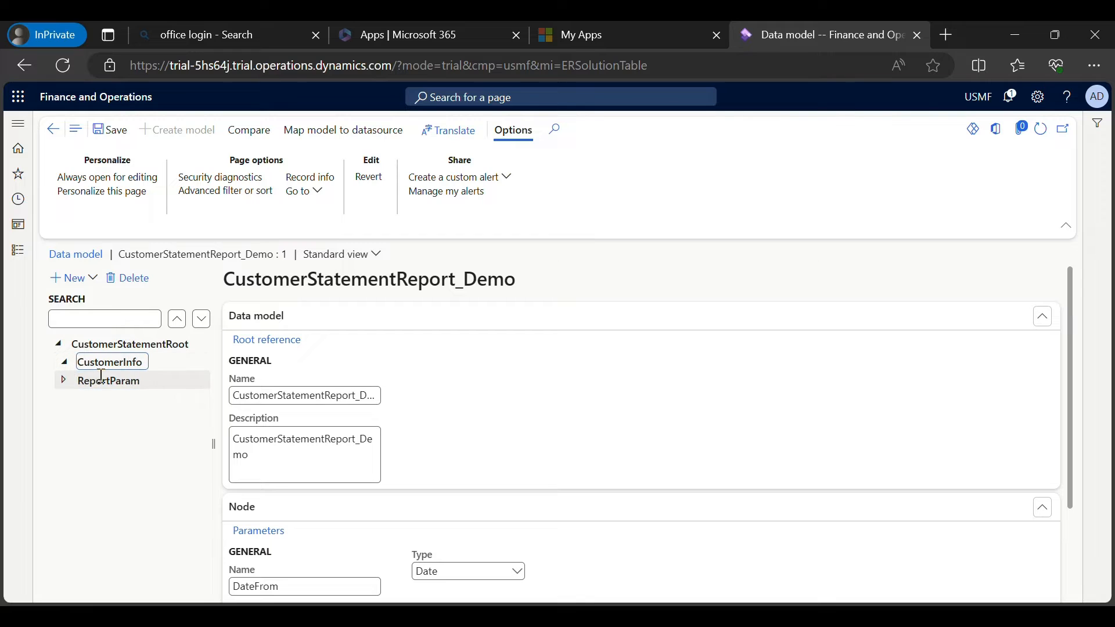
{"action": "right_click", "coordinate": [135, 364]}
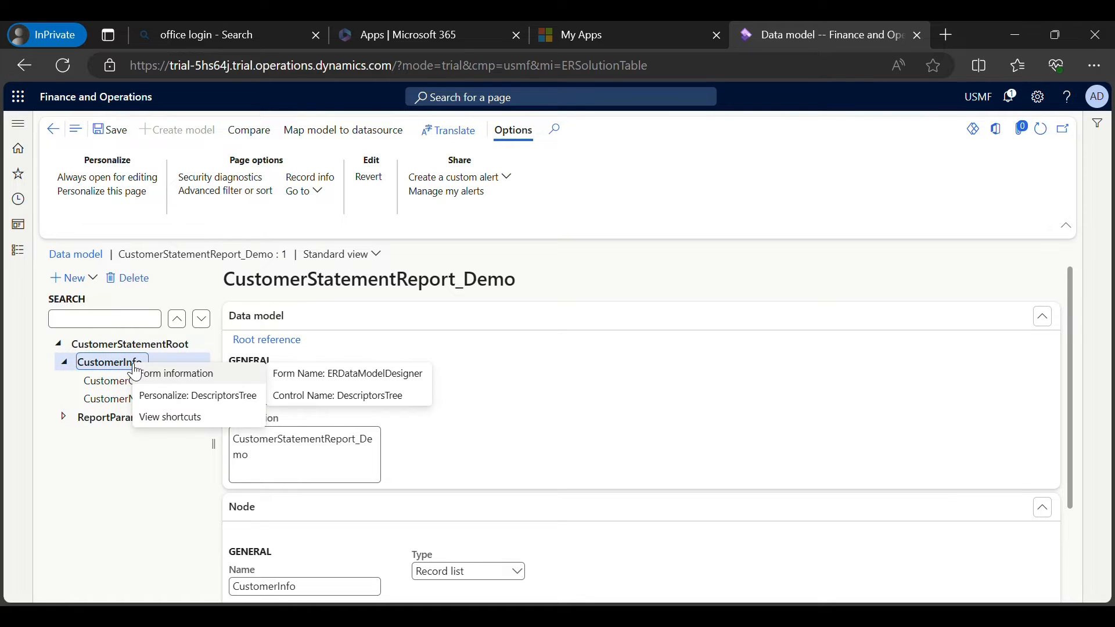
{"action": "left_click", "coordinate": [125, 366]}
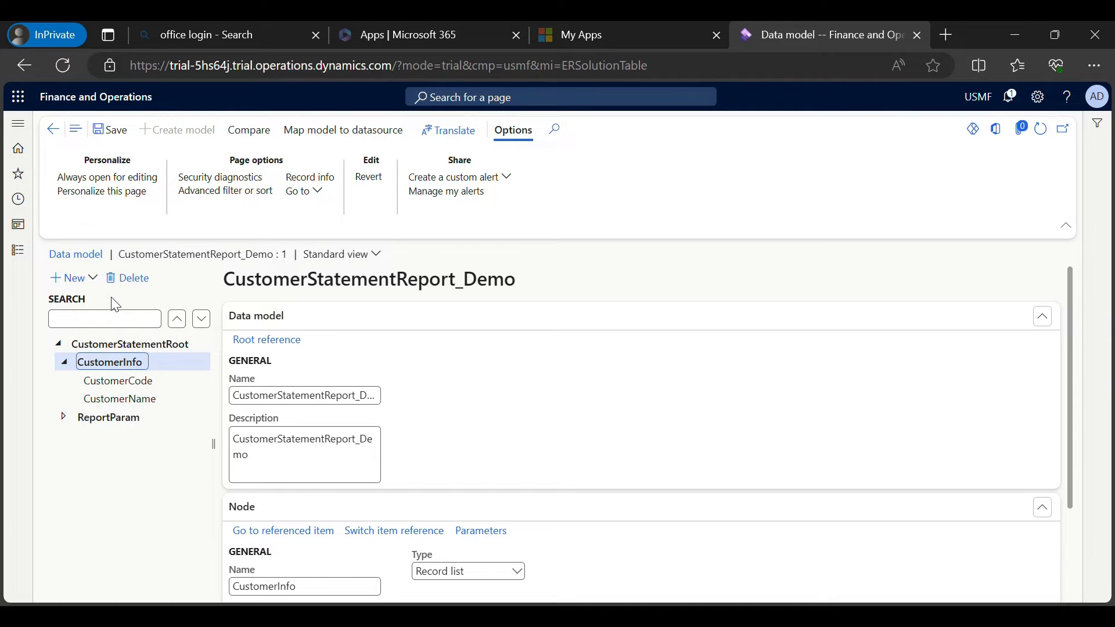
{"action": "left_click", "coordinate": [92, 283]}
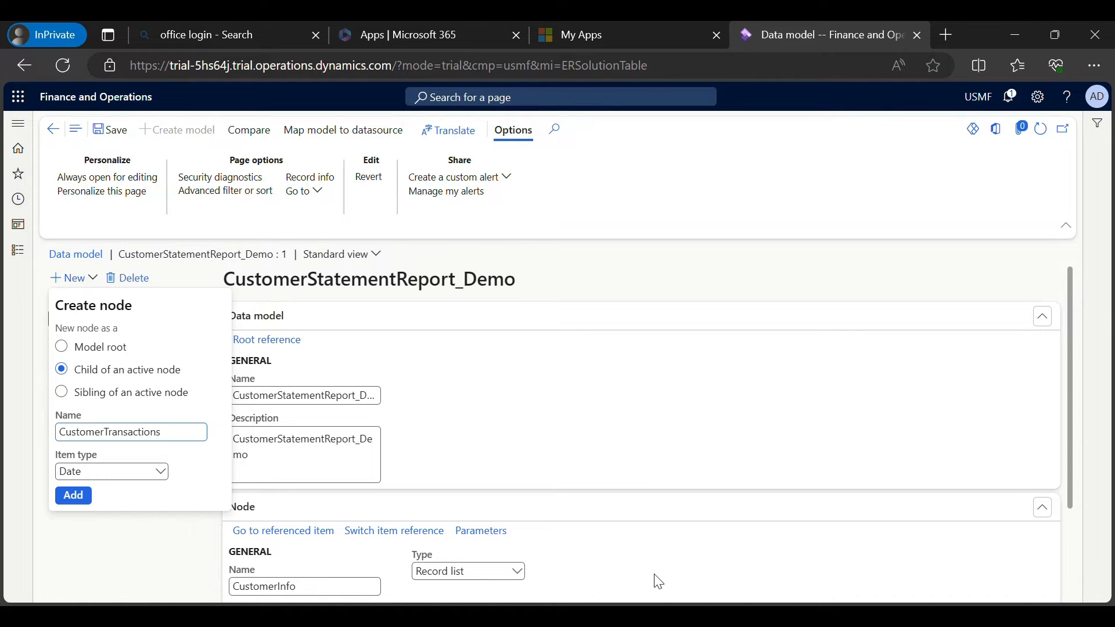
{"action": "left_click", "coordinate": [161, 476]}
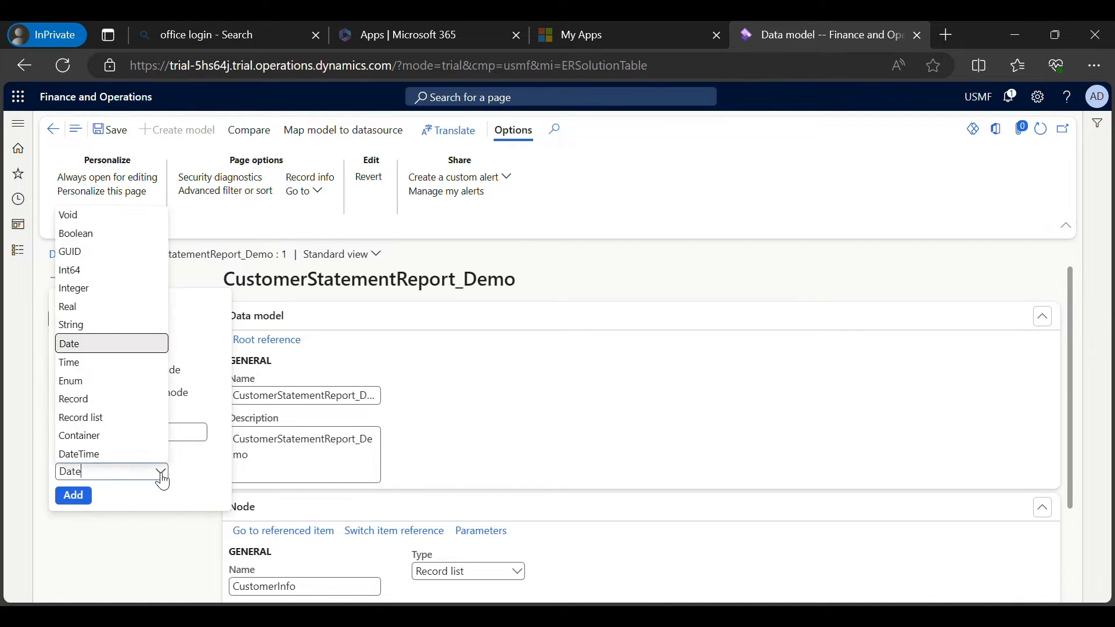
{"action": "left_click", "coordinate": [87, 419]}
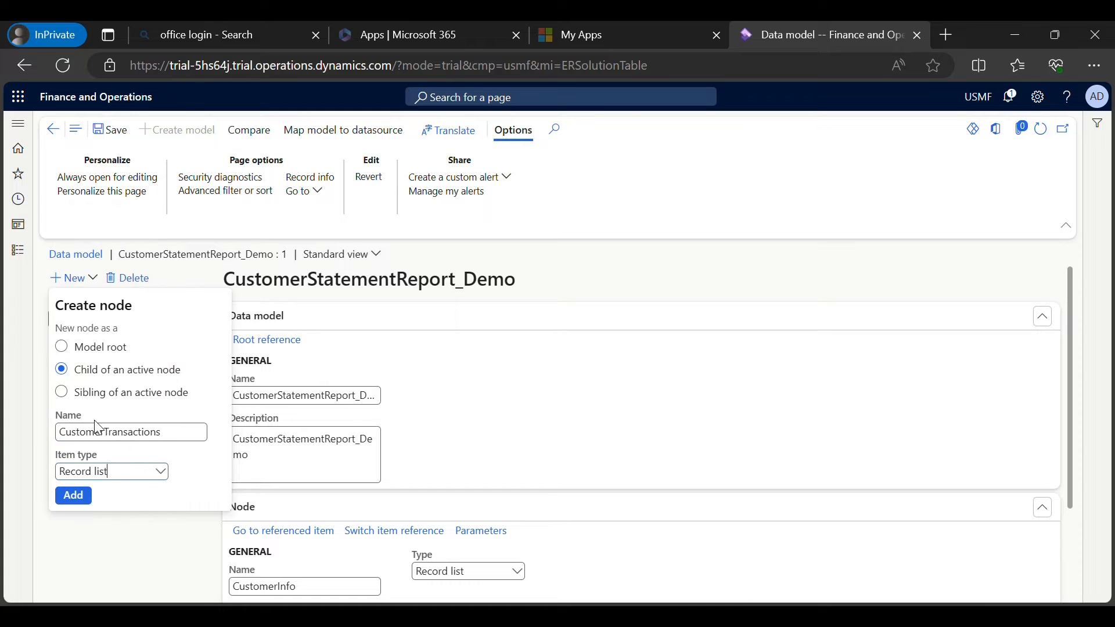
{"action": "left_click", "coordinate": [74, 496]}
Add a child node named TransDate with item type Date under CustomerTransactions.
{"action": "left_click", "coordinate": [112, 361]}
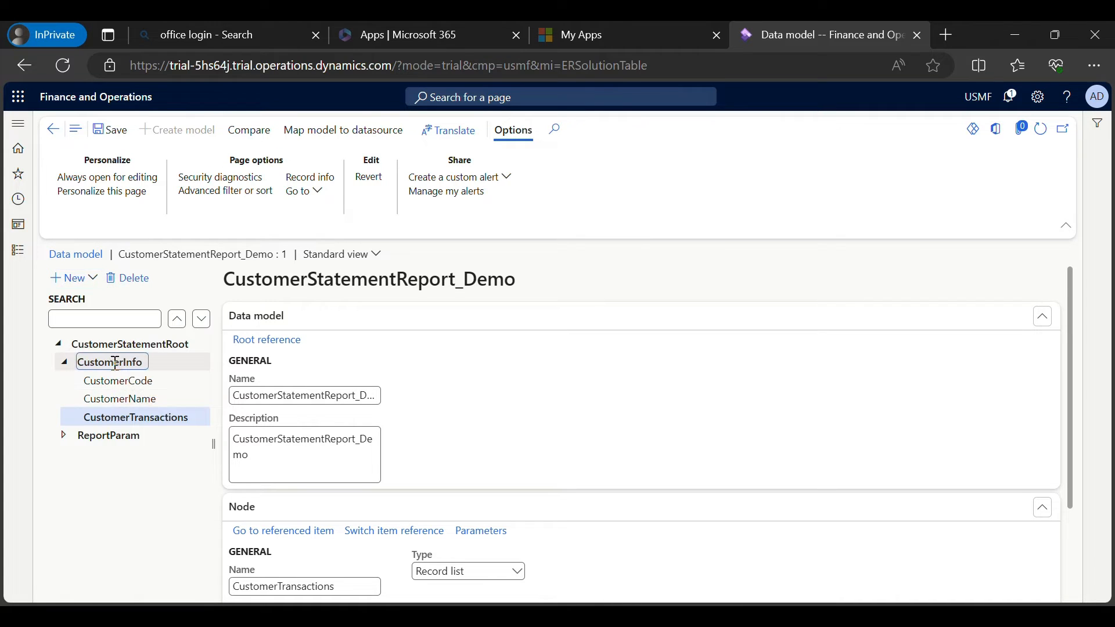
{"action": "left_click", "coordinate": [115, 416]}
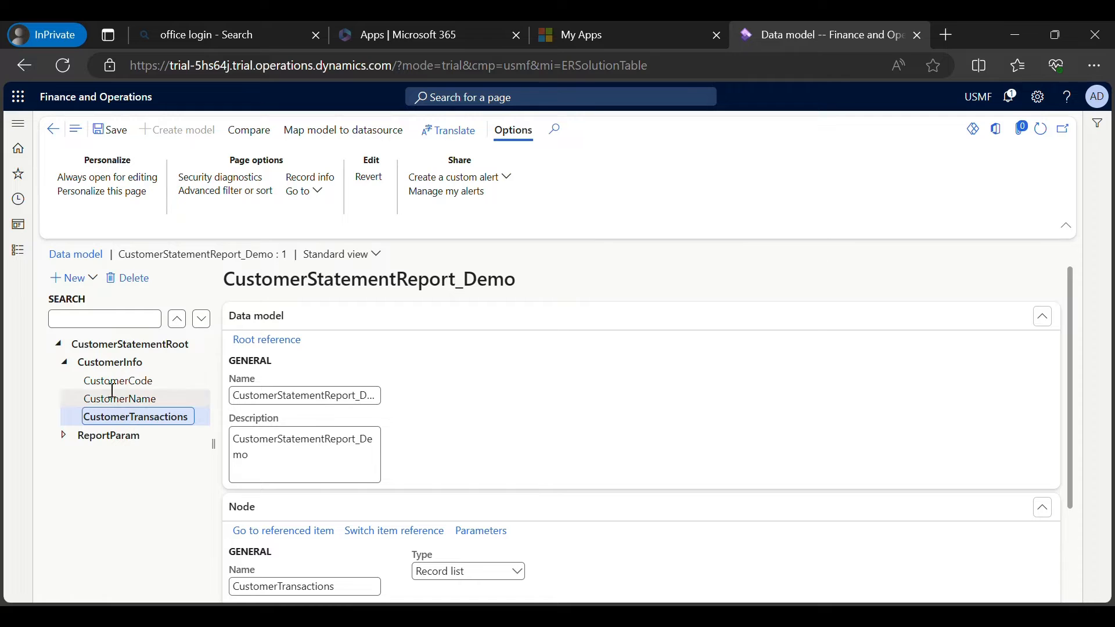
{"action": "left_click", "coordinate": [82, 284]}
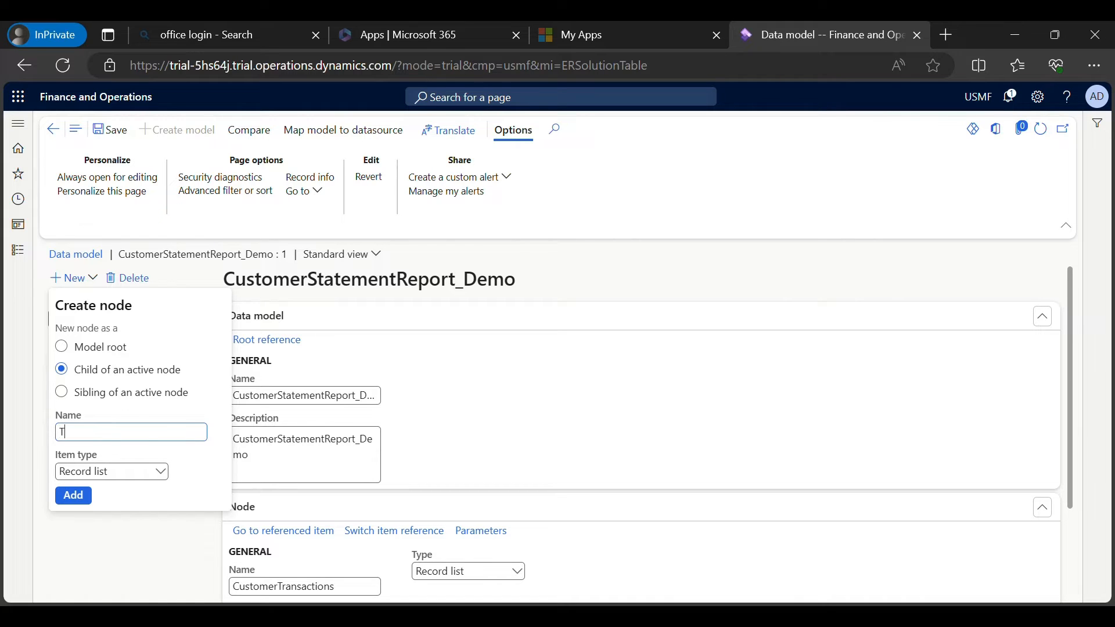
{"action": "type", "text": "TransDate"}
{"action": "left_click", "coordinate": [159, 472]}
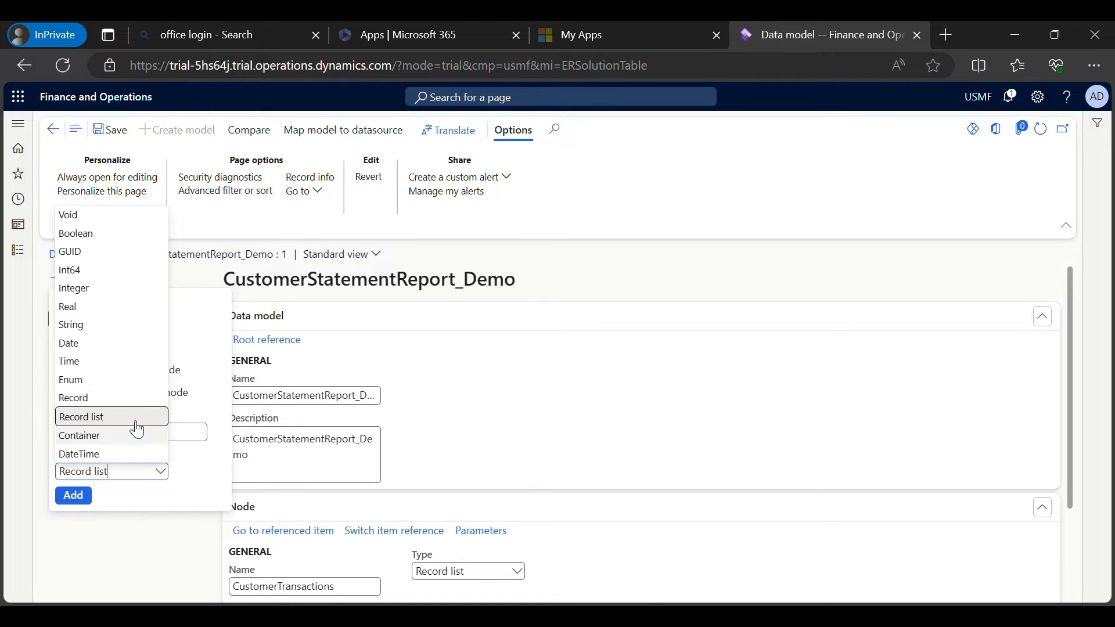
{"action": "left_click", "coordinate": [91, 348]}
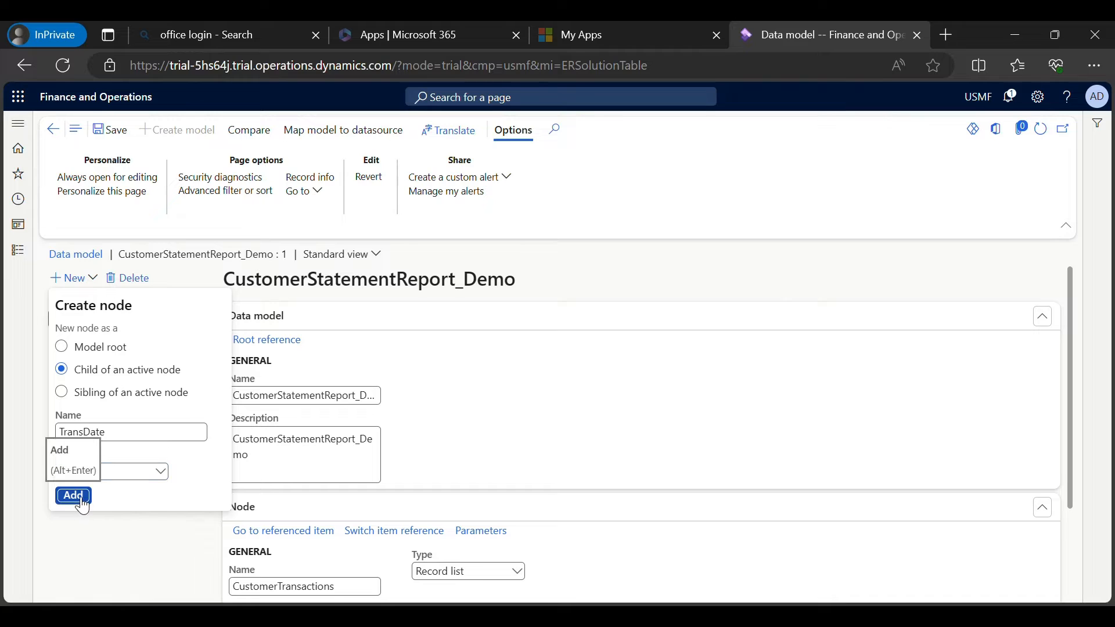
{"action": "left_click", "coordinate": [88, 495]}
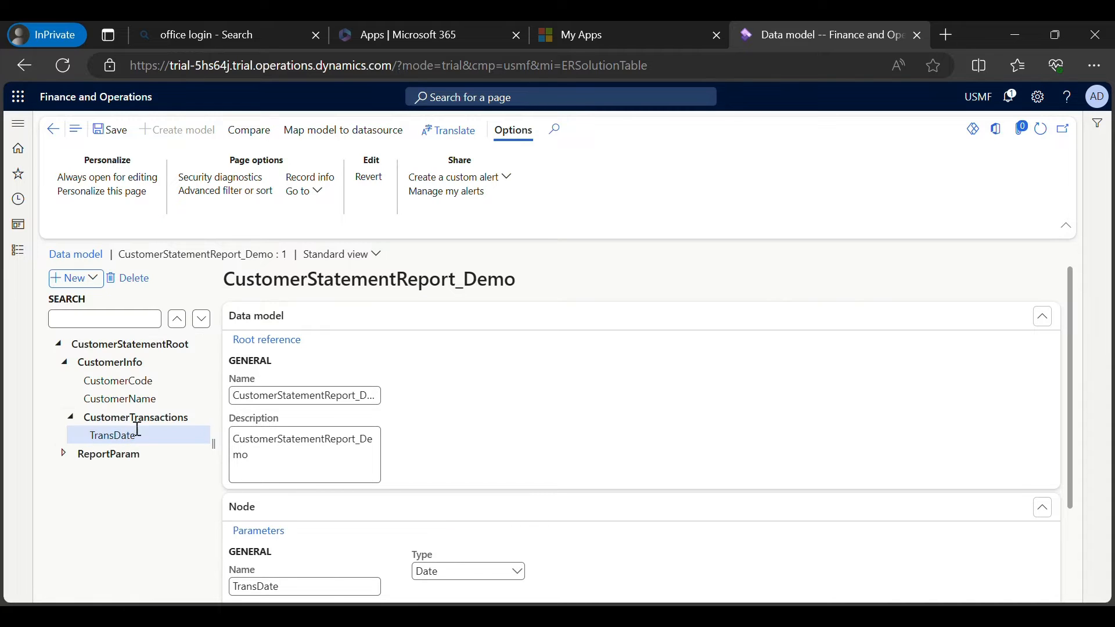
Add a child node named Amount with item type Real under CustomerTransactions.
{"action": "left_click", "coordinate": [136, 417]}
{"action": "left_click", "coordinate": [70, 278]}
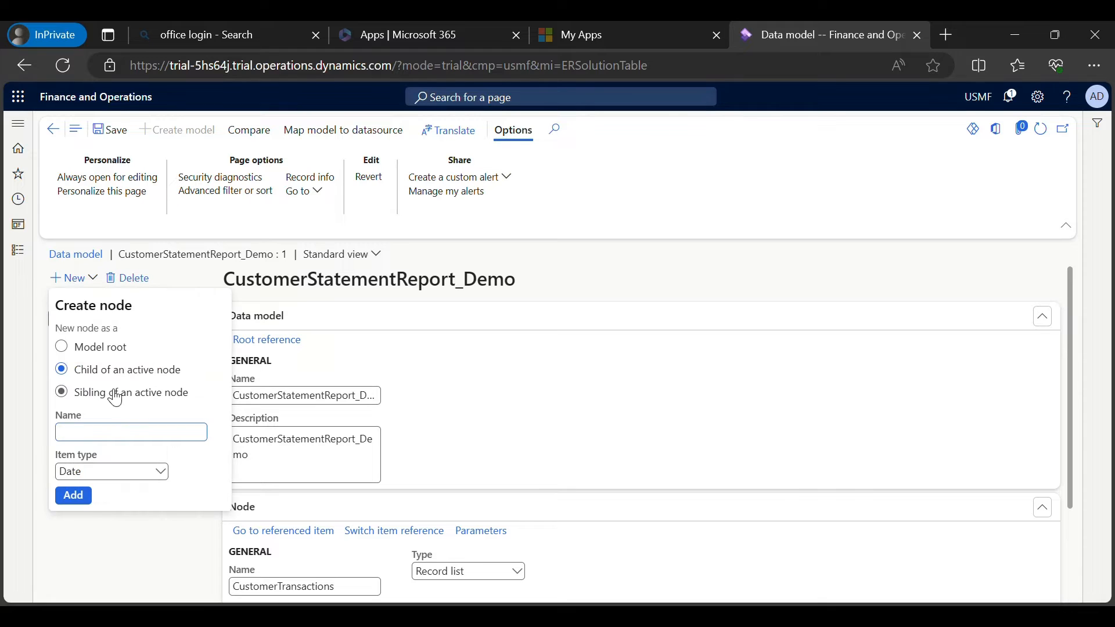
{"action": "type", "text": "Amount"}
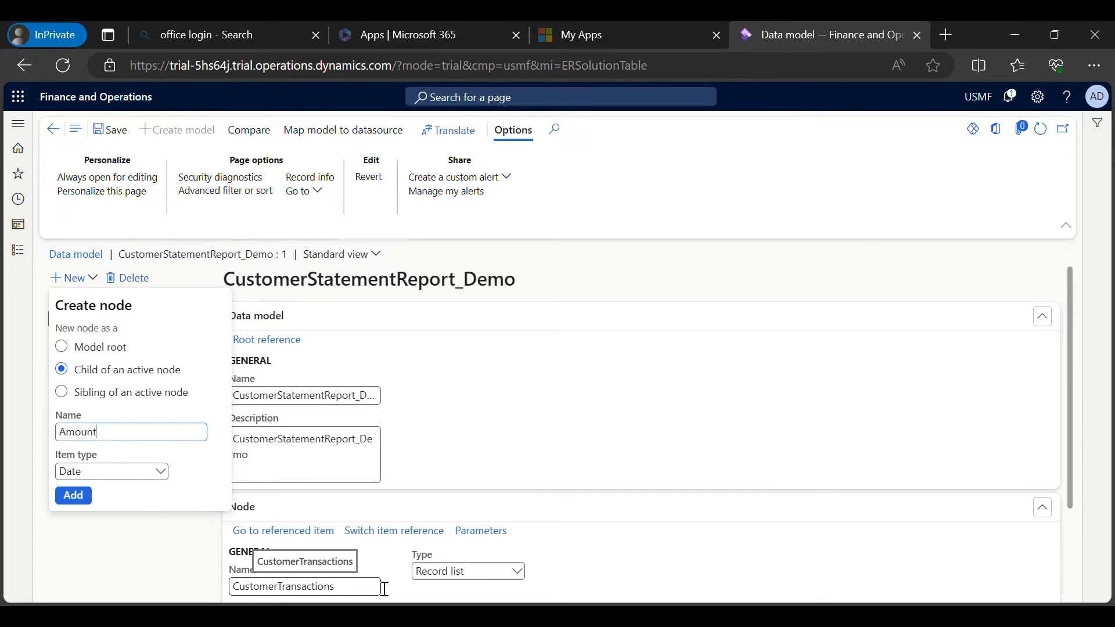
{"action": "left_click", "coordinate": [158, 472]}
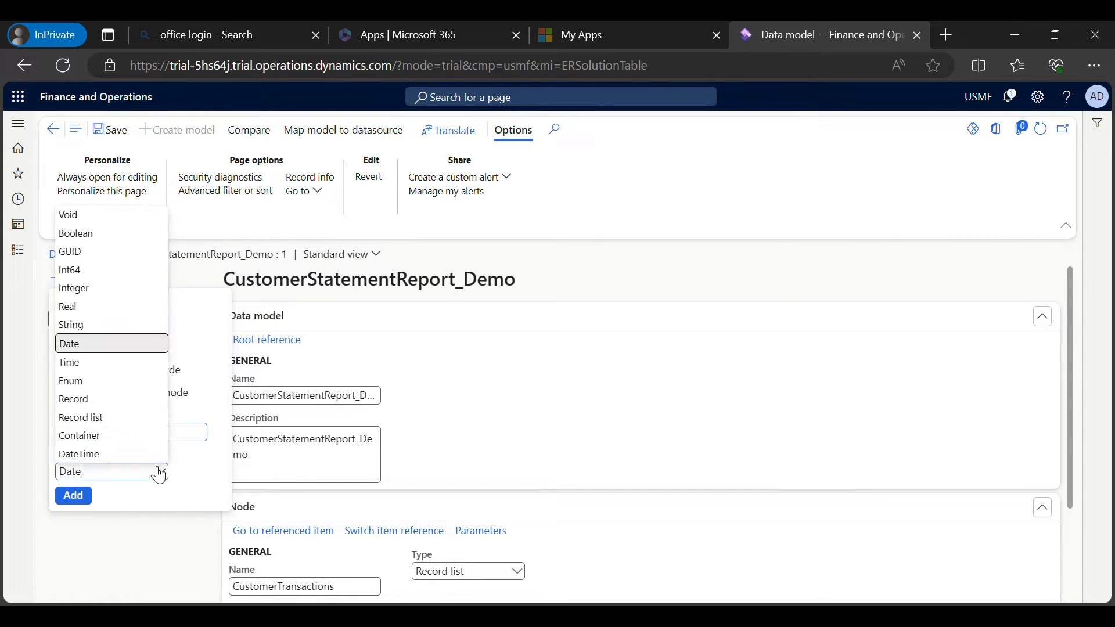
{"action": "left_click", "coordinate": [76, 308]}
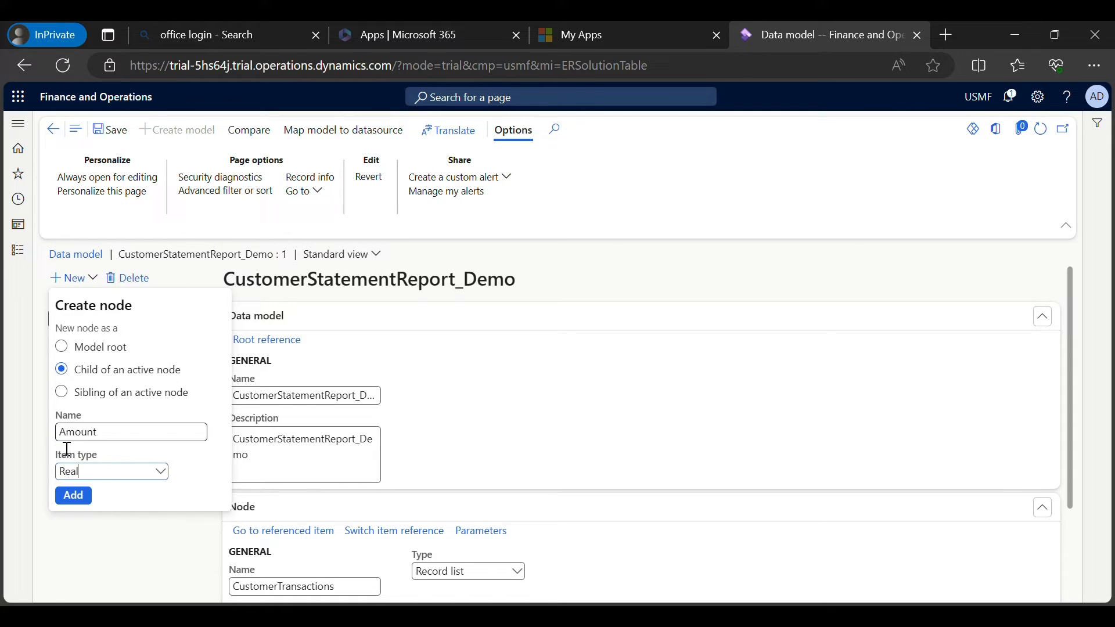
{"action": "left_click", "coordinate": [83, 499]}
Add a child node named Desc with item type String under CustomerTransactions.
{"action": "left_click", "coordinate": [137, 418]}
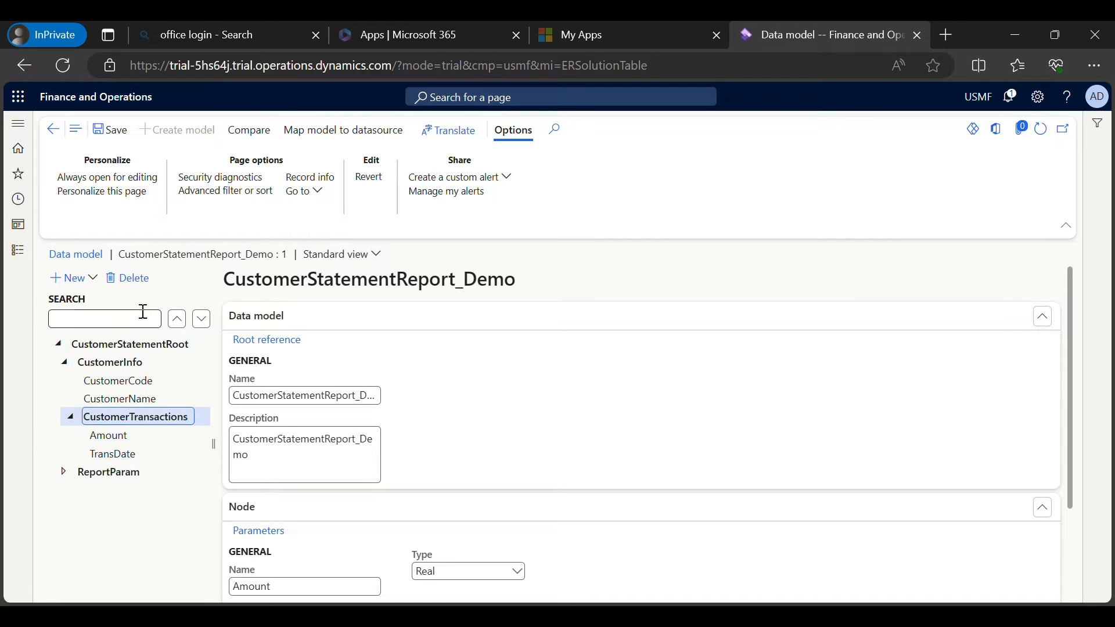
{"action": "left_click", "coordinate": [75, 278]}
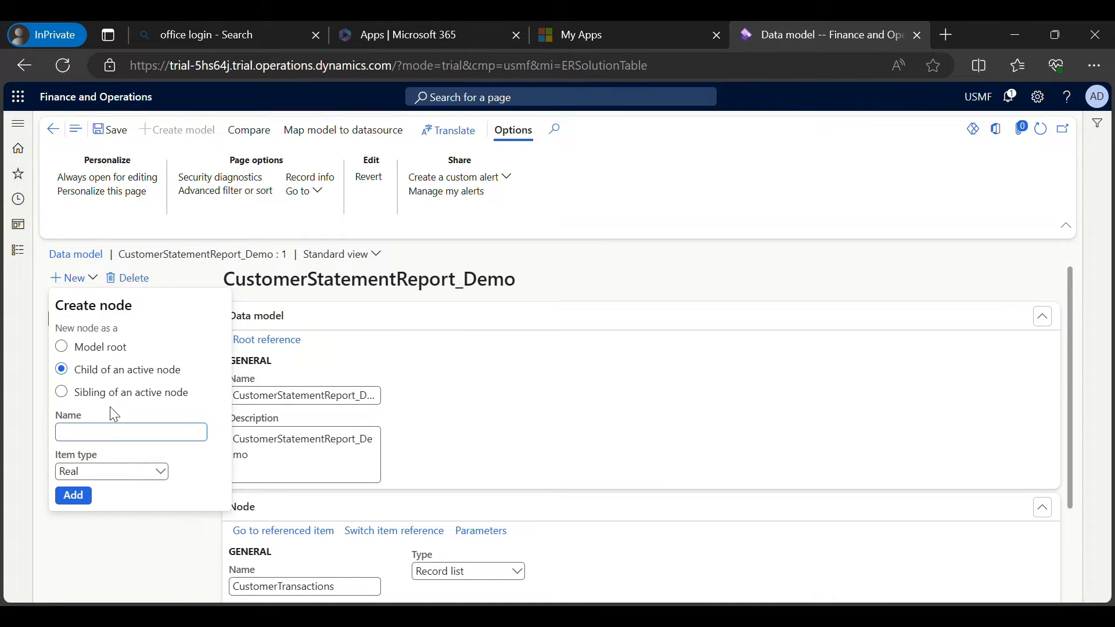
{"action": "left_click", "coordinate": [156, 470]}
{"action": "left_click", "coordinate": [90, 326]}
{"action": "left_click", "coordinate": [80, 494]}
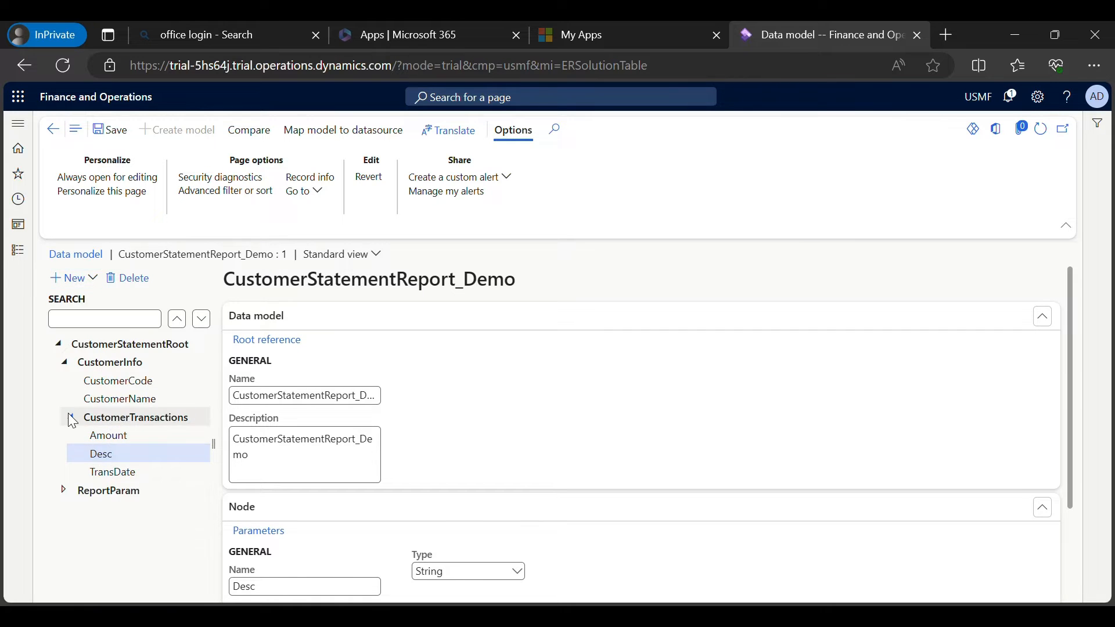
Collapse the entire model tree, and reopen CustomerStatementRoot to review only its direct child nodes.
{"action": "left_click", "coordinate": [71, 417]}
{"action": "left_click", "coordinate": [66, 361]}
{"action": "left_click", "coordinate": [58, 343]}
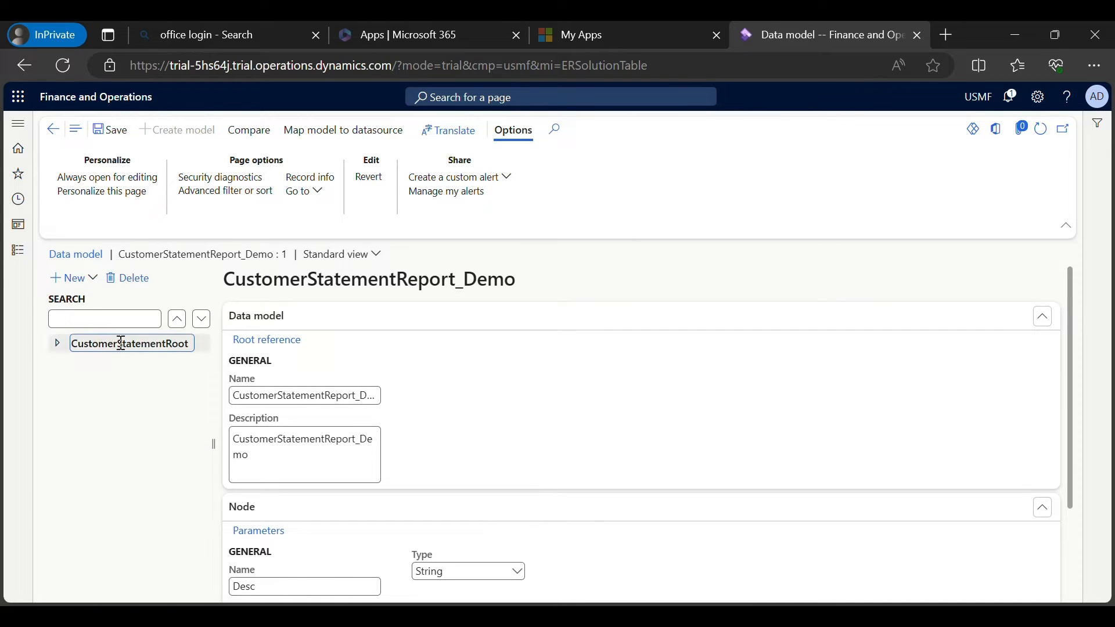
{"action": "left_click", "coordinate": [58, 345]}
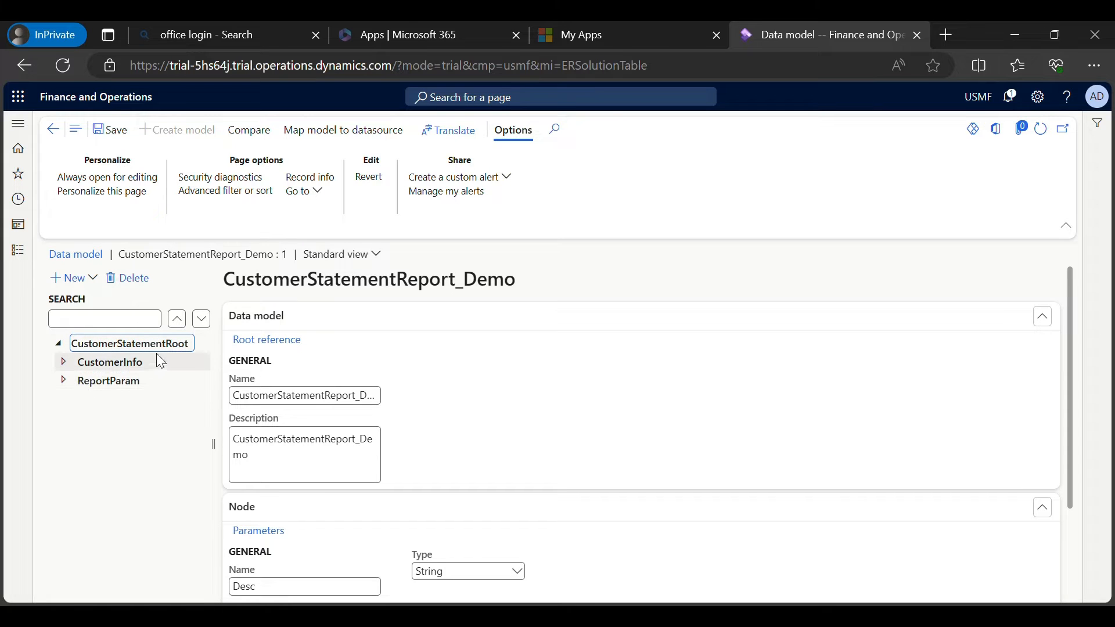
Expand CustomerInfo and examine the details of its CustomerCode, CustomerName and CustomerTransactions nodes.
{"action": "left_click", "coordinate": [104, 362]}
{"action": "left_click", "coordinate": [65, 362]}
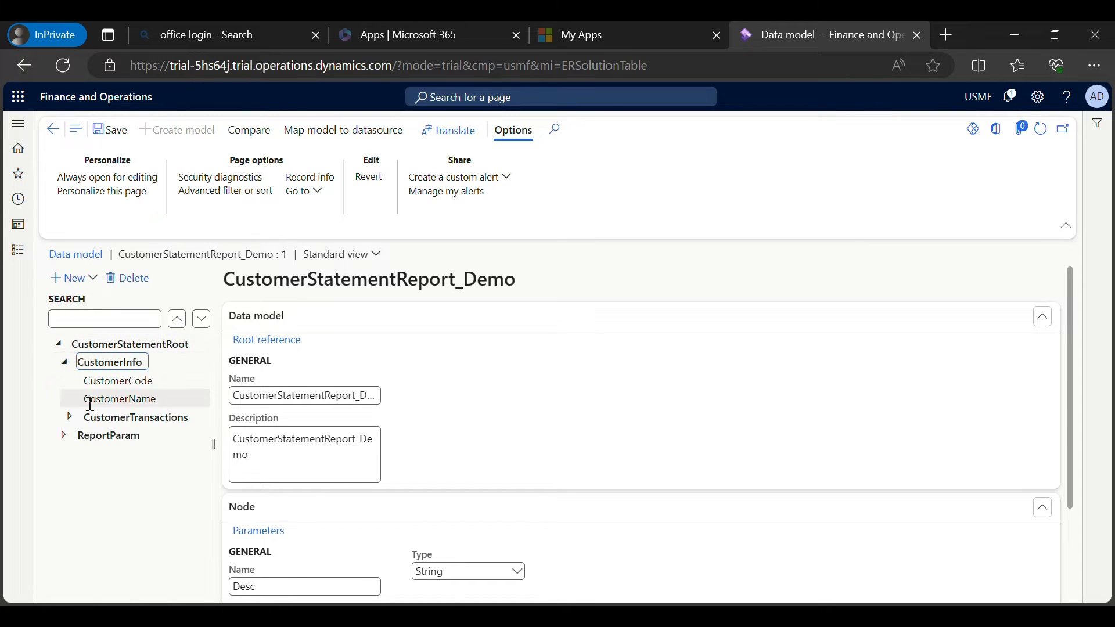
{"action": "left_click", "coordinate": [126, 386]}
{"action": "left_click", "coordinate": [158, 397]}
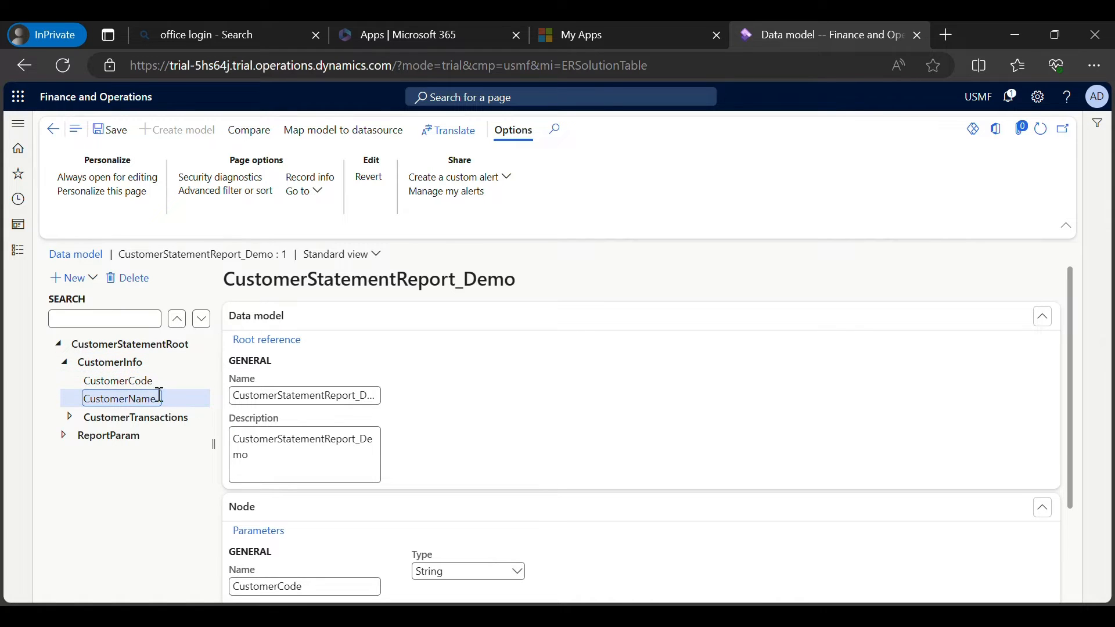
{"action": "left_click", "coordinate": [127, 365]}
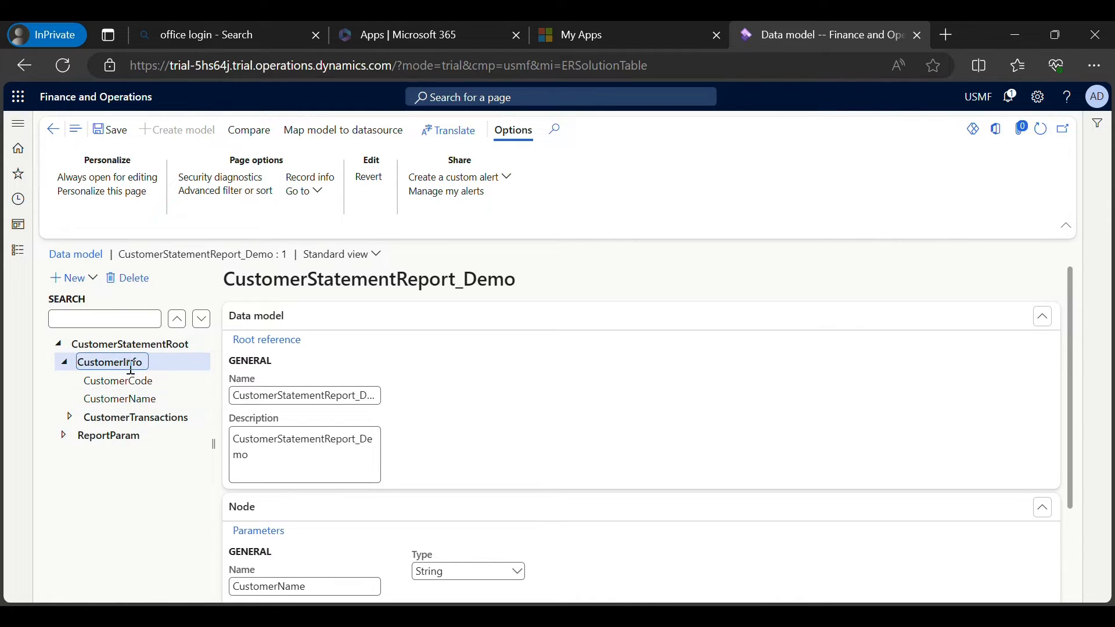
{"action": "left_click", "coordinate": [114, 416]}
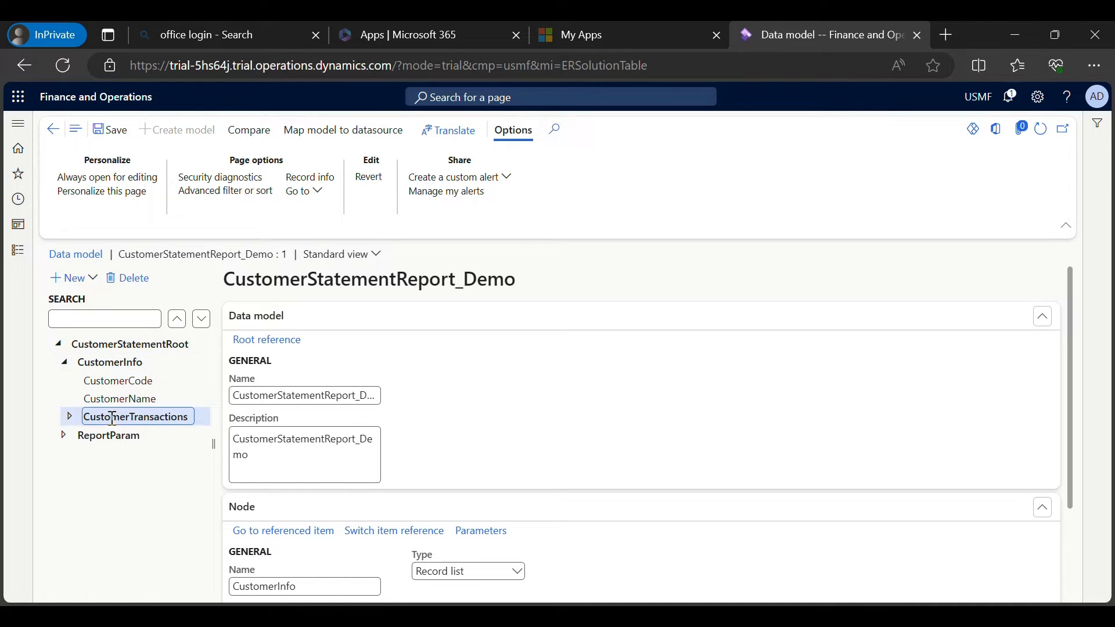
Expand CustomerTransactions to review its Amount, Desc and TransDate nodes, and collapse the CustomerInfo branch.
{"action": "left_click", "coordinate": [70, 416]}
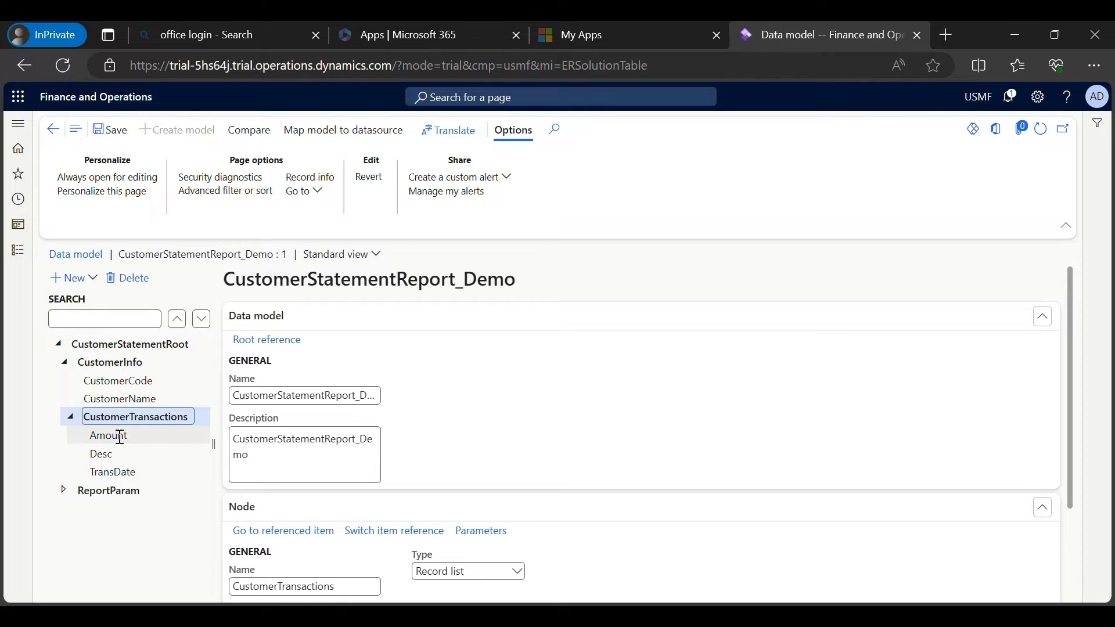
{"action": "left_click", "coordinate": [119, 435]}
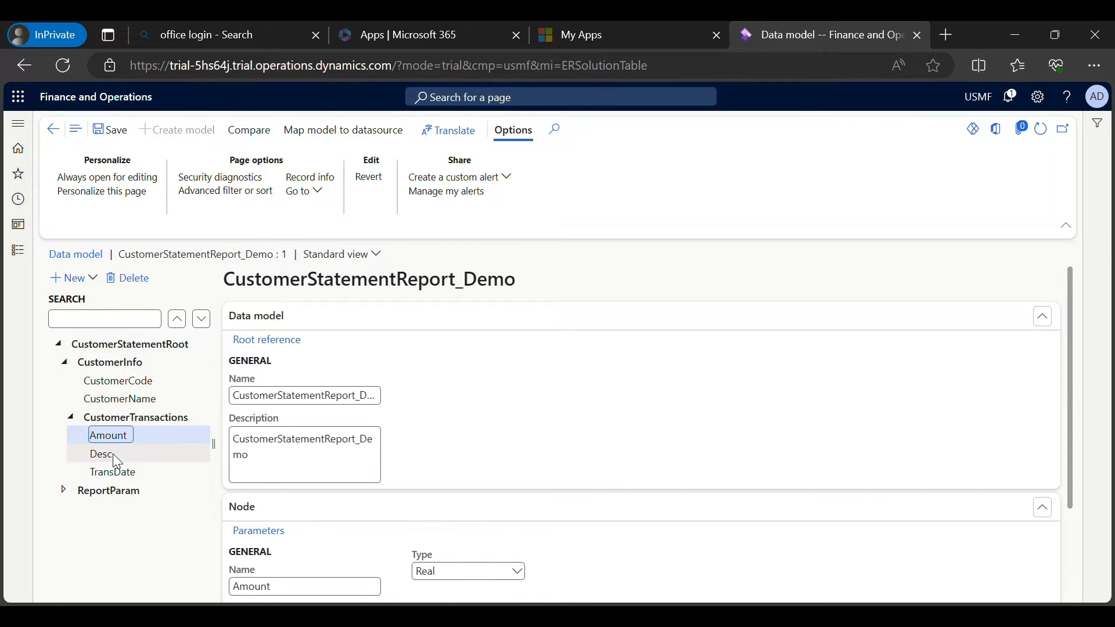
{"action": "left_click", "coordinate": [116, 454]}
{"action": "left_click", "coordinate": [119, 472]}
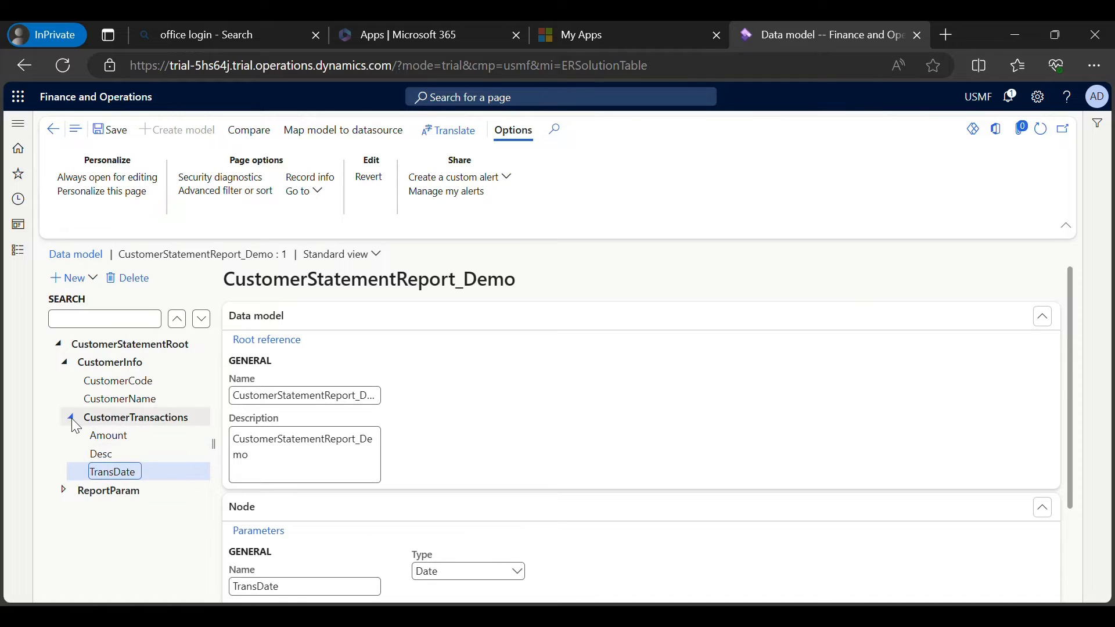
{"action": "left_click", "coordinate": [70, 417]}
{"action": "left_click", "coordinate": [64, 362]}
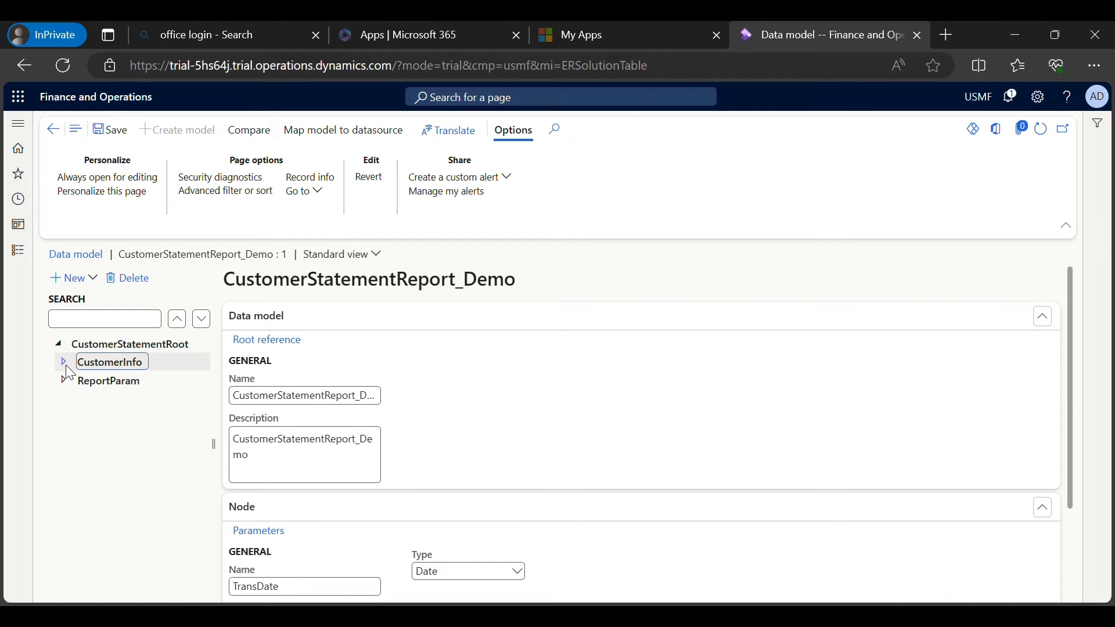
Review ReportParam with its DateFrom and DateTo nodes, and collapse the tree up to CustomerStatementRoot.
{"action": "left_click", "coordinate": [95, 381]}
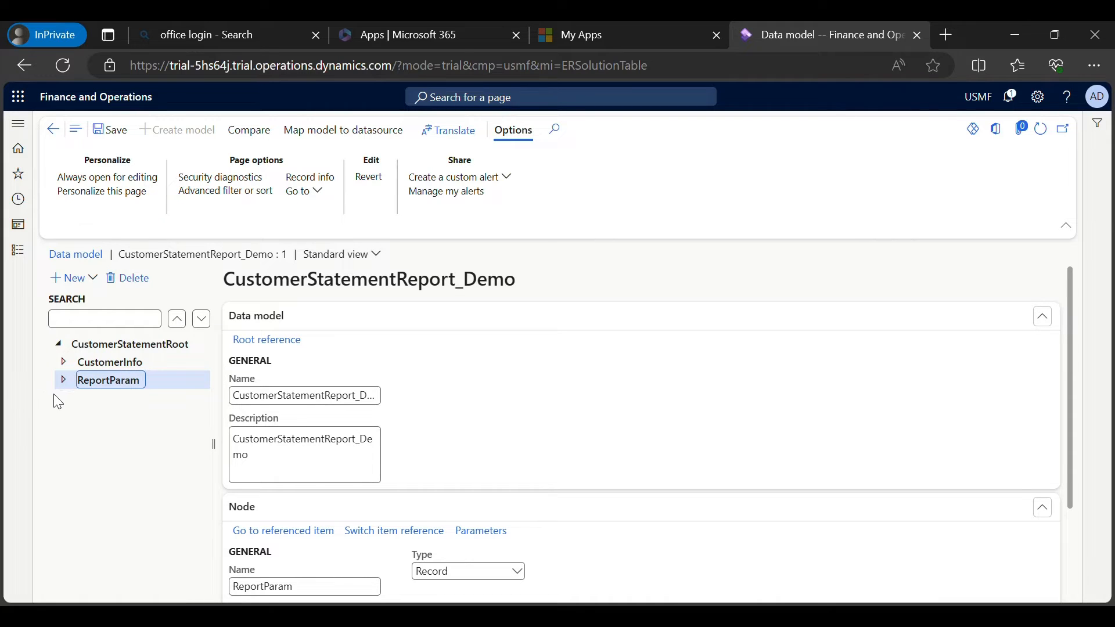
{"action": "left_click", "coordinate": [66, 380]}
{"action": "left_click", "coordinate": [108, 398]}
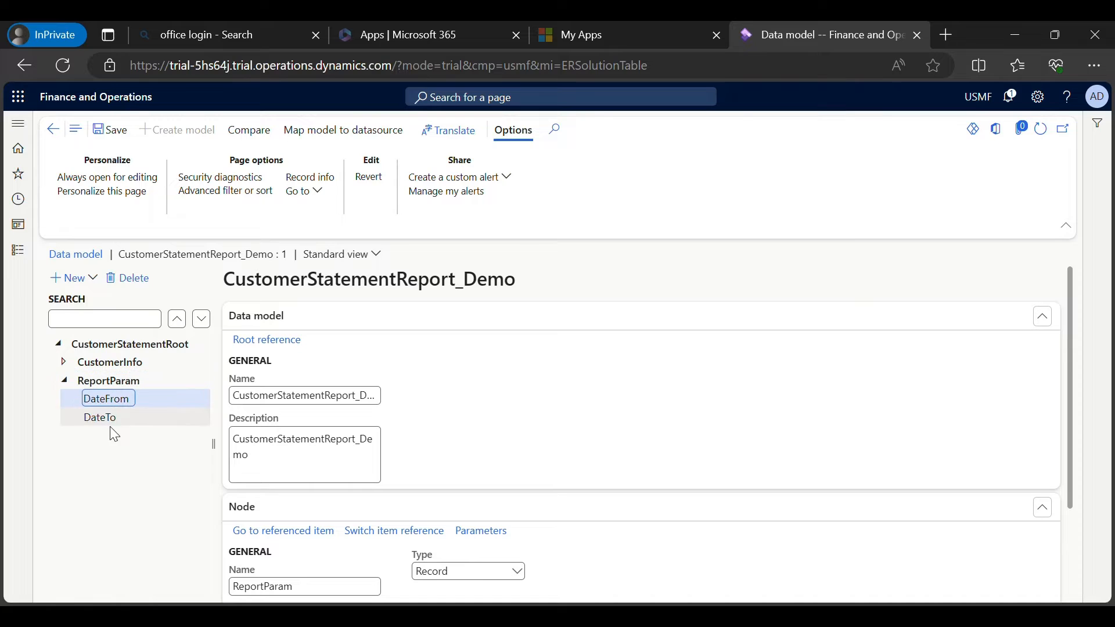
{"action": "left_click", "coordinate": [111, 417]}
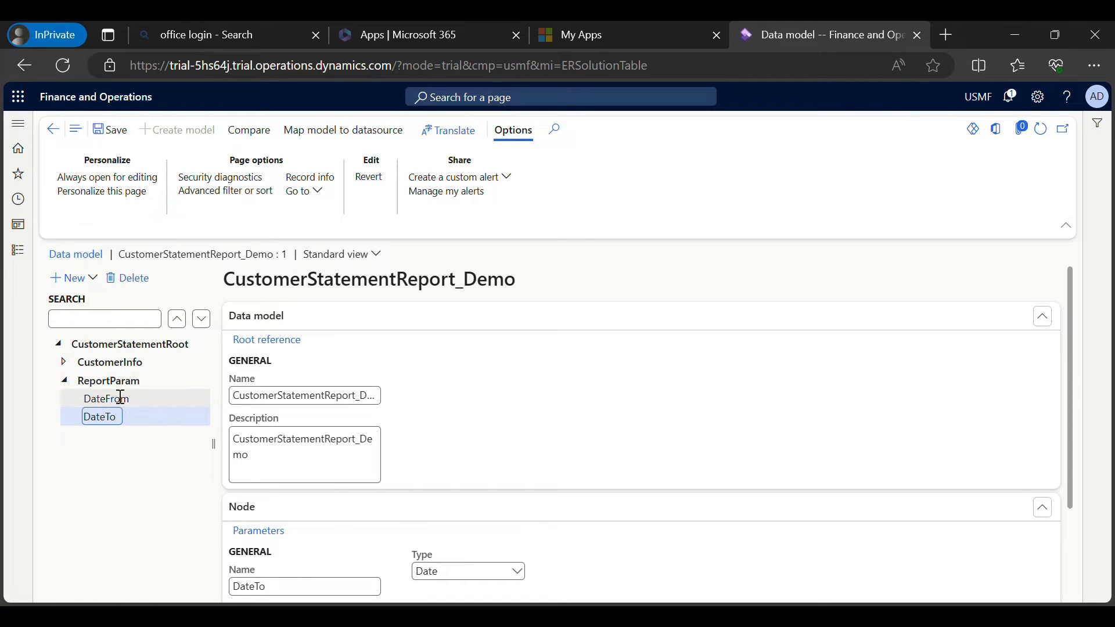
{"action": "left_click", "coordinate": [65, 381]}
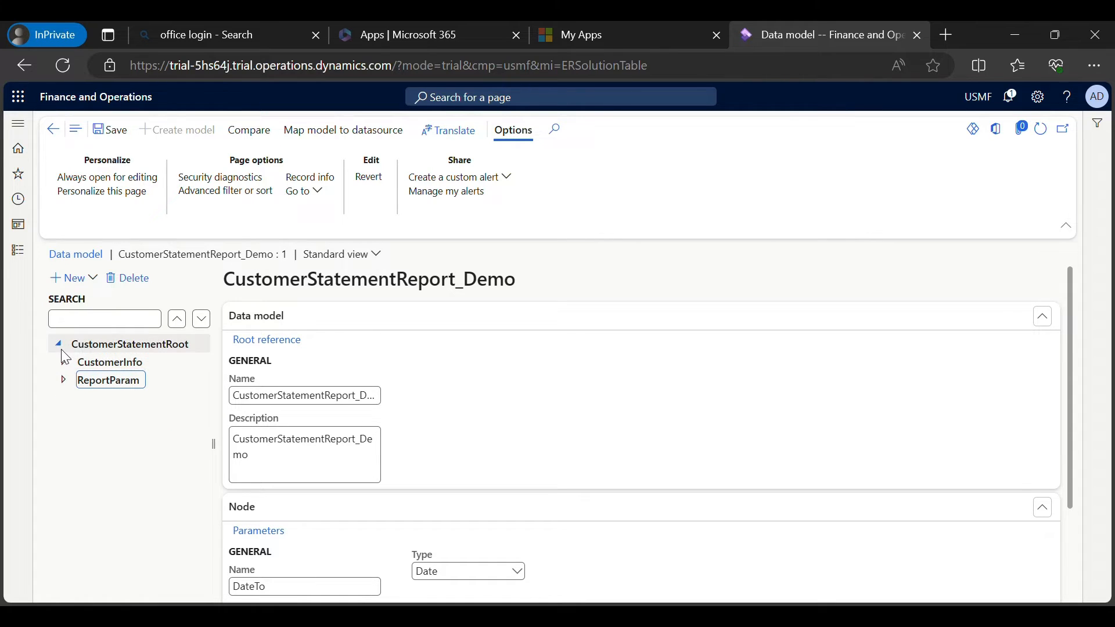
{"action": "left_click", "coordinate": [58, 347]}
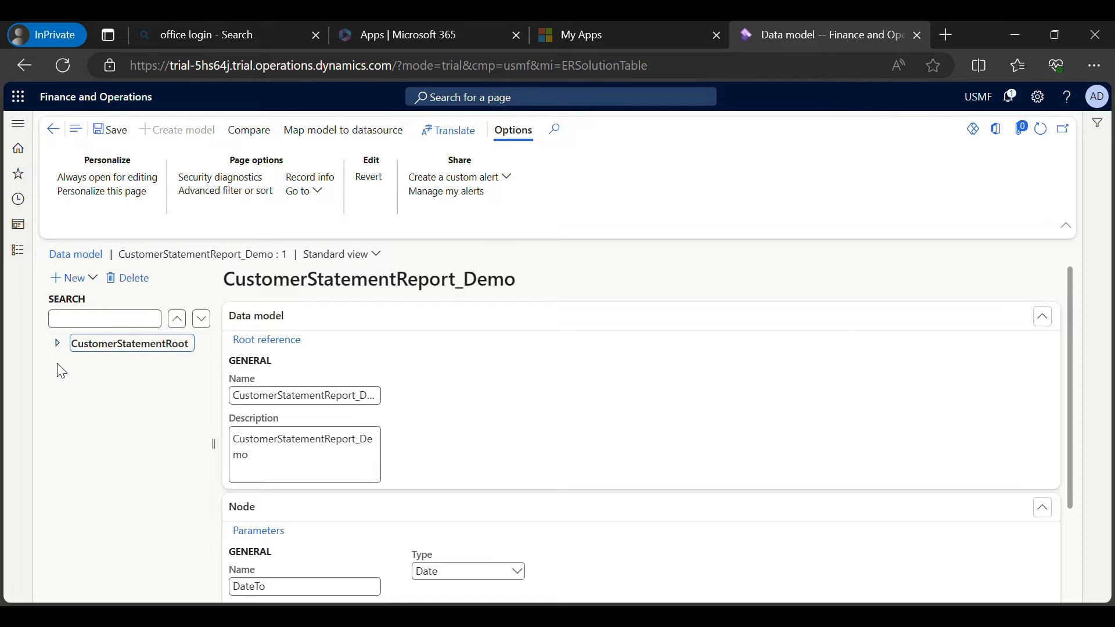
Reopen the model hierarchy from CustomerStatementRoot down to the CustomerTransactions fields for a final check, and collapse it again.
{"action": "left_click", "coordinate": [57, 344]}
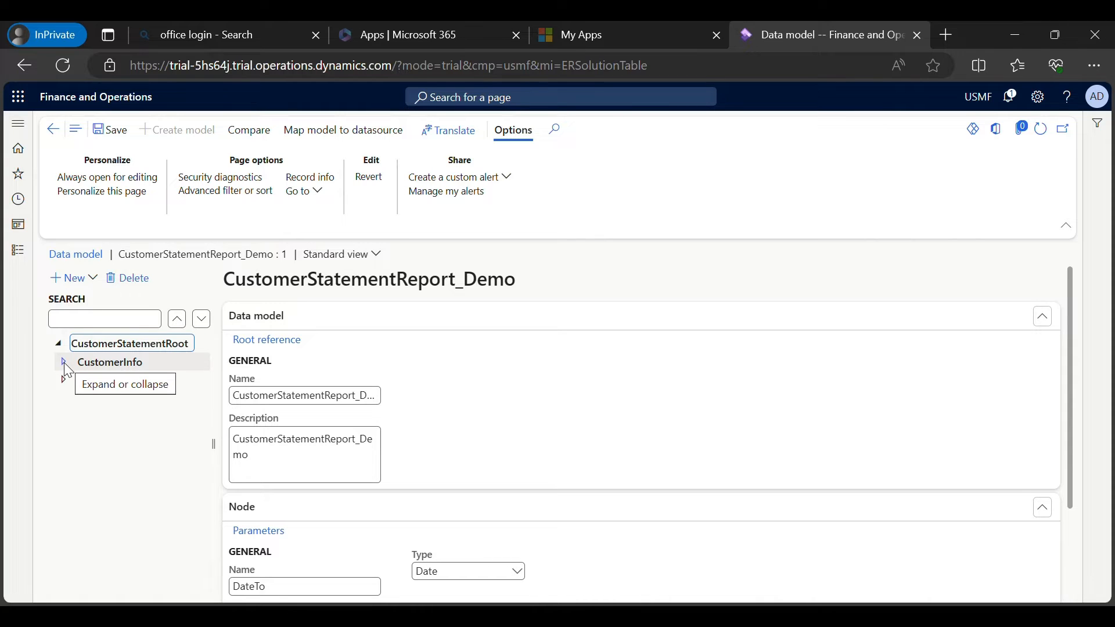
{"action": "left_click", "coordinate": [64, 361]}
{"action": "left_click", "coordinate": [70, 417]}
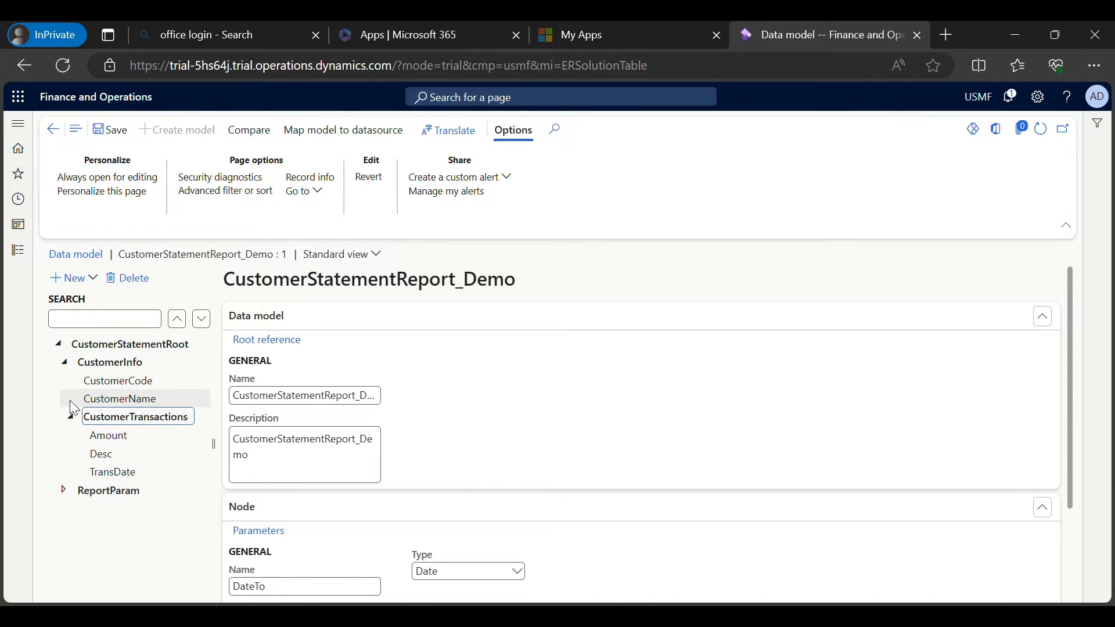
{"action": "left_click", "coordinate": [70, 417]}
{"action": "left_click", "coordinate": [64, 362]}
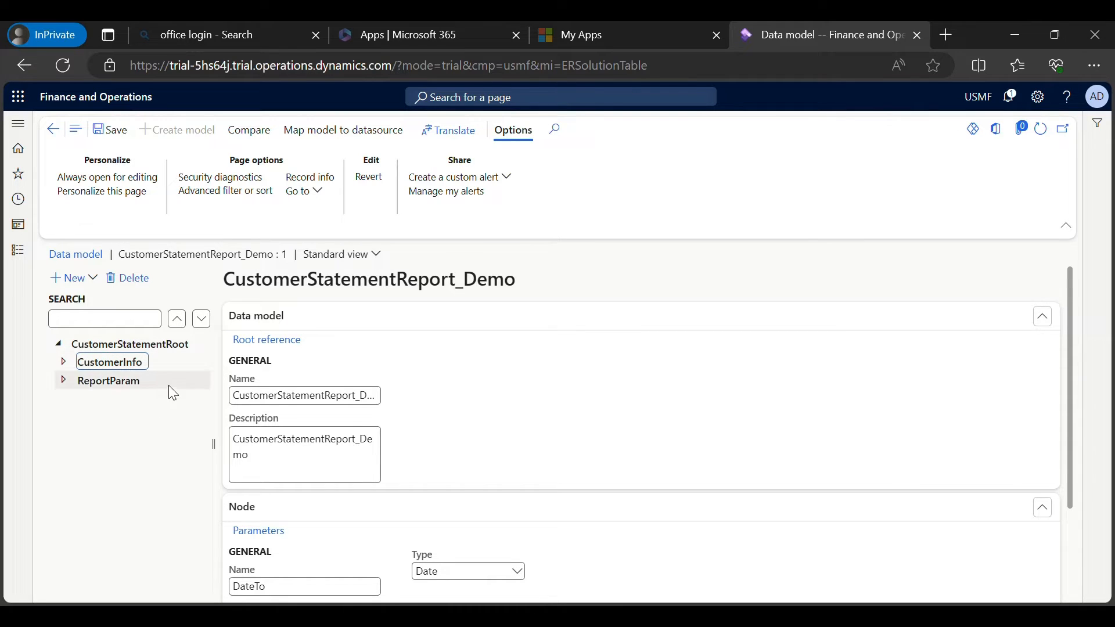
{"action": "left_click", "coordinate": [58, 345]}
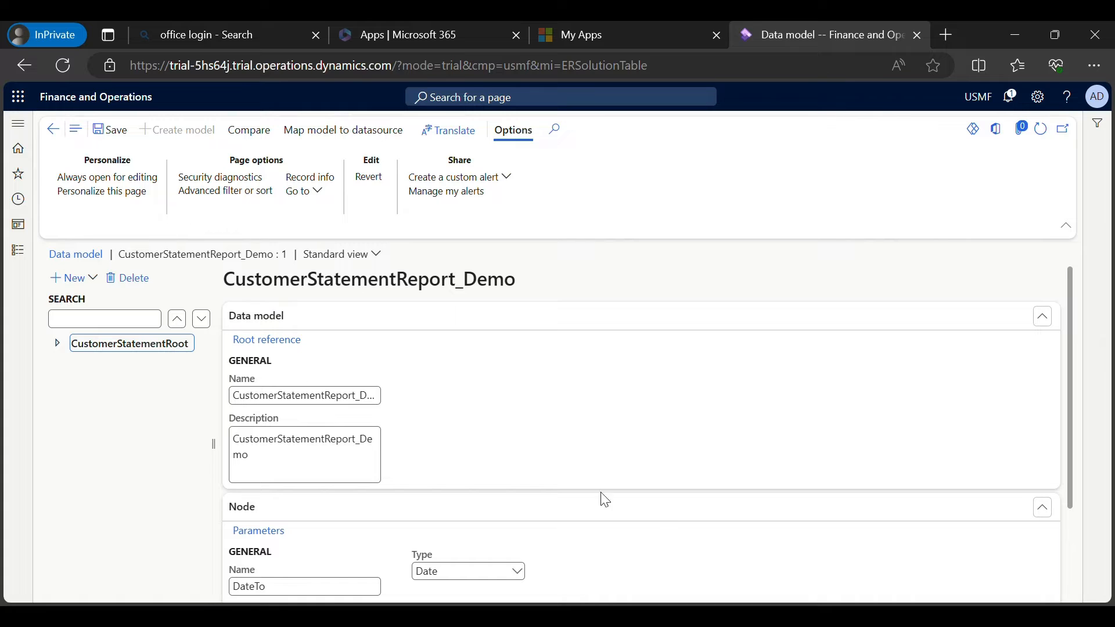
Switch to the ER Demo.pptx presentation in PowerPoint and look through the Report Structure slides.
{"action": "left_click", "coordinate": [761, 617]}
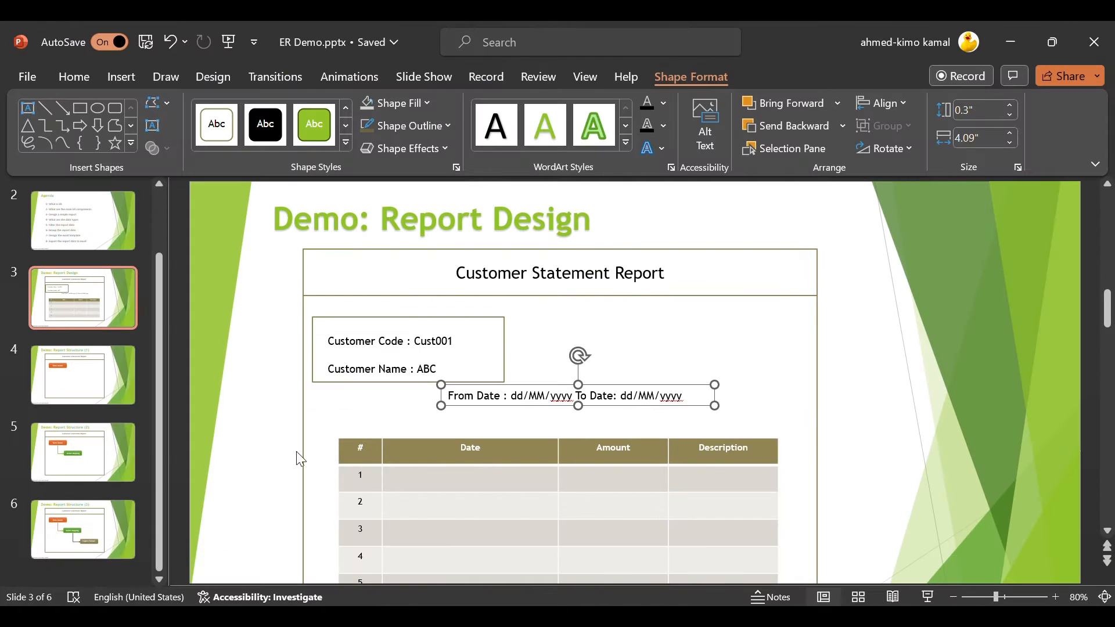
{"action": "left_click", "coordinate": [102, 388]}
{"action": "left_click", "coordinate": [99, 465]}
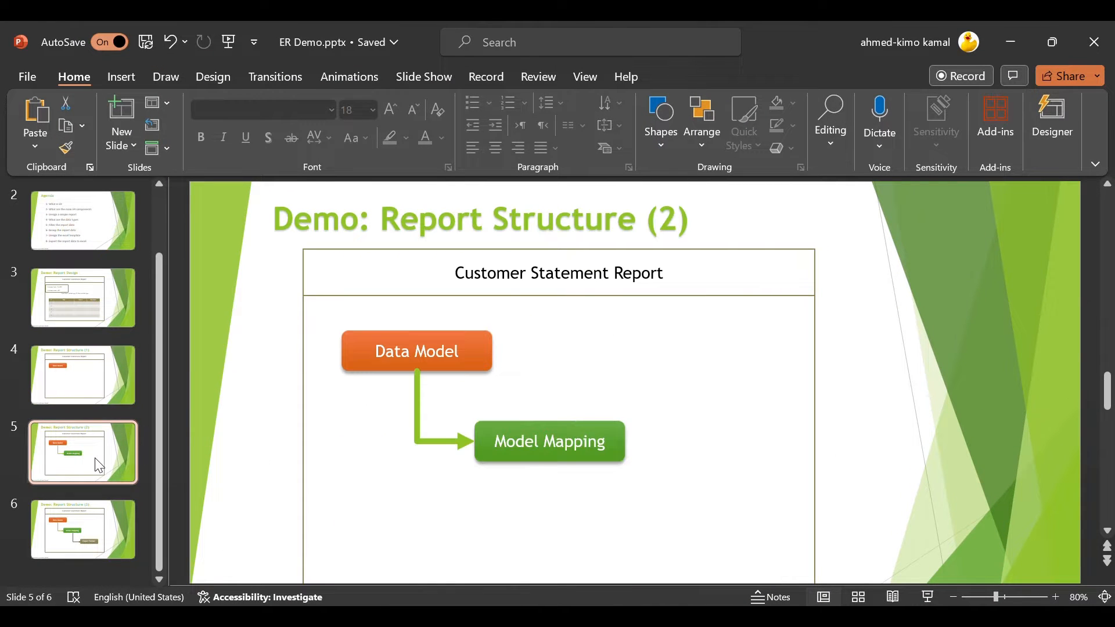
{"action": "key", "text": "Down"}
{"action": "key", "text": "Up"}
{"action": "key", "text": "Up"}
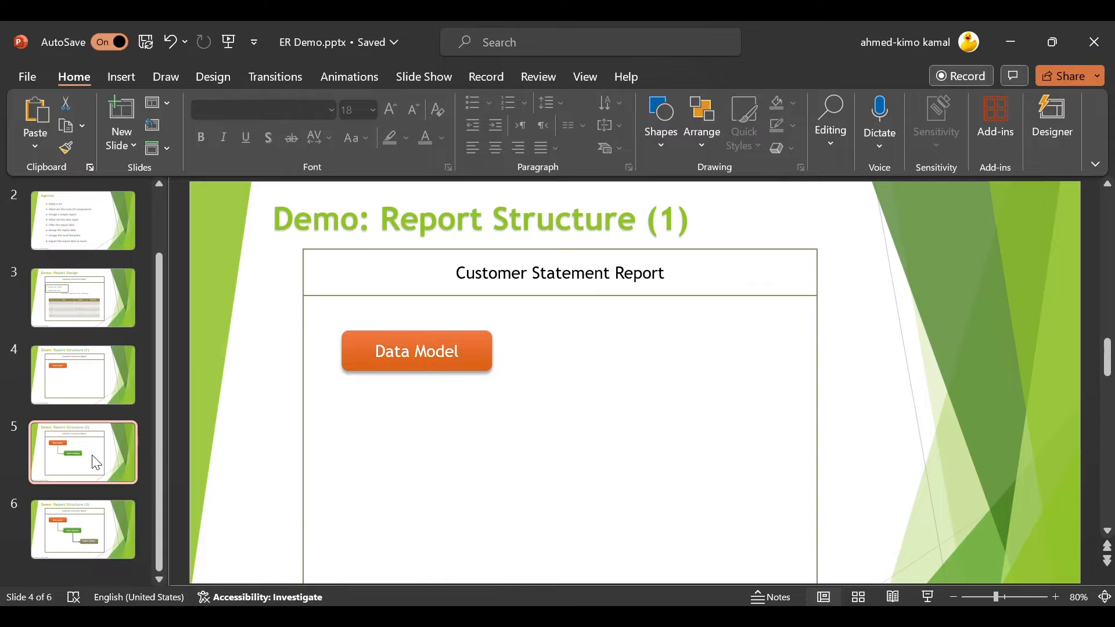
Compare the Data Model stage on slide 4 with the Model Mapping stage on slide 5.
{"action": "left_click", "coordinate": [83, 526]}
{"action": "left_click", "coordinate": [89, 394]}
{"action": "left_click", "coordinate": [88, 469]}
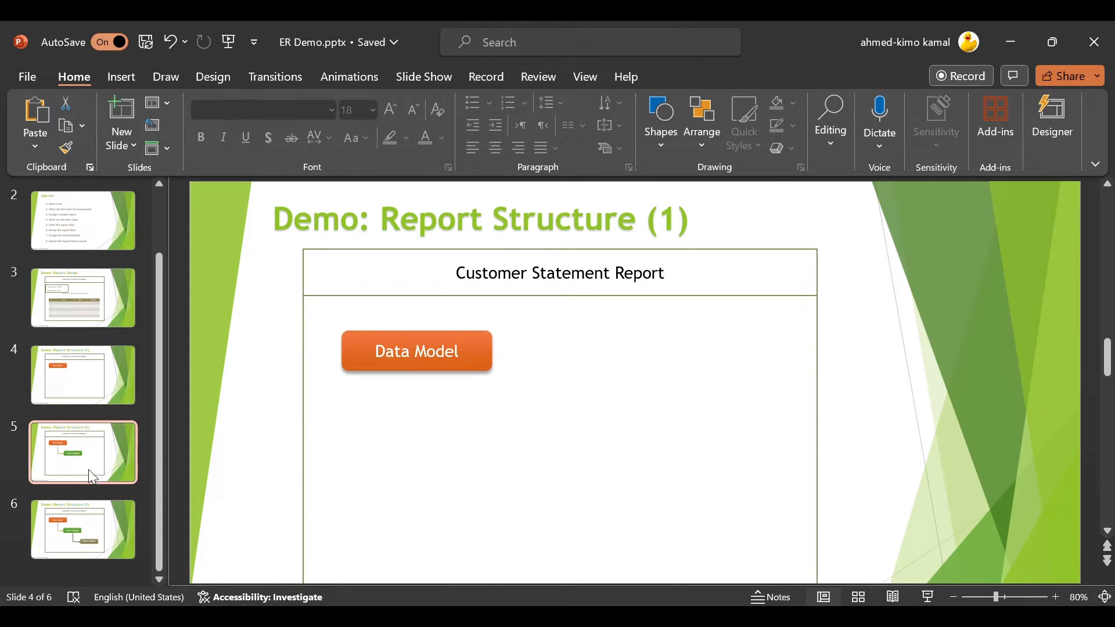
{"action": "left_click", "coordinate": [83, 392]}
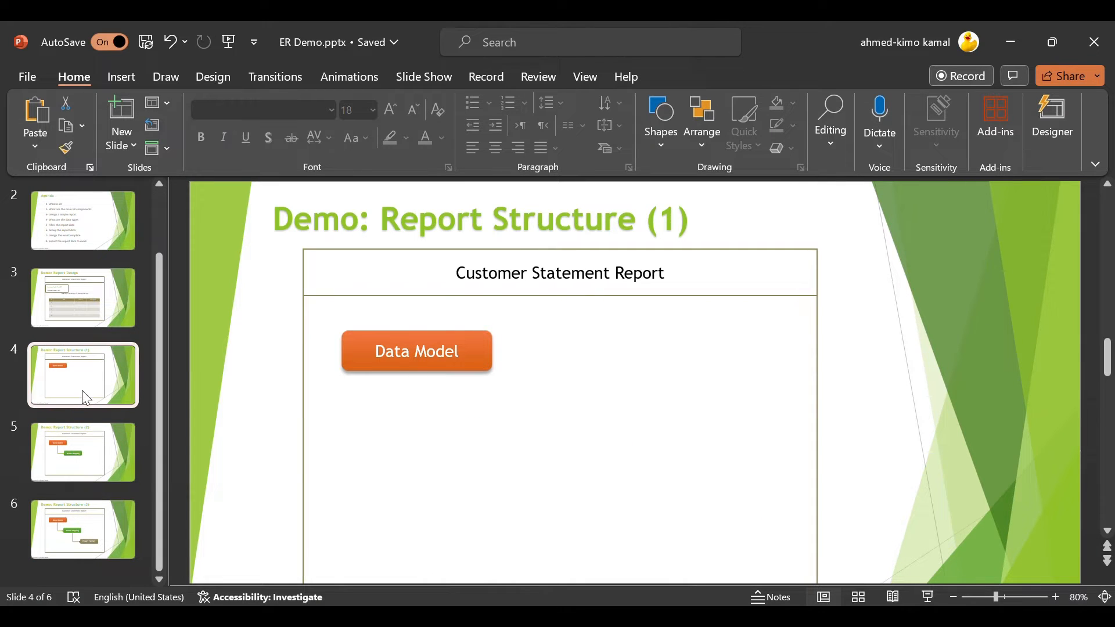
{"action": "left_click", "coordinate": [472, 361]}
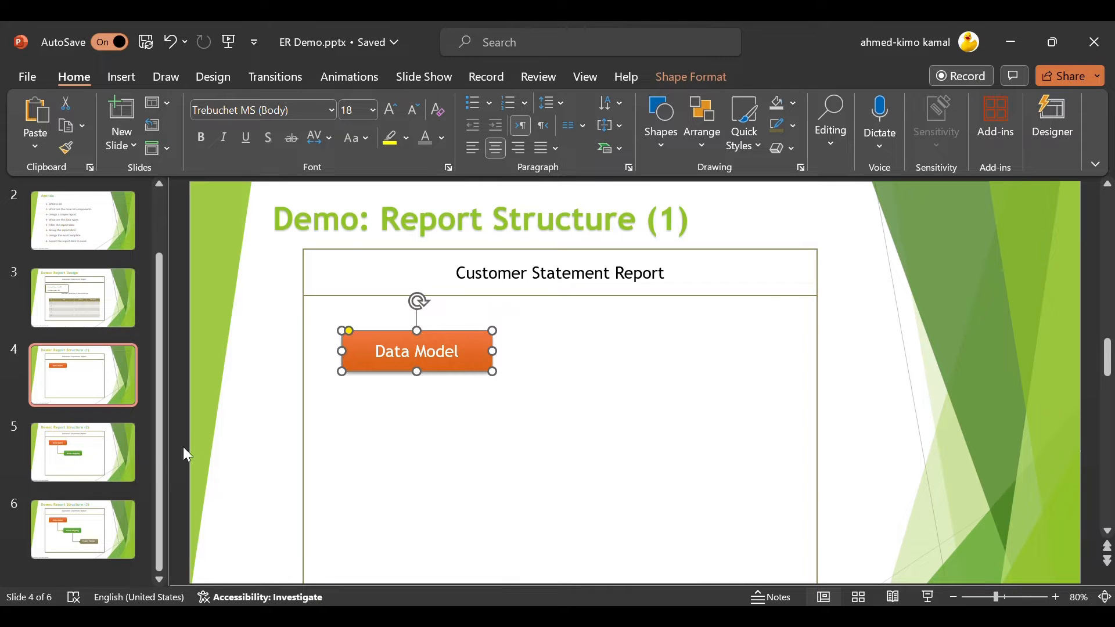
{"action": "left_click", "coordinate": [112, 464]}
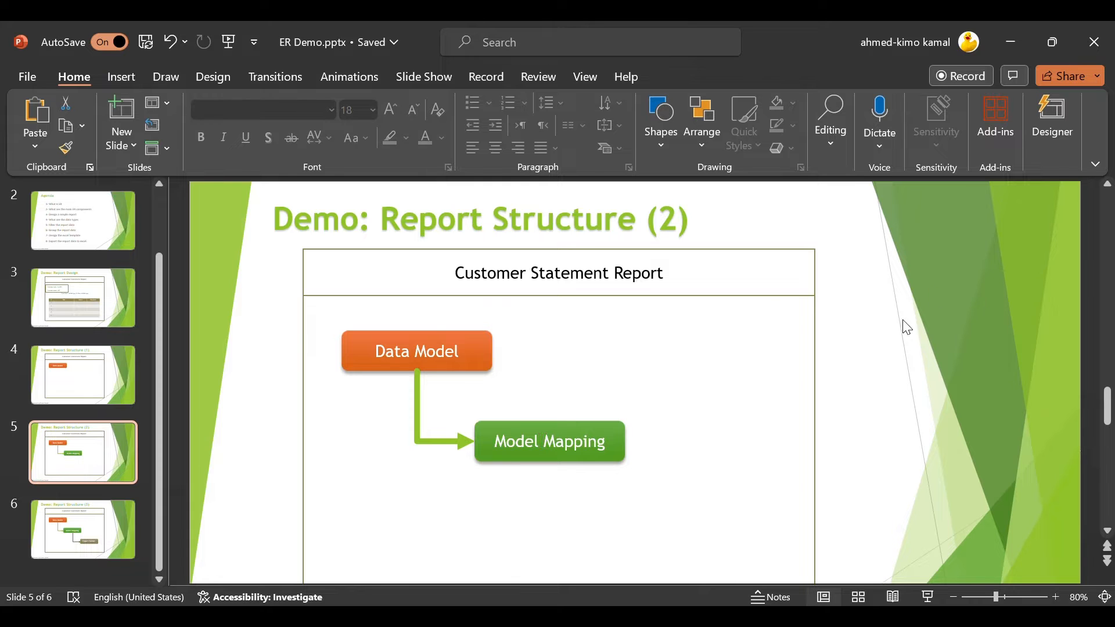
Switch back to Finance and Operations, leave the model designer, and change the status of CustomerStatementReport_Demo version 1 to Complete.
{"action": "left_click", "coordinate": [1003, 46]}
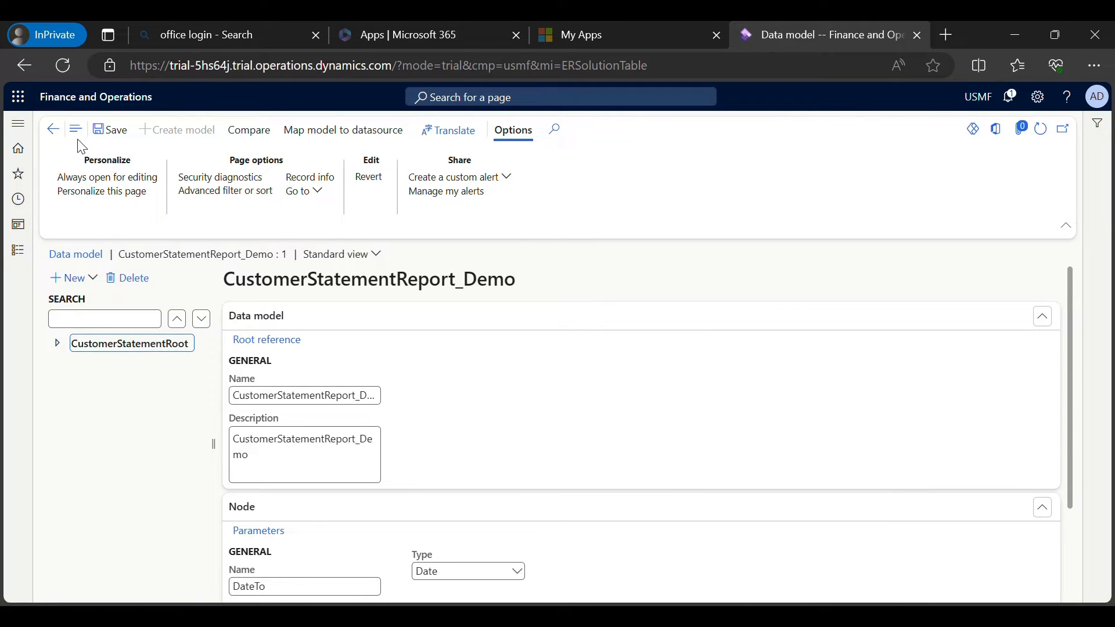
{"action": "left_click", "coordinate": [52, 129]}
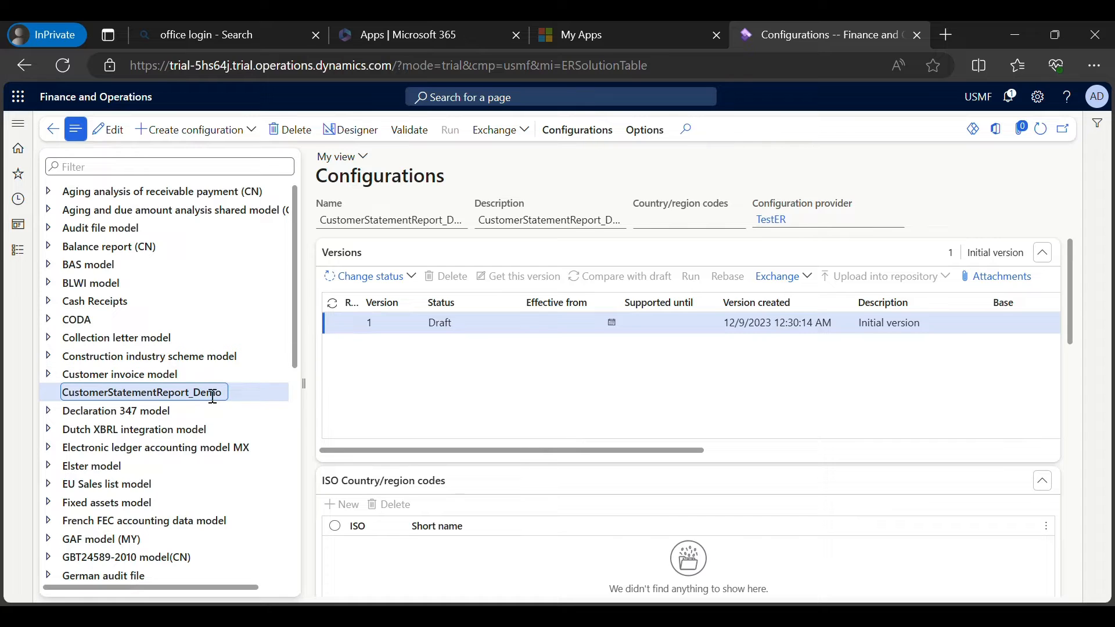
{"action": "left_click", "coordinate": [366, 276]}
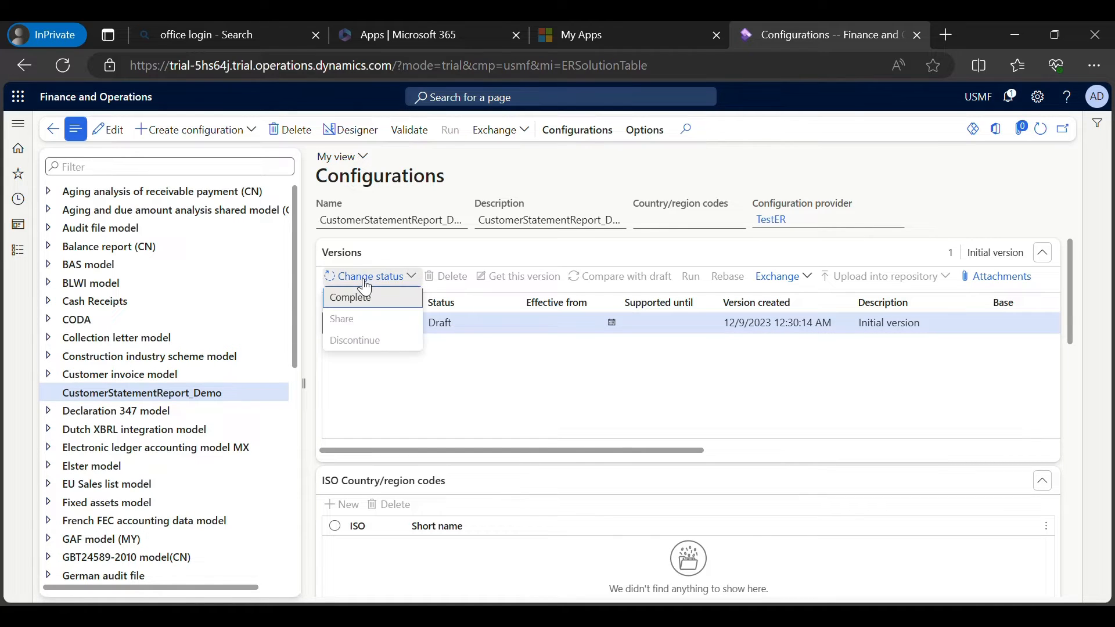
{"action": "left_click", "coordinate": [358, 302]}
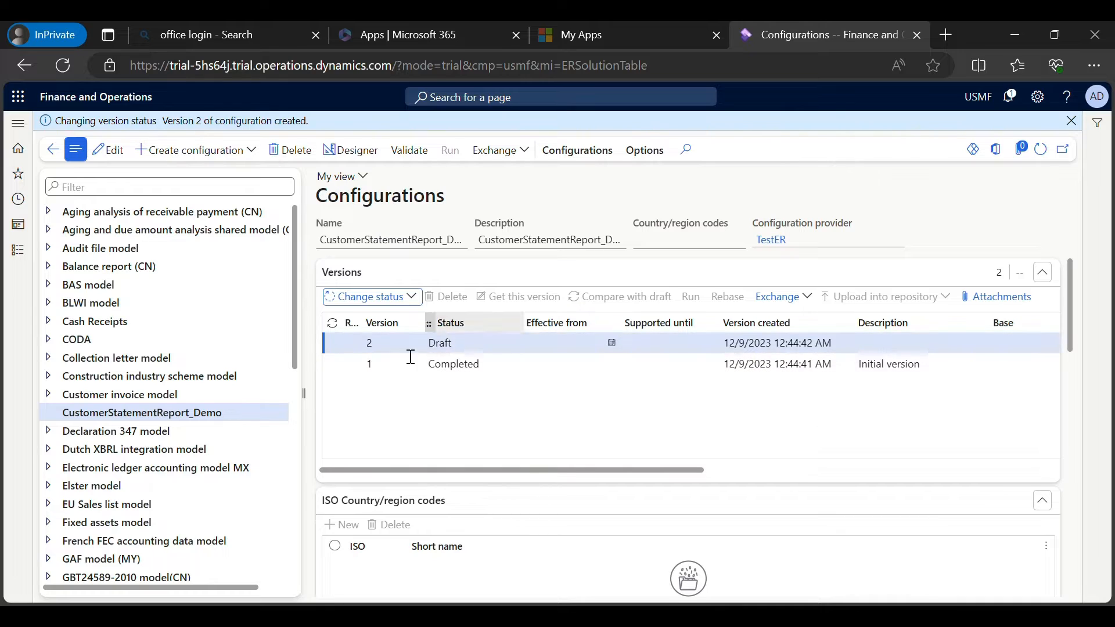
Check the status of versions 2 and 1 in the version list, and the description of version 1.
{"action": "left_click", "coordinate": [441, 352]}
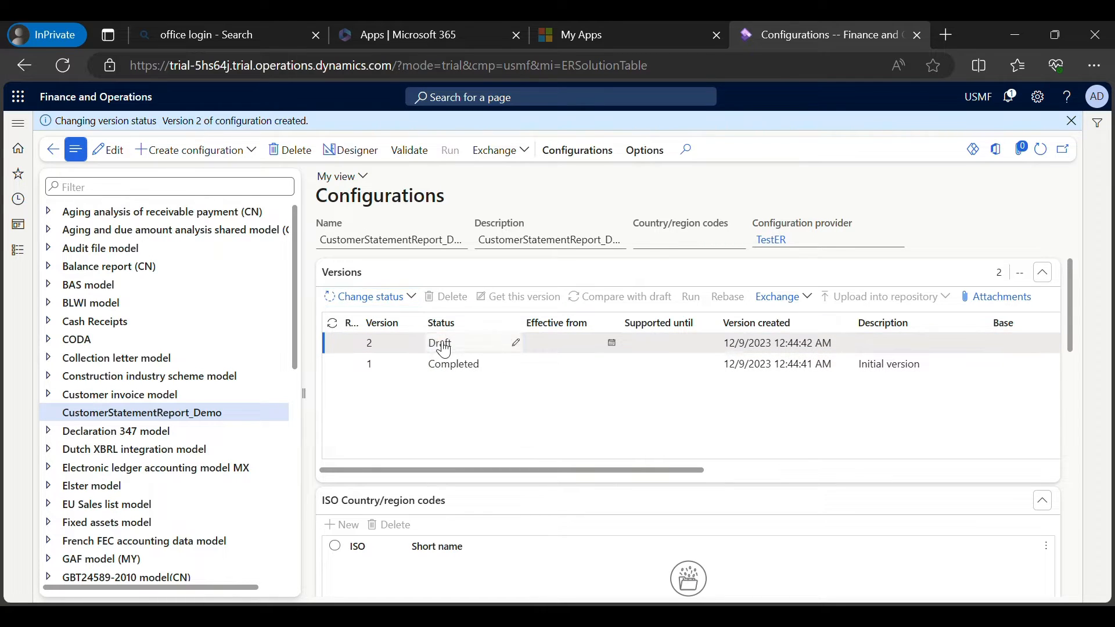
{"action": "left_click", "coordinate": [447, 364]}
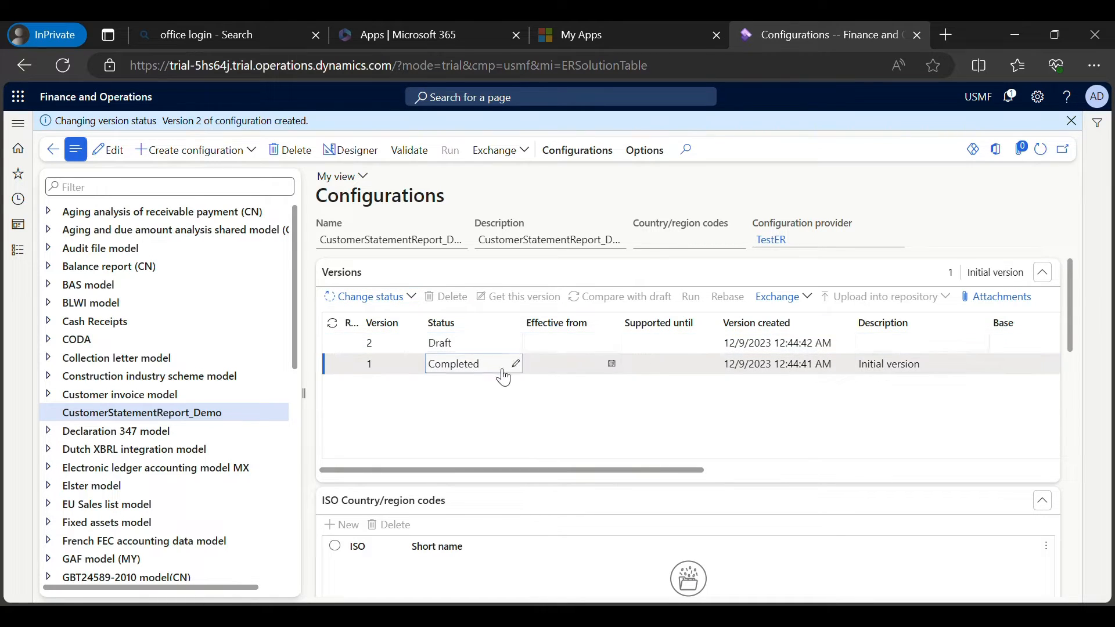
{"action": "double_click", "coordinate": [879, 366]}
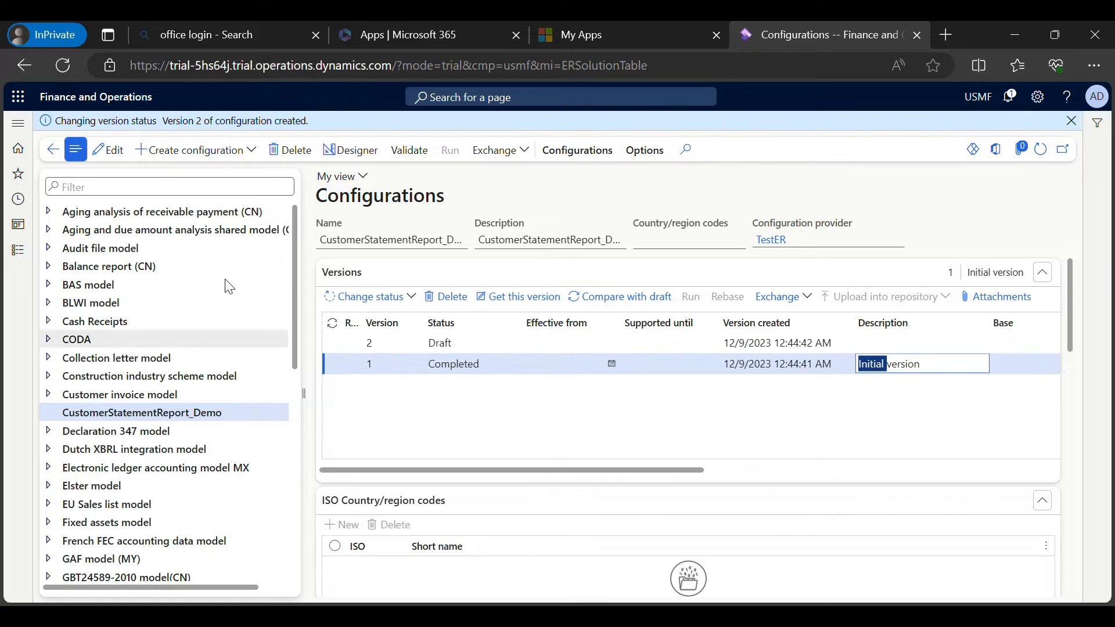
View version 1's model tree in the designer, return to the configurations, and check which status changes are available for this version.
{"action": "left_click", "coordinate": [352, 150]}
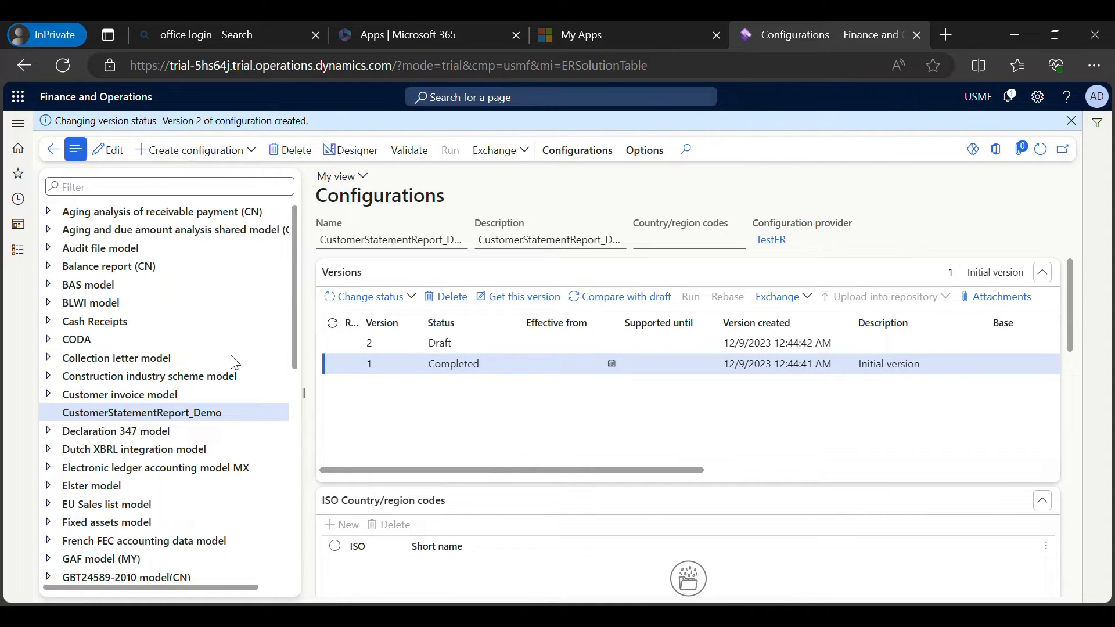
{"action": "left_click", "coordinate": [58, 346]}
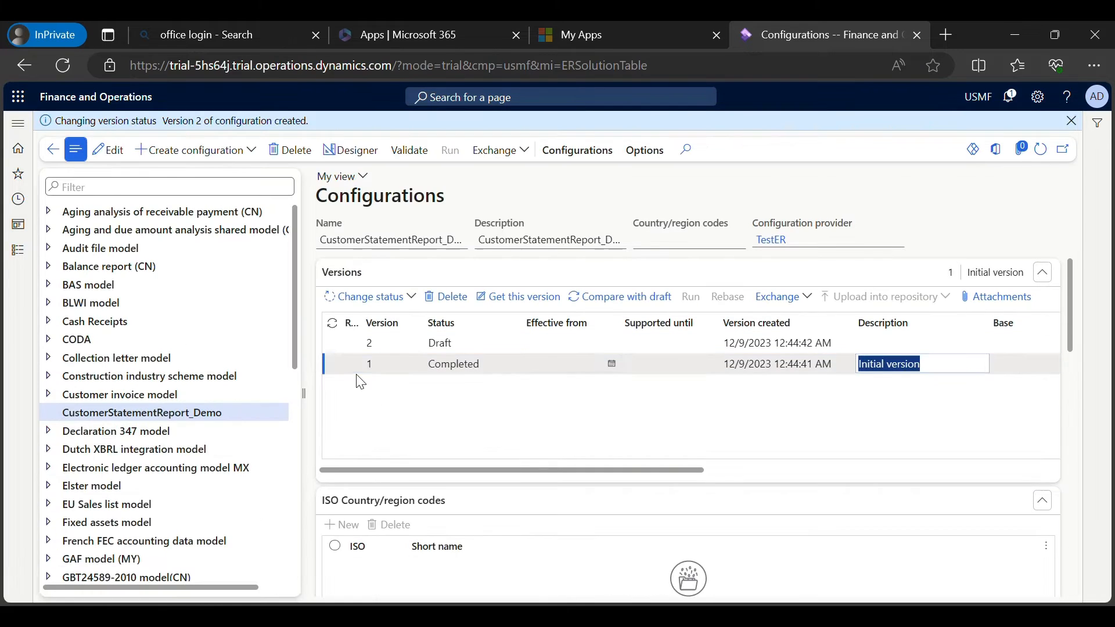
{"action": "left_click", "coordinate": [400, 299]}
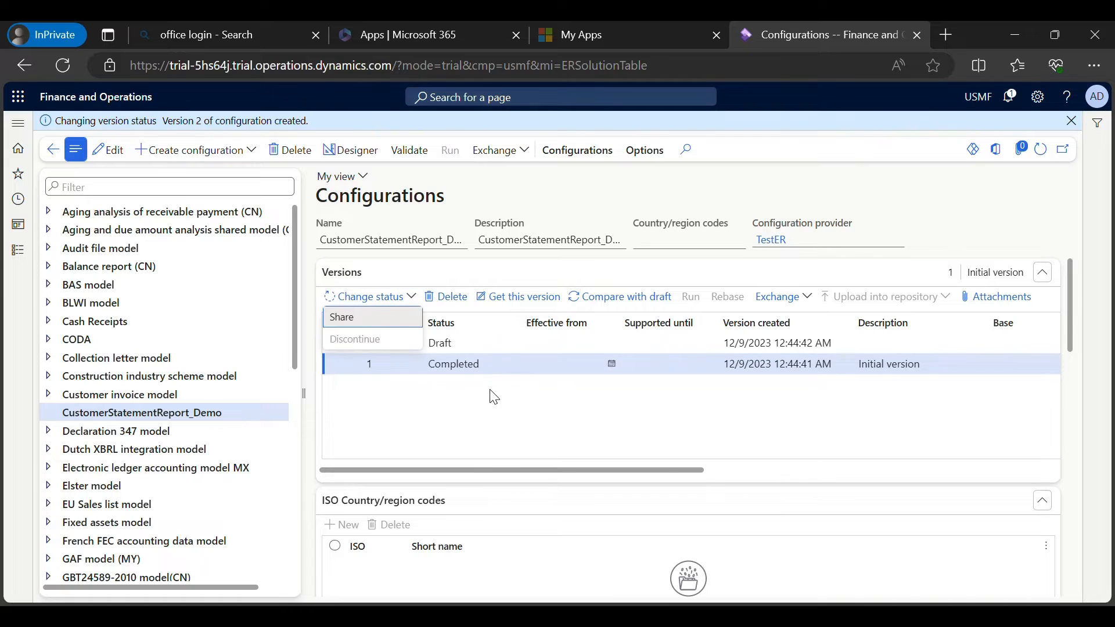
{"action": "left_click", "coordinate": [504, 419]}
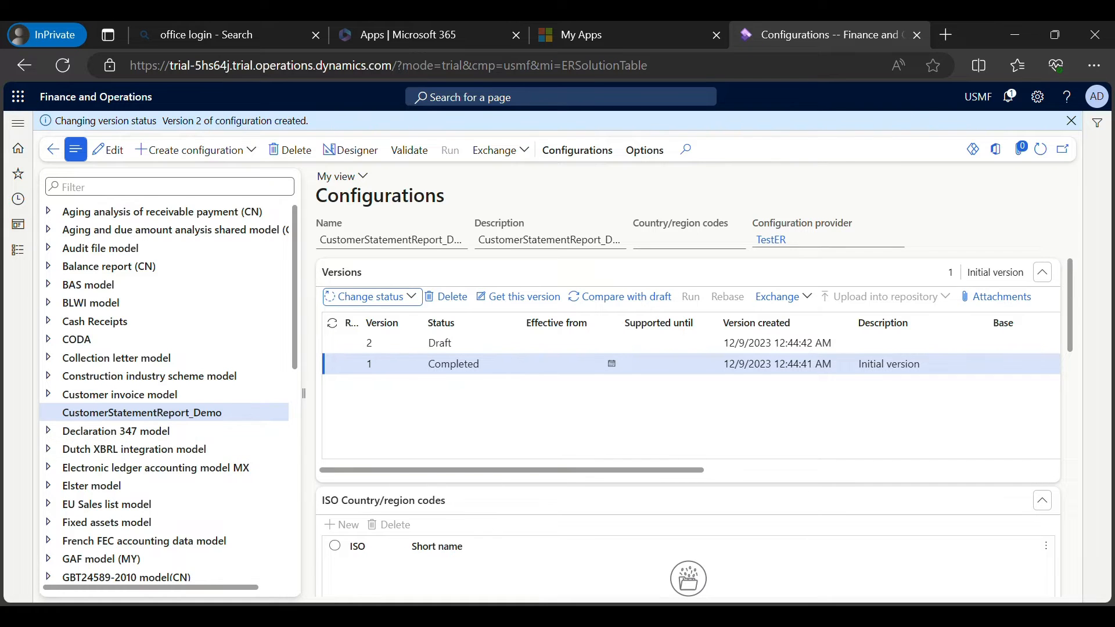
Switch to PowerPoint, review the report structure on slides 6 and 5 of ER Demo.pptx, and return to Finance and Operations.
{"action": "left_click", "coordinate": [763, 616]}
{"action": "left_click", "coordinate": [79, 518]}
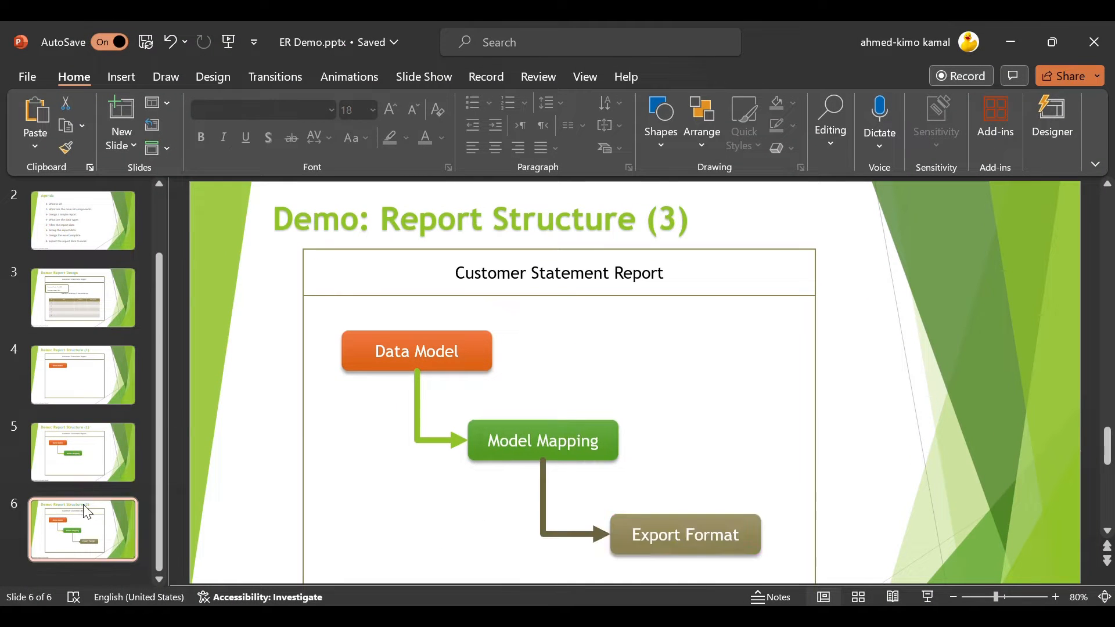
{"action": "left_click", "coordinate": [95, 435]}
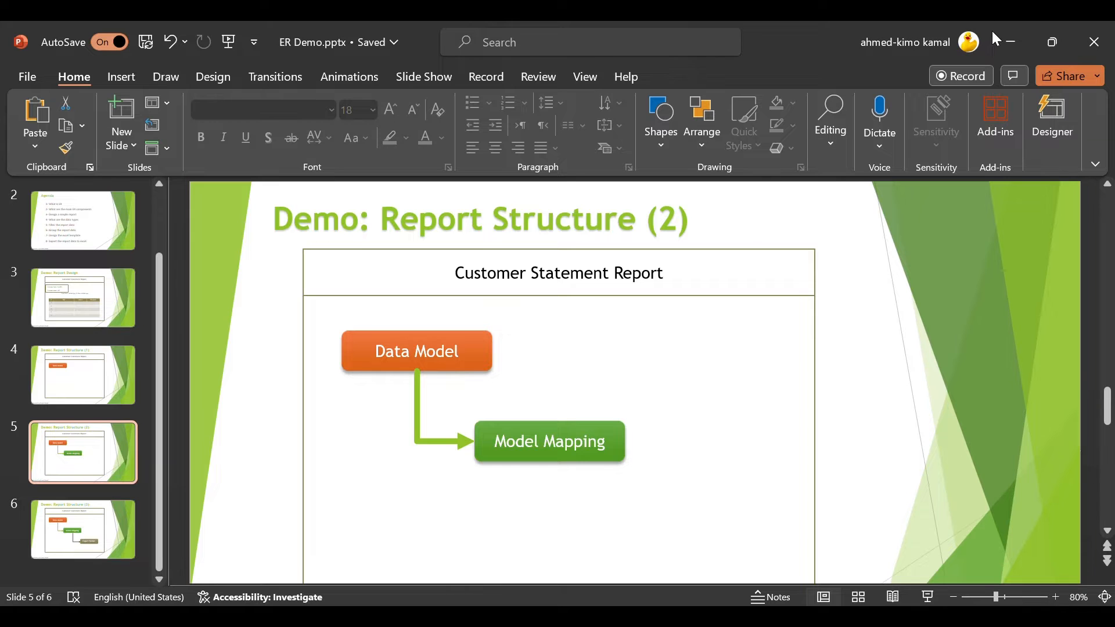
{"action": "left_click", "coordinate": [998, 45]}
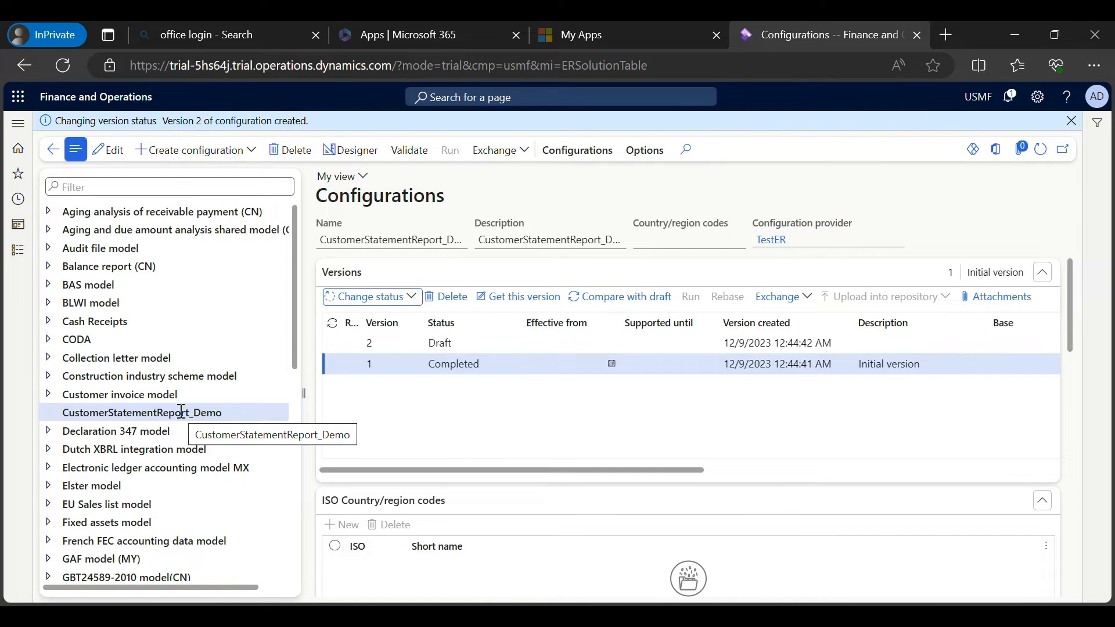
Start a new configuration from CustomerStatementReport_Demo and set its type to Model Mapping based on data model.
{"action": "left_click", "coordinate": [228, 154]}
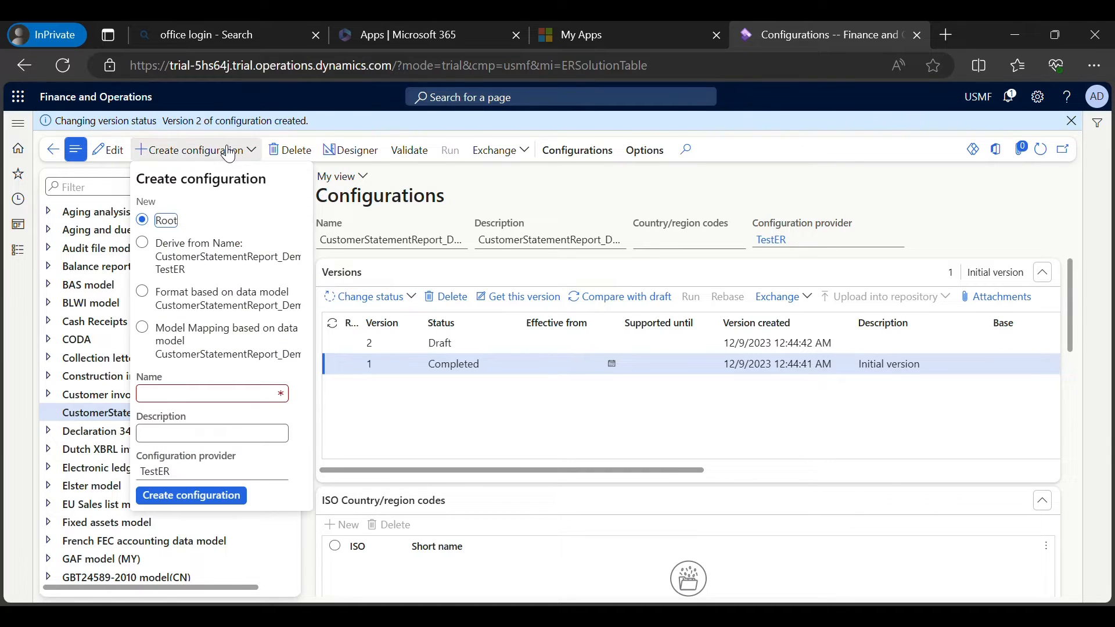
{"action": "left_click", "coordinate": [204, 289]}
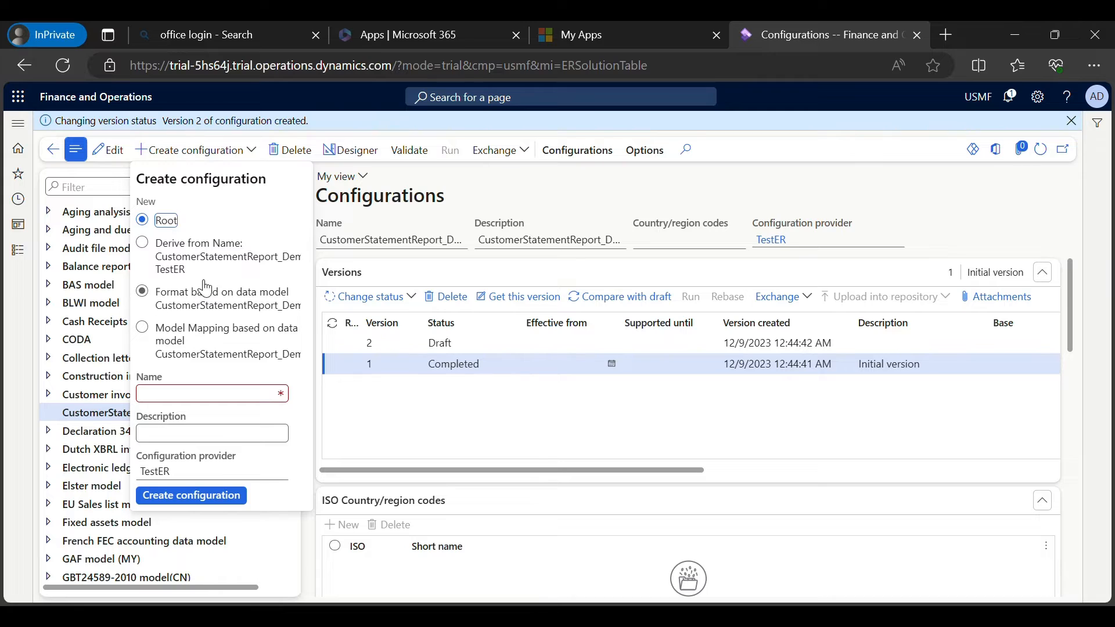
{"action": "left_click", "coordinate": [179, 261]}
{"action": "left_click", "coordinate": [191, 265]}
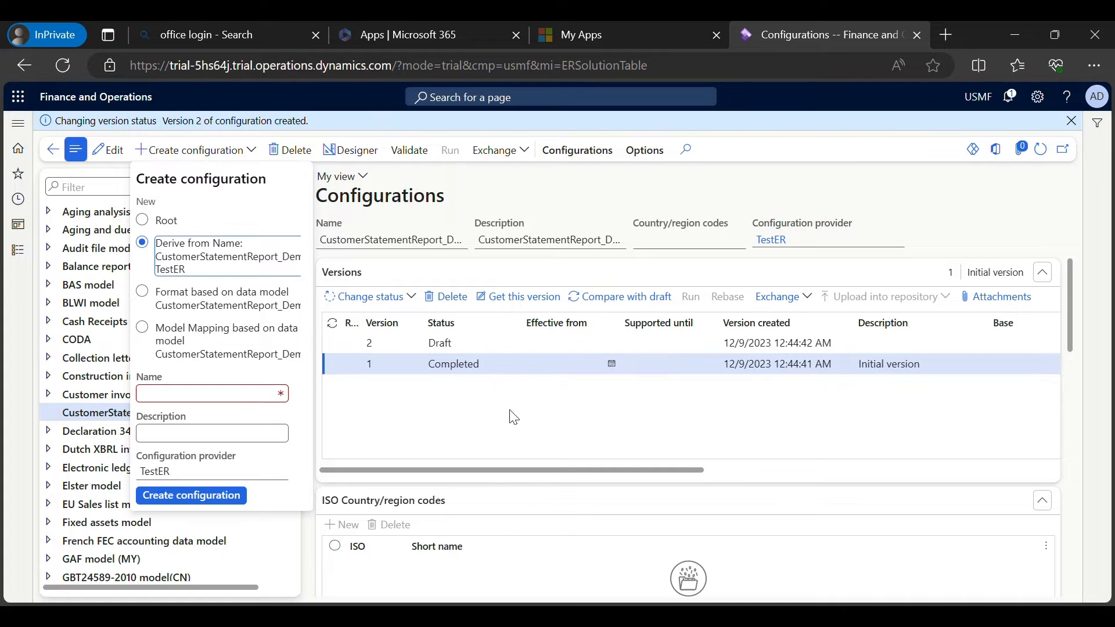
{"action": "left_click", "coordinate": [168, 329]}
{"action": "left_click", "coordinate": [176, 340]}
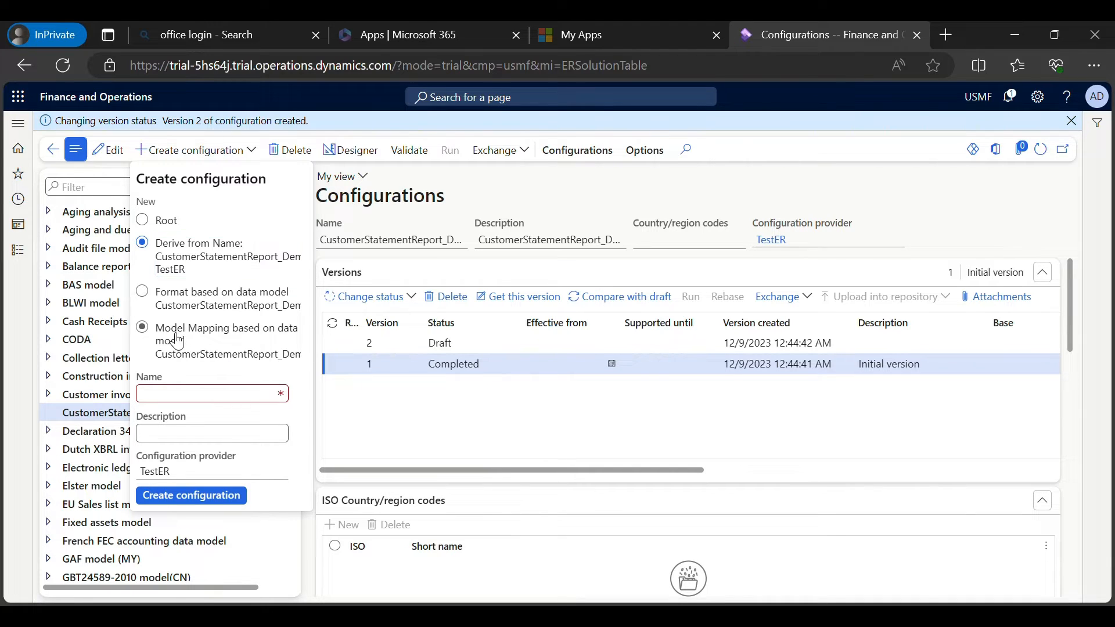
Enter CustomerDataMapping as both the name and the description of the new model mapping configuration.
{"action": "left_click", "coordinate": [213, 391]}
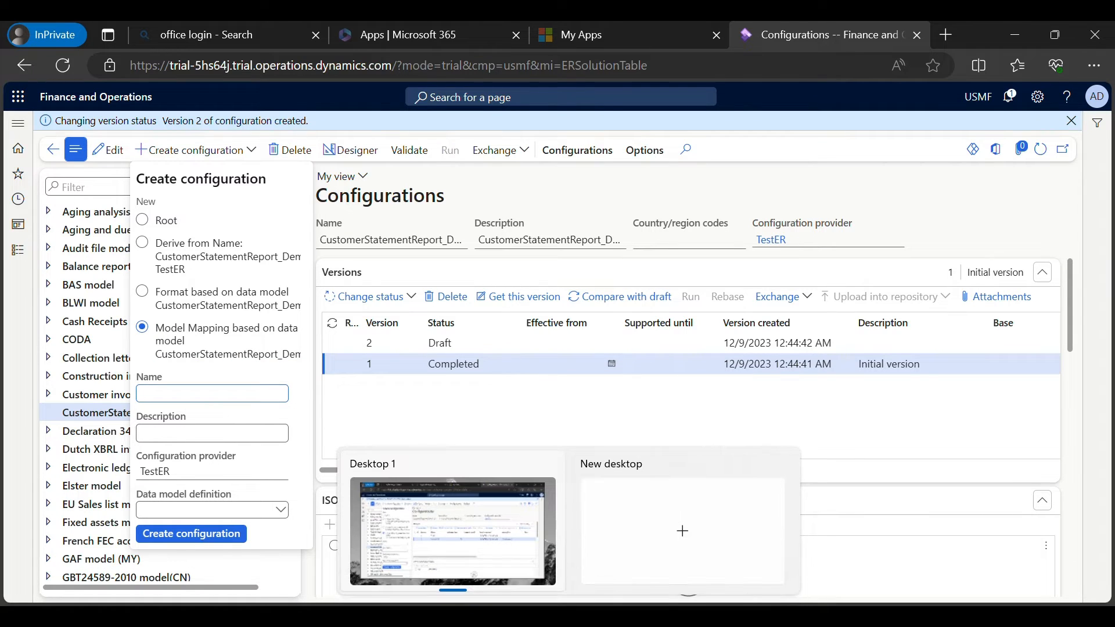
{"action": "type", "text": "Cius"}
{"action": "key", "text": "BackSpace"}
{"action": "key", "text": "BackSpace"}
{"action": "key", "text": "BackSpace"}
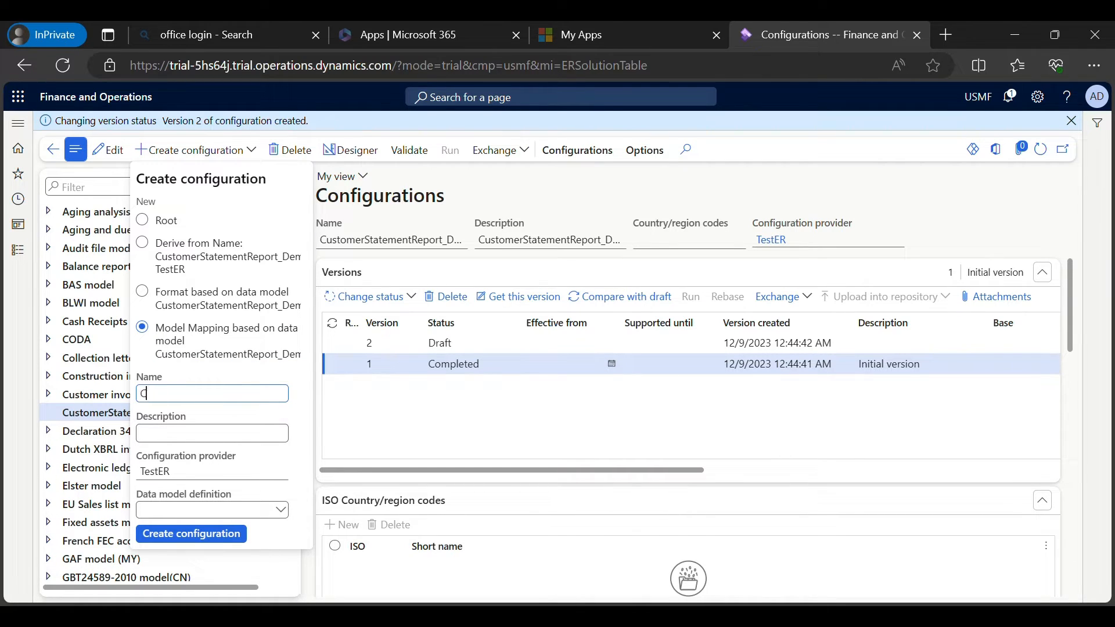
{"action": "type", "text": "ustomerDataMapping"}
{"action": "key", "text": "ctrl+a"}
{"action": "key", "text": "ctrl+c"}
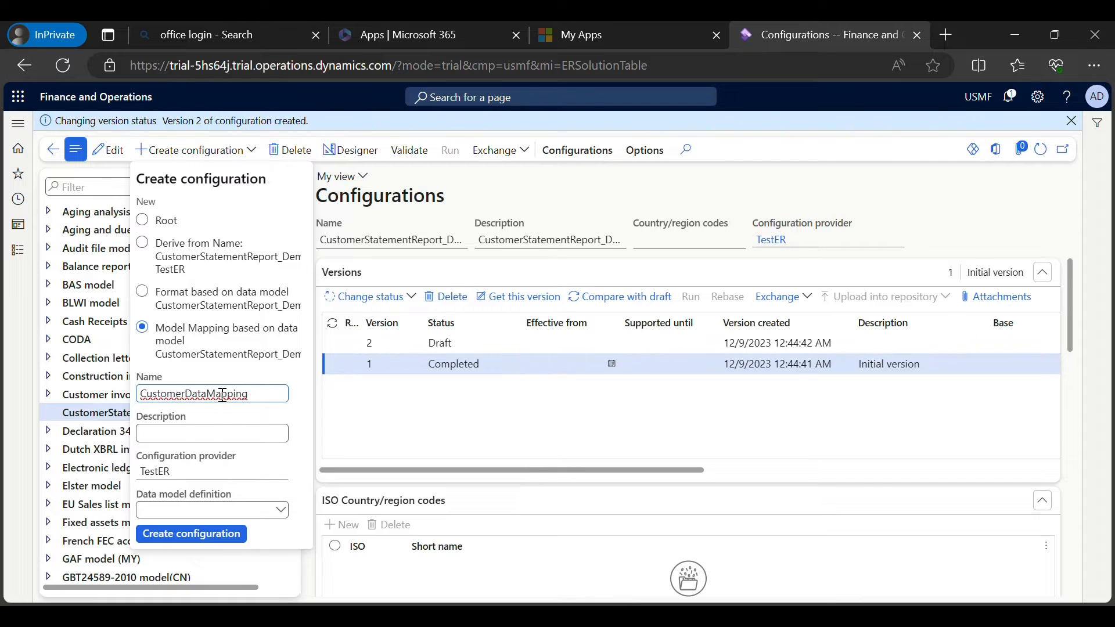
{"action": "left_click", "coordinate": [229, 434]}
{"action": "key", "text": "ctrl+v"}
{"action": "left_click", "coordinate": [230, 472]}
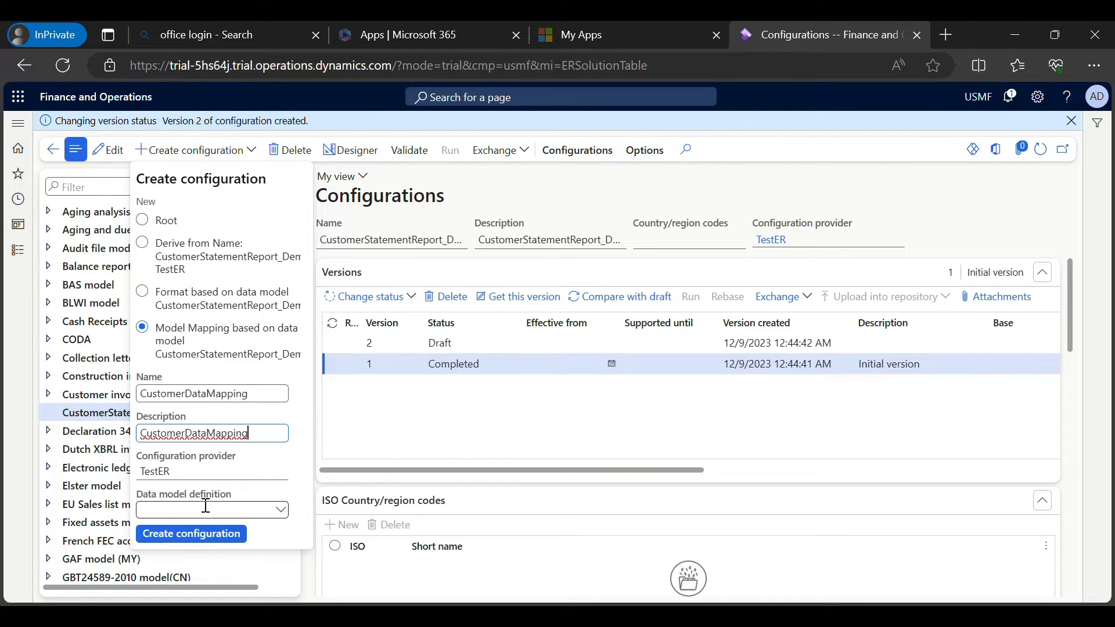
Set the data model definition to CustomerStatementRoot and create the model mapping configuration.
{"action": "left_click", "coordinate": [282, 515]}
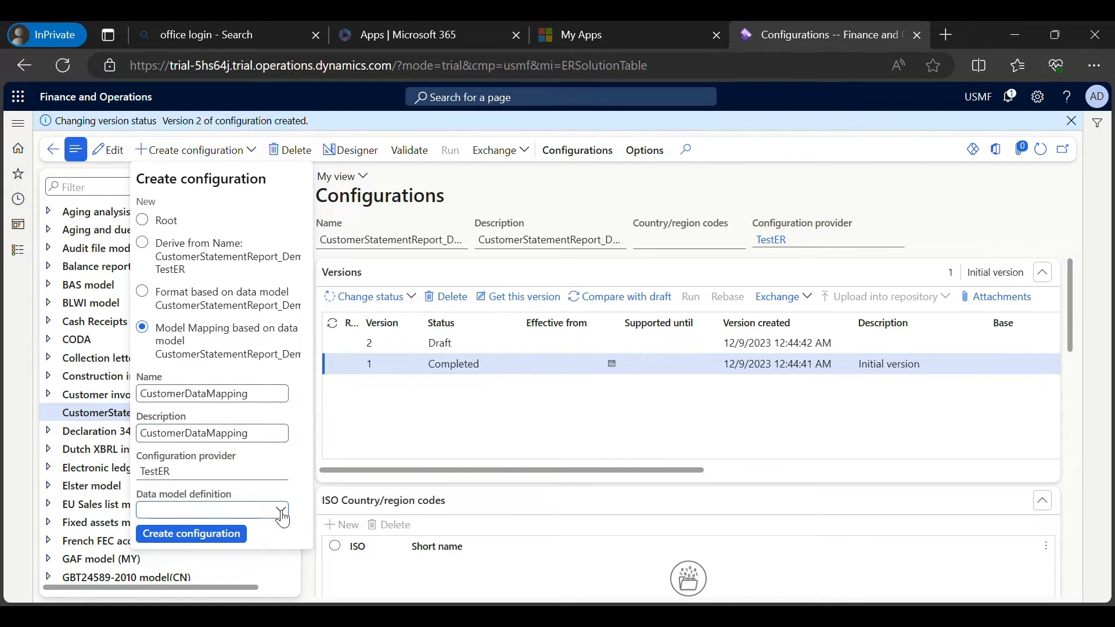
{"action": "left_click", "coordinate": [282, 512]}
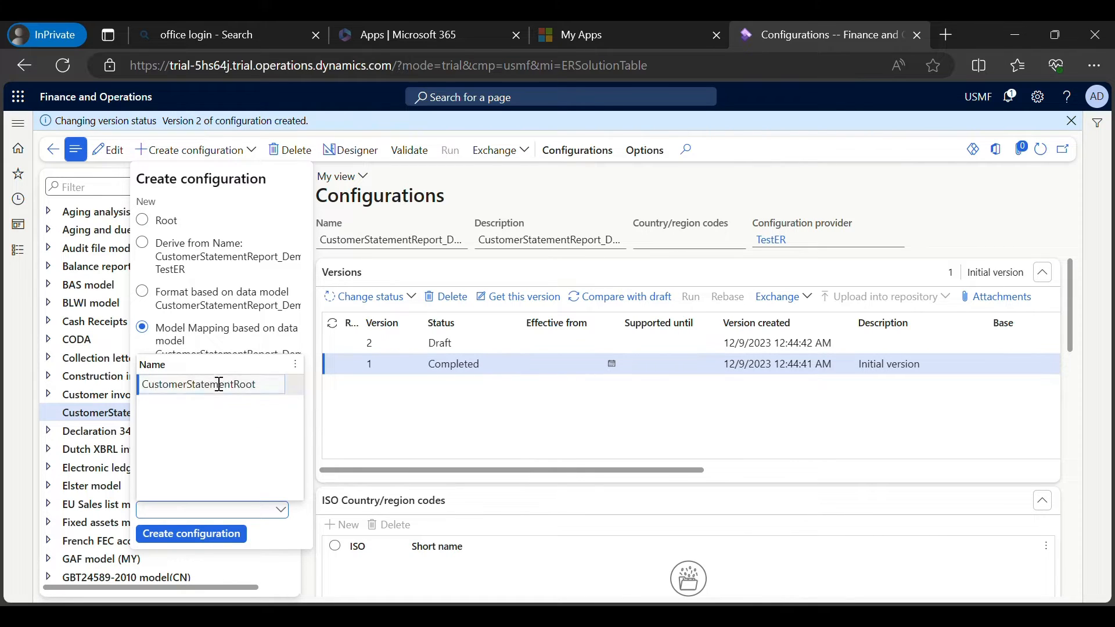
{"action": "left_click", "coordinate": [219, 384]}
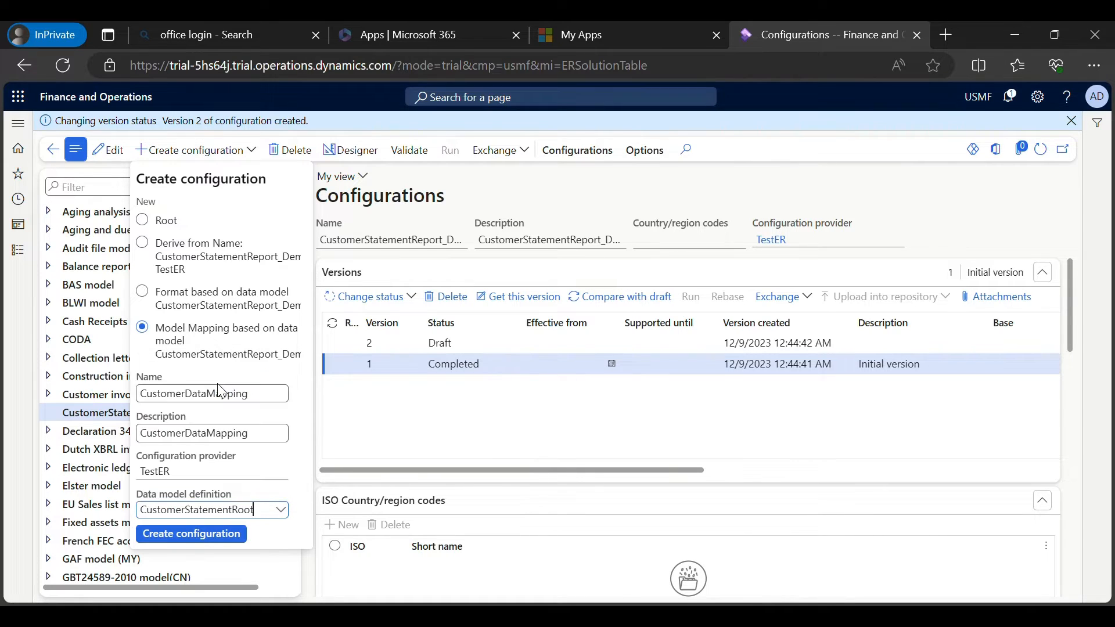
{"action": "left_click", "coordinate": [203, 536]}
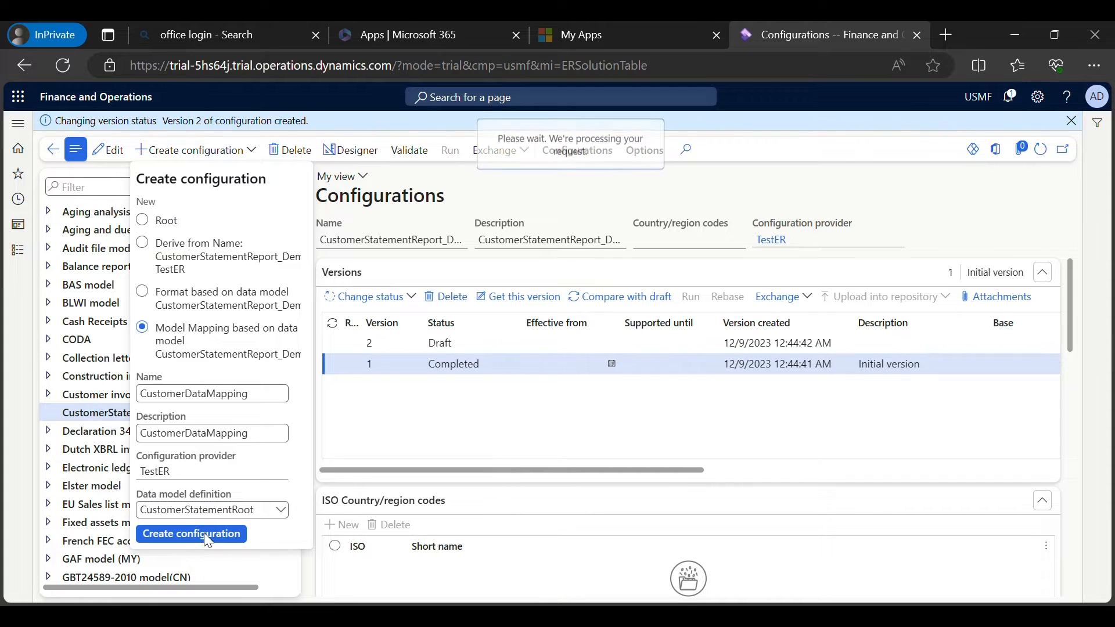
Open the CustomerDataMapping configuration under CustomerStatementReport_Demo in the model mapping designer.
{"action": "left_click", "coordinate": [161, 411]}
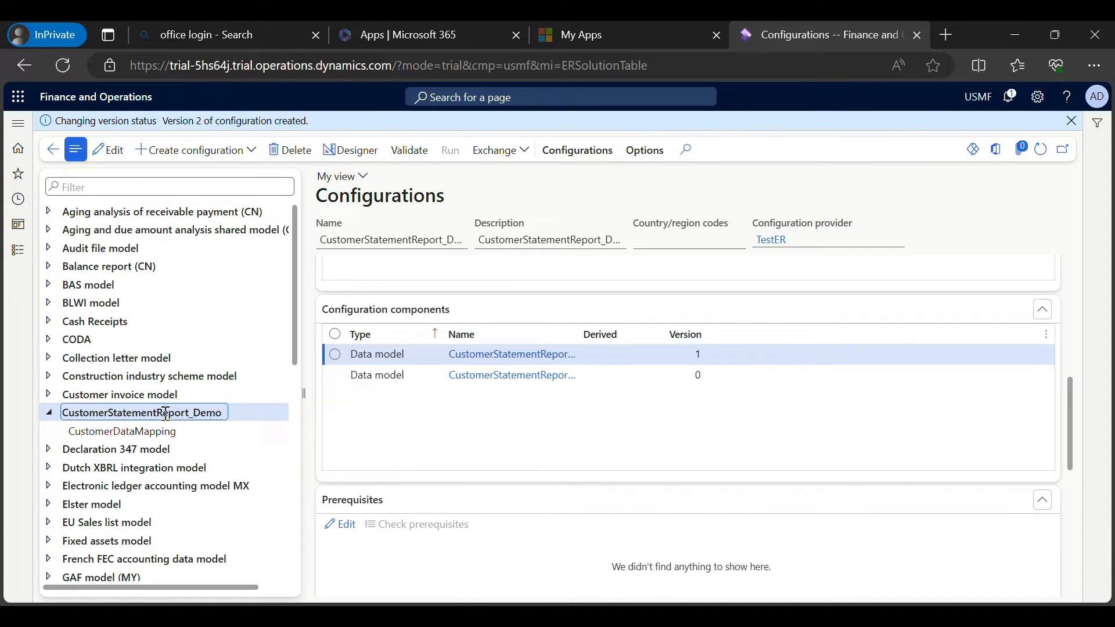
{"action": "left_click", "coordinate": [157, 432]}
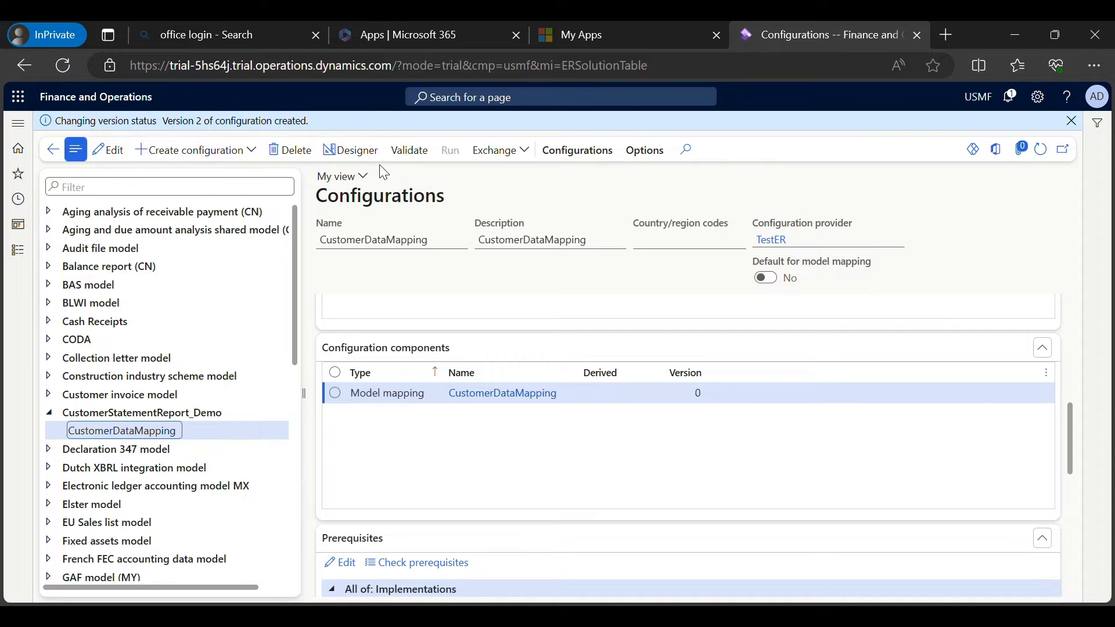
{"action": "left_click", "coordinate": [352, 149]}
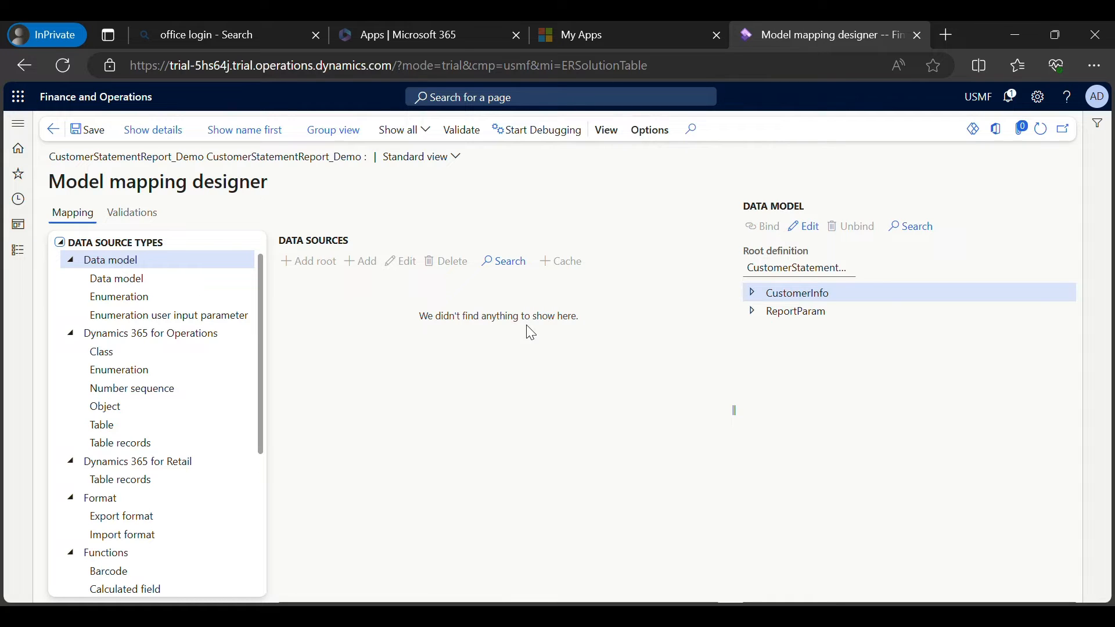
Examine the fields of CustomerInfo and its CustomerTransactions list in the data model, and collapse the branch again.
{"action": "left_click", "coordinate": [753, 292]}
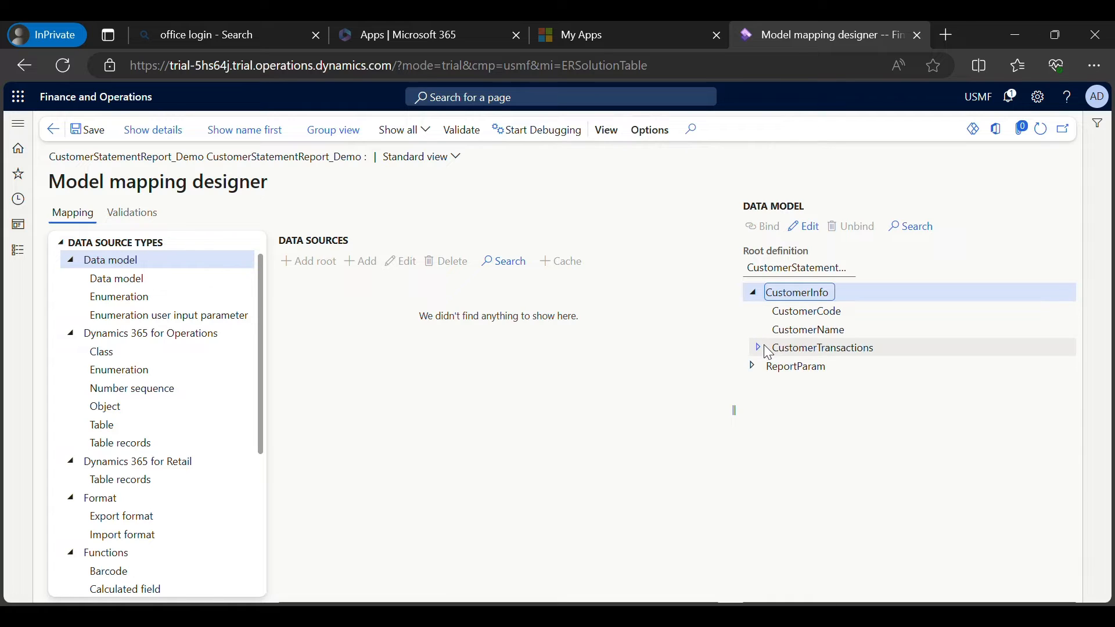
{"action": "left_click", "coordinate": [758, 347]}
{"action": "left_click", "coordinate": [791, 314]}
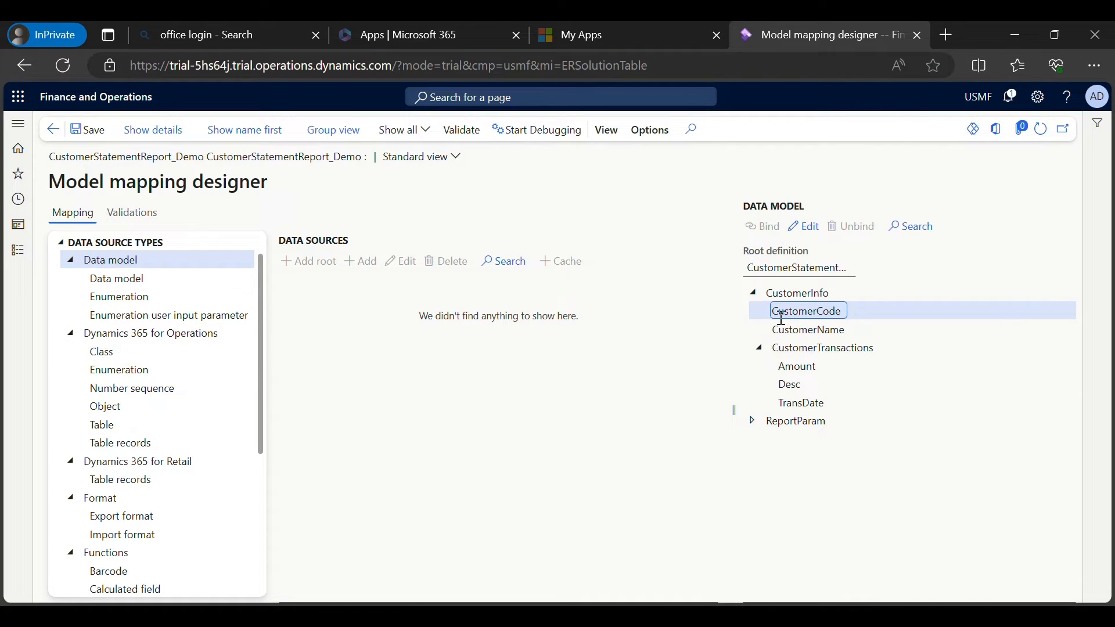
{"action": "left_click", "coordinate": [759, 348]}
{"action": "left_click", "coordinate": [754, 293]}
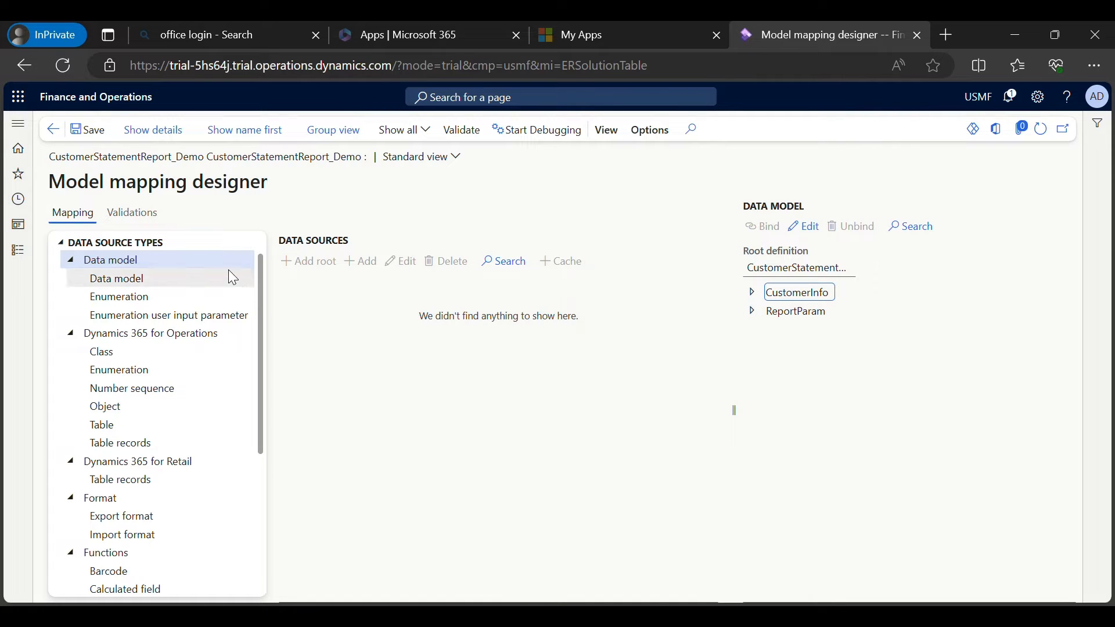
Collapse all data source type groups from Data model through Tax to get an overview of the categories.
{"action": "mouse_move", "coordinate": [262, 271]}
{"action": "left_mouse_down"}
{"action": "mouse_move", "coordinate": [242, 443]}
{"action": "mouse_move", "coordinate": [270, 256]}
{"action": "left_mouse_up"}
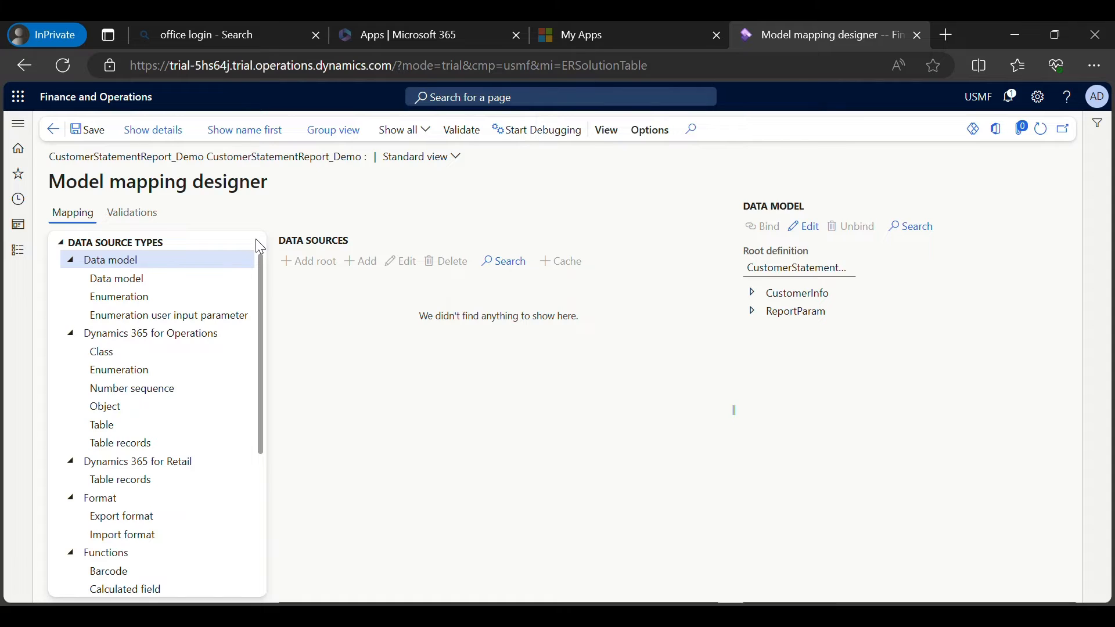
{"action": "left_click", "coordinate": [71, 262]}
{"action": "left_click", "coordinate": [72, 277]}
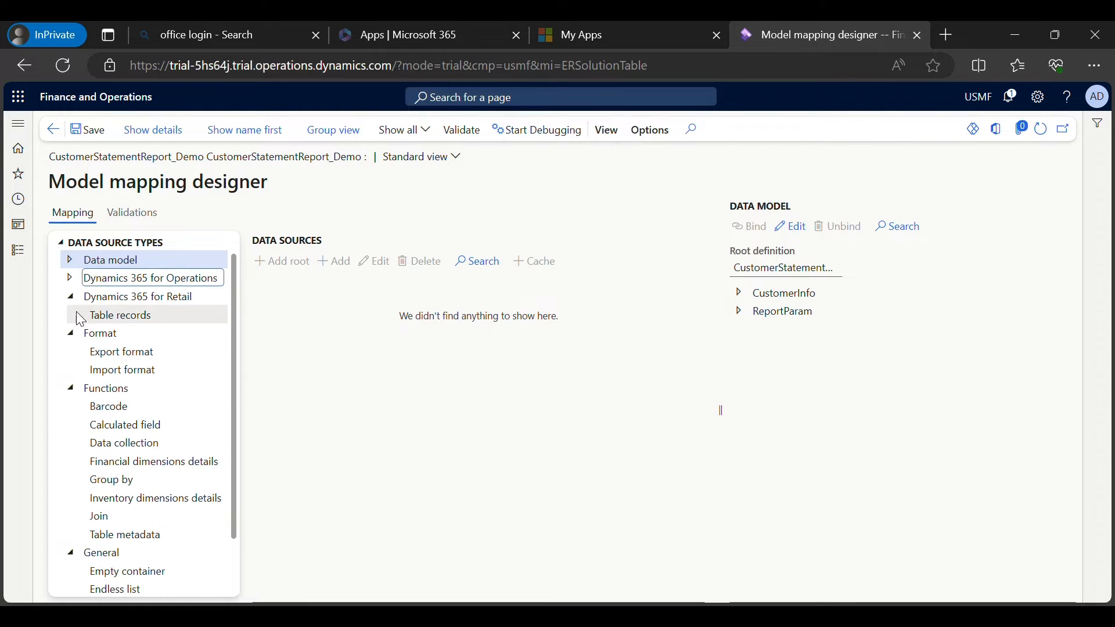
{"action": "left_click", "coordinate": [70, 297]}
{"action": "left_click", "coordinate": [70, 315]}
{"action": "left_click", "coordinate": [70, 332]}
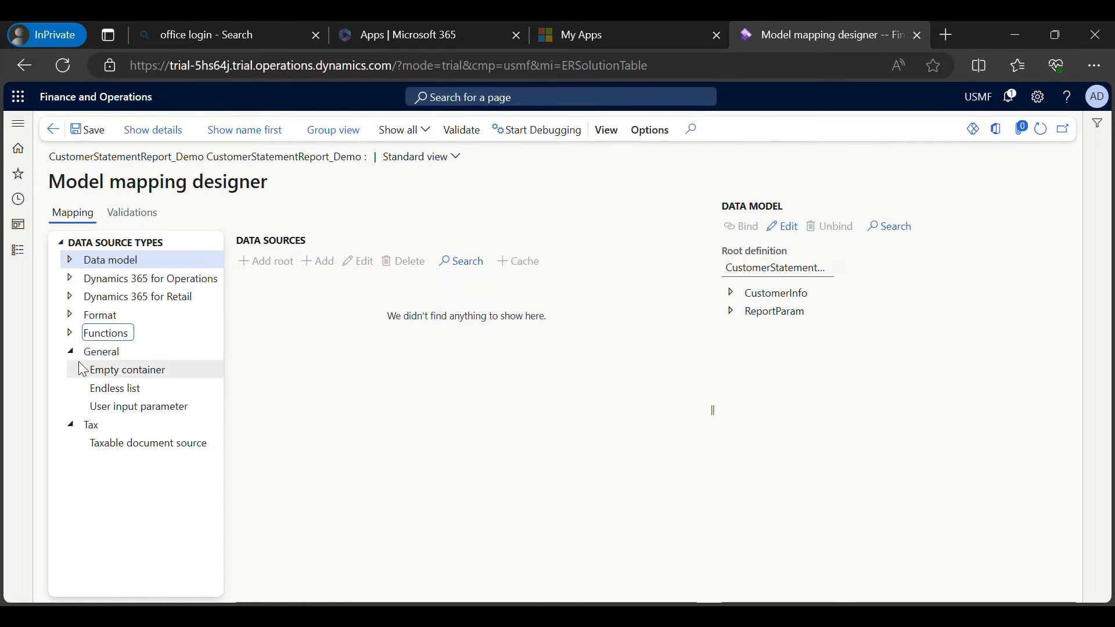
{"action": "left_click", "coordinate": [71, 351]}
{"action": "left_click", "coordinate": [71, 368]}
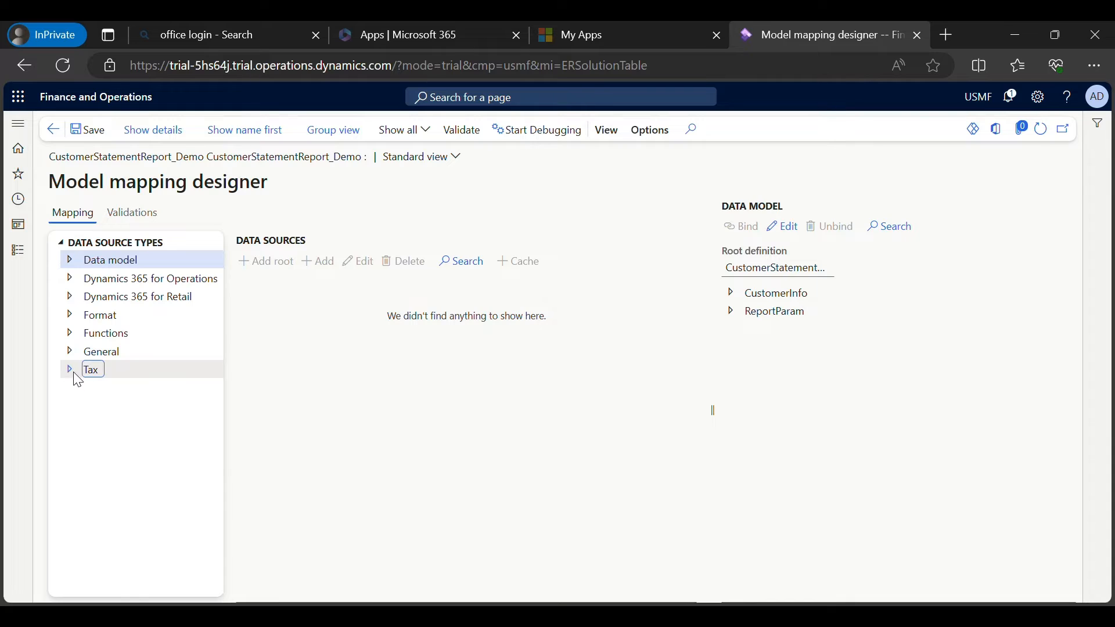
Examine the data source types in the General and Functions groups, including User input parameter, Calculated field and Group by.
{"action": "left_click", "coordinate": [72, 370]}
{"action": "left_click", "coordinate": [72, 370]}
{"action": "left_click", "coordinate": [70, 351]}
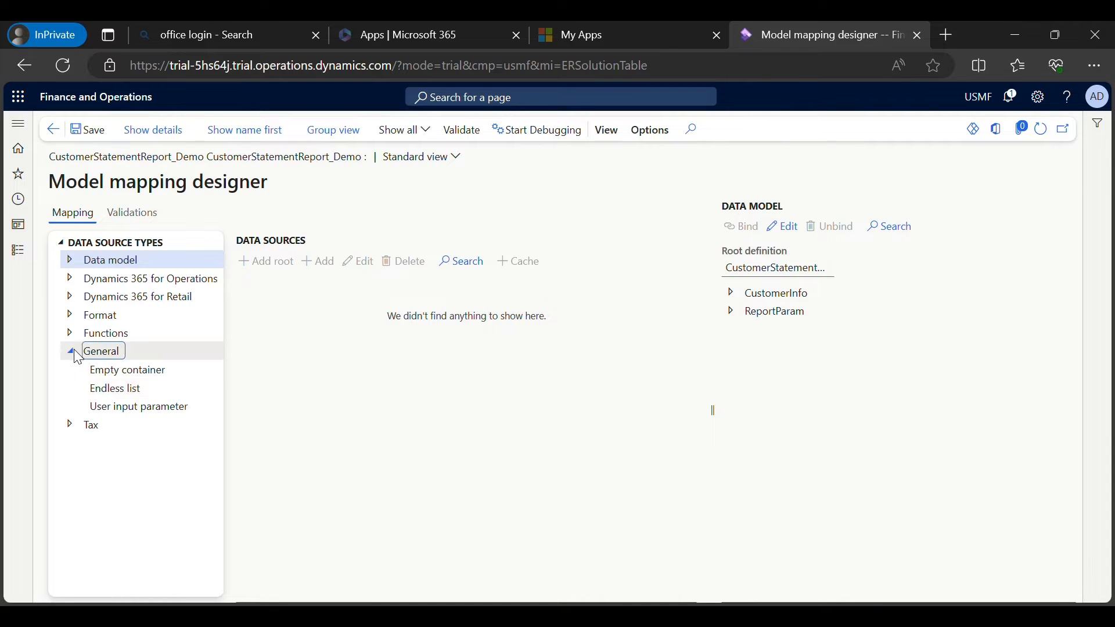
{"action": "left_click", "coordinate": [134, 407]}
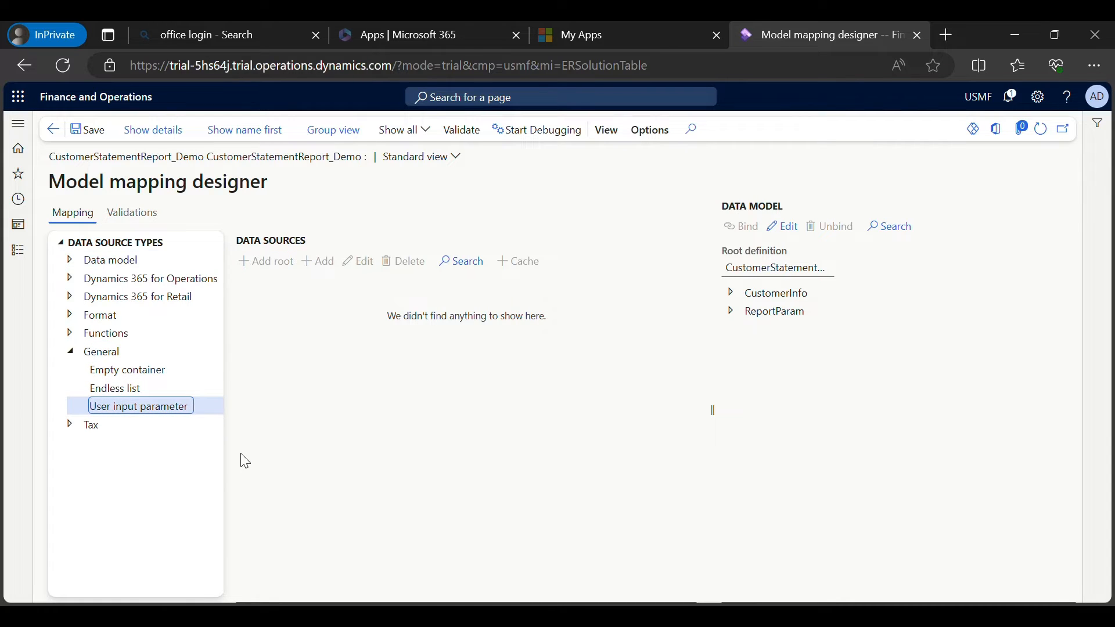
{"action": "left_click", "coordinate": [70, 352]}
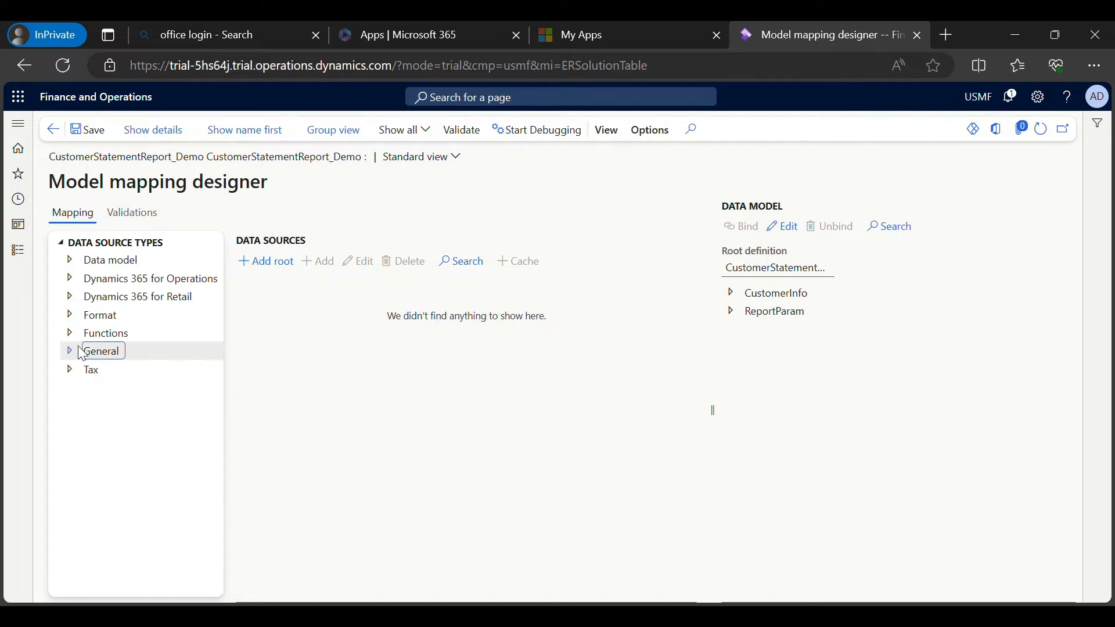
{"action": "left_click", "coordinate": [70, 333]}
{"action": "left_click", "coordinate": [133, 377]}
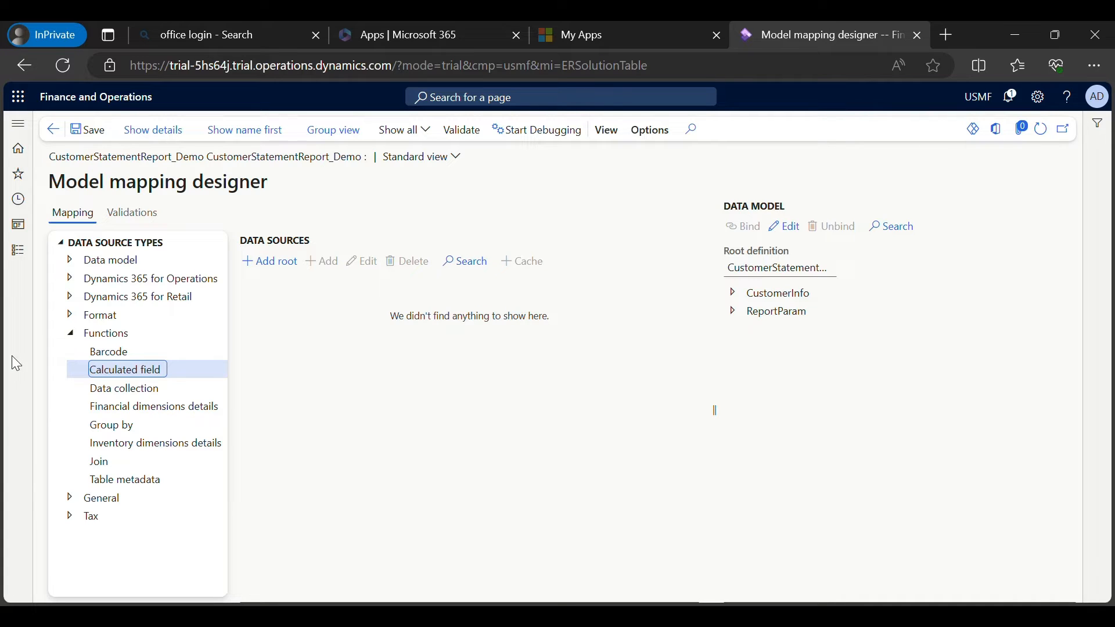
{"action": "left_click", "coordinate": [111, 425]}
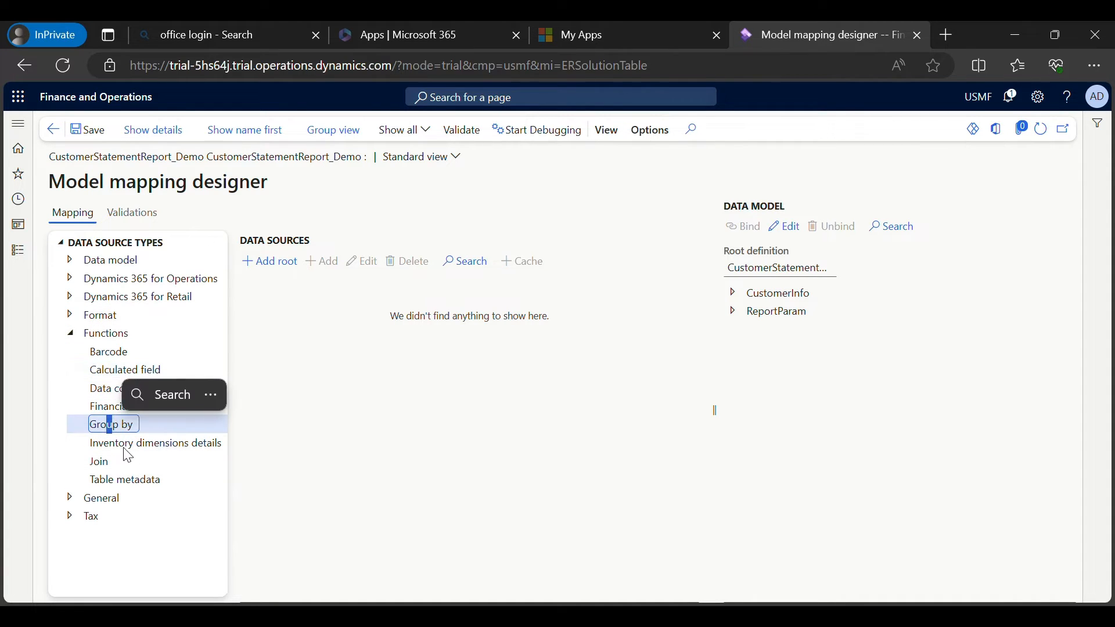
{"action": "left_click", "coordinate": [132, 429]}
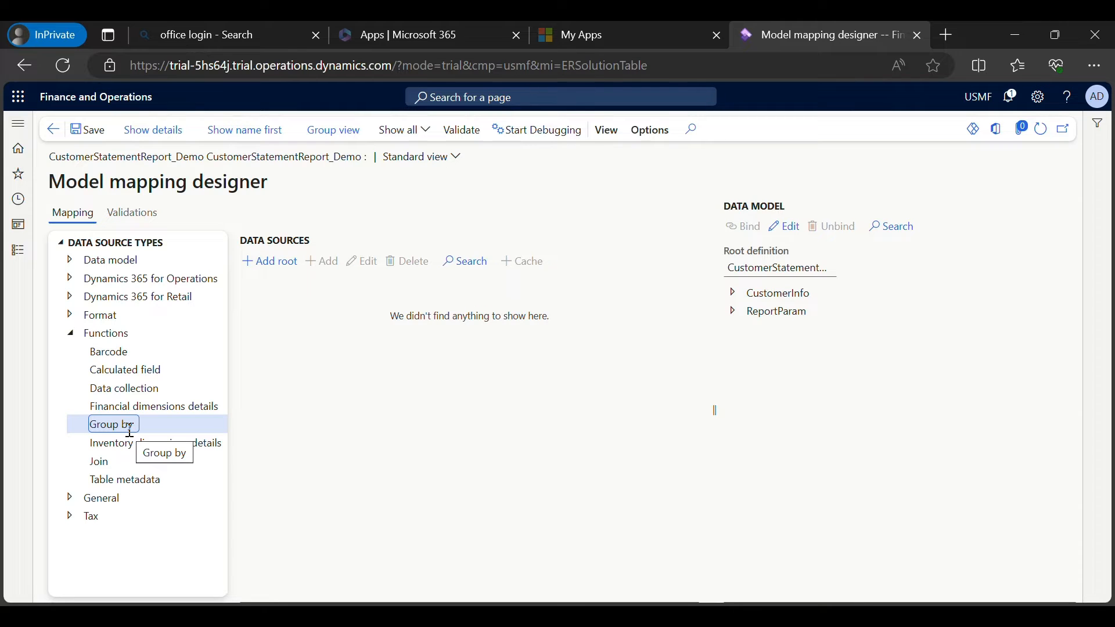
{"action": "left_click", "coordinate": [125, 333]}
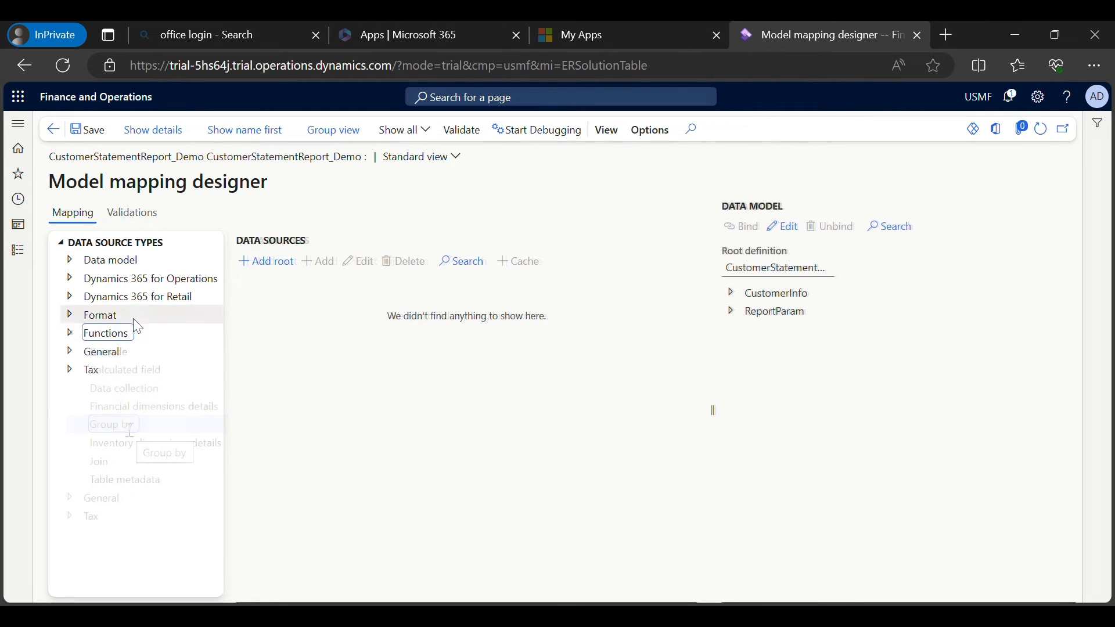
Examine the data source types in the Dynamics 365 for Operations group, including Table records, and collapse the group again.
{"action": "left_click", "coordinate": [145, 283]}
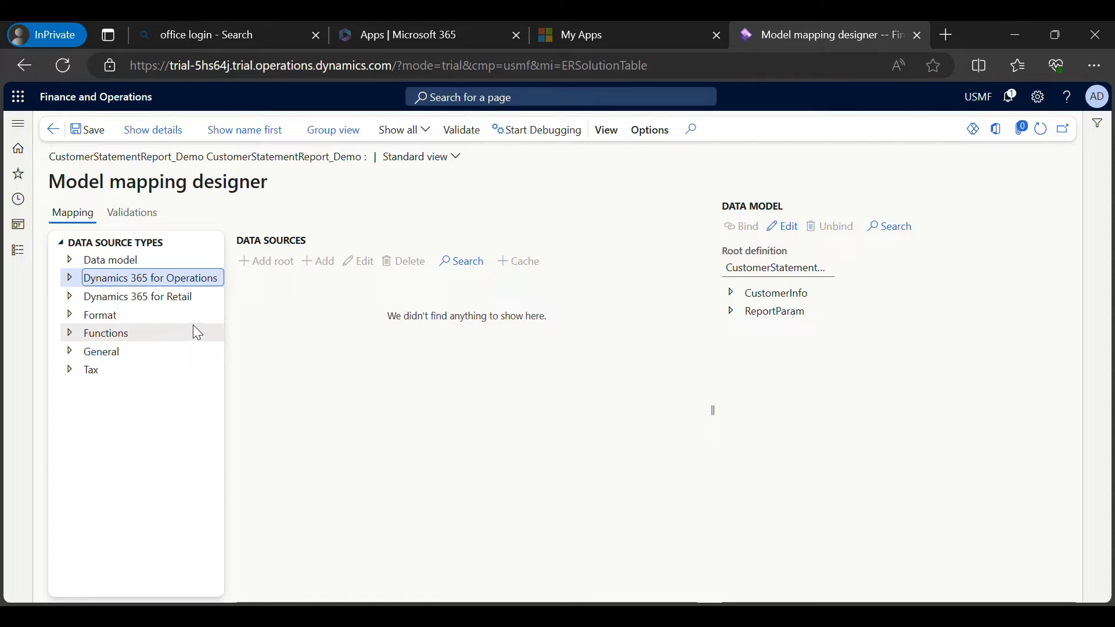
{"action": "left_click", "coordinate": [65, 281]}
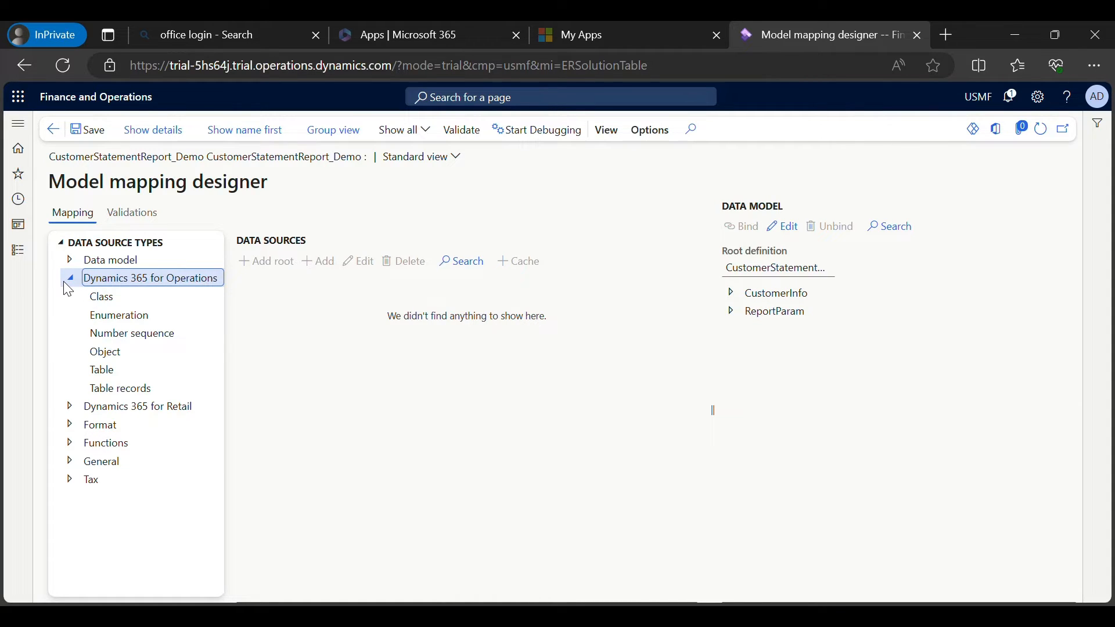
{"action": "left_click", "coordinate": [115, 389]}
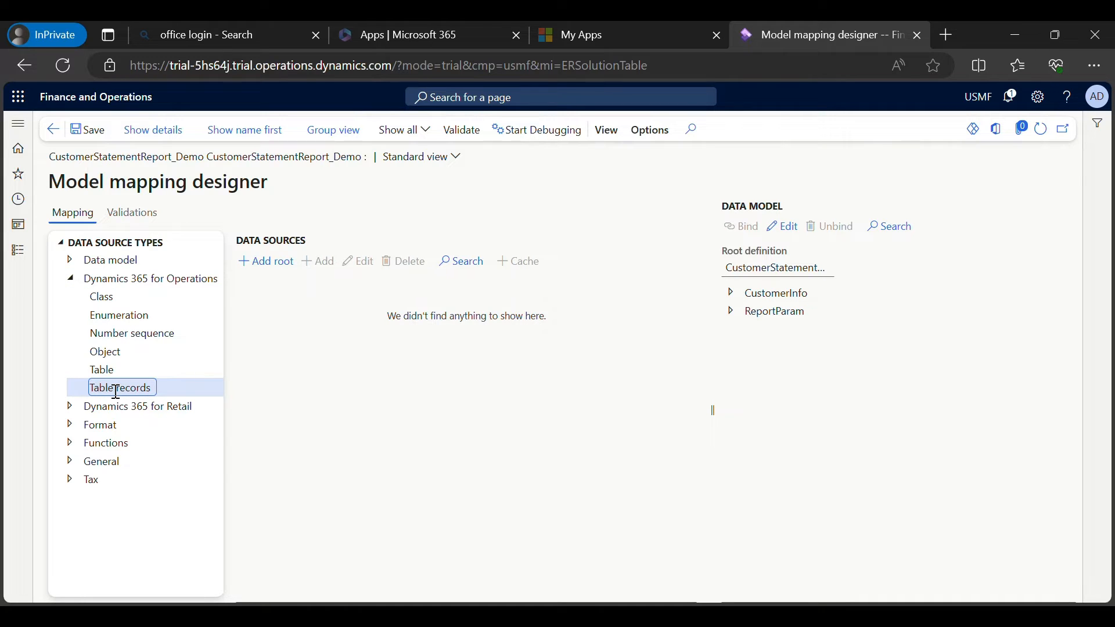
{"action": "left_click", "coordinate": [73, 280]}
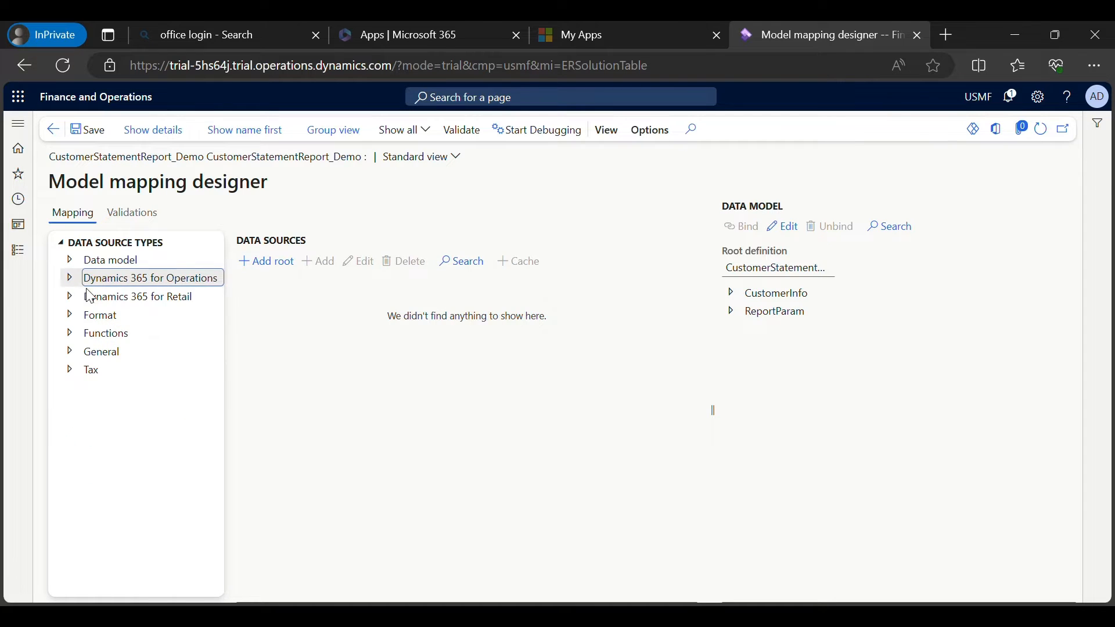
Start a root data source of the type User input parameter with the name DateFrom and the label "Date From :".
{"action": "left_click", "coordinate": [69, 350]}
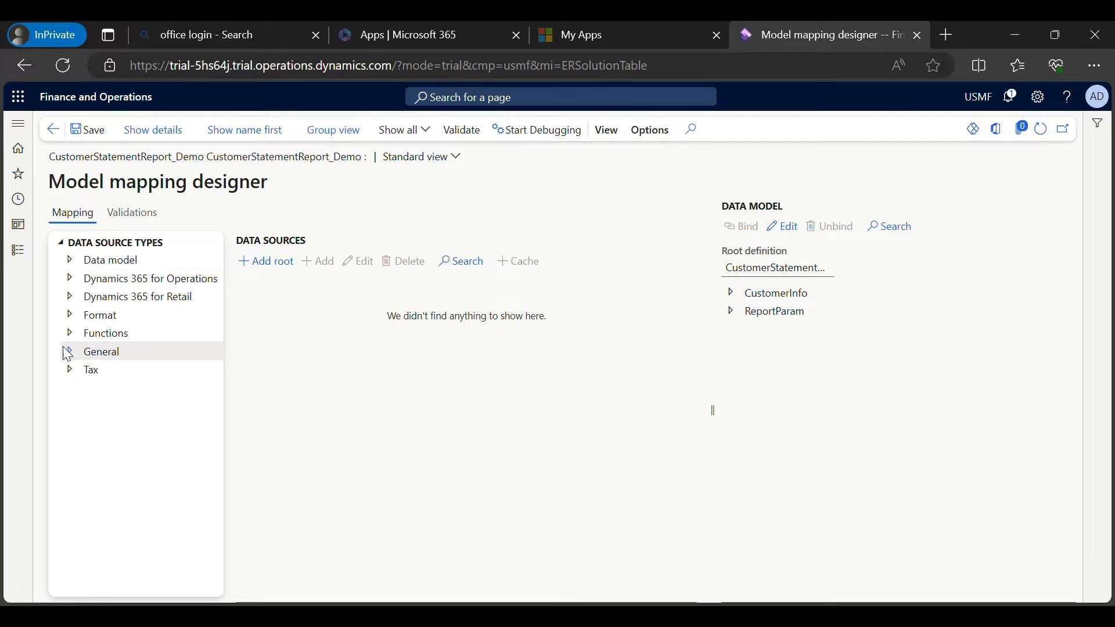
{"action": "left_click", "coordinate": [120, 406]}
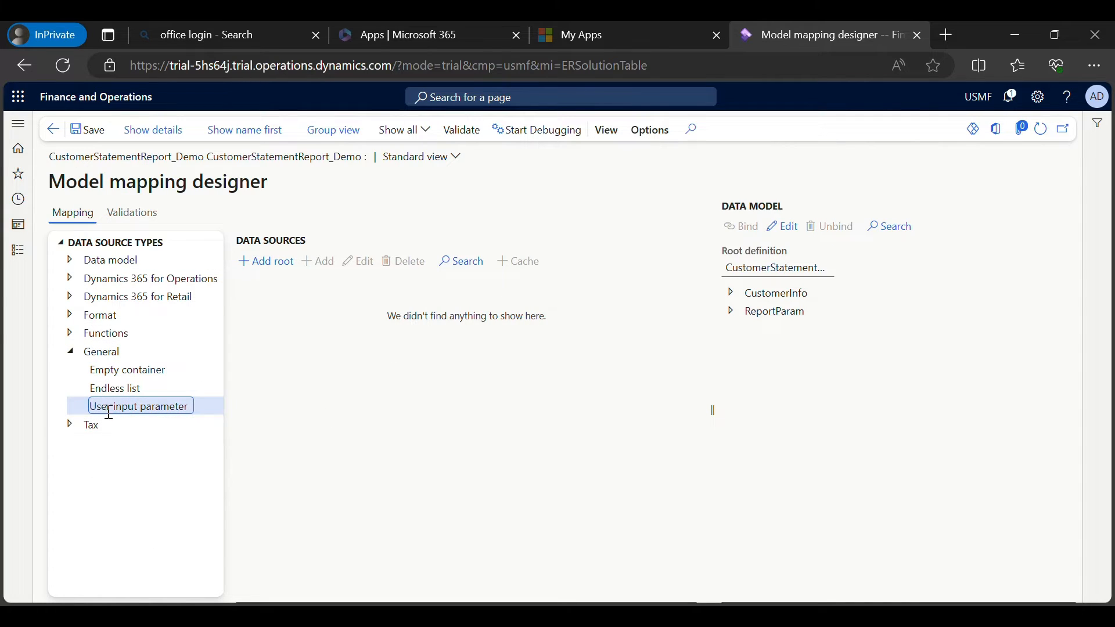
{"action": "left_click", "coordinate": [278, 269]}
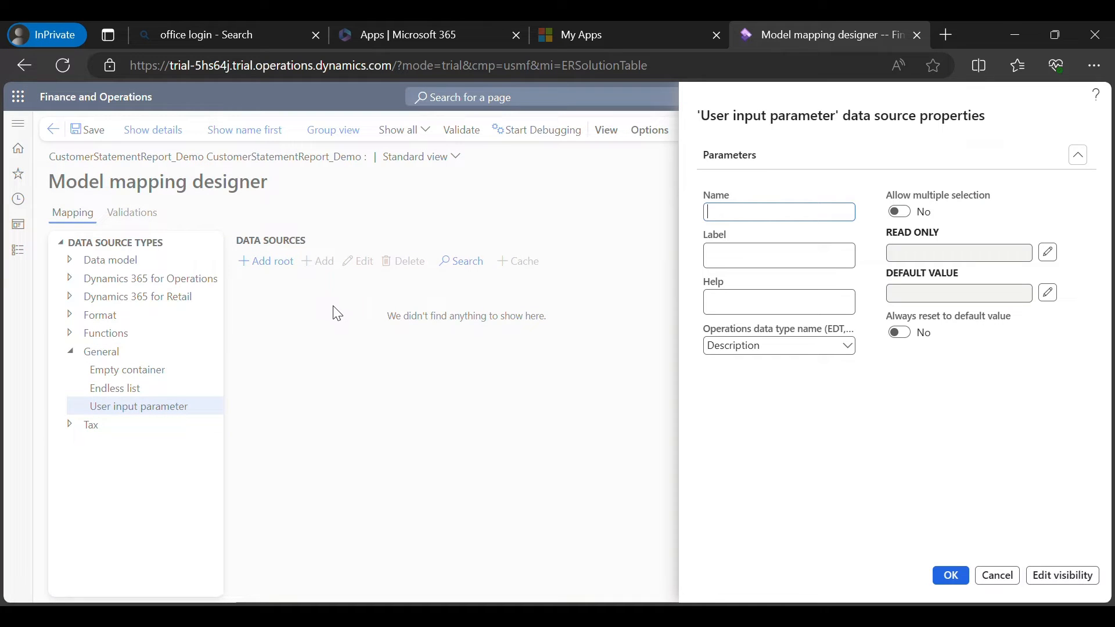
{"action": "type", "text": "Dare"}
{"action": "key", "text": "BackSpace"}
{"action": "key", "text": "BackSpace"}
{"action": "type", "text": "teFrom"}
{"action": "left_click", "coordinate": [744, 252]}
{"action": "type", "text": "Date From"}
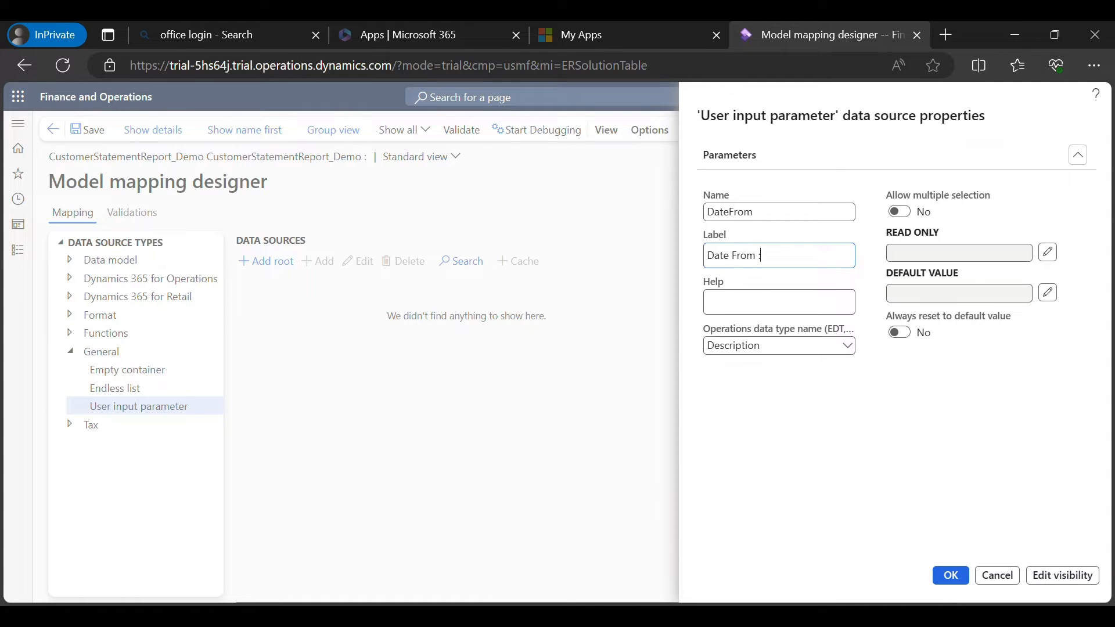
Look through the operations data types for the DateFrom parameter and filter them by names containing FromDate.
{"action": "left_click", "coordinate": [824, 349]}
{"action": "left_click", "coordinate": [845, 348]}
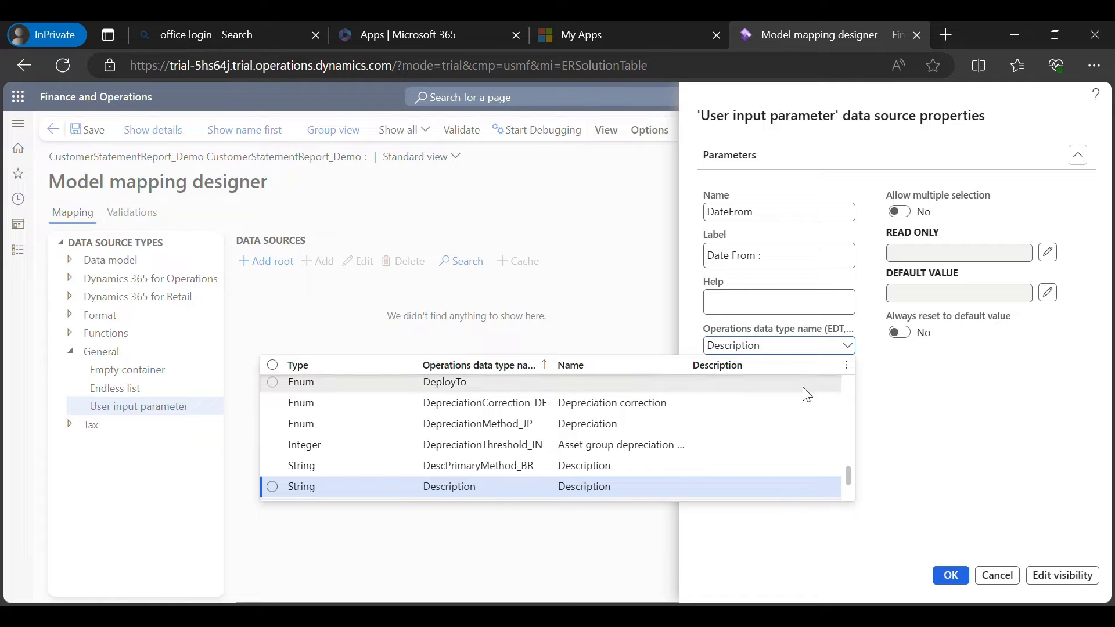
{"action": "scroll", "coordinate": [493, 415], "scroll_direction": "up", "scroll_amount": 15}
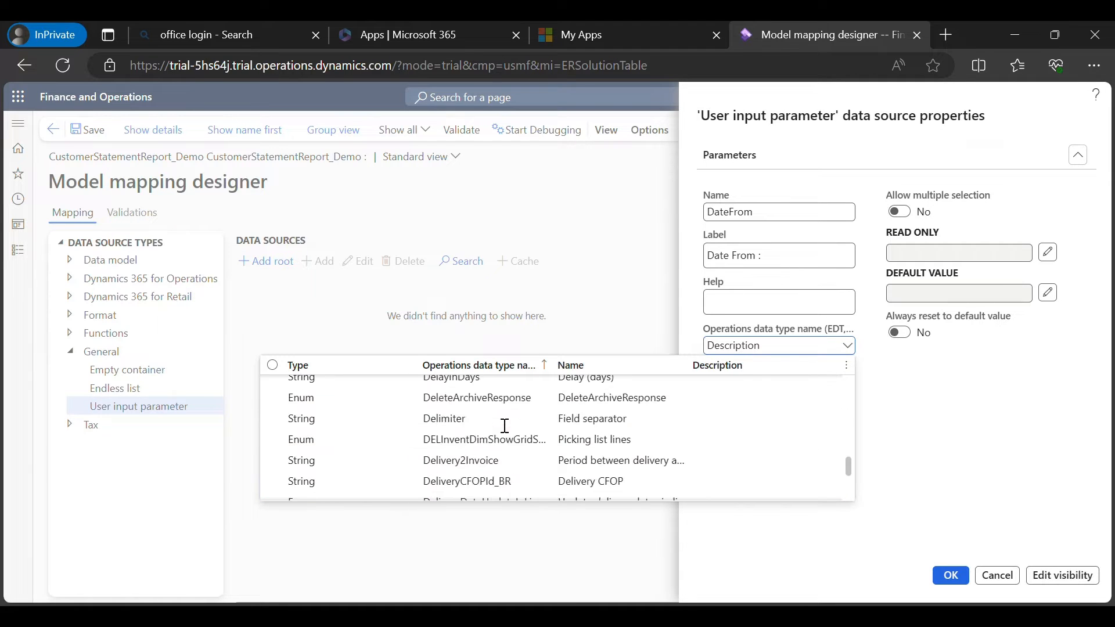
{"action": "scroll", "coordinate": [512, 423], "scroll_direction": "up", "scroll_amount": 20}
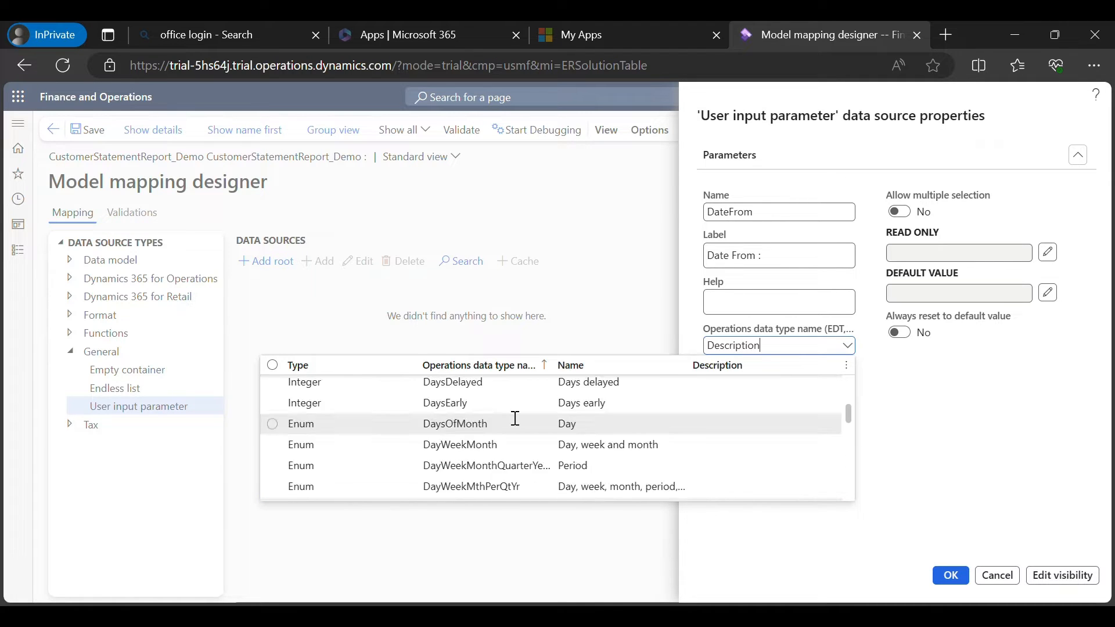
{"action": "scroll", "coordinate": [522, 413], "scroll_direction": "up", "scroll_amount": 5}
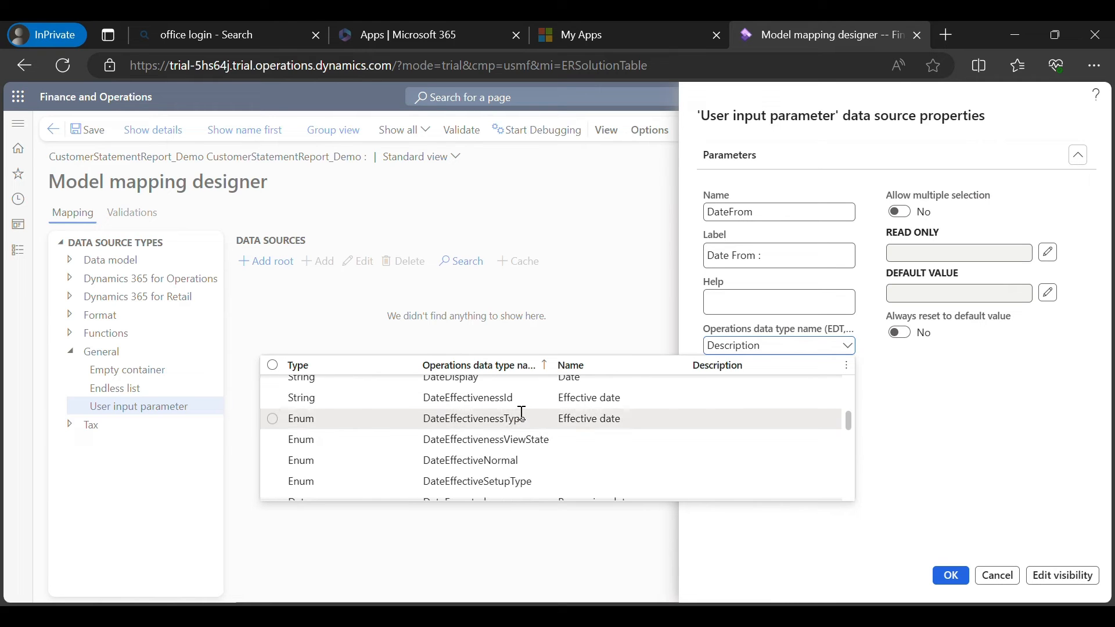
{"action": "scroll", "coordinate": [521, 413], "scroll_direction": "up", "scroll_amount": 8}
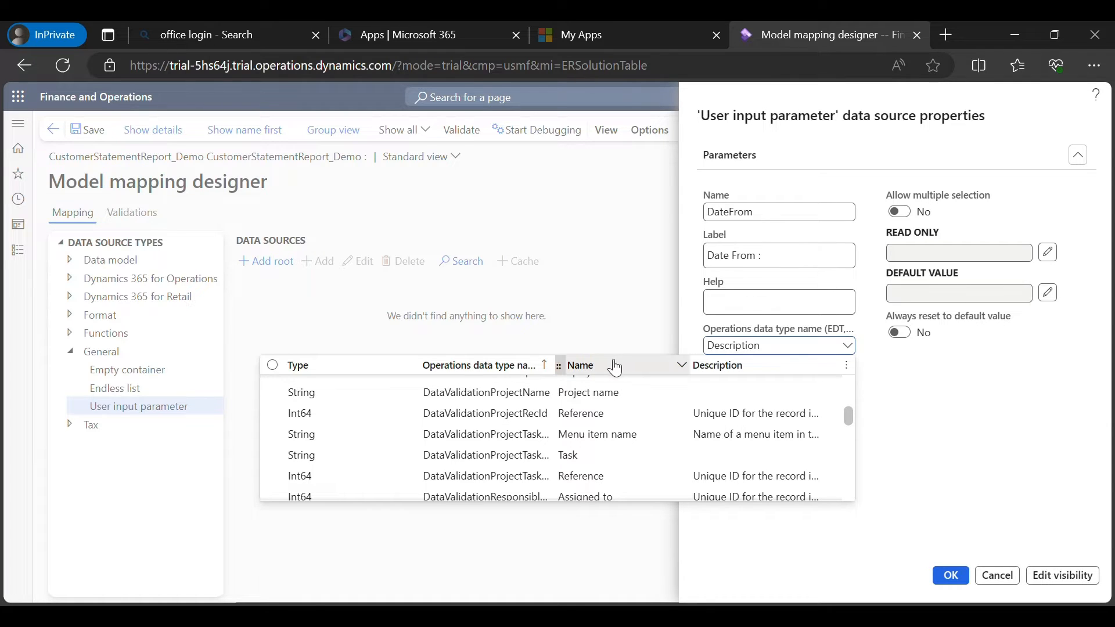
{"action": "left_click", "coordinate": [631, 369]}
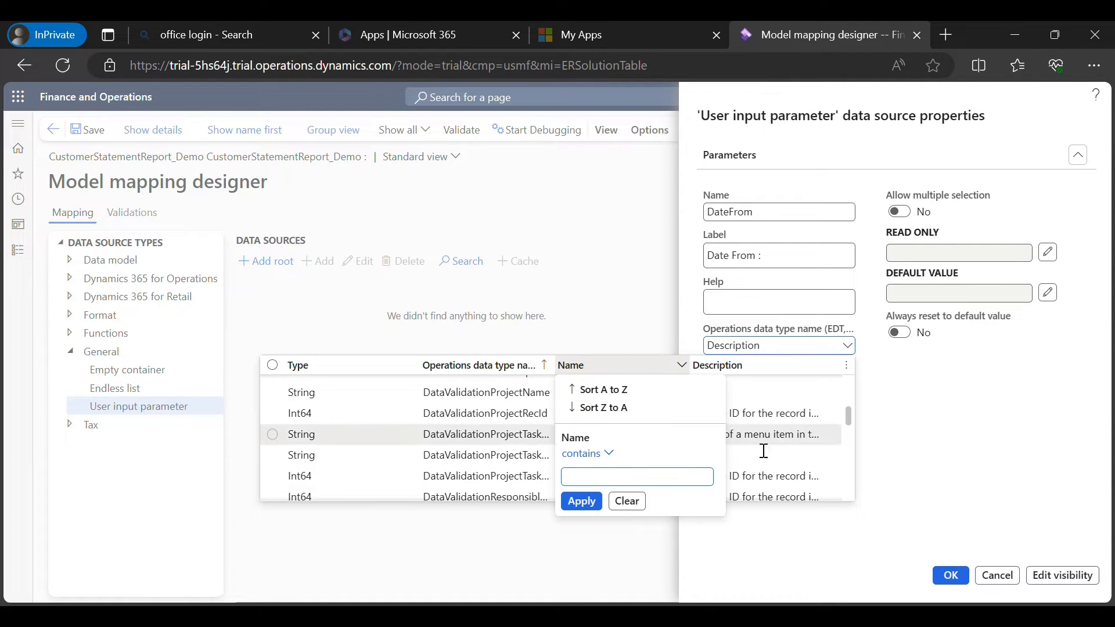
{"action": "type", "text": "From"}
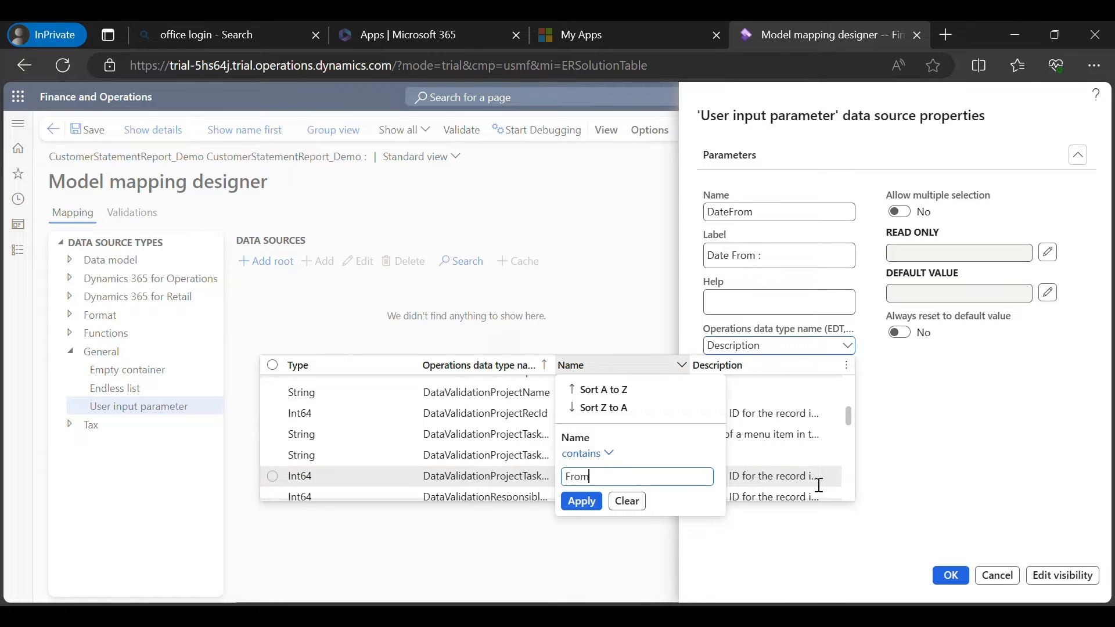
{"action": "type", "text": "Date"}
{"action": "key", "text": "Return"}
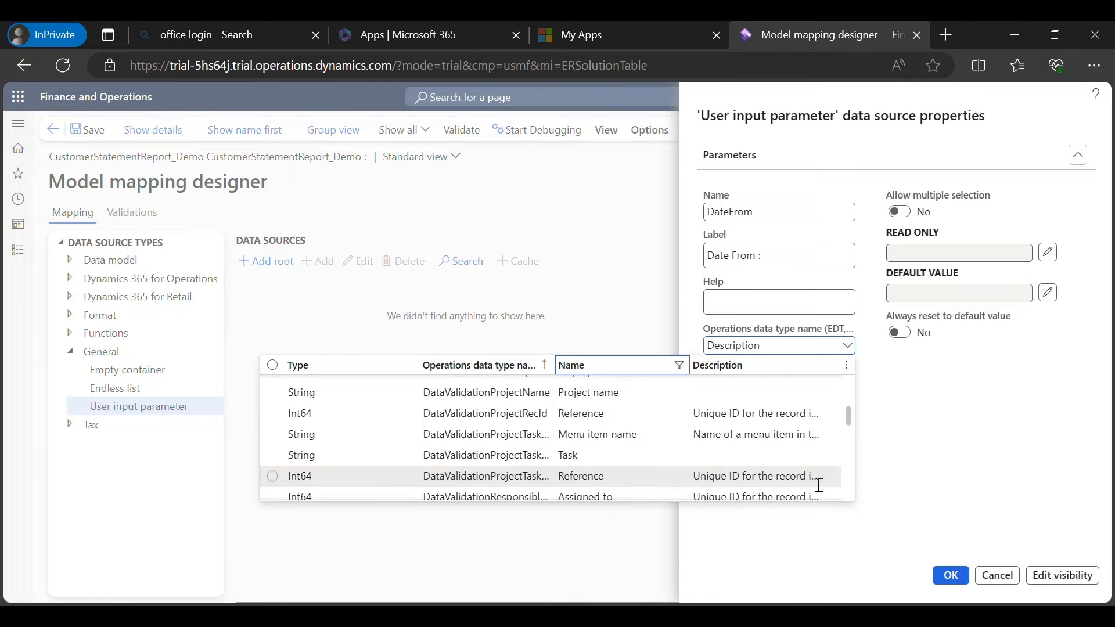
Search the operations data types by names containing DateFrom, and by Date From with a space.
{"action": "left_click", "coordinate": [630, 366]}
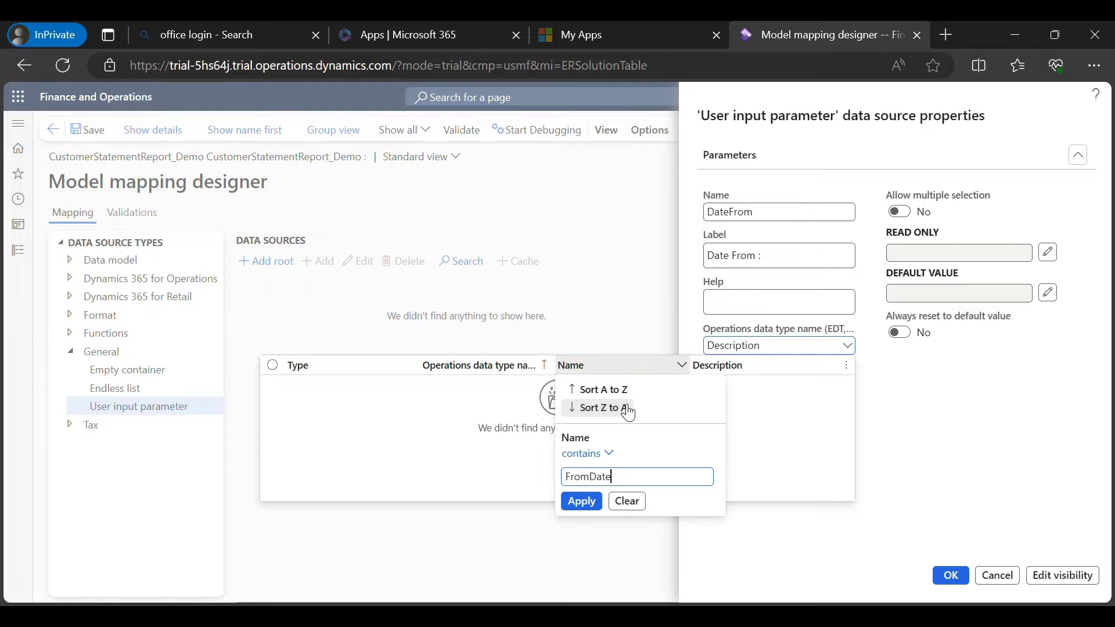
{"action": "double_click", "coordinate": [598, 479]}
{"action": "type", "text": "Date"}
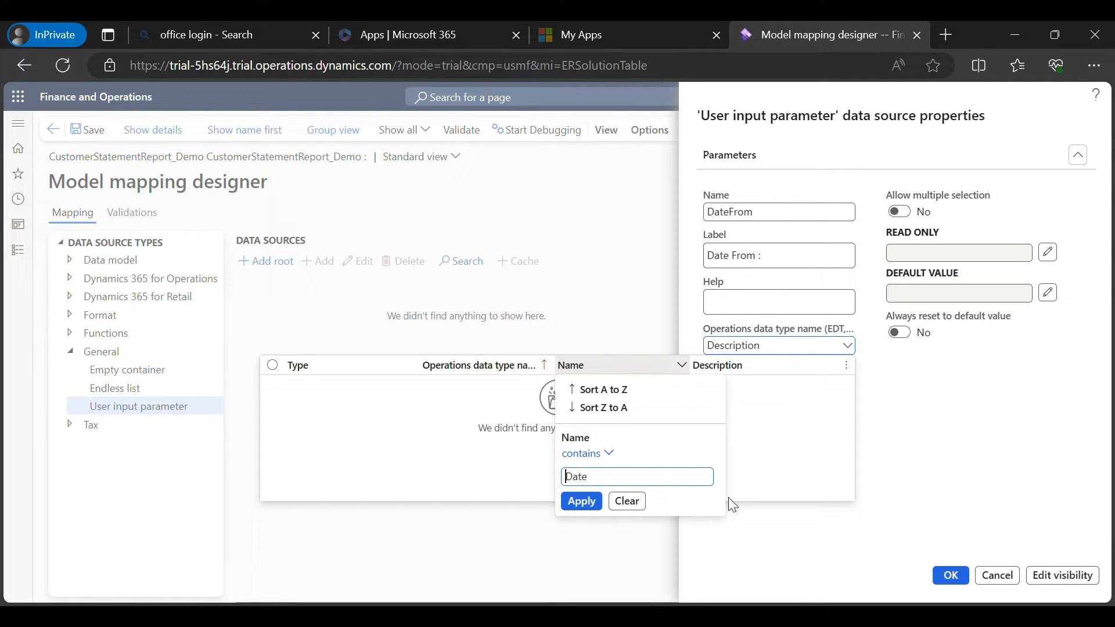
{"action": "type", "text": "From"}
{"action": "key", "text": "Return"}
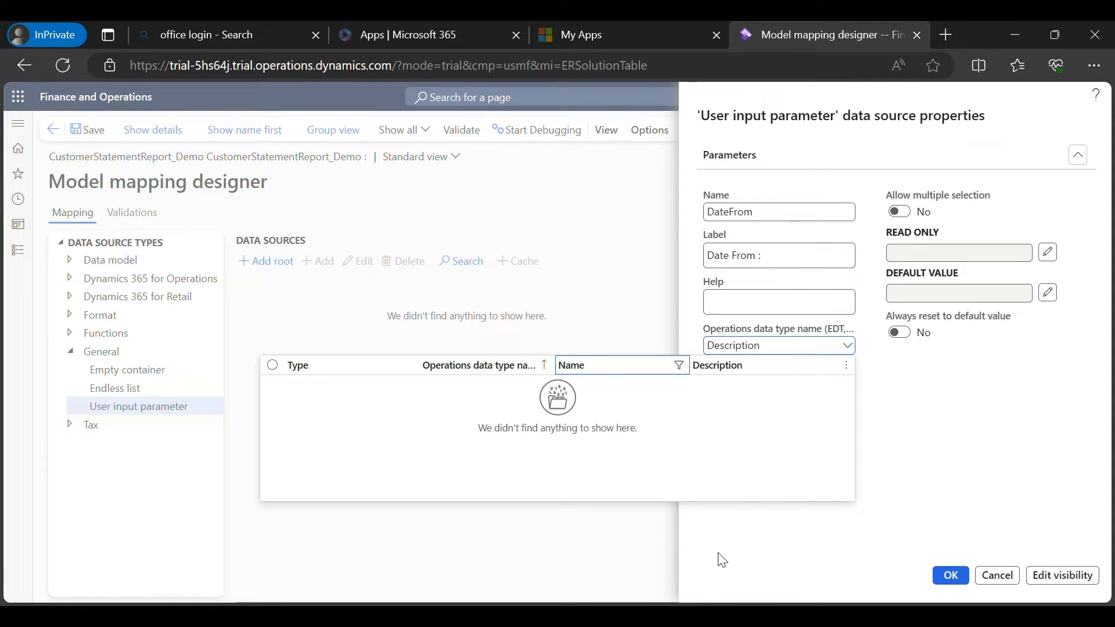
{"action": "left_click", "coordinate": [642, 370]}
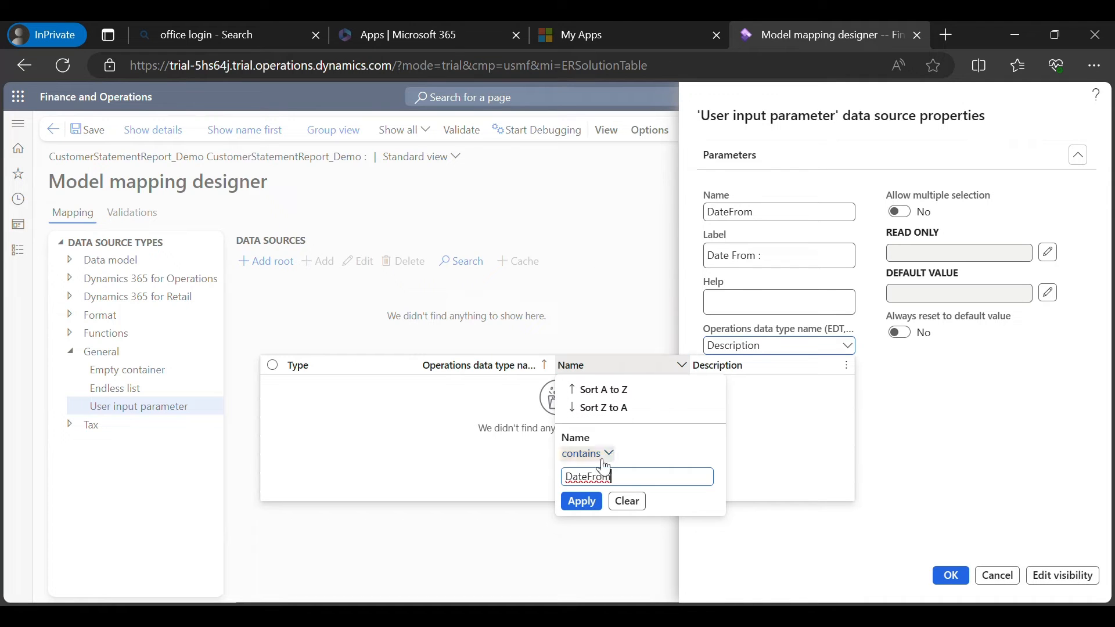
{"action": "left_click", "coordinate": [583, 501]}
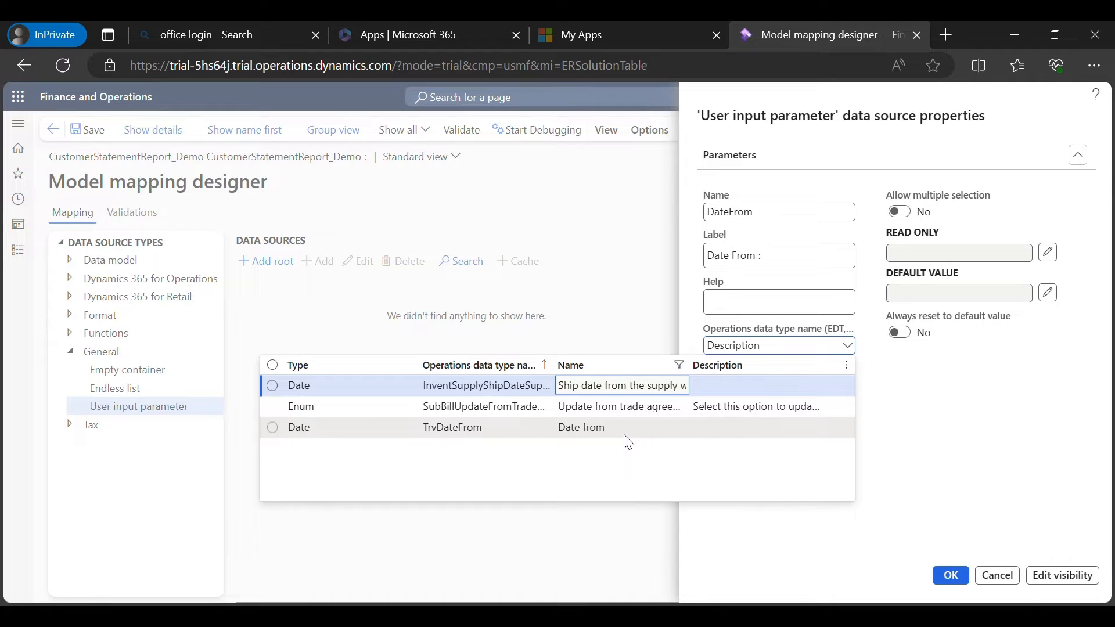
{"action": "type", "text": "Date From"}
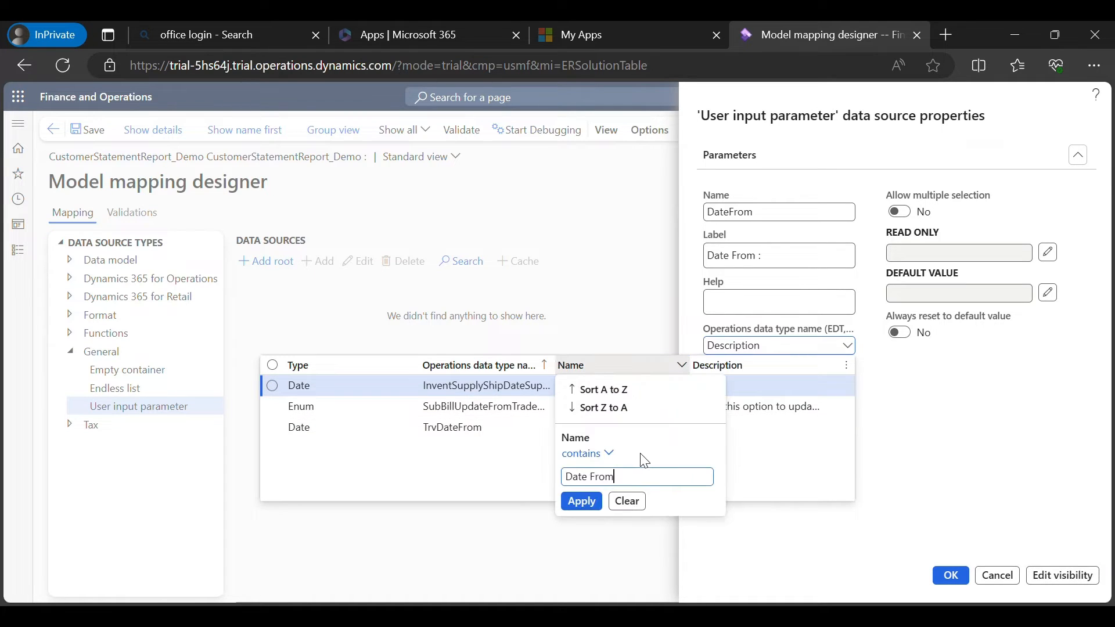
Filter the data type names by "From date", assign the FromDate type to the DateFrom parameter, and confirm the data source.
{"action": "left_click_drag", "start_coordinate": [627, 481], "coordinate": [511, 484]}
{"action": "type", "text": "From date"}
{"action": "key", "text": "Return"}
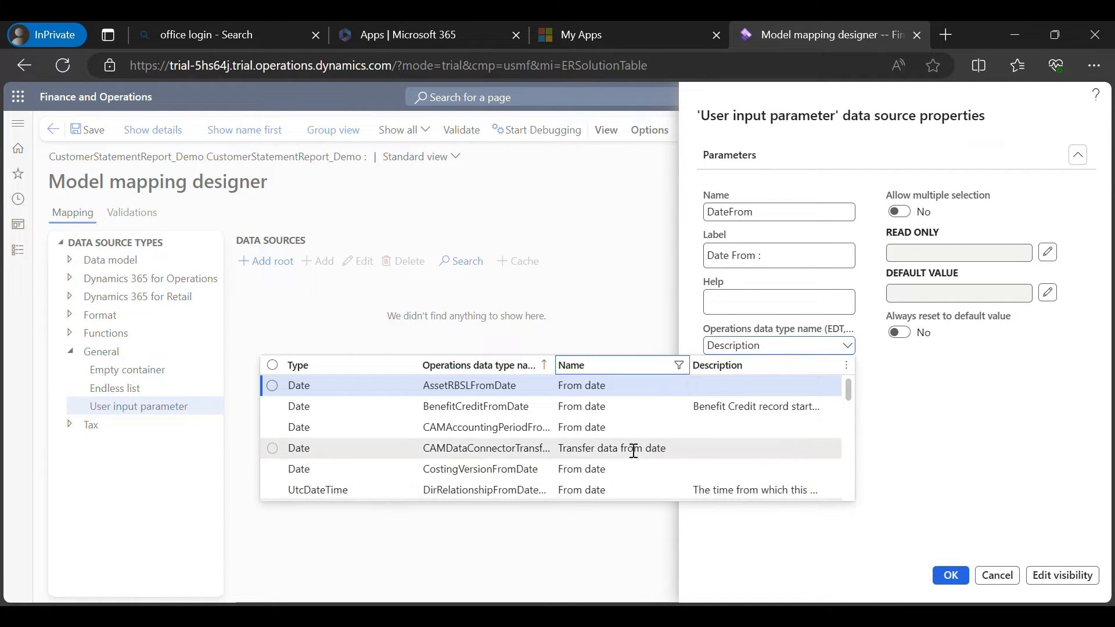
{"action": "scroll", "coordinate": [635, 450], "scroll_direction": "down", "scroll_amount": 10}
{"action": "scroll", "coordinate": [637, 450], "scroll_direction": "down", "scroll_amount": 1}
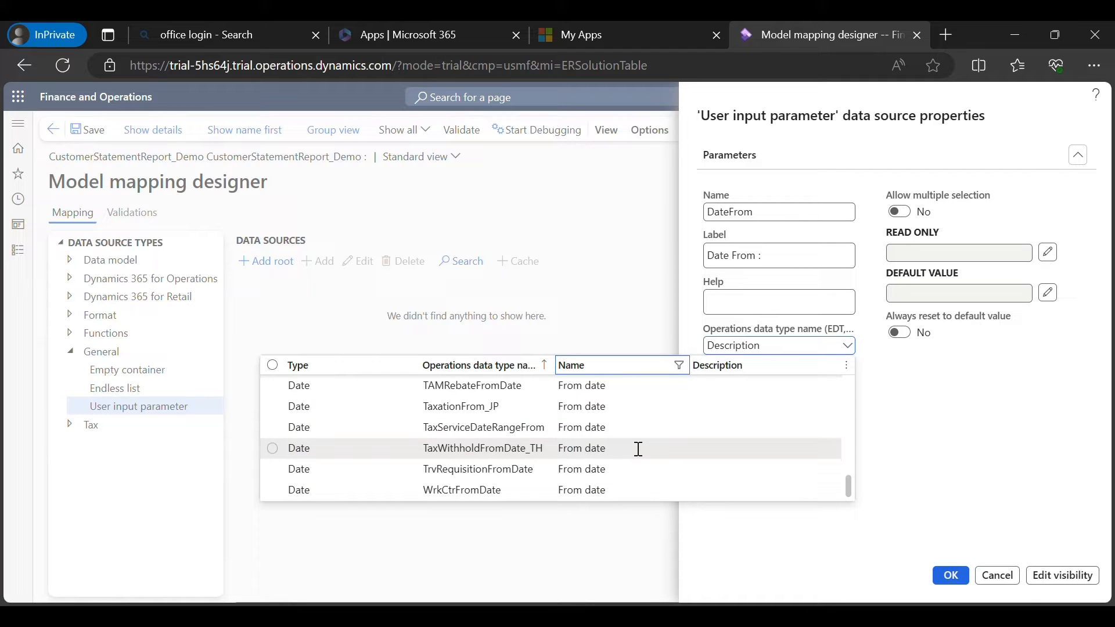
{"action": "scroll", "coordinate": [641, 449], "scroll_direction": "up", "scroll_amount": 5}
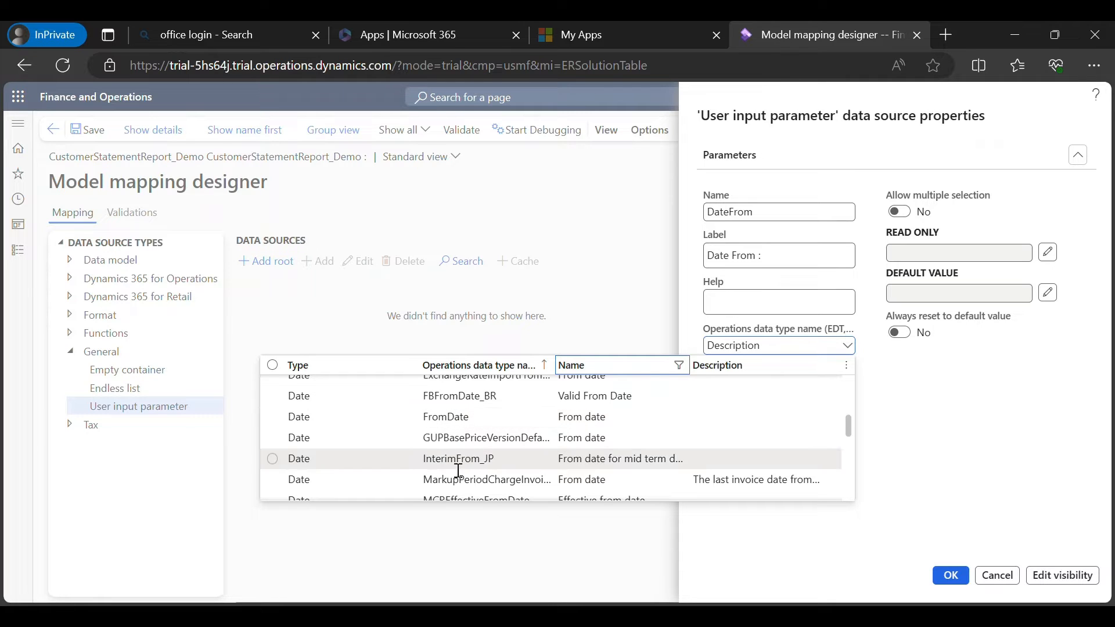
{"action": "scroll", "coordinate": [480, 444], "scroll_direction": "up", "scroll_amount": 2}
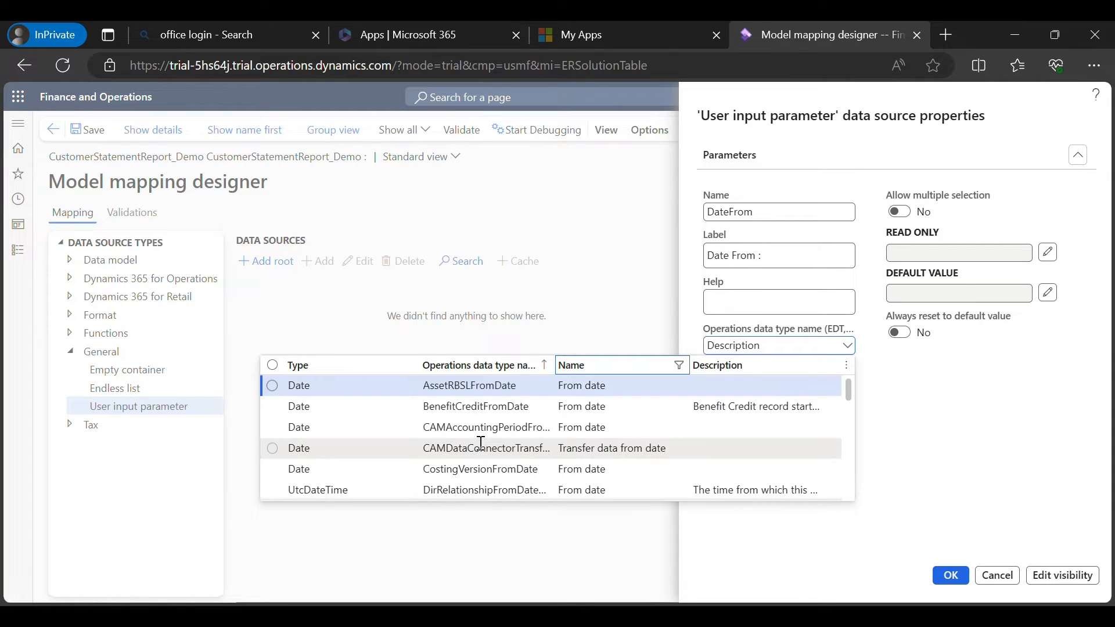
{"action": "scroll", "coordinate": [485, 439], "scroll_direction": "down", "scroll_amount": 2}
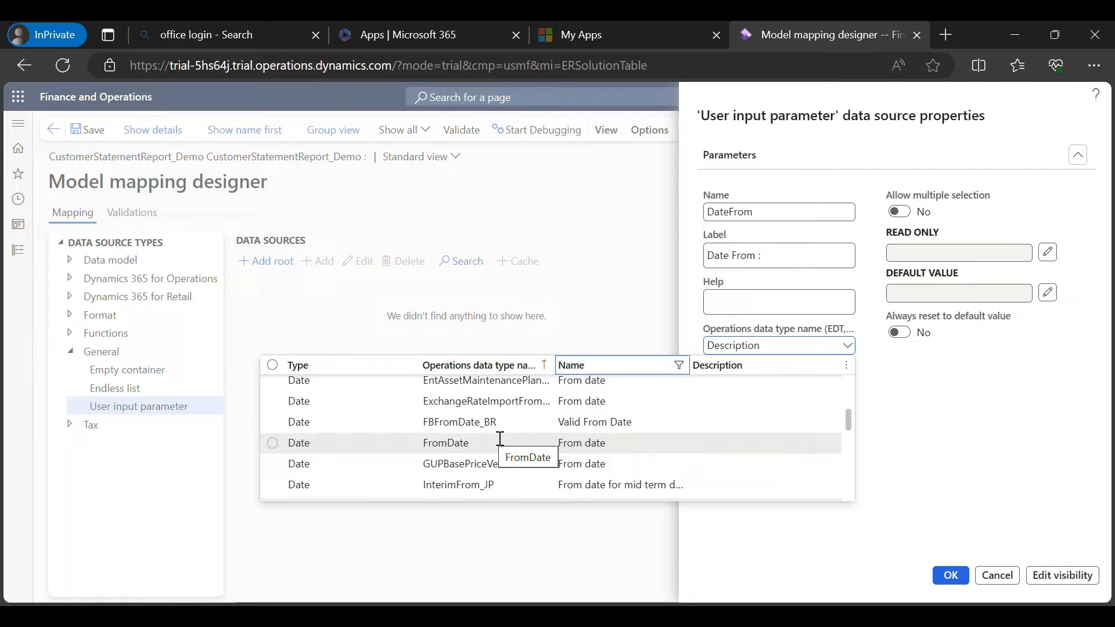
{"action": "scroll", "coordinate": [495, 436], "scroll_direction": "up", "scroll_amount": 3}
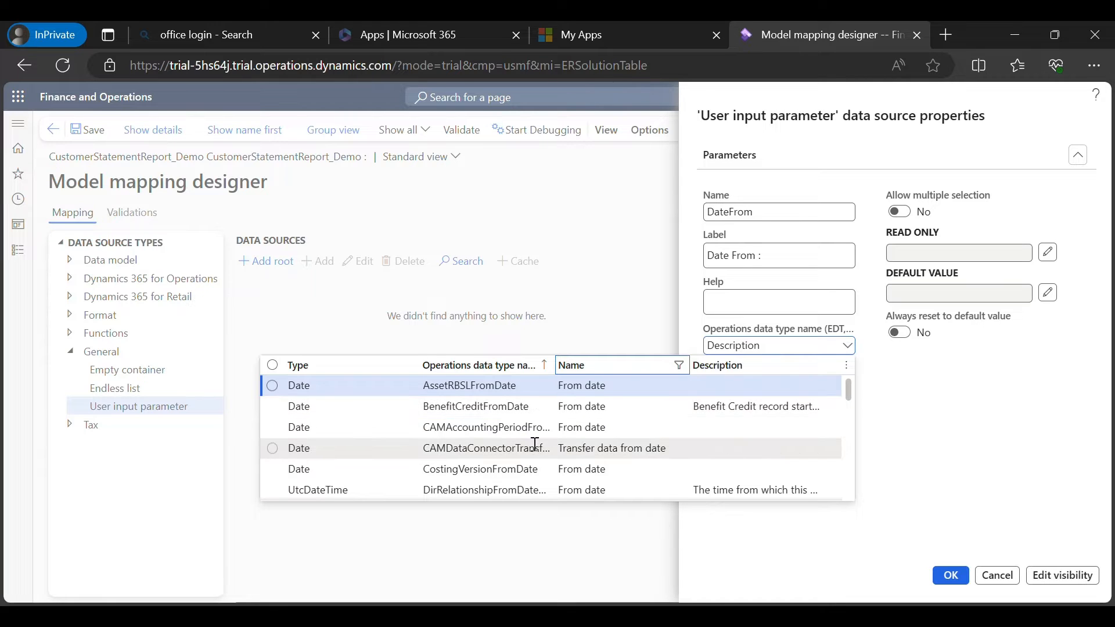
{"action": "scroll", "coordinate": [534, 444], "scroll_direction": "down", "scroll_amount": 3}
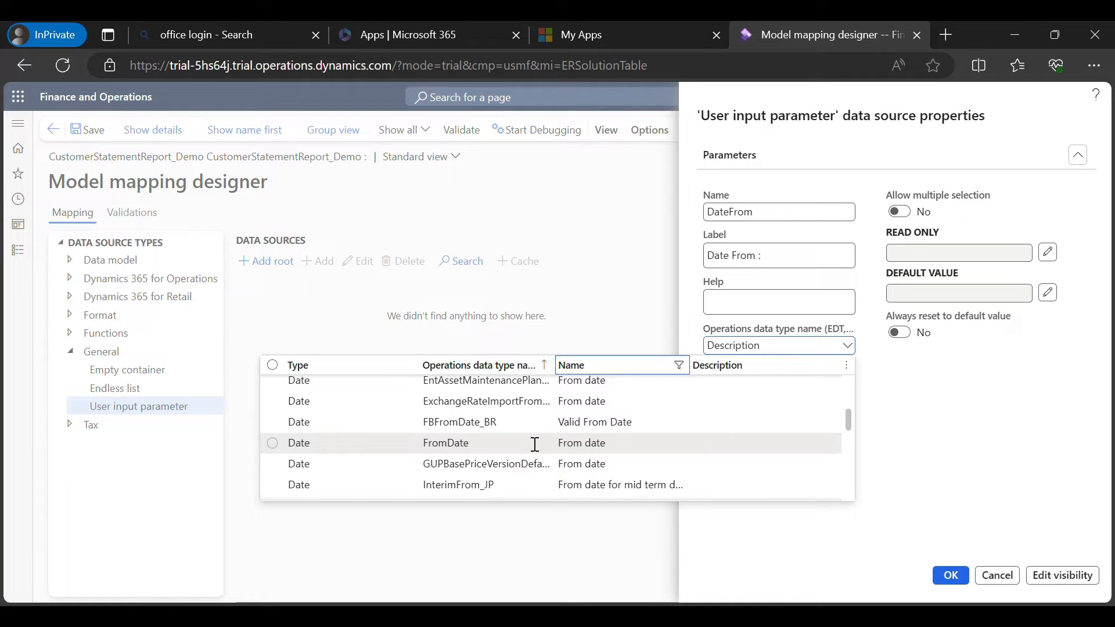
{"action": "scroll", "coordinate": [535, 444], "scroll_direction": "down", "scroll_amount": 2}
{"action": "scroll", "coordinate": [537, 441], "scroll_direction": "up", "scroll_amount": 2}
{"action": "left_click", "coordinate": [360, 442]}
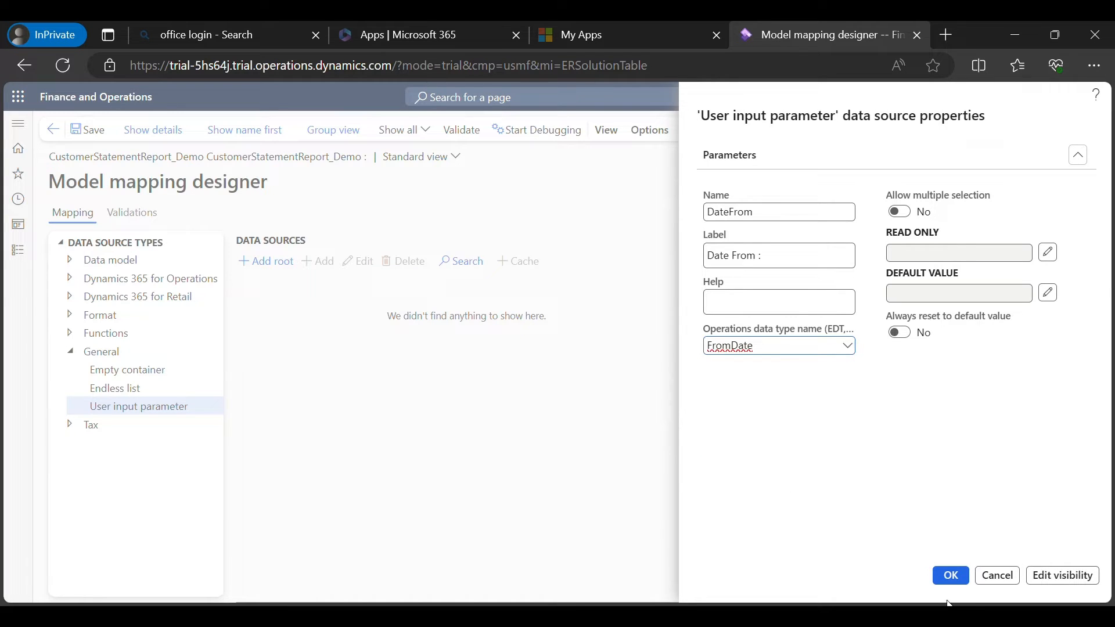
{"action": "left_click", "coordinate": [950, 576]}
Start another root data source of the type User input parameter with the name DateTo and the label "Date To :".
{"action": "left_click", "coordinate": [284, 264]}
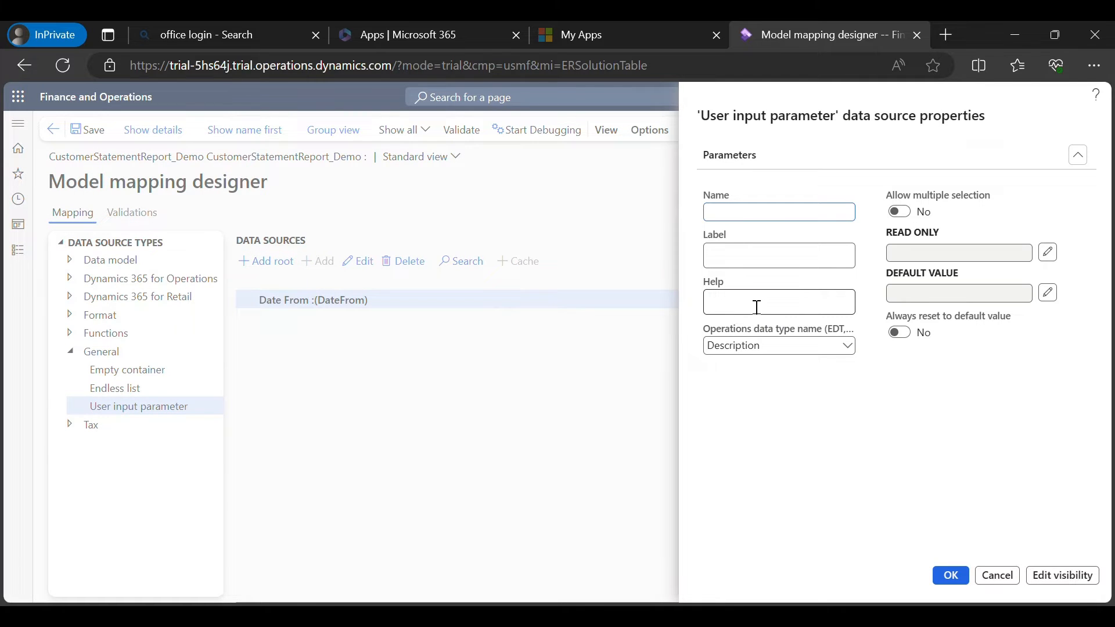
{"action": "type", "text": "DateTo"}
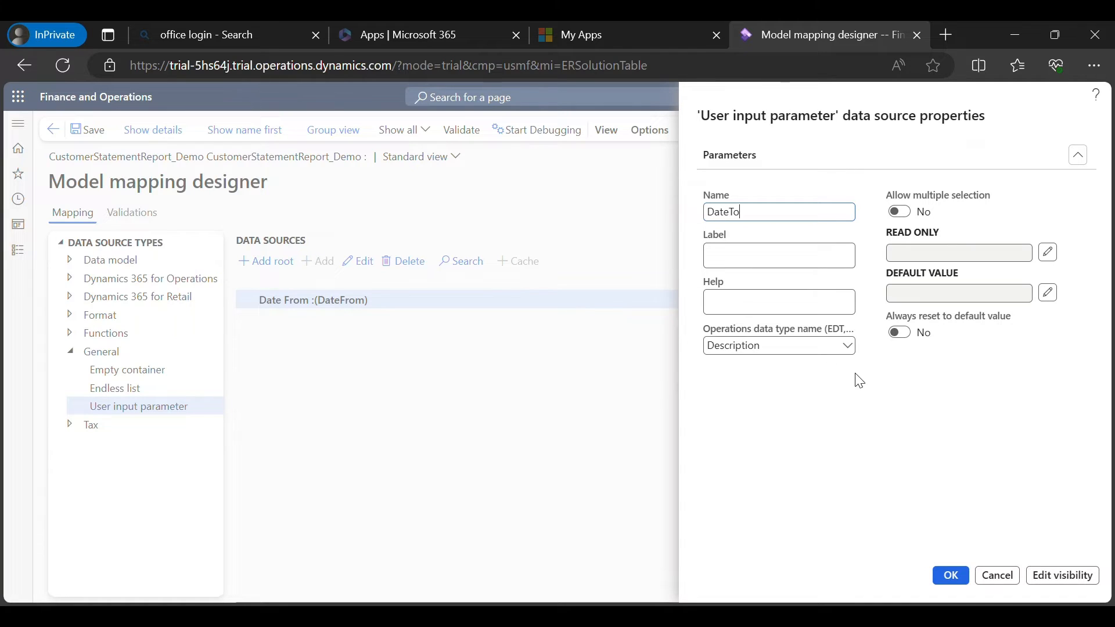
{"action": "double_click", "coordinate": [747, 218]}
{"action": "key", "text": "Tab"}
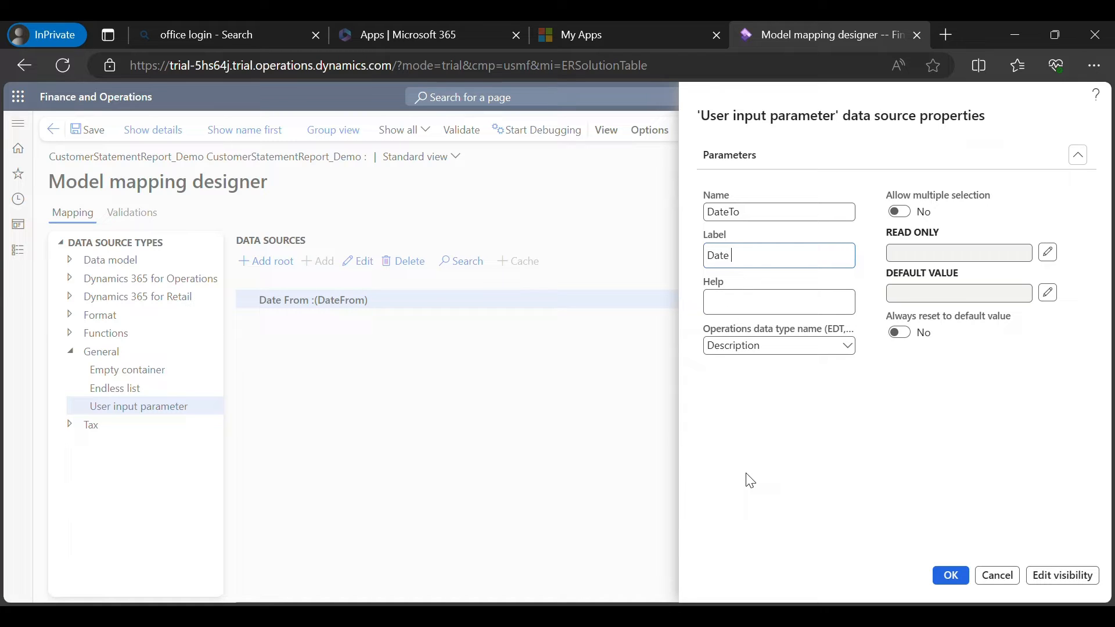
{"action": "type", "text": "Date To :"}
{"action": "left_click", "coordinate": [754, 213]}
{"action": "double_click", "coordinate": [752, 213]}
{"action": "left_click", "coordinate": [729, 214]}
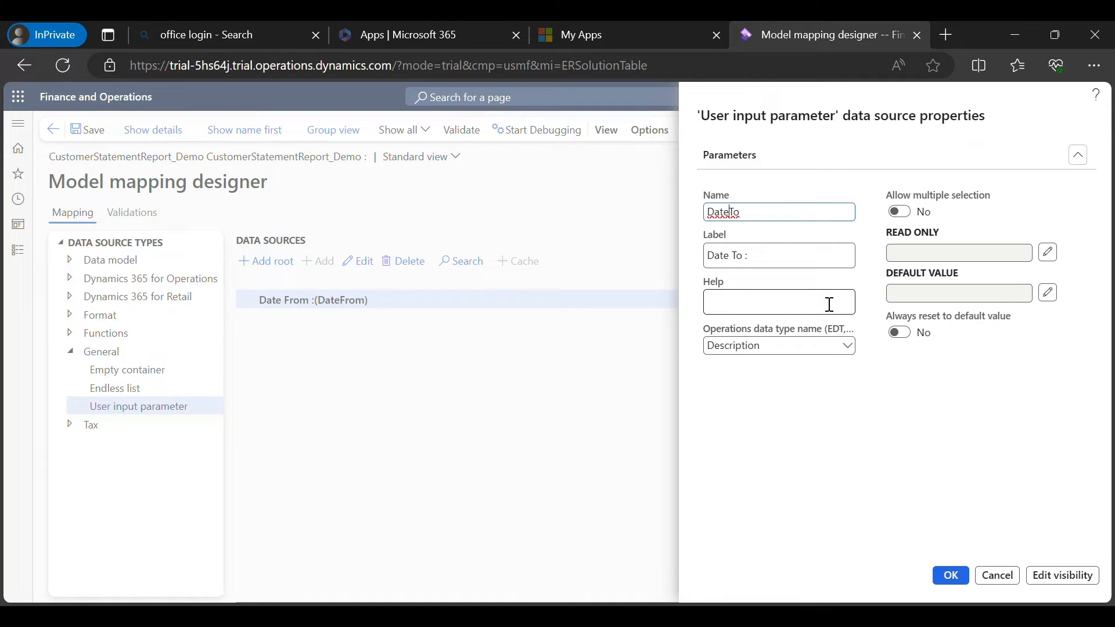
Try to assign DateTo as the operations data type of the DateTo parameter and confirm the data source.
{"action": "left_click", "coordinate": [796, 346]}
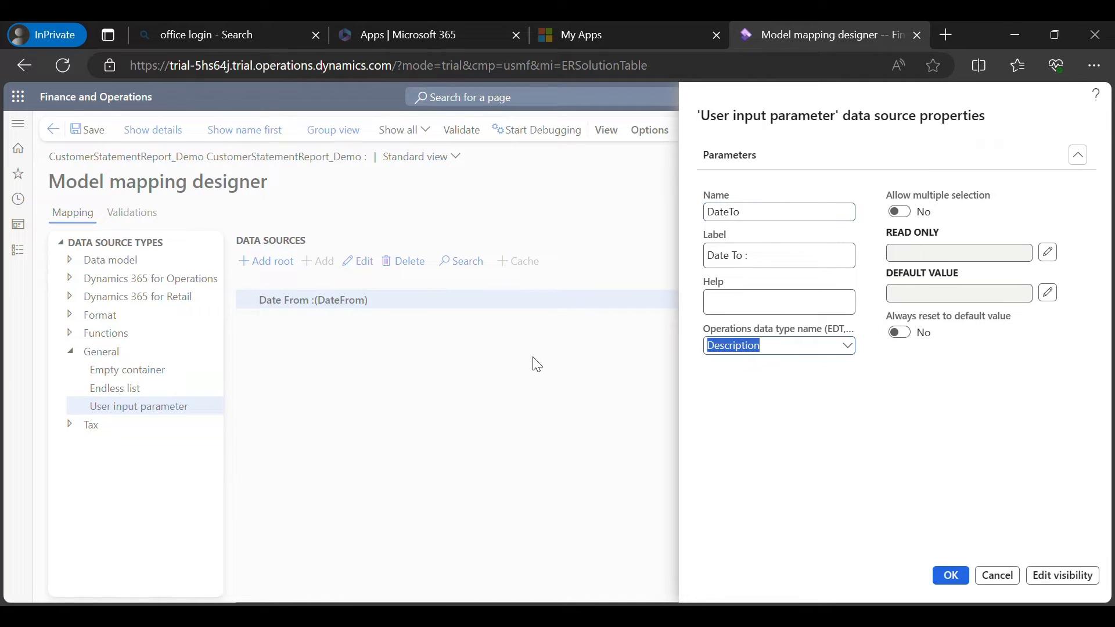
{"action": "type", "text": "DateTo"}
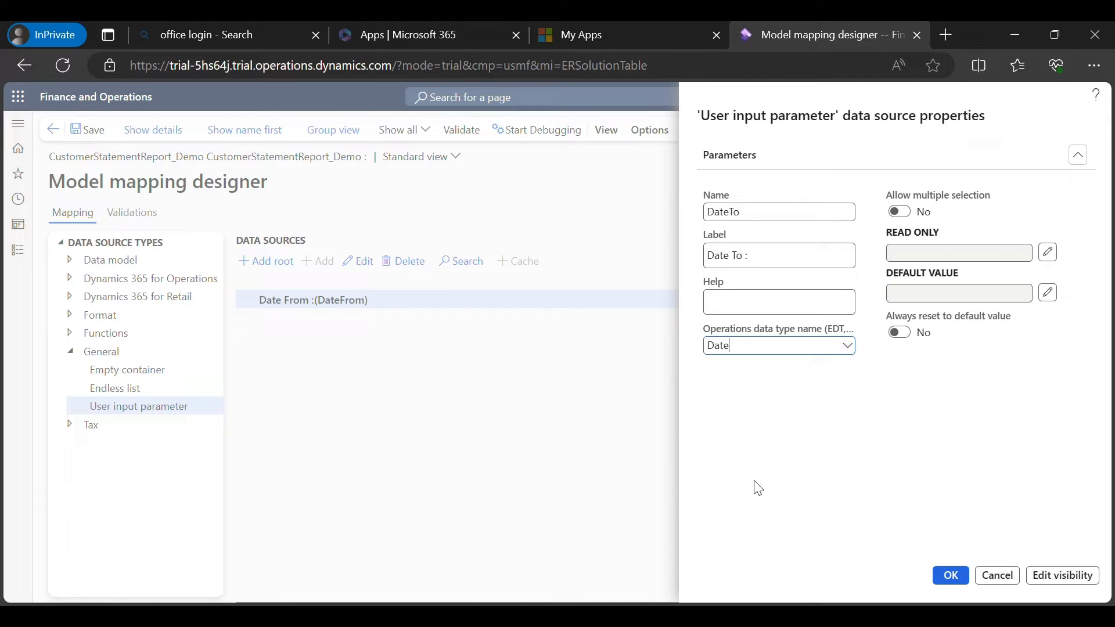
{"action": "left_click", "coordinate": [950, 575]}
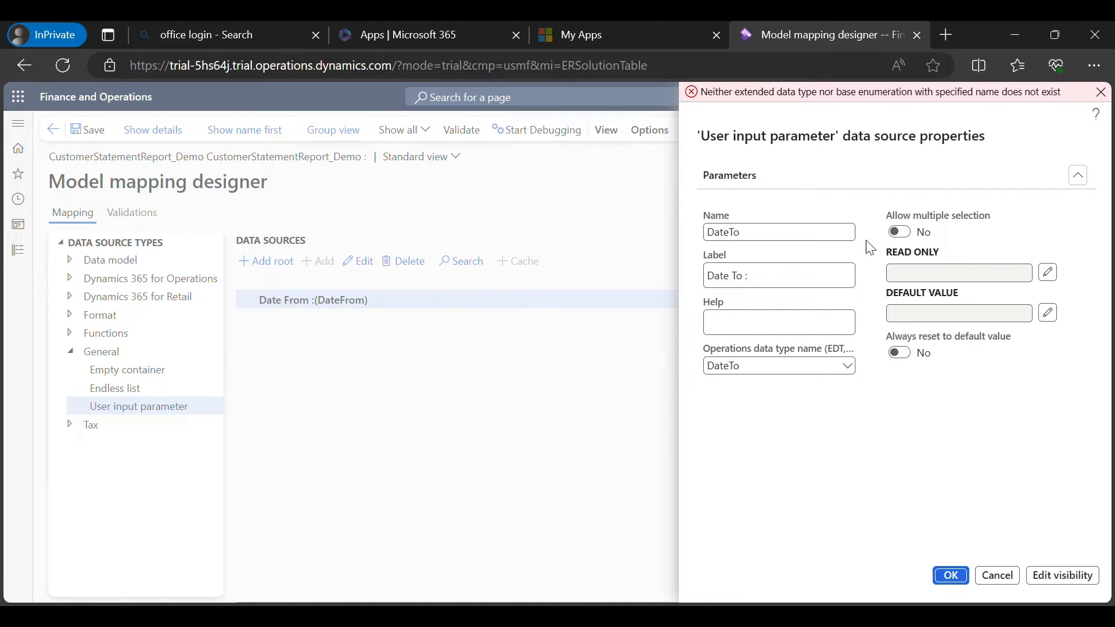
Set the DateTo parameter's operations data type to ToDate and confirm the data source.
{"action": "left_click", "coordinate": [801, 370]}
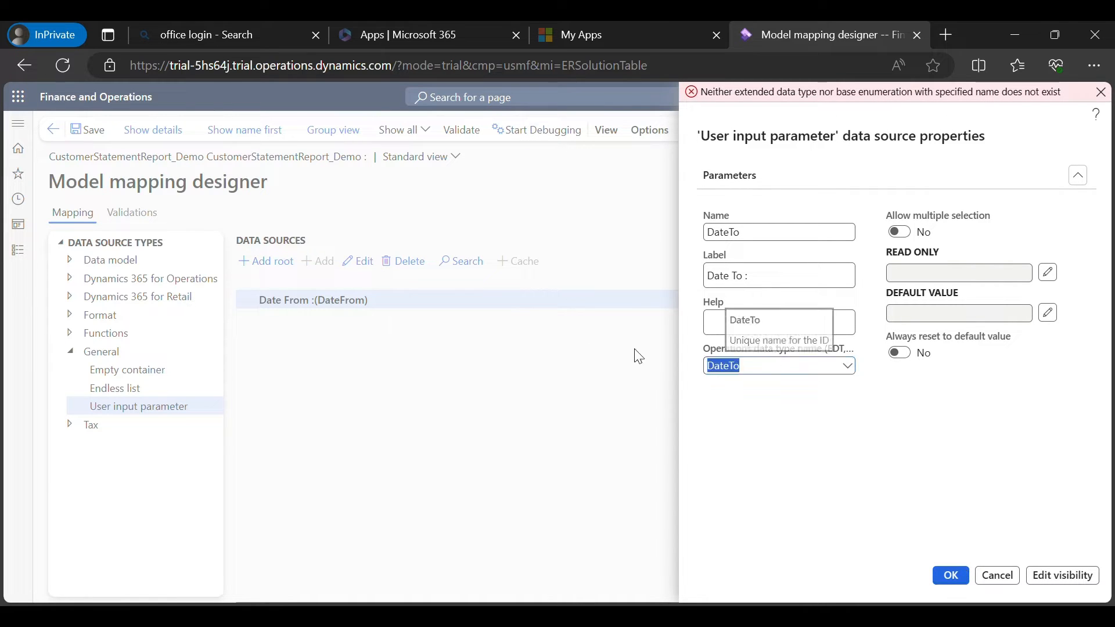
{"action": "type", "text": "ToDa"}
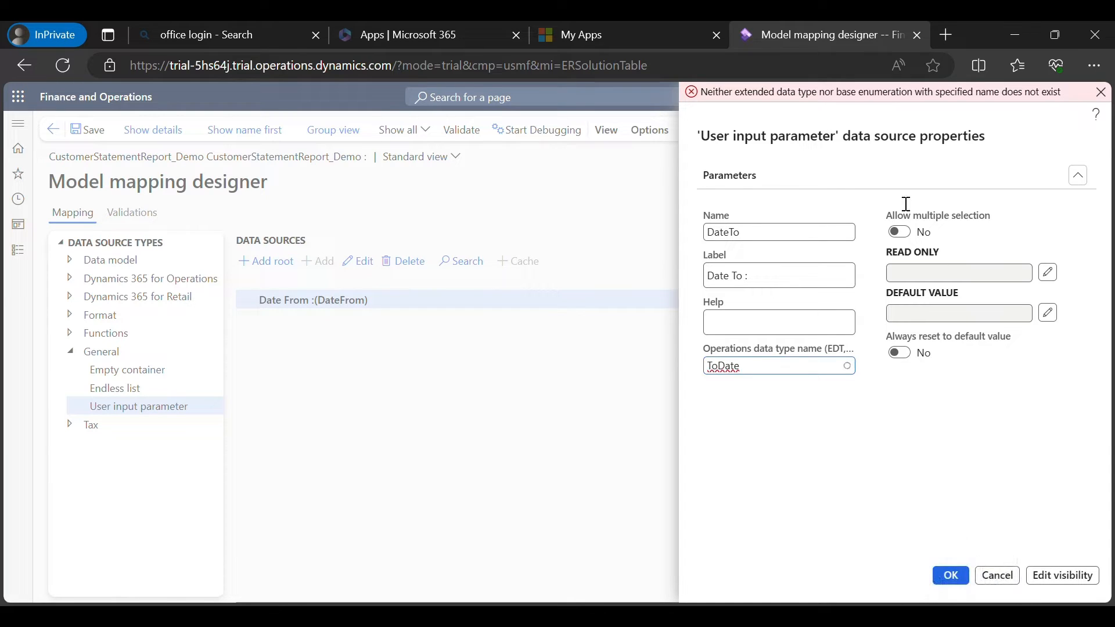
{"action": "left_click_drag", "start_coordinate": [713, 92], "coordinate": [1050, 95]}
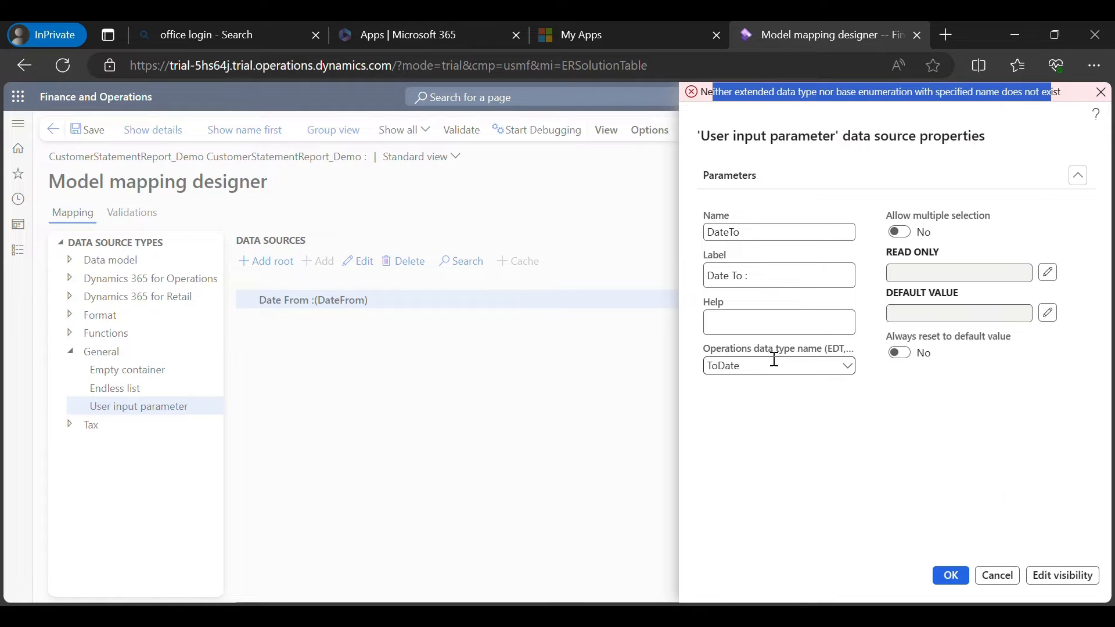
{"action": "left_click", "coordinate": [955, 584]}
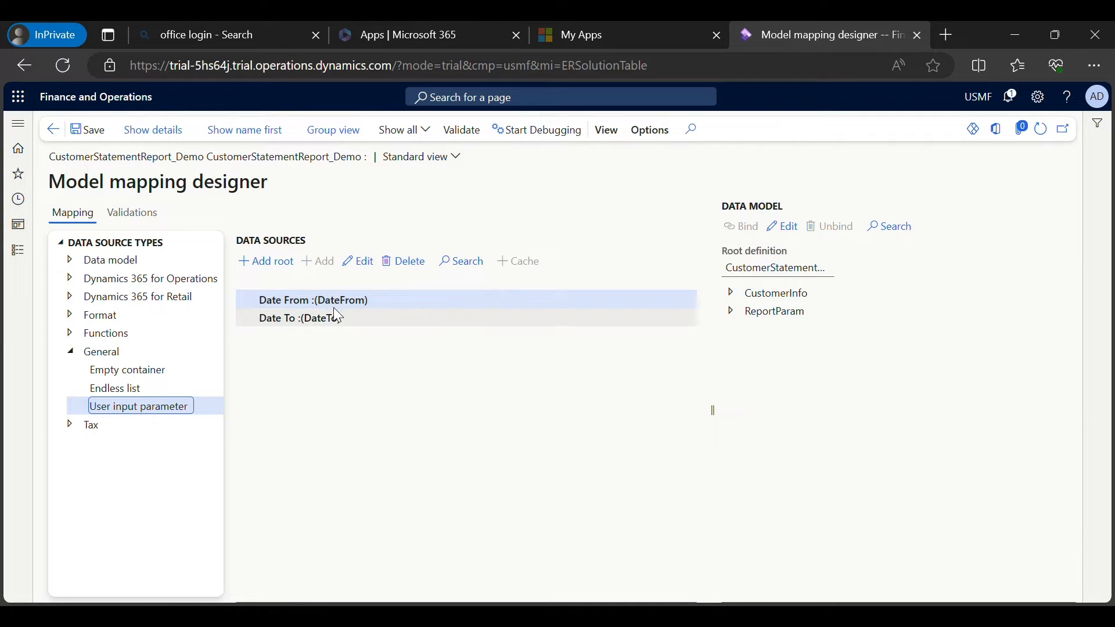
Save the model mapping with the new date parameters and return to the list of mappings.
{"action": "left_click", "coordinate": [306, 317]}
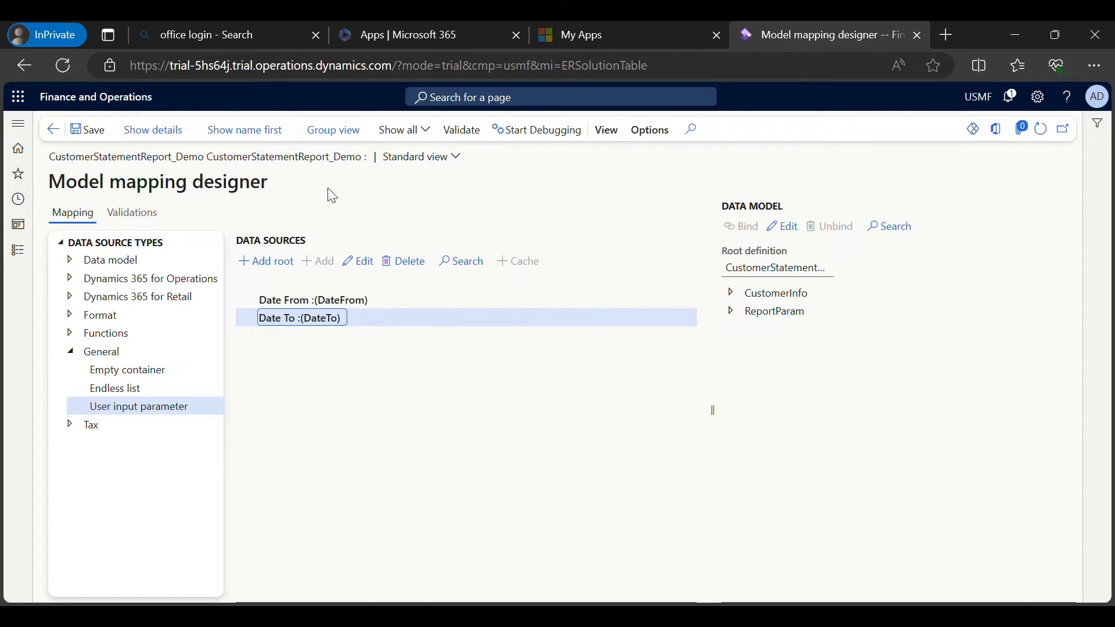
{"action": "left_click", "coordinate": [90, 130]}
{"action": "left_click", "coordinate": [59, 134]}
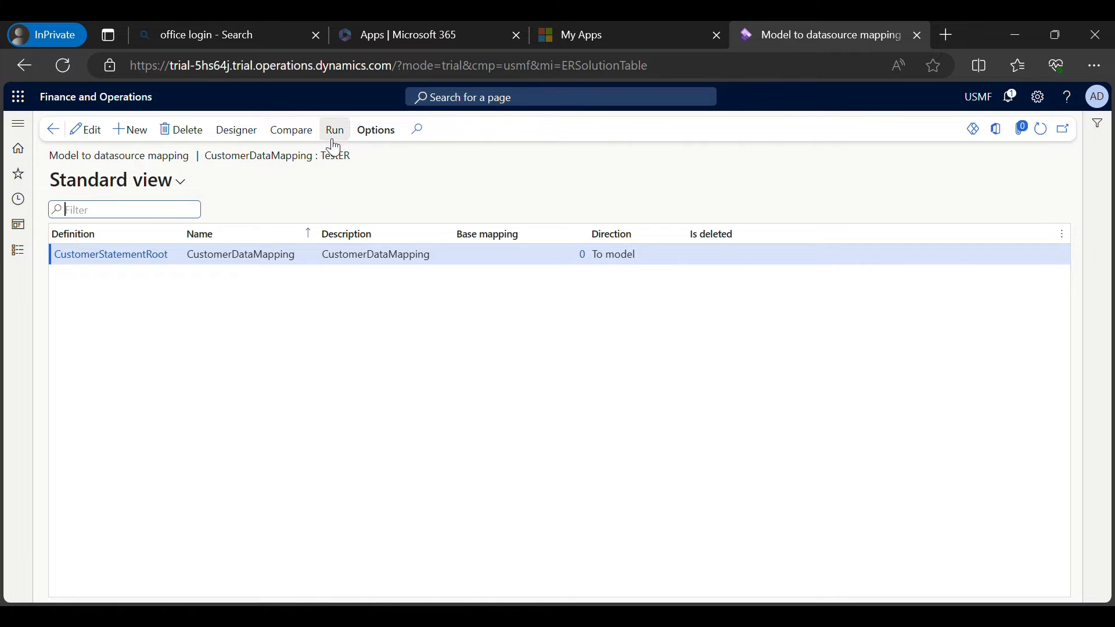
Run CustomerDataMapping to view its report parameters, cancel the run, and reopen the mapping in the designer.
{"action": "left_click", "coordinate": [328, 143]}
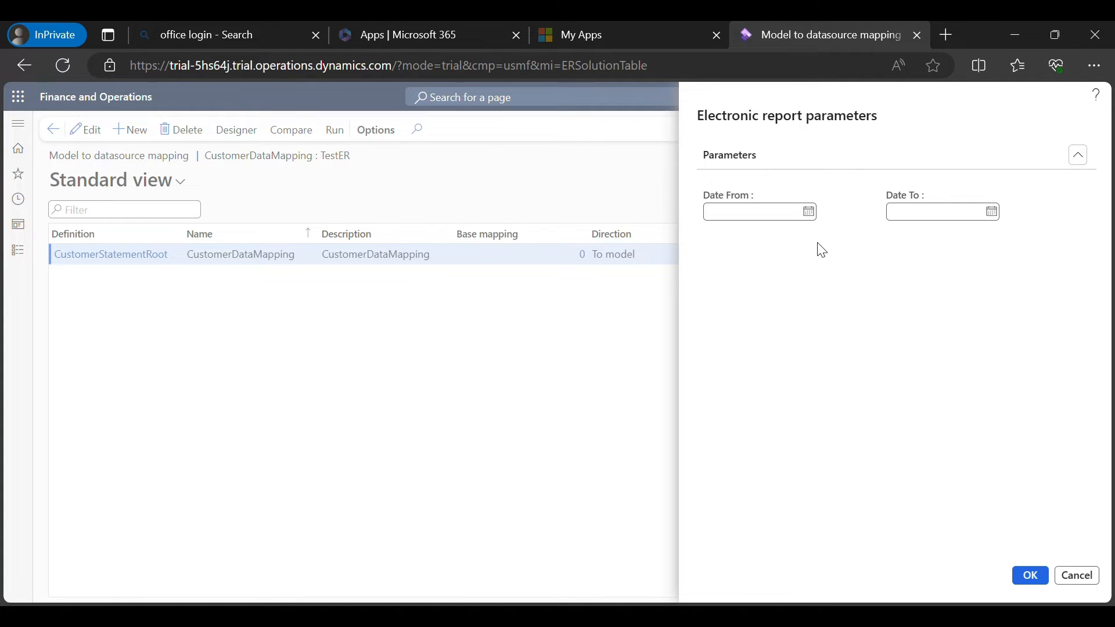
{"action": "left_click", "coordinate": [1077, 575]}
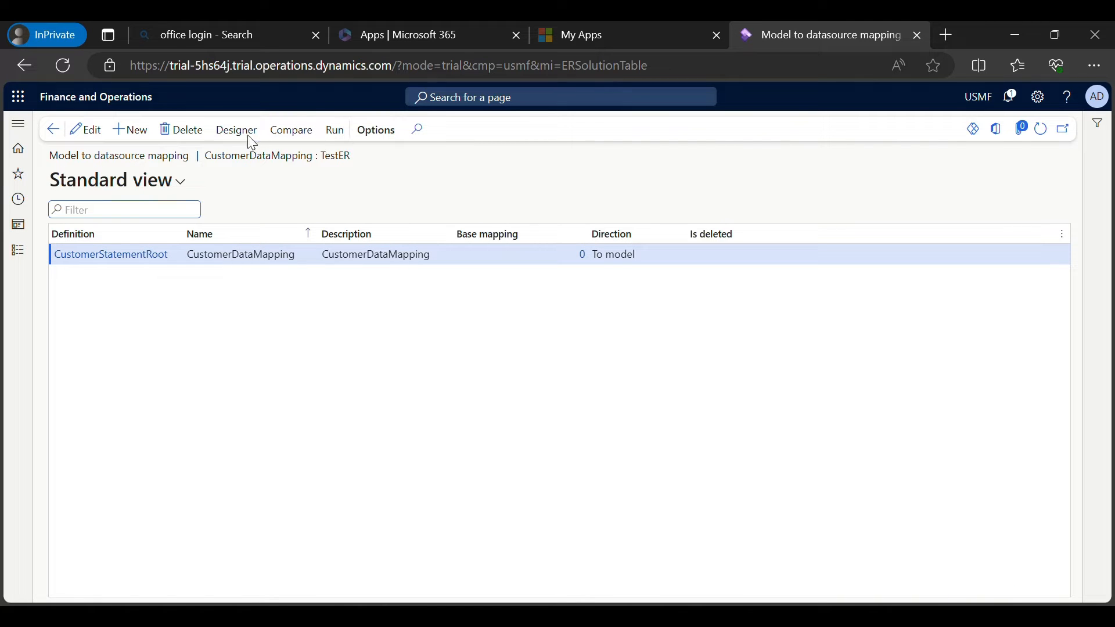
{"action": "double_click", "coordinate": [328, 254]}
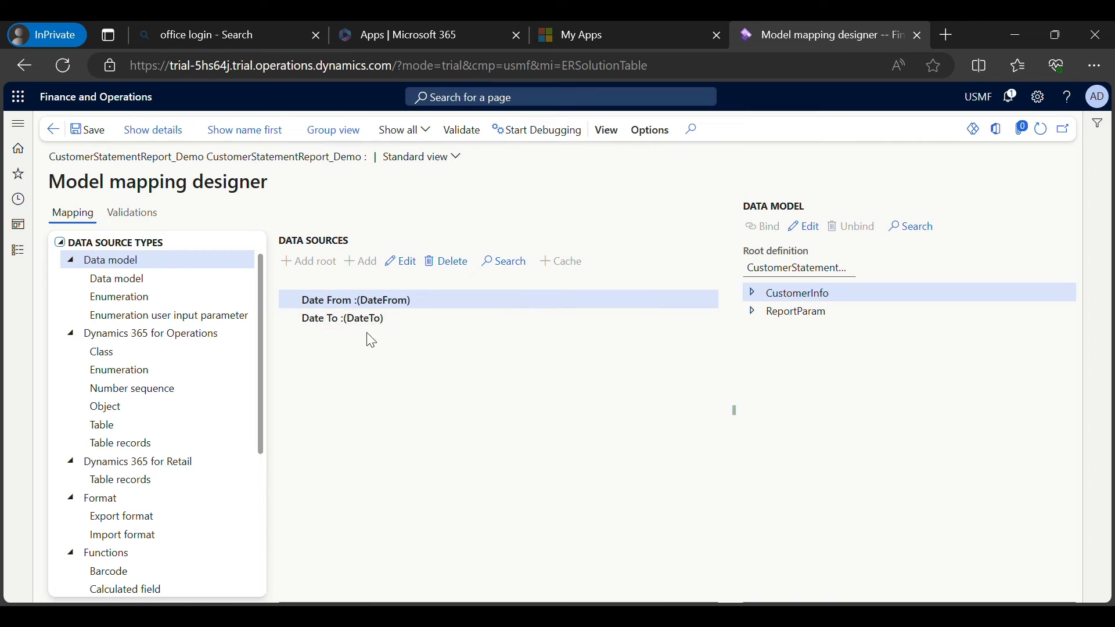
{"action": "left_click", "coordinate": [359, 318]}
{"action": "left_click", "coordinate": [356, 301]}
{"action": "left_click", "coordinate": [356, 318]}
{"action": "left_click", "coordinate": [356, 301]}
{"action": "left_click", "coordinate": [356, 317]}
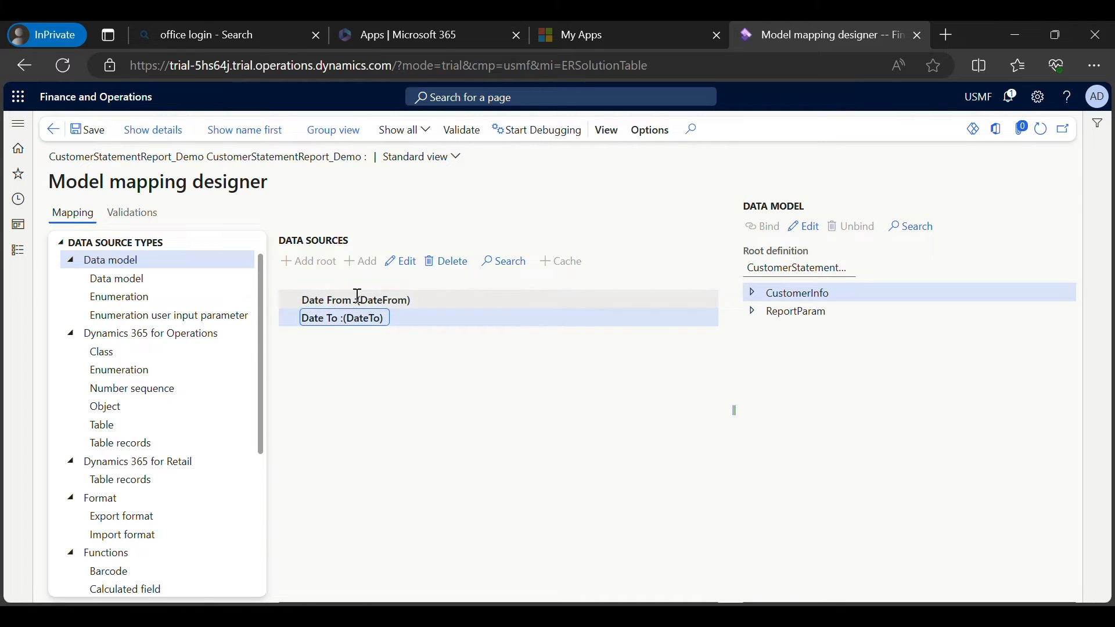
{"action": "left_click", "coordinate": [356, 299]}
{"action": "left_click", "coordinate": [356, 318]}
{"action": "left_click", "coordinate": [355, 301]}
{"action": "left_click", "coordinate": [354, 317]}
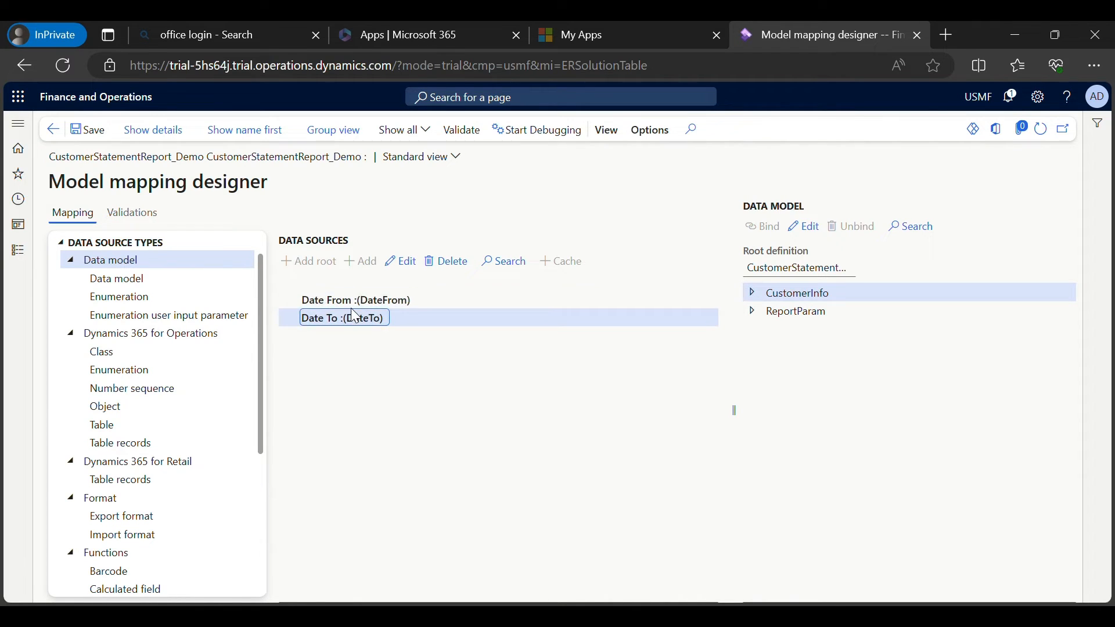
{"action": "left_click", "coordinate": [353, 301]}
{"action": "left_click", "coordinate": [351, 321]}
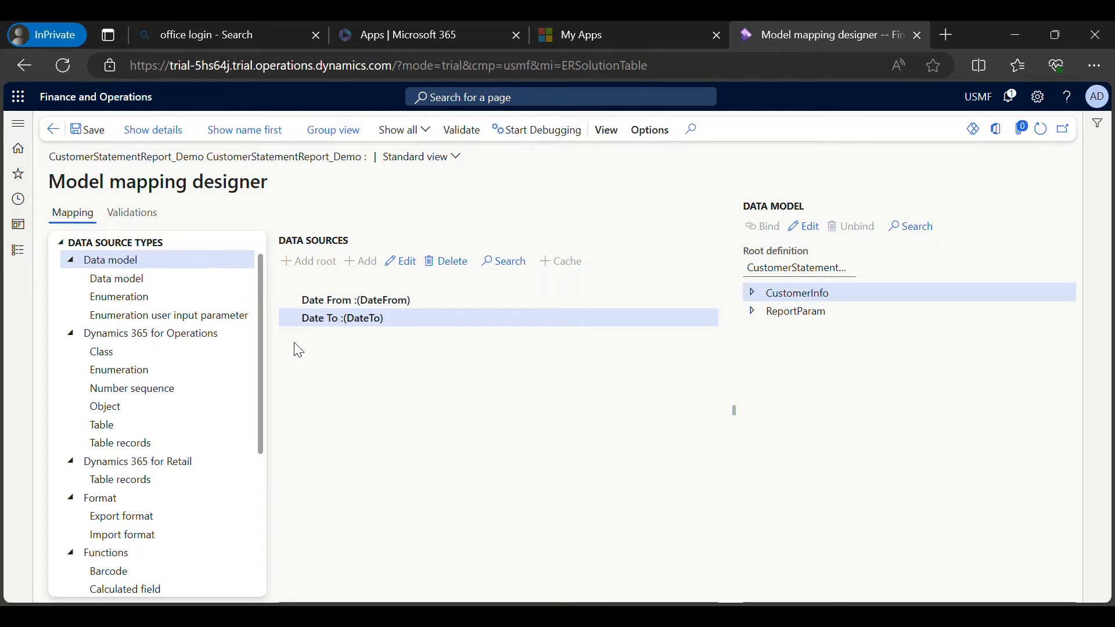
Start a root data source of the type Dynamics 365 for Operations Table records with the name CustomerTable.
{"action": "left_click", "coordinate": [67, 260]}
{"action": "left_click", "coordinate": [746, 295]}
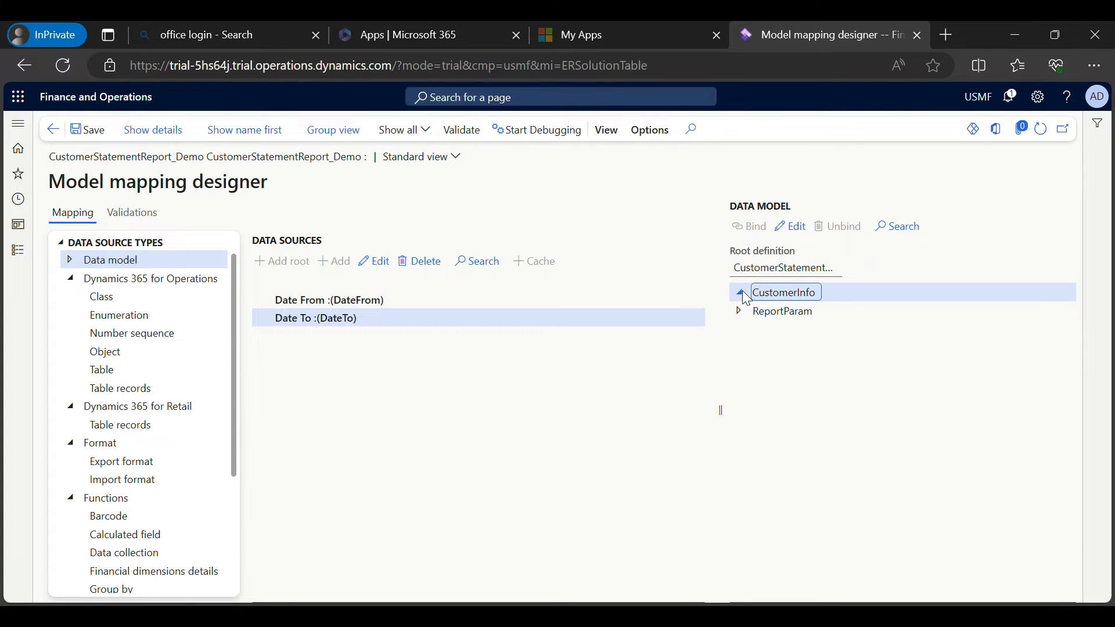
{"action": "left_click", "coordinate": [746, 296]}
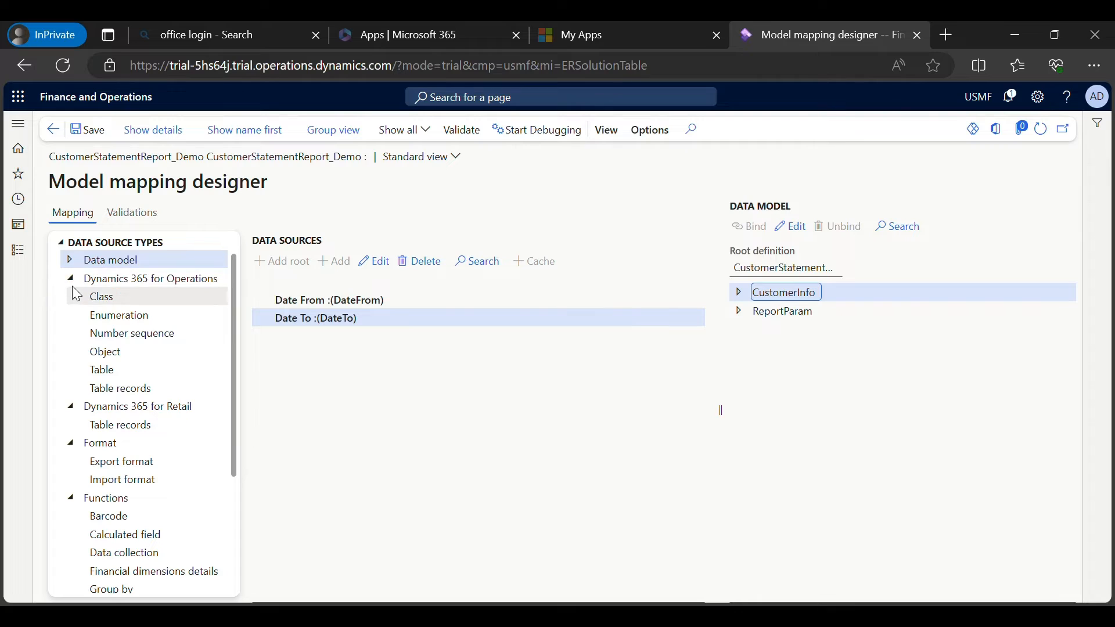
{"action": "left_click", "coordinate": [187, 279]}
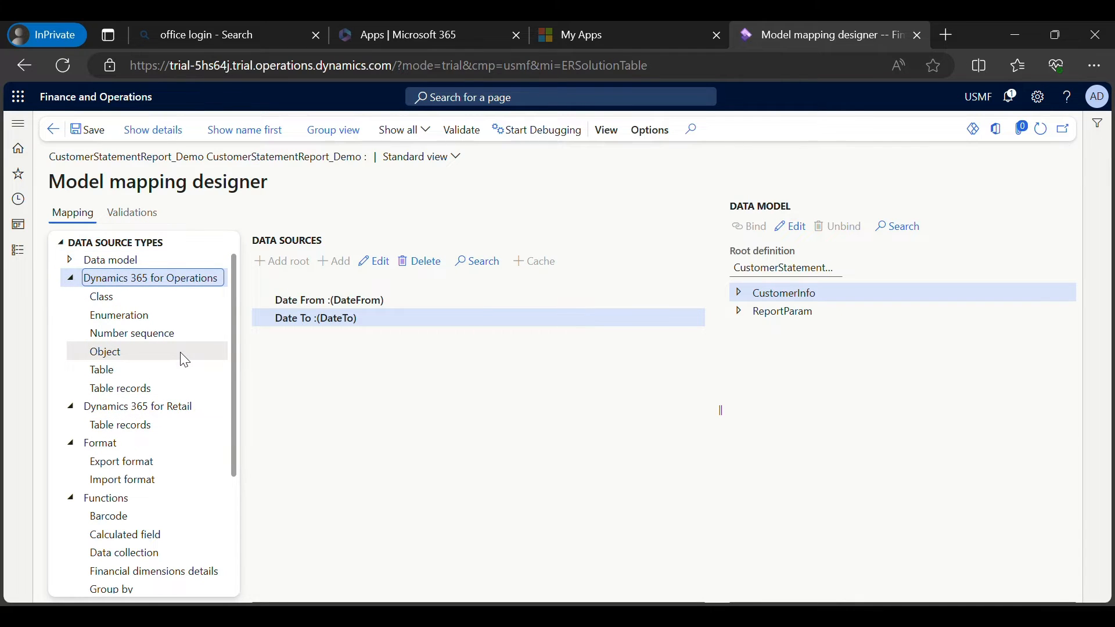
{"action": "left_click", "coordinate": [151, 389]}
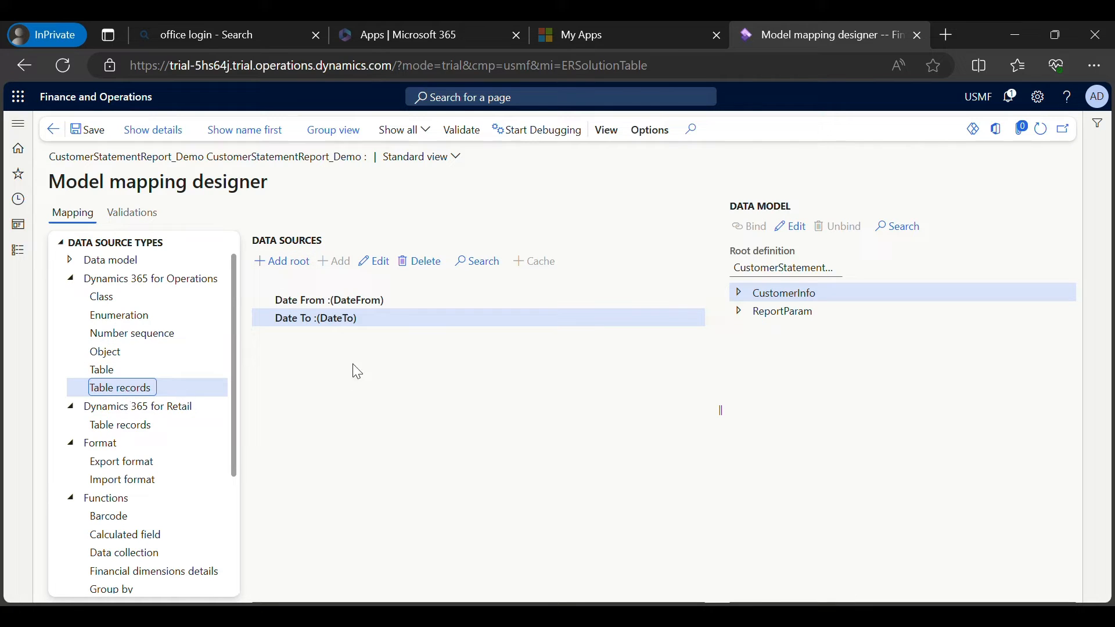
{"action": "left_click", "coordinate": [346, 343]}
{"action": "left_click", "coordinate": [297, 269]}
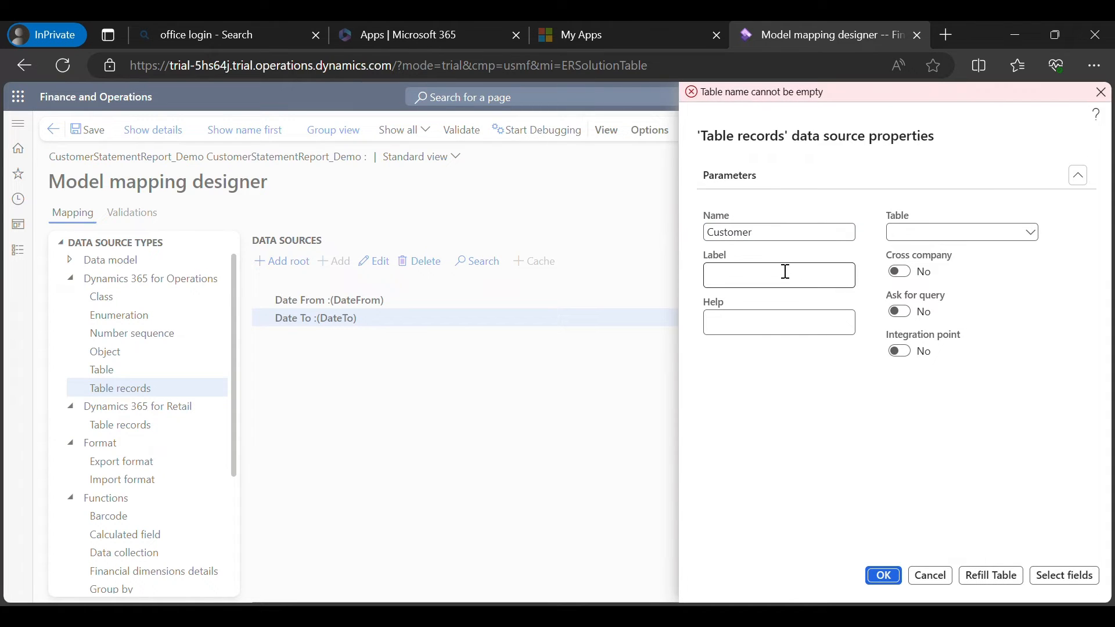
{"action": "left_click", "coordinate": [783, 239]}
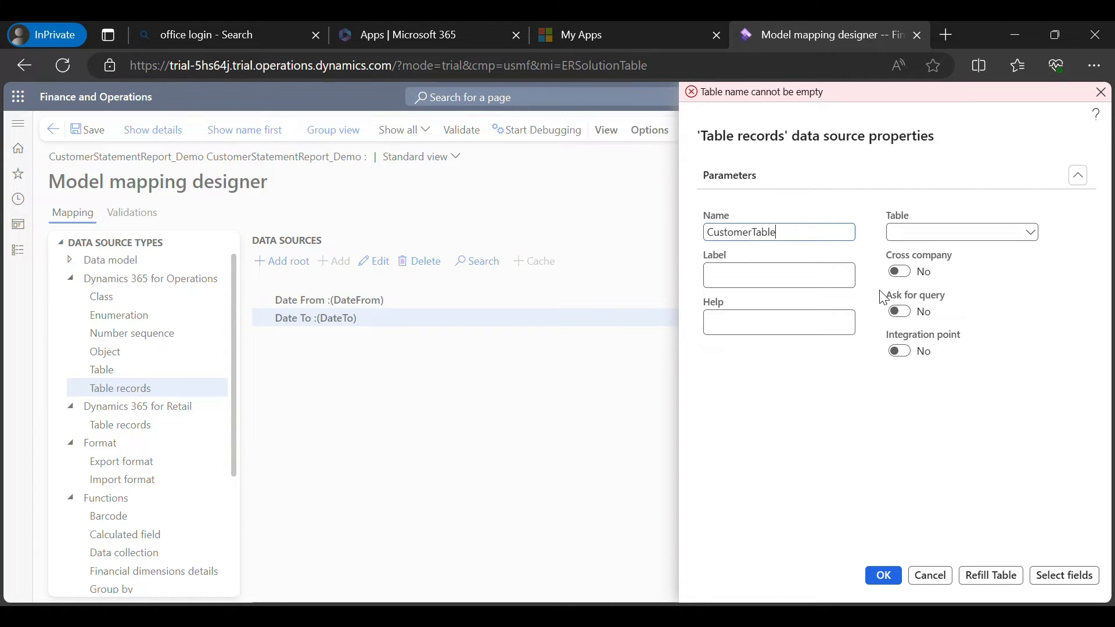
Look through the available tables and assign the CustTable table to the CustomerTable data source.
{"action": "left_click", "coordinate": [973, 236]}
{"action": "left_click", "coordinate": [1031, 235]}
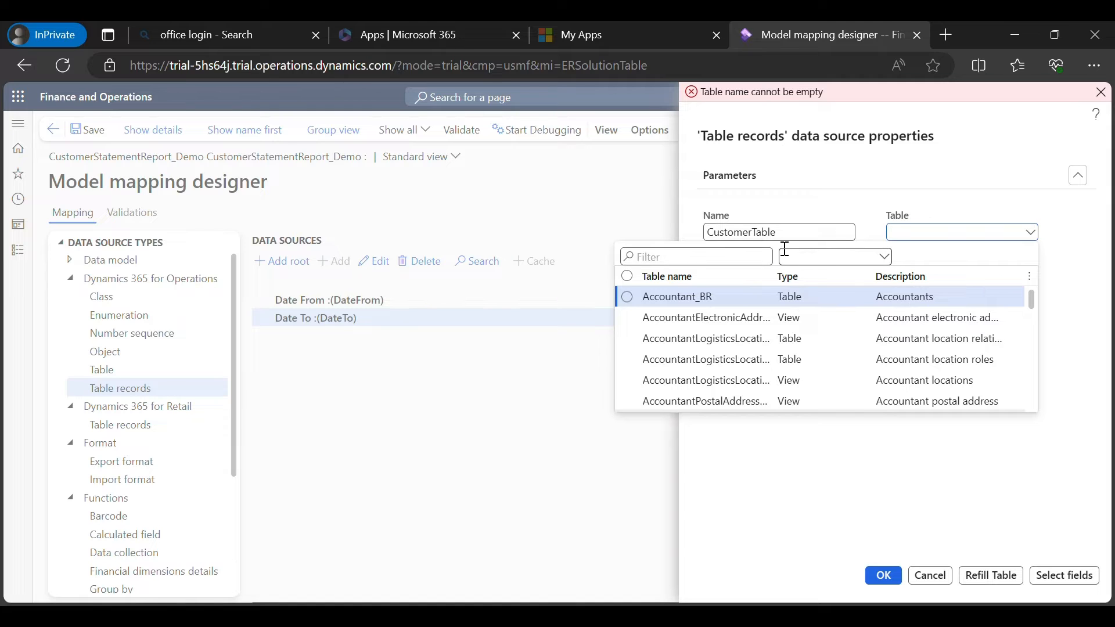
{"action": "scroll", "coordinate": [911, 302], "scroll_direction": "down", "scroll_amount": 10}
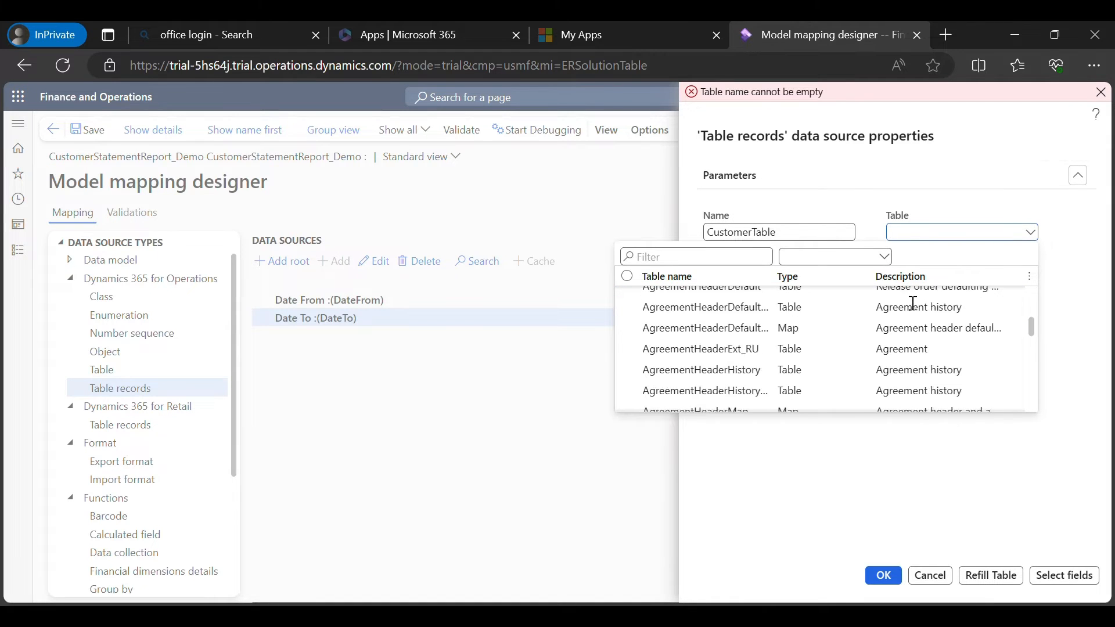
{"action": "scroll", "coordinate": [913, 303], "scroll_direction": "down", "scroll_amount": 10}
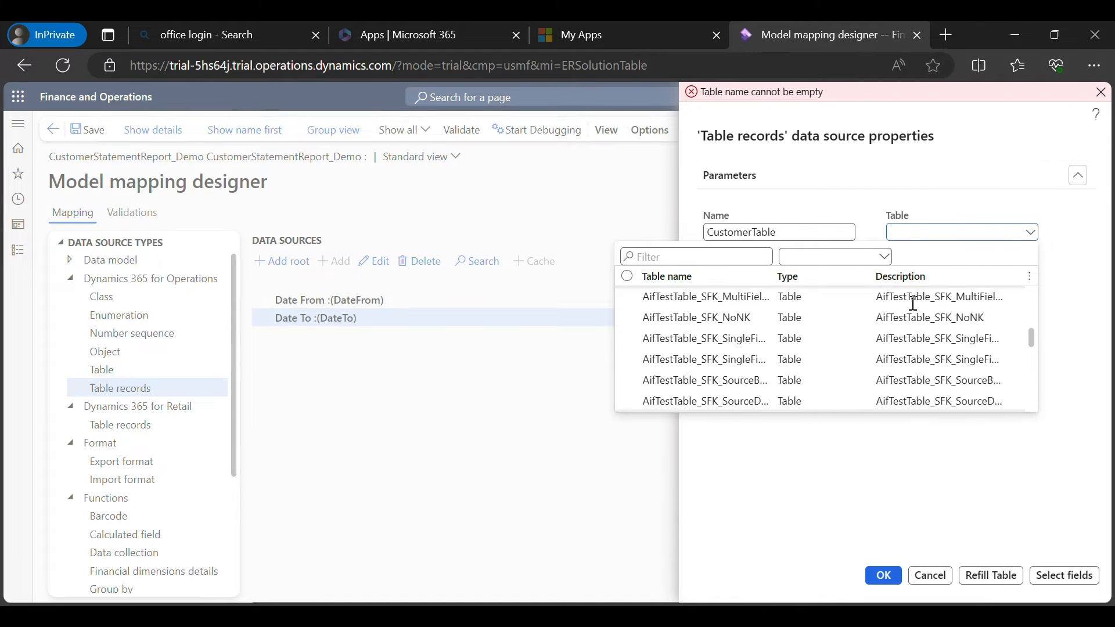
{"action": "scroll", "coordinate": [912, 302], "scroll_direction": "down", "scroll_amount": 10}
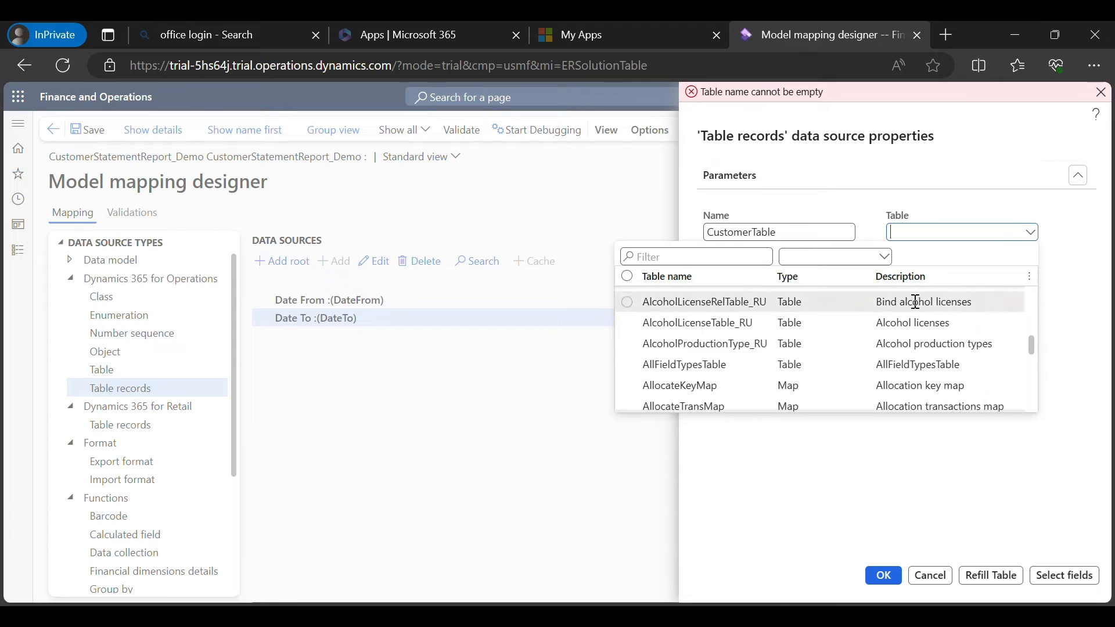
{"action": "left_click", "coordinate": [963, 232]}
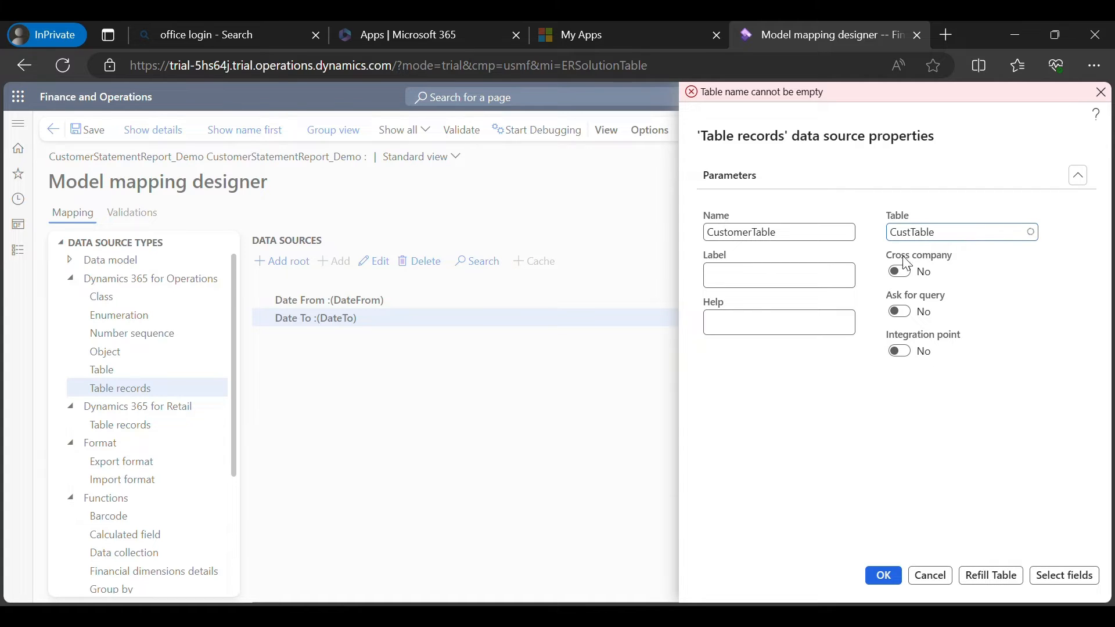
{"action": "left_click", "coordinate": [805, 281]}
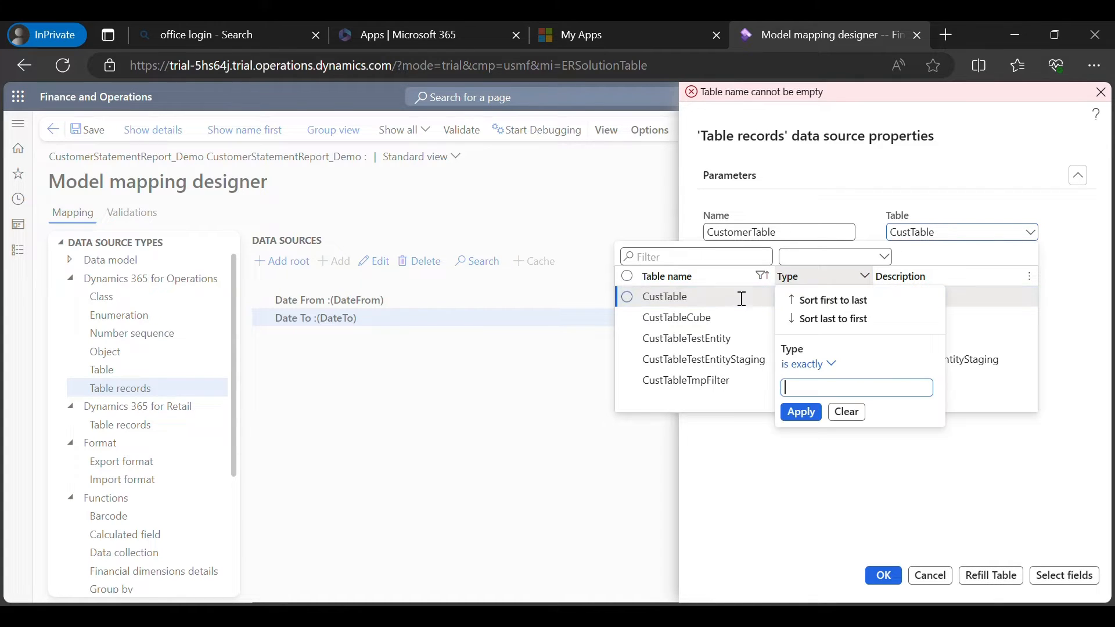
{"action": "key", "text": "Escape"}
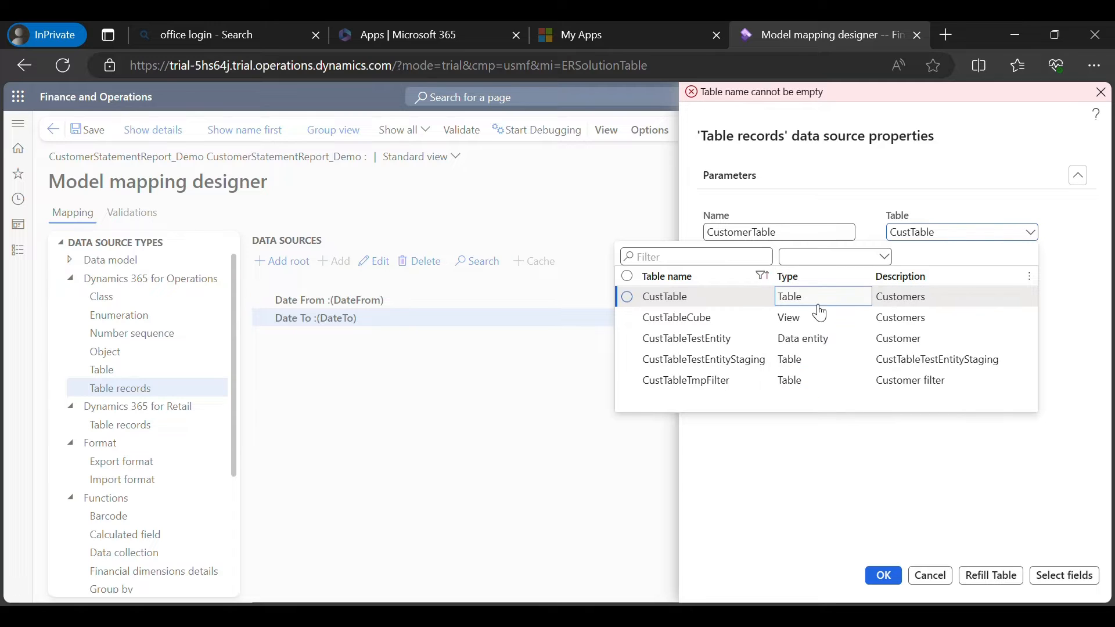
{"action": "left_click", "coordinate": [691, 301]}
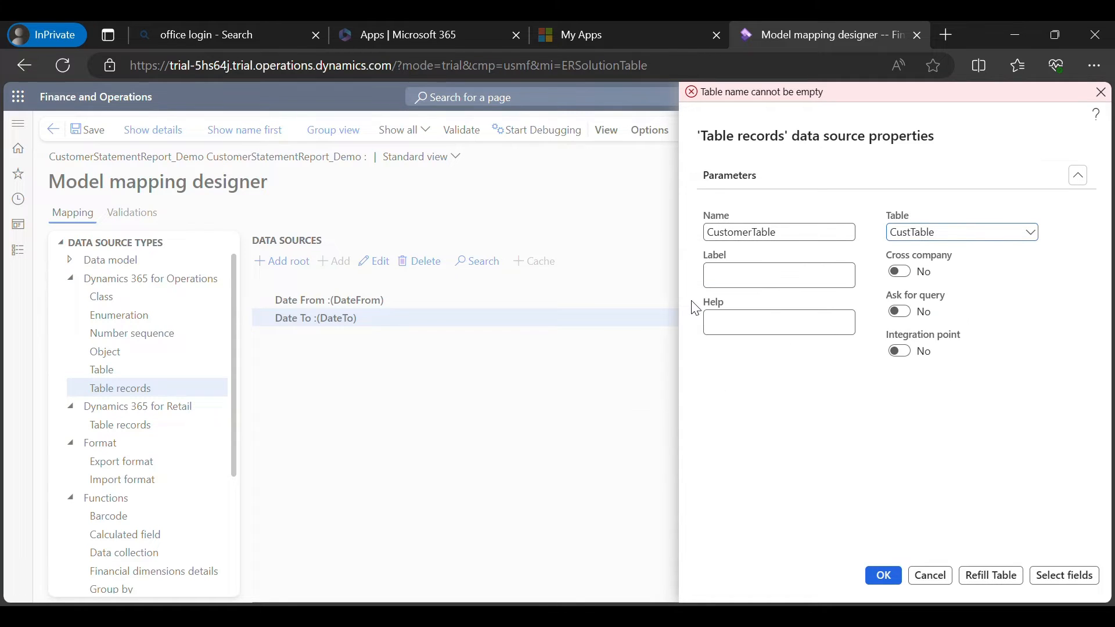
Copy the data source's name CustomerTable into its label and dismiss the error message.
{"action": "left_click", "coordinate": [778, 283]}
{"action": "double_click", "coordinate": [745, 233]}
{"action": "key", "text": "ctrl+c"}
{"action": "left_click", "coordinate": [755, 274]}
{"action": "key", "text": "ctrl+v"}
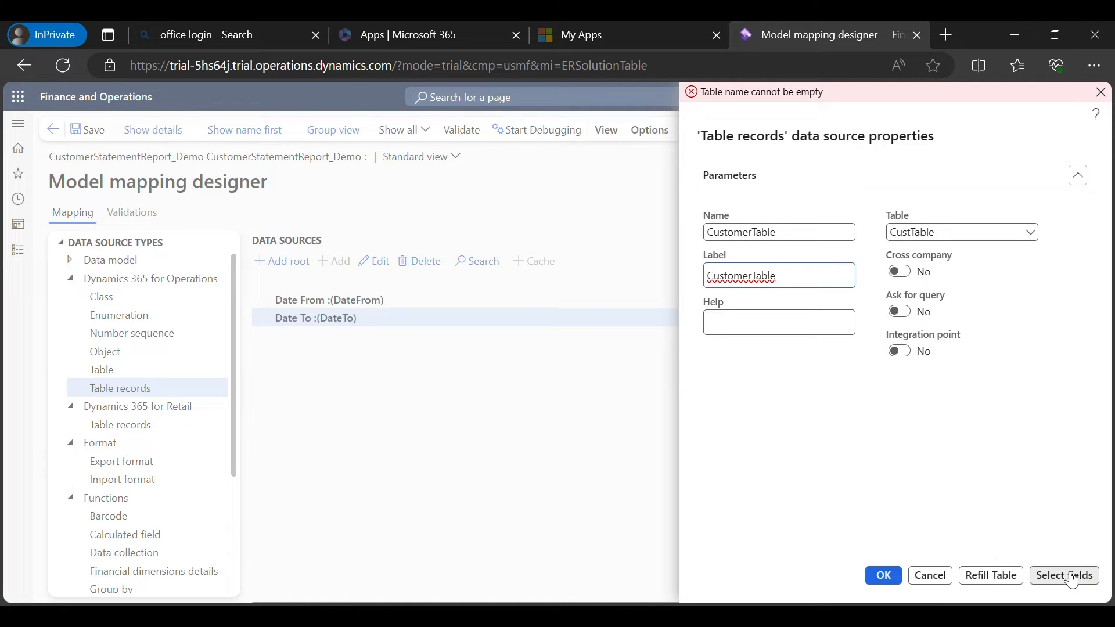
{"action": "left_click", "coordinate": [1101, 92]}
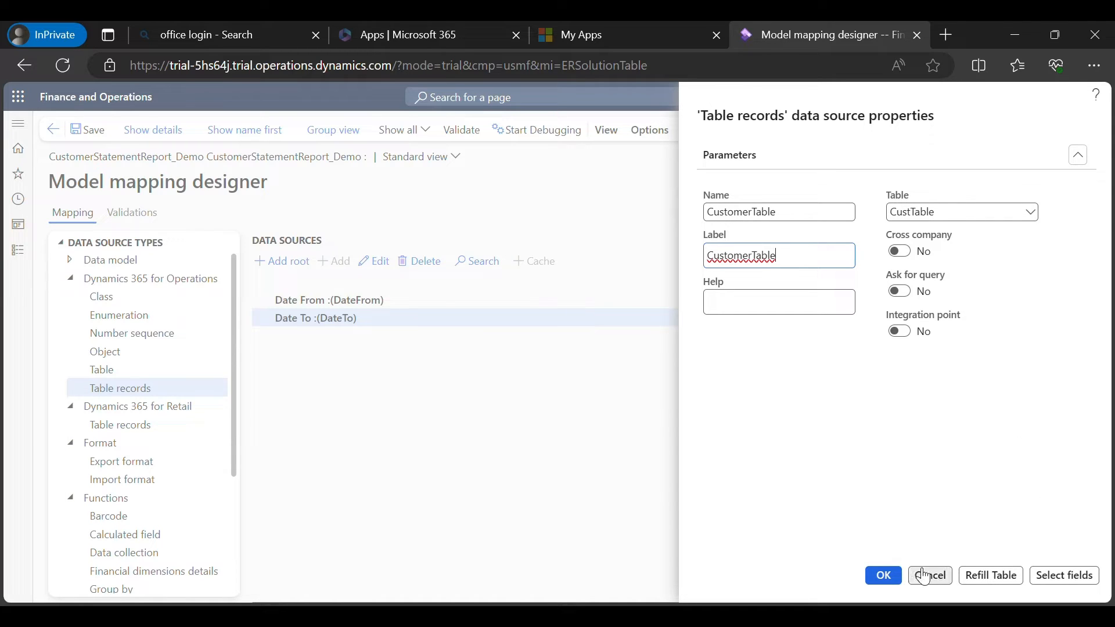
Confirm the new CustomerTable data source and look over the fields it contains.
{"action": "left_click", "coordinate": [881, 575]}
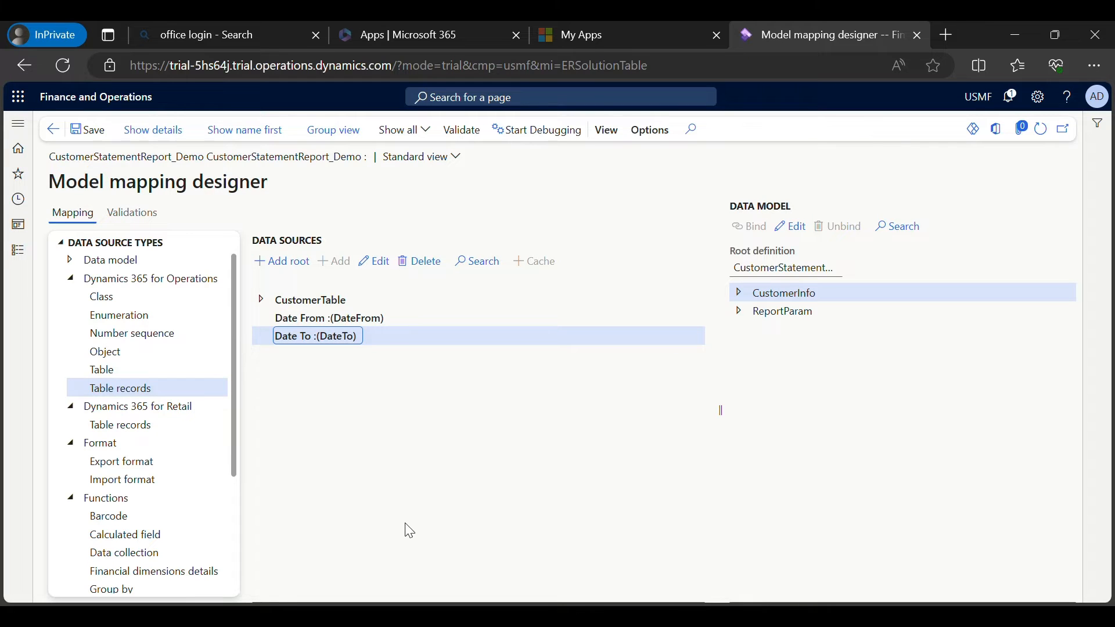
{"action": "left_click", "coordinate": [335, 318]}
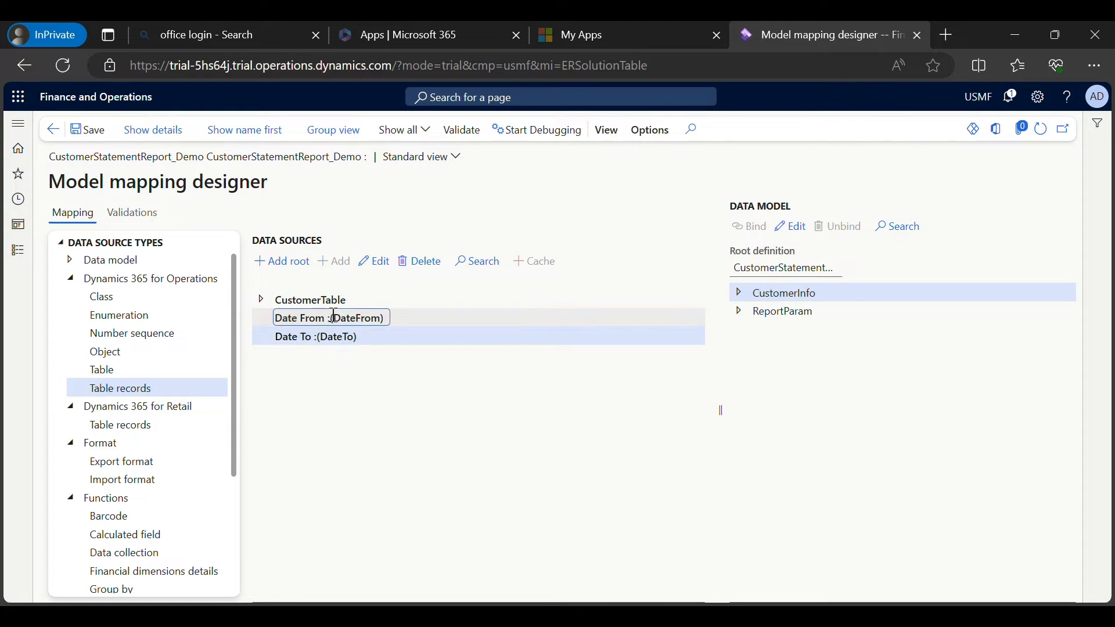
{"action": "left_click", "coordinate": [261, 300]}
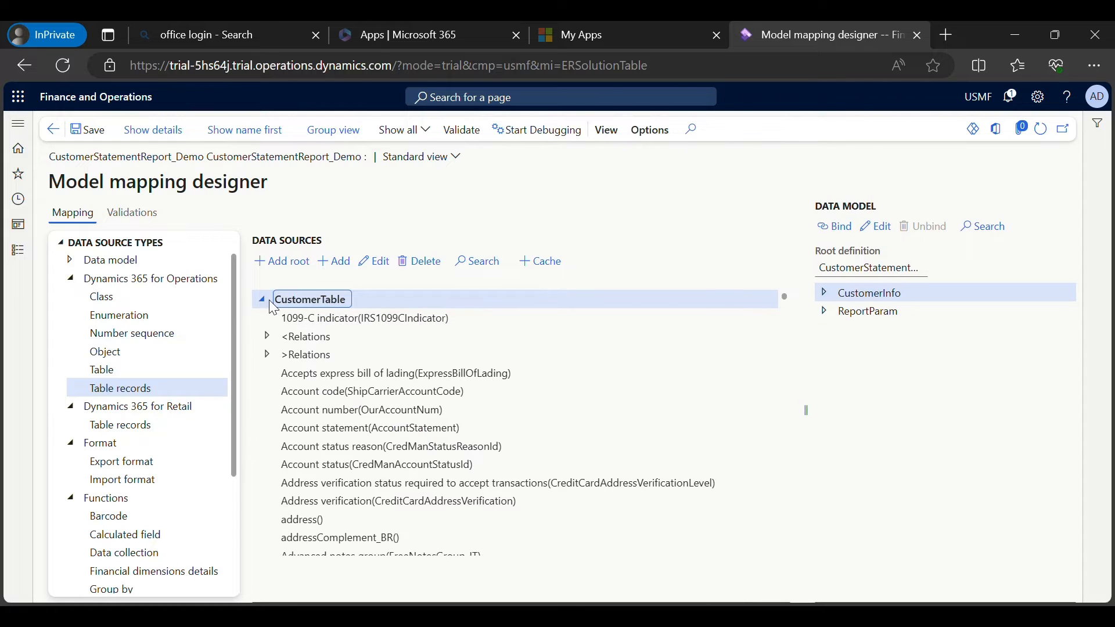
{"action": "left_click", "coordinate": [261, 300]}
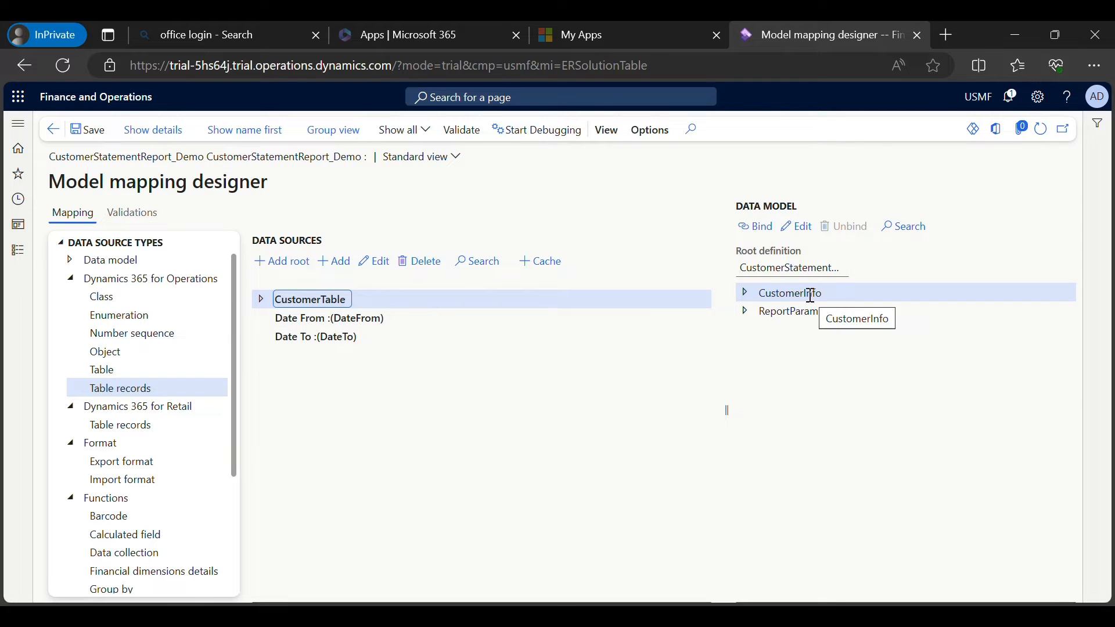
Bind the DateFrom field under ReportParam in the data model to the Date From input parameter.
{"action": "left_click", "coordinate": [746, 312]}
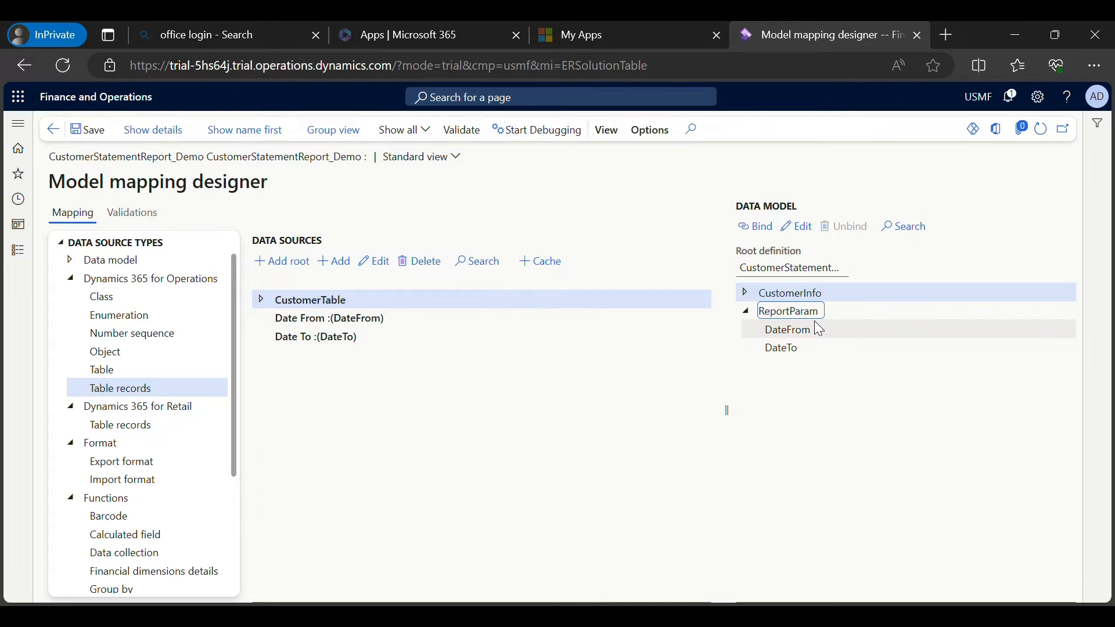
{"action": "left_click", "coordinate": [801, 328]}
{"action": "left_click", "coordinate": [339, 320]}
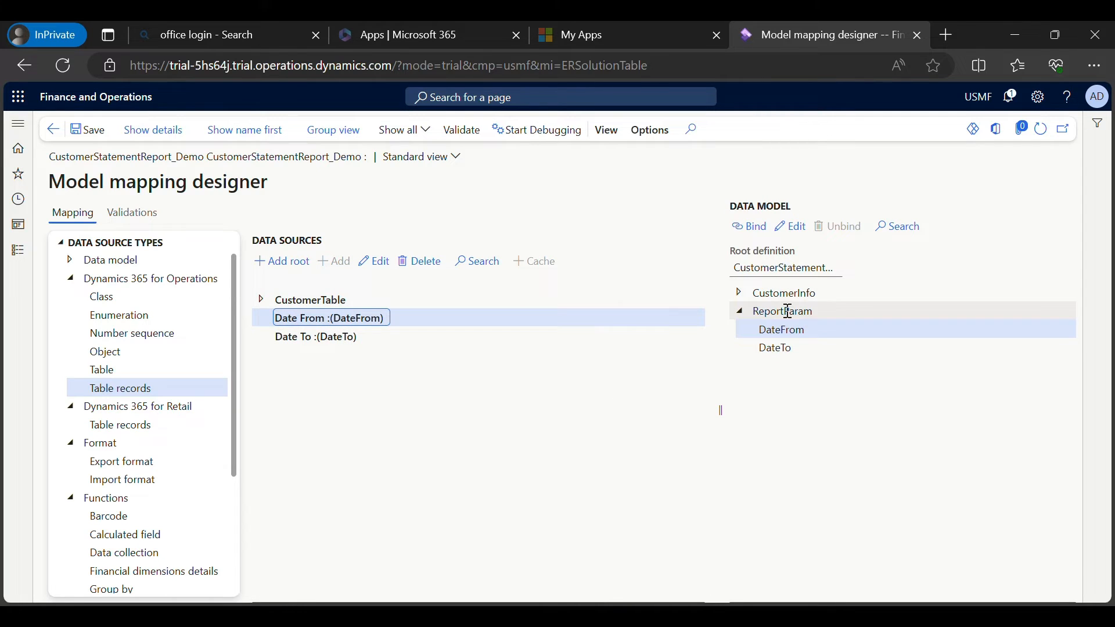
{"action": "left_click", "coordinate": [767, 235]}
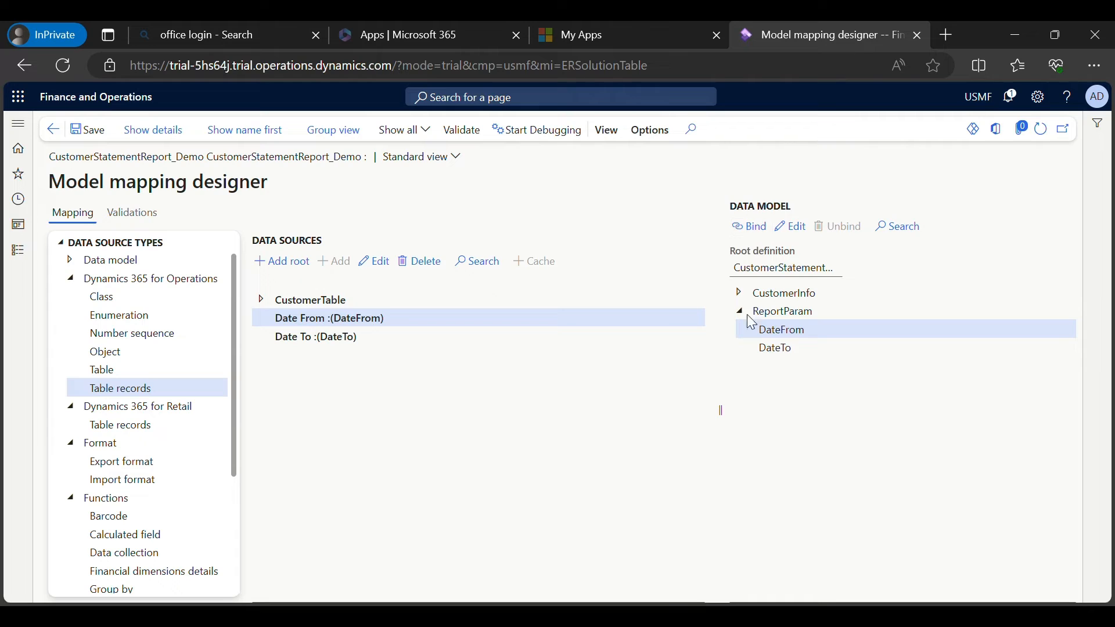
Bind the DateTo field under ReportParam to the Date To input parameter, check both bindings and collapse ReportParam.
{"action": "left_click", "coordinate": [774, 347]}
{"action": "left_click", "coordinate": [324, 337]}
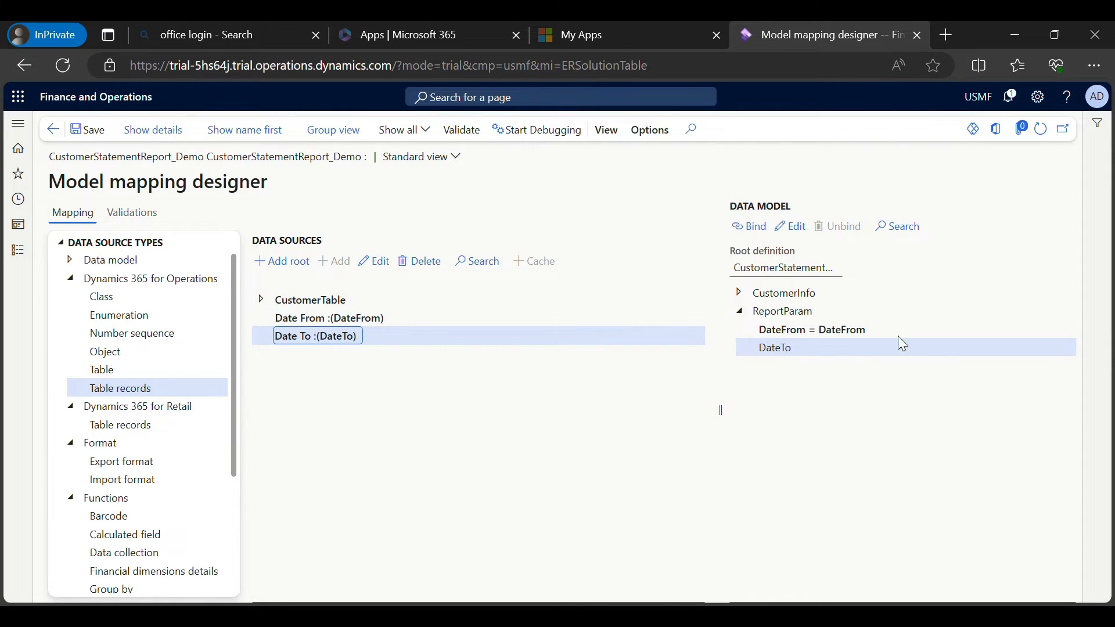
{"action": "left_click", "coordinate": [753, 232]}
{"action": "left_click", "coordinate": [306, 335]}
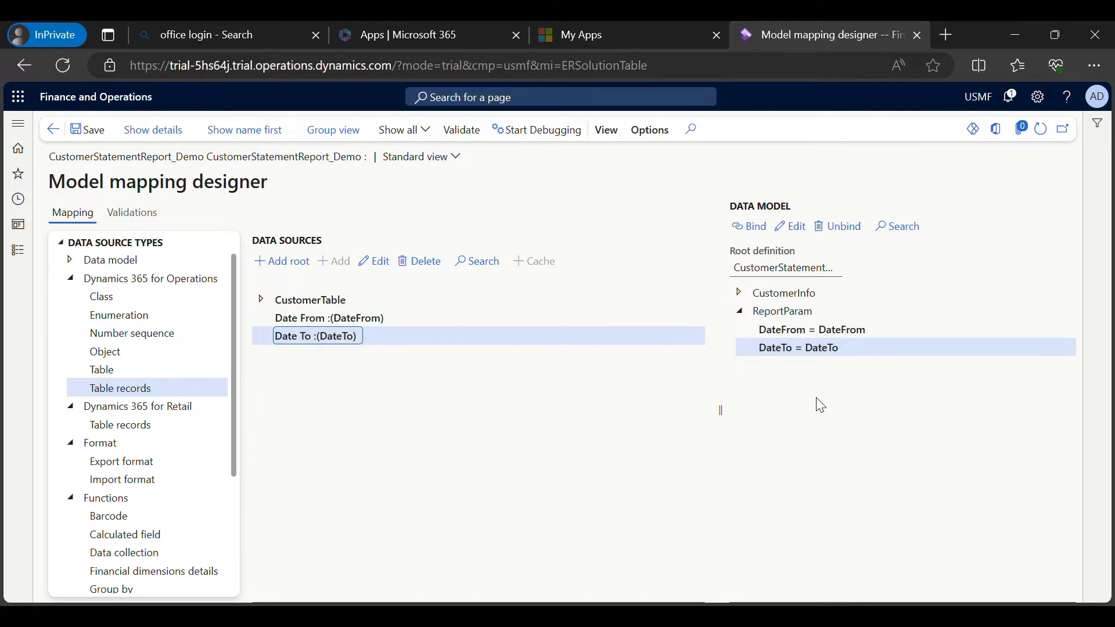
{"action": "left_click", "coordinate": [798, 330]}
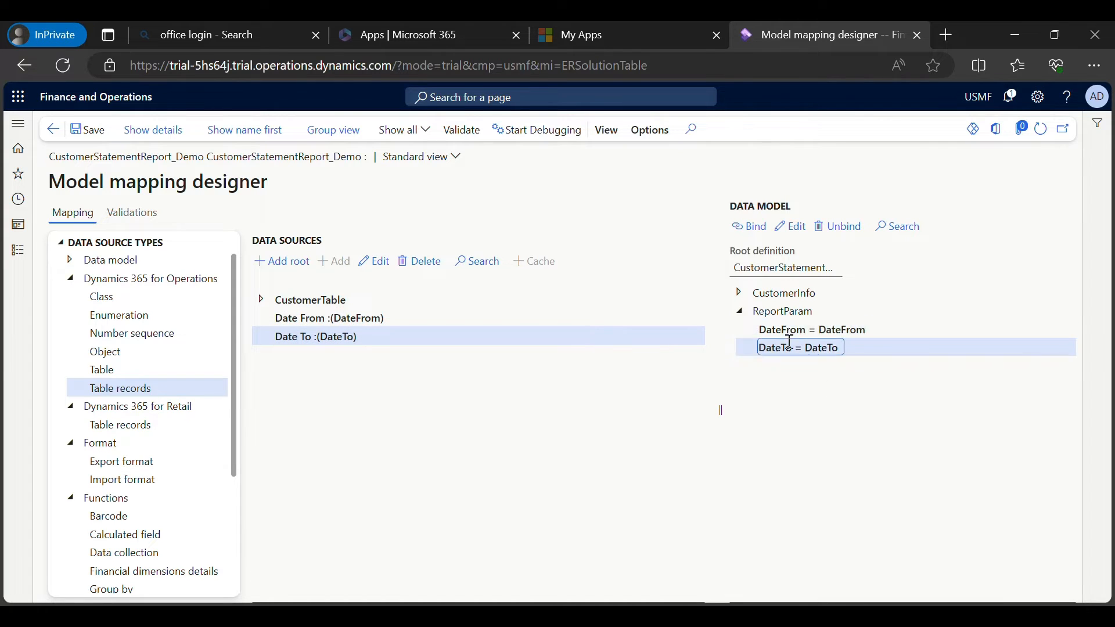
{"action": "left_click", "coordinate": [789, 349]}
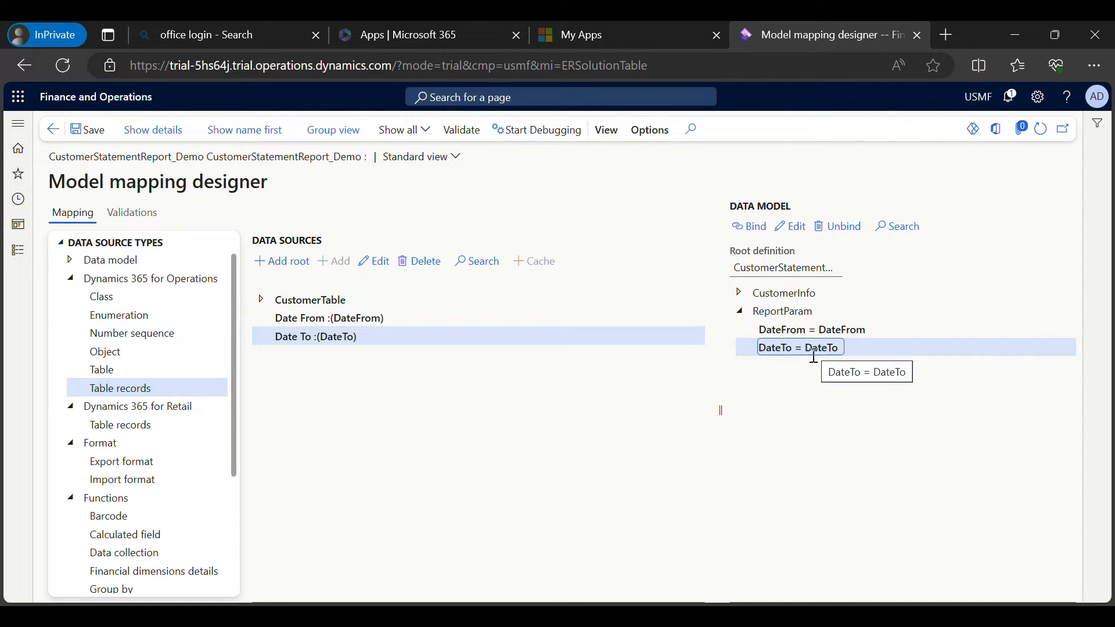
{"action": "left_click", "coordinate": [740, 312]}
Bind the CustomerInfo record list in the data model to the CustomerTable data source.
{"action": "left_click", "coordinate": [746, 293]}
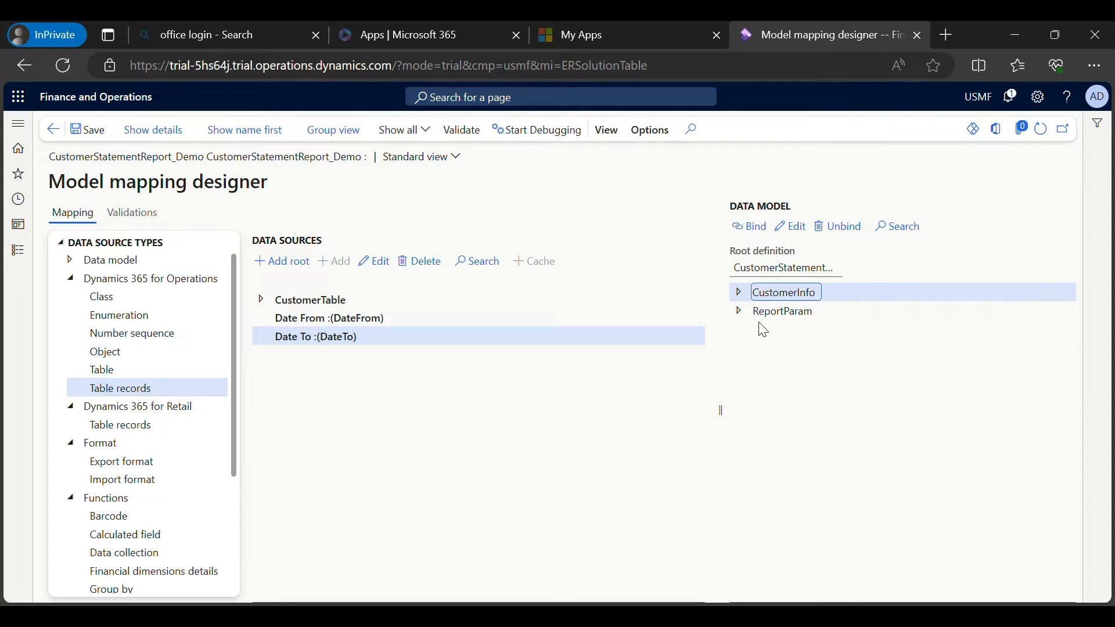
{"action": "left_click", "coordinate": [302, 301]}
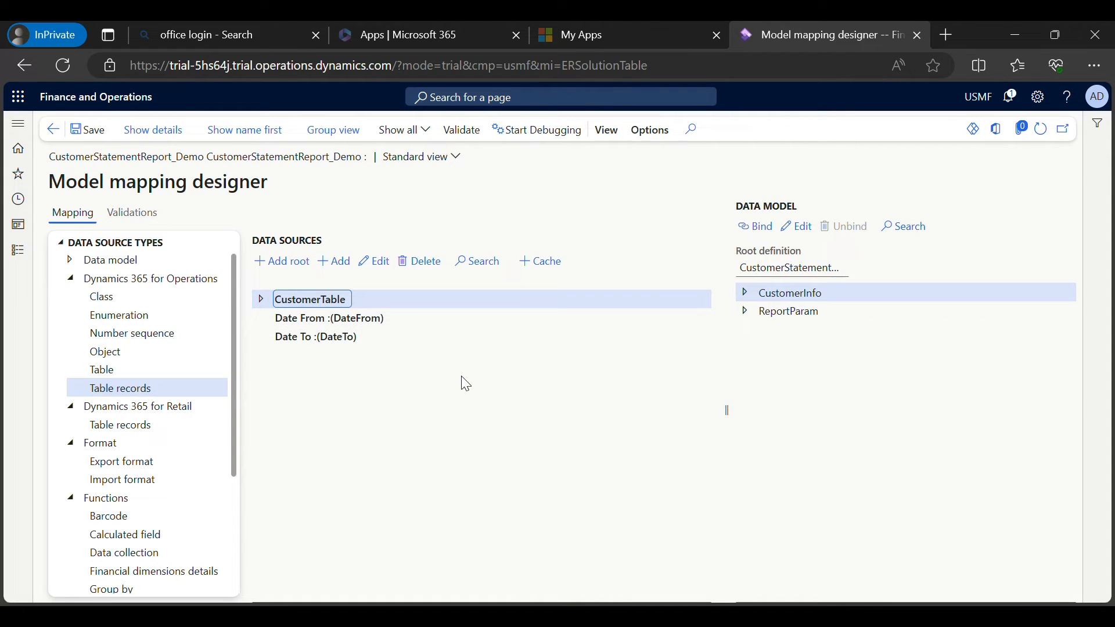
{"action": "left_click", "coordinate": [756, 226]}
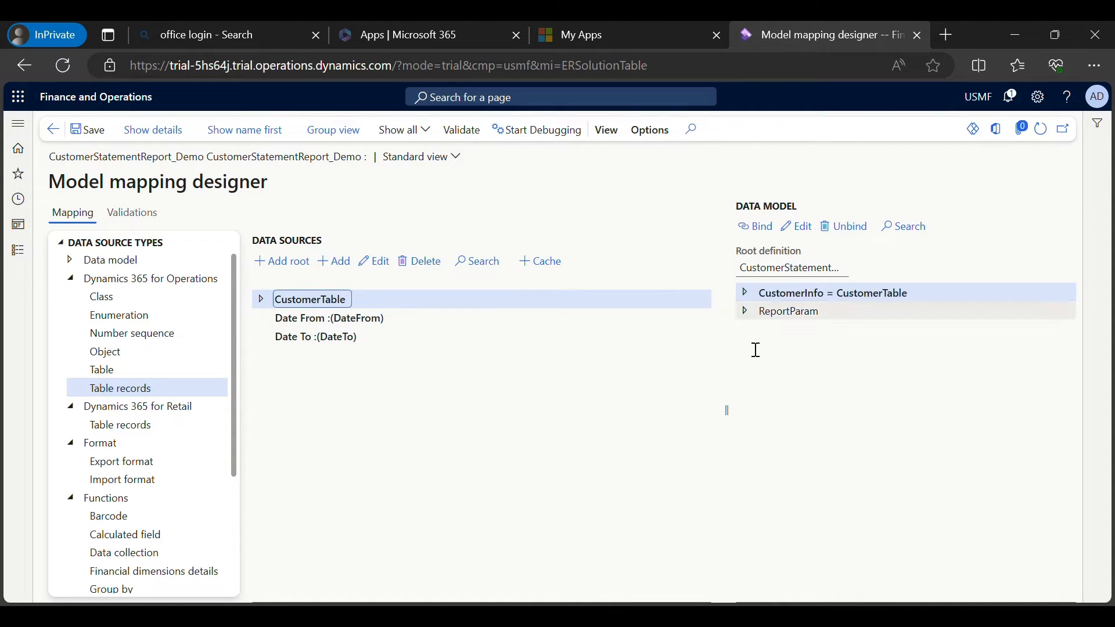
Bind the CustomerCode field under CustomerInfo to the Customer account (AccountNum) field of CustomerTable.
{"action": "double_click", "coordinate": [778, 296]}
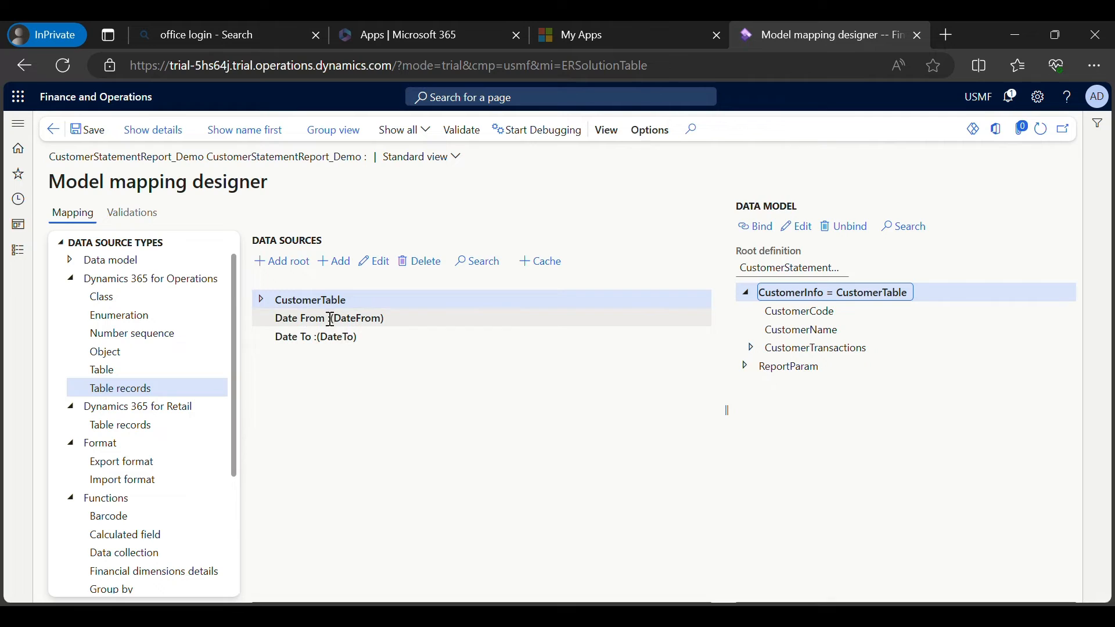
{"action": "left_click", "coordinate": [320, 300]}
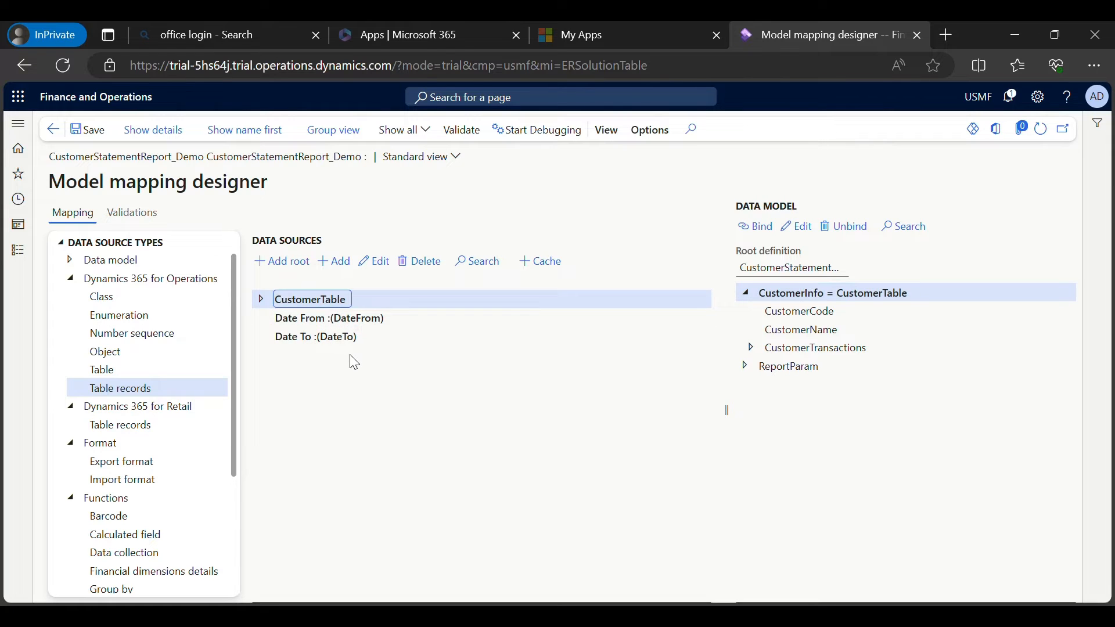
{"action": "left_click", "coordinate": [795, 312]}
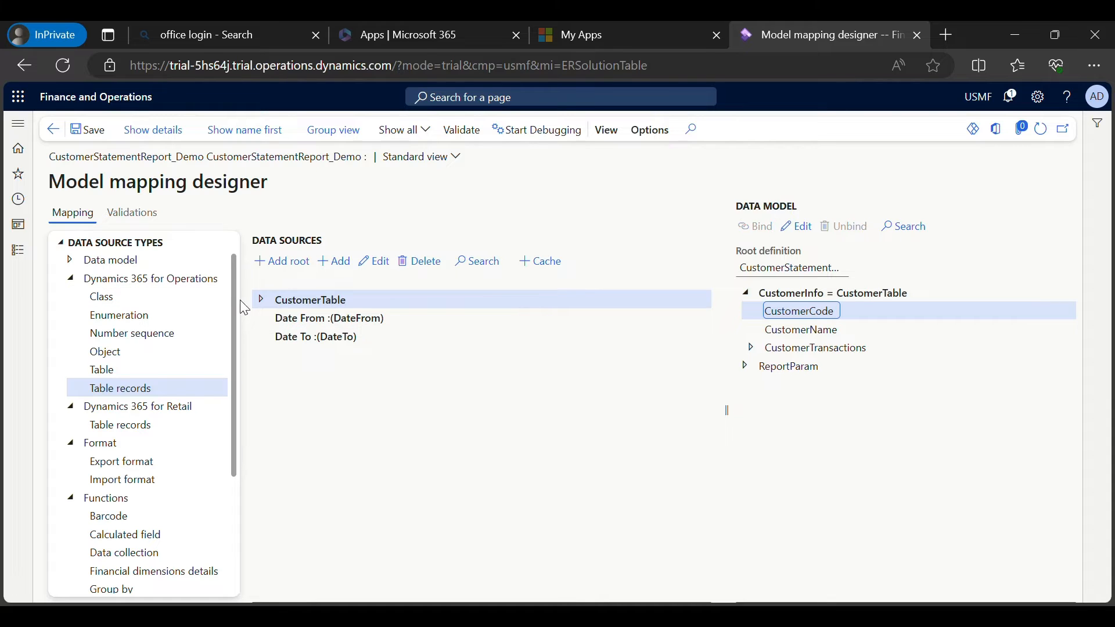
{"action": "left_click", "coordinate": [260, 300]}
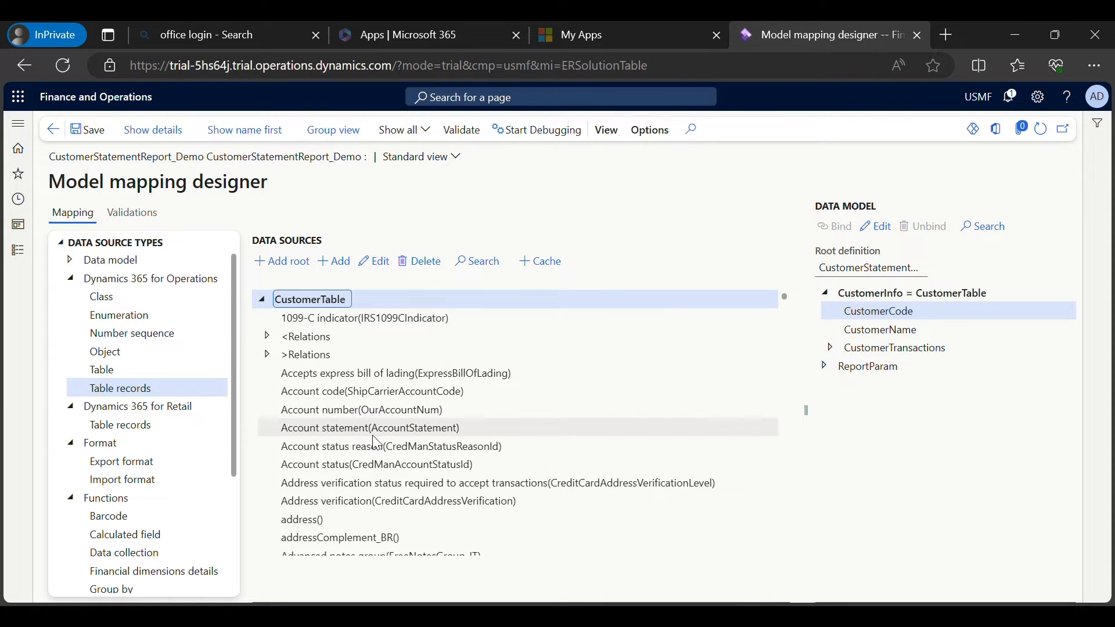
{"action": "scroll", "coordinate": [378, 431], "scroll_direction": "down", "scroll_amount": 1}
{"action": "scroll", "coordinate": [378, 430], "scroll_direction": "down", "scroll_amount": 6}
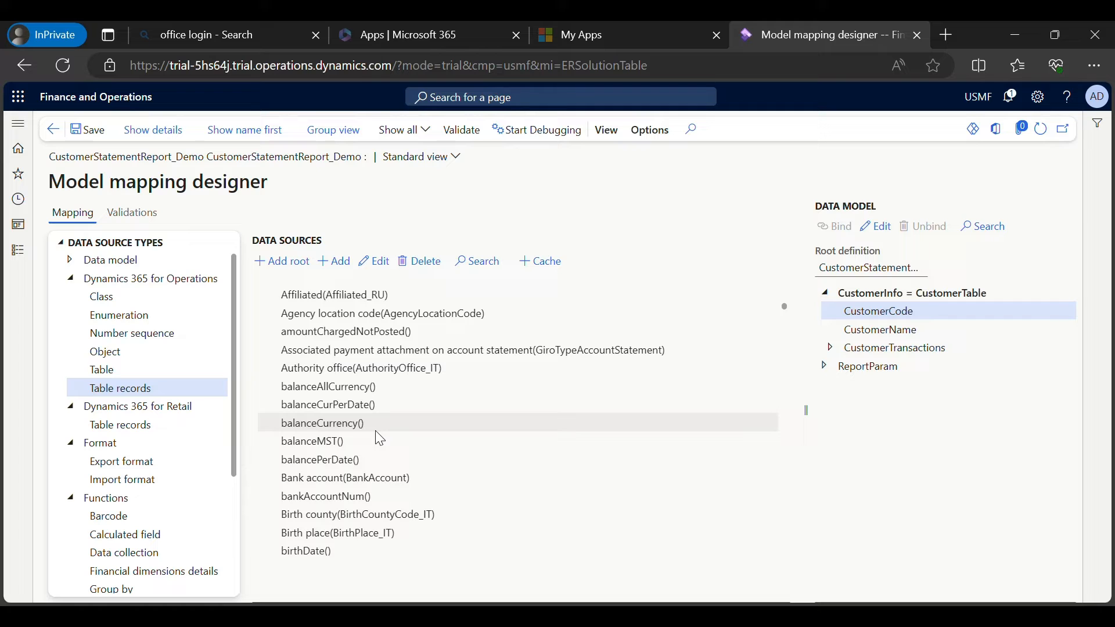
{"action": "scroll", "coordinate": [378, 435], "scroll_direction": "down", "scroll_amount": 6}
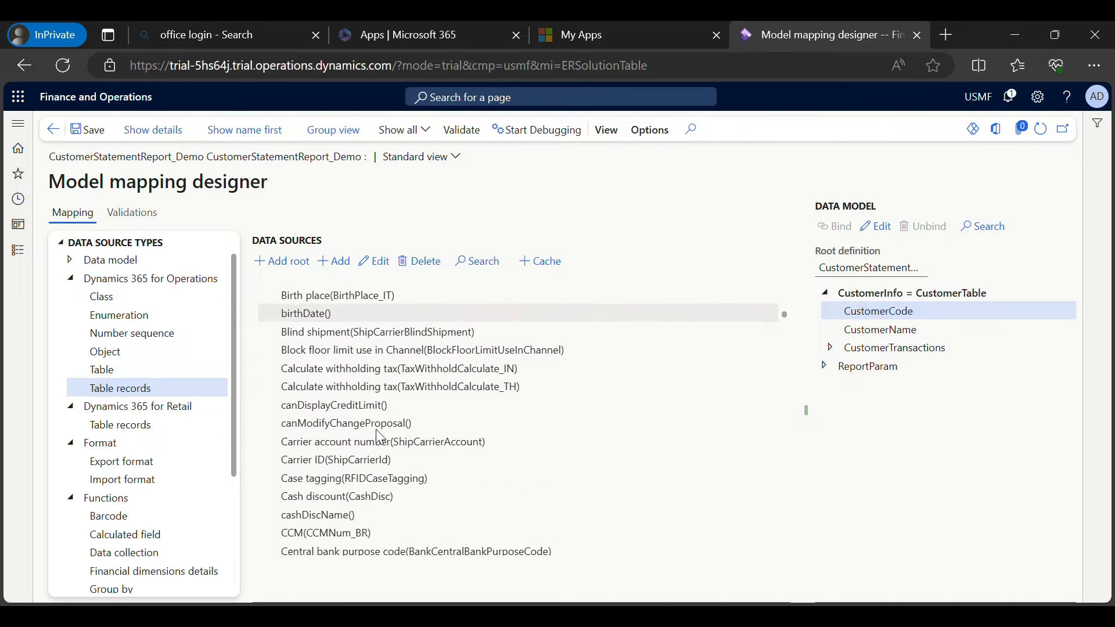
{"action": "scroll", "coordinate": [378, 435], "scroll_direction": "down", "scroll_amount": 12}
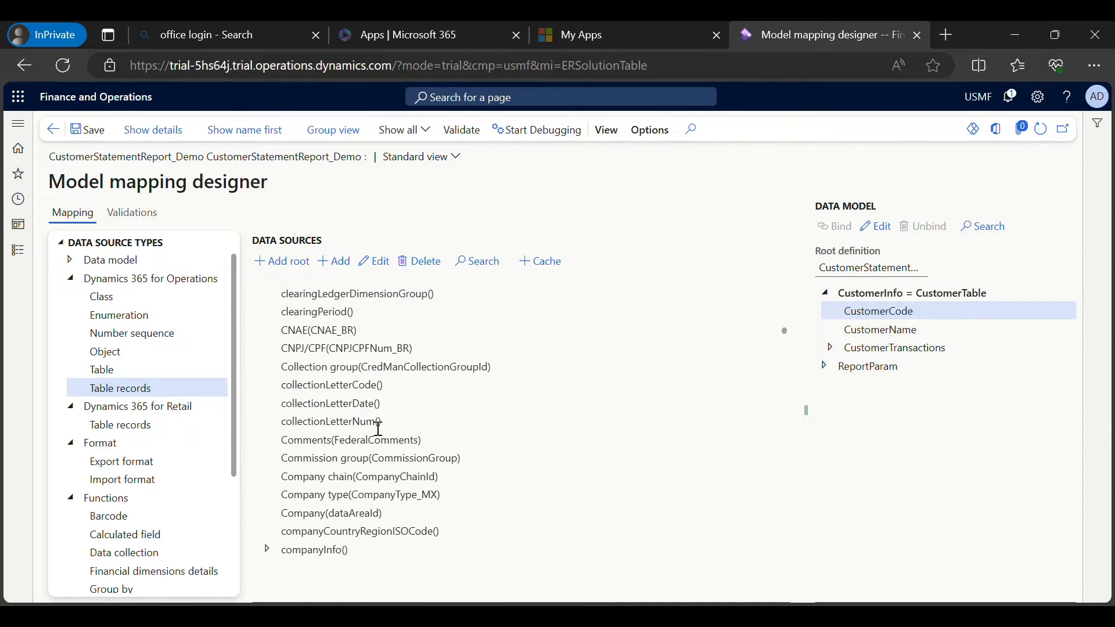
{"action": "scroll", "coordinate": [378, 430], "scroll_direction": "down", "scroll_amount": 3}
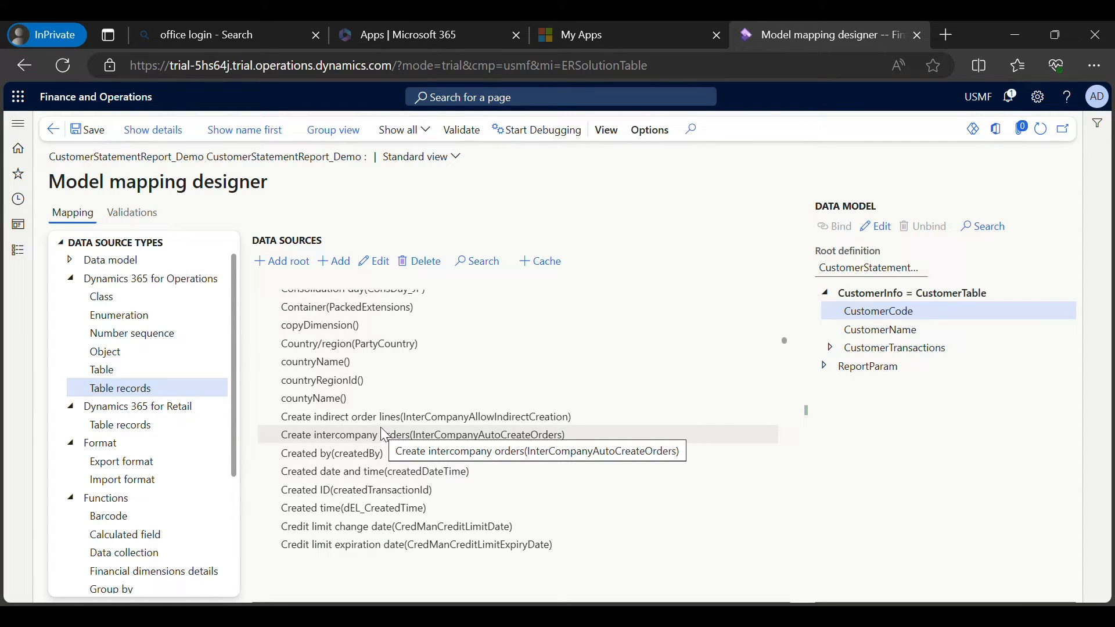
{"action": "scroll", "coordinate": [383, 433], "scroll_direction": "down", "scroll_amount": 4}
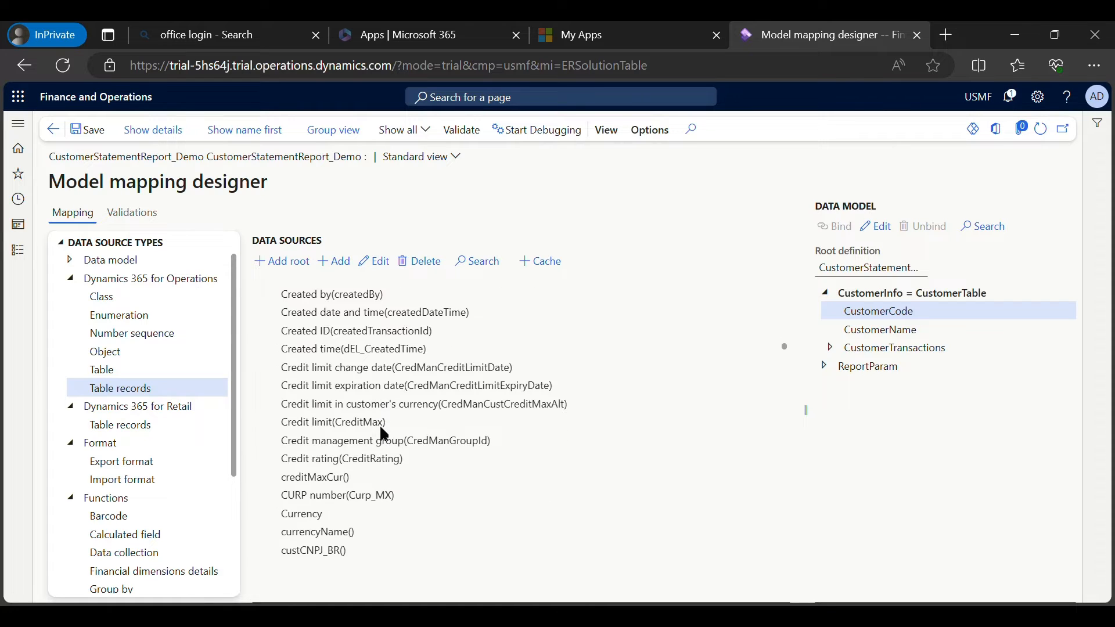
{"action": "scroll", "coordinate": [382, 428], "scroll_direction": "down", "scroll_amount": 6}
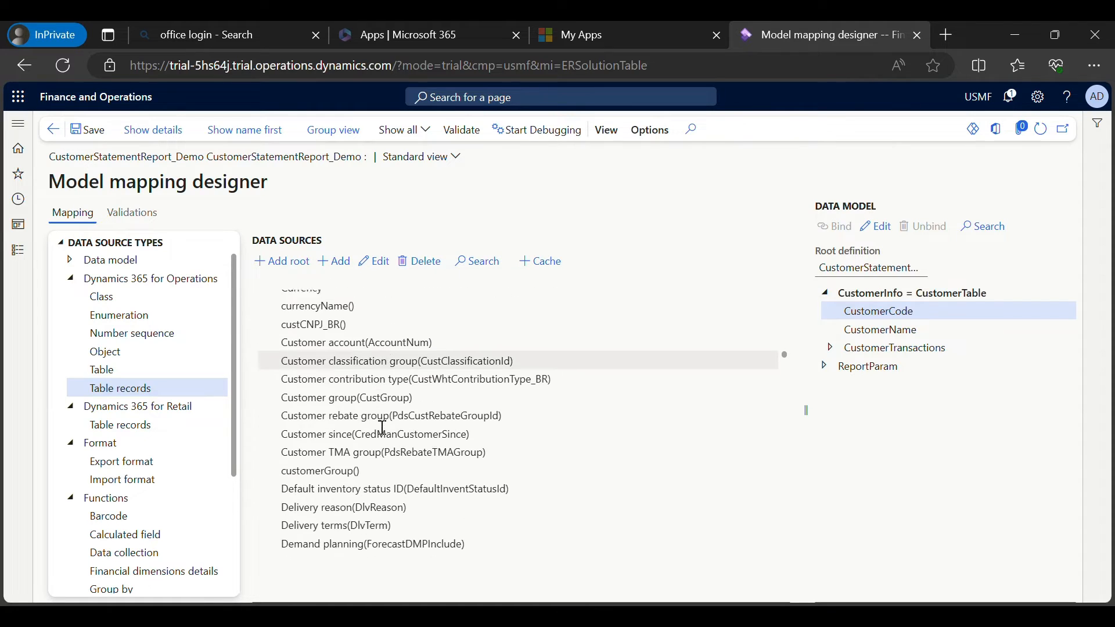
{"action": "scroll", "coordinate": [385, 434], "scroll_direction": "down", "scroll_amount": 4}
{"action": "scroll", "coordinate": [383, 427], "scroll_direction": "up", "scroll_amount": 3}
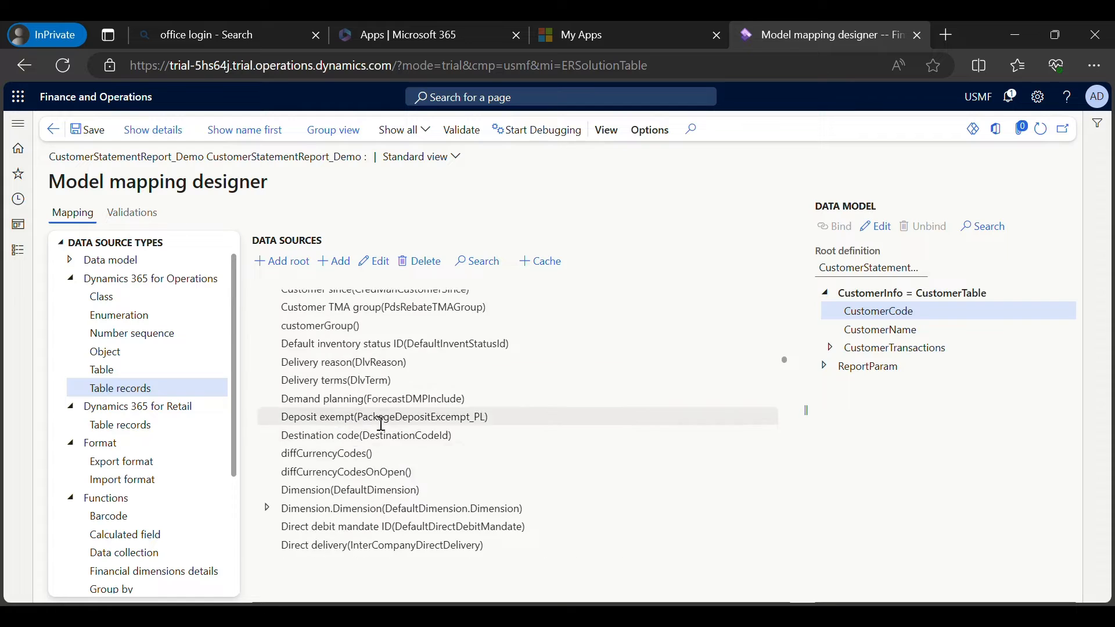
{"action": "scroll", "coordinate": [381, 423], "scroll_direction": "up", "scroll_amount": 3}
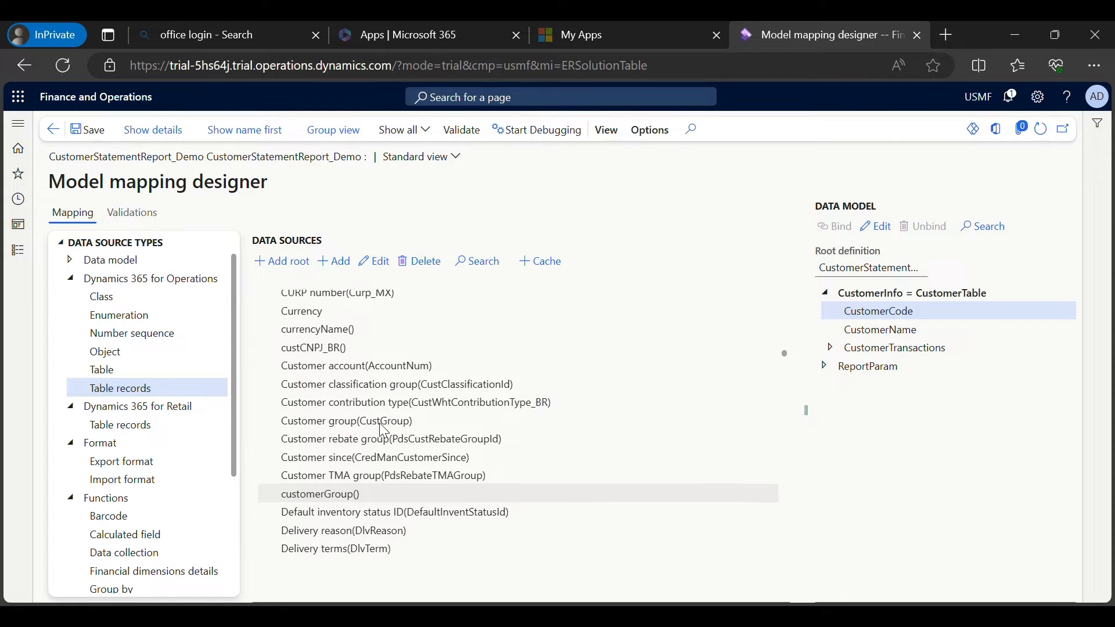
{"action": "left_click", "coordinate": [392, 372]}
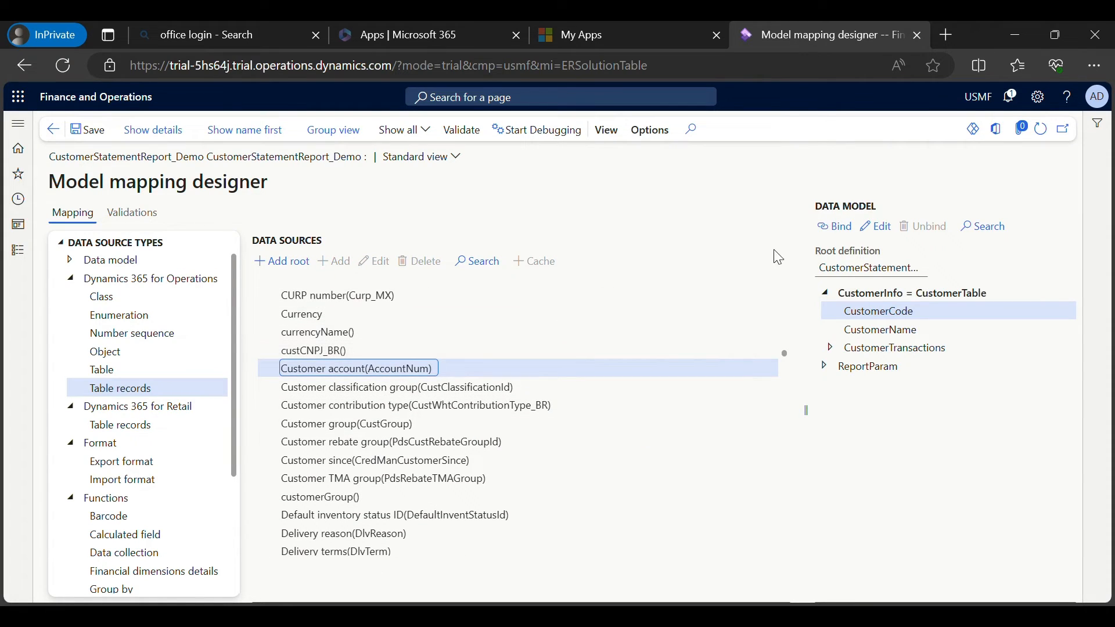
{"action": "left_click", "coordinate": [845, 242]}
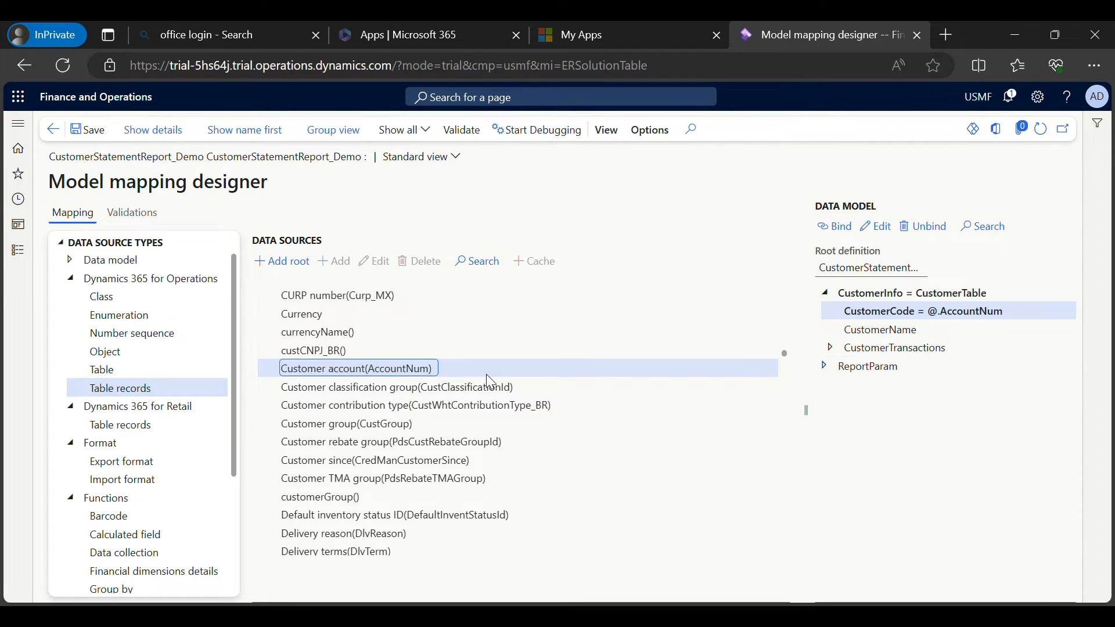
Try to bind CustomerCode to the Credit limit (CreditMax) field of CustomerTable.
{"action": "left_click", "coordinate": [472, 316]}
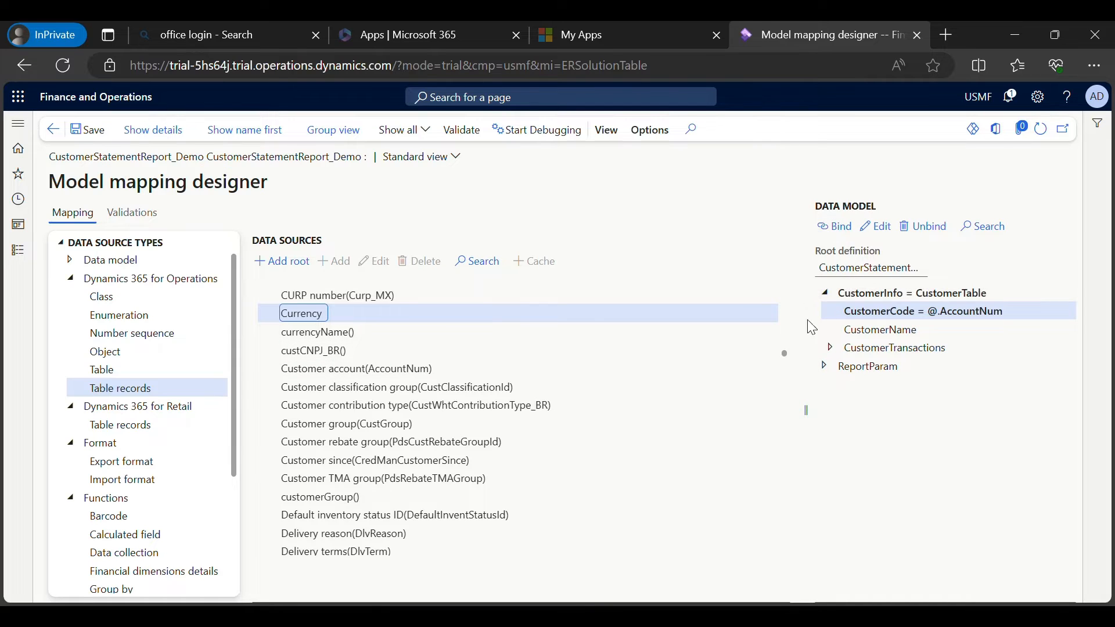
{"action": "left_click", "coordinate": [449, 375]}
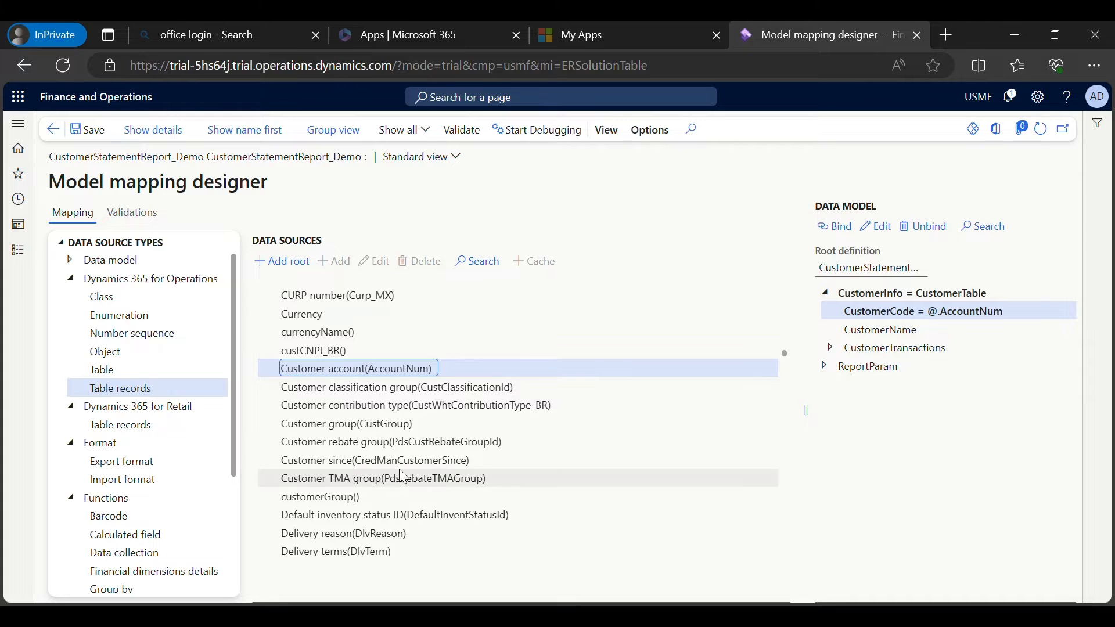
{"action": "scroll", "coordinate": [447, 443], "scroll_direction": "up", "scroll_amount": 3}
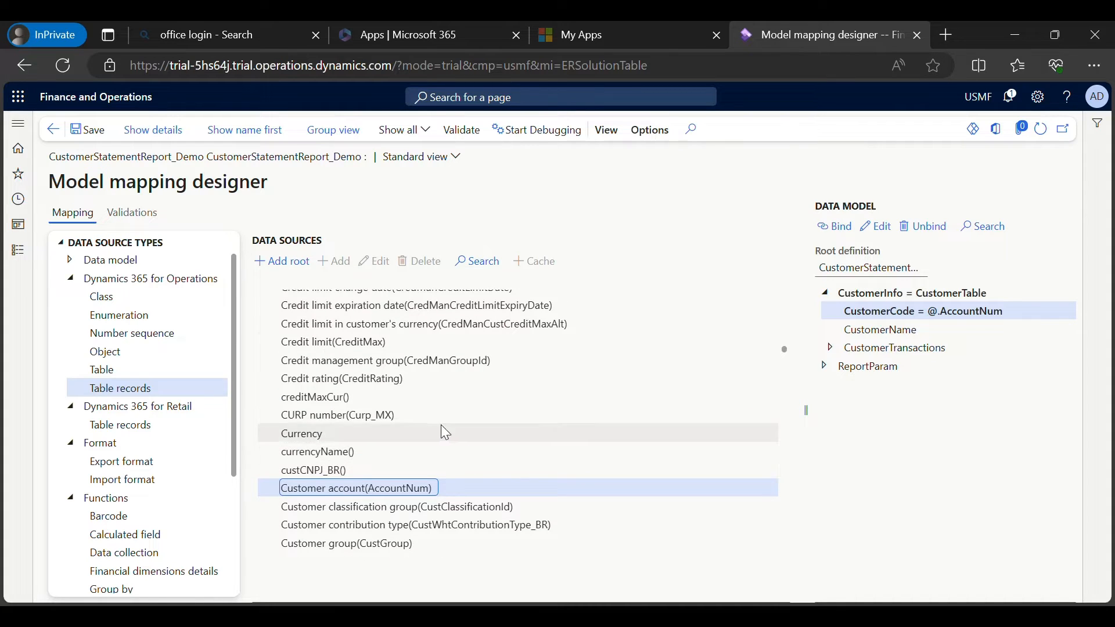
{"action": "left_click", "coordinate": [445, 342]}
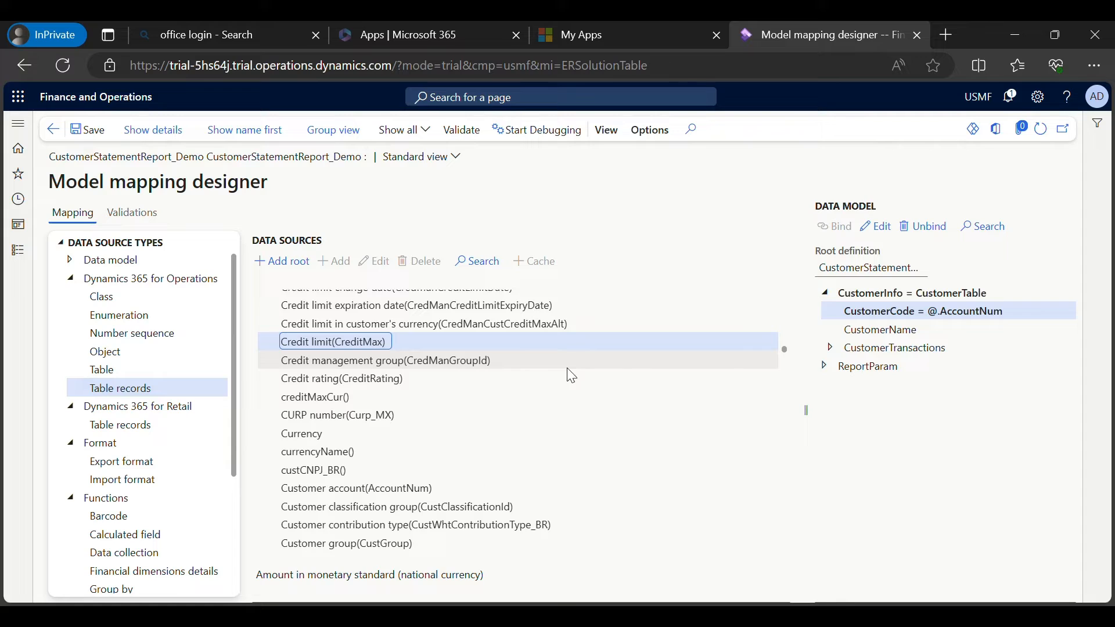
{"action": "left_click", "coordinate": [839, 226]}
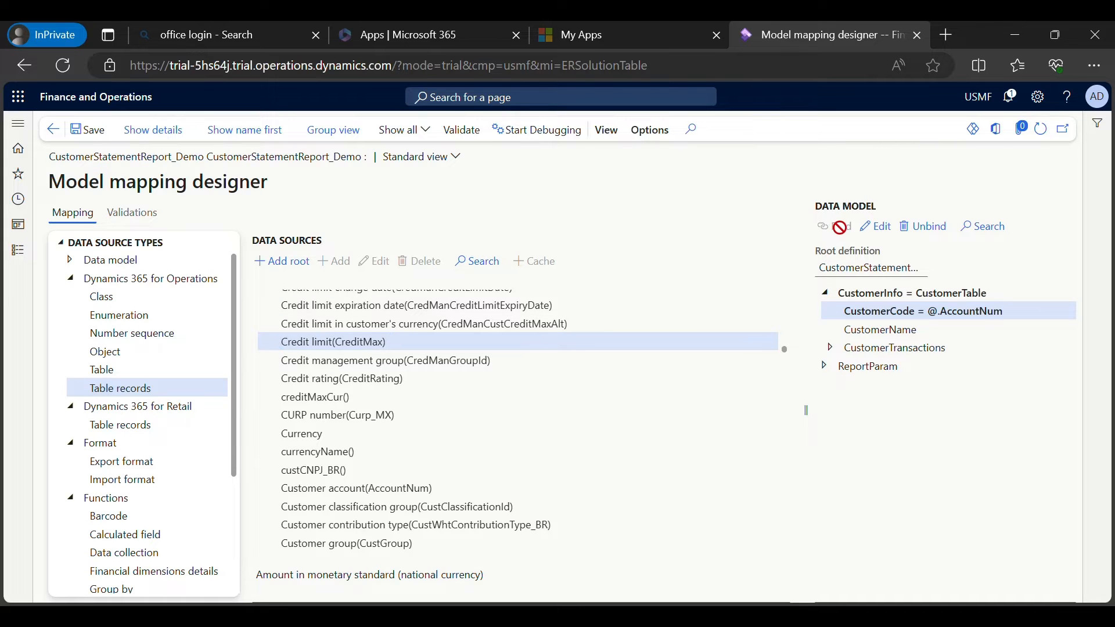
Select CustomerName under CustomerInfo and look through the CustomerTable fields for one holding the customer's name.
{"action": "left_click", "coordinate": [898, 329]}
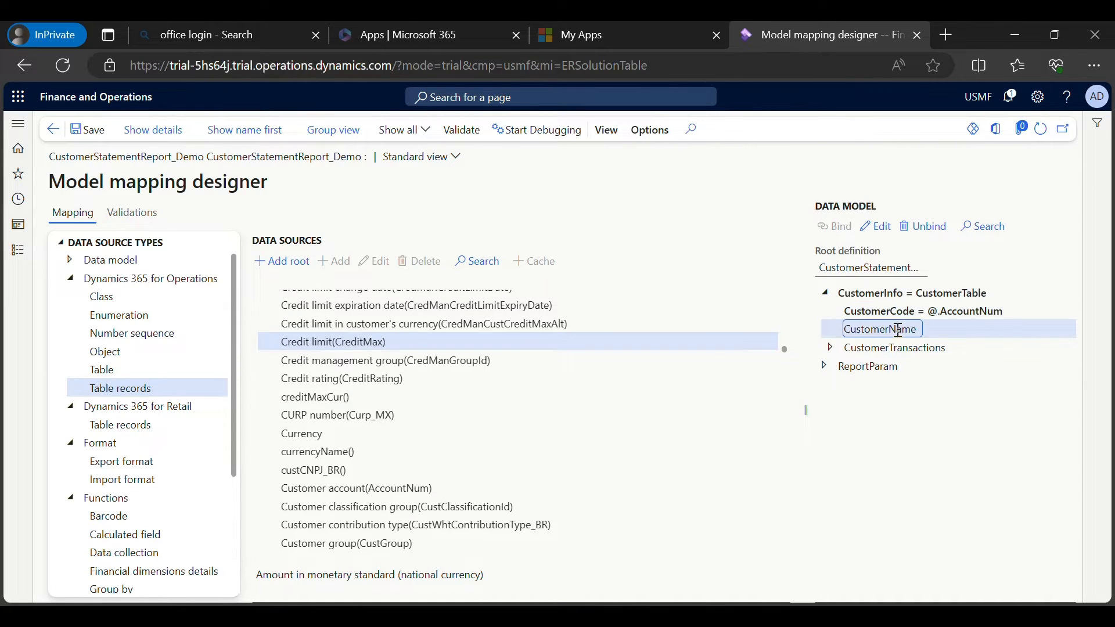
{"action": "scroll", "coordinate": [377, 472], "scroll_direction": "down", "scroll_amount": 5}
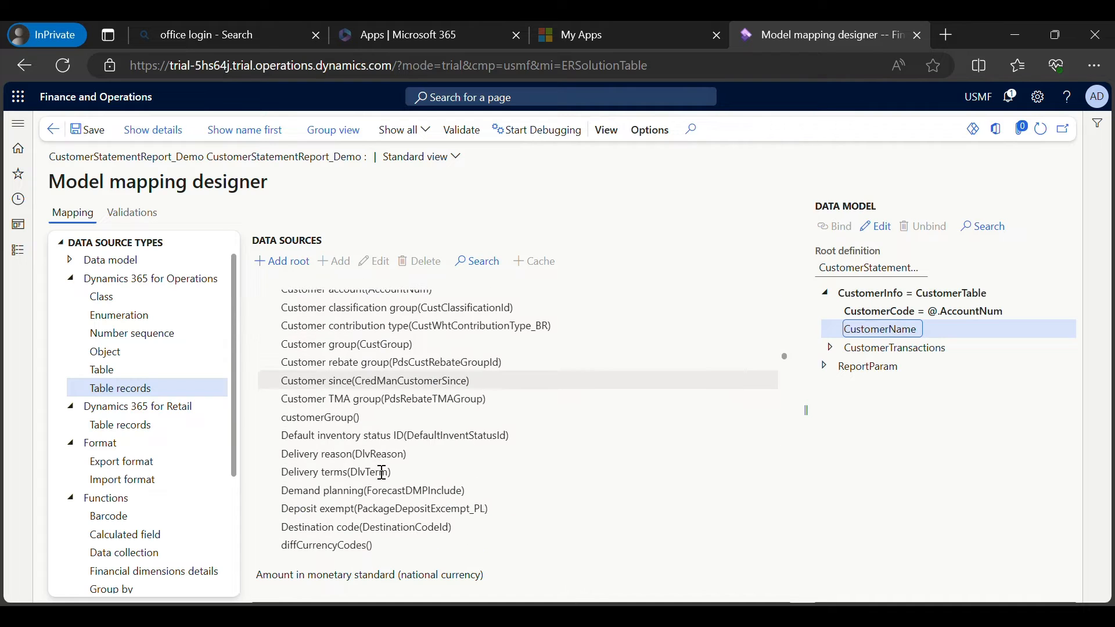
{"action": "scroll", "coordinate": [382, 471], "scroll_direction": "down", "scroll_amount": 4}
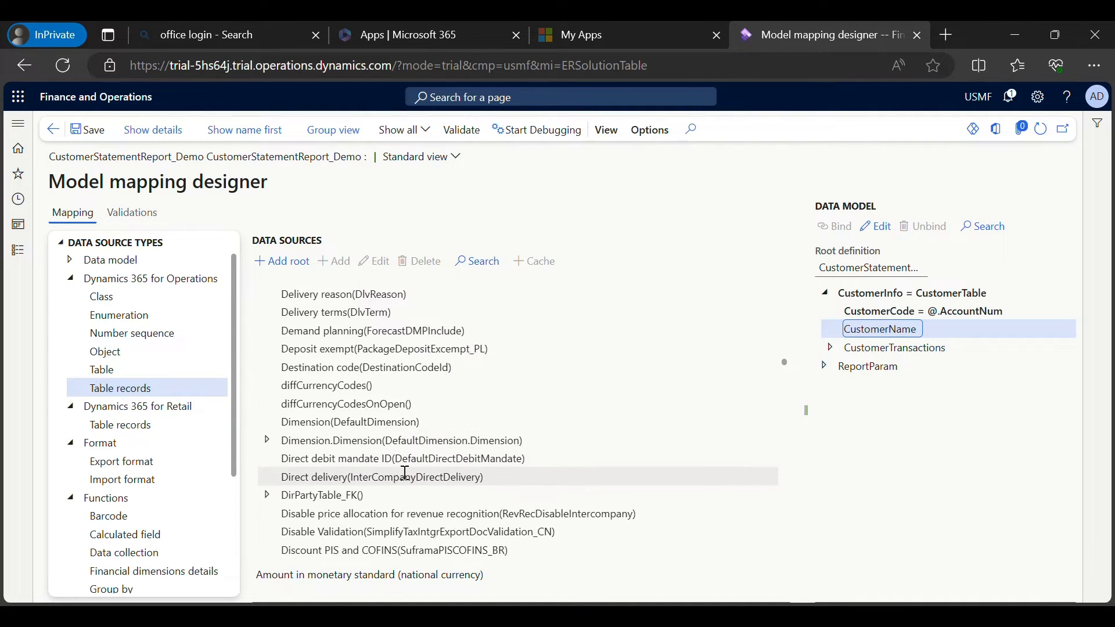
{"action": "scroll", "coordinate": [405, 474], "scroll_direction": "down", "scroll_amount": 7}
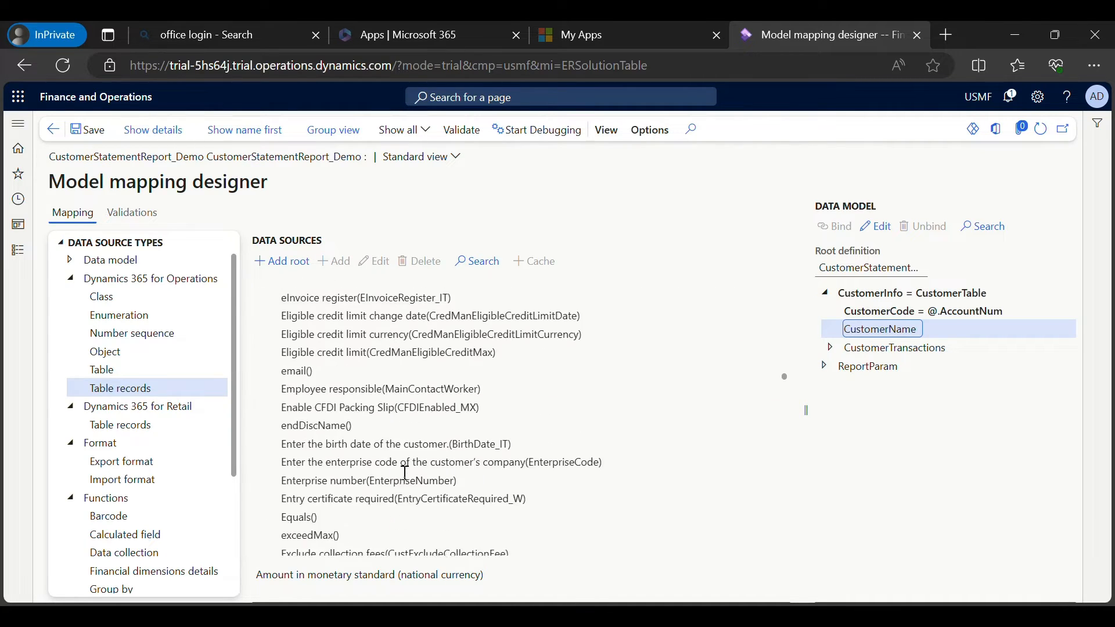
{"action": "scroll", "coordinate": [405, 473], "scroll_direction": "down", "scroll_amount": 8}
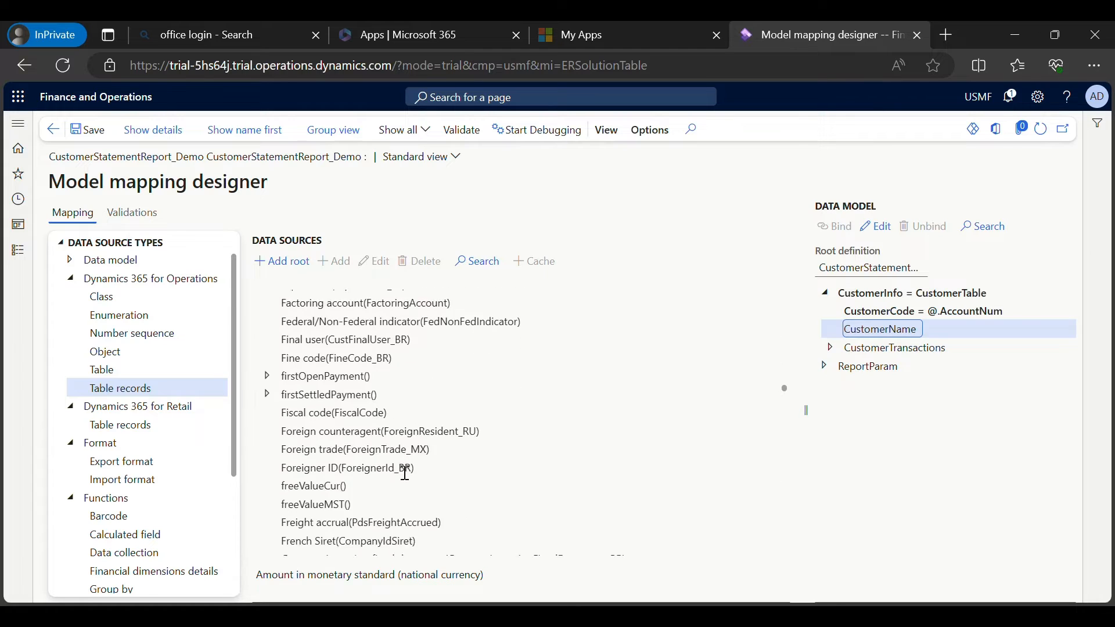
{"action": "scroll", "coordinate": [406, 474], "scroll_direction": "down", "scroll_amount": 8}
{"action": "scroll", "coordinate": [410, 473], "scroll_direction": "up", "scroll_amount": 12}
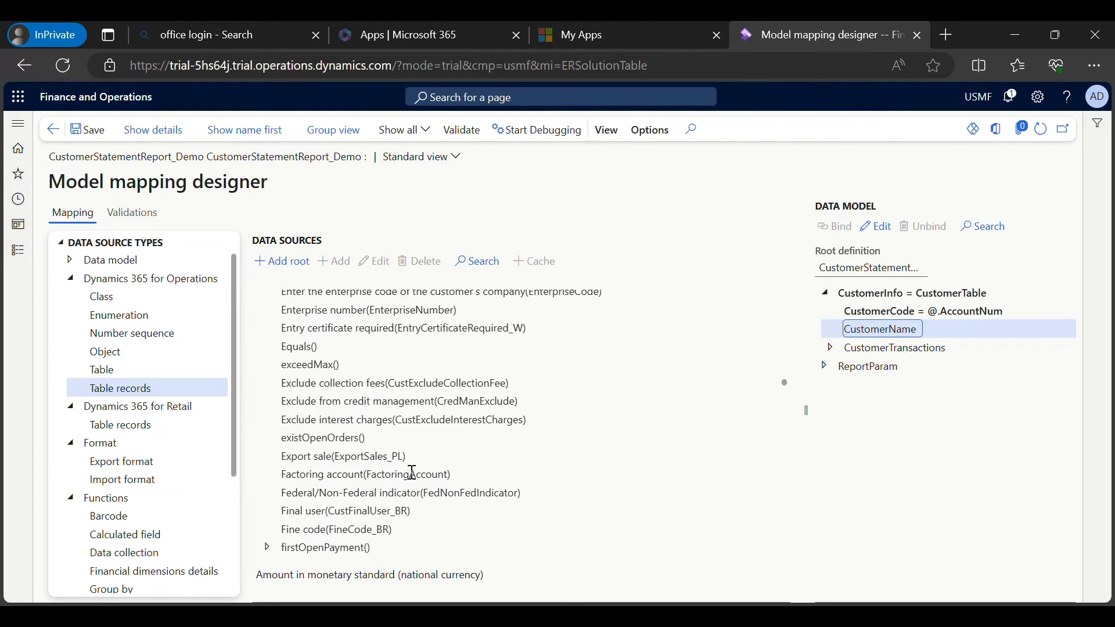
{"action": "scroll", "coordinate": [412, 473], "scroll_direction": "up", "scroll_amount": 10}
{"action": "scroll", "coordinate": [416, 479], "scroll_direction": "up", "scroll_amount": 4}
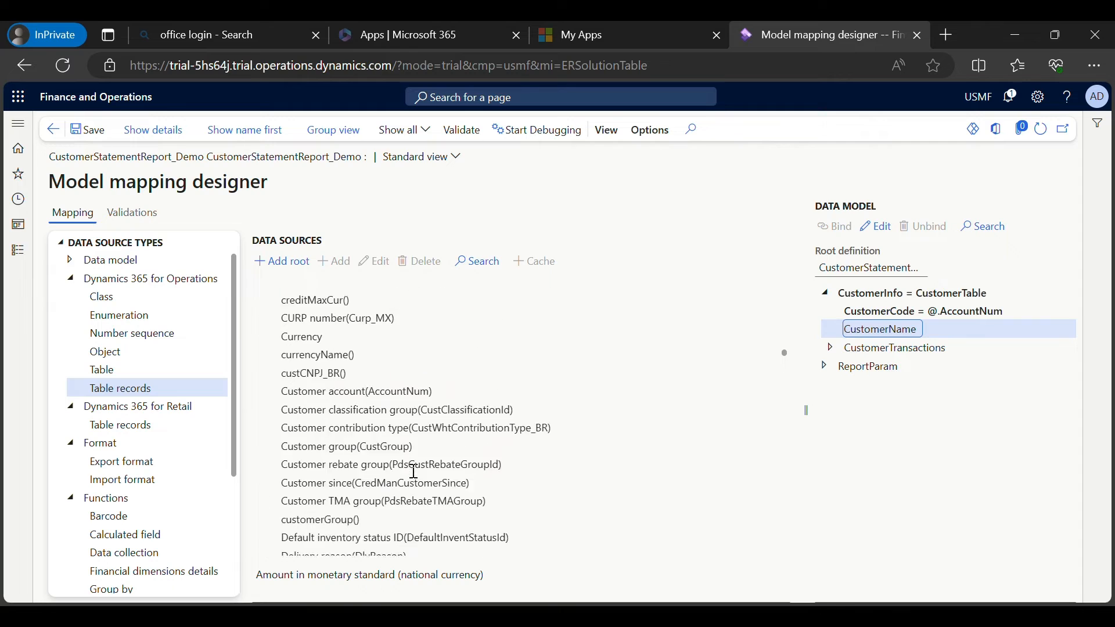
{"action": "scroll", "coordinate": [416, 480], "scroll_direction": "up", "scroll_amount": 2}
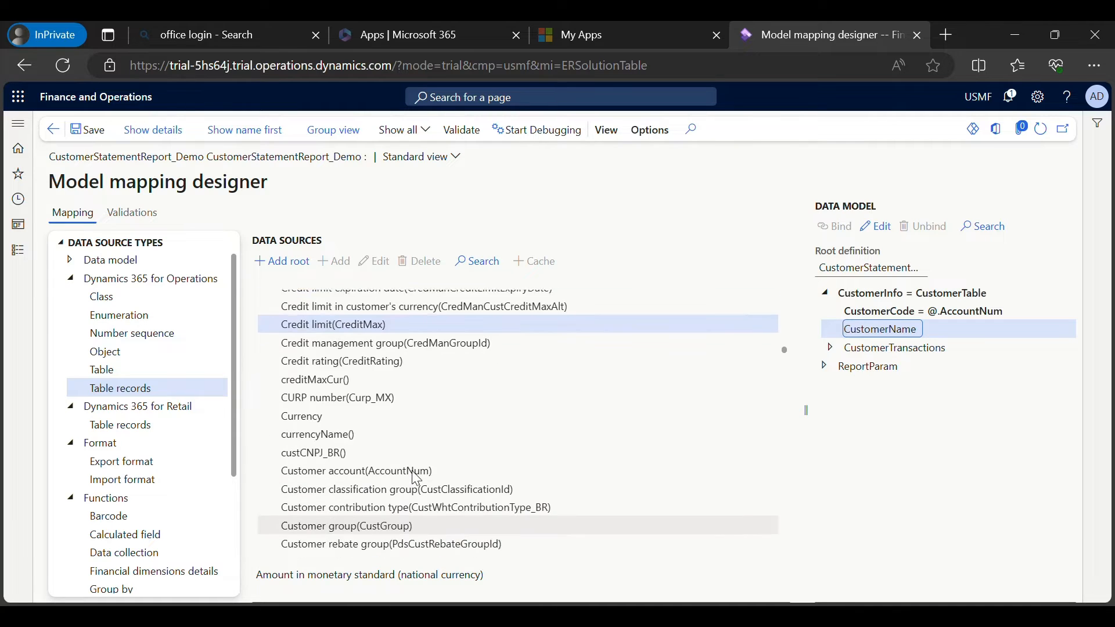
Search the data sources for "name" and bind CustomerName to the name() method of CustomerTable.
{"action": "left_click", "coordinate": [474, 261]}
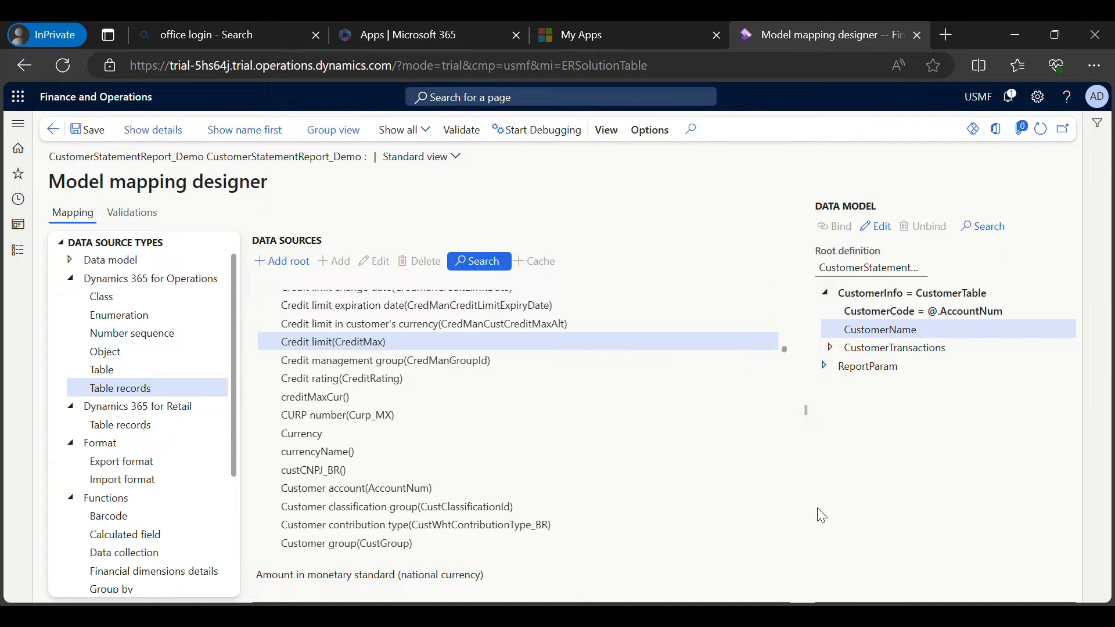
{"action": "type", "text": "name"}
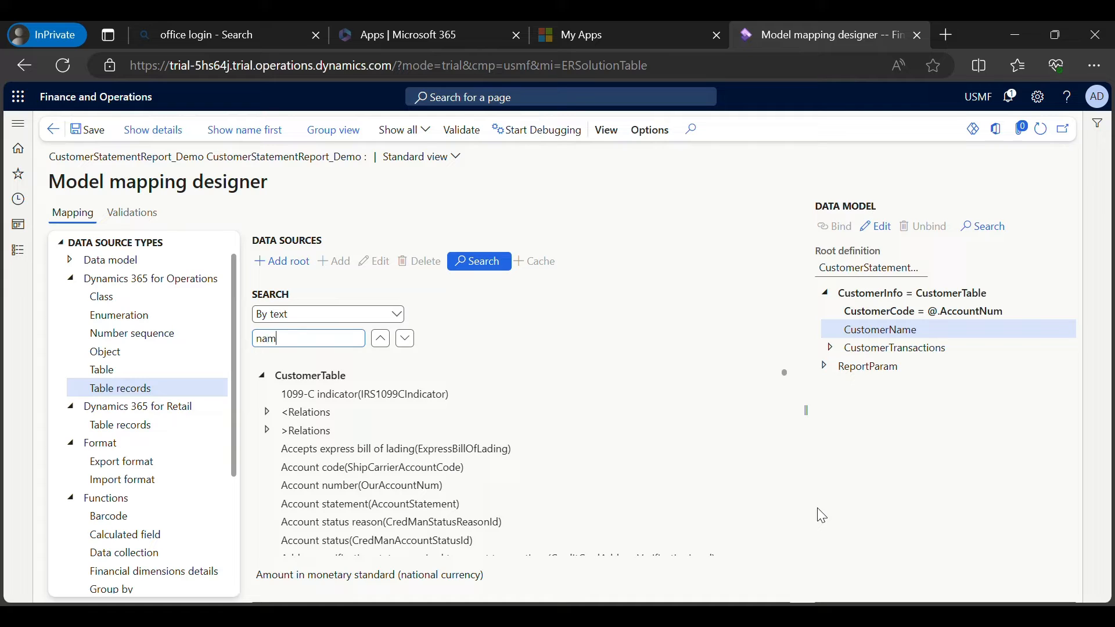
{"action": "left_click", "coordinate": [405, 338]}
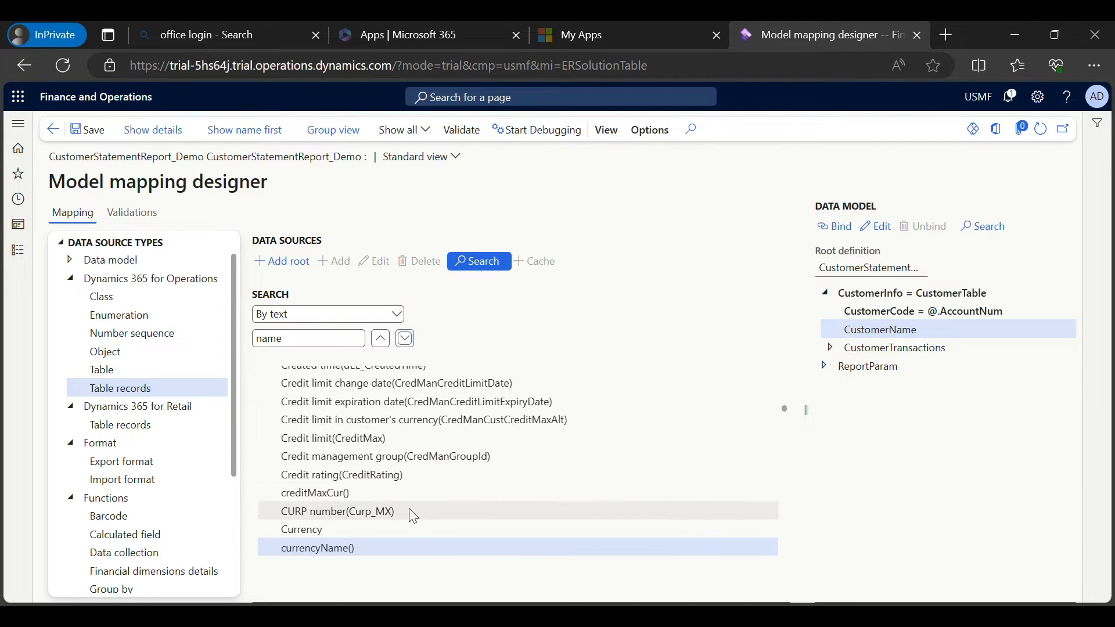
{"action": "scroll", "coordinate": [411, 514], "scroll_direction": "down", "scroll_amount": 3}
{"action": "left_click", "coordinate": [411, 343]}
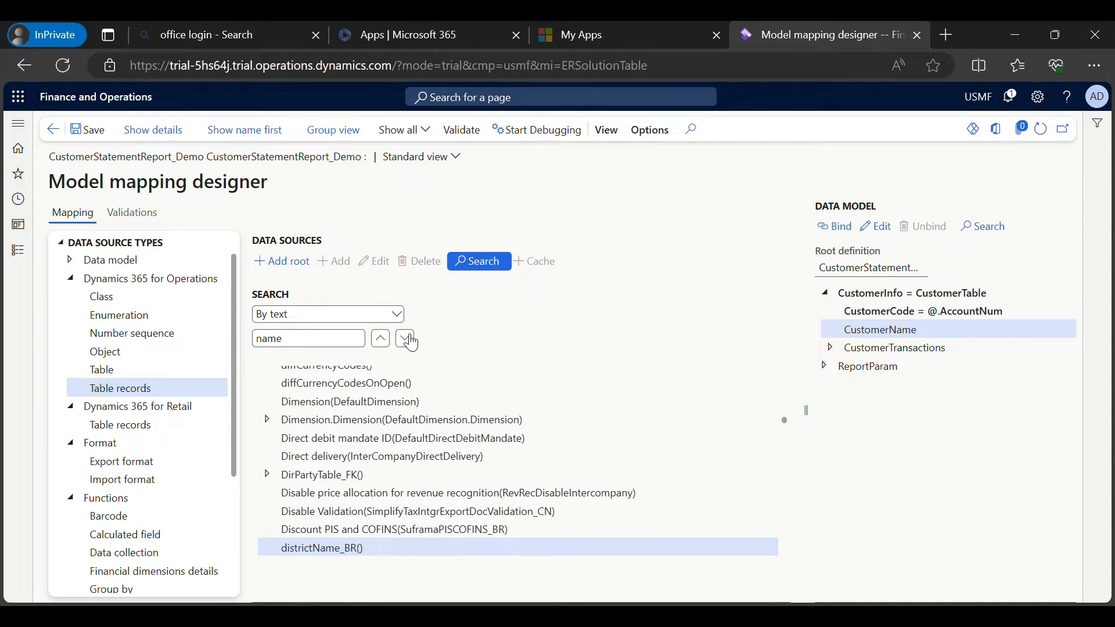
{"action": "left_click", "coordinate": [412, 343]}
{"action": "left_click", "coordinate": [413, 342]}
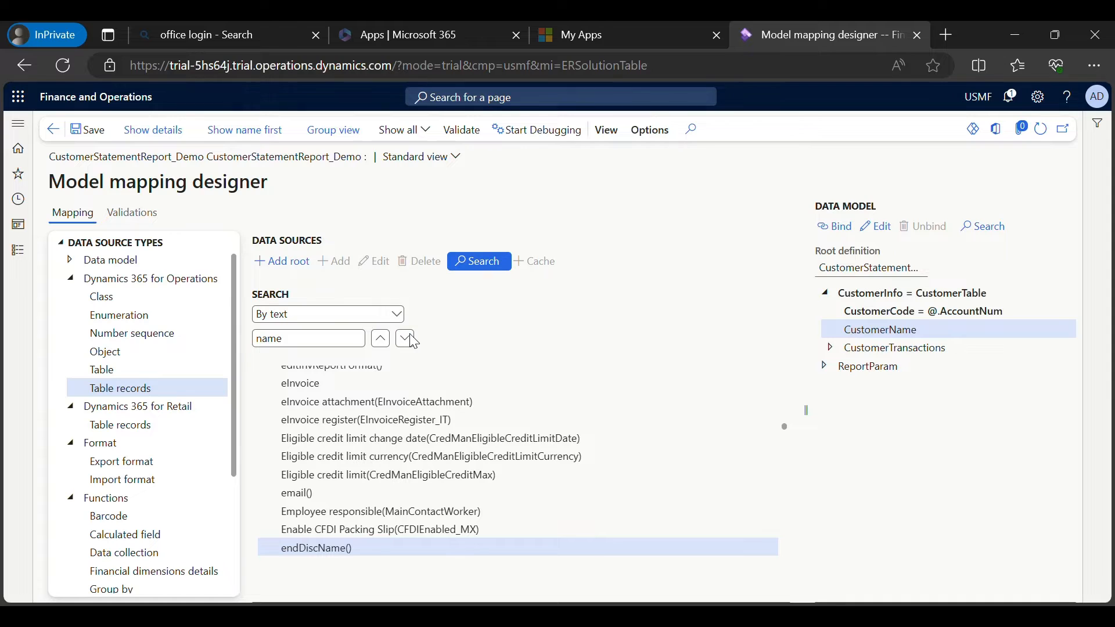
{"action": "left_click", "coordinate": [413, 342]}
{"action": "left_click", "coordinate": [411, 343]}
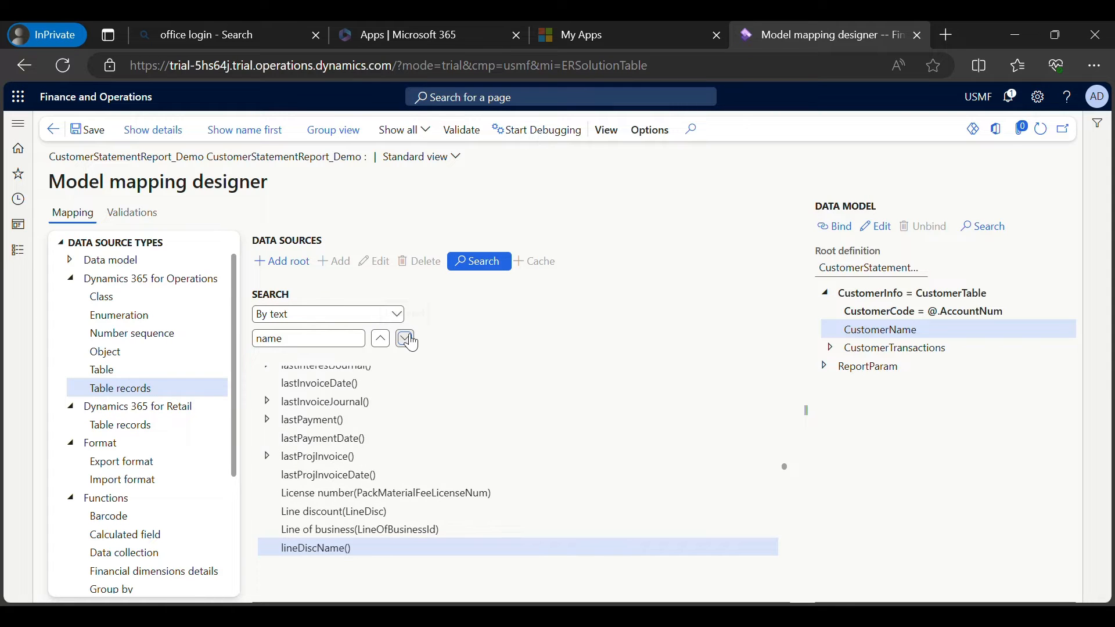
{"action": "left_click", "coordinate": [412, 342]}
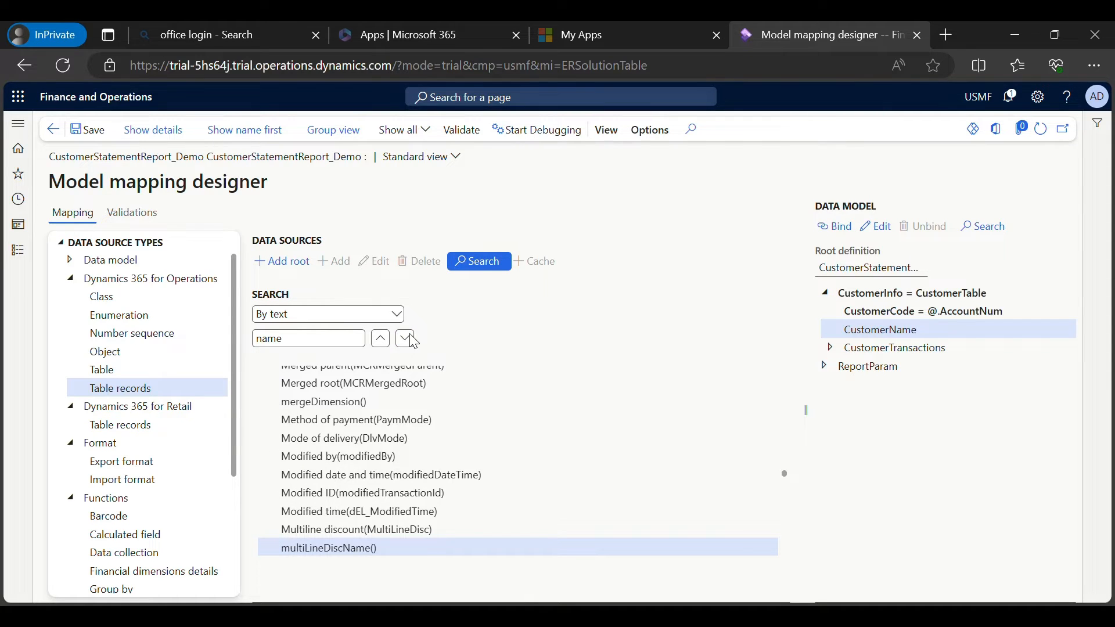
{"action": "left_click", "coordinate": [412, 342]}
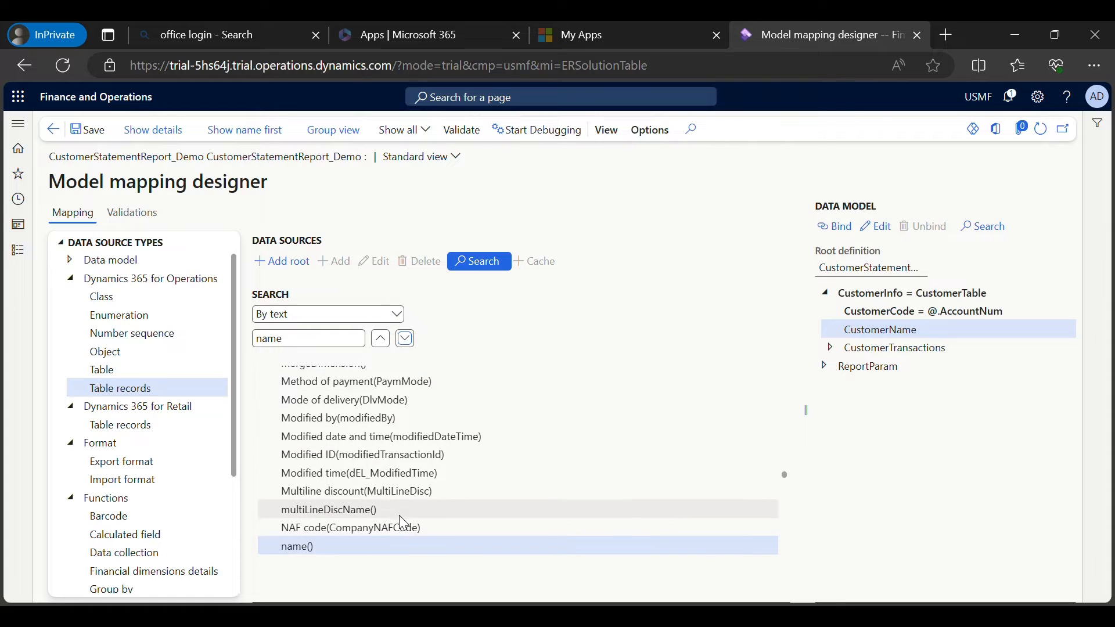
{"action": "scroll", "coordinate": [404, 523], "scroll_direction": "down", "scroll_amount": 1}
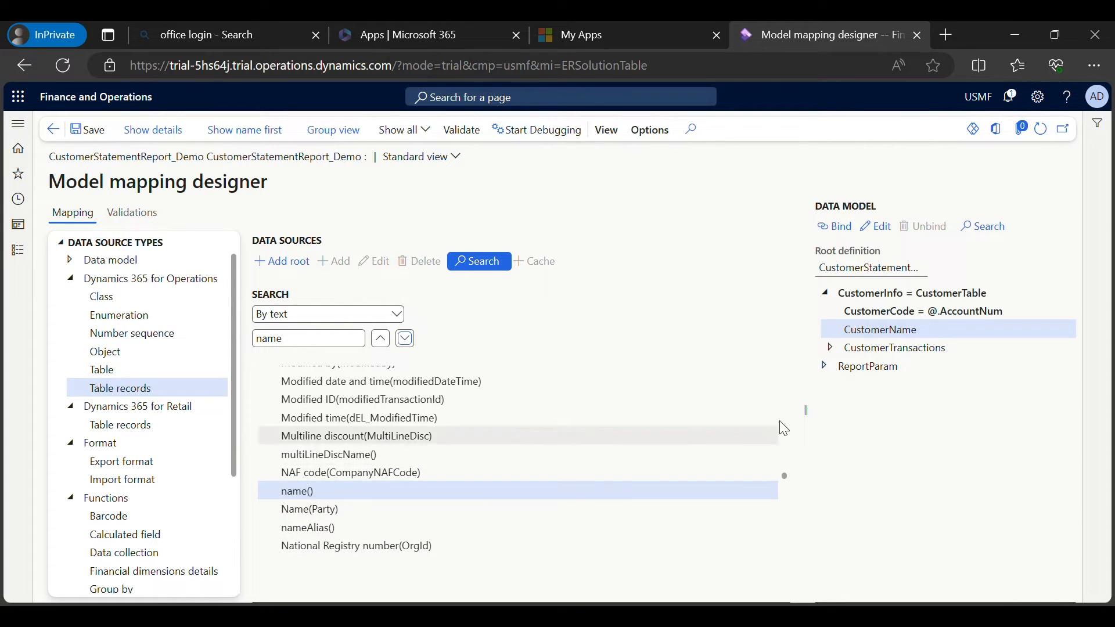
{"action": "left_click", "coordinate": [834, 228]}
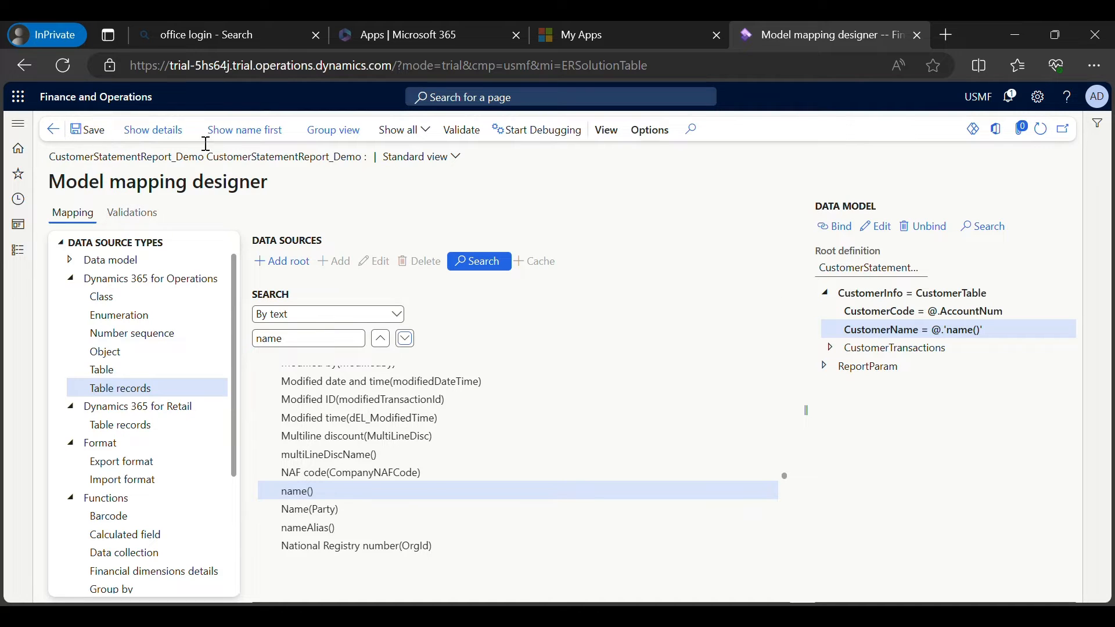
Return to the mapping list and run CustomerDataMapping with Date From 12/1/2023 and Date To 12/31/2023.
{"action": "left_click", "coordinate": [53, 129]}
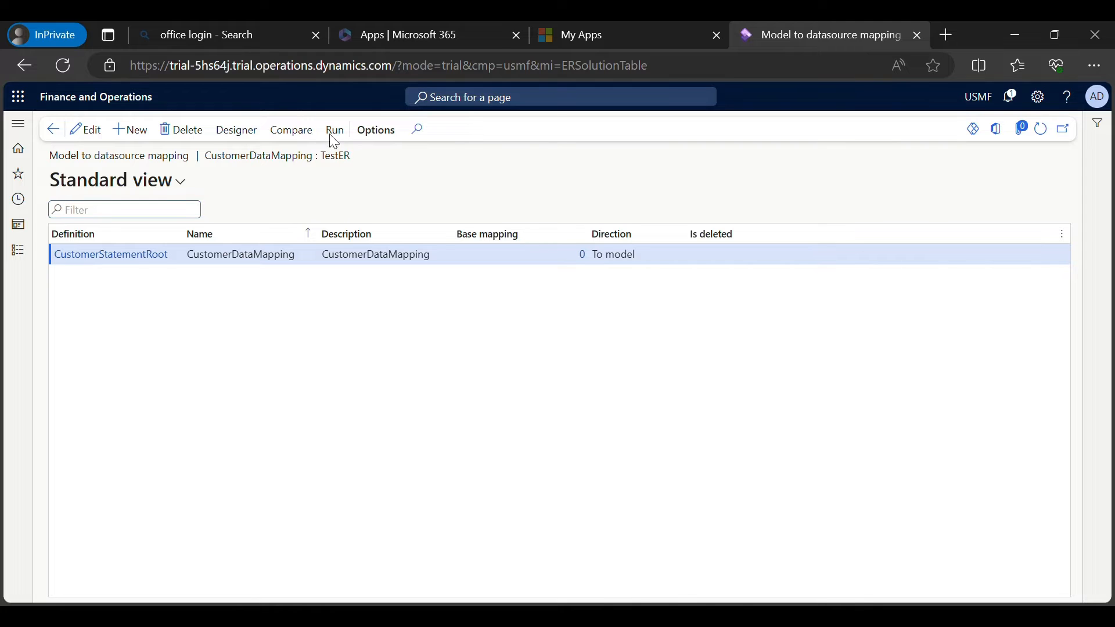
{"action": "left_click", "coordinate": [335, 130]}
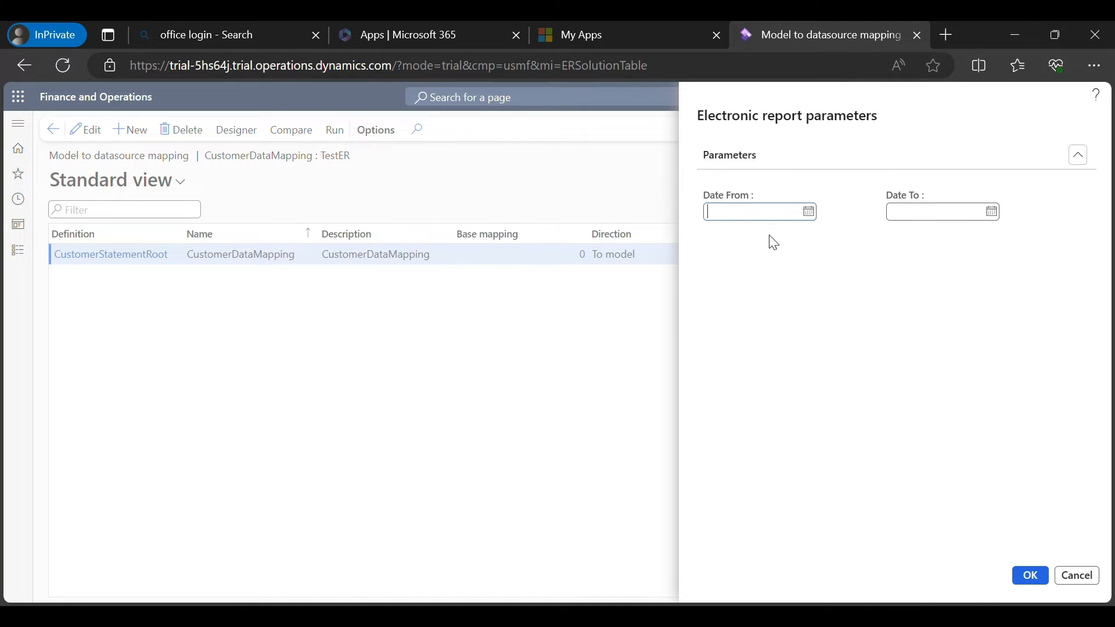
{"action": "left_click", "coordinate": [809, 212]}
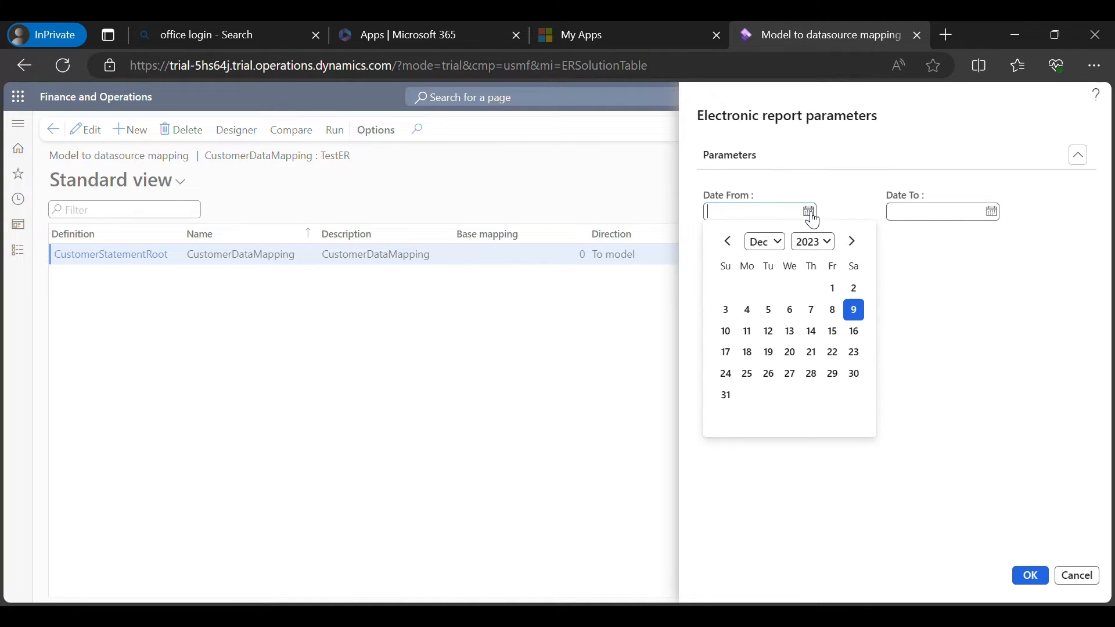
{"action": "left_click", "coordinate": [836, 294]}
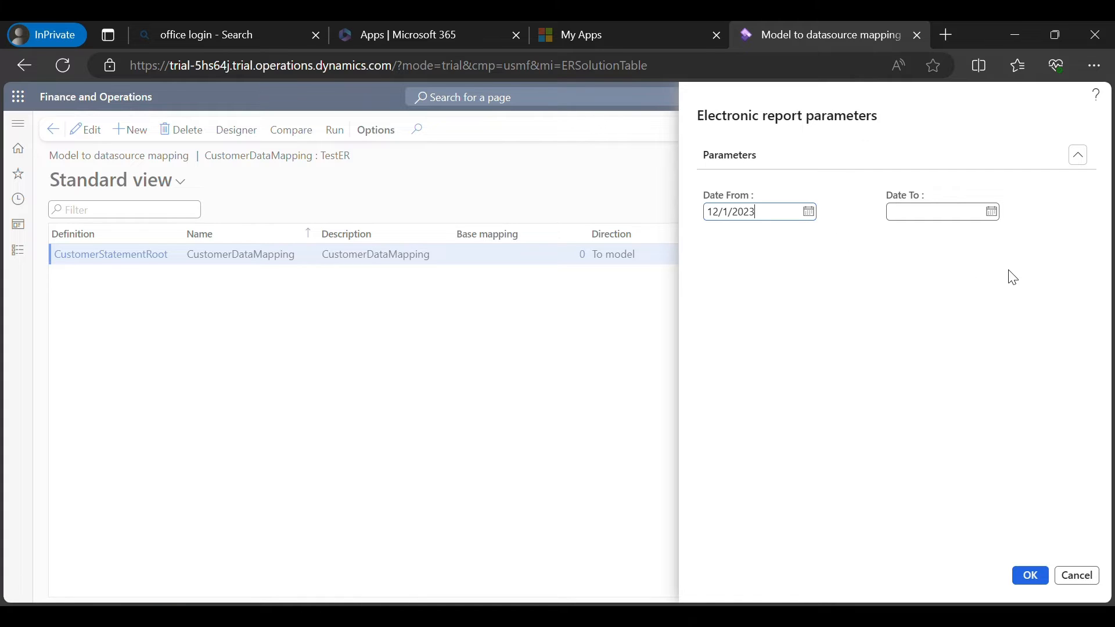
{"action": "left_click", "coordinate": [991, 212]}
{"action": "left_click", "coordinate": [923, 393]}
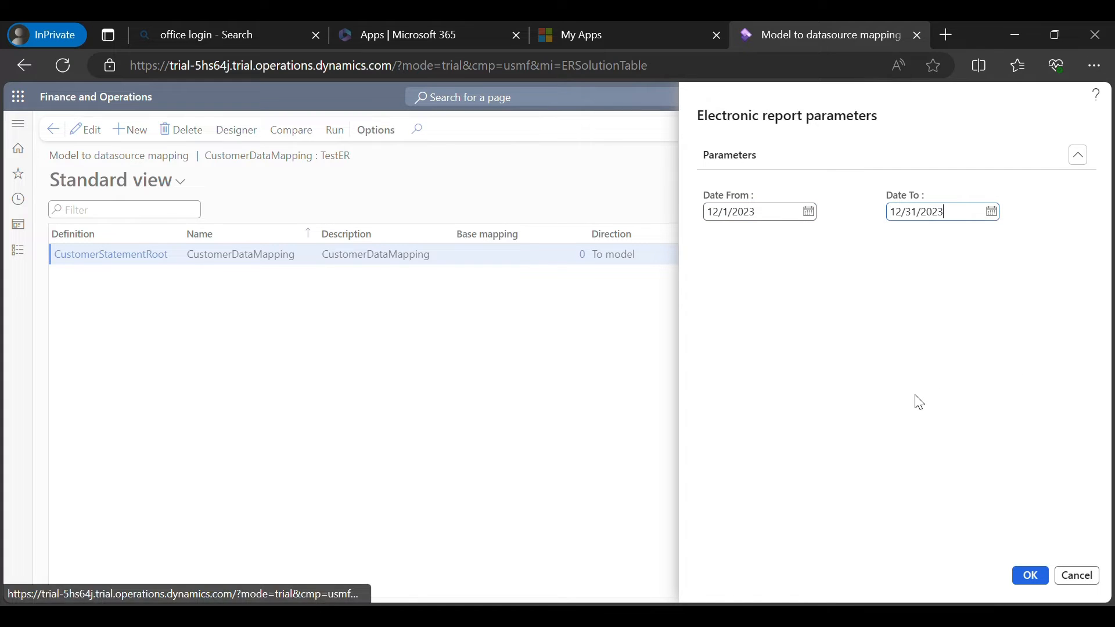
{"action": "left_click", "coordinate": [1025, 582]}
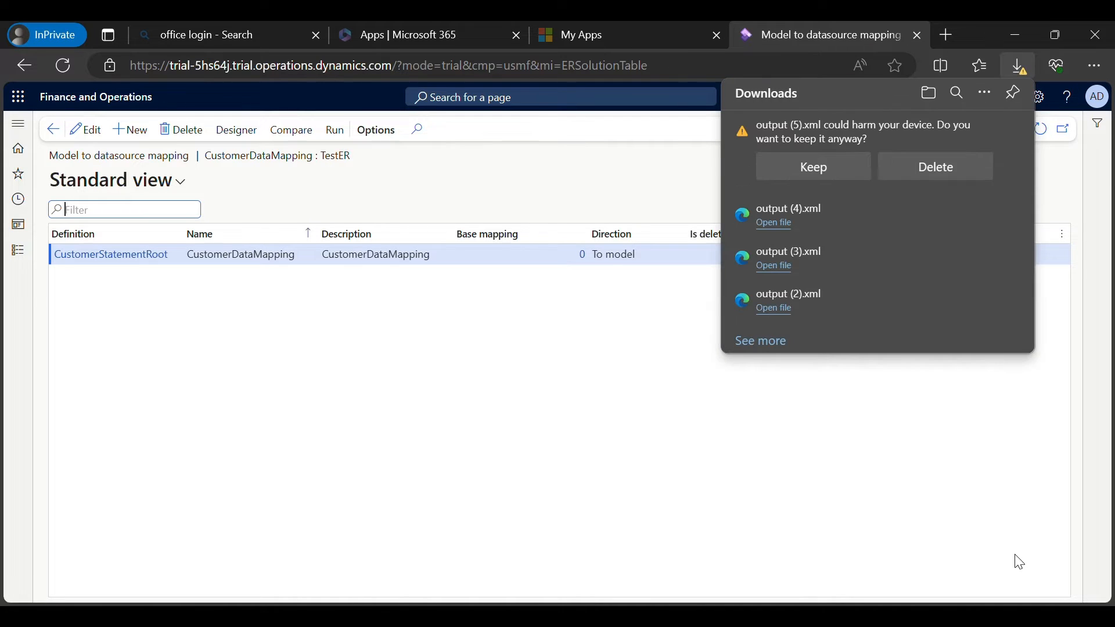
Keep the flagged download output (5).xml and open it from the Downloads folder.
{"action": "left_click", "coordinate": [812, 183]}
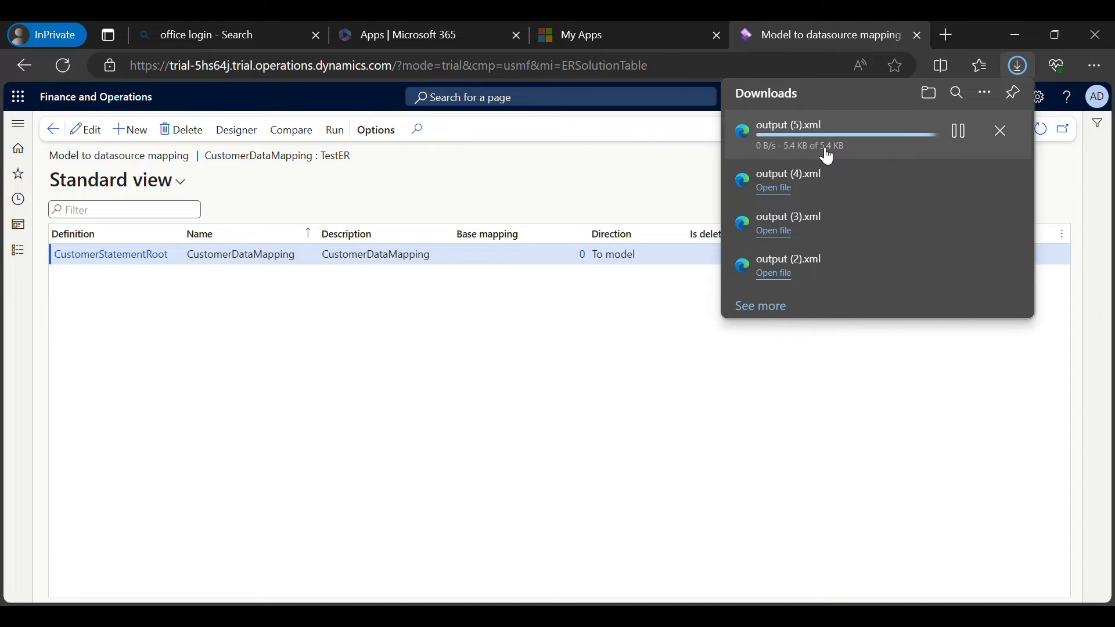
{"action": "left_click", "coordinate": [873, 451]}
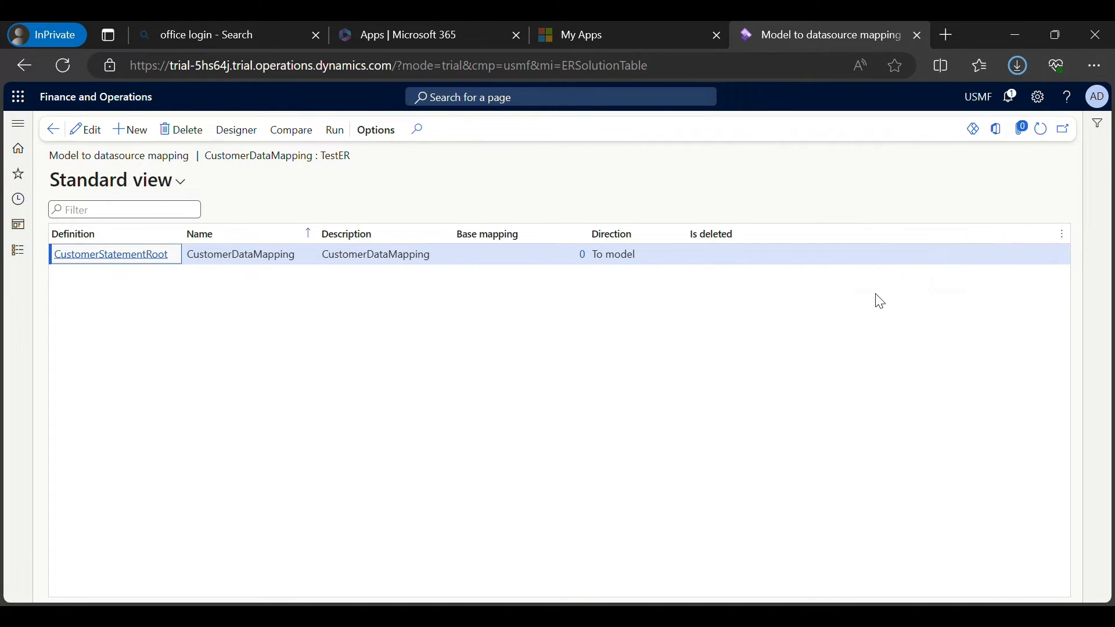
{"action": "left_click", "coordinate": [1022, 67]}
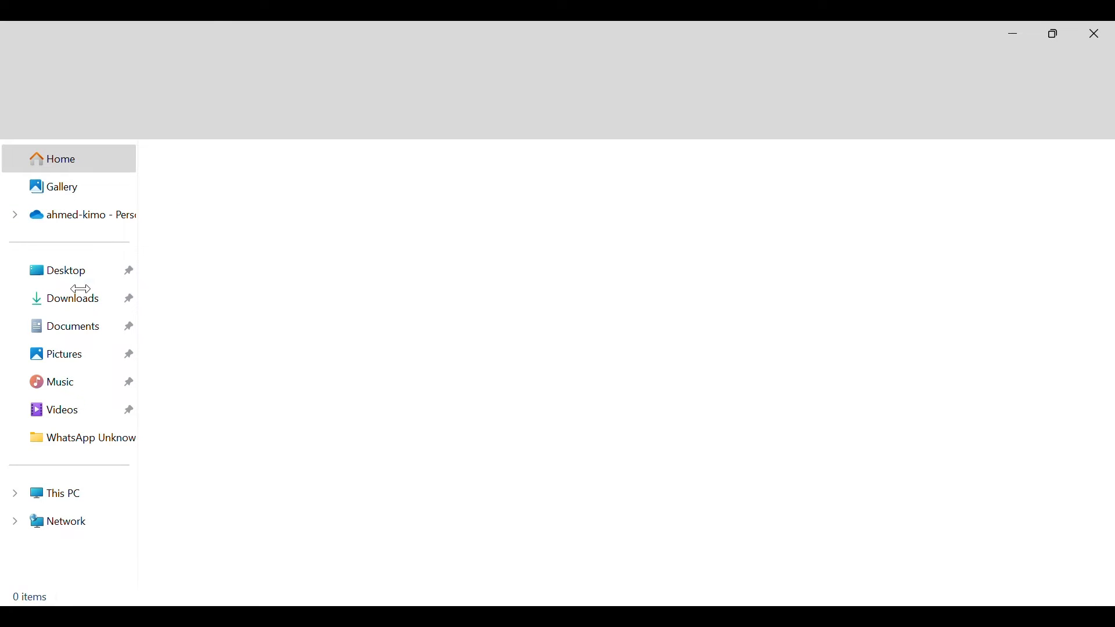
{"action": "left_click", "coordinate": [75, 303]}
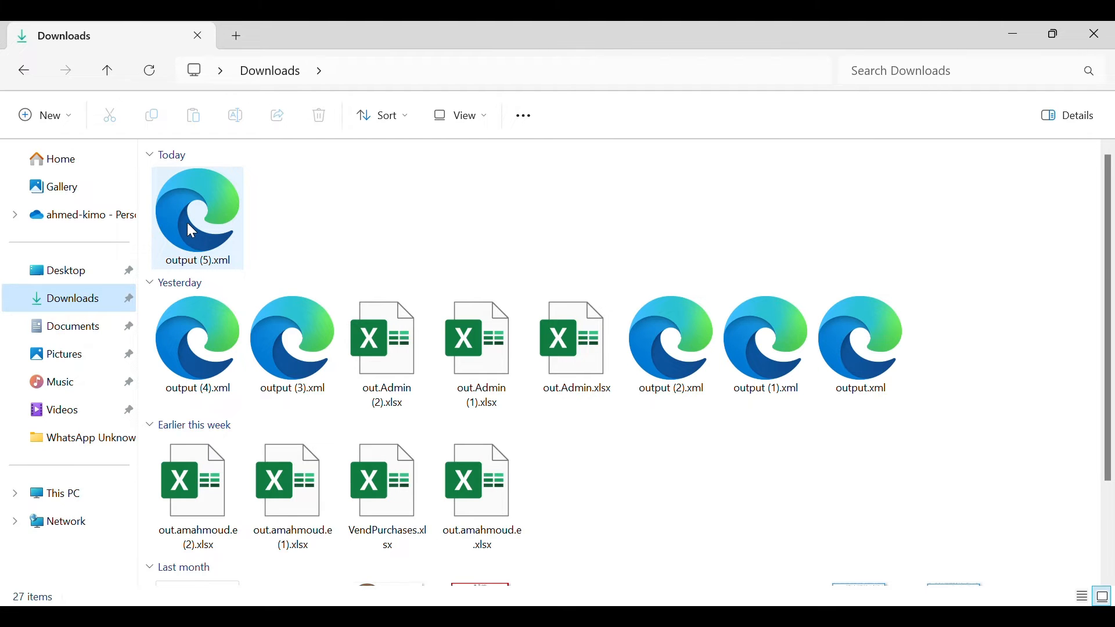
{"action": "left_click", "coordinate": [188, 224]}
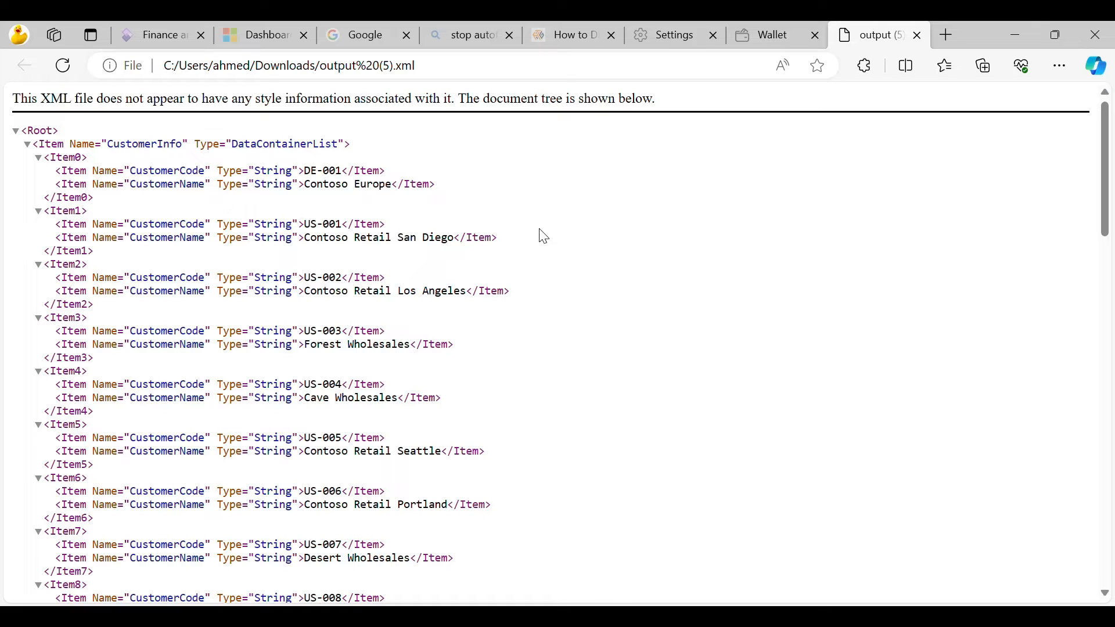
Examine the CustomerCode and CustomerName entries under CustomerInfo in the XML output, collapsing Item0 to Item2.
{"action": "scroll", "coordinate": [527, 259], "scroll_direction": "down", "scroll_amount": 3}
{"action": "scroll", "coordinate": [373, 270], "scroll_direction": "up", "scroll_amount": 3}
{"action": "left_click", "coordinate": [38, 158]}
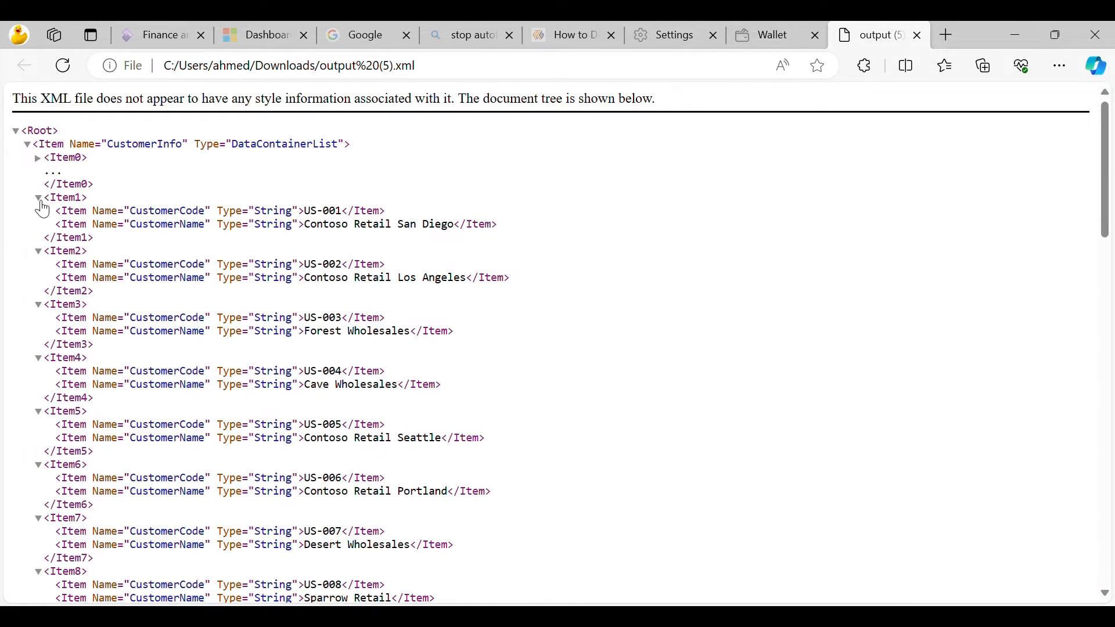
{"action": "left_click", "coordinate": [37, 199]}
{"action": "left_click", "coordinate": [38, 238]}
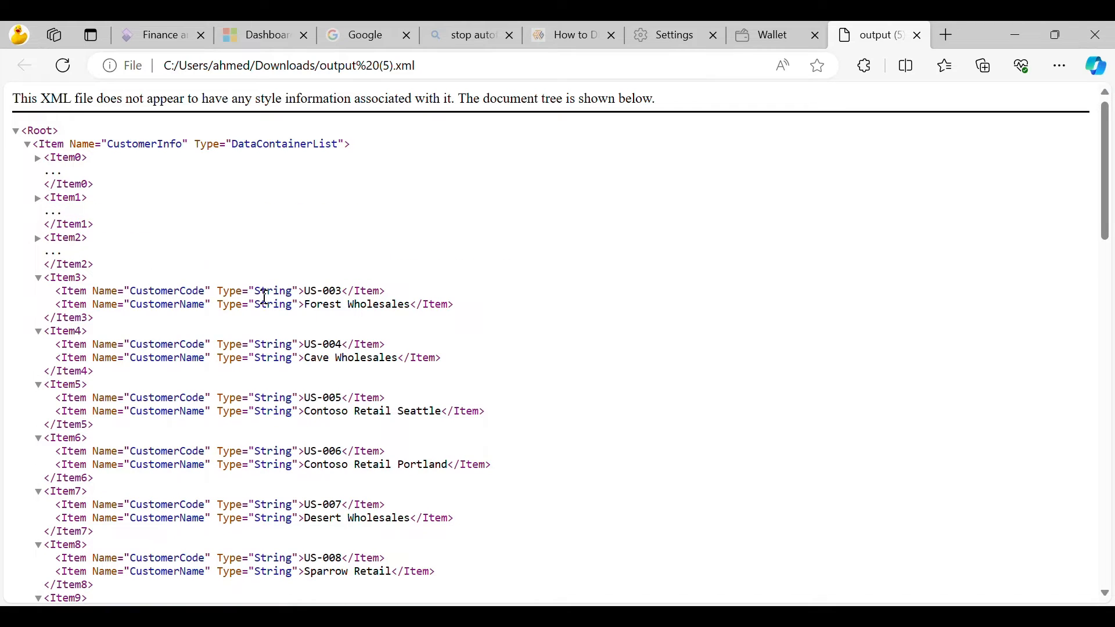
{"action": "double_click", "coordinate": [158, 295]}
{"action": "left_click", "coordinate": [172, 304]}
{"action": "double_click", "coordinate": [161, 295]}
{"action": "left_click", "coordinate": [298, 301]}
{"action": "double_click", "coordinate": [140, 293]}
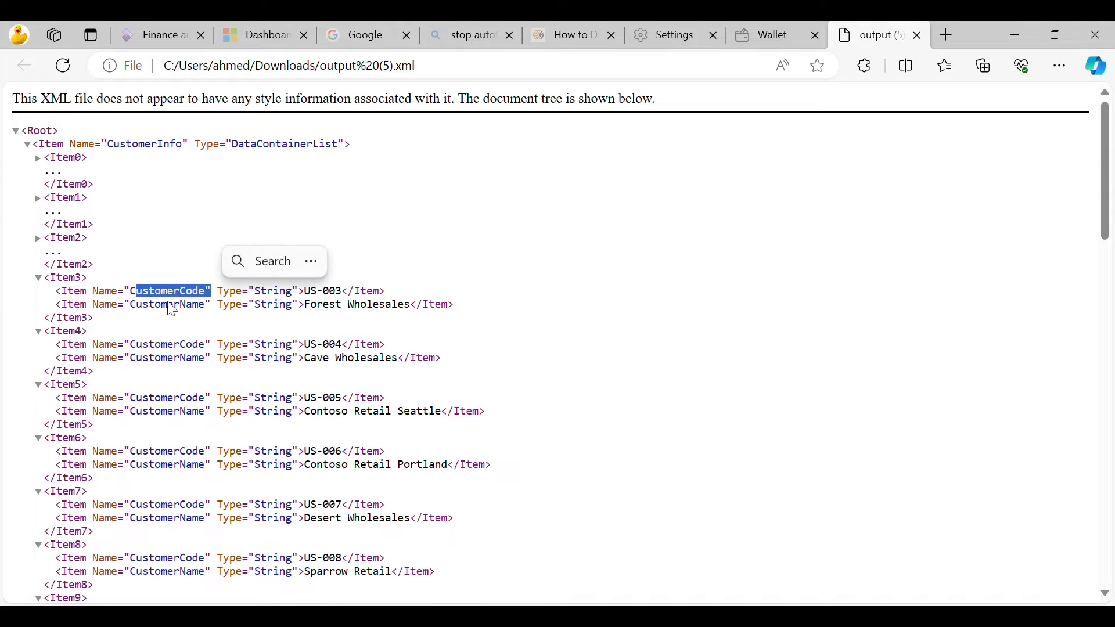
{"action": "left_click", "coordinate": [136, 301]}
{"action": "left_click_drag", "start_coordinate": [135, 301], "coordinate": [336, 304]}
{"action": "double_click", "coordinate": [379, 305]}
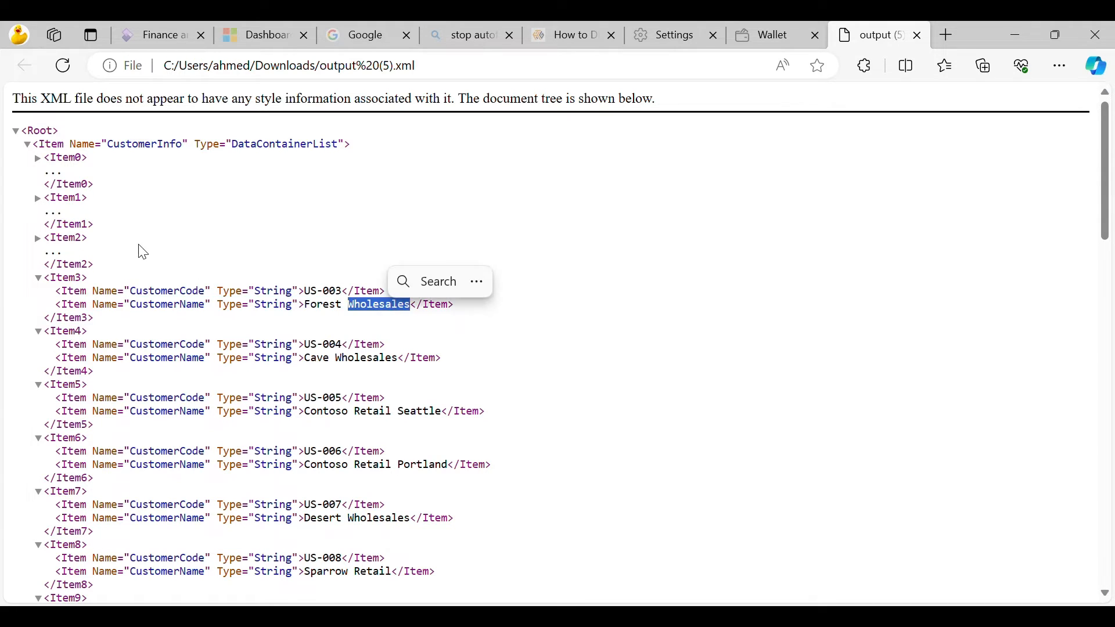
Collapse CustomerInfo in the XML output and check the DateFrom and DateTo values under ReportParam.
{"action": "left_click", "coordinate": [27, 146]}
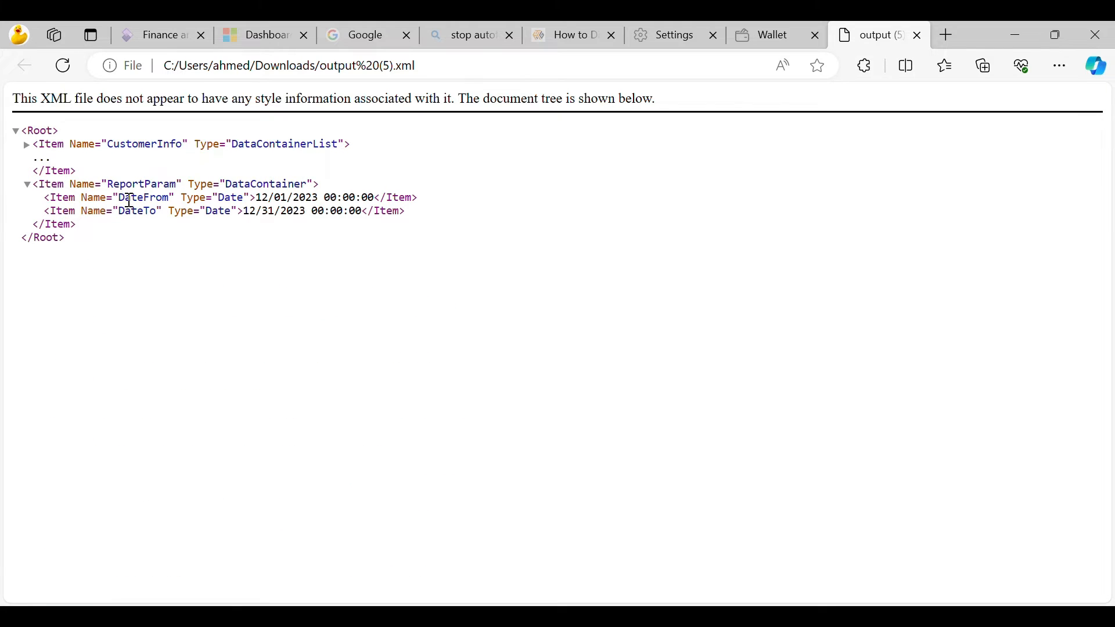
{"action": "left_click_drag", "start_coordinate": [115, 185], "coordinate": [239, 186]}
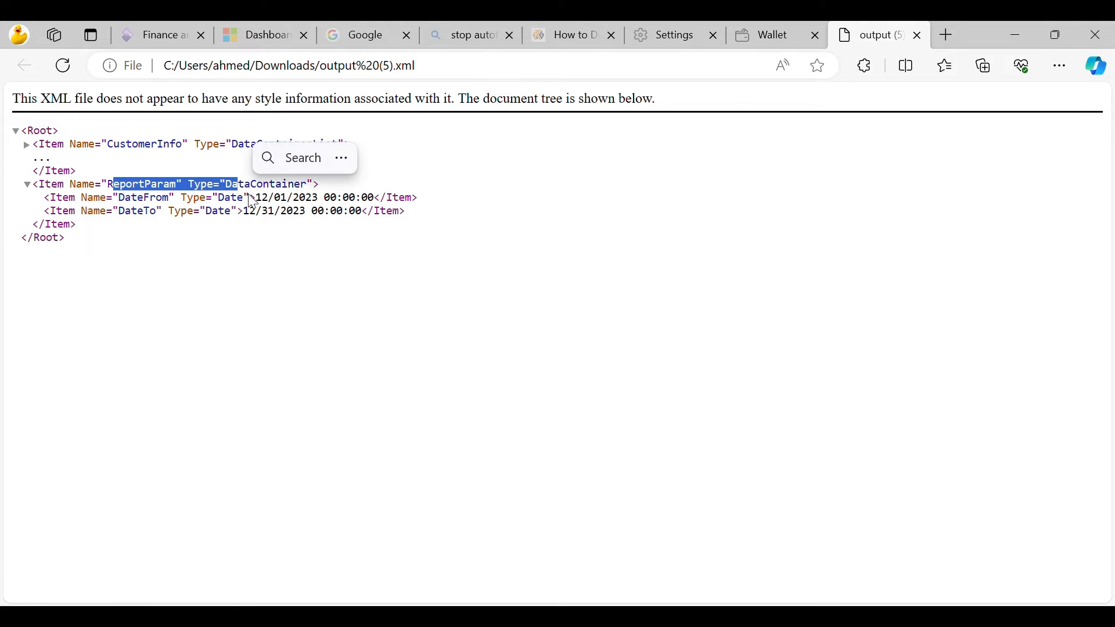
{"action": "left_click", "coordinate": [284, 204]}
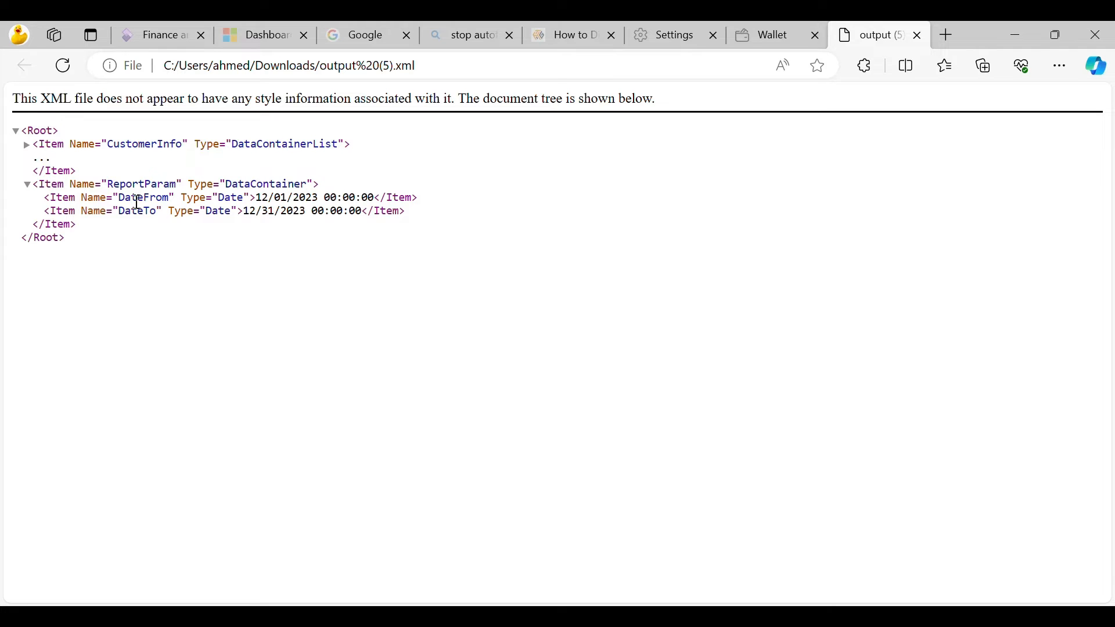
{"action": "left_click_drag", "start_coordinate": [120, 198], "coordinate": [156, 198]}
{"action": "double_click", "coordinate": [132, 212]}
{"action": "double_click", "coordinate": [261, 199]}
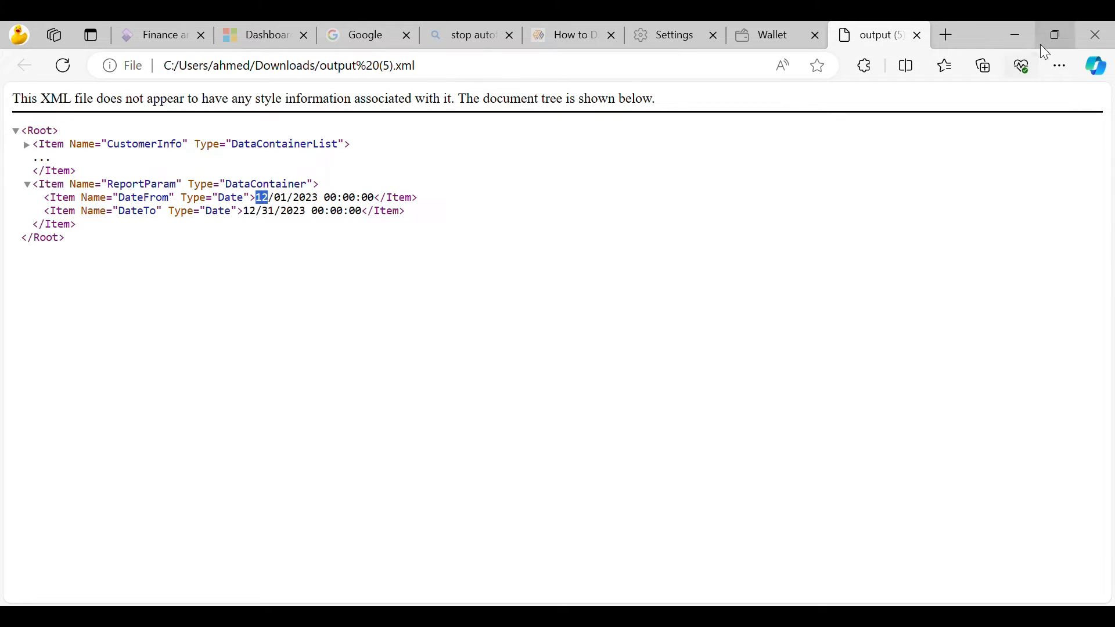
Return to the Finance and Operations mapping list and reopen CustomerDataMapping in the model mapping designer.
{"action": "left_click", "coordinate": [1017, 38]}
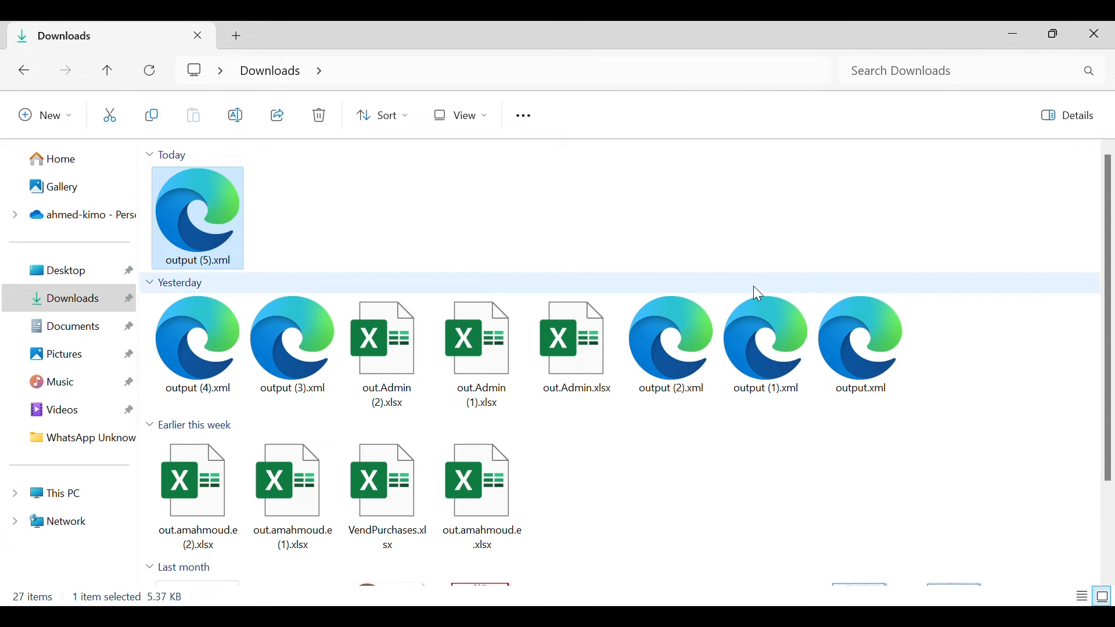
{"action": "left_click", "coordinate": [1017, 33]}
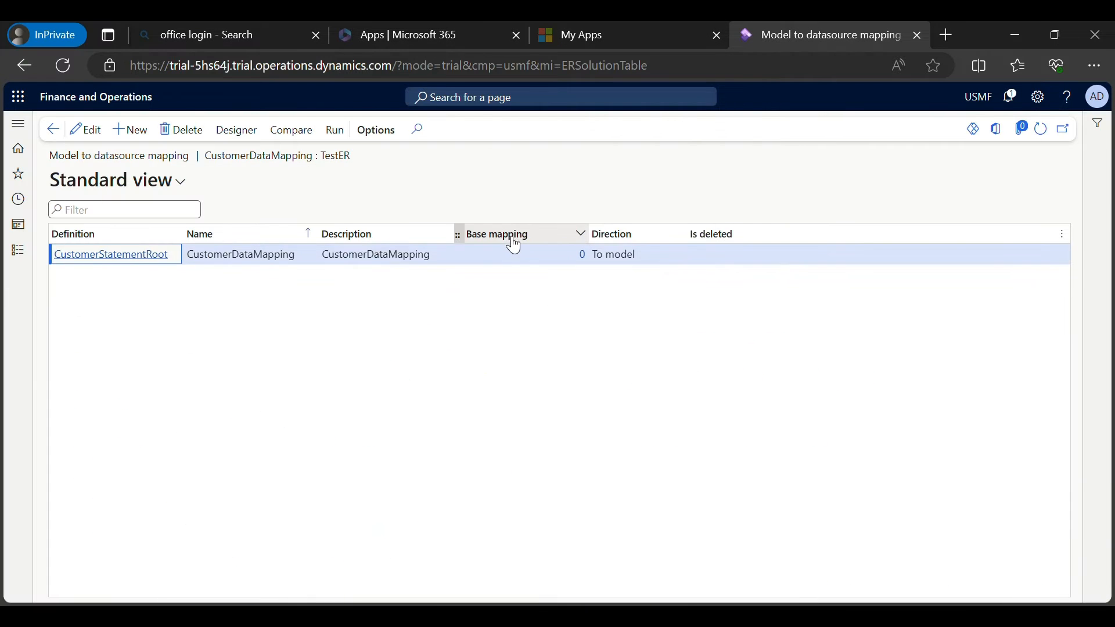
{"action": "left_click", "coordinate": [237, 140]}
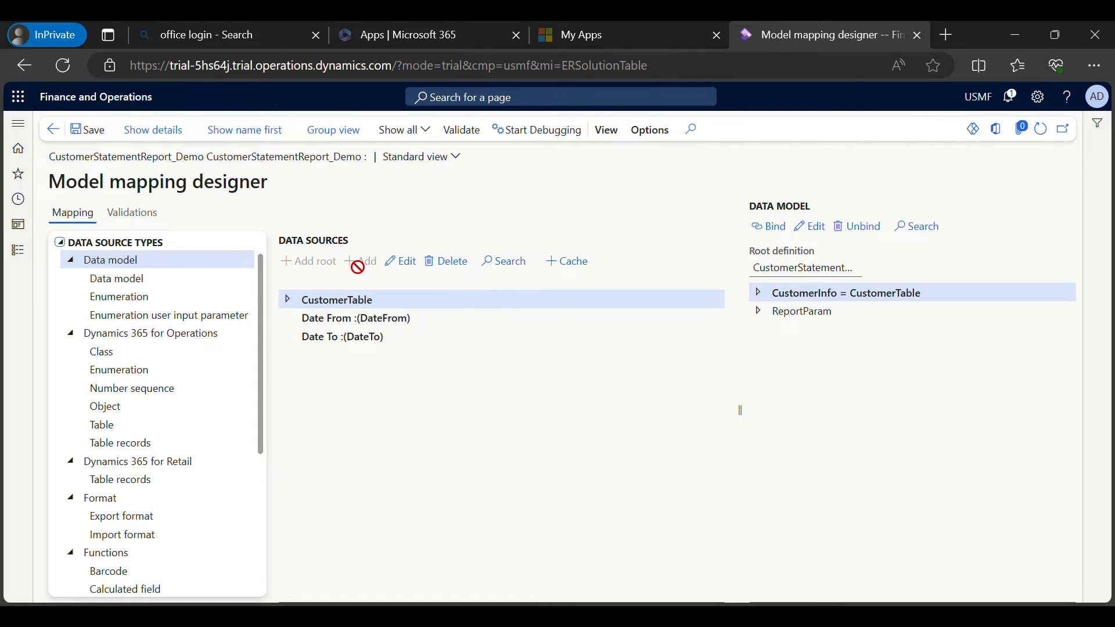
Expand CustomerInfo and its CustomerTransactions node in the data model to view the transaction fields.
{"action": "left_click", "coordinate": [758, 293]}
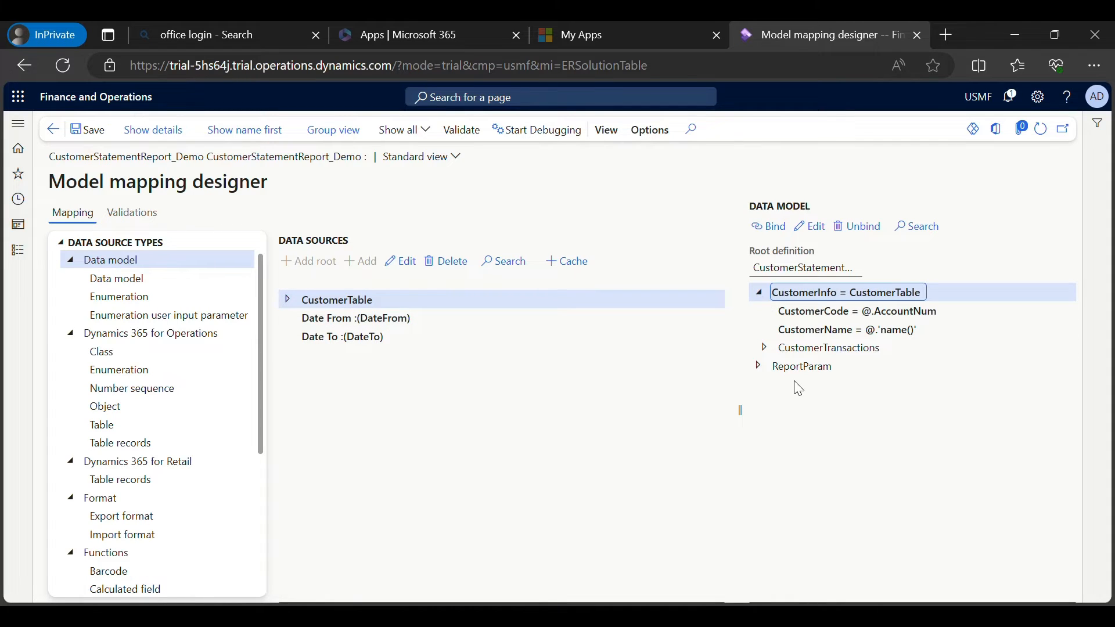
{"action": "left_click", "coordinate": [778, 348]}
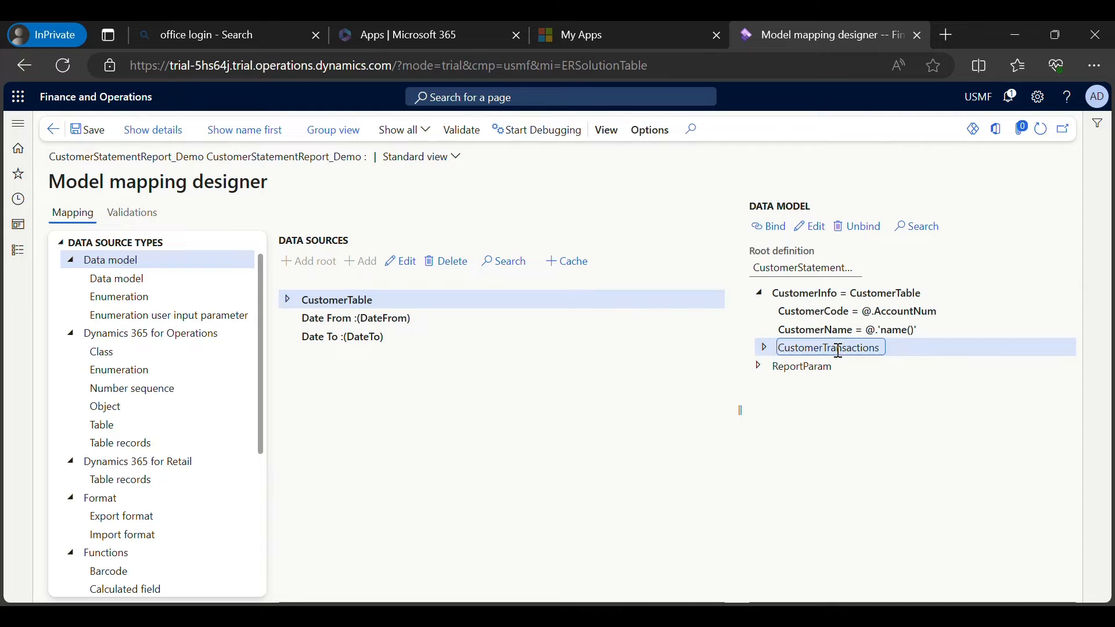
{"action": "left_click", "coordinate": [765, 349]}
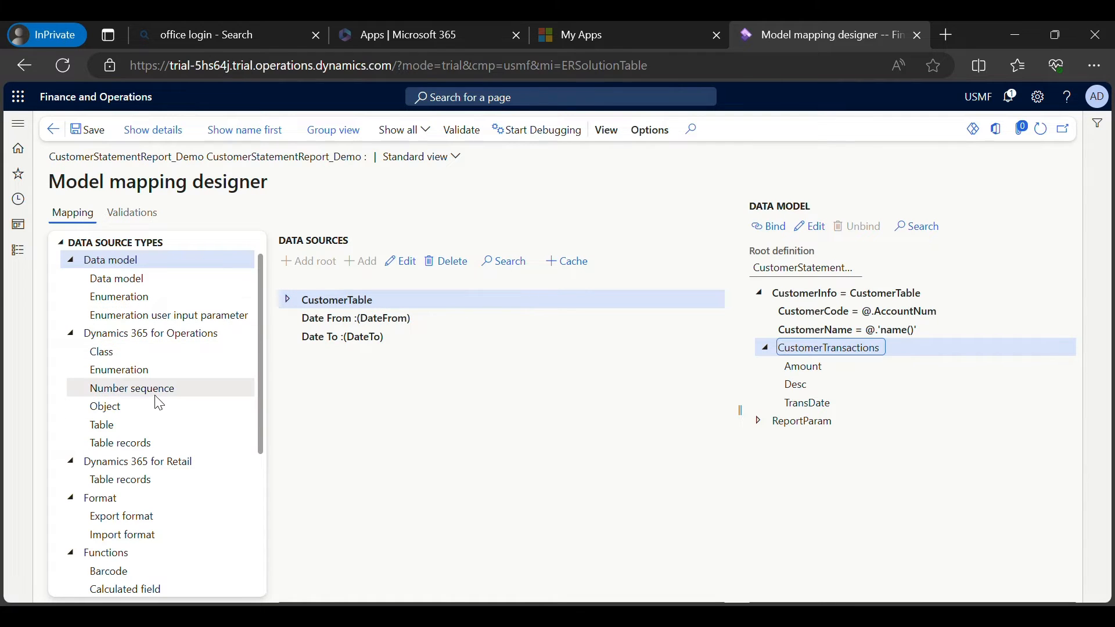
{"action": "left_click", "coordinate": [142, 442]}
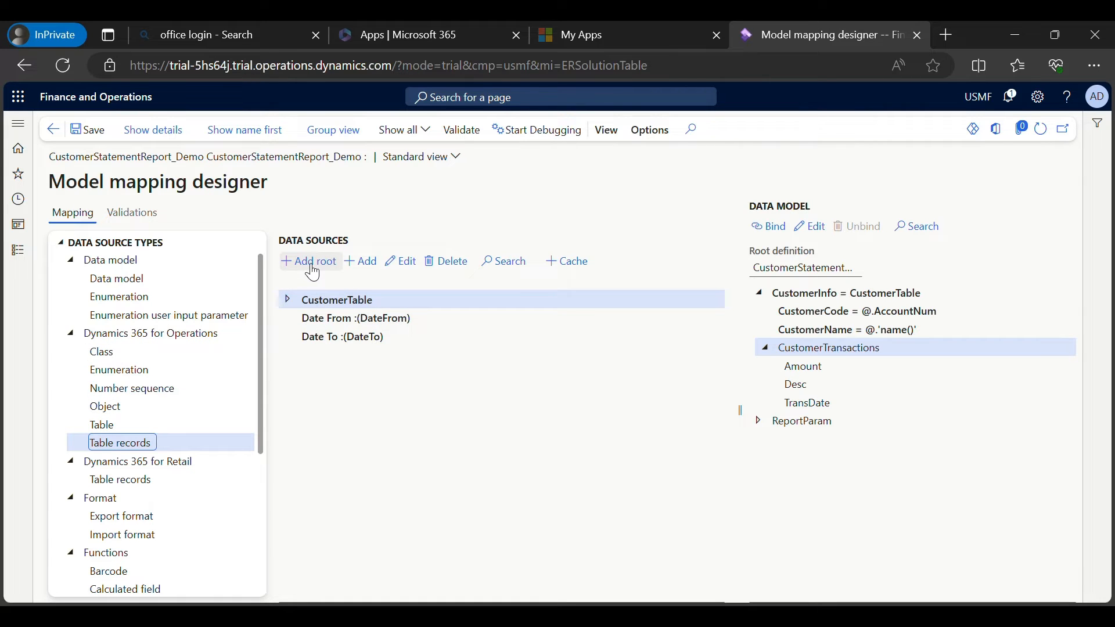
{"action": "left_click", "coordinate": [312, 262]}
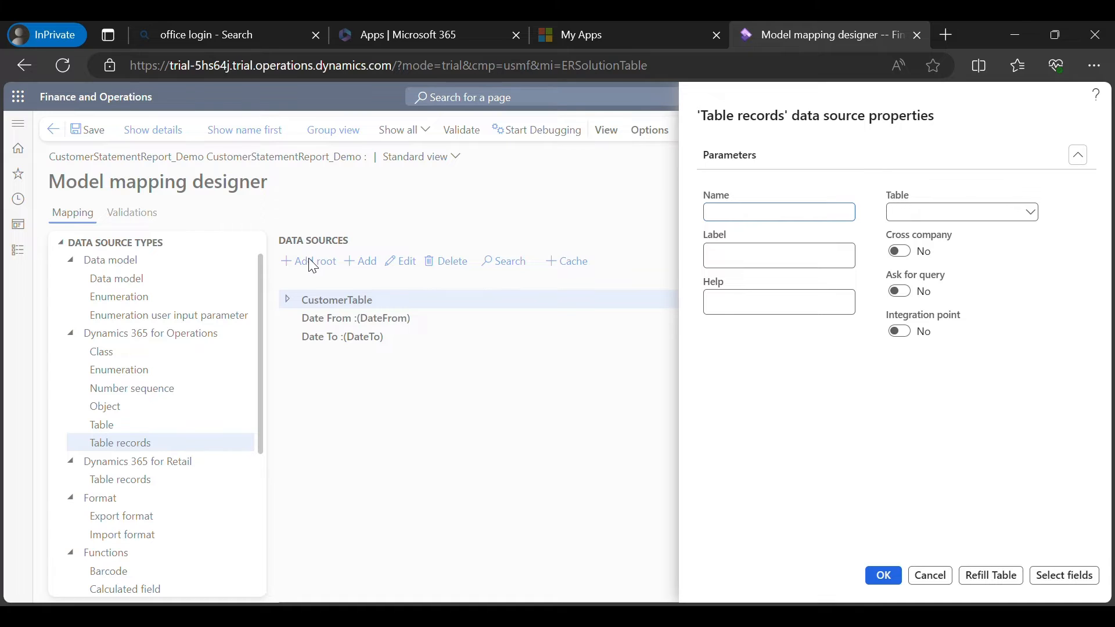
{"action": "left_click", "coordinate": [952, 210]}
{"action": "left_click", "coordinate": [926, 578]}
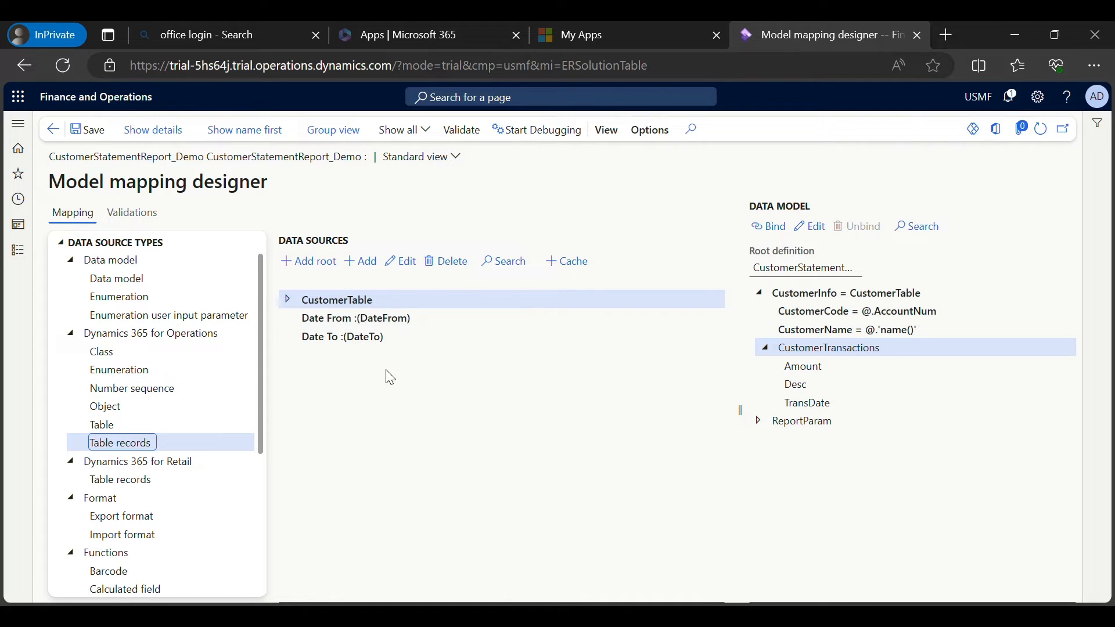
{"action": "left_click", "coordinate": [287, 299]}
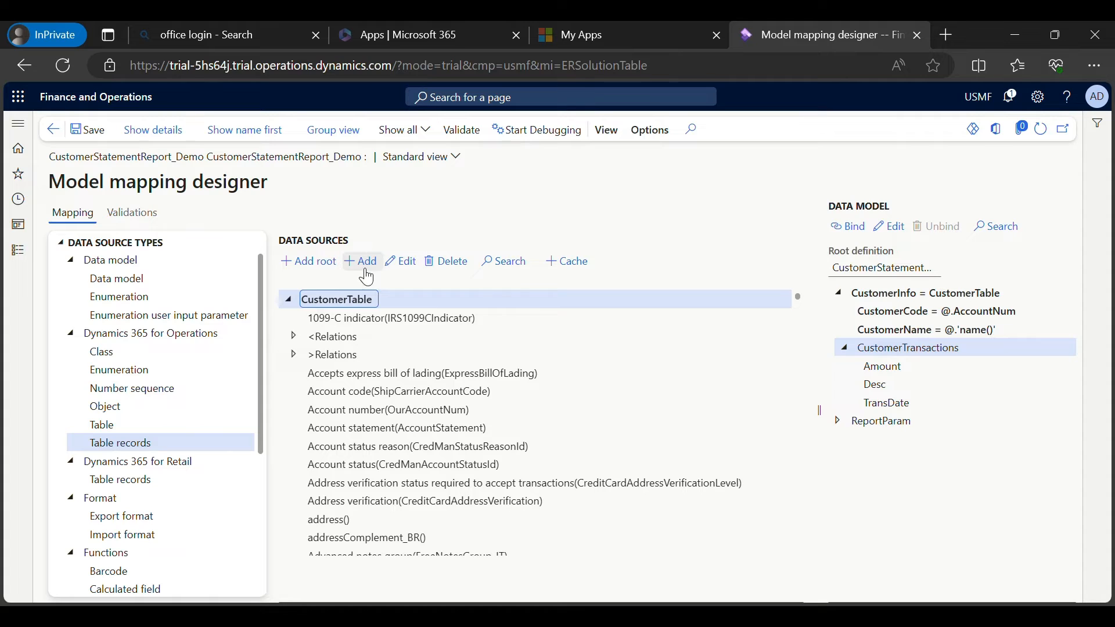
{"action": "left_click", "coordinate": [375, 269]}
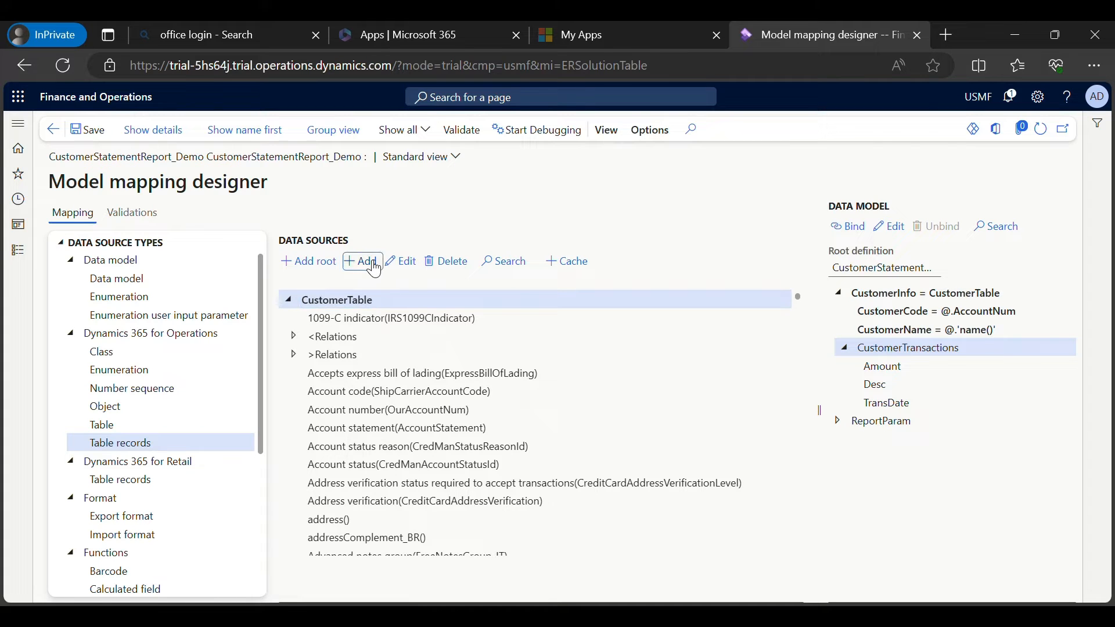
{"action": "left_click", "coordinate": [904, 215]}
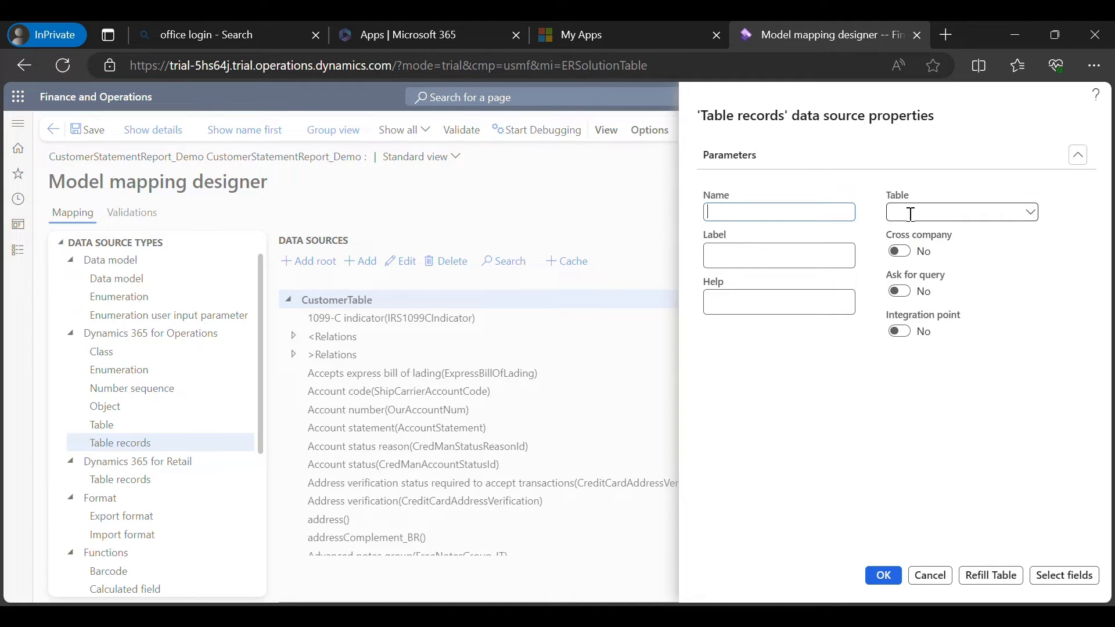
{"action": "left_click", "coordinate": [928, 575]}
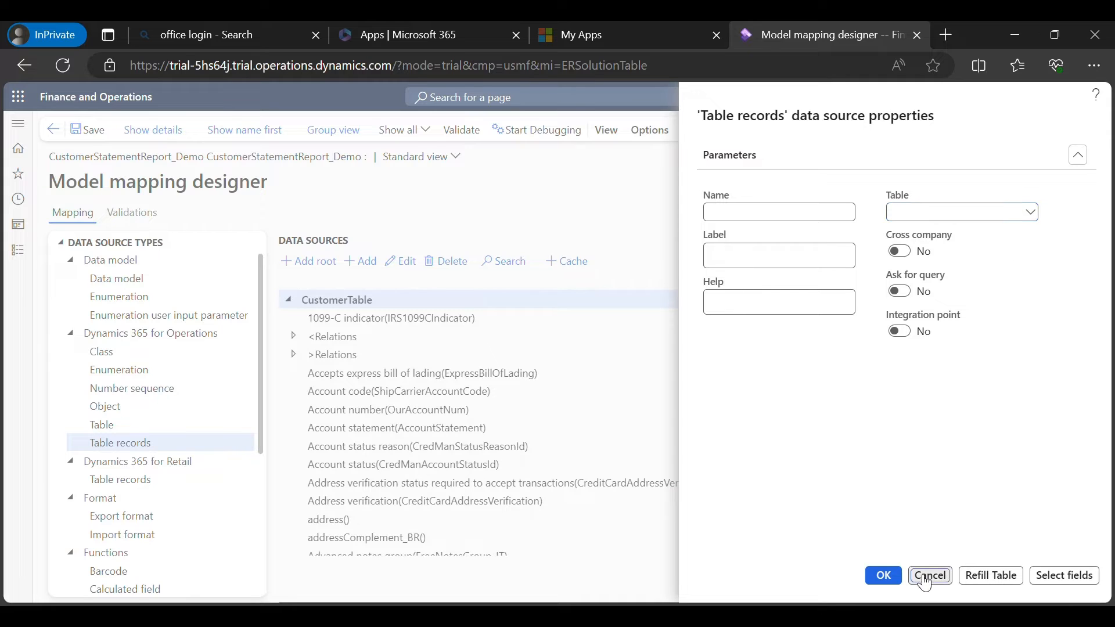
{"action": "left_click", "coordinate": [288, 300]}
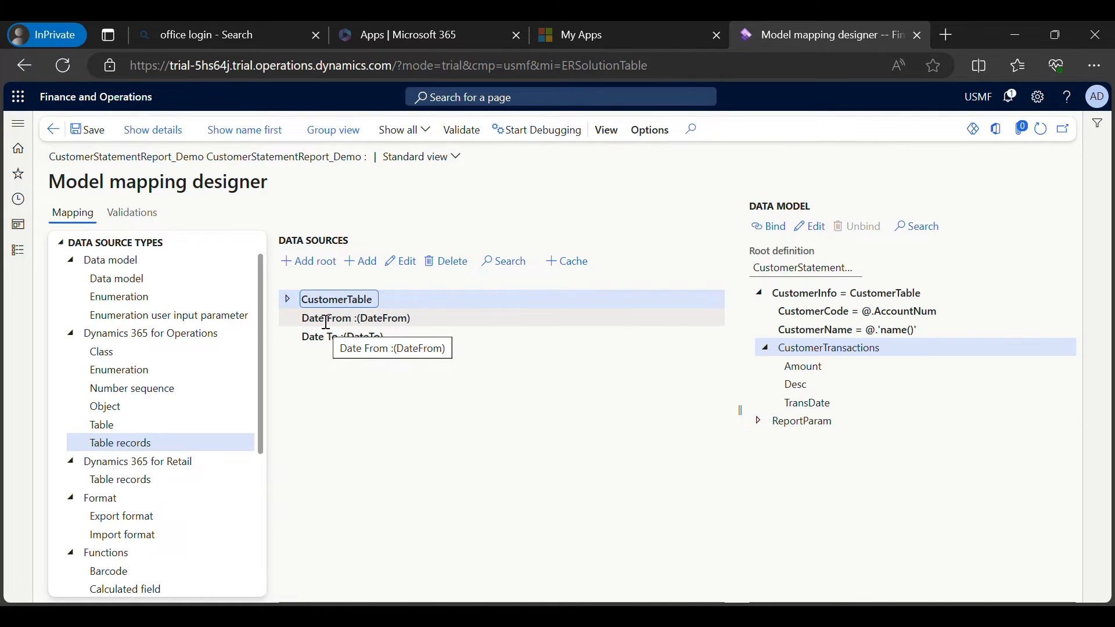
Expand the CustomerTable data source and examine its <Relations and >Relations nodes.
{"action": "left_click", "coordinate": [288, 299]}
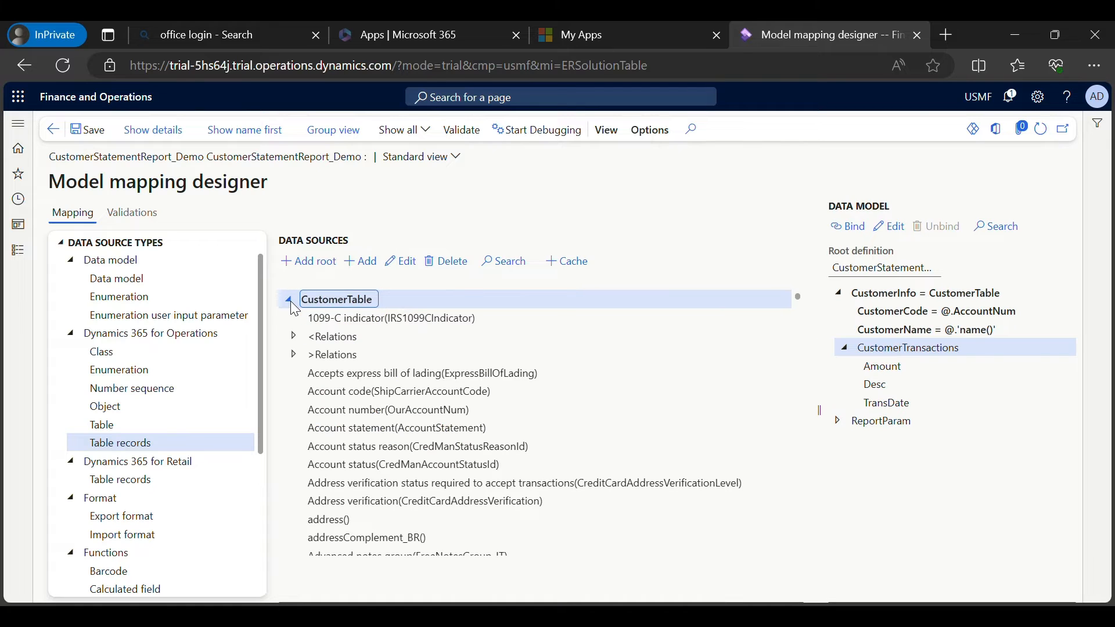
{"action": "left_click", "coordinate": [332, 351]}
{"action": "left_click", "coordinate": [332, 339]}
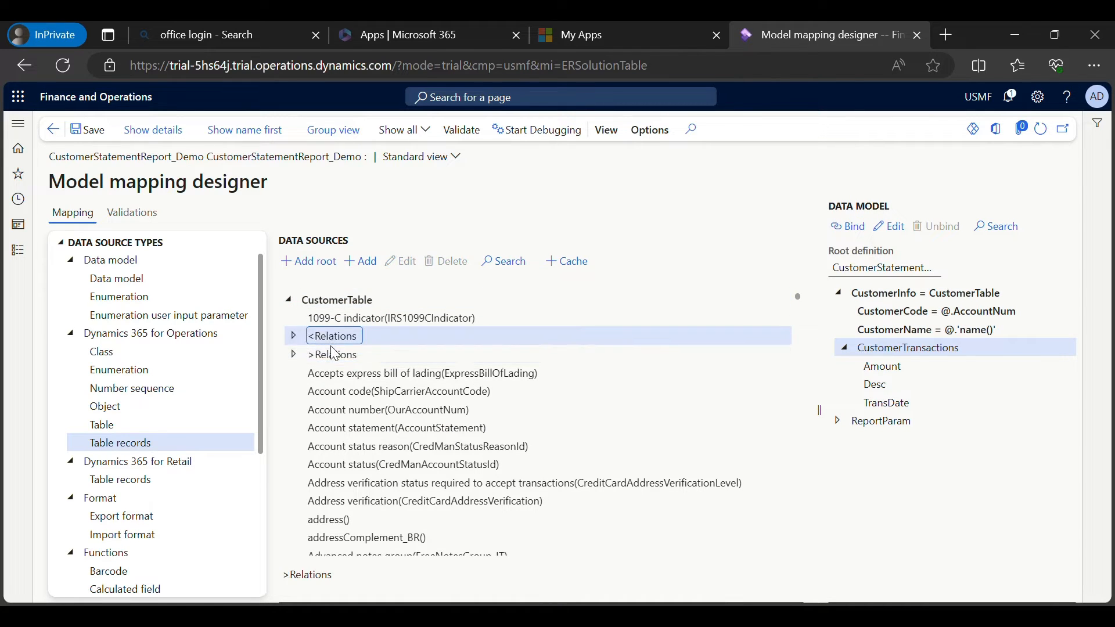
{"action": "left_click", "coordinate": [332, 352]}
{"action": "left_click", "coordinate": [331, 339]}
{"action": "left_click", "coordinate": [334, 354]}
{"action": "left_click", "coordinate": [333, 339]}
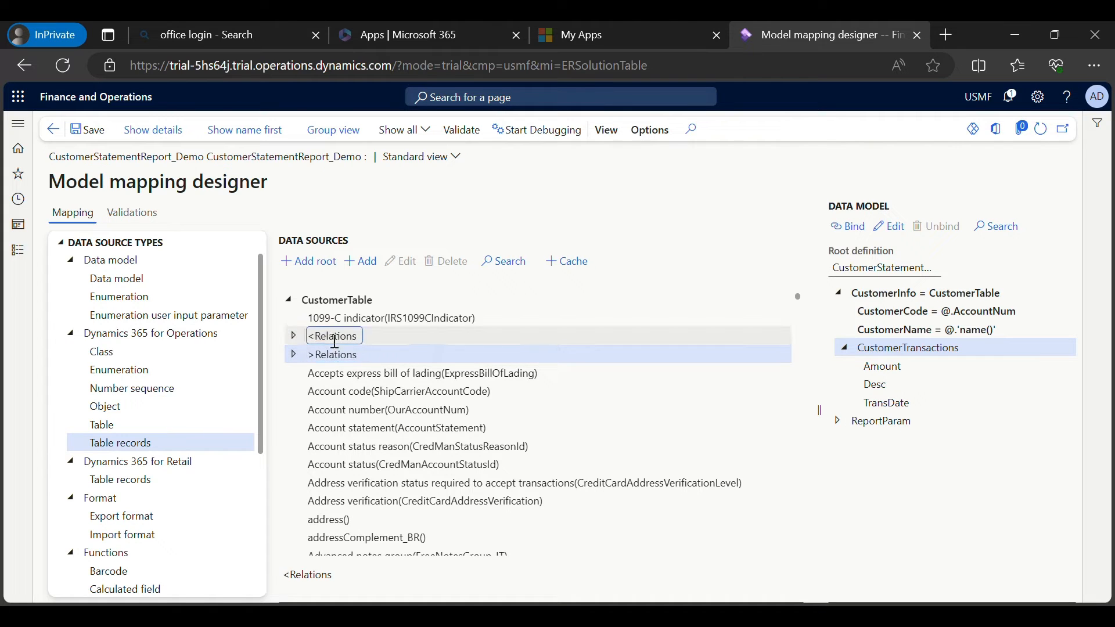
{"action": "left_click", "coordinate": [330, 356]}
{"action": "left_click", "coordinate": [331, 337]}
{"action": "left_click", "coordinate": [330, 355]}
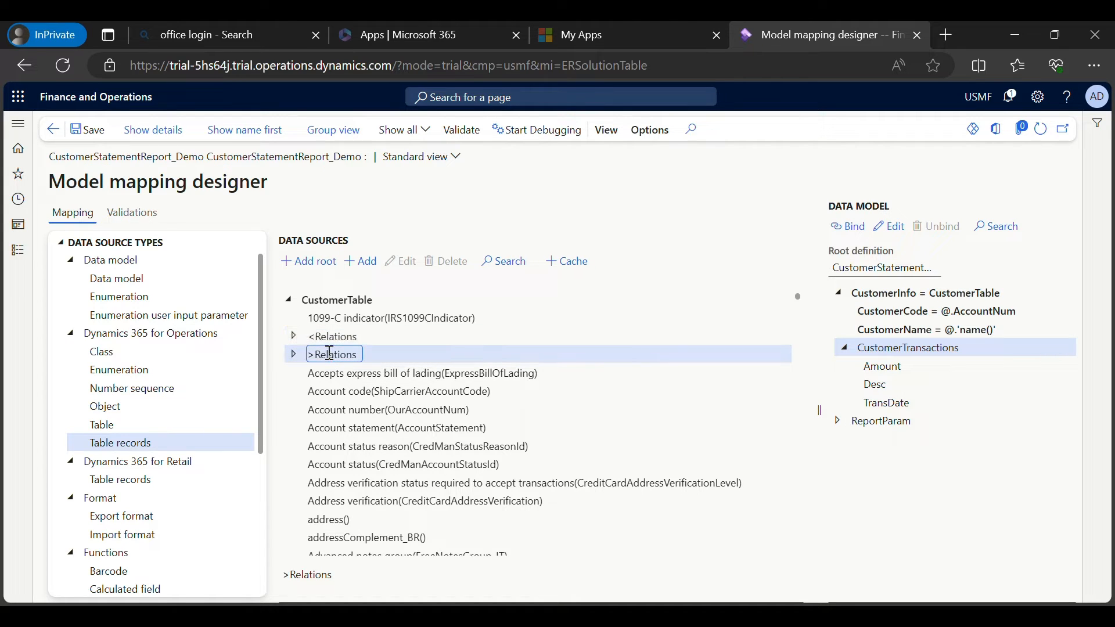
Look through the fields and methods of CustomerTable alongside the CustomerName binding in the data model.
{"action": "scroll", "coordinate": [389, 410], "scroll_direction": "down", "scroll_amount": 1}
{"action": "scroll", "coordinate": [389, 410], "scroll_direction": "down", "scroll_amount": 12}
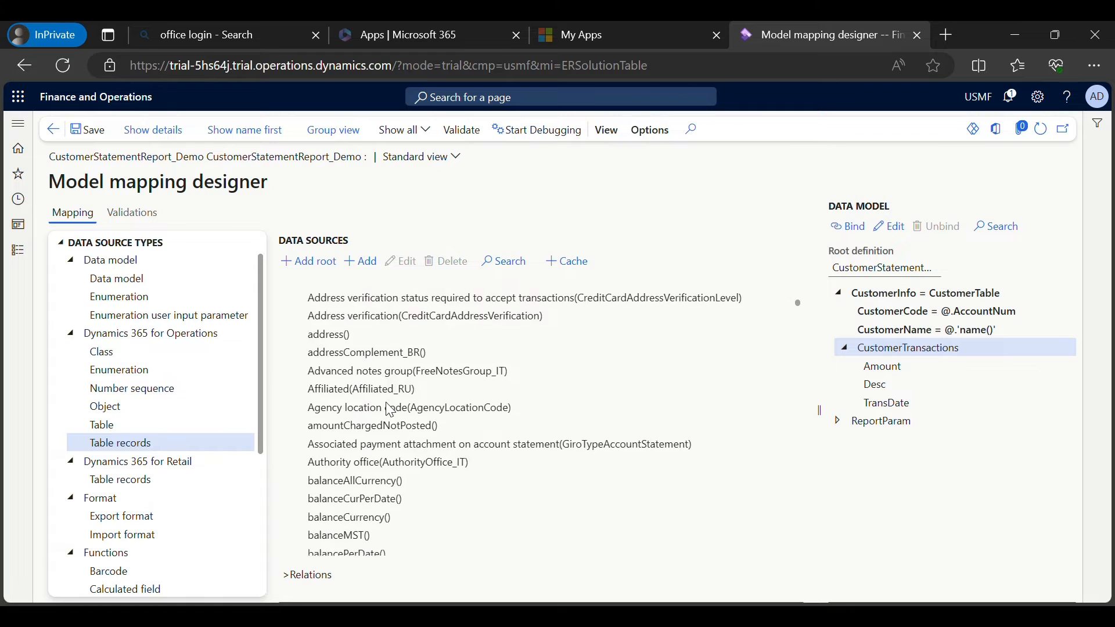
{"action": "scroll", "coordinate": [389, 411], "scroll_direction": "down", "scroll_amount": 14}
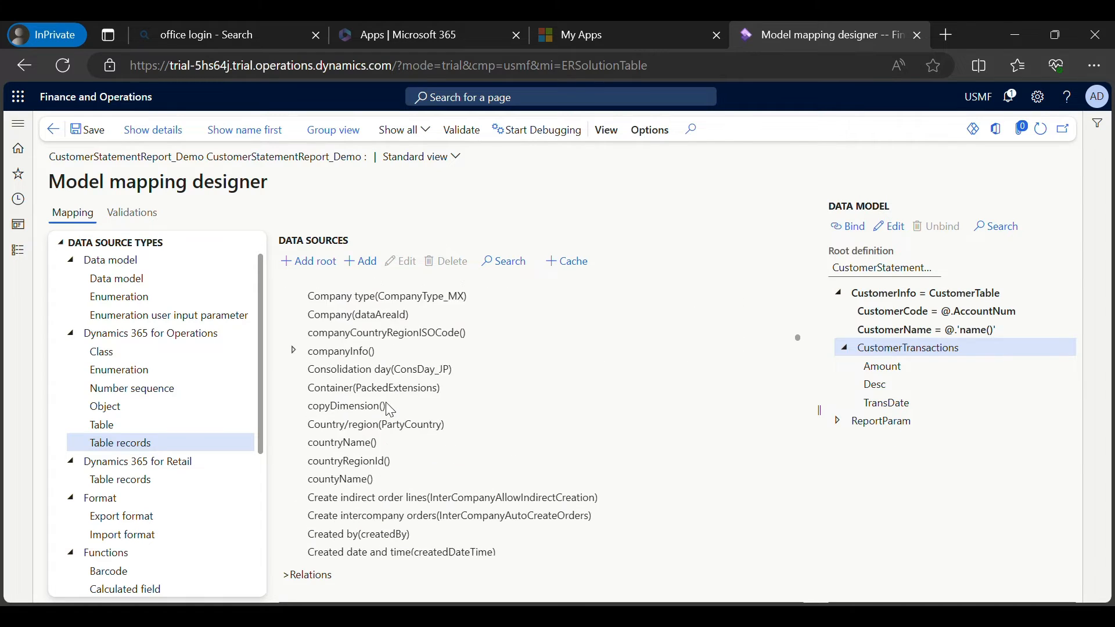
{"action": "scroll", "coordinate": [389, 410], "scroll_direction": "up", "scroll_amount": 5}
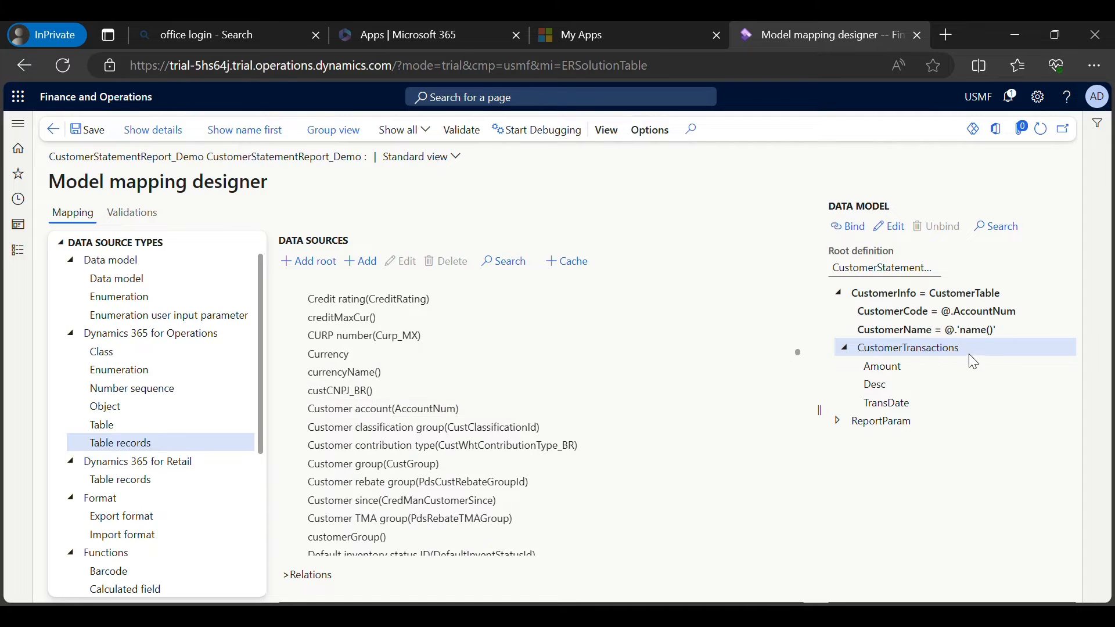
{"action": "left_click", "coordinate": [970, 330]}
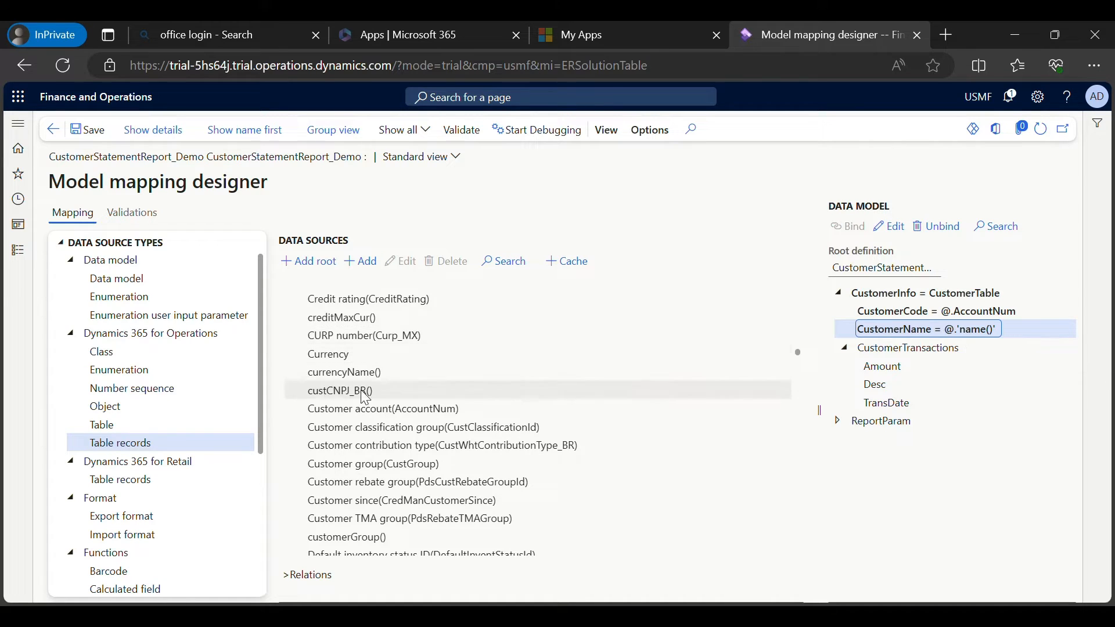
{"action": "left_click", "coordinate": [390, 372]}
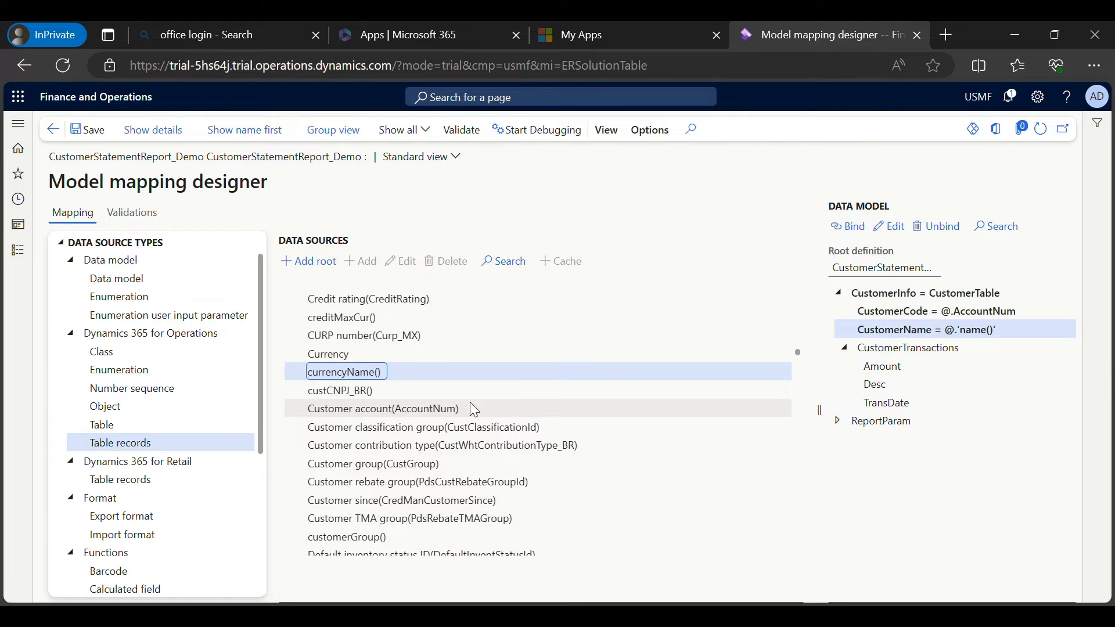
{"action": "scroll", "coordinate": [447, 386], "scroll_direction": "up", "scroll_amount": 5}
{"action": "scroll", "coordinate": [445, 385], "scroll_direction": "up", "scroll_amount": 20}
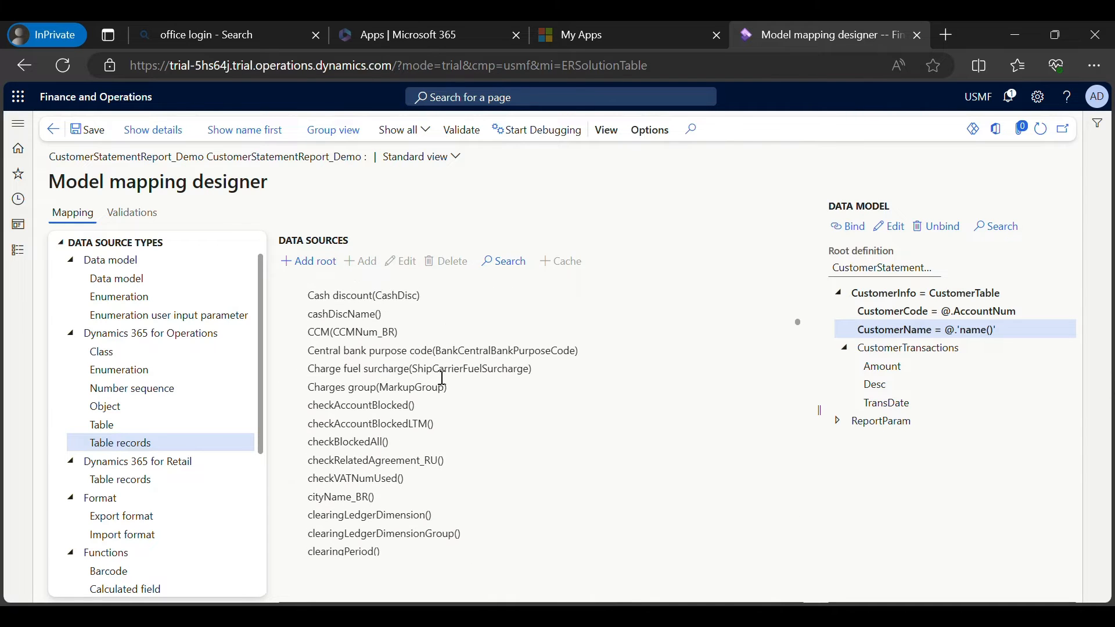
{"action": "scroll", "coordinate": [444, 385], "scroll_direction": "up", "scroll_amount": 3}
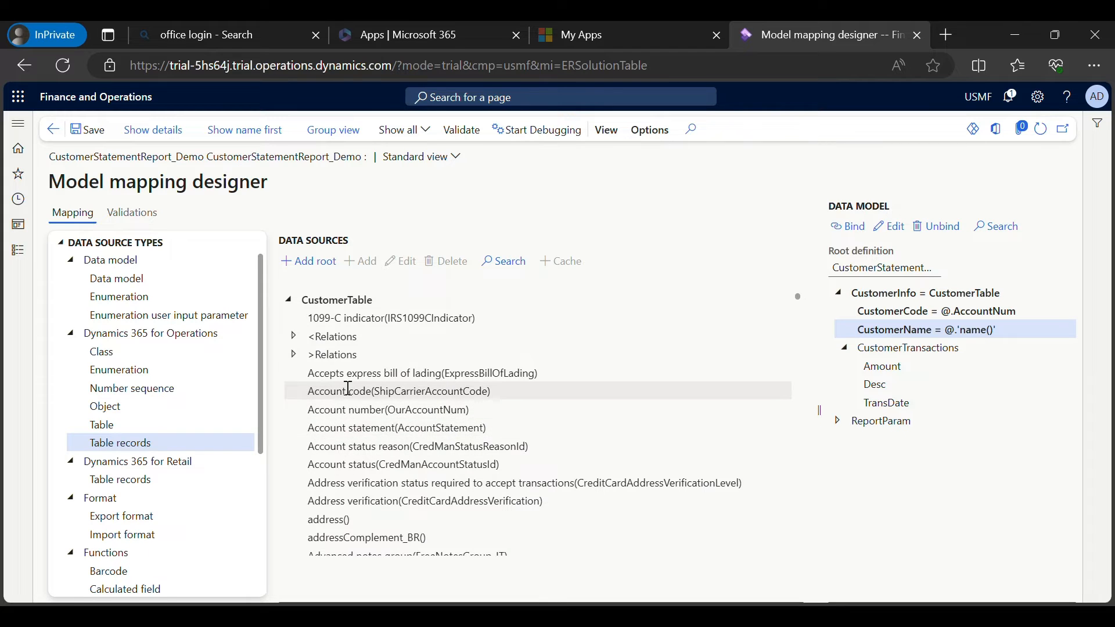
Compare the two relation nodes under CustomerTable, focusing on the direction sign of <Relations.
{"action": "left_click", "coordinate": [332, 343]}
{"action": "left_click", "coordinate": [328, 354]}
{"action": "left_click", "coordinate": [328, 339]}
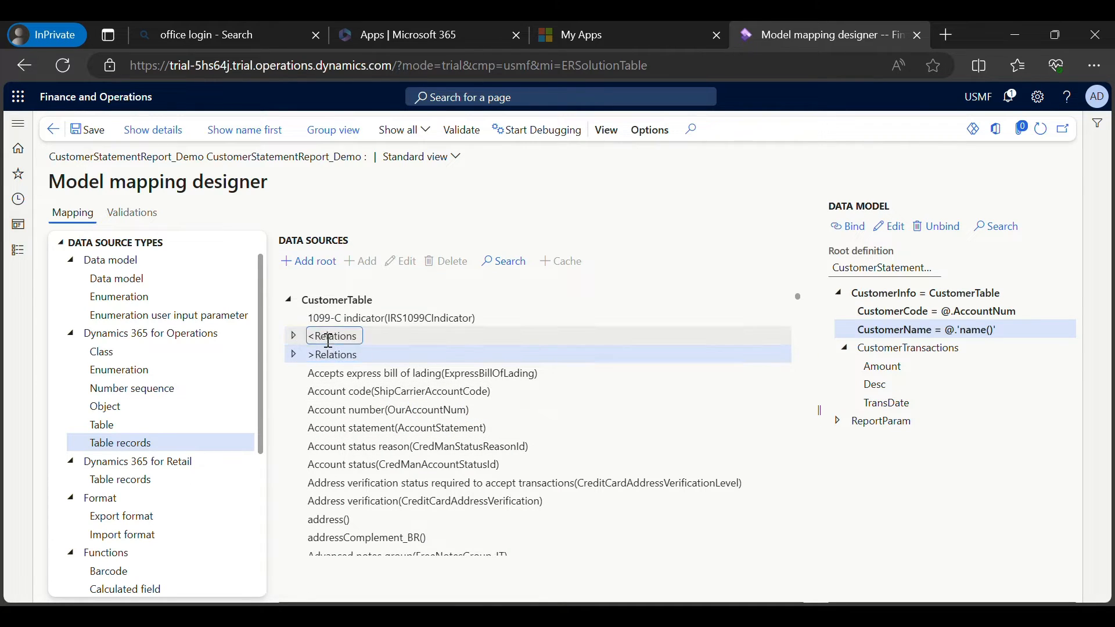
{"action": "left_click", "coordinate": [329, 351]}
{"action": "left_click", "coordinate": [328, 340]}
{"action": "left_click", "coordinate": [329, 353]}
{"action": "left_click", "coordinate": [329, 340]}
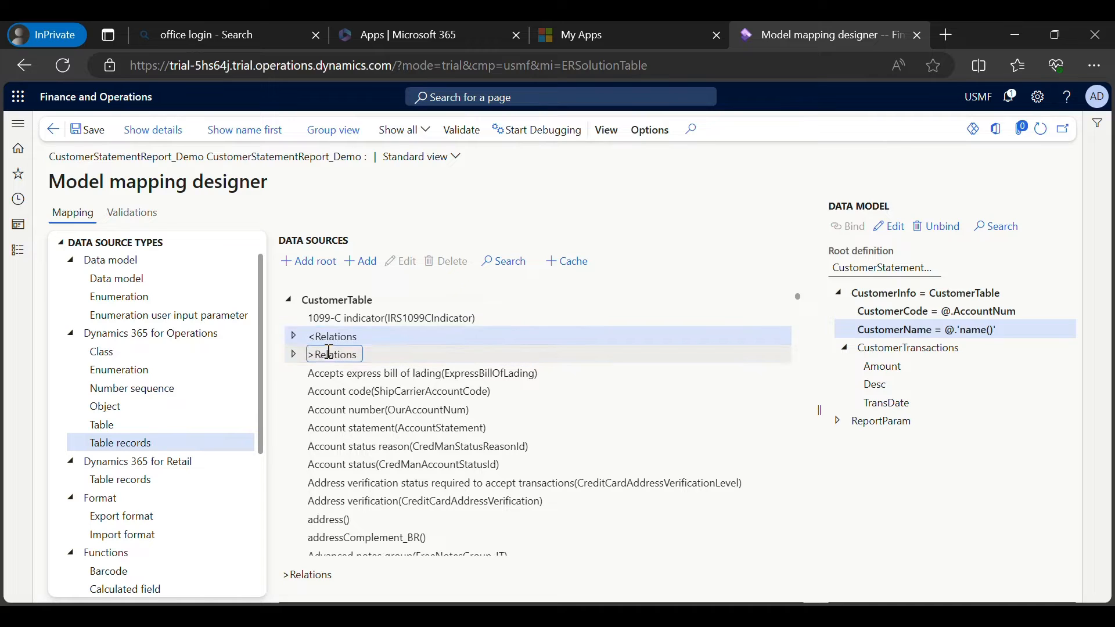
{"action": "left_click", "coordinate": [328, 353]}
{"action": "left_click", "coordinate": [327, 336]}
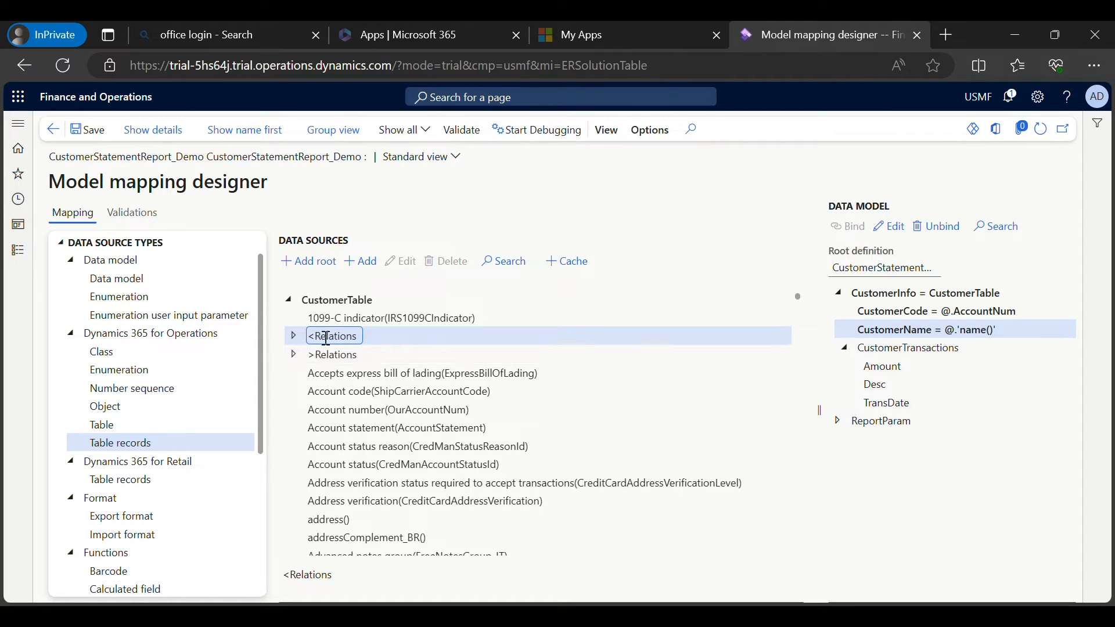
{"action": "double_click", "coordinate": [314, 336]}
{"action": "left_click_drag", "start_coordinate": [308, 336], "coordinate": [317, 337]}
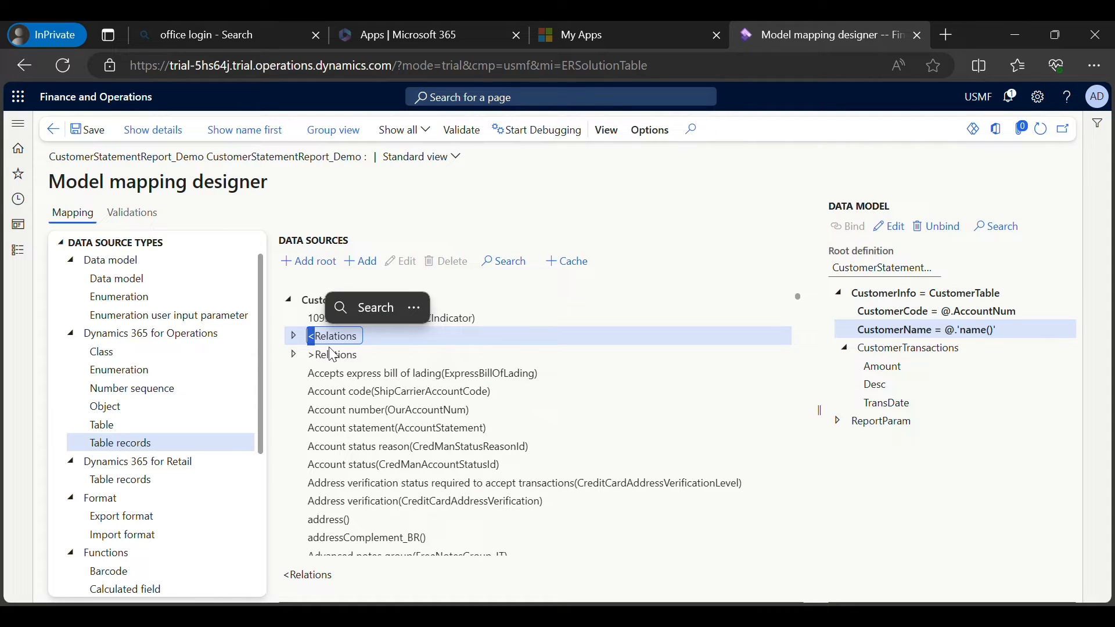
Expand <Relations under CustomerTable and examine the join conditions of AssetBook, BankDeposit and ContactPerson.
{"action": "left_click", "coordinate": [322, 338]}
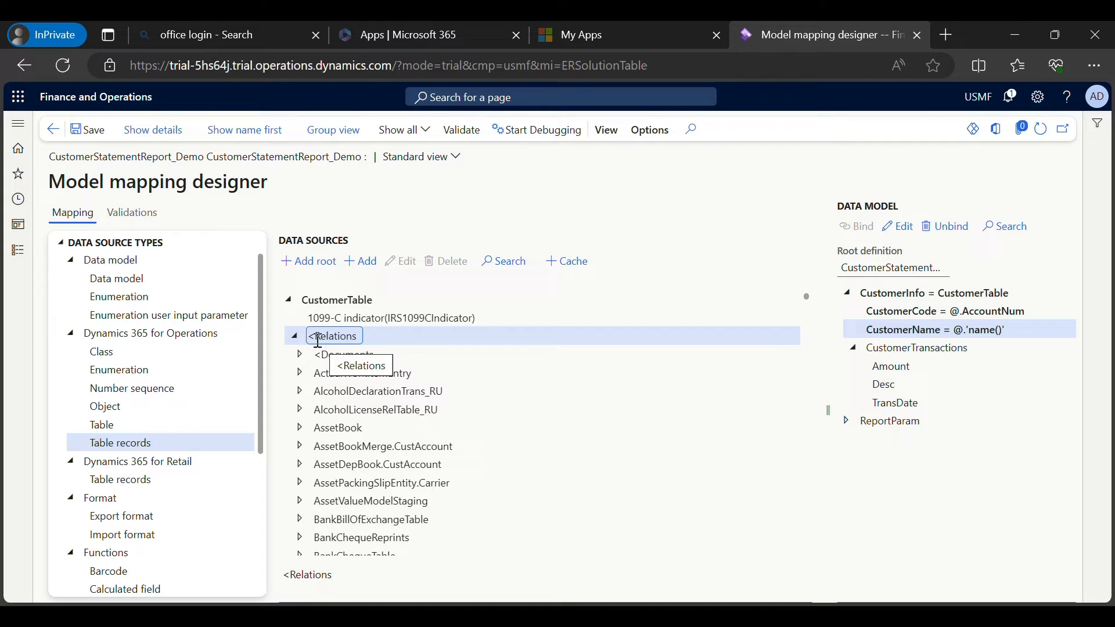
{"action": "left_click", "coordinate": [332, 431]}
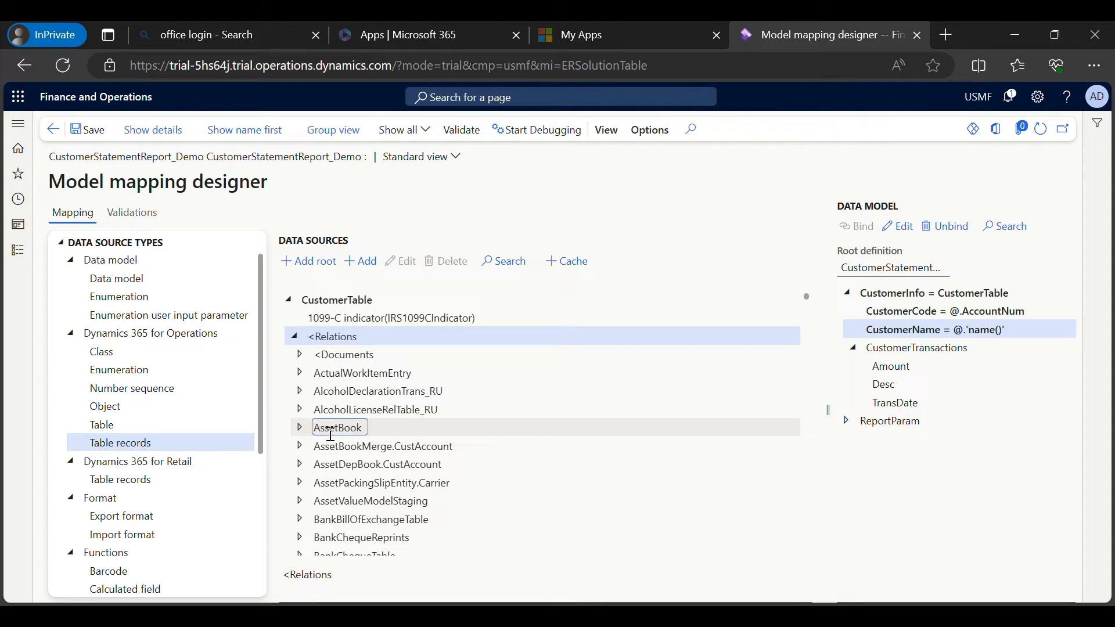
{"action": "scroll", "coordinate": [357, 511], "scroll_direction": "down", "scroll_amount": 3}
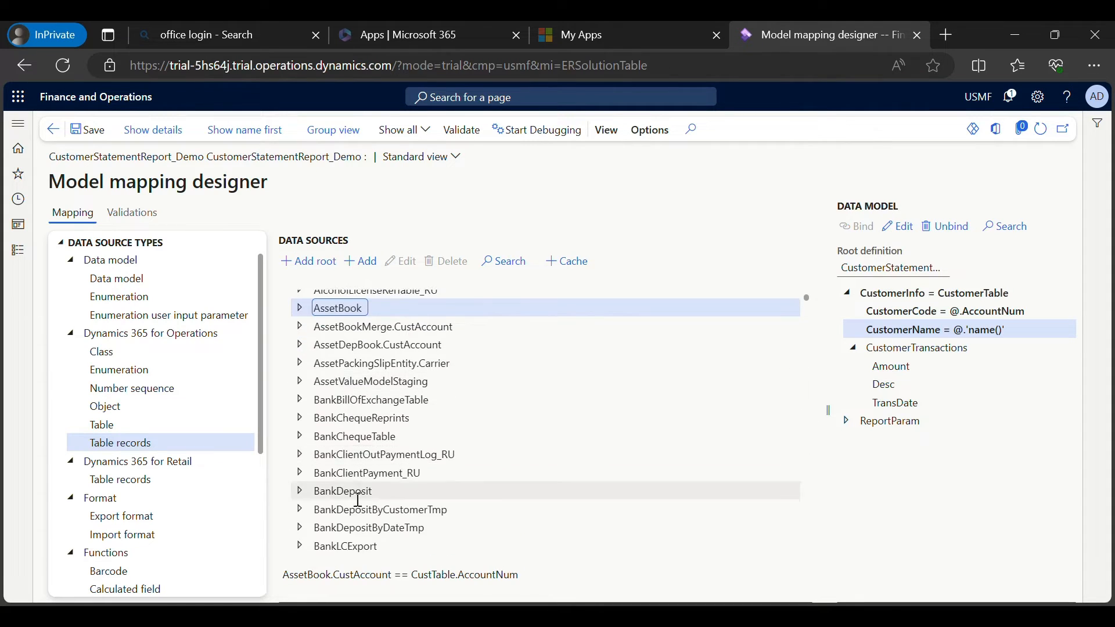
{"action": "left_click", "coordinate": [354, 491]}
{"action": "scroll", "coordinate": [355, 488], "scroll_direction": "down", "scroll_amount": 7}
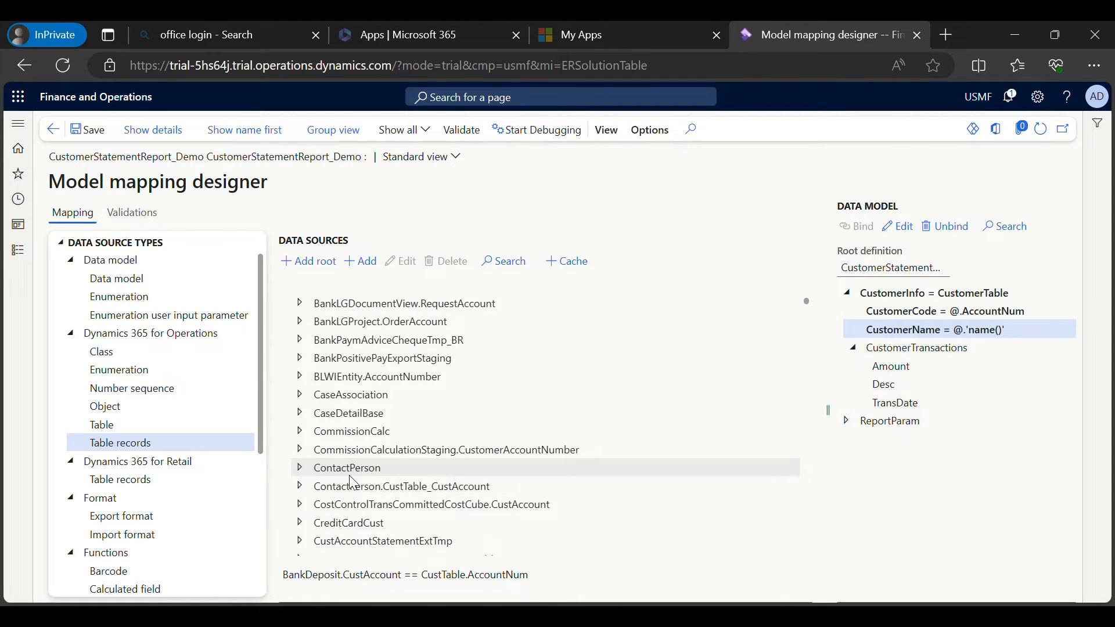
{"action": "left_click", "coordinate": [351, 473]}
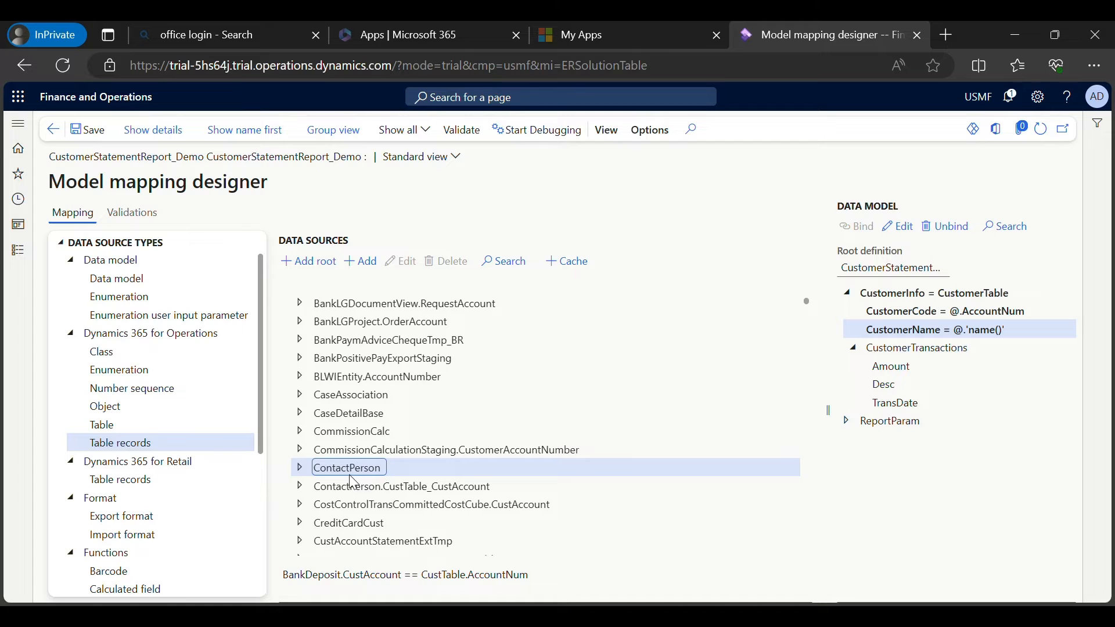
Examine the CustAging relation's join condition and collapse the <Relations node under CustomerTable.
{"action": "scroll", "coordinate": [353, 482], "scroll_direction": "up", "scroll_amount": 3}
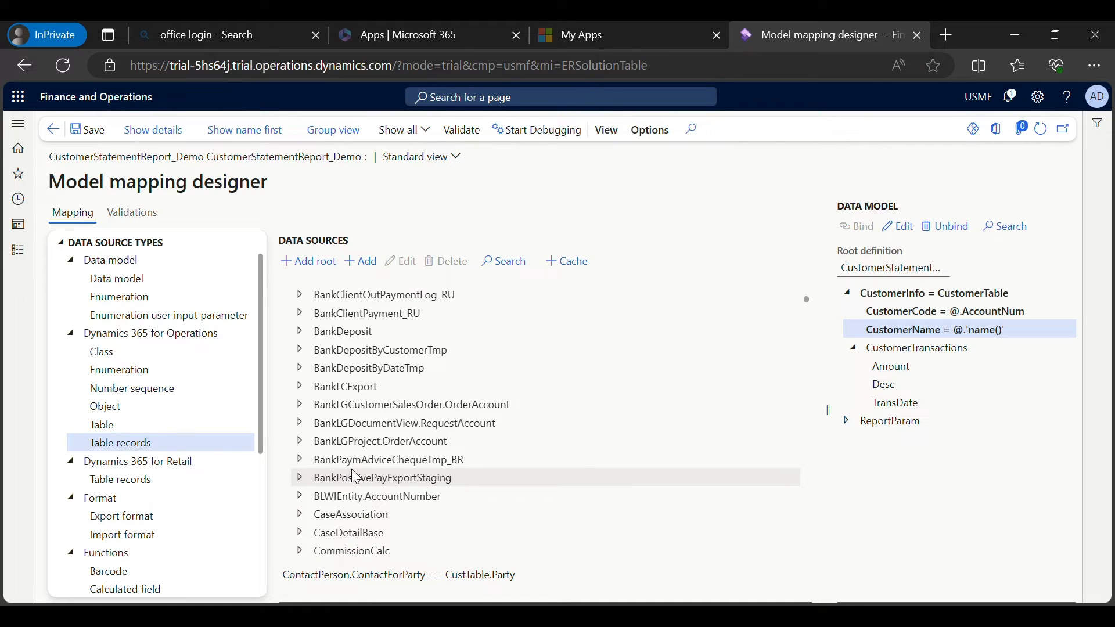
{"action": "scroll", "coordinate": [356, 476], "scroll_direction": "down", "scroll_amount": 7}
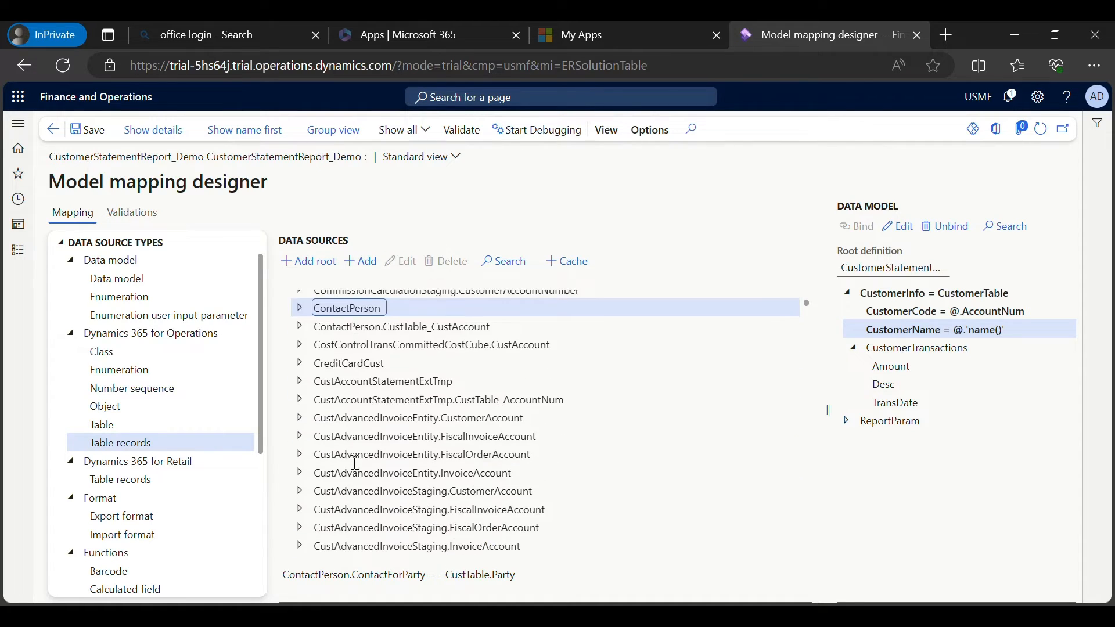
{"action": "scroll", "coordinate": [355, 463], "scroll_direction": "down", "scroll_amount": 2}
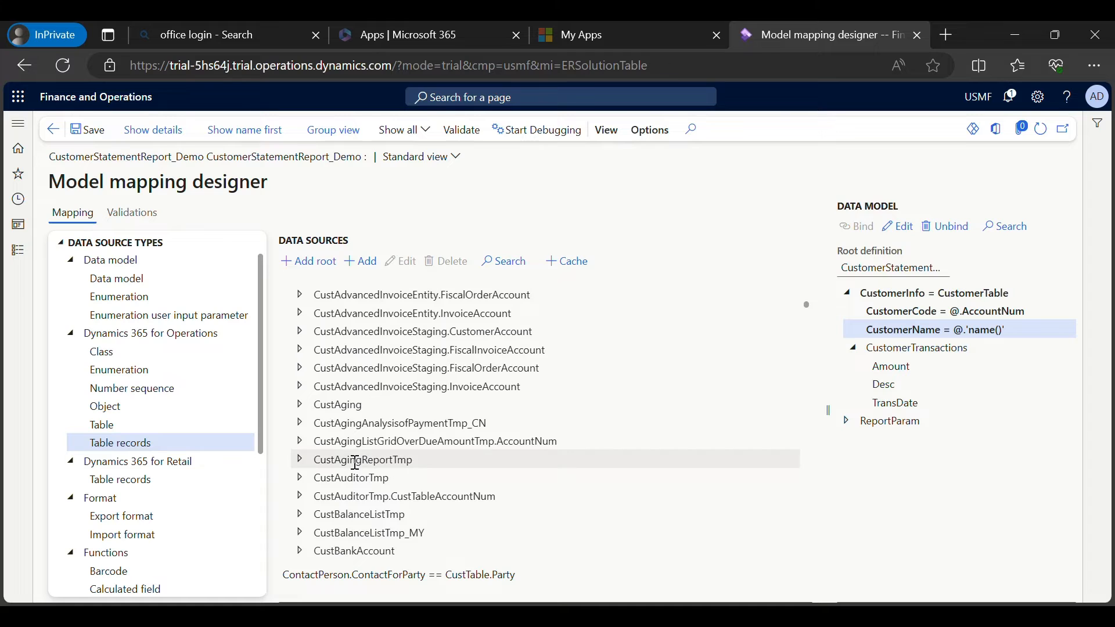
{"action": "left_click", "coordinate": [328, 405]}
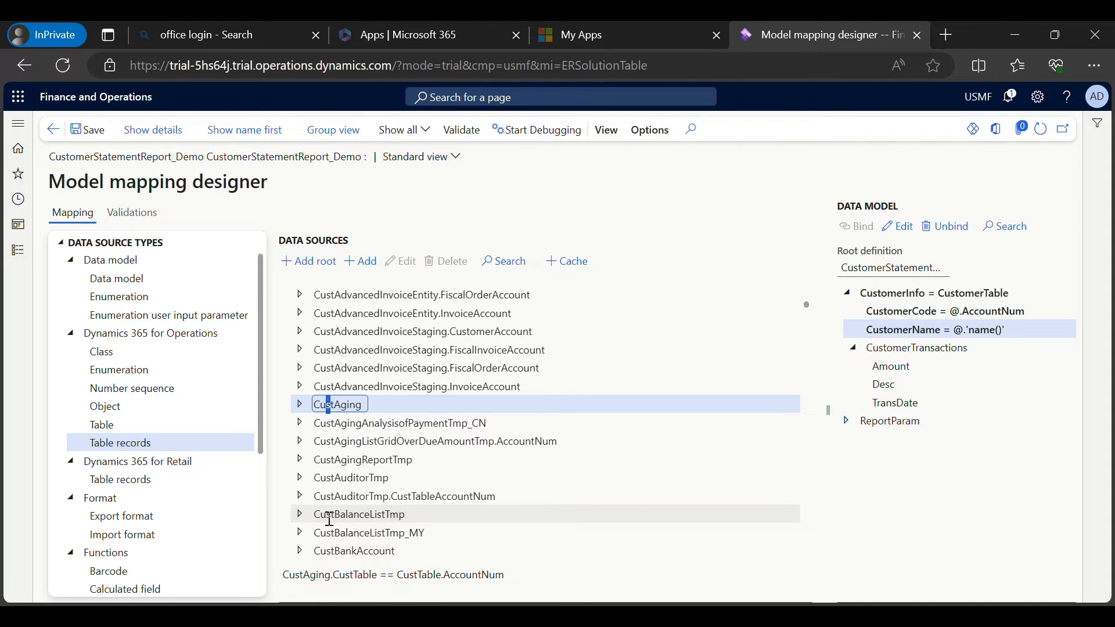
{"action": "key", "text": "Left"}
{"action": "key", "text": "Left"}
{"action": "scroll", "coordinate": [356, 456], "scroll_direction": "up", "scroll_amount": 1}
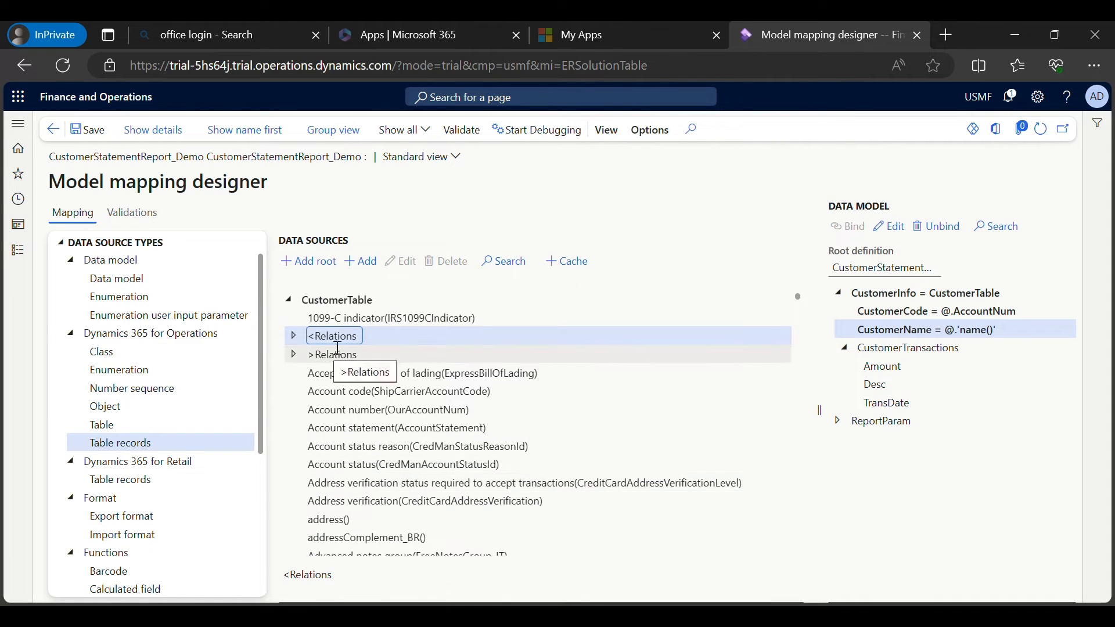
Search the data sources by text for "trans" and inspect the join of the CustTrans.CustTable_AccountNum relation.
{"action": "left_click", "coordinate": [320, 356]}
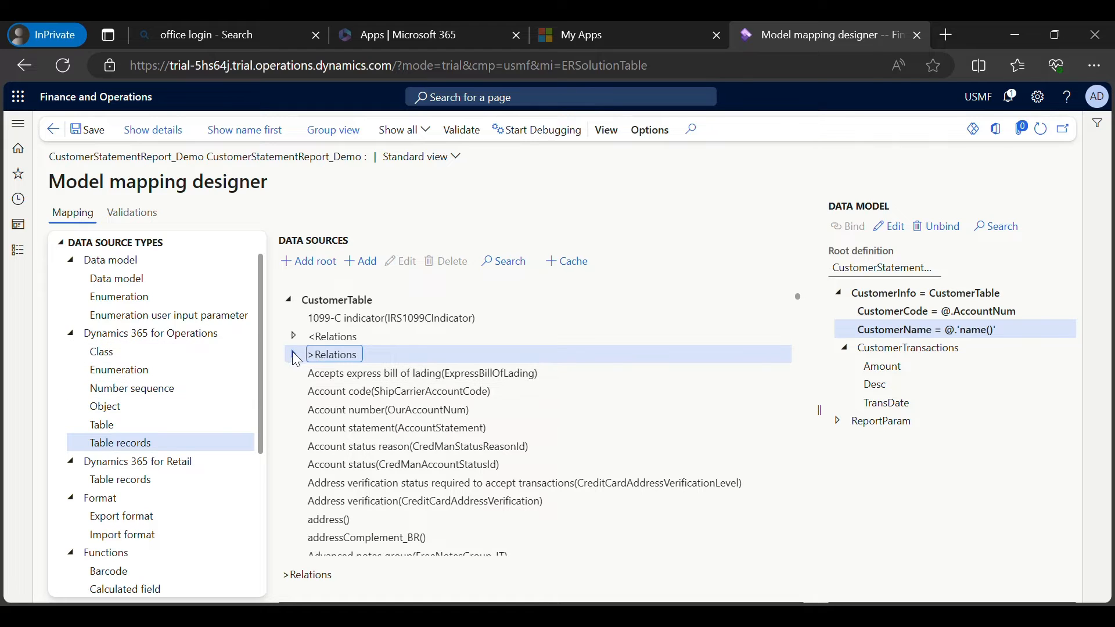
{"action": "left_click", "coordinate": [294, 356]}
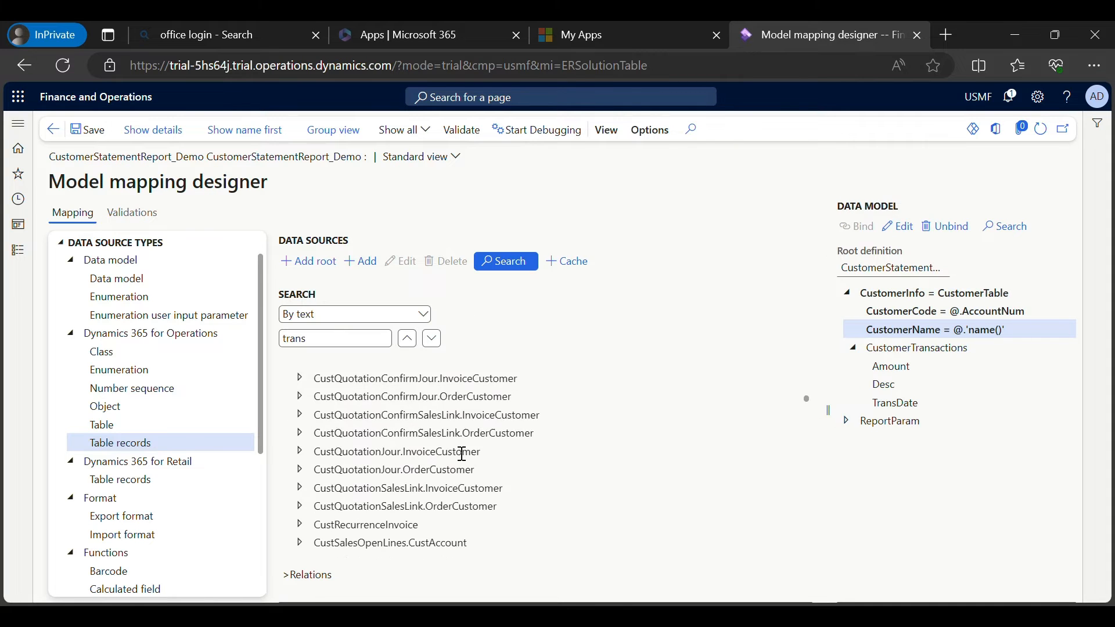
{"action": "scroll", "coordinate": [461, 454], "scroll_direction": "down", "scroll_amount": 4}
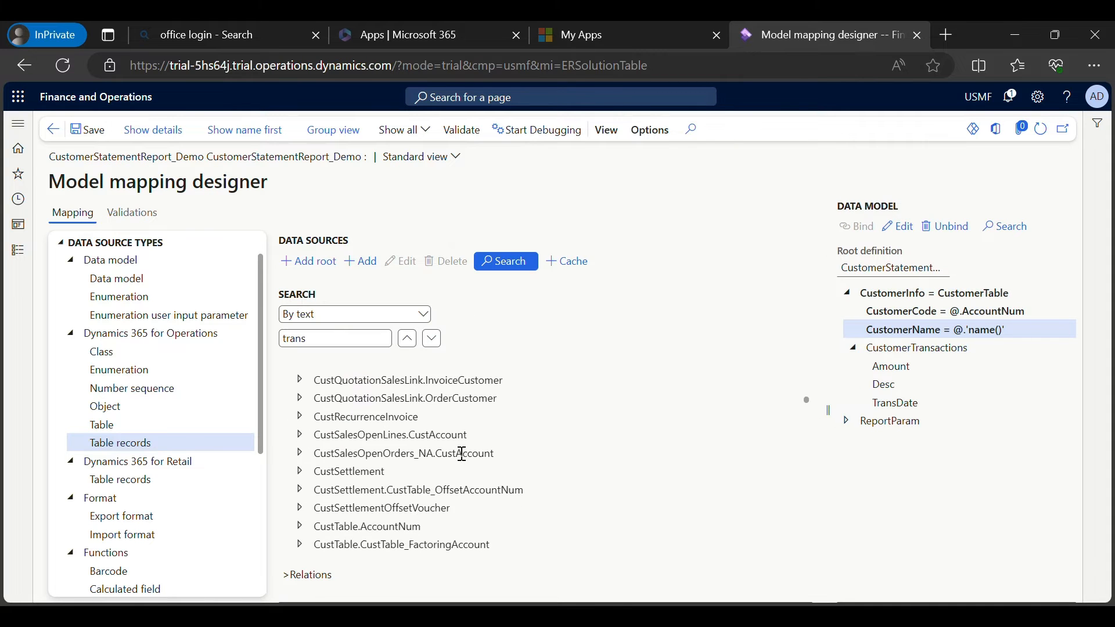
{"action": "scroll", "coordinate": [462, 454], "scroll_direction": "down", "scroll_amount": 1}
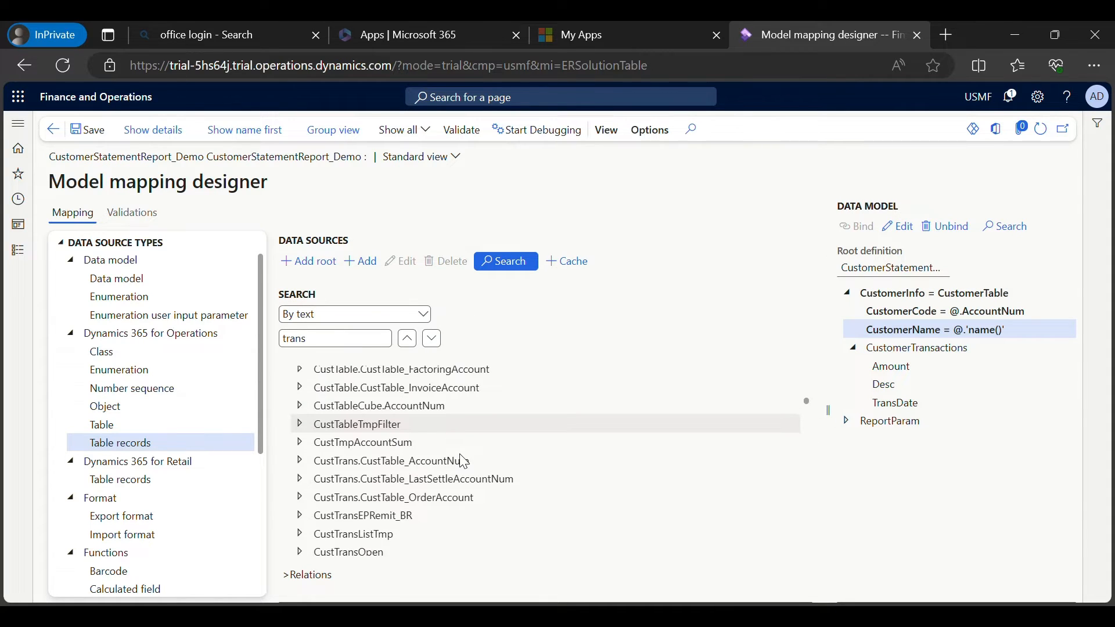
{"action": "left_click", "coordinate": [450, 464]}
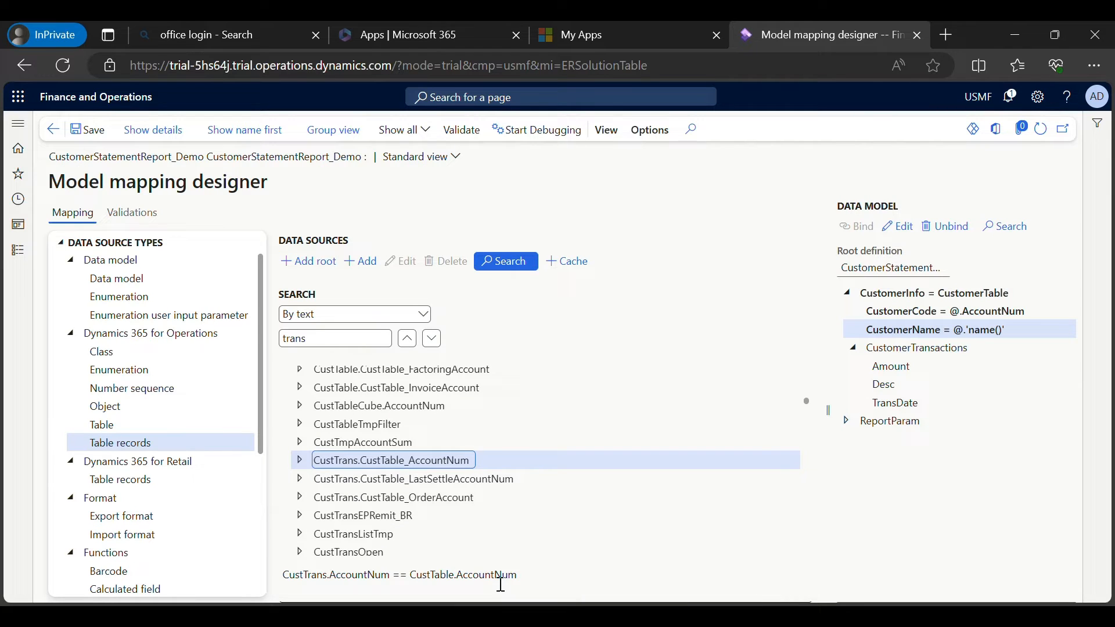
Collapse the <Relations node and the CustomerTable data source.
{"action": "key", "text": "Left"}
{"action": "key", "text": "Left"}
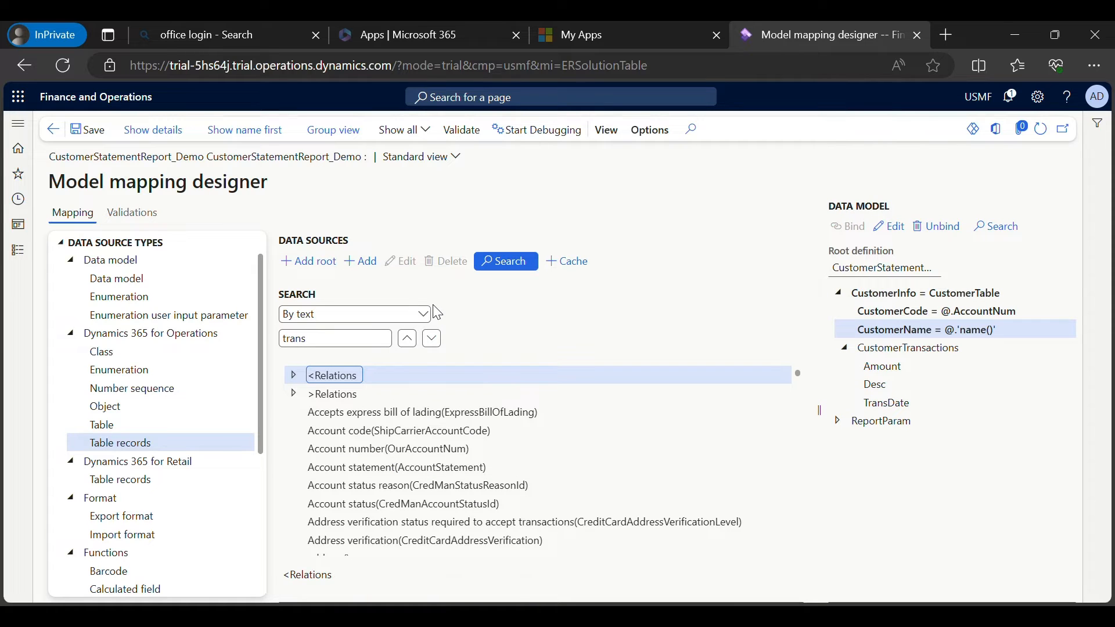
{"action": "key", "text": "Left"}
{"action": "key", "text": "Left"}
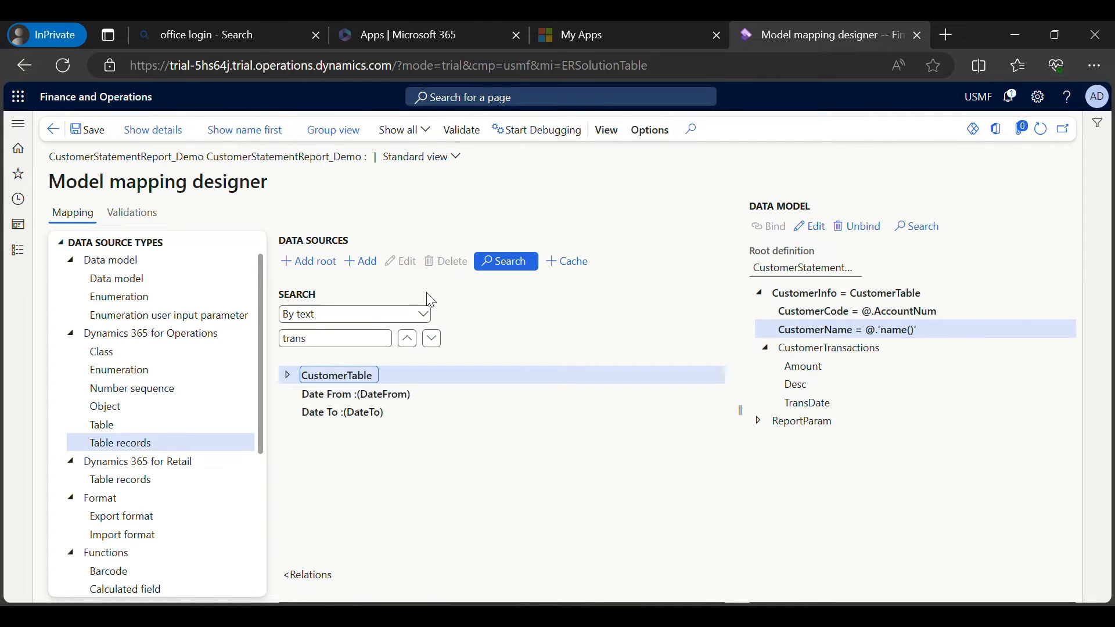
Expand the CustTrans.CustTable_AccountNum relation under the <Relations node of CustomerTable.
{"action": "left_click", "coordinate": [288, 375]}
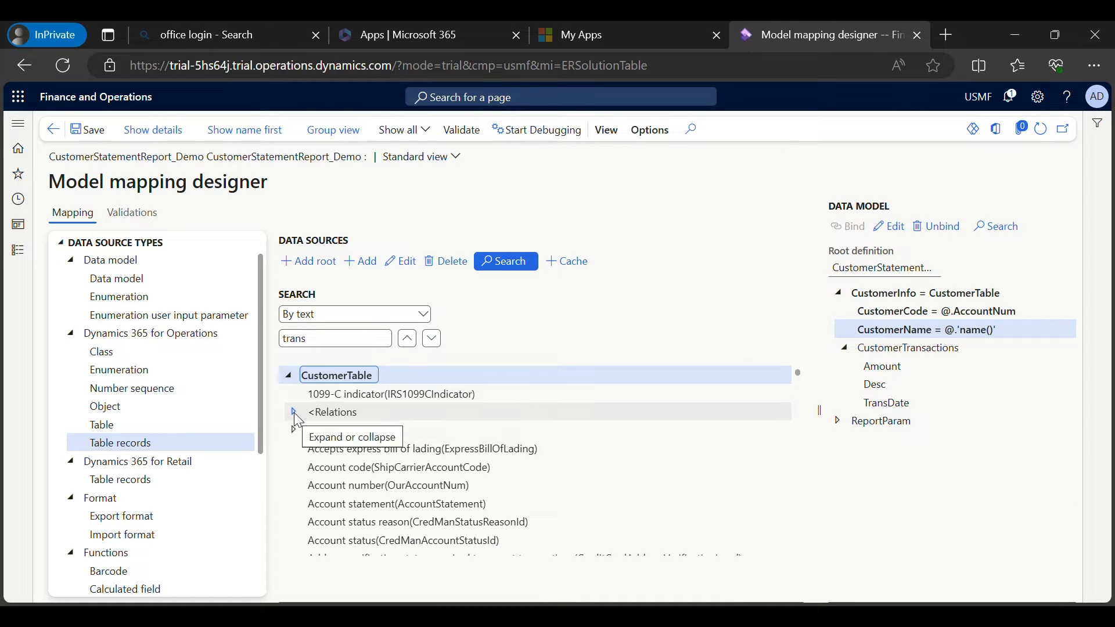
{"action": "left_click", "coordinate": [294, 413]}
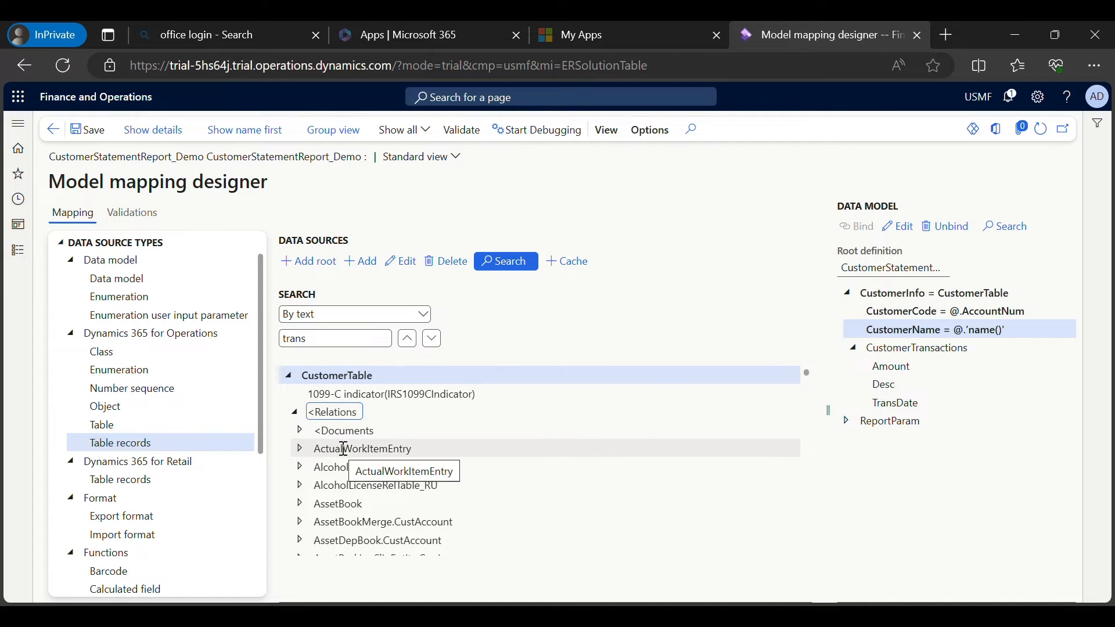
{"action": "scroll", "coordinate": [347, 449], "scroll_direction": "down", "scroll_amount": 10}
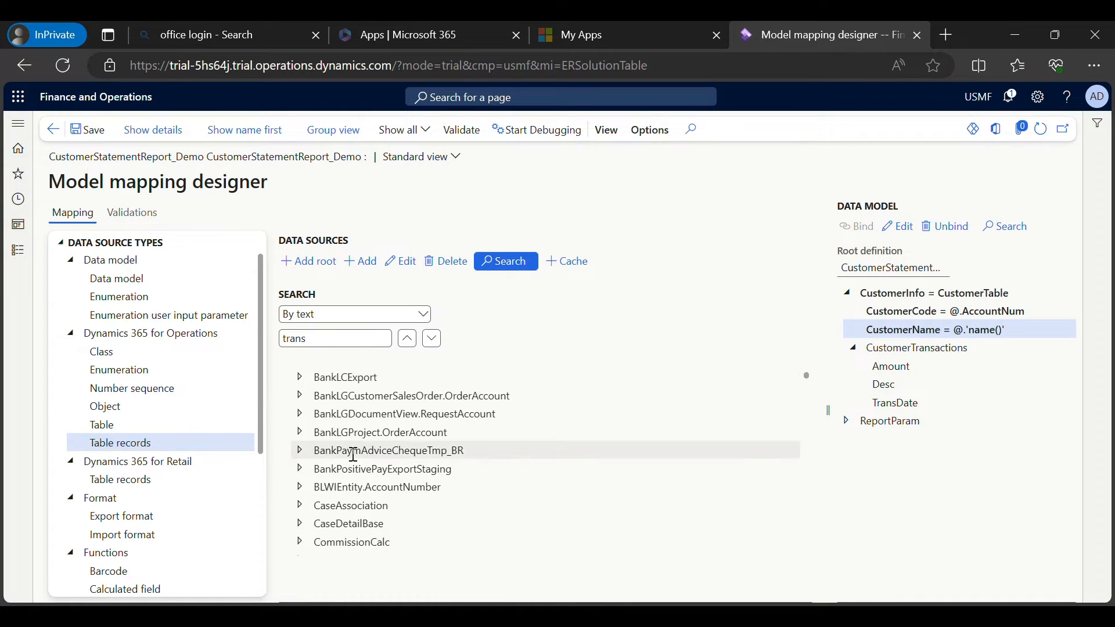
{"action": "scroll", "coordinate": [354, 456], "scroll_direction": "down", "scroll_amount": 5}
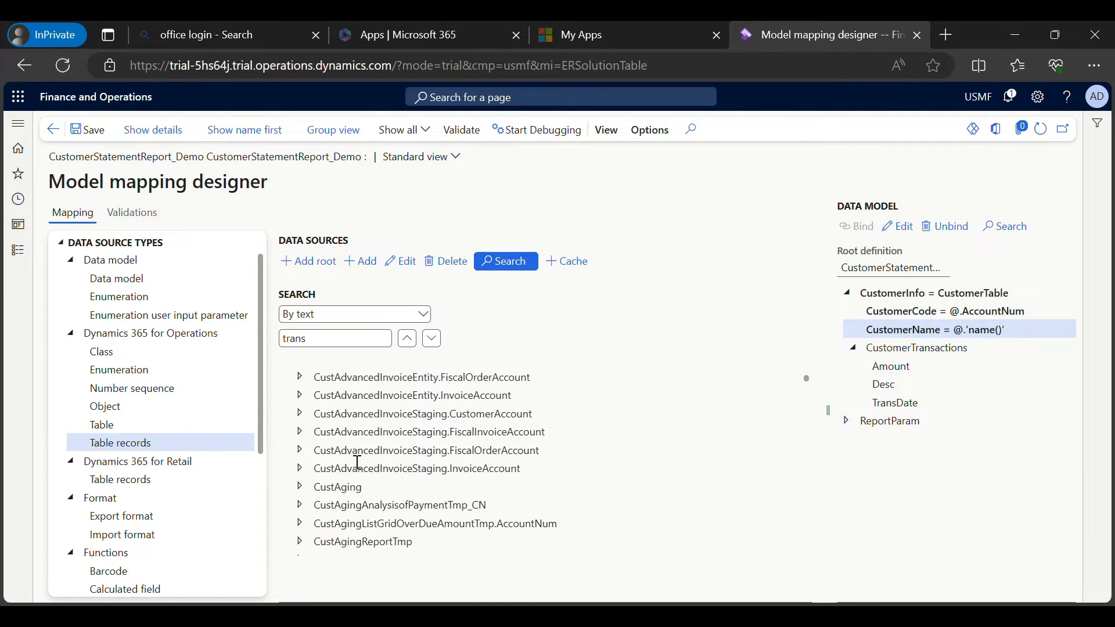
{"action": "scroll", "coordinate": [355, 456], "scroll_direction": "down", "scroll_amount": 10}
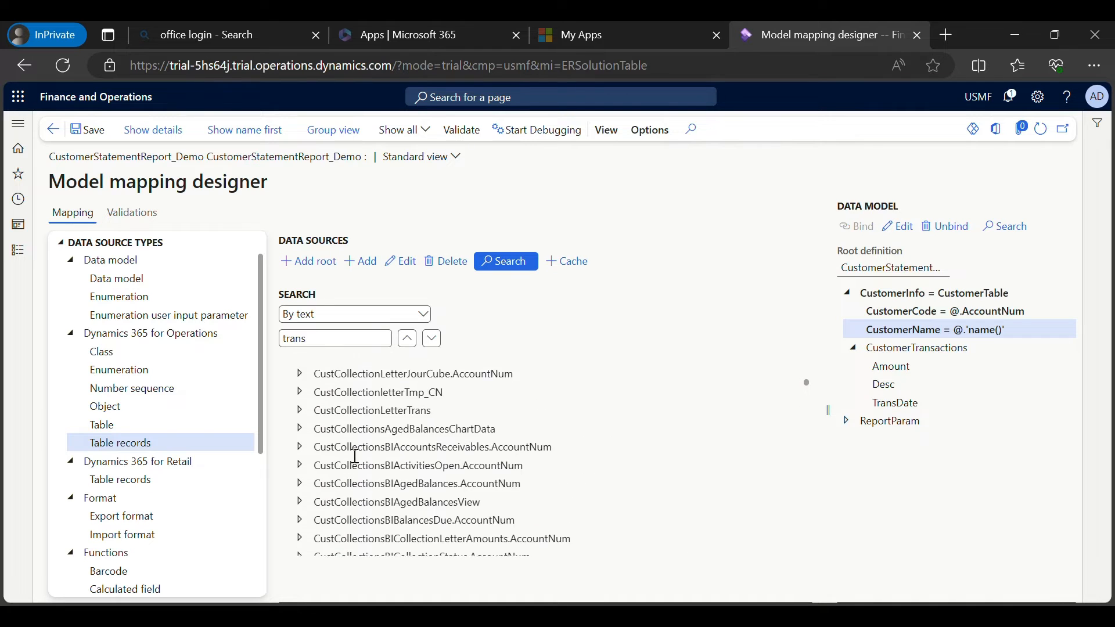
{"action": "scroll", "coordinate": [354, 455], "scroll_direction": "down", "scroll_amount": 10}
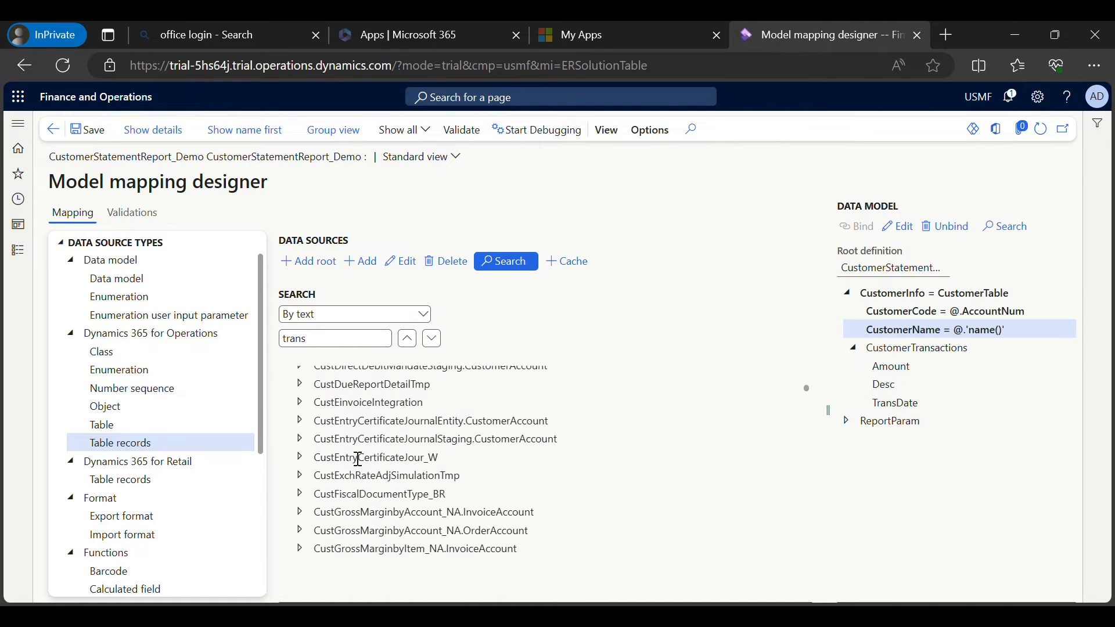
{"action": "scroll", "coordinate": [358, 458], "scroll_direction": "down", "scroll_amount": 10}
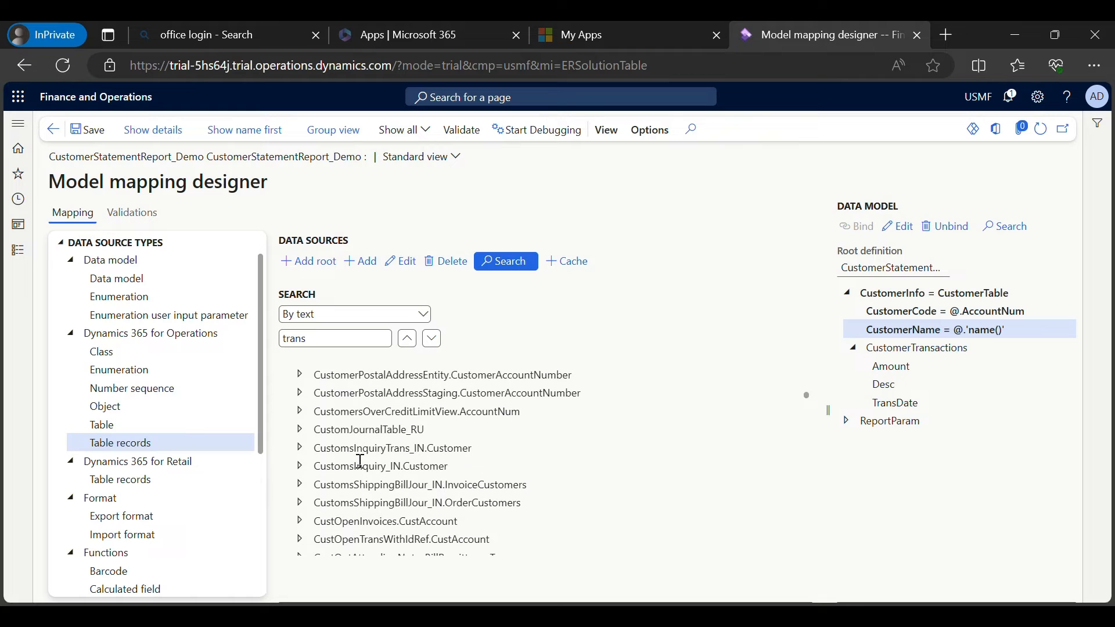
{"action": "scroll", "coordinate": [360, 462], "scroll_direction": "down", "scroll_amount": 10}
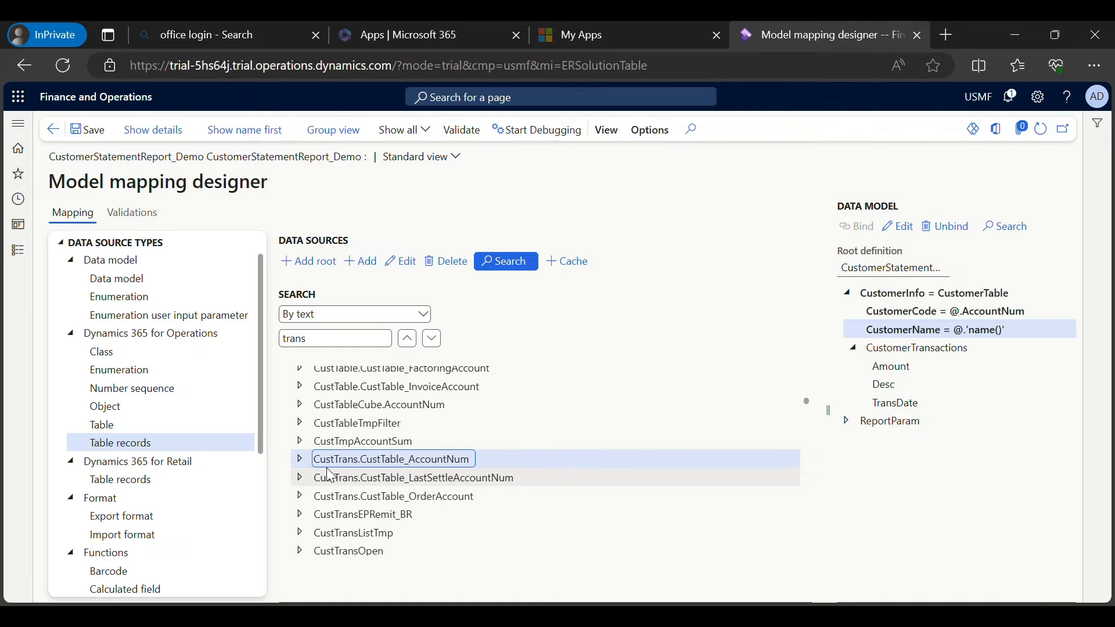
{"action": "left_click", "coordinate": [299, 463]}
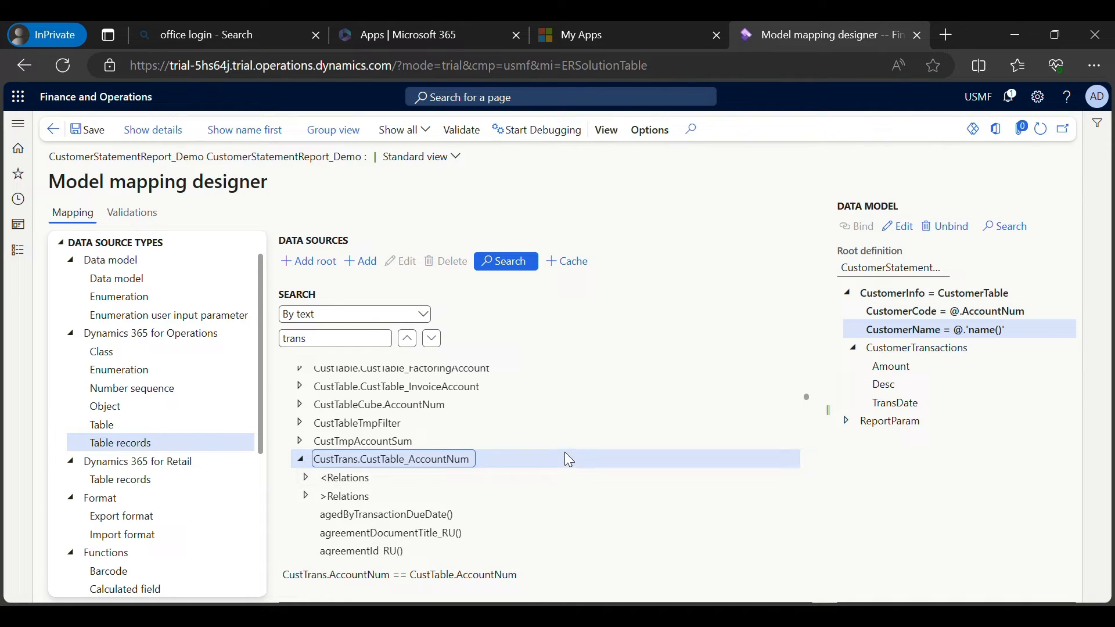
Bind the Amount field of CustomerTransactions to Amount(AmountMST) from the CustTrans.CustTable_AccountNum relation.
{"action": "scroll", "coordinate": [429, 487], "scroll_direction": "down", "scroll_amount": 1}
{"action": "scroll", "coordinate": [430, 486], "scroll_direction": "down", "scroll_amount": 2}
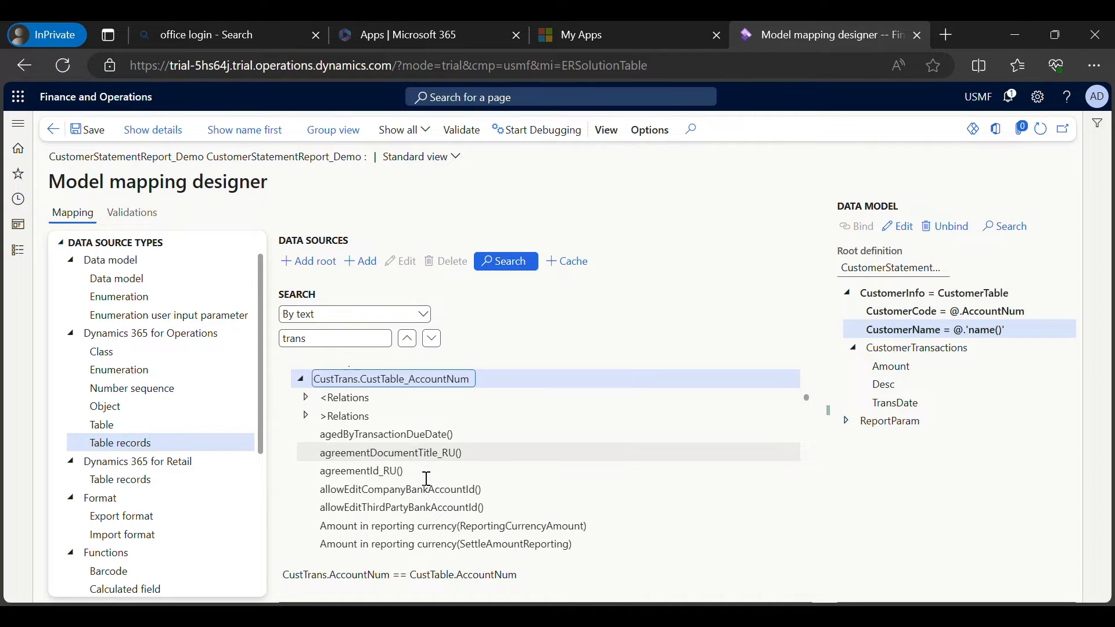
{"action": "left_click", "coordinate": [416, 525]}
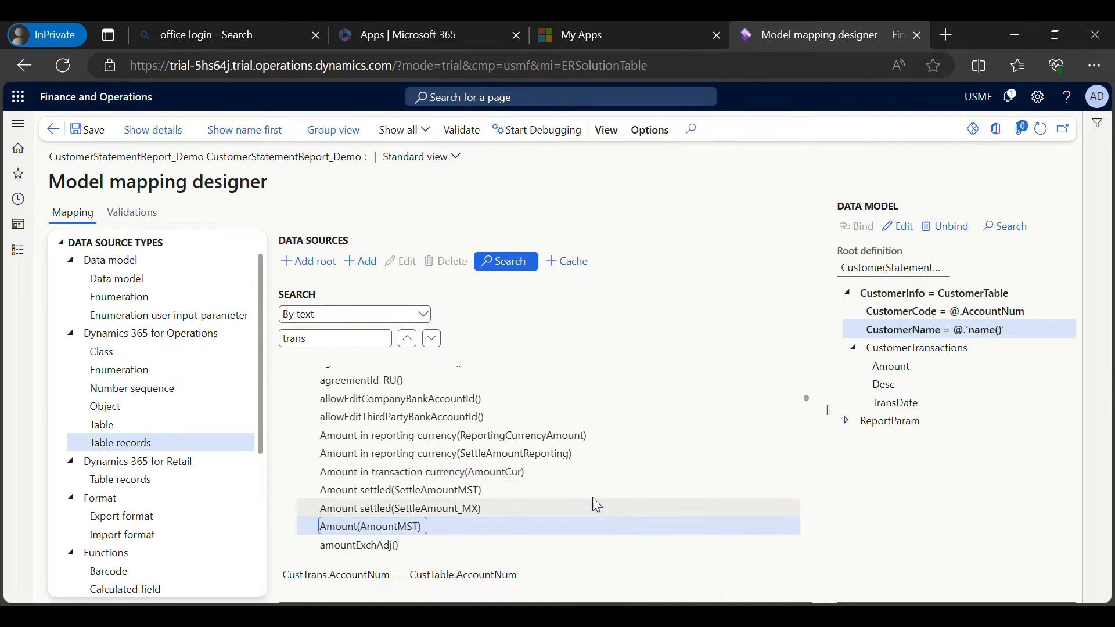
{"action": "left_click", "coordinate": [897, 369]}
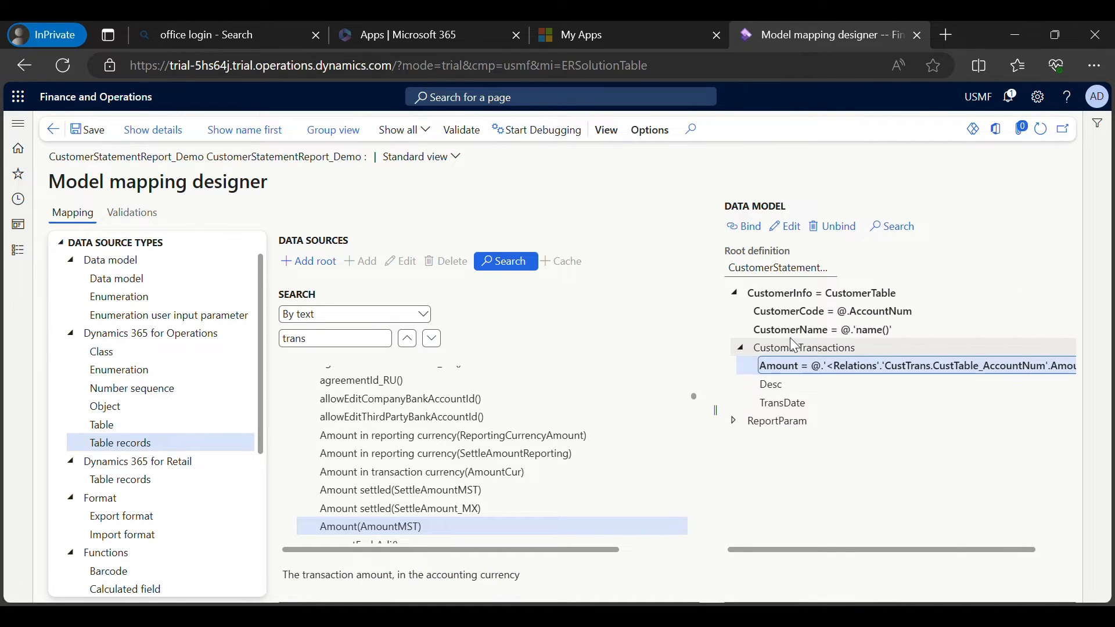
Bind the CustomerTransactions record list to the CustTrans.CustTable_AccountNum relation.
{"action": "left_click", "coordinate": [792, 345]}
{"action": "scroll", "coordinate": [464, 458], "scroll_direction": "up", "scroll_amount": 3}
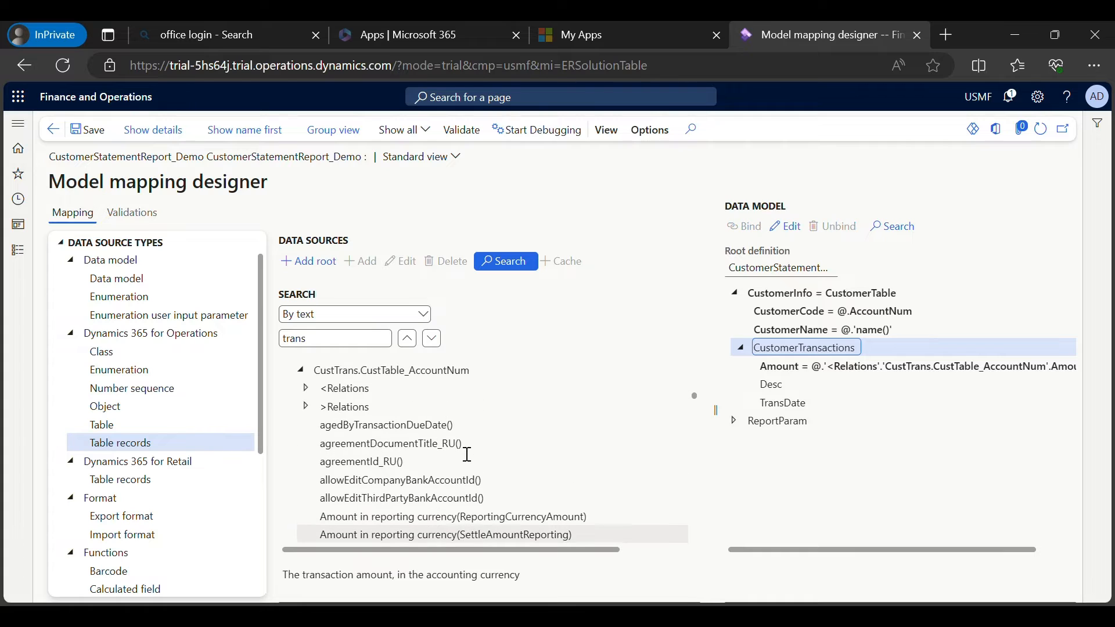
{"action": "left_click", "coordinate": [435, 449]}
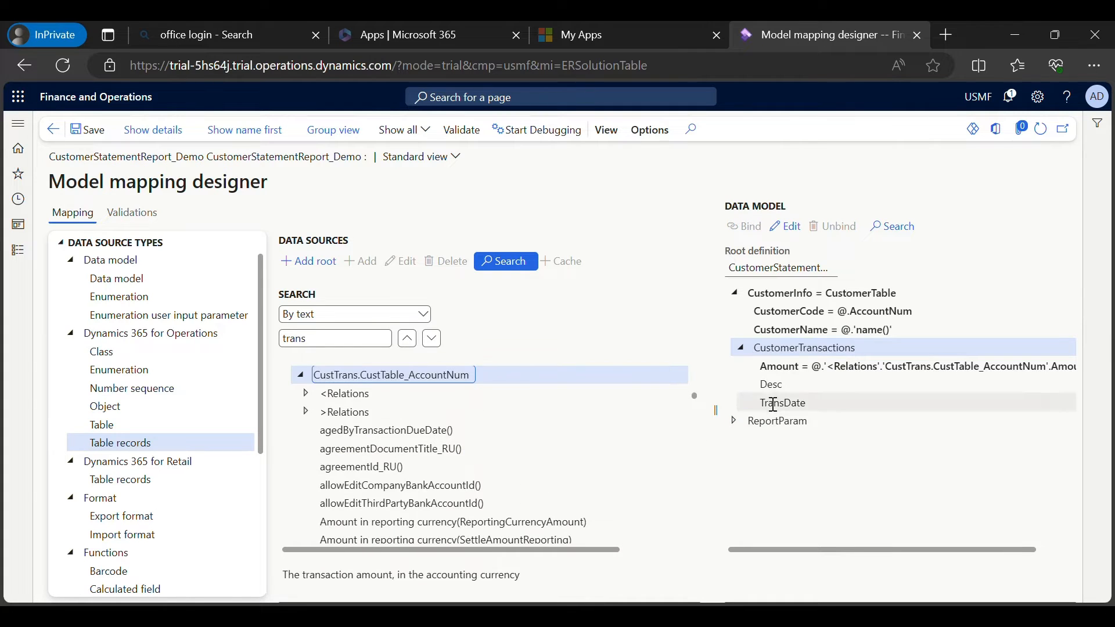
{"action": "left_click", "coordinate": [743, 226]}
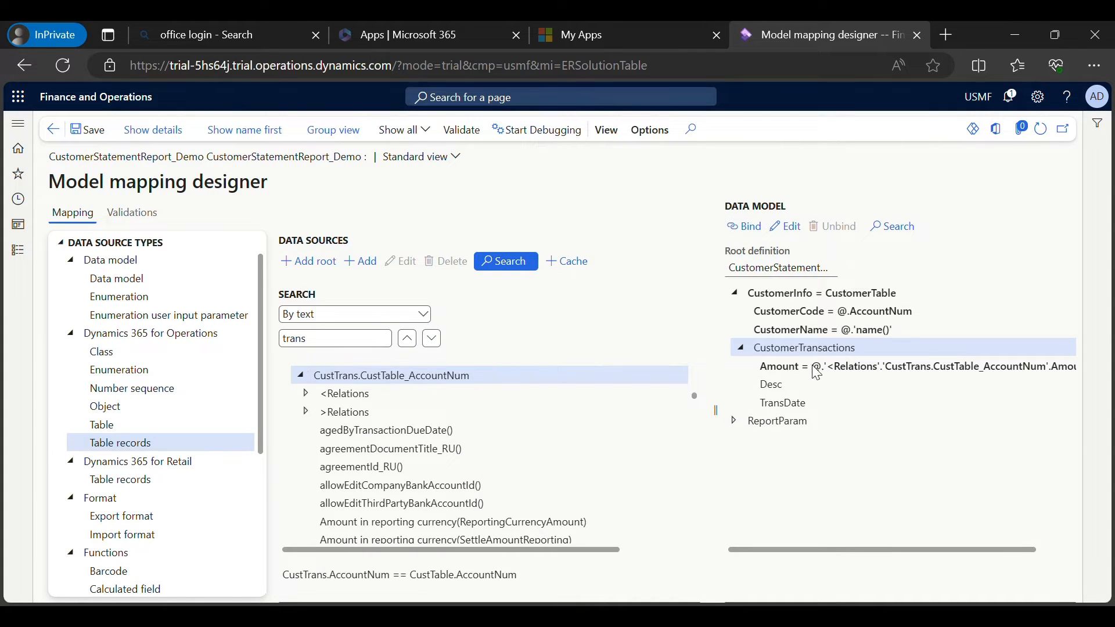
Bind the Desc field of CustomerTransactions to Description(Txt) from the CustTrans.CustTable_AccountNum relation.
{"action": "left_click", "coordinate": [787, 388]}
{"action": "scroll", "coordinate": [395, 460], "scroll_direction": "down", "scroll_amount": 10}
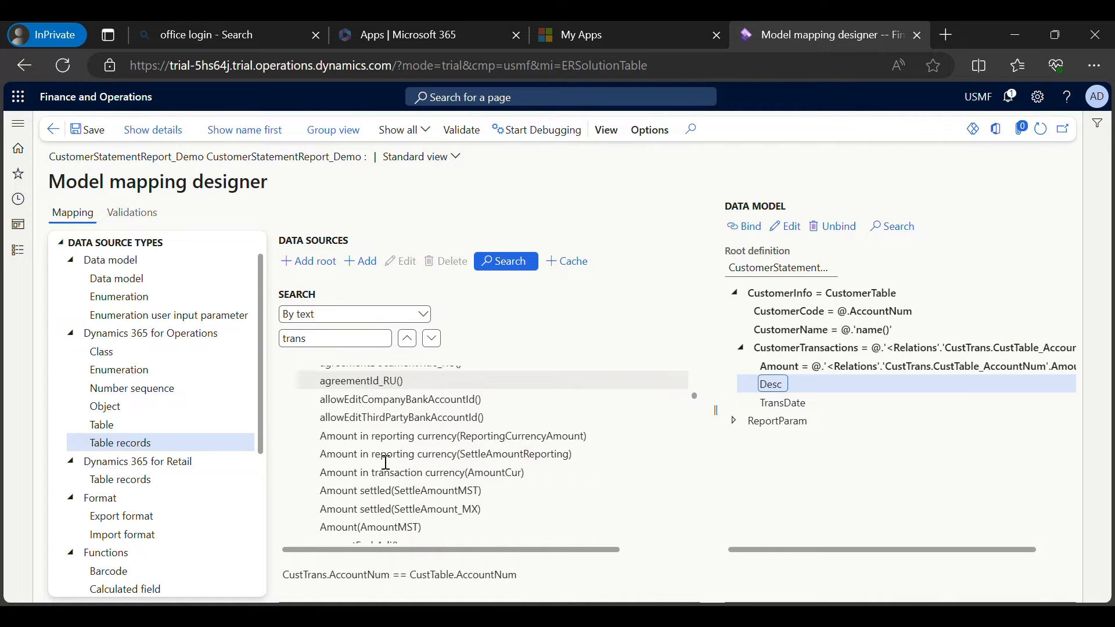
{"action": "scroll", "coordinate": [395, 460], "scroll_direction": "down", "scroll_amount": 15}
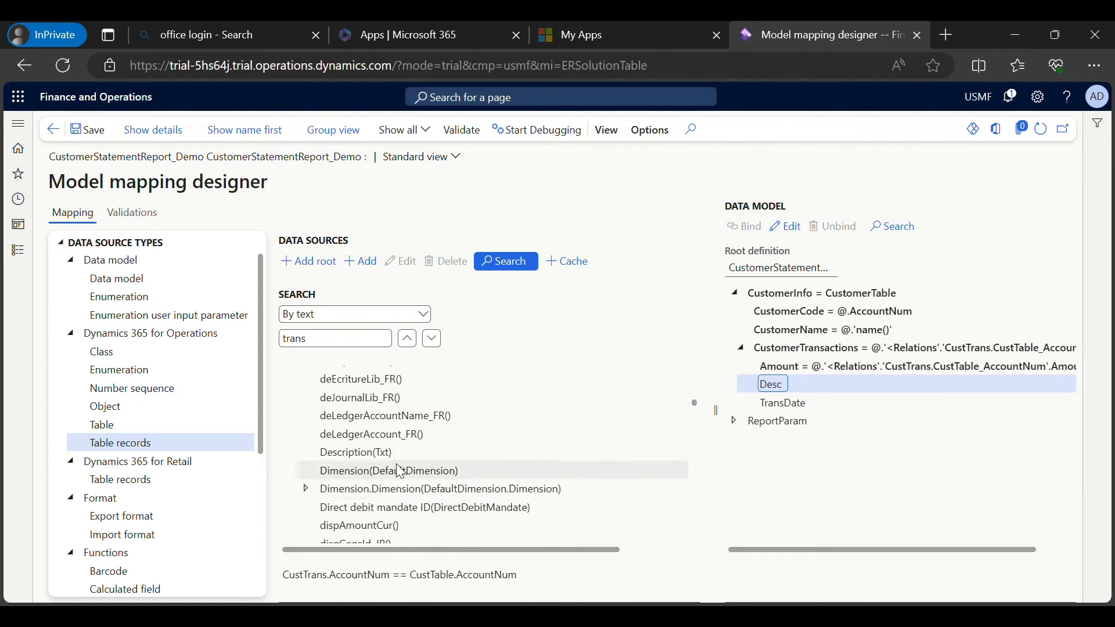
{"action": "left_click", "coordinate": [355, 336]}
{"action": "type", "text": "txt"}
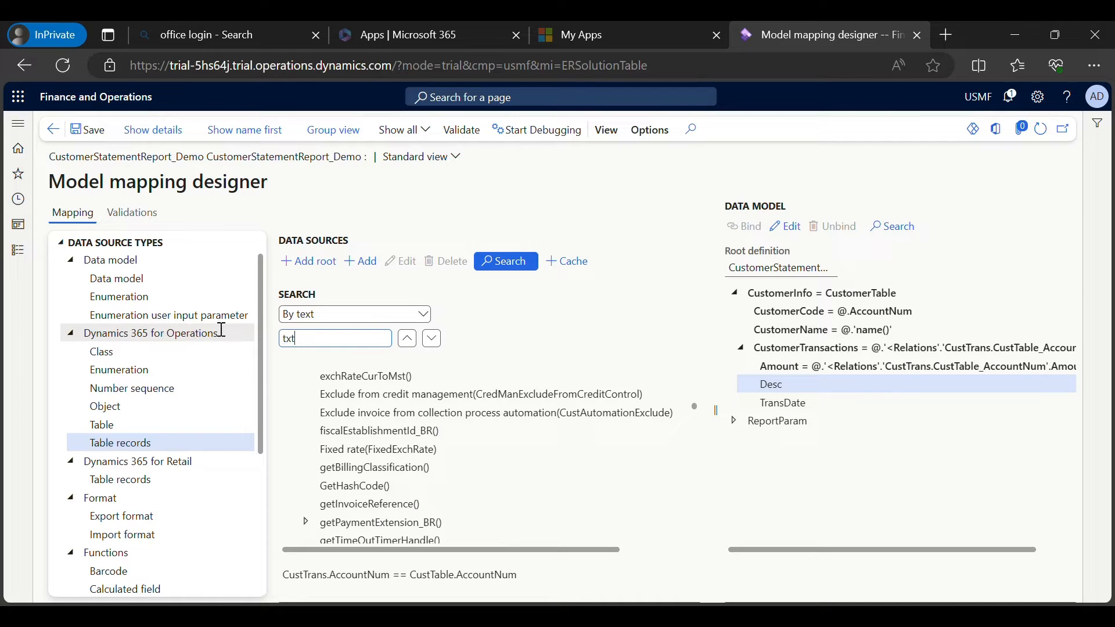
{"action": "left_click", "coordinate": [437, 341]}
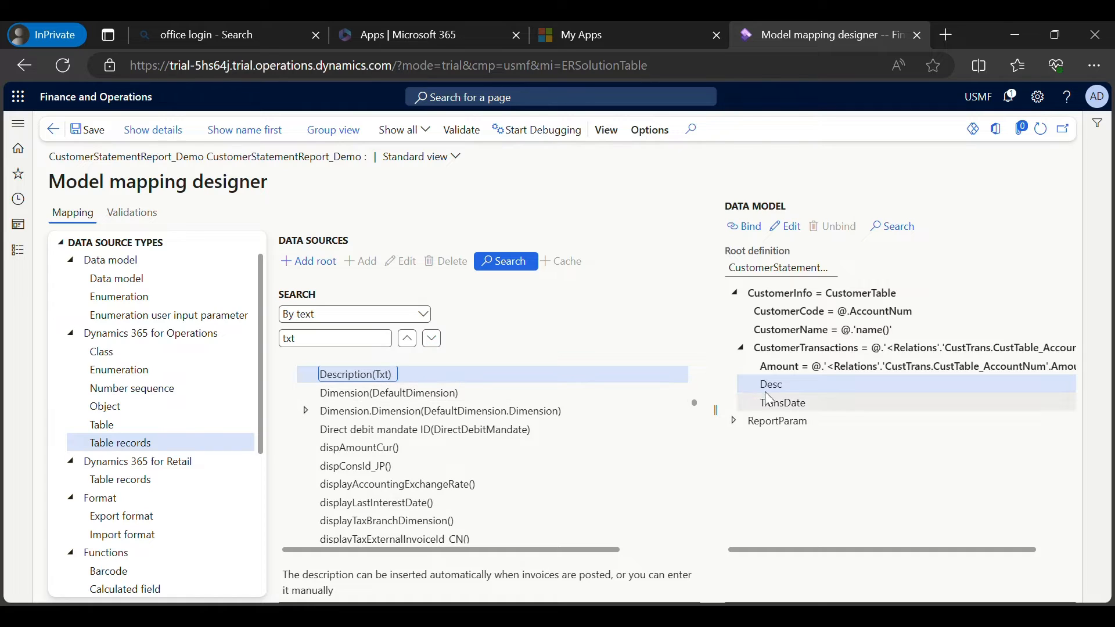
{"action": "left_click", "coordinate": [756, 239]}
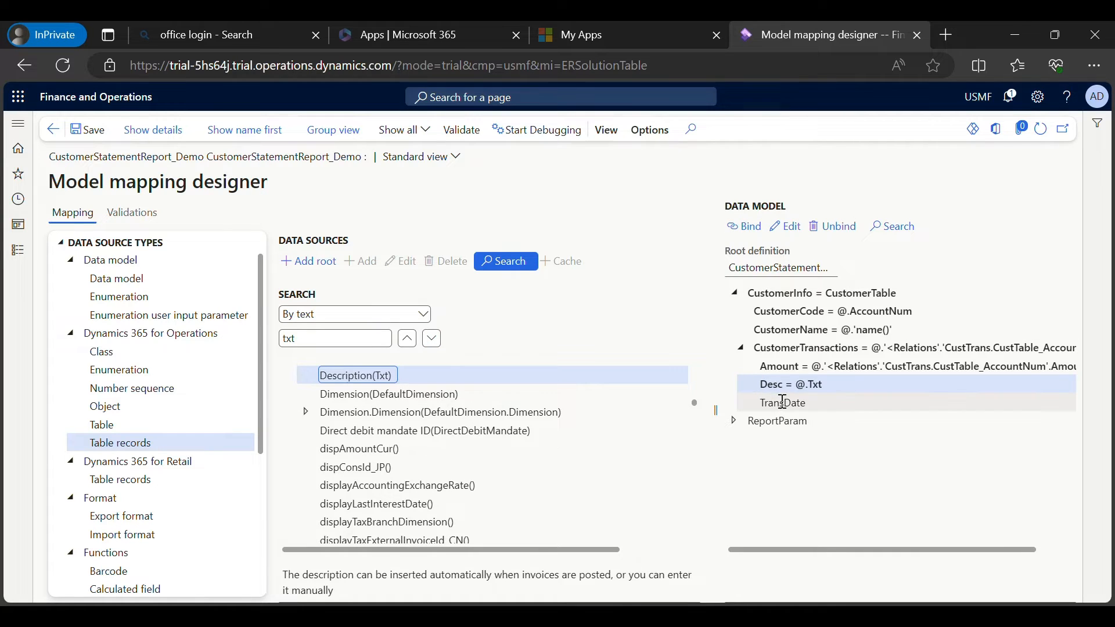
Bind the TransDate field of CustomerTransactions to Date(TransDate) from the CustTrans.CustTable_AccountNum relation and save the mapping.
{"action": "left_click_drag", "start_coordinate": [347, 340], "coordinate": [149, 323]}
{"action": "type", "text": "da"}
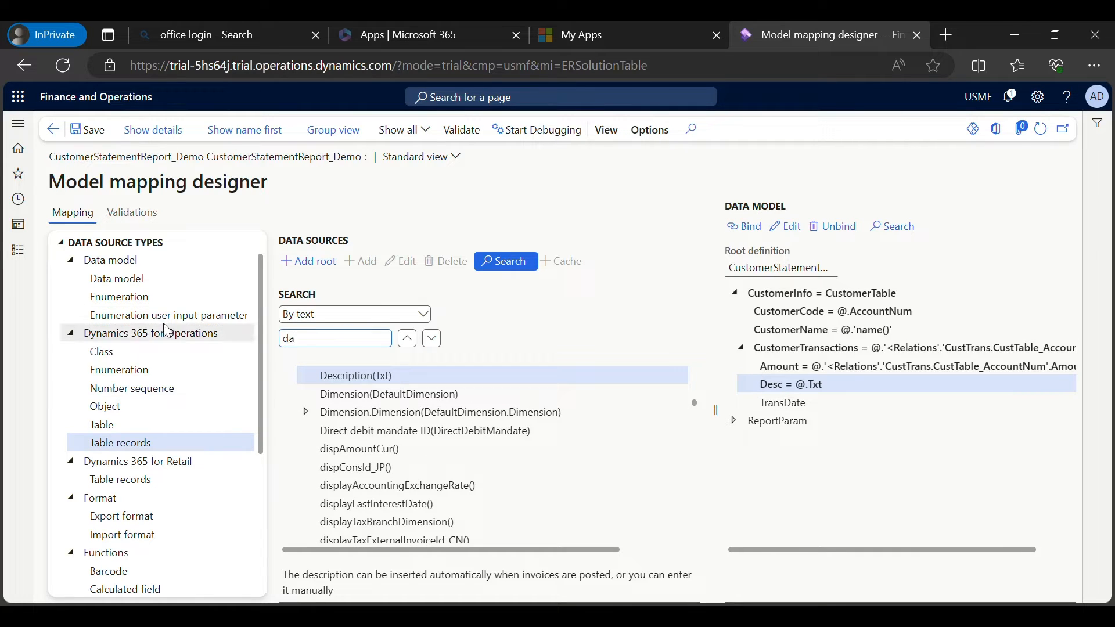
{"action": "type", "text": "te"}
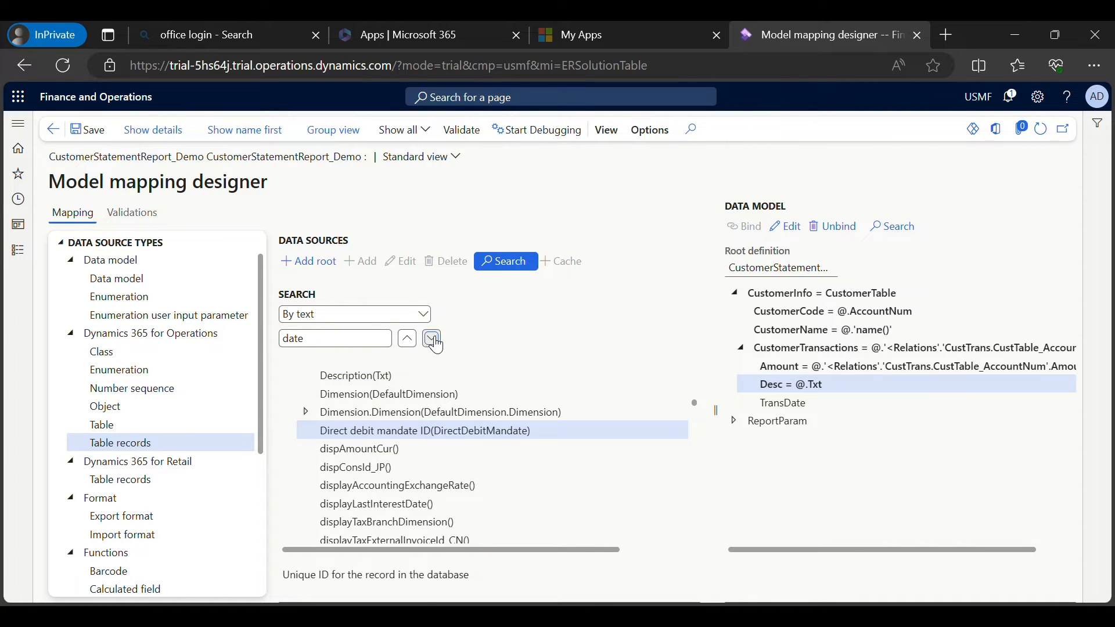
{"action": "left_click", "coordinate": [432, 340]}
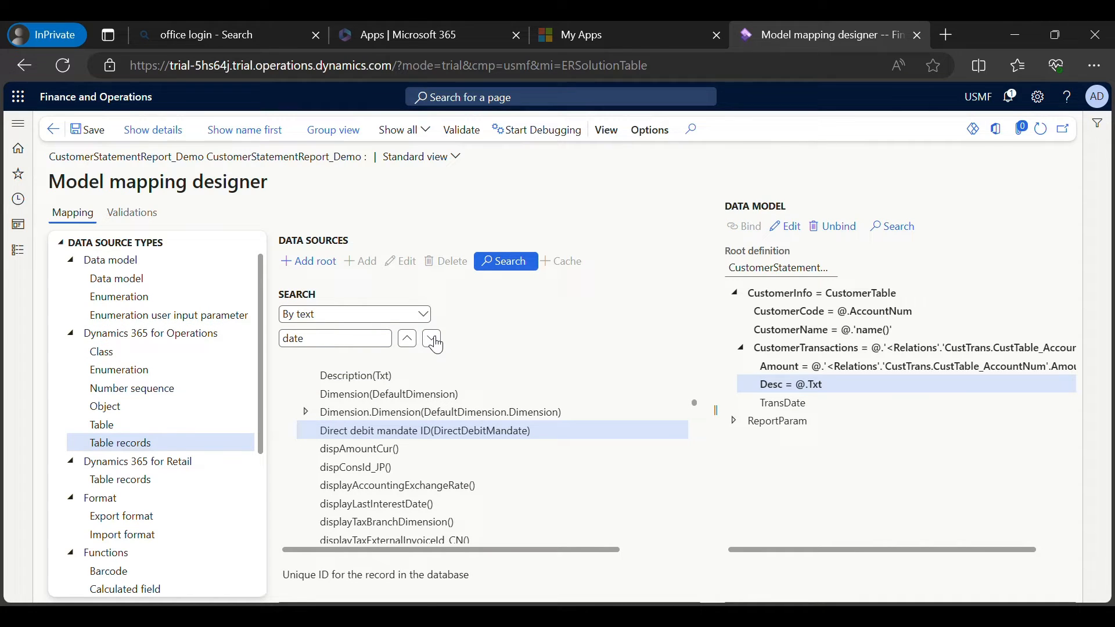
{"action": "double_click", "coordinate": [341, 343]}
{"action": "type", "text": "transsd"}
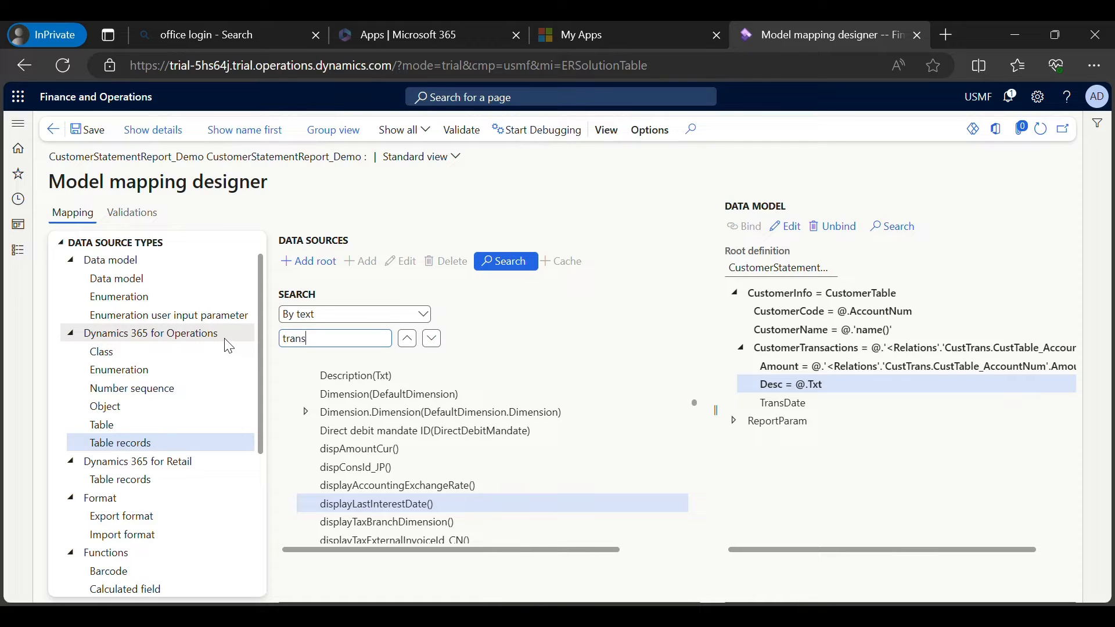
{"action": "left_click", "coordinate": [429, 342]}
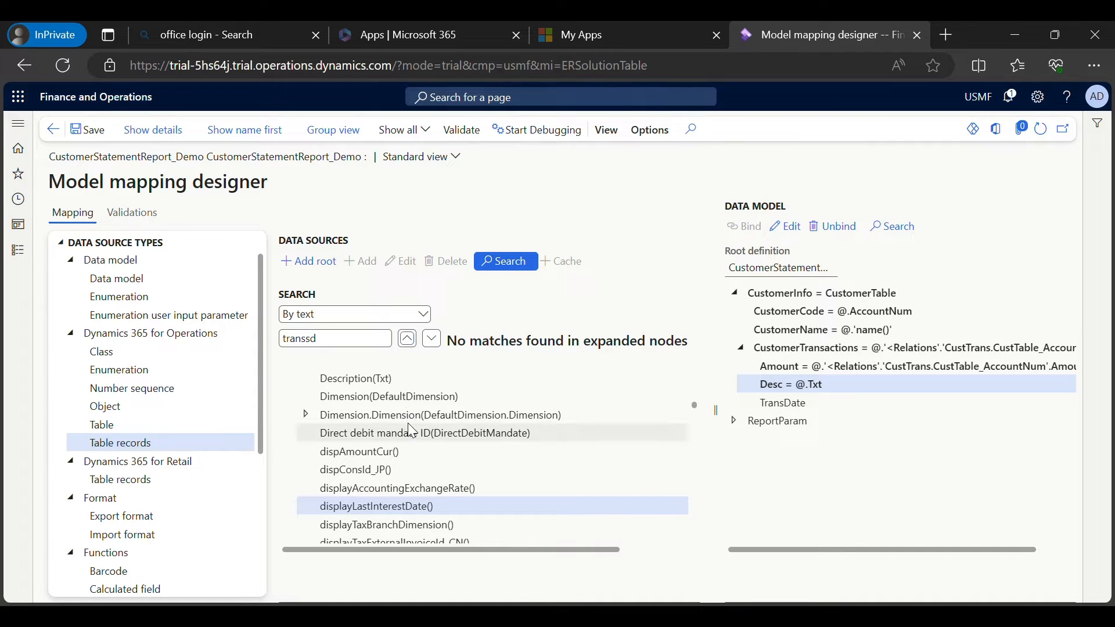
{"action": "scroll", "coordinate": [413, 429], "scroll_direction": "up", "scroll_amount": 3}
{"action": "left_click", "coordinate": [388, 472]}
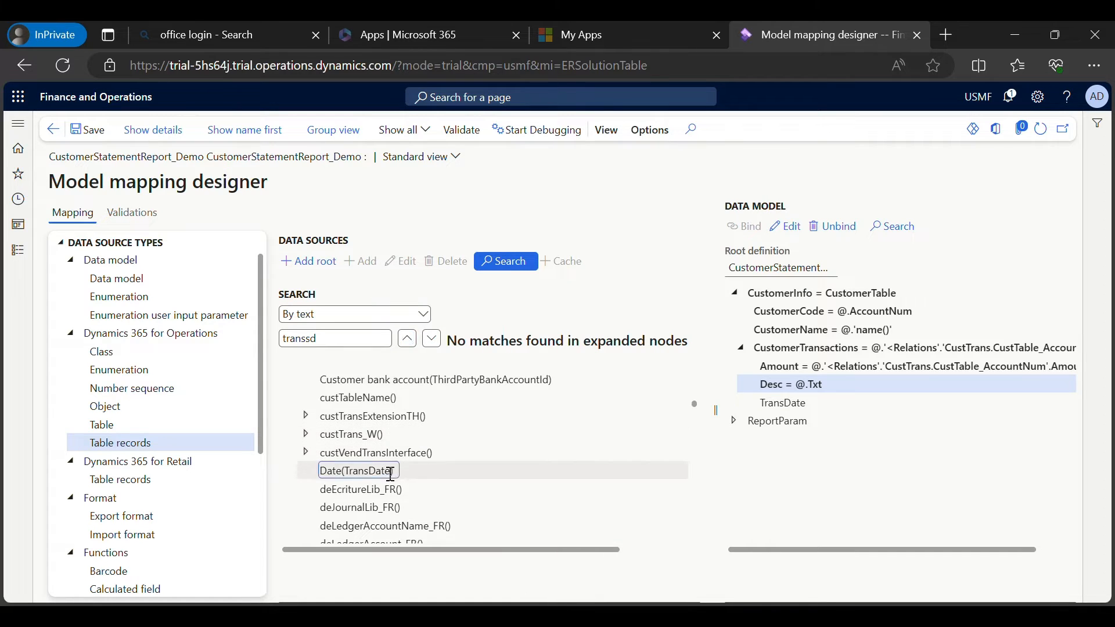
{"action": "left_click", "coordinate": [755, 402]}
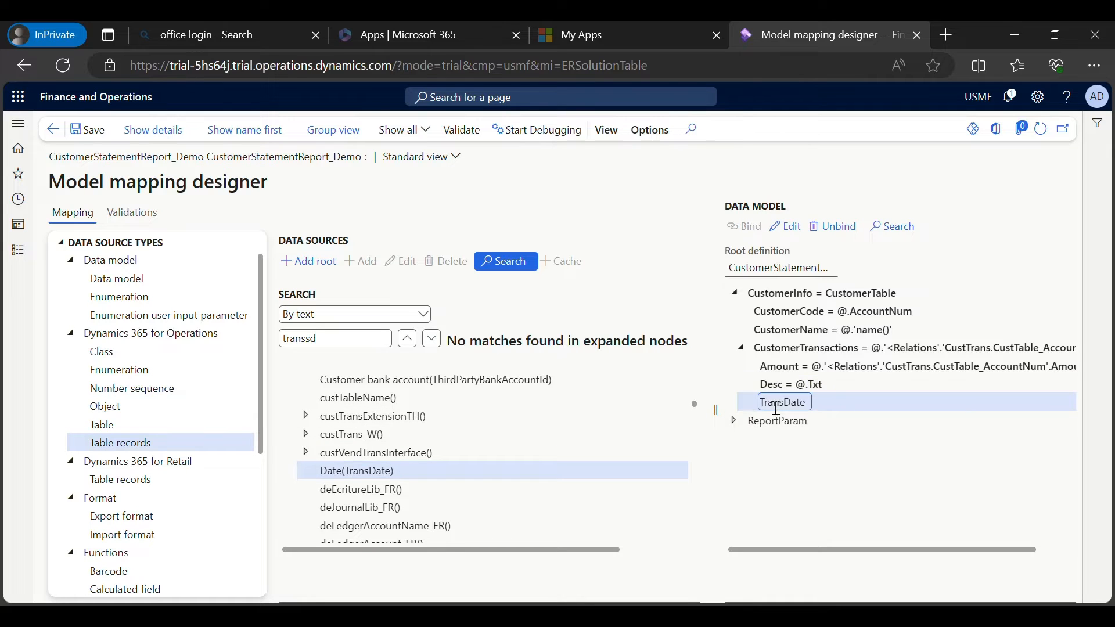
{"action": "left_click", "coordinate": [749, 228]}
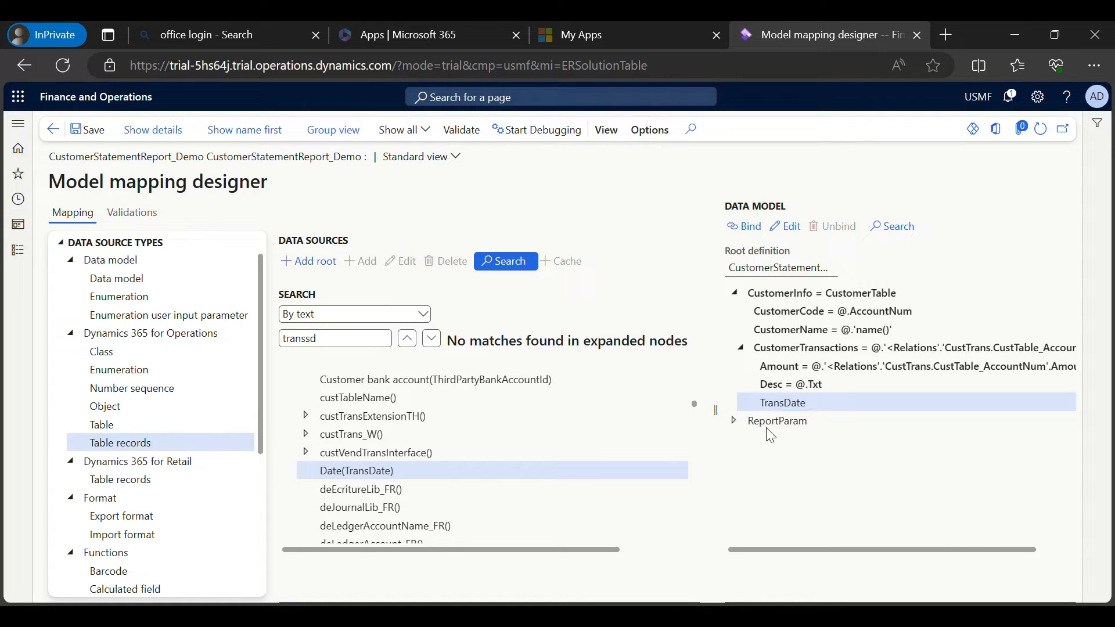
{"action": "left_click", "coordinate": [88, 130]}
Collapse the expanded relation nodes up to the CustomerTable data source.
{"action": "scroll", "coordinate": [488, 439], "scroll_direction": "up", "scroll_amount": 2}
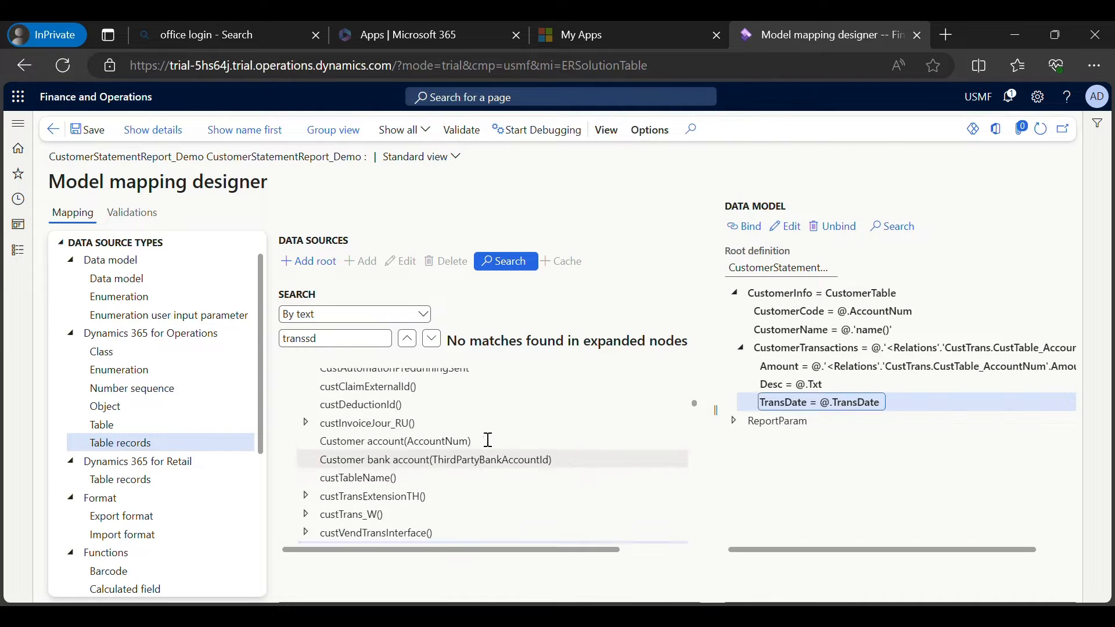
{"action": "scroll", "coordinate": [488, 440], "scroll_direction": "up", "scroll_amount": 5}
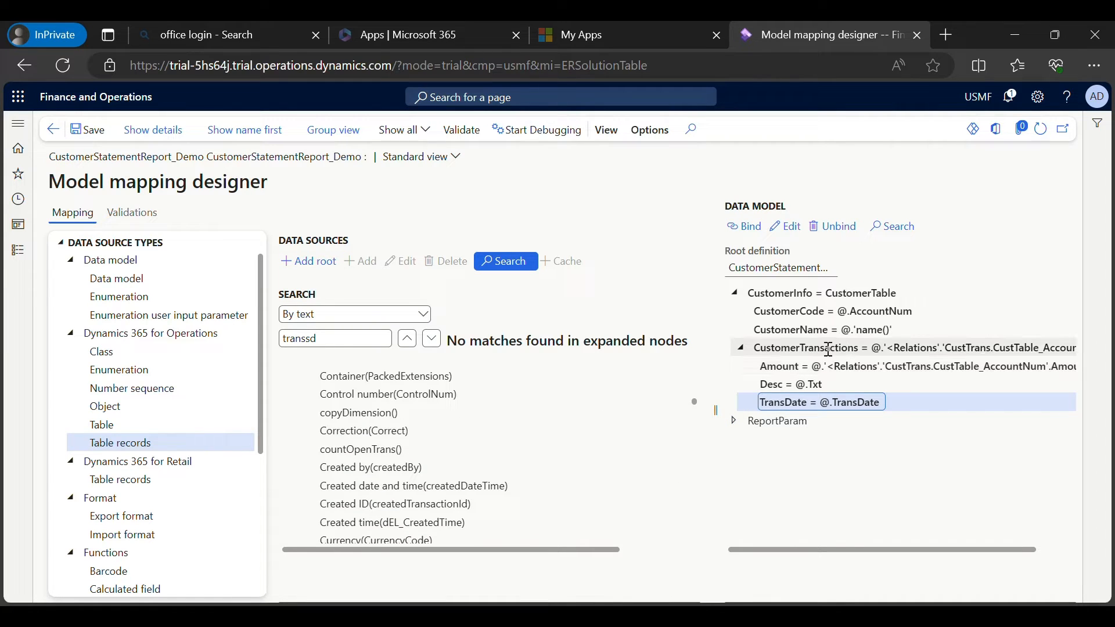
{"action": "scroll", "coordinate": [395, 470], "scroll_direction": "up", "scroll_amount": 10}
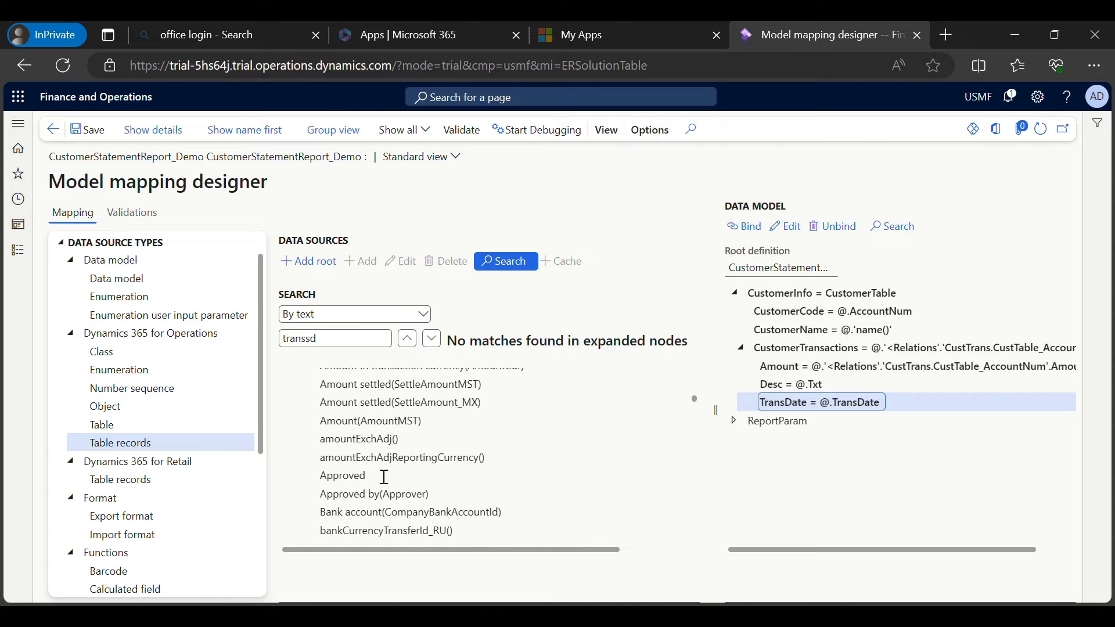
{"action": "scroll", "coordinate": [384, 476], "scroll_direction": "up", "scroll_amount": 10}
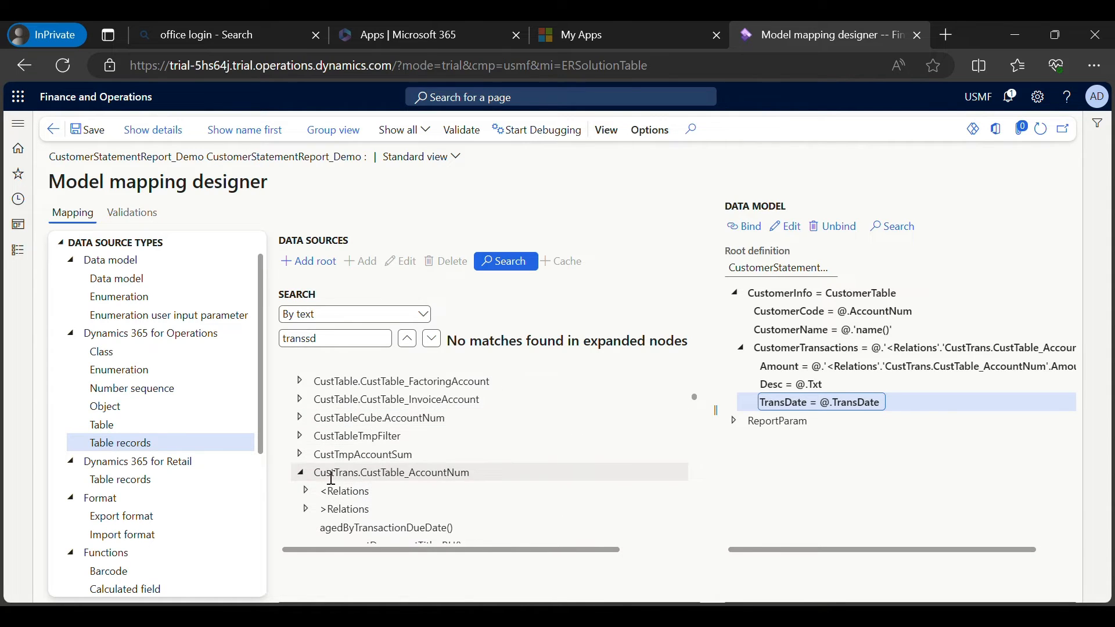
{"action": "scroll", "coordinate": [372, 465], "scroll_direction": "up", "scroll_amount": 3}
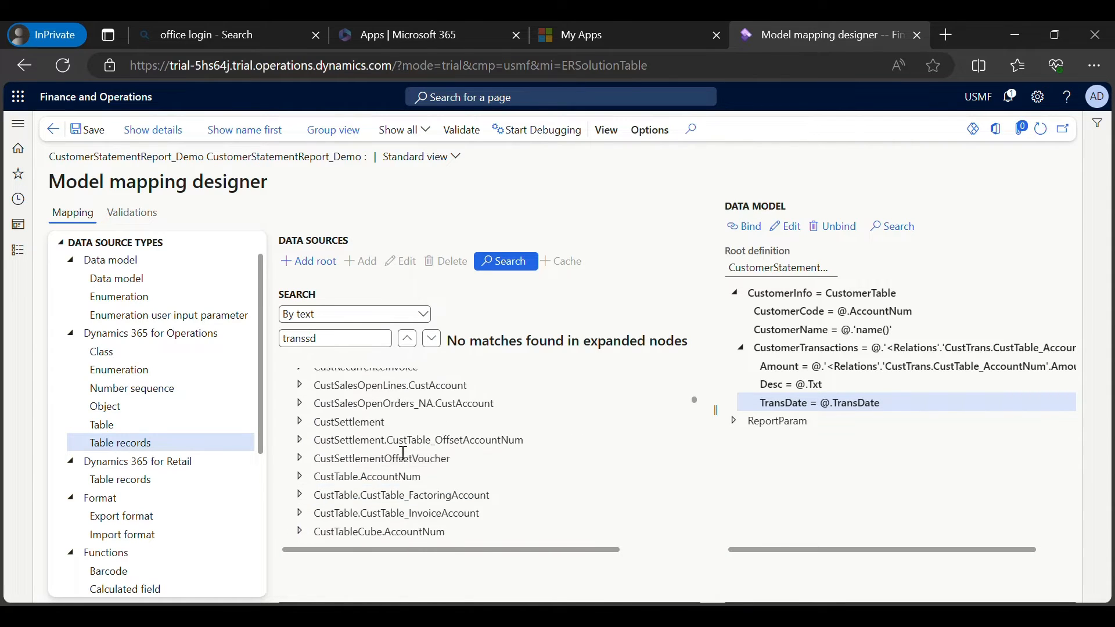
{"action": "scroll", "coordinate": [403, 453], "scroll_direction": "up", "scroll_amount": 5}
{"action": "left_click", "coordinate": [406, 456]}
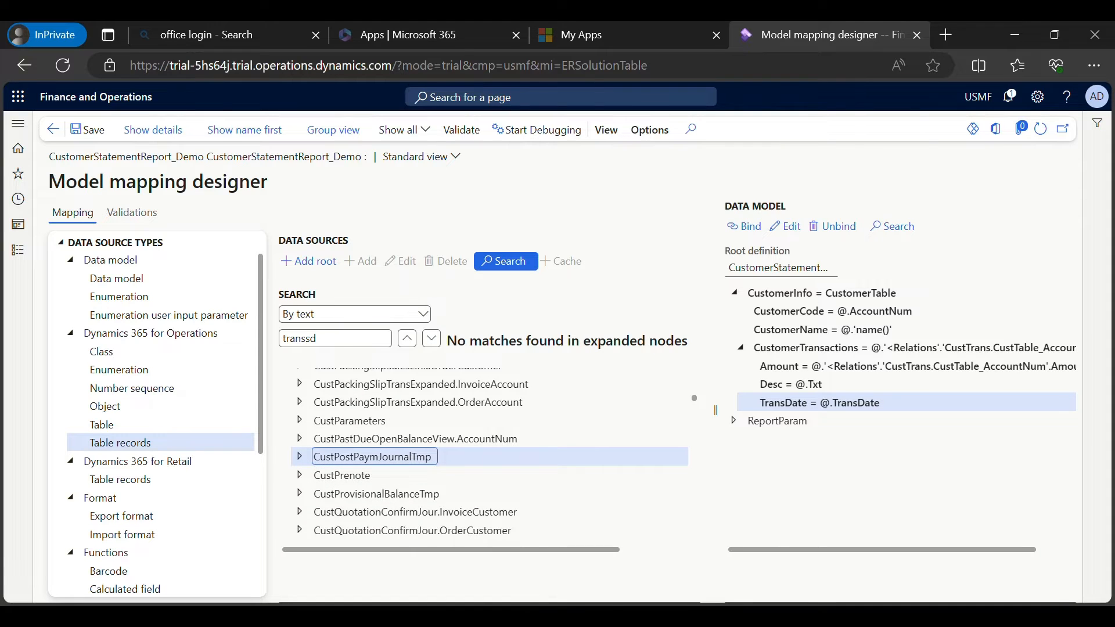
{"action": "key", "text": "Left"}
{"action": "key", "text": "Left"}
{"action": "key", "text": "Left"}
{"action": "key", "text": "Left"}
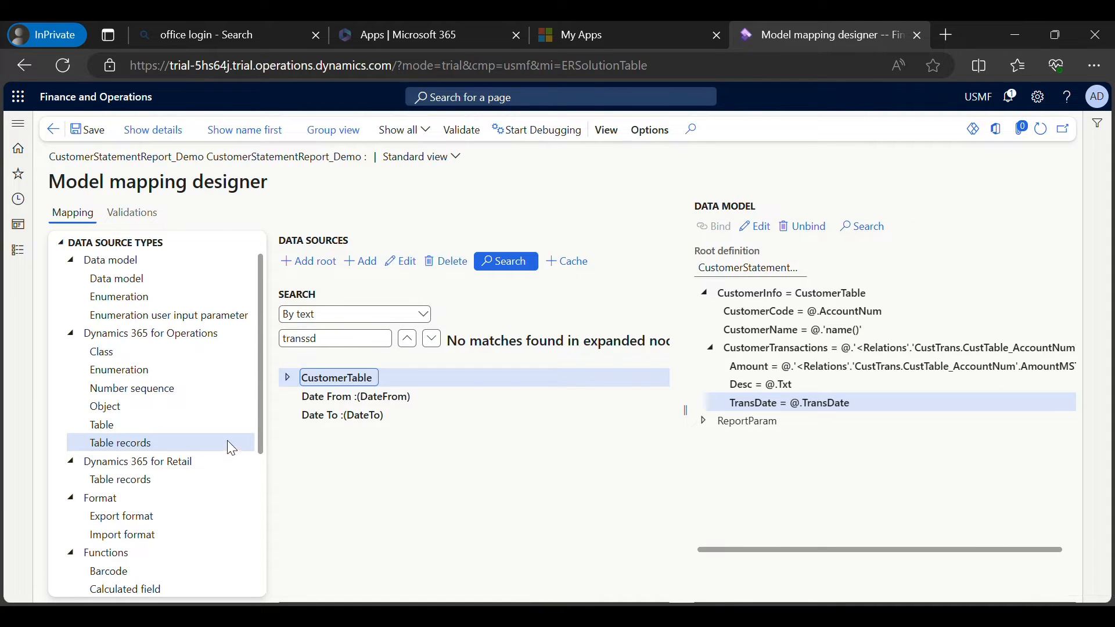
Leave the designer, run CustomerDataMapping with the preset Date From and Date To parameters, and keep the downloaded XML output.
{"action": "left_click", "coordinate": [52, 129]}
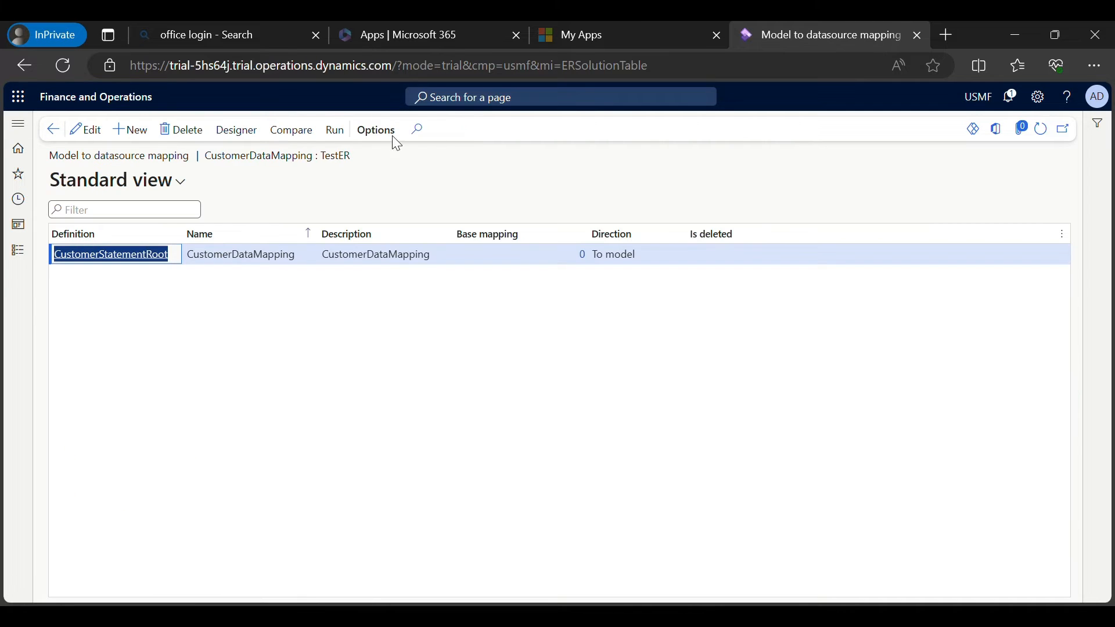
{"action": "left_click", "coordinate": [335, 130]}
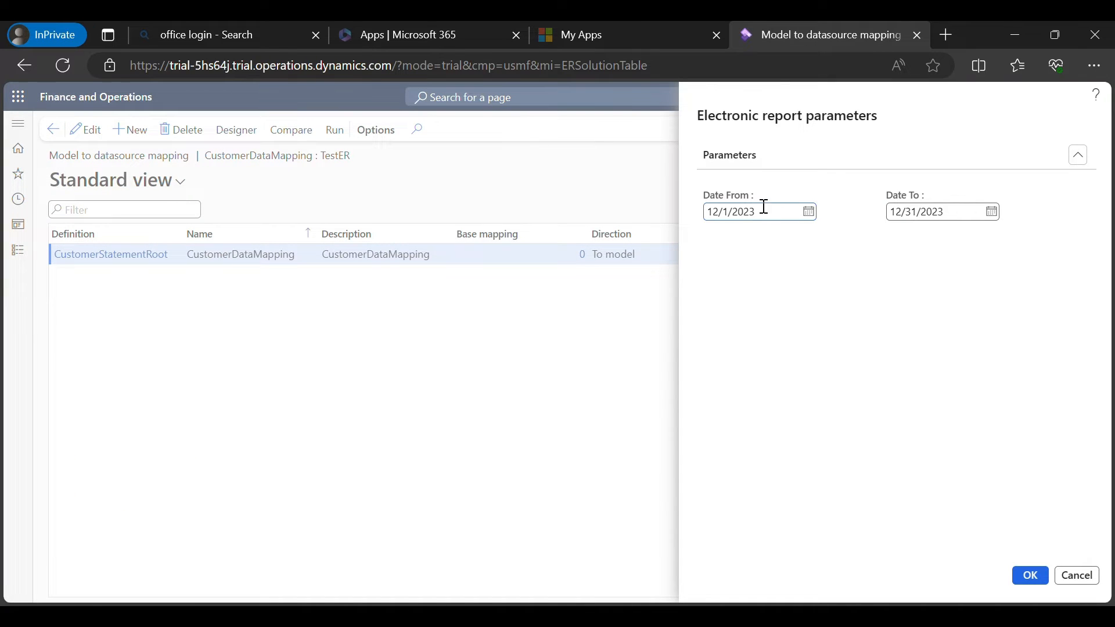
{"action": "left_click", "coordinate": [1033, 578]}
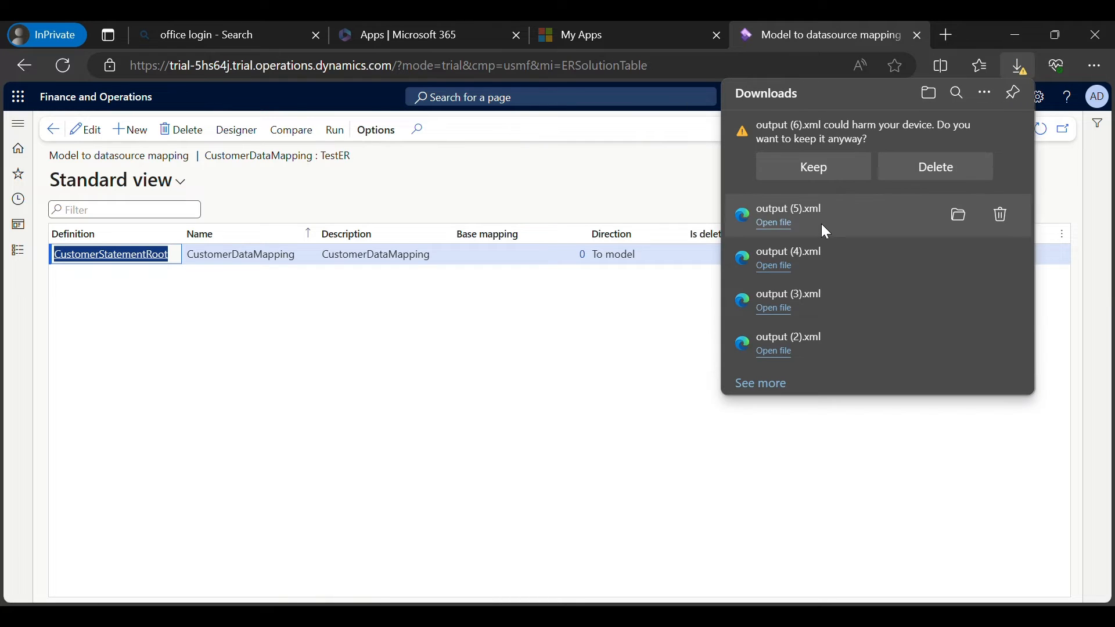
{"action": "left_click", "coordinate": [816, 167]}
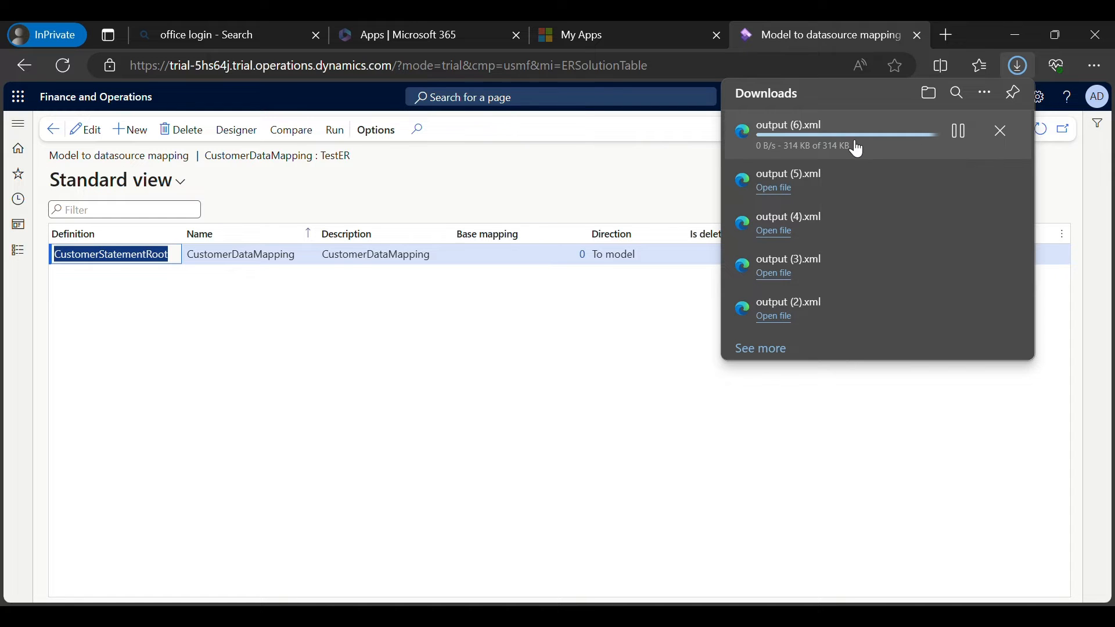
{"action": "left_click", "coordinate": [764, 530]}
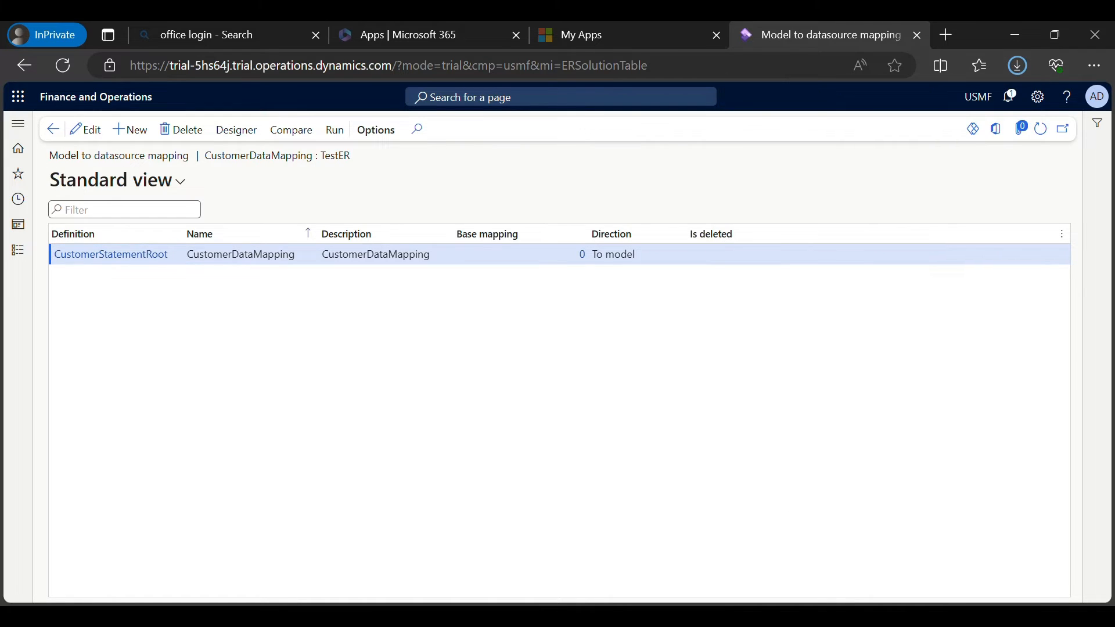
View output (6).xml and examine the CustomerCode, CustomerName and CustomerTransactions entries, including each transaction's Amount and TransDate.
{"action": "left_click", "coordinate": [656, 616]}
{"action": "double_click", "coordinate": [293, 216]}
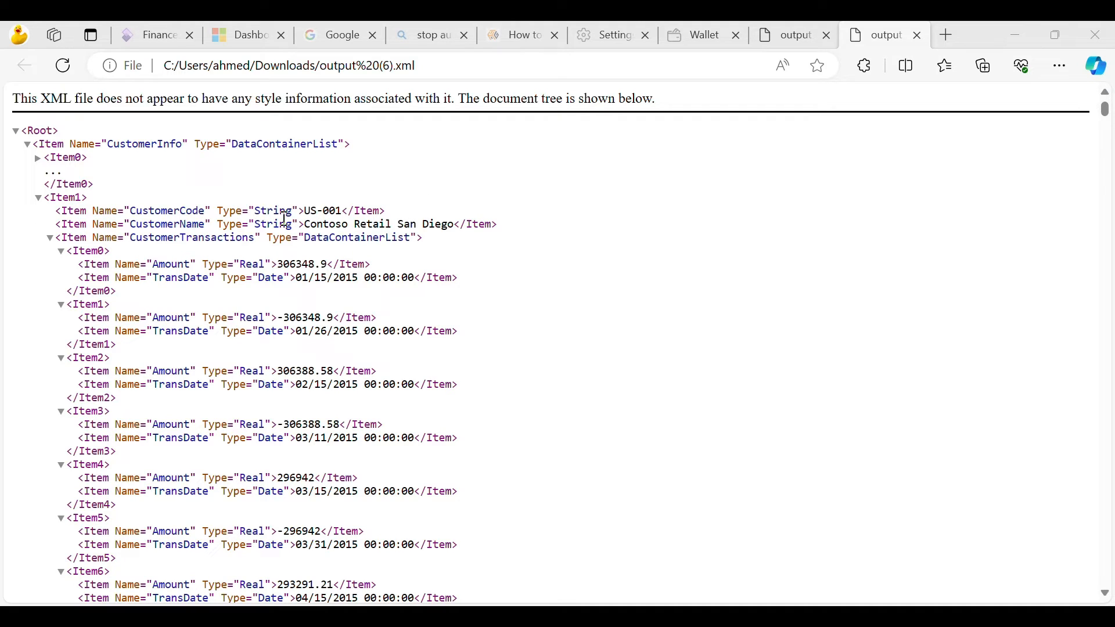
{"action": "left_click_drag", "start_coordinate": [310, 208], "coordinate": [350, 224]}
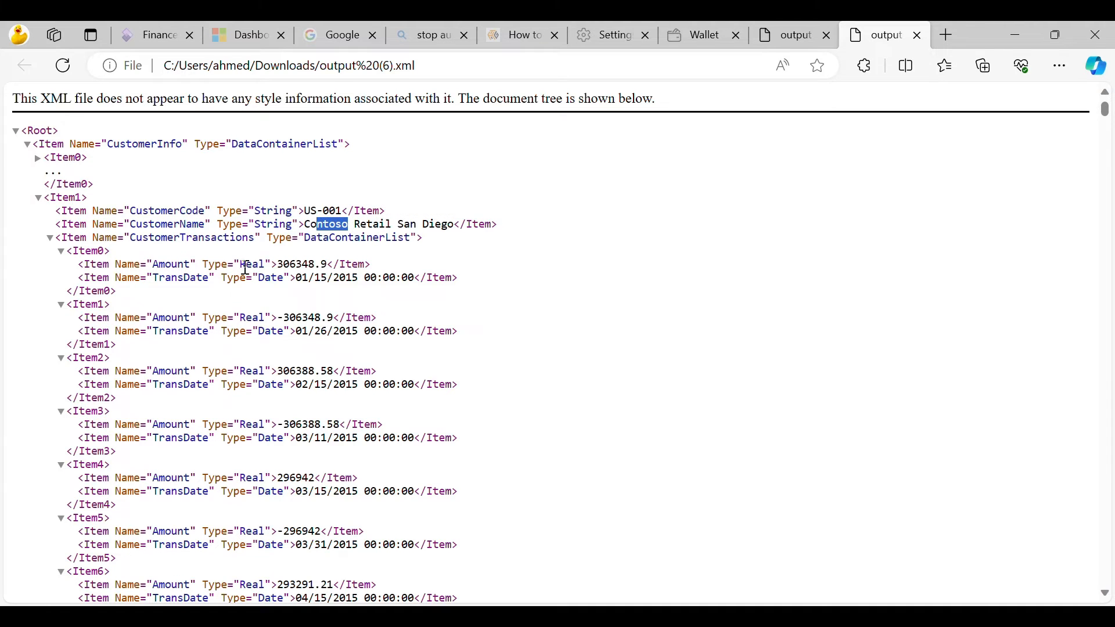
{"action": "left_click_drag", "start_coordinate": [283, 264], "coordinate": [314, 265]}
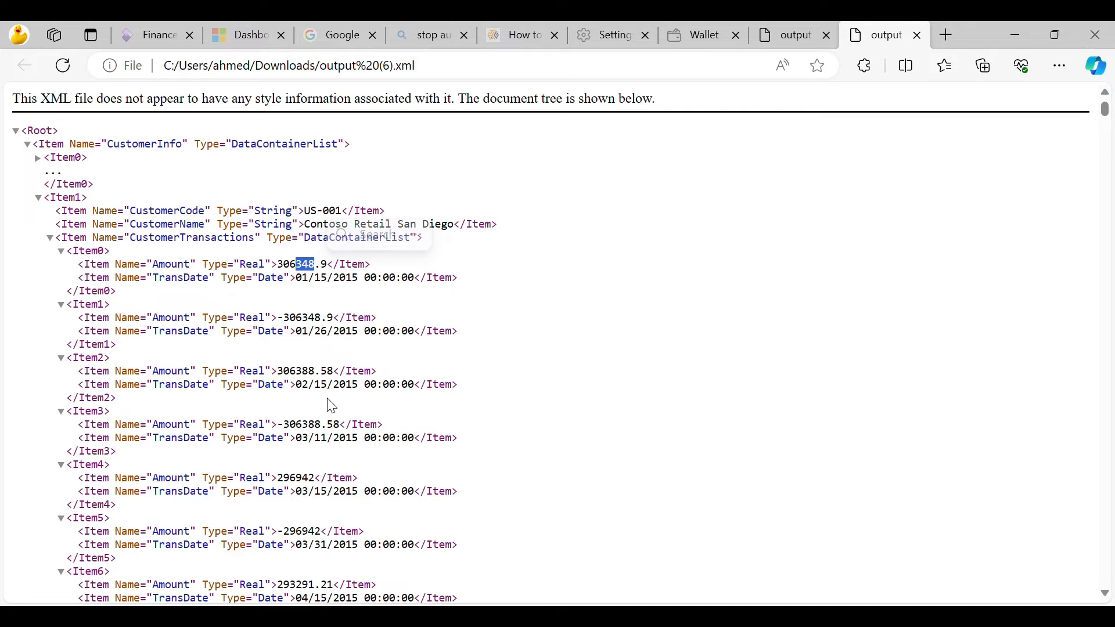
{"action": "scroll", "coordinate": [333, 406], "scroll_direction": "down", "scroll_amount": 10}
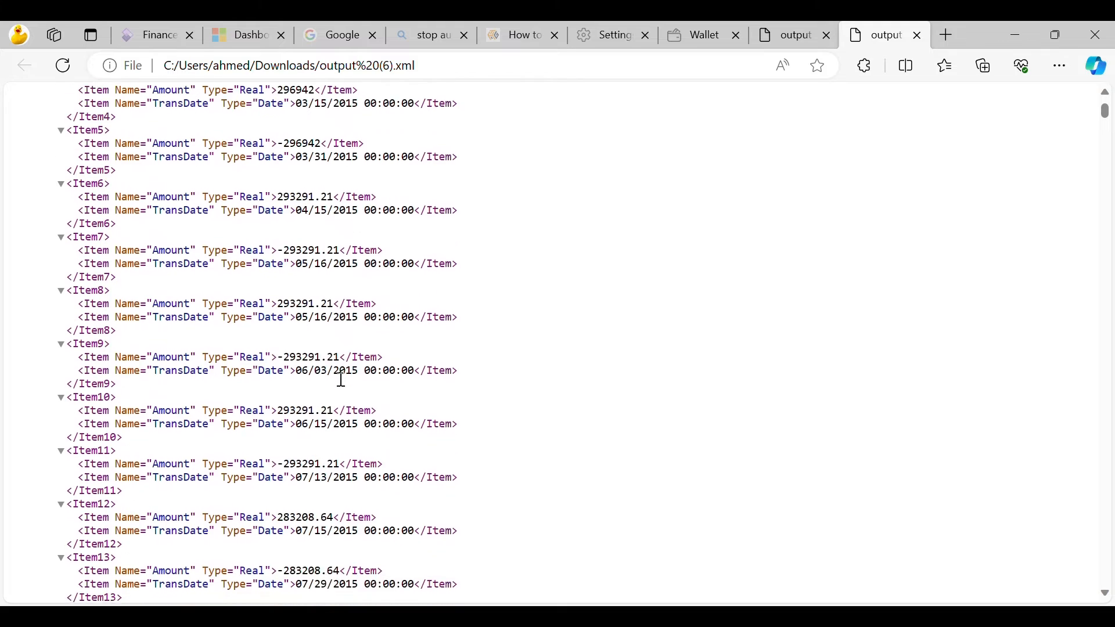
{"action": "scroll", "coordinate": [344, 388], "scroll_direction": "down", "scroll_amount": 20}
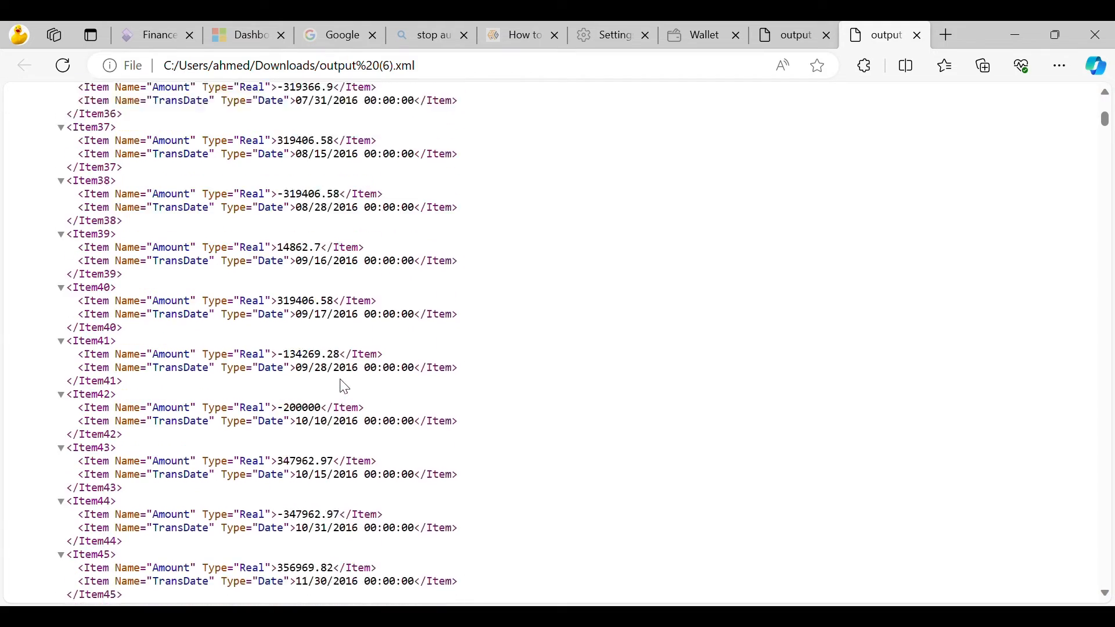
{"action": "scroll", "coordinate": [345, 388], "scroll_direction": "down", "scroll_amount": 4}
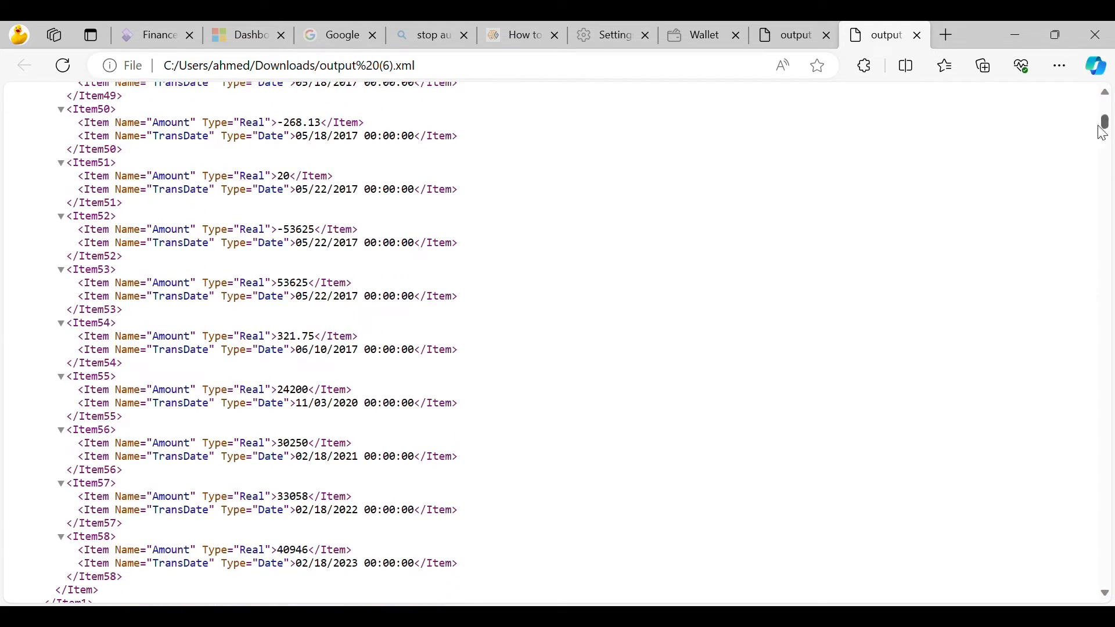
{"action": "left_click_drag", "start_coordinate": [1108, 123], "coordinate": [1108, 103]}
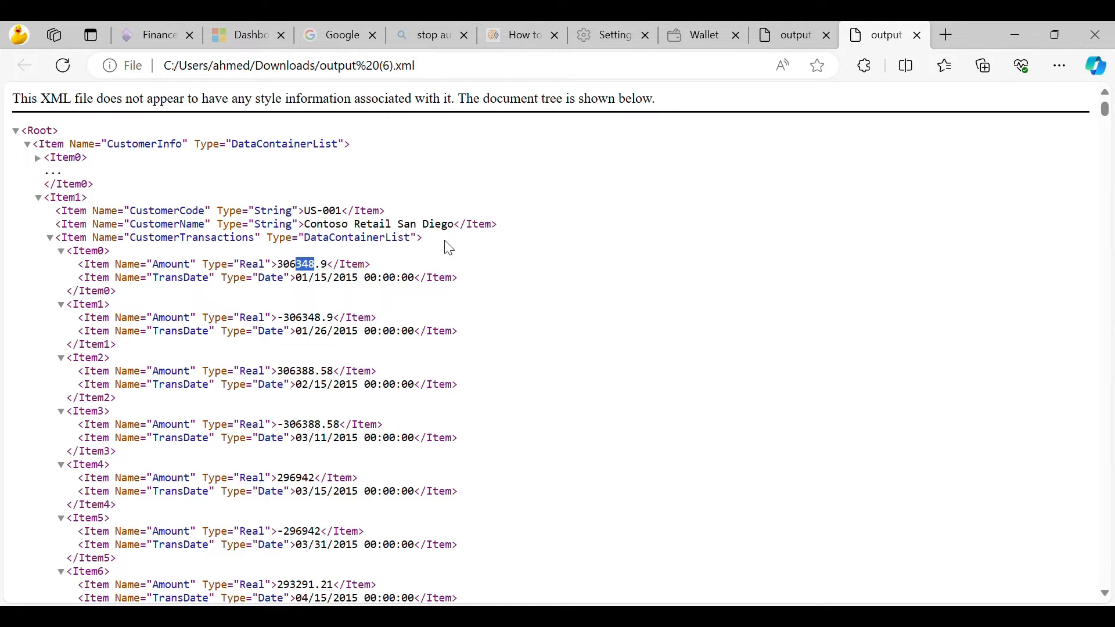
{"action": "left_click_drag", "start_coordinate": [345, 213], "coordinate": [308, 212]}
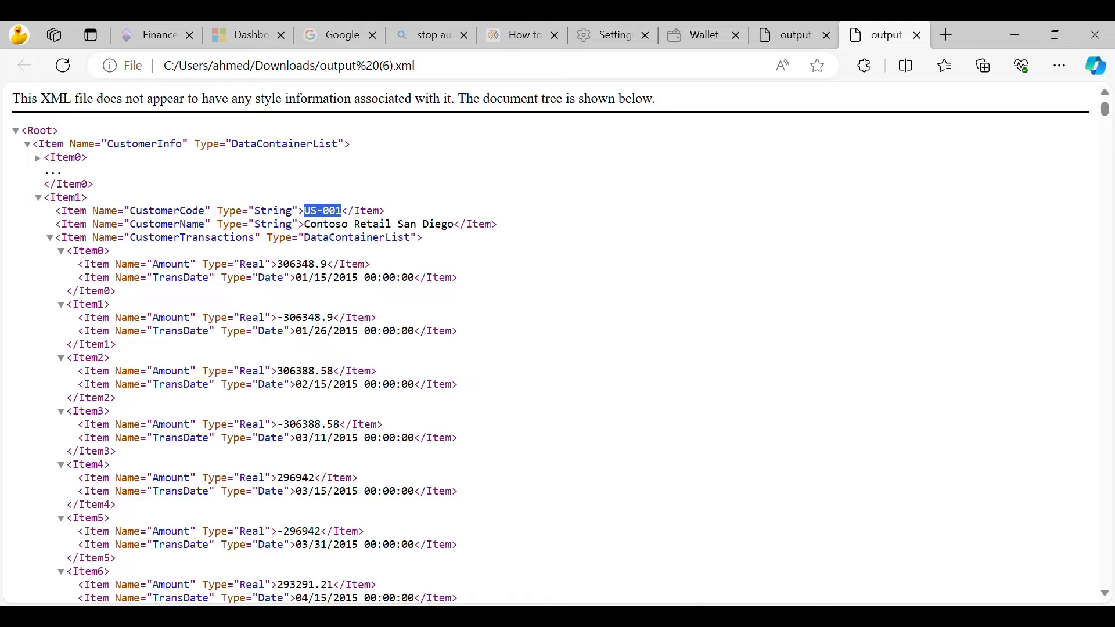
Switch back to Finance and Operations and reopen CustomerDataMapping in the model mapping designer.
{"action": "left_click", "coordinate": [741, 585]}
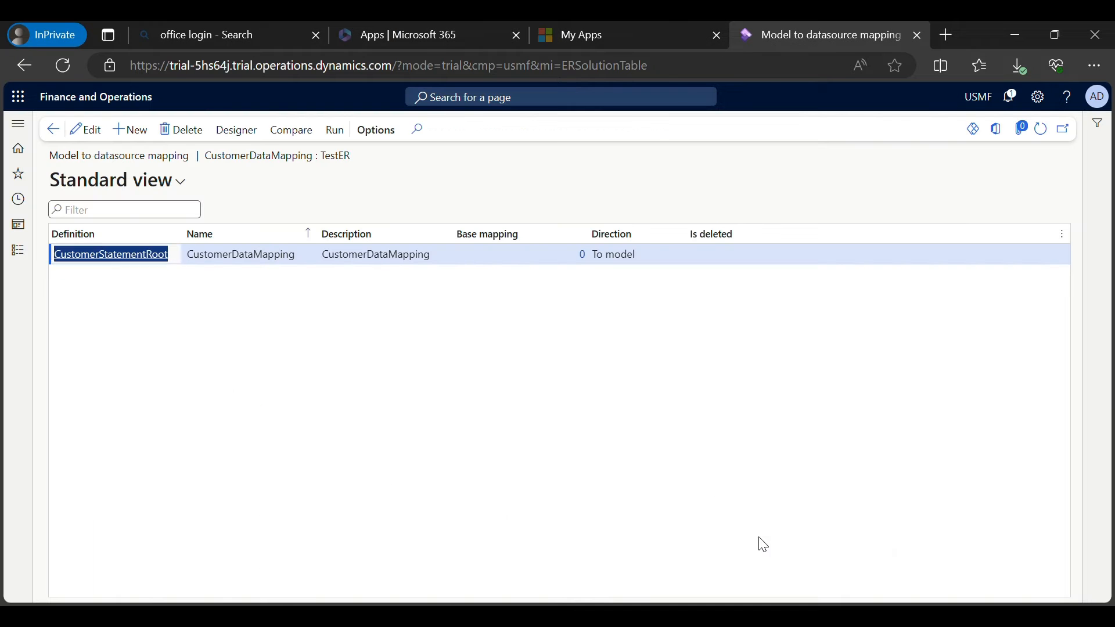
{"action": "left_click", "coordinate": [251, 136]}
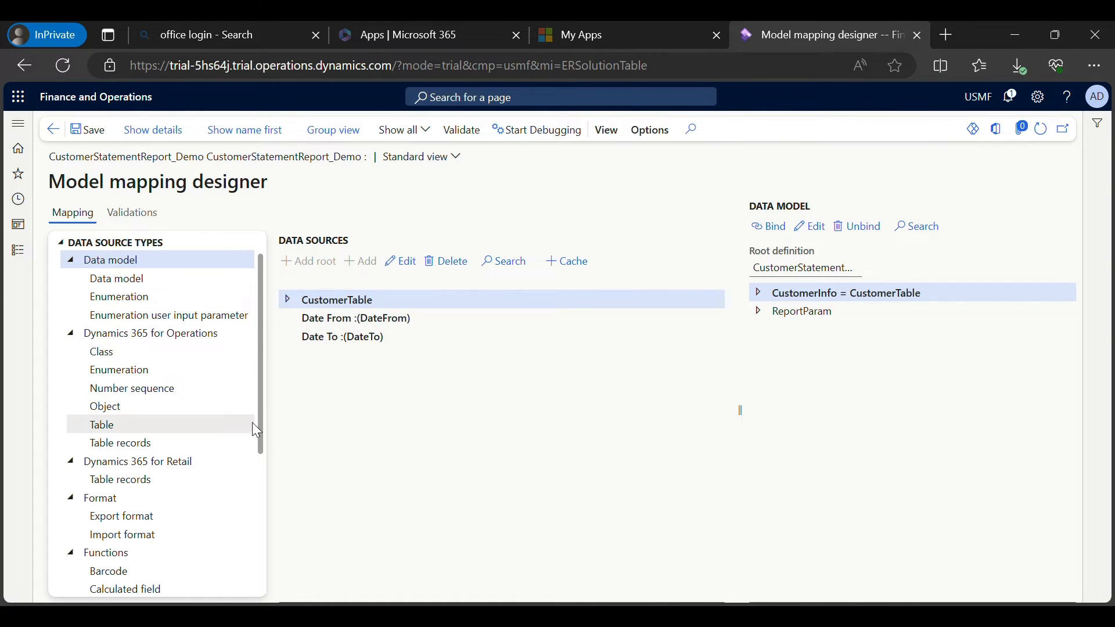
Add a root calculated field data source, using $FilteredCustomerInfo as both its name and its label.
{"action": "left_click", "coordinate": [290, 302]}
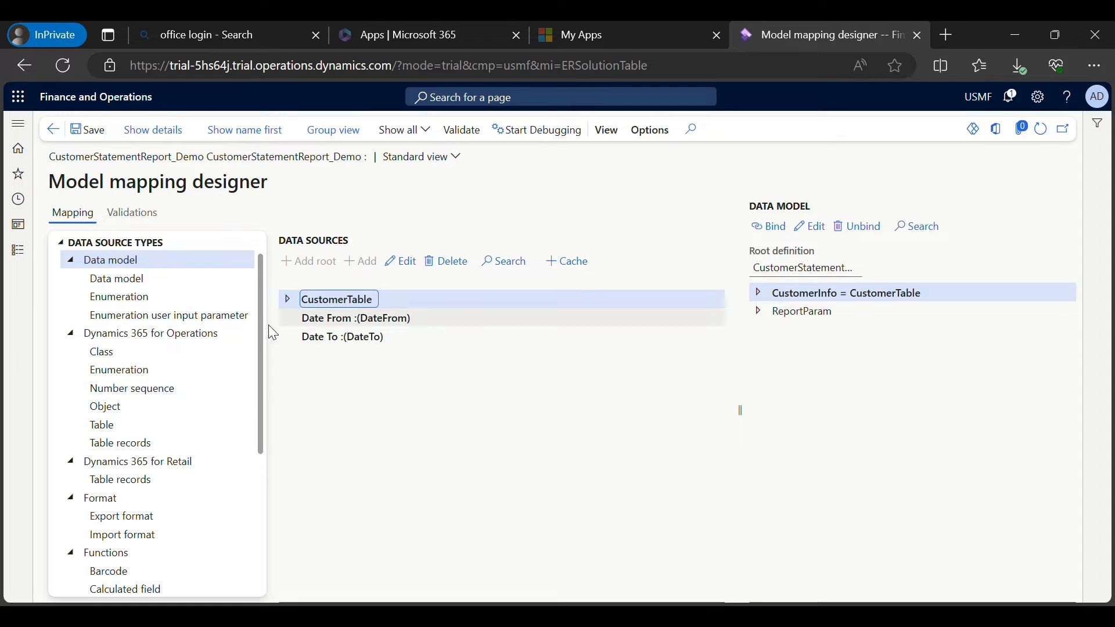
{"action": "left_click", "coordinate": [261, 379]}
{"action": "left_click_drag", "start_coordinate": [260, 387], "coordinate": [263, 504]}
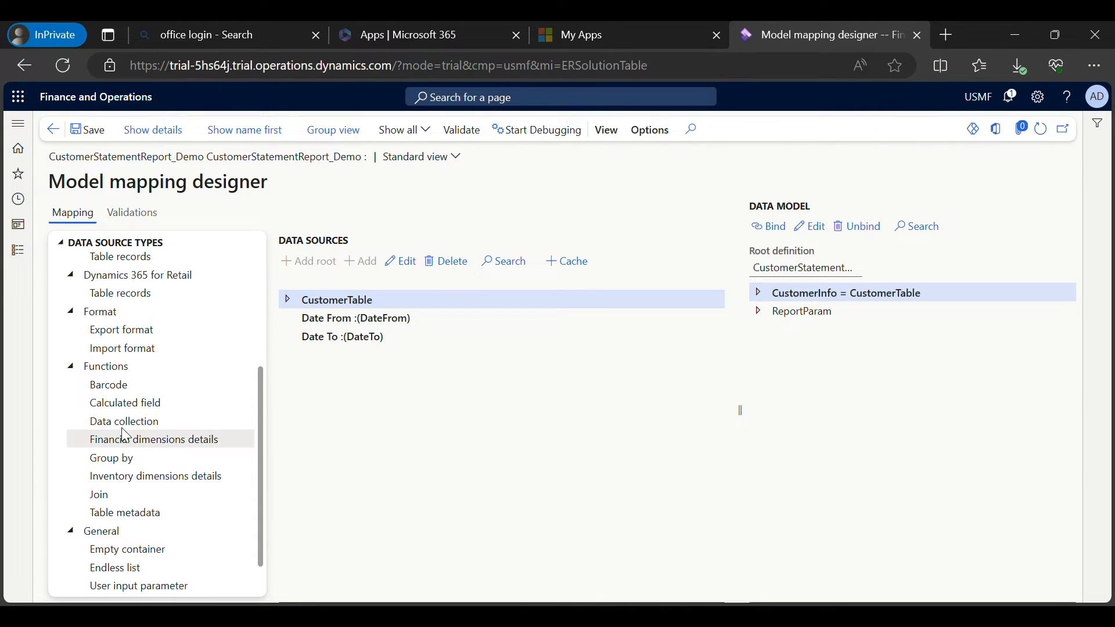
{"action": "left_click", "coordinate": [137, 402]}
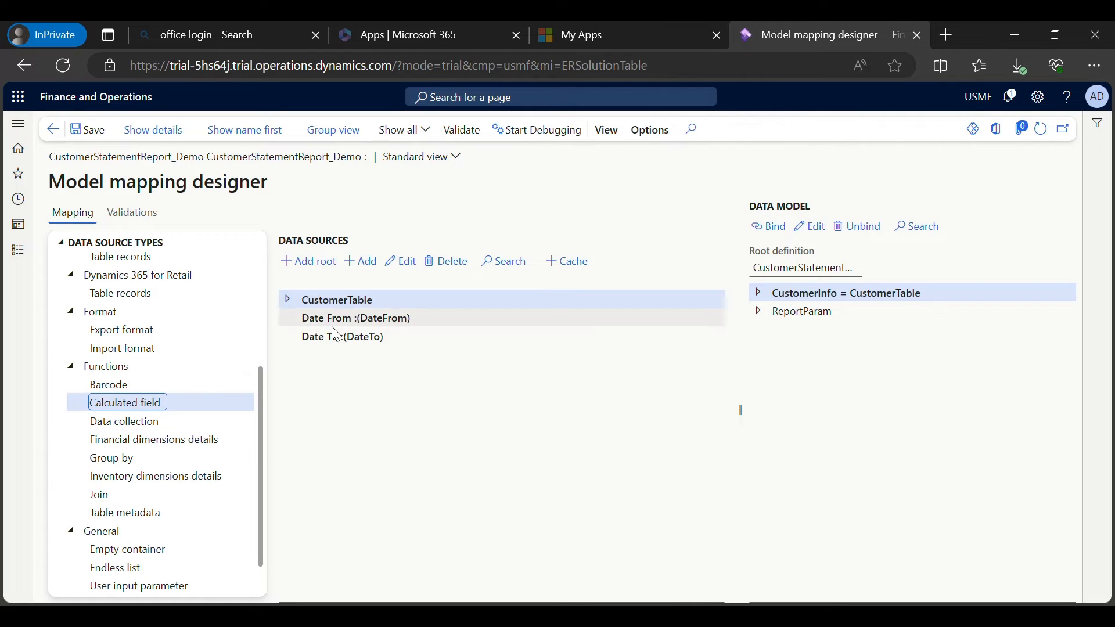
{"action": "left_click", "coordinate": [308, 263]}
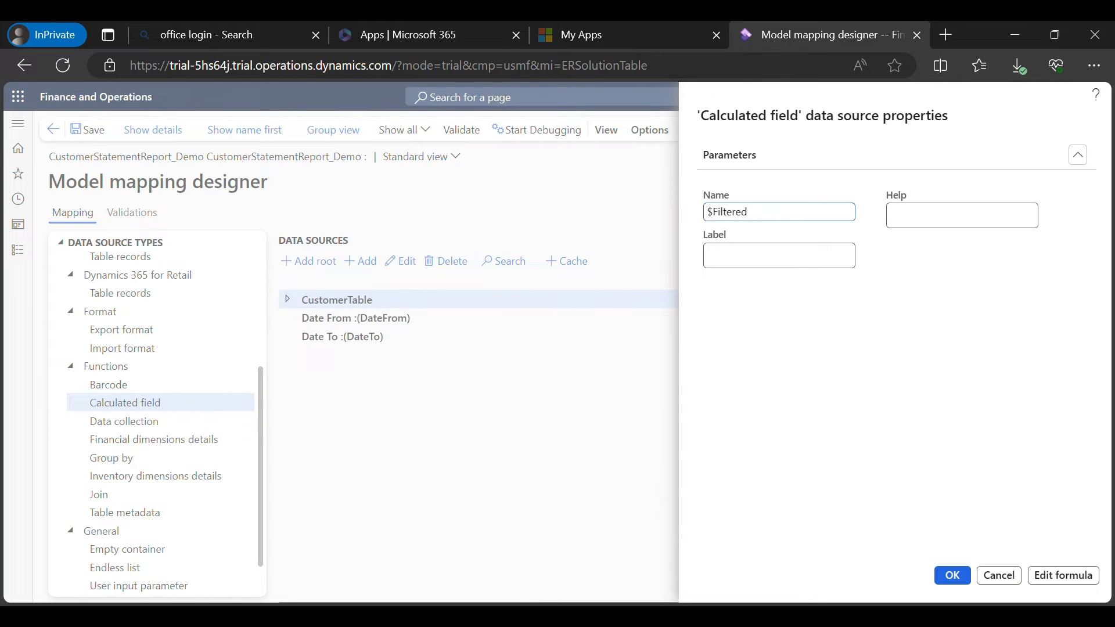
{"action": "type", "text": "omerInfo"}
{"action": "triple_click", "coordinate": [775, 212]}
{"action": "key", "text": "ctrl+c"}
{"action": "left_click", "coordinate": [792, 255]}
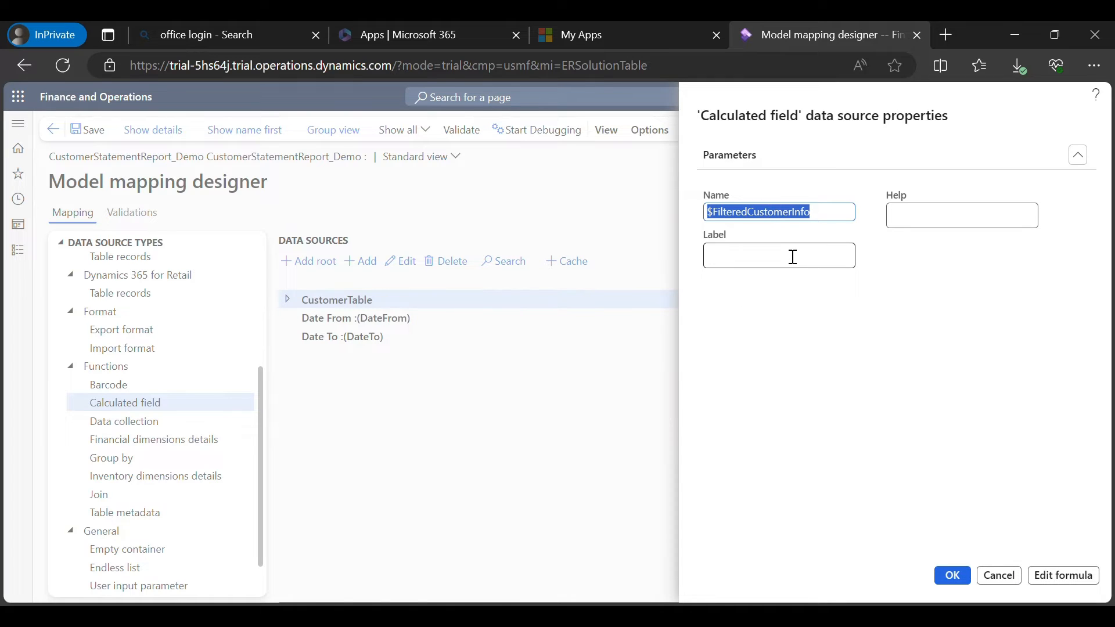
{"action": "key", "text": "ctrl+v"}
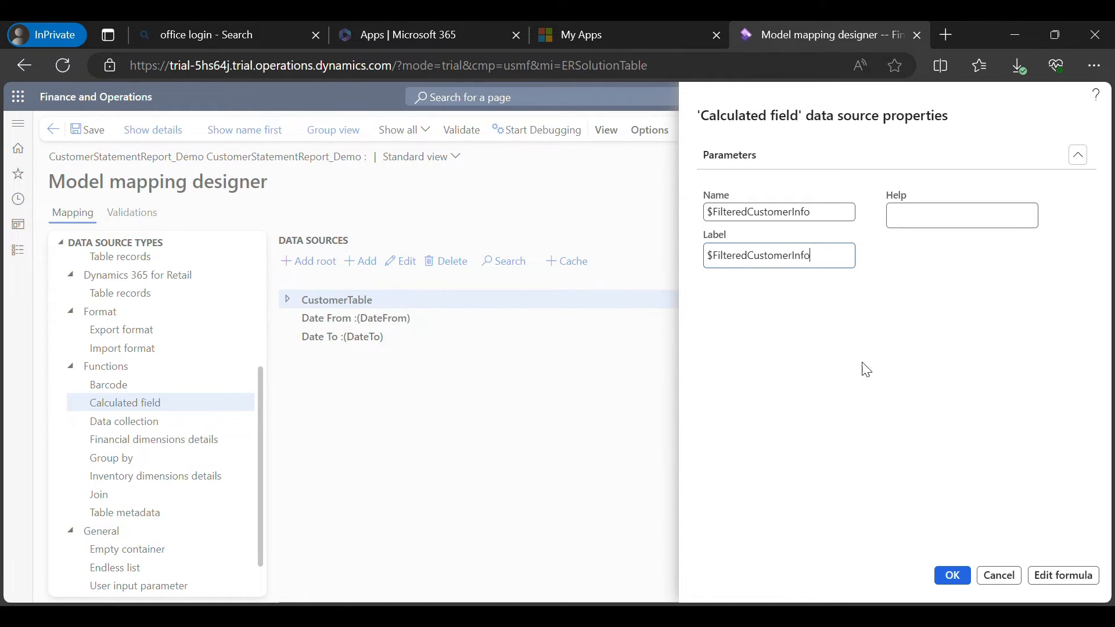
Open the formula editor for $FilteredCustomerInfo and start the formula with the FILTER function from the List functions.
{"action": "left_click", "coordinate": [1045, 576]}
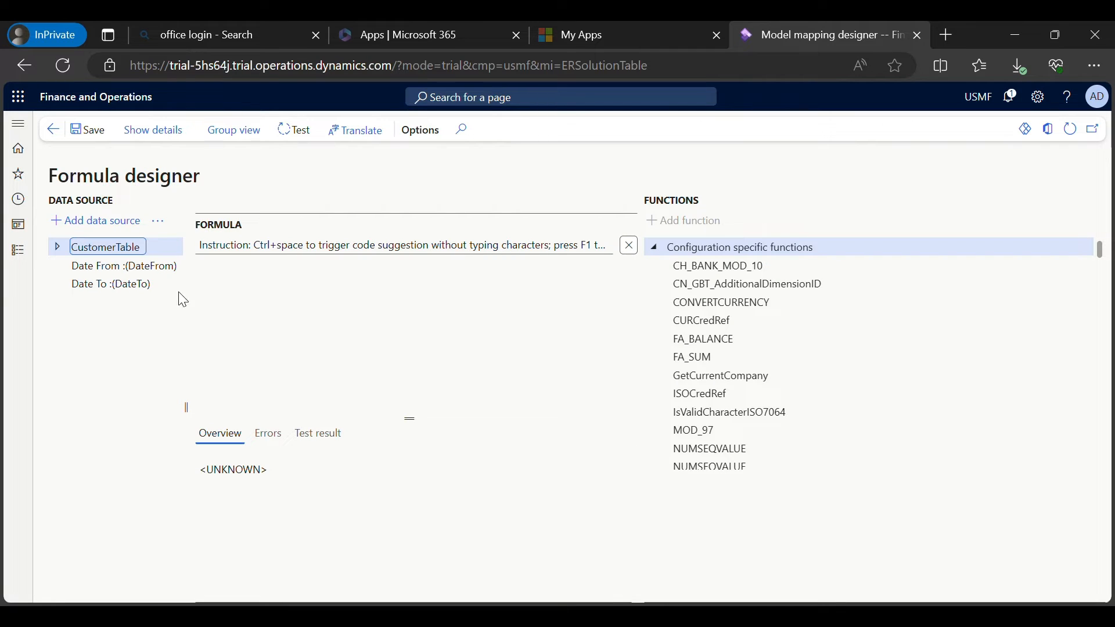
{"action": "left_click", "coordinate": [294, 278]}
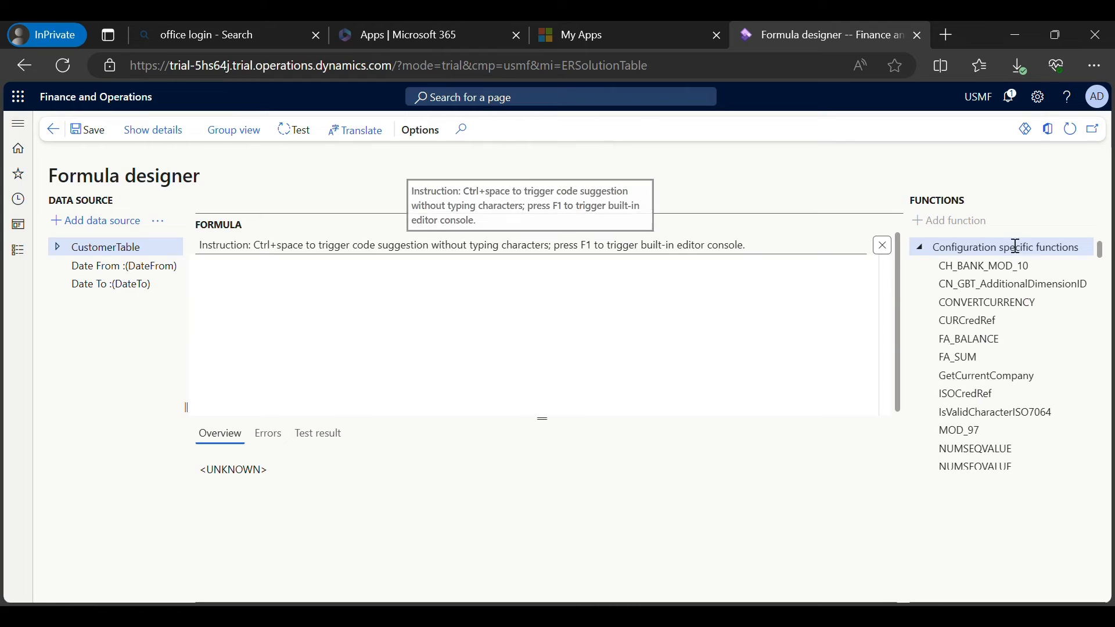
{"action": "left_click", "coordinate": [919, 248]}
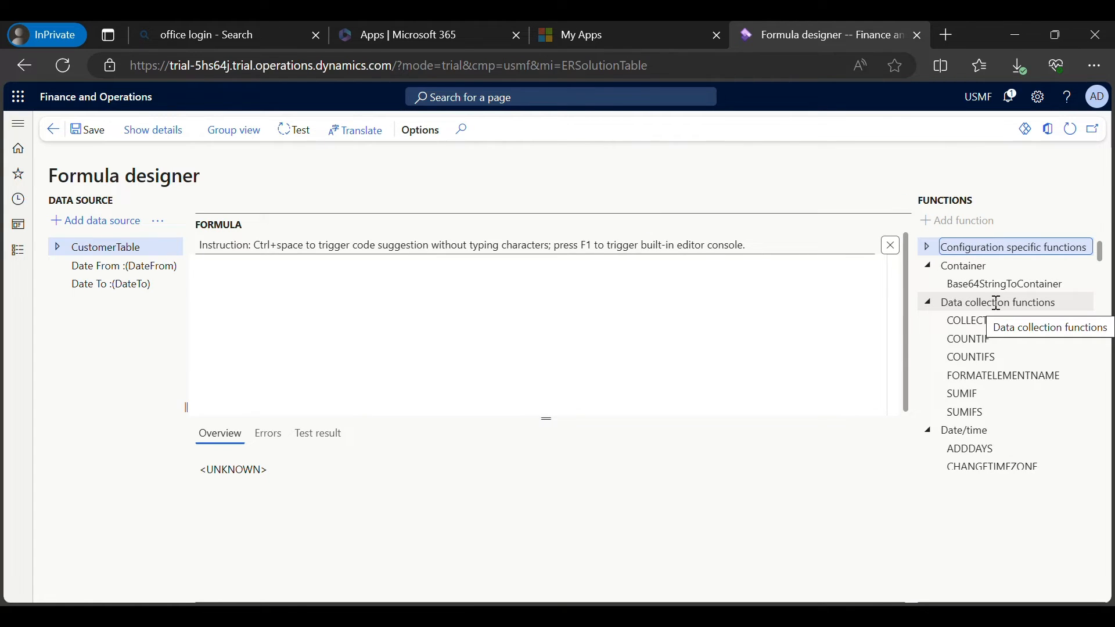
{"action": "scroll", "coordinate": [1037, 401], "scroll_direction": "down", "scroll_amount": 5}
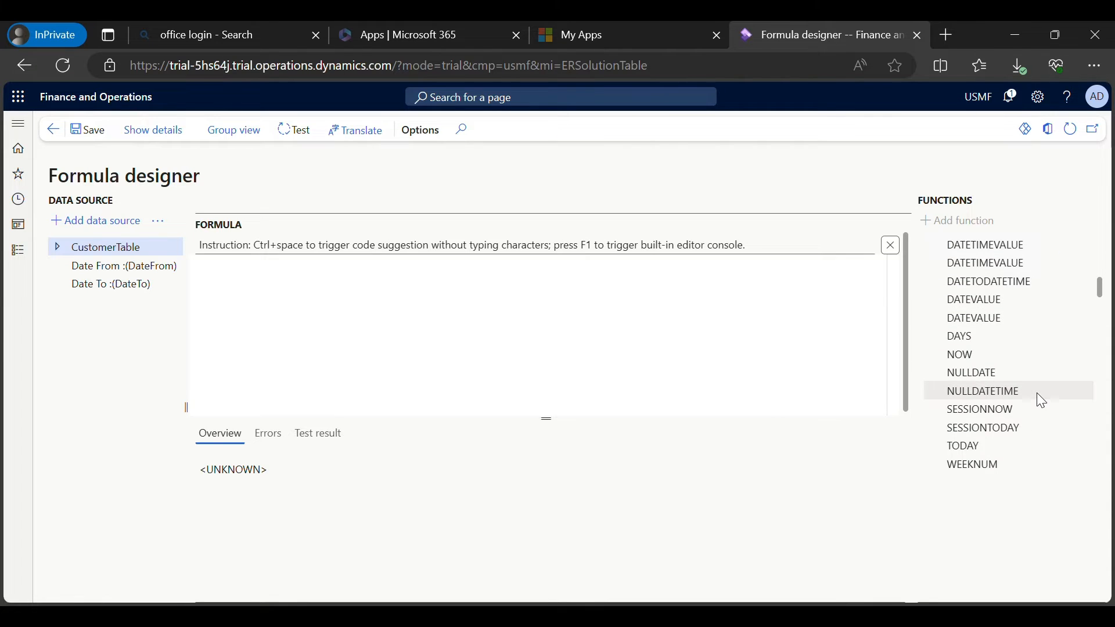
{"action": "scroll", "coordinate": [1041, 399], "scroll_direction": "down", "scroll_amount": 5}
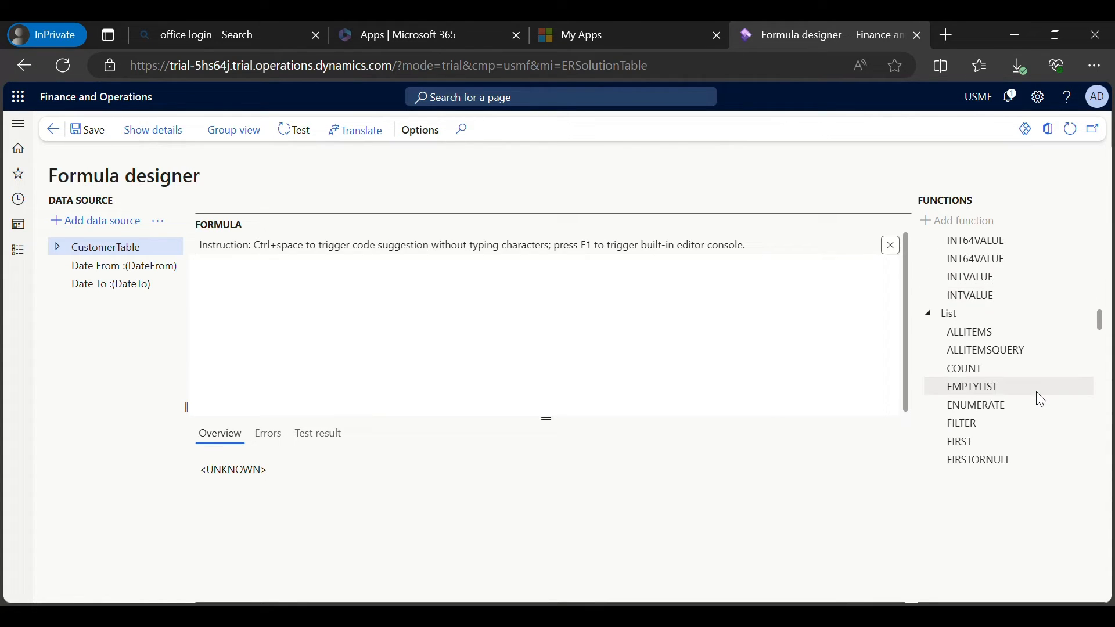
{"action": "scroll", "coordinate": [1041, 399], "scroll_direction": "down", "scroll_amount": 3}
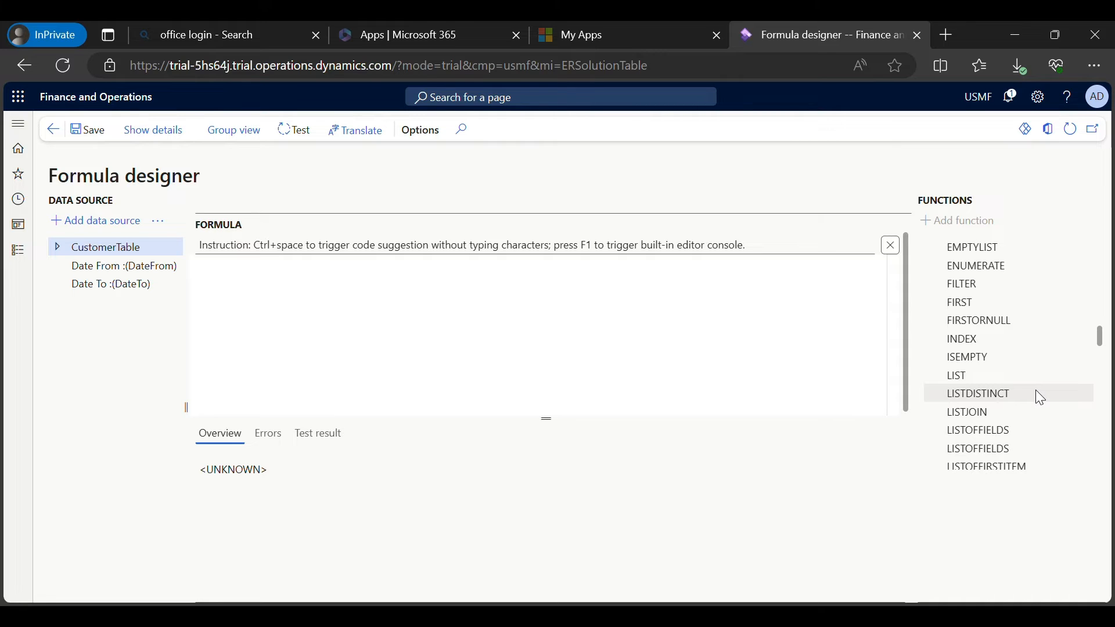
{"action": "left_click", "coordinate": [493, 318]}
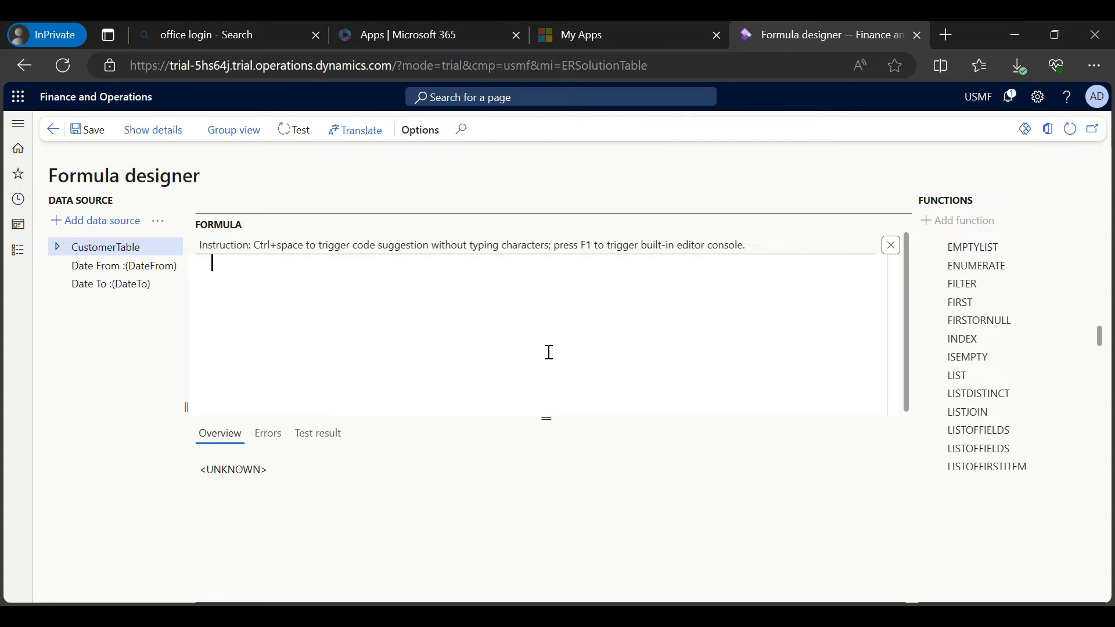
{"action": "type", "text": "W"}
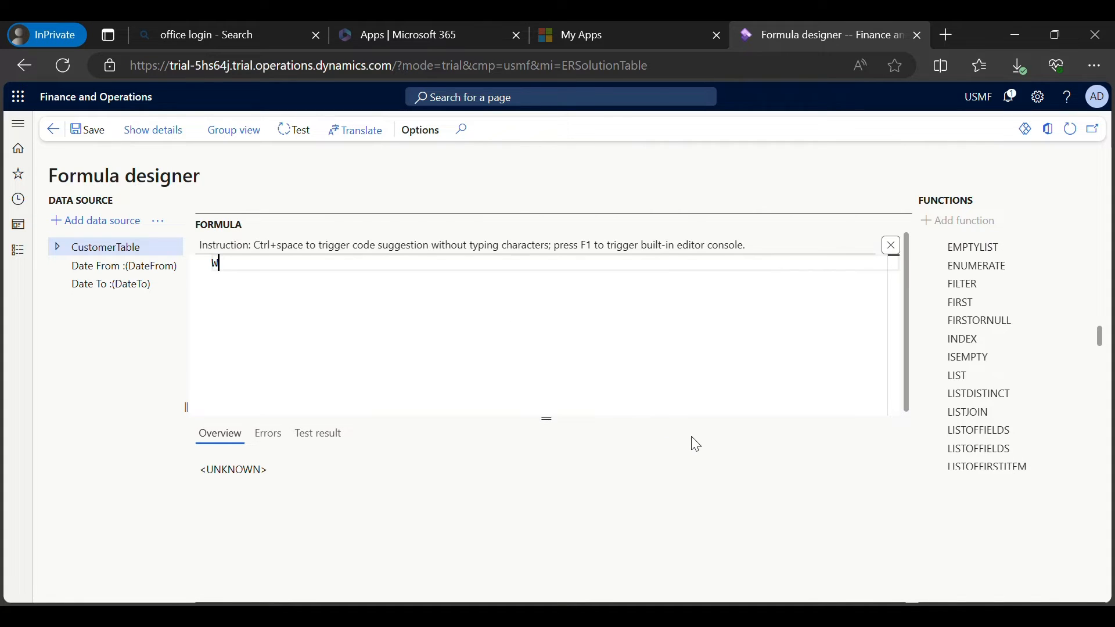
{"action": "key", "text": "BackSpace"}
{"action": "type", "text": "Fi"}
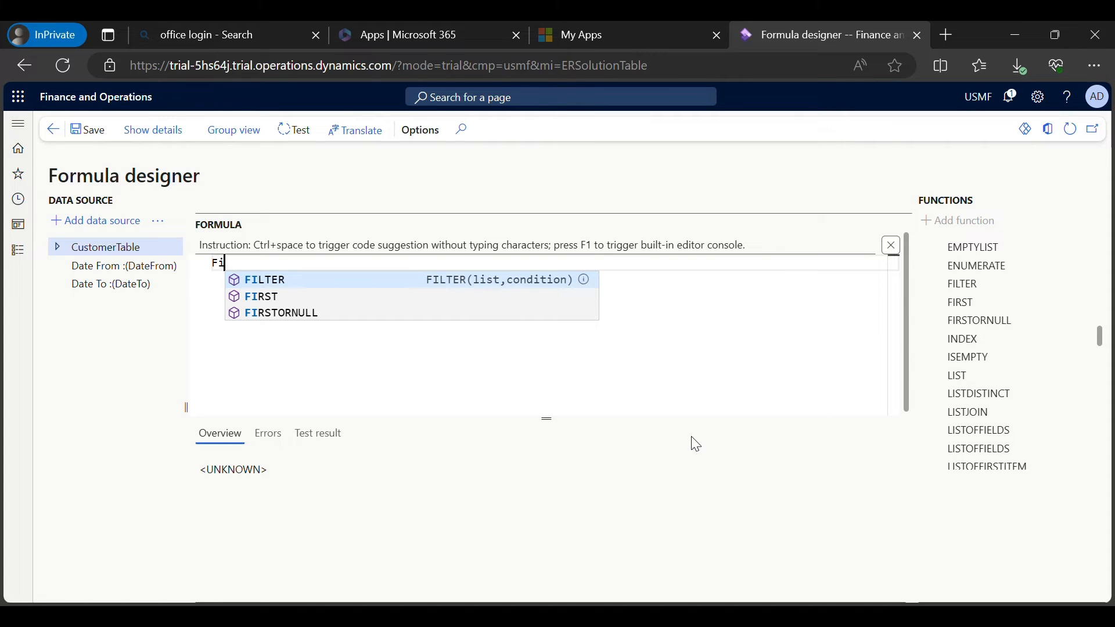
{"action": "key", "text": "Return"}
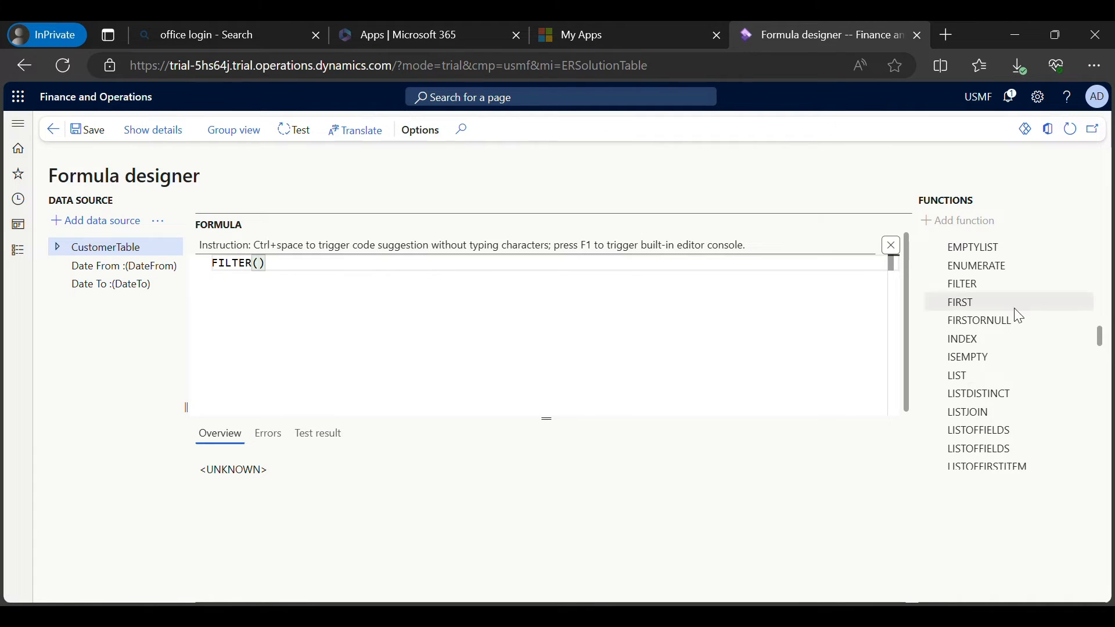
Check FILTER's list and condition arguments, and insert CustomerTable as the list argument followed by a comma.
{"action": "mouse_move", "coordinate": [1102, 341]}
{"action": "left_mouse_down"}
{"action": "mouse_move", "coordinate": [1104, 327]}
{"action": "mouse_move", "coordinate": [1102, 338]}
{"action": "left_mouse_up"}
{"action": "left_click", "coordinate": [987, 344]}
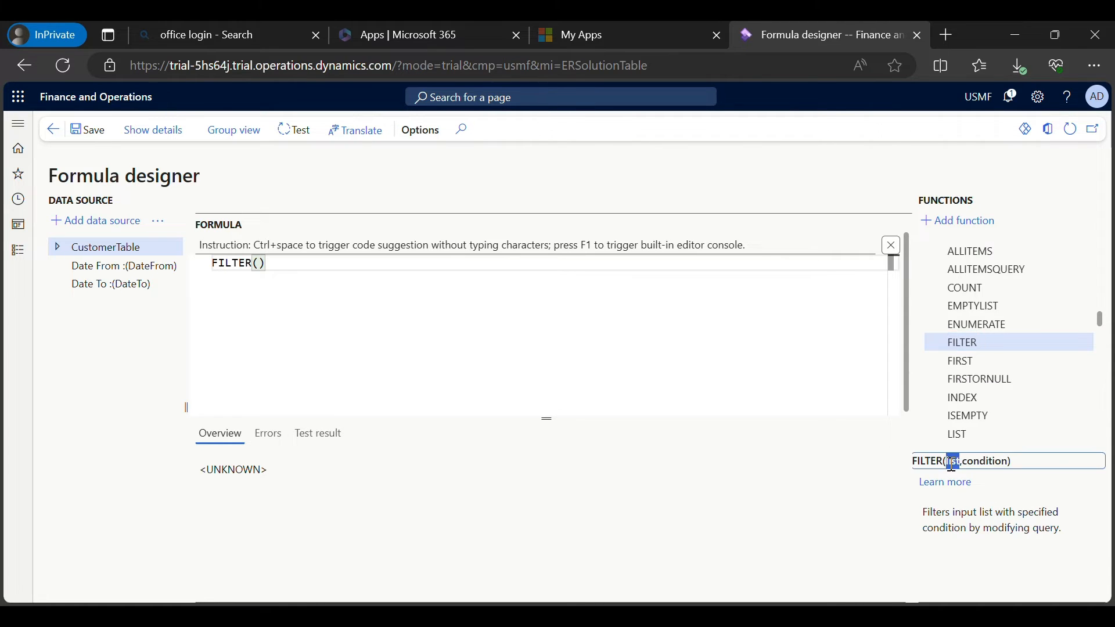
{"action": "double_click", "coordinate": [983, 461]}
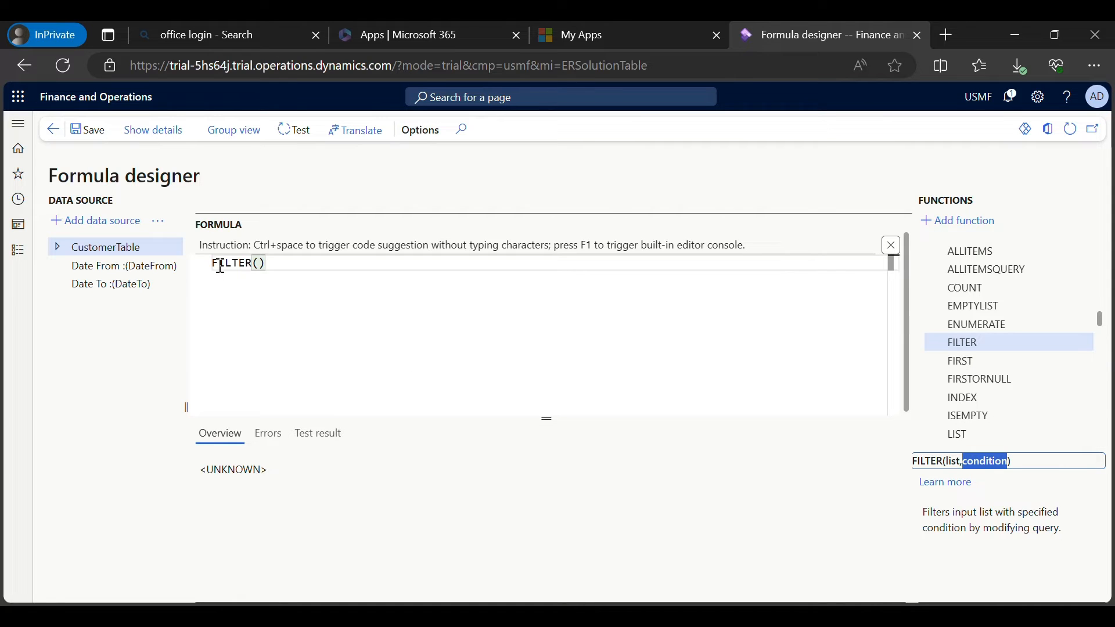
{"action": "left_click", "coordinate": [259, 265]}
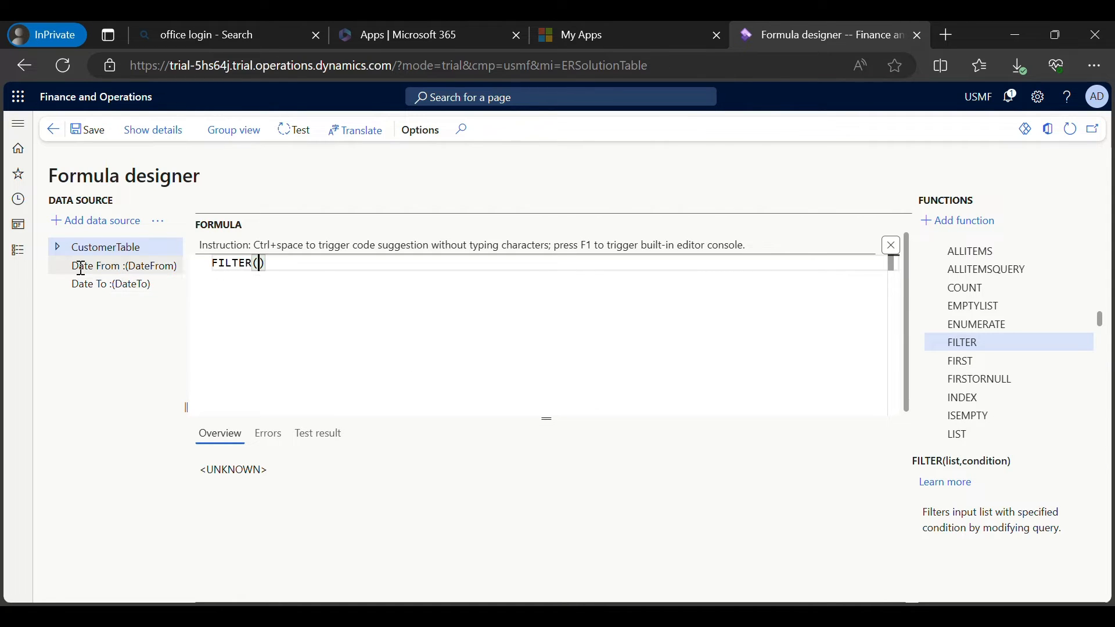
{"action": "left_click_drag", "start_coordinate": [295, 267], "coordinate": [216, 263]}
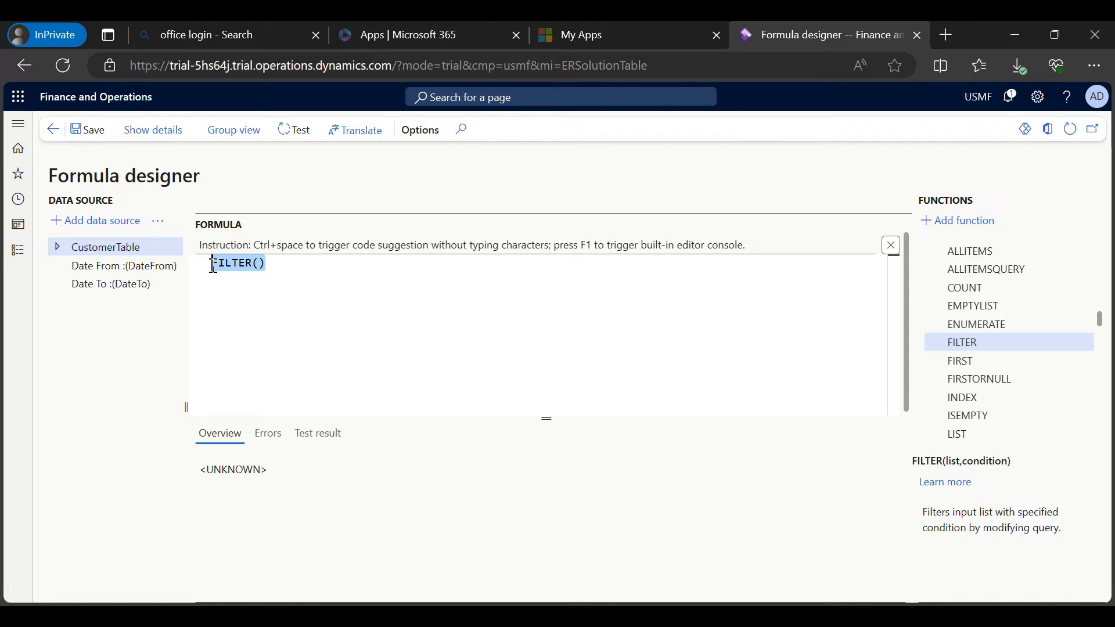
{"action": "left_click", "coordinate": [265, 269]}
{"action": "left_click", "coordinate": [127, 247]}
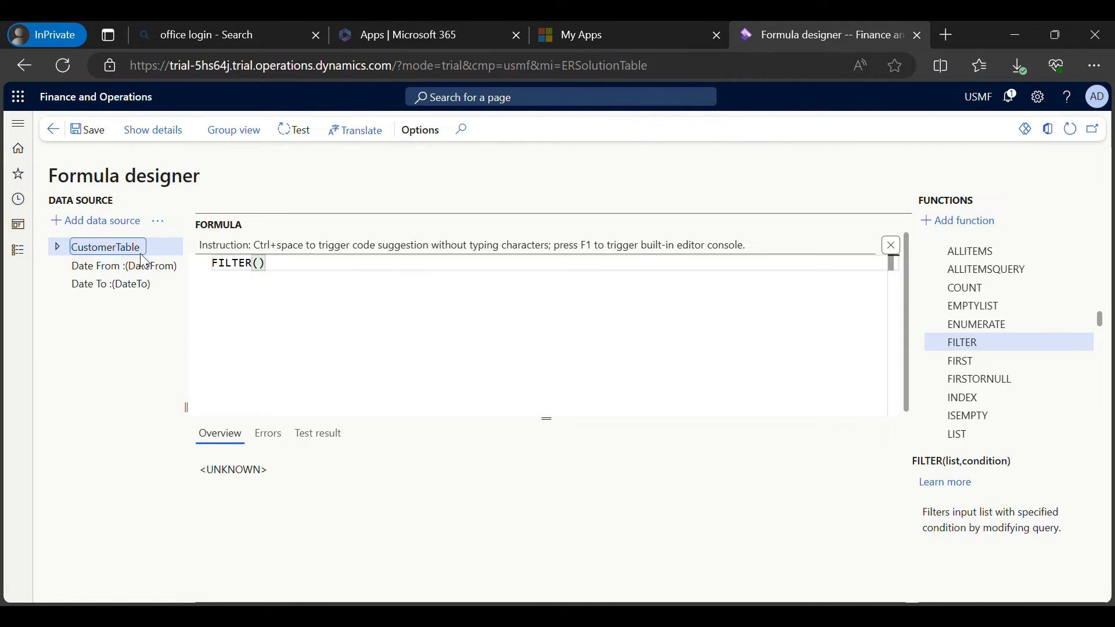
{"action": "left_click", "coordinate": [106, 232]}
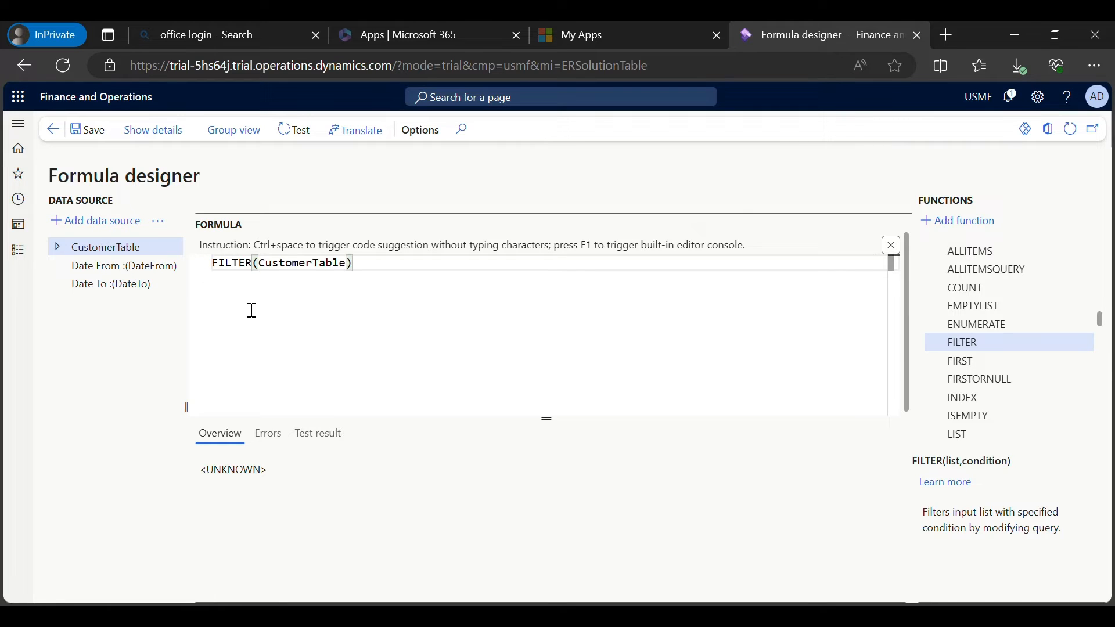
{"action": "type", "text": ","}
{"action": "left_click", "coordinate": [364, 268]}
{"action": "left_click", "coordinate": [214, 264], "text": "shift"}
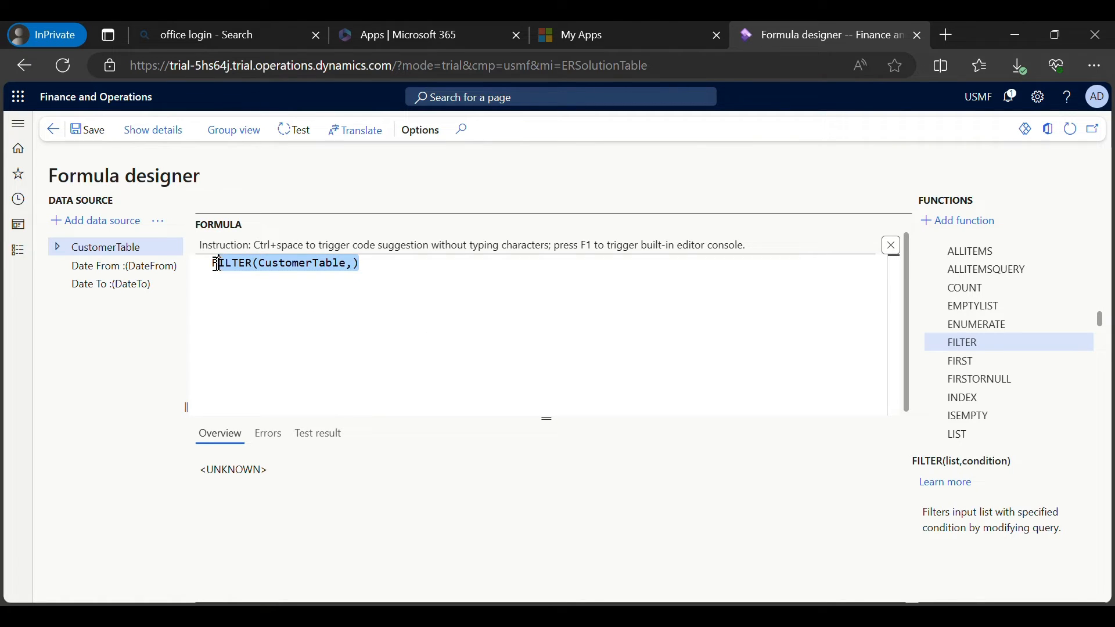
{"action": "double_click", "coordinate": [309, 264]}
{"action": "left_click", "coordinate": [354, 271]}
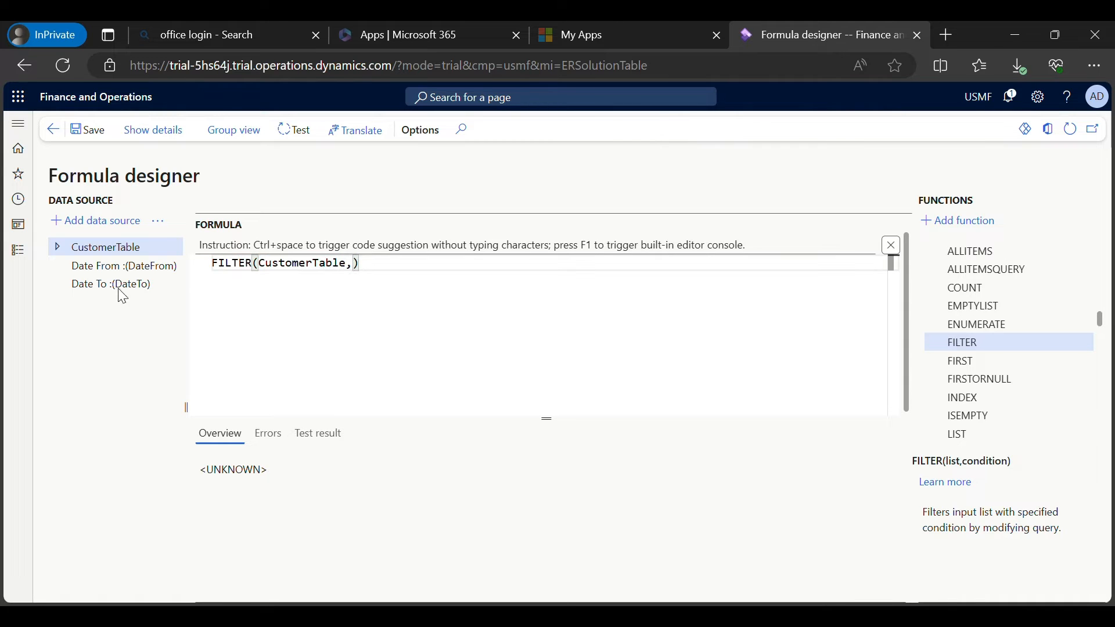
Expand CustomerTable, narrow the data source area, and look through its fields for the customer account field.
{"action": "left_click", "coordinate": [58, 248]}
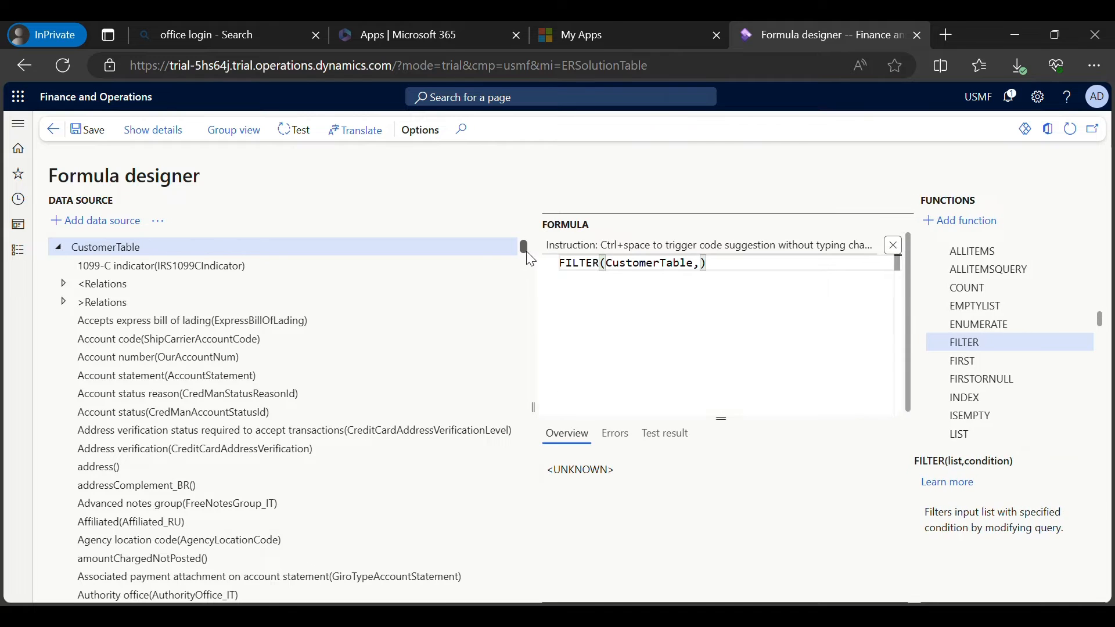
{"action": "left_click_drag", "start_coordinate": [523, 249], "coordinate": [526, 312]}
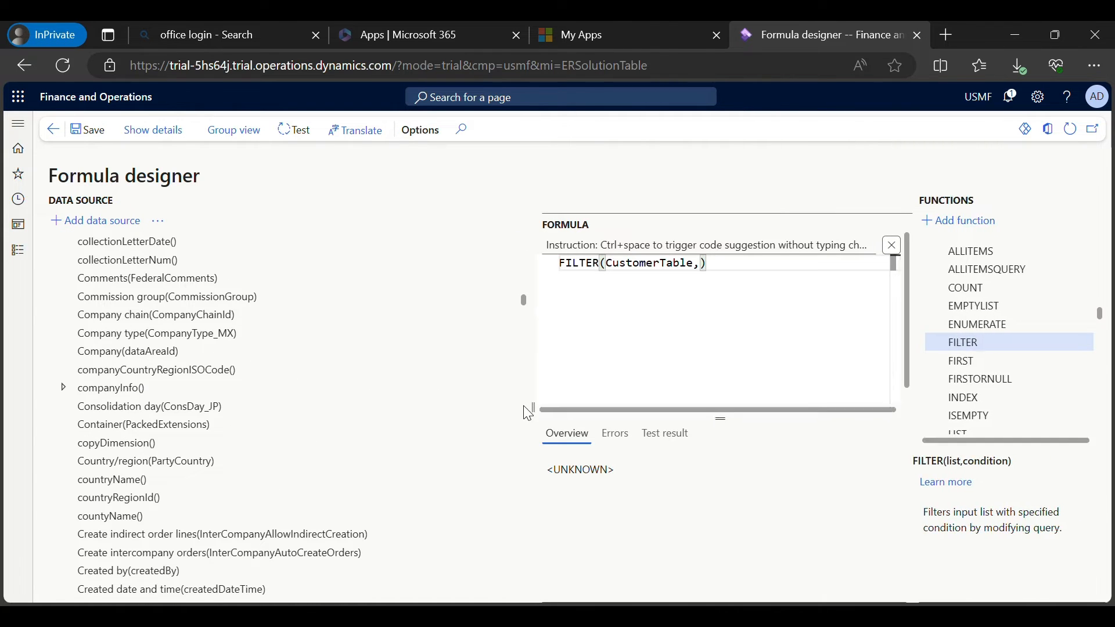
{"action": "left_click_drag", "start_coordinate": [531, 406], "coordinate": [359, 401]}
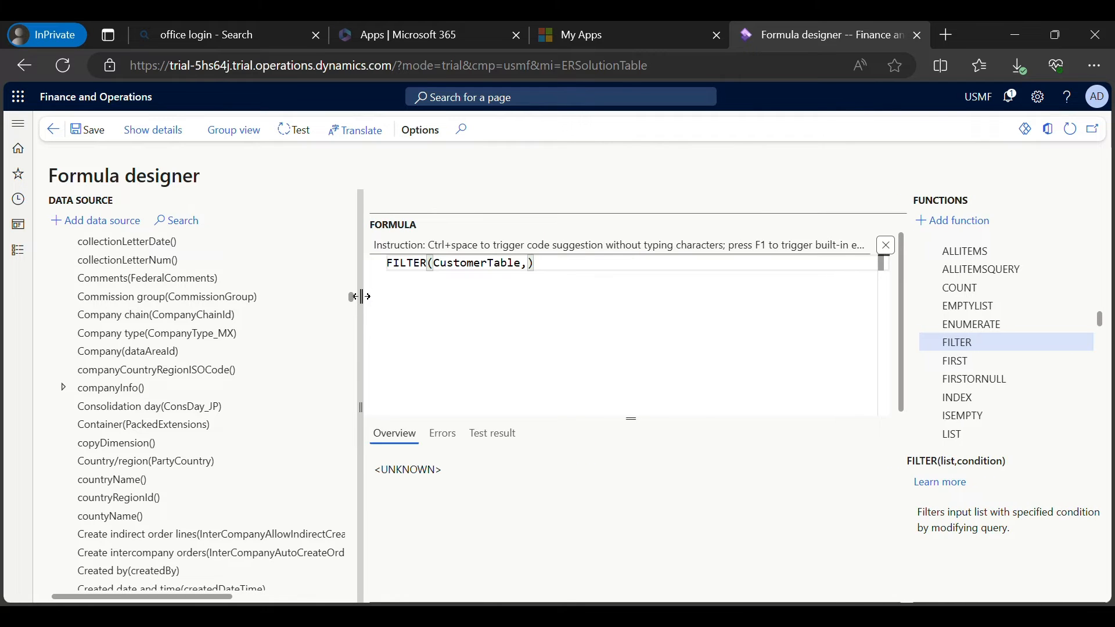
{"action": "scroll", "coordinate": [353, 300], "scroll_direction": "down", "scroll_amount": 14}
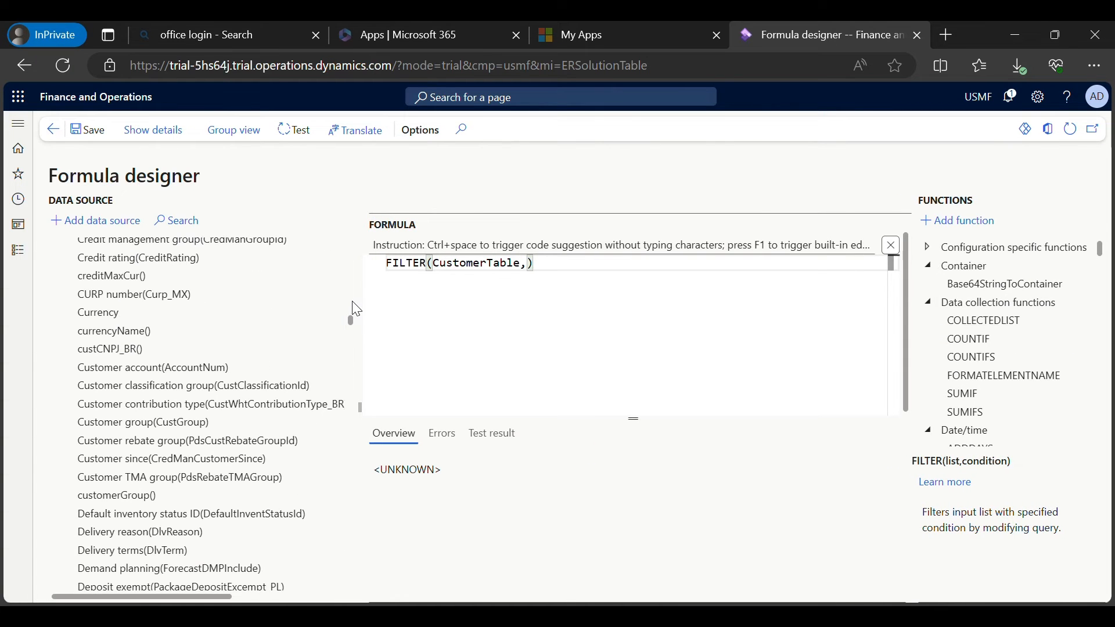
{"action": "left_click_drag", "start_coordinate": [353, 318], "coordinate": [354, 333]}
{"action": "scroll", "coordinate": [349, 331], "scroll_direction": "up", "scroll_amount": 1}
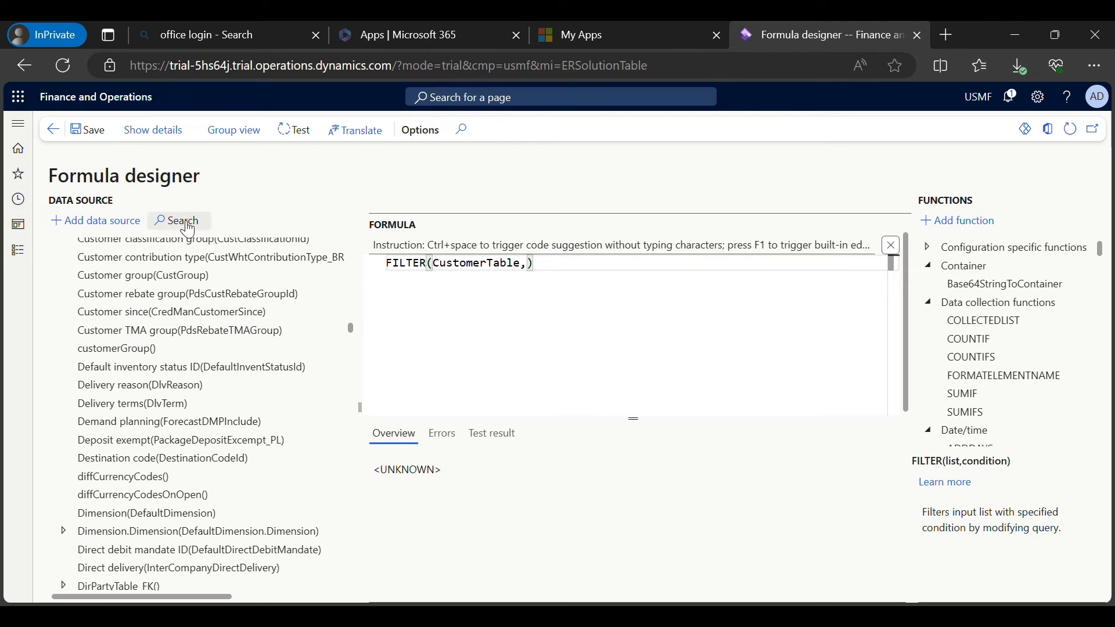
Search the data sources for "customeracc" and "account", stepping through the CustomerTable fields that match.
{"action": "left_click", "coordinate": [179, 220]}
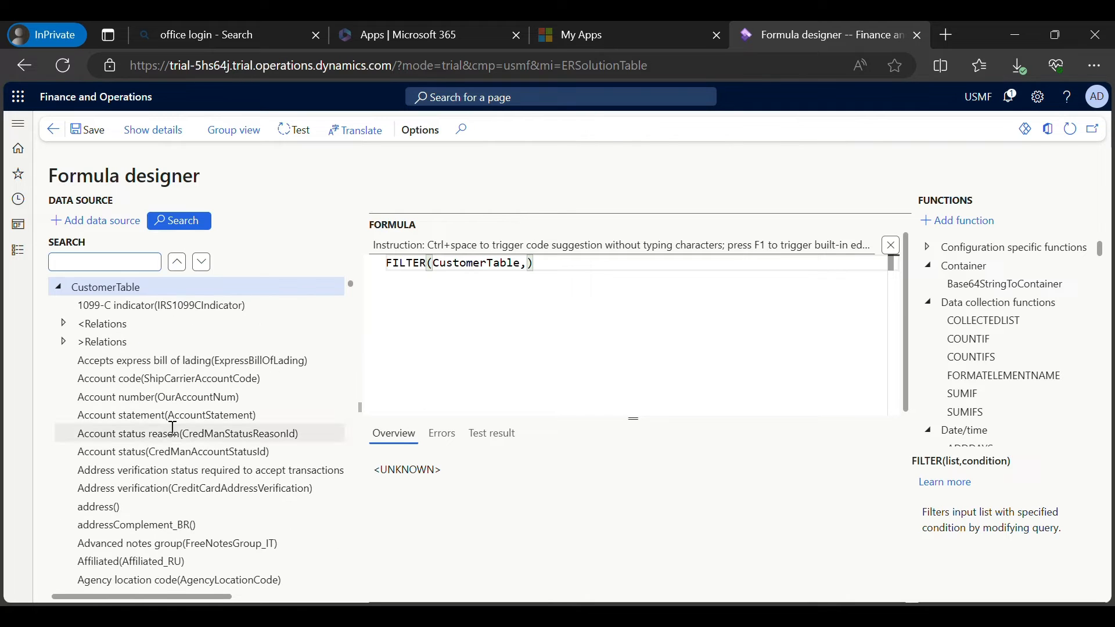
{"action": "type", "text": "customeracc"}
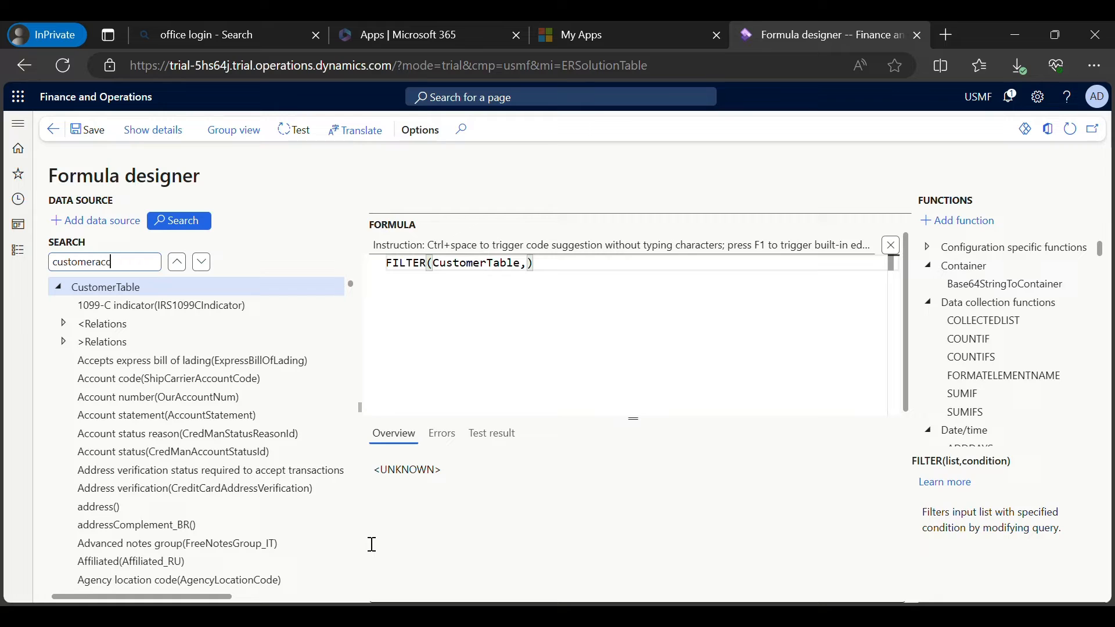
{"action": "key", "text": "ctrl+a"}
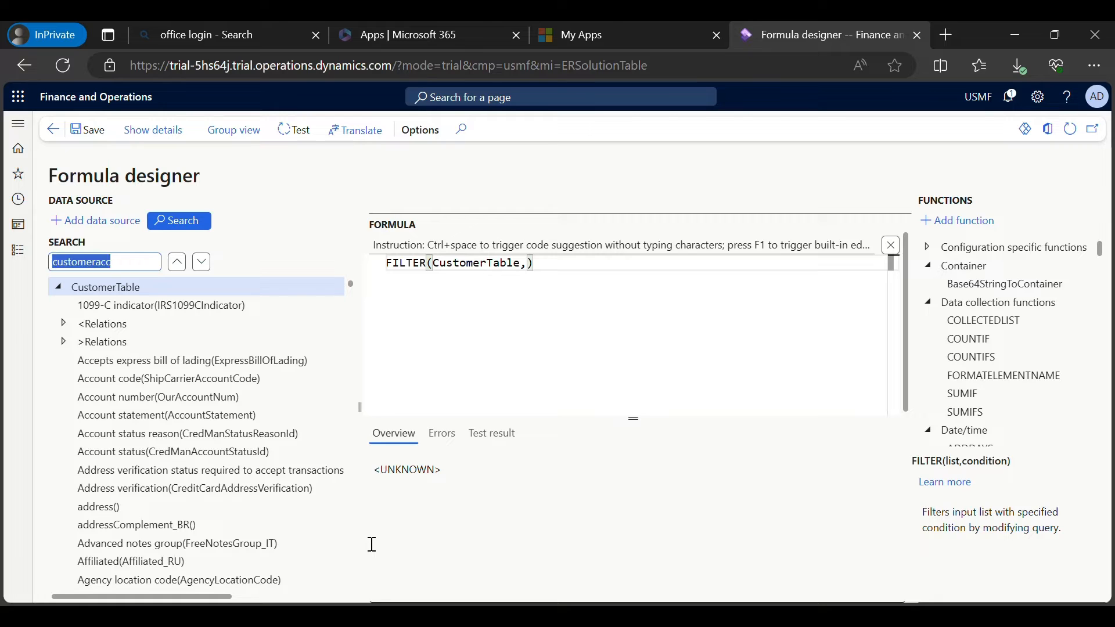
{"action": "type", "text": "account"}
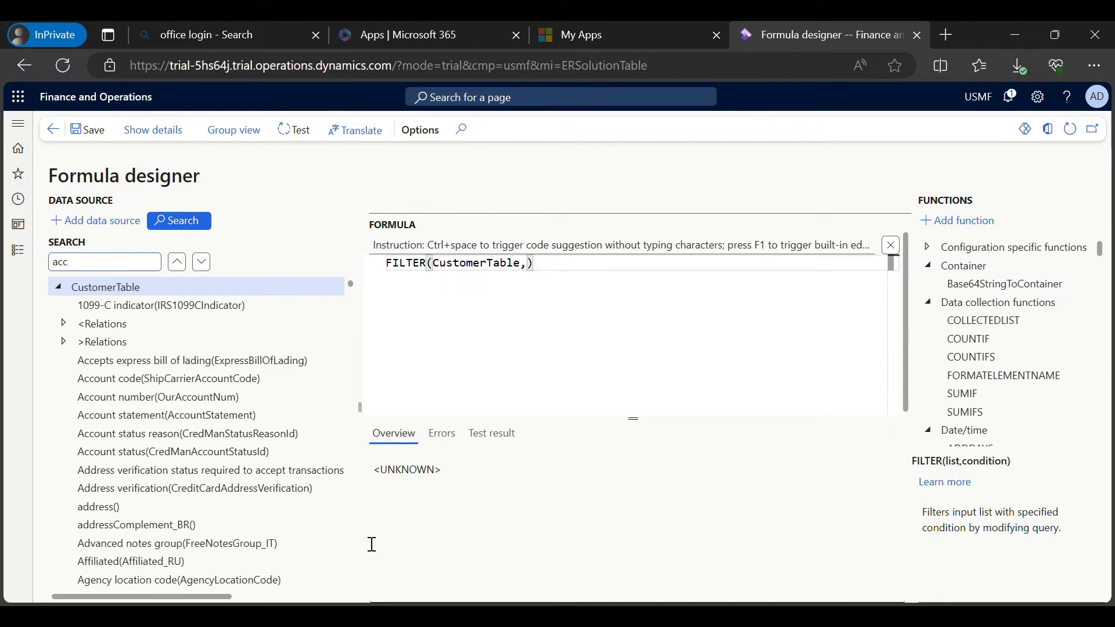
{"action": "left_click", "coordinate": [201, 265]}
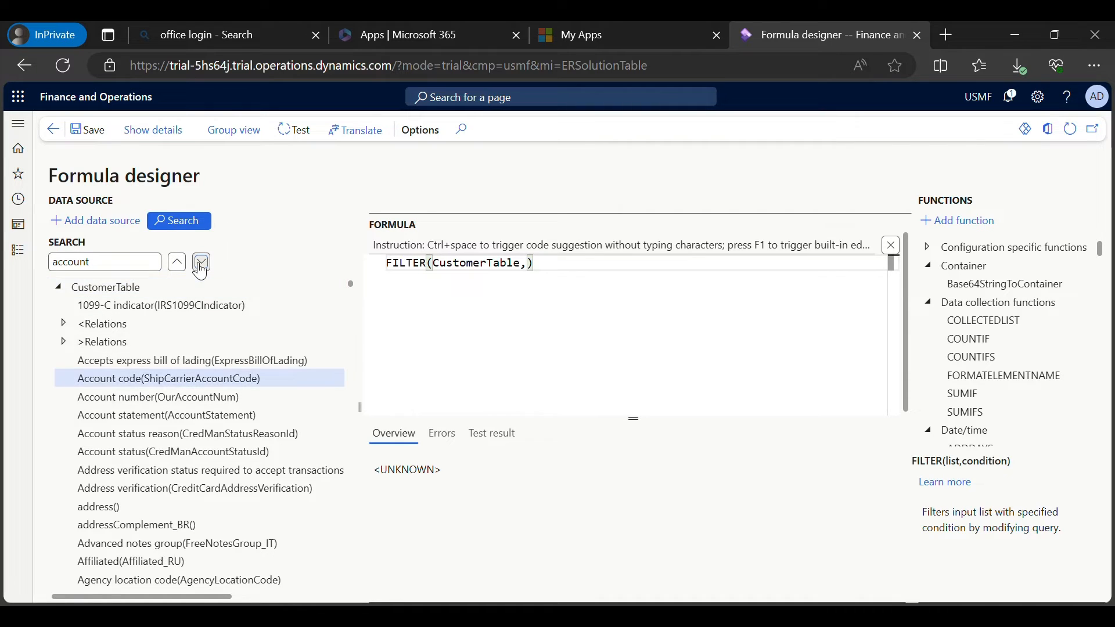
{"action": "left_click", "coordinate": [201, 264]}
{"action": "left_click", "coordinate": [129, 266]}
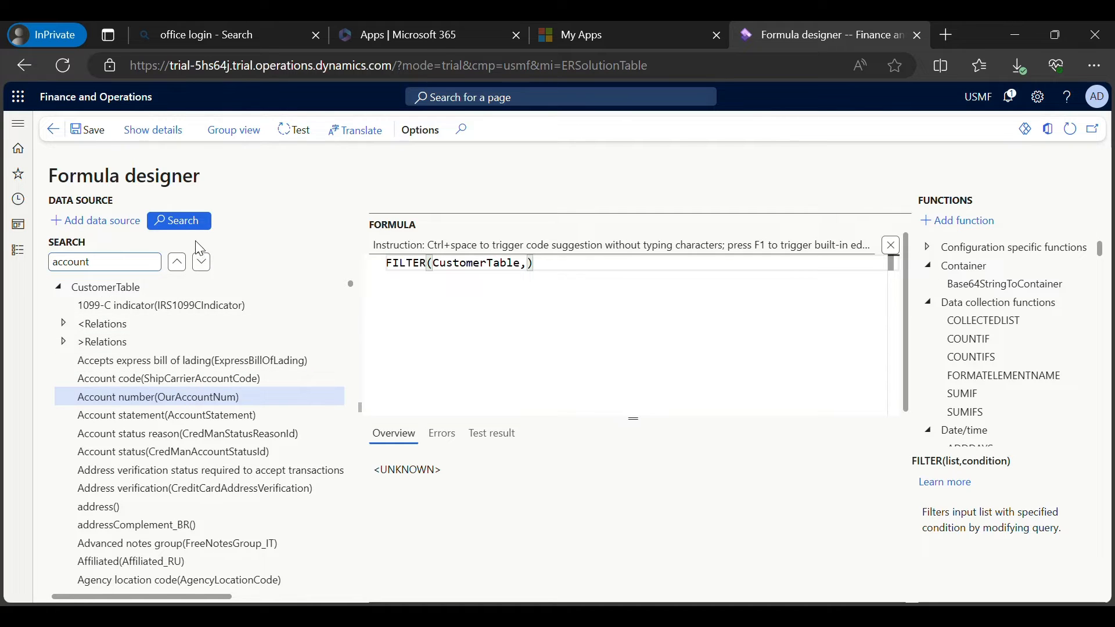
{"action": "left_click", "coordinate": [201, 264]}
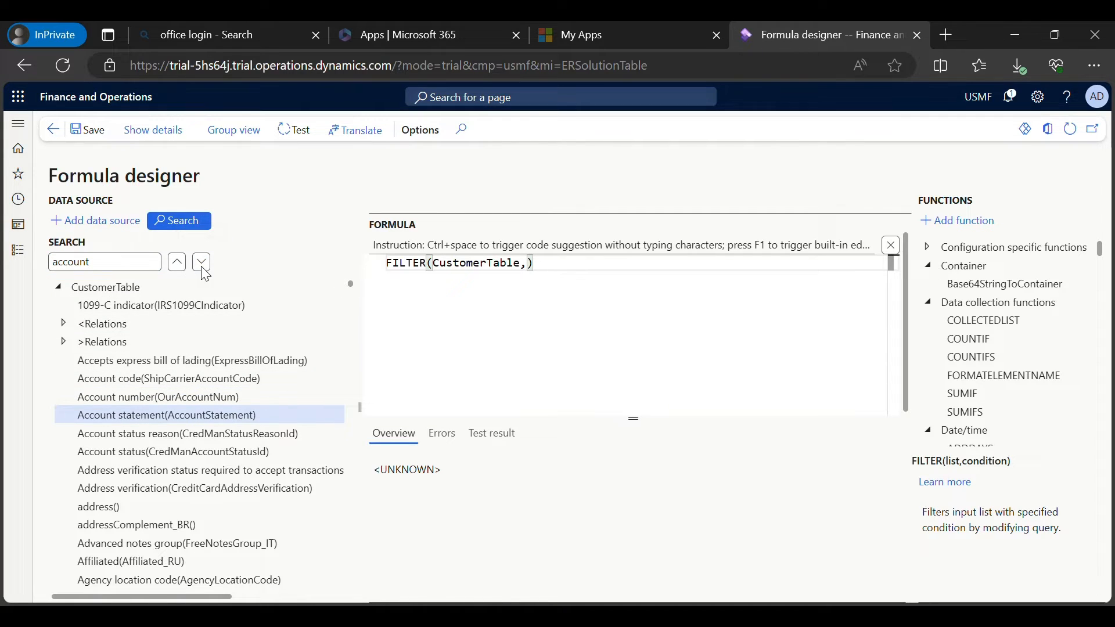
{"action": "left_click", "coordinate": [201, 264]}
{"action": "left_click", "coordinate": [201, 263]}
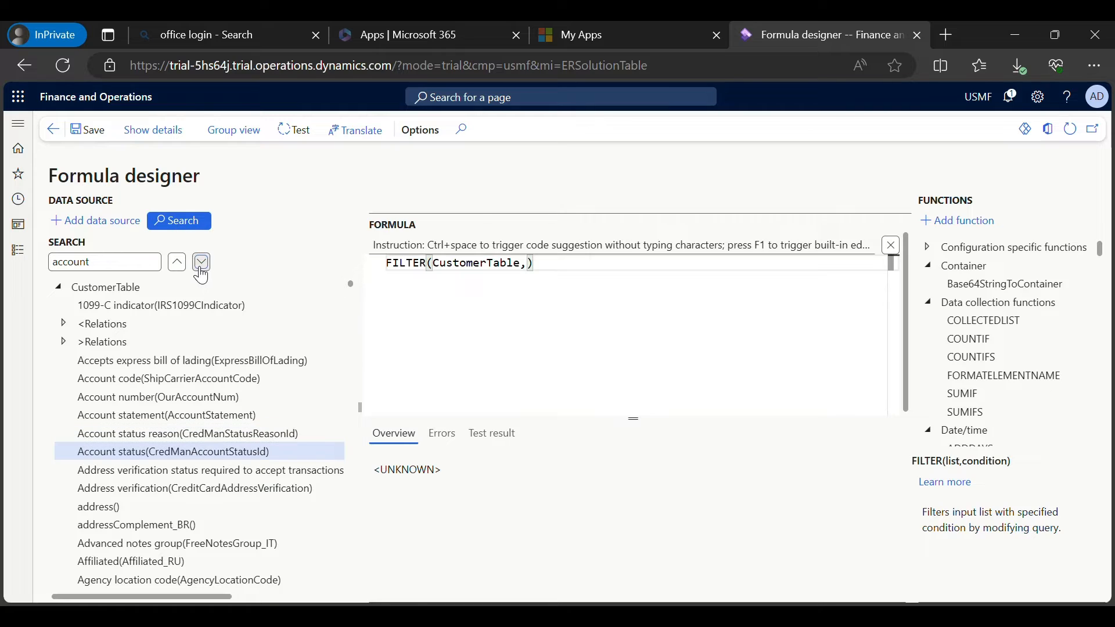
Refine the data source search to "accountn" and locate the Customer account(AccountNum) field of CustomerTable.
{"action": "left_click", "coordinate": [147, 264]}
{"action": "type", "text": "n"}
{"action": "left_click", "coordinate": [200, 265]}
{"action": "scroll", "coordinate": [174, 541], "scroll_direction": "down", "scroll_amount": 2}
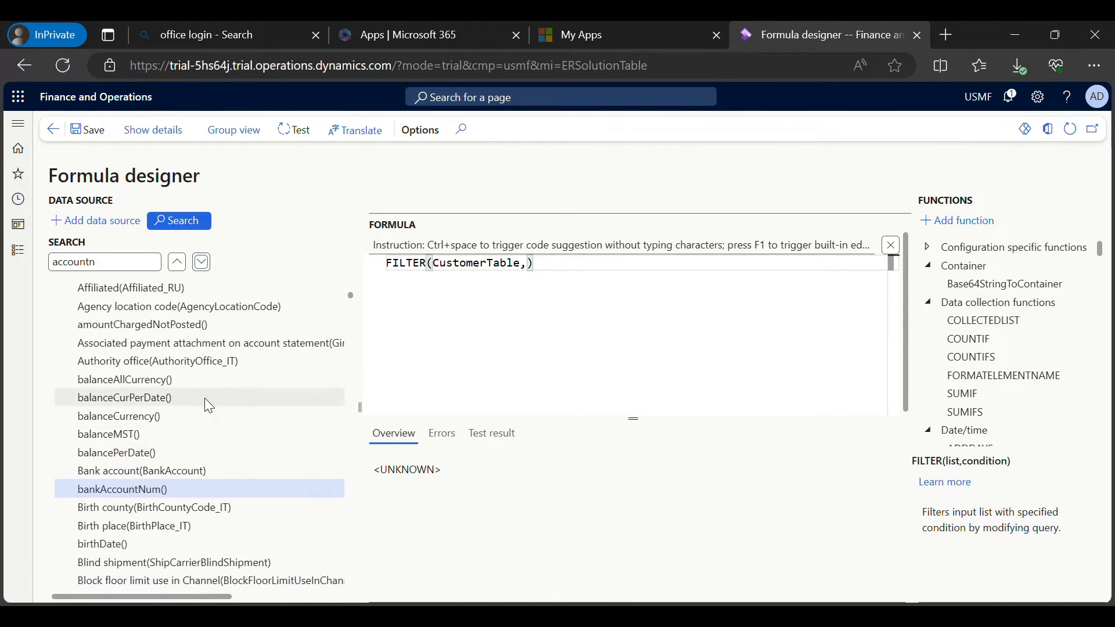
{"action": "left_click", "coordinate": [202, 265]}
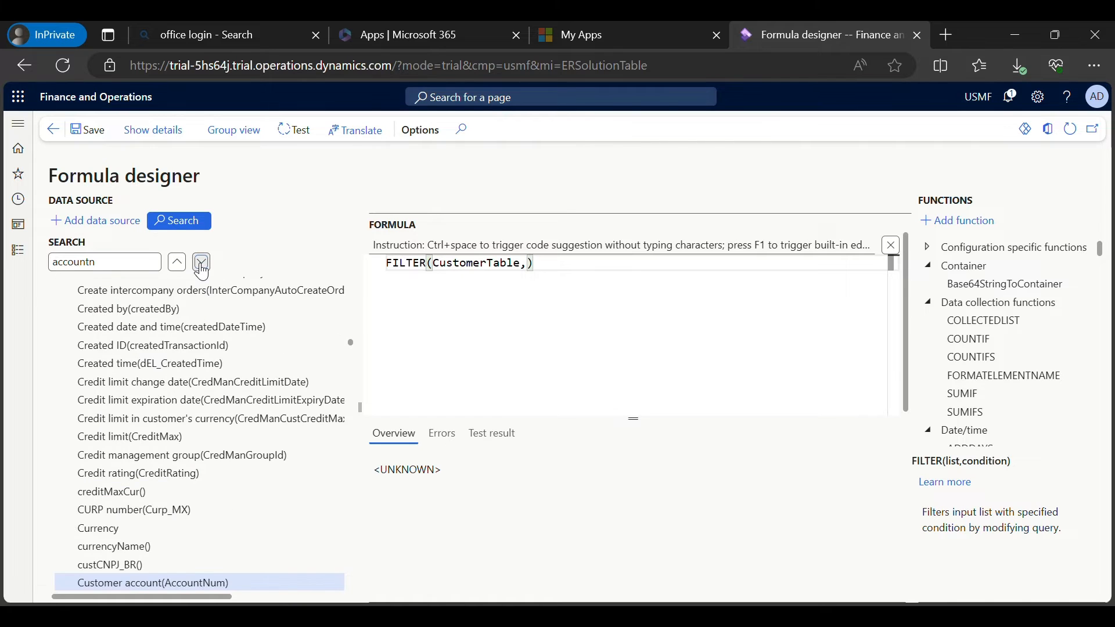
{"action": "scroll", "coordinate": [291, 531], "scroll_direction": "down", "scroll_amount": 2}
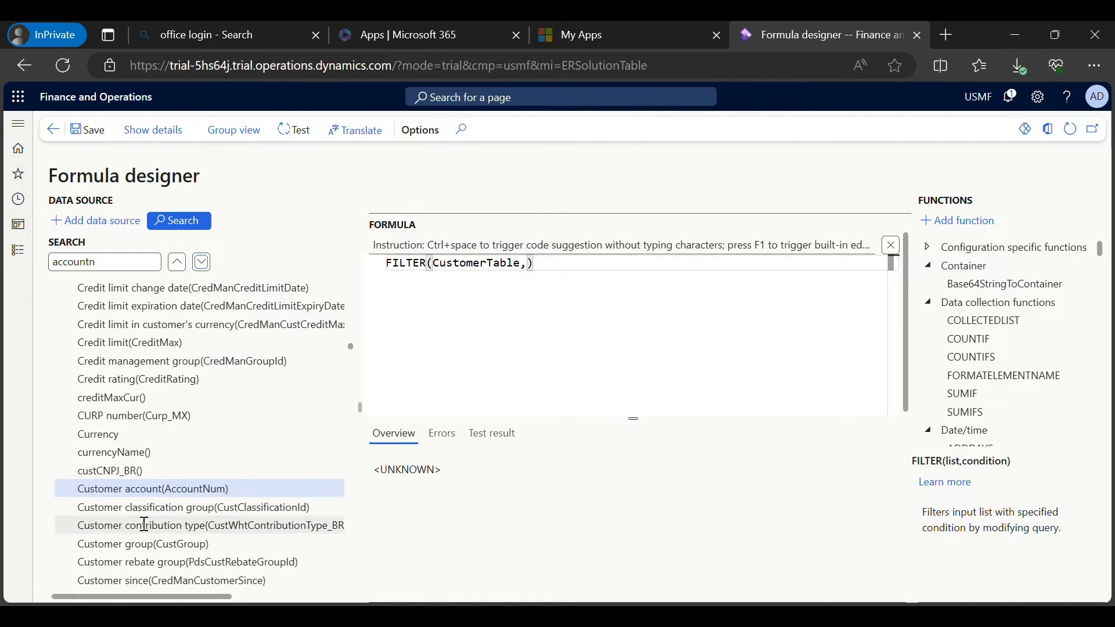
Complete the FILTER condition by inserting CustomerTable.AccountNum and setting it equal to one customer's account number in quotation marks.
{"action": "left_click", "coordinate": [520, 272]}
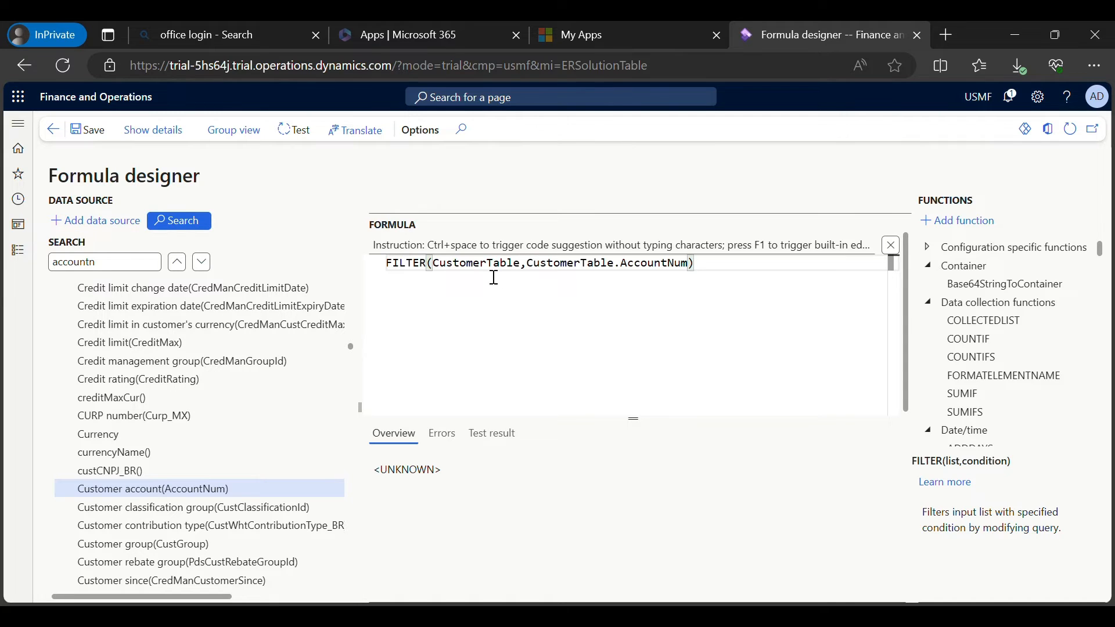
{"action": "type", "text": "="}
{"action": "type", "text": "\"\""}
{"action": "type", "text": "US-"}
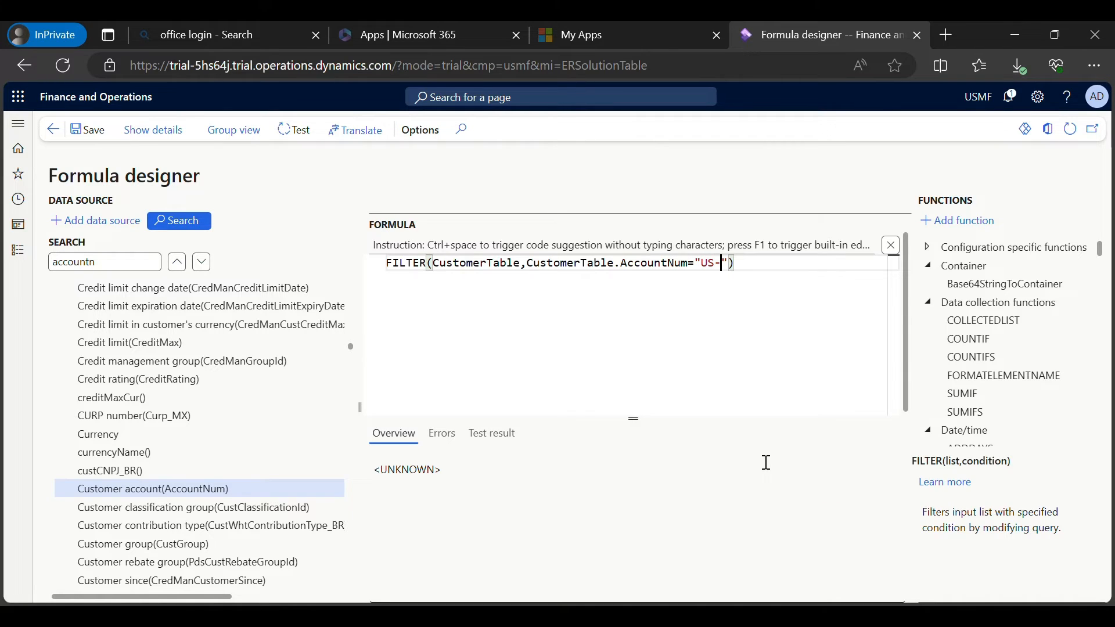
{"action": "type", "text": "001"}
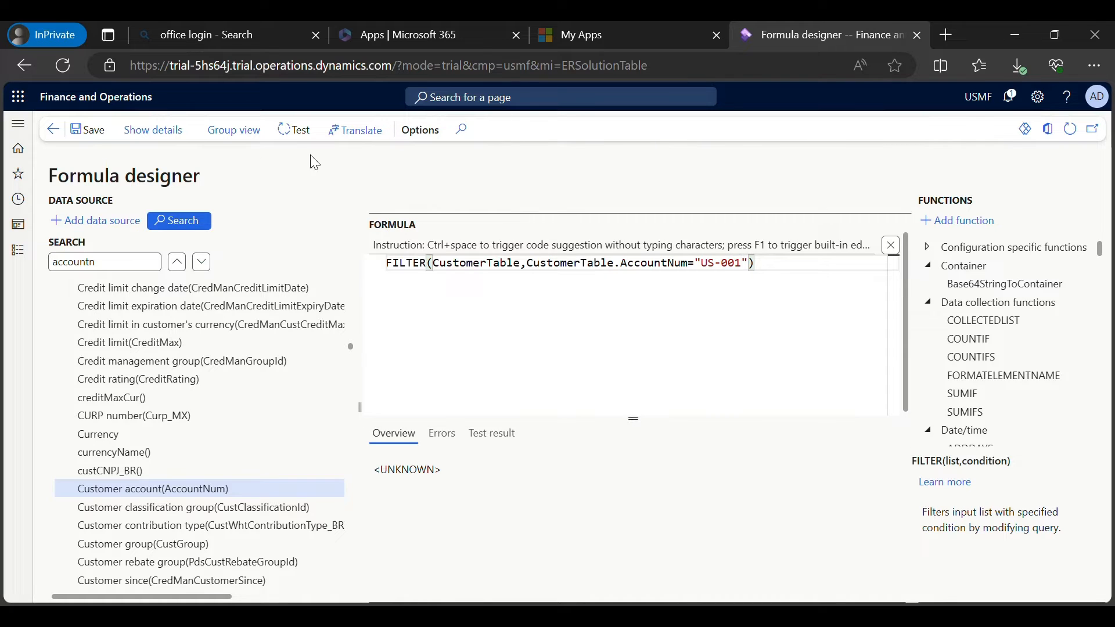
Save the FILTER formula, return to the calculated field properties and confirm the $FilteredCustomerInfo data source.
{"action": "left_click", "coordinate": [93, 134]}
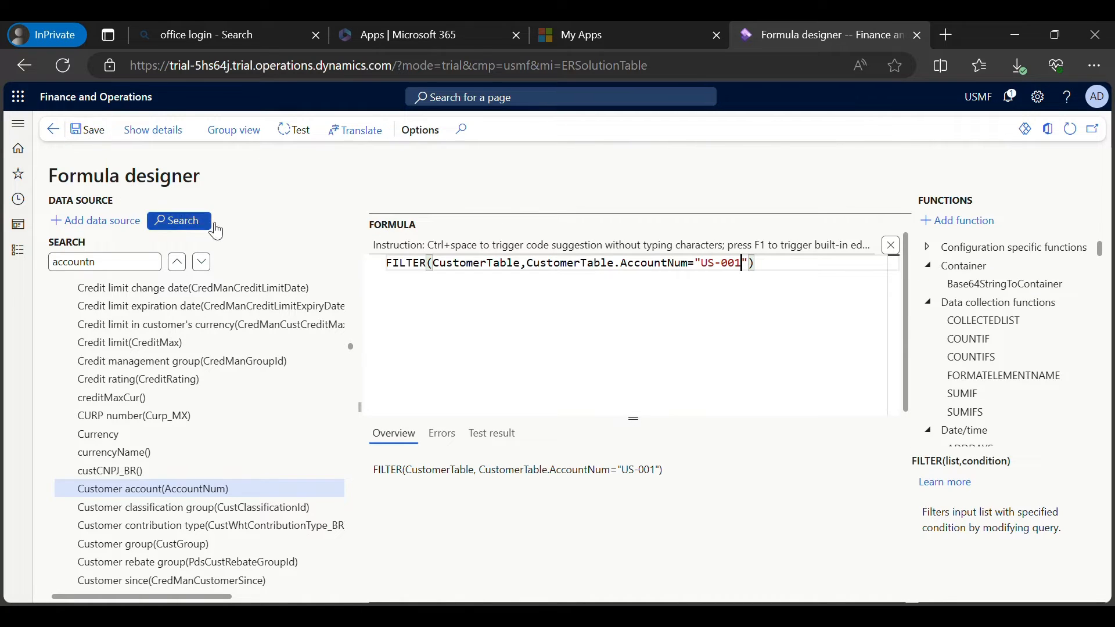
{"action": "left_click", "coordinate": [57, 138]}
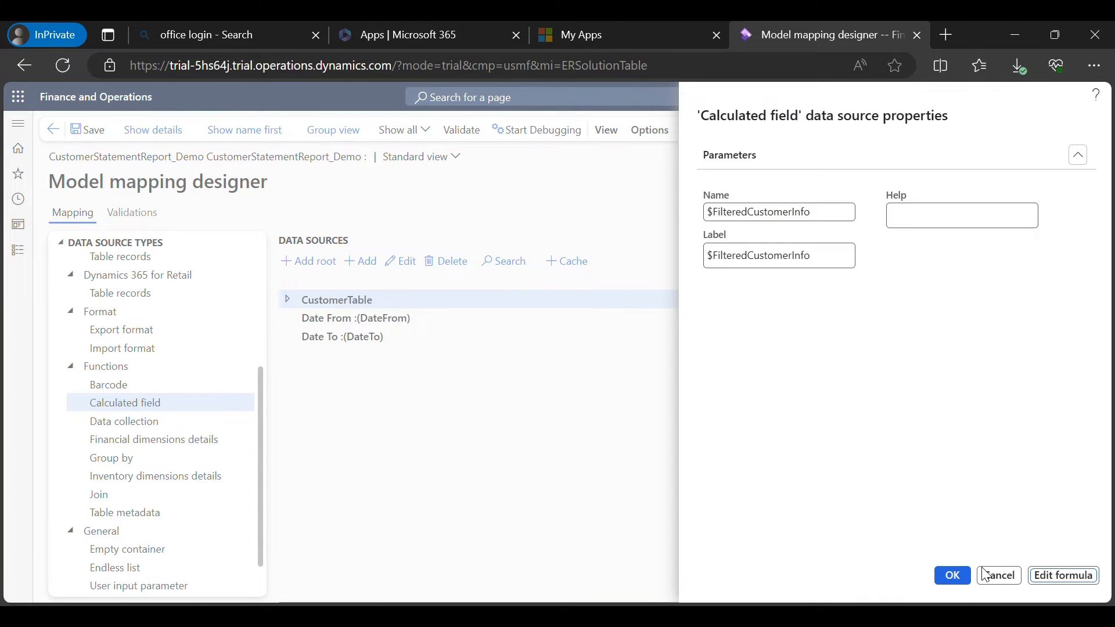
{"action": "left_click", "coordinate": [951, 575]}
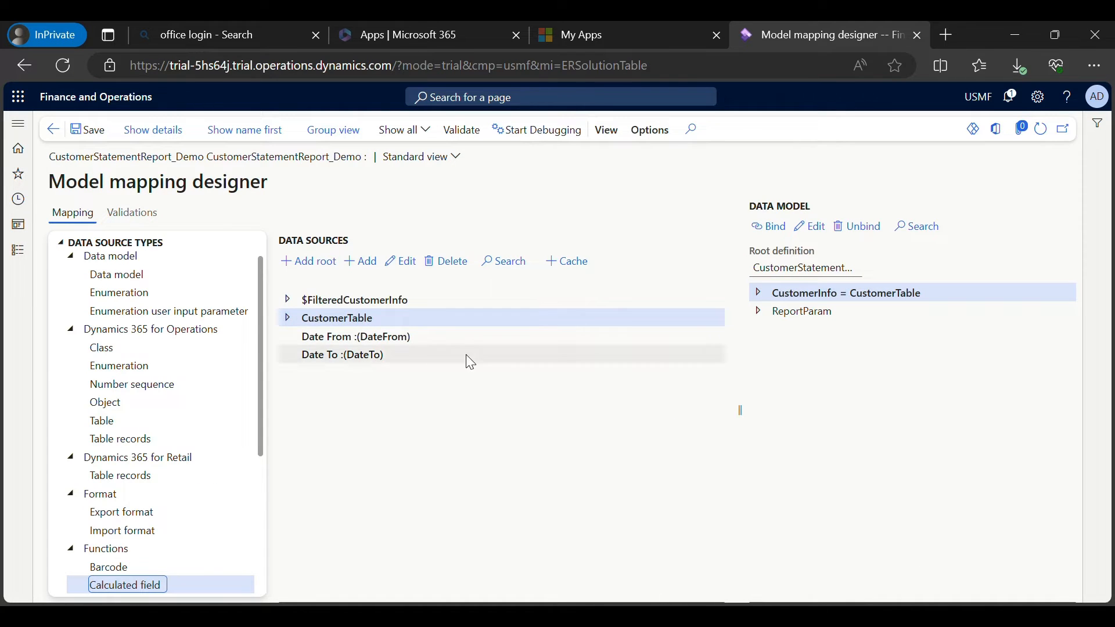
Rebind CustomerInfo in the data model to $FilteredCustomerInfo, replacing the CustomerTable path in all bindings of nested elements.
{"action": "left_click", "coordinate": [379, 299]}
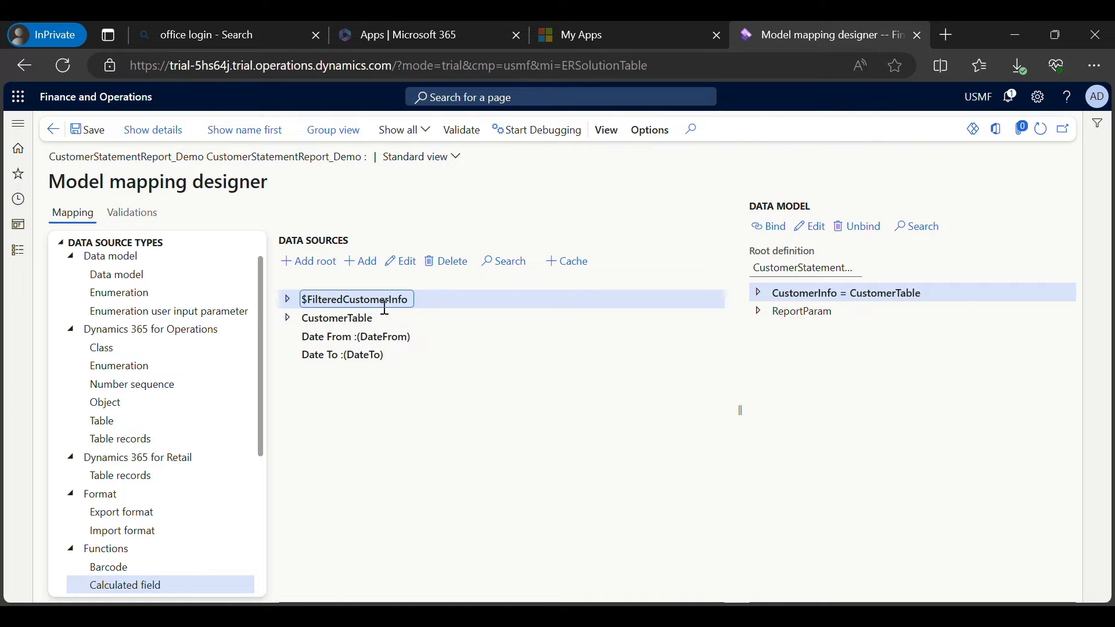
{"action": "left_click", "coordinate": [289, 299]}
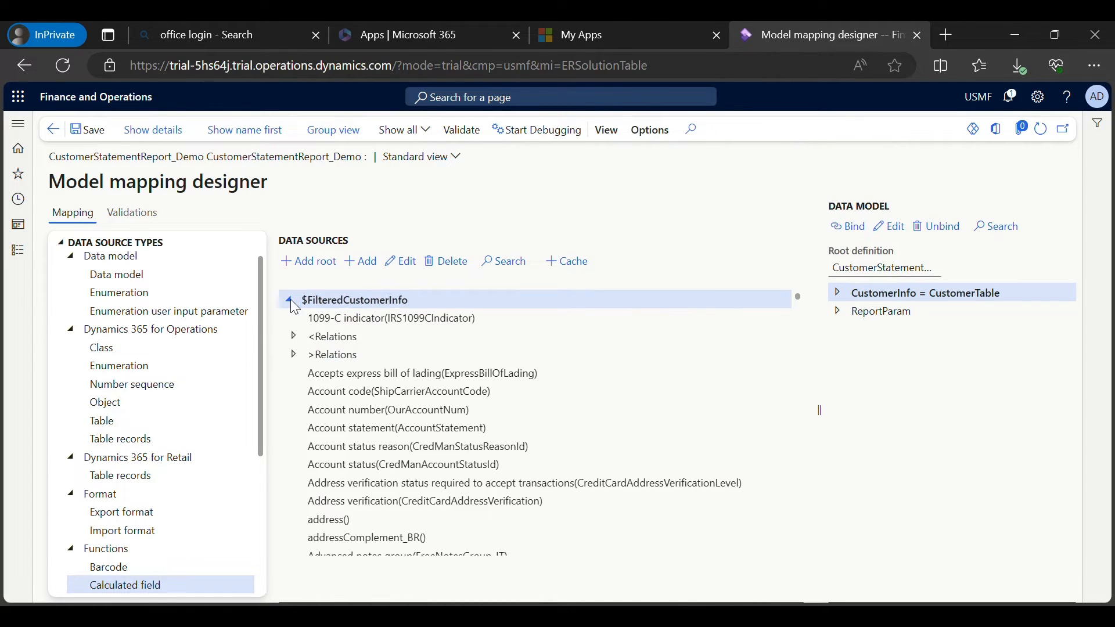
{"action": "left_click", "coordinate": [288, 299]}
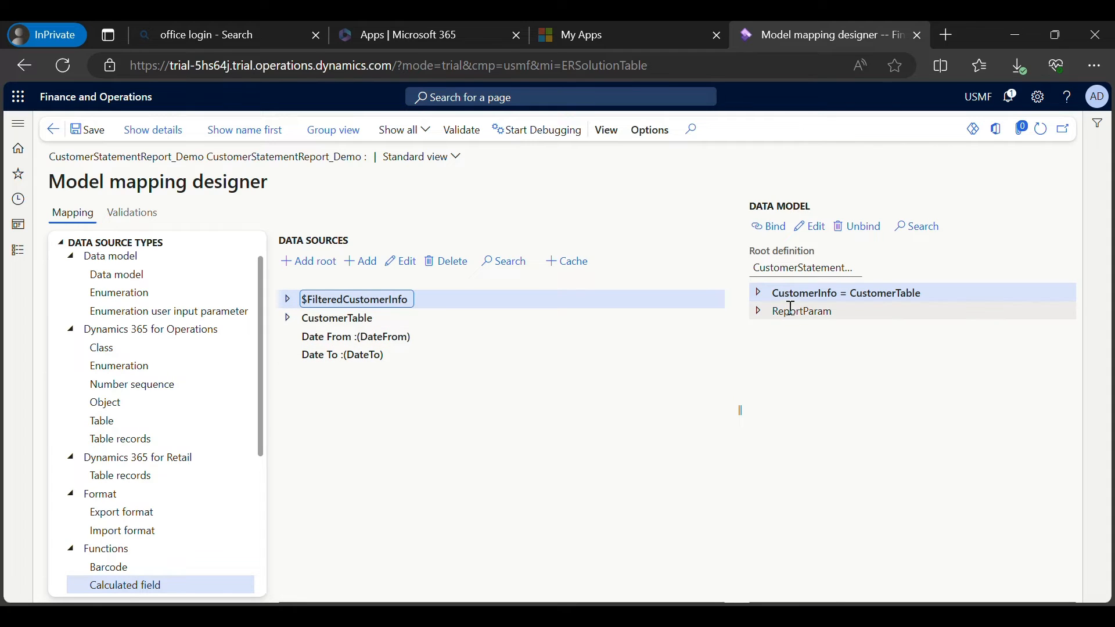
{"action": "left_click", "coordinate": [820, 295]}
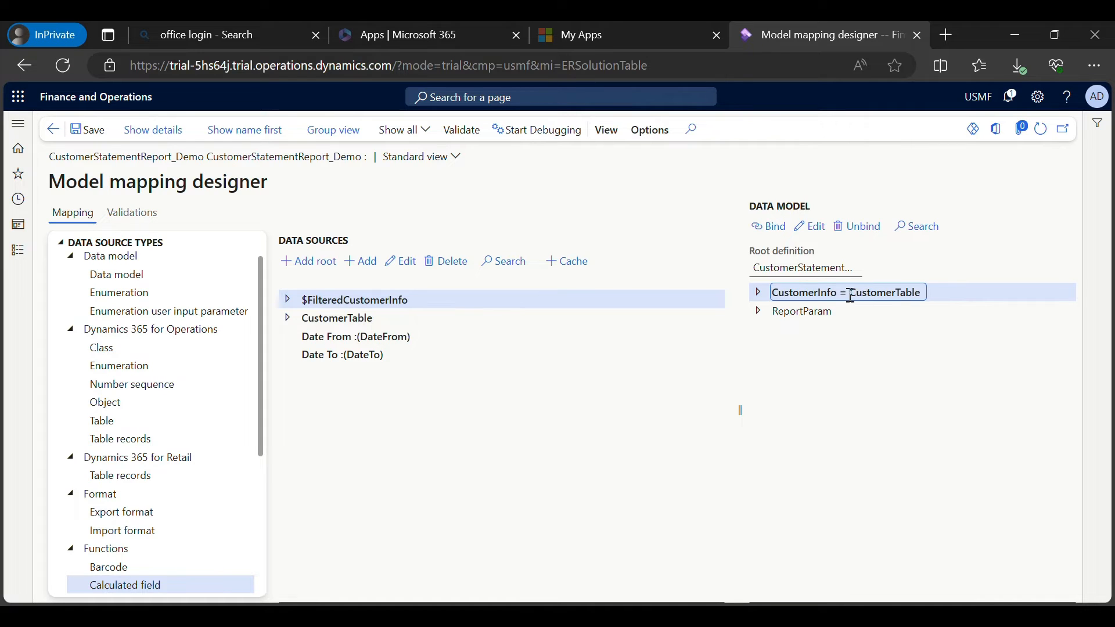
{"action": "left_click_drag", "start_coordinate": [850, 297], "coordinate": [916, 294]}
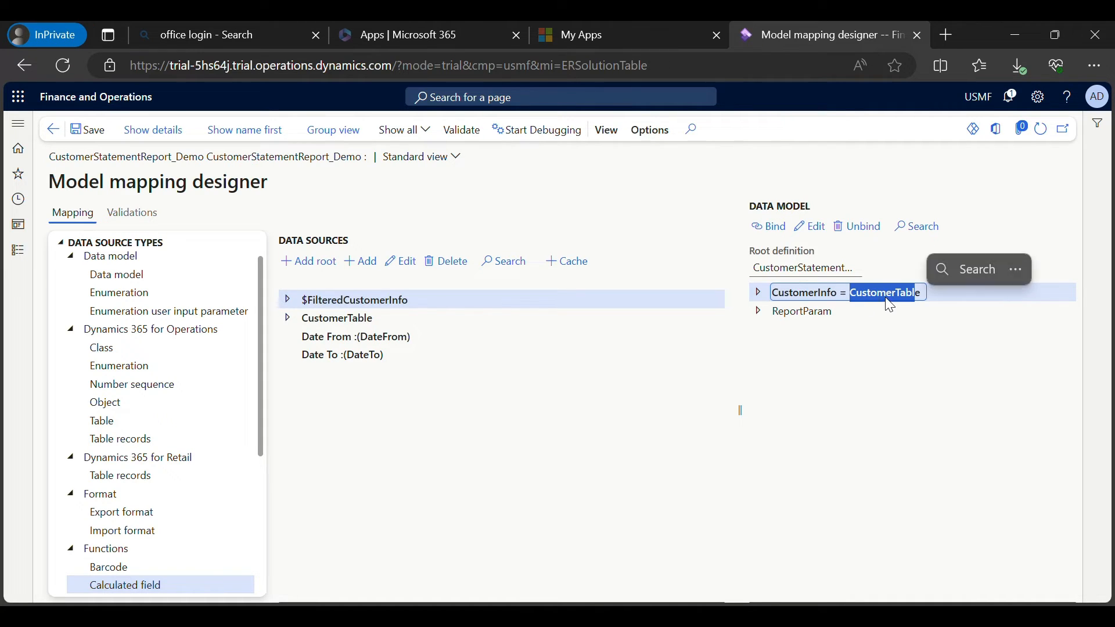
{"action": "double_click", "coordinate": [896, 289]}
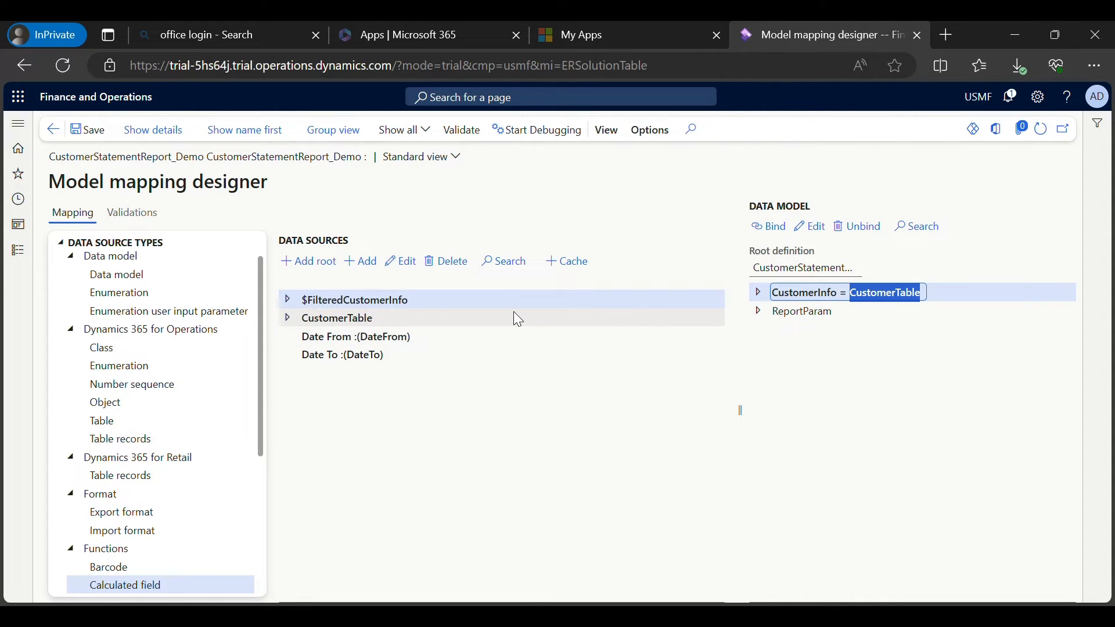
{"action": "left_click", "coordinate": [770, 227]}
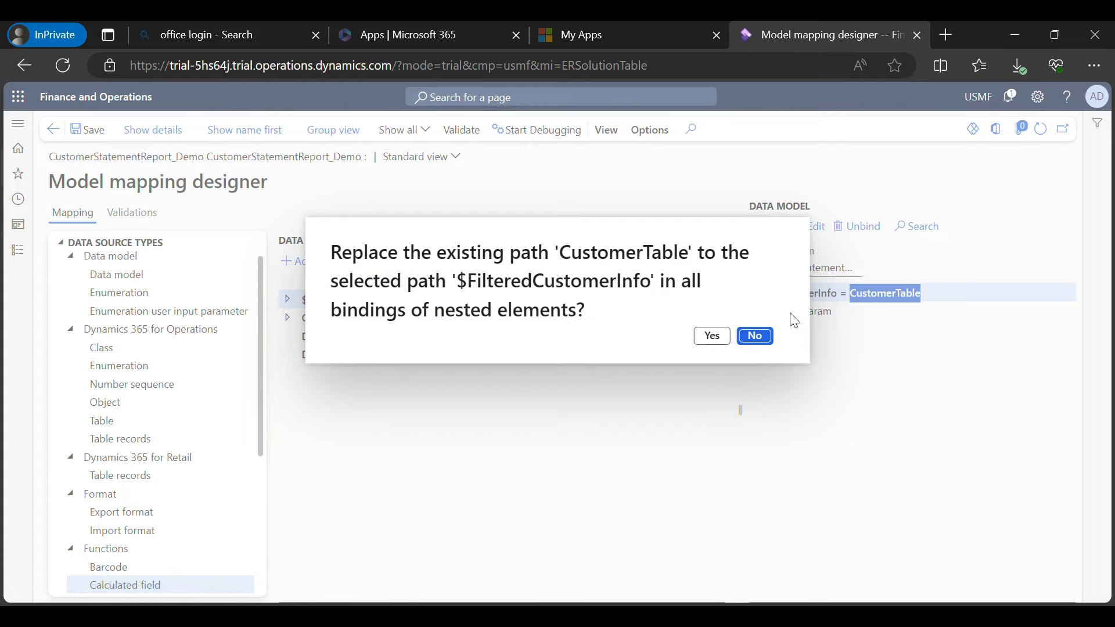
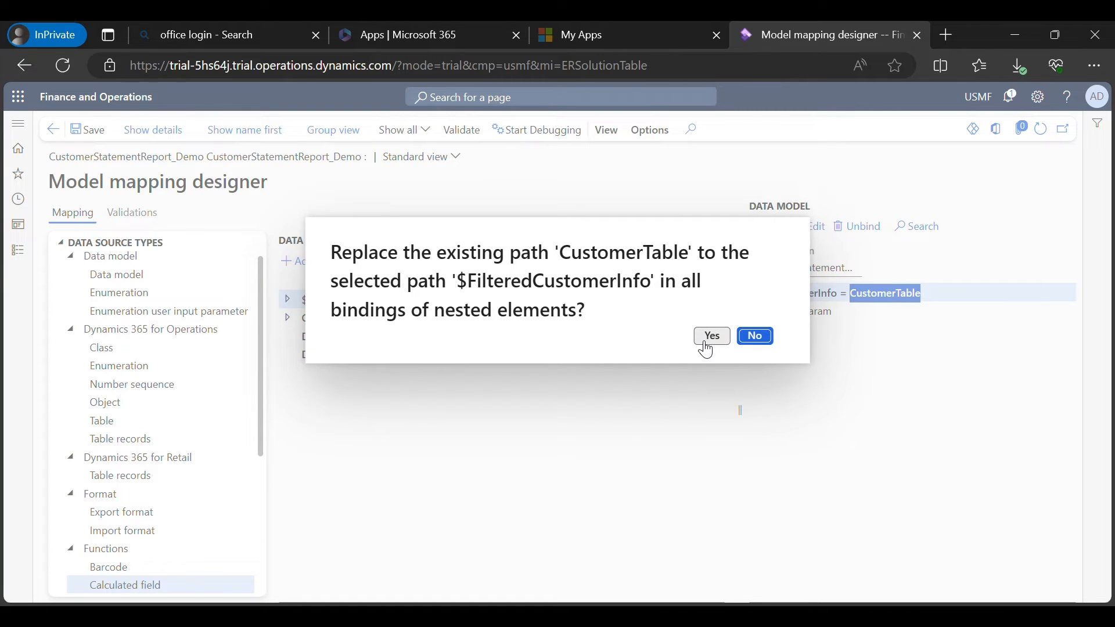
{"action": "left_click", "coordinate": [707, 341]}
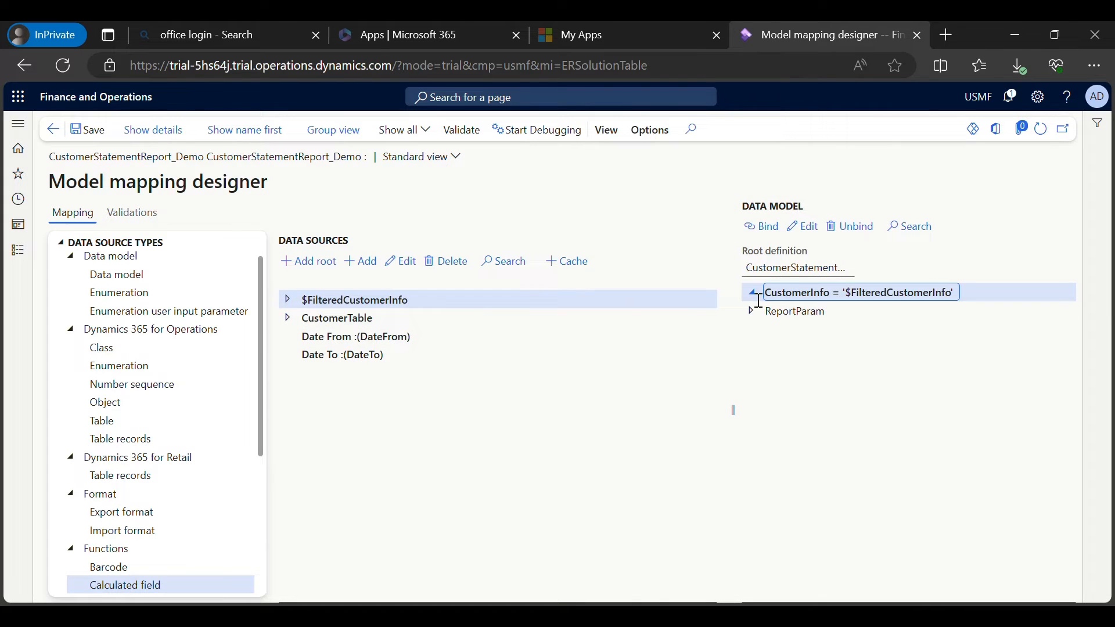
Examine the nested bindings under CustomerInfo, including CustomerTransactions, against the fields and relations of $FilteredCustomerInfo.
{"action": "left_click", "coordinate": [752, 293]}
{"action": "left_click", "coordinate": [749, 312]}
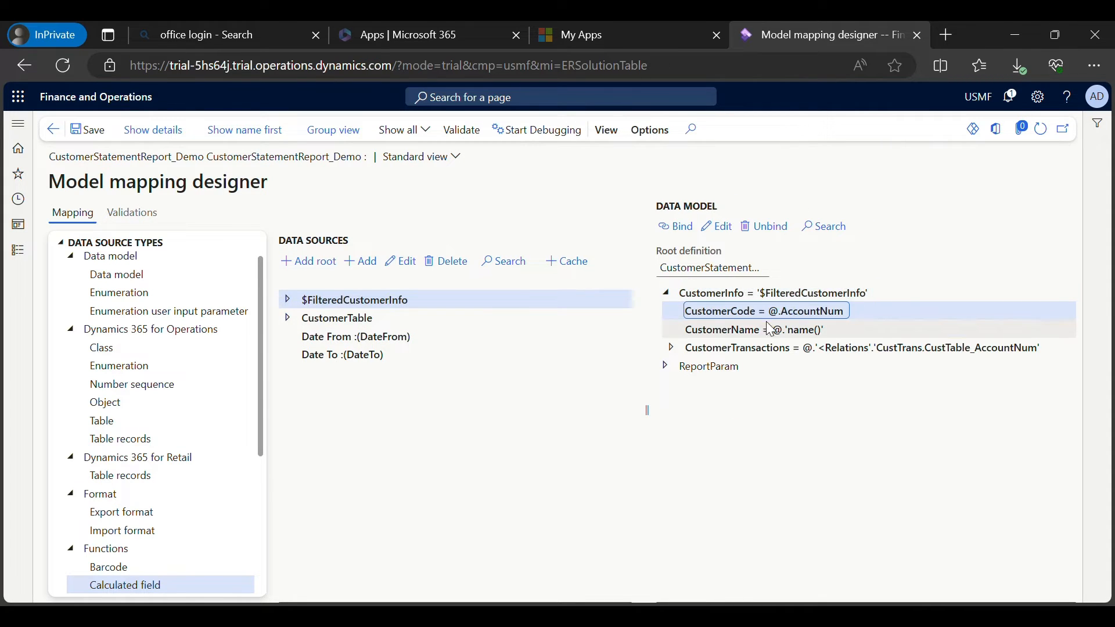
{"action": "left_click", "coordinate": [699, 329]}
{"action": "left_click", "coordinate": [671, 348]}
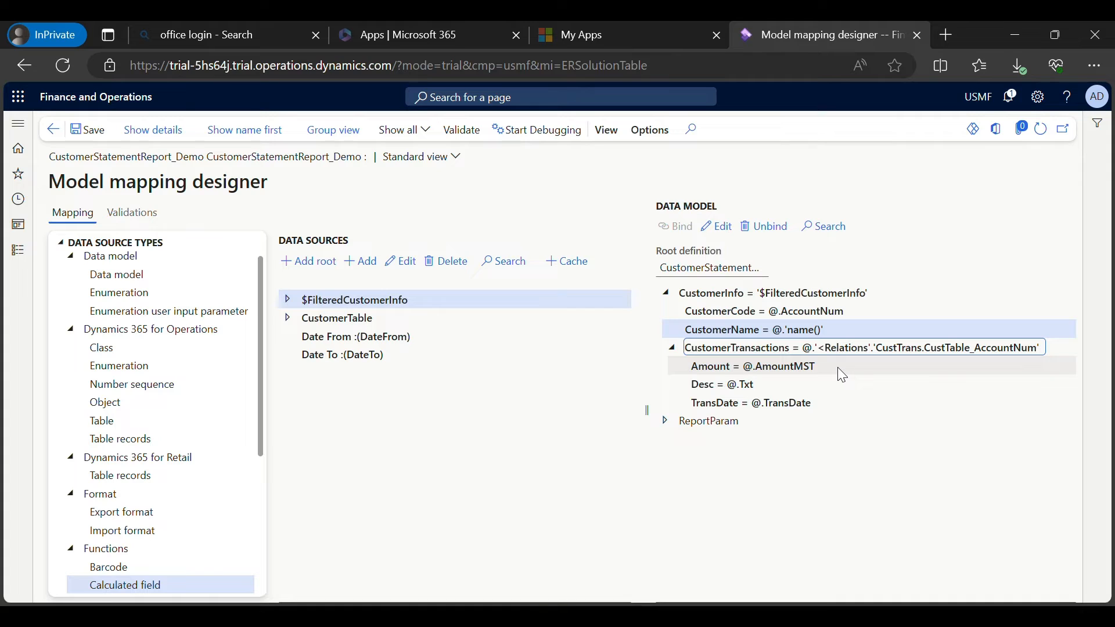
{"action": "left_click", "coordinate": [796, 347]}
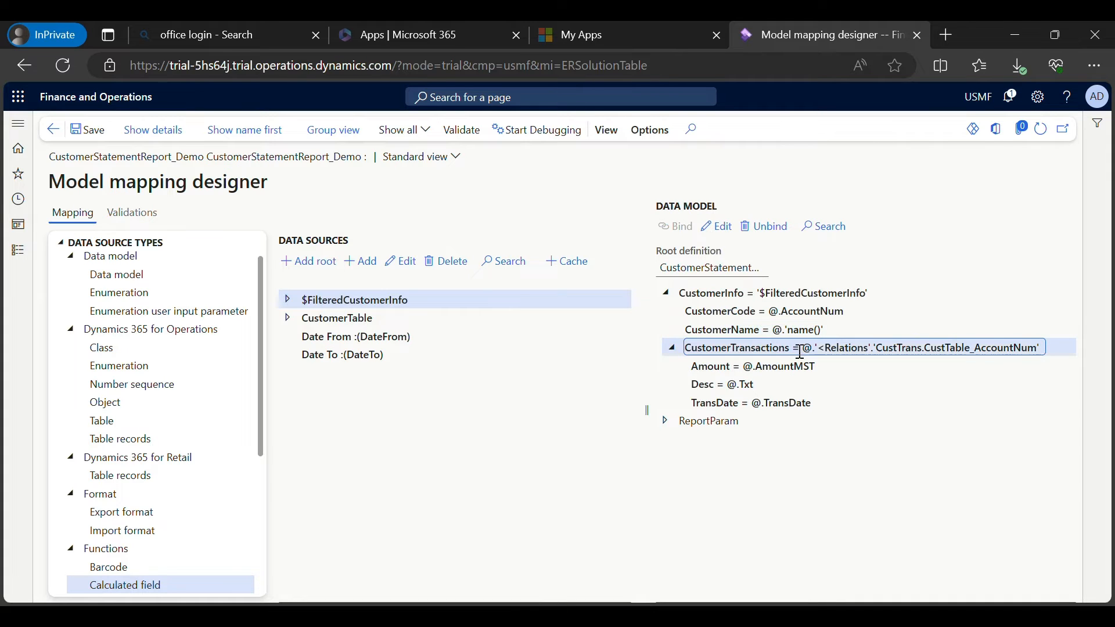
{"action": "left_click", "coordinate": [287, 300]}
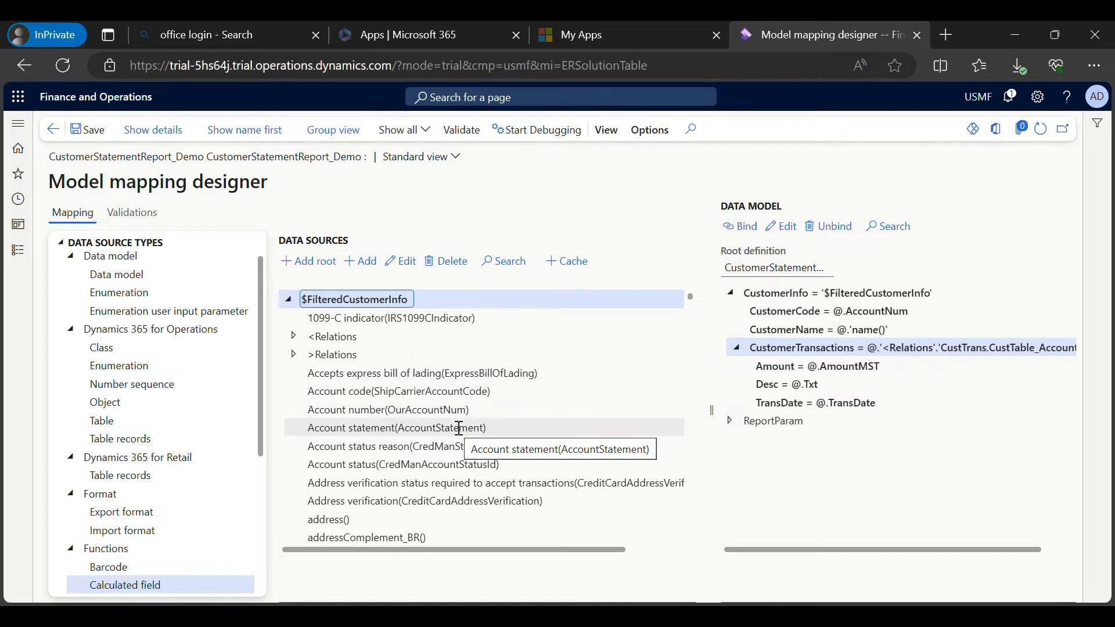
{"action": "scroll", "coordinate": [458, 428], "scroll_direction": "down", "scroll_amount": 1}
{"action": "scroll", "coordinate": [406, 395], "scroll_direction": "up", "scroll_amount": 1}
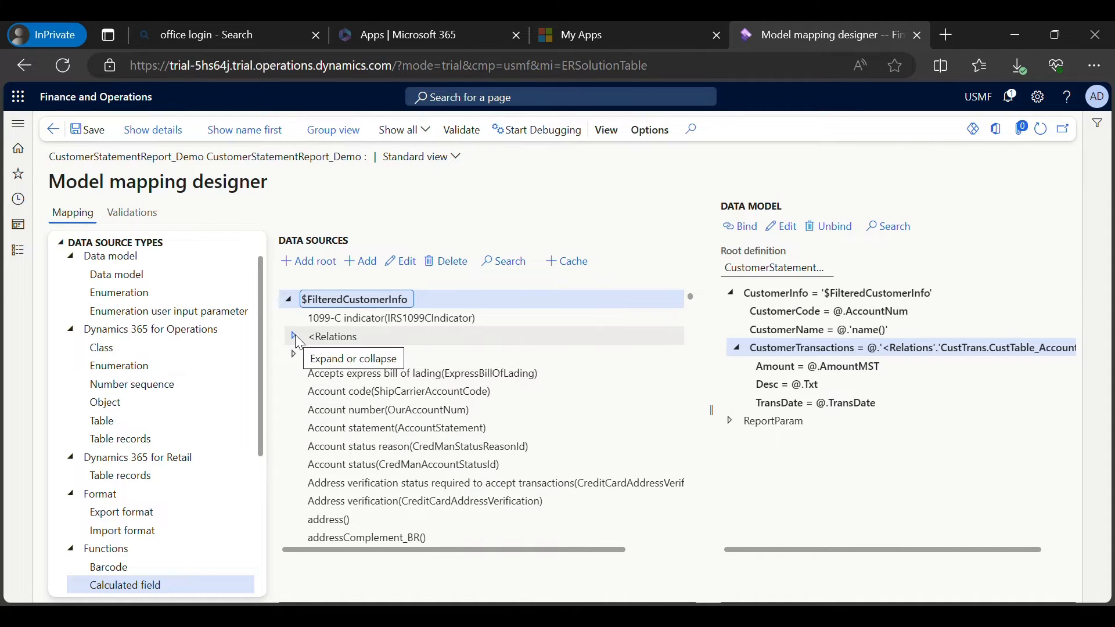
{"action": "left_click", "coordinate": [287, 299]}
{"action": "left_click", "coordinate": [672, 347]}
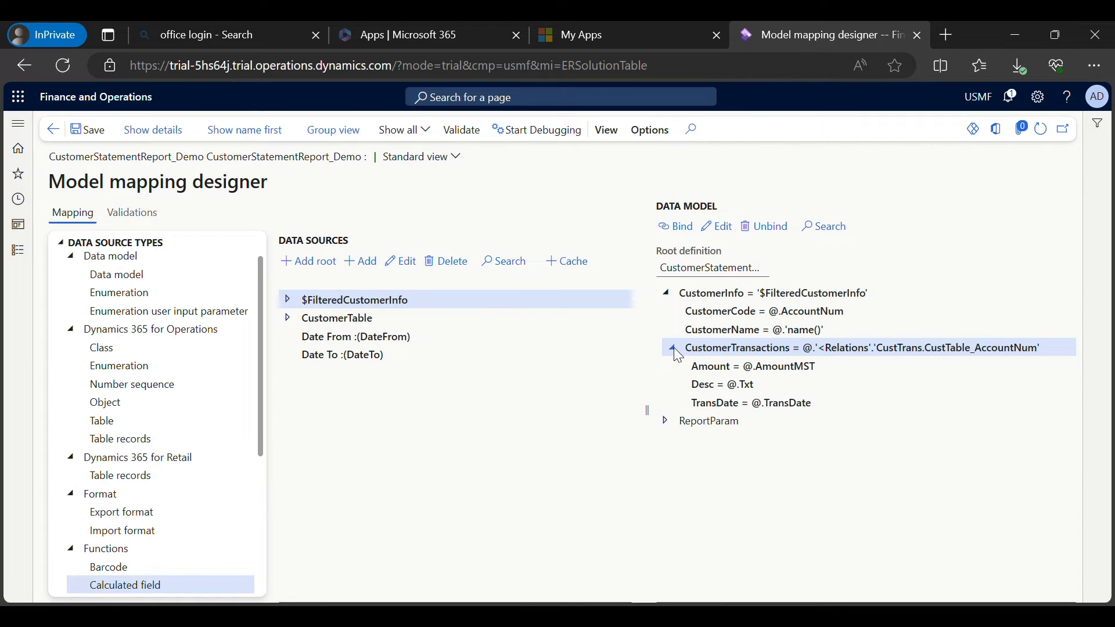
{"action": "left_click", "coordinate": [667, 294]}
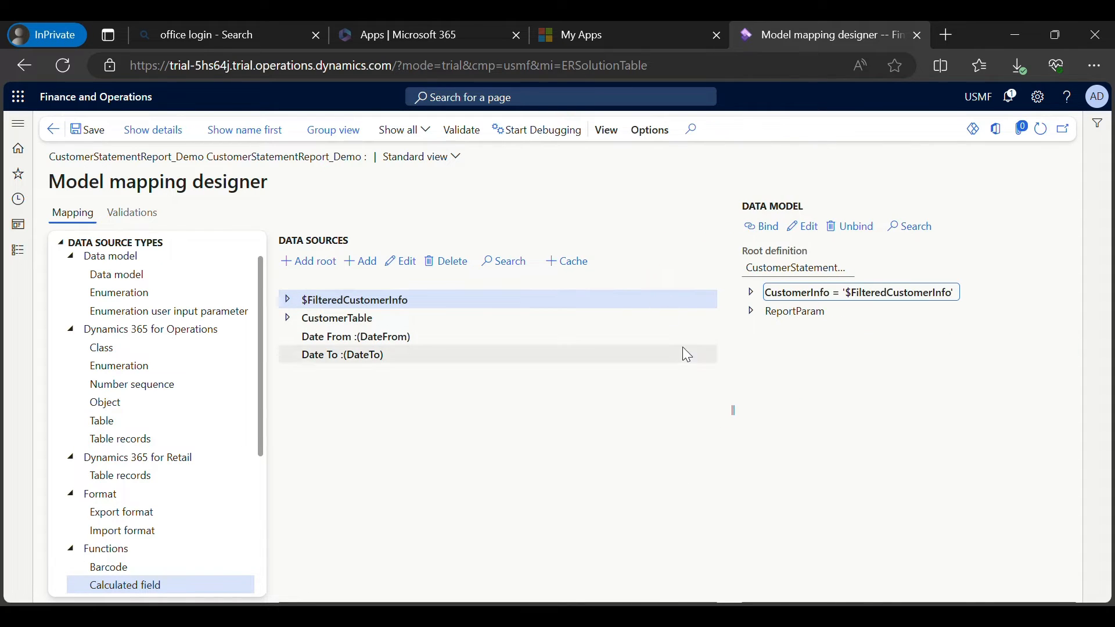
Return to the model to datasource mapping list and run CustomerDataMapping to produce its output file.
{"action": "left_click", "coordinate": [51, 137]}
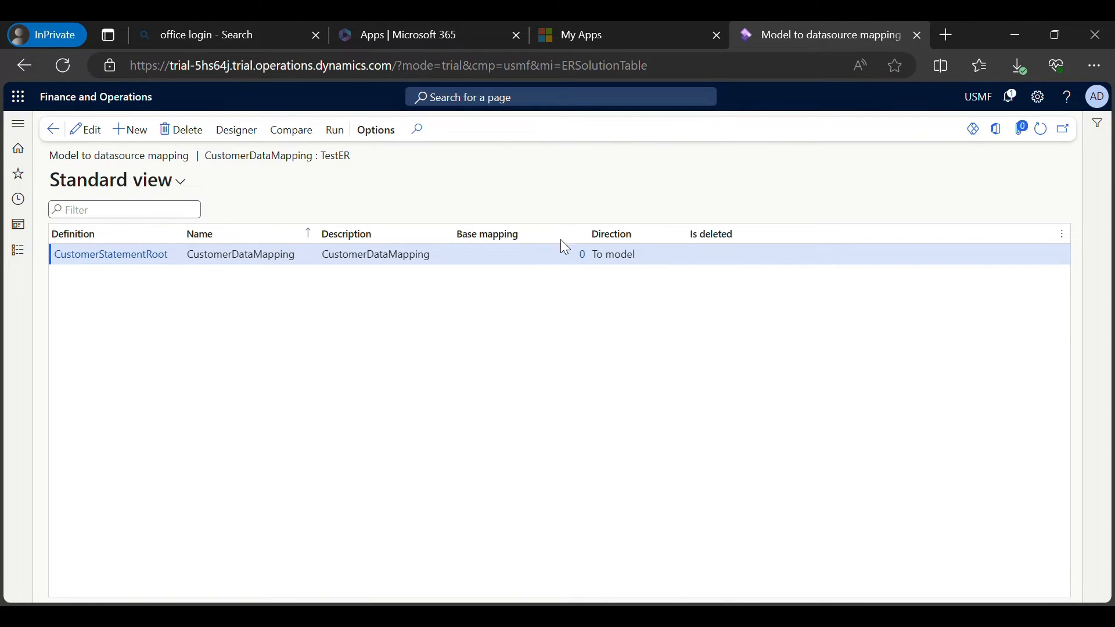
{"action": "left_click", "coordinate": [1040, 575]}
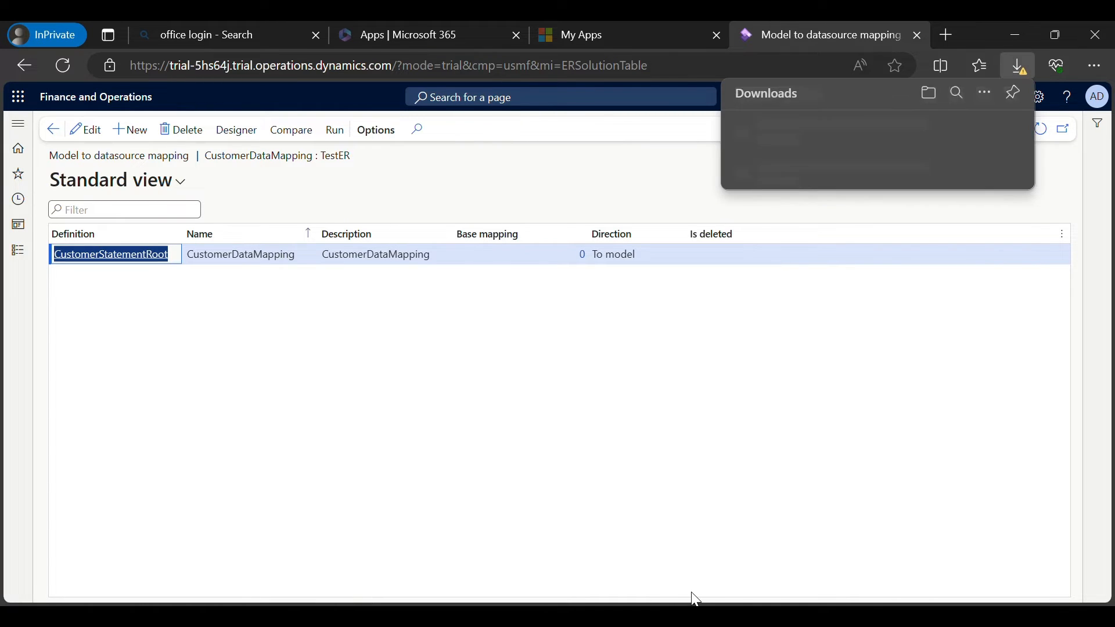
Open the newest mapping output file, output (7).xml, from the Downloads folder in the browser.
{"action": "left_click", "coordinate": [820, 174]}
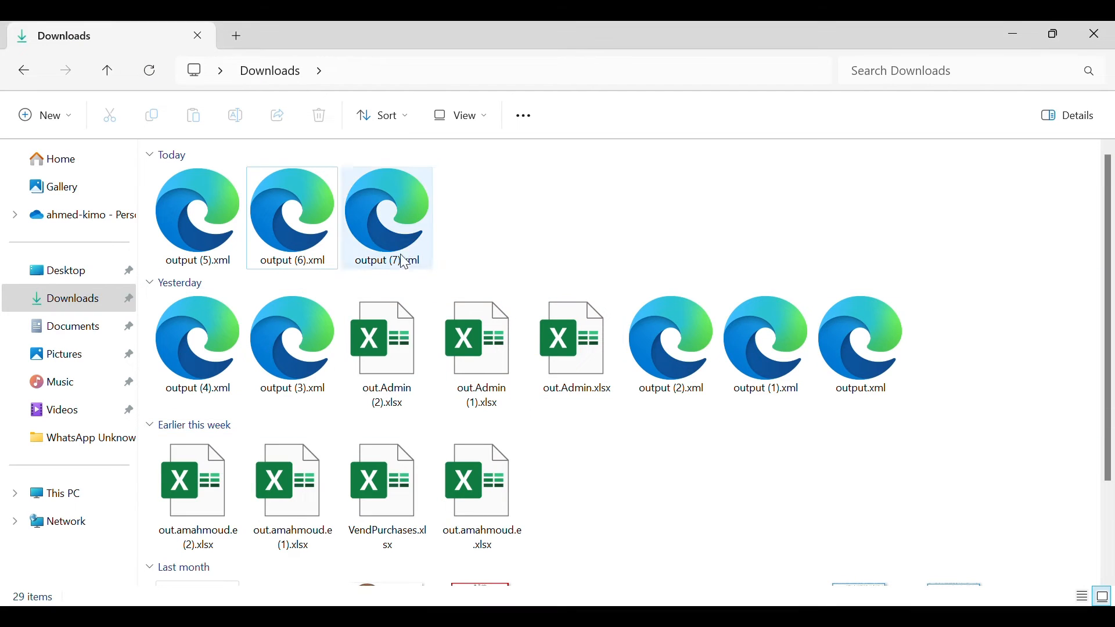
{"action": "double_click", "coordinate": [404, 255]}
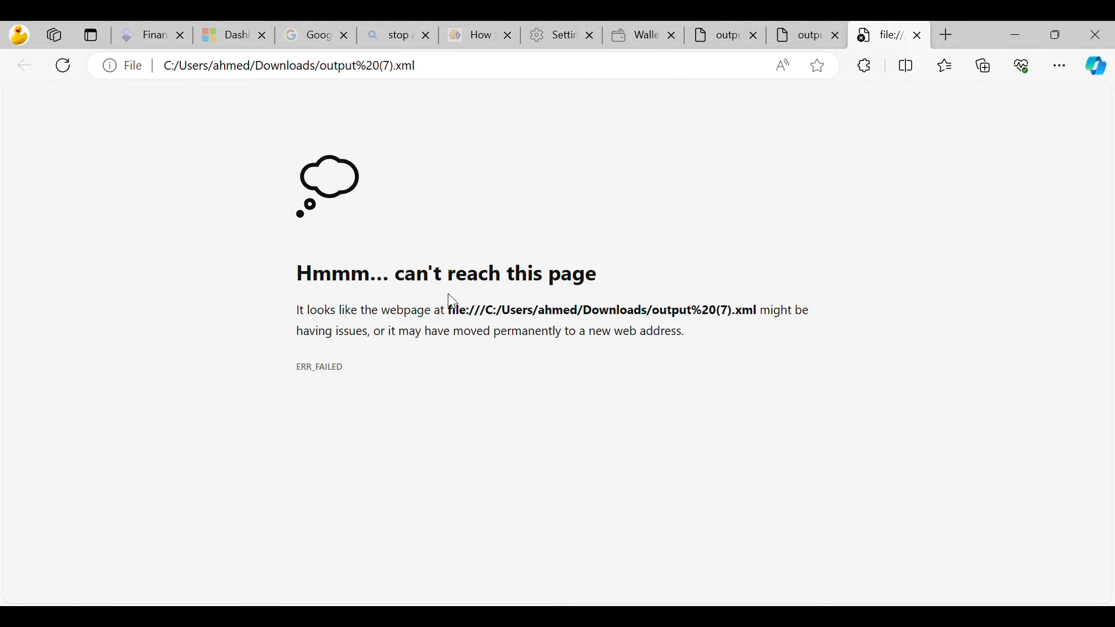
{"action": "left_click", "coordinate": [754, 72]}
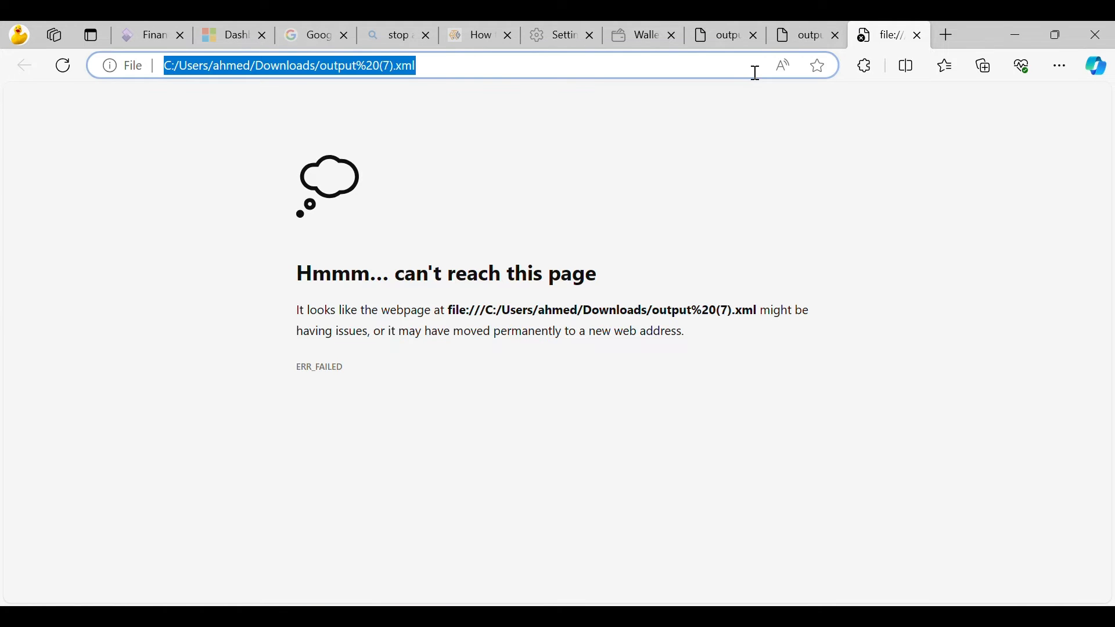
{"action": "key", "text": "Return"}
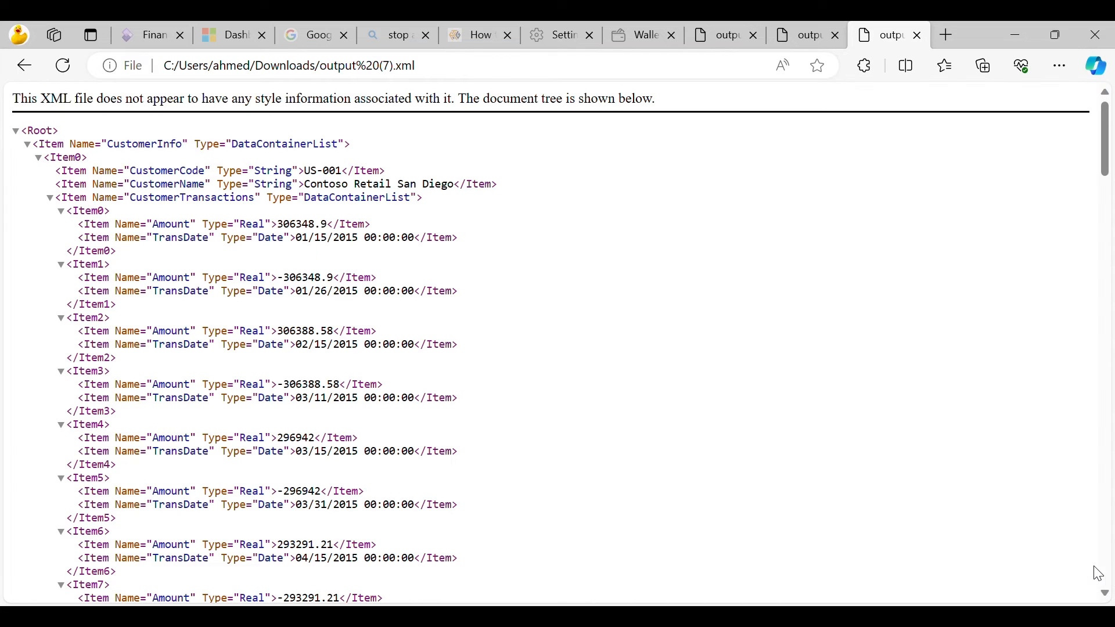
Examine the customer entries under CustomerInfo in the XML output to check which customer code the filter lets through.
{"action": "left_click_drag", "start_coordinate": [1110, 145], "coordinate": [1022, 134]}
{"action": "left_click_drag", "start_coordinate": [305, 171], "coordinate": [344, 171]}
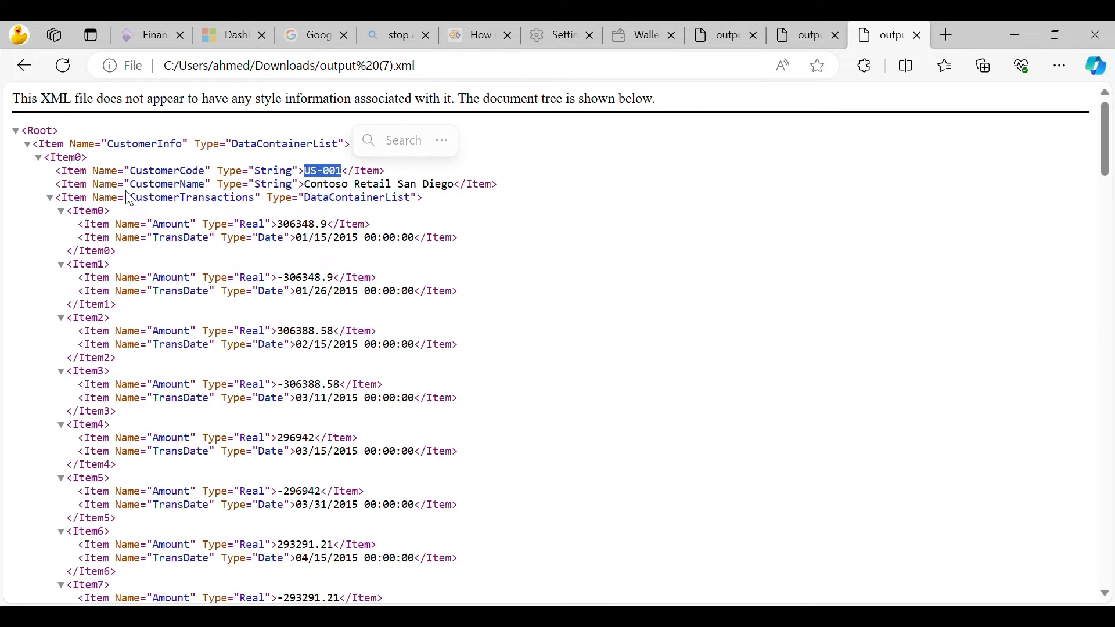
{"action": "left_click", "coordinate": [38, 159]}
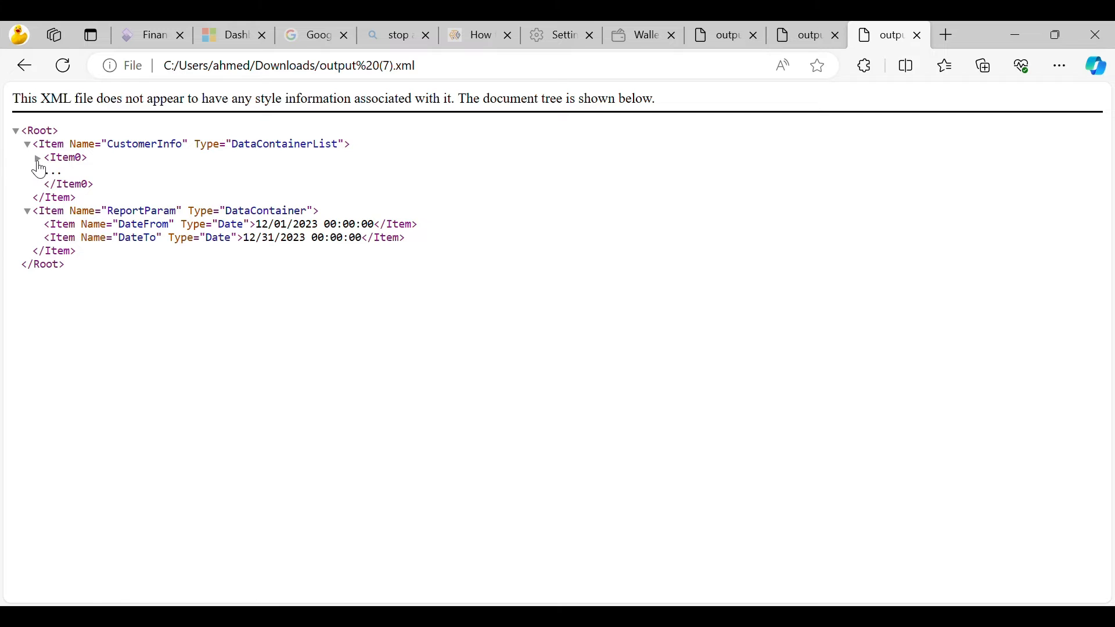
{"action": "left_click", "coordinate": [37, 159]}
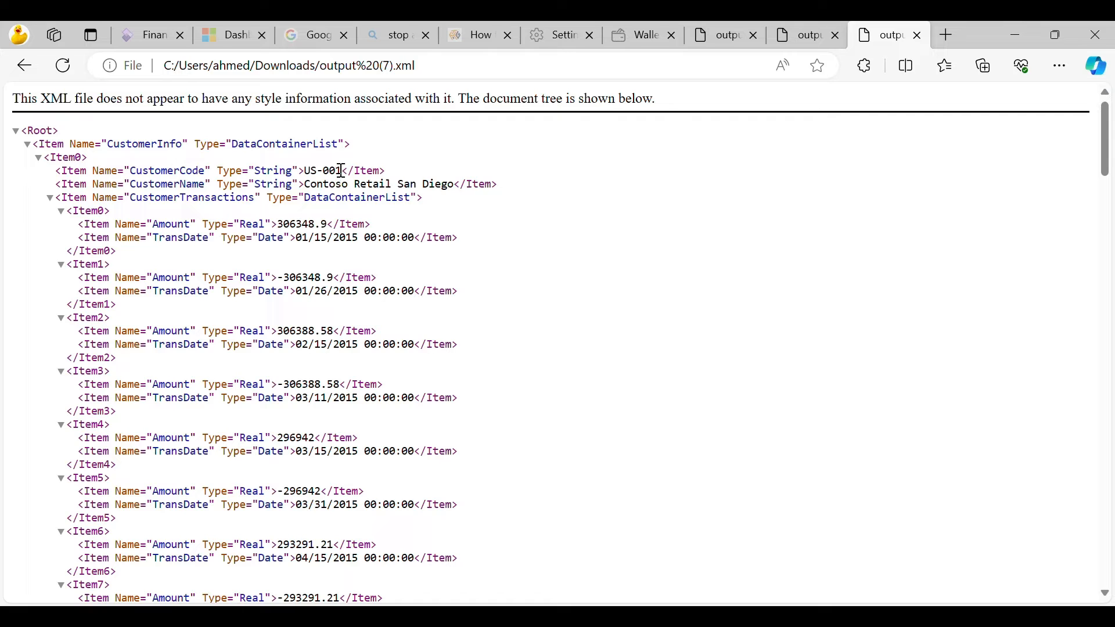
{"action": "left_click_drag", "start_coordinate": [342, 171], "coordinate": [305, 171]}
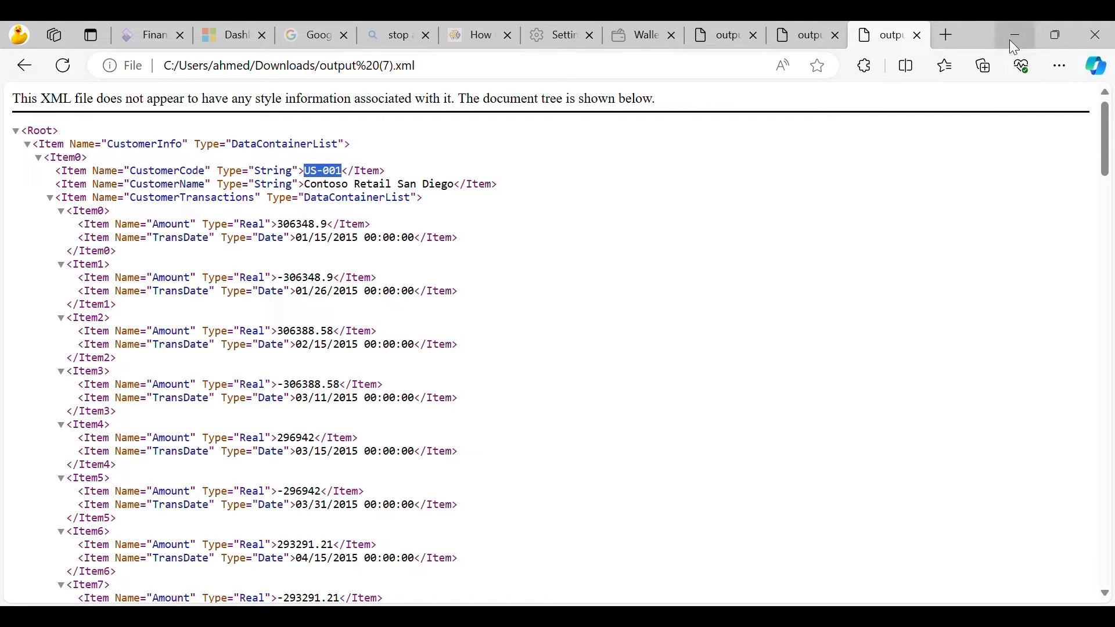
{"action": "left_click", "coordinate": [376, 191]}
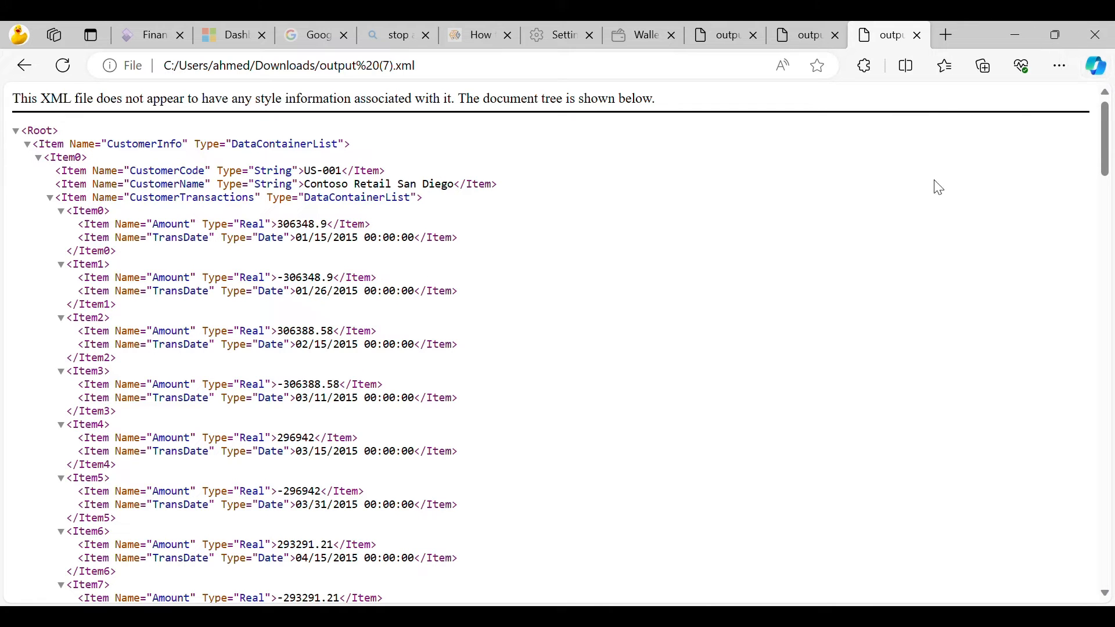
Switch back to Finance and Operations and open the designer of CustomerDataMapping.
{"action": "left_click", "coordinate": [1022, 36]}
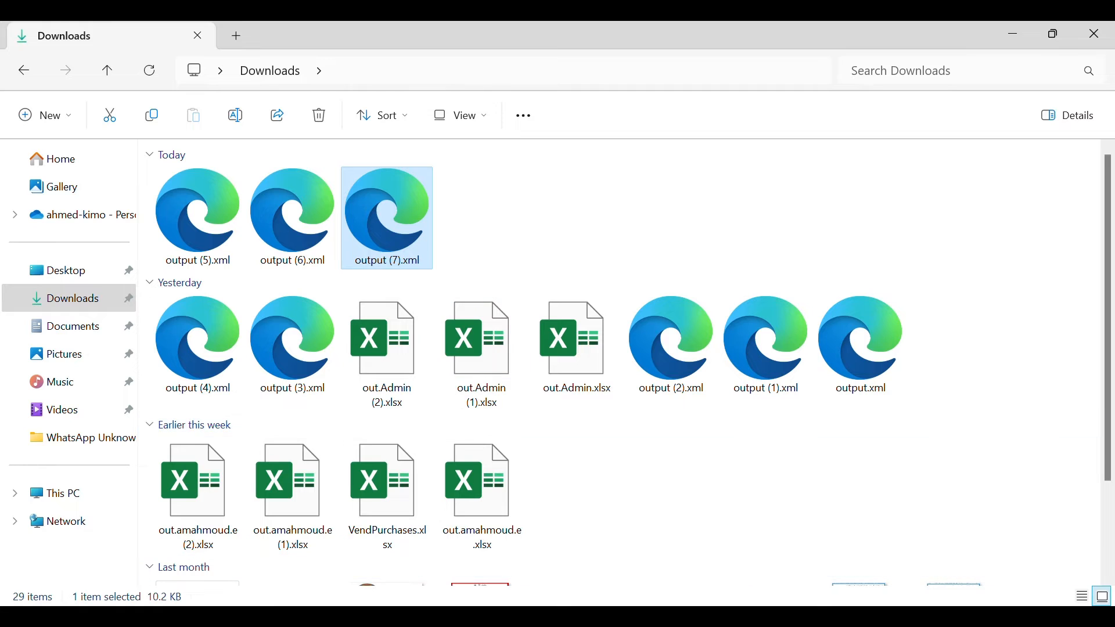
{"action": "left_click", "coordinate": [772, 546]}
{"action": "left_click", "coordinate": [477, 438]}
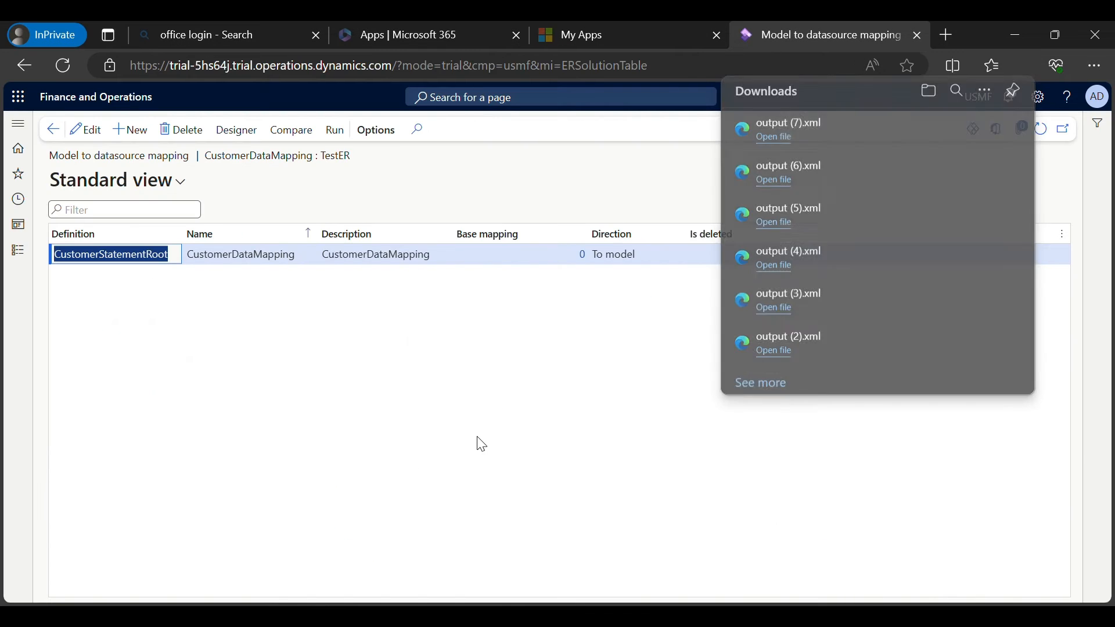
{"action": "left_click", "coordinate": [245, 133]}
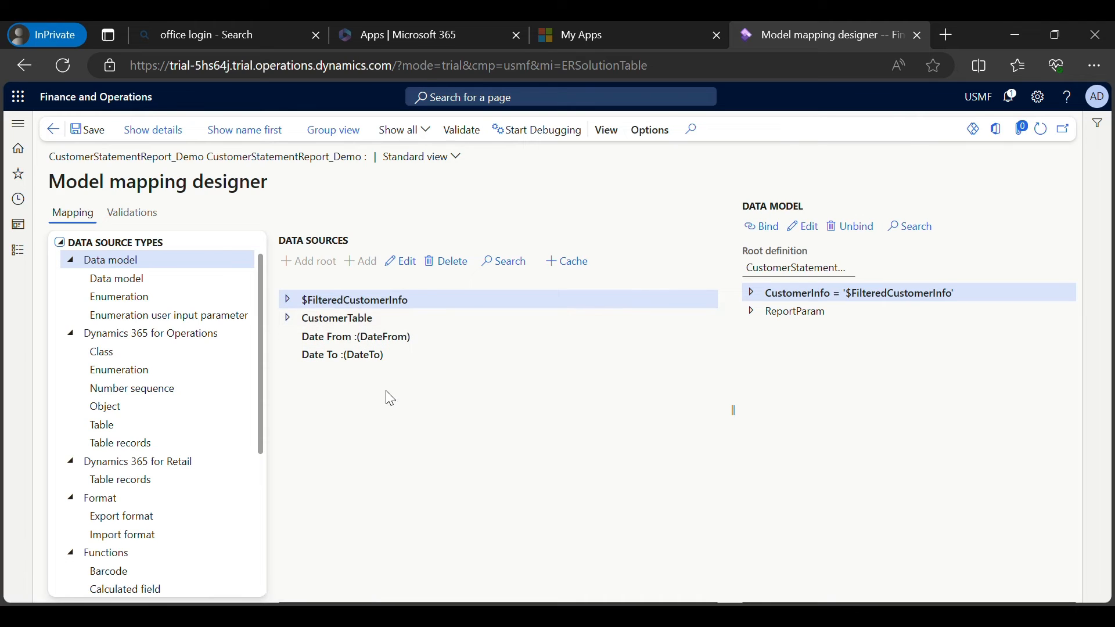
Start a new root data source of type User input parameter and name it CustomerCode.
{"action": "left_click_drag", "start_coordinate": [264, 341], "coordinate": [255, 476]}
{"action": "left_click", "coordinate": [126, 549]}
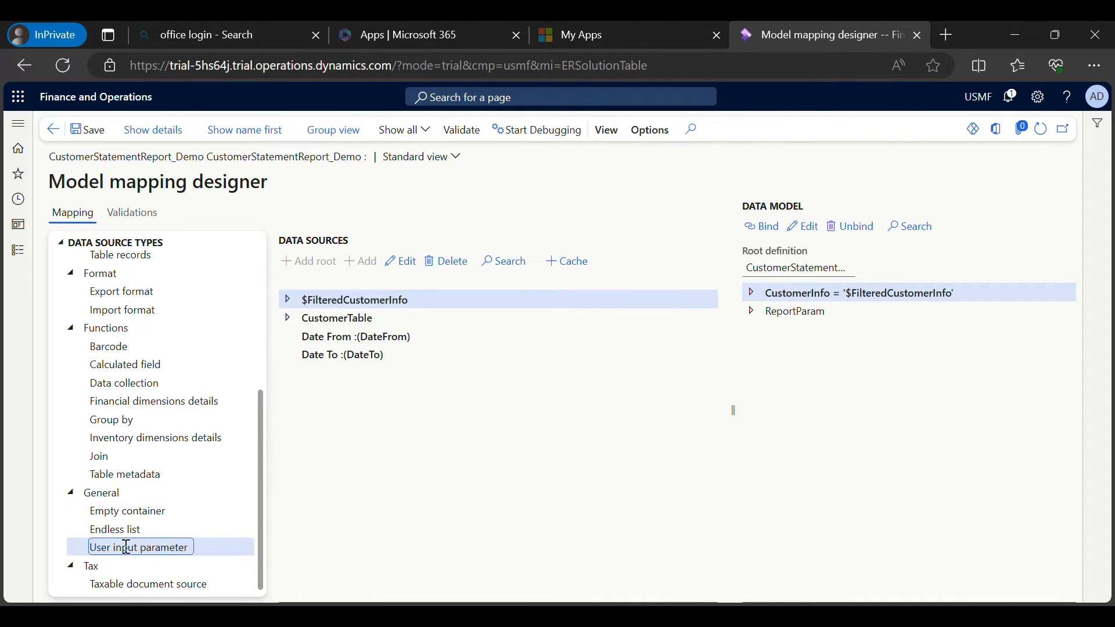
{"action": "left_click", "coordinate": [324, 262]}
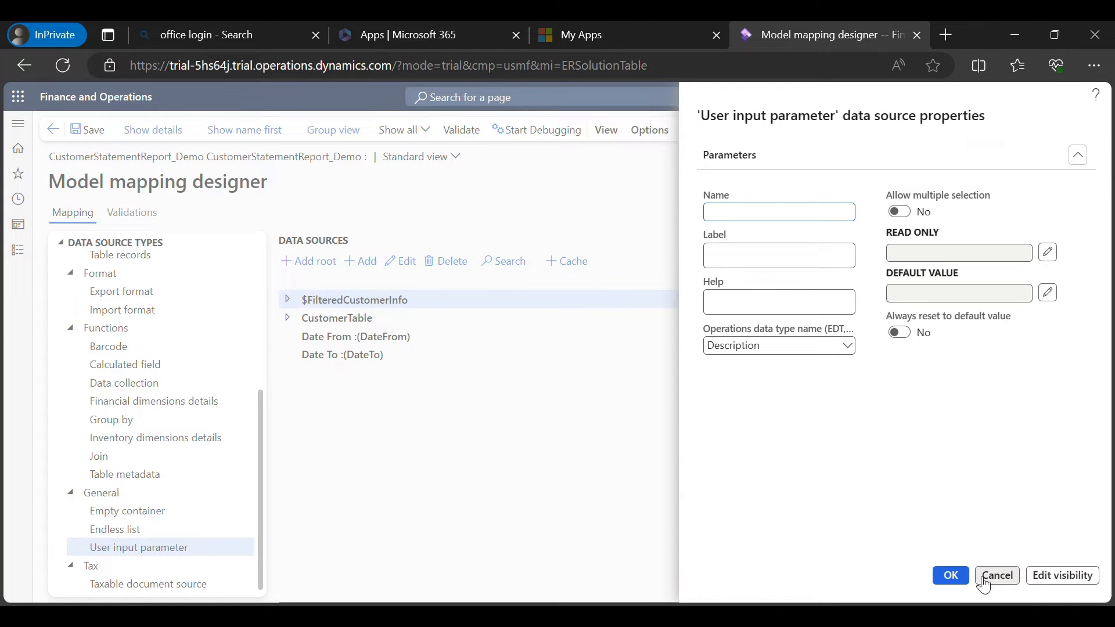
{"action": "mouse_move", "coordinate": [64, 615]}
{"action": "type", "text": "Cus"}
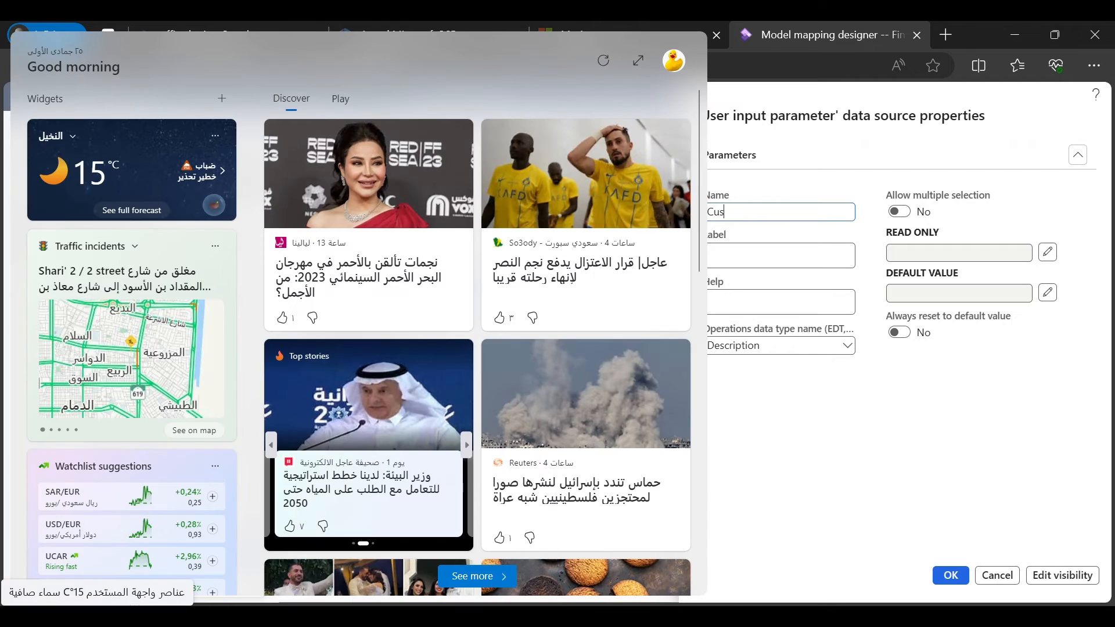
{"action": "type", "text": "tomer"}
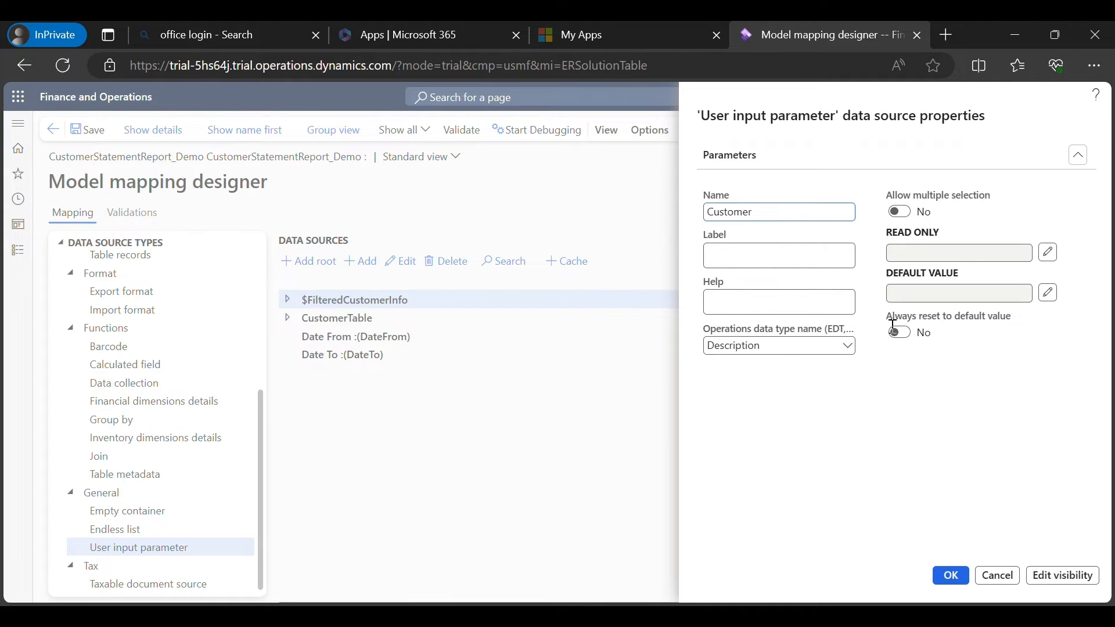
{"action": "type", "text": "Code"}
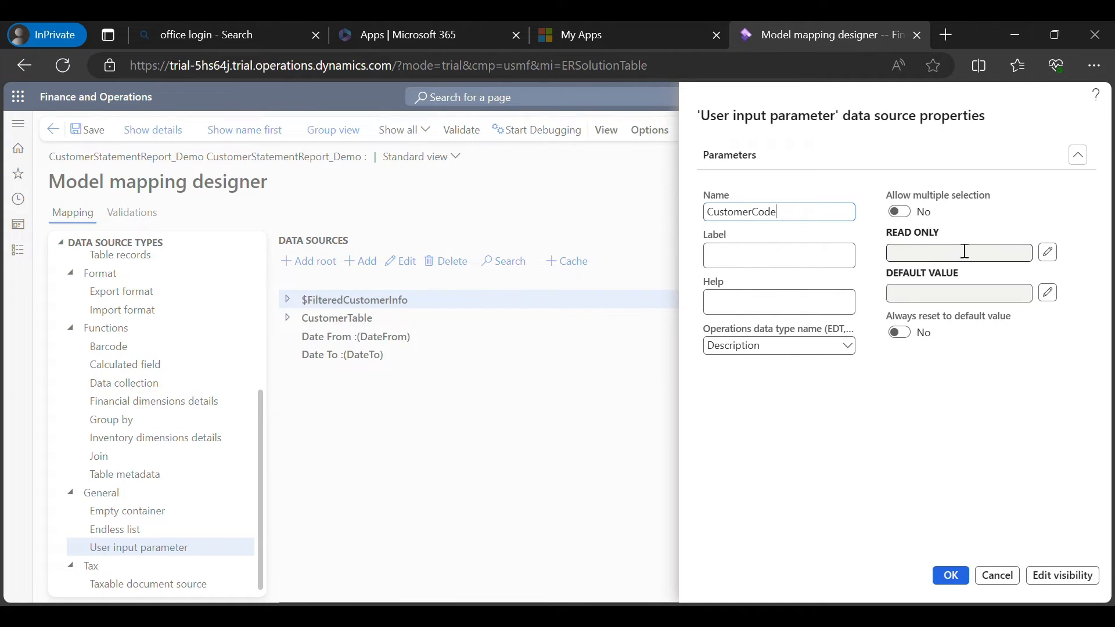
Label the CustomerCode parameter "Customer Code :", reusing its name as the label text.
{"action": "left_click", "coordinate": [844, 257]}
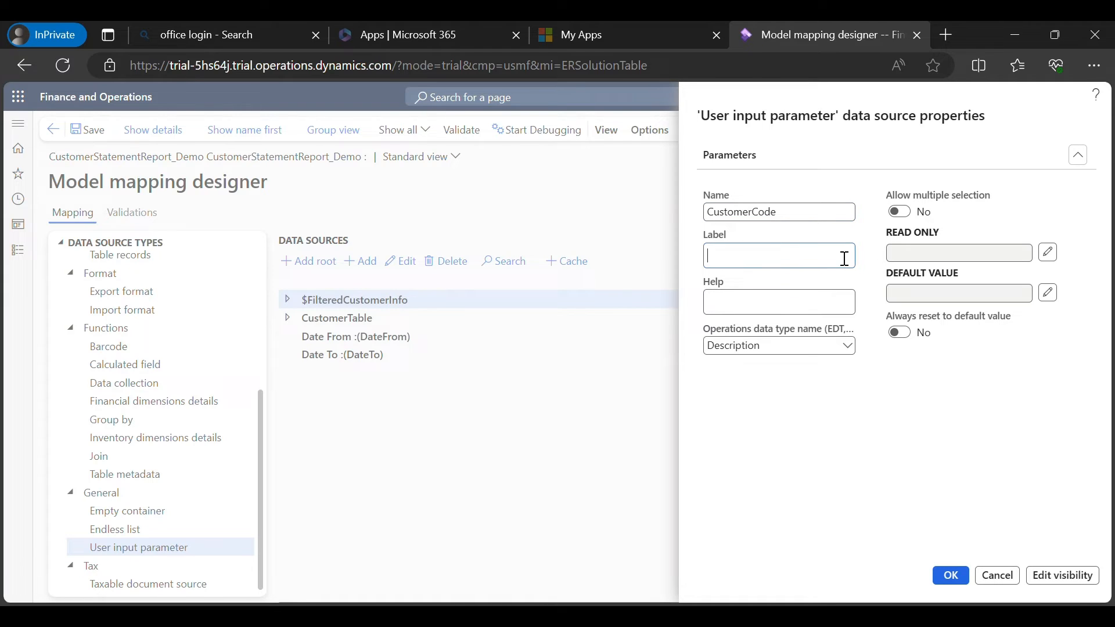
{"action": "double_click", "coordinate": [721, 220]}
{"action": "key", "text": "ctrl+c"}
{"action": "left_click", "coordinate": [748, 248]}
{"action": "key", "text": "ctrl+v"}
{"action": "left_click", "coordinate": [753, 258]}
{"action": "left_click", "coordinate": [785, 258]}
Set the CustomerCode parameter's operations data type to CustAccount and add it to the data sources.
{"action": "left_click", "coordinate": [809, 348]}
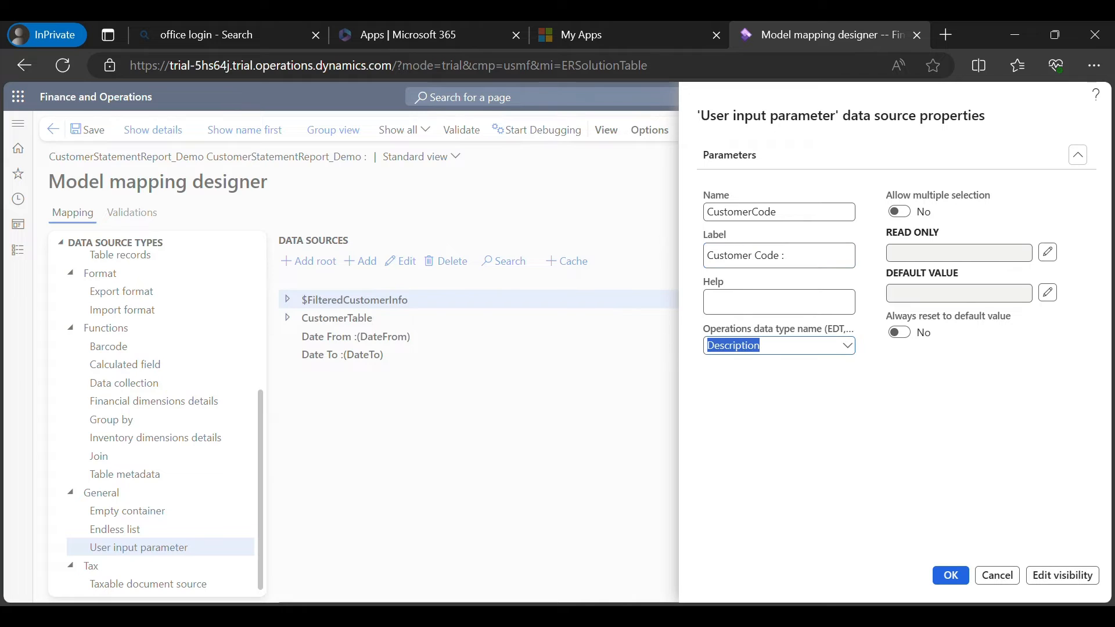
{"action": "type", "text": "Cust"}
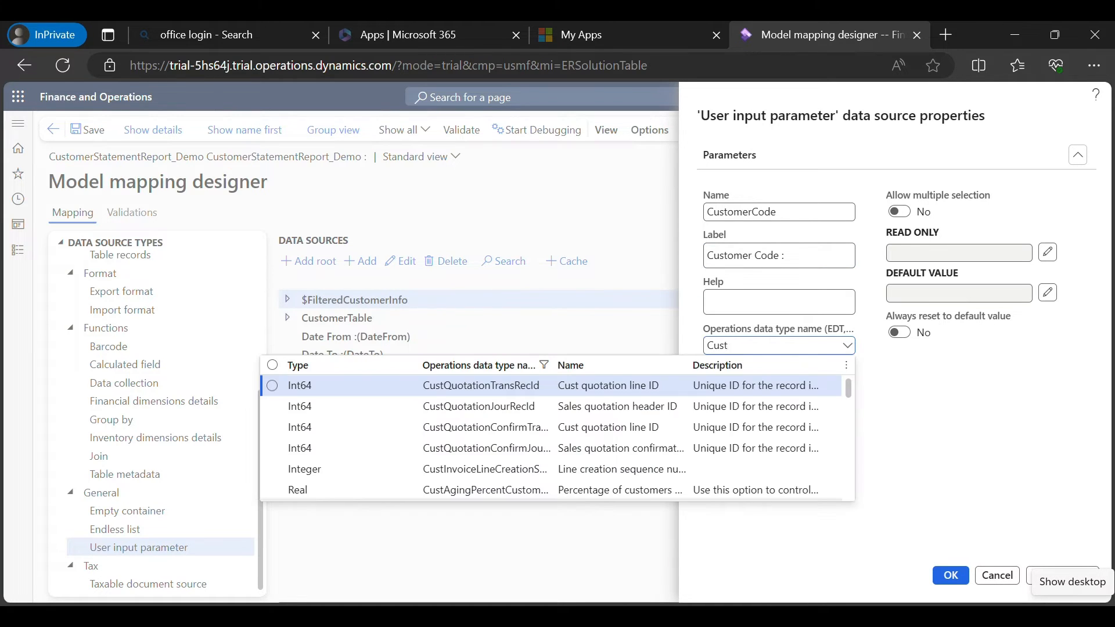
{"action": "type", "text": "c"}
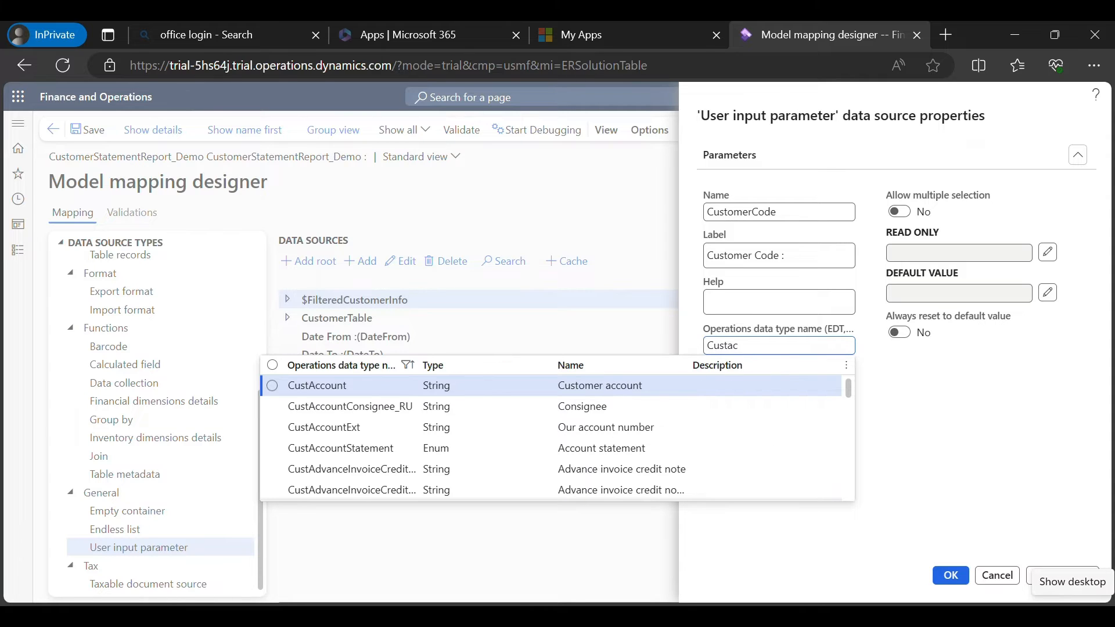
{"action": "left_click", "coordinate": [769, 391]}
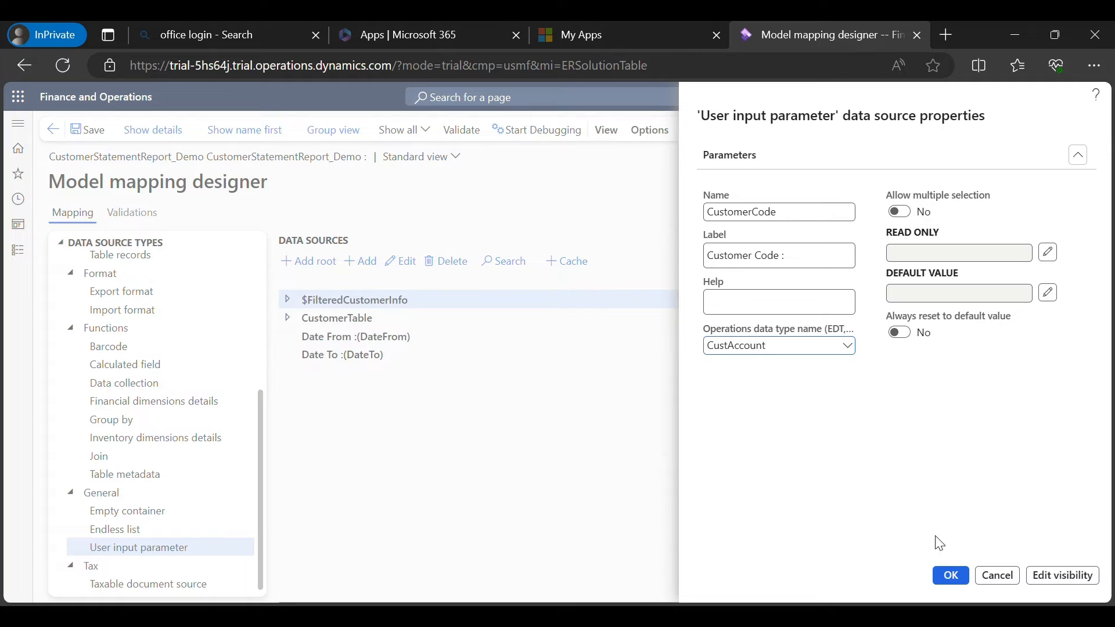
{"action": "left_click", "coordinate": [946, 577]}
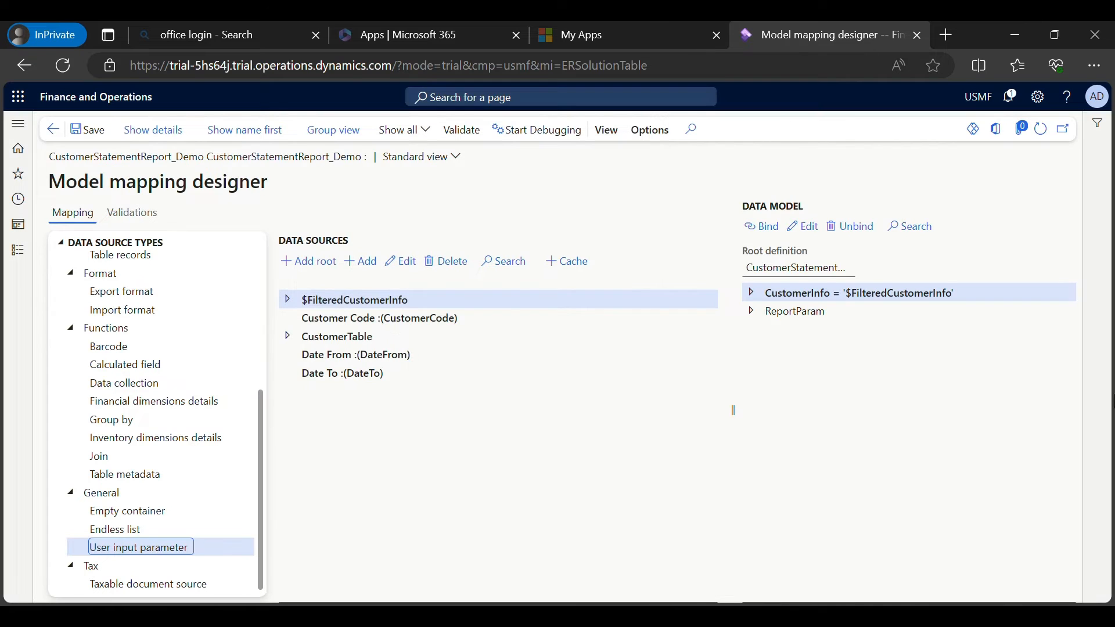
Remove the fixed customer account value after AccountNum= in the FILTER formula of $FilteredCustomerInfo.
{"action": "left_click", "coordinate": [433, 318]}
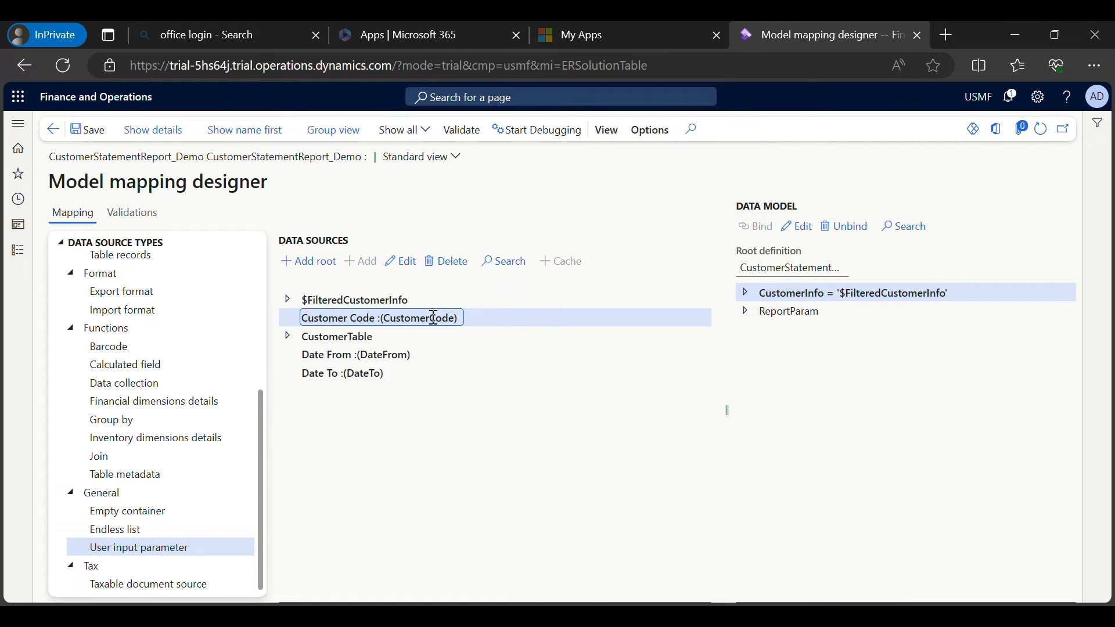
{"action": "left_click", "coordinate": [364, 305]}
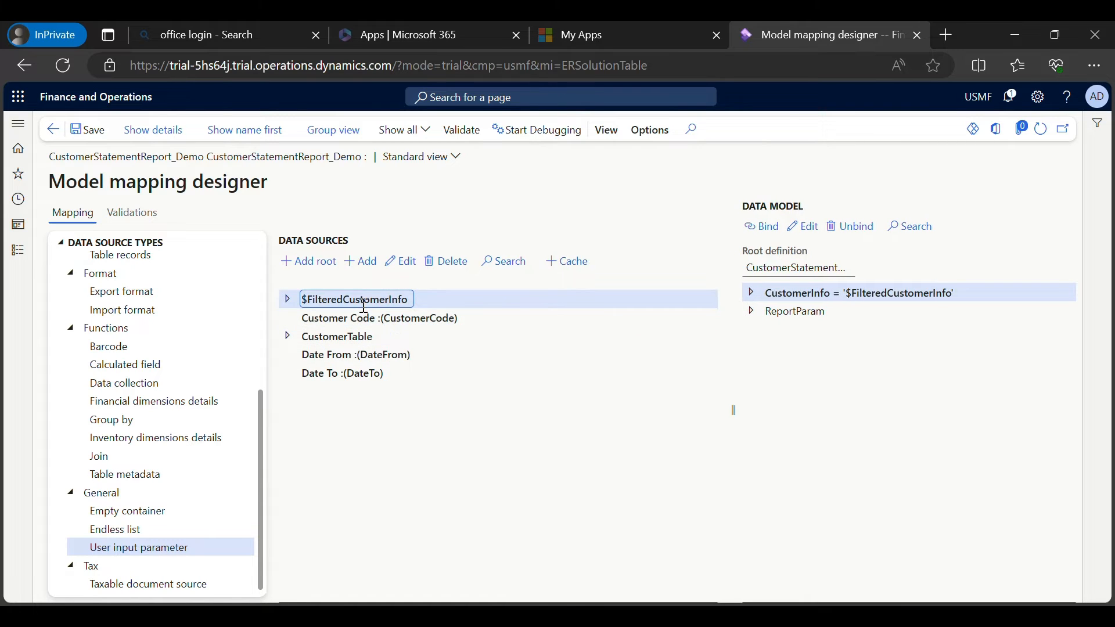
{"action": "left_click", "coordinate": [404, 269]}
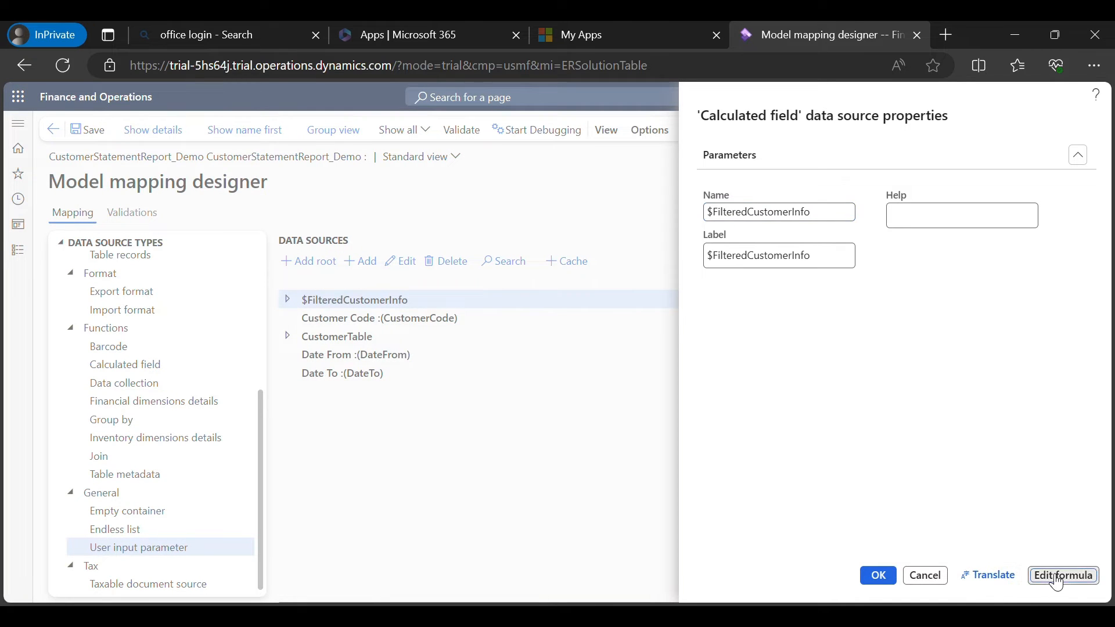
{"action": "left_click", "coordinate": [1052, 578]}
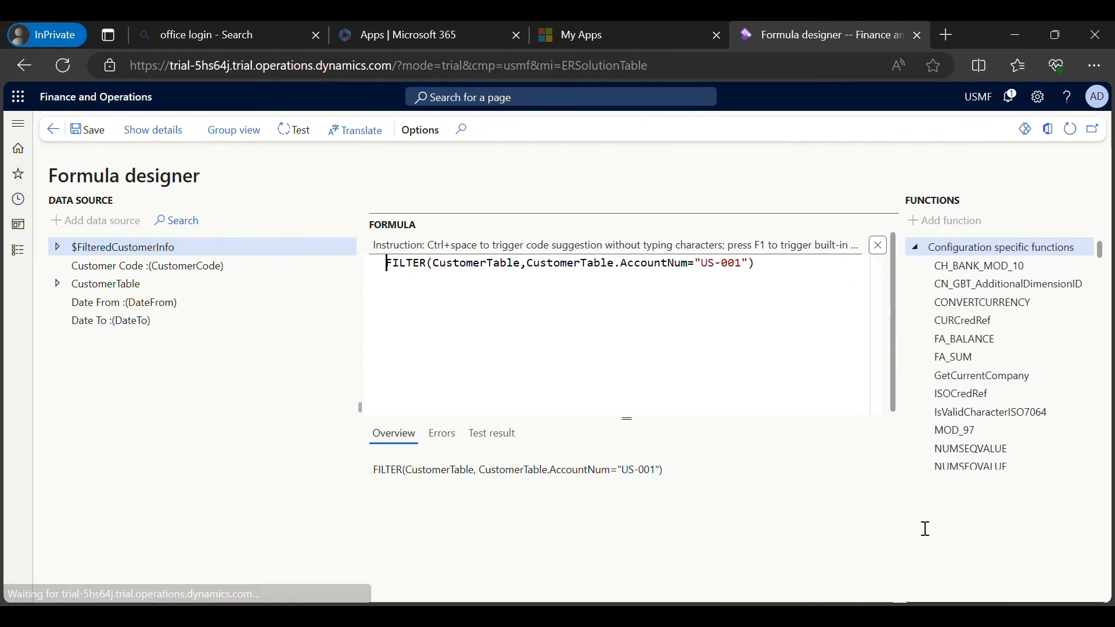
{"action": "left_click_drag", "start_coordinate": [750, 264], "coordinate": [698, 267]}
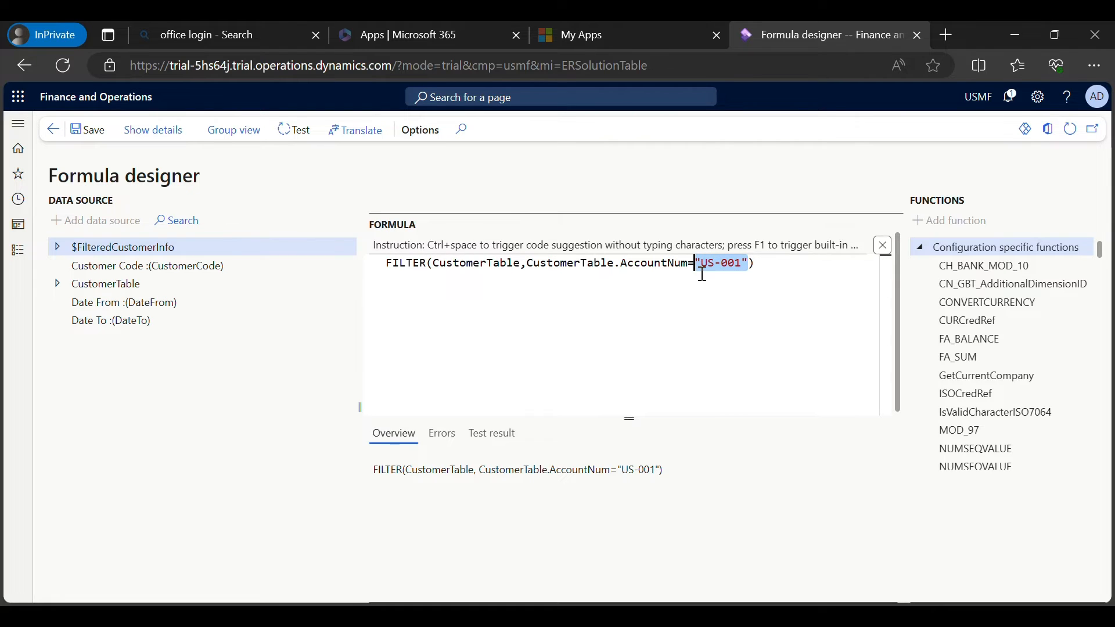
{"action": "left_click", "coordinate": [728, 286]}
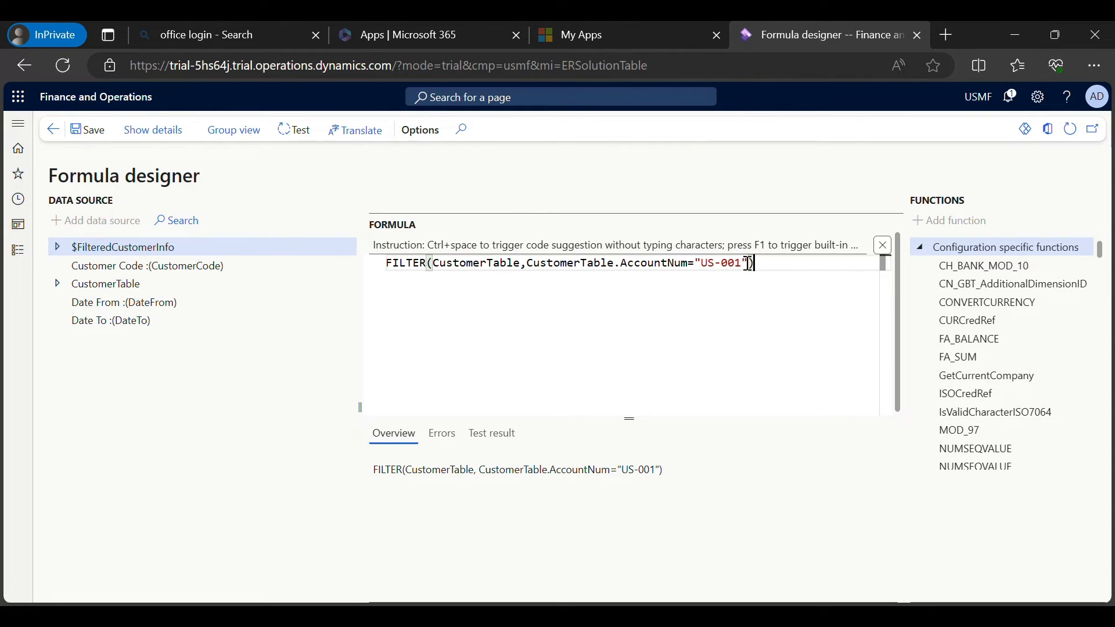
{"action": "left_click_drag", "start_coordinate": [748, 264], "coordinate": [702, 264]}
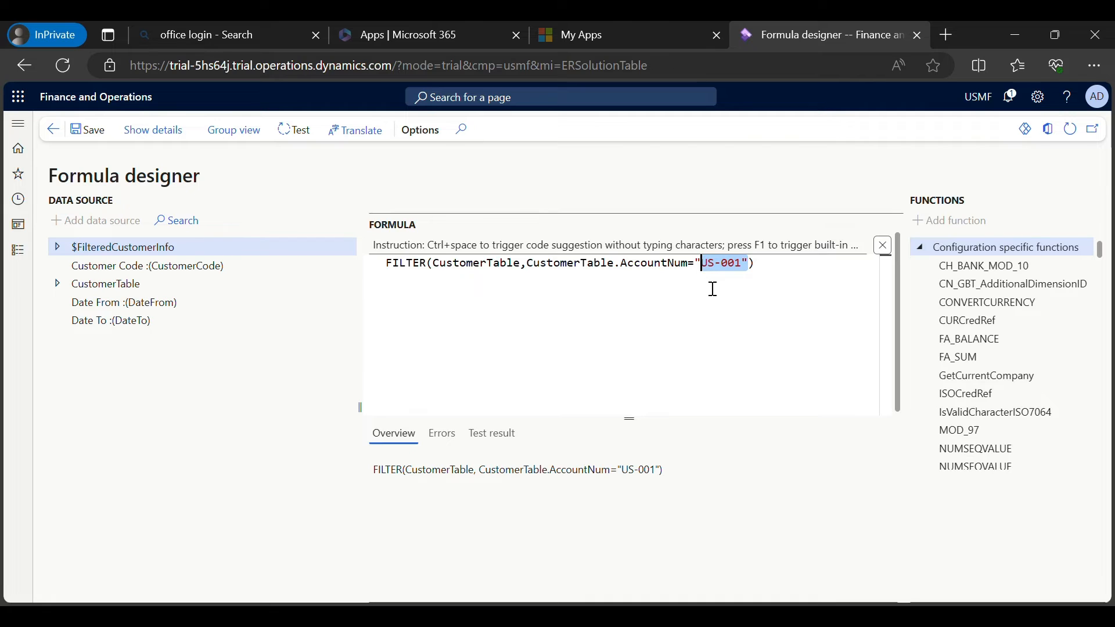
{"action": "key", "text": "BackSpace"}
{"action": "key", "text": "BackSpace"}
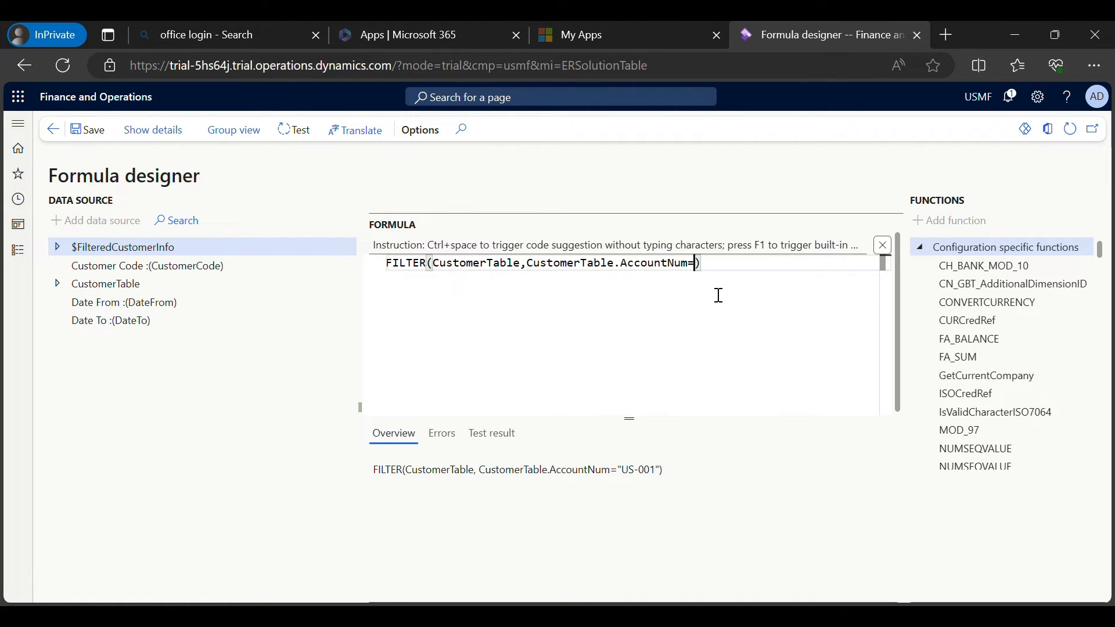
Insert the CustomerCode data source as the value compared with CustomerTable.AccountNum, save the formula and leave the formula designer.
{"action": "left_click", "coordinate": [214, 270]}
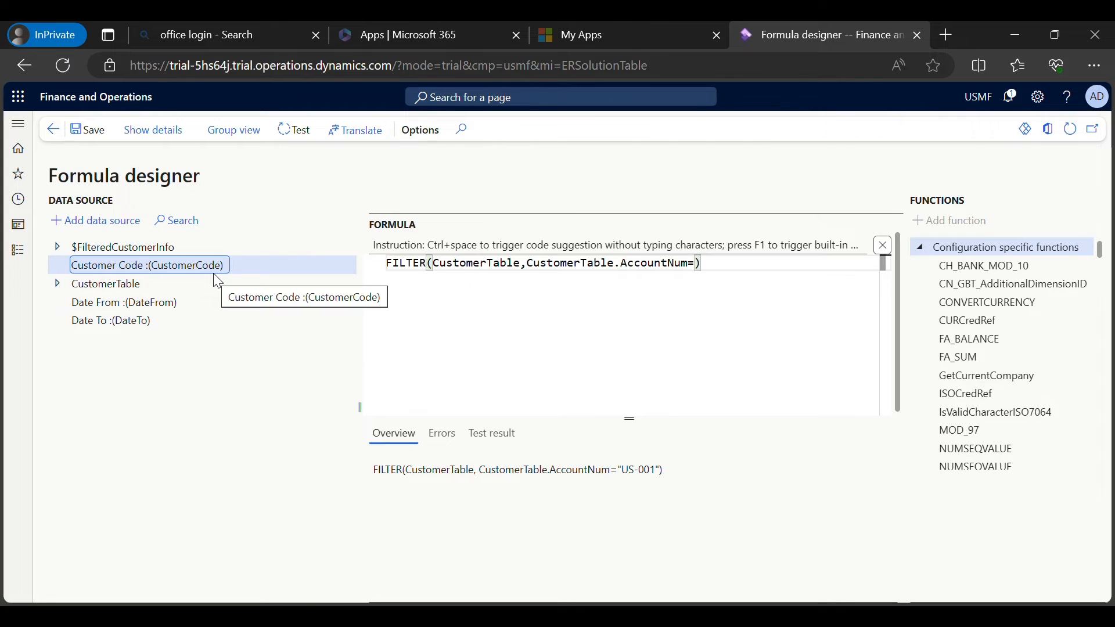
{"action": "left_click", "coordinate": [112, 225]}
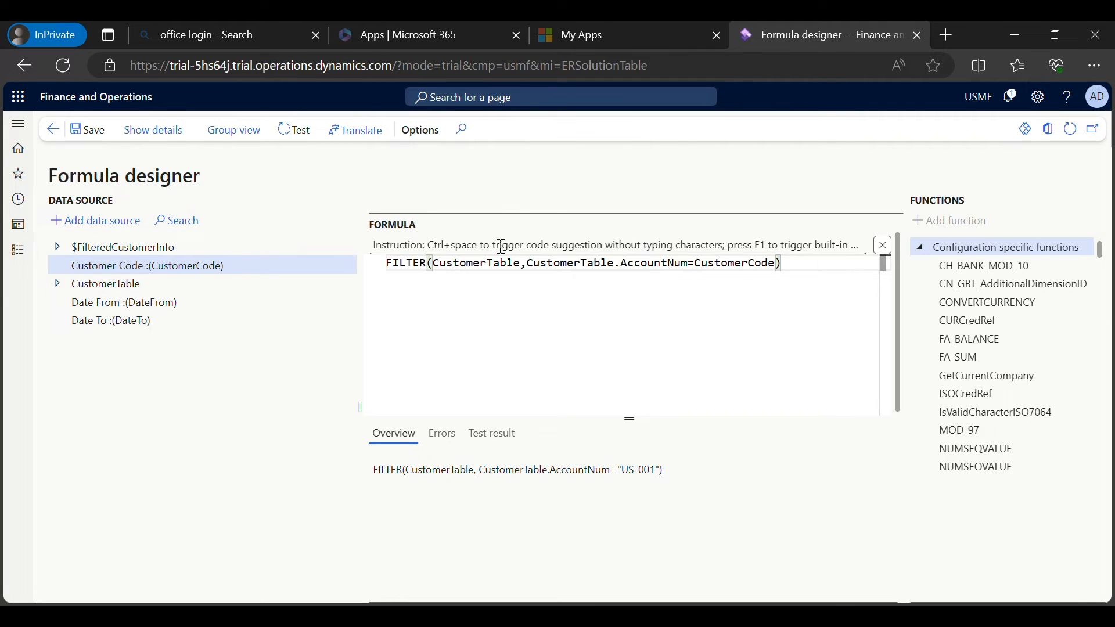
{"action": "left_click_drag", "start_coordinate": [532, 267], "coordinate": [775, 263]}
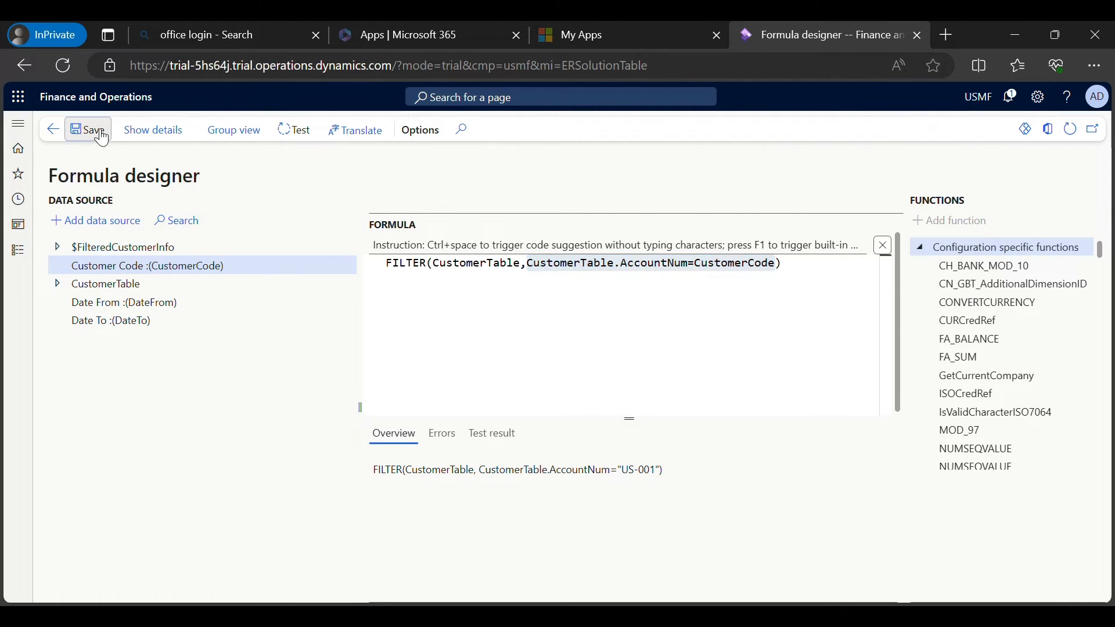
{"action": "left_click", "coordinate": [52, 130]}
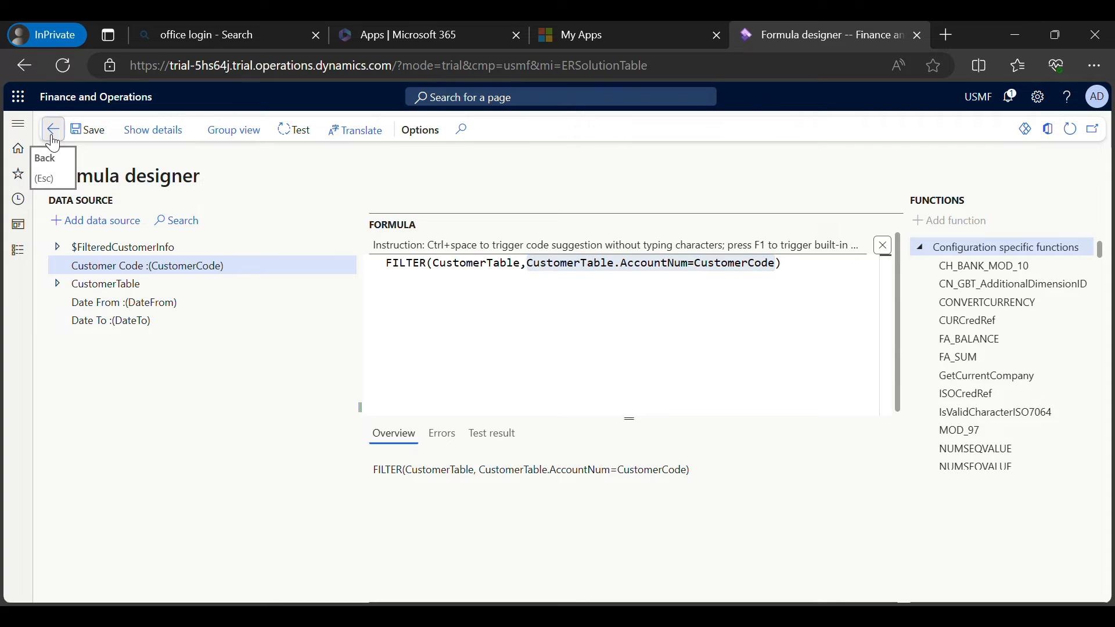
Leave the mapping designer and run CustomerDataMapping with the Pelican Wholesales account picked as the Customer Code.
{"action": "left_click", "coordinate": [876, 576]}
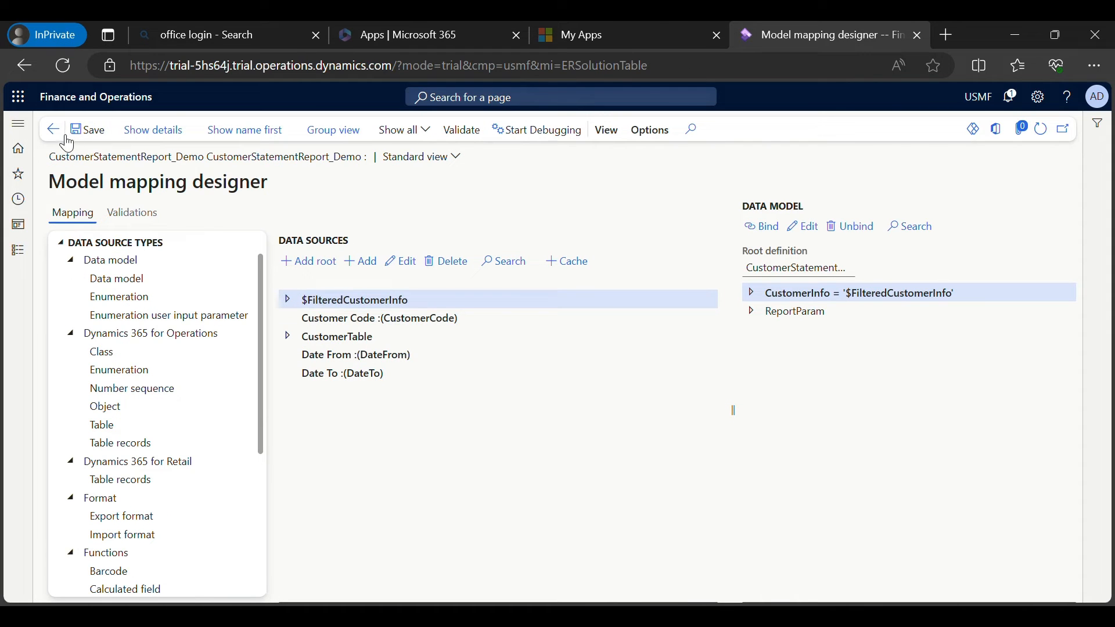
{"action": "left_click", "coordinate": [52, 130]}
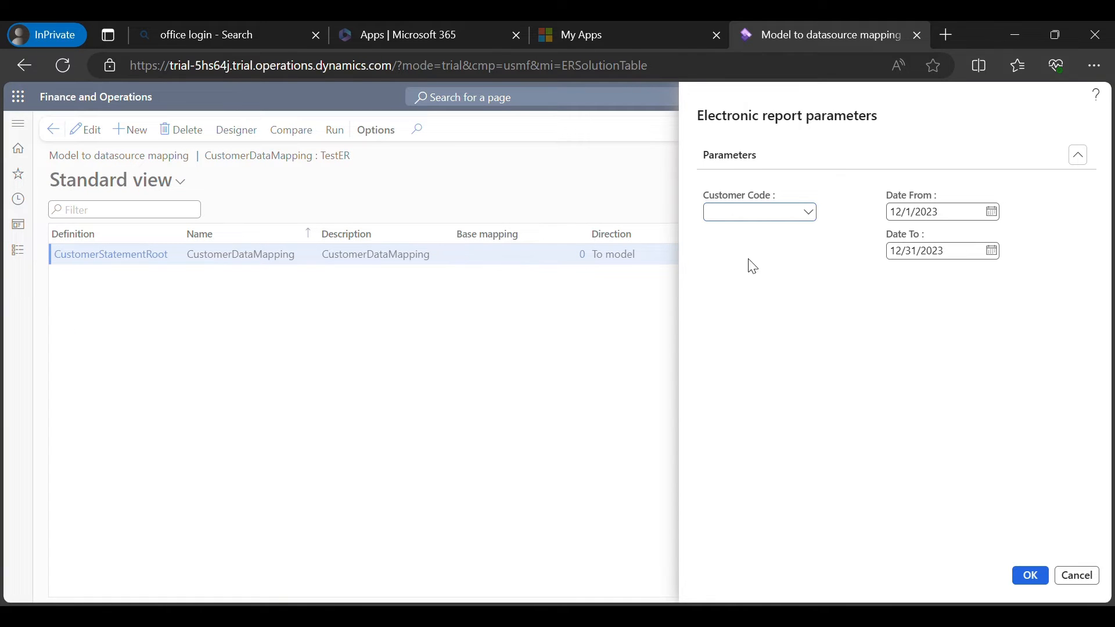
{"action": "left_click", "coordinate": [811, 214]}
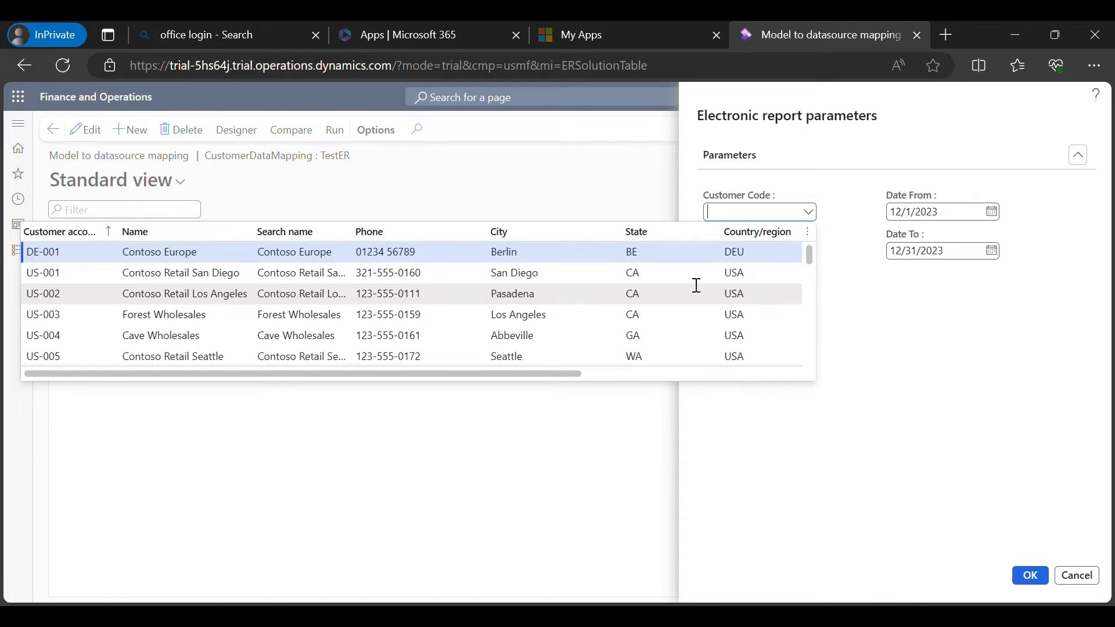
{"action": "scroll", "coordinate": [690, 287], "scroll_direction": "down", "scroll_amount": 5}
{"action": "scroll", "coordinate": [690, 287], "scroll_direction": "down", "scroll_amount": 2}
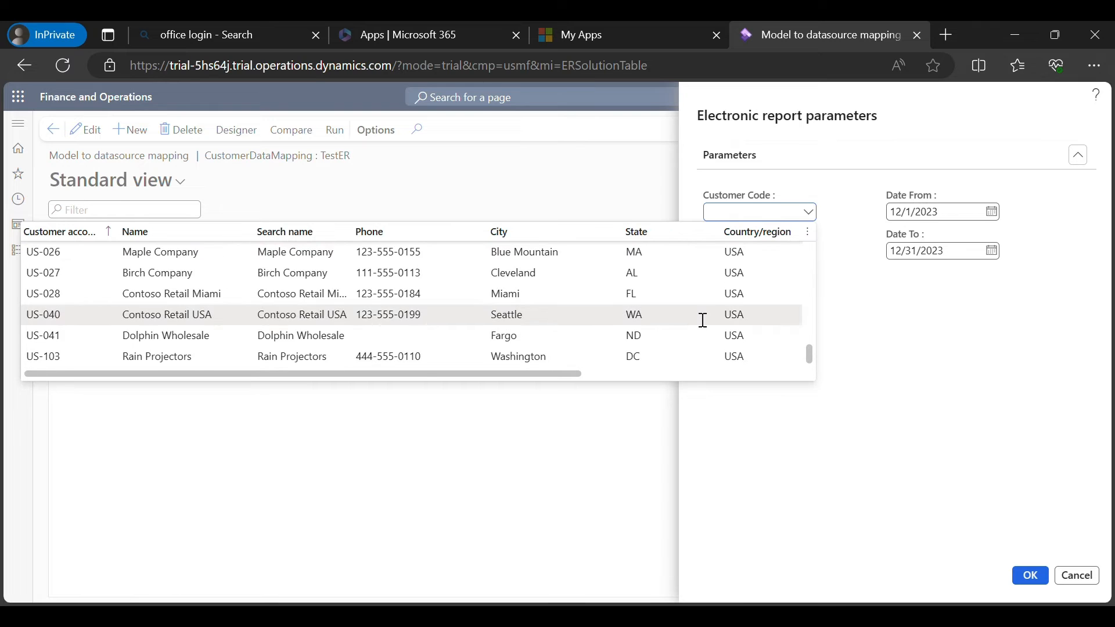
{"action": "scroll", "coordinate": [702, 319], "scroll_direction": "up", "scroll_amount": 7}
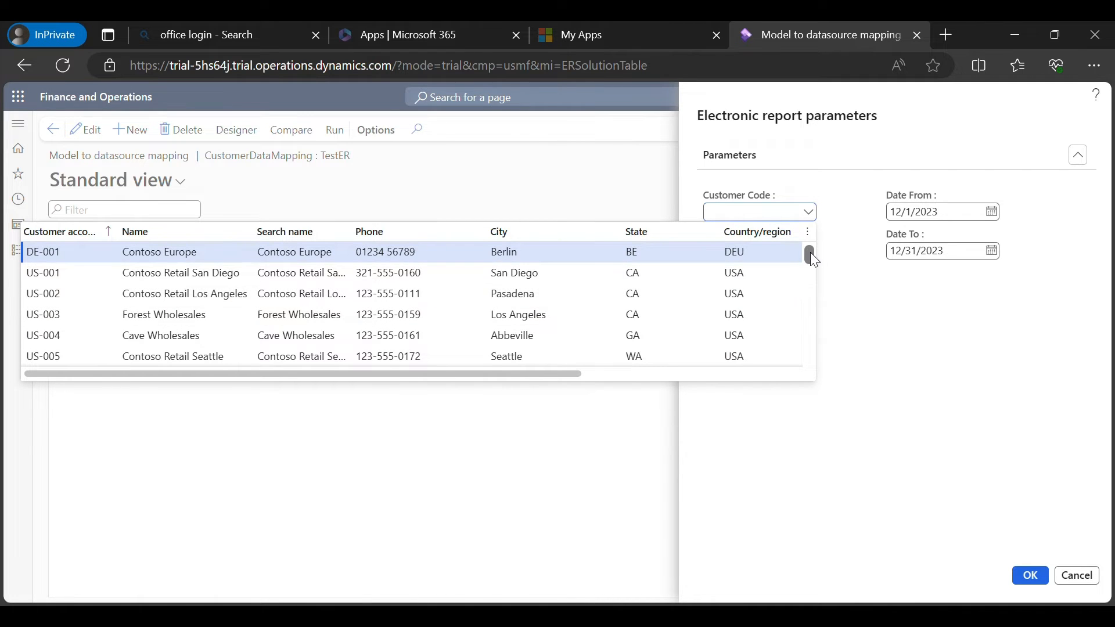
{"action": "left_click_drag", "start_coordinate": [810, 252], "coordinate": [812, 286]}
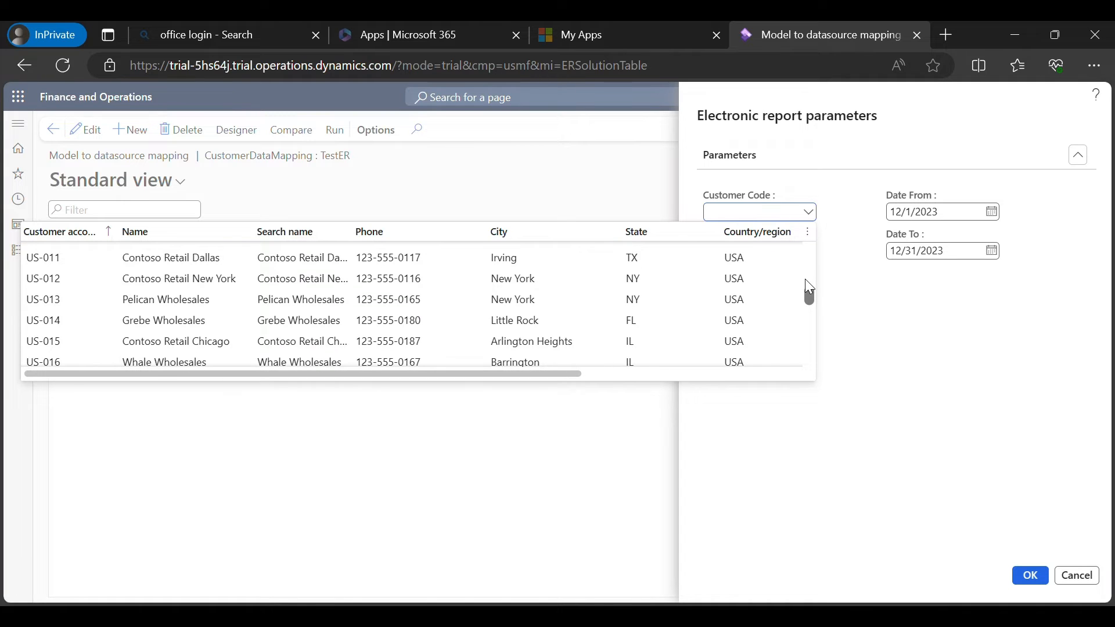
{"action": "left_click", "coordinate": [65, 302]}
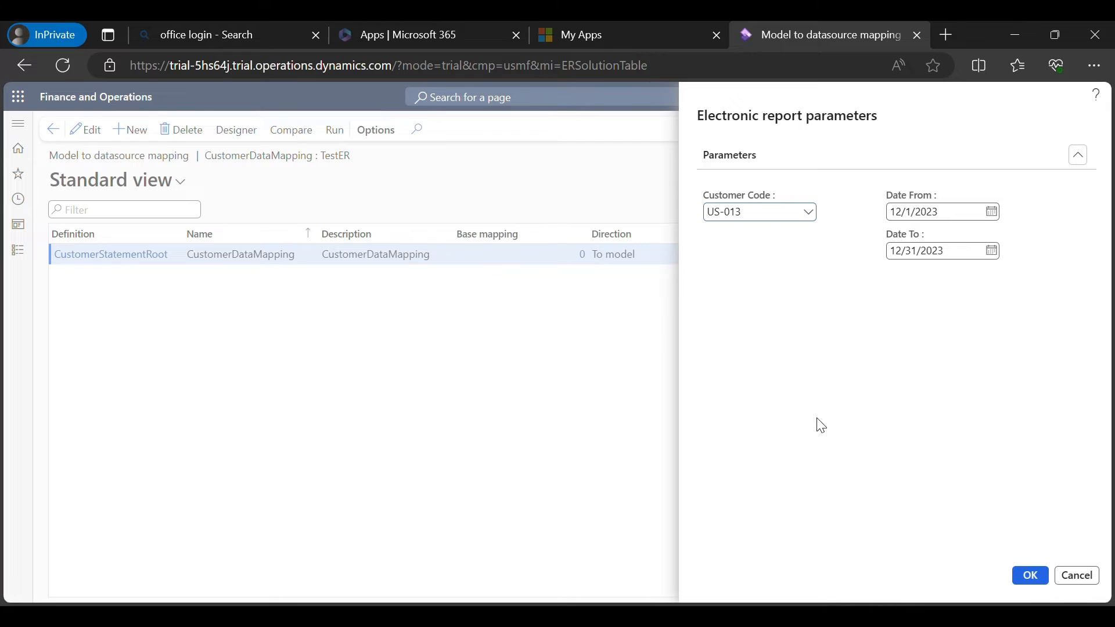
{"action": "left_click", "coordinate": [1022, 579]}
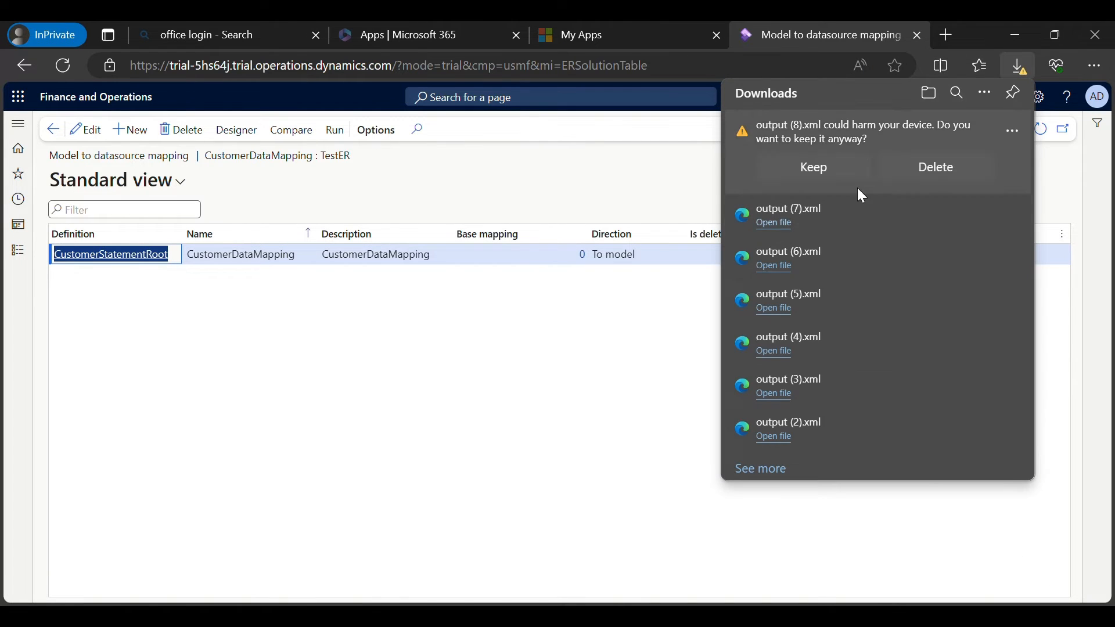
Keep the downloaded output (8).xml and open it from the Downloads folder.
{"action": "left_click", "coordinate": [816, 165]}
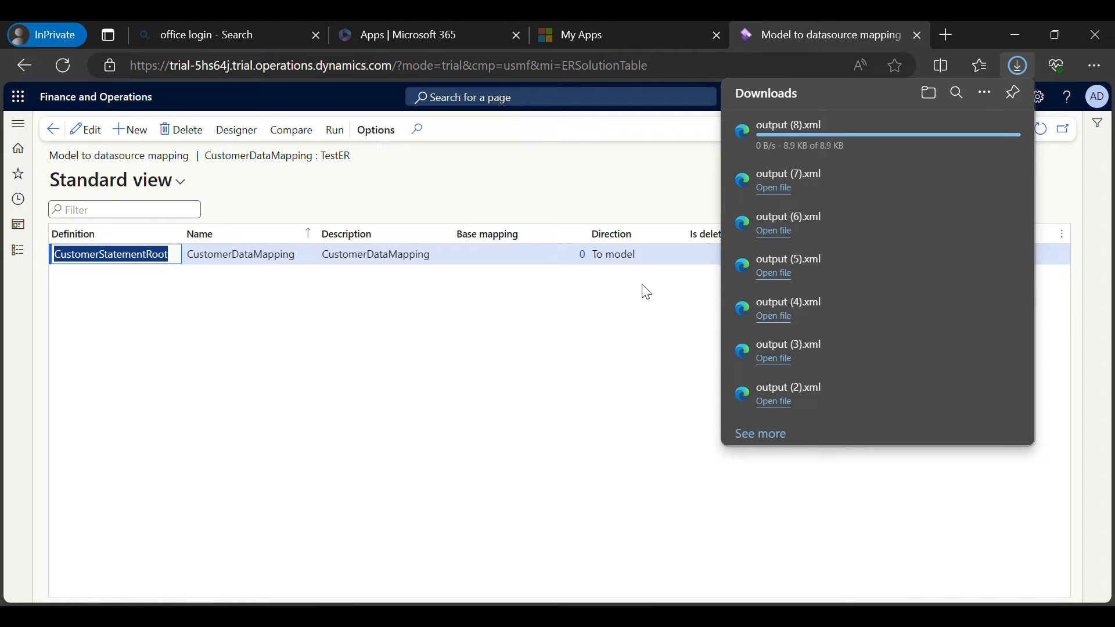
{"action": "left_click", "coordinate": [658, 620]}
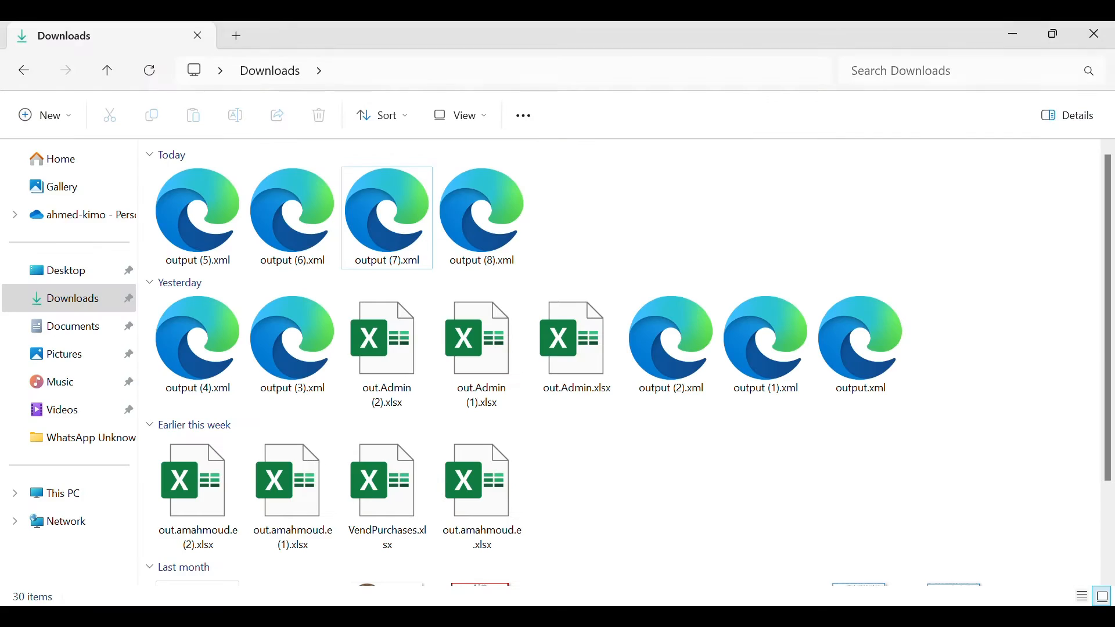
{"action": "double_click", "coordinate": [513, 273]}
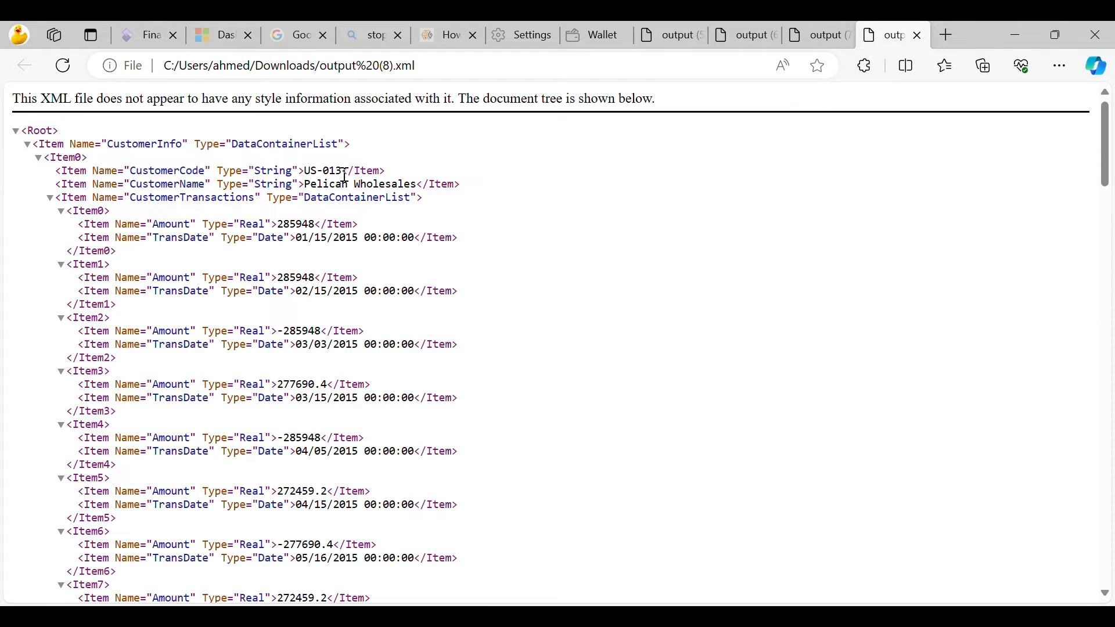
Check the customer code and transactions in output (8).xml, and compare them with output (7).xml and output (6).xml.
{"action": "left_click_drag", "start_coordinate": [339, 171], "coordinate": [303, 171]}
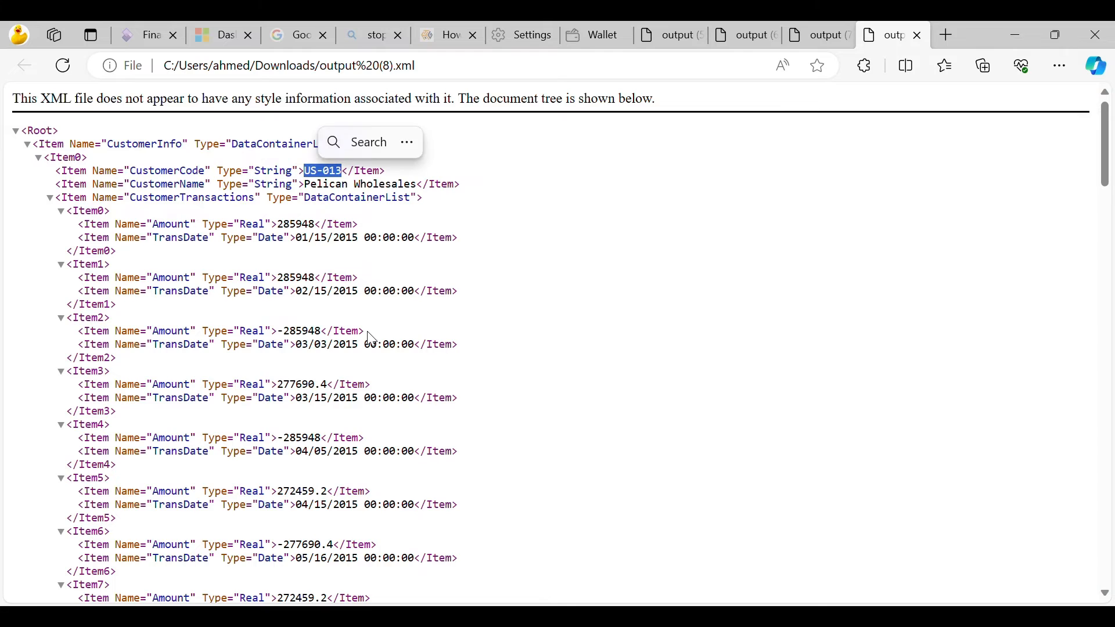
{"action": "scroll", "coordinate": [372, 341], "scroll_direction": "down", "scroll_amount": 4}
{"action": "scroll", "coordinate": [372, 341], "scroll_direction": "down", "scroll_amount": 11}
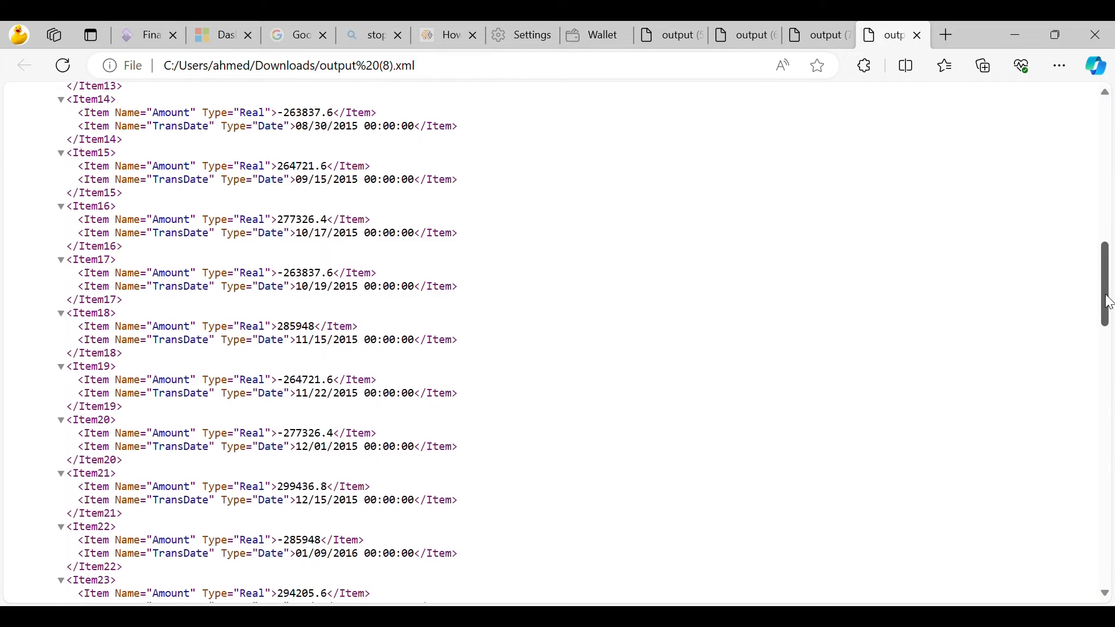
{"action": "left_click_drag", "start_coordinate": [1109, 302], "coordinate": [1100, 541]}
{"action": "left_click", "coordinate": [820, 35]}
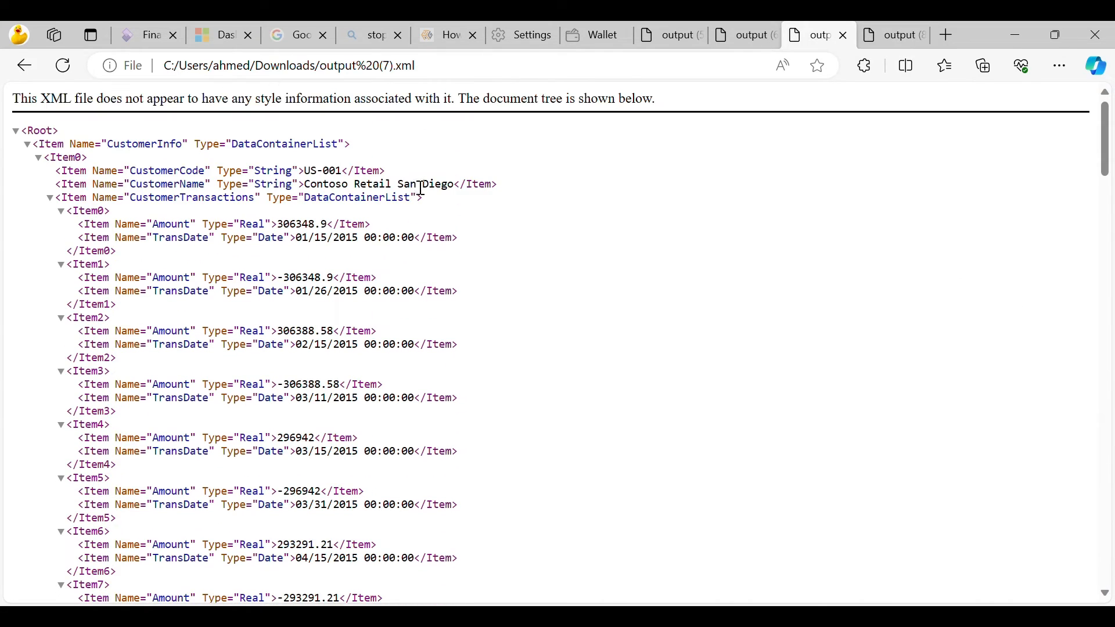
{"action": "left_click_drag", "start_coordinate": [346, 169], "coordinate": [303, 170]}
{"action": "left_click", "coordinate": [749, 36]}
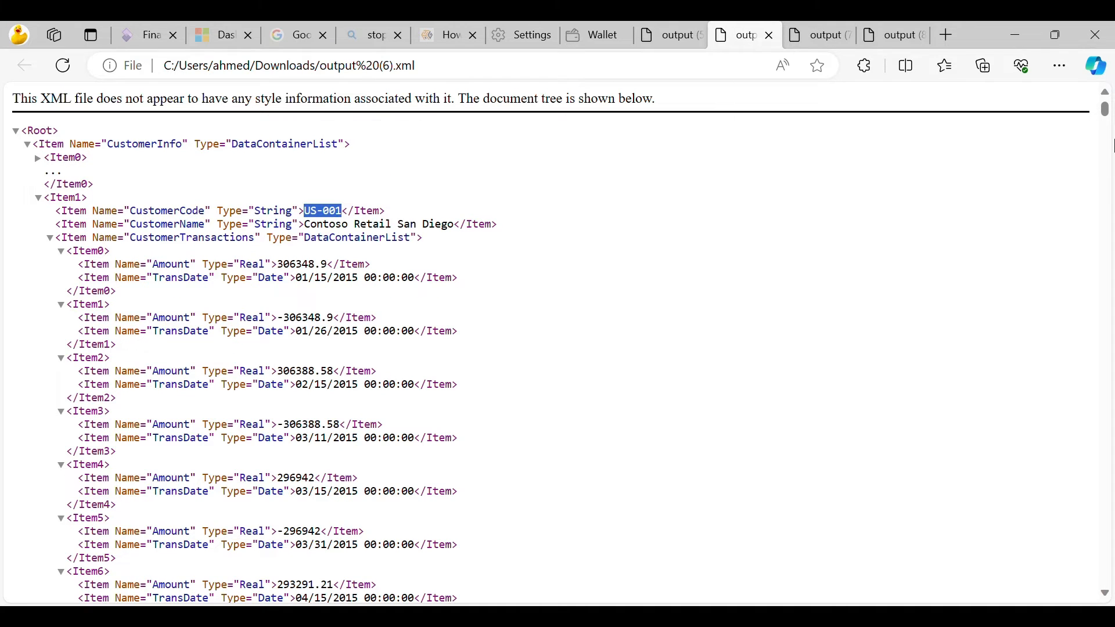
{"action": "left_click_drag", "start_coordinate": [1107, 118], "coordinate": [1105, 515]}
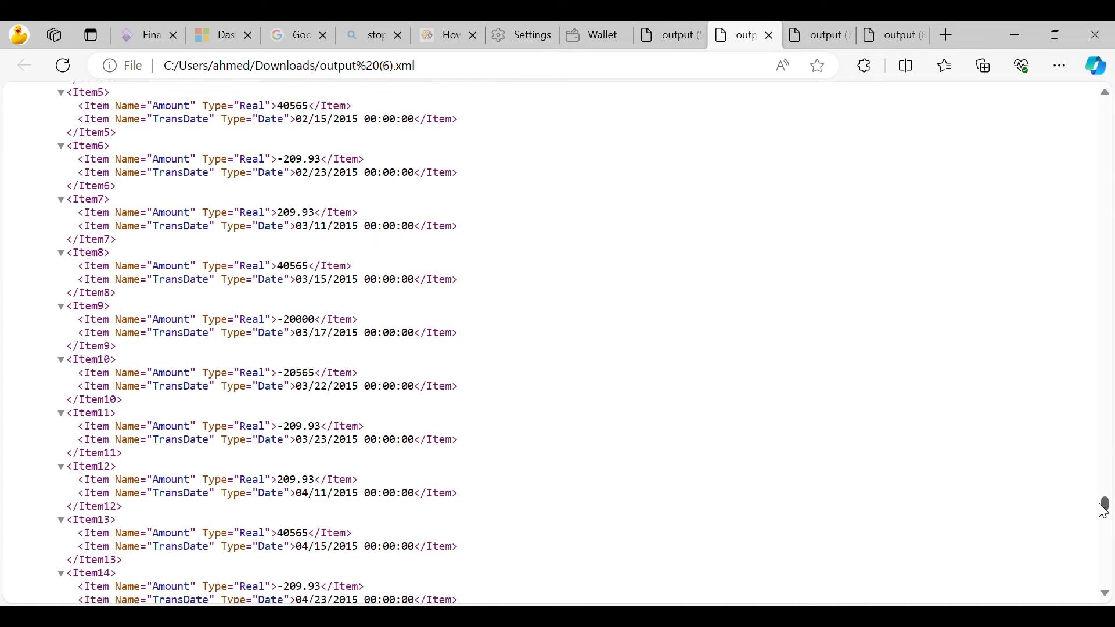
{"action": "left_click", "coordinate": [1017, 32]}
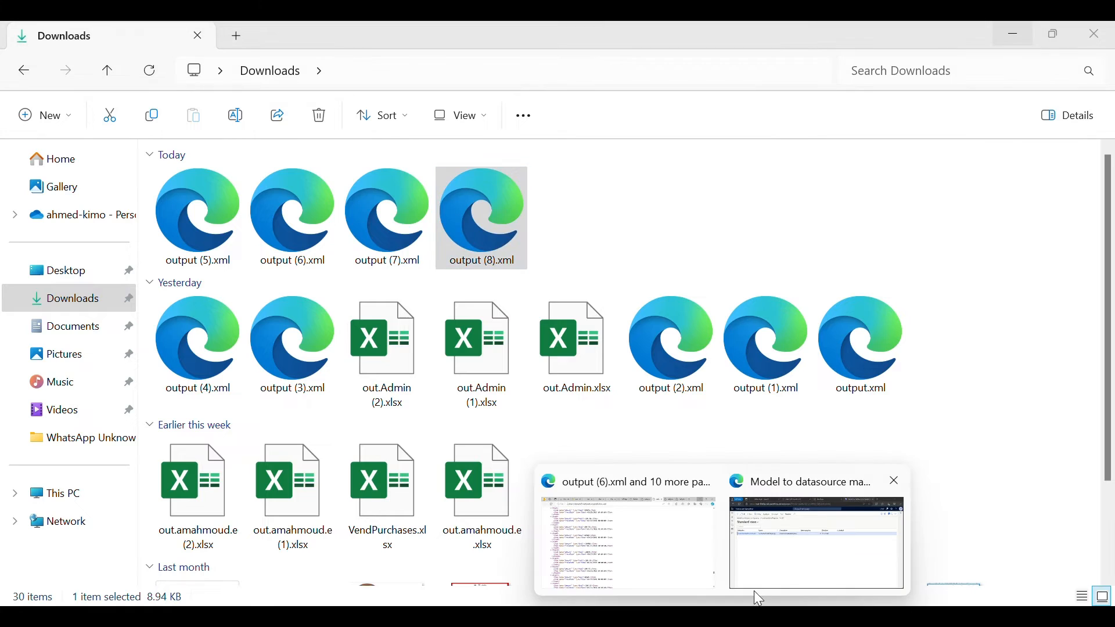
Review the data sources and the CustomerInfo bindings in the mapping designer, and return to the Configurations page.
{"action": "left_click", "coordinate": [753, 591]}
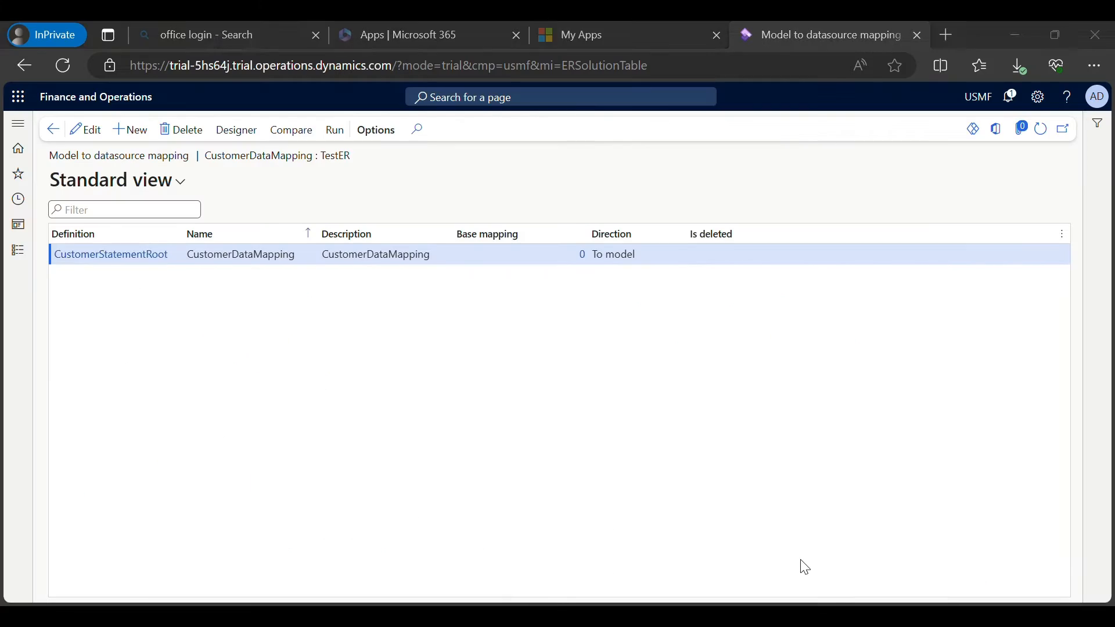
{"action": "left_click", "coordinate": [230, 138]}
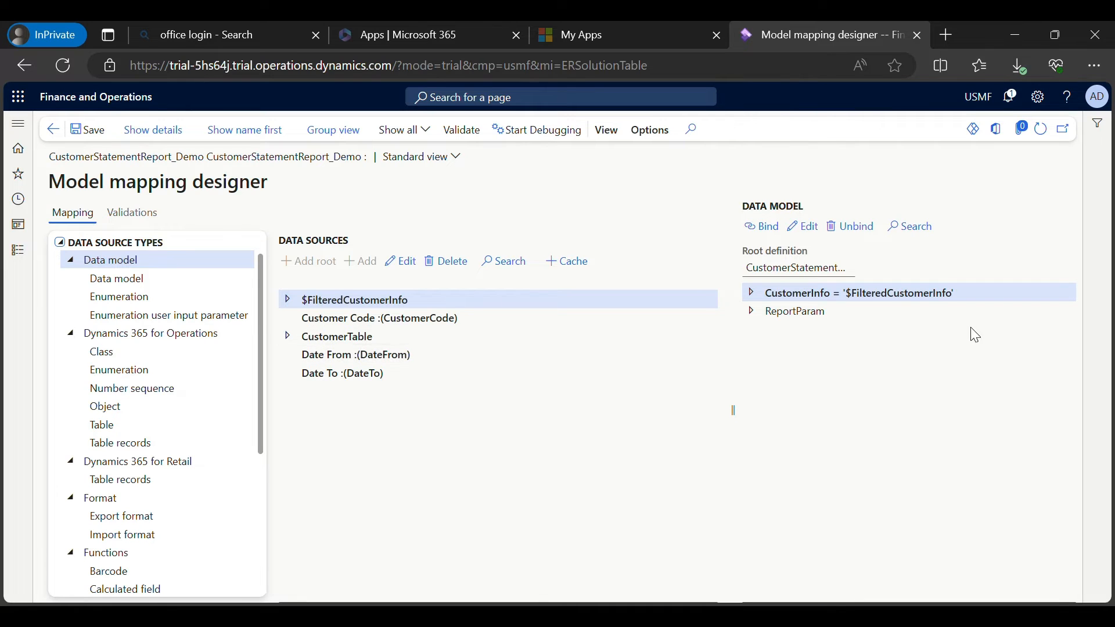
{"action": "left_click", "coordinate": [752, 294]}
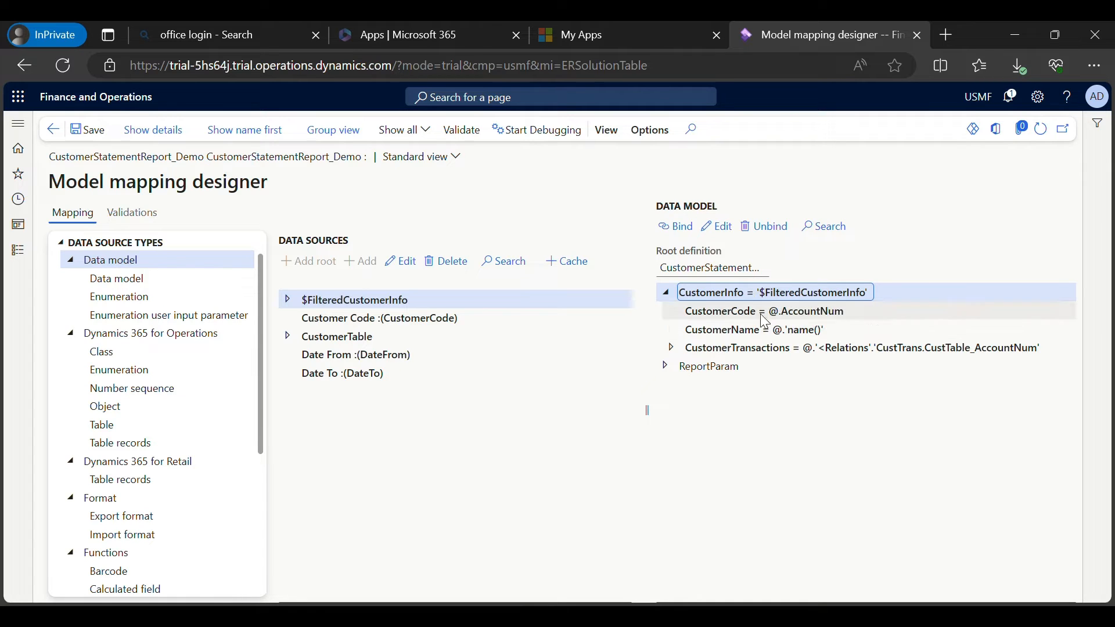
{"action": "left_click", "coordinate": [666, 295]}
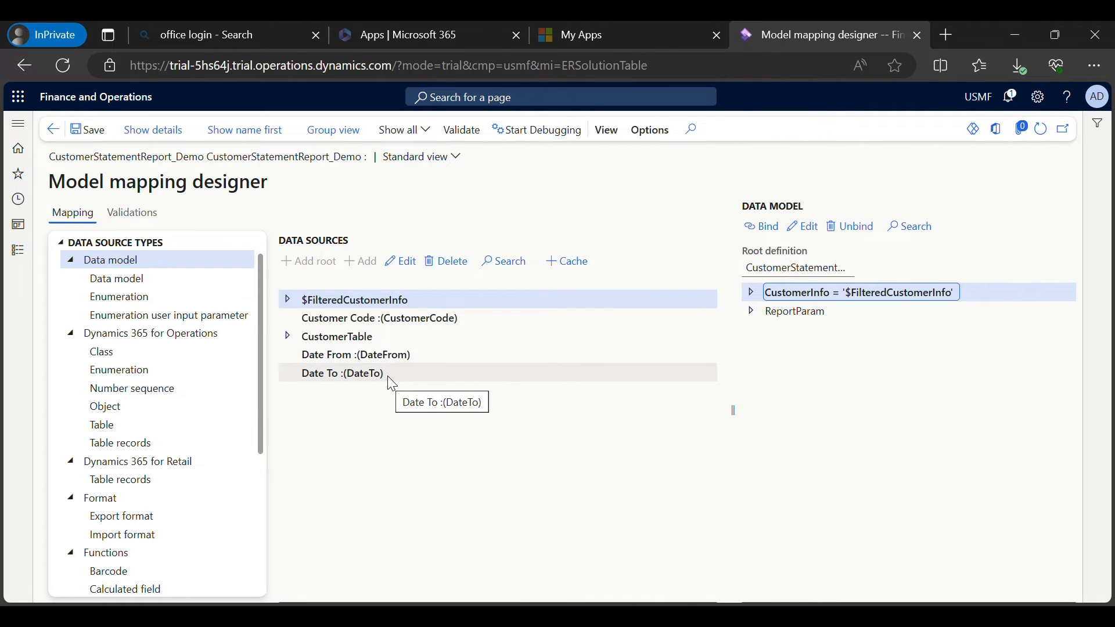
{"action": "left_click", "coordinate": [59, 134]}
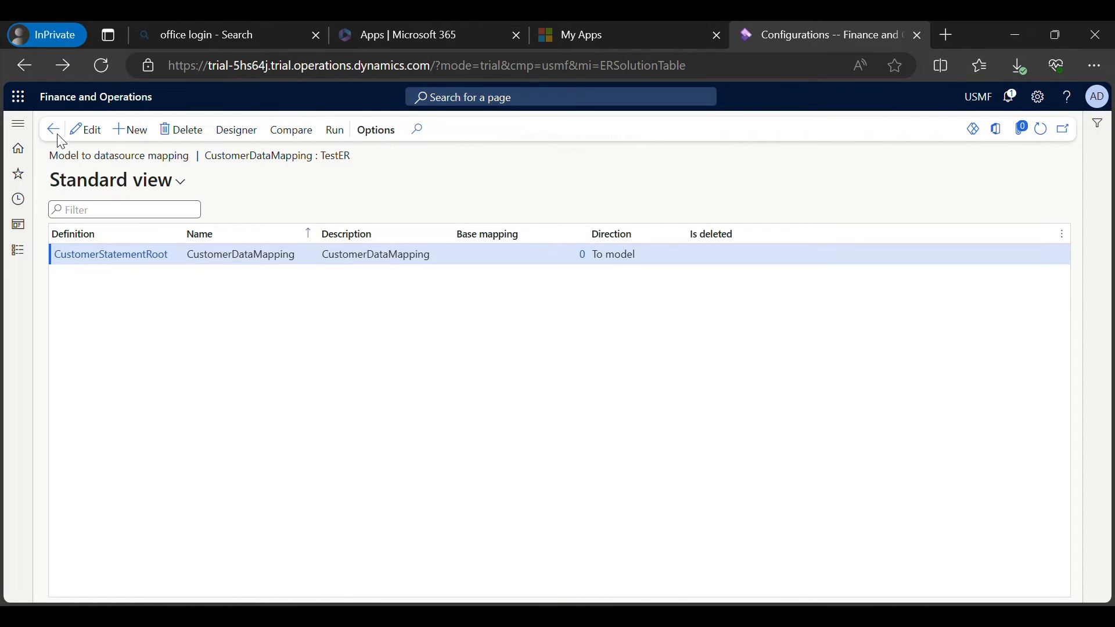
{"action": "left_click", "coordinate": [58, 137]}
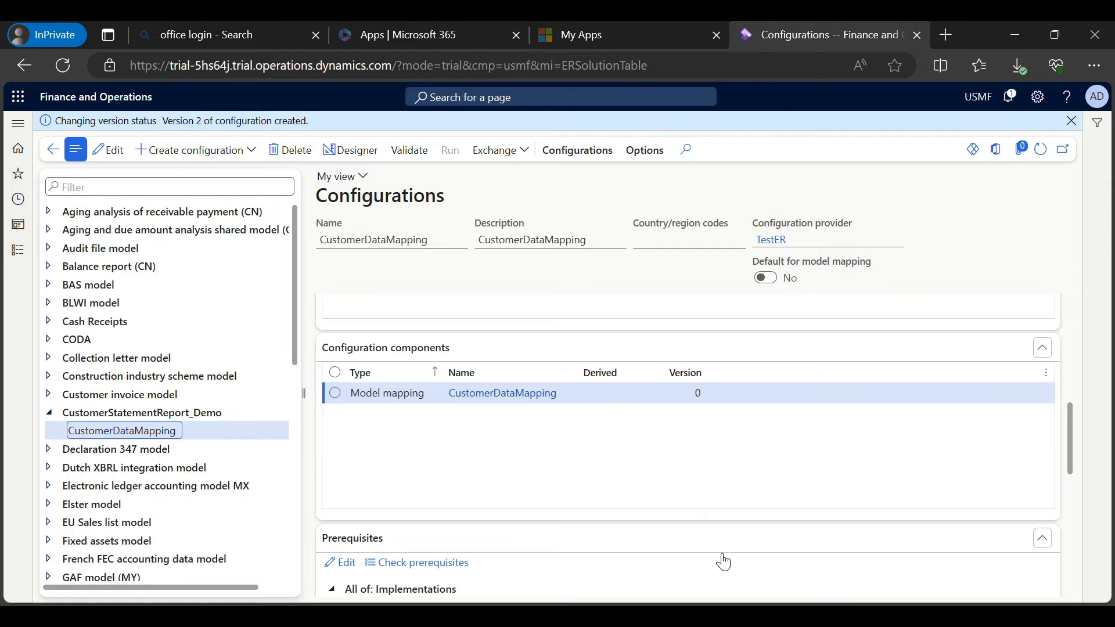
Switch to ER Demo.pptx in PowerPoint and review the report design, Data Model and Model Mapping slides.
{"action": "left_click", "coordinate": [761, 616]}
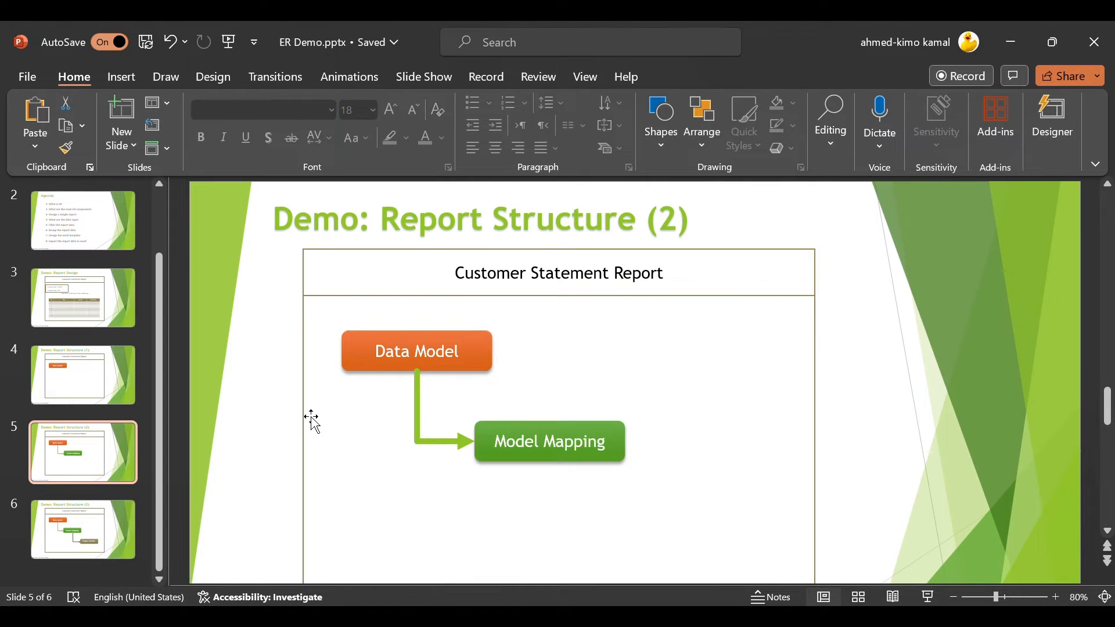
{"action": "left_click", "coordinate": [89, 308]}
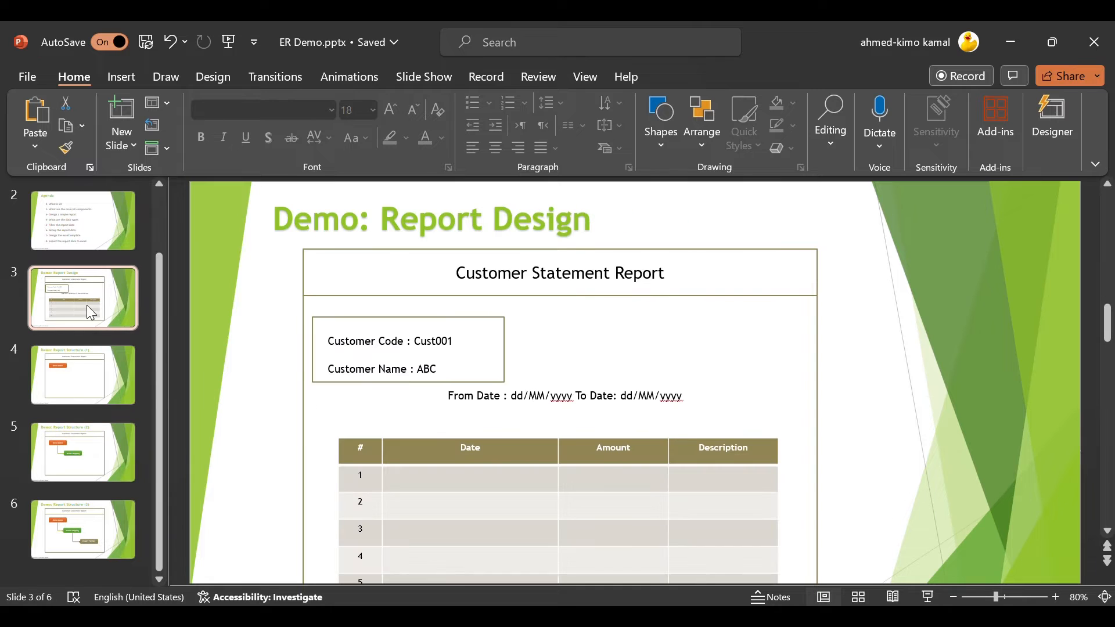
{"action": "scroll", "coordinate": [436, 405], "scroll_direction": "down", "scroll_amount": 1}
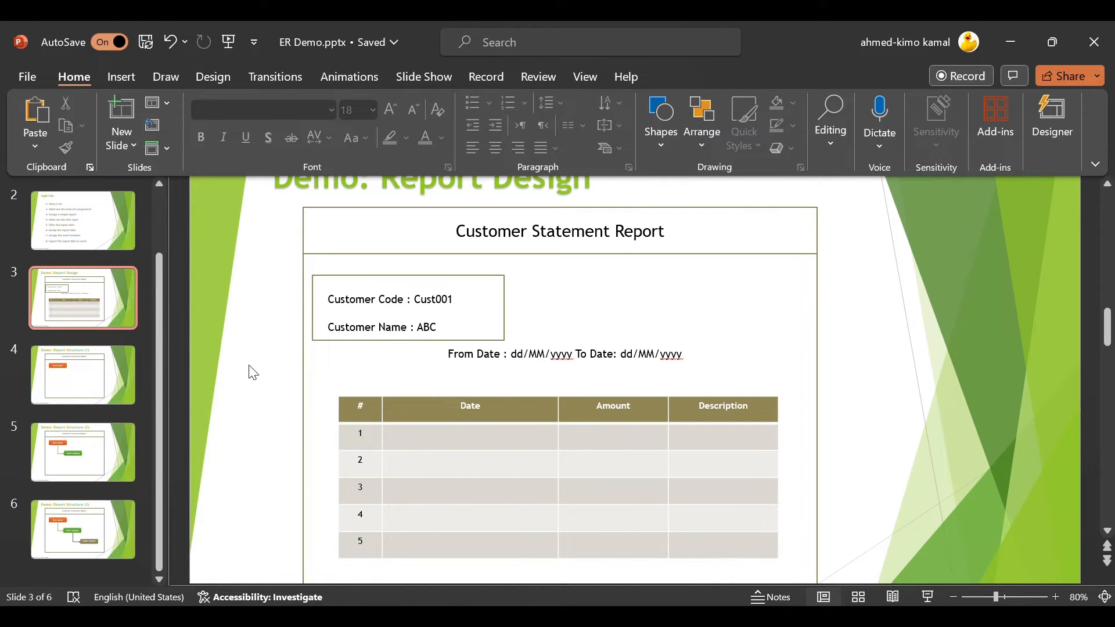
{"action": "left_click", "coordinate": [133, 383]}
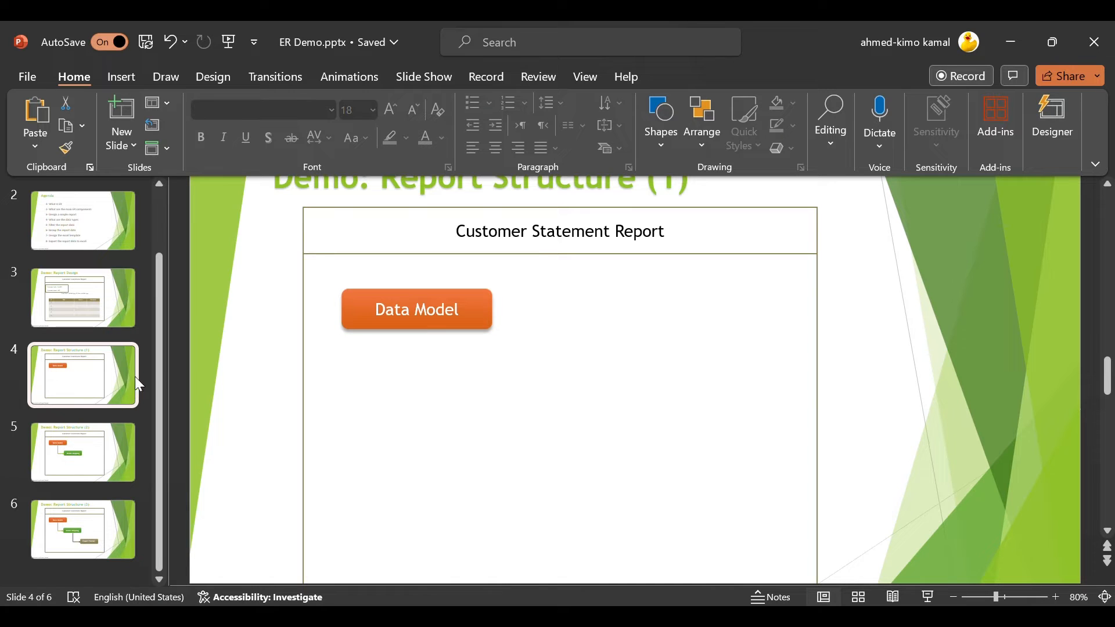
{"action": "left_click", "coordinate": [482, 328]}
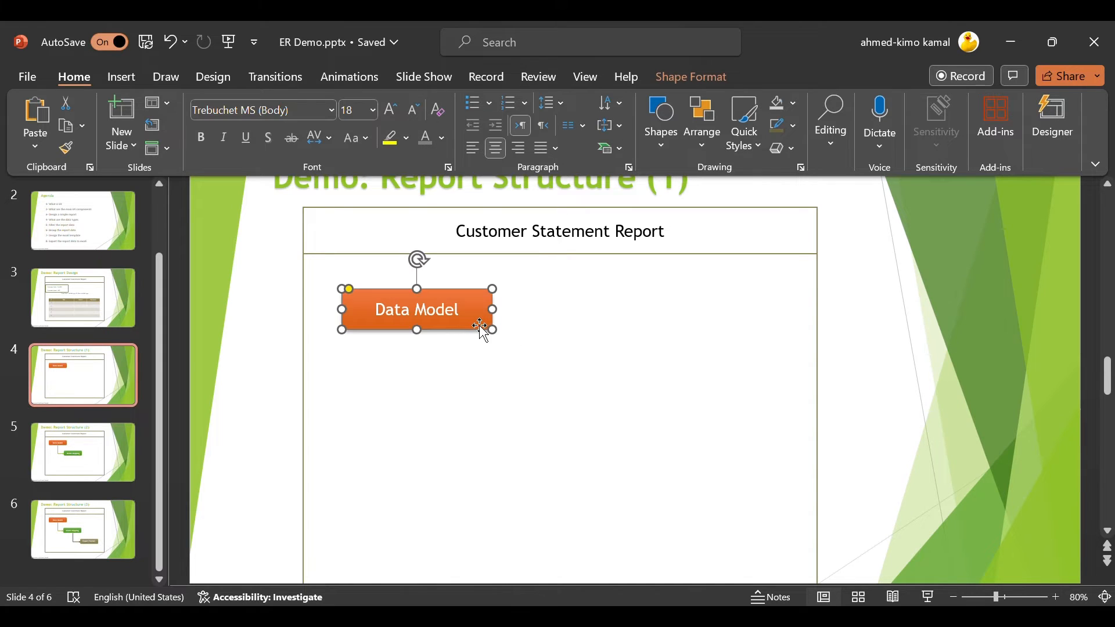
{"action": "left_click", "coordinate": [120, 451]}
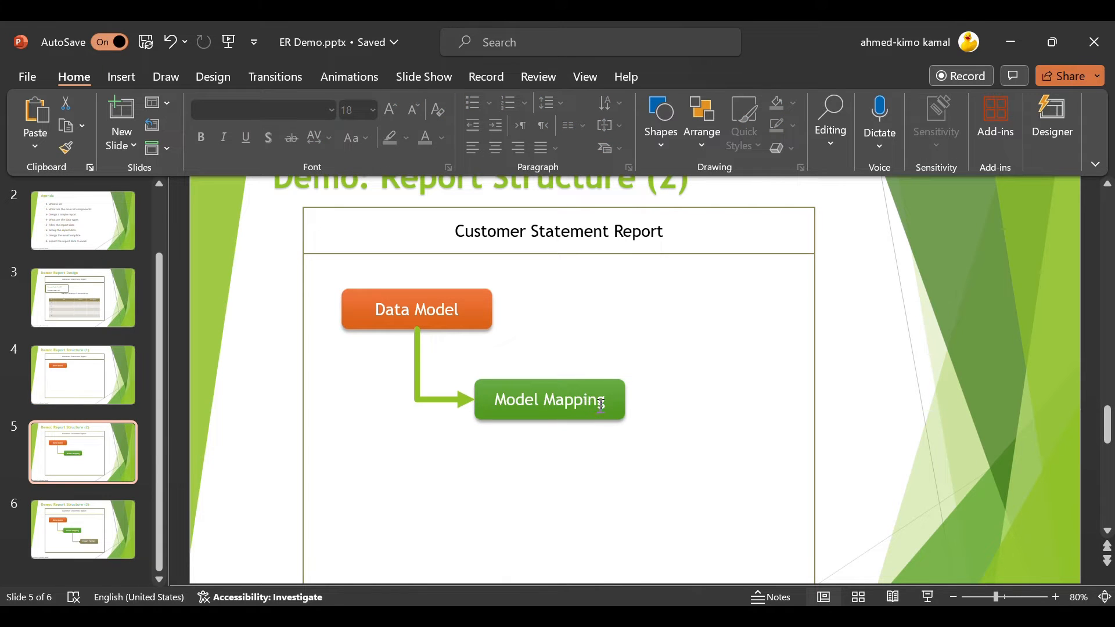
{"action": "left_click", "coordinate": [611, 411]}
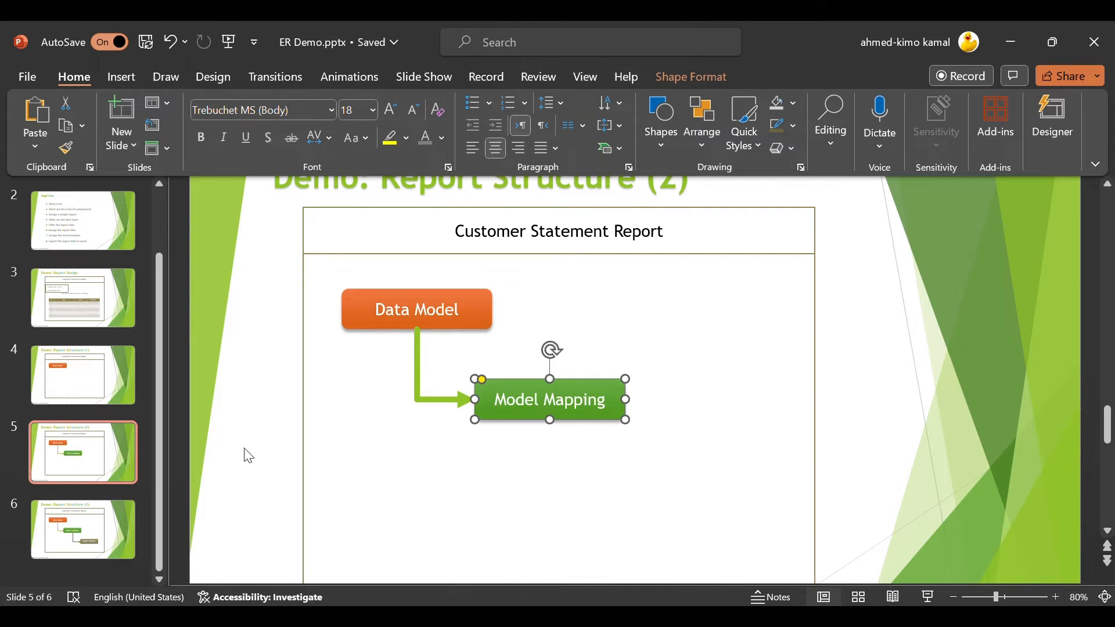
Examine how Export Format follows Model Mapping in the structure diagram on slide 6.
{"action": "left_click", "coordinate": [83, 529]}
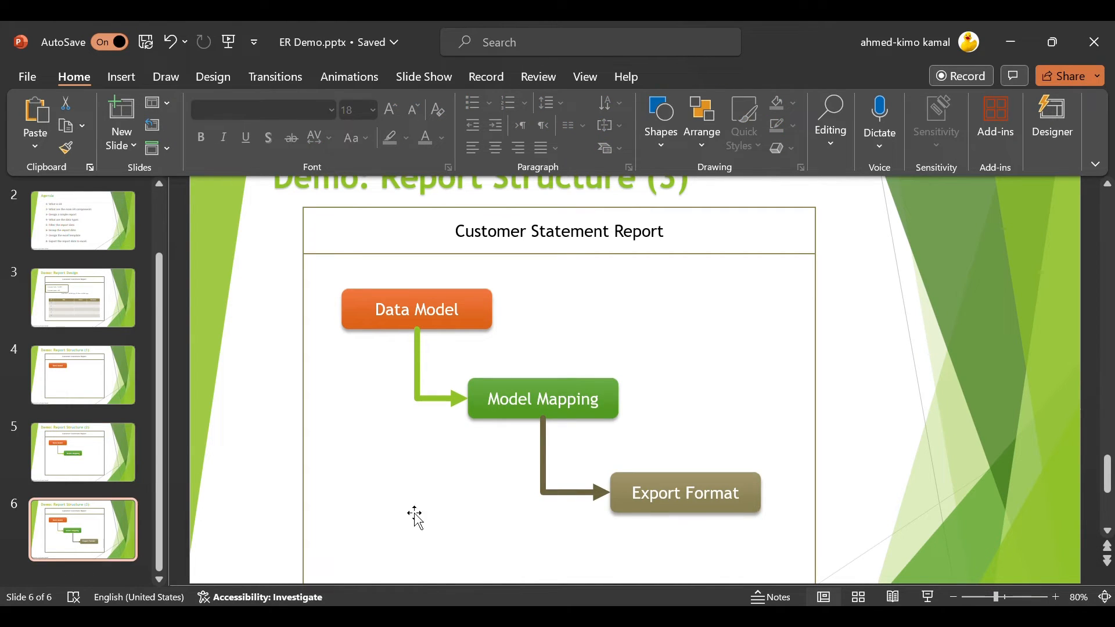
{"action": "left_click", "coordinate": [730, 508]}
{"action": "left_click", "coordinate": [608, 408]}
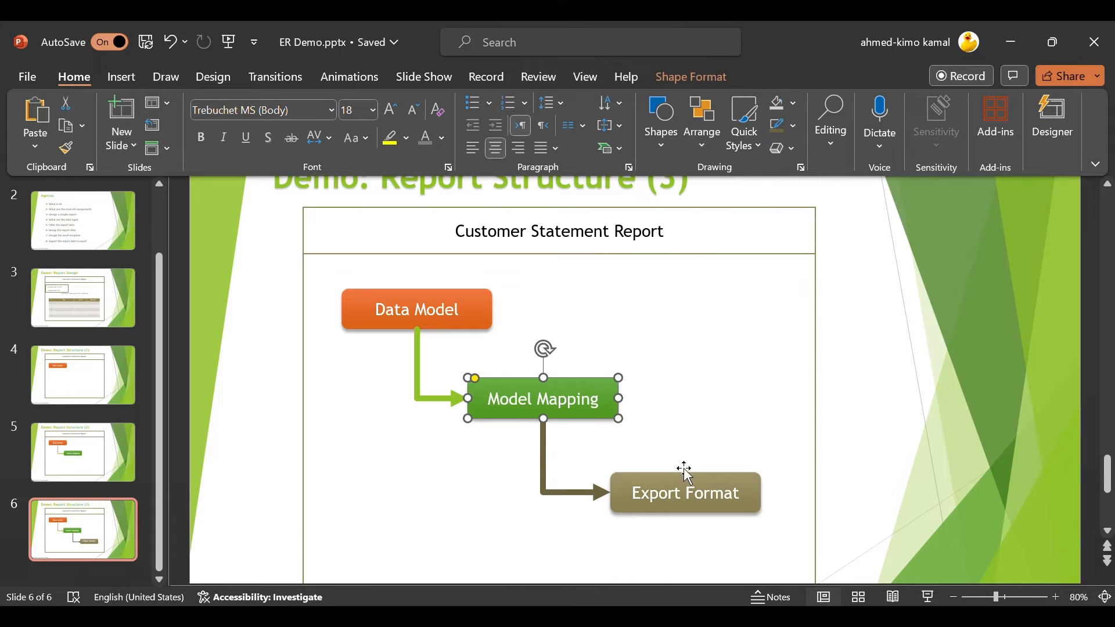
{"action": "left_click", "coordinate": [746, 502]}
{"action": "left_click", "coordinate": [583, 401]}
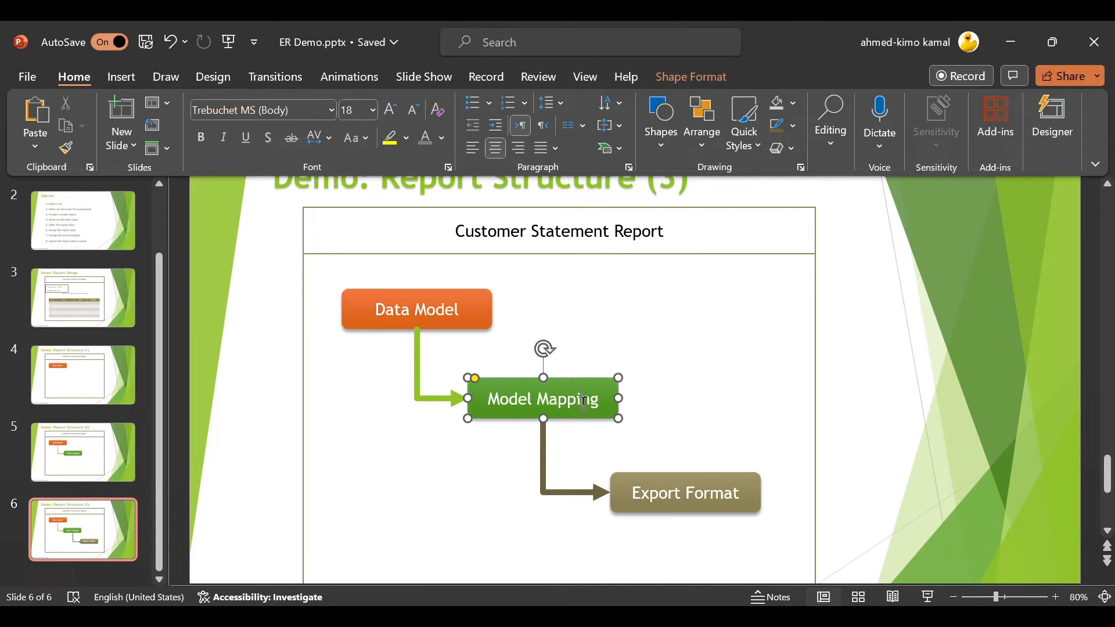
Return to the Configurations page in Finance and Operations and show the Versions section of CustomerDataMapping.
{"action": "left_click", "coordinate": [1004, 42]}
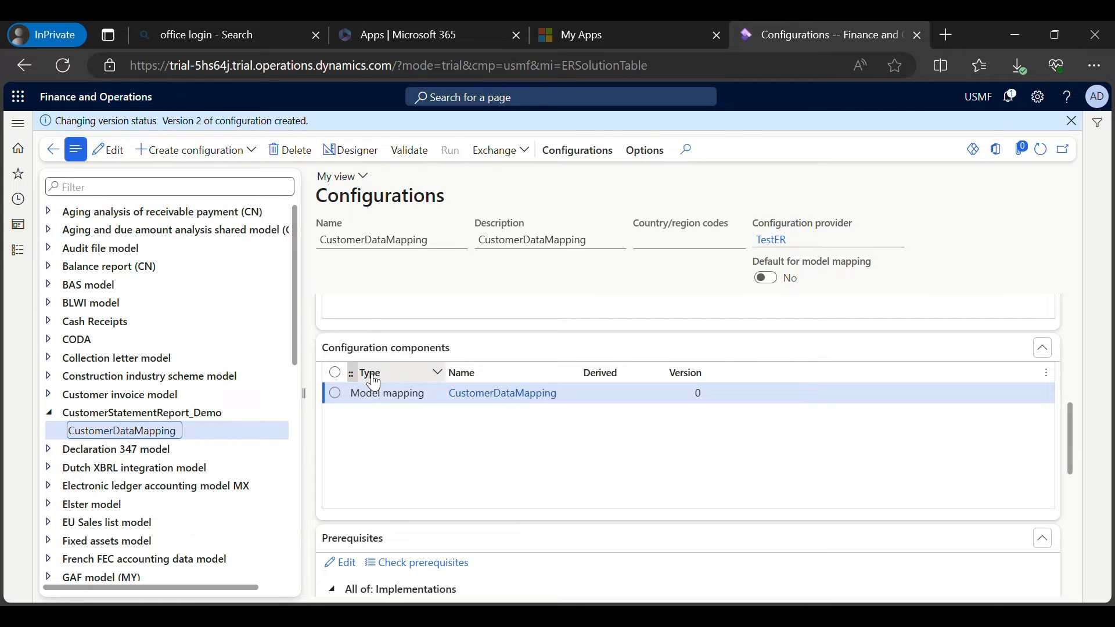
{"action": "scroll", "coordinate": [372, 389], "scroll_direction": "up", "scroll_amount": 3}
{"action": "scroll", "coordinate": [453, 441], "scroll_direction": "up", "scroll_amount": 5}
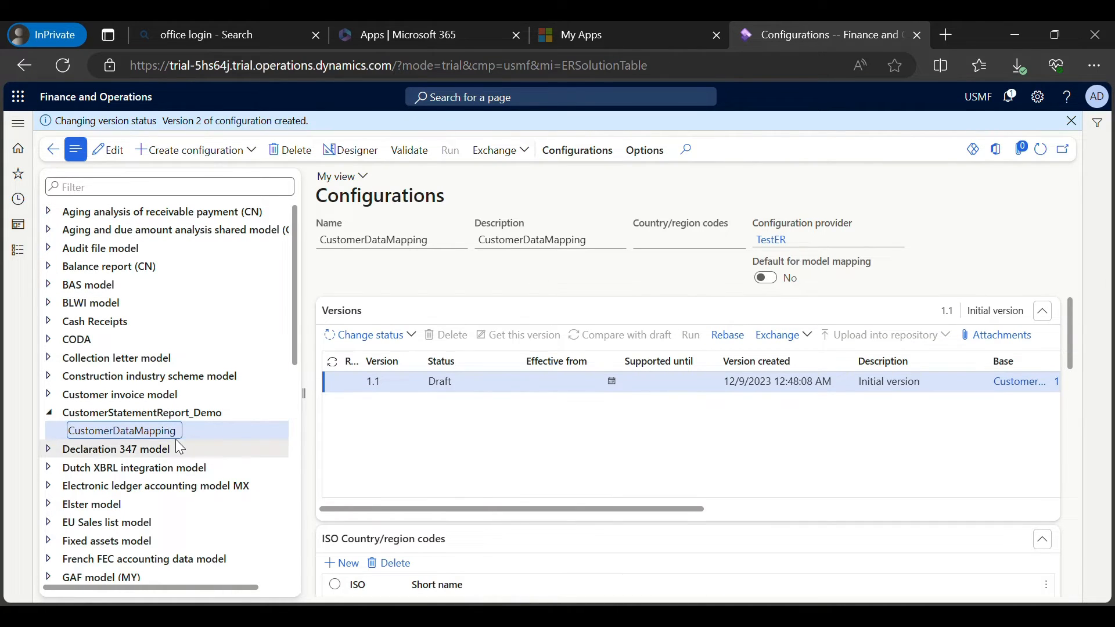
Change the status of CustomerDataMapping's draft version 1.1 to Complete.
{"action": "left_click", "coordinate": [388, 338]}
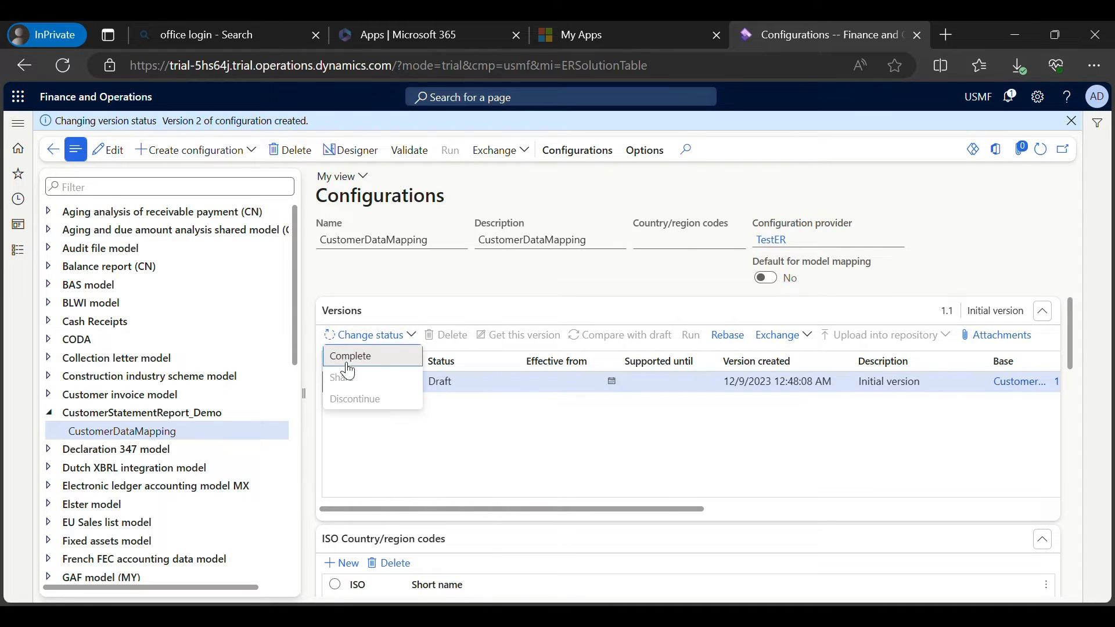
{"action": "left_click", "coordinate": [352, 357]}
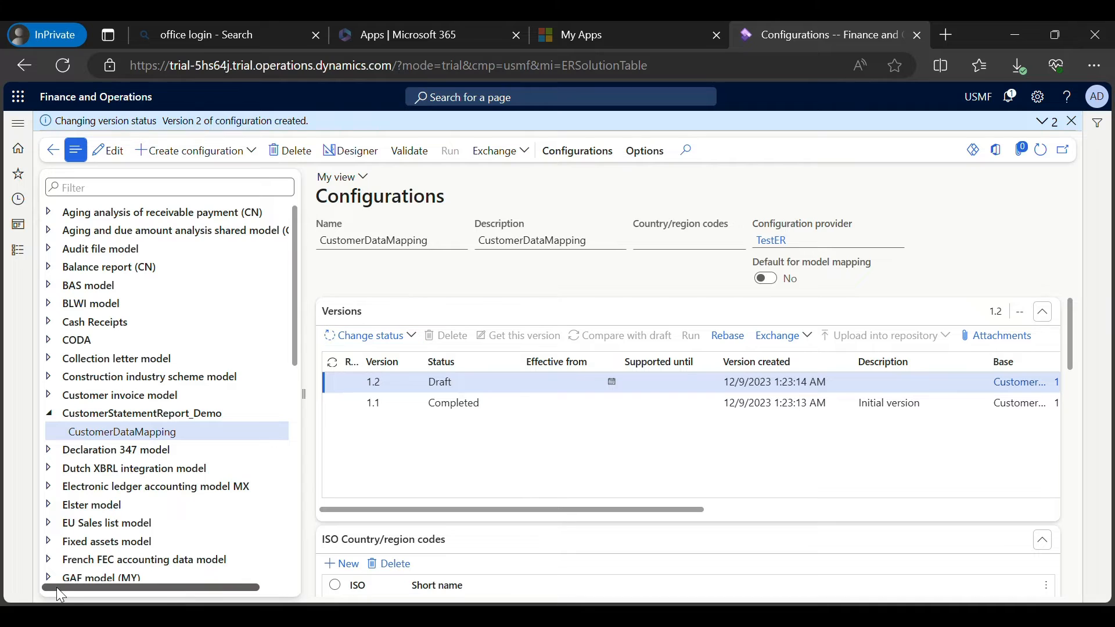
Start a format configuration based on the CustomerStatementReport_Demo data model, with ExportCustomerStToExcel as both name and description.
{"action": "left_click", "coordinate": [168, 414]}
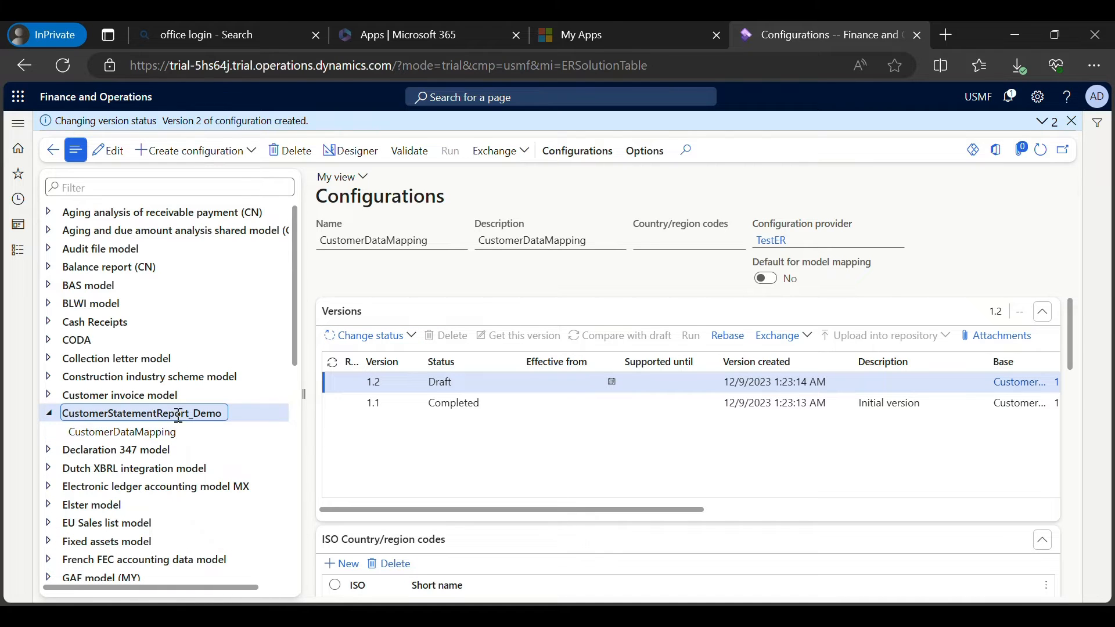
{"action": "left_click", "coordinate": [228, 154]}
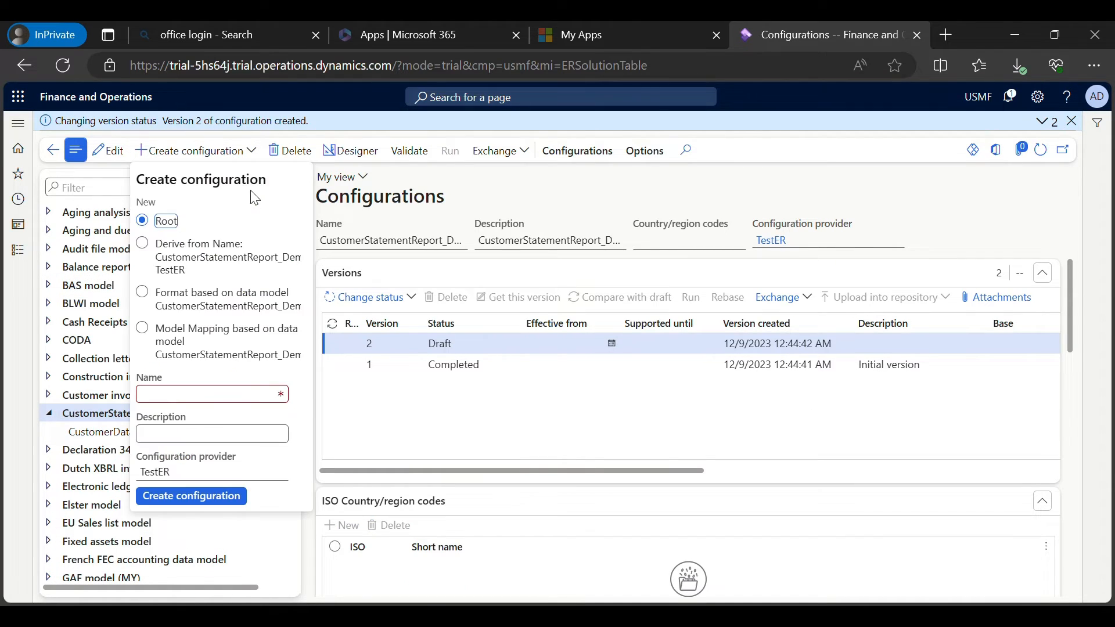
{"action": "left_click", "coordinate": [209, 308]}
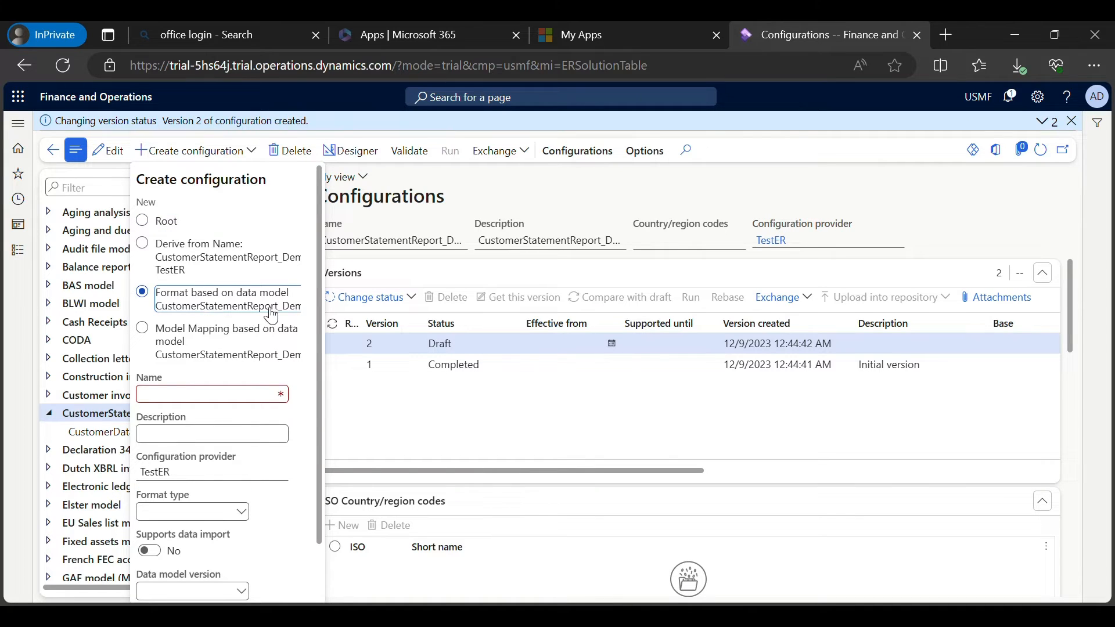
{"action": "left_click_drag", "start_coordinate": [271, 316], "coordinate": [290, 308]}
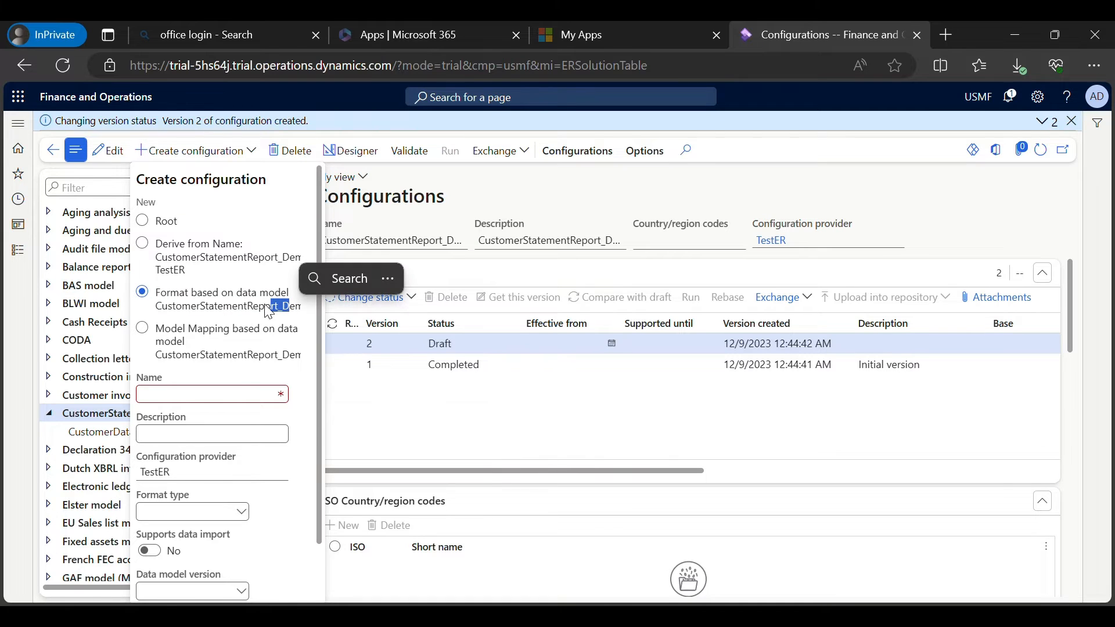
{"action": "left_click", "coordinate": [240, 395]}
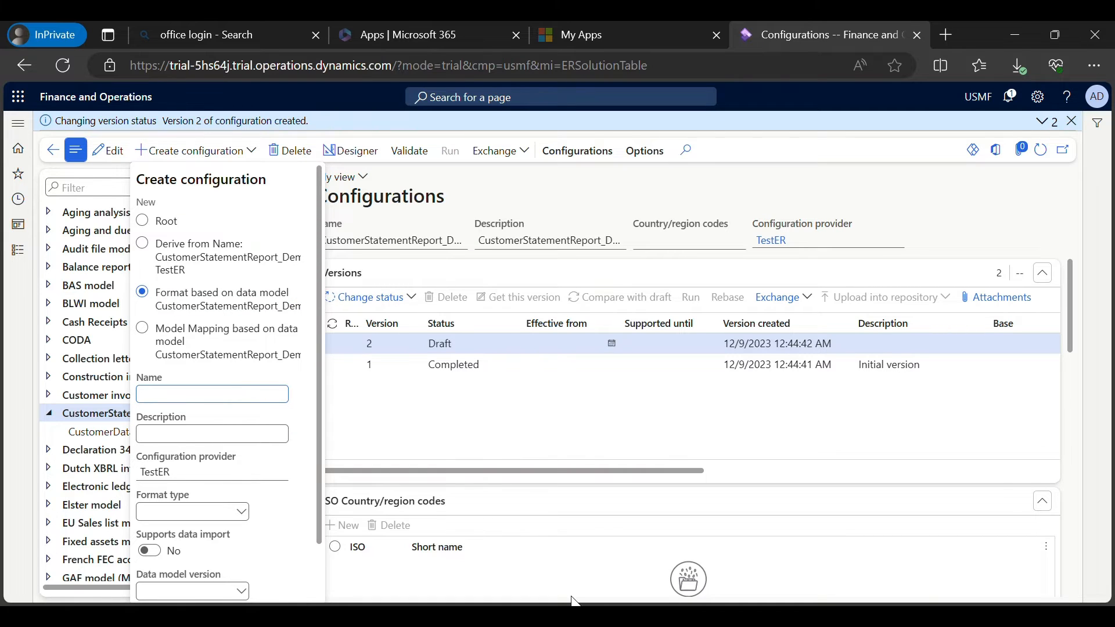
{"action": "type", "text": "ExportCustomerSt"}
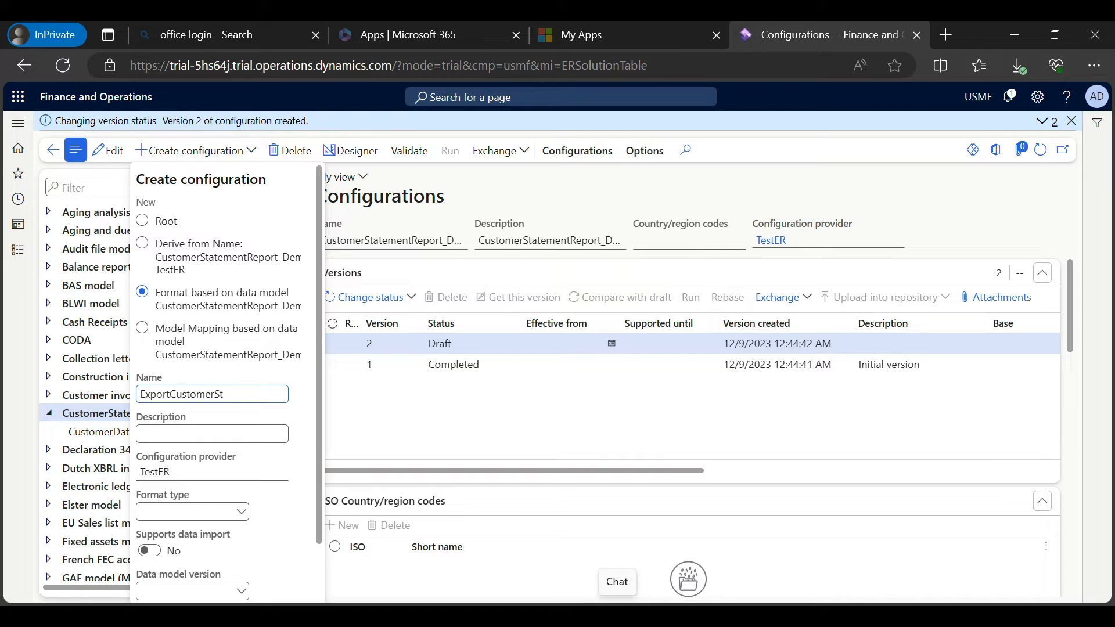
{"action": "type", "text": "ToExcel"}
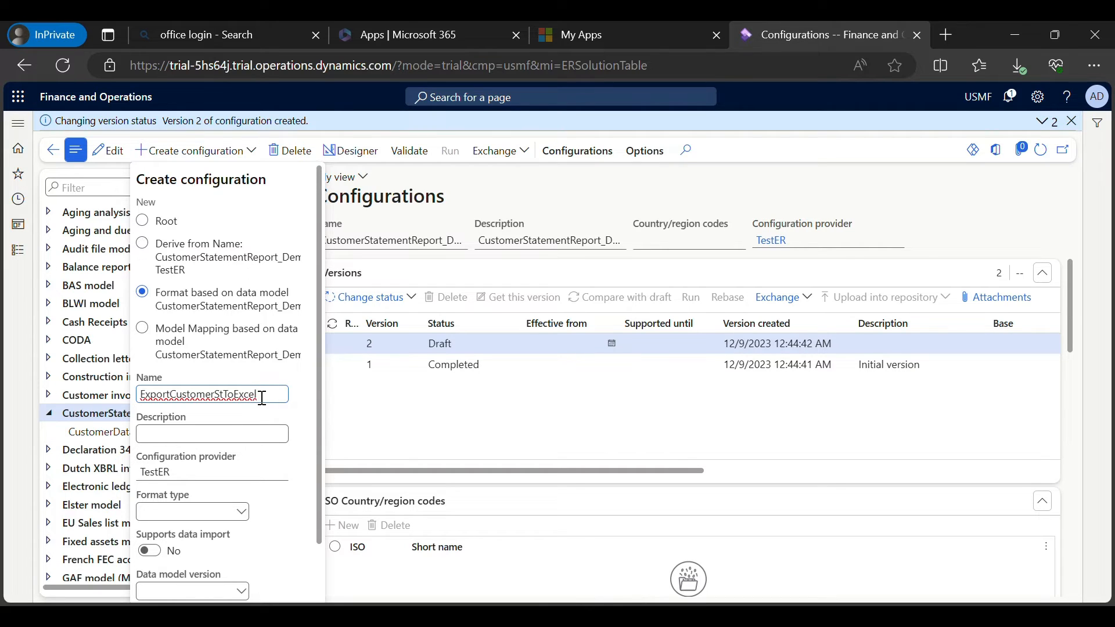
{"action": "left_click_drag", "start_coordinate": [261, 394], "coordinate": [23, 406]}
{"action": "key", "text": "ctrl+c"}
{"action": "key", "text": "Tab"}
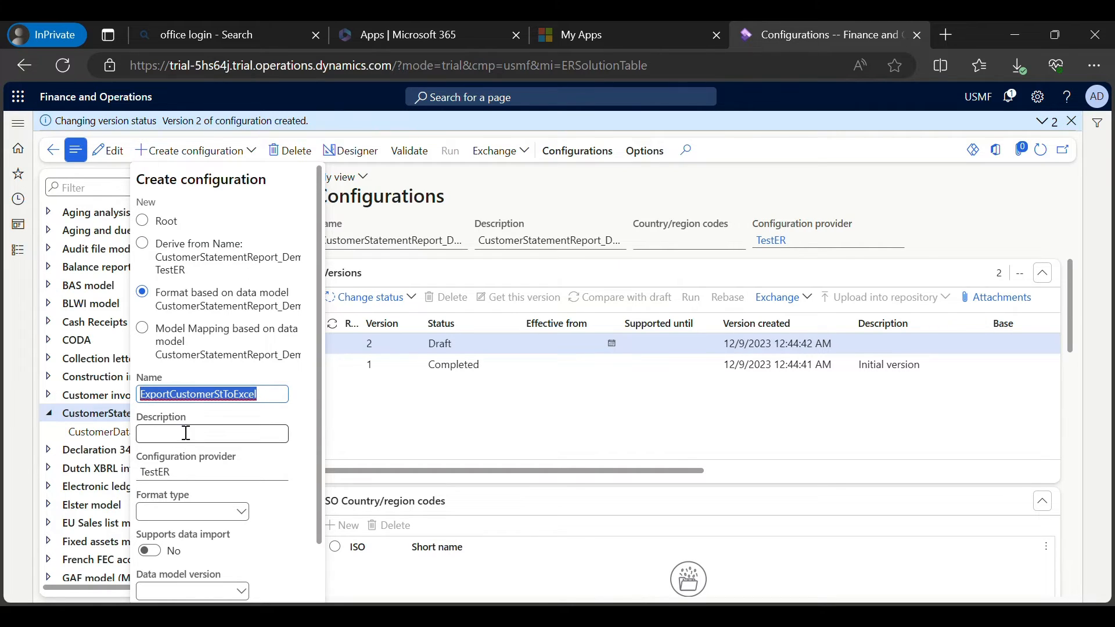
{"action": "key", "text": "ctrl+v"}
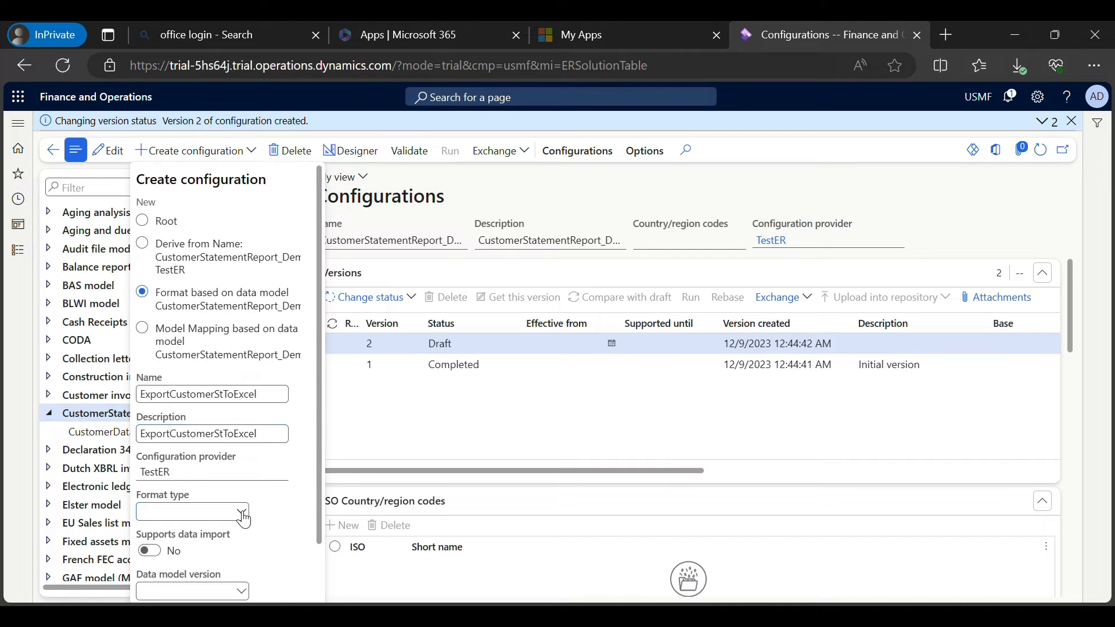
Set the format type to Excel, data model version to 1 and definition to CustomerStatementRoot, and create the configuration.
{"action": "left_click", "coordinate": [237, 513]}
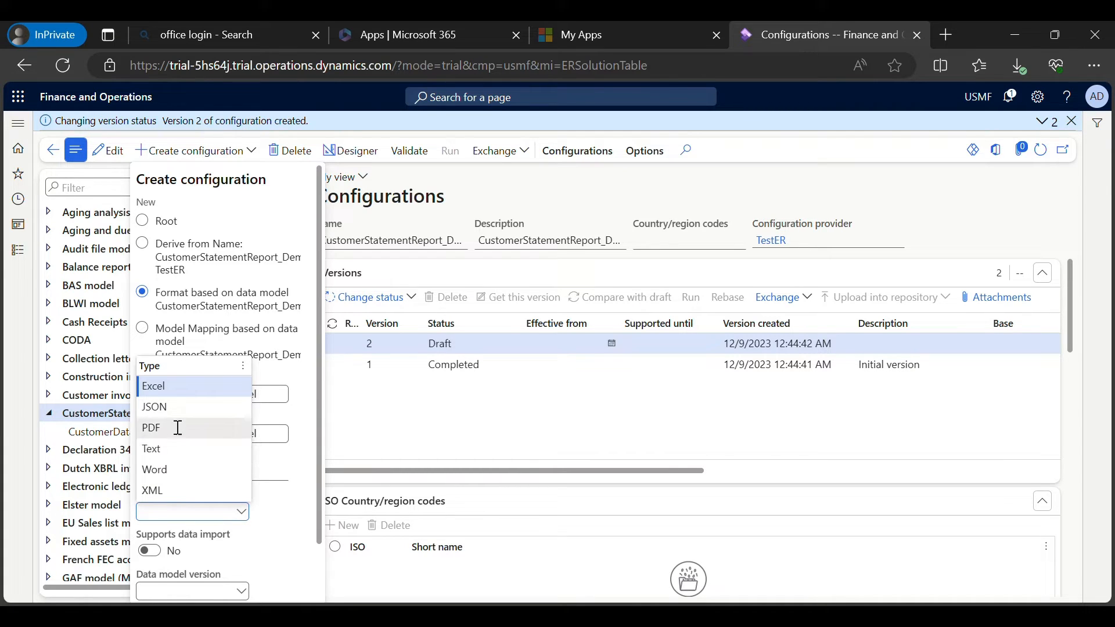
{"action": "left_click", "coordinate": [170, 388]}
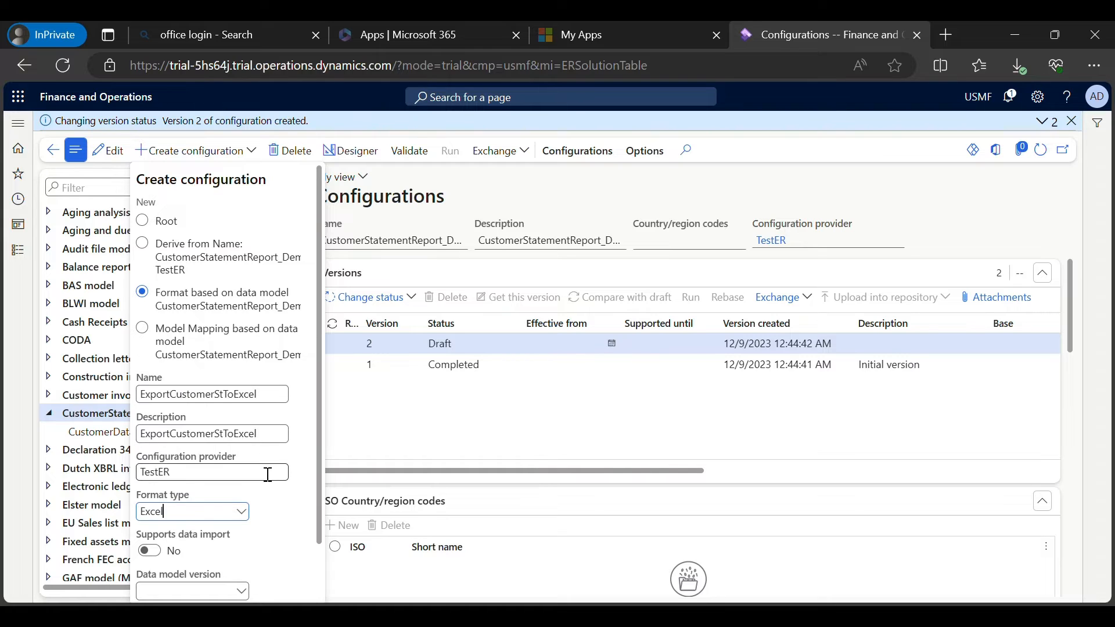
{"action": "scroll", "coordinate": [268, 475], "scroll_direction": "down", "scroll_amount": 1}
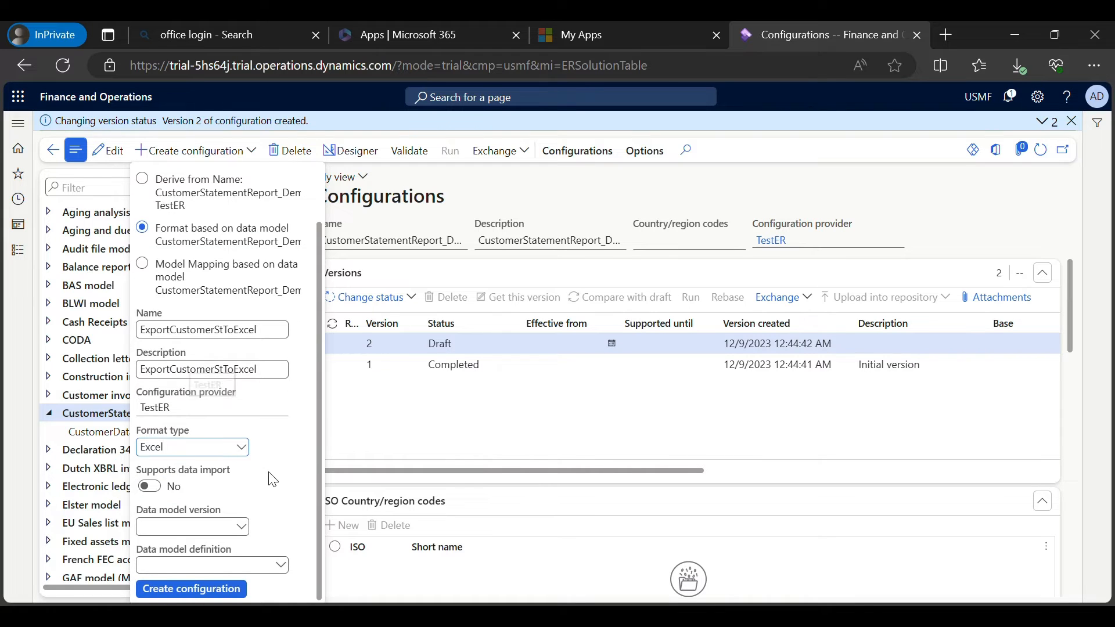
{"action": "left_click", "coordinate": [241, 528]}
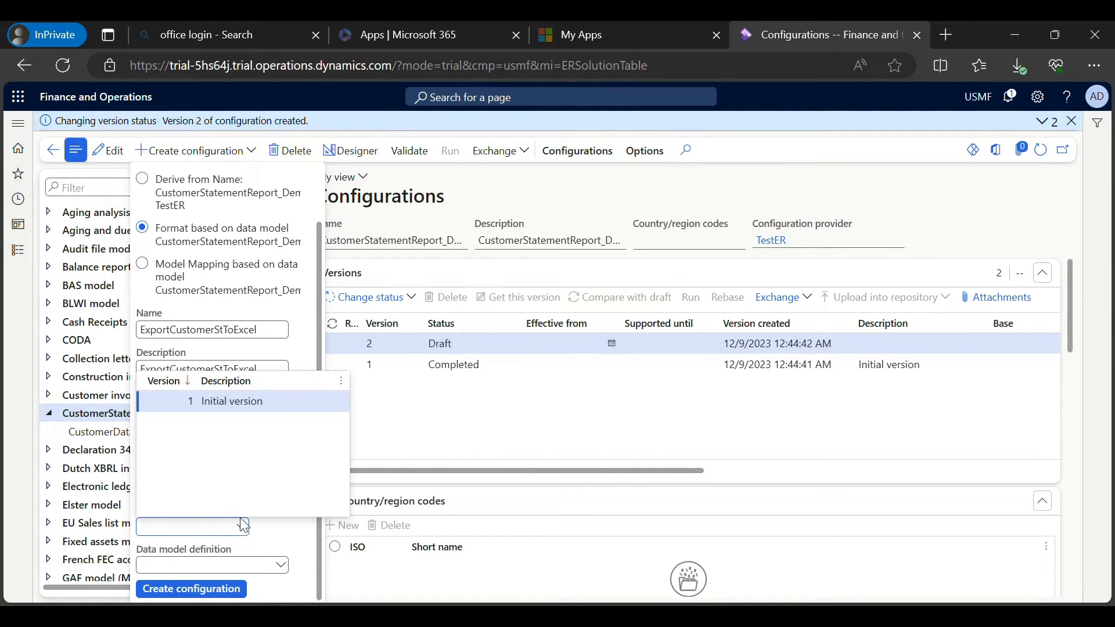
{"action": "left_click", "coordinate": [225, 408]}
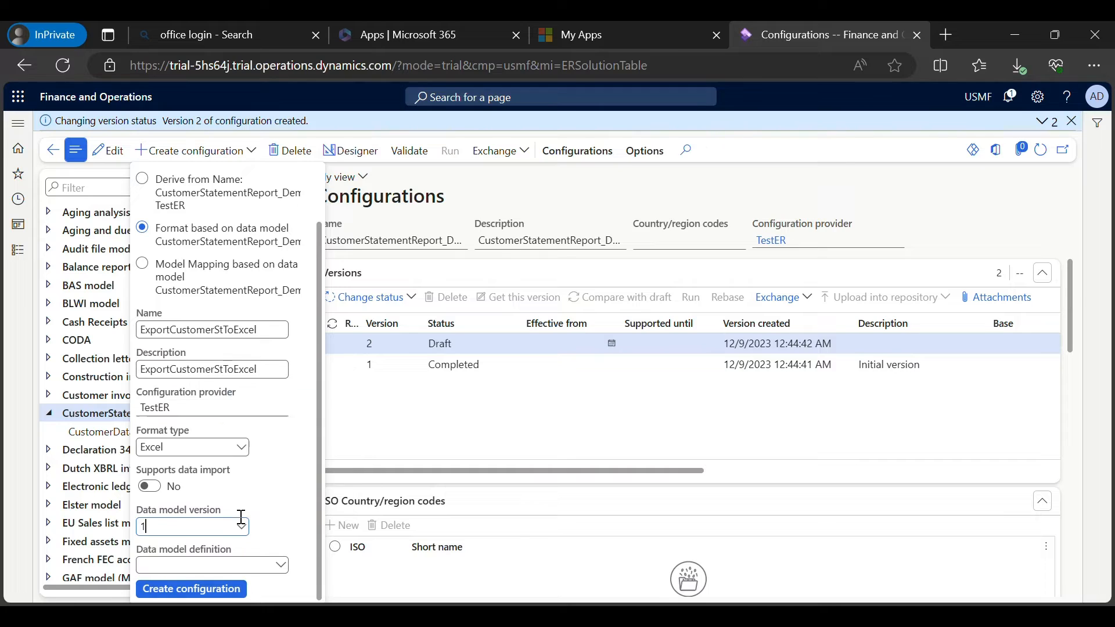
{"action": "left_click", "coordinate": [242, 526]}
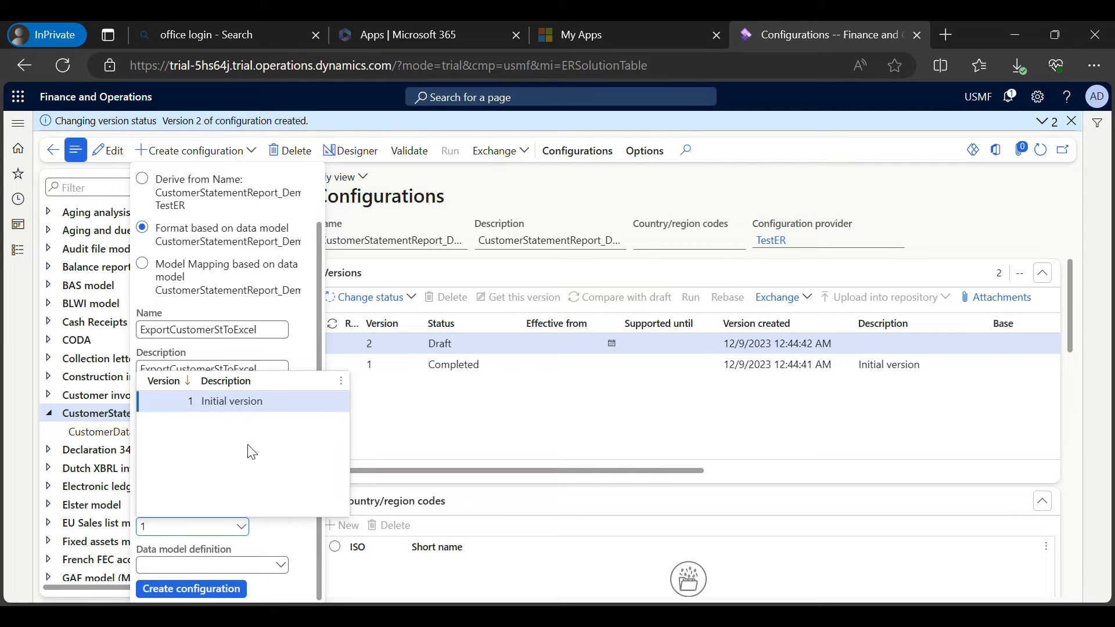
{"action": "left_click", "coordinate": [252, 400]}
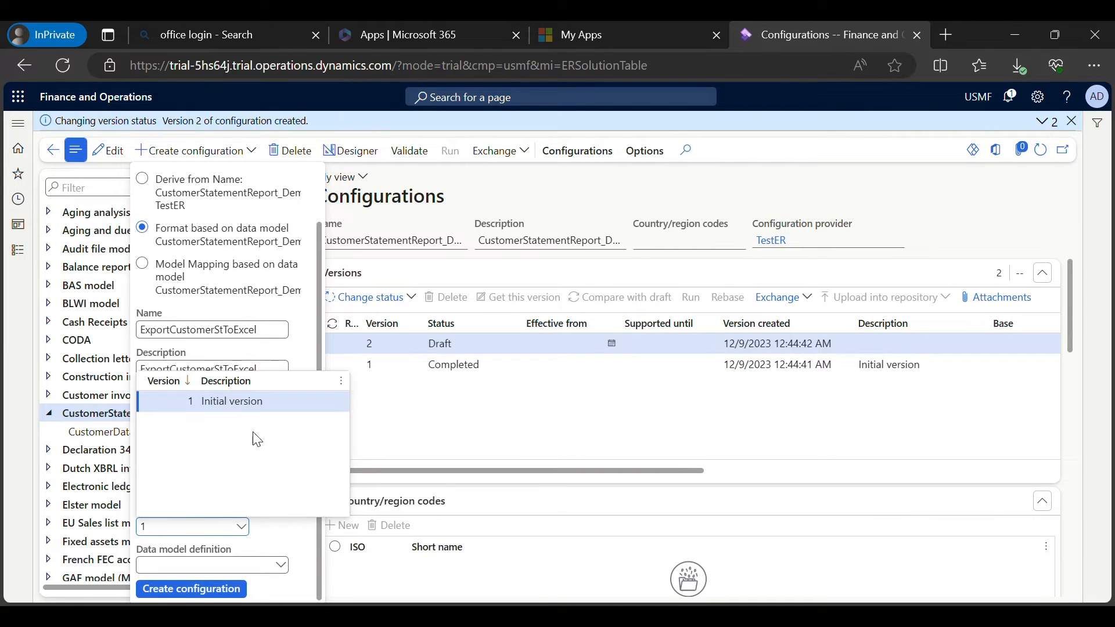
{"action": "left_click", "coordinate": [281, 566]}
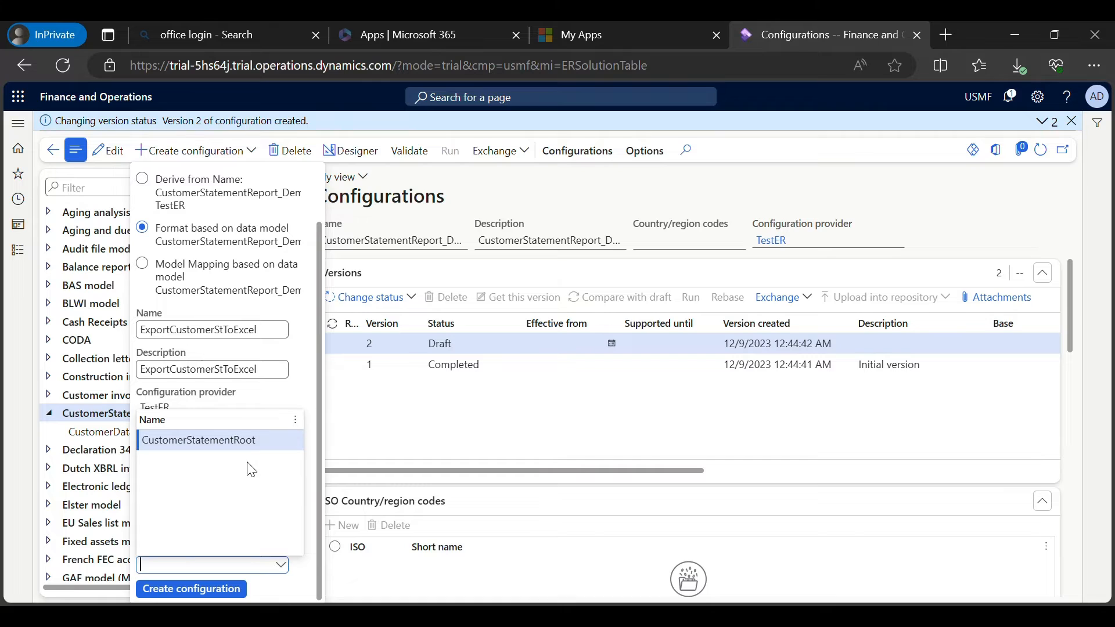
{"action": "left_click", "coordinate": [238, 440]}
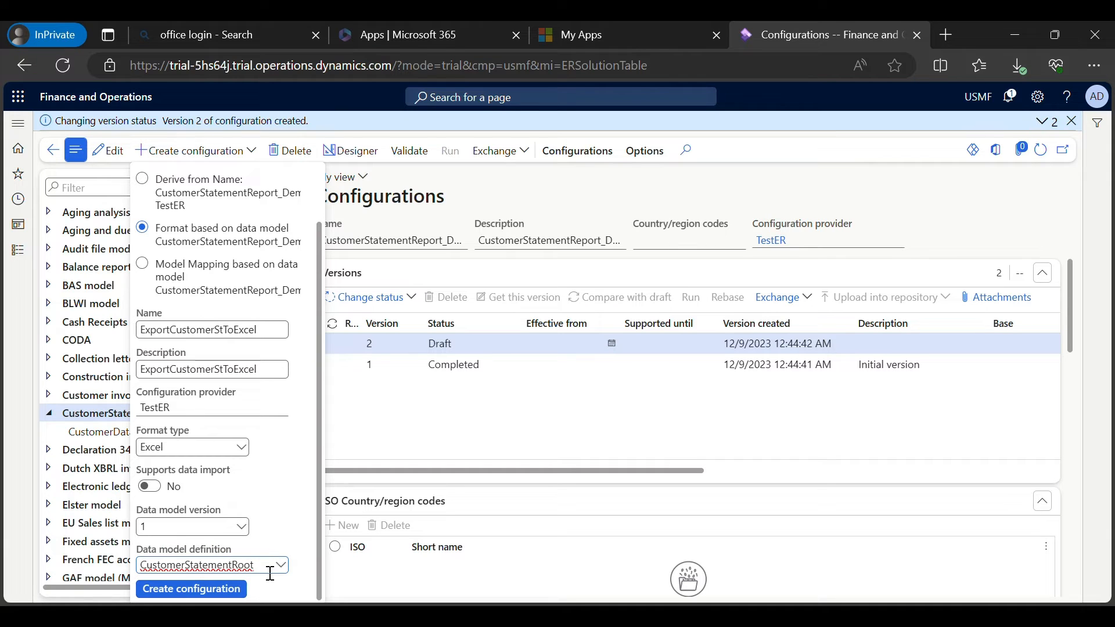
{"action": "left_click_drag", "start_coordinate": [258, 566], "coordinate": [149, 566]}
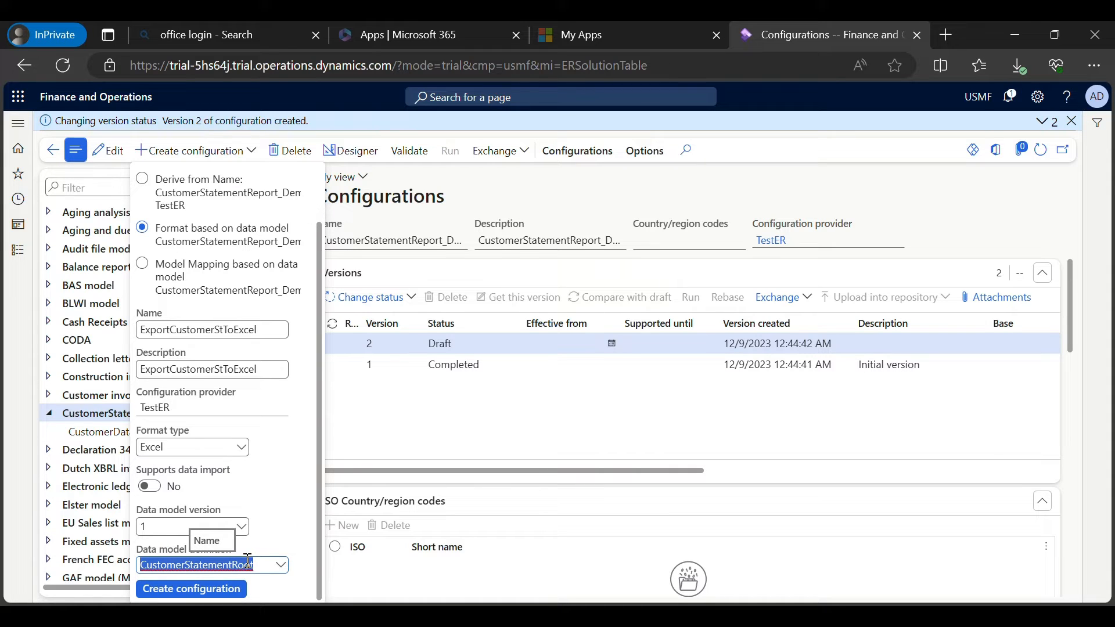
{"action": "left_click", "coordinate": [223, 591]}
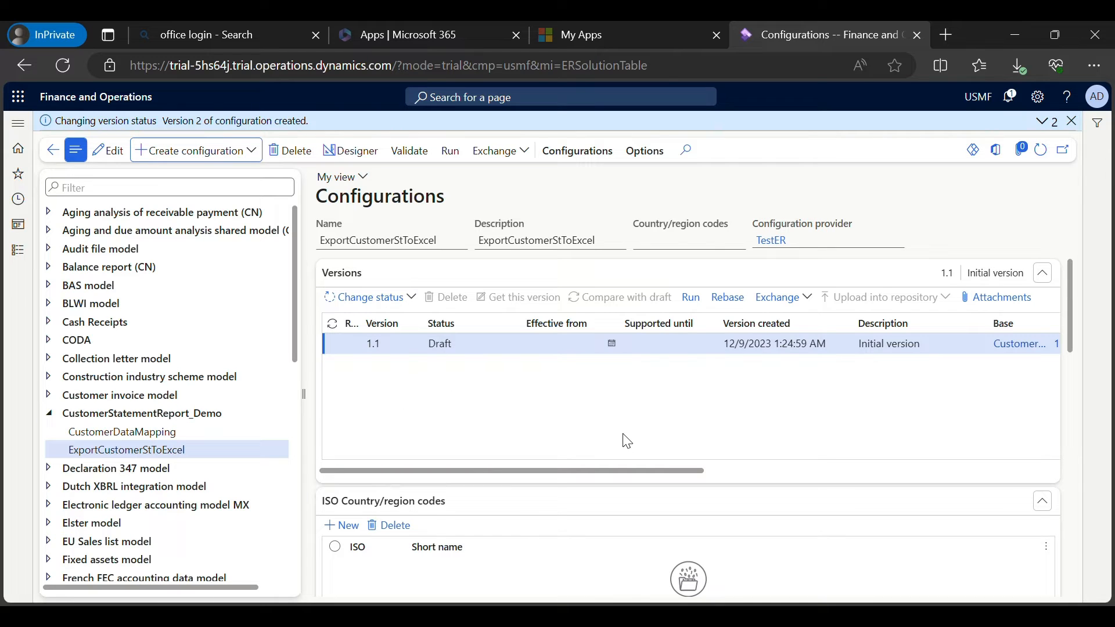
Open ExportCustomerStToExcel in the format designer and examine the CustomerInfo and CustomerTransactions fields available for mapping.
{"action": "left_click", "coordinate": [348, 155]}
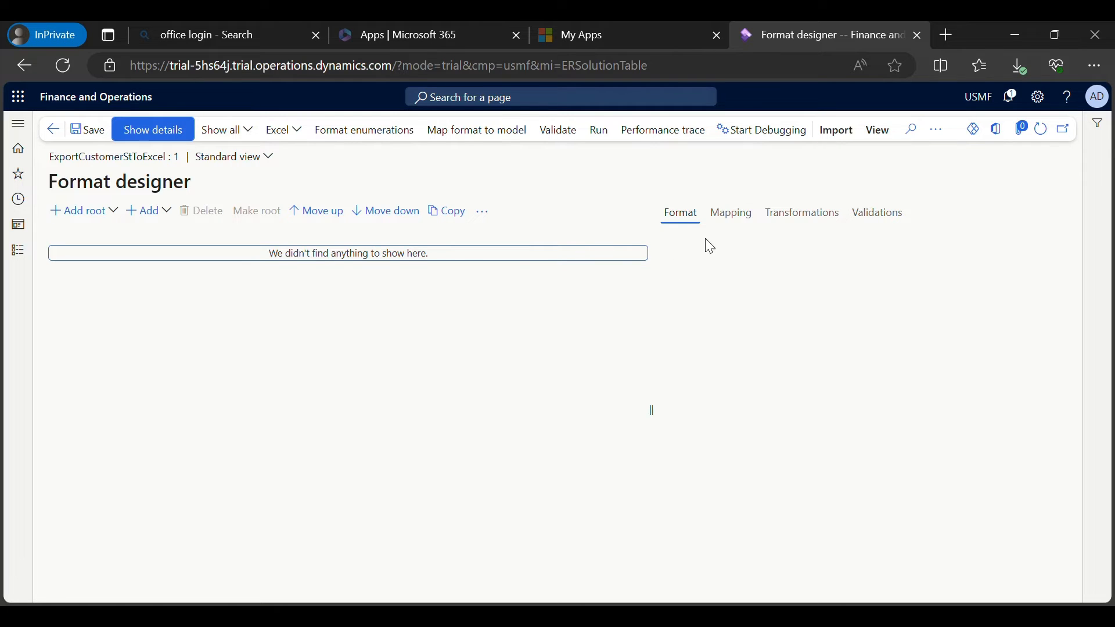
{"action": "left_click", "coordinate": [729, 214]}
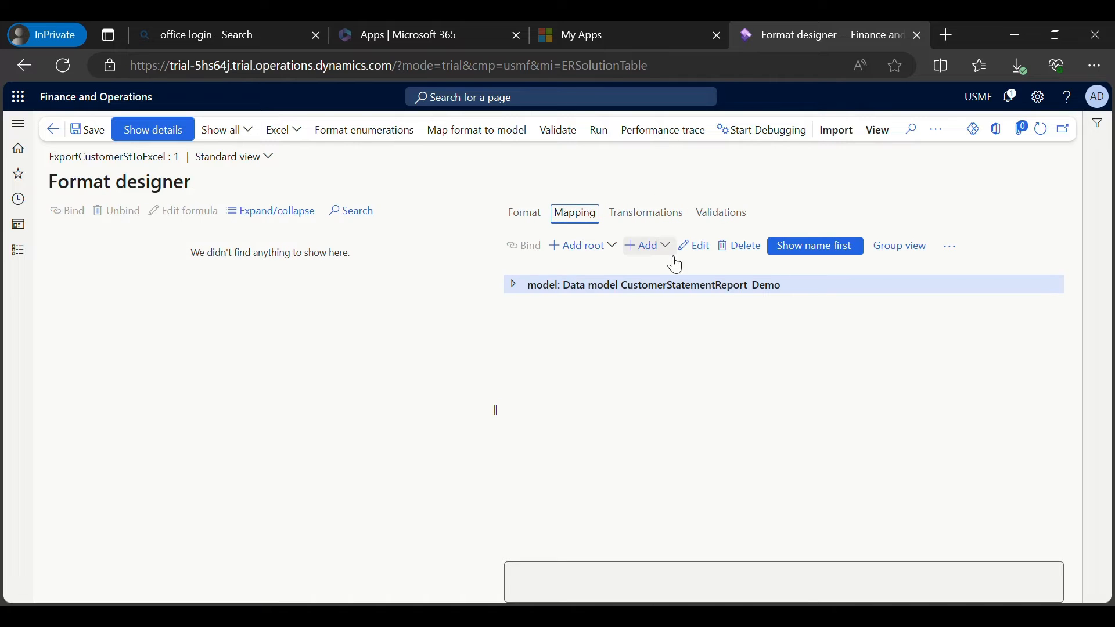
{"action": "left_click", "coordinate": [516, 286]}
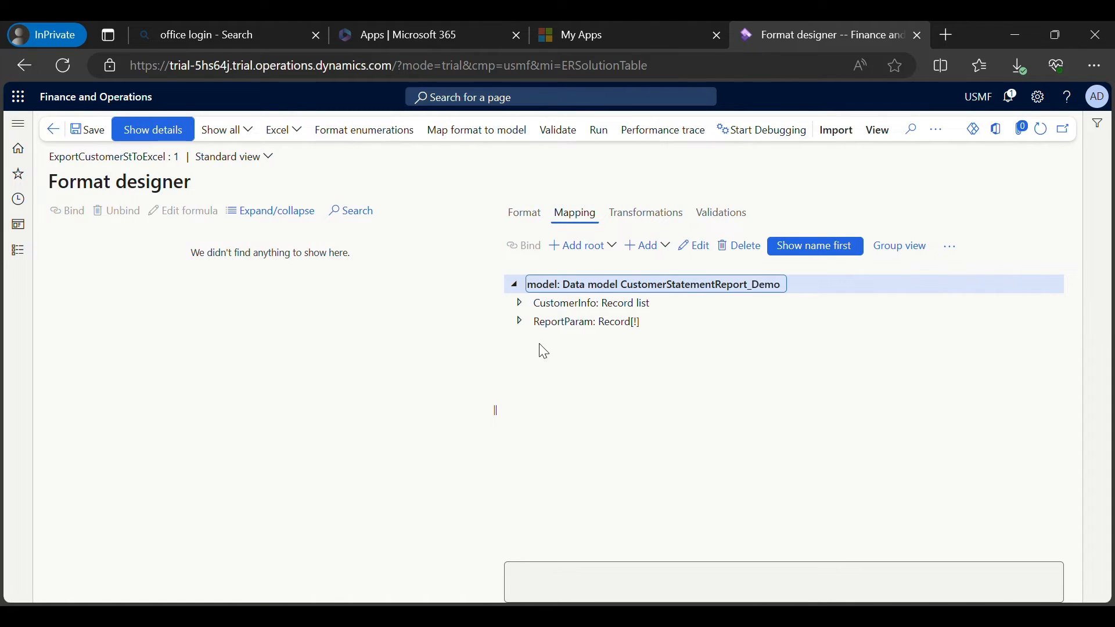
{"action": "left_click", "coordinate": [520, 302]}
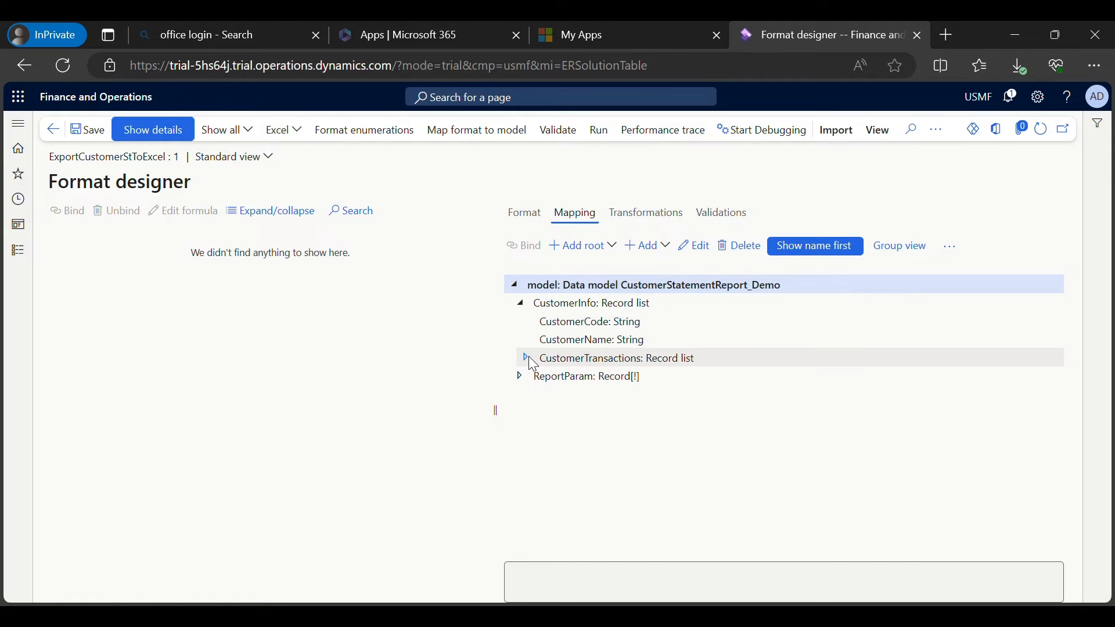
{"action": "left_click", "coordinate": [527, 358]}
{"action": "left_click", "coordinate": [612, 325]}
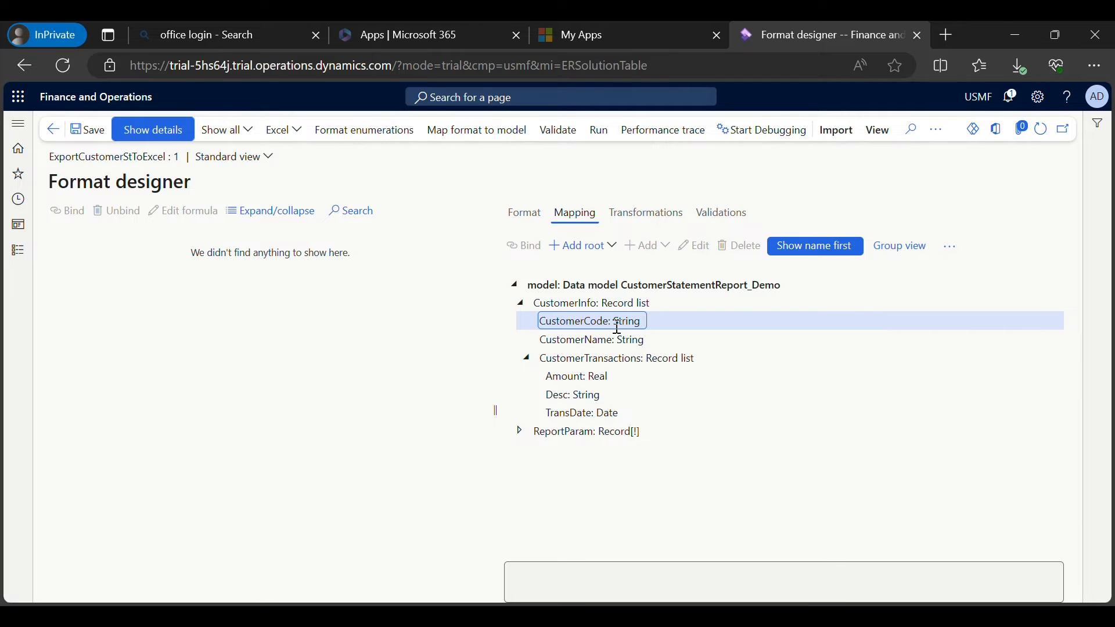
{"action": "left_click", "coordinate": [299, 271]}
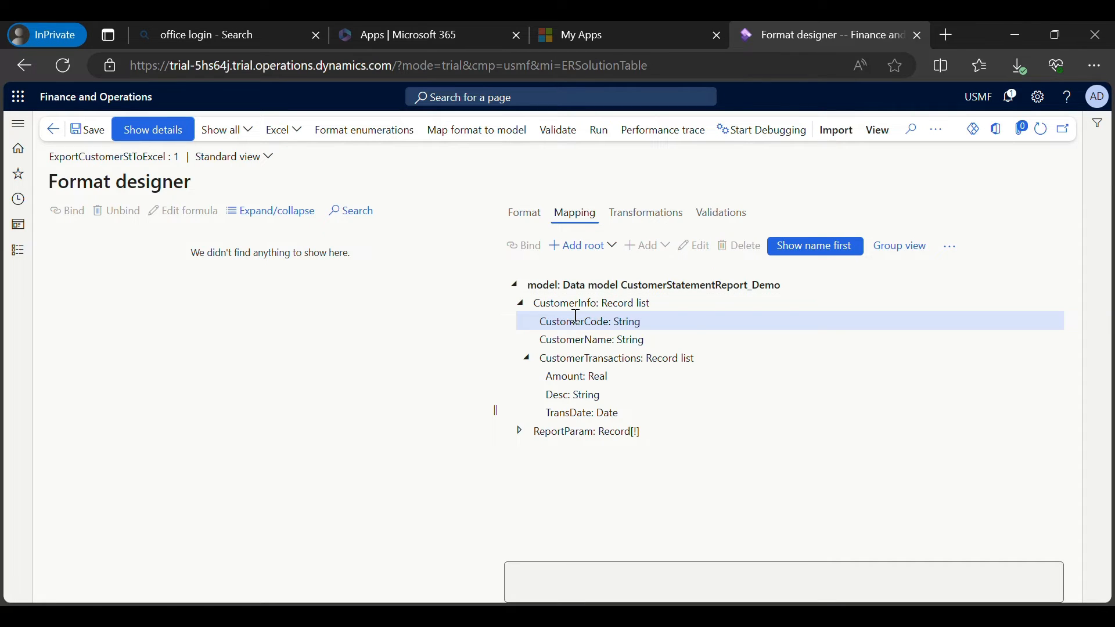
{"action": "left_click", "coordinate": [522, 302]}
{"action": "left_click", "coordinate": [515, 284]}
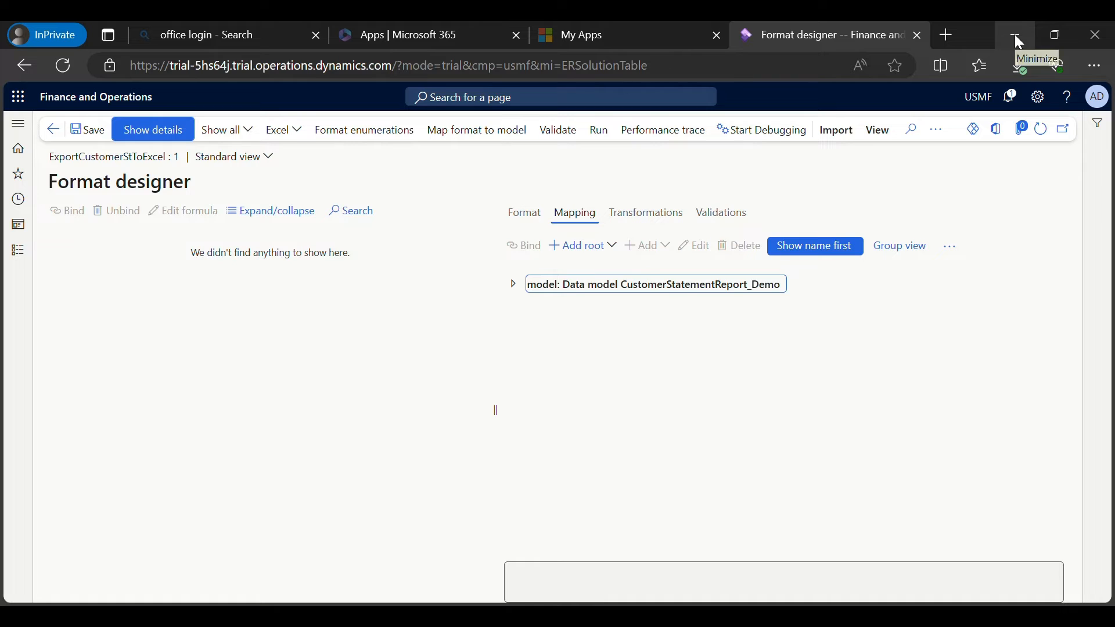
{"action": "left_click", "coordinate": [832, 139]}
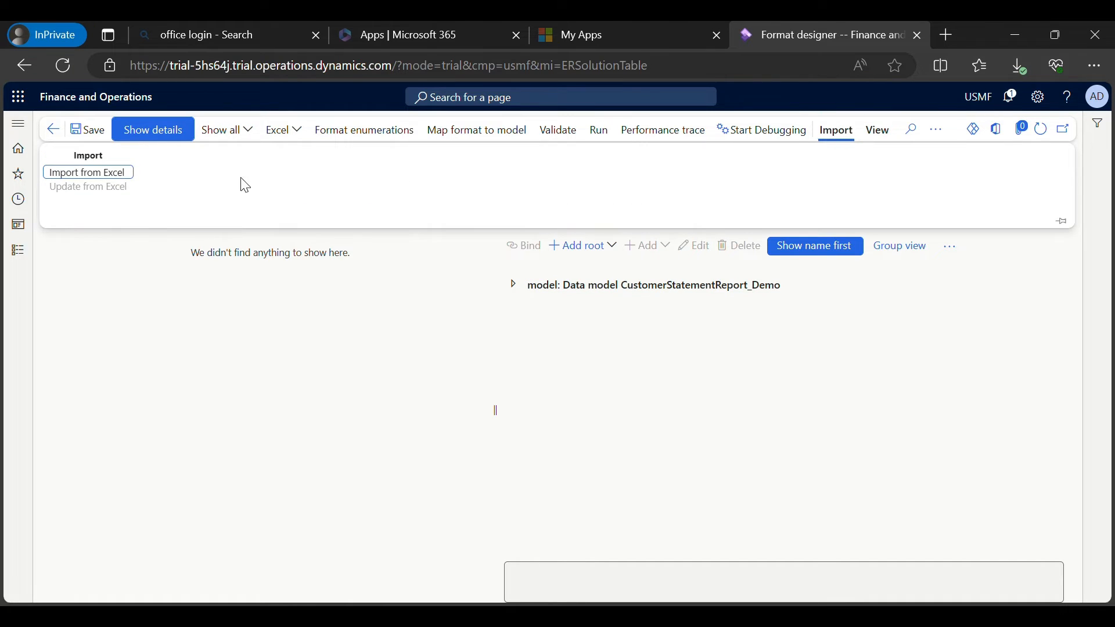
{"action": "left_click", "coordinate": [87, 177]}
{"action": "key", "text": "Escape"}
Go to the desktop and create a new Microsoft Excel worksheet file there.
{"action": "left_click", "coordinate": [1016, 36]}
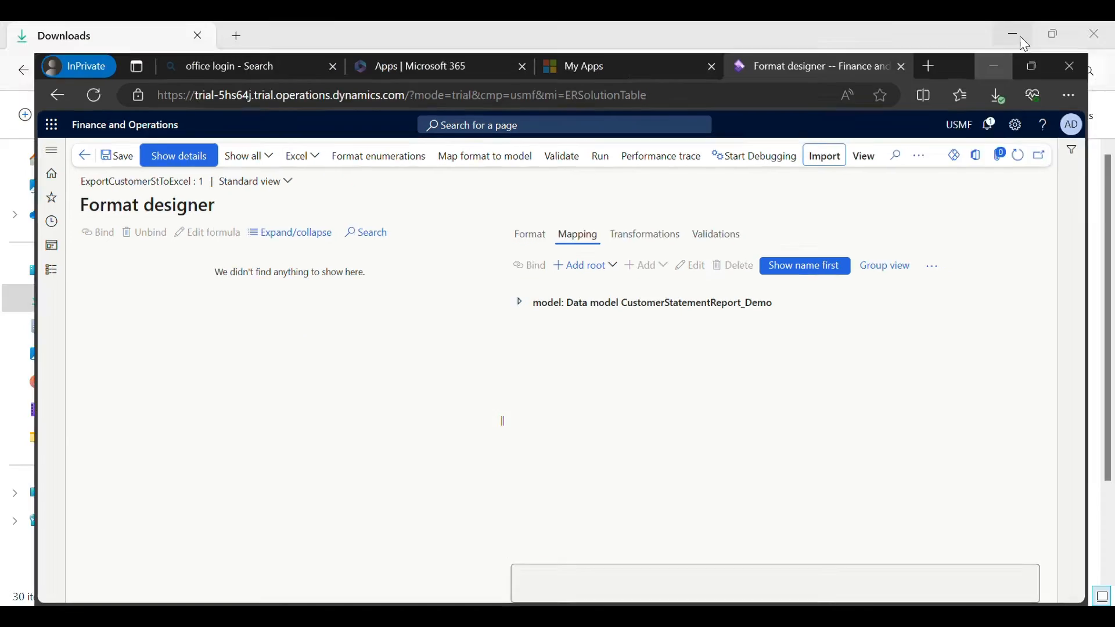
{"action": "left_click", "coordinate": [1009, 33]}
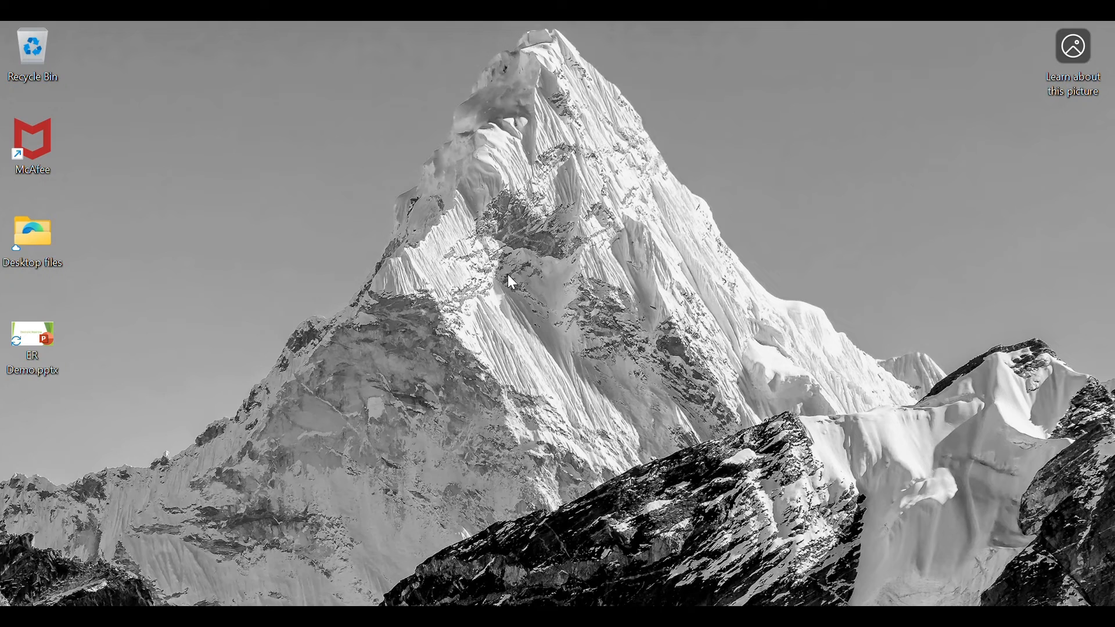
{"action": "right_click", "coordinate": [498, 244]}
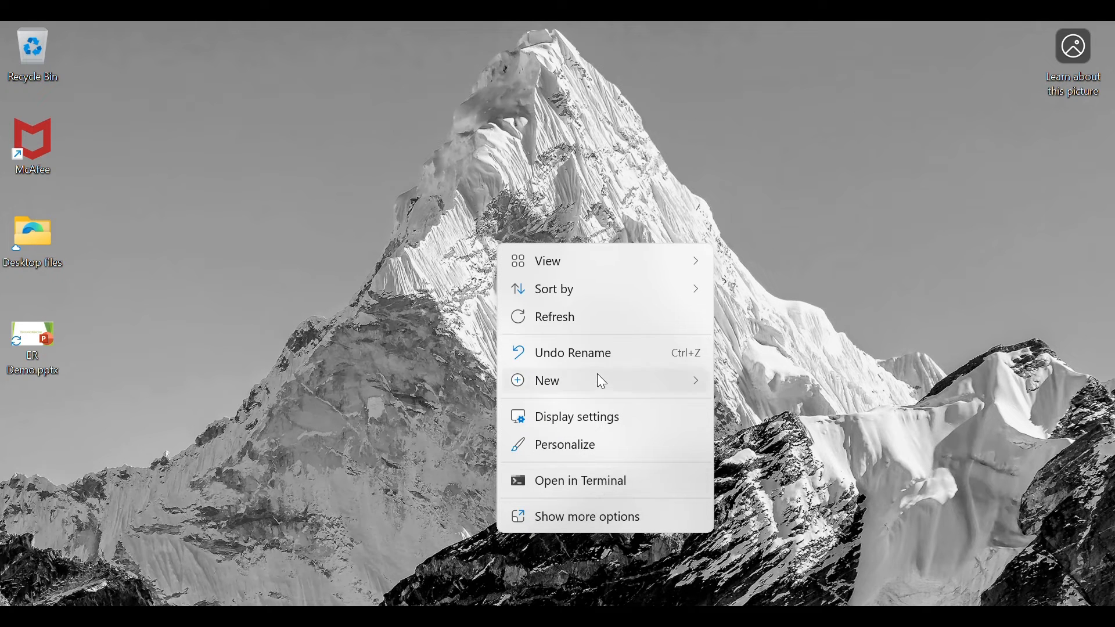
{"action": "mouse_move", "coordinate": [598, 375]}
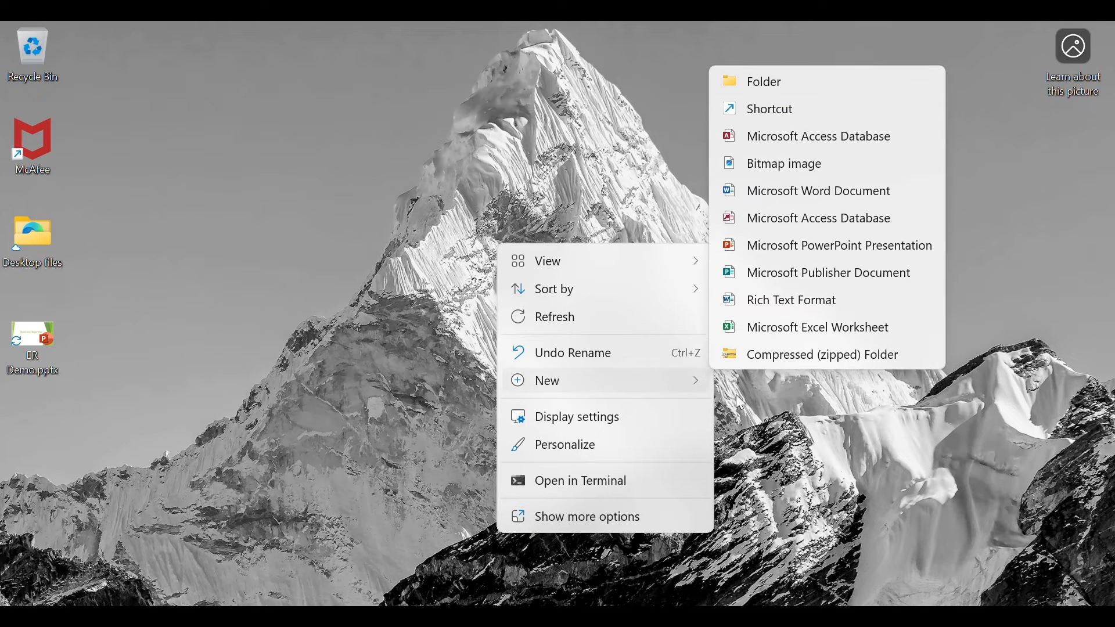
{"action": "left_click", "coordinate": [788, 328]}
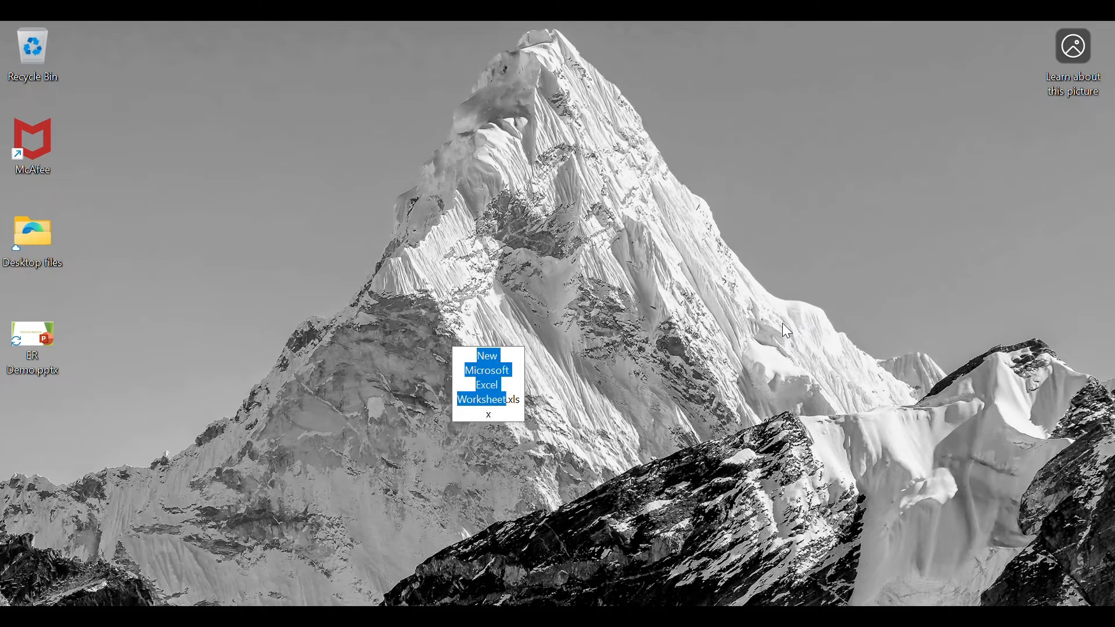
Name the new worksheet file CustomerStatement_Template_DemoER and open it.
{"action": "type", "text": "Ci"}
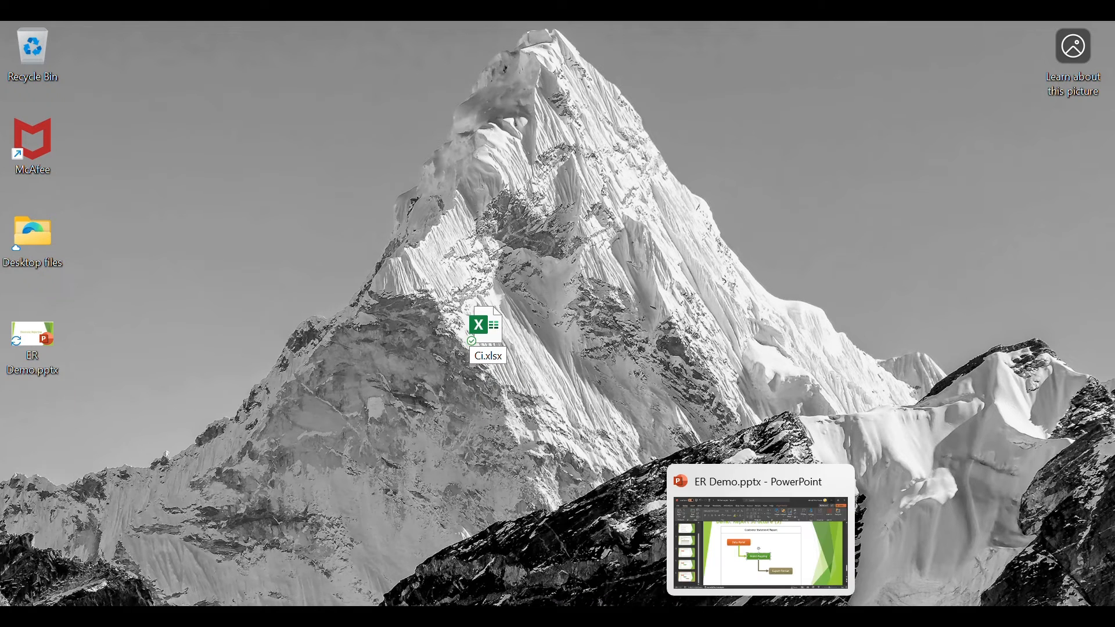
{"action": "key", "text": "BackSpace"}
{"action": "type", "text": "ustomer"}
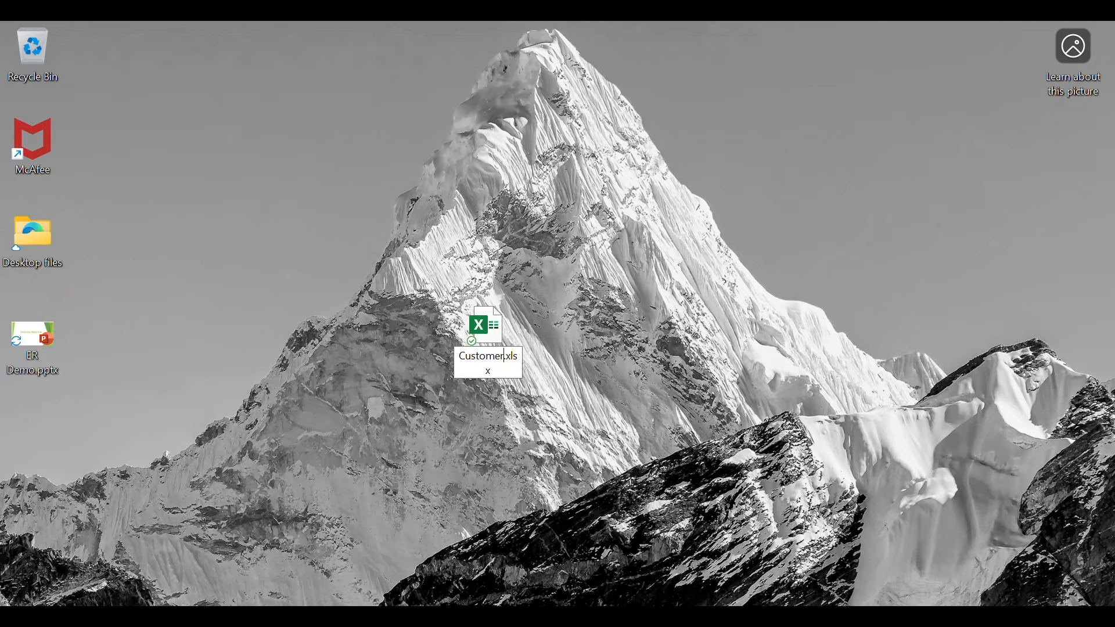
{"action": "type", "text": "Stat"}
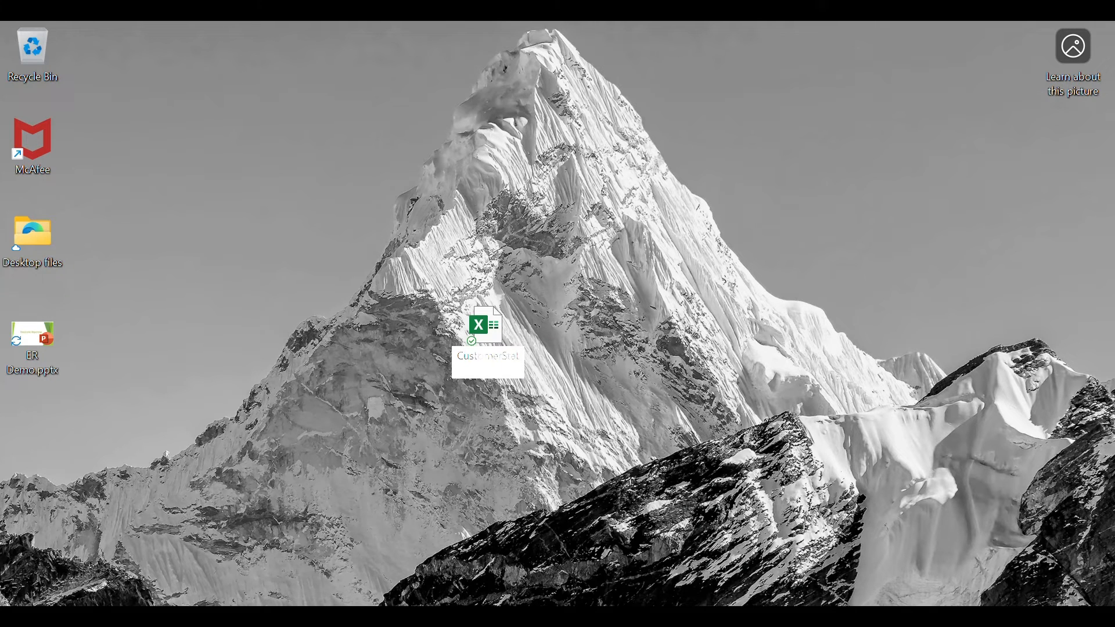
{"action": "type", "text": "ement_Tem"}
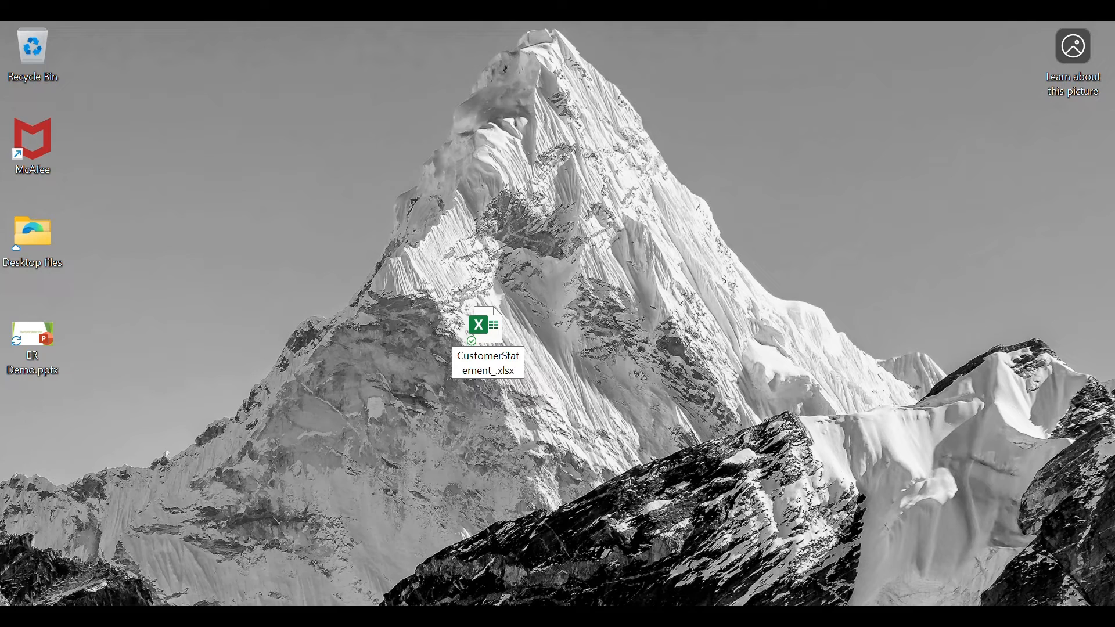
{"action": "type", "text": "plate"}
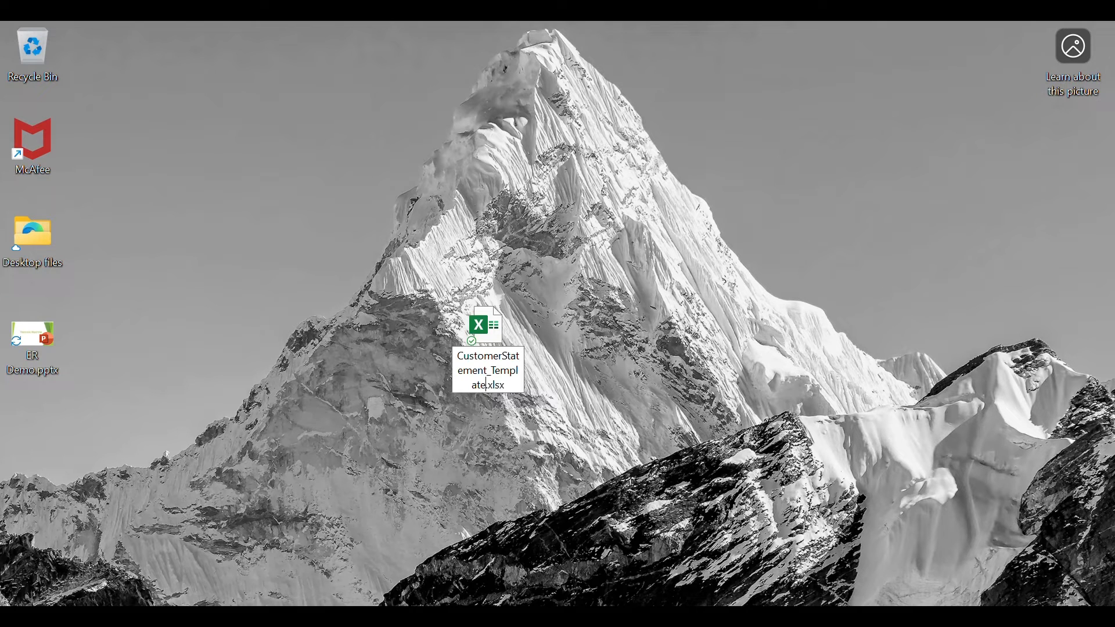
{"action": "type", "text": "_Demo"}
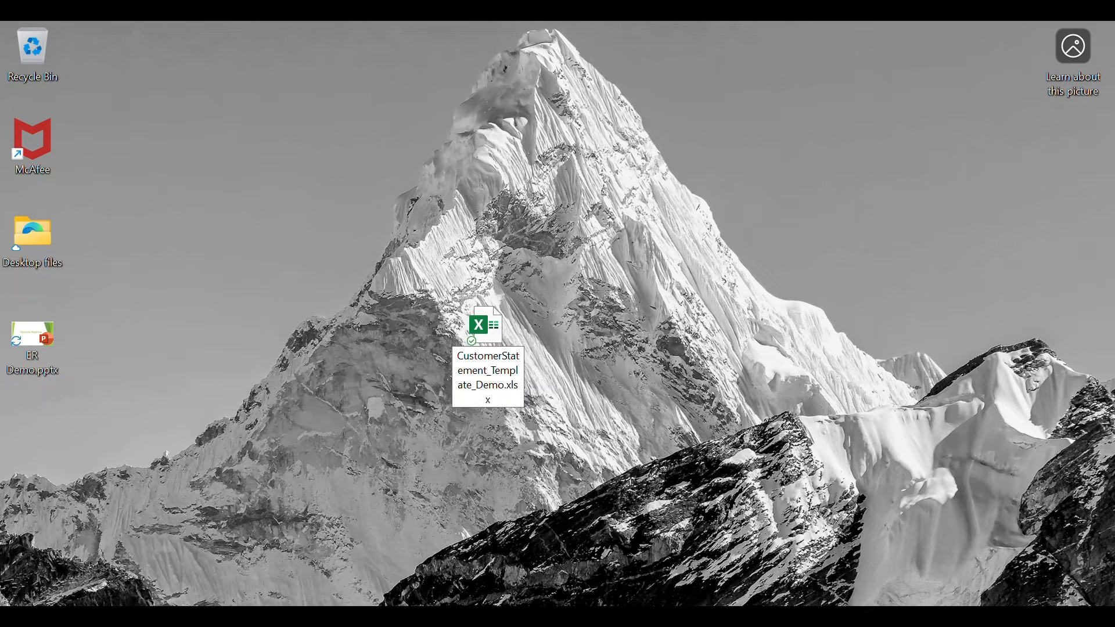
{"action": "type", "text": "ER"}
{"action": "key", "text": "Return"}
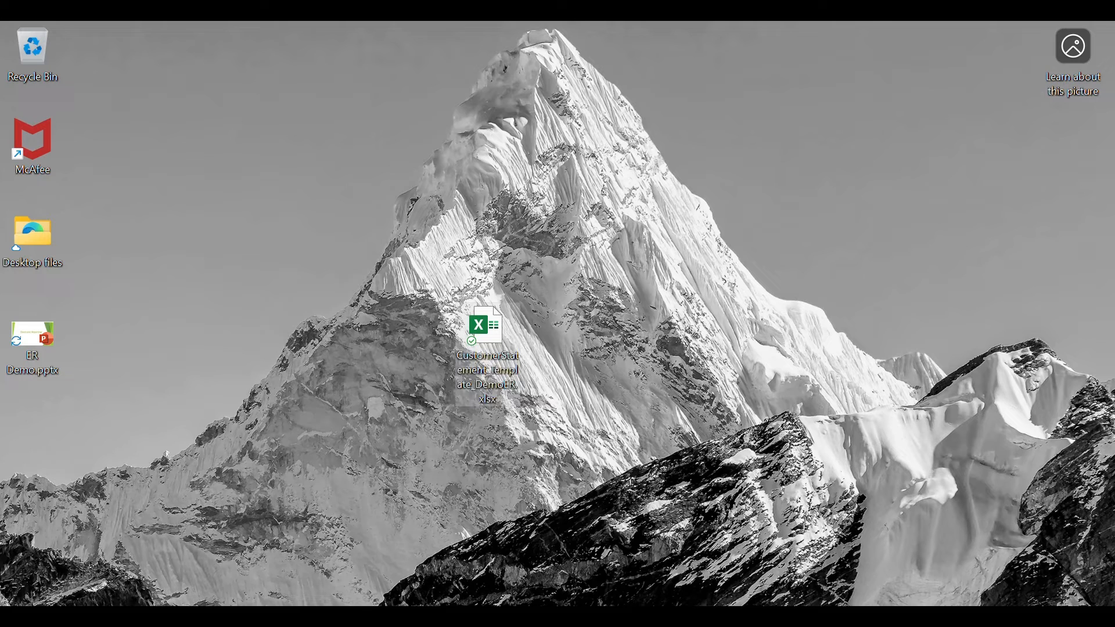
{"action": "double_click", "coordinate": [491, 330]}
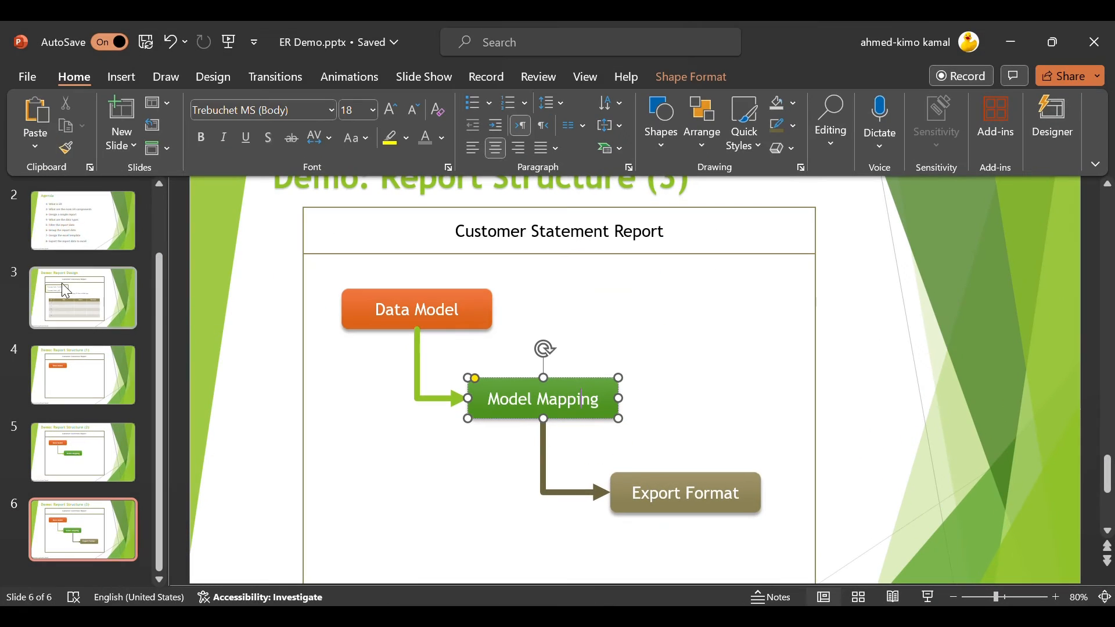
In the ER Demo presentation in PowerPoint, delete the frame around the customer code and name on the Report Design slide.
{"action": "left_click", "coordinate": [64, 306]}
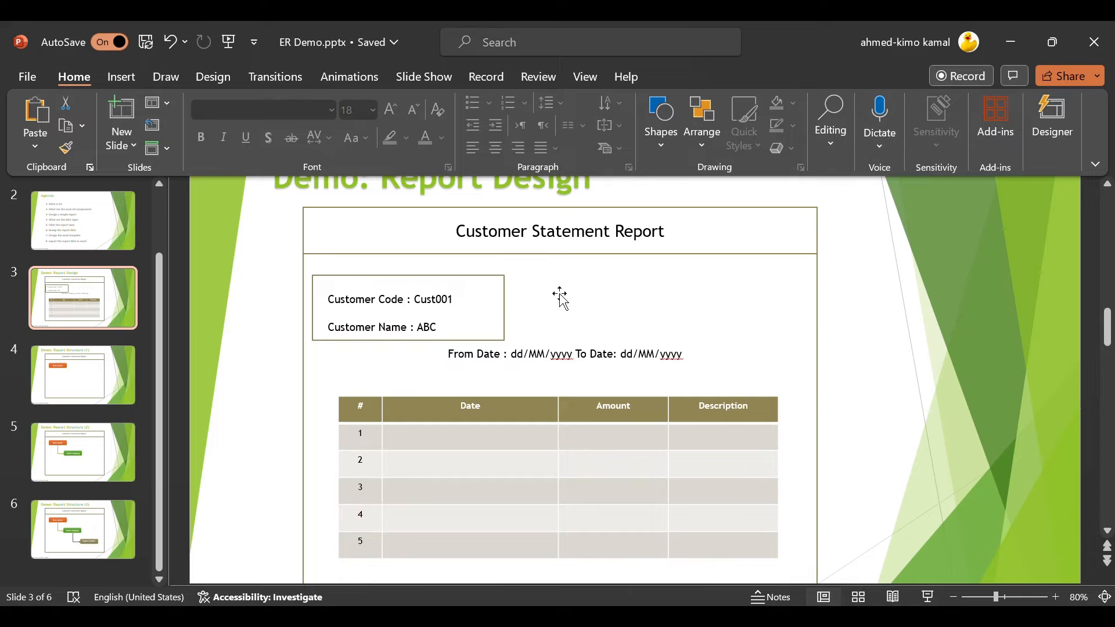
{"action": "left_click", "coordinate": [503, 297]}
{"action": "key", "text": "Escape"}
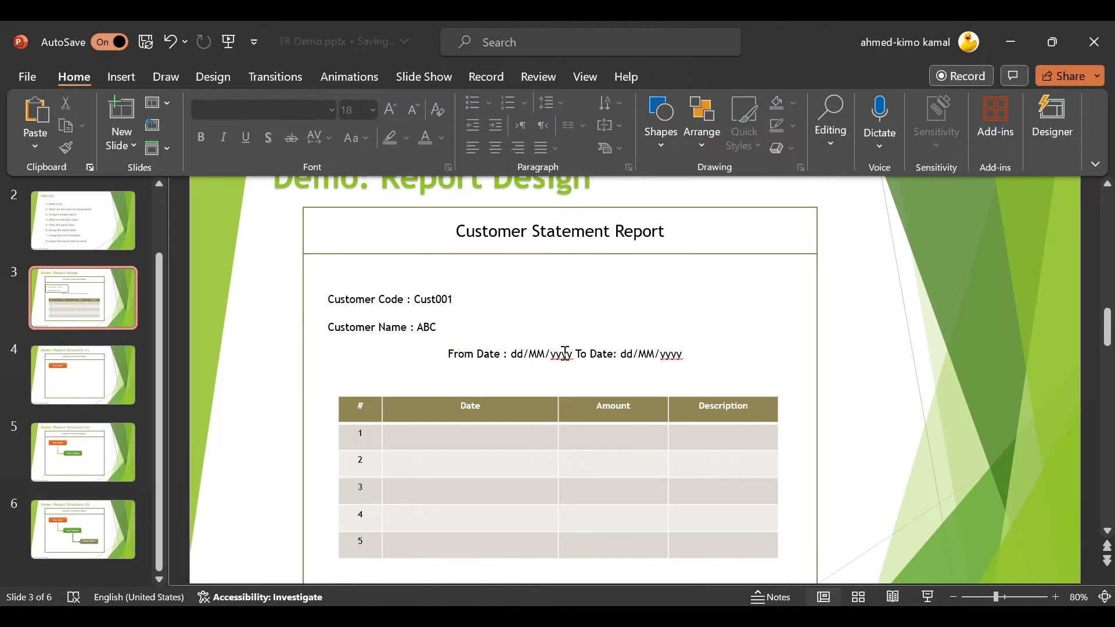
Examine the customer code, customer name, date range and transaction table columns in the report design.
{"action": "left_click", "coordinate": [420, 292]}
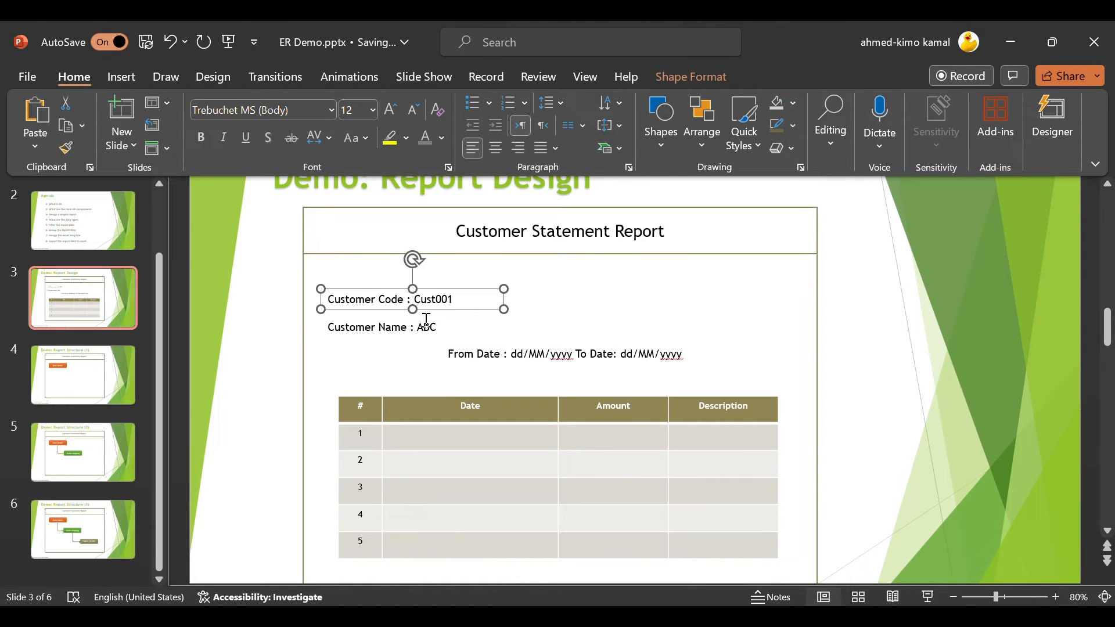
{"action": "left_click", "coordinate": [458, 330]}
{"action": "left_click", "coordinate": [499, 361]}
{"action": "left_click", "coordinate": [540, 433]}
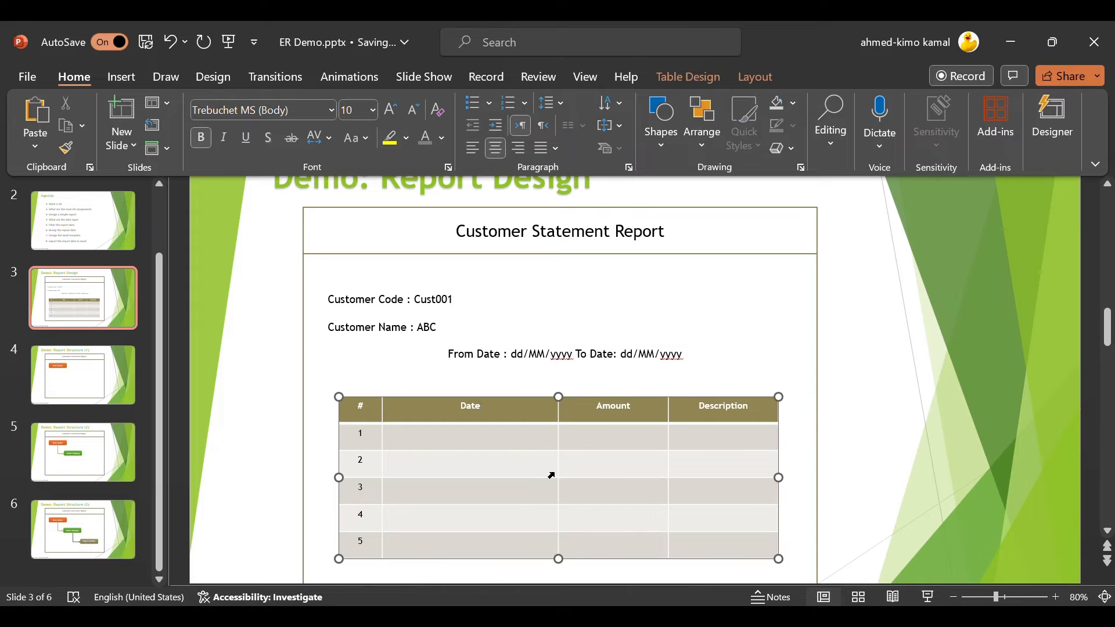
{"action": "left_click", "coordinate": [668, 372]}
{"action": "left_click", "coordinate": [671, 354]}
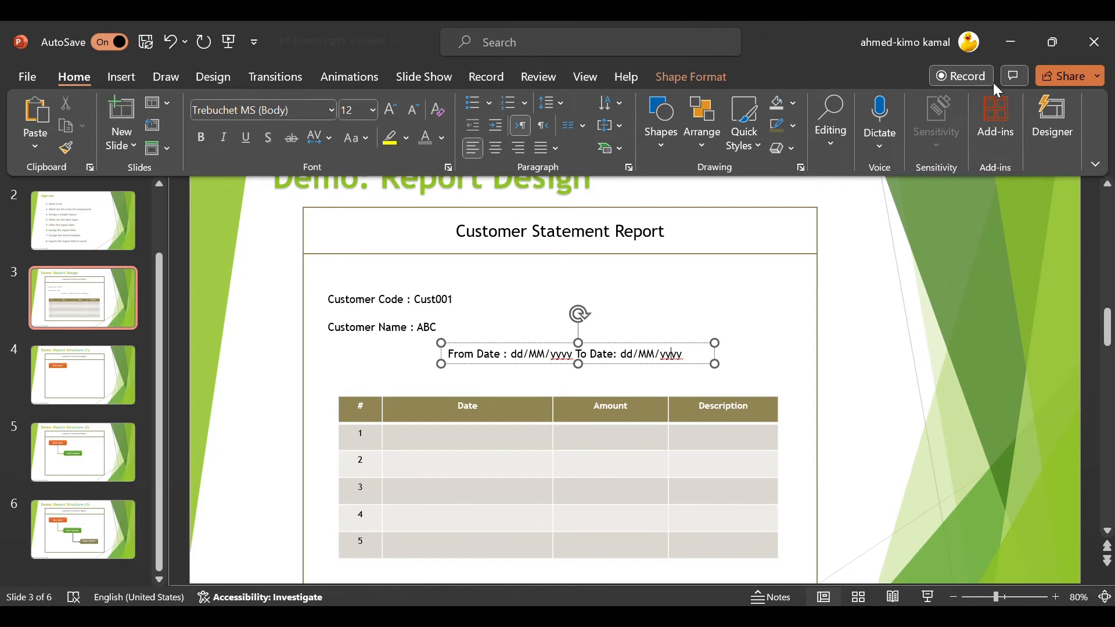
Leave PowerPoint, dismiss the Excel file access message and switch to the CustomerStatement_Template_DemoER workbook.
{"action": "left_click", "coordinate": [1011, 43]}
{"action": "left_click", "coordinate": [580, 374]}
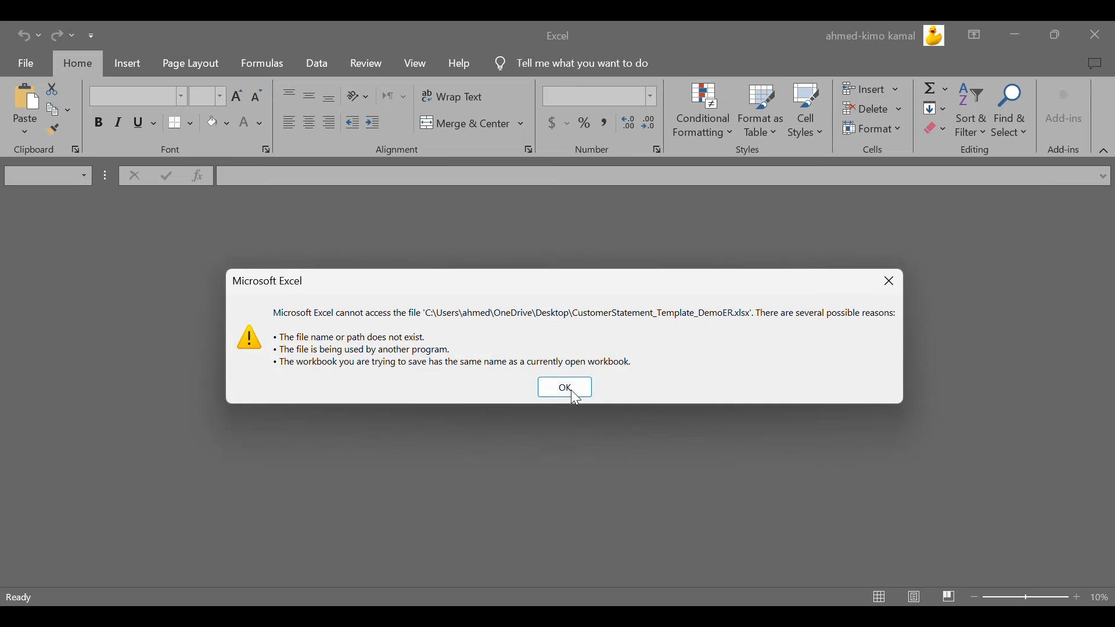
{"action": "left_click", "coordinate": [572, 393]}
{"action": "mouse_move", "coordinate": [803, 617]}
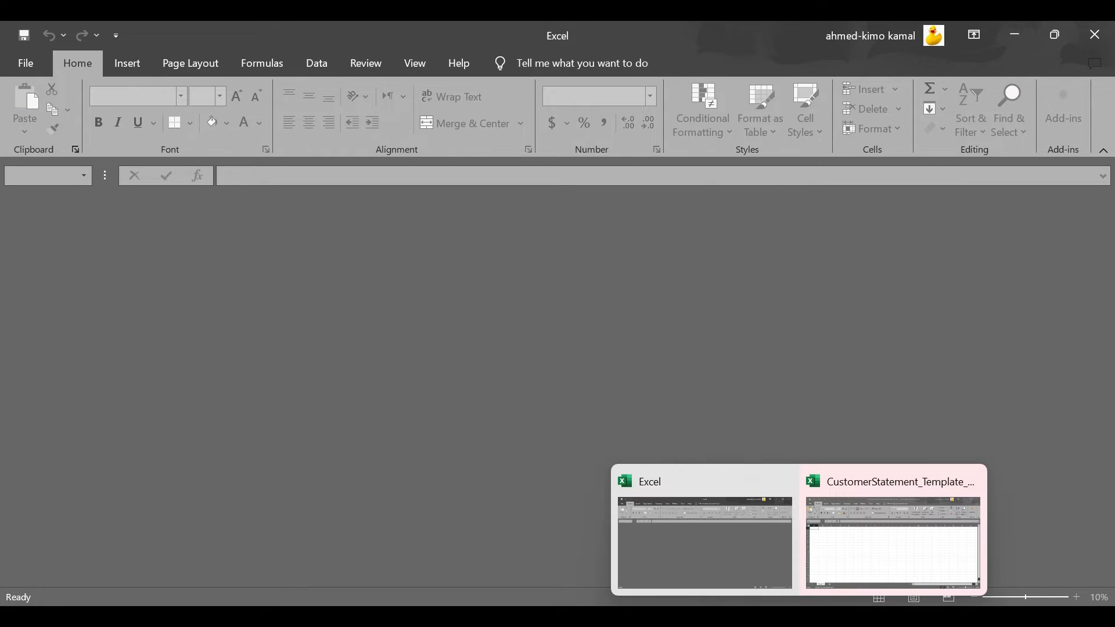
{"action": "left_click", "coordinate": [780, 480]}
{"action": "left_click", "coordinate": [772, 529]}
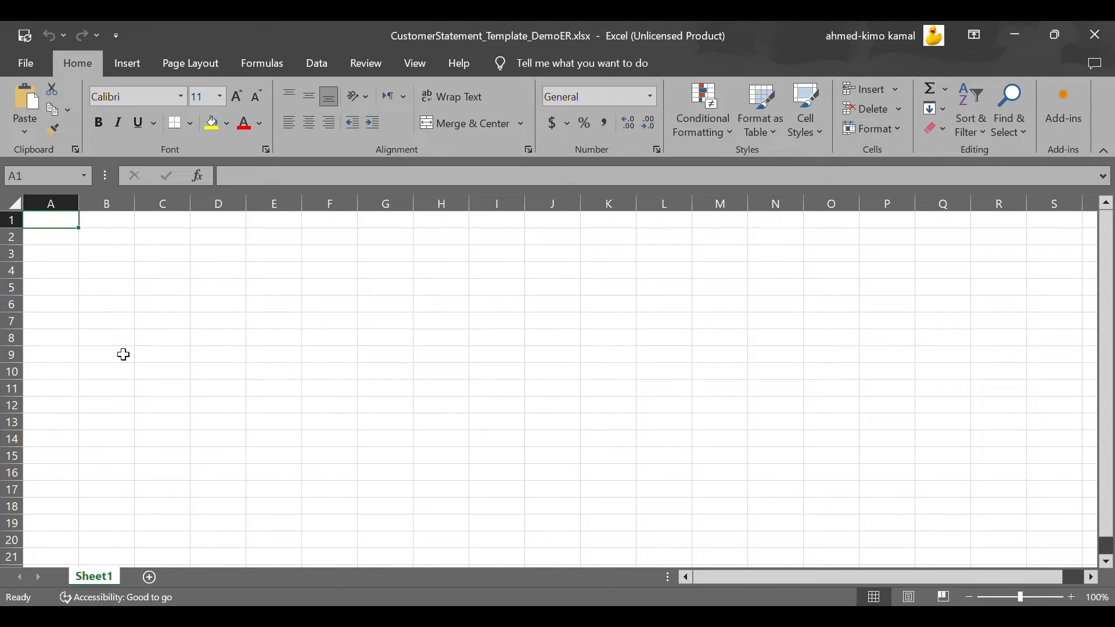
Merge and center cells A1:E1 and make row 1 about twice as tall.
{"action": "left_click_drag", "start_coordinate": [62, 226], "coordinate": [259, 216]}
{"action": "left_click", "coordinate": [492, 139]}
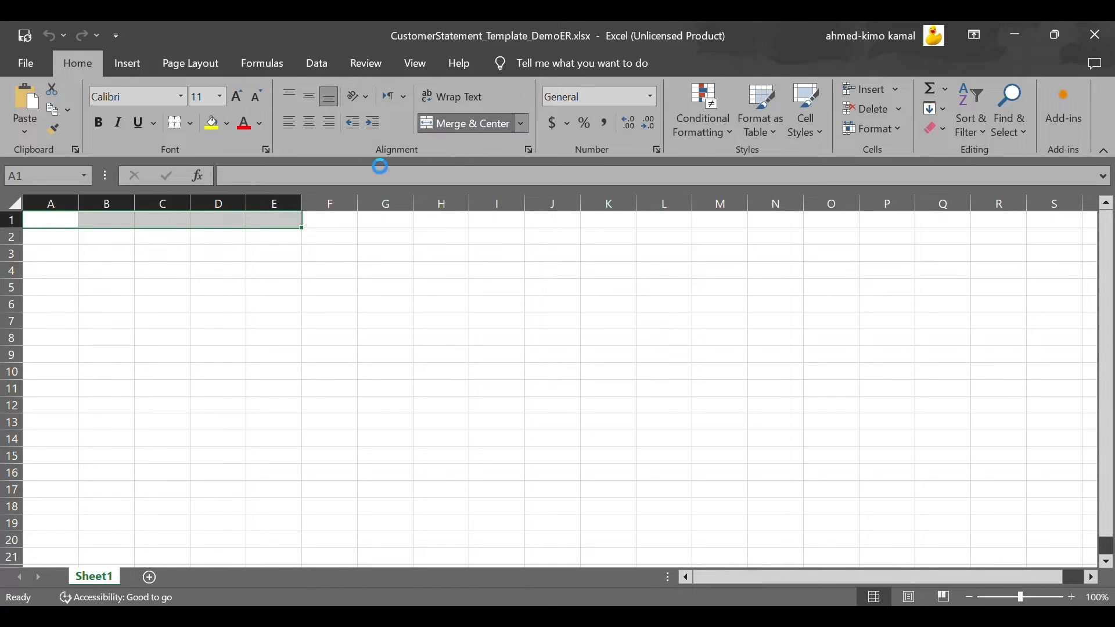
{"action": "left_click_drag", "start_coordinate": [11, 228], "coordinate": [13, 245]}
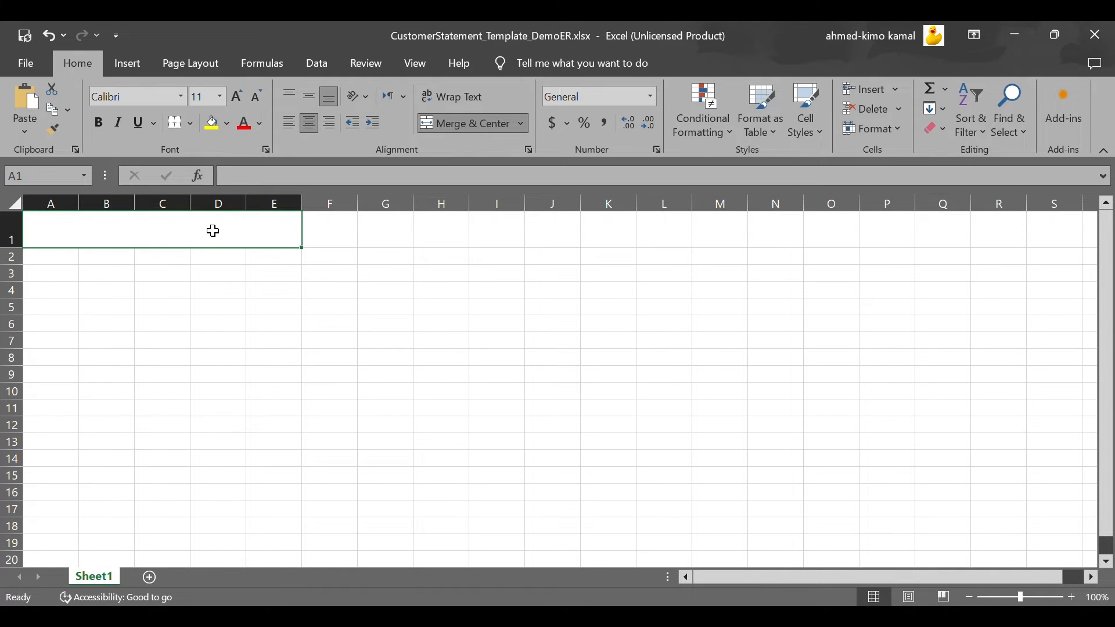
Enter the title "Customer Statement Report" in the merged cell A1 and align it vertically to the middle.
{"action": "double_click", "coordinate": [213, 229]}
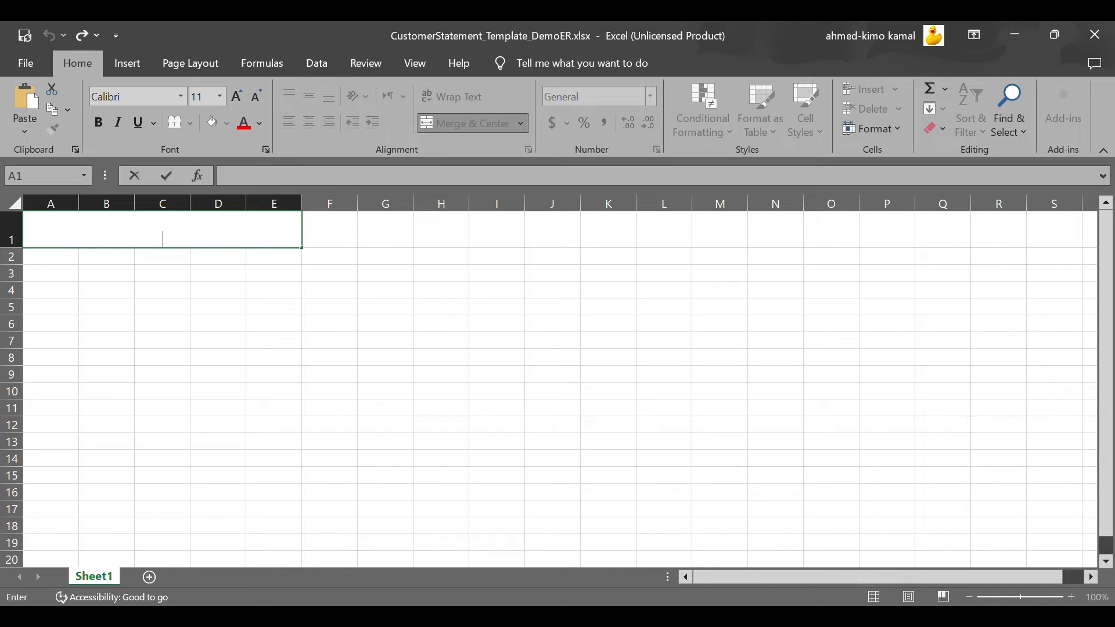
{"action": "type", "text": "Customer "}
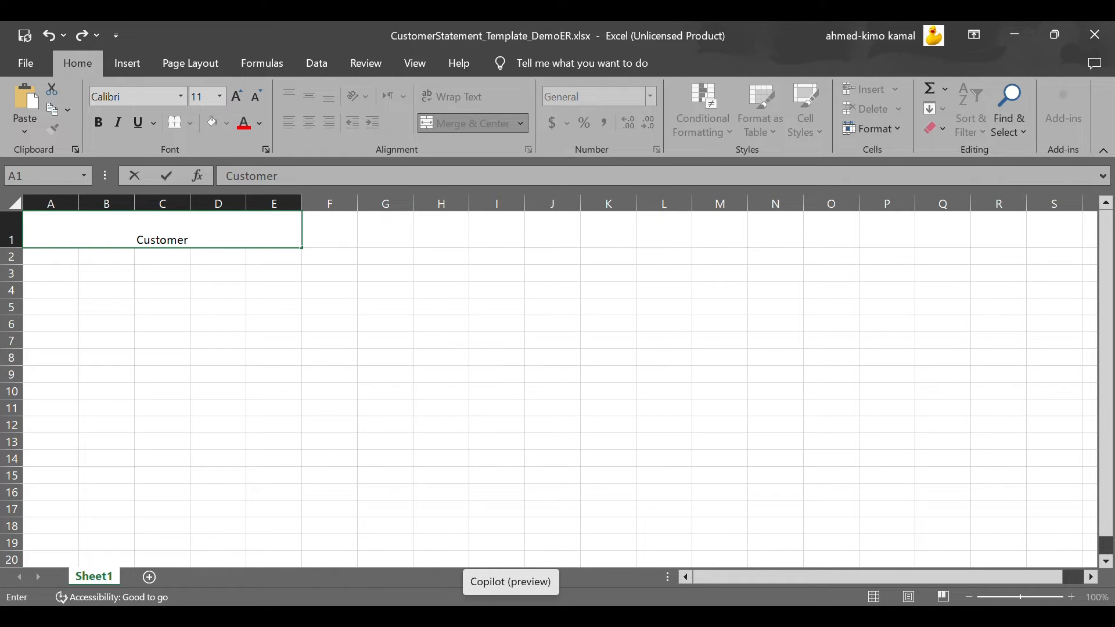
{"action": "type", "text": "Statement"}
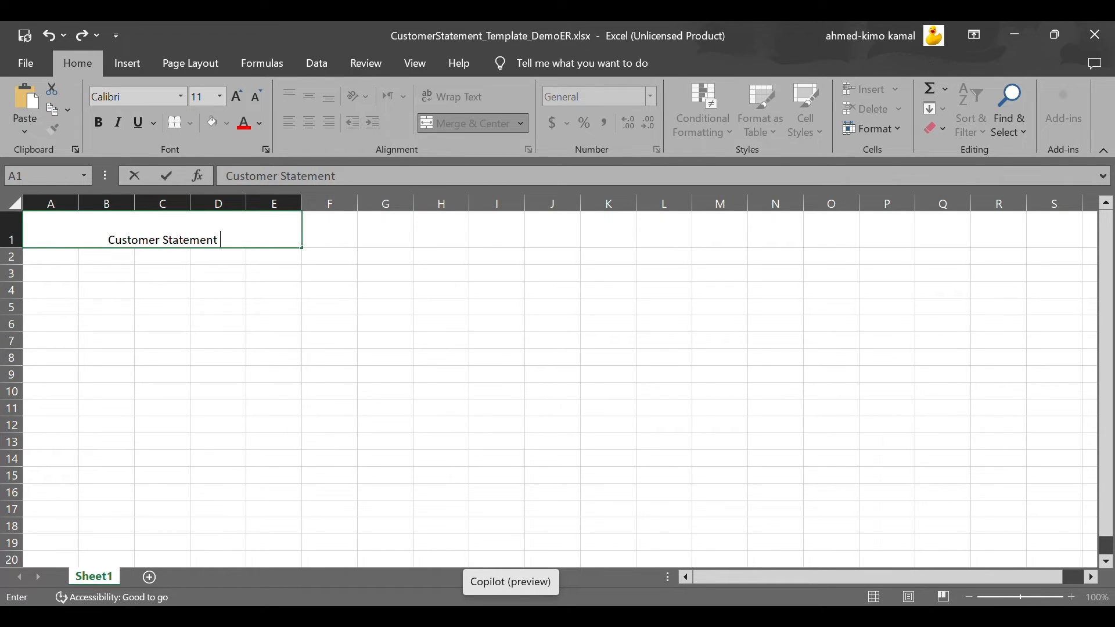
{"action": "type", "text": " Report"}
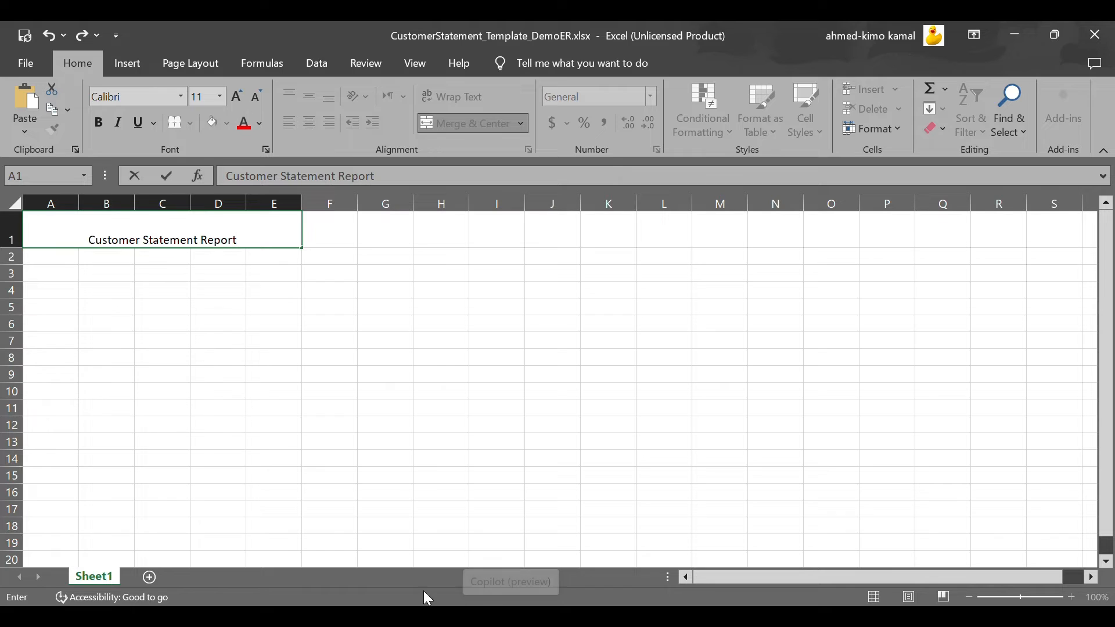
{"action": "left_click", "coordinate": [399, 425]}
{"action": "left_click", "coordinate": [217, 236]}
{"action": "left_click", "coordinate": [309, 96]}
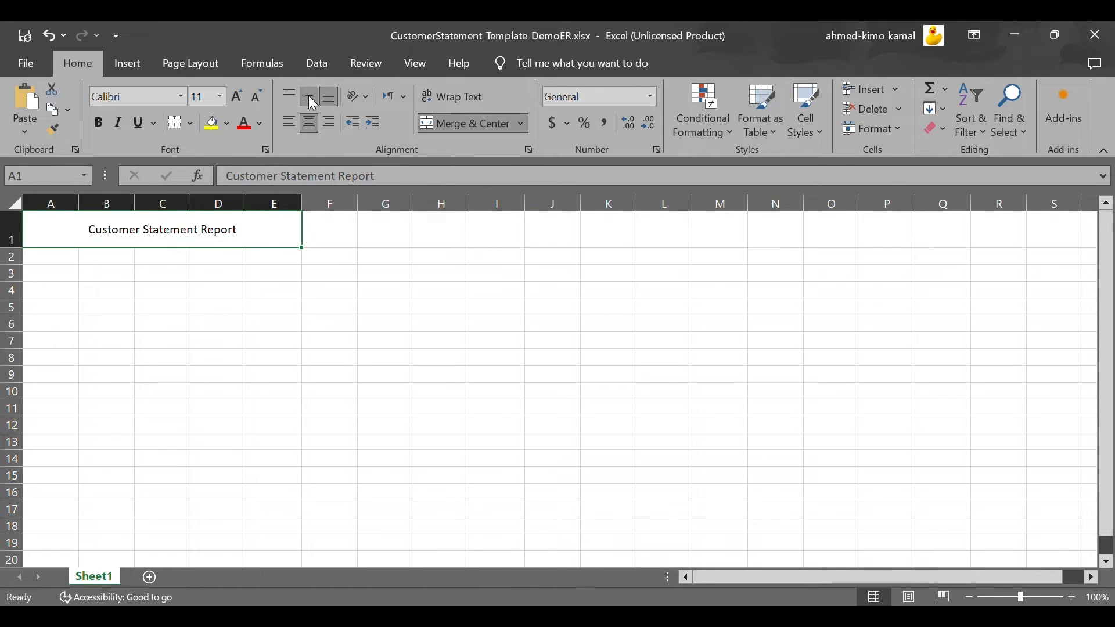
Fill the merged title cell with light blue.
{"action": "left_click", "coordinate": [228, 124]}
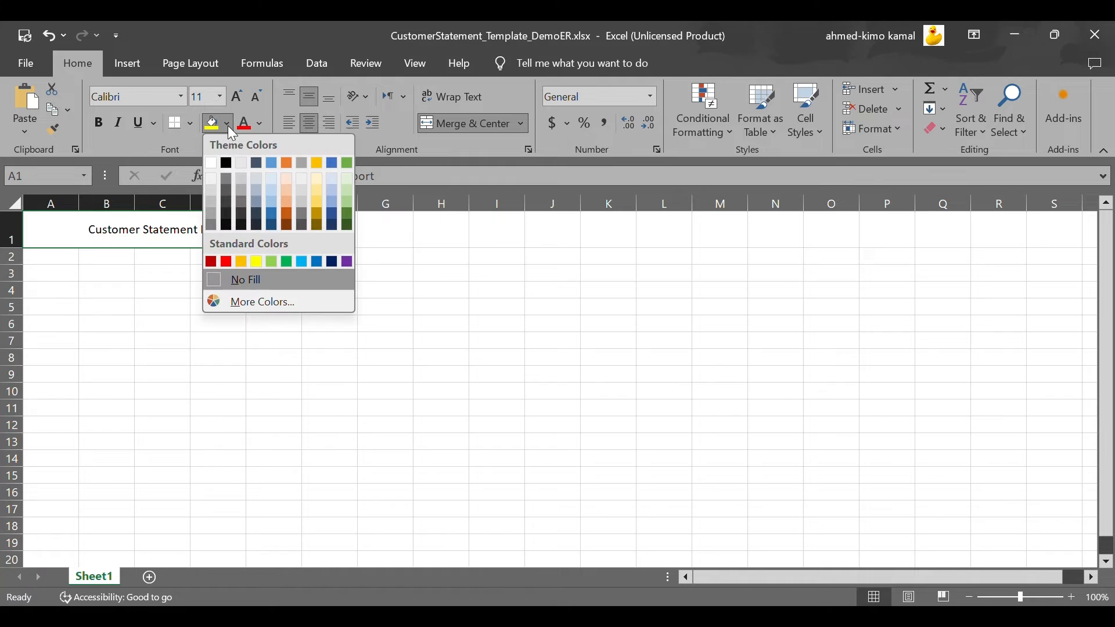
{"action": "left_click", "coordinate": [270, 179]}
{"action": "left_click", "coordinate": [199, 327]}
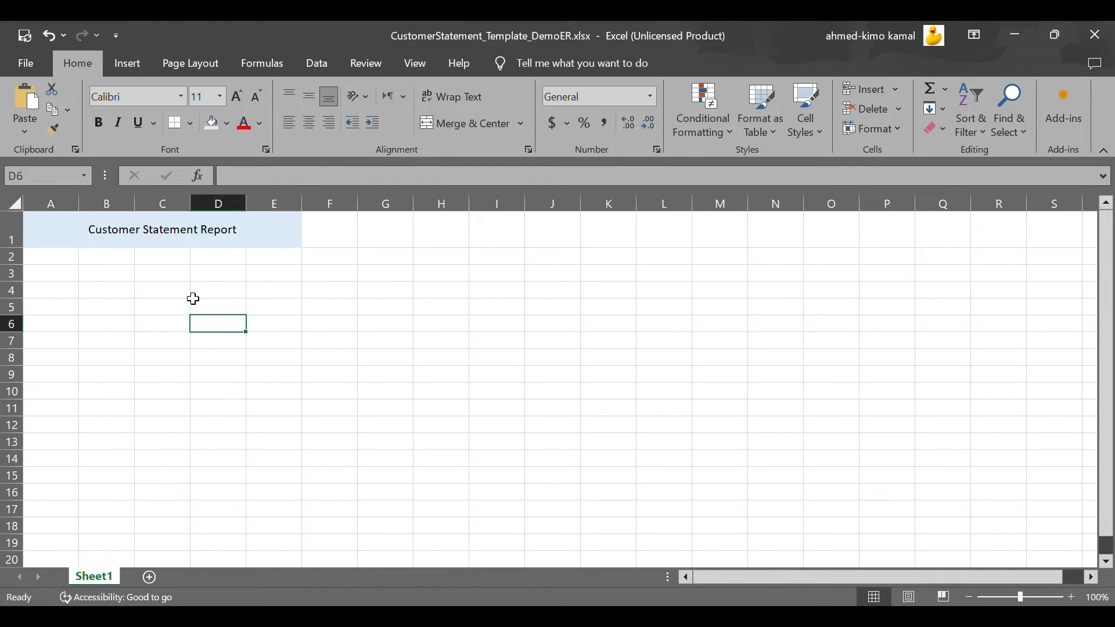
Set the fill of the merged title cell to light gray.
{"action": "left_click", "coordinate": [223, 231]}
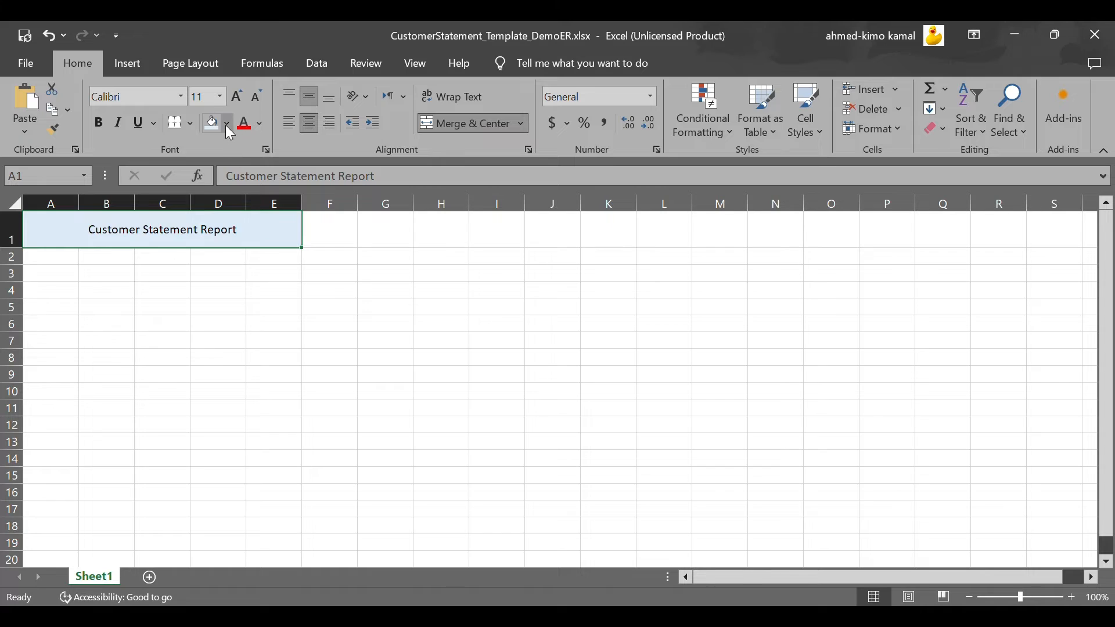
{"action": "left_click", "coordinate": [228, 124]}
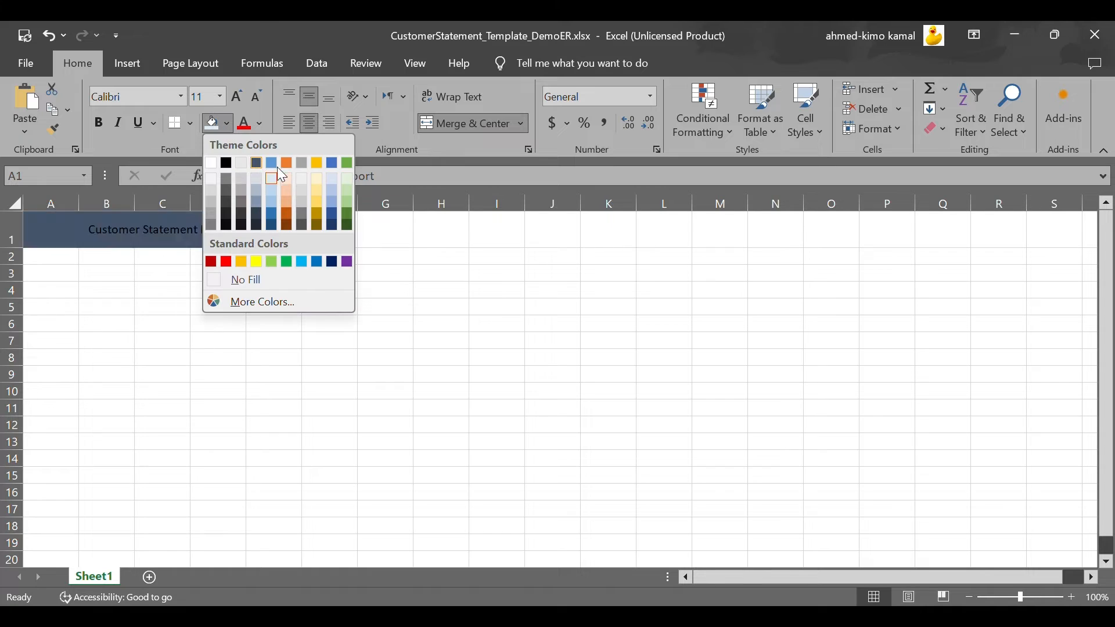
{"action": "left_click", "coordinate": [243, 183]}
Enter the label "Customer Code:" in cell B3 and widen column B to about twice its width.
{"action": "left_click", "coordinate": [134, 270]}
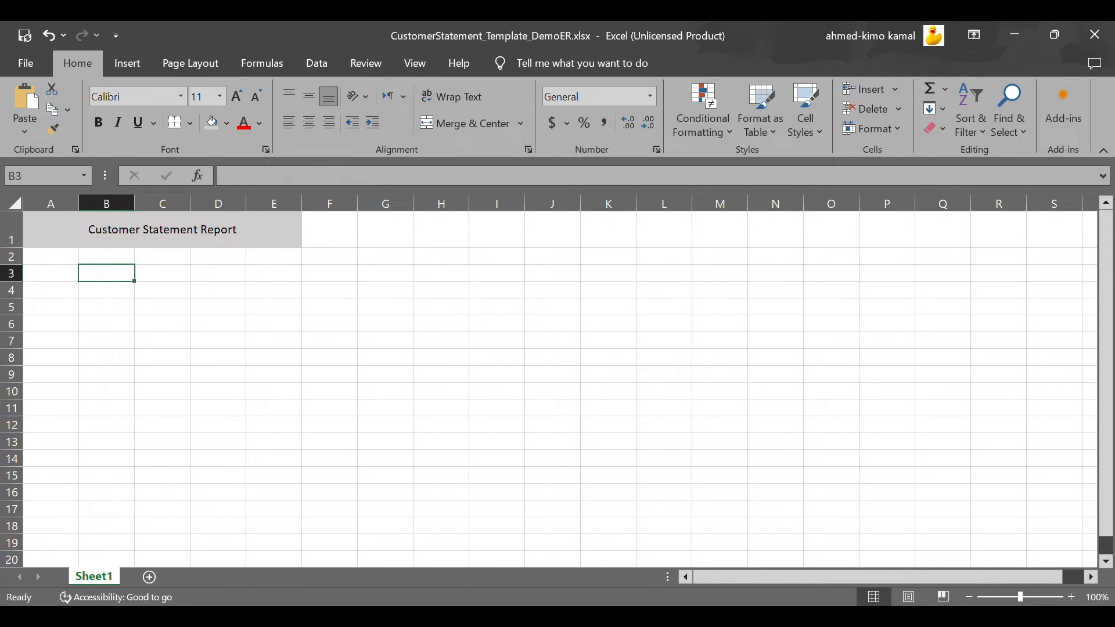
{"action": "type", "text": "C"}
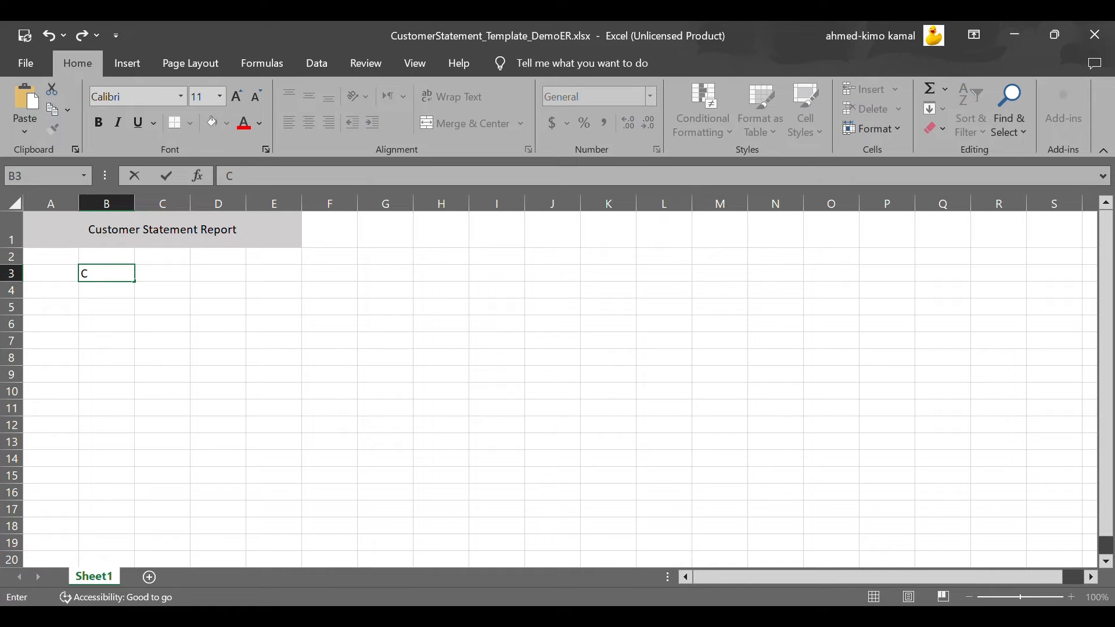
{"action": "type", "text": "ustomer Code:"}
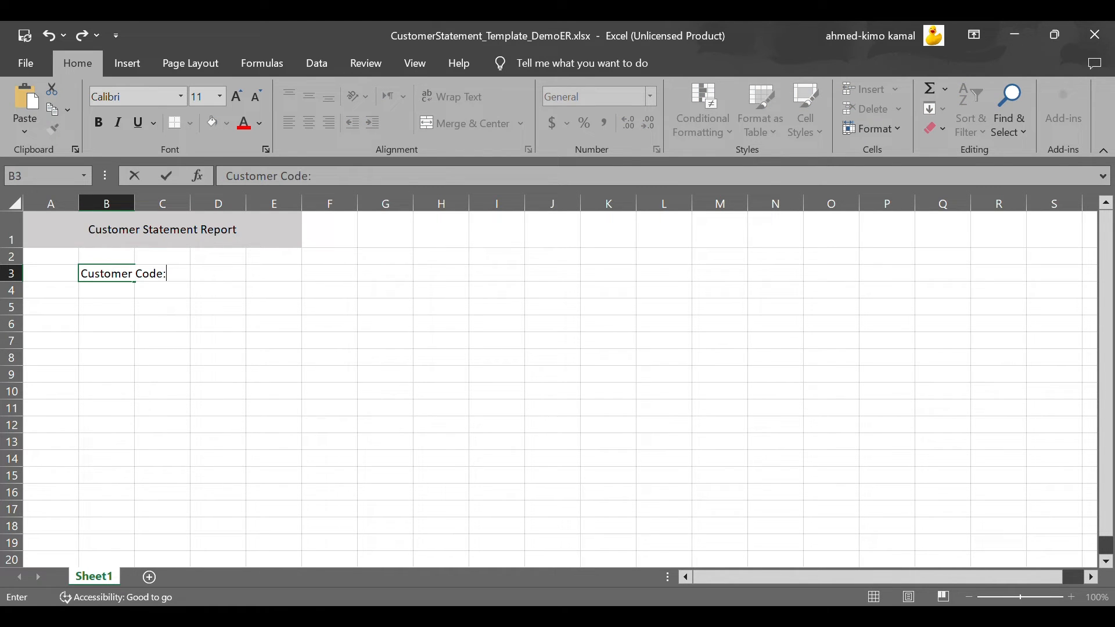
{"action": "left_click", "coordinate": [182, 293]}
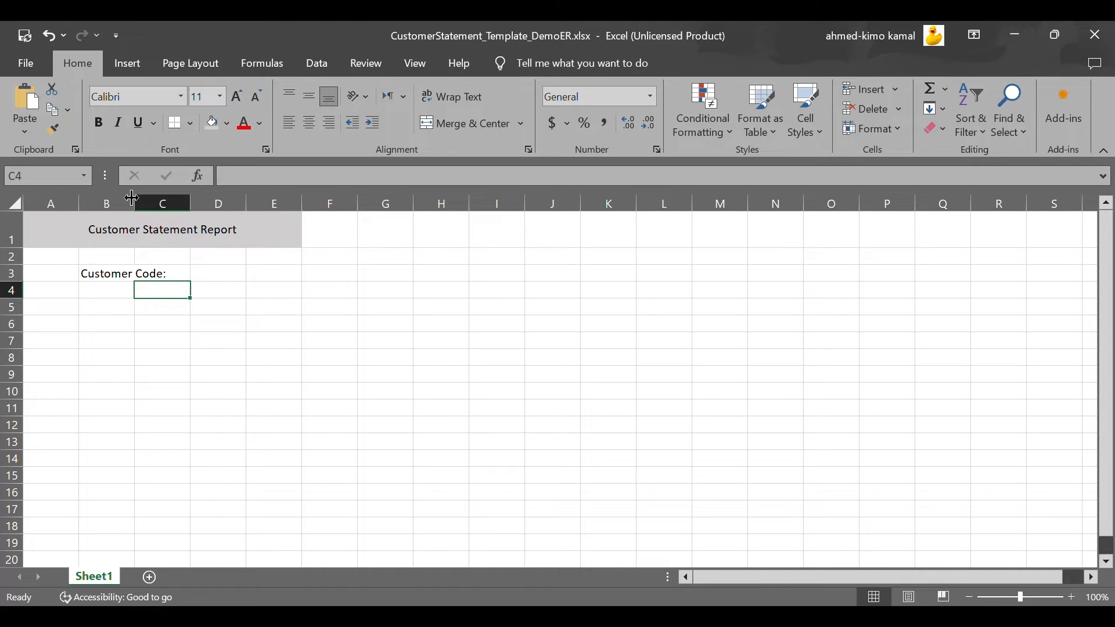
{"action": "left_click_drag", "start_coordinate": [132, 198], "coordinate": [198, 200]}
Enter the label "Customer Name :" in cell B4.
{"action": "left_click", "coordinate": [167, 296]}
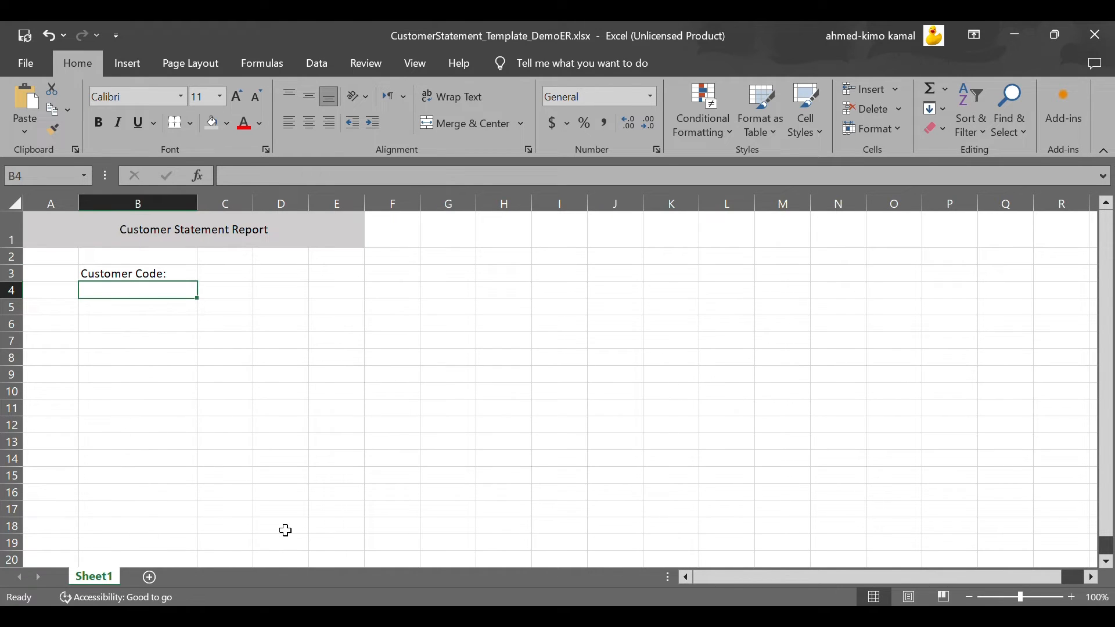
{"action": "type", "text": "Customer "}
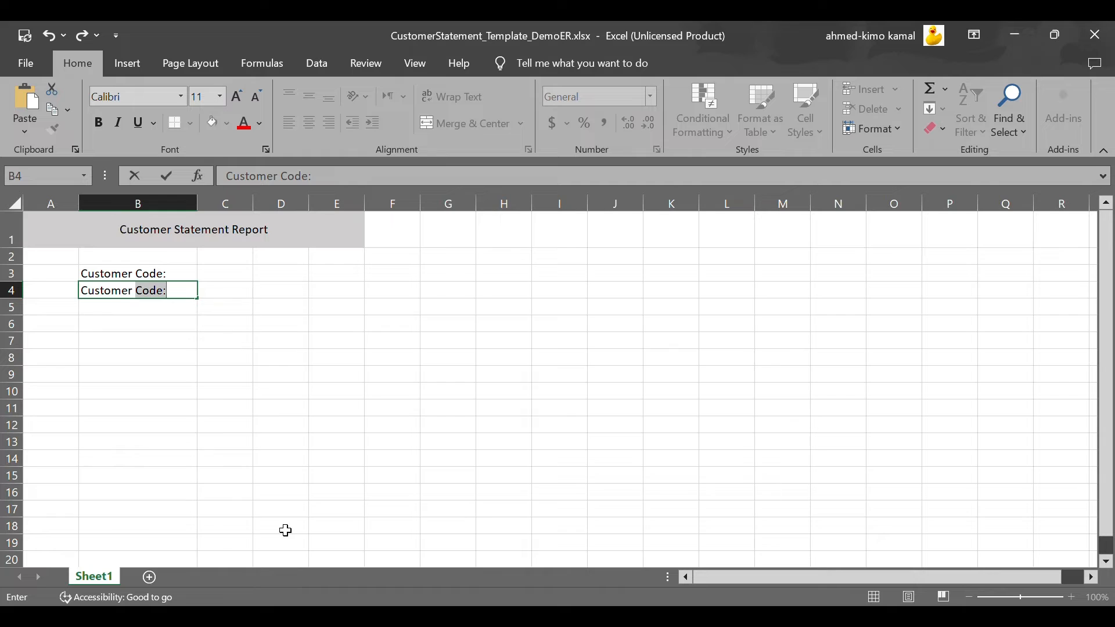
{"action": "type", "text": "Name :"}
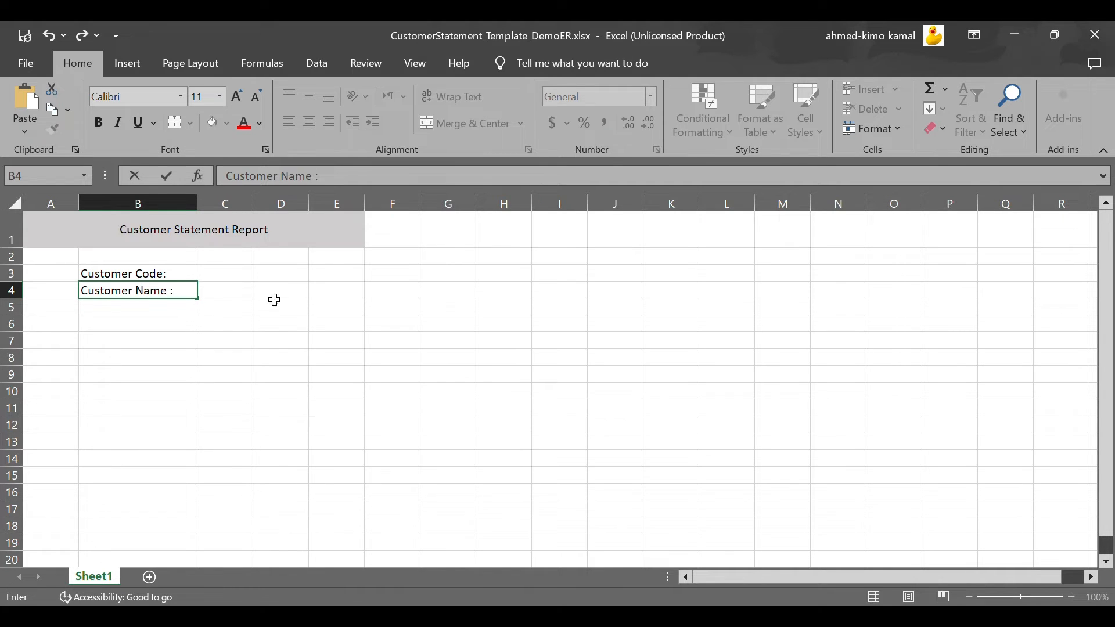
{"action": "left_click", "coordinate": [278, 342]}
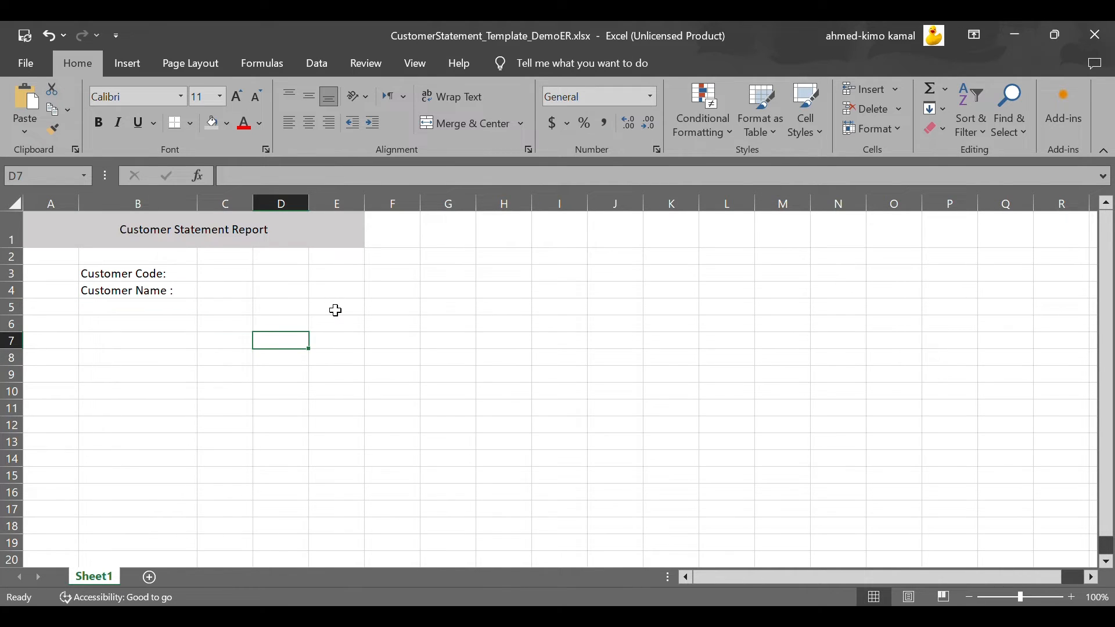
Enter the label "Date From :" in cell B6 and "Date To :" in cell D6.
{"action": "left_click", "coordinate": [226, 311]}
{"action": "left_click", "coordinate": [151, 326]}
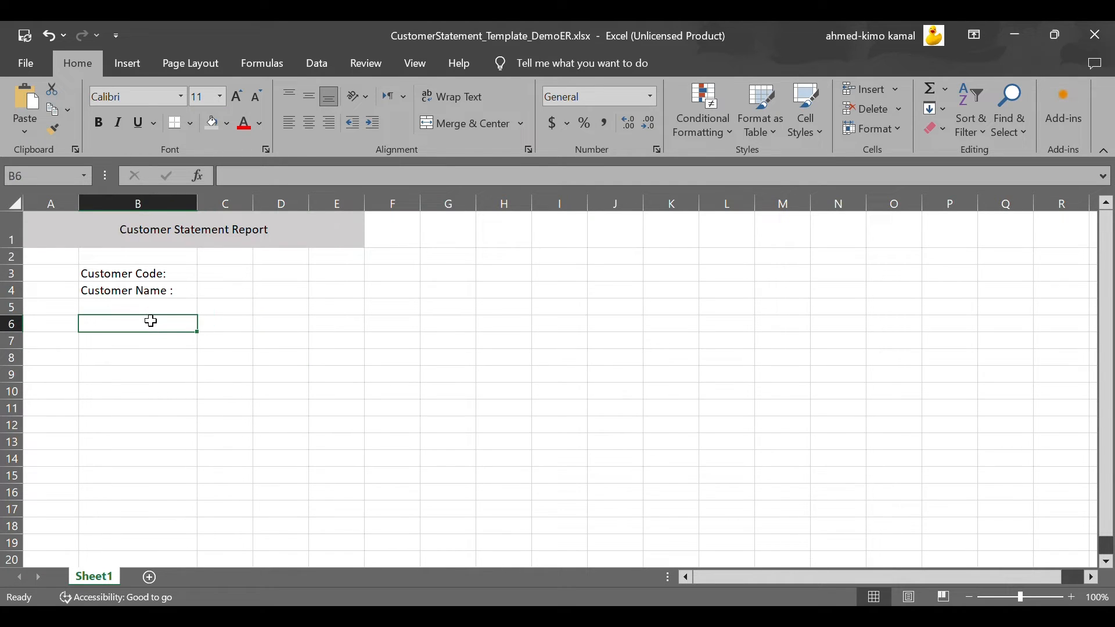
{"action": "type", "text": "Da"}
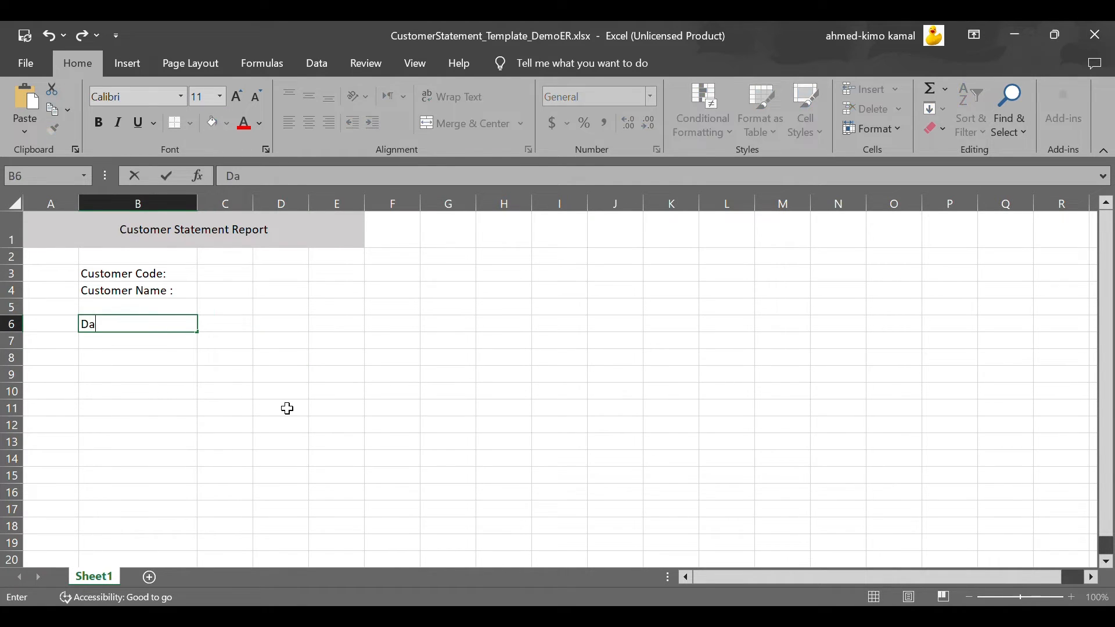
{"action": "type", "text": "te From :"}
{"action": "left_click", "coordinate": [266, 325]}
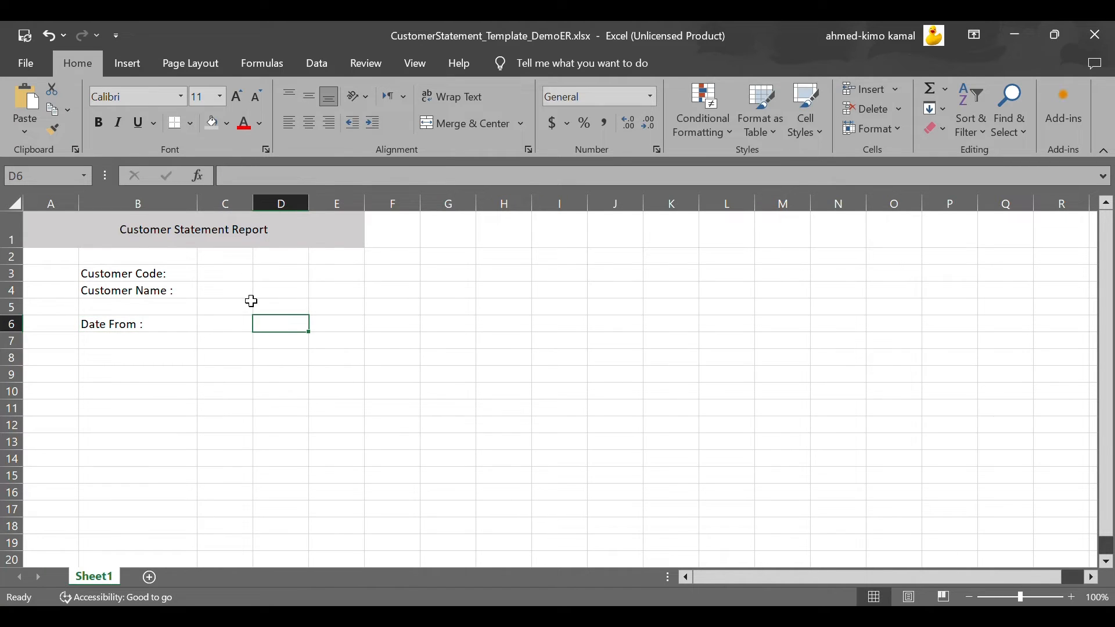
{"action": "type", "text": "Date To :"}
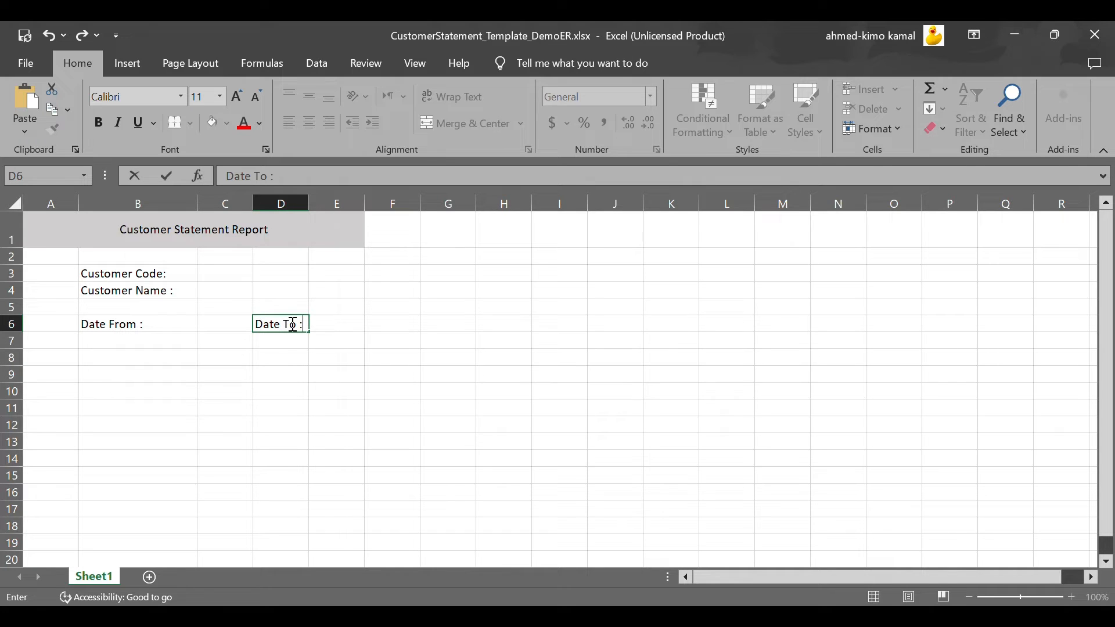
{"action": "left_click_drag", "start_coordinate": [110, 370], "coordinate": [338, 427]}
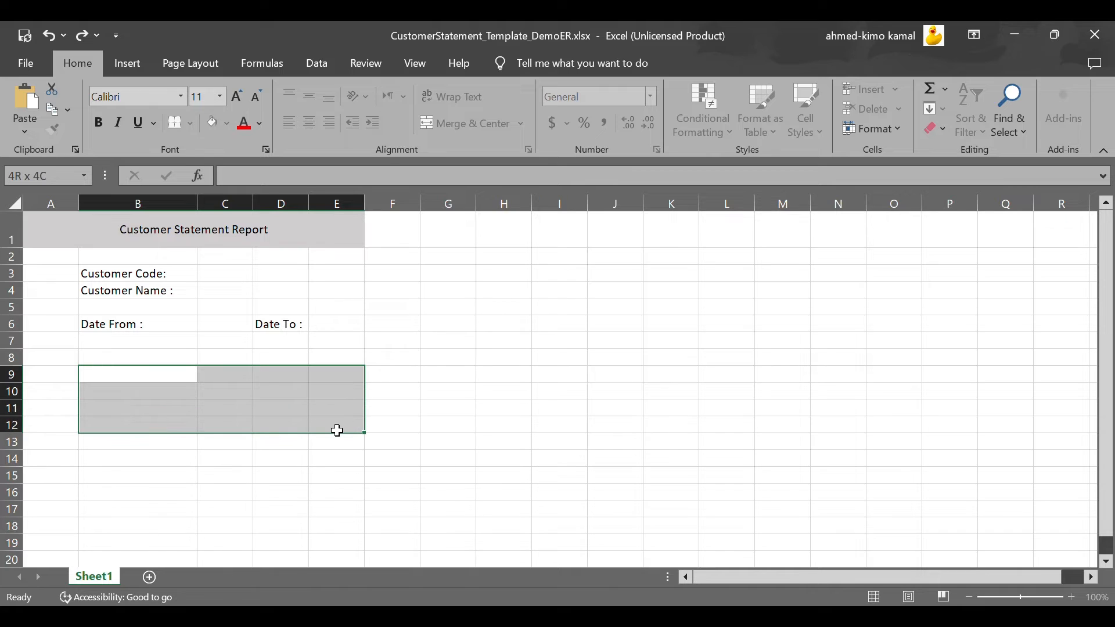
{"action": "left_click", "coordinate": [286, 423]}
{"action": "left_click_drag", "start_coordinate": [67, 381], "coordinate": [303, 366]}
{"action": "left_click", "coordinate": [277, 391]}
{"action": "left_click_drag", "start_coordinate": [132, 378], "coordinate": [316, 365]}
{"action": "left_click", "coordinate": [56, 374]}
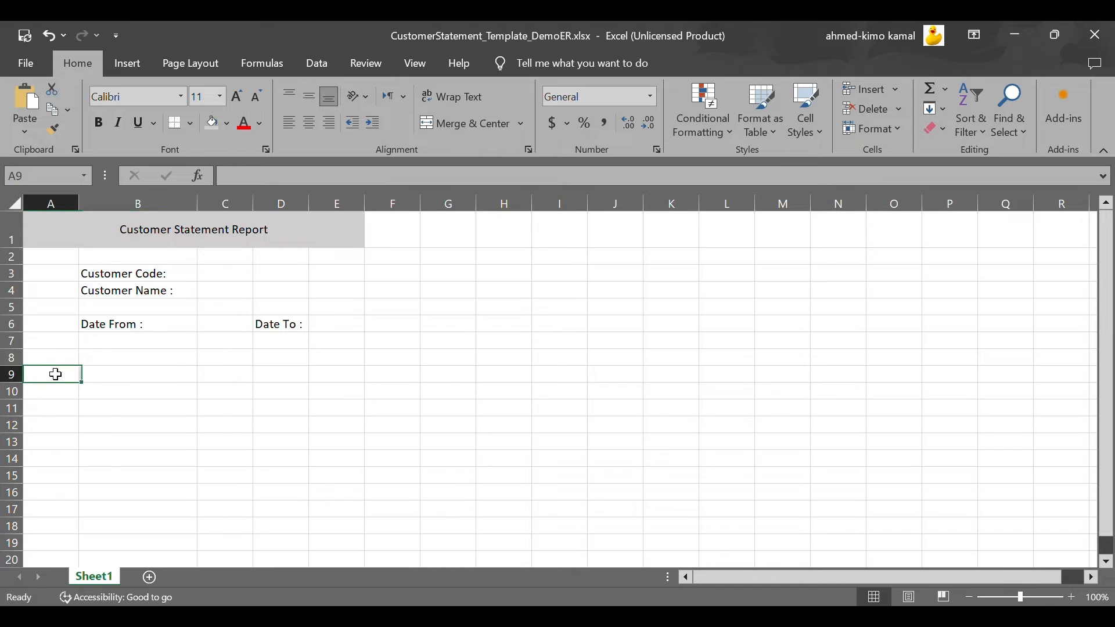
Apply all borders to the header row cells A9 to E9.
{"action": "left_click_drag", "start_coordinate": [56, 375], "coordinate": [331, 376]}
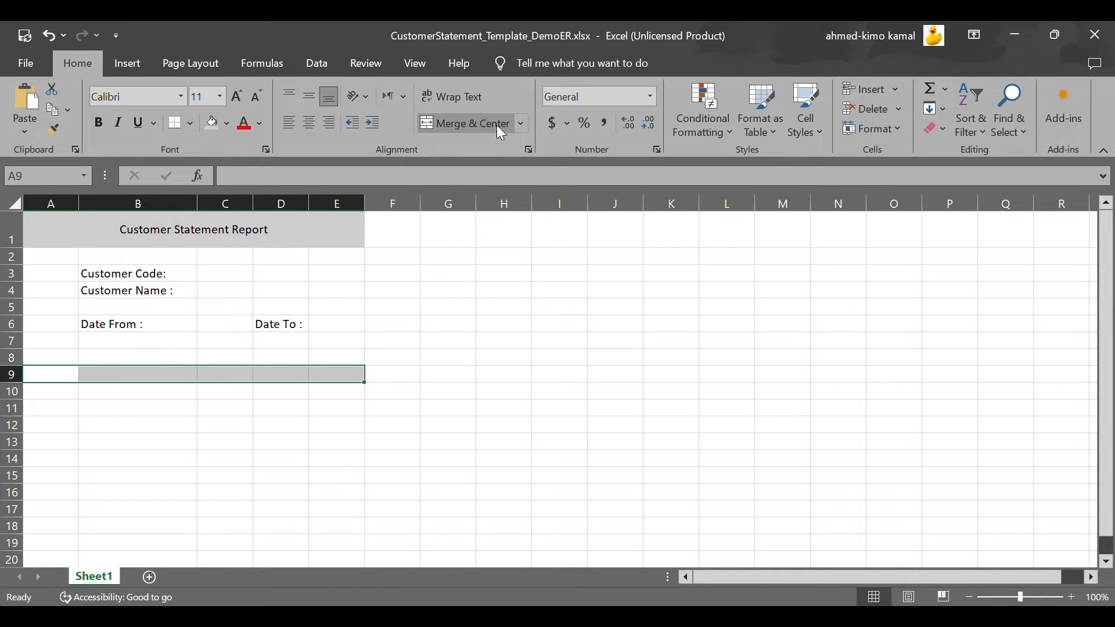
{"action": "left_click", "coordinate": [519, 124]}
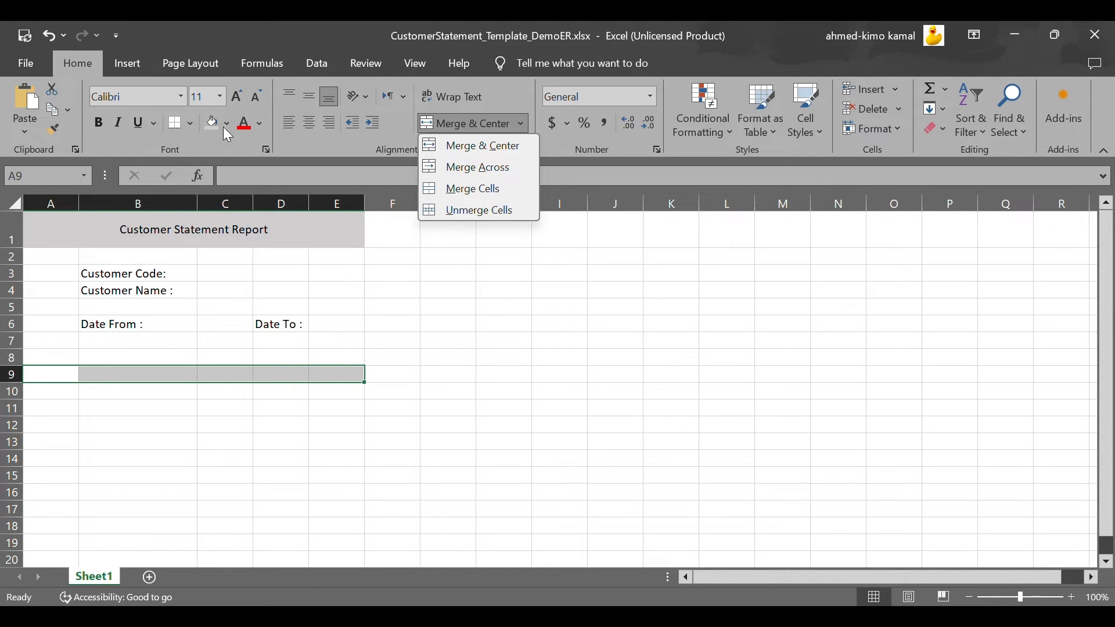
{"action": "left_click", "coordinate": [190, 123]}
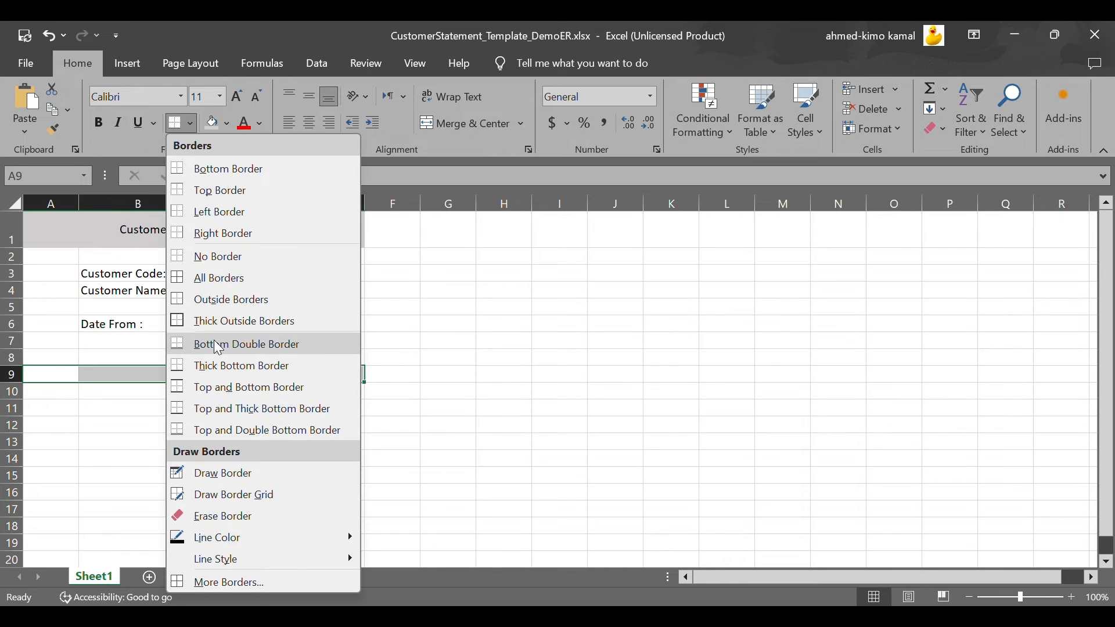
{"action": "left_click", "coordinate": [215, 278]}
{"action": "left_click", "coordinate": [238, 425]}
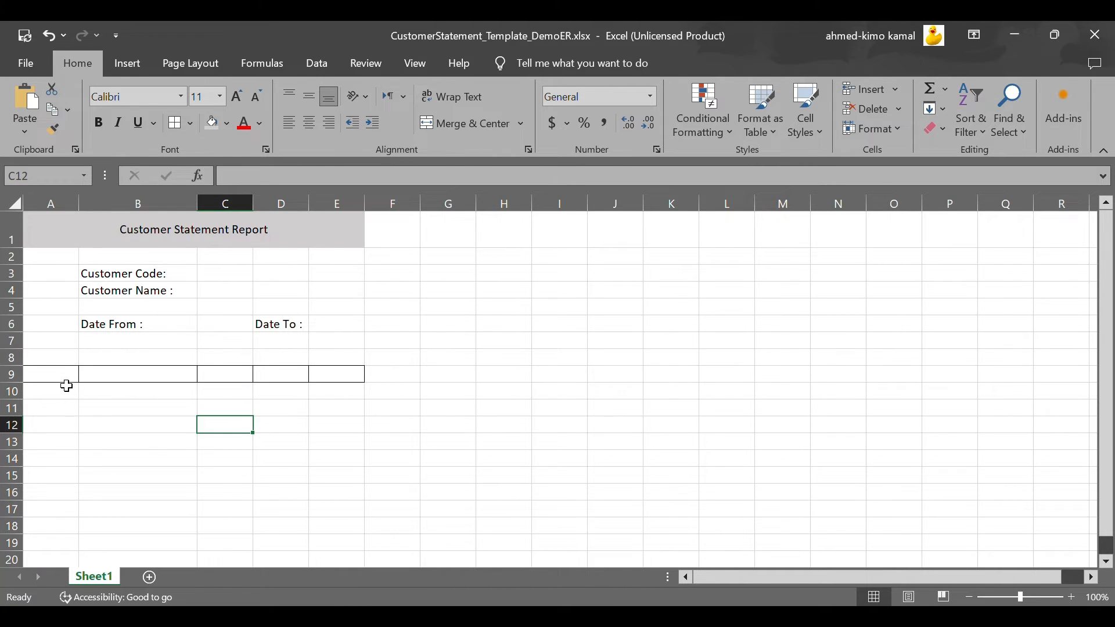
Copy the bordered cells A9:E9 into row 10.
{"action": "left_click_drag", "start_coordinate": [70, 378], "coordinate": [336, 374]}
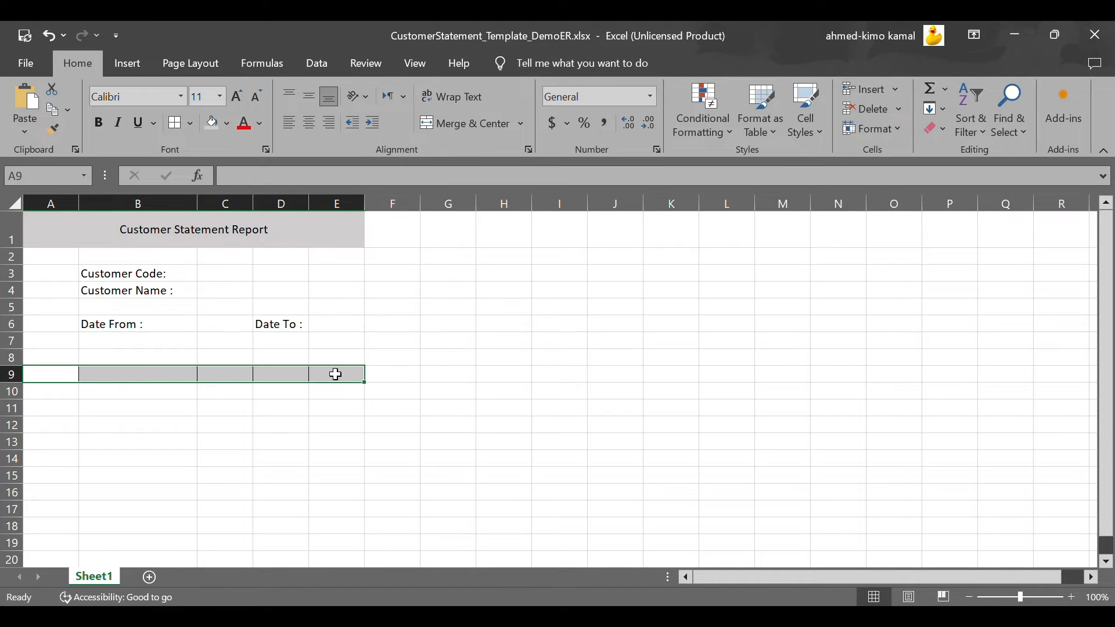
{"action": "key", "text": "ctrl+c"}
{"action": "left_click", "coordinate": [67, 390]}
{"action": "key", "text": "ctrl+v"}
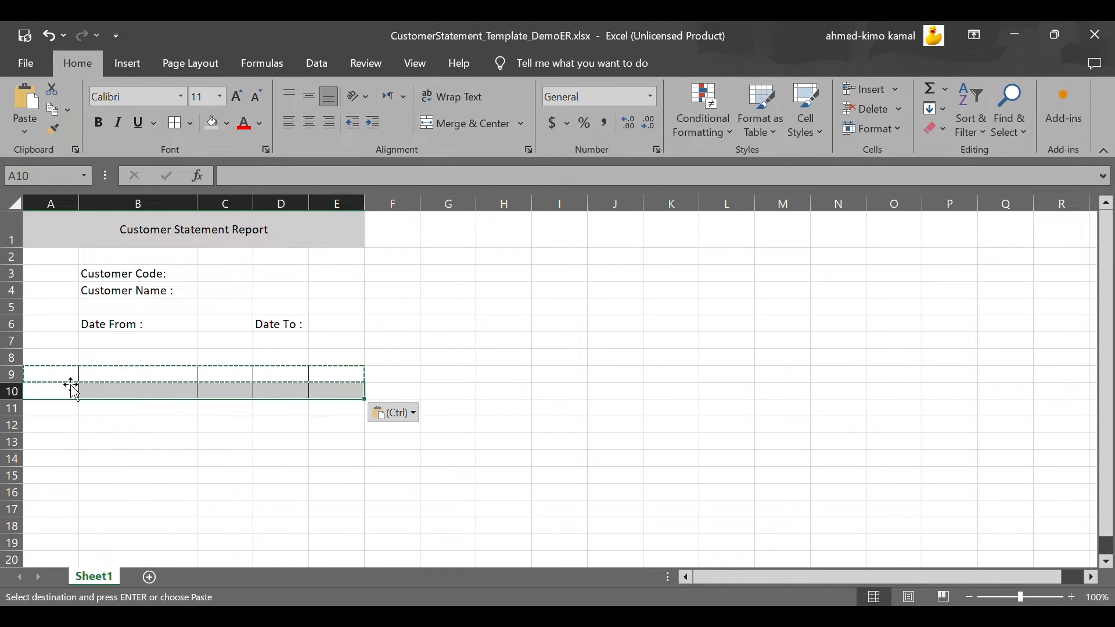
Enter the table headings "#" in cell A9 and "Date" in cell B9.
{"action": "left_click", "coordinate": [68, 373]}
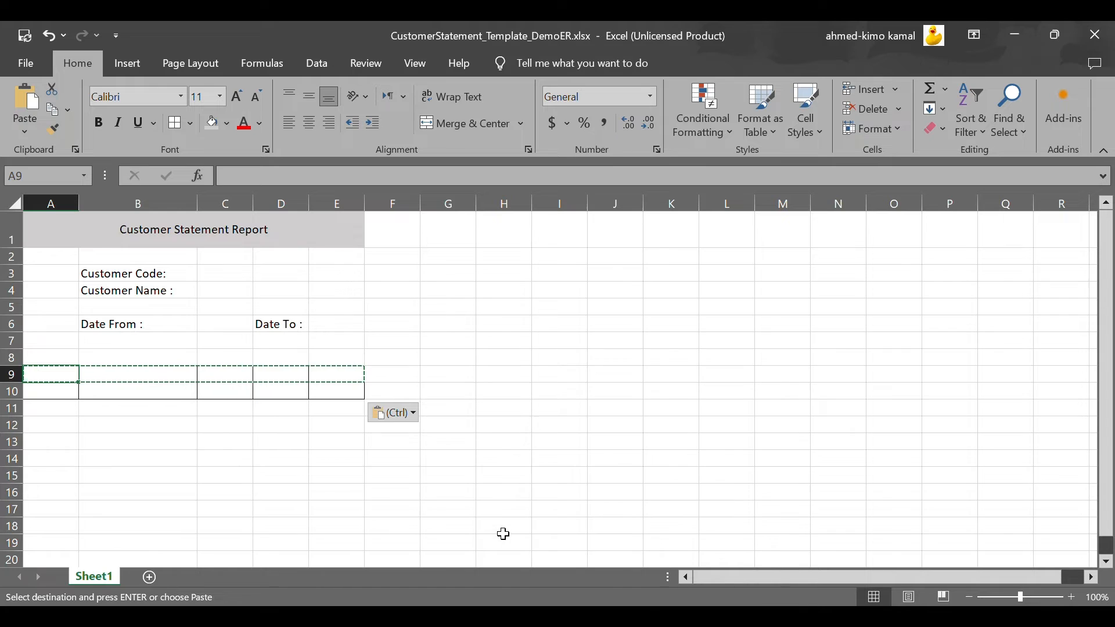
{"action": "type", "text": "#"}
{"action": "key", "text": "Tab"}
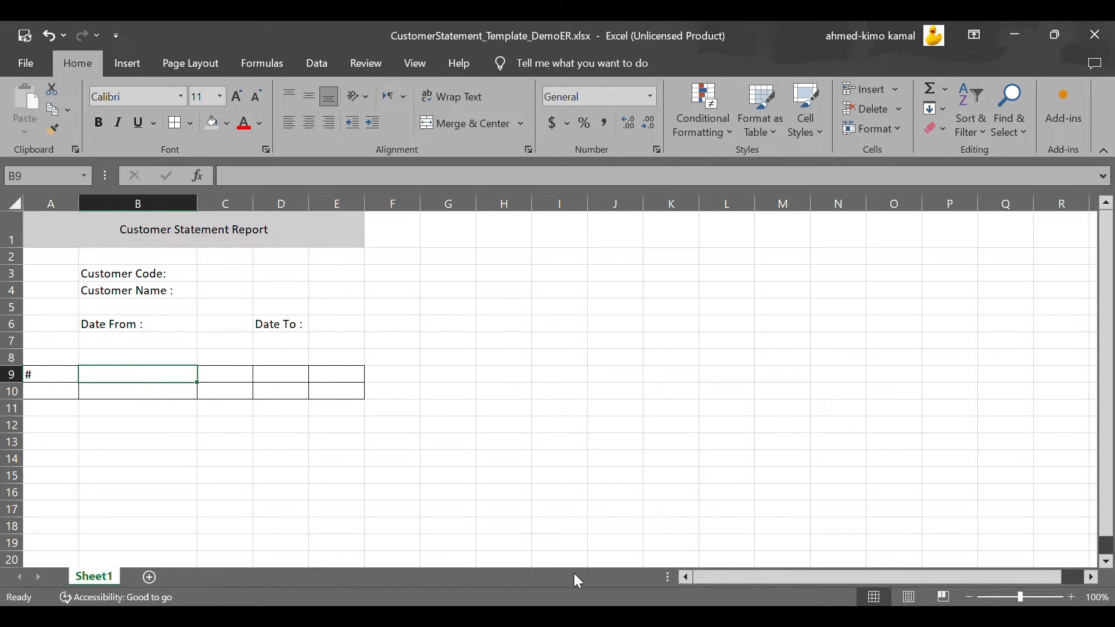
{"action": "type", "text": "C"}
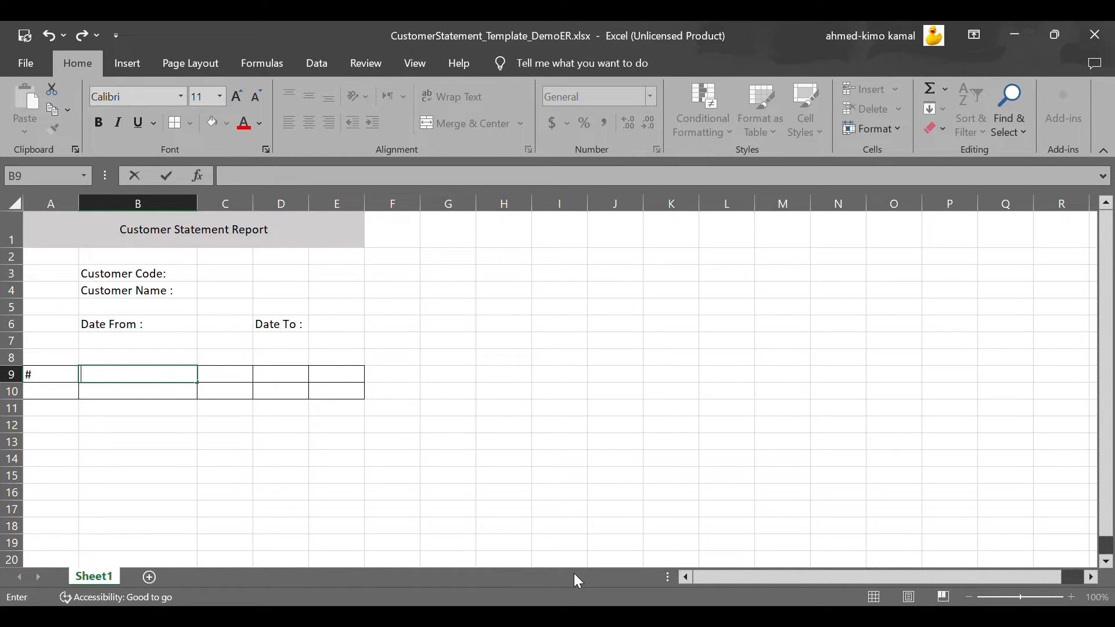
{"action": "type", "text": "Date"}
{"action": "key", "text": "Tab"}
Check the table columns in the ER Demo PowerPoint report design, and enter the headings "Amount" in C9 and "Description" in D9.
{"action": "type", "text": "A"}
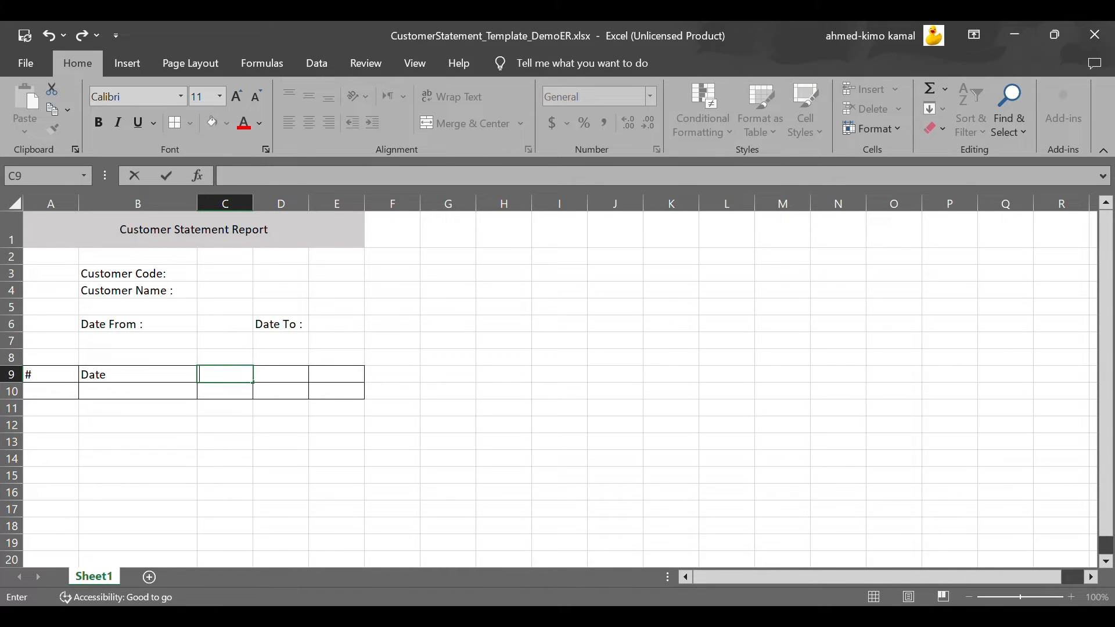
{"action": "key", "text": "alt+Tab"}
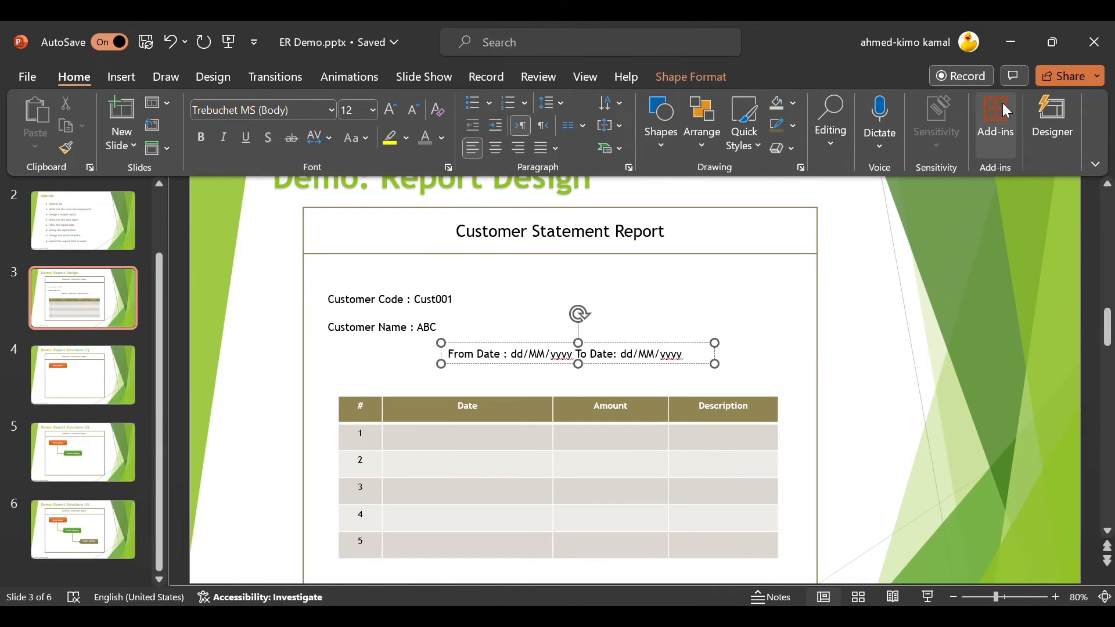
{"action": "left_click", "coordinate": [1011, 41]}
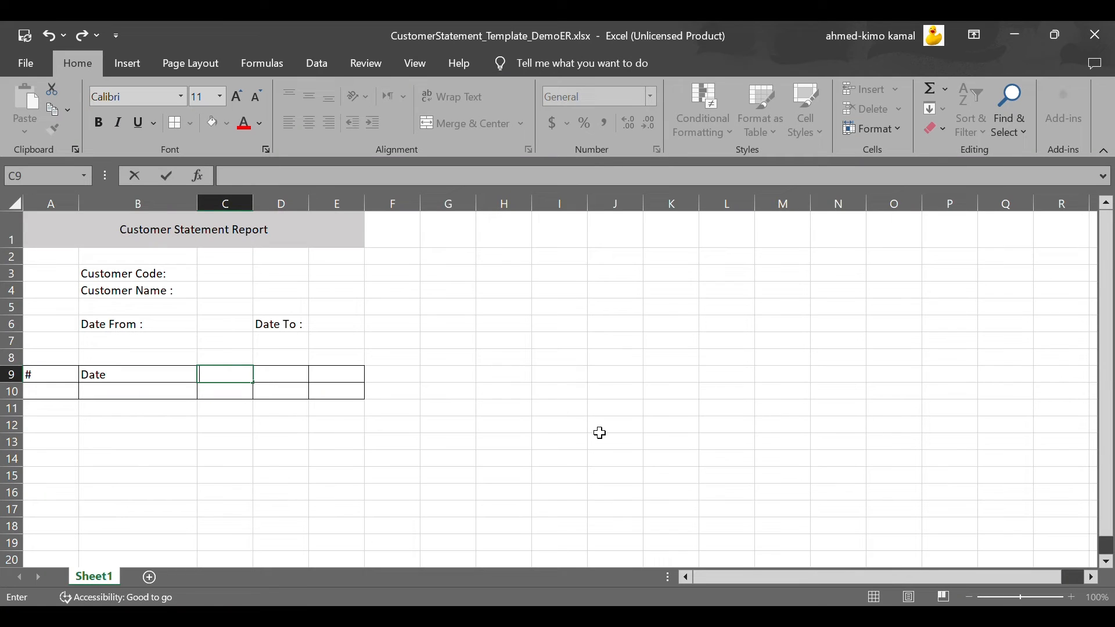
{"action": "type", "text": "Amount"}
{"action": "key", "text": "Tab"}
{"action": "type", "text": "De"}
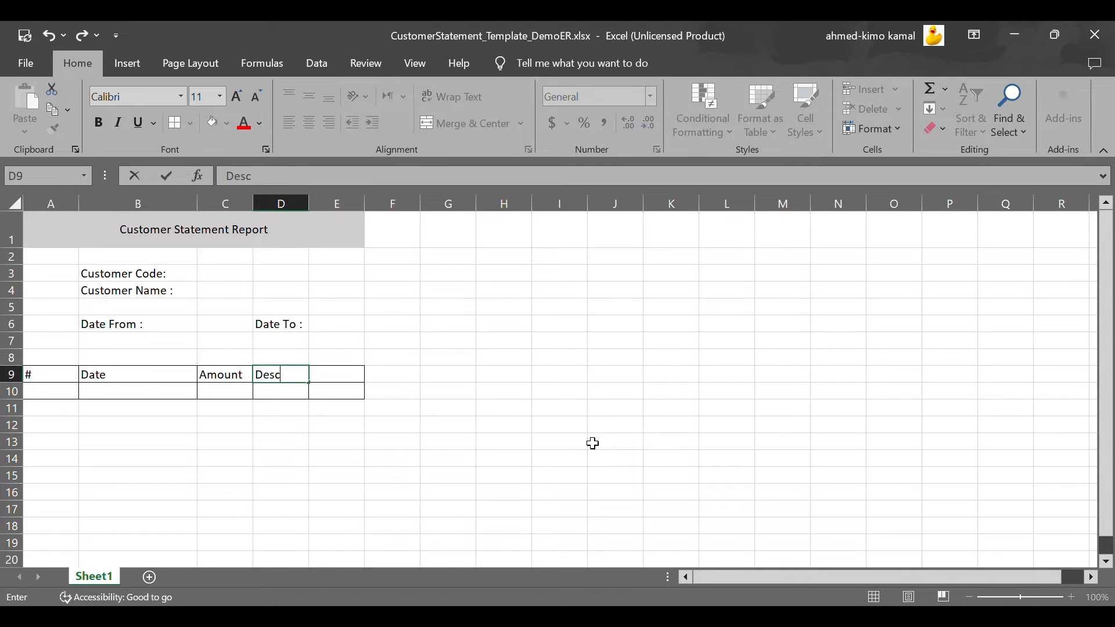
{"action": "type", "text": "scription"}
{"action": "left_click", "coordinate": [555, 456]}
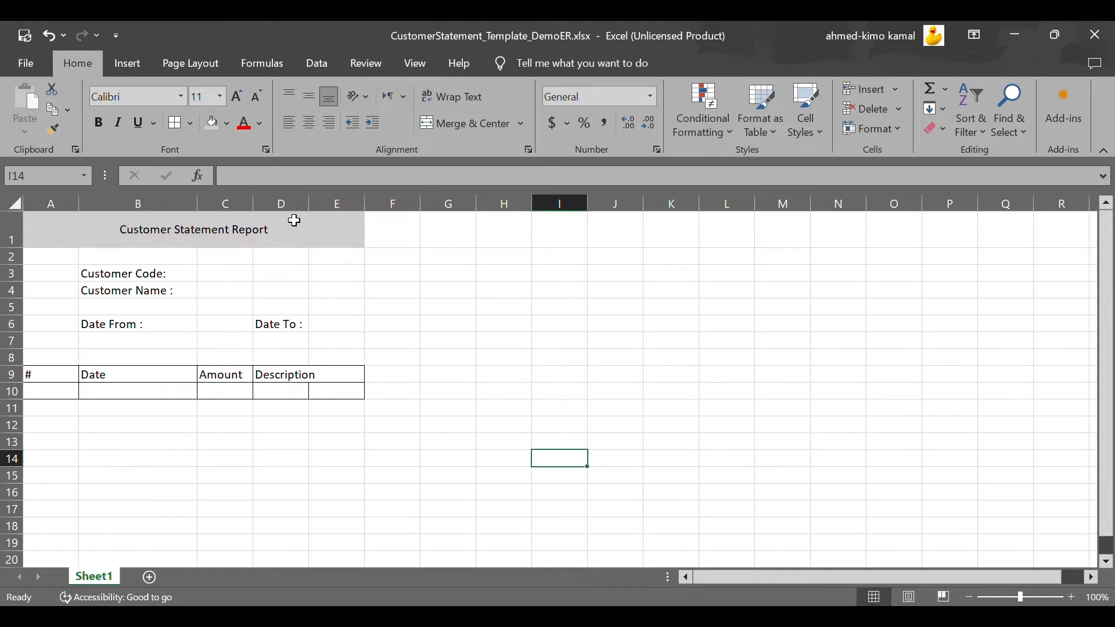
Widen columns C, D and E, and delete the unused table cells E9:E10.
{"action": "double_click", "coordinate": [312, 199]}
{"action": "left_click_drag", "start_coordinate": [317, 199], "coordinate": [451, 200]}
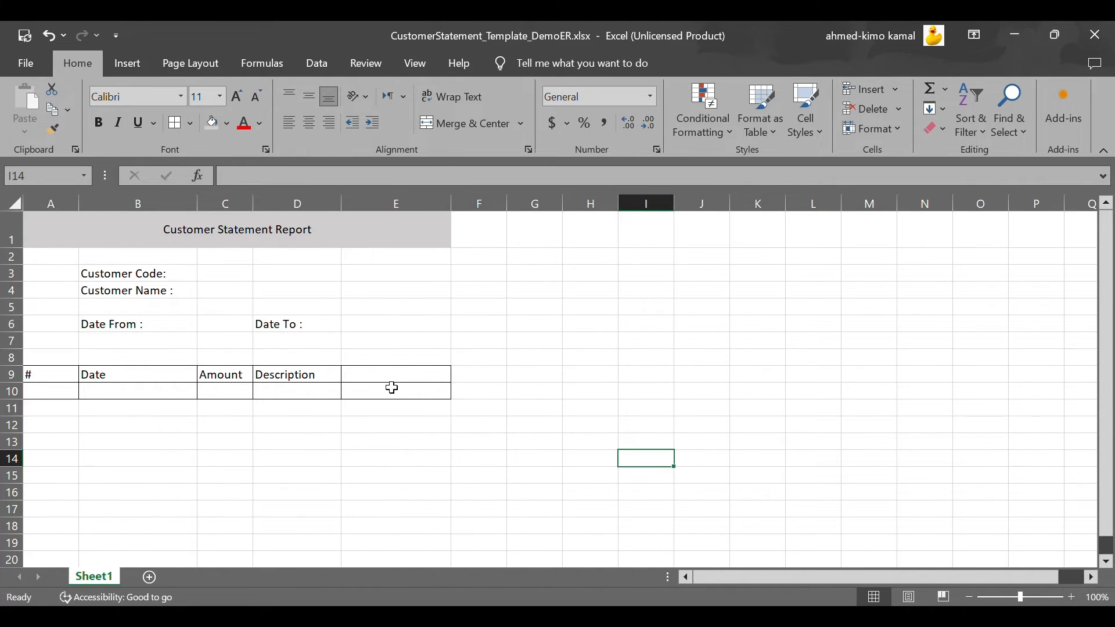
{"action": "left_click_drag", "start_coordinate": [397, 372], "coordinate": [398, 387]}
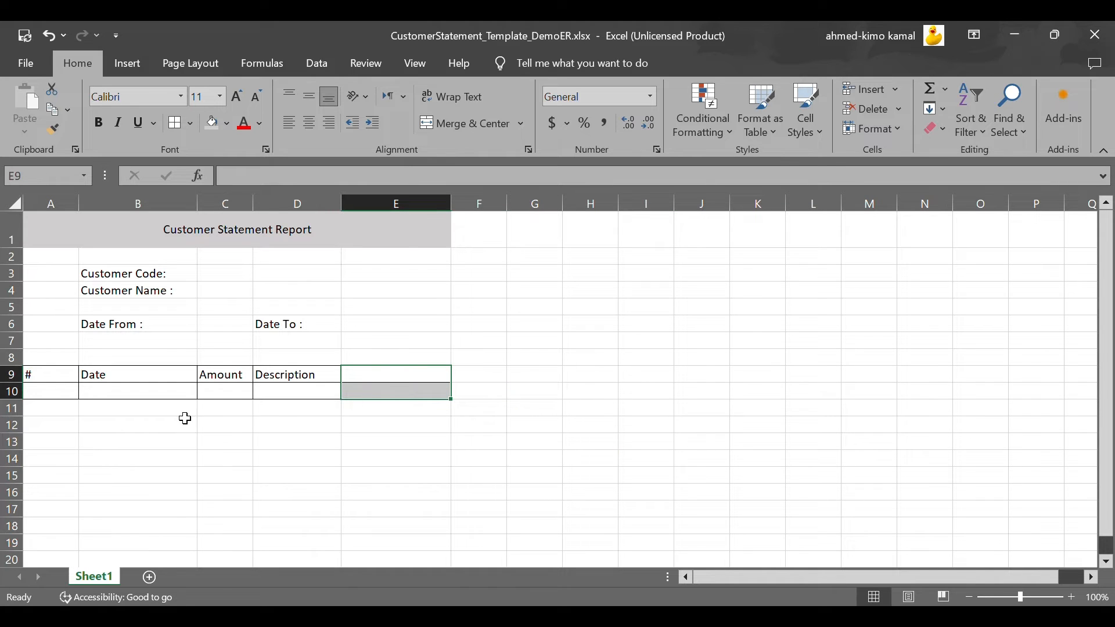
{"action": "right_click", "coordinate": [393, 379]}
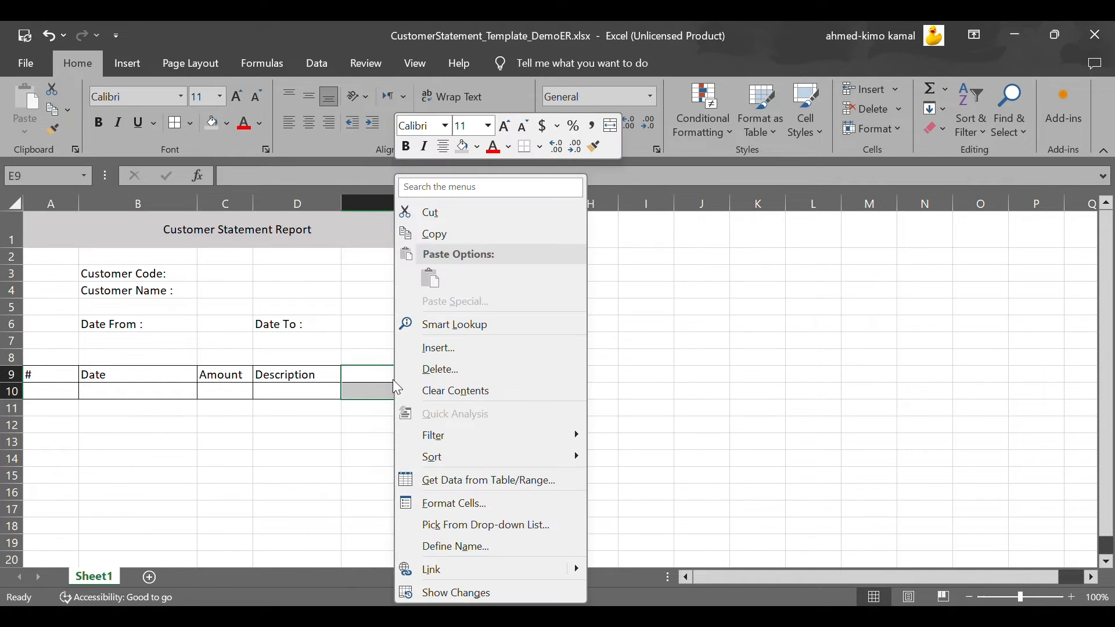
{"action": "left_click", "coordinate": [451, 378]}
{"action": "left_click", "coordinate": [410, 450]}
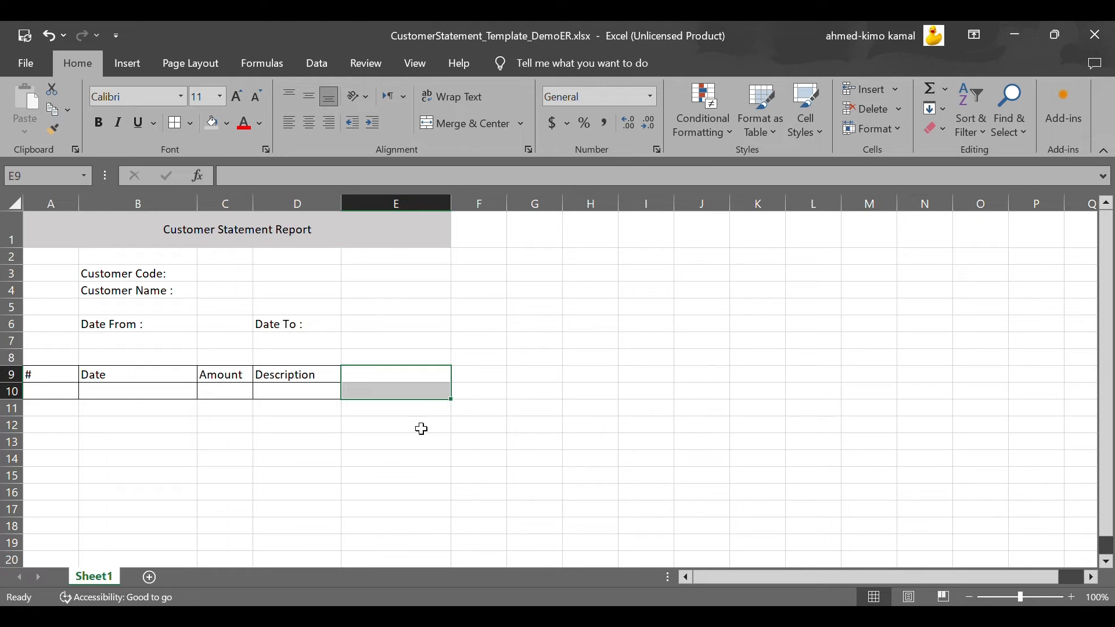
{"action": "left_click", "coordinate": [418, 436]}
{"action": "left_click", "coordinate": [392, 425]}
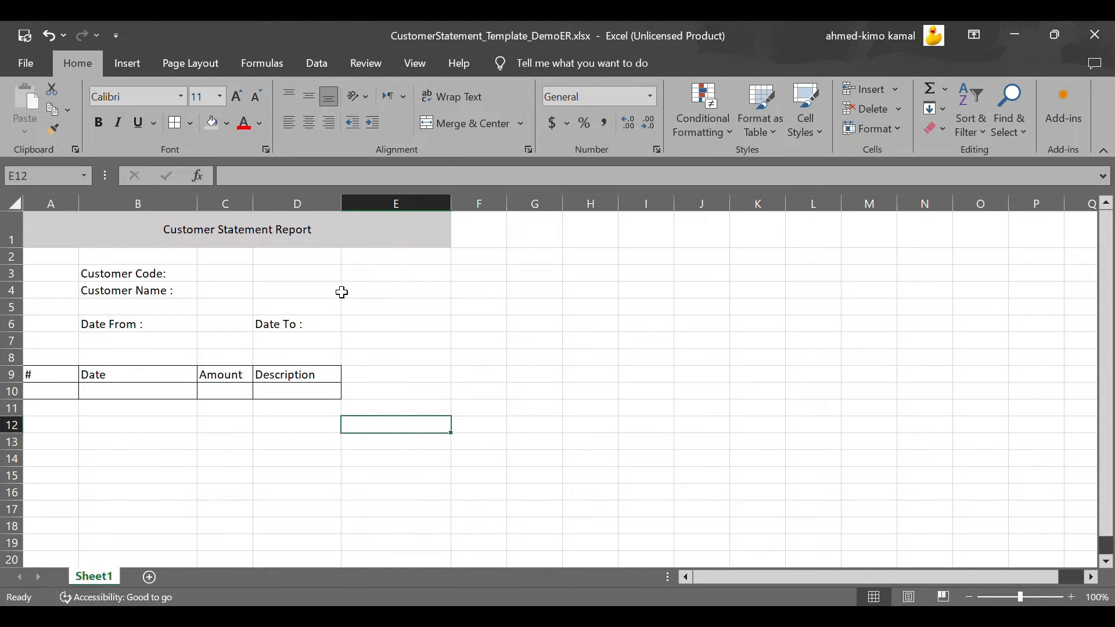
{"action": "left_click_drag", "start_coordinate": [253, 204], "coordinate": [273, 204]}
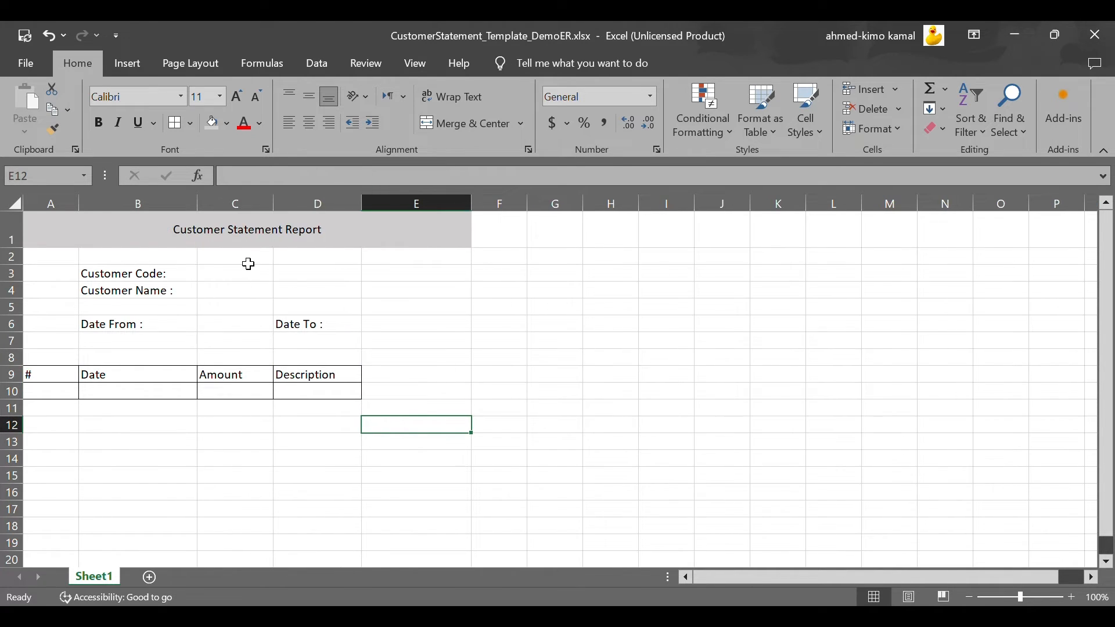
Fill the customer code, customer name, date from and date to value cells (C3, C4, C6, E6) with light gray.
{"action": "left_click", "coordinate": [245, 271]}
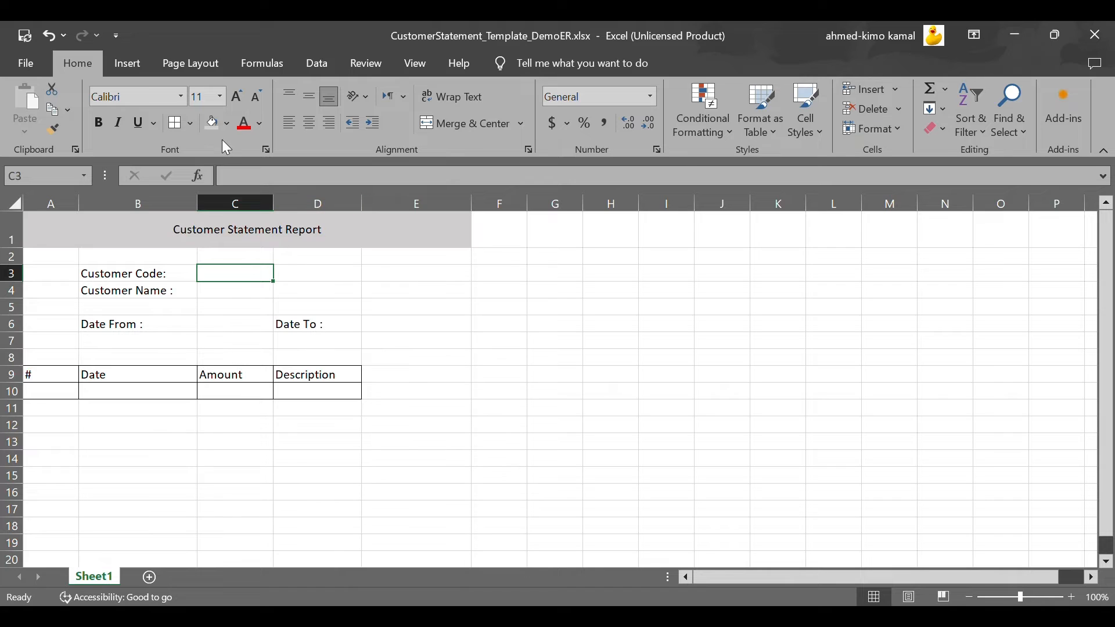
{"action": "left_click", "coordinate": [228, 125]}
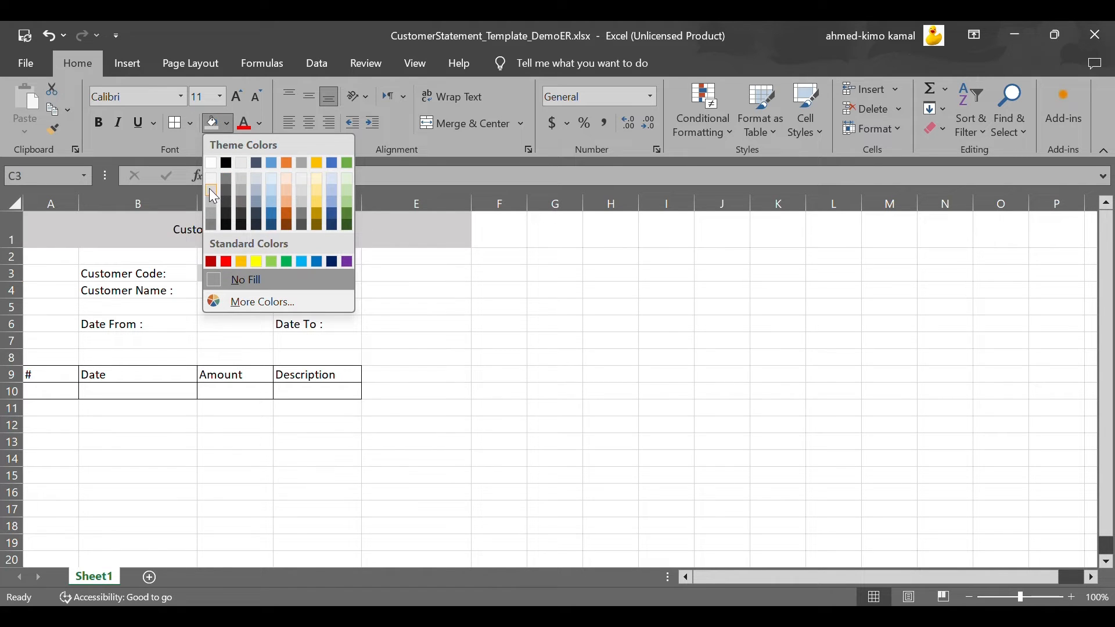
{"action": "left_click", "coordinate": [211, 181]}
{"action": "left_click", "coordinate": [226, 294]}
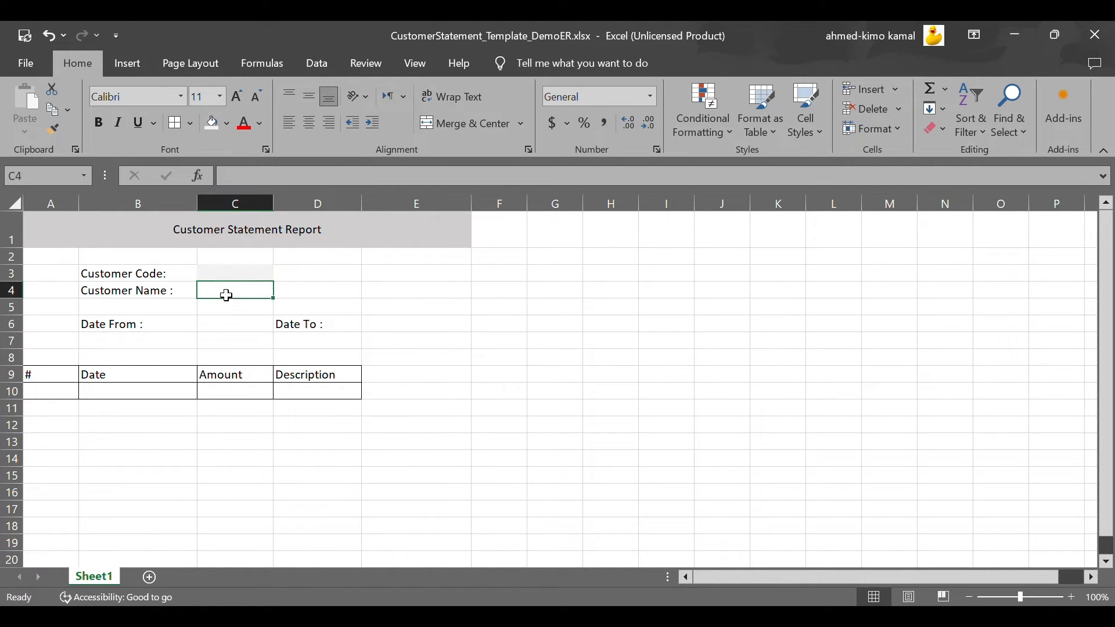
{"action": "left_click", "coordinate": [212, 127]}
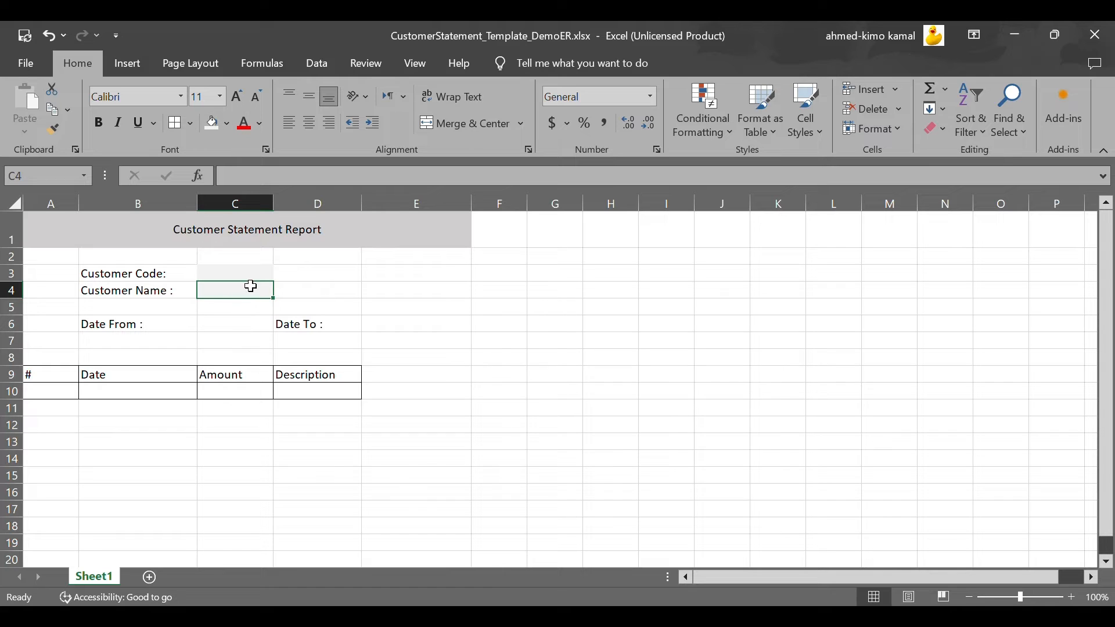
{"action": "left_click", "coordinate": [222, 325]}
{"action": "left_click", "coordinate": [211, 126]}
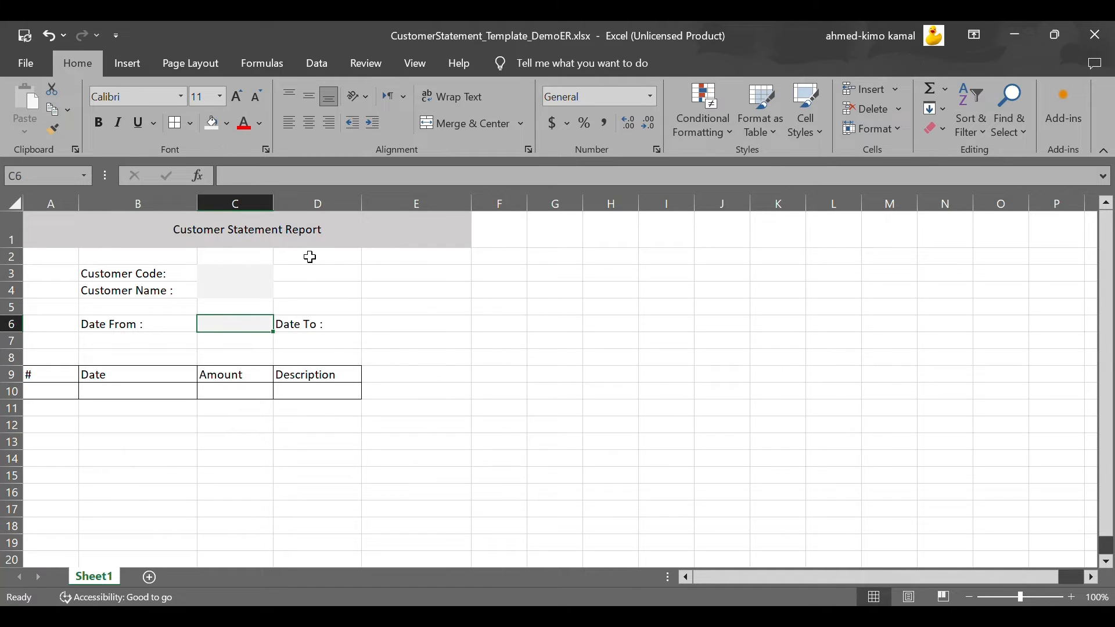
{"action": "left_click", "coordinate": [369, 326]}
{"action": "left_click", "coordinate": [213, 125]}
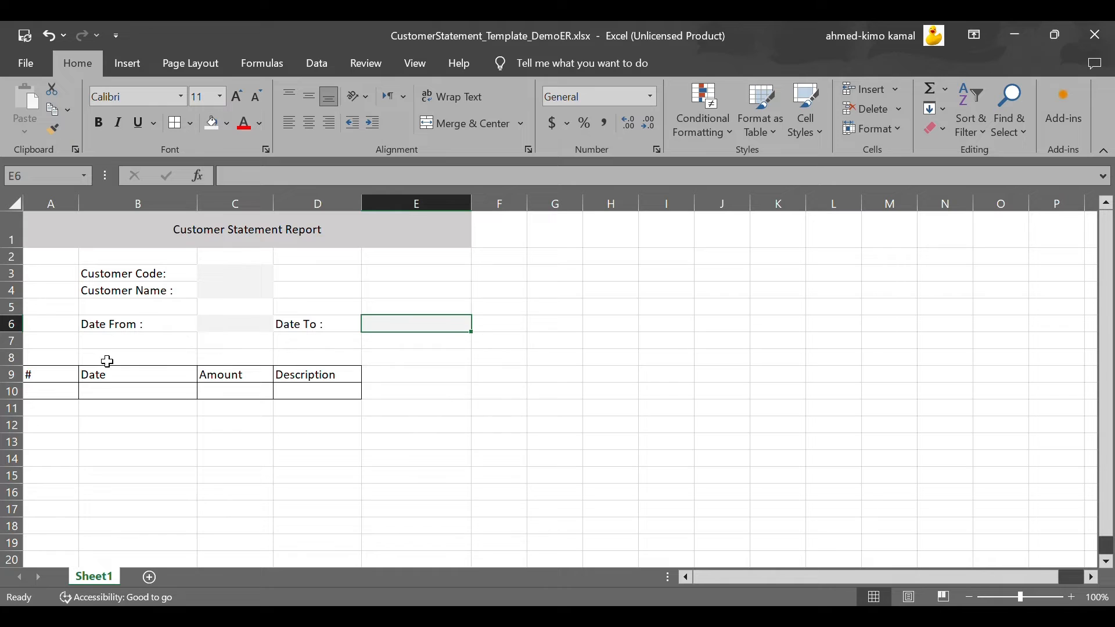
Fill the table's data row cells A10, B10, C10 and D10 with the same light gray.
{"action": "left_click", "coordinate": [69, 389]}
{"action": "left_click", "coordinate": [213, 126]}
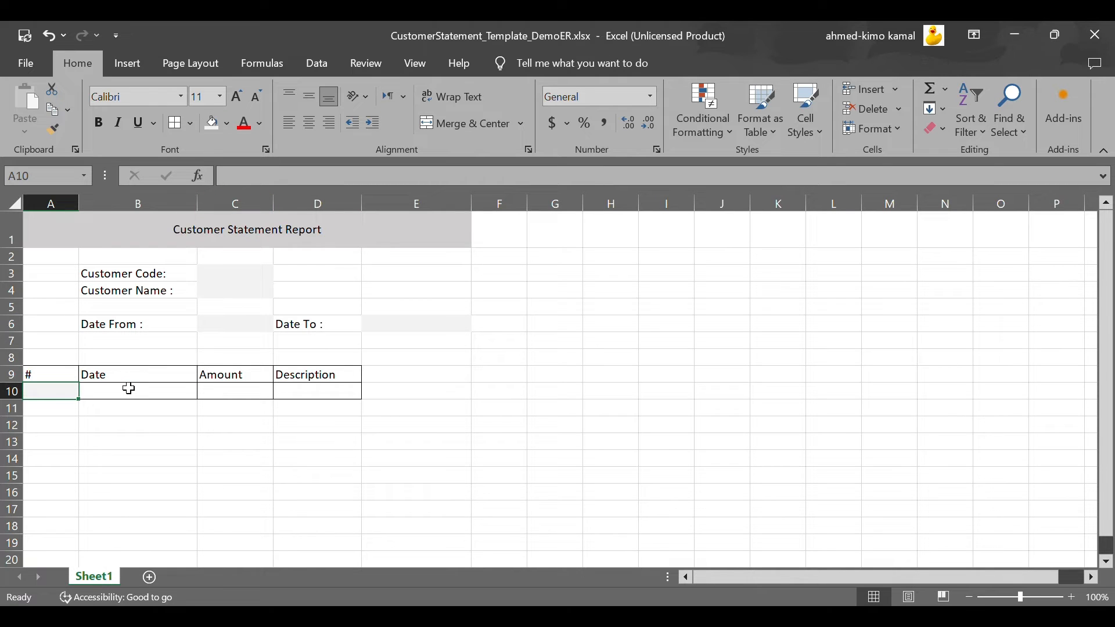
{"action": "left_click", "coordinate": [126, 388]}
{"action": "left_click", "coordinate": [214, 129]}
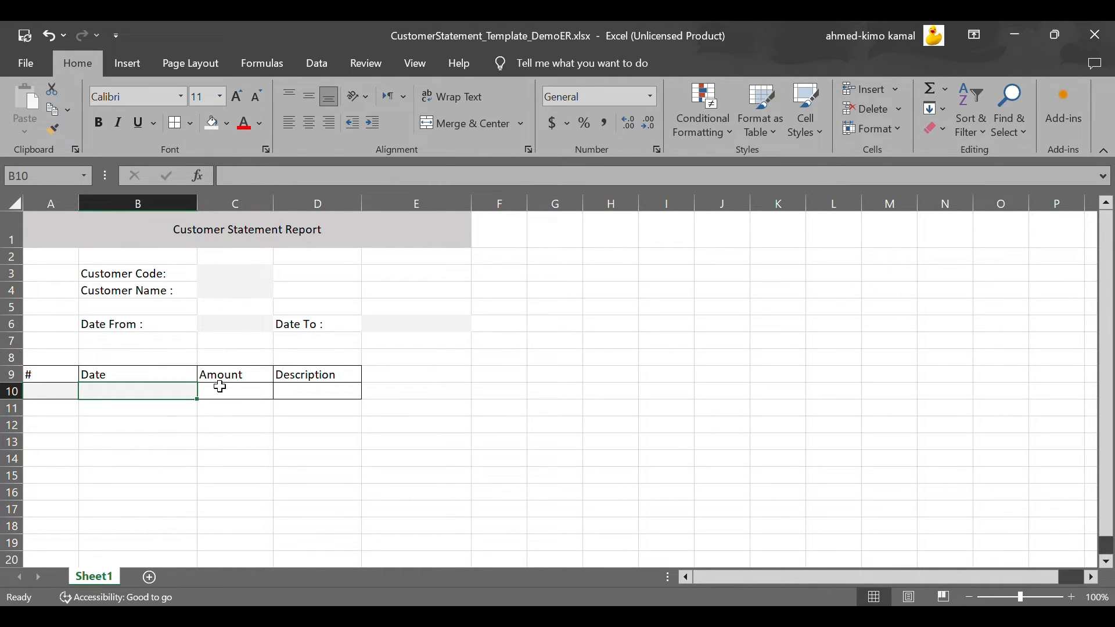
{"action": "left_click", "coordinate": [219, 388]}
{"action": "left_click", "coordinate": [215, 125]}
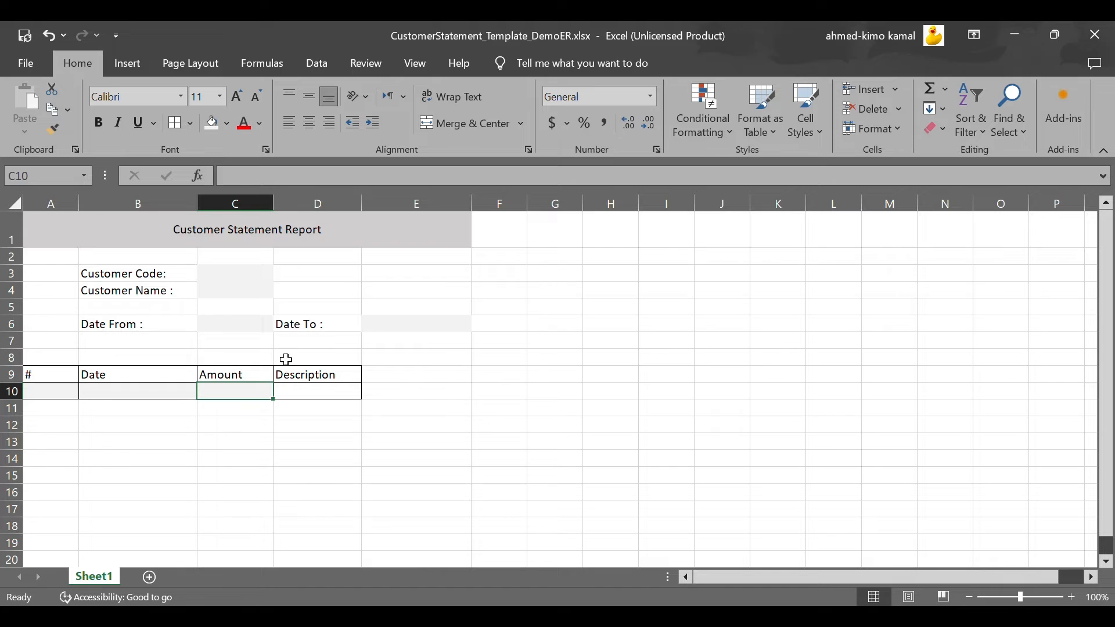
{"action": "left_click", "coordinate": [309, 393]}
{"action": "left_click", "coordinate": [215, 125]}
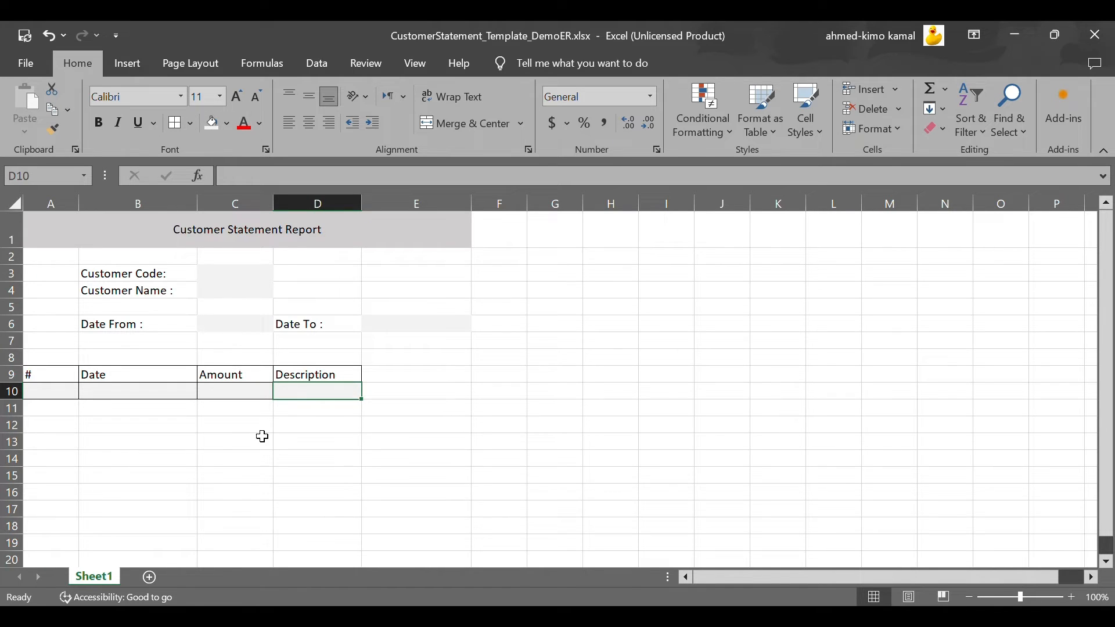
{"action": "left_click", "coordinate": [311, 357]}
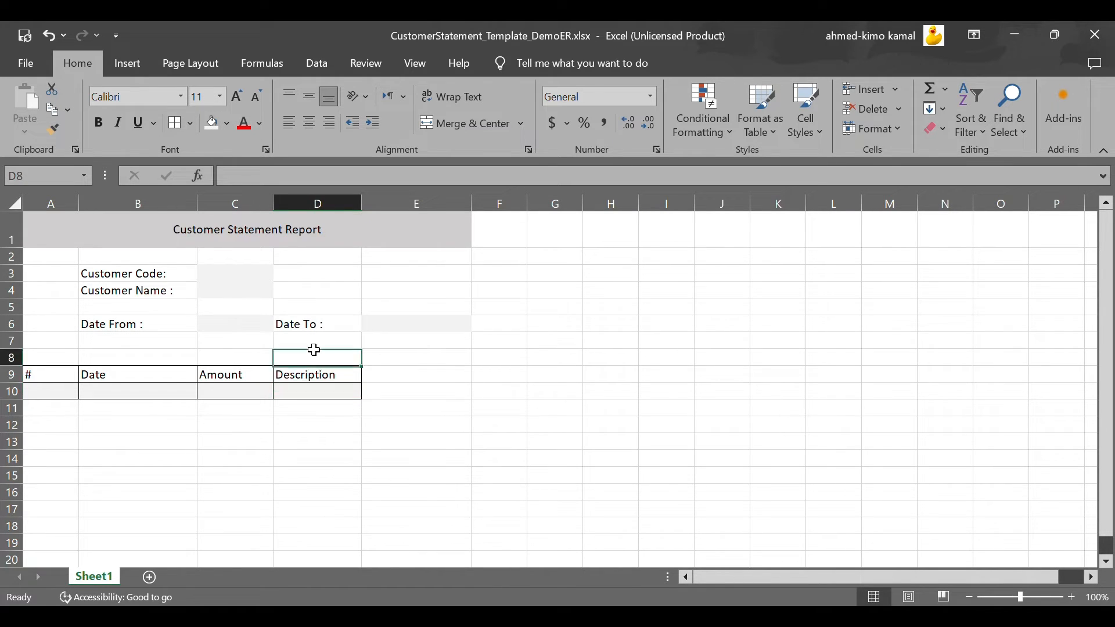
Define the workbook-scoped name Customer_Code for the customer code value cell C3.
{"action": "left_click", "coordinate": [242, 275]}
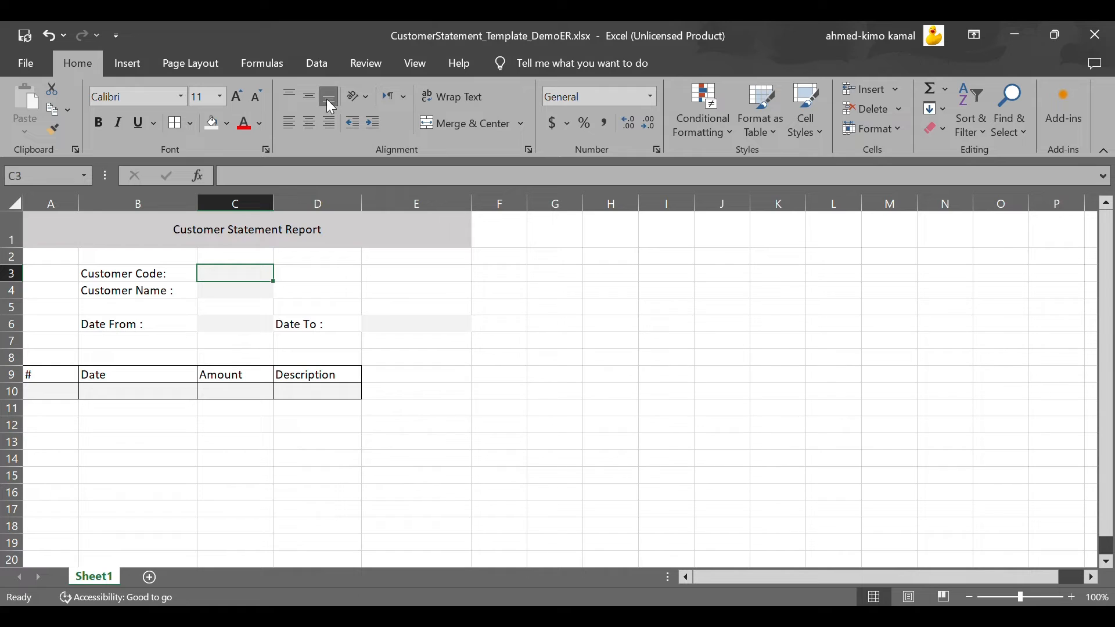
{"action": "left_click", "coordinate": [273, 66]}
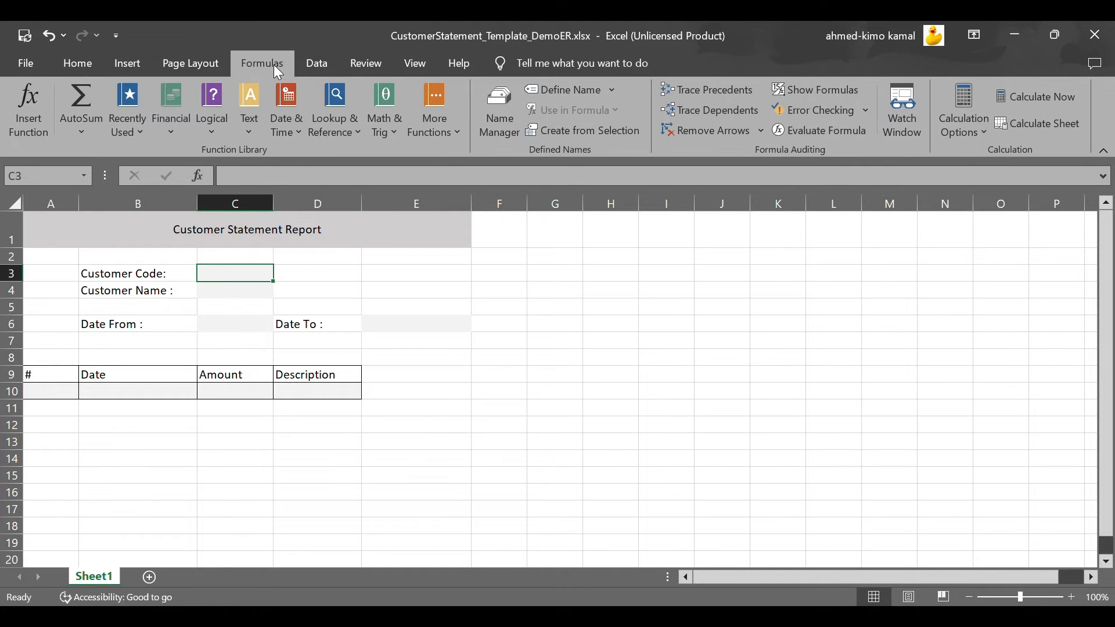
{"action": "left_click", "coordinate": [485, 130]}
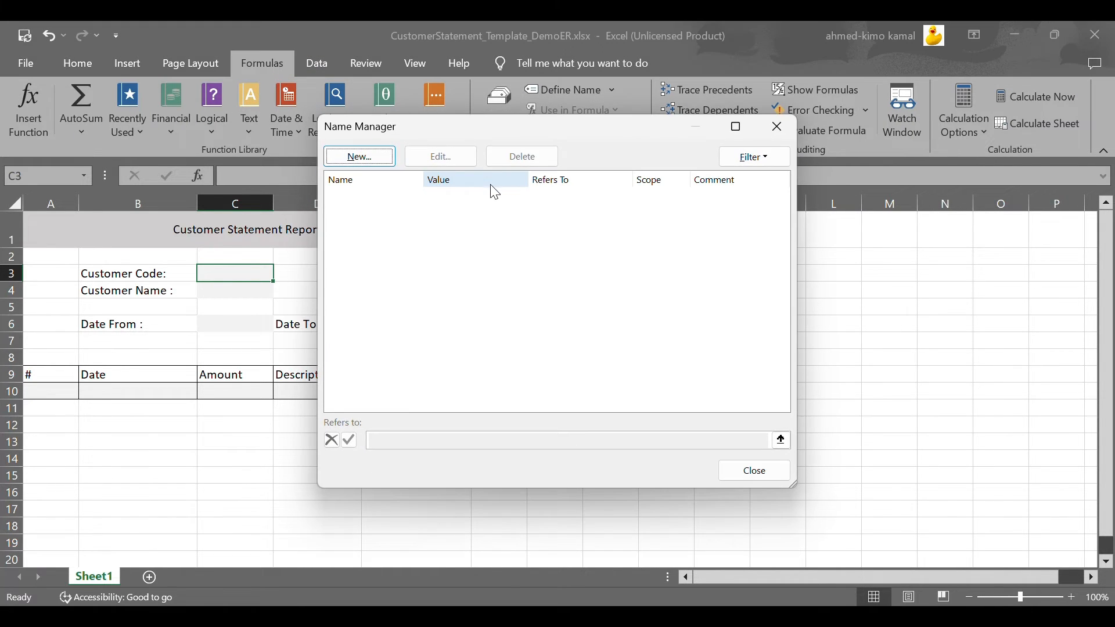
{"action": "left_click", "coordinate": [360, 157]}
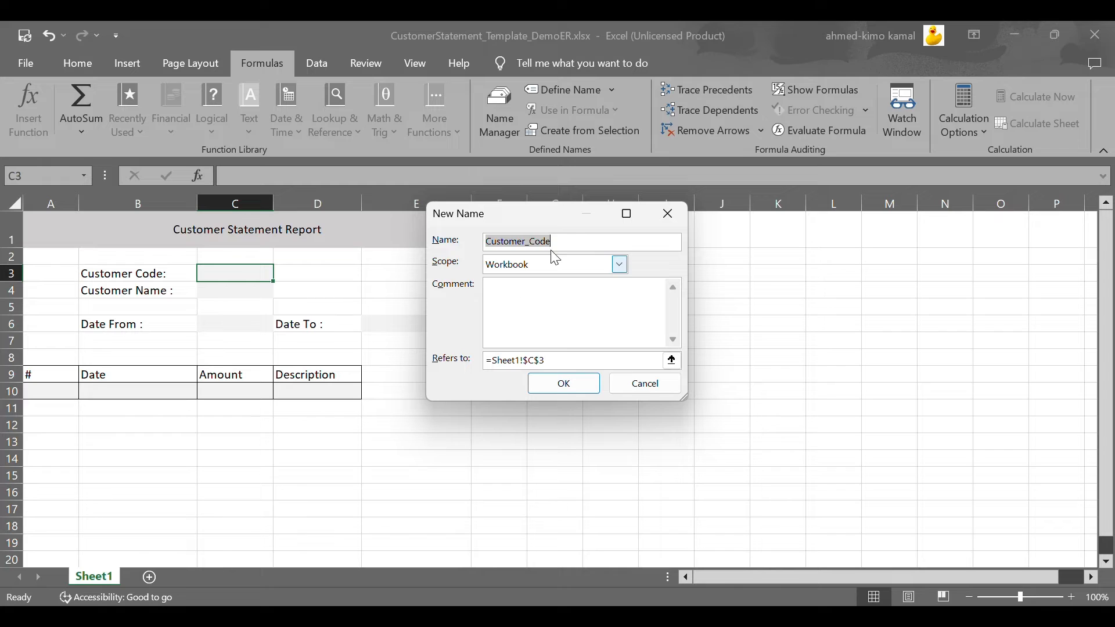
{"action": "left_click_drag", "start_coordinate": [558, 238], "coordinate": [483, 234]}
{"action": "left_click", "coordinate": [563, 384]}
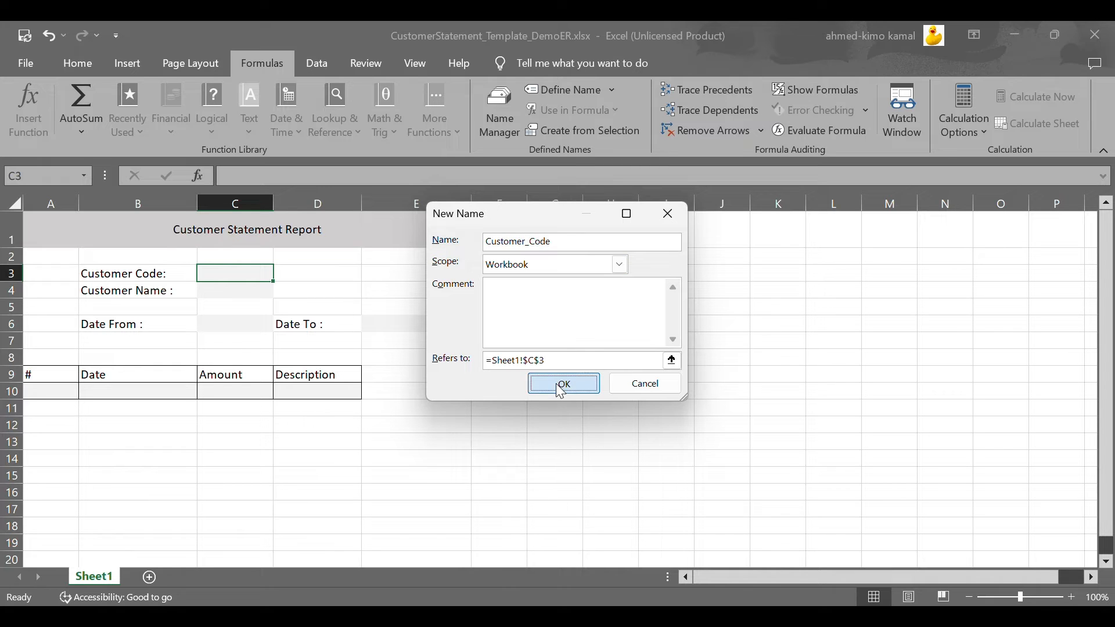
{"action": "left_click", "coordinate": [747, 477]}
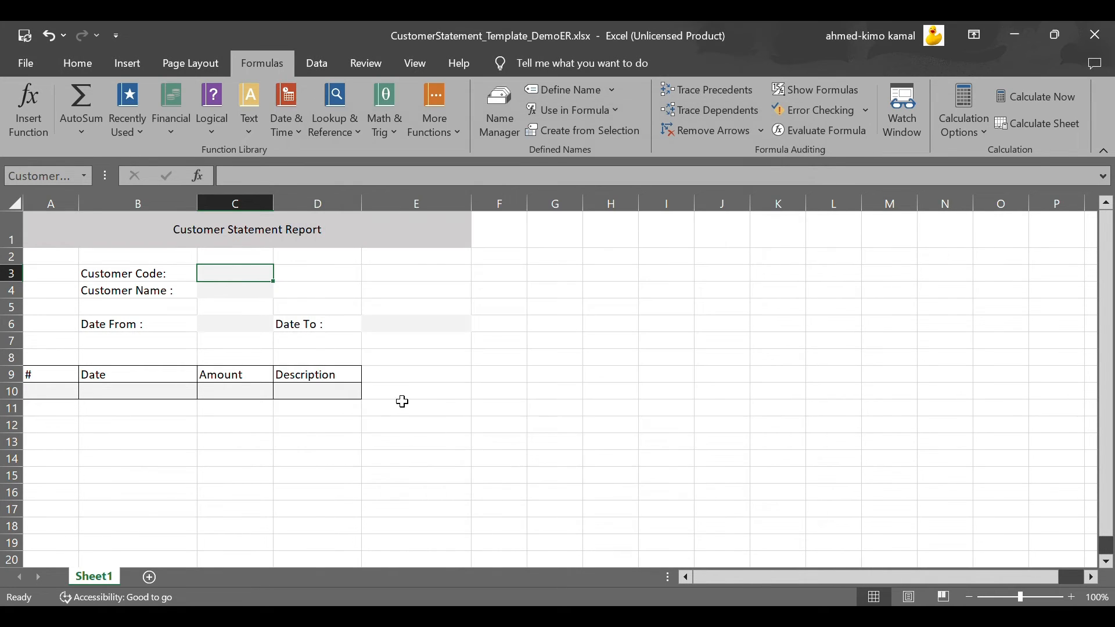
Check which defined name is assigned to cell C3, comparing it with the unnamed cell C4.
{"action": "left_click", "coordinate": [65, 177]}
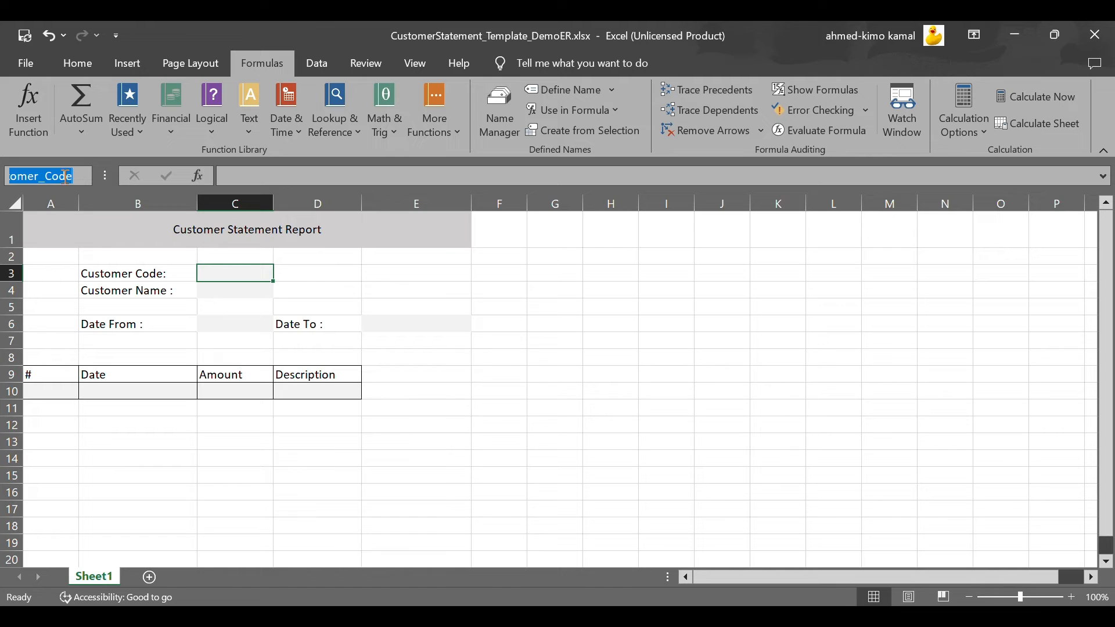
{"action": "left_click", "coordinate": [259, 372]}
{"action": "left_click", "coordinate": [247, 284]}
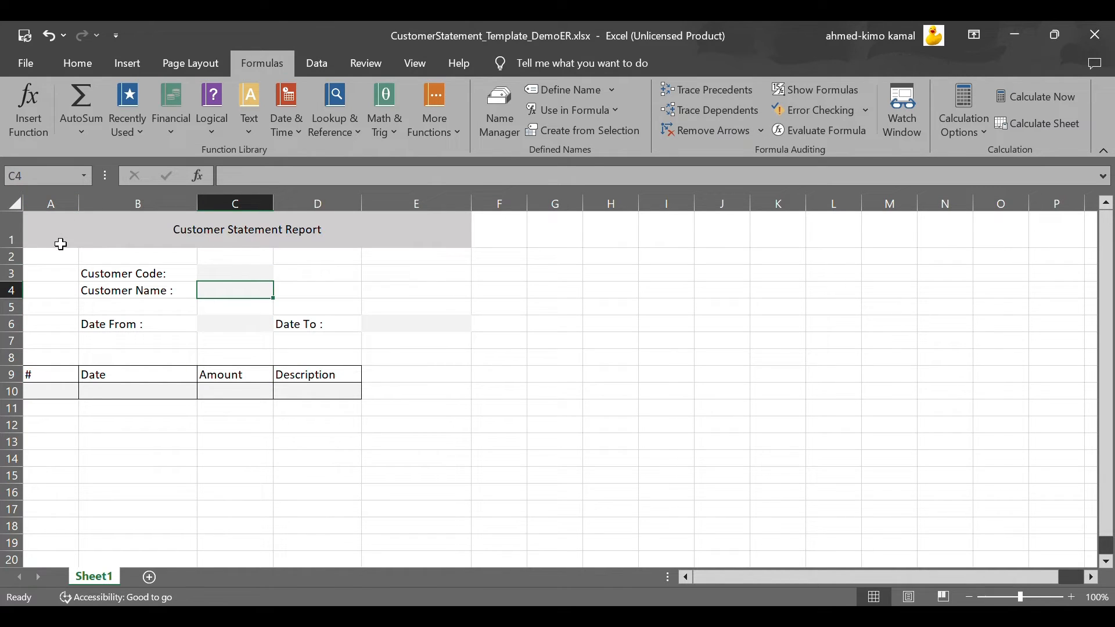
{"action": "left_click", "coordinate": [223, 273]}
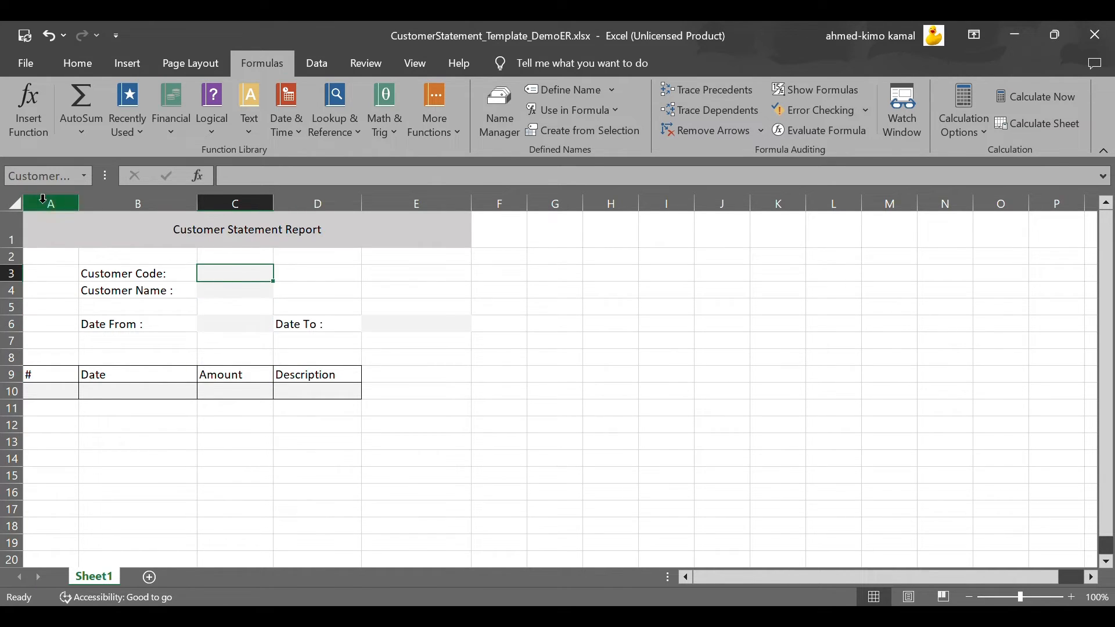
{"action": "left_click", "coordinate": [45, 177]}
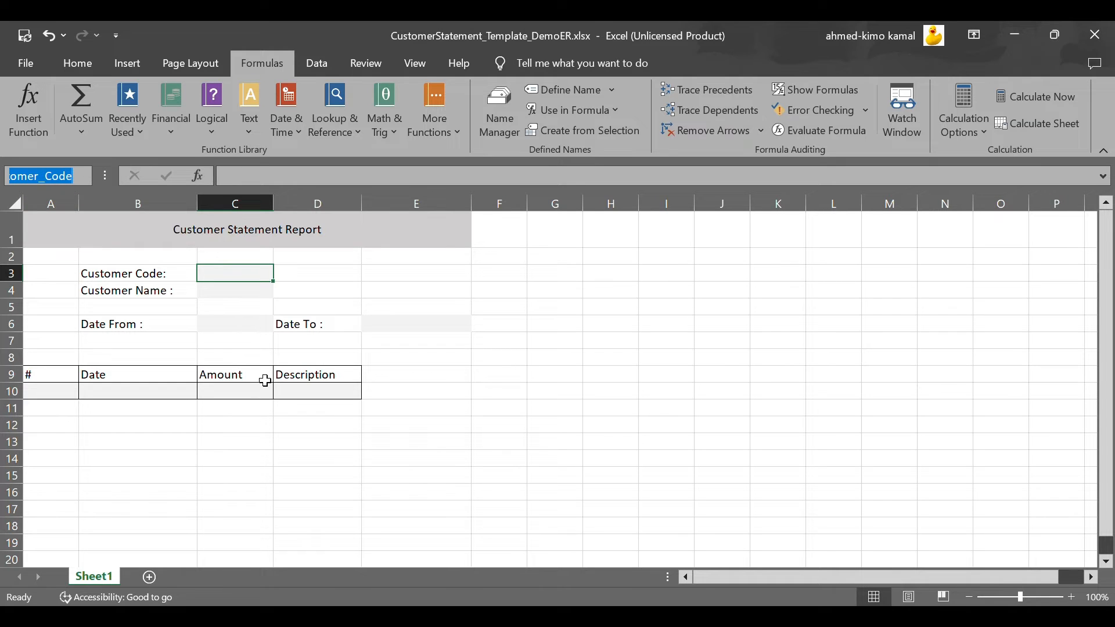
{"action": "left_click", "coordinate": [277, 328]}
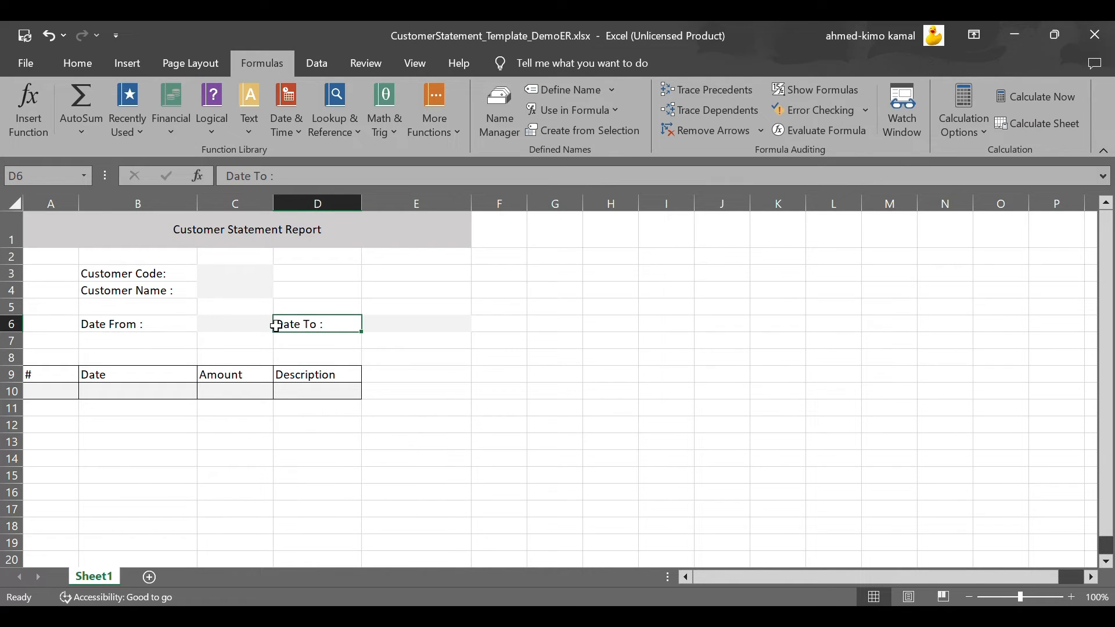
Define the workbook-scoped name Customer_Name for the customer name value cell C4.
{"action": "left_click", "coordinate": [235, 290]}
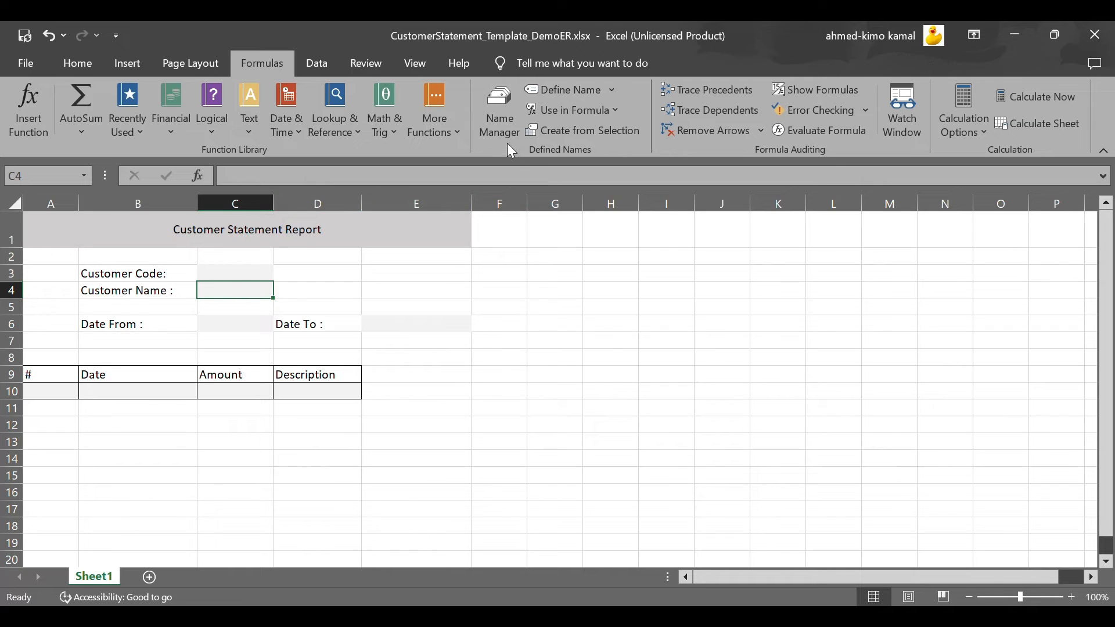
{"action": "left_click", "coordinate": [503, 125]}
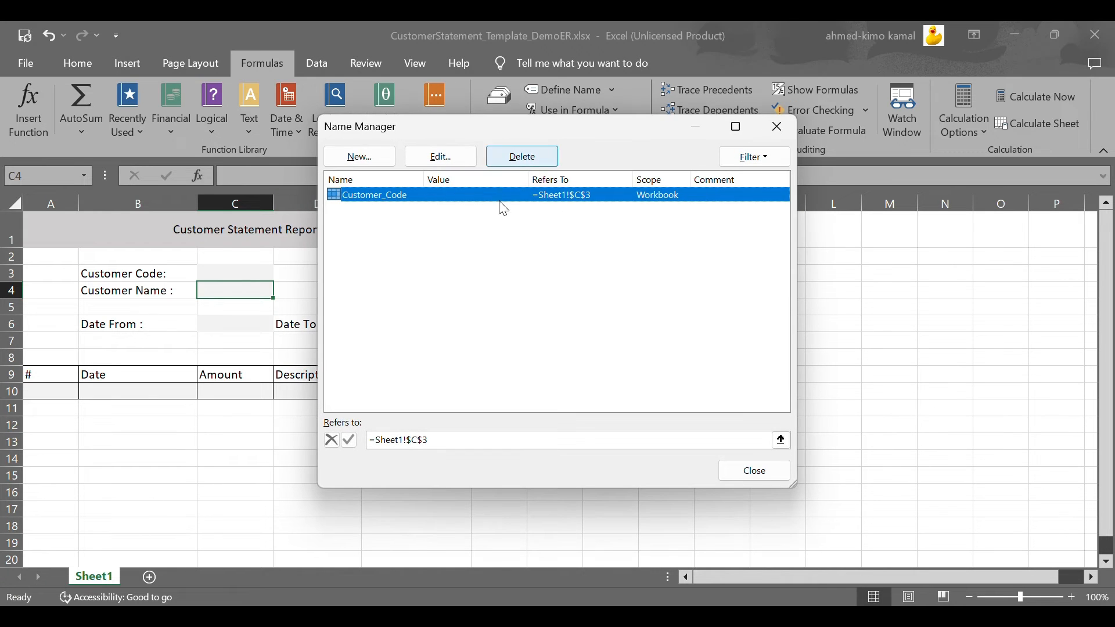
{"action": "left_click", "coordinate": [360, 156]}
{"action": "left_click", "coordinate": [558, 385]}
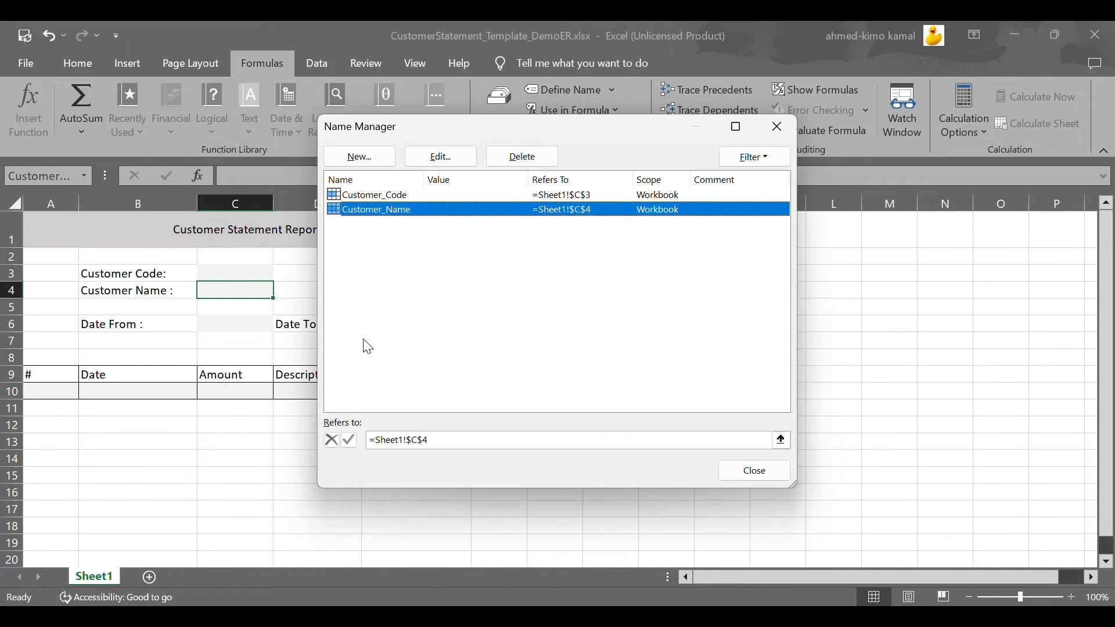
{"action": "left_click", "coordinate": [755, 469]}
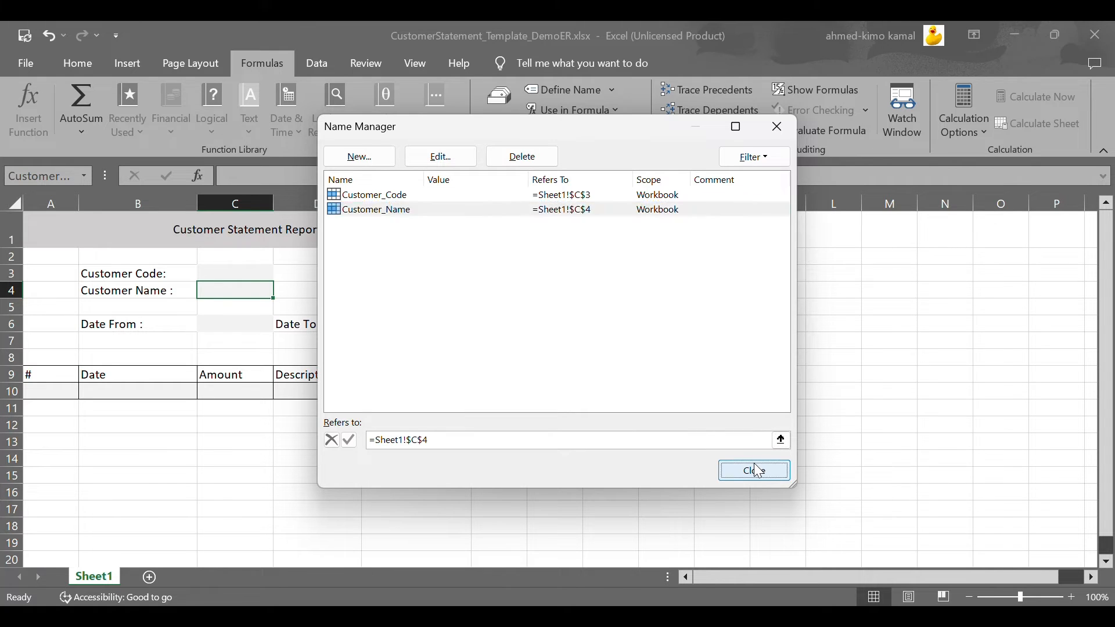
Define the workbook-scoped name Date_From for the start date value cell C6.
{"action": "left_click", "coordinate": [259, 324]}
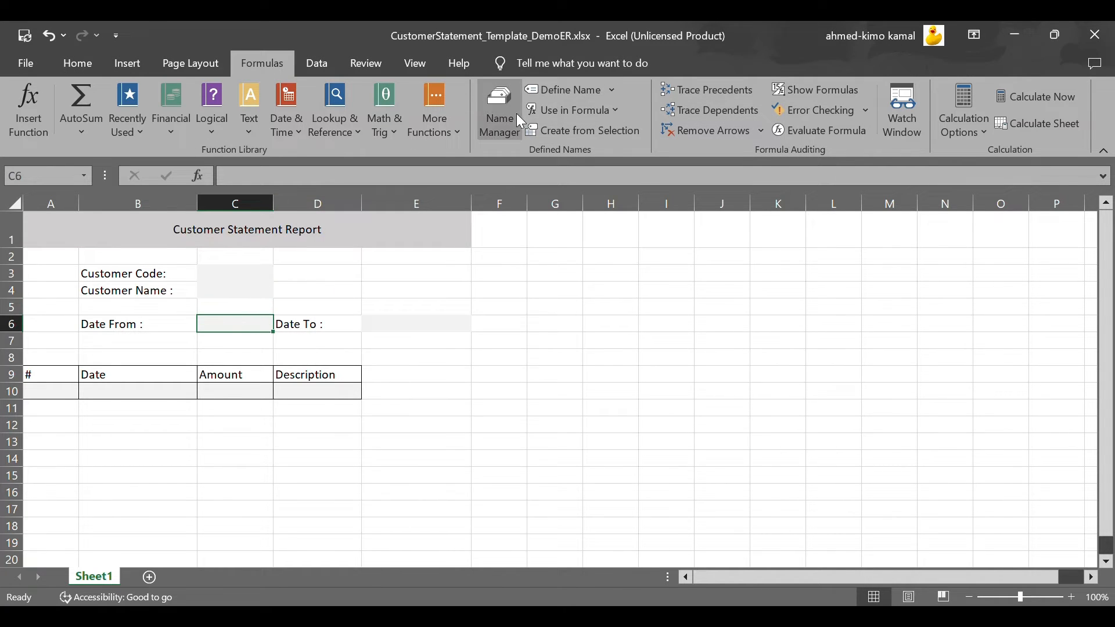
{"action": "left_click", "coordinate": [506, 113]}
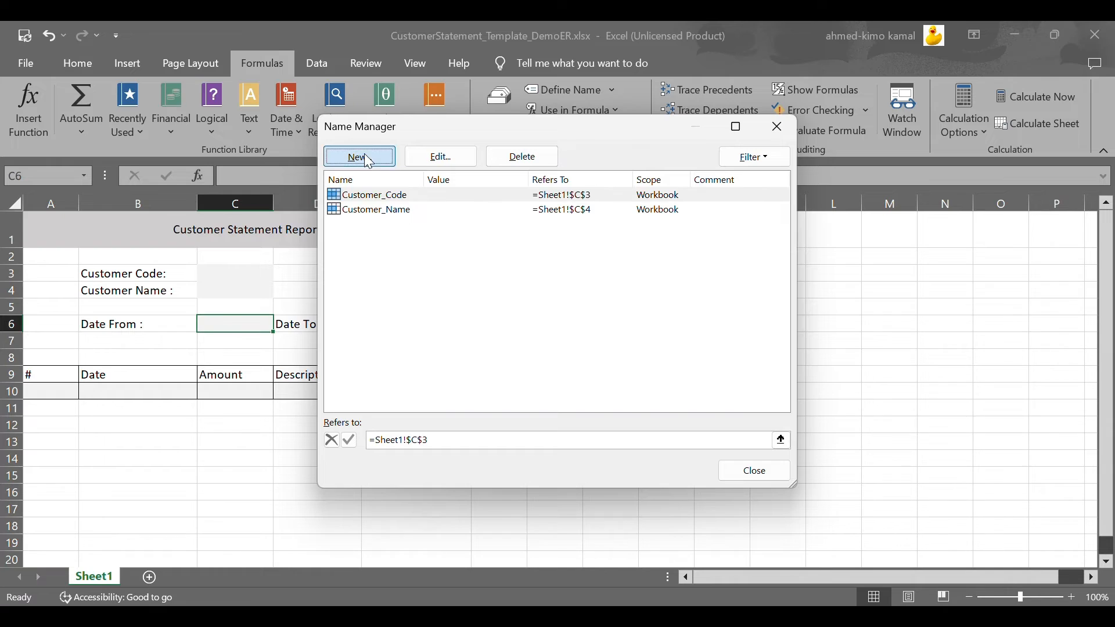
{"action": "left_click", "coordinate": [360, 156]}
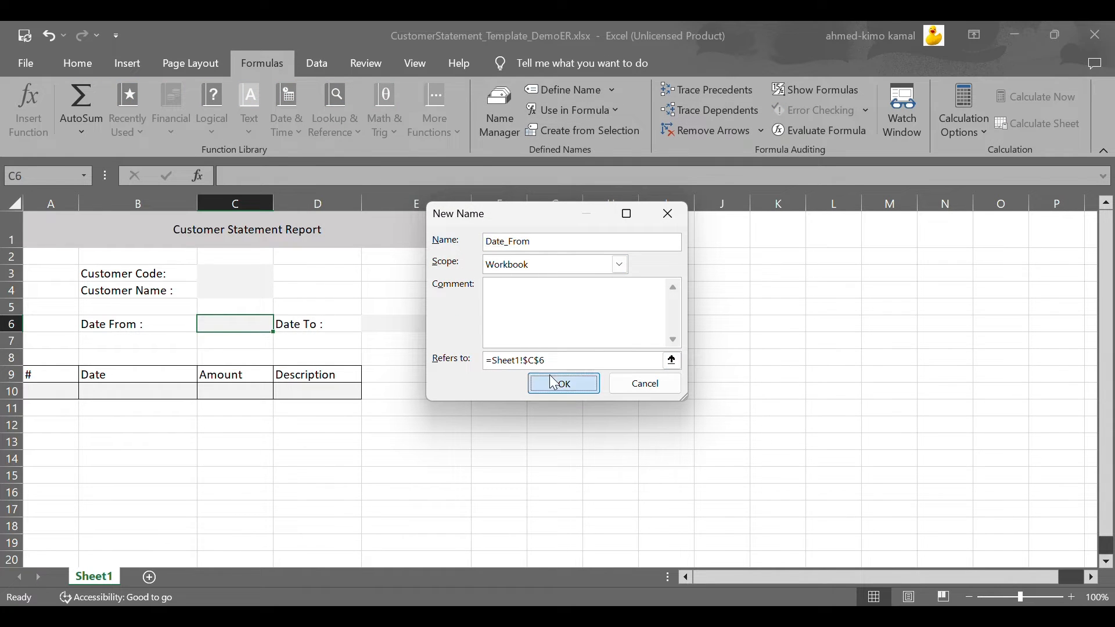
{"action": "left_click", "coordinate": [562, 382]}
{"action": "left_click", "coordinate": [738, 467]}
Define the workbook-scoped name Date_To for the end date value cell E6.
{"action": "left_click", "coordinate": [422, 325]}
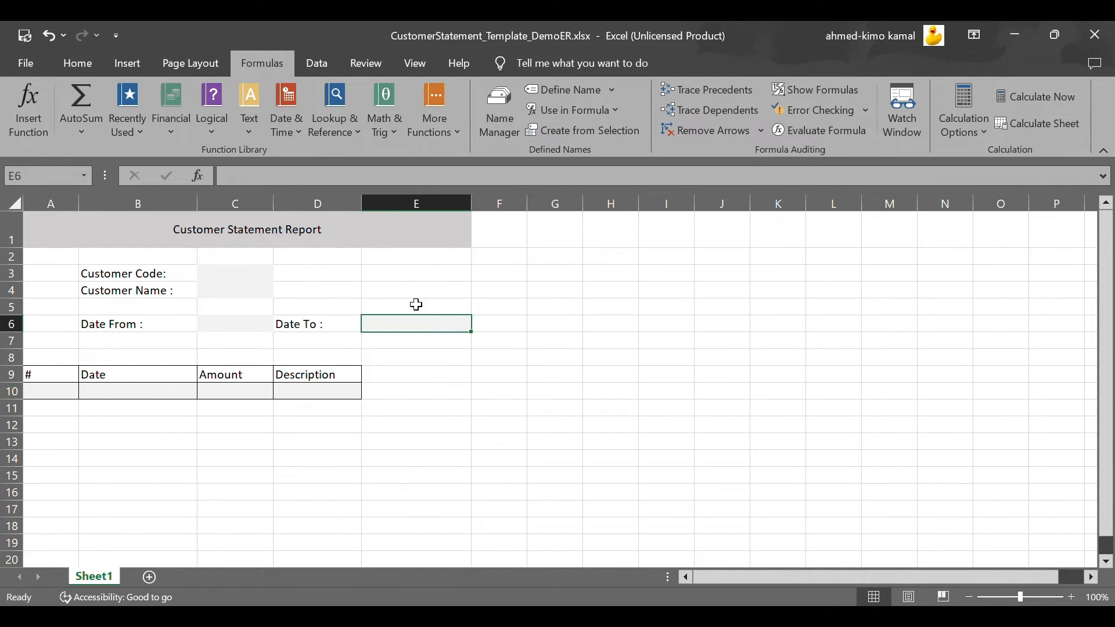
{"action": "left_click", "coordinate": [496, 110]}
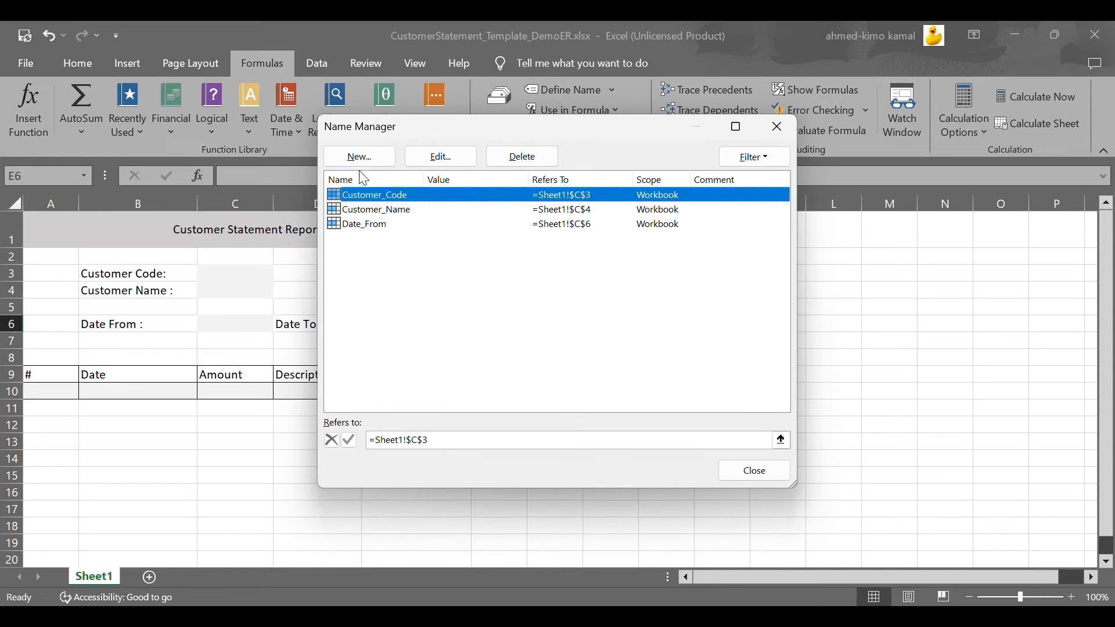
{"action": "left_click", "coordinate": [360, 155]}
{"action": "left_click", "coordinate": [564, 385]}
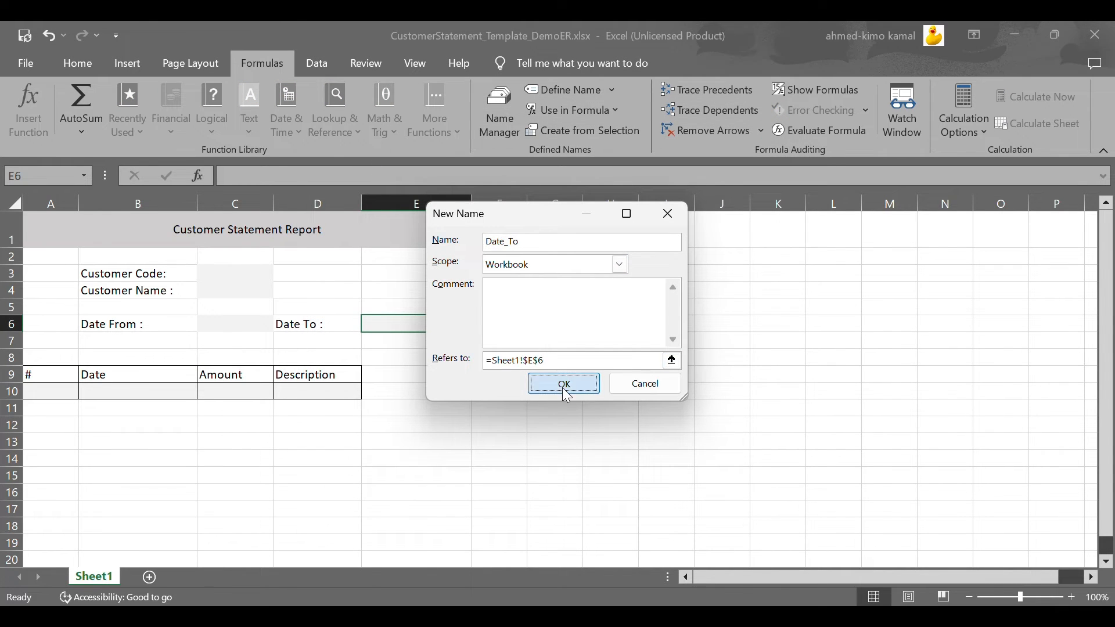
{"action": "left_click", "coordinate": [752, 476]}
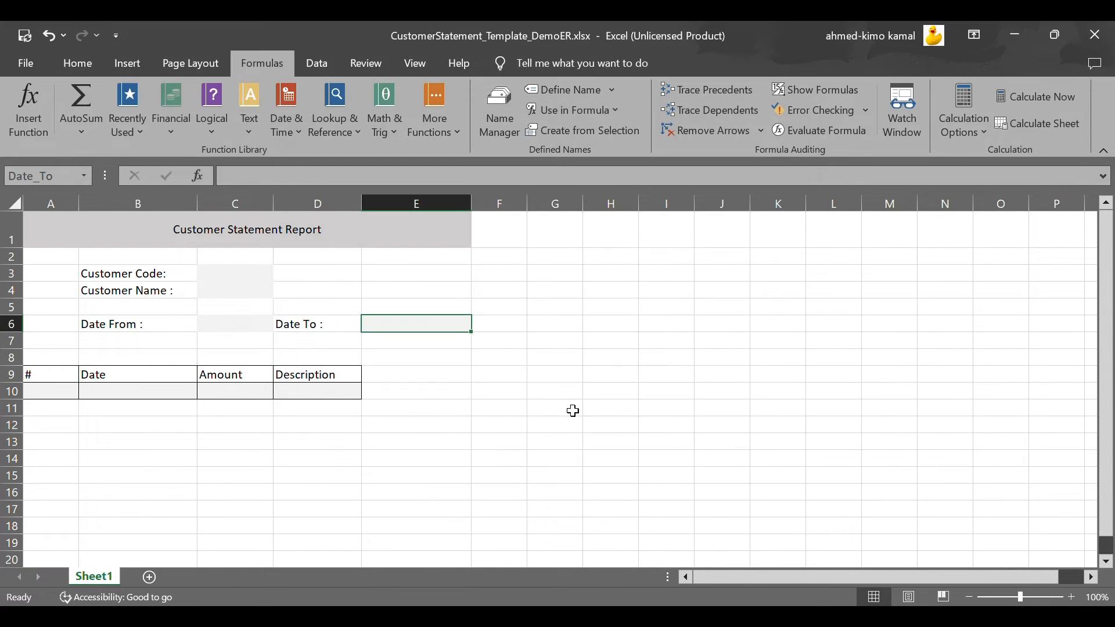
{"action": "left_click", "coordinate": [372, 424]}
Define the workbook-scoped name Trans_Date for the cell B10 under the table's Date heading.
{"action": "left_click", "coordinate": [103, 391]}
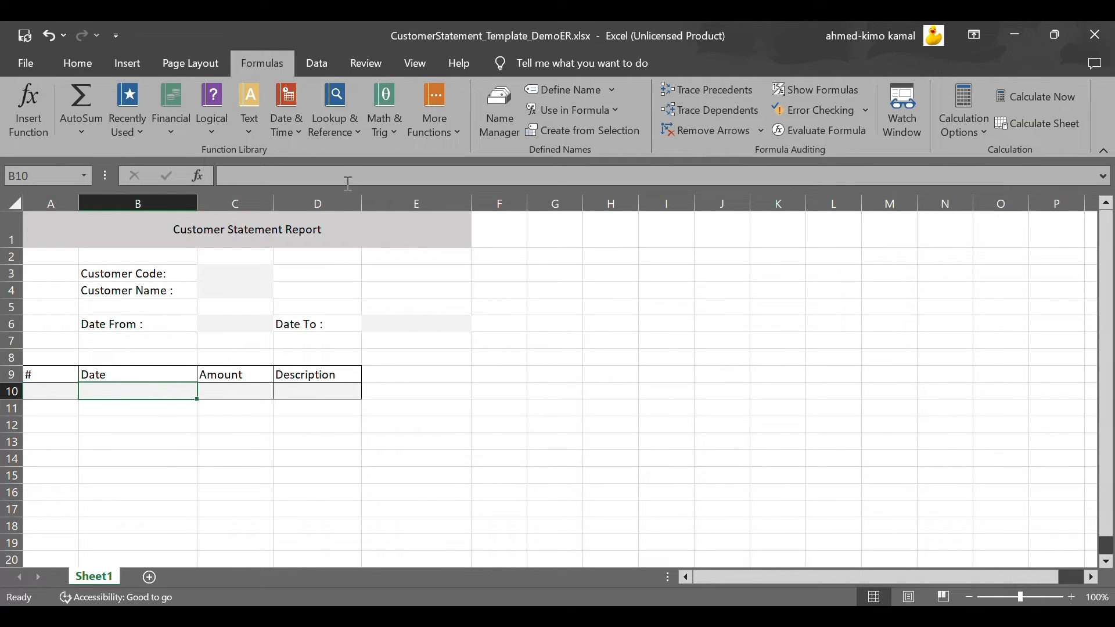
{"action": "left_click", "coordinate": [508, 133]}
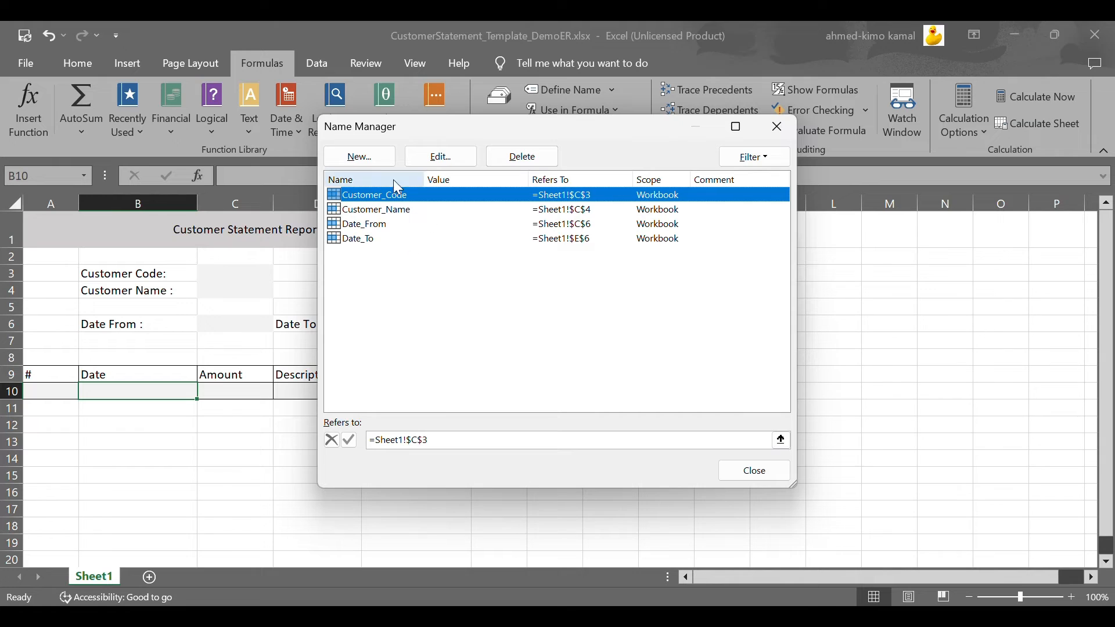
{"action": "left_click", "coordinate": [366, 156]}
{"action": "left_click", "coordinate": [527, 245]}
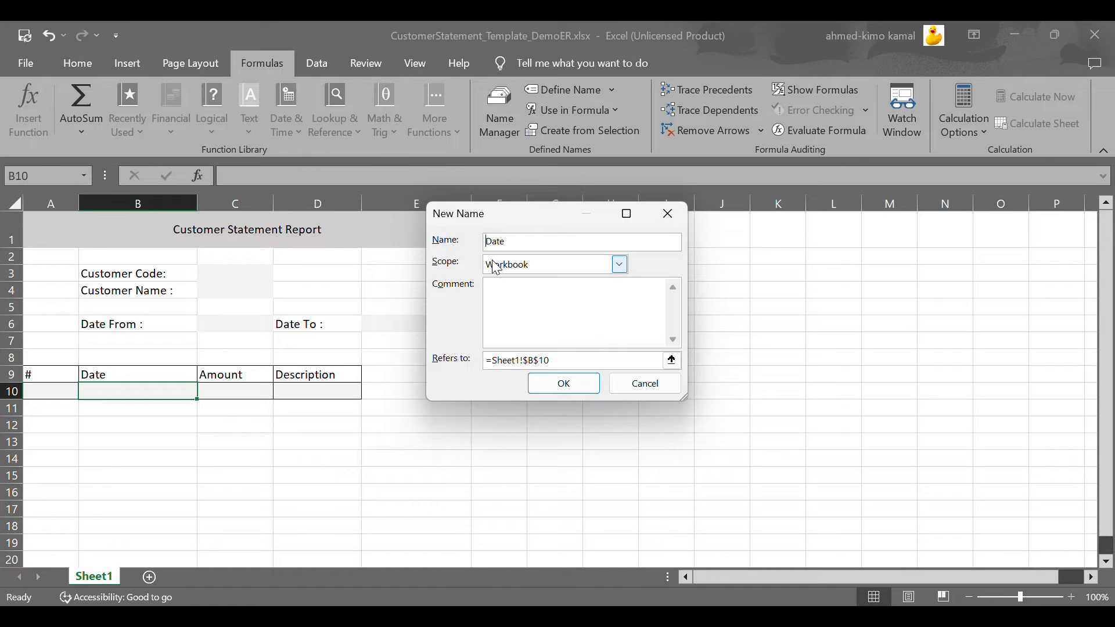
{"action": "type", "text": "Trans_"}
{"action": "left_click", "coordinate": [539, 389]}
{"action": "left_click", "coordinate": [747, 473]}
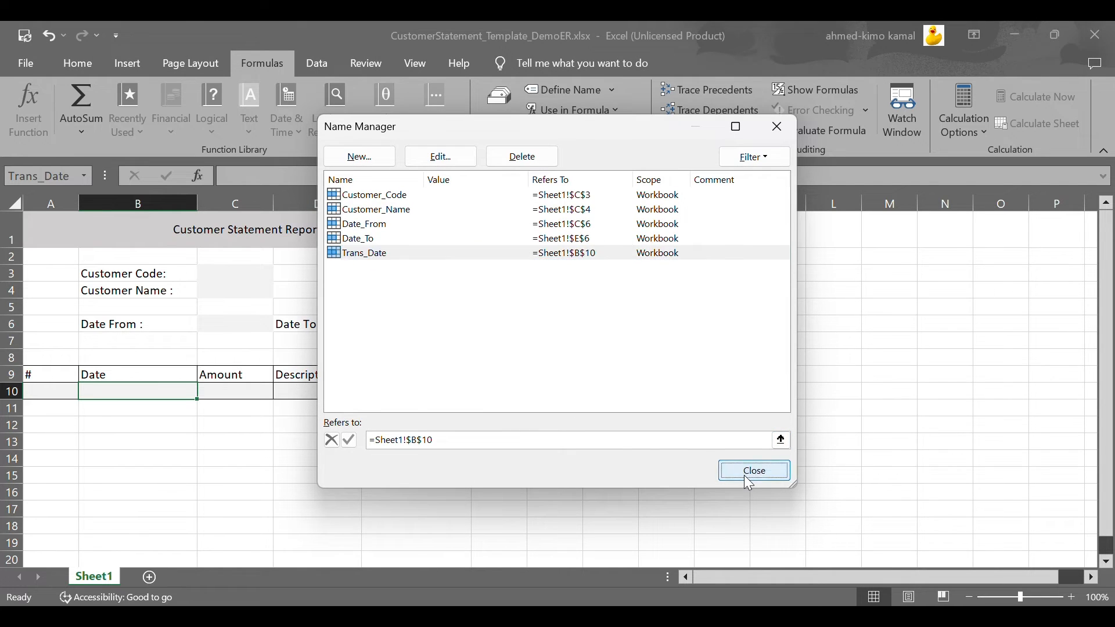
Define the workbook-scoped name Amount for the cell C10 under the table's Amount heading.
{"action": "left_click", "coordinate": [230, 391]}
{"action": "left_click", "coordinate": [503, 108]}
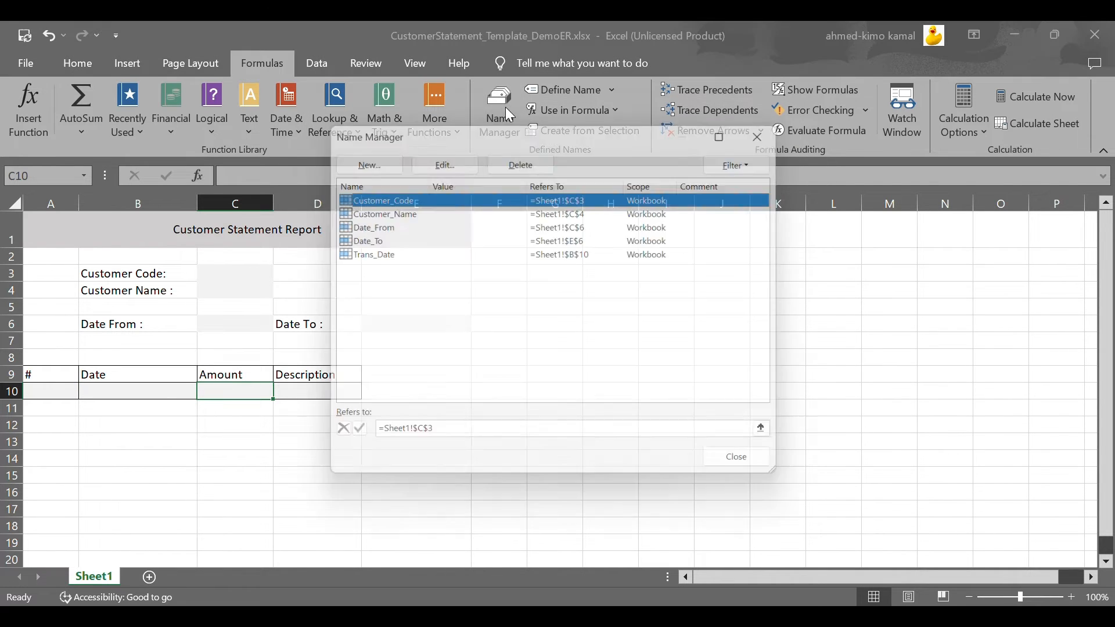
{"action": "left_click", "coordinate": [377, 154]}
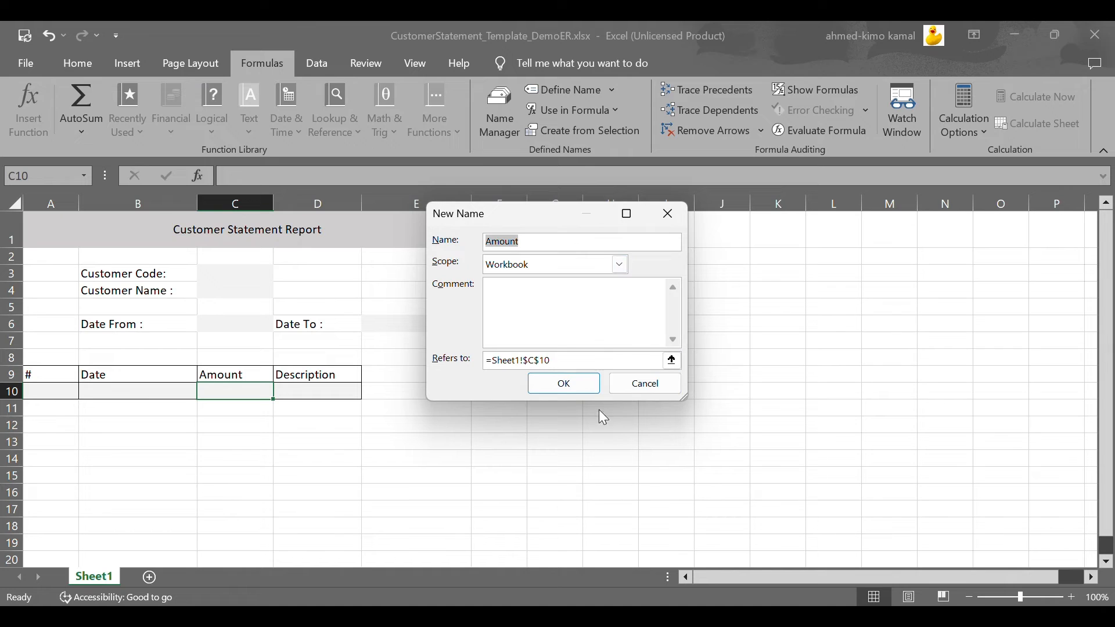
{"action": "left_click", "coordinate": [559, 382]}
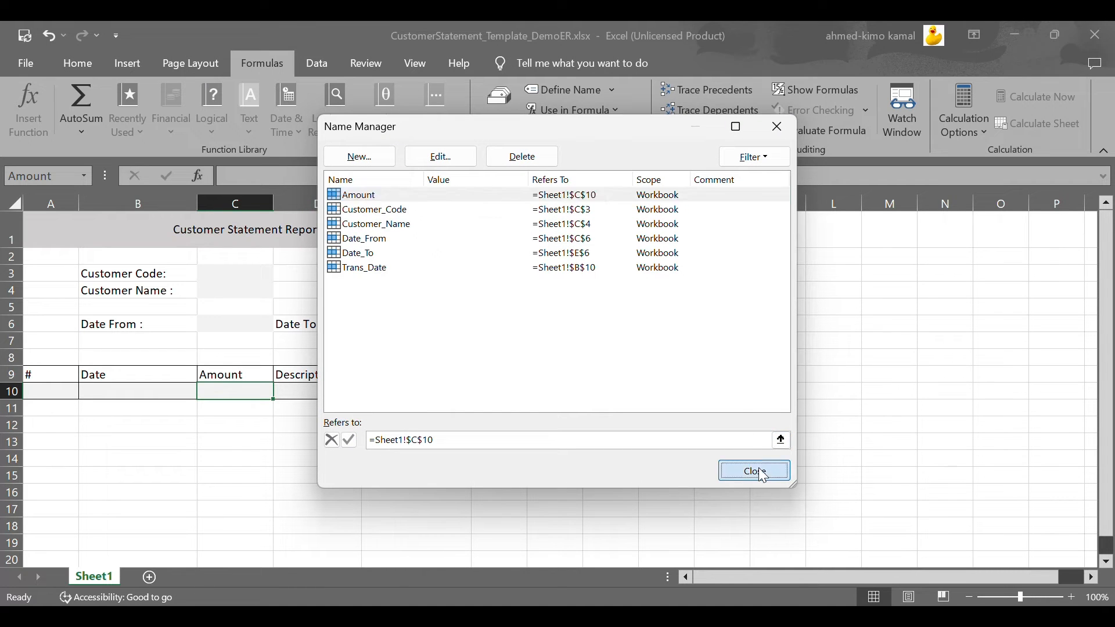
{"action": "left_click", "coordinate": [754, 469]}
Define the workbook-scoped name Description for the cell D10 under the table's Description heading.
{"action": "left_click", "coordinate": [331, 389]}
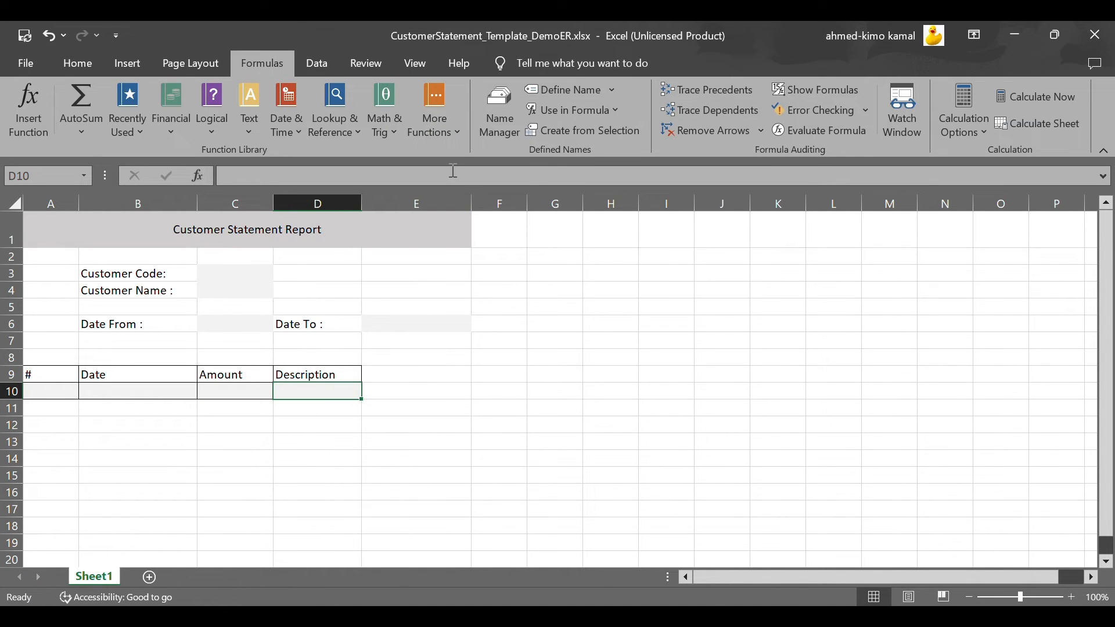
{"action": "left_click", "coordinate": [492, 116]}
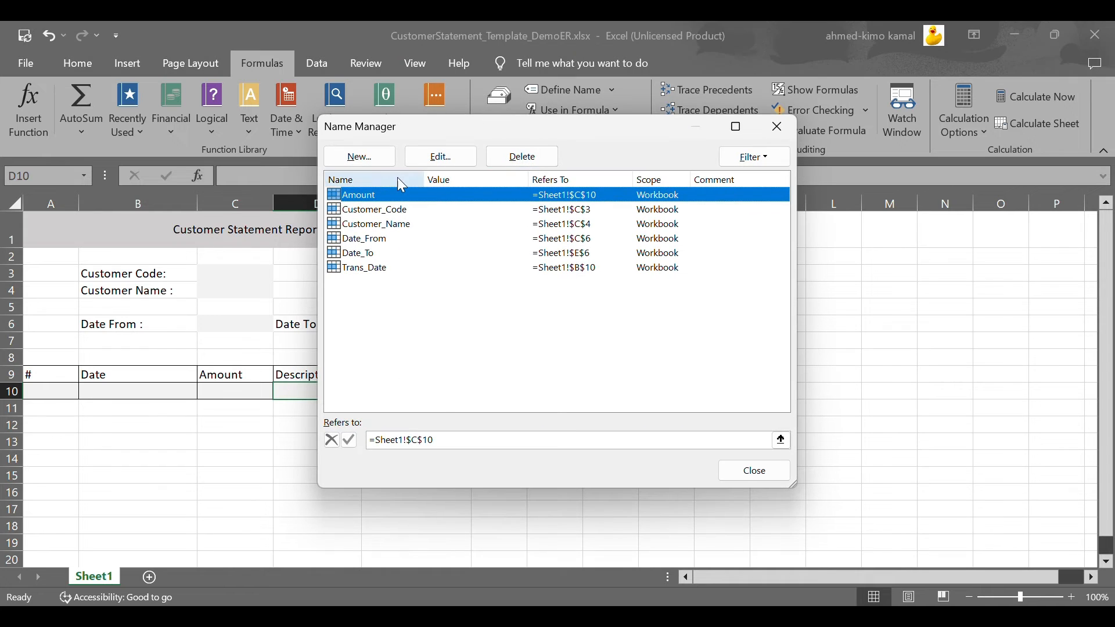
{"action": "left_click", "coordinate": [384, 157]}
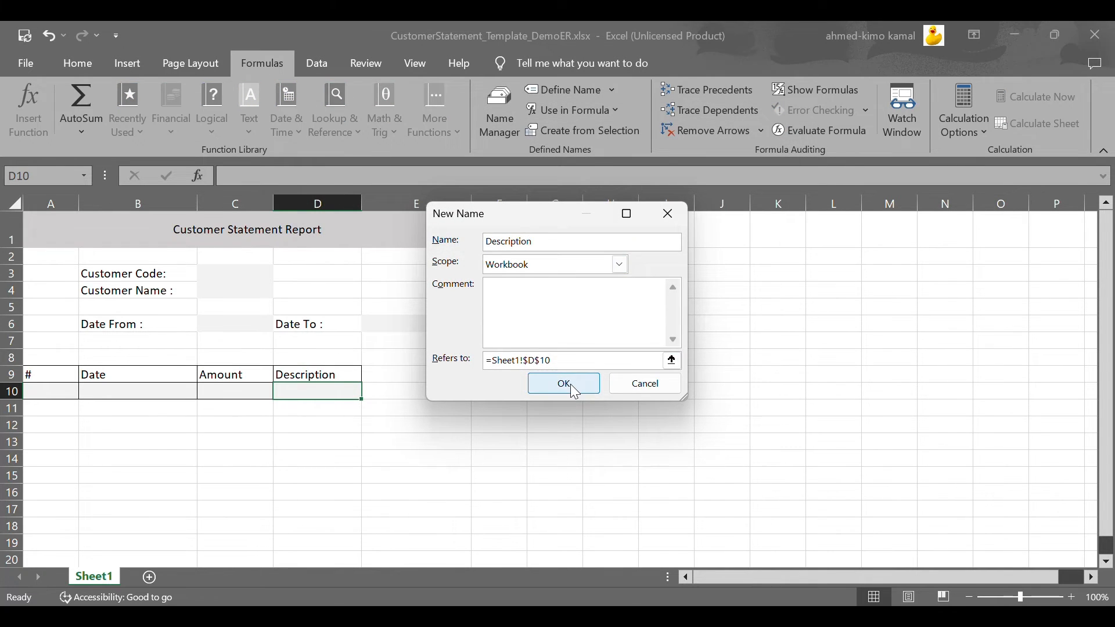
{"action": "left_click", "coordinate": [570, 383]}
{"action": "left_click", "coordinate": [740, 471]}
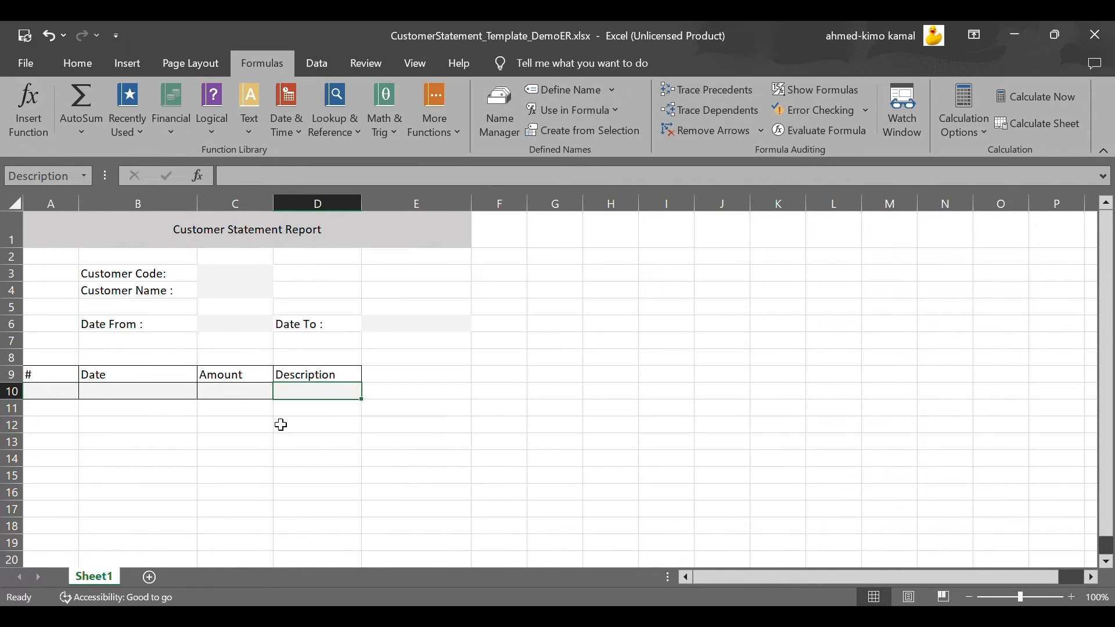
Review the defined names of the placeholder cells in table row 10 and of the date to cell E6.
{"action": "left_click", "coordinate": [281, 423]}
{"action": "left_click", "coordinate": [301, 388]}
{"action": "left_click", "coordinate": [192, 392]}
{"action": "left_click", "coordinate": [148, 407]}
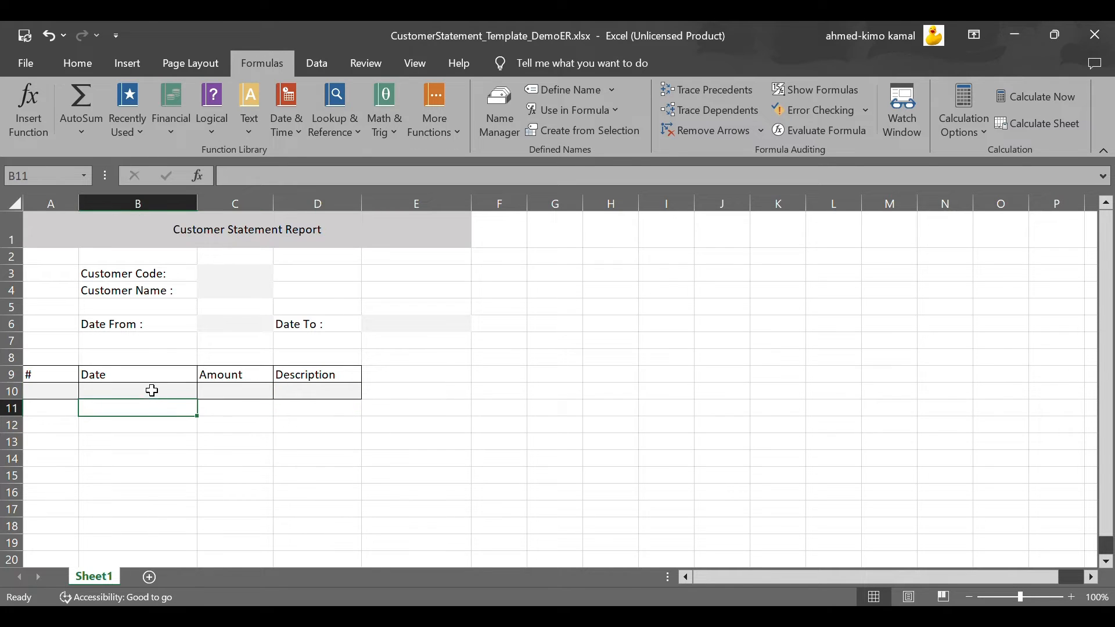
{"action": "left_click", "coordinate": [151, 391]}
{"action": "left_click", "coordinate": [337, 391]}
{"action": "left_click", "coordinate": [406, 323]}
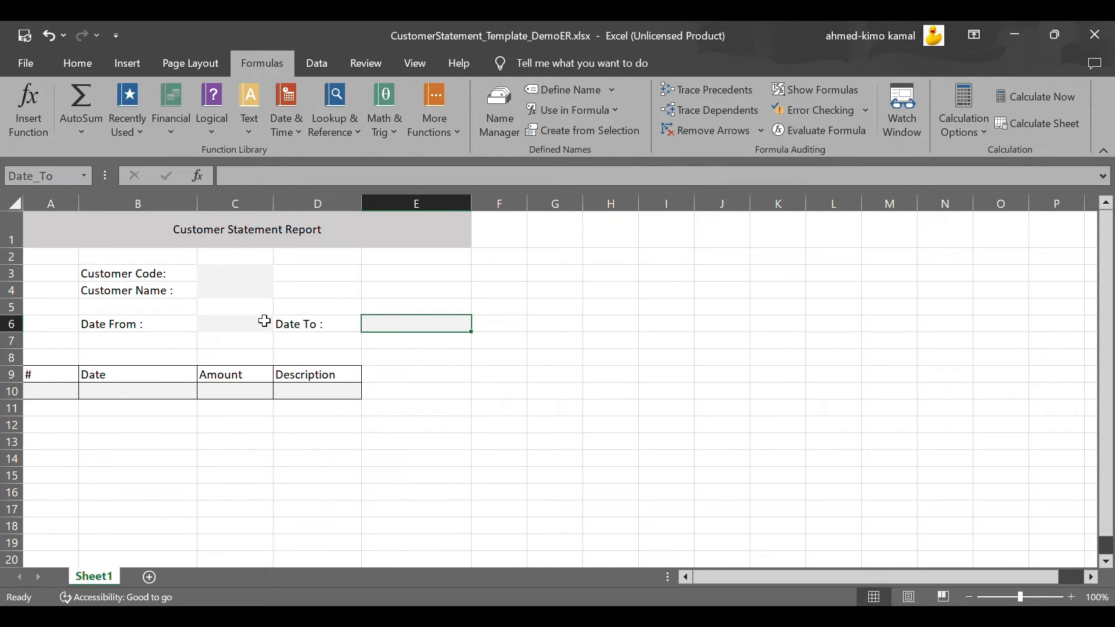
Check the defined names of the Date From, Customer Name, Customer Code, Date To and Description placeholder cells.
{"action": "left_click", "coordinate": [263, 319]}
{"action": "left_click", "coordinate": [256, 294]}
{"action": "left_click", "coordinate": [259, 270]}
{"action": "left_click", "coordinate": [378, 322]}
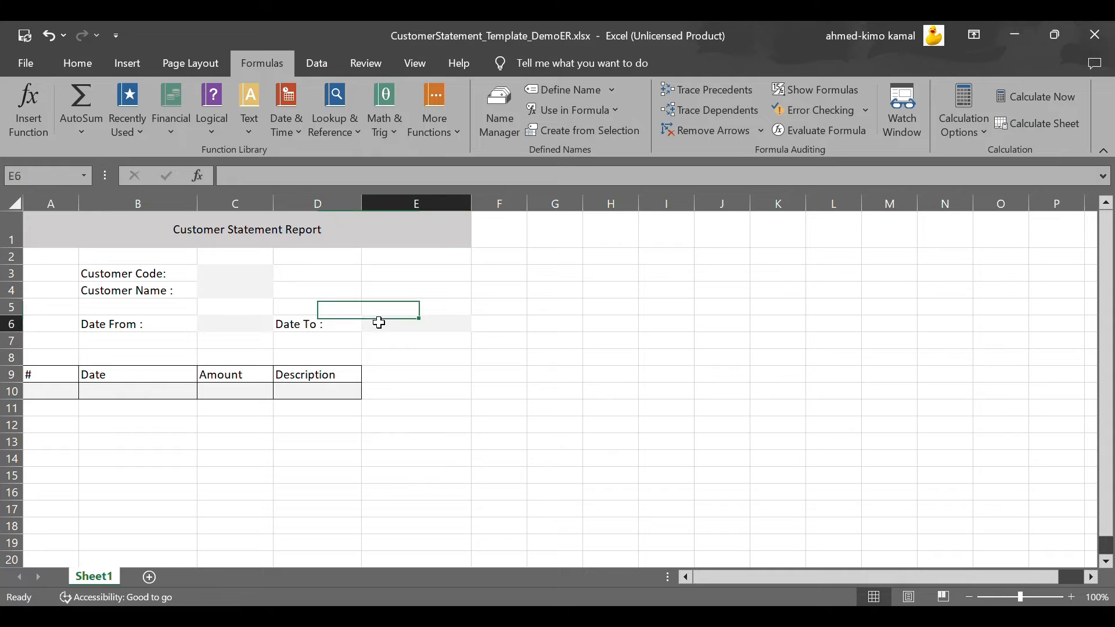
{"action": "left_click", "coordinate": [316, 388]}
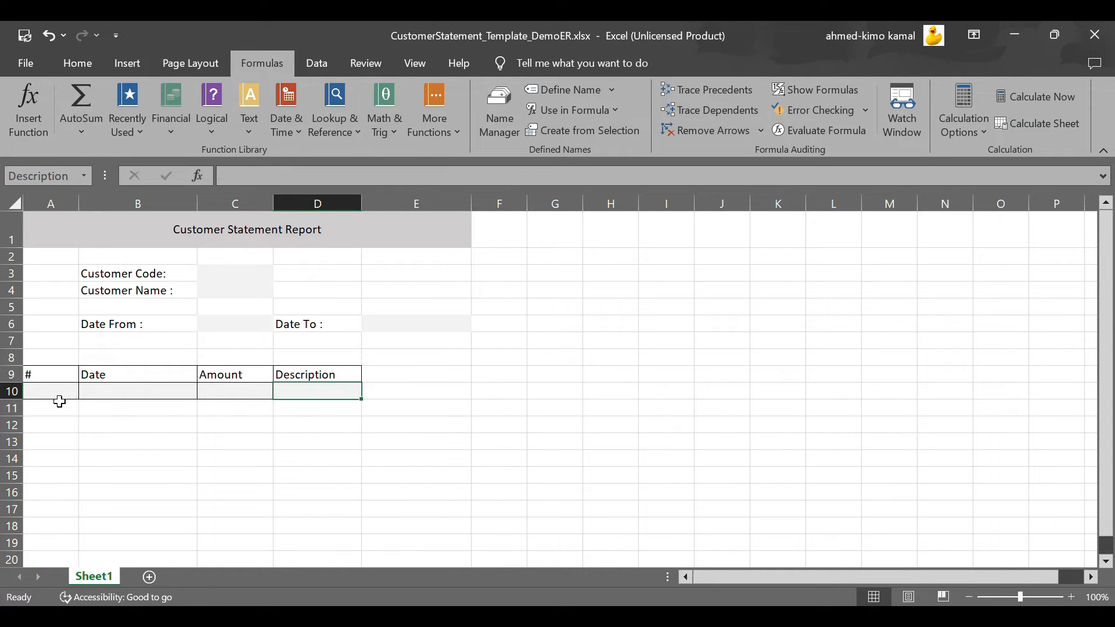
Define the workbook-scoped name List for the entire row 10 below the table headings.
{"action": "left_click", "coordinate": [13, 391]}
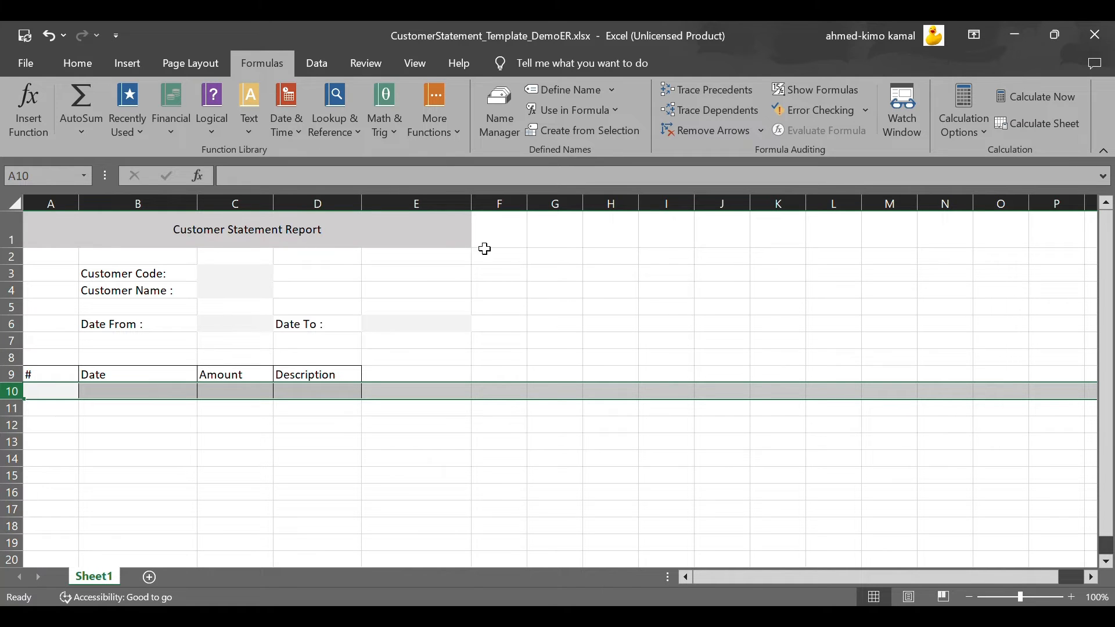
{"action": "left_click", "coordinate": [511, 134]}
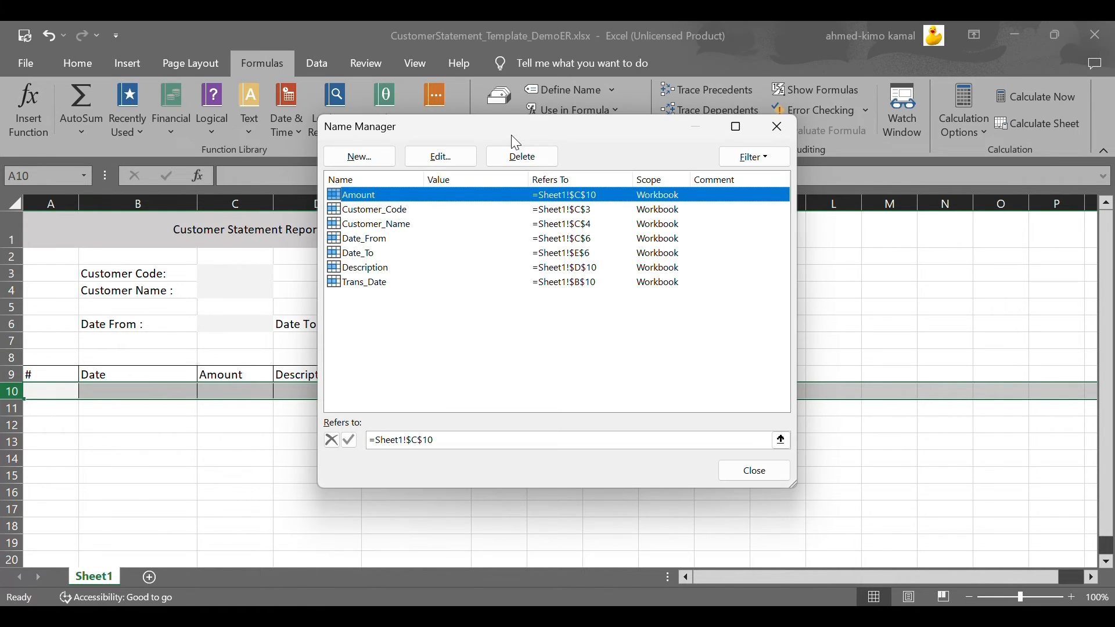
{"action": "left_click", "coordinate": [378, 162]}
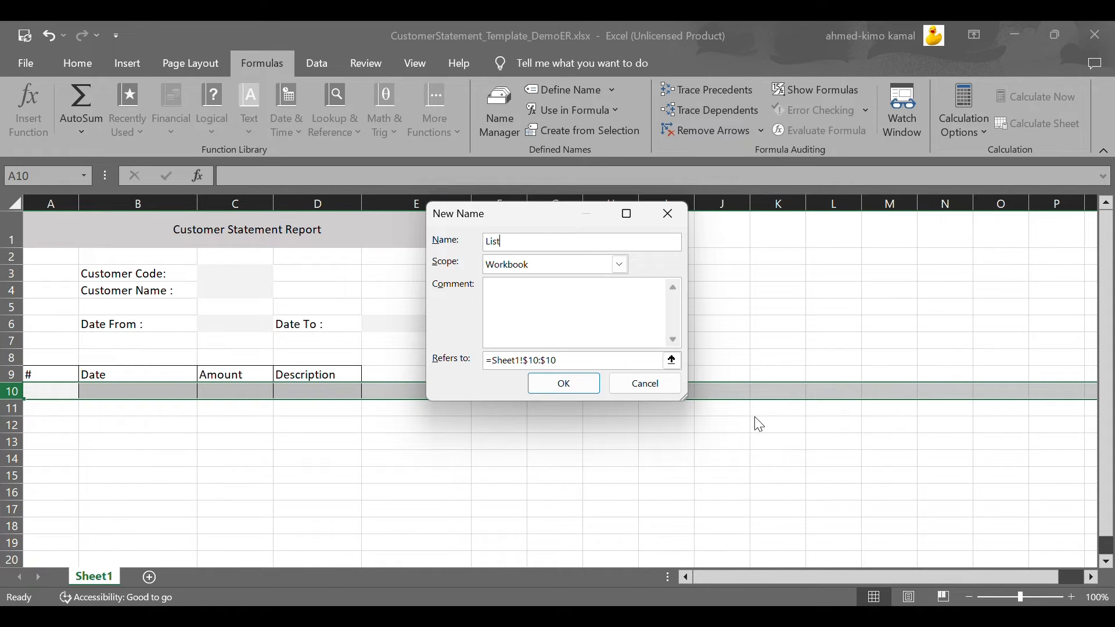
{"action": "left_click", "coordinate": [578, 391]}
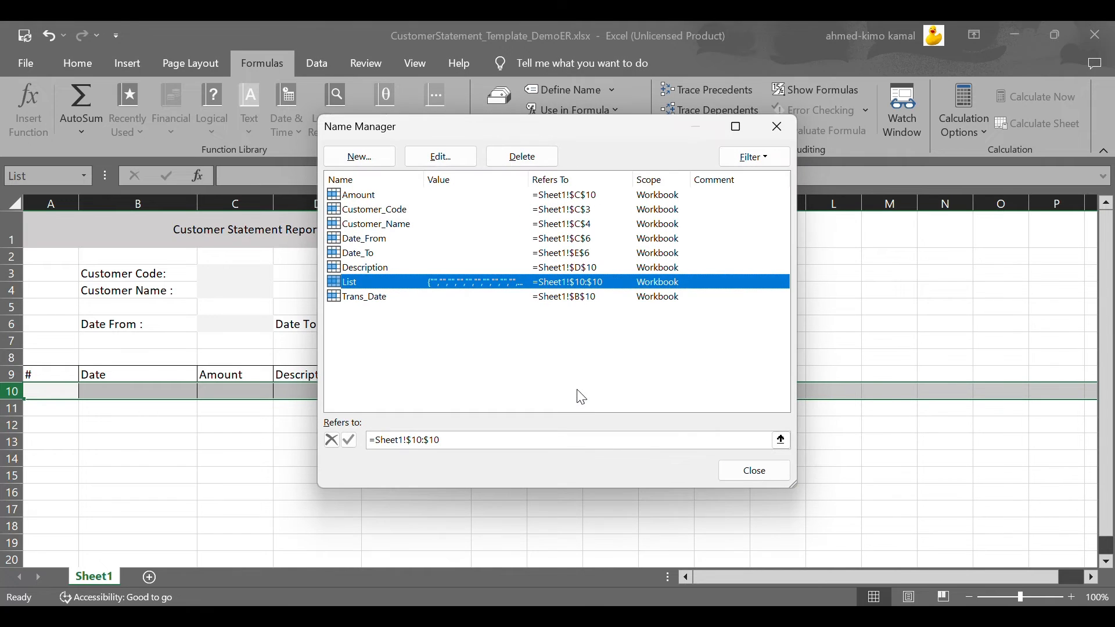
Review the cell references of the customer, date, Description, List and Trans_Date names in the Name Manager.
{"action": "left_click", "coordinate": [390, 209]}
{"action": "left_click", "coordinate": [391, 223]}
{"action": "left_click", "coordinate": [383, 239]}
{"action": "left_click", "coordinate": [383, 252]}
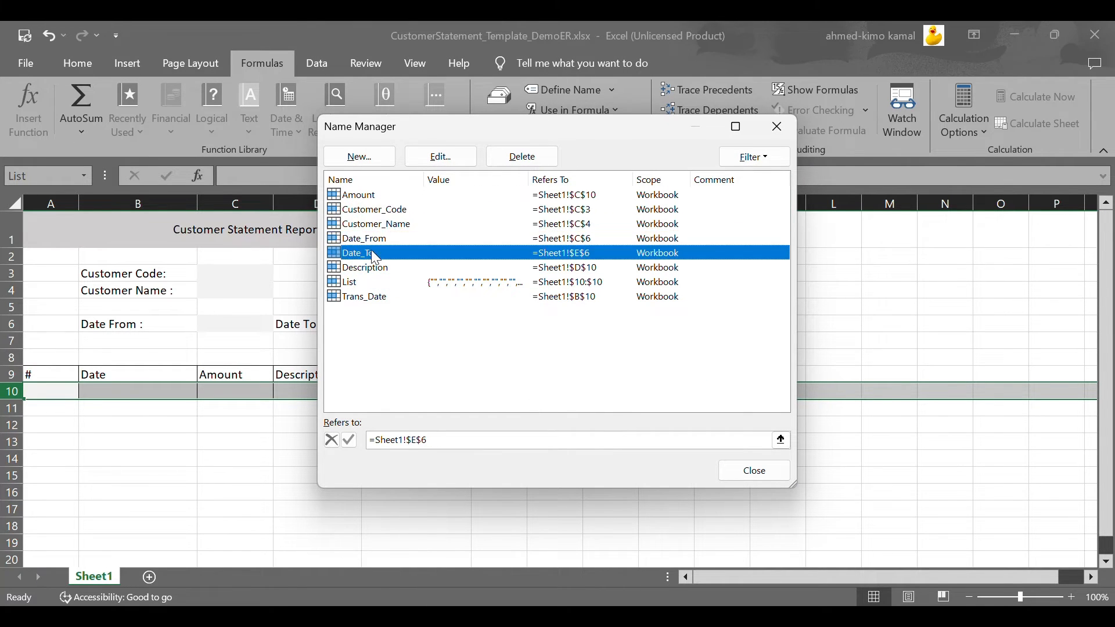
{"action": "left_click", "coordinate": [375, 267]}
{"action": "left_click", "coordinate": [365, 282]}
{"action": "left_click", "coordinate": [361, 299]}
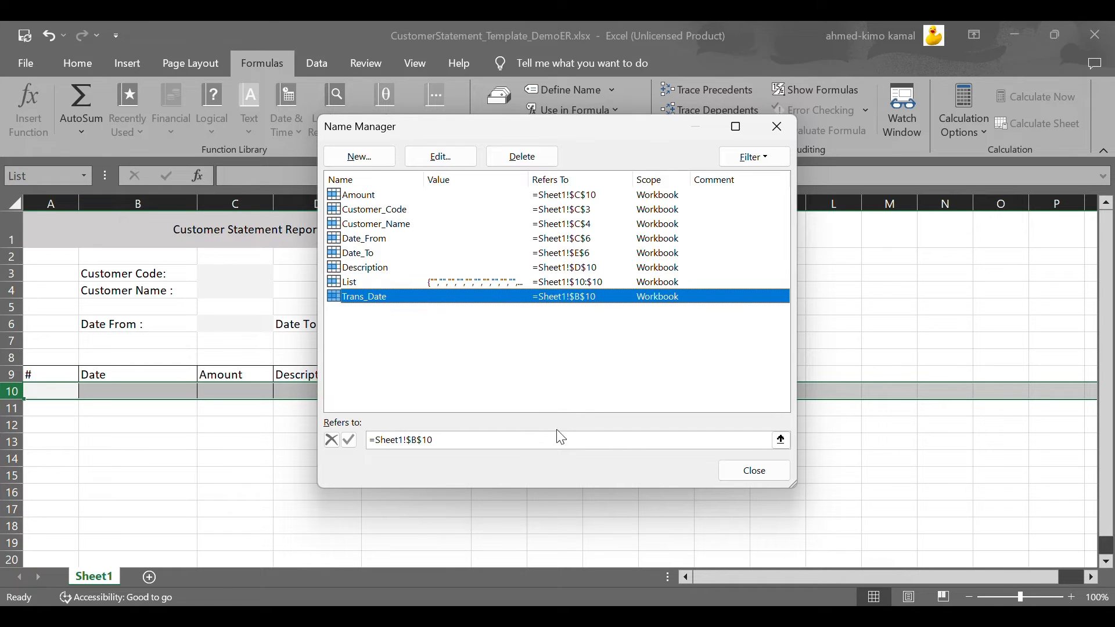
{"action": "left_click", "coordinate": [752, 474]}
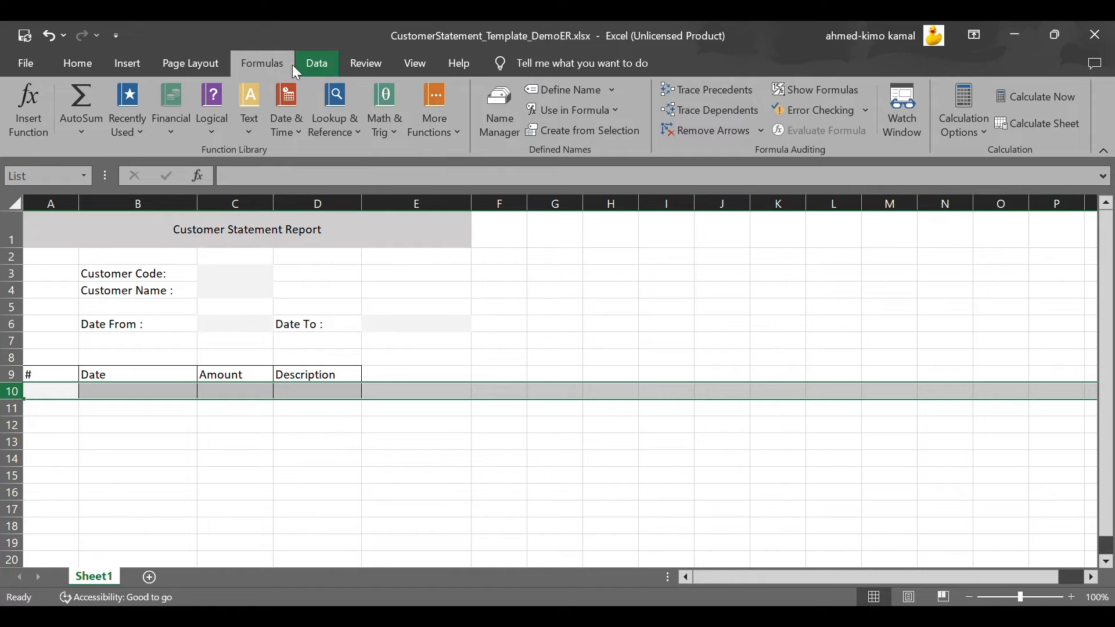
Save and close the template workbook, and switch to the Format designer of Finance and Operations in the browser.
{"action": "left_click", "coordinate": [25, 34]}
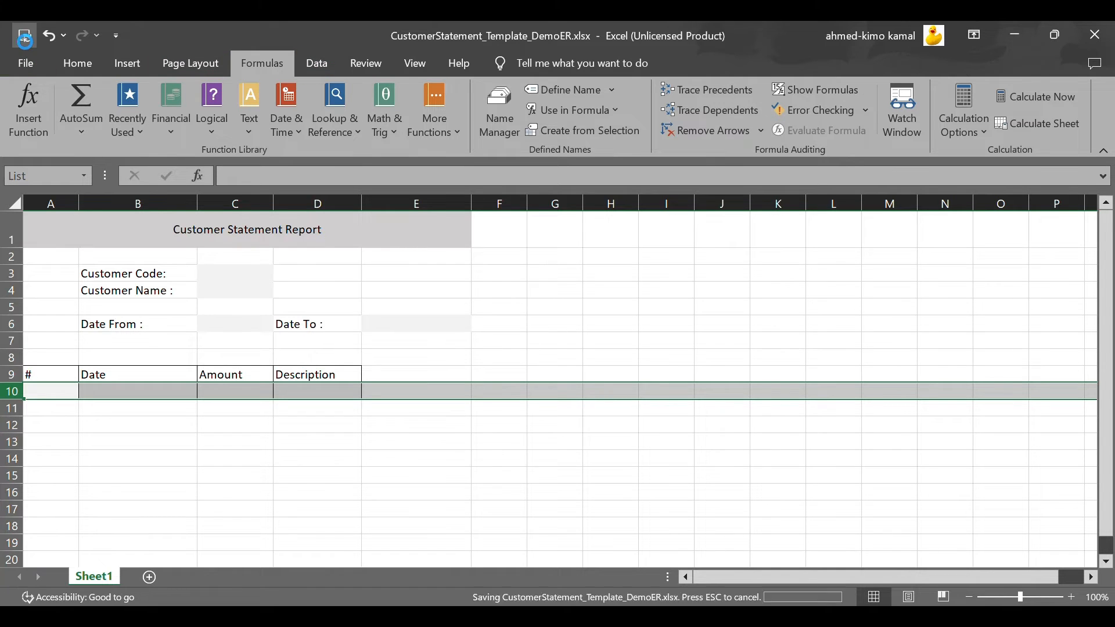
{"action": "left_click", "coordinate": [1098, 41]}
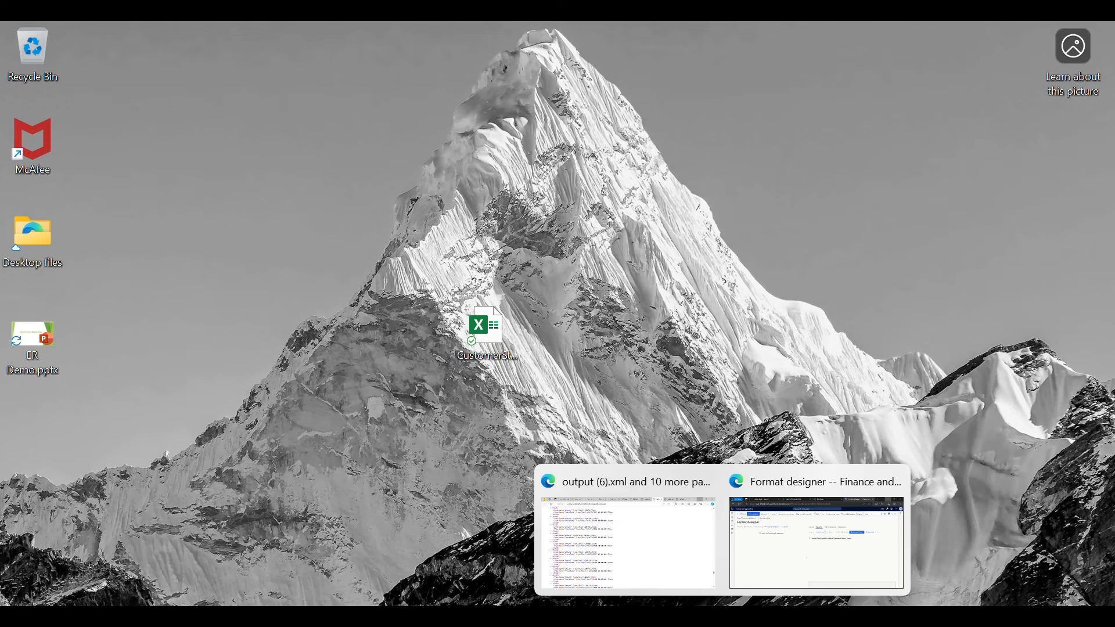
{"action": "left_click", "coordinate": [801, 563]}
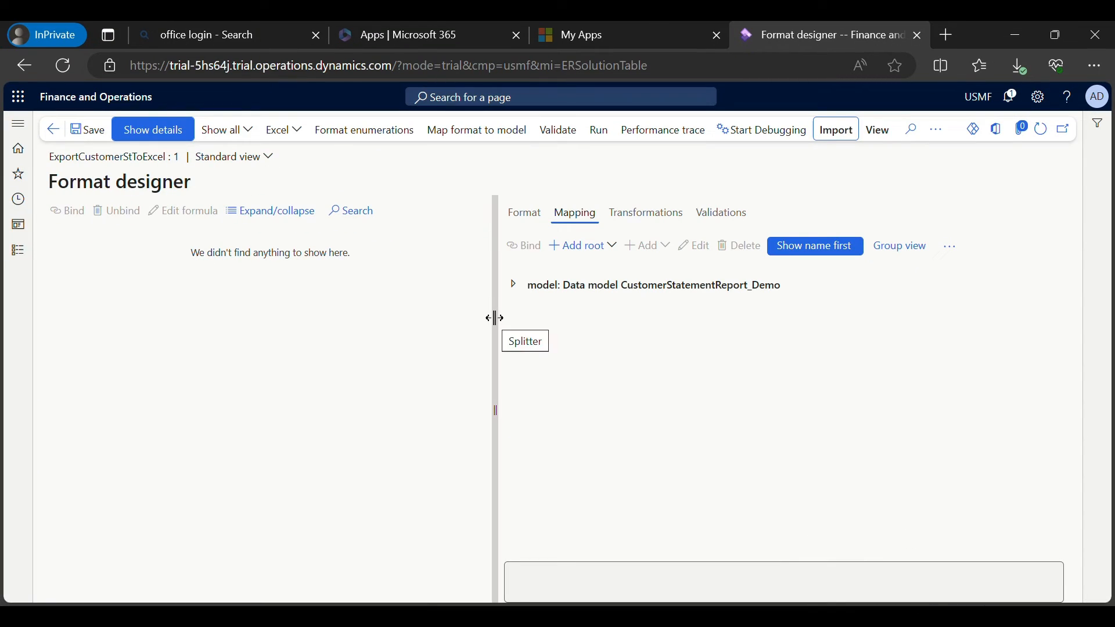
Start an import from Excel for the format and add CustomerStatement_Template_DemoER.xlsx as its template.
{"action": "left_click_drag", "start_coordinate": [559, 415], "coordinate": [568, 416]}
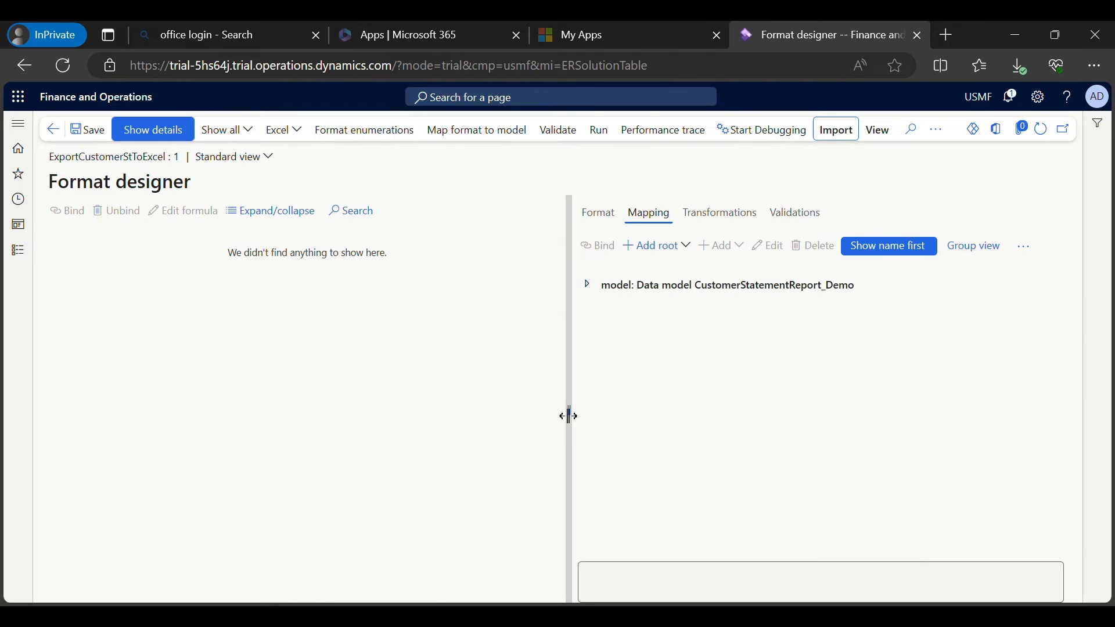
{"action": "left_click", "coordinate": [837, 139]}
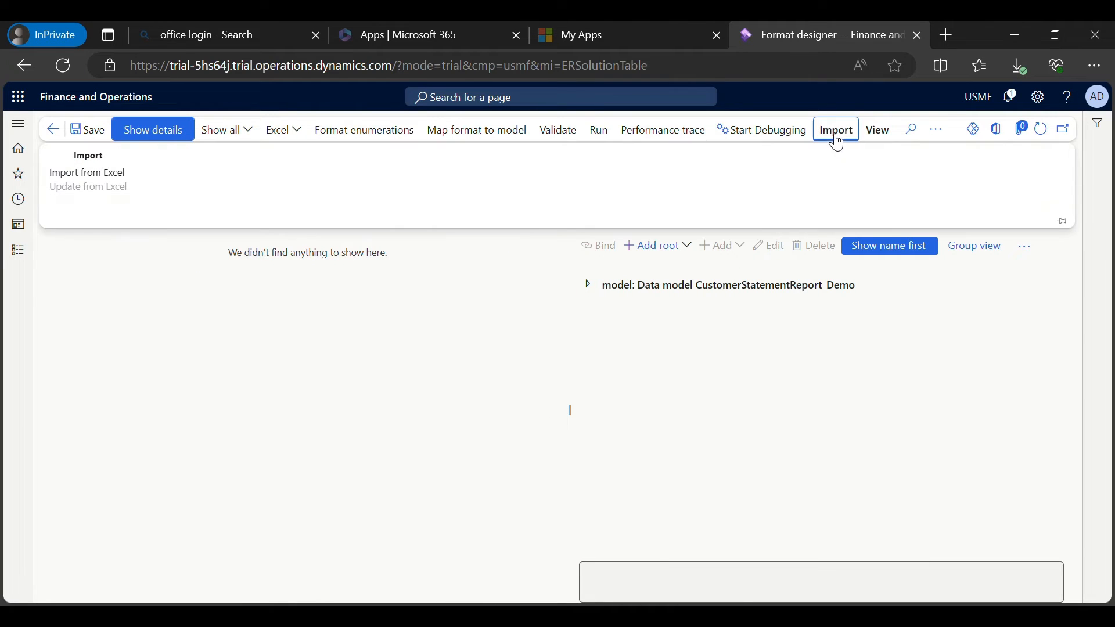
{"action": "left_click", "coordinate": [119, 175]}
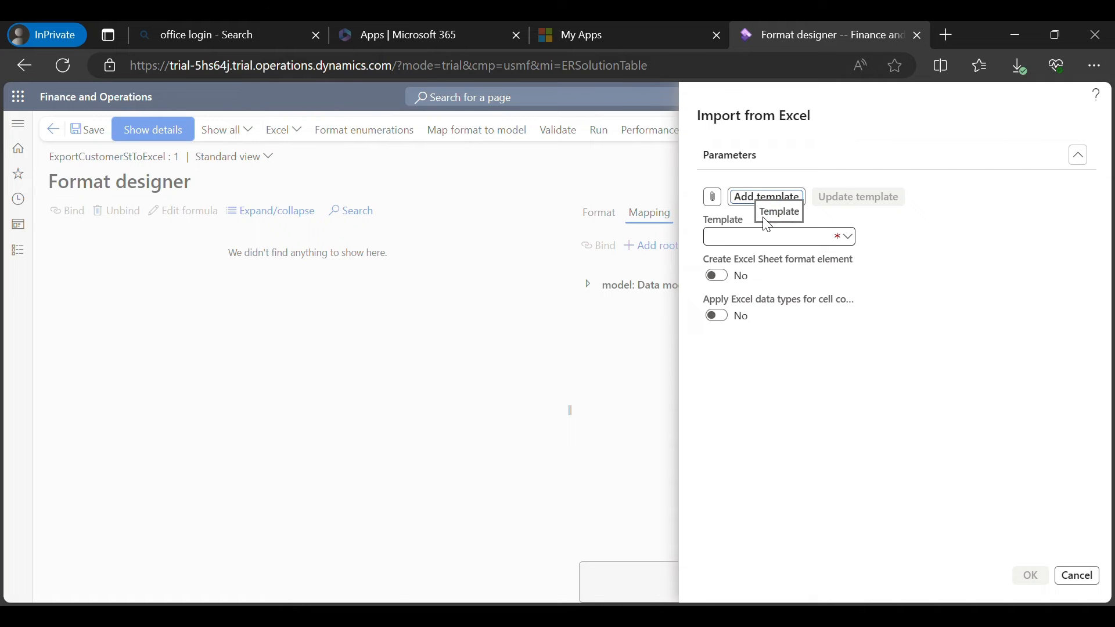
{"action": "left_click", "coordinate": [767, 199]}
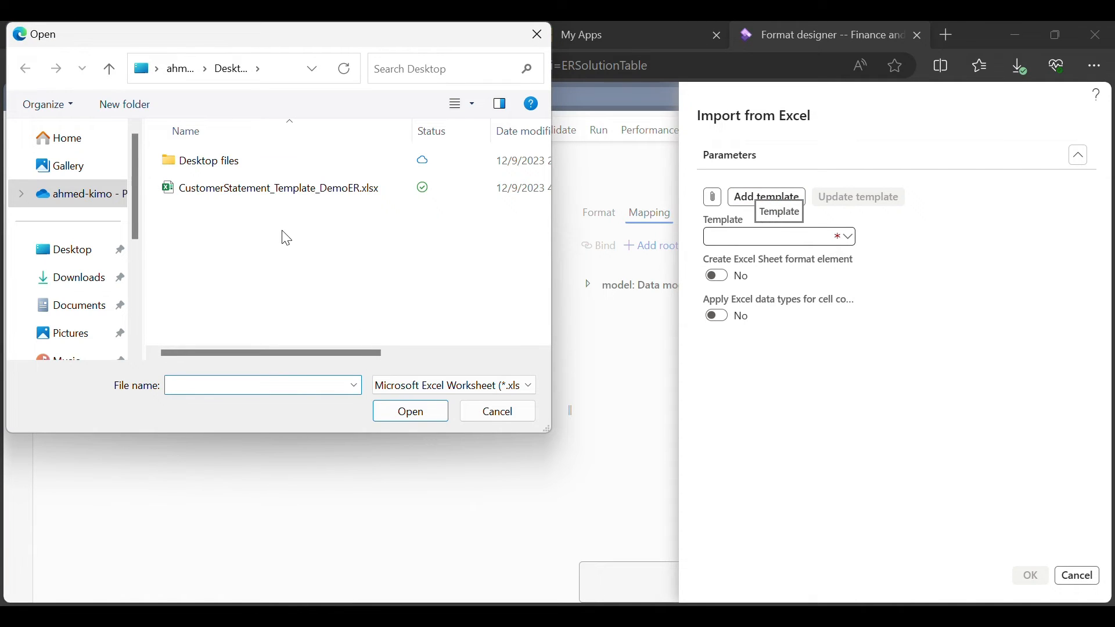
{"action": "left_click", "coordinate": [305, 193]}
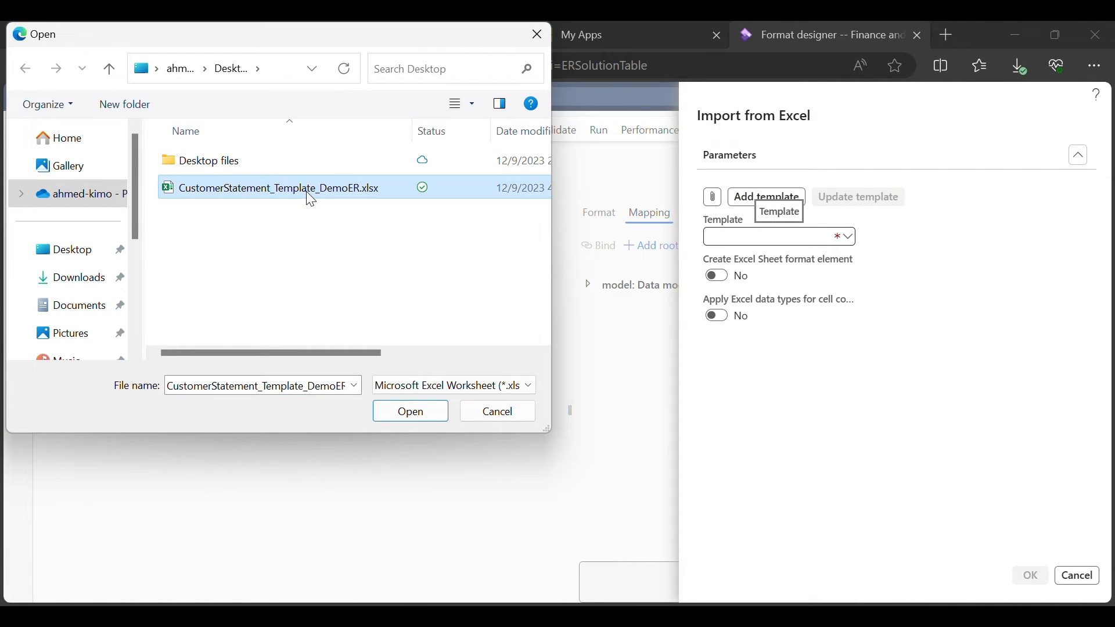
{"action": "left_click", "coordinate": [395, 418]}
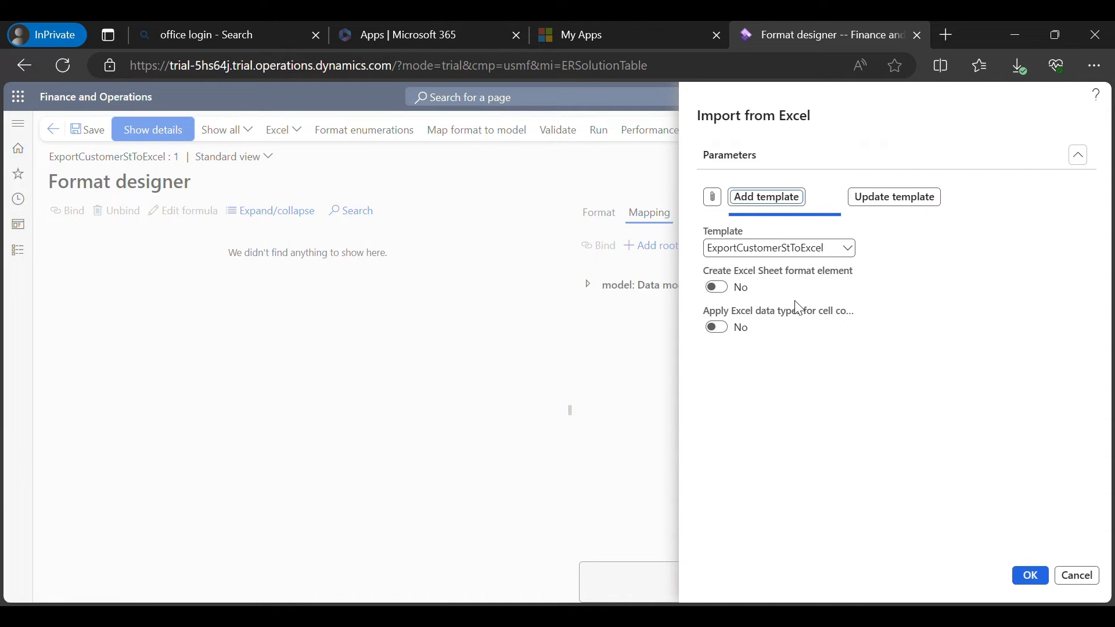
Import the template with the Excel Sheet format element created and Excel data types applied to the cell content.
{"action": "left_click", "coordinate": [716, 287]}
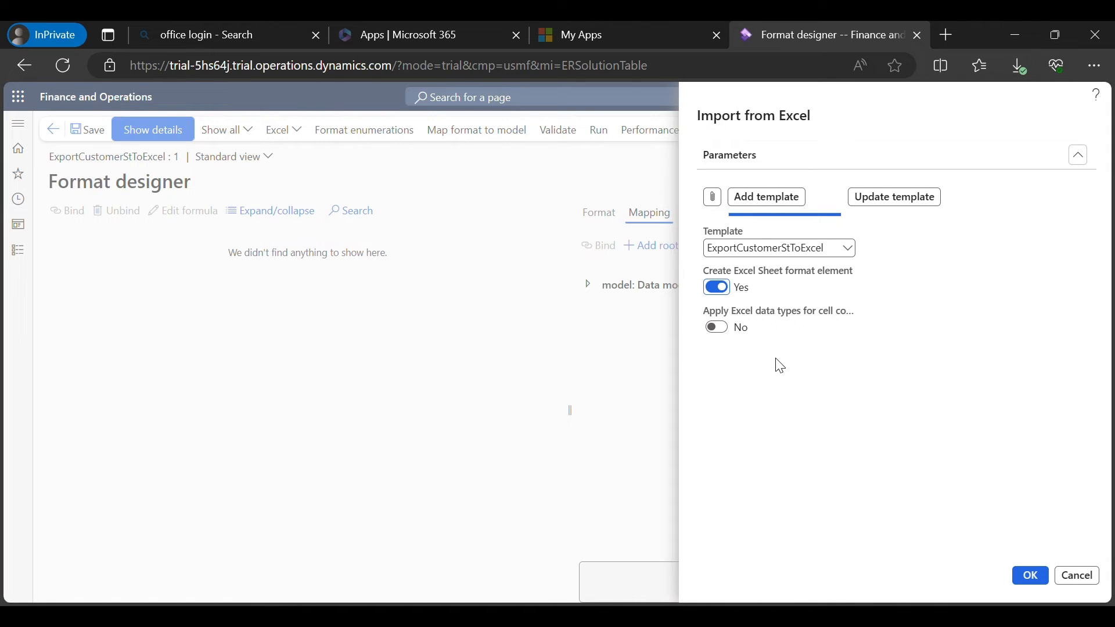
{"action": "left_click", "coordinate": [717, 327]}
{"action": "left_click", "coordinate": [1032, 578]}
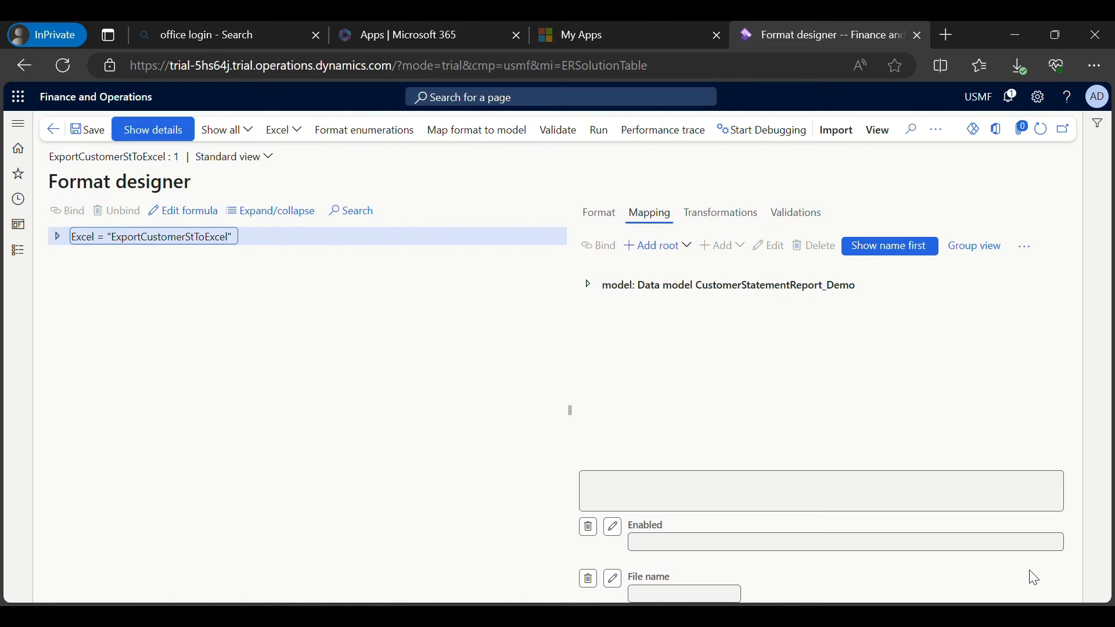
Expand the imported ExportCustomerStToExcel format and examine the customer and date cell elements under Sheet1.
{"action": "left_click", "coordinate": [57, 236]}
{"action": "left_click", "coordinate": [65, 255]}
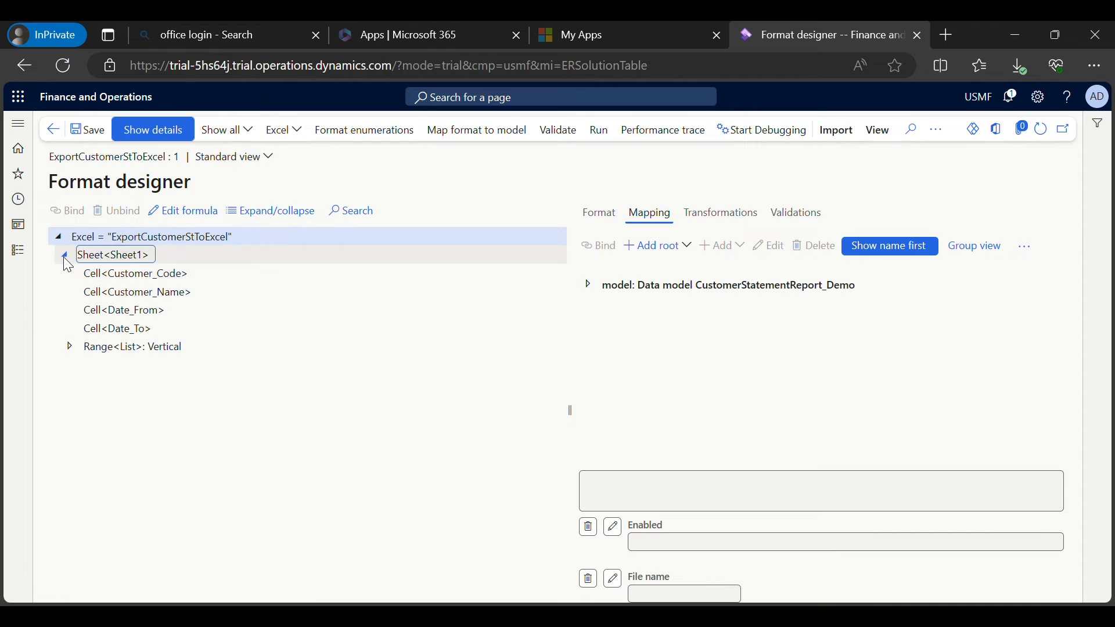
{"action": "left_click", "coordinate": [144, 274]}
{"action": "left_click", "coordinate": [137, 296]}
{"action": "left_click", "coordinate": [134, 310]}
{"action": "left_click", "coordinate": [128, 330]}
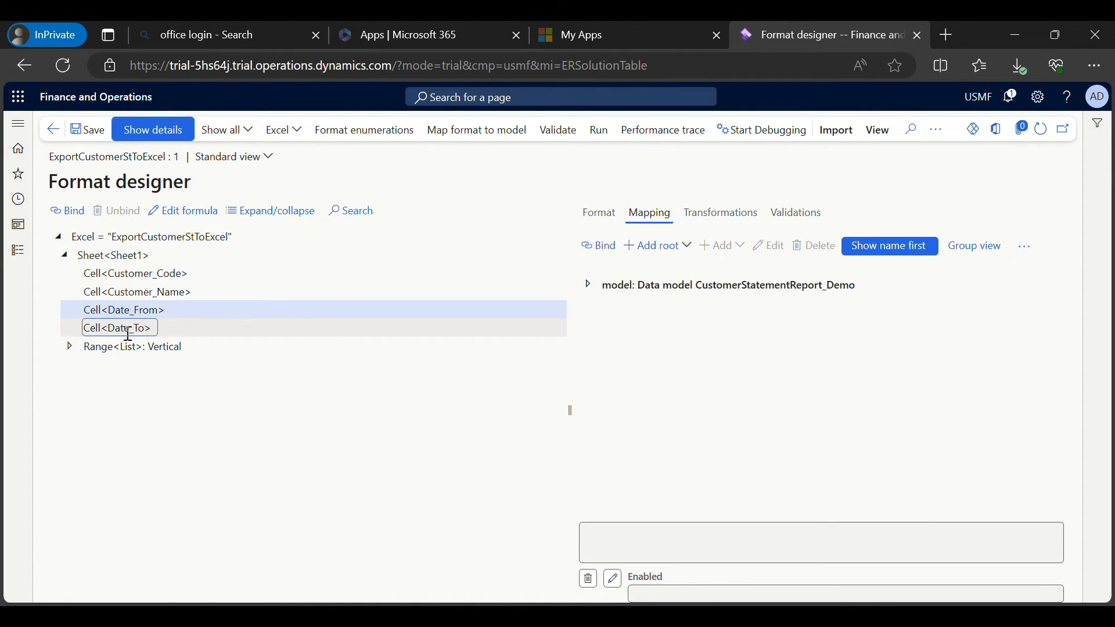
Expand the vertical List range and examine its Trans_Date, Amount and Description cells within Sheet1.
{"action": "left_click", "coordinate": [71, 347]}
{"action": "left_click", "coordinate": [117, 365]}
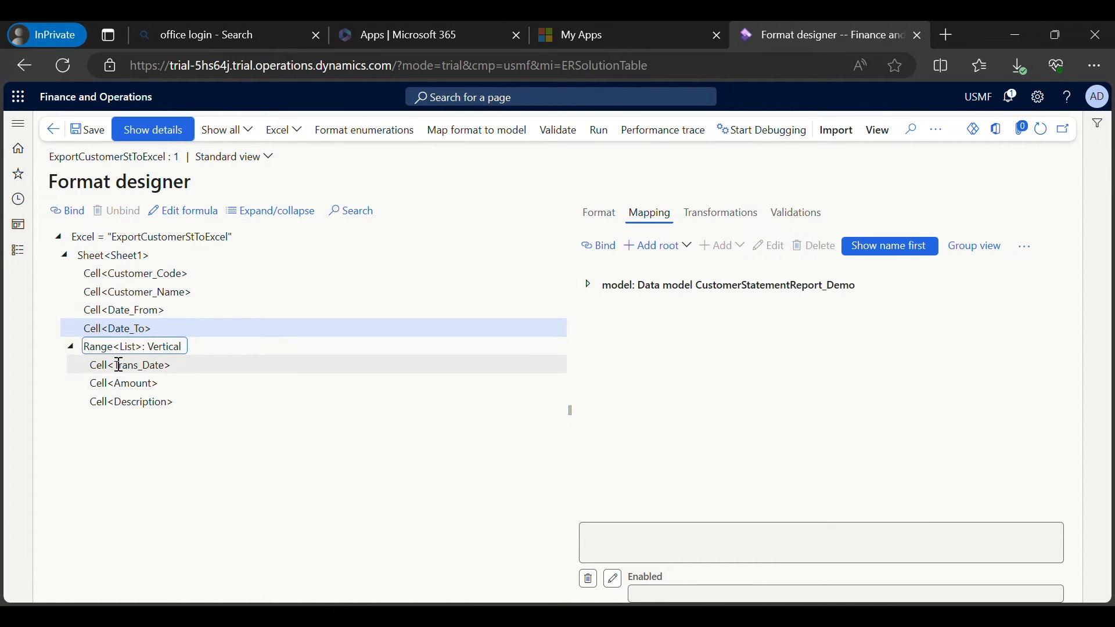
{"action": "double_click", "coordinate": [117, 364]}
{"action": "left_click", "coordinate": [124, 384]}
{"action": "double_click", "coordinate": [127, 400]}
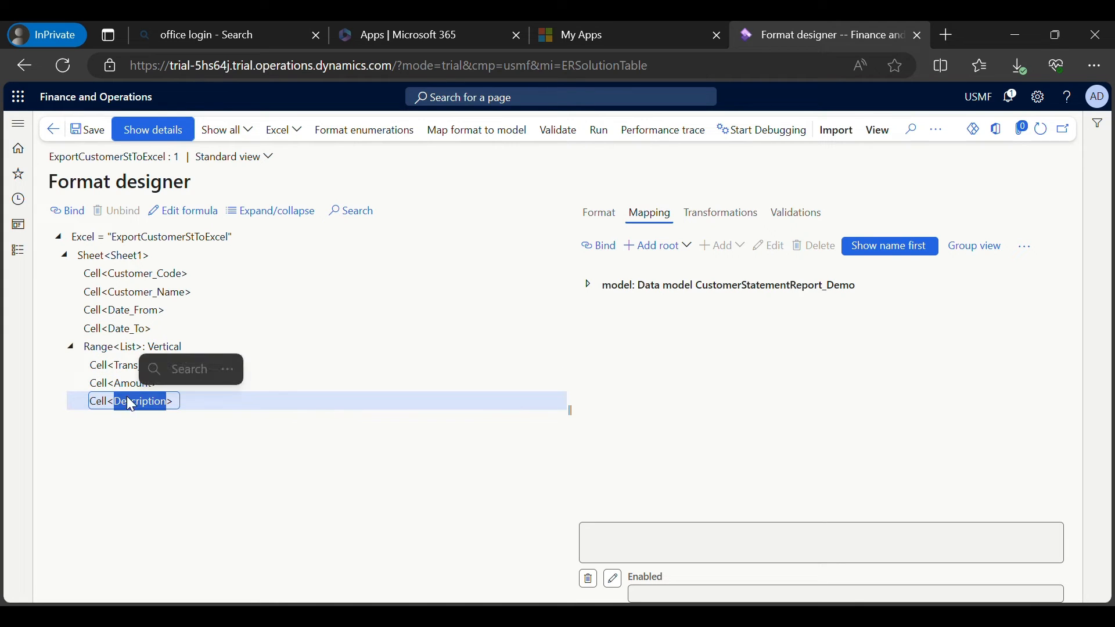
{"action": "left_click", "coordinate": [127, 384]}
{"action": "left_click", "coordinate": [126, 365]}
{"action": "left_click", "coordinate": [129, 347]}
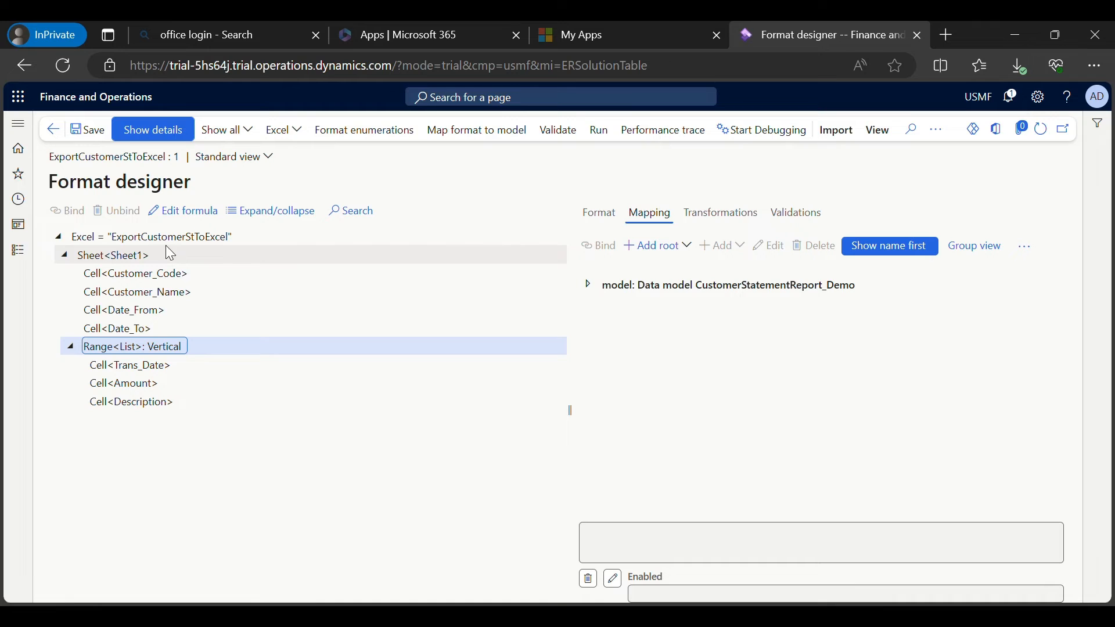
{"action": "left_click", "coordinate": [142, 254]}
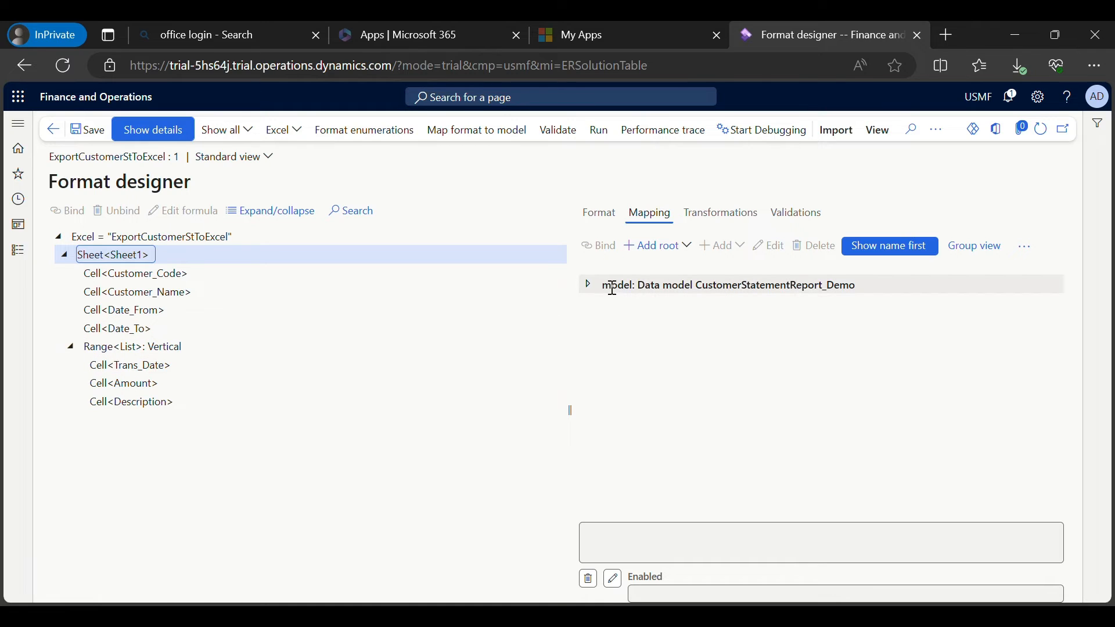
Expand the CustomerStatementReport_Demo data model and compare its CustomerInfo record list with the Sheet1 elements.
{"action": "left_click", "coordinate": [590, 285]}
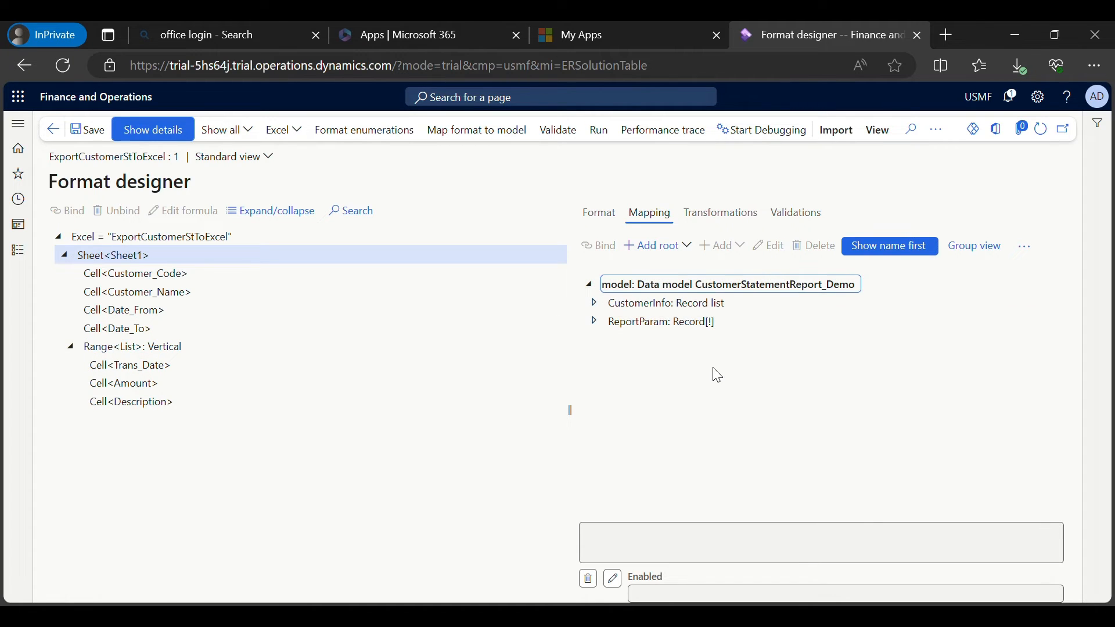
{"action": "left_click", "coordinate": [675, 303]}
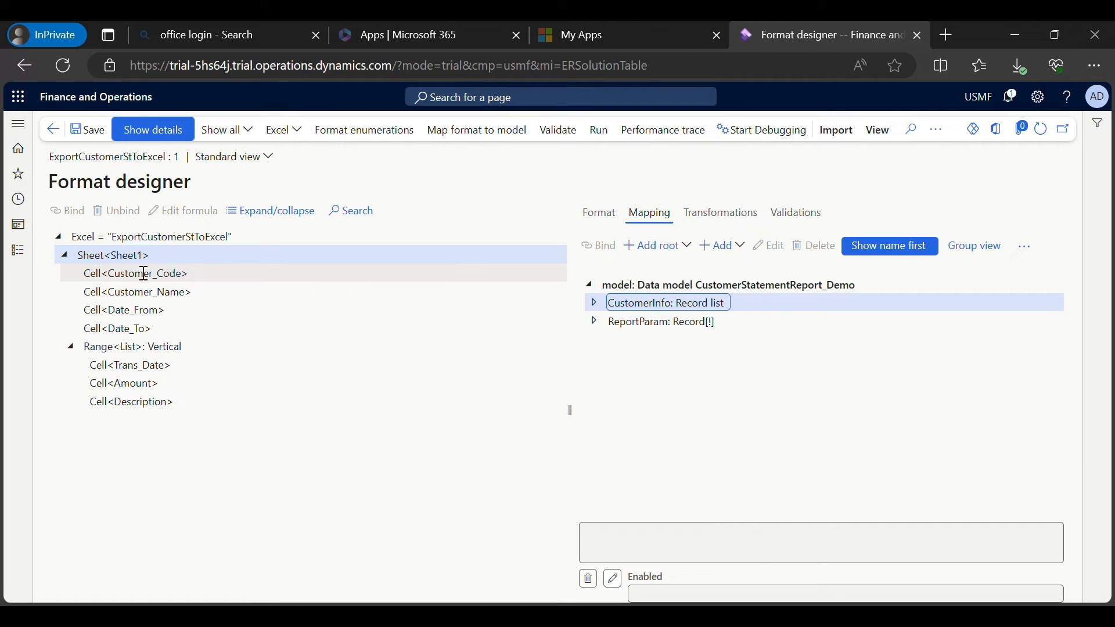
{"action": "left_click", "coordinate": [677, 284]}
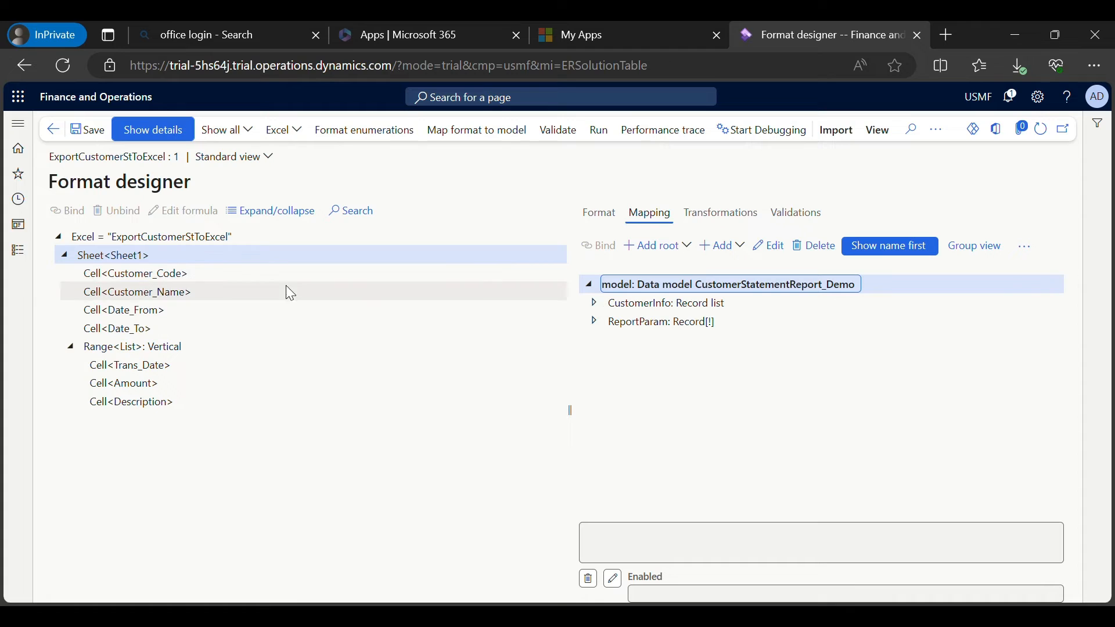
{"action": "left_click", "coordinate": [153, 276]}
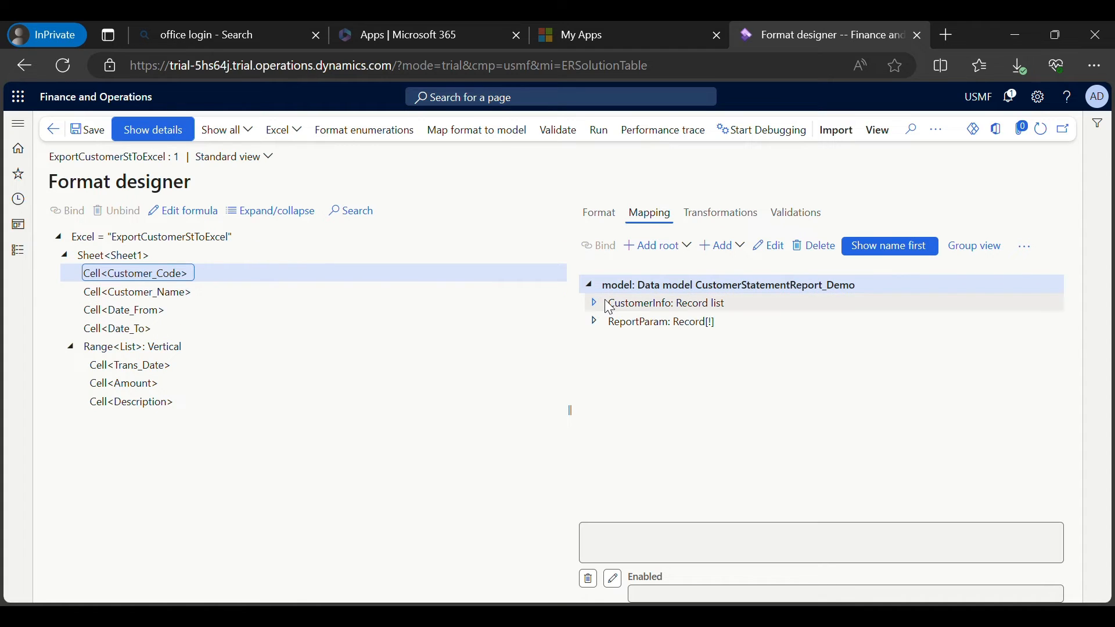
{"action": "left_click", "coordinate": [134, 255]}
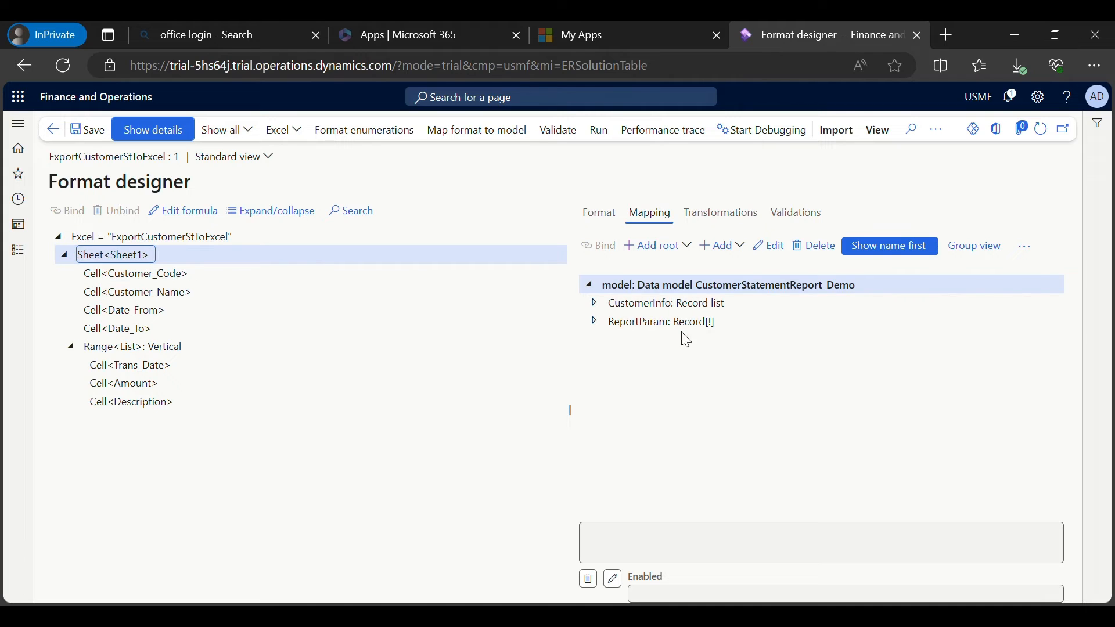
{"action": "left_click", "coordinate": [674, 304]}
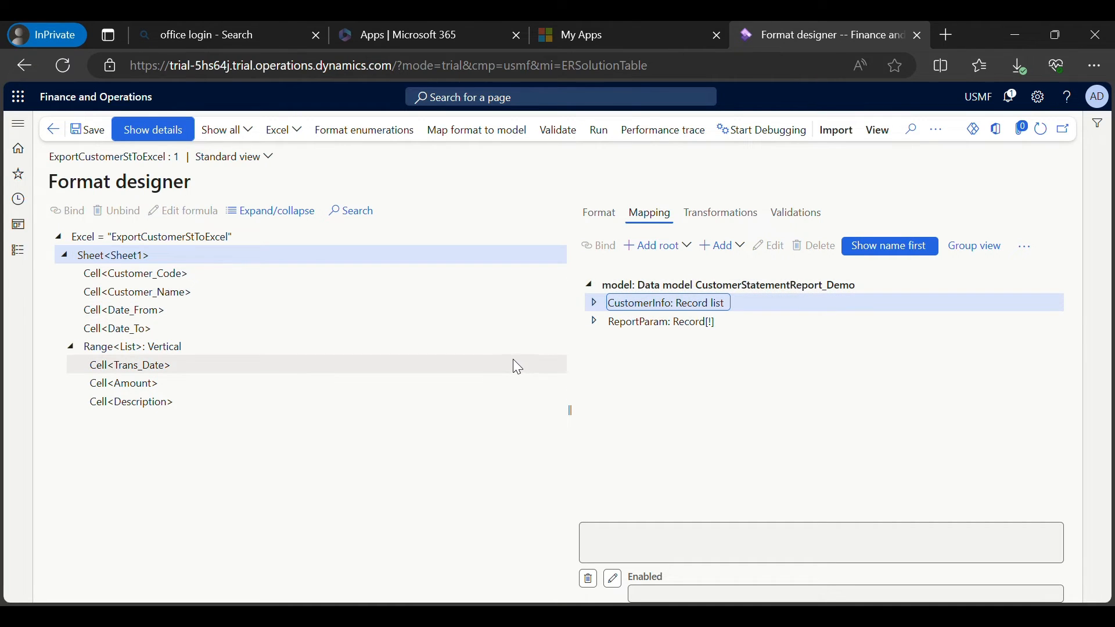
Bind the Customer_Code cell under Sheet1 to the CustomerCode field of the CustomerInfo record list.
{"action": "left_click", "coordinate": [191, 277]}
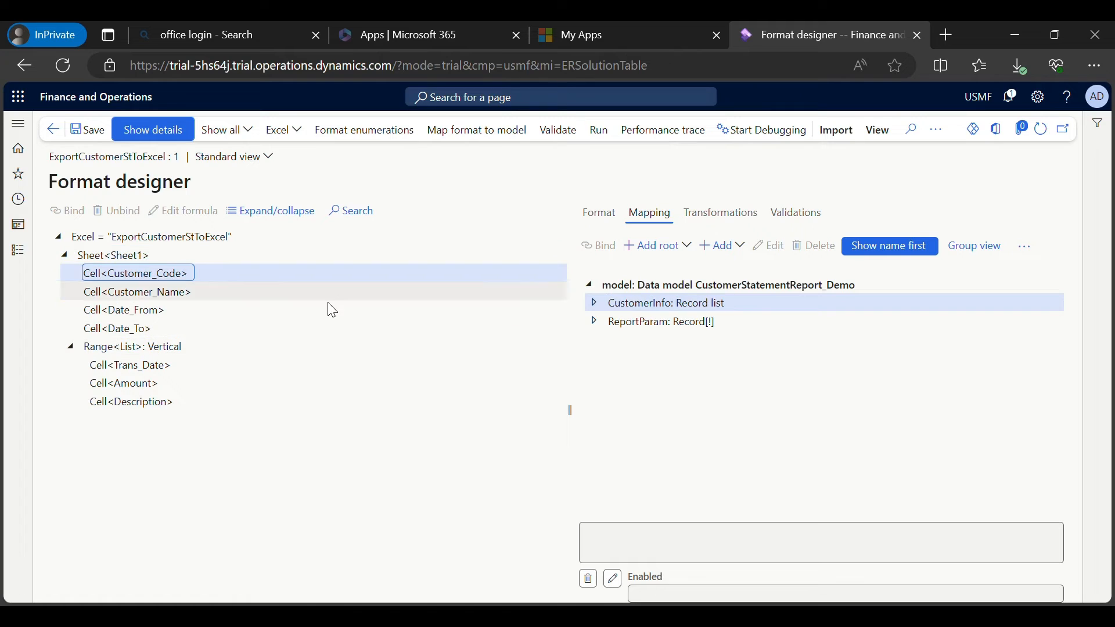
{"action": "left_click", "coordinate": [594, 305]}
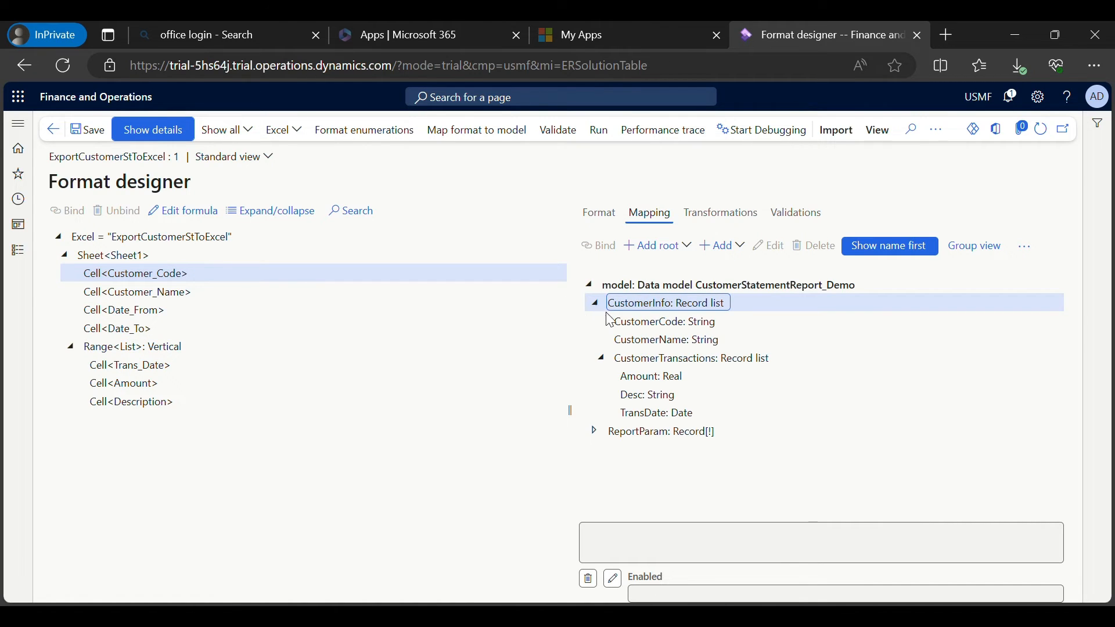
{"action": "left_click", "coordinate": [640, 326]}
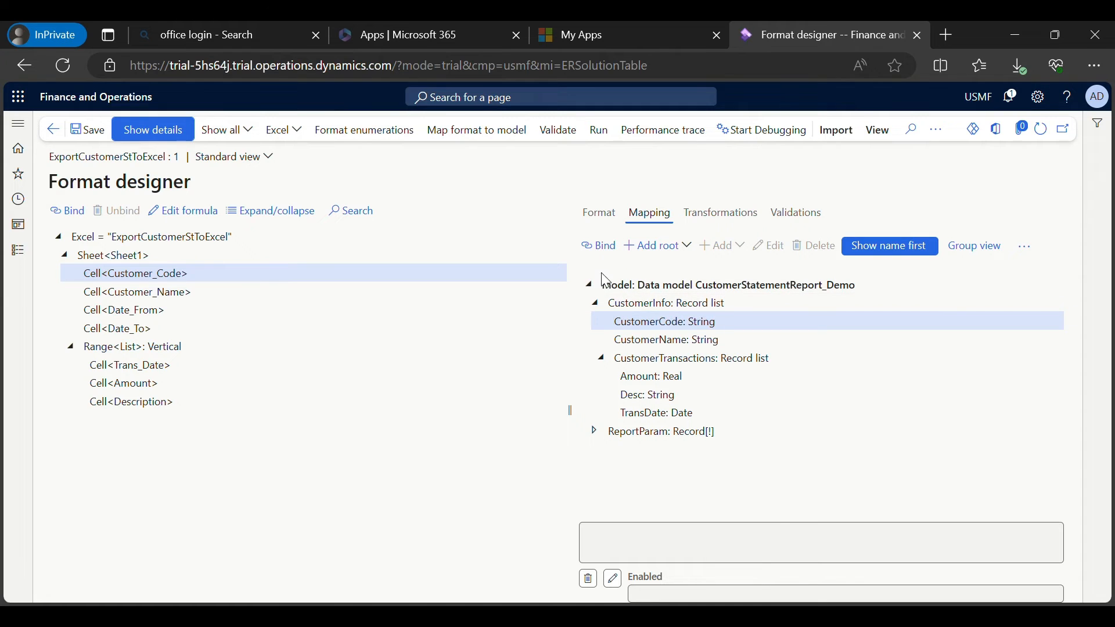
{"action": "left_click", "coordinate": [598, 246]}
Bind the root Excel element ExportCustomerStToExcel to the CustomerInfo record list.
{"action": "left_click", "coordinate": [172, 238]}
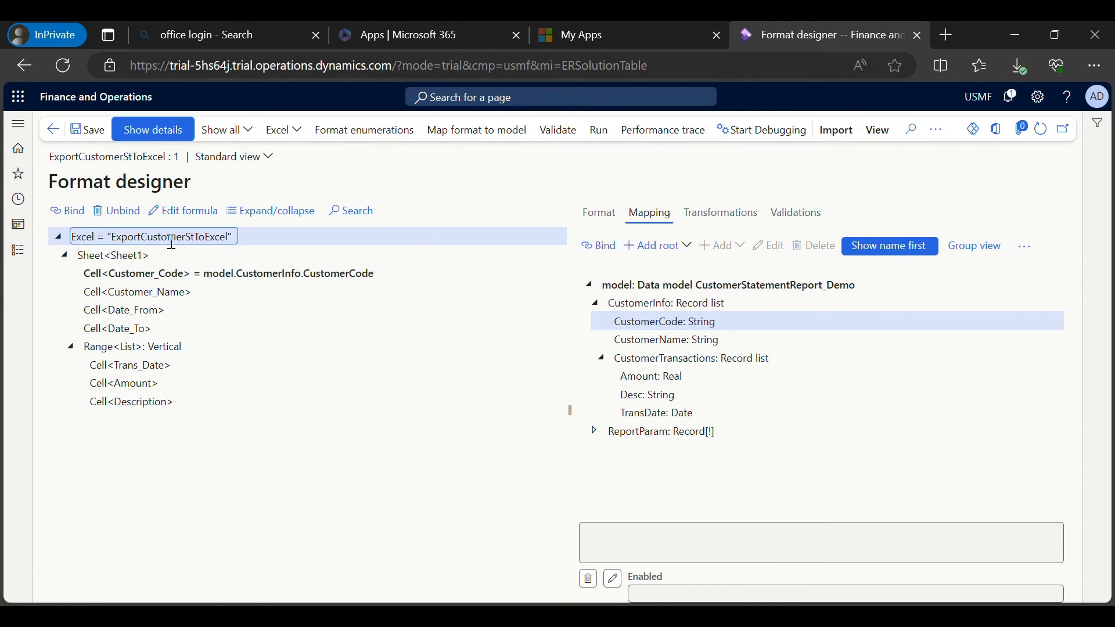
{"action": "left_click", "coordinate": [692, 303]}
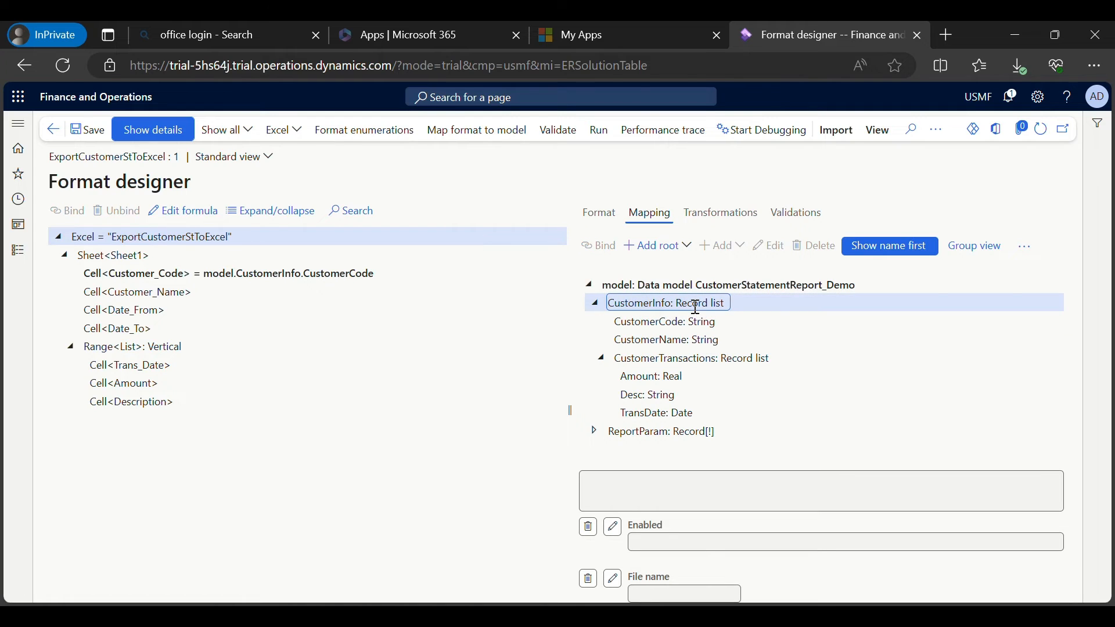
{"action": "left_click", "coordinate": [598, 246]}
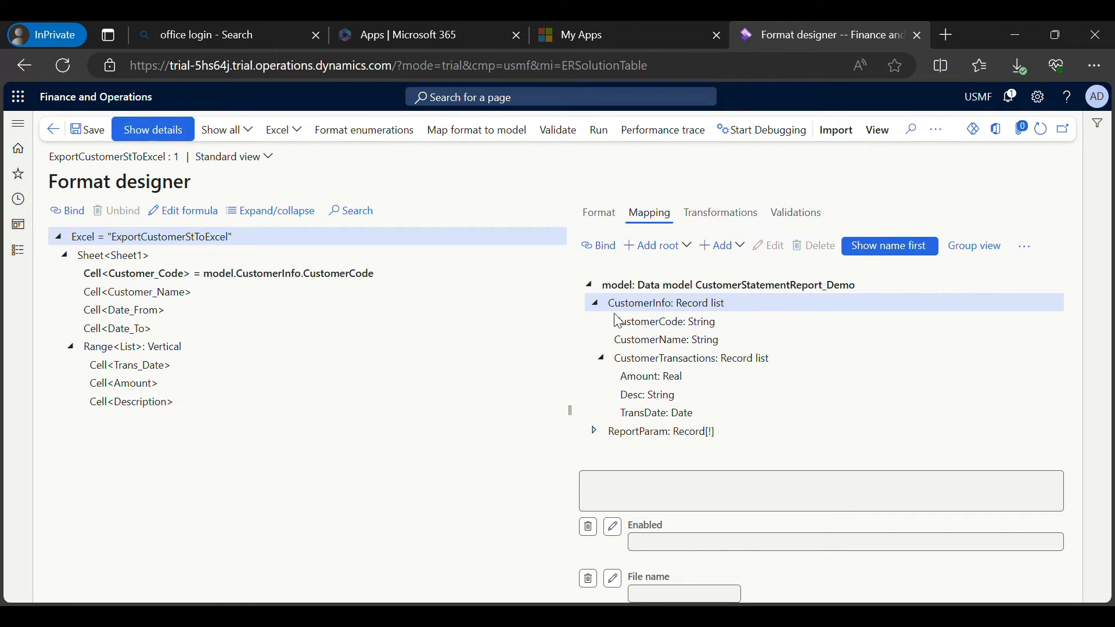
{"action": "left_click", "coordinate": [147, 256]}
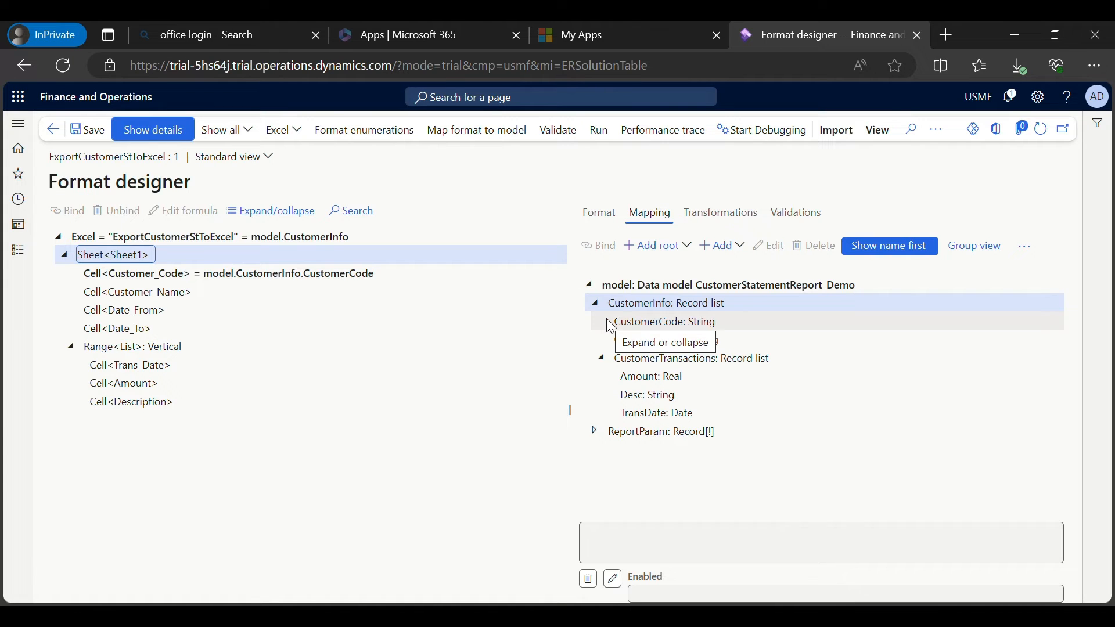
Bind the Customer_Name cell to CustomerName and the vertical List range to the CustomerTransactions record list.
{"action": "left_click", "coordinate": [158, 293]}
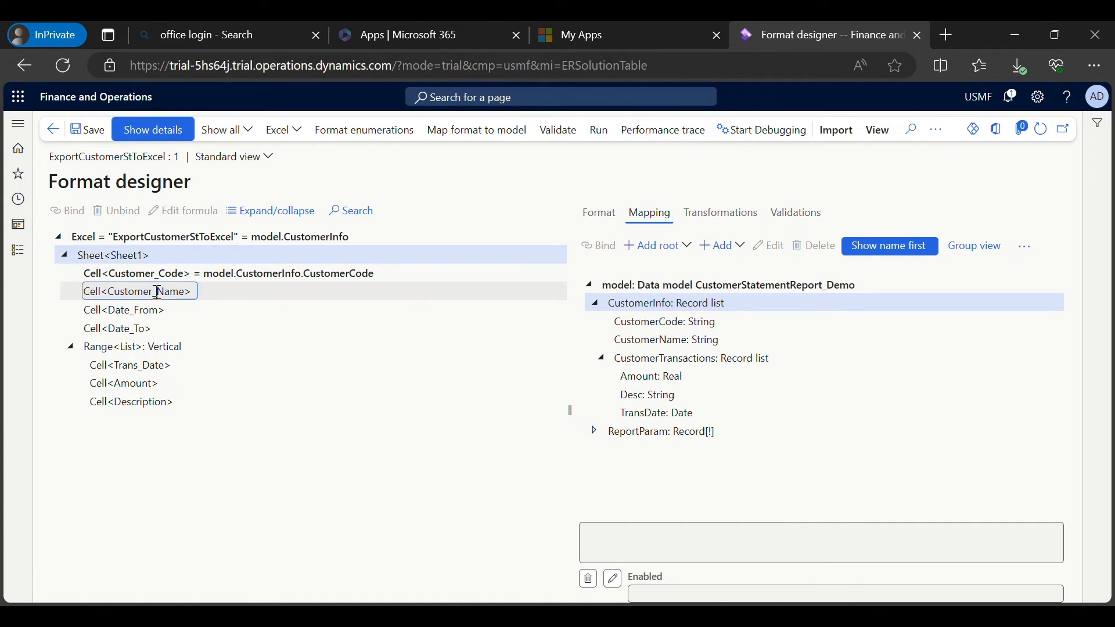
{"action": "left_click", "coordinate": [675, 339]}
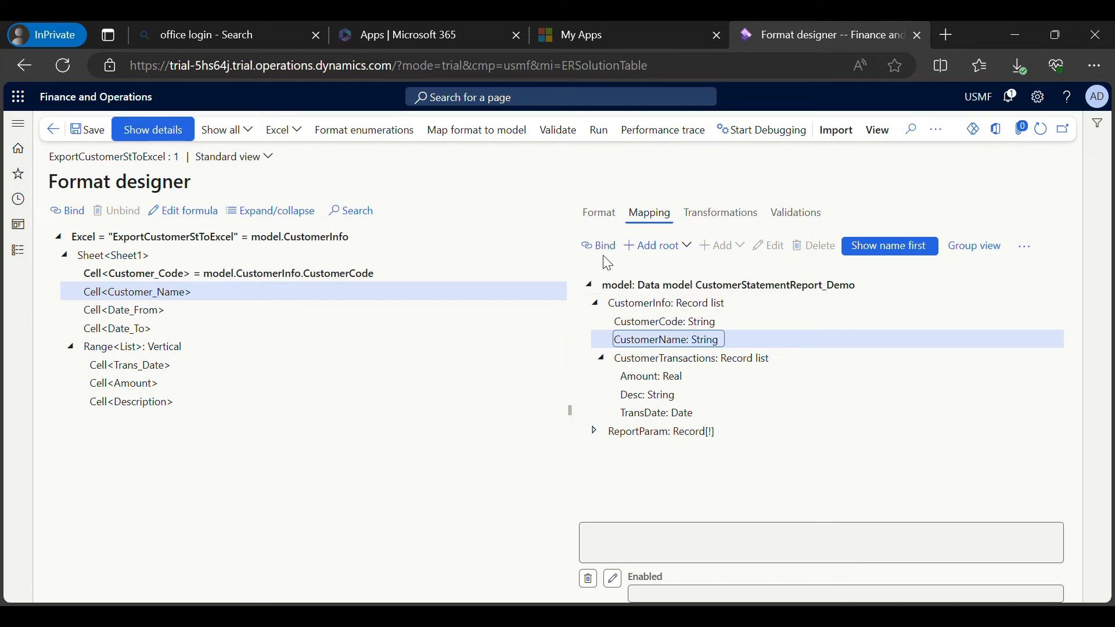
{"action": "left_click", "coordinate": [599, 246]}
{"action": "left_click", "coordinate": [668, 357]}
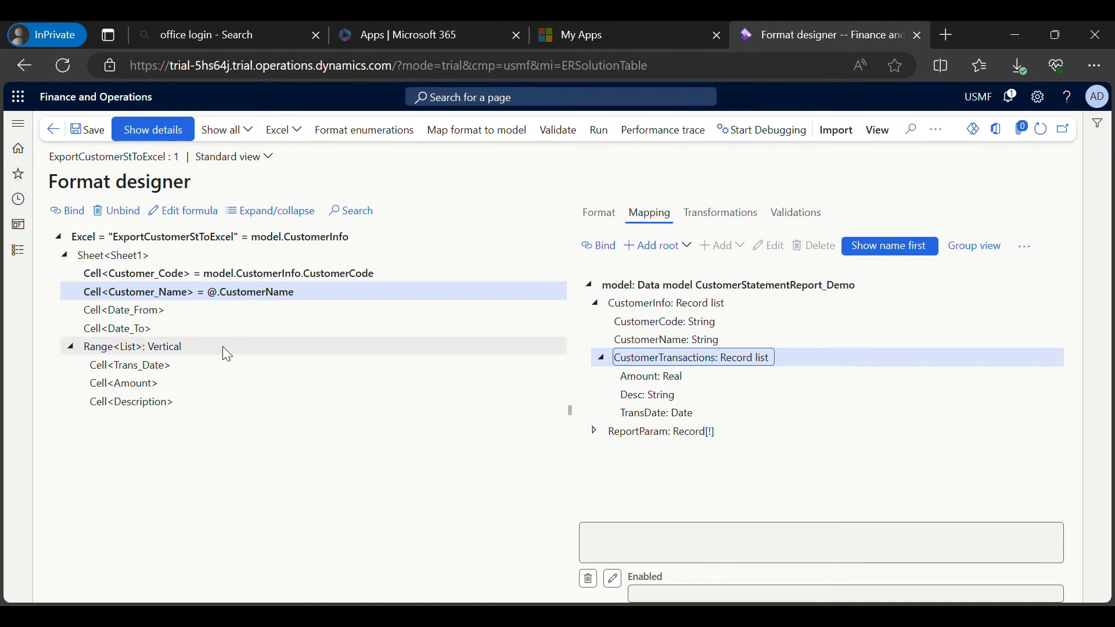
{"action": "left_click", "coordinate": [174, 346]}
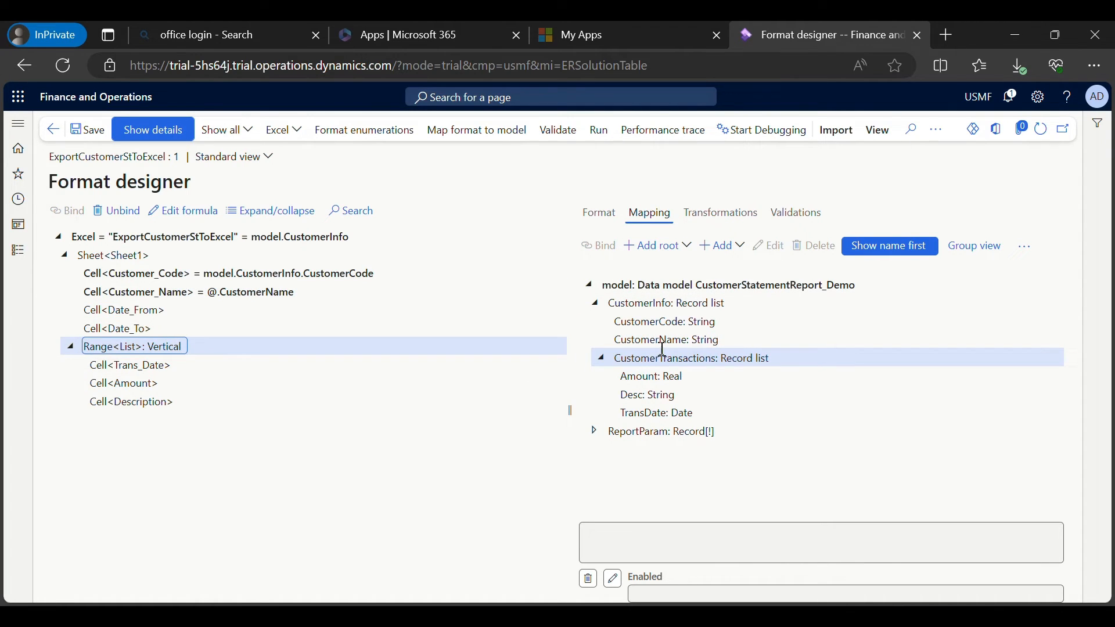
{"action": "left_click", "coordinate": [598, 246]}
Bind the List range's Amount cell to Amount and its Description cell to Desc from CustomerTransactions.
{"action": "left_click", "coordinate": [651, 376]}
{"action": "left_click", "coordinate": [216, 383]}
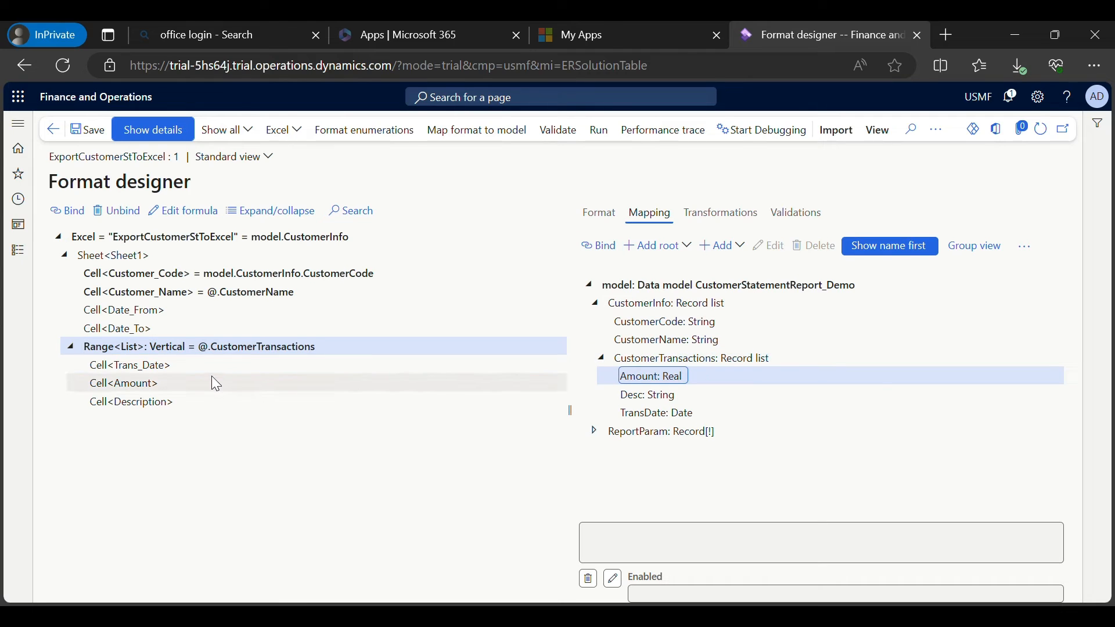
{"action": "left_click", "coordinate": [133, 383]}
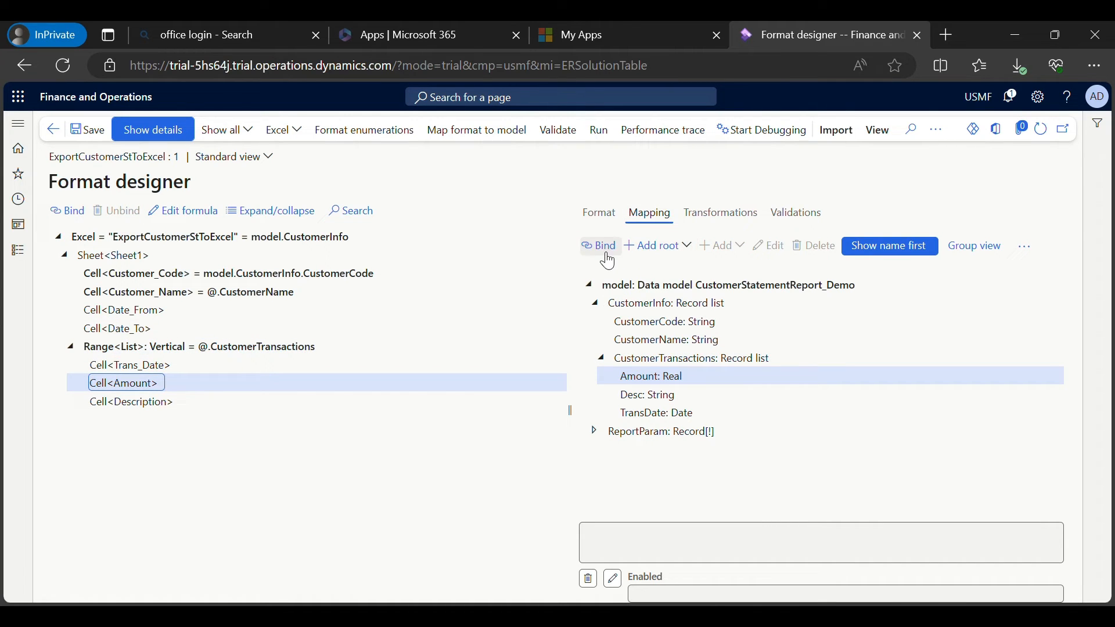
{"action": "left_click", "coordinate": [604, 255]}
{"action": "left_click", "coordinate": [651, 396]}
{"action": "left_click", "coordinate": [160, 401]}
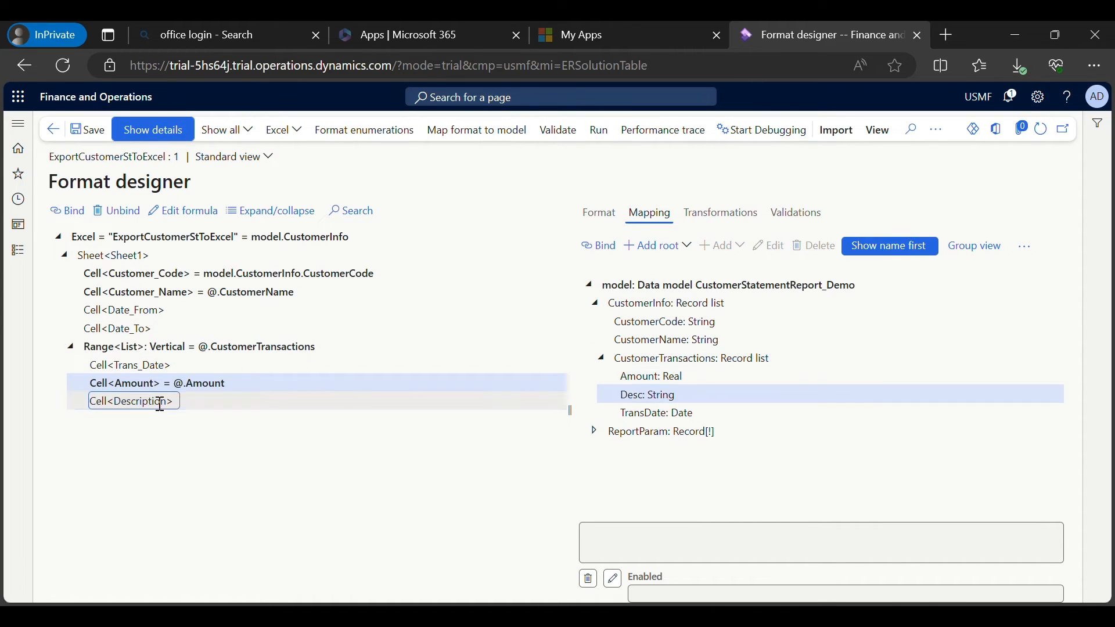
{"action": "left_click", "coordinate": [598, 246]}
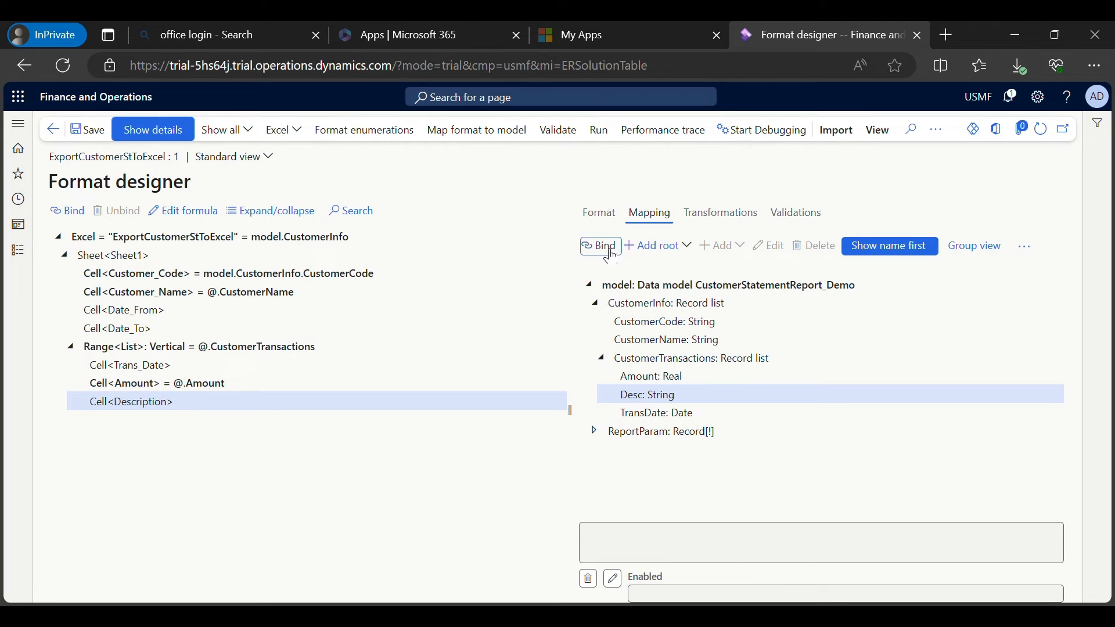
Bind the Trans_Date cell in the List range to the TransDate field of CustomerTransactions.
{"action": "left_click", "coordinate": [660, 412]}
{"action": "left_click", "coordinate": [165, 363]}
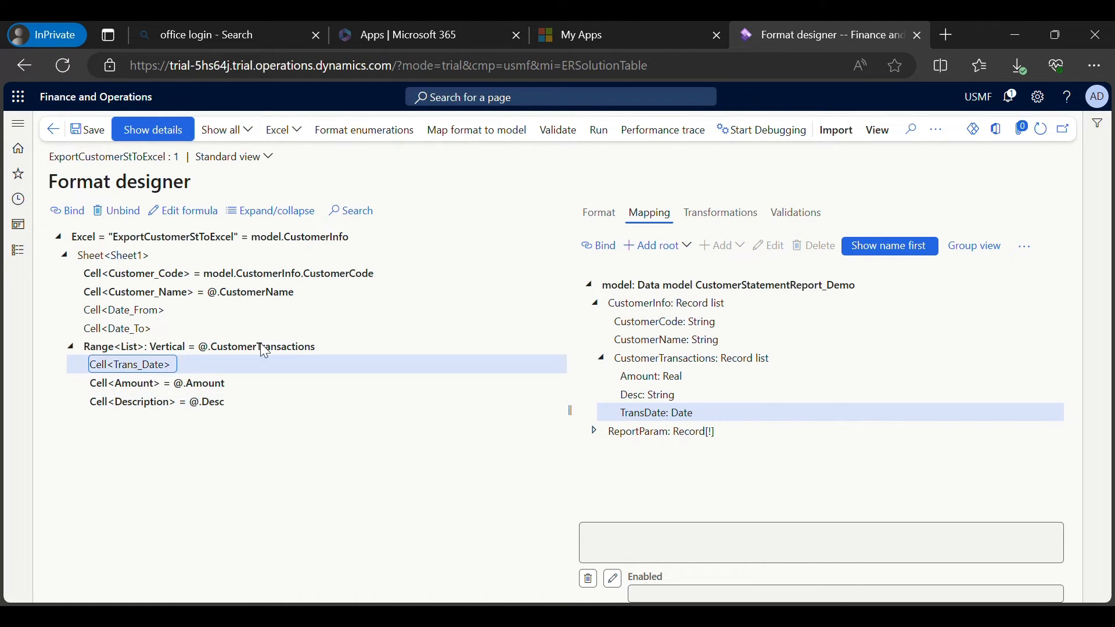
{"action": "left_click", "coordinate": [598, 247]}
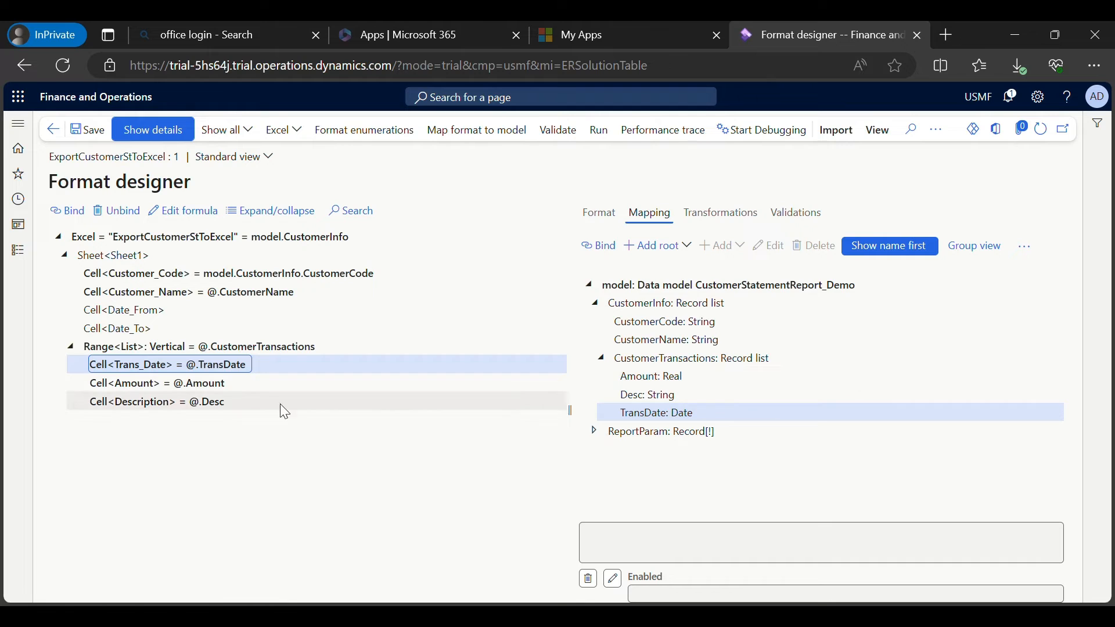
Bind the Date_From and Date_To cells to DateFrom and DateTo of the ReportParam record, and save the format.
{"action": "left_click", "coordinate": [124, 309]}
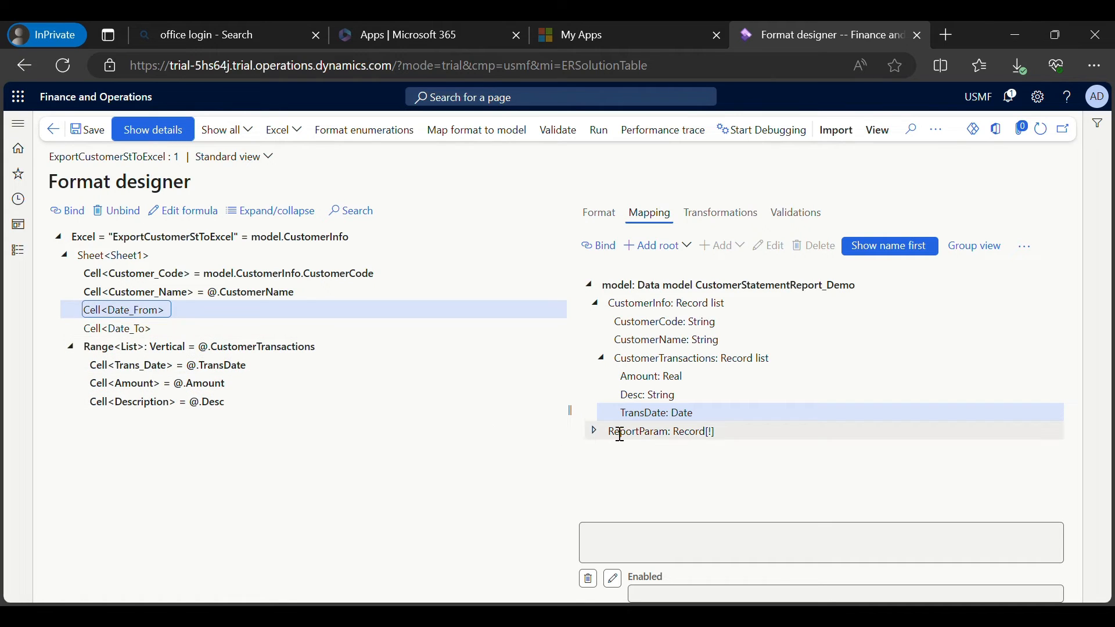
{"action": "left_click", "coordinate": [595, 431]}
{"action": "left_click", "coordinate": [660, 451]}
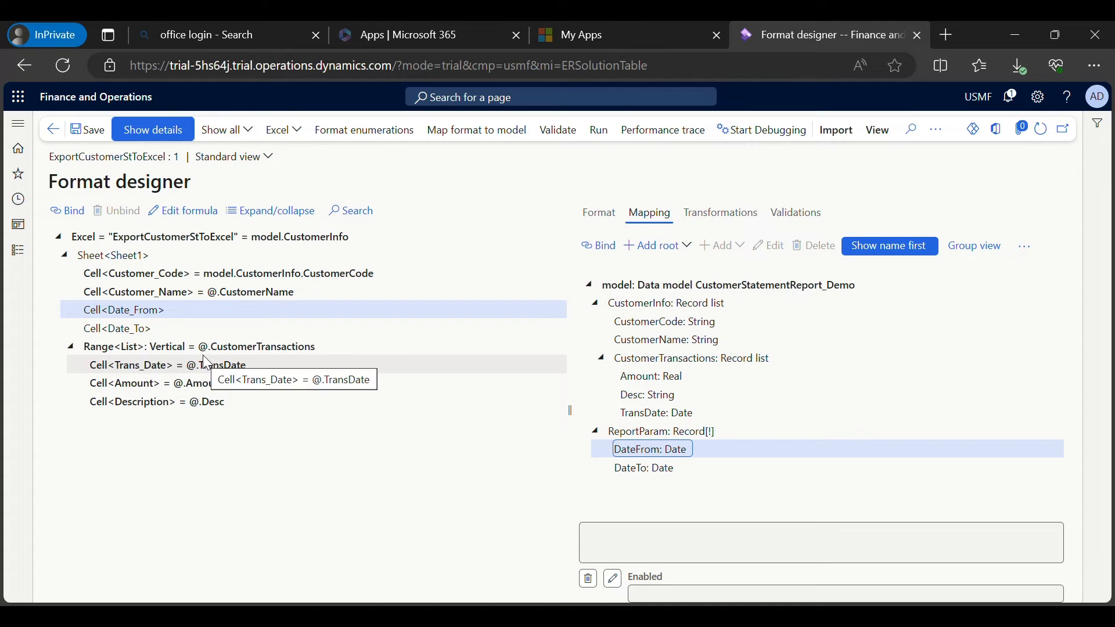
{"action": "left_click", "coordinate": [598, 246]}
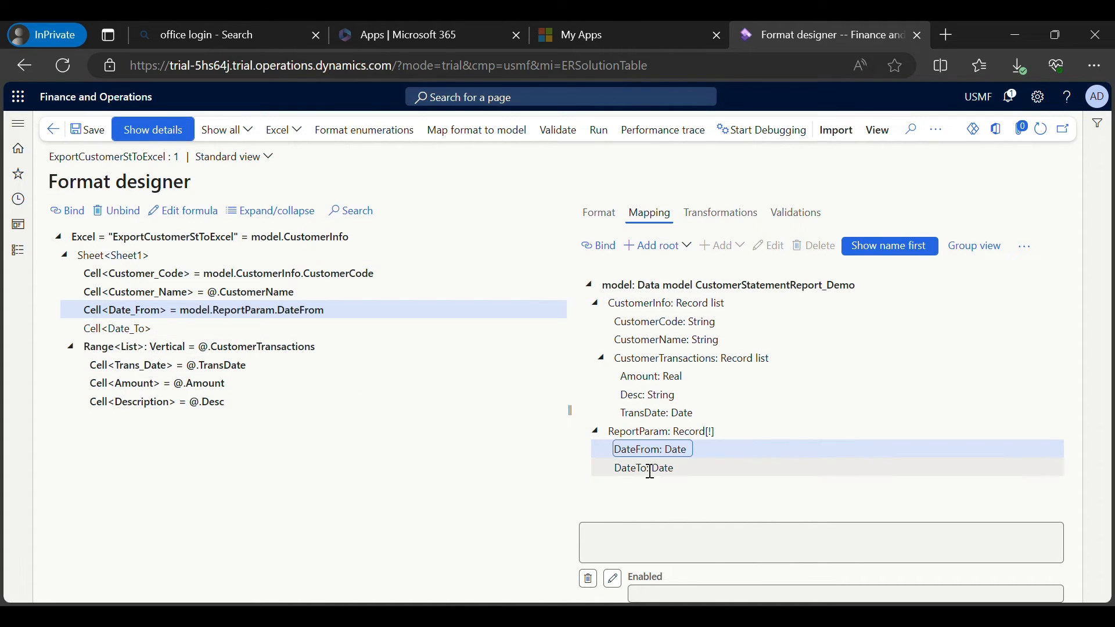
{"action": "left_click", "coordinate": [650, 469]}
{"action": "left_click", "coordinate": [133, 328]}
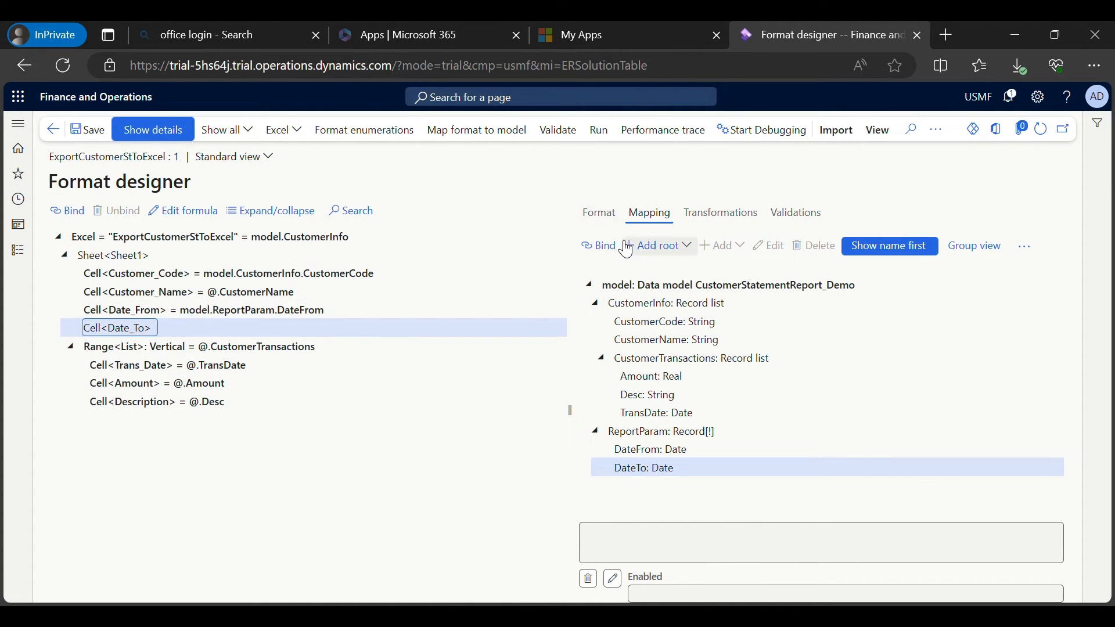
{"action": "left_click", "coordinate": [598, 245]}
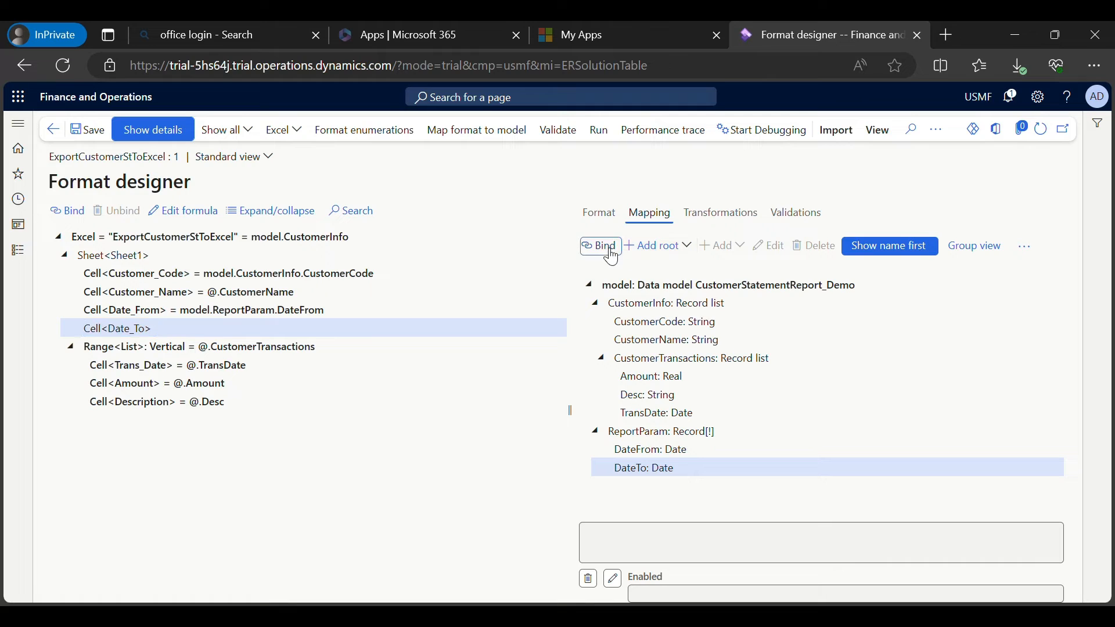
{"action": "left_click", "coordinate": [103, 138]}
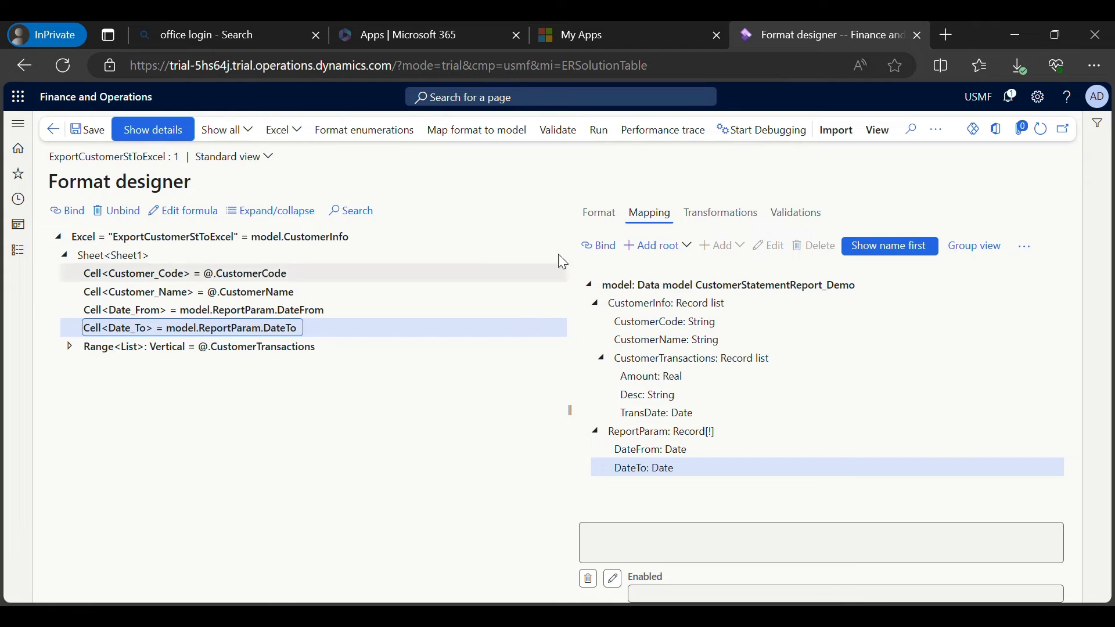
Run the format for customer Contoso Retail San Diego with Date From 12/5/2023 and Date To 12/7/2023.
{"action": "left_click", "coordinate": [598, 131]}
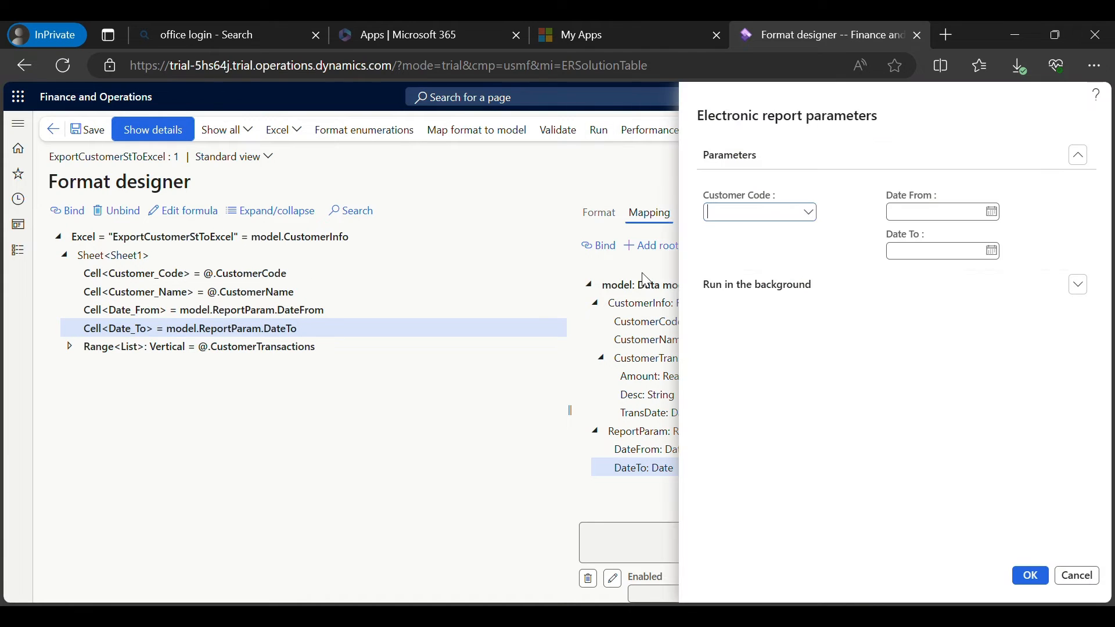
{"action": "left_click", "coordinate": [814, 212]}
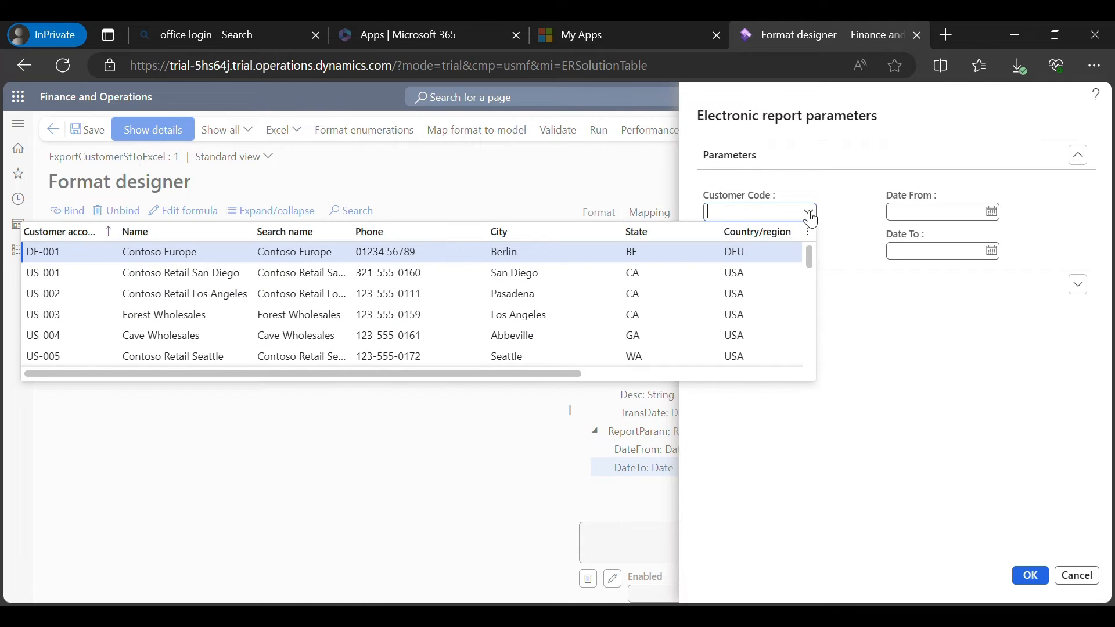
{"action": "left_click", "coordinate": [60, 273]}
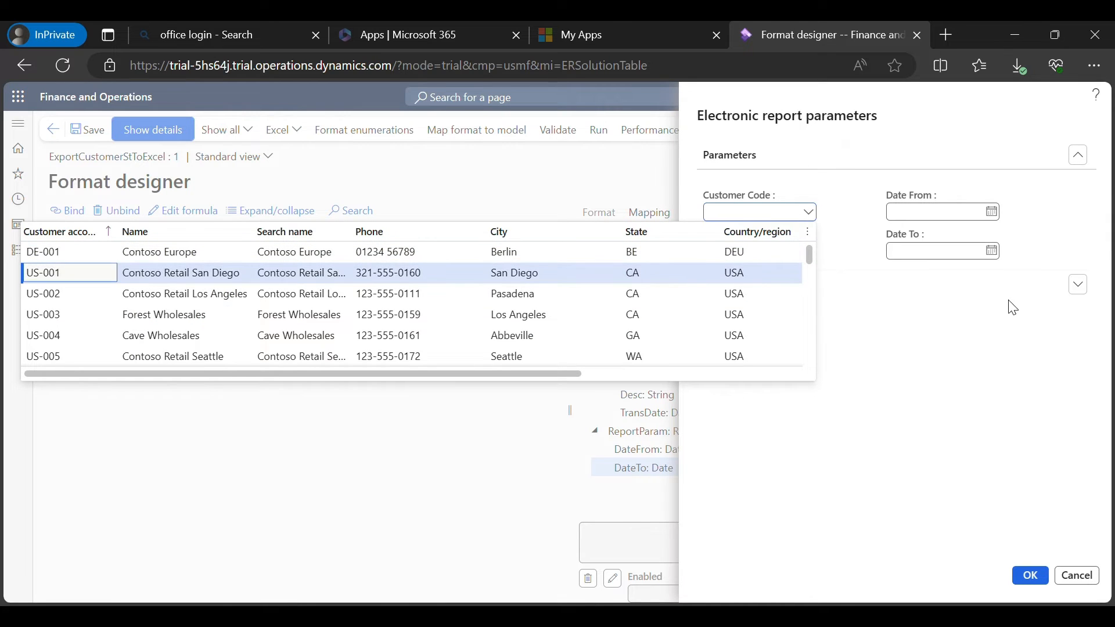
{"action": "left_click", "coordinate": [991, 212]}
{"action": "left_click", "coordinate": [953, 311]}
{"action": "left_click", "coordinate": [991, 251]}
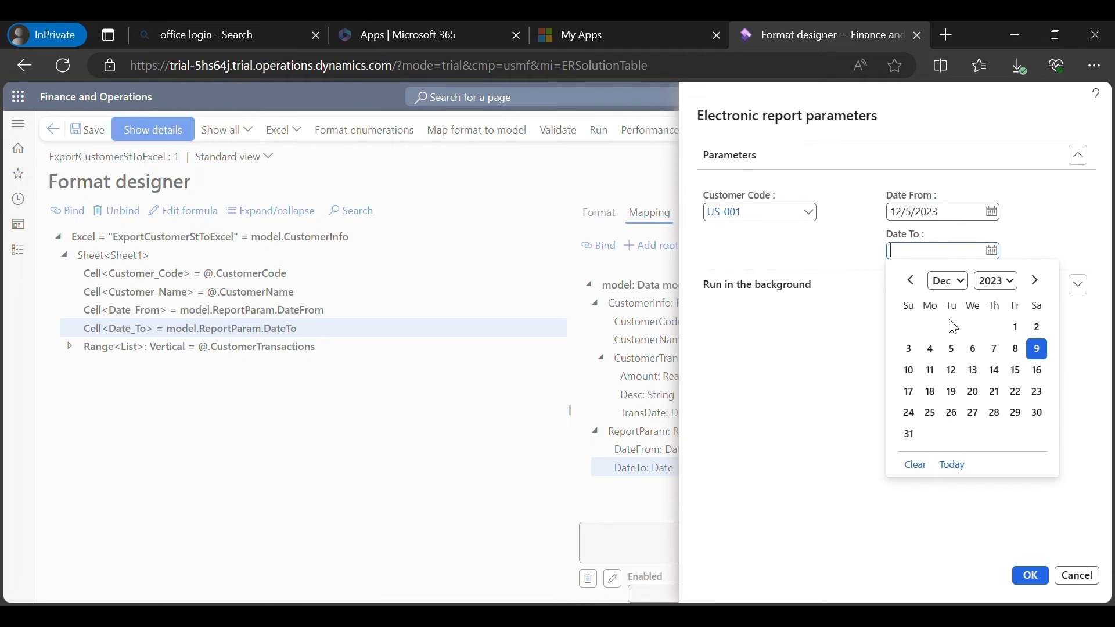
{"action": "left_click", "coordinate": [992, 351]}
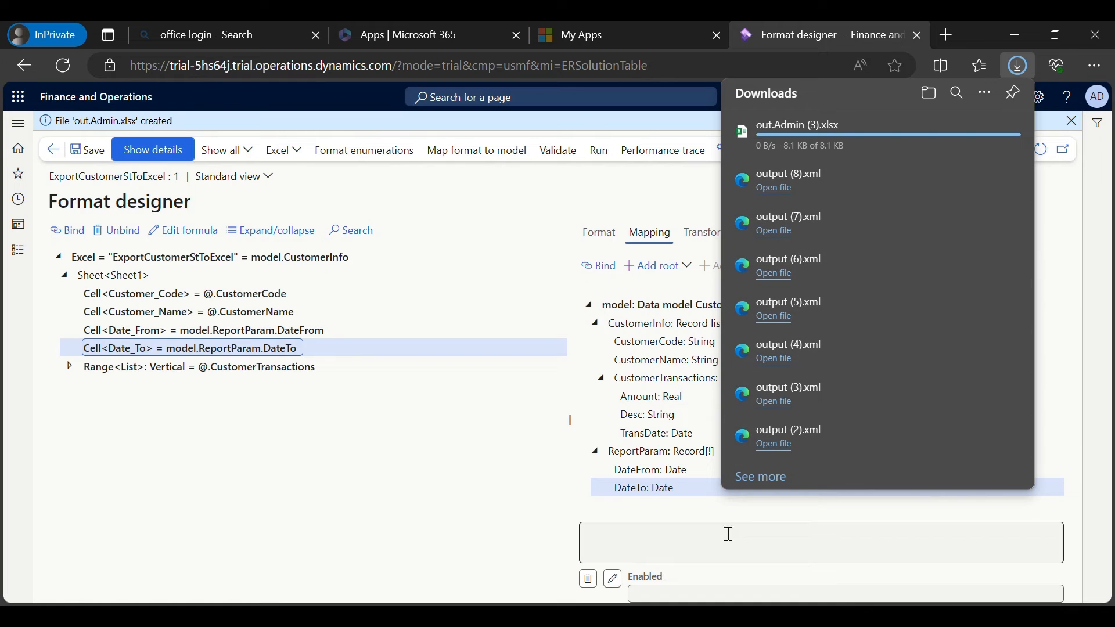
Open the generated out.Admin (3).xlsx from the Downloads folder in Excel, accepting the Dark Gray theme.
{"action": "left_click", "coordinate": [648, 615]}
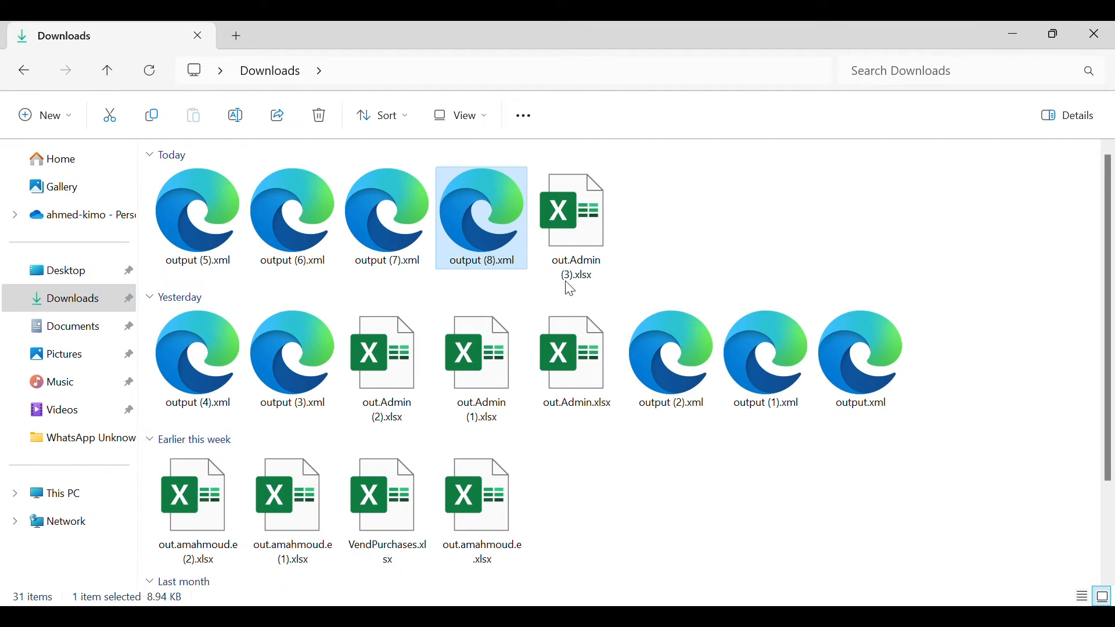
{"action": "double_click", "coordinate": [566, 280]}
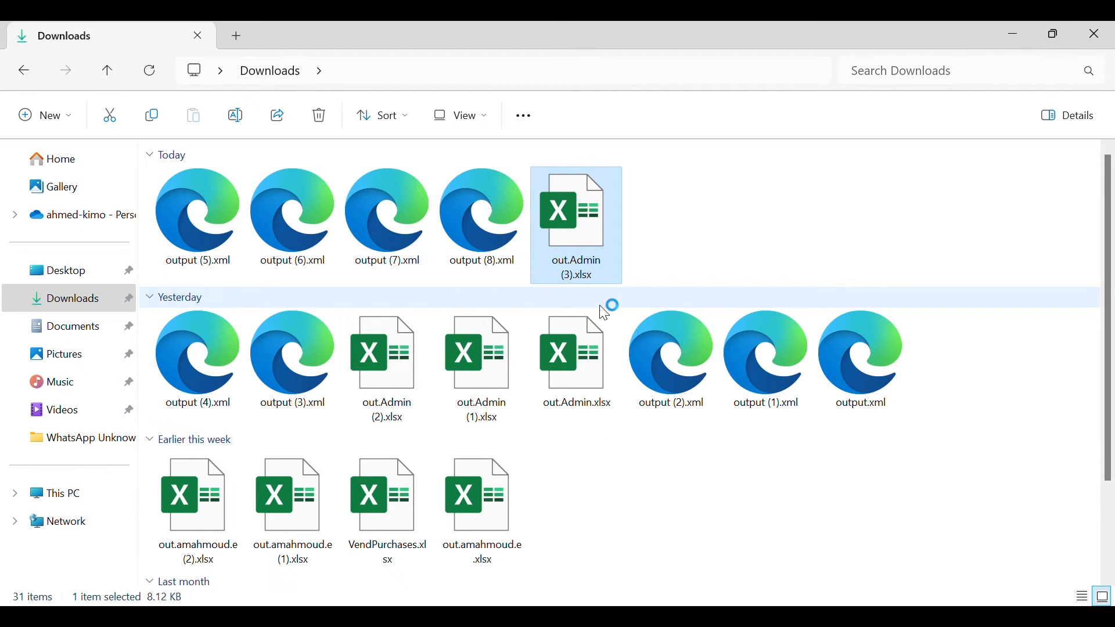
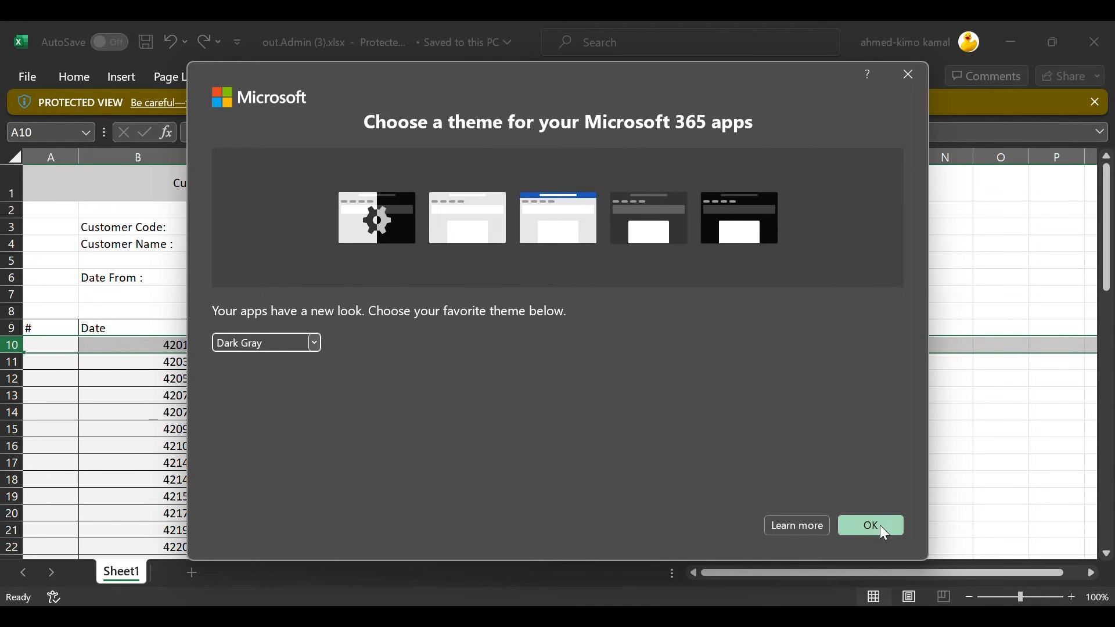
{"action": "left_click", "coordinate": [875, 528]}
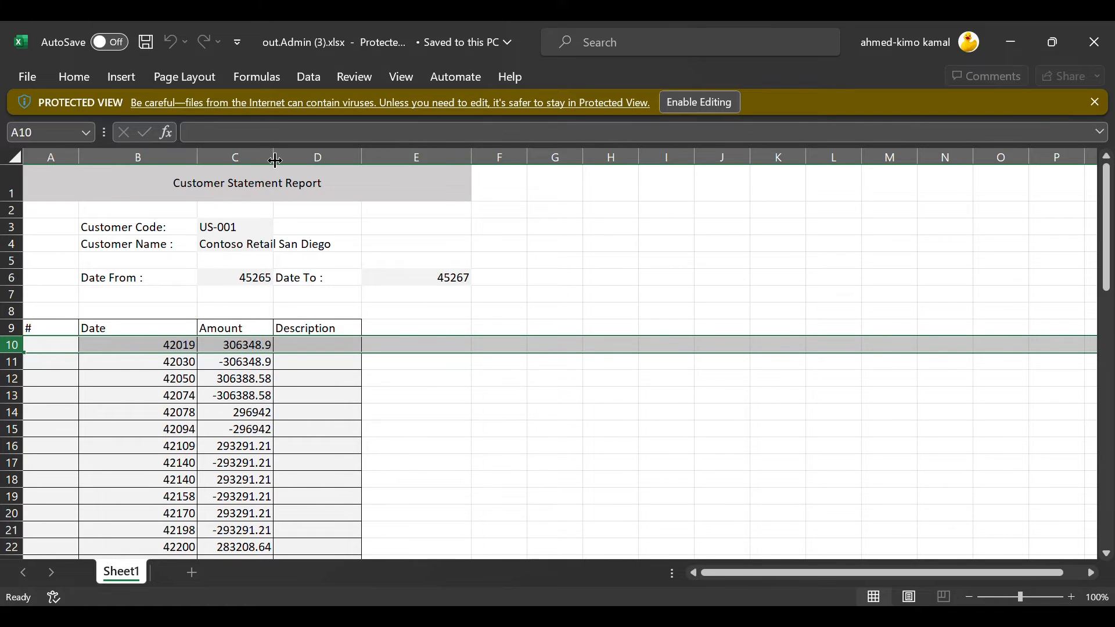
Widen column C of the report to fit its text and examine the customer code, customer name and Date From cells.
{"action": "left_click_drag", "start_coordinate": [274, 157], "coordinate": [295, 156]}
{"action": "left_click", "coordinate": [227, 226]}
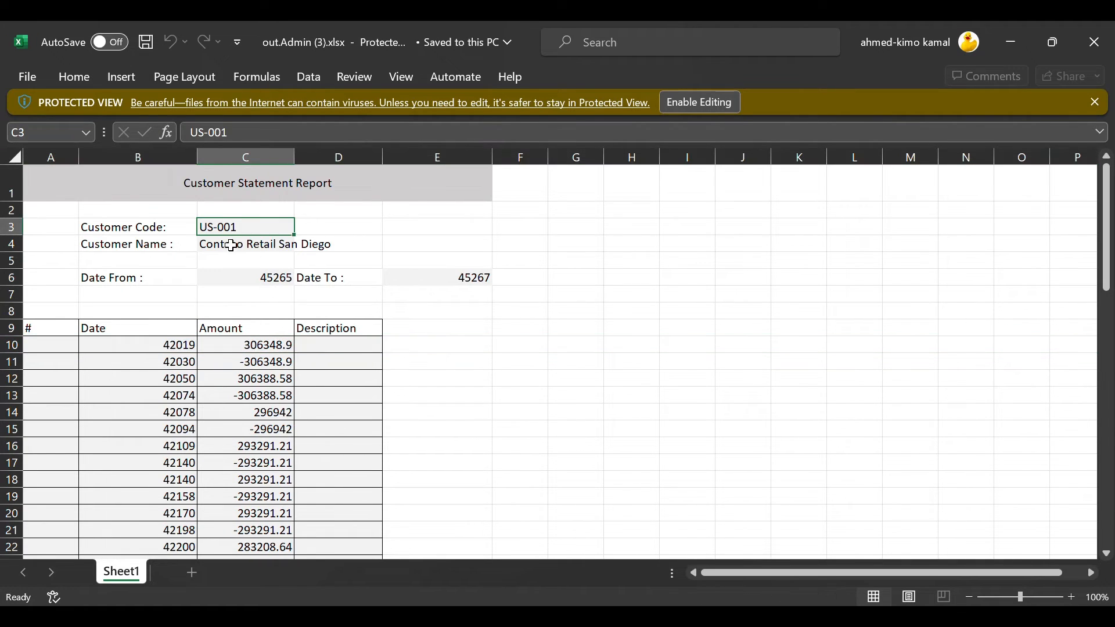
{"action": "left_click", "coordinate": [250, 244]}
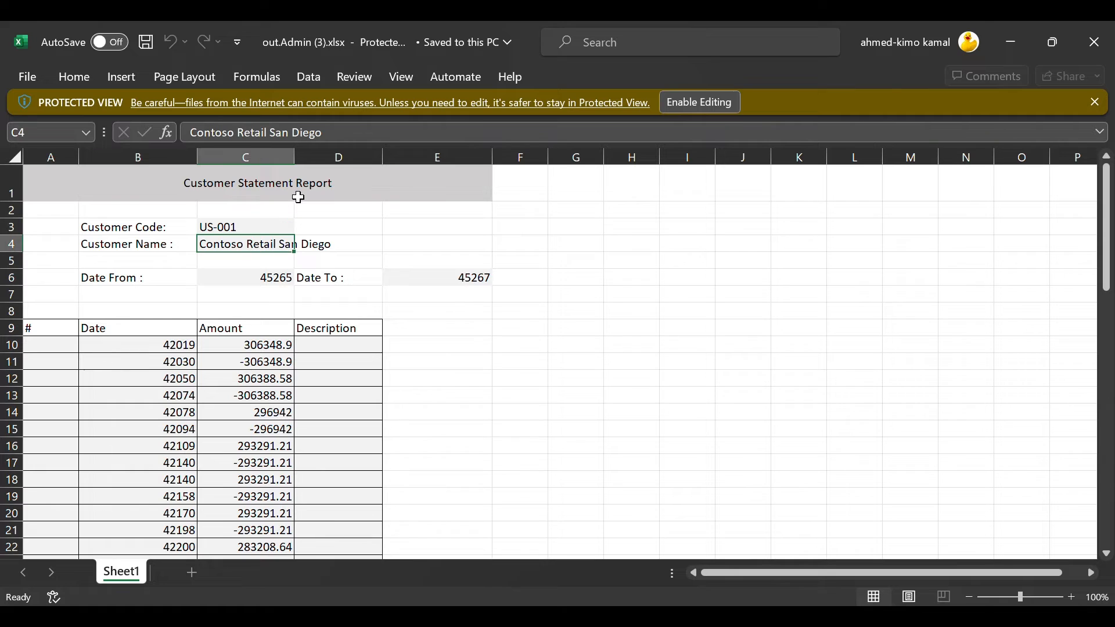
{"action": "left_click_drag", "start_coordinate": [294, 160], "coordinate": [334, 169]}
{"action": "left_click", "coordinate": [304, 278]}
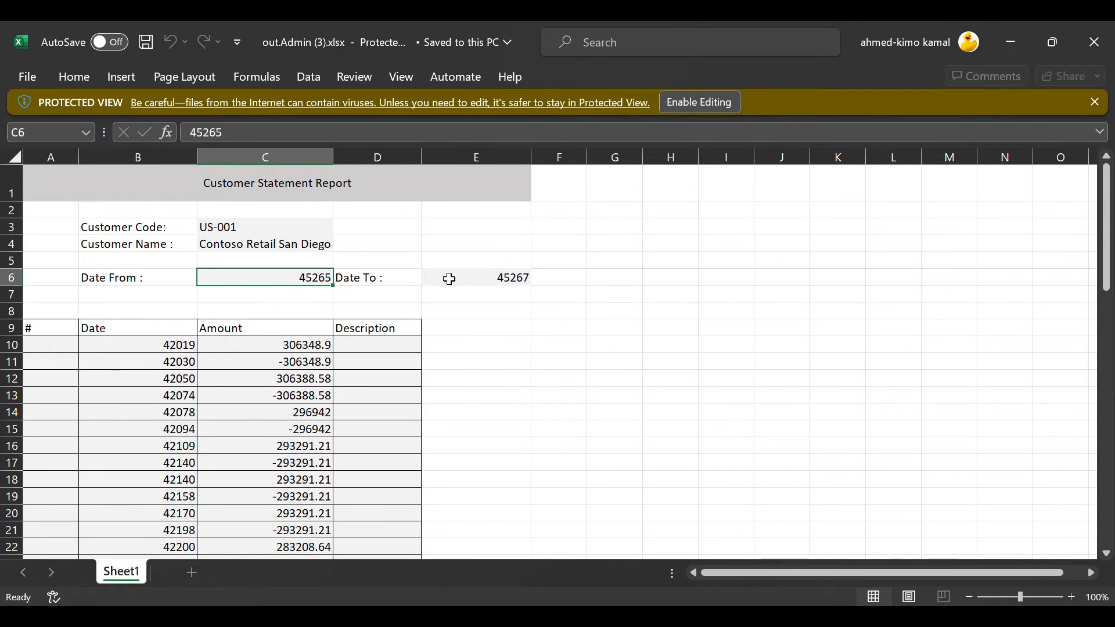
Examine the Date From and Date To cells and the Date and Amount columns of the generated report.
{"action": "left_click", "coordinate": [464, 275]}
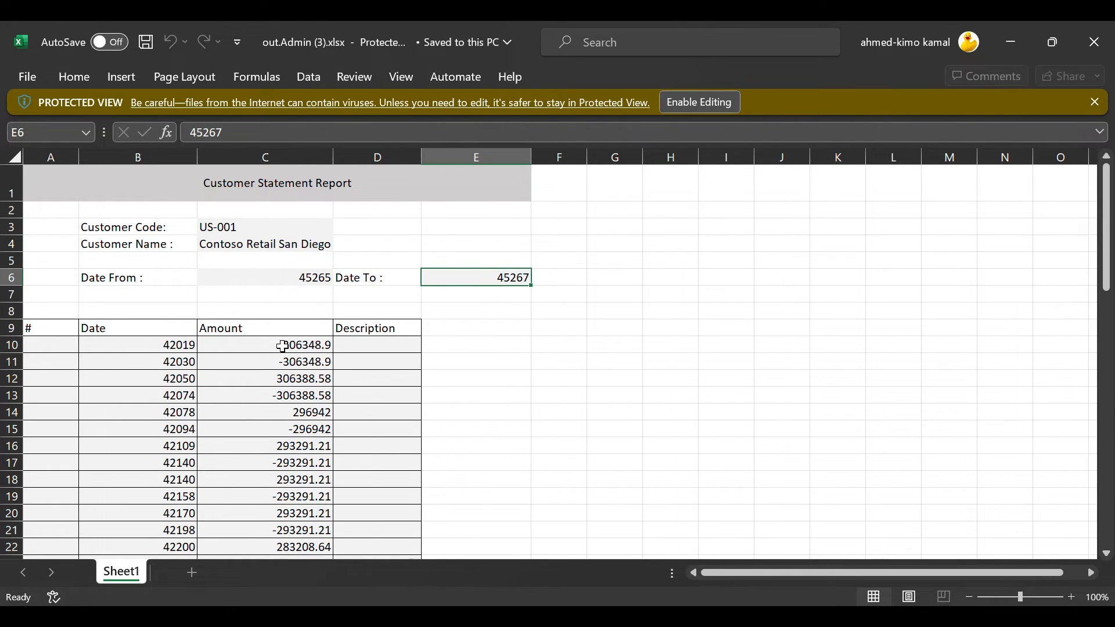
{"action": "left_click_drag", "start_coordinate": [287, 346], "coordinate": [283, 464]}
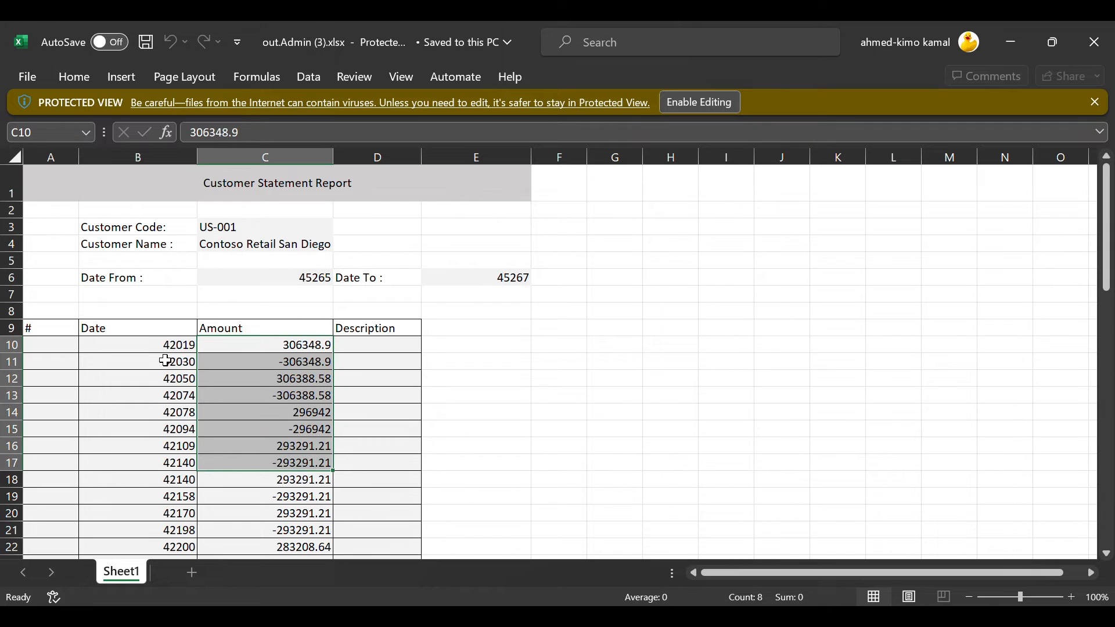
{"action": "left_click_drag", "start_coordinate": [167, 348], "coordinate": [171, 480]}
{"action": "scroll", "coordinate": [170, 488], "scroll_direction": "down", "scroll_amount": 5}
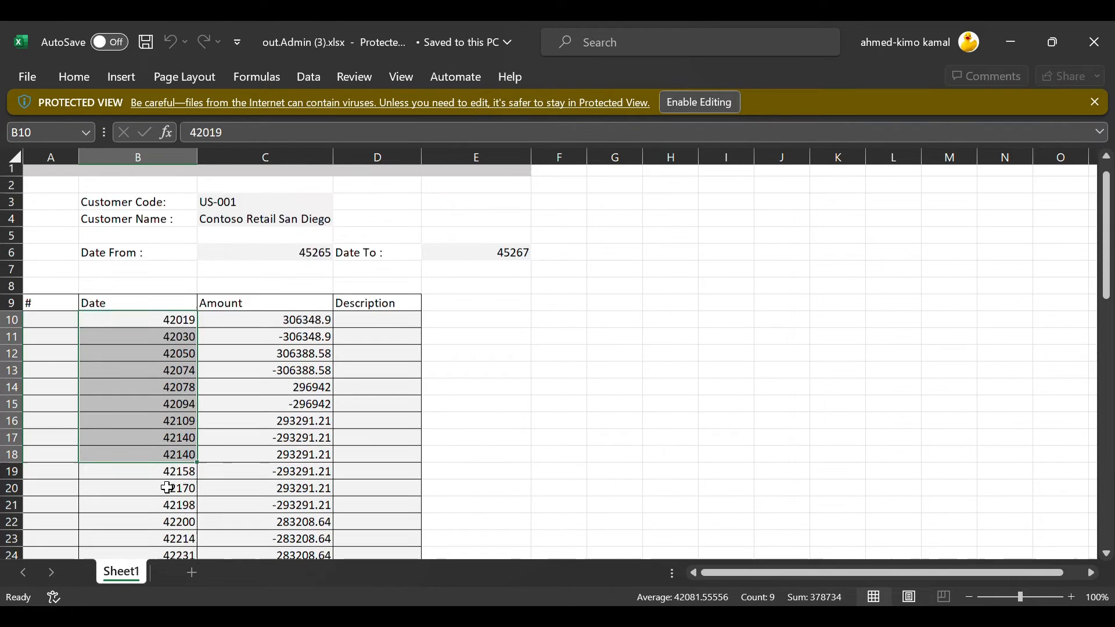
{"action": "scroll", "coordinate": [170, 488], "scroll_direction": "up", "scroll_amount": 5}
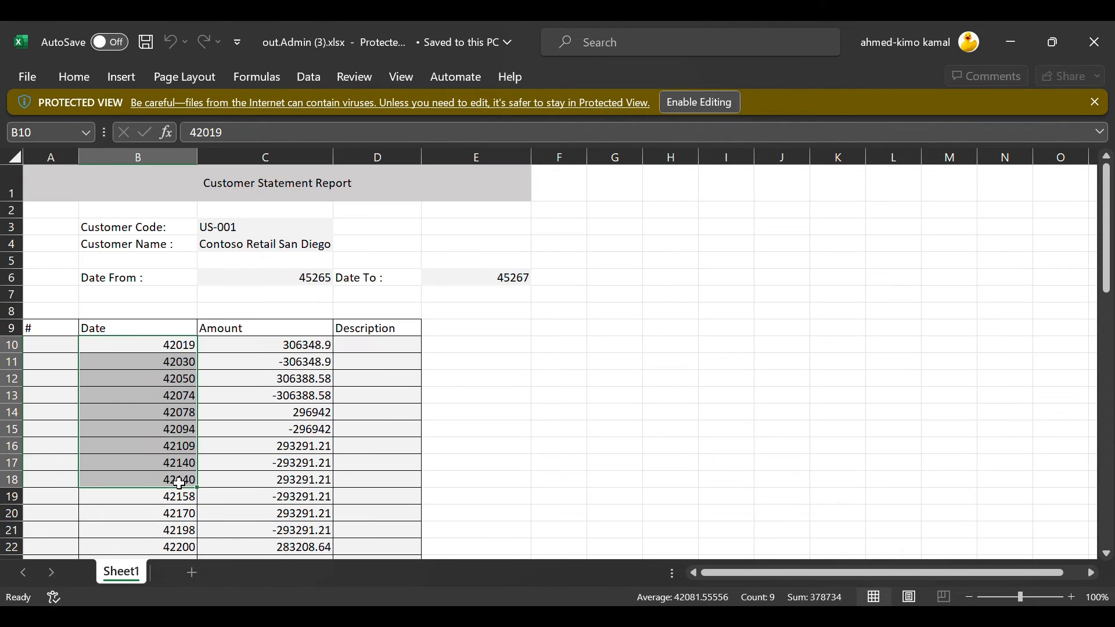
{"action": "left_click", "coordinate": [286, 281]}
{"action": "left_click", "coordinate": [465, 275]}
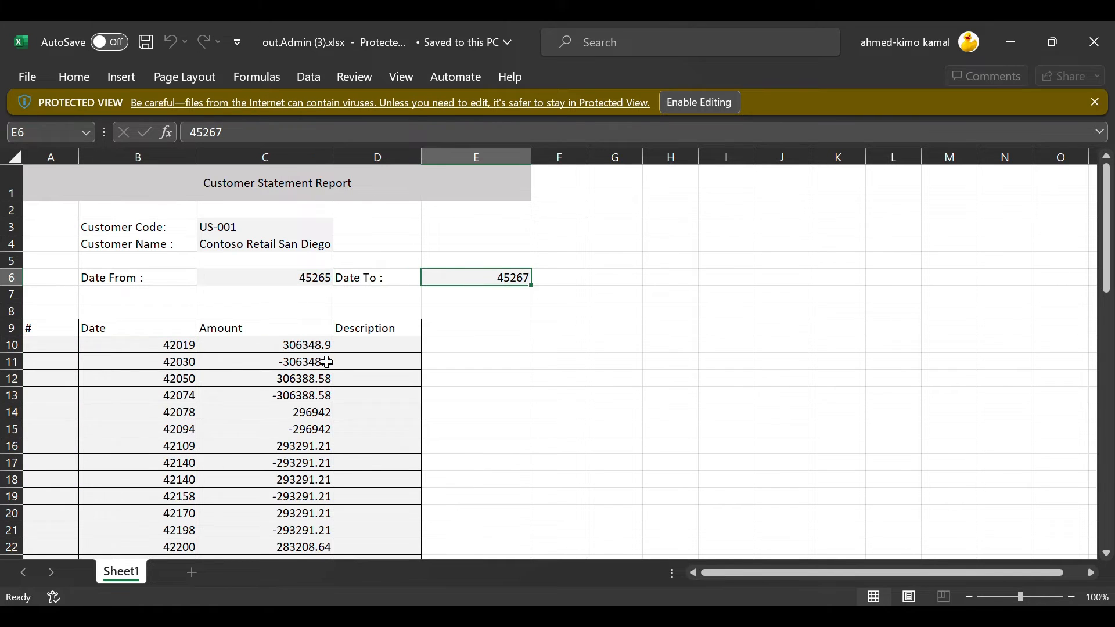
{"action": "left_click", "coordinate": [177, 348]}
{"action": "left_click", "coordinate": [169, 379]}
{"action": "left_click", "coordinate": [168, 463]}
{"action": "left_click", "coordinate": [167, 512]}
{"action": "left_click", "coordinate": [169, 409]}
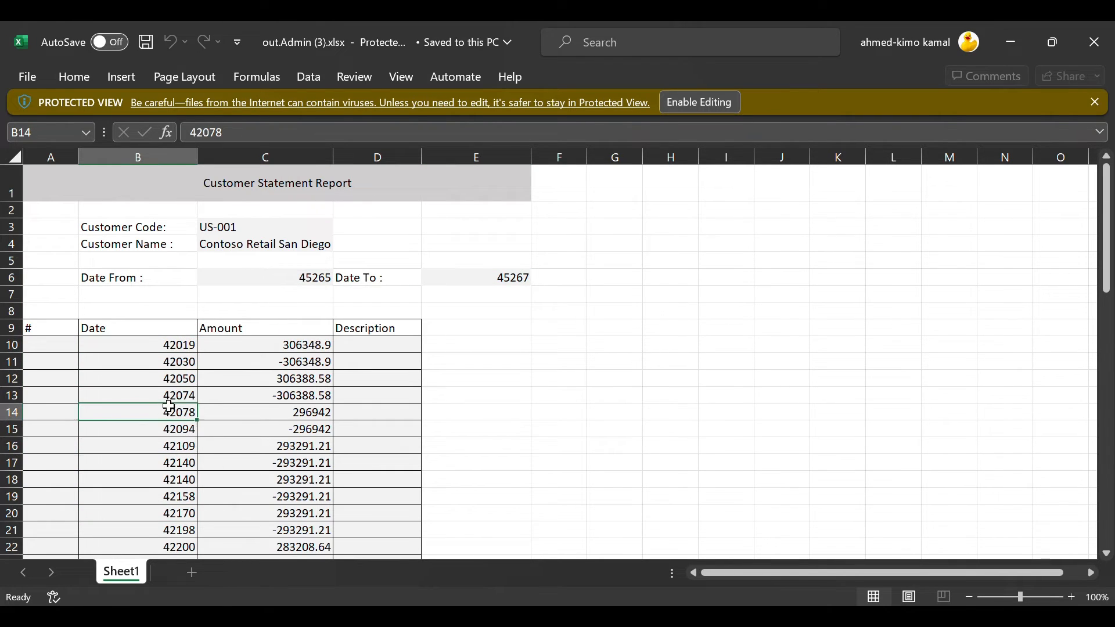
{"action": "left_click", "coordinate": [236, 293]}
{"action": "left_click", "coordinate": [246, 279]}
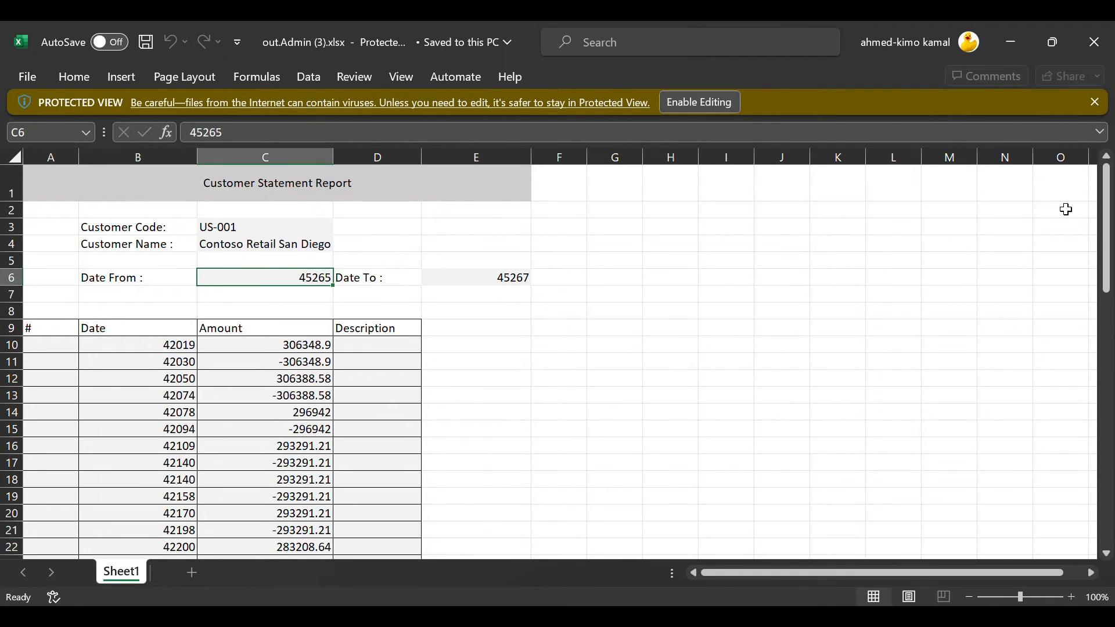
Close the workbook, hide the Downloads folder and return to the format designer in the browser.
{"action": "left_click", "coordinate": [1105, 50]}
{"action": "left_click", "coordinate": [1019, 38]}
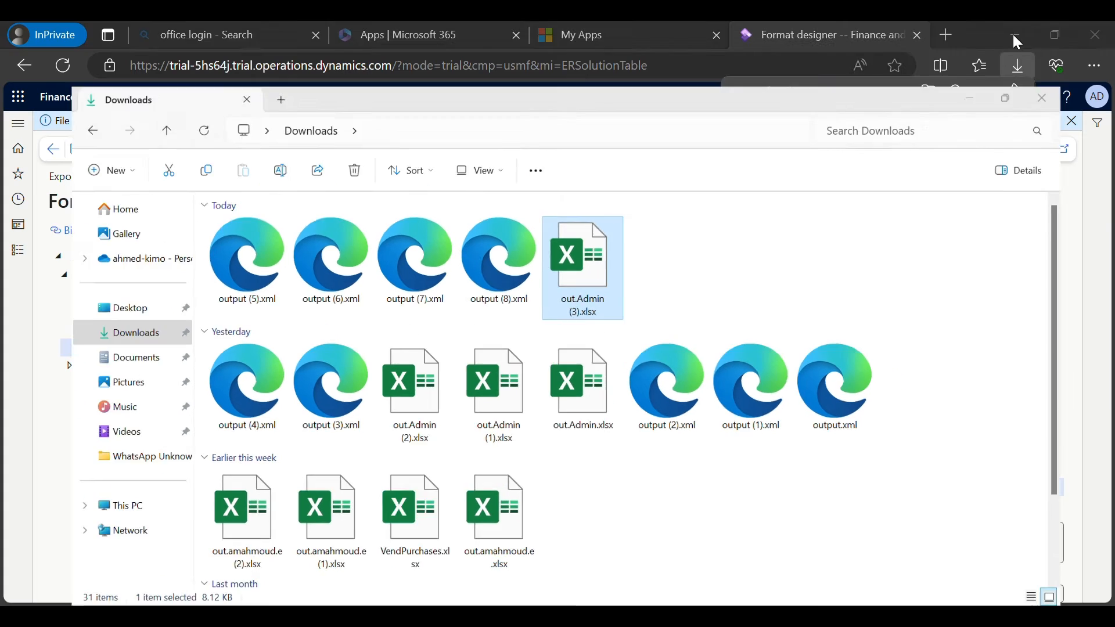
{"action": "left_click", "coordinate": [1019, 42]}
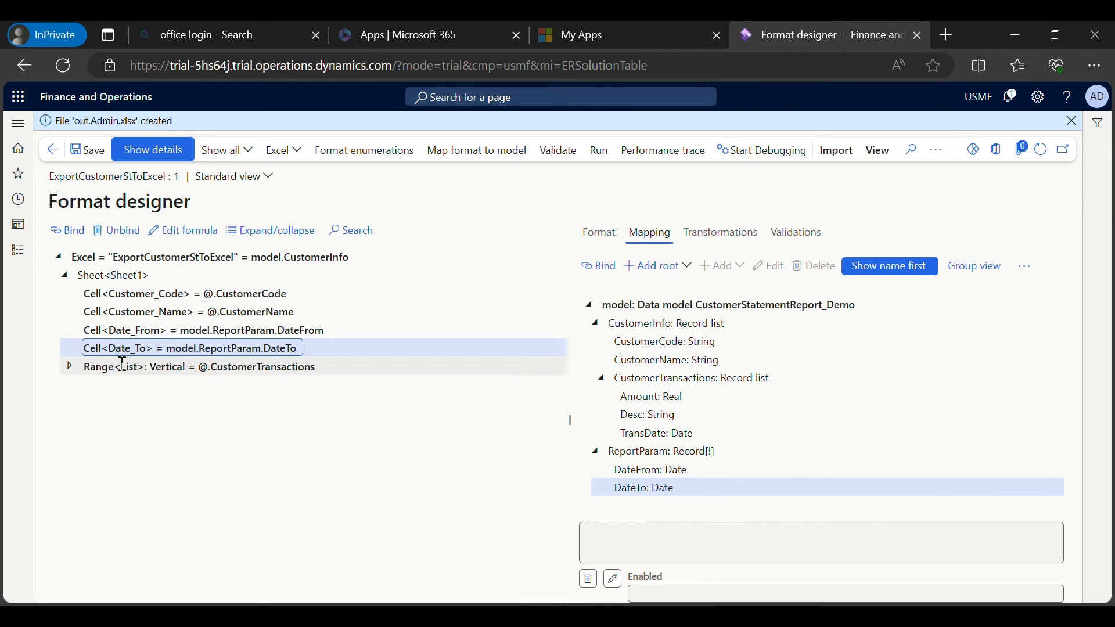
Add a new formula transformation named Datefrmt with parameter type Date to the format.
{"action": "left_click", "coordinate": [663, 476]}
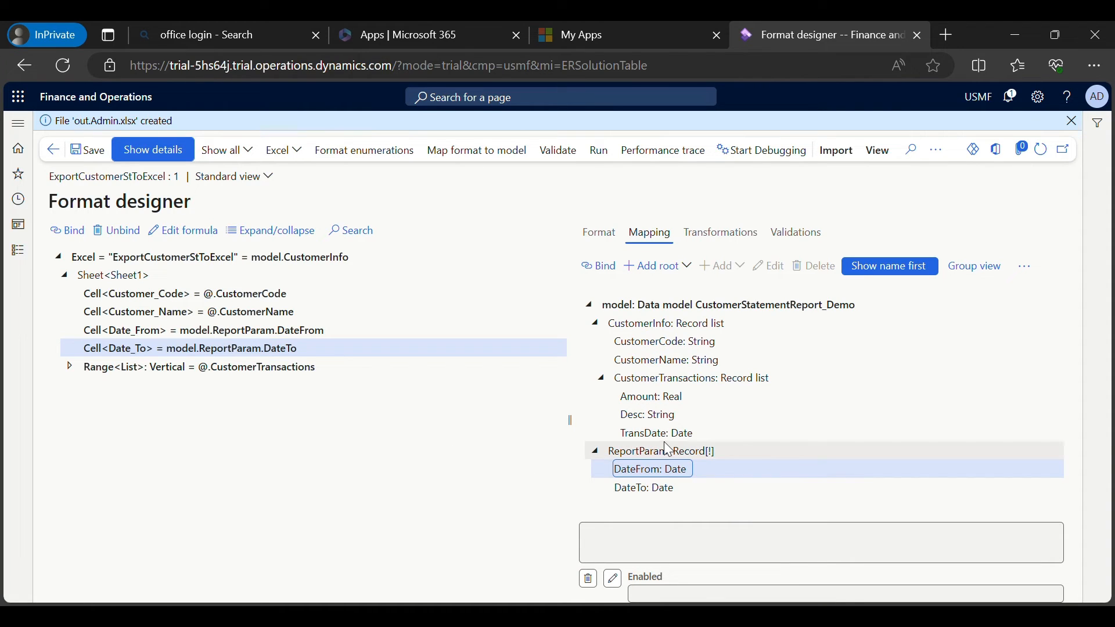
{"action": "left_click", "coordinate": [717, 236]}
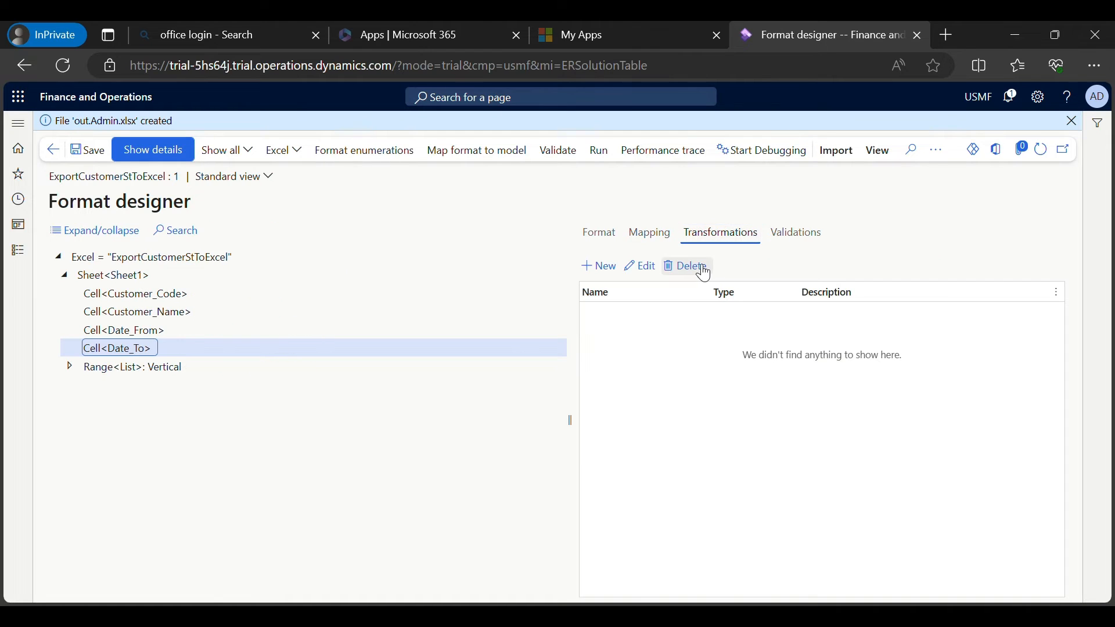
{"action": "left_click", "coordinate": [600, 267]}
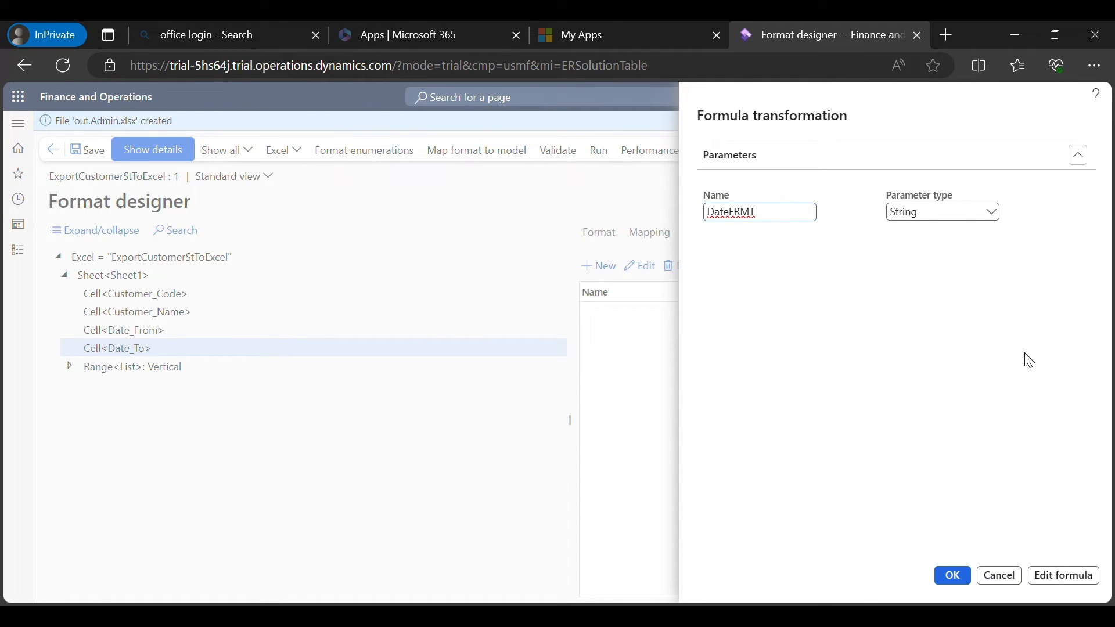
{"action": "key", "text": "BackSpace"}
{"action": "key", "text": "BackSpace"}
{"action": "key", "text": "BackSpace"}
{"action": "left_click", "coordinate": [992, 212]}
{"action": "left_click", "coordinate": [918, 343]}
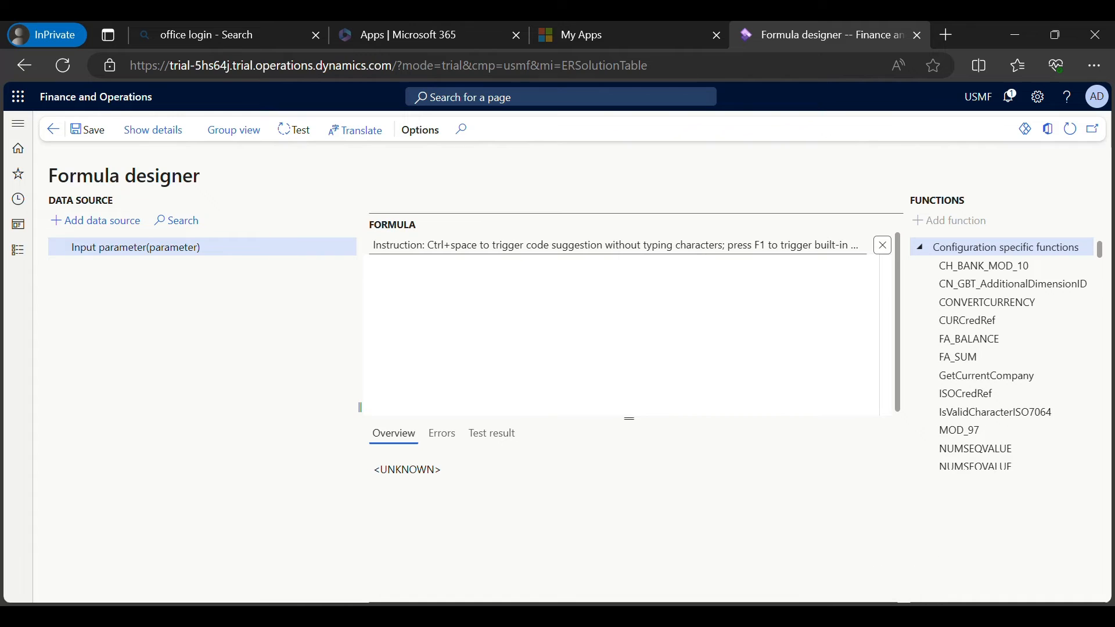
Write the transformation formula DATEFORMAT(parameter,"dd/MM/yyyy") and return to the format designer.
{"action": "type", "text": "Date"}
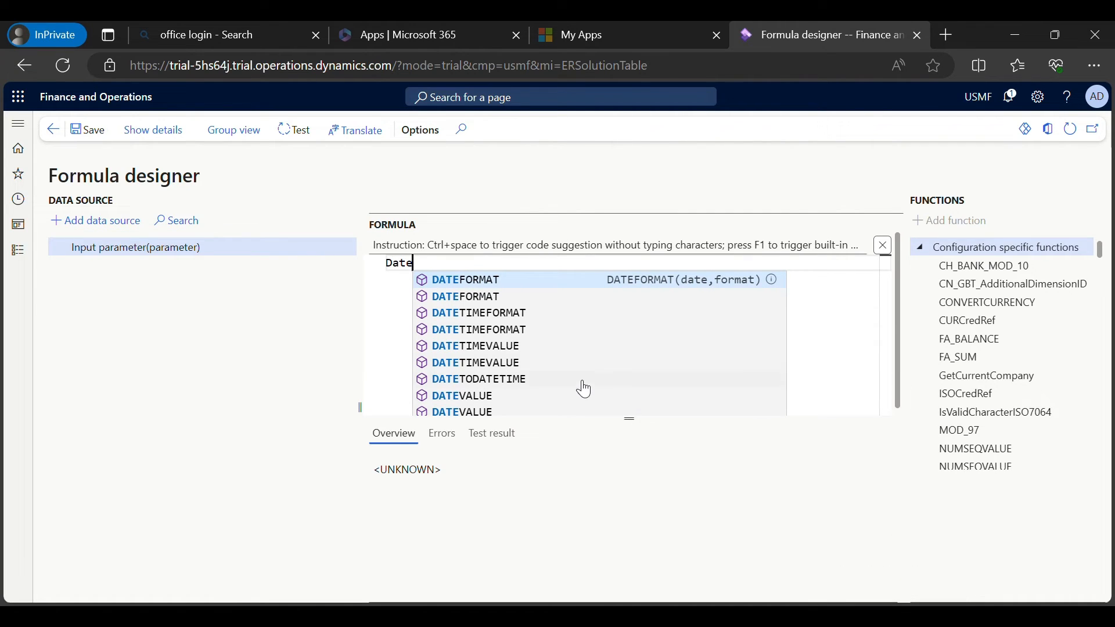
{"action": "left_click", "coordinate": [490, 281]}
{"action": "type", "text": "("}
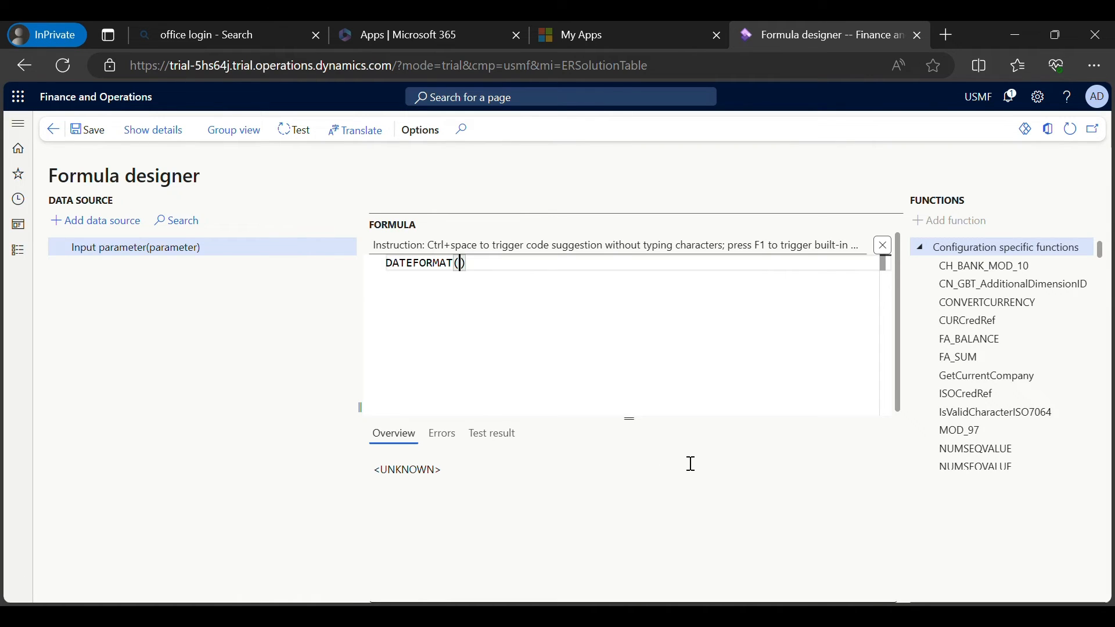
{"action": "double_click", "coordinate": [150, 254]}
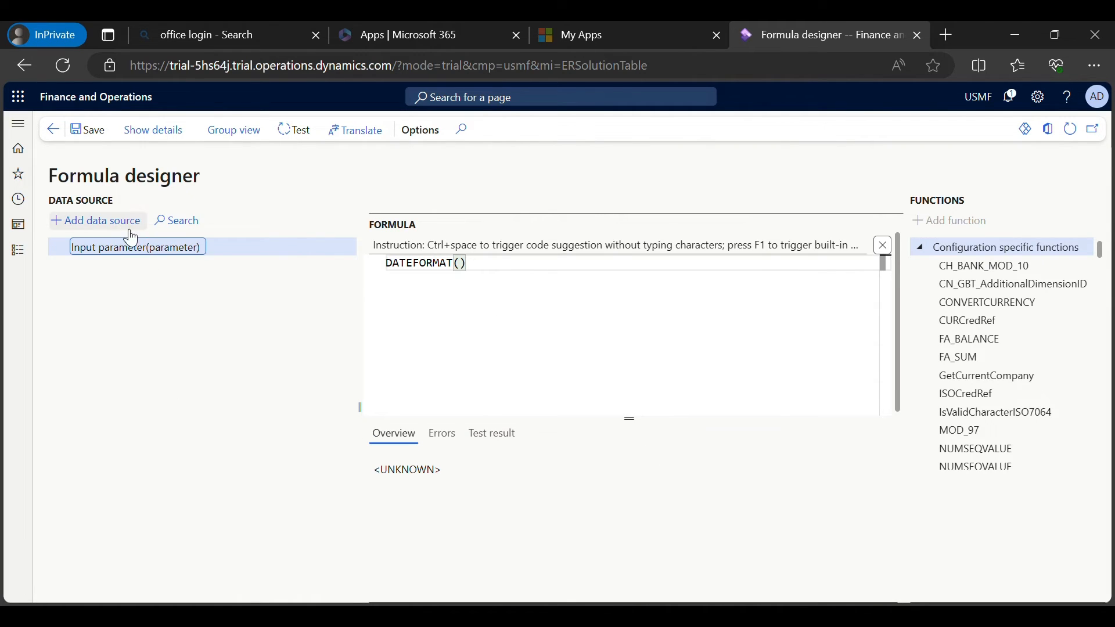
{"action": "type", "text": ",\""}
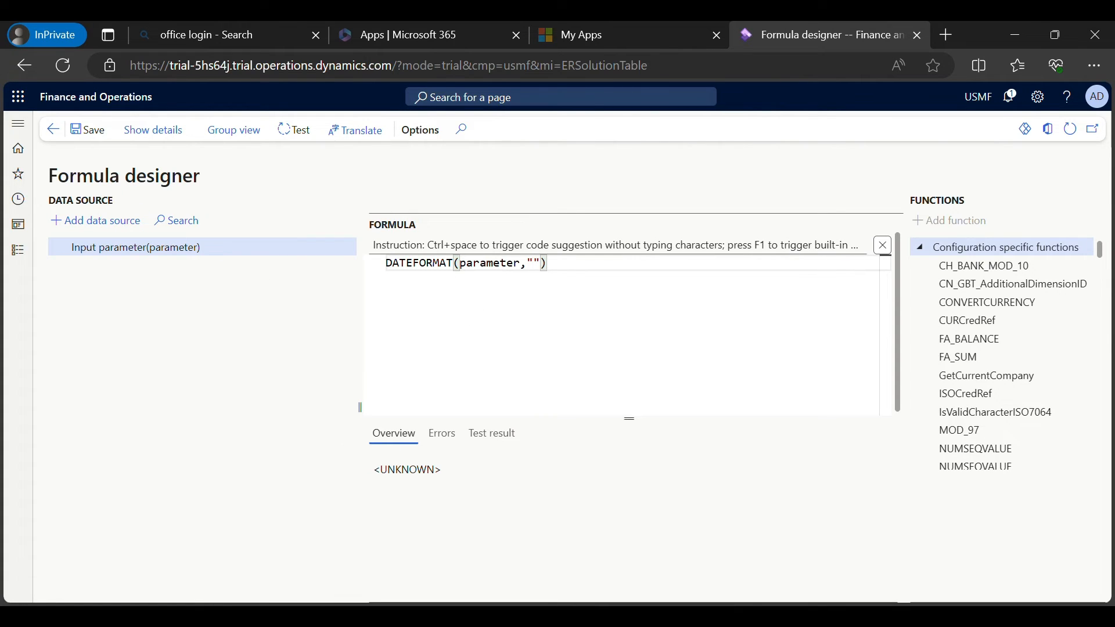
{"action": "type", "text": "dd/MM/yyyy"}
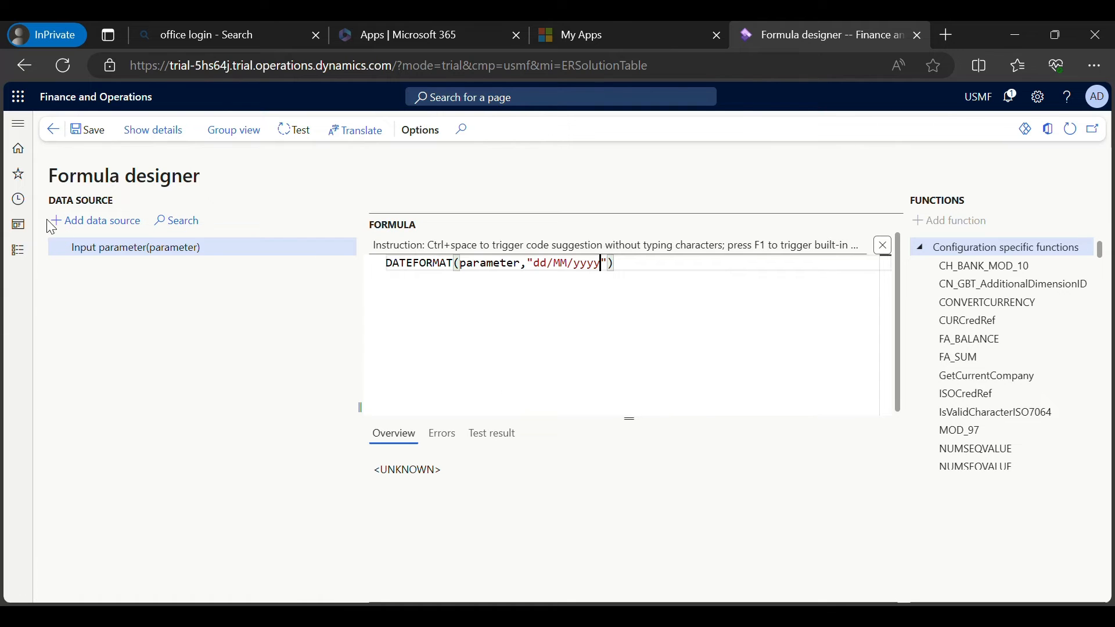
{"action": "left_click", "coordinate": [53, 130]}
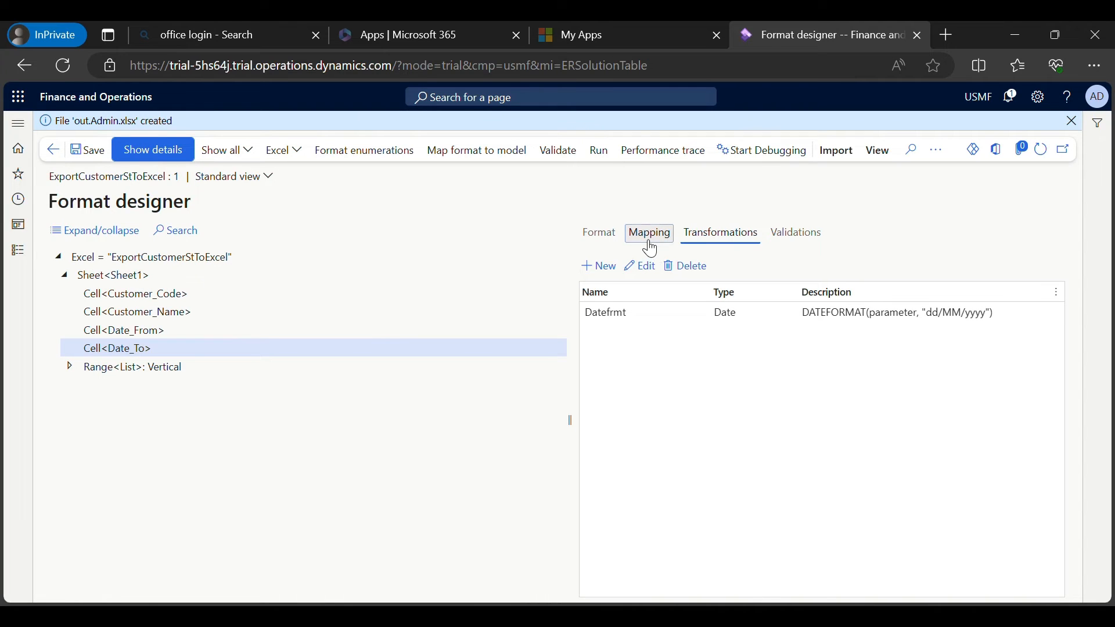
Assign the Datefrmt transformation to the Date_From and Date_To cells of Sheet1.
{"action": "left_click", "coordinate": [650, 234]}
{"action": "left_click", "coordinate": [648, 469]}
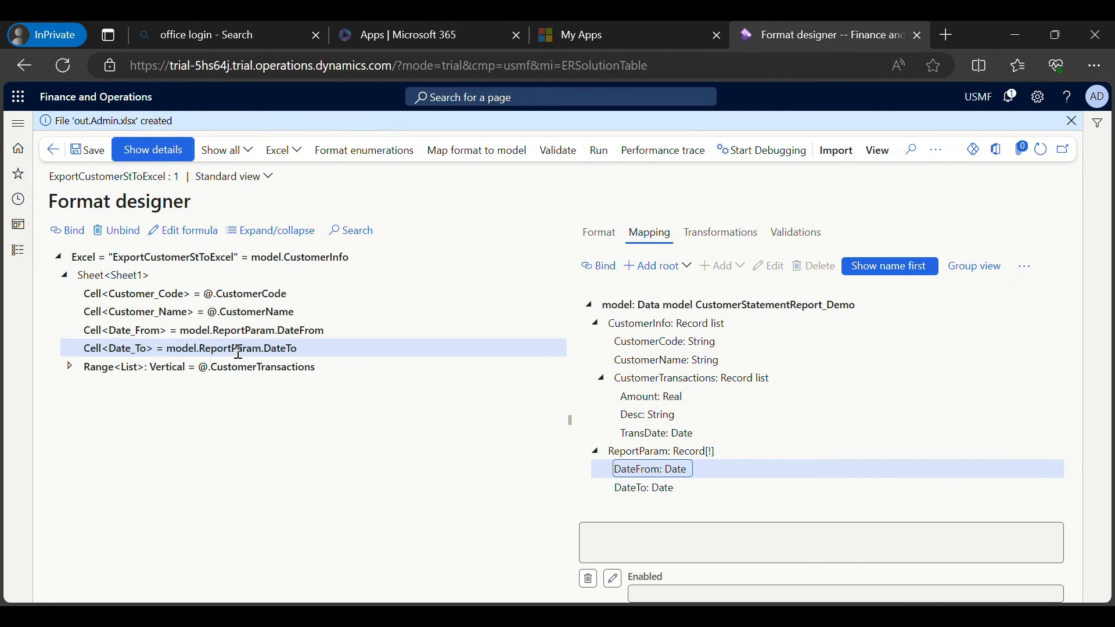
{"action": "left_click", "coordinate": [601, 234]}
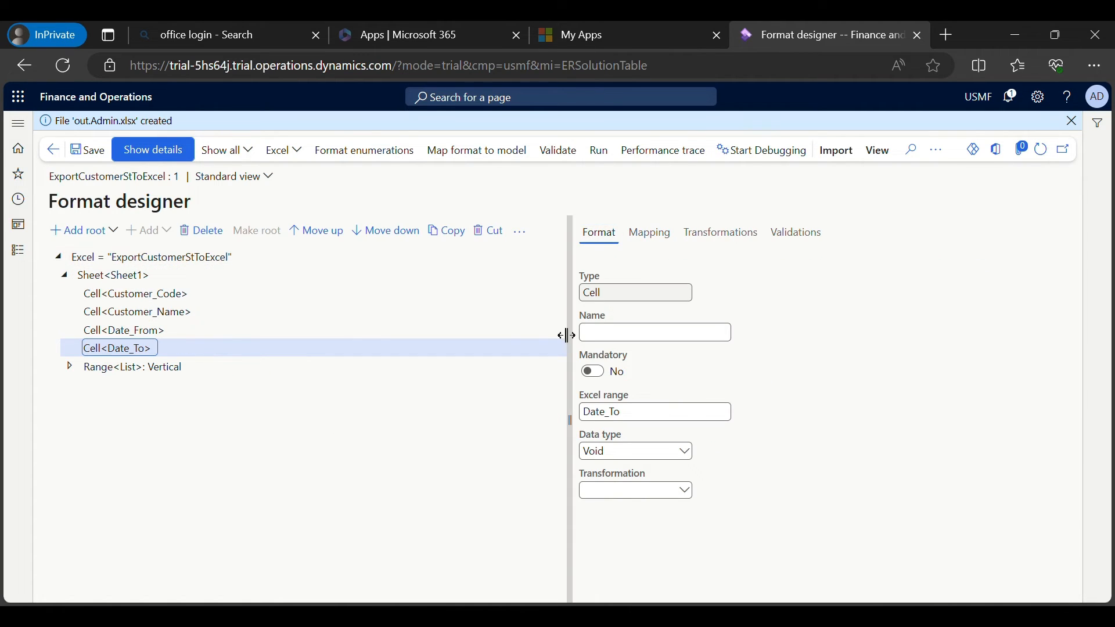
{"action": "left_click", "coordinate": [131, 334]}
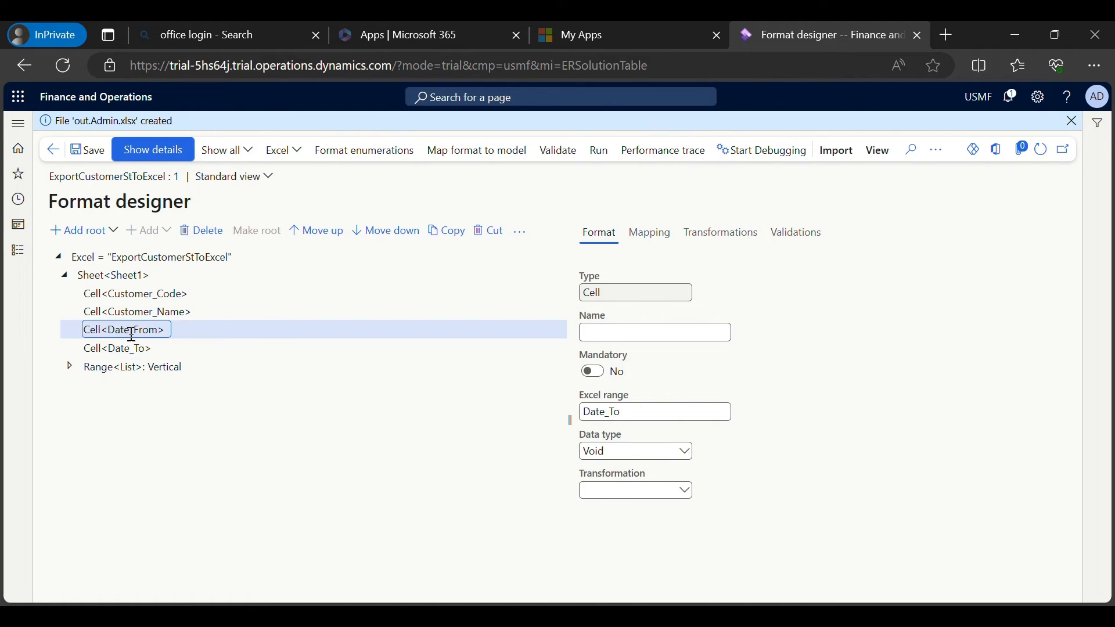
{"action": "left_click", "coordinate": [686, 492]}
{"action": "left_click", "coordinate": [638, 526]}
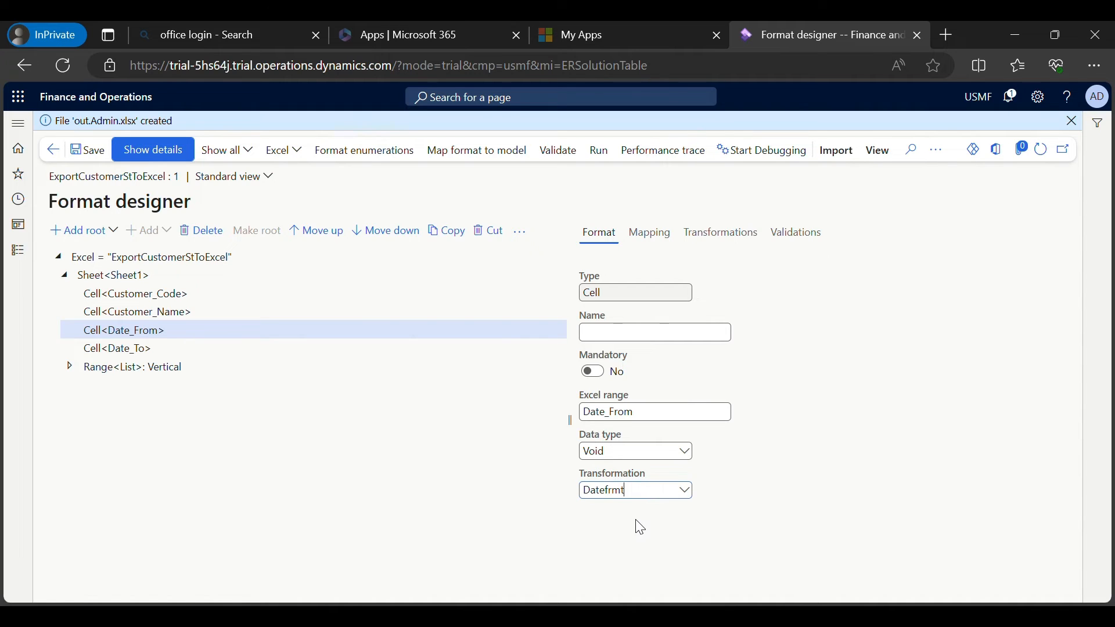
{"action": "left_click", "coordinate": [137, 348]}
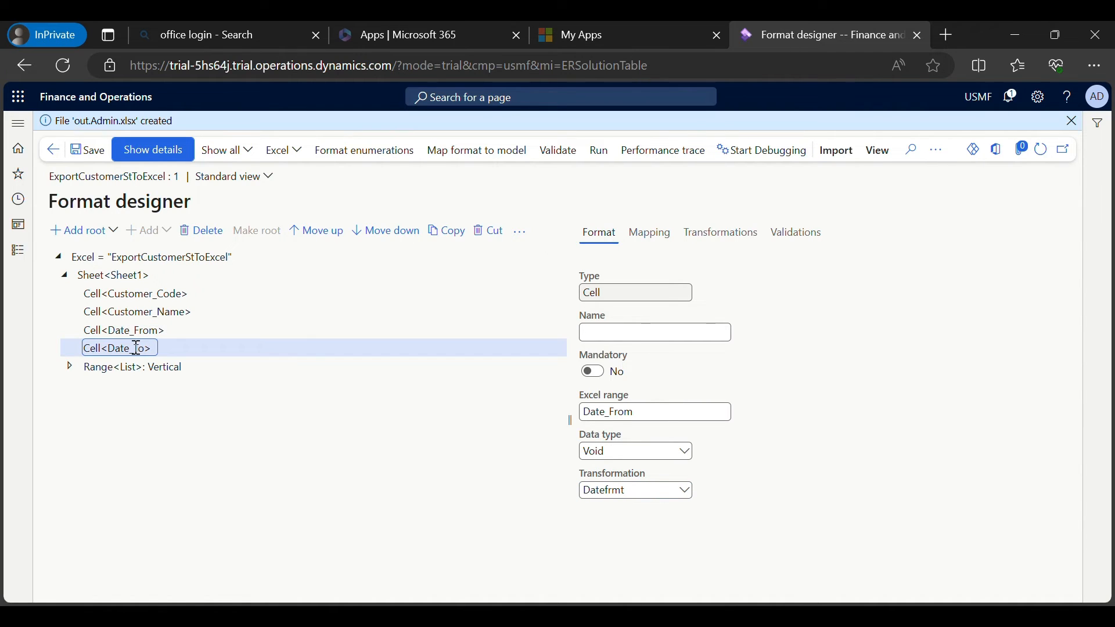
{"action": "left_click", "coordinate": [686, 492]}
{"action": "left_click", "coordinate": [639, 524]}
Assign the Datefrmt transformation to the Trans_Date cell in the List range, and save the format.
{"action": "left_click", "coordinate": [70, 367]}
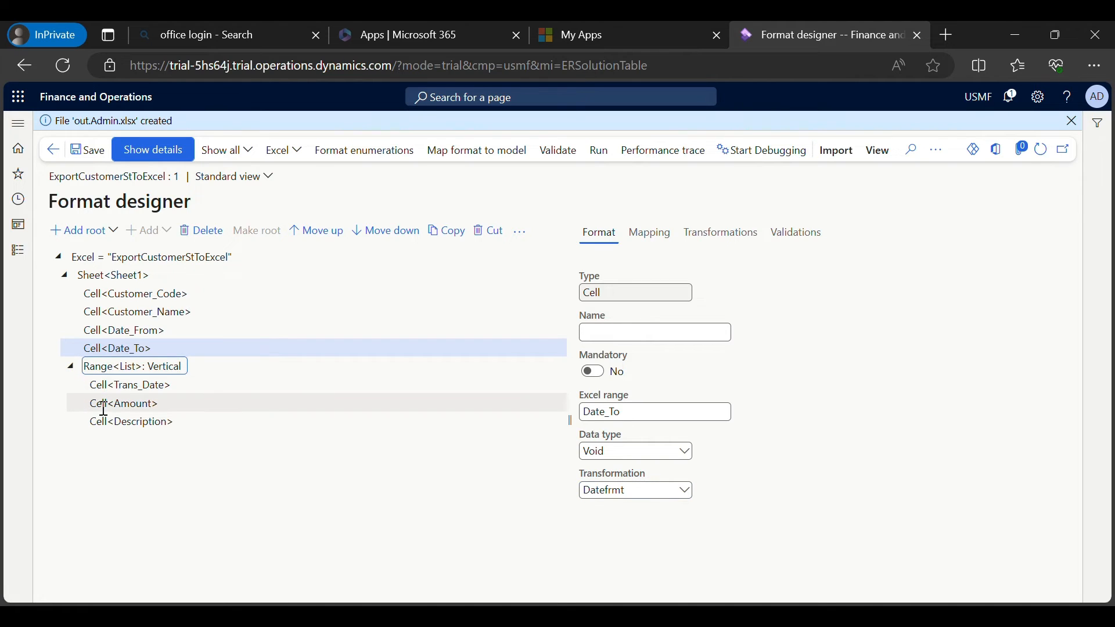
{"action": "left_click", "coordinate": [125, 385]}
{"action": "left_click", "coordinate": [687, 495]}
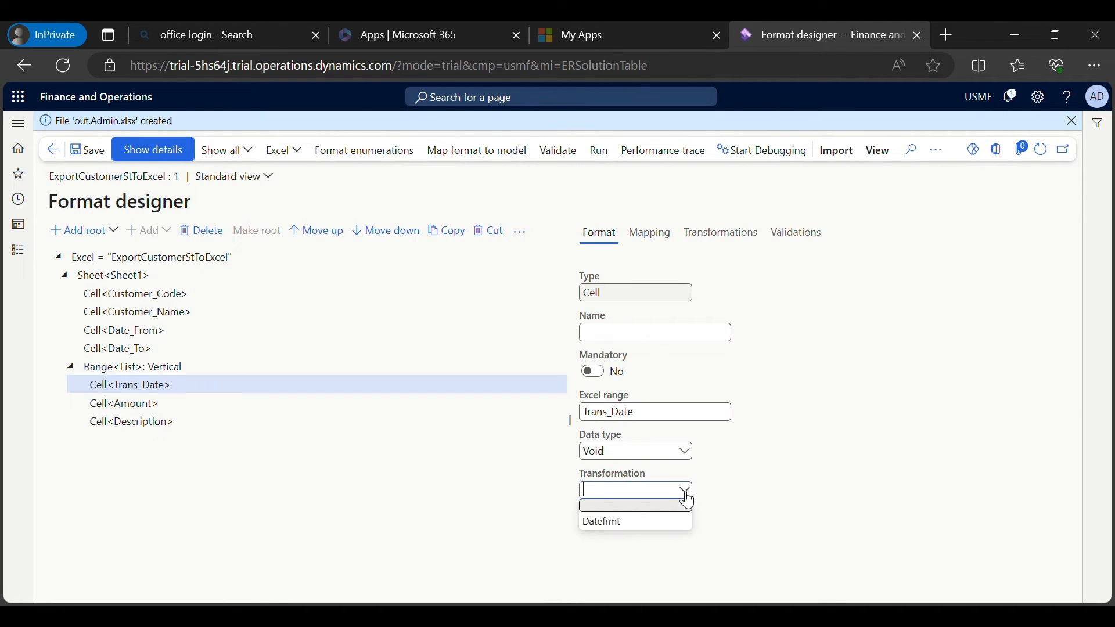
{"action": "left_click", "coordinate": [634, 525]}
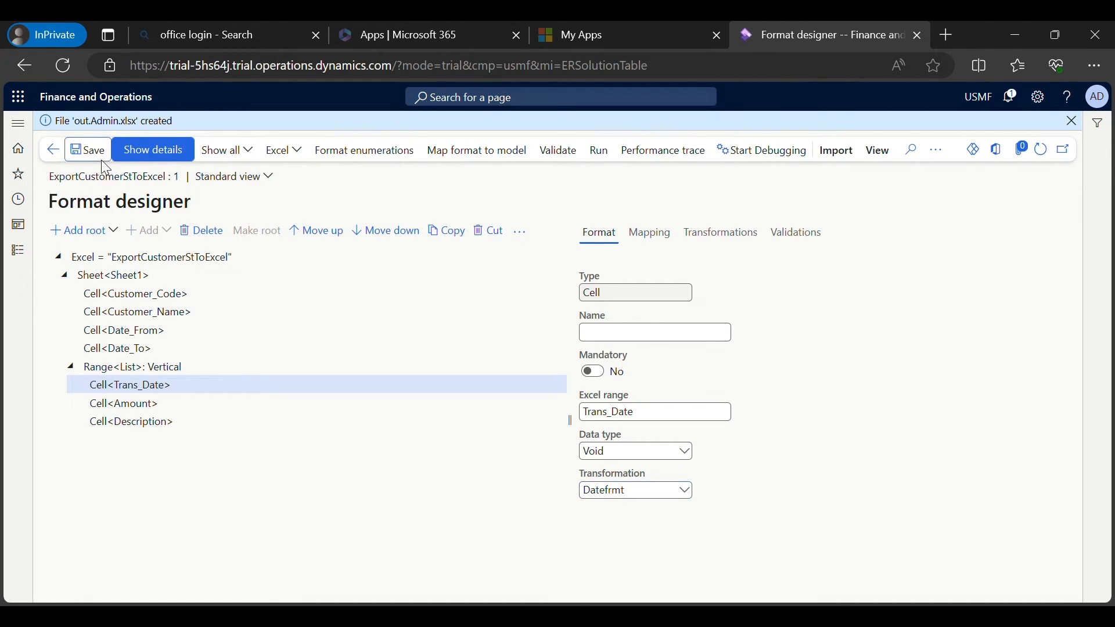
Run the format with Date From 12/5/2023 and Date To 12/7/2023, and open the generated out.Admin (4).xlsx for editing.
{"action": "left_click", "coordinate": [599, 152]}
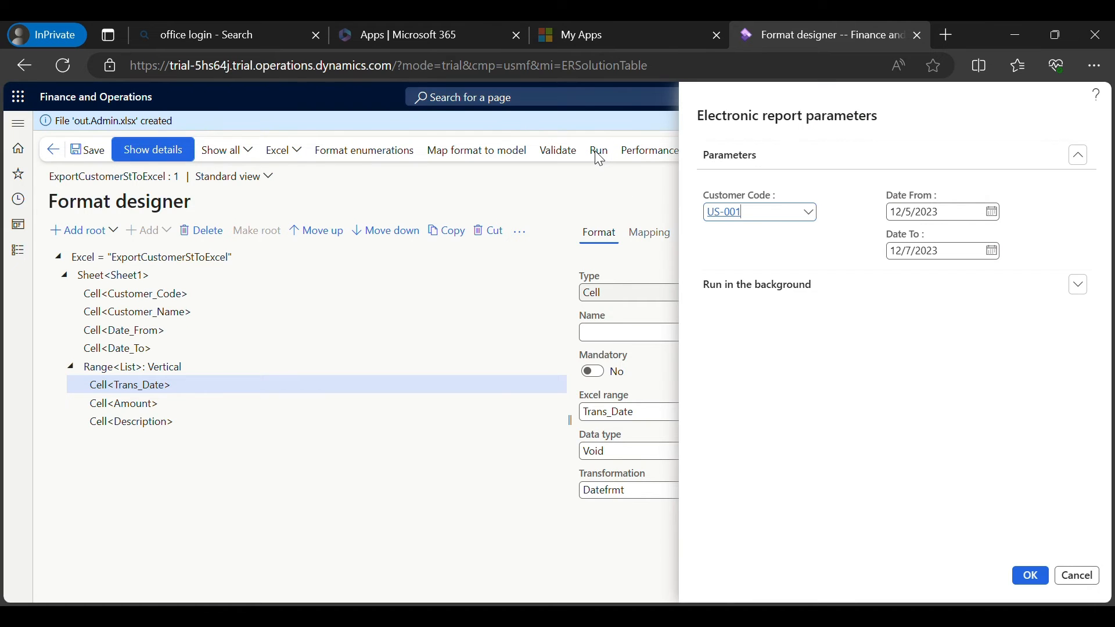
{"action": "left_click", "coordinate": [1028, 577]}
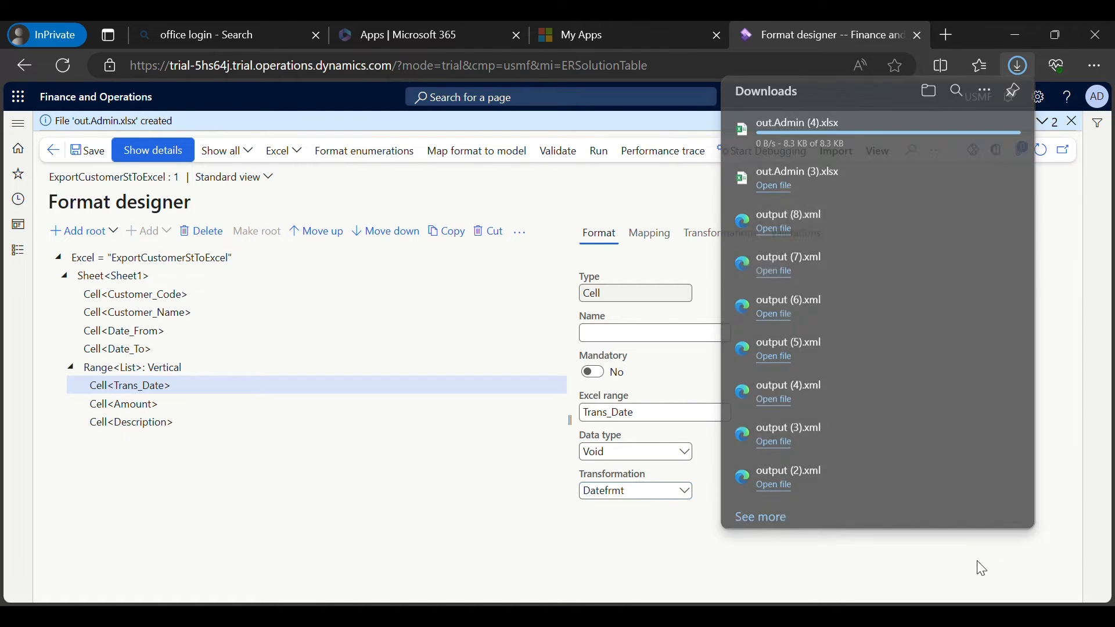
{"action": "left_click", "coordinate": [615, 620]}
{"action": "left_click", "coordinate": [675, 247]}
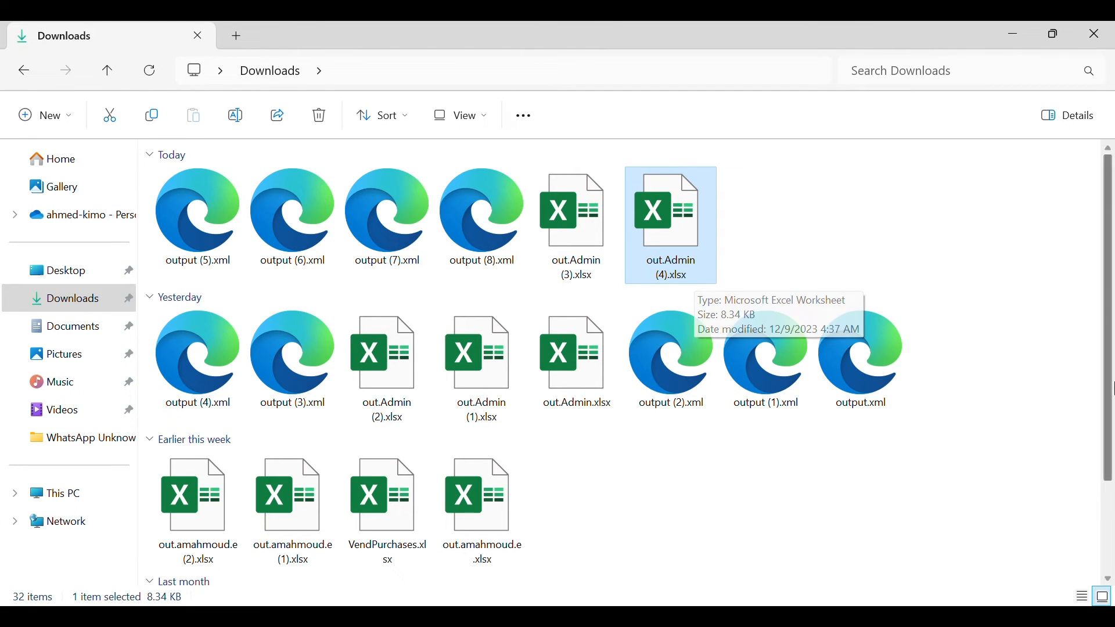
{"action": "key", "text": "Return"}
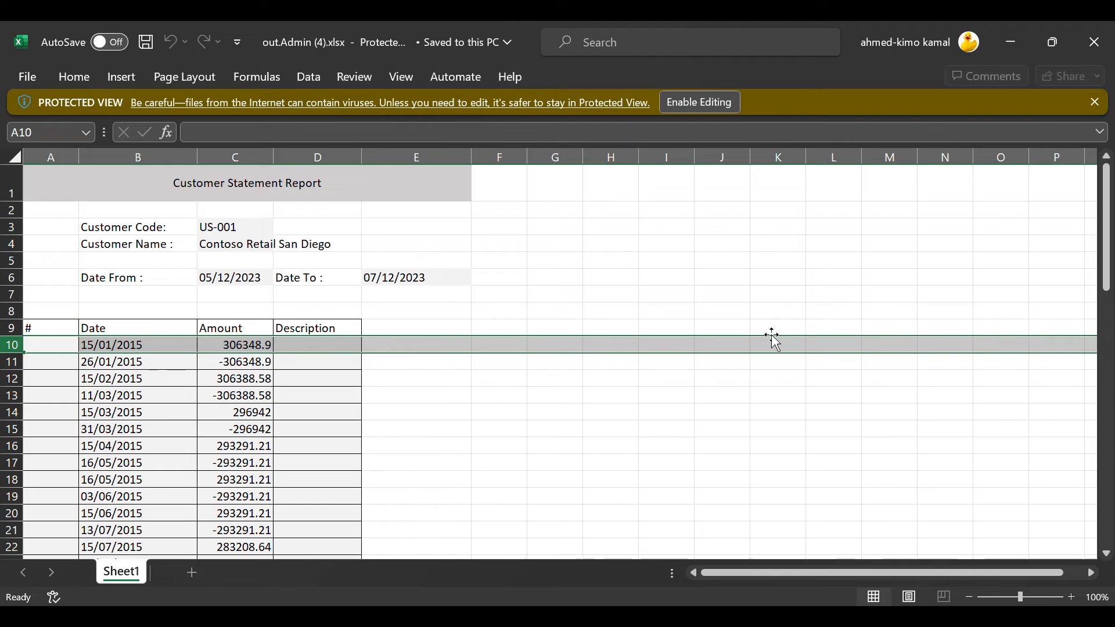
{"action": "left_click", "coordinate": [710, 107]}
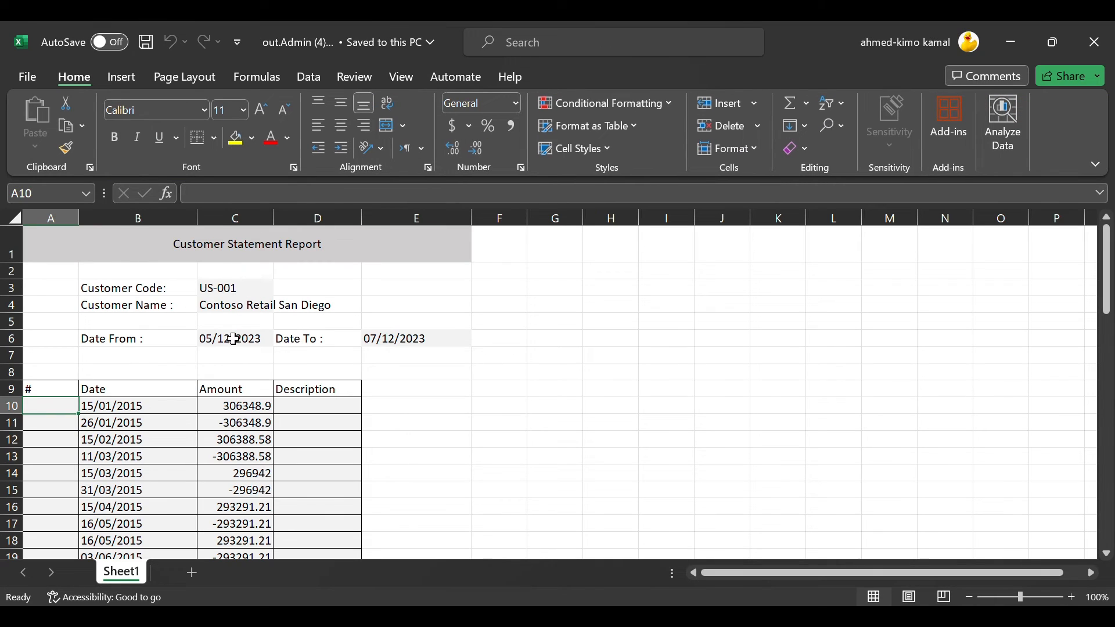
Check the date format in the Date From and Date To cells and review the Date and Amount columns down the transaction list.
{"action": "left_click", "coordinate": [231, 337]}
{"action": "left_click", "coordinate": [412, 339]}
{"action": "left_click", "coordinate": [241, 439]}
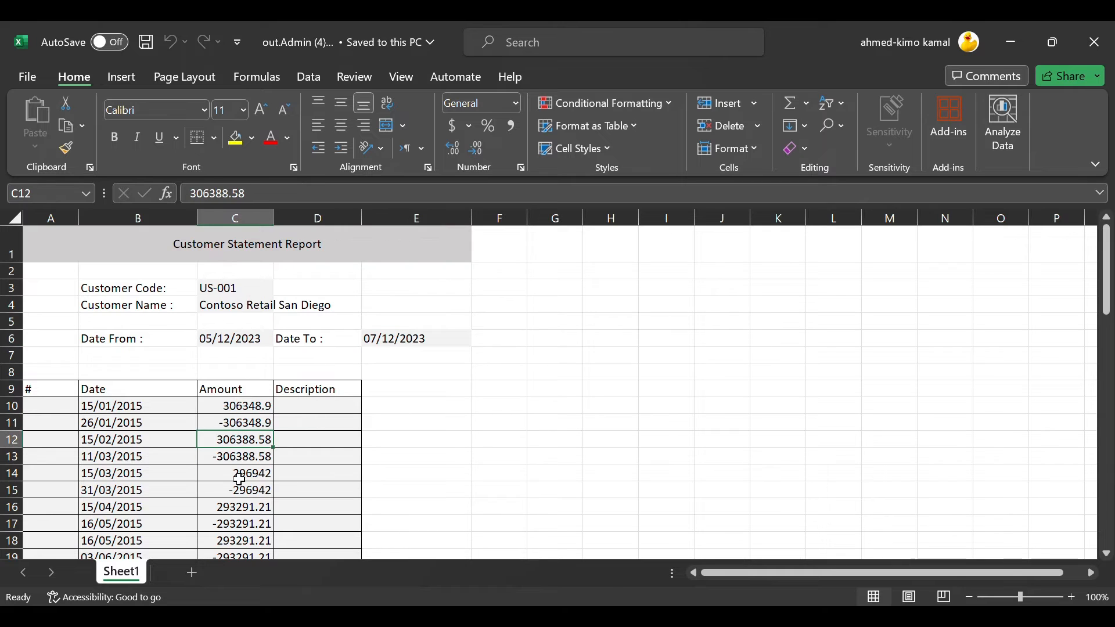
{"action": "left_click", "coordinate": [239, 479]}
{"action": "left_click", "coordinate": [119, 439]}
{"action": "left_click", "coordinate": [187, 470]}
{"action": "scroll", "coordinate": [187, 470], "scroll_direction": "down", "scroll_amount": 13}
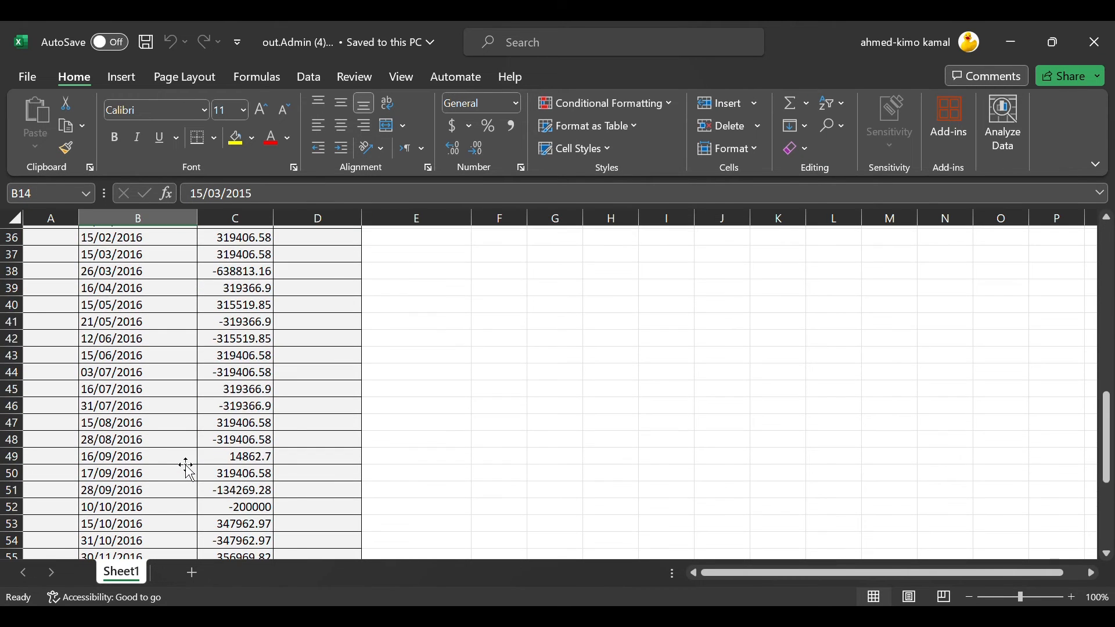
{"action": "scroll", "coordinate": [187, 467], "scroll_direction": "up", "scroll_amount": 5}
{"action": "scroll", "coordinate": [187, 470], "scroll_direction": "up", "scroll_amount": 9}
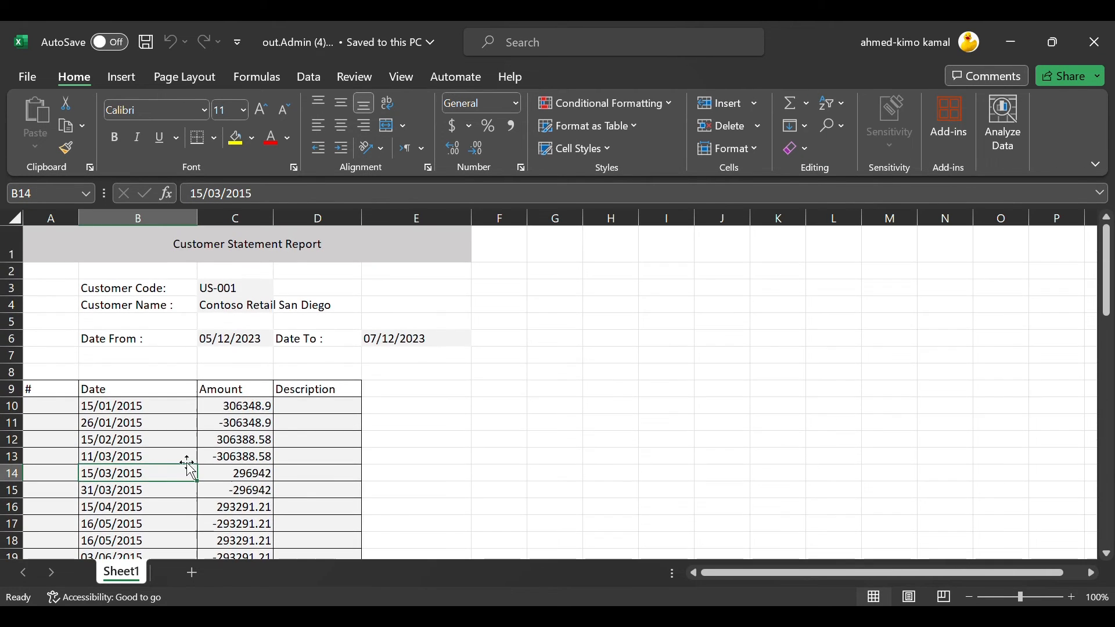
Compare the Date From and Date To cells in the report header, and close the workbook.
{"action": "left_click", "coordinate": [230, 338]}
{"action": "left_click", "coordinate": [426, 341]}
{"action": "left_click", "coordinate": [250, 340]}
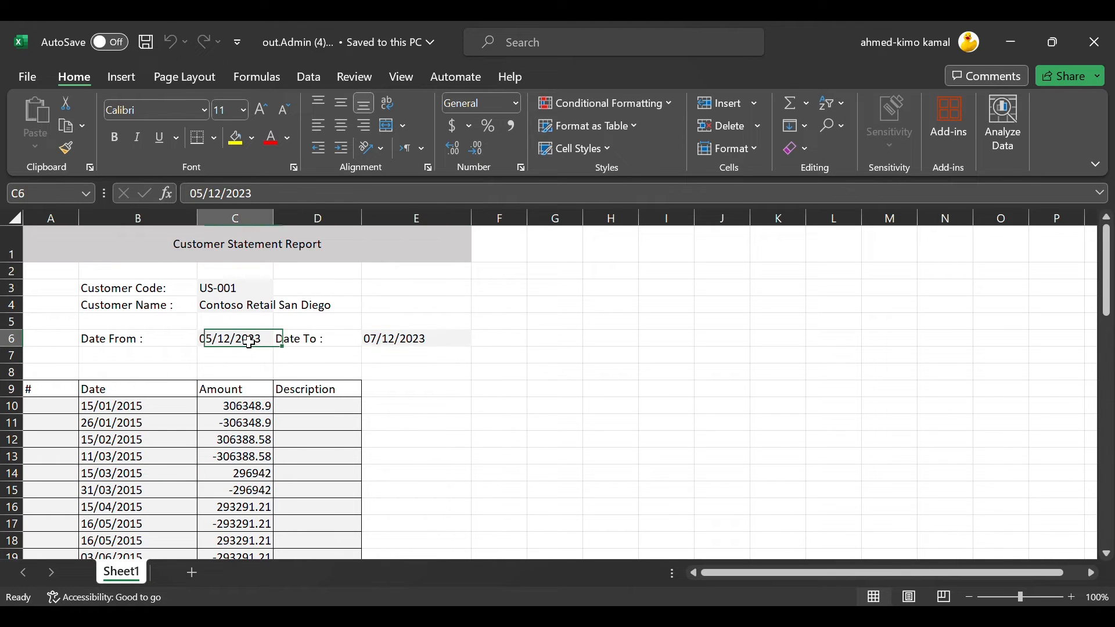
{"action": "left_click", "coordinate": [390, 339]}
{"action": "left_click", "coordinate": [257, 344]}
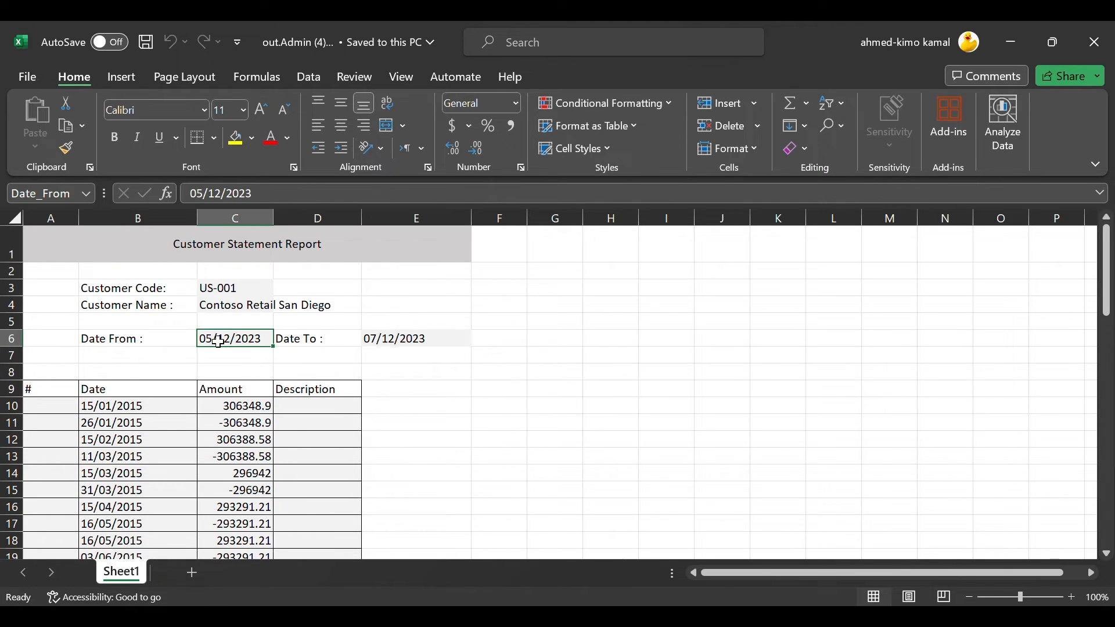
{"action": "left_click", "coordinate": [401, 345]}
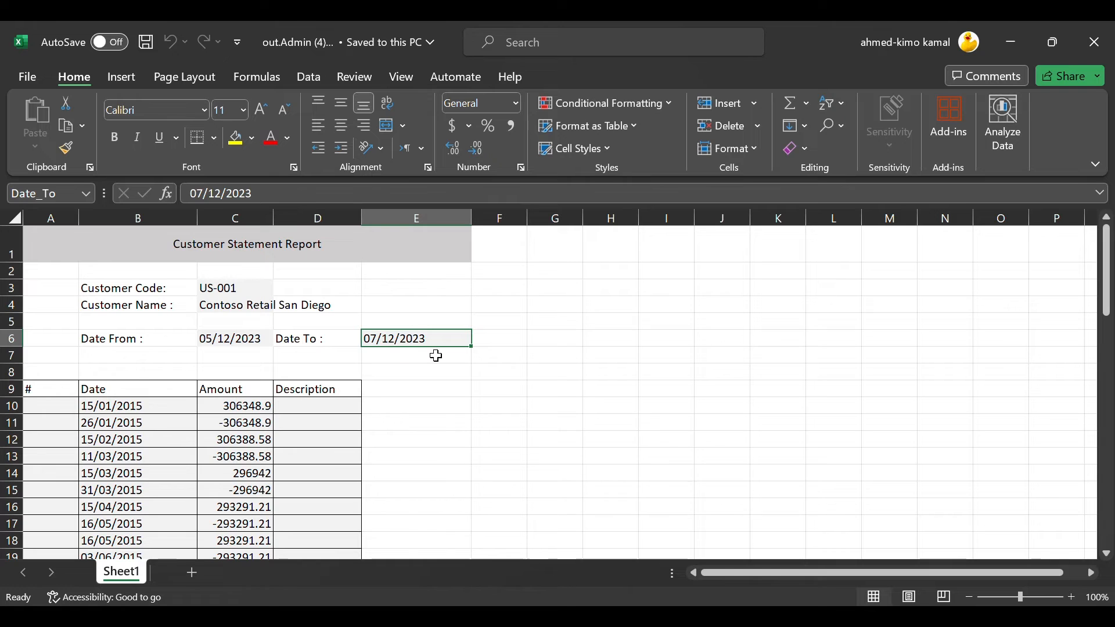
{"action": "left_click", "coordinate": [1107, 59]}
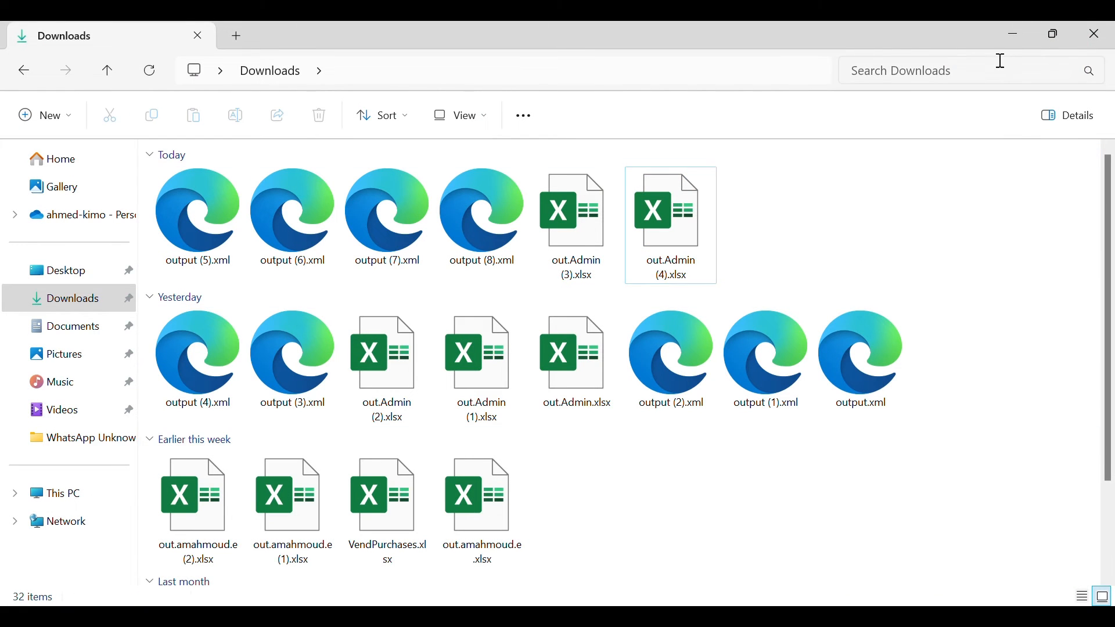
Switch back to Dynamics 365, leave the format designer and review the CustomerStatementReport_Demo, CustomerDataMapping and ExportCustomerStToExcel configurations.
{"action": "left_click", "coordinate": [1018, 47]}
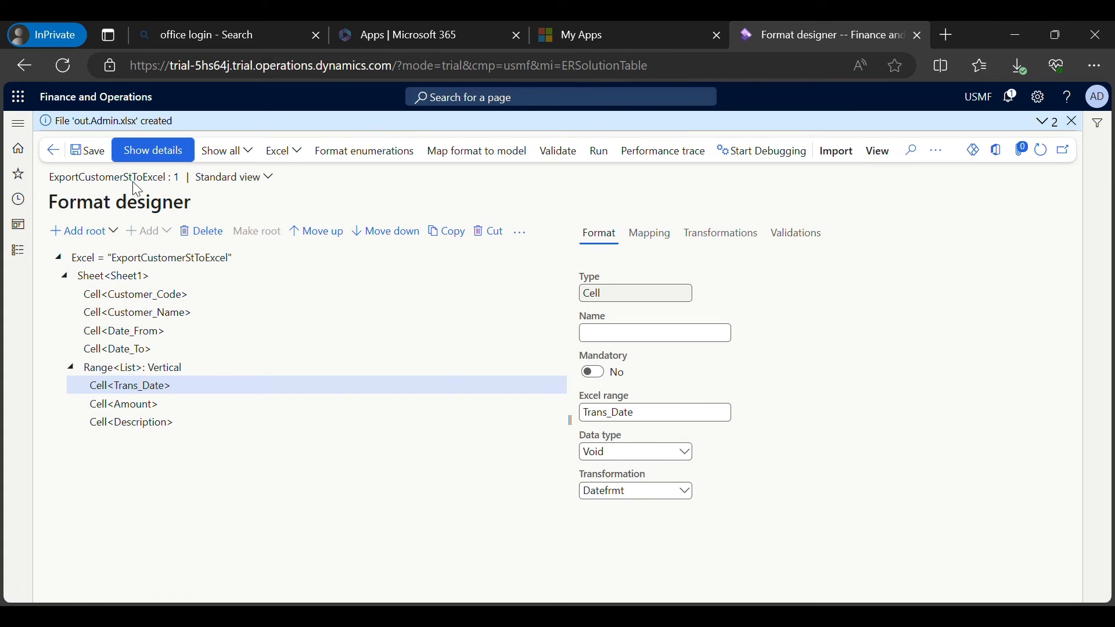
{"action": "left_click", "coordinate": [58, 156]}
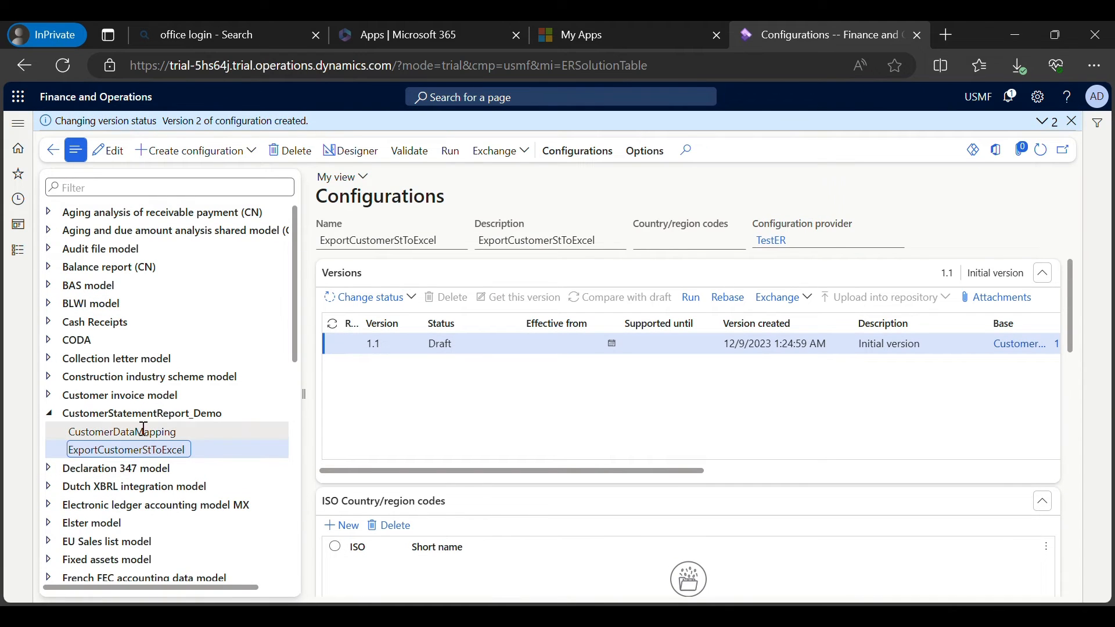
{"action": "left_click", "coordinate": [147, 416]}
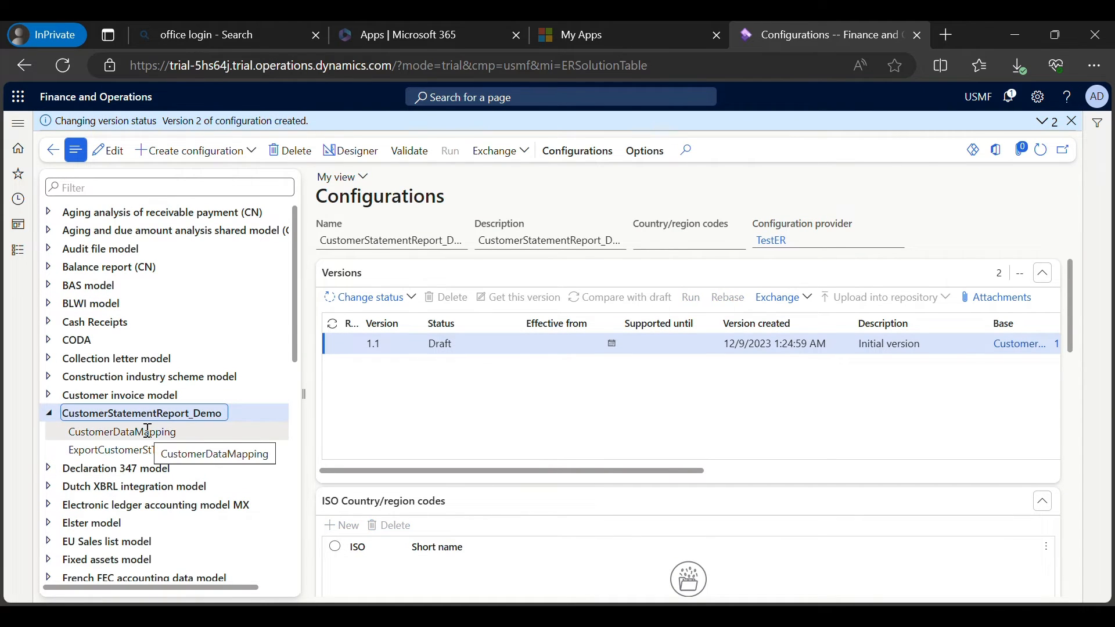
{"action": "left_click", "coordinate": [142, 432]}
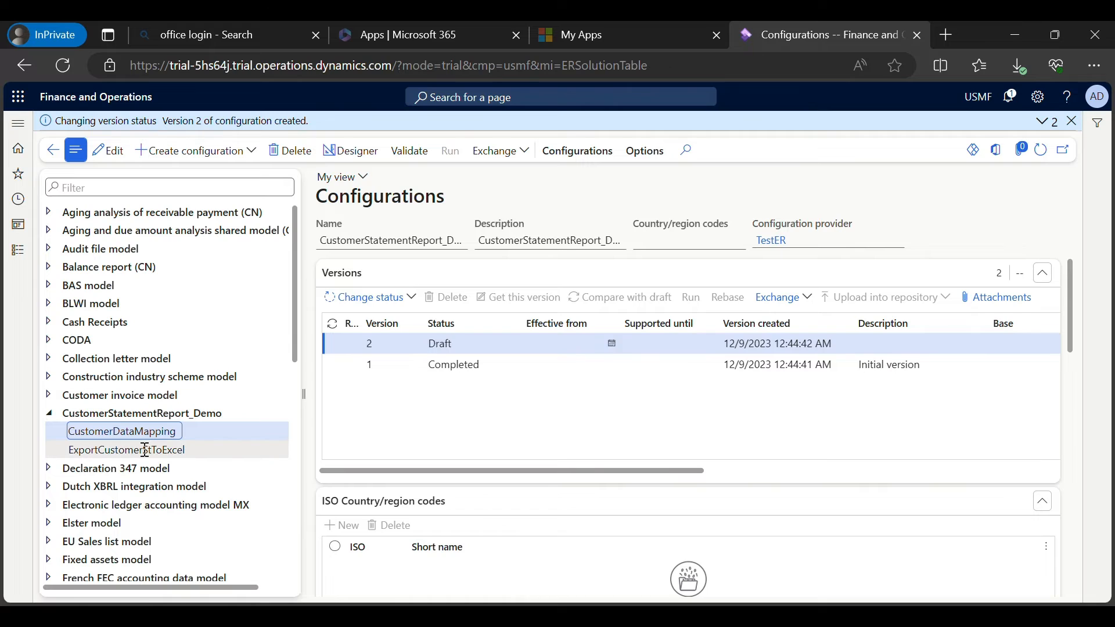
{"action": "left_click", "coordinate": [145, 451]}
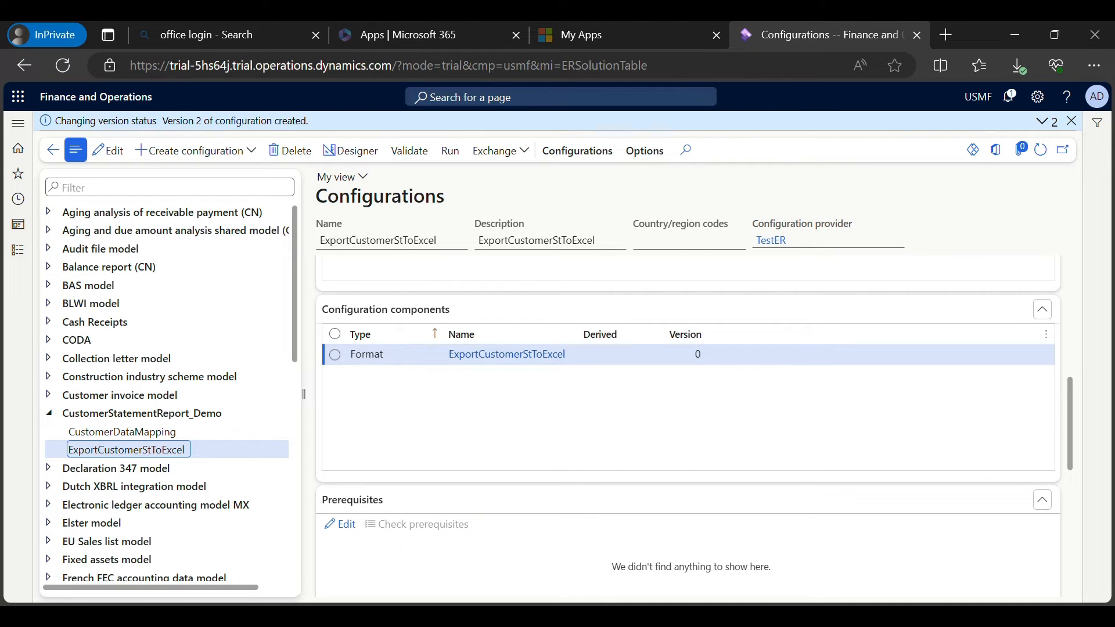
Reopen out.Admin (4).xlsx from Downloads and examine the Description column and the last three transaction rows.
{"action": "key", "text": "alt+Tab"}
{"action": "double_click", "coordinate": [678, 255]}
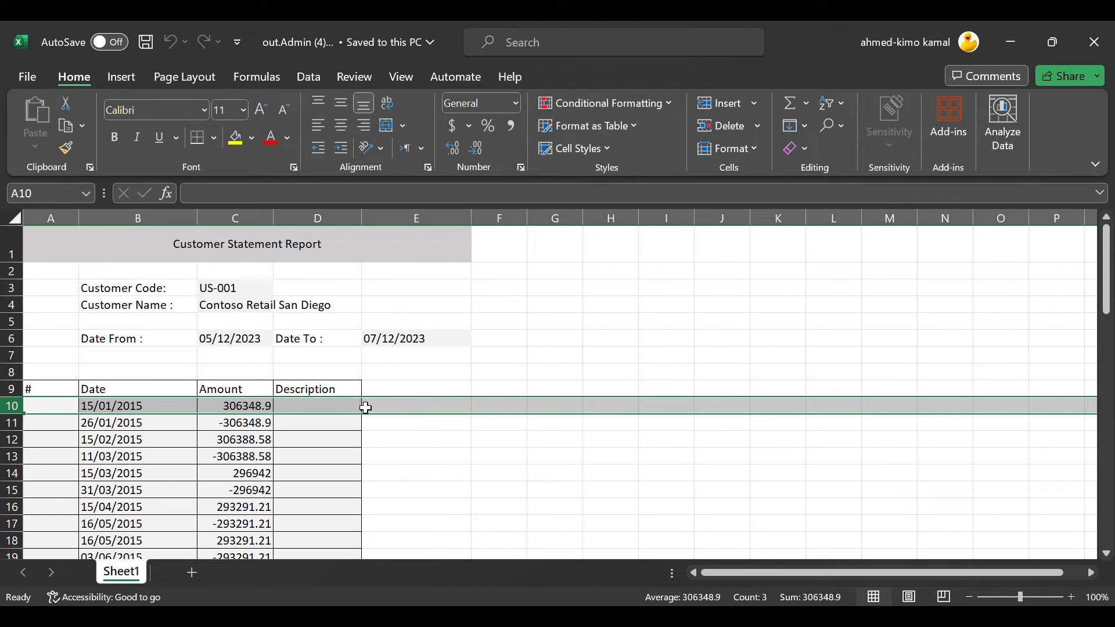
{"action": "left_click", "coordinate": [295, 408]}
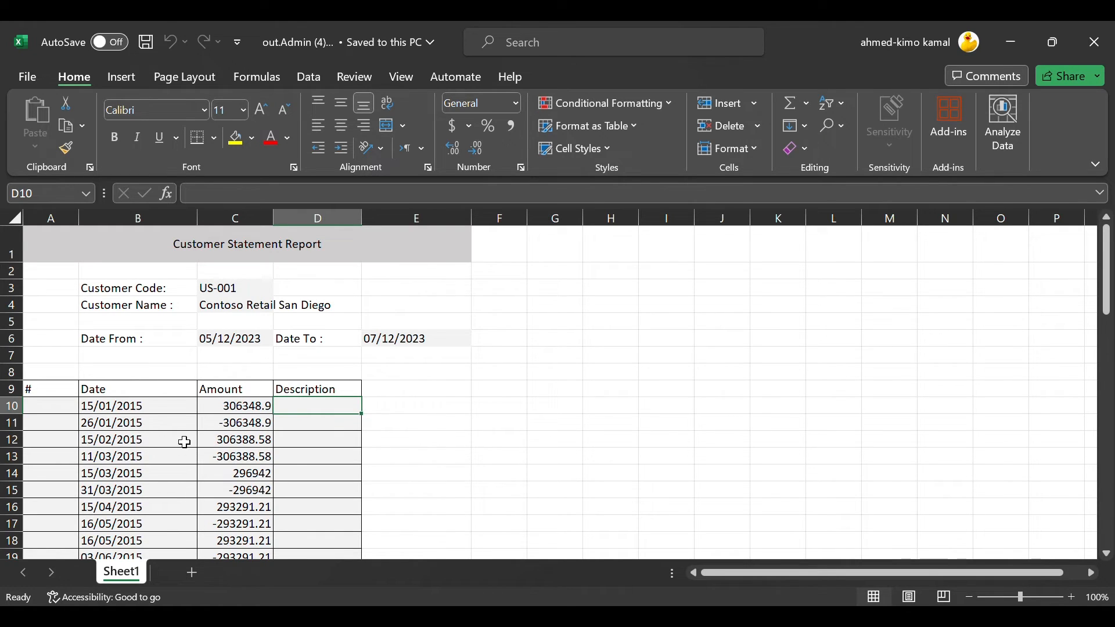
{"action": "scroll", "coordinate": [184, 442], "scroll_direction": "down", "scroll_amount": 18}
{"action": "left_click_drag", "start_coordinate": [184, 443], "coordinate": [251, 472]}
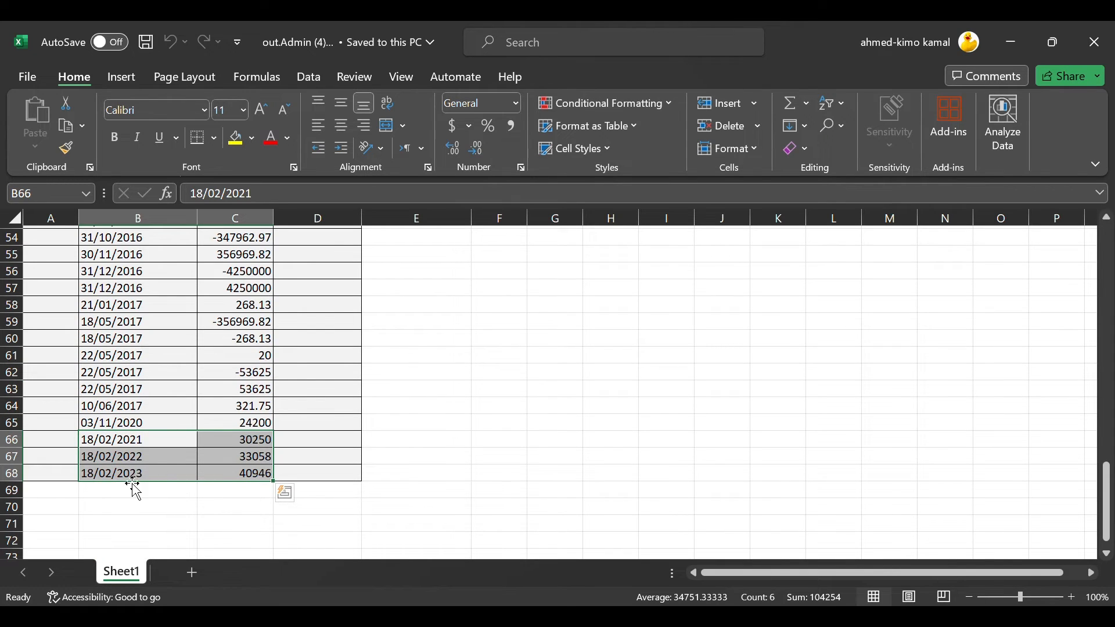
{"action": "left_click", "coordinate": [119, 462]}
{"action": "left_click", "coordinate": [145, 473]}
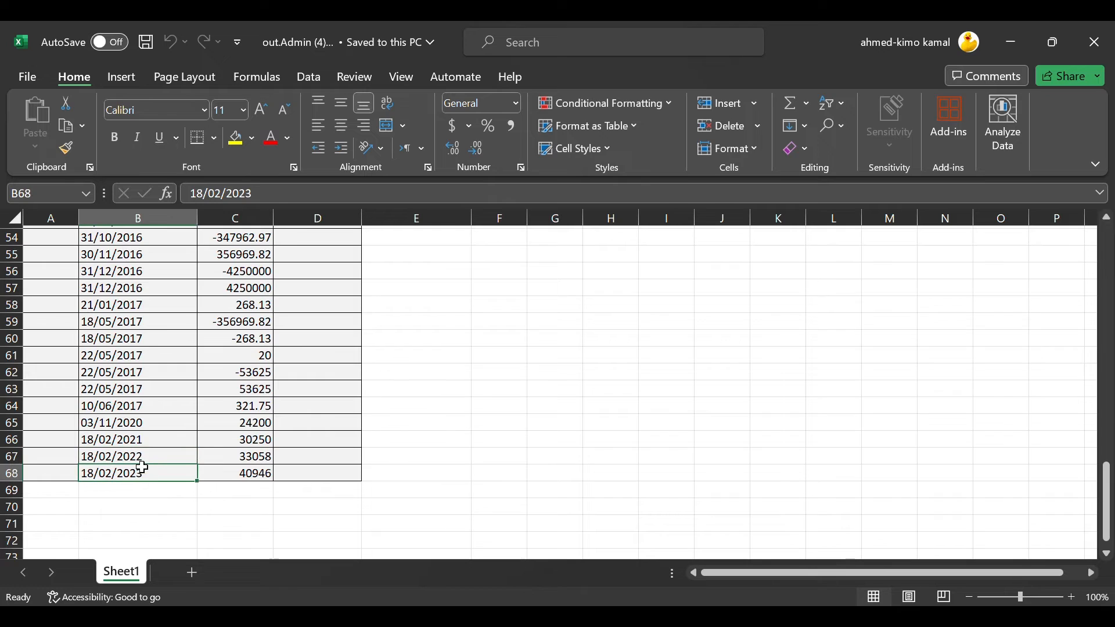
{"action": "left_click", "coordinate": [145, 456]}
{"action": "left_click_drag", "start_coordinate": [145, 442], "coordinate": [238, 474]}
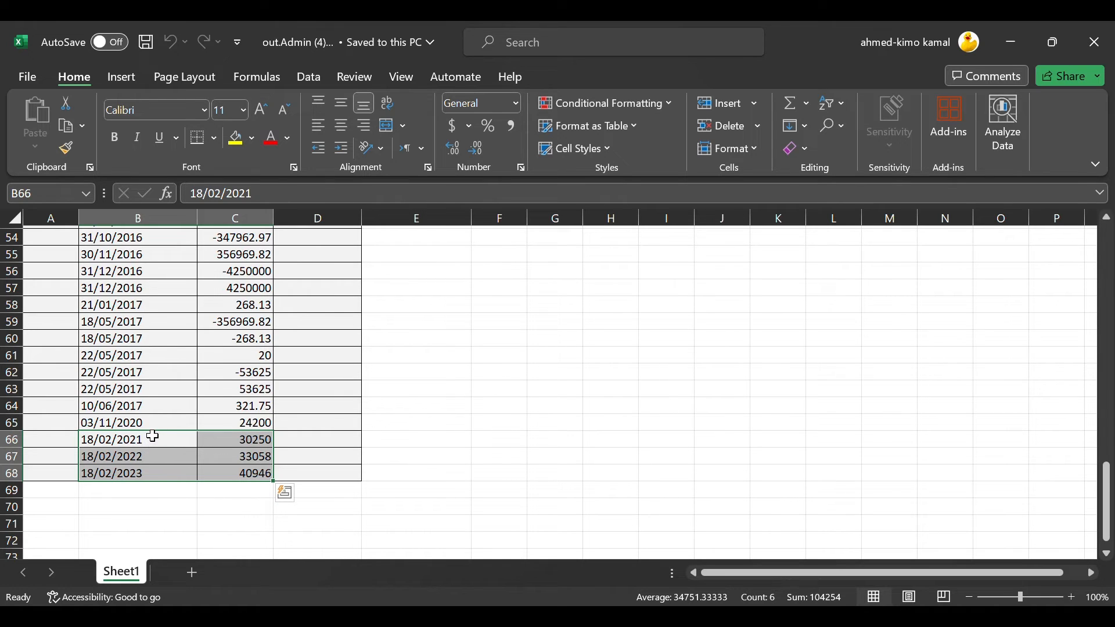
Compare the dates and amounts in rows 62 and 63, and review the earlier transactions up to row 30.
{"action": "left_click", "coordinate": [140, 379]}
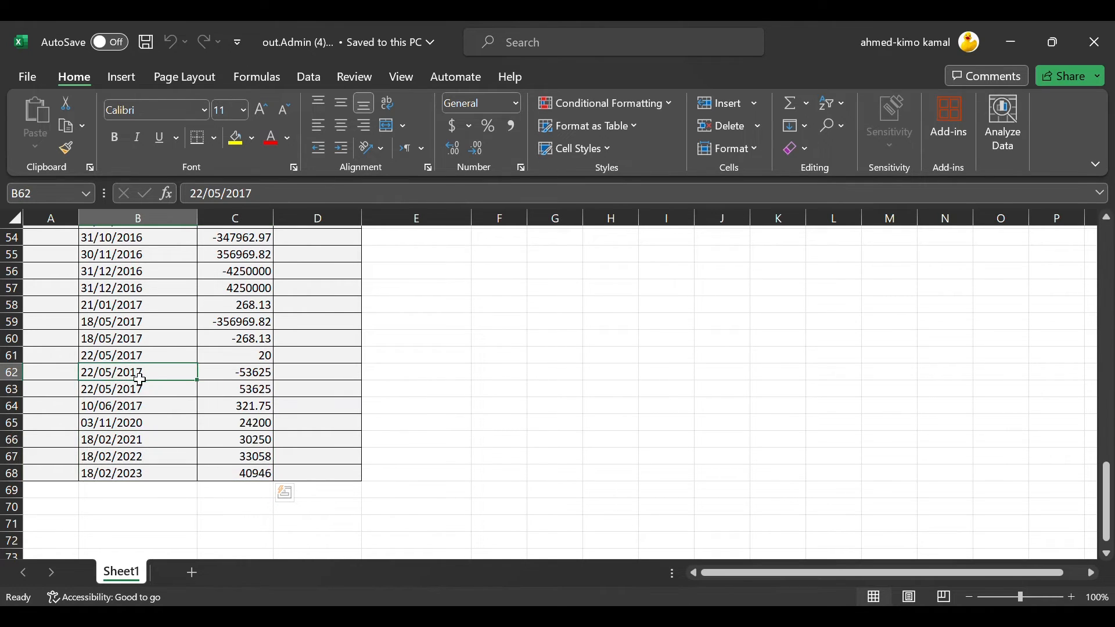
{"action": "left_click_drag", "start_coordinate": [140, 379], "coordinate": [209, 386]}
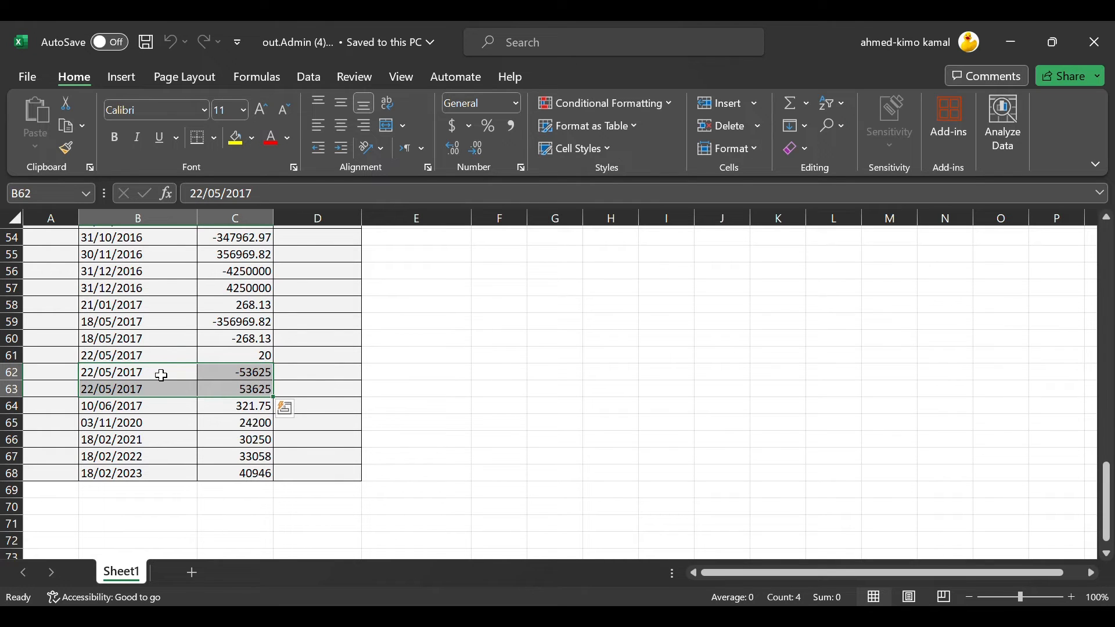
{"action": "left_click", "coordinate": [235, 386]}
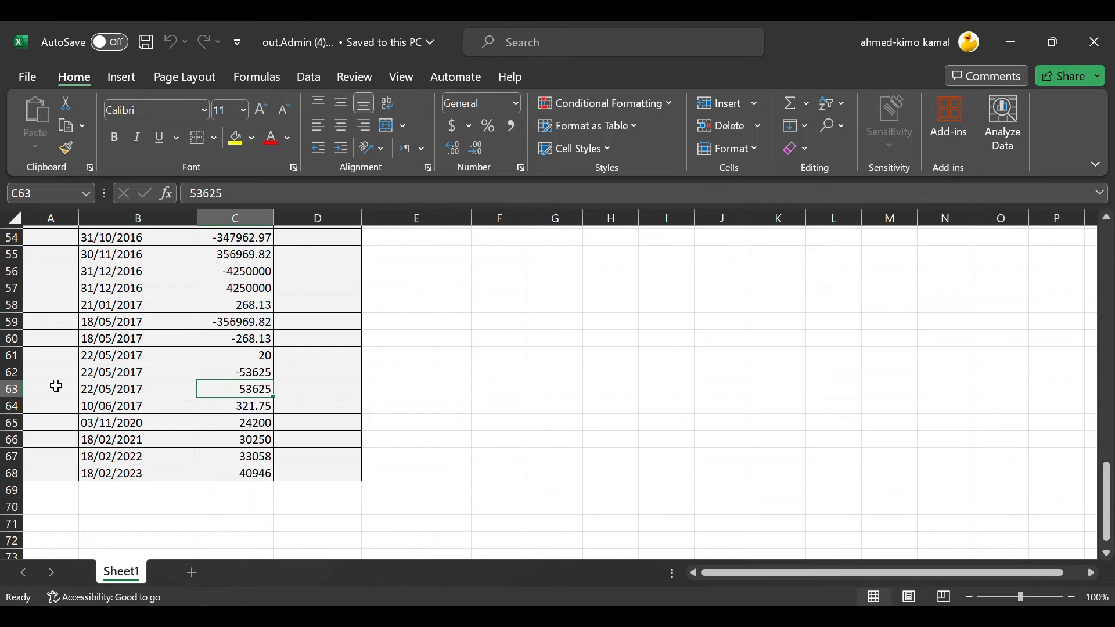
{"action": "left_click_drag", "start_coordinate": [14, 372], "coordinate": [18, 387]}
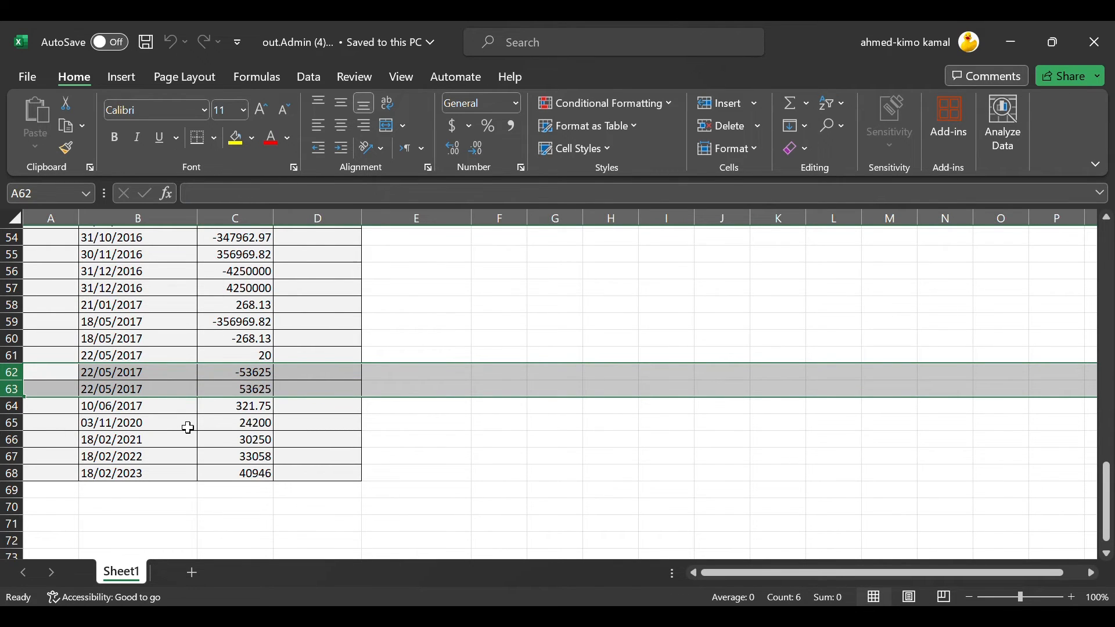
{"action": "scroll", "coordinate": [188, 427], "scroll_direction": "up", "scroll_amount": 1}
{"action": "left_click", "coordinate": [168, 435]}
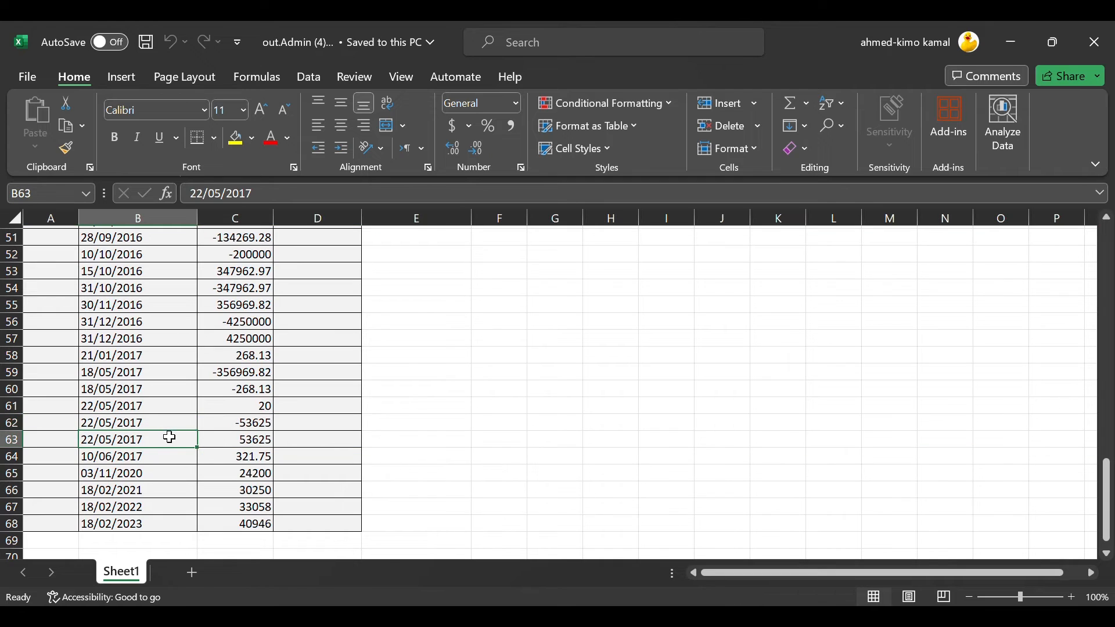
{"action": "left_click", "coordinate": [200, 422]}
{"action": "scroll", "coordinate": [142, 375], "scroll_direction": "up", "scroll_amount": 3}
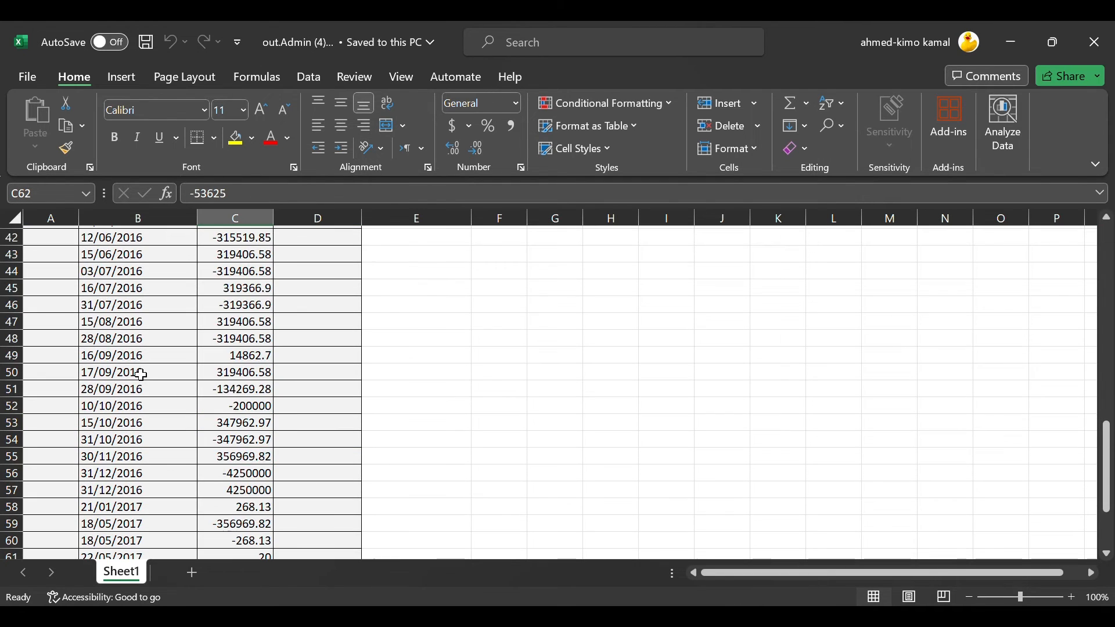
{"action": "scroll", "coordinate": [141, 374], "scroll_direction": "up", "scroll_amount": 7}
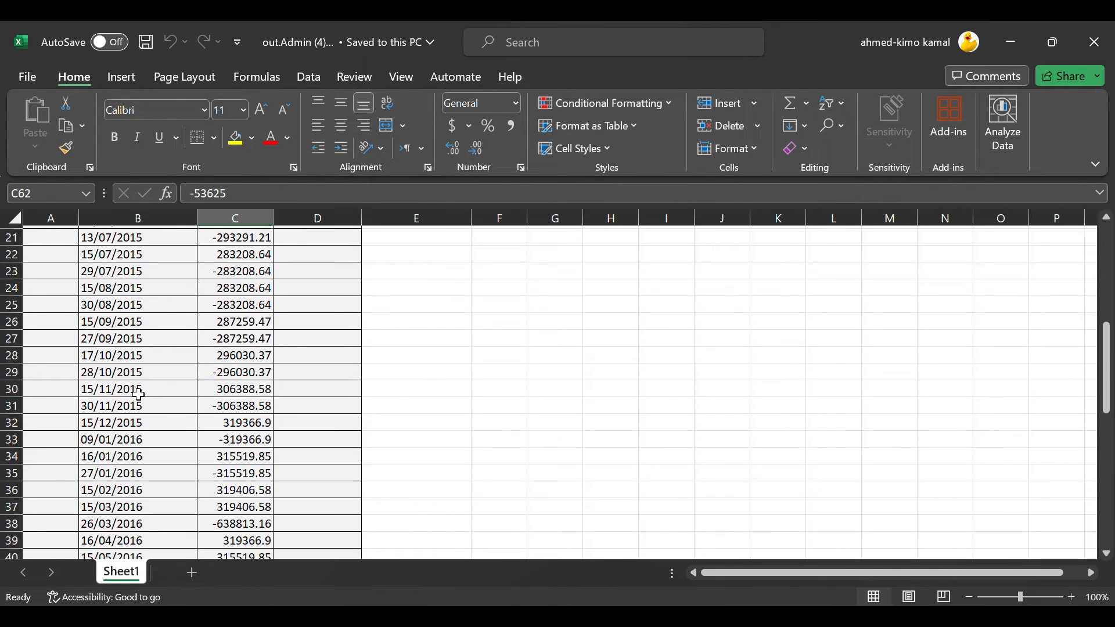
{"action": "left_click_drag", "start_coordinate": [140, 394], "coordinate": [221, 388]}
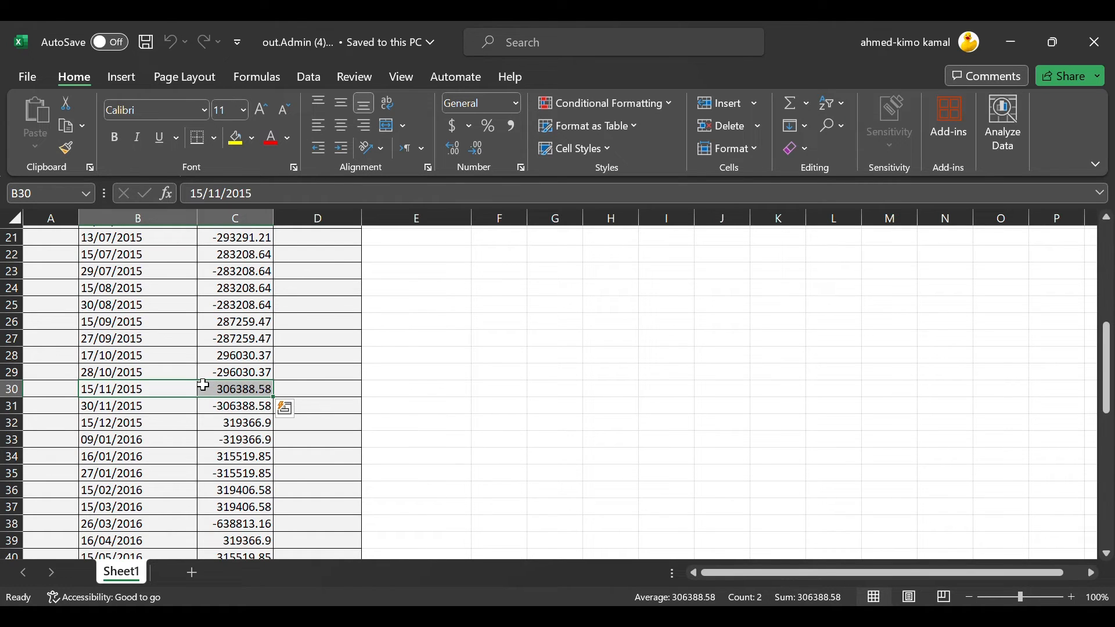
{"action": "left_click", "coordinate": [232, 397]}
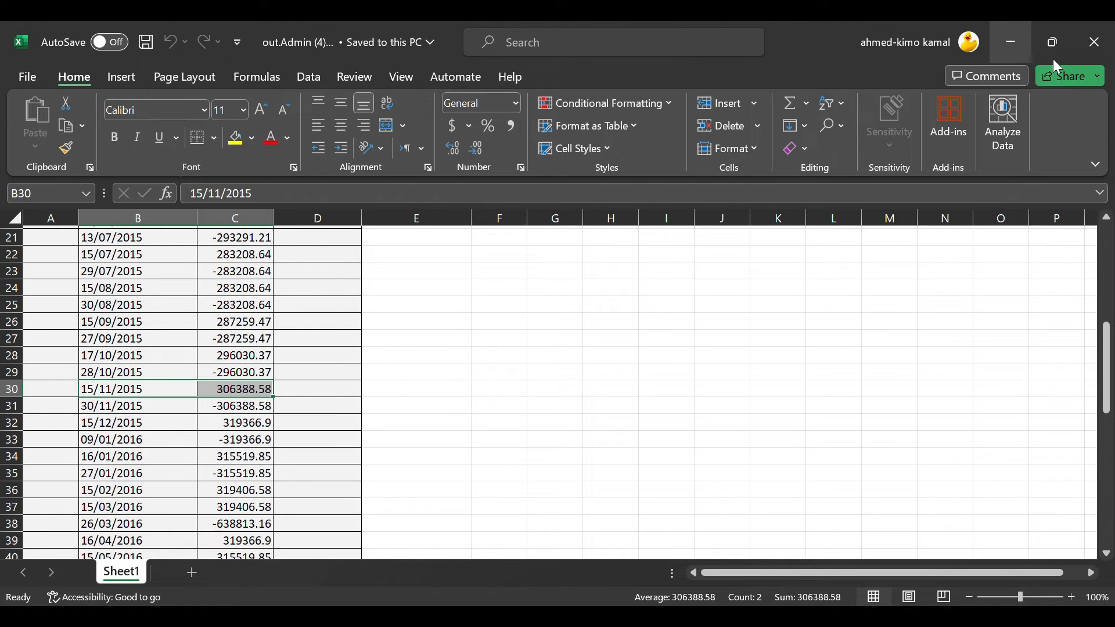
Close the workbook, switch back to Dynamics 365 and open the CustomerDataMapping configuration in the model mapping designer.
{"action": "left_click", "coordinate": [1093, 43]}
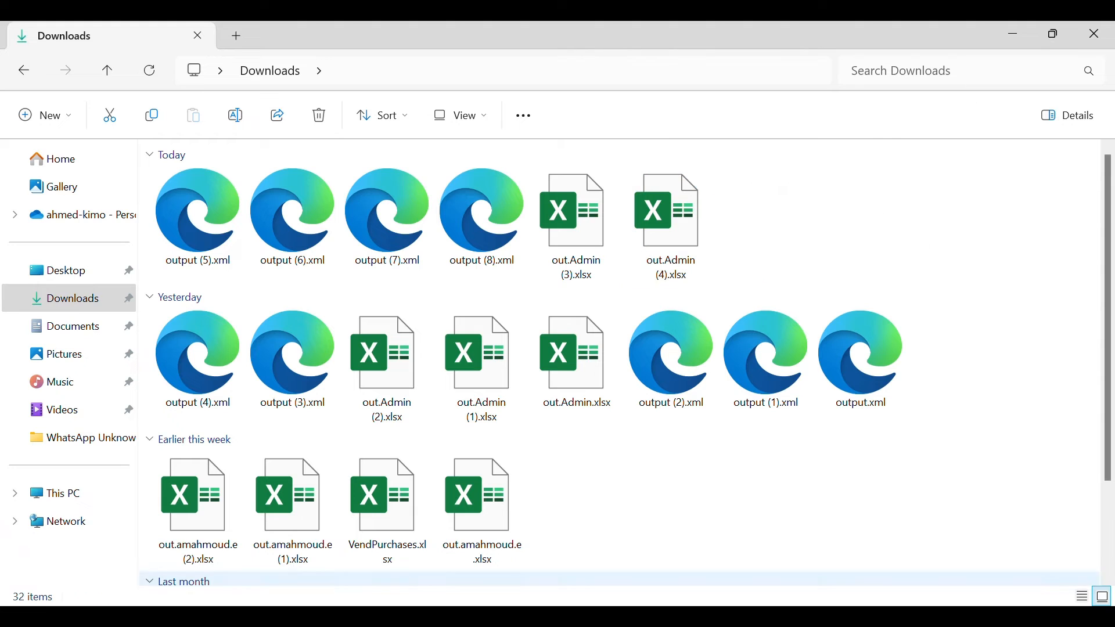
{"action": "mouse_move", "coordinate": [723, 615]}
{"action": "left_click", "coordinate": [782, 551]}
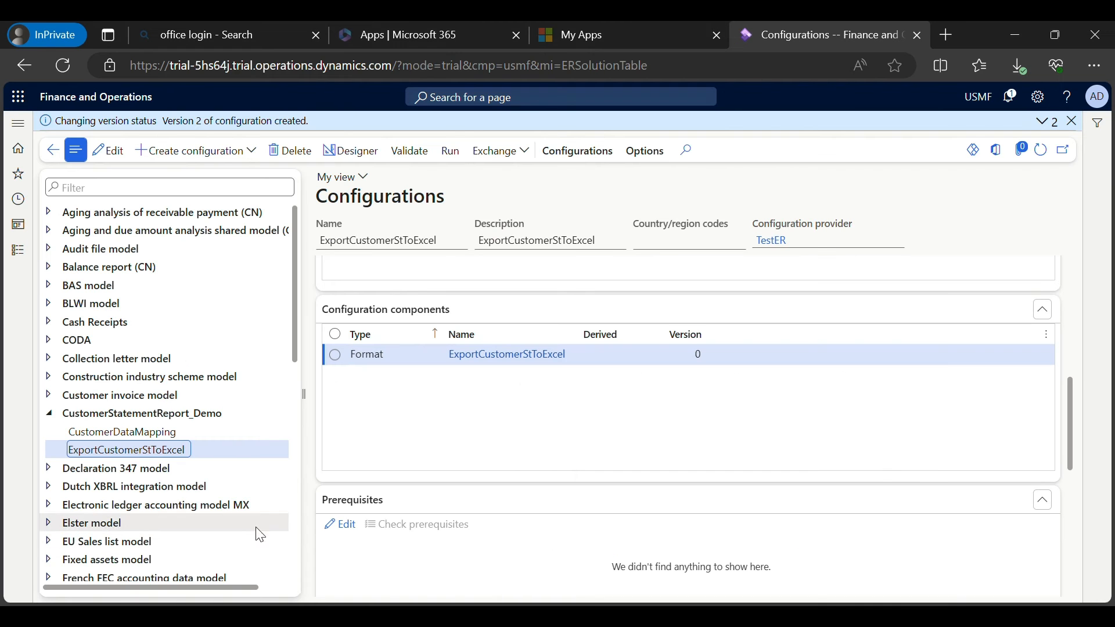
{"action": "left_click", "coordinate": [158, 431]}
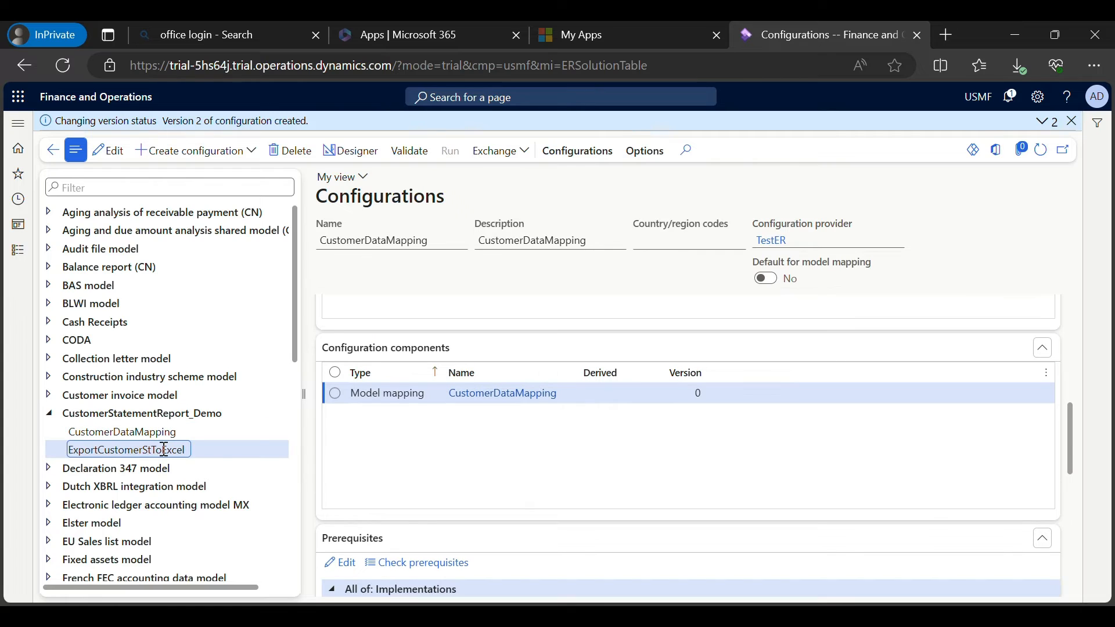
{"action": "left_click", "coordinate": [160, 449]}
{"action": "left_click", "coordinate": [155, 433]}
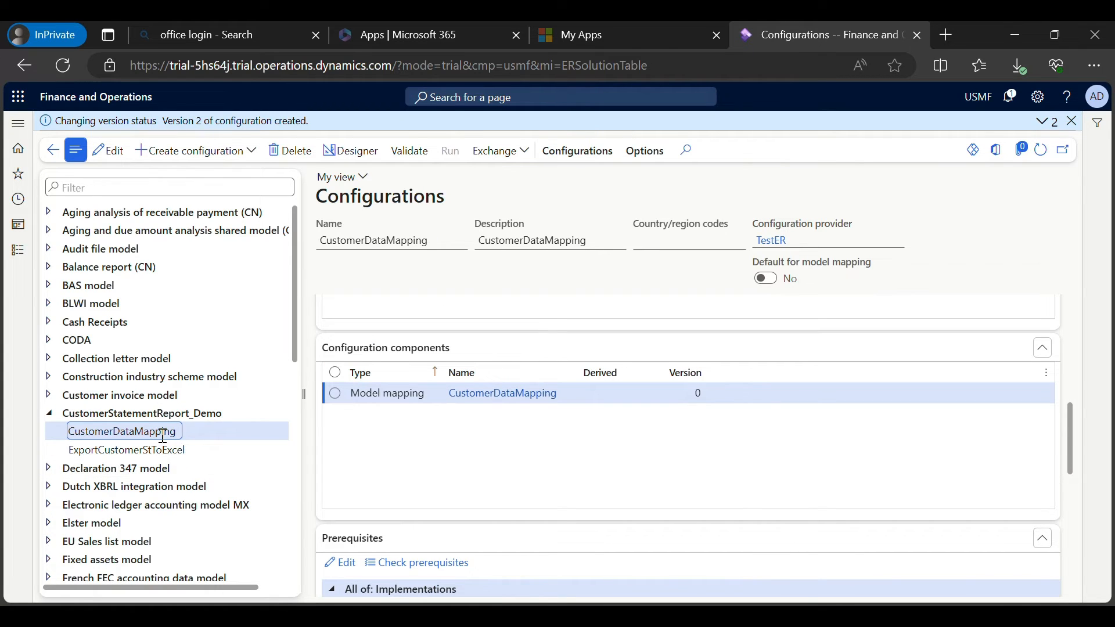
{"action": "left_click", "coordinate": [168, 414]}
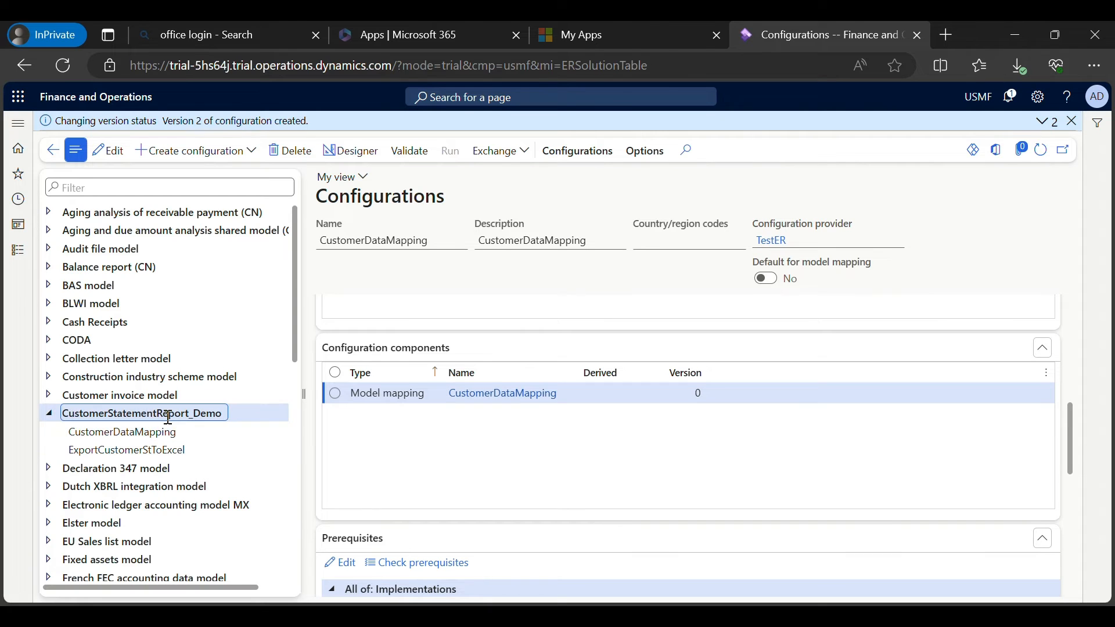
{"action": "left_click", "coordinate": [150, 434]}
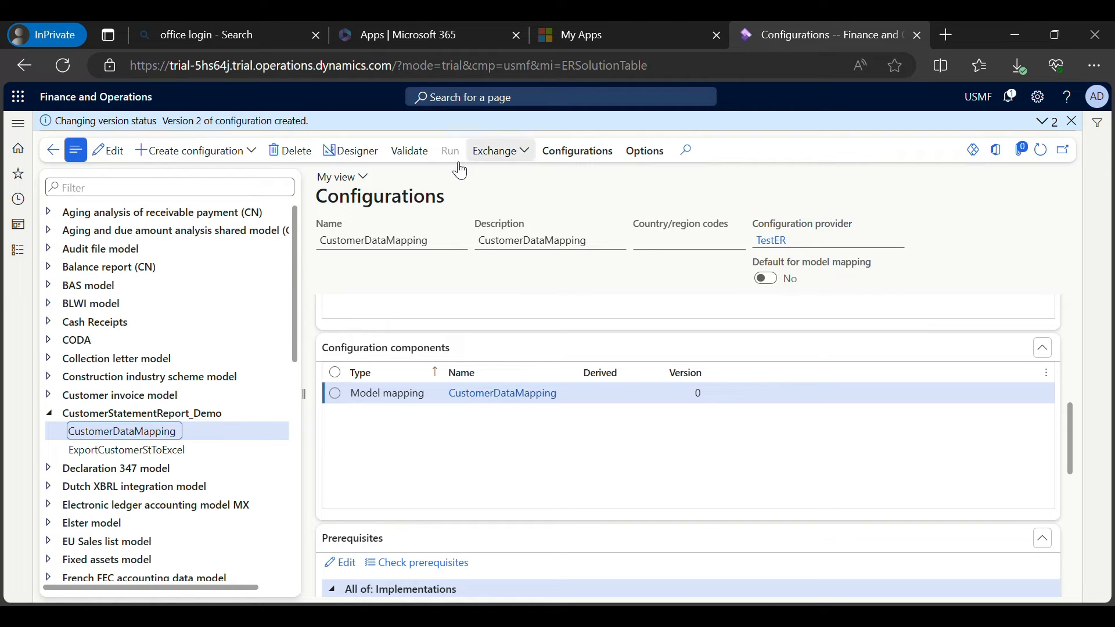
{"action": "left_click", "coordinate": [351, 150]}
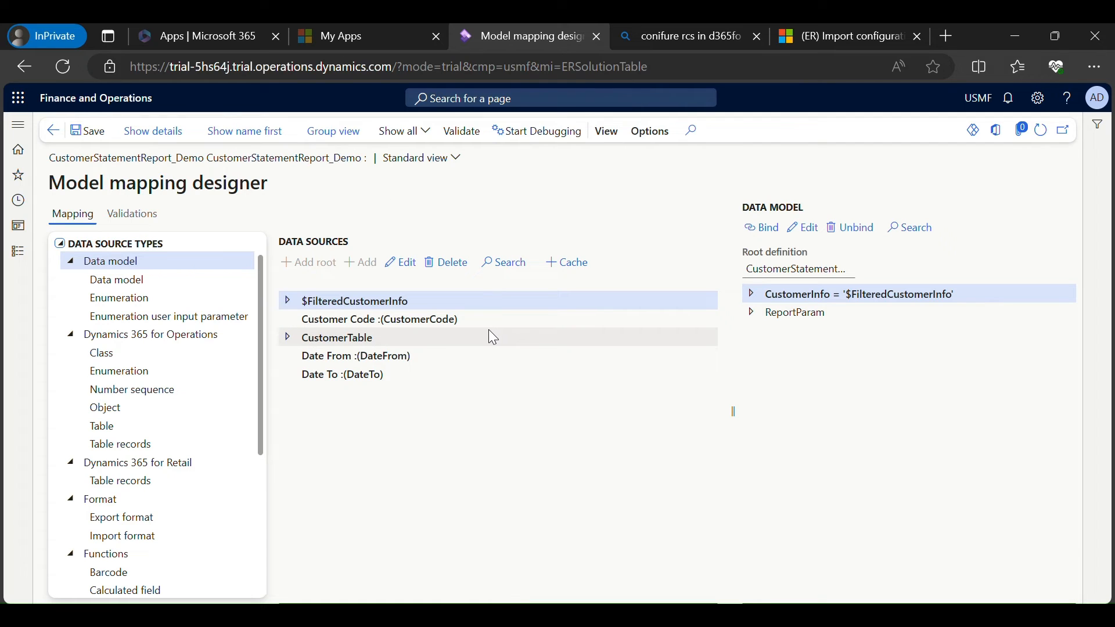
Examine the CustomerInfo bindings and the CustomerTransactions fields in the data model, and collapse both nodes.
{"action": "left_click", "coordinate": [753, 296]}
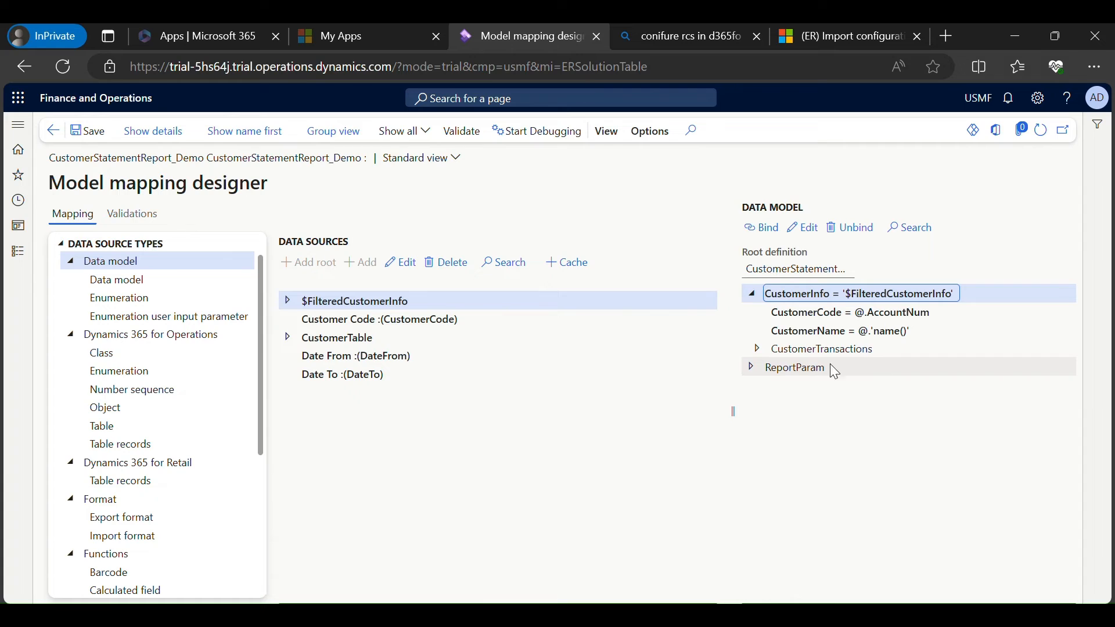
{"action": "left_click", "coordinate": [758, 350]}
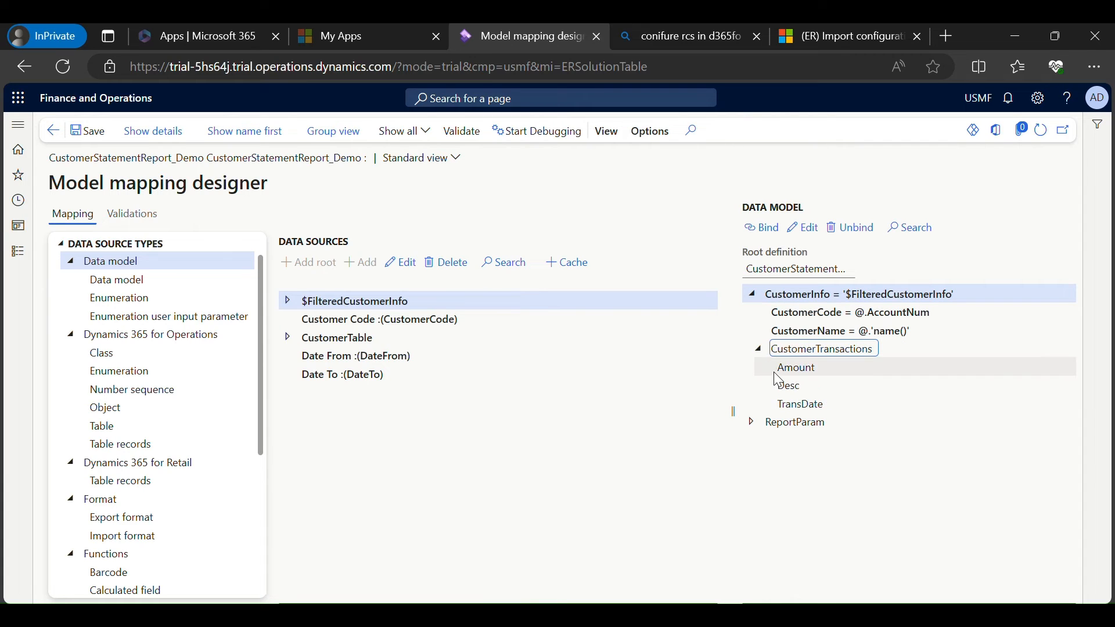
{"action": "left_click", "coordinate": [758, 350]}
{"action": "left_click", "coordinate": [751, 294]}
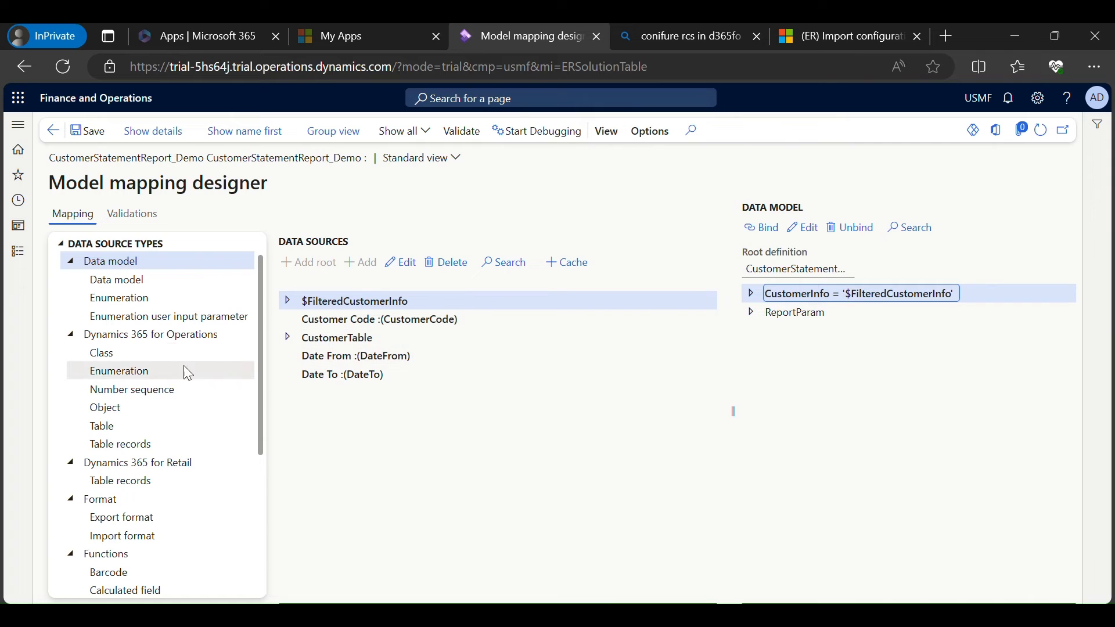
Start a new Group by data source nested under $FilteredCustomerInfo in the mapping's data sources.
{"action": "left_click", "coordinate": [288, 301]}
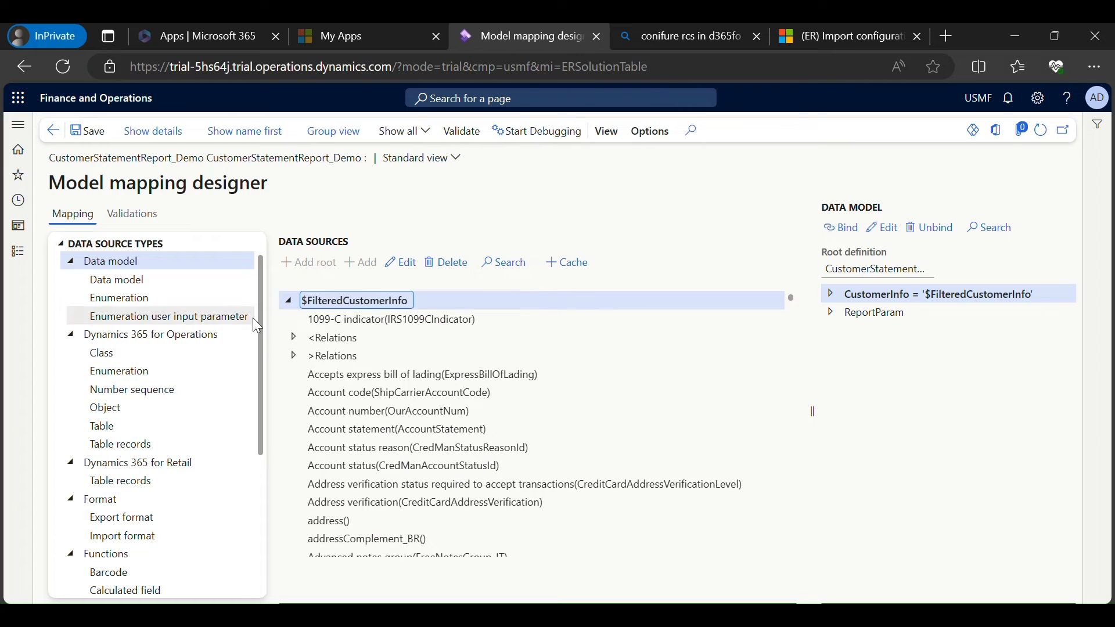
{"action": "left_click_drag", "start_coordinate": [260, 327], "coordinate": [259, 434]}
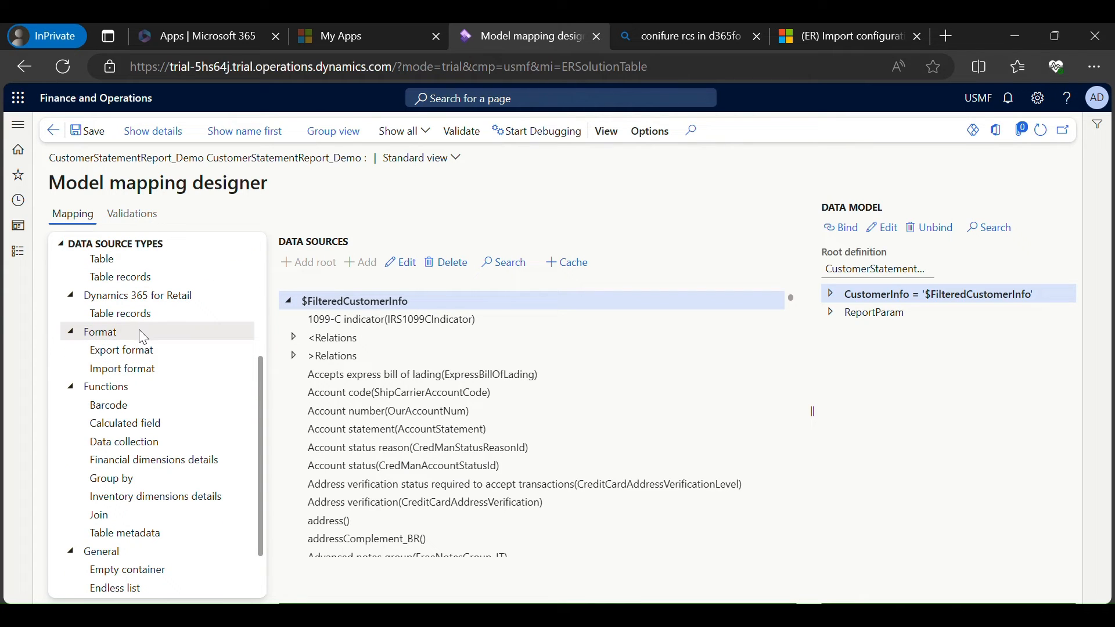
{"action": "scroll", "coordinate": [137, 395], "scroll_direction": "down", "scroll_amount": 1}
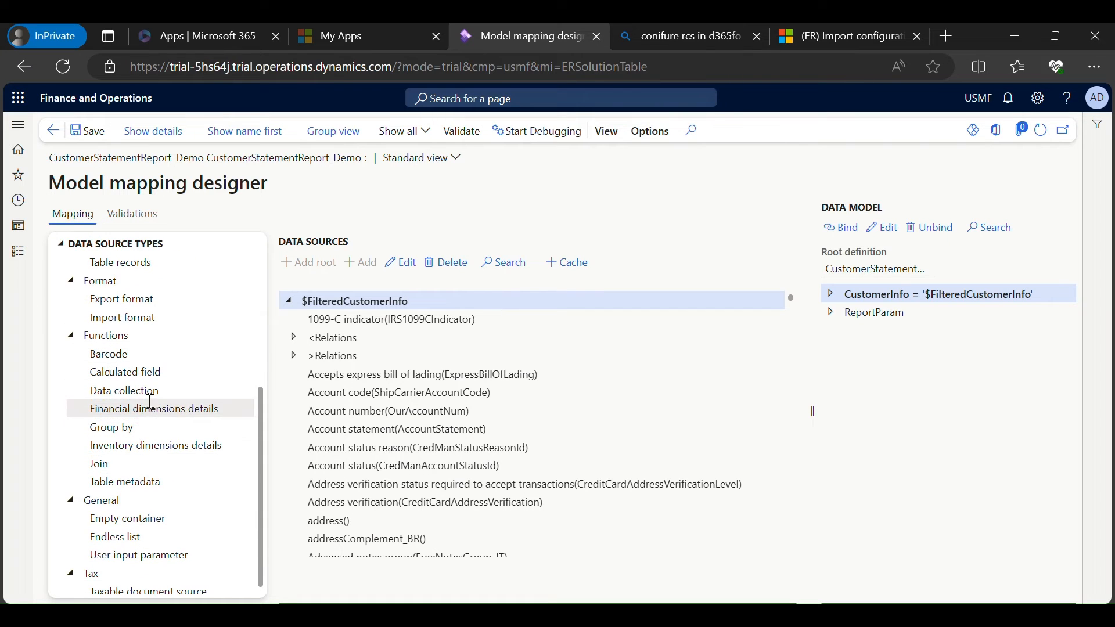
{"action": "scroll", "coordinate": [138, 447], "scroll_direction": "up", "scroll_amount": 1}
{"action": "scroll", "coordinate": [139, 456], "scroll_direction": "up", "scroll_amount": 1}
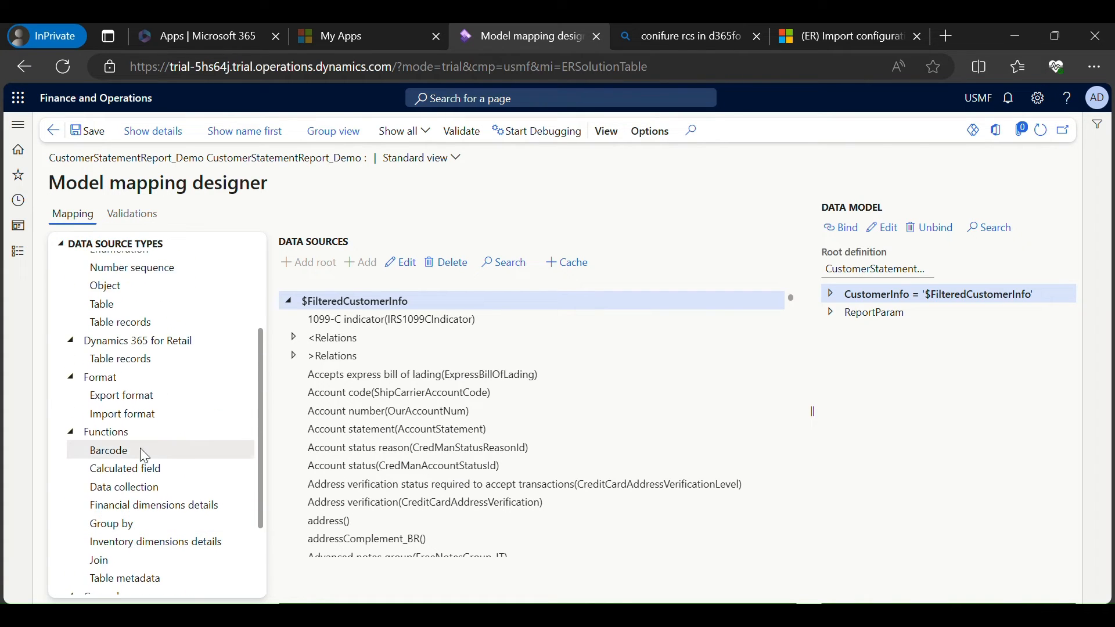
{"action": "left_click", "coordinate": [142, 523]}
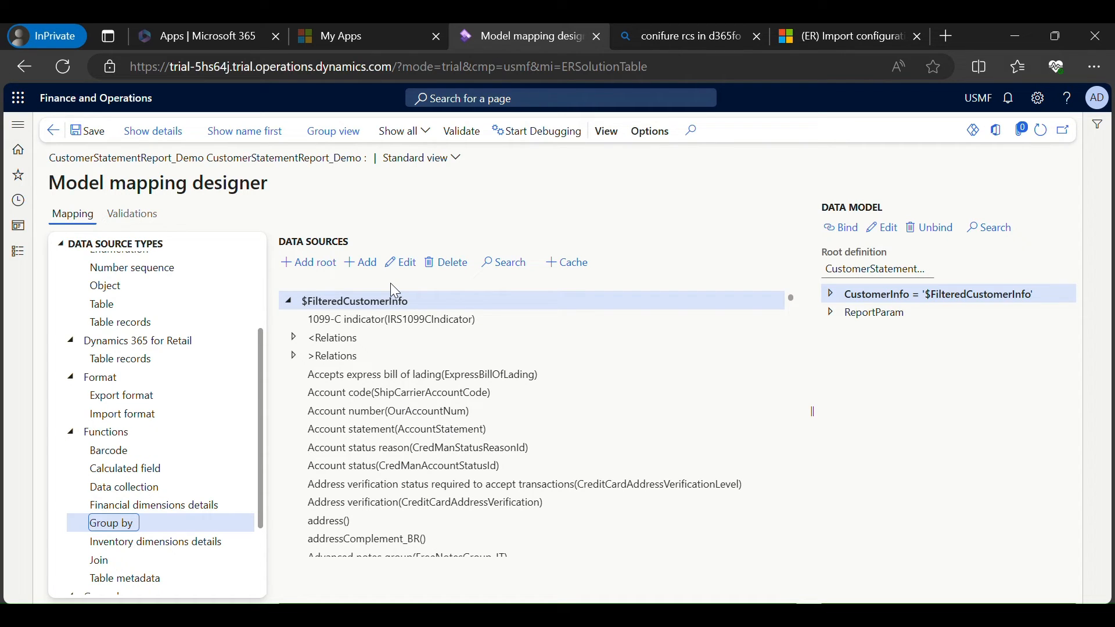
{"action": "left_click", "coordinate": [362, 267]}
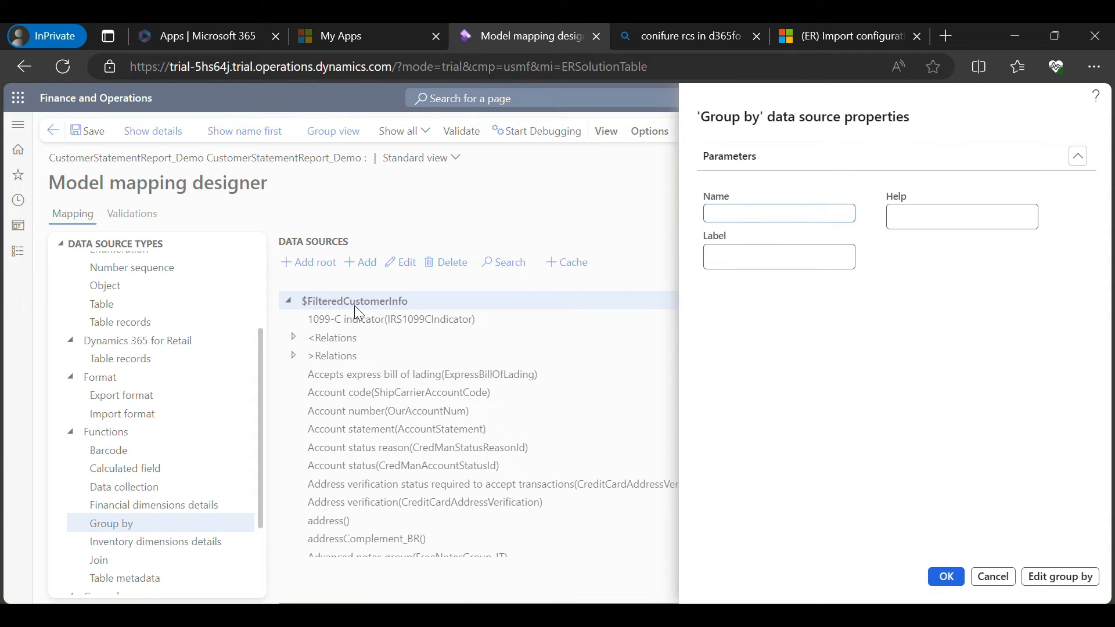
{"action": "type", "text": "@GroupByTransDate"}
{"action": "left_click_drag", "start_coordinate": [816, 213], "coordinate": [553, 216]}
{"action": "key", "text": "ctrl+c"}
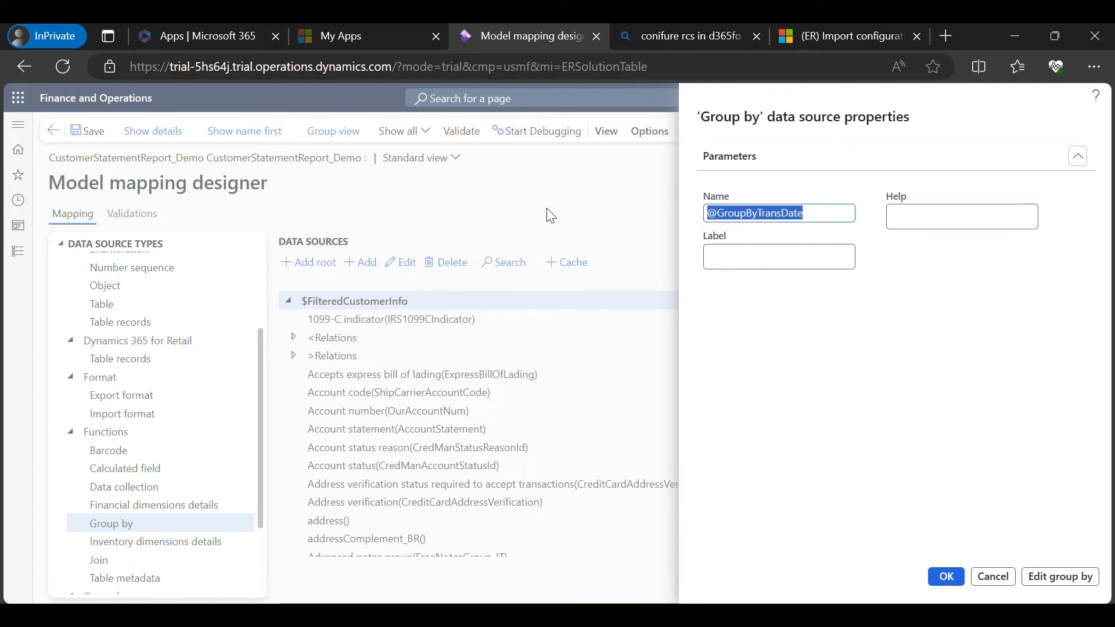
{"action": "left_click", "coordinate": [747, 258]}
{"action": "key", "text": "ctrl+v"}
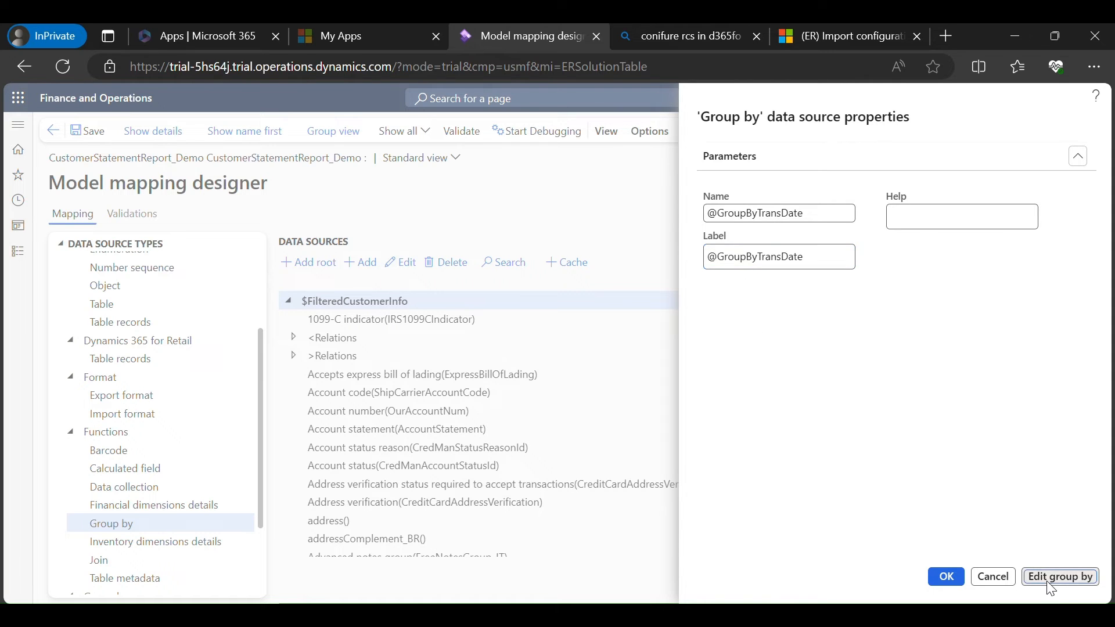
{"action": "left_click", "coordinate": [1065, 576]}
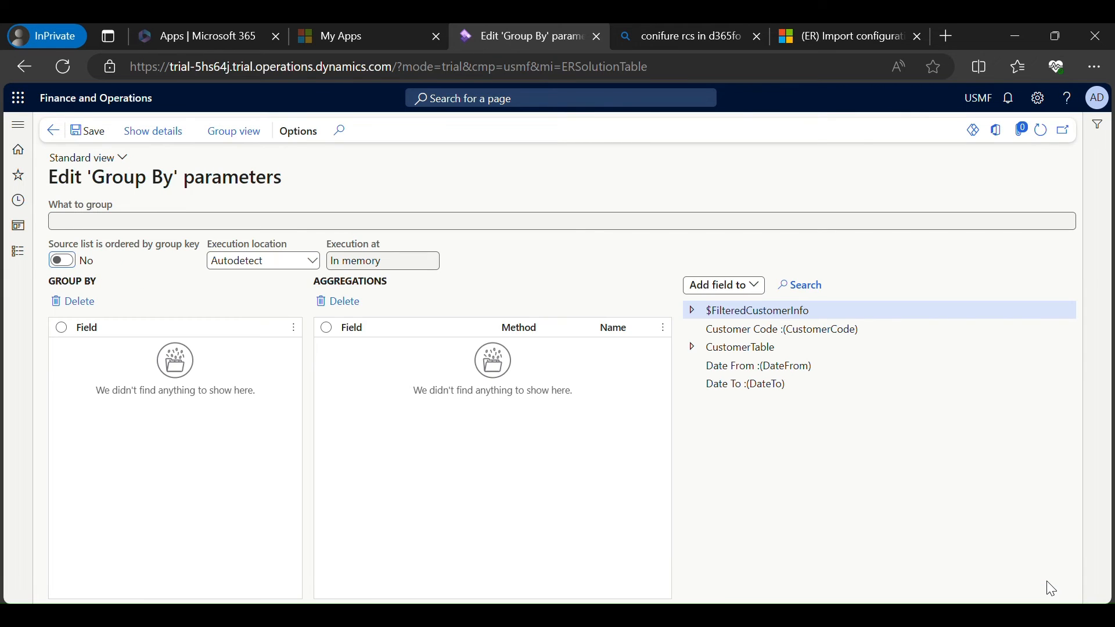
Search for custtrans among the <Relations entries of $FilteredCustomerInfo and locate CustTrans.CustTable_AccountNum.
{"action": "left_click", "coordinate": [696, 317]}
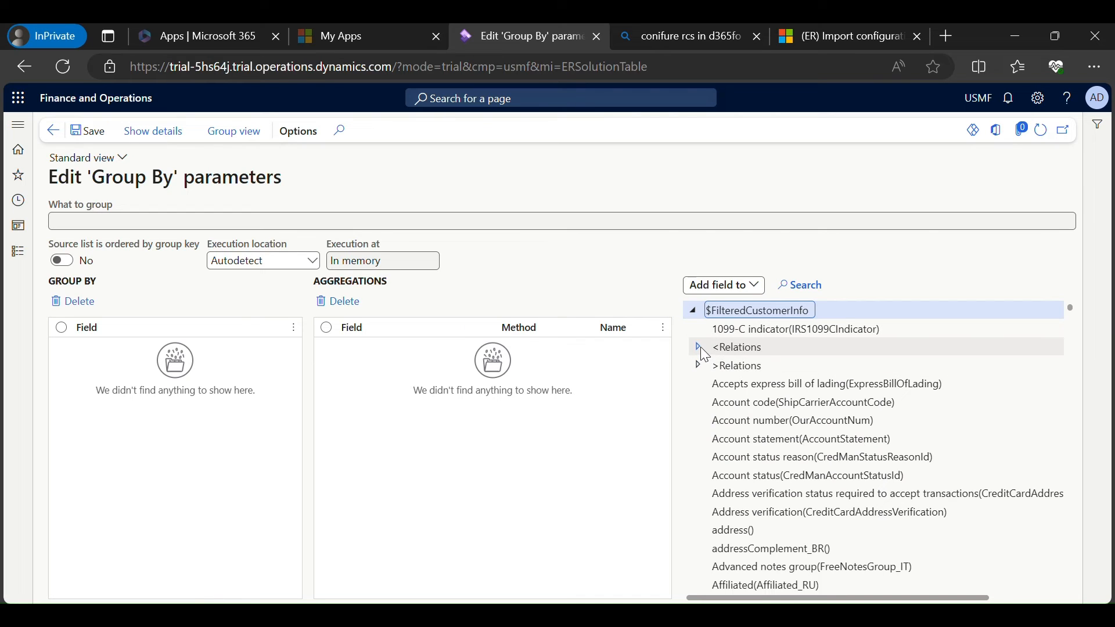
{"action": "left_click", "coordinate": [699, 347]}
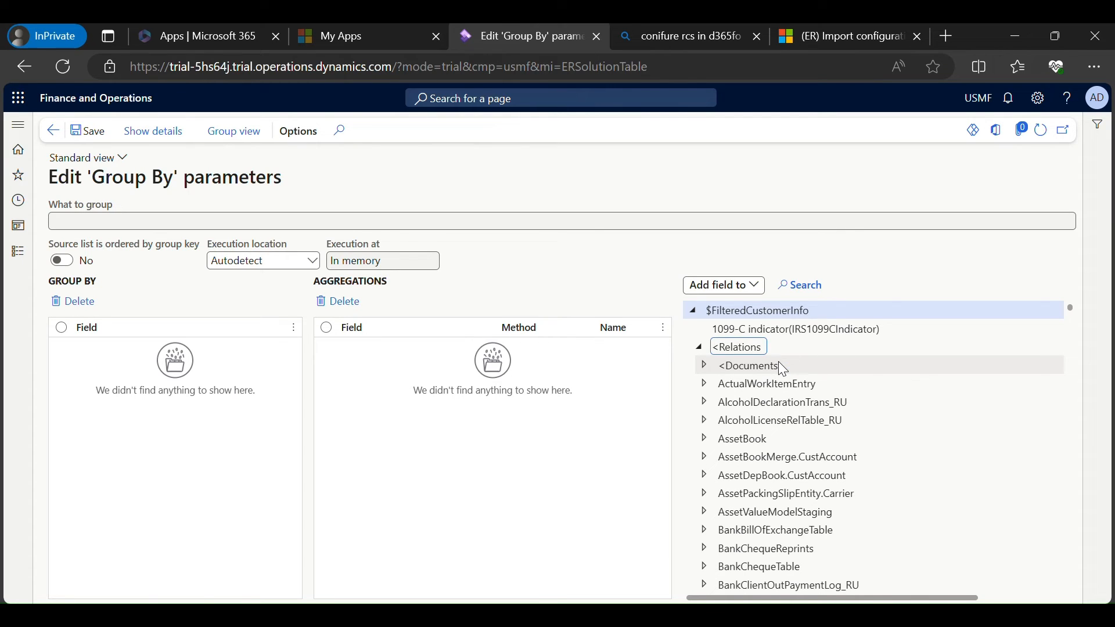
{"action": "scroll", "coordinate": [864, 443], "scroll_direction": "down", "scroll_amount": 3}
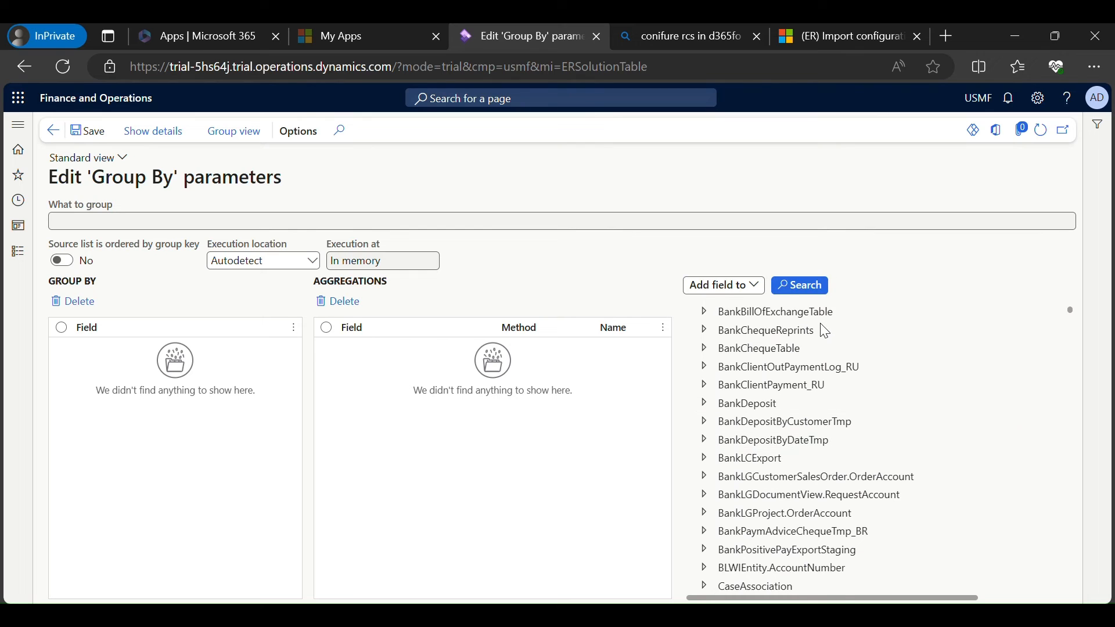
{"action": "type", "text": "custtrans"}
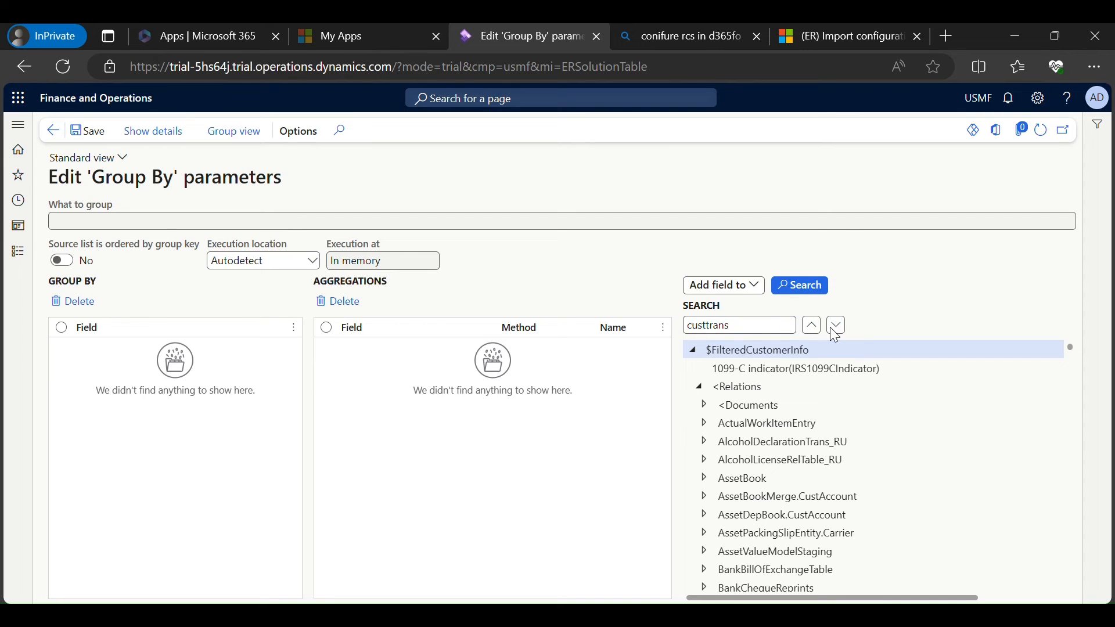
{"action": "left_click", "coordinate": [835, 327]}
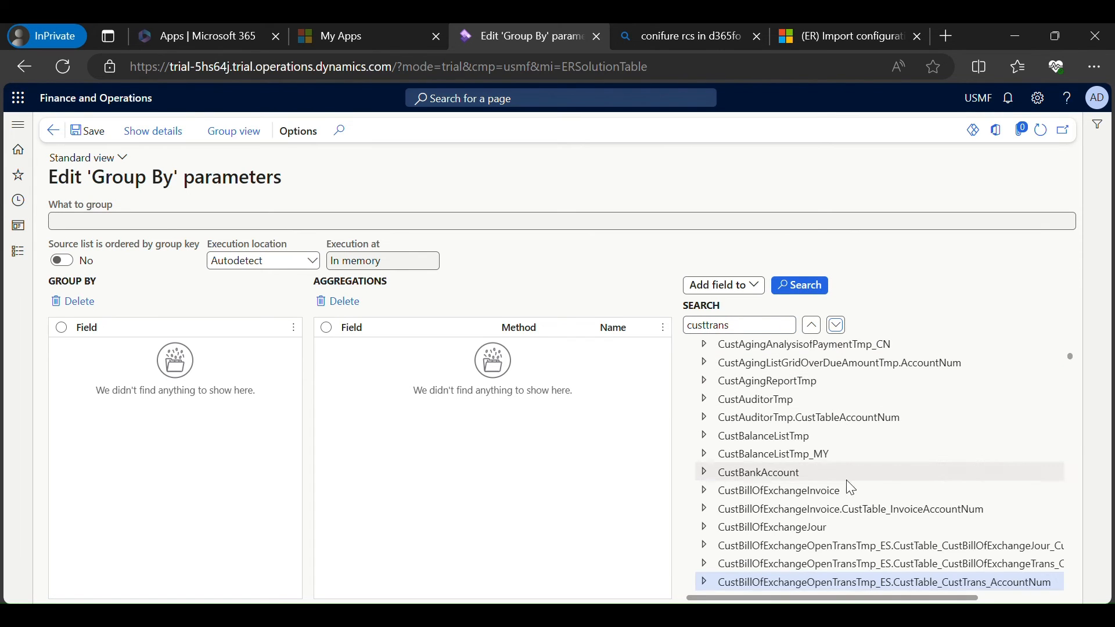
{"action": "left_click", "coordinate": [836, 326]}
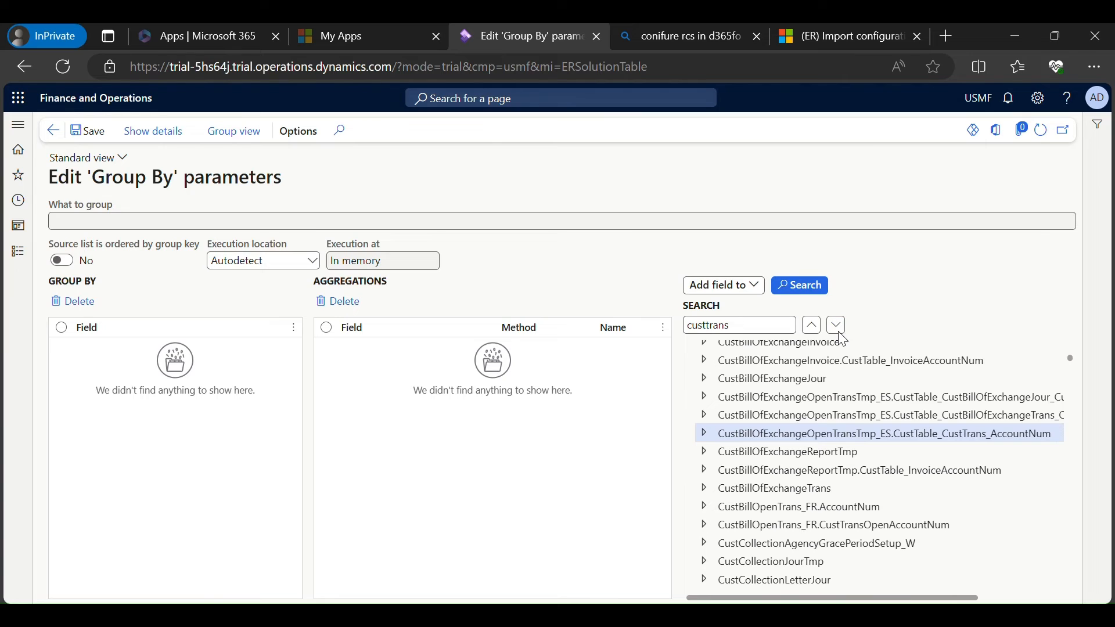
{"action": "left_click", "coordinate": [837, 327]}
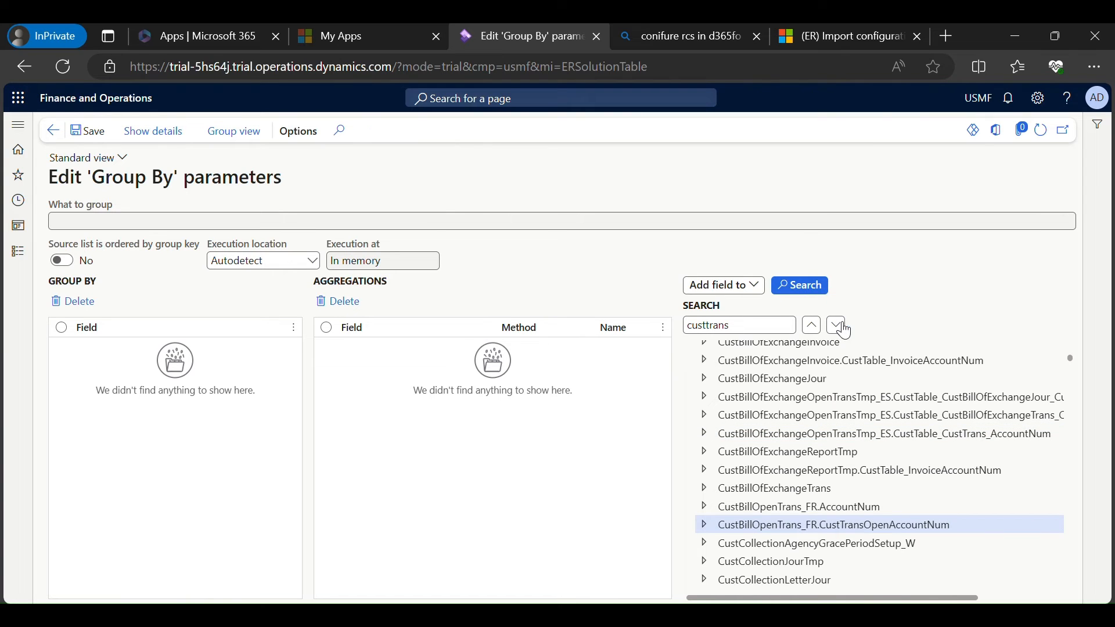
{"action": "scroll", "coordinate": [738, 575], "scroll_direction": "down", "scroll_amount": 3}
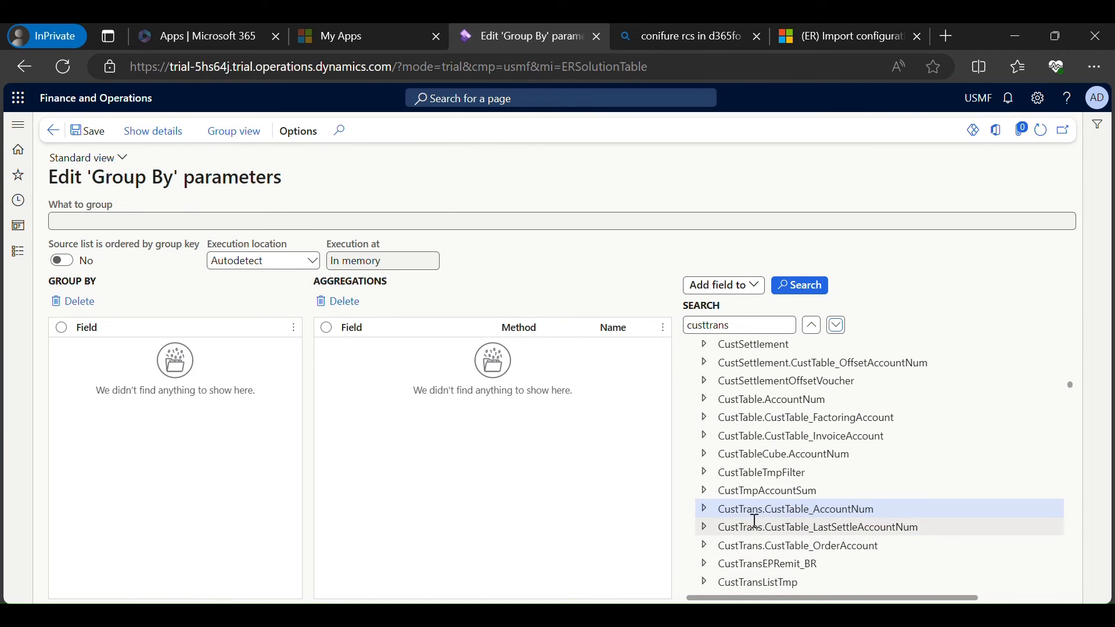
Set the CustTrans.CustTable_AccountNum relation as what to group.
{"action": "left_click", "coordinate": [724, 514]}
{"action": "left_click_drag", "start_coordinate": [723, 513], "coordinate": [875, 508]}
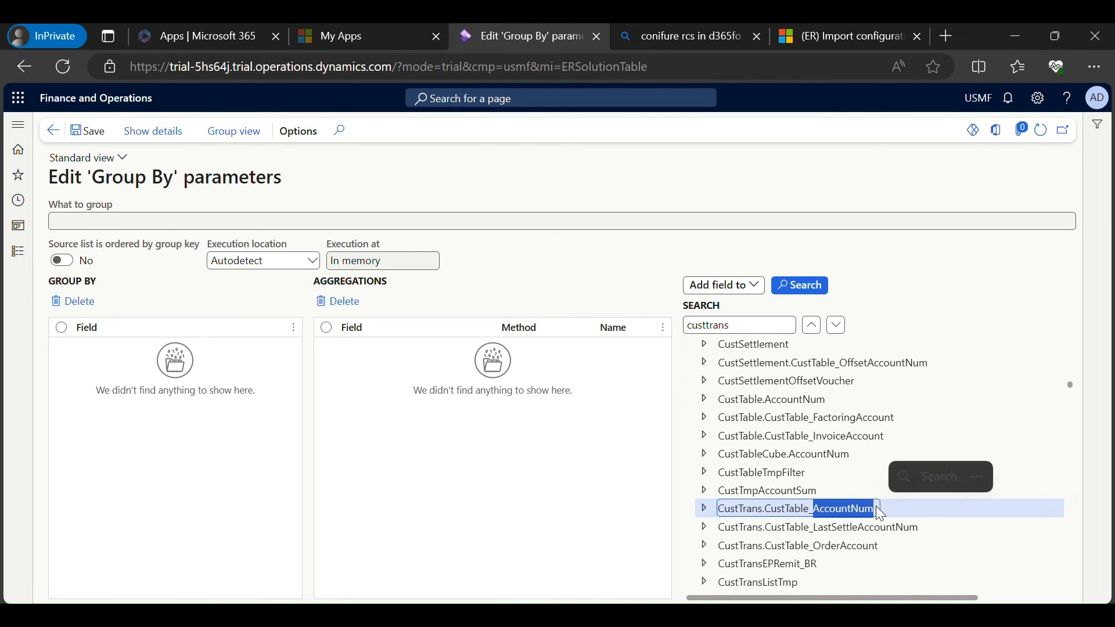
{"action": "left_click", "coordinate": [735, 508]}
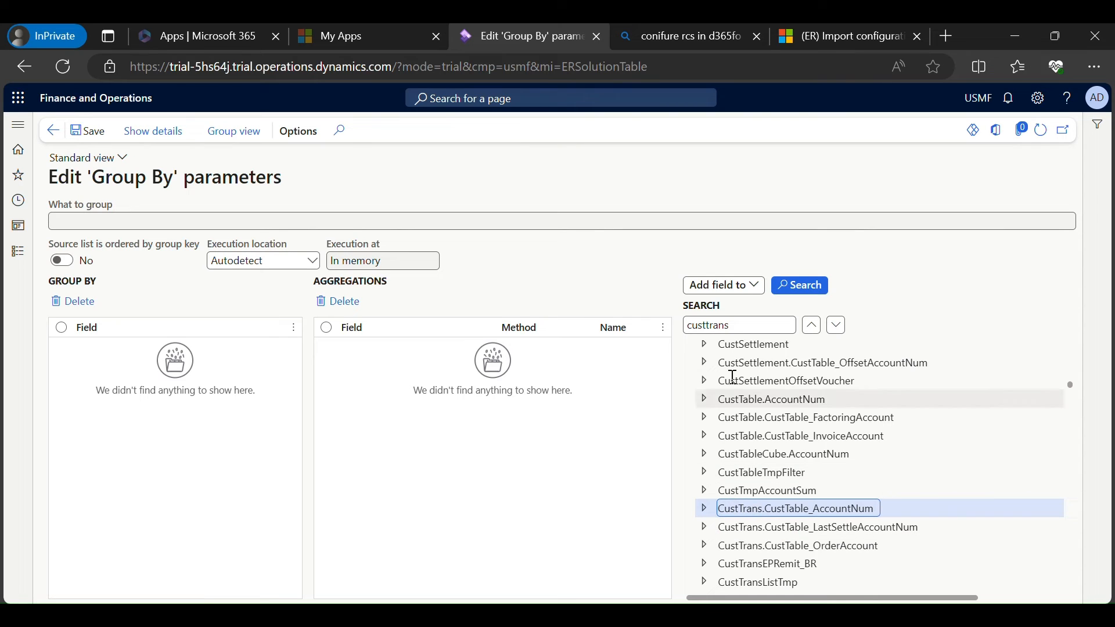
{"action": "left_click", "coordinate": [724, 296]}
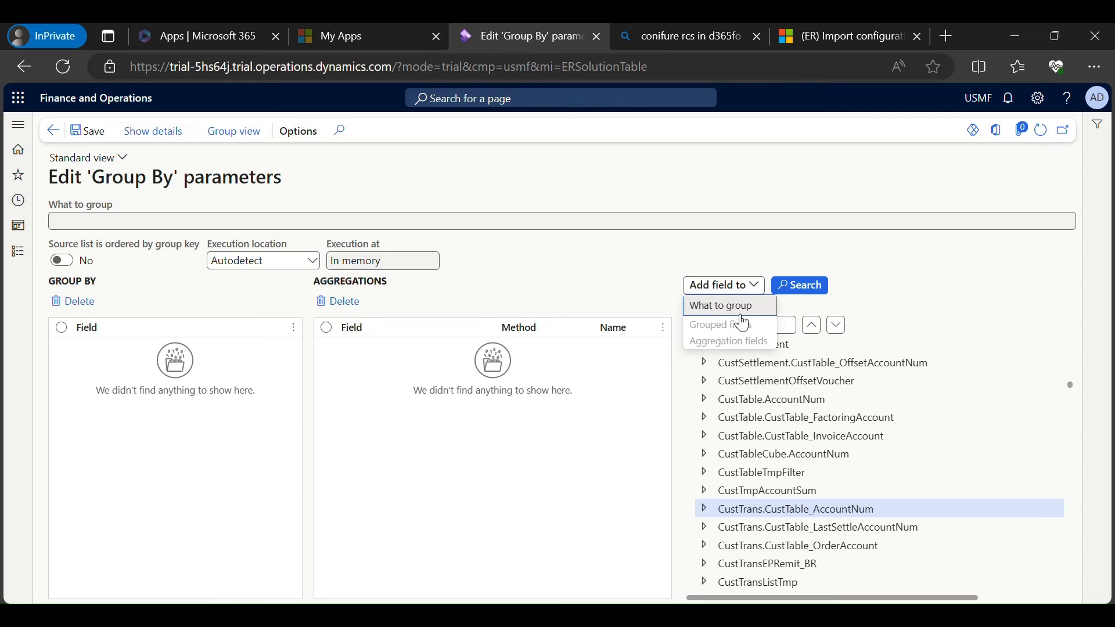
{"action": "left_click", "coordinate": [709, 309]}
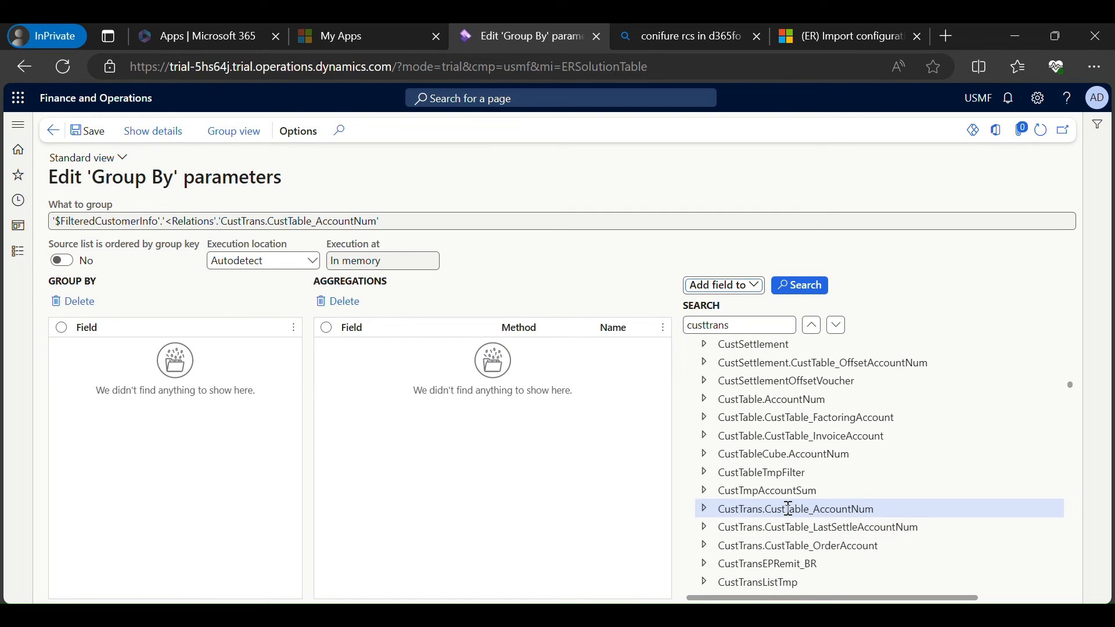
{"action": "left_click_drag", "start_coordinate": [55, 222], "coordinate": [386, 241]}
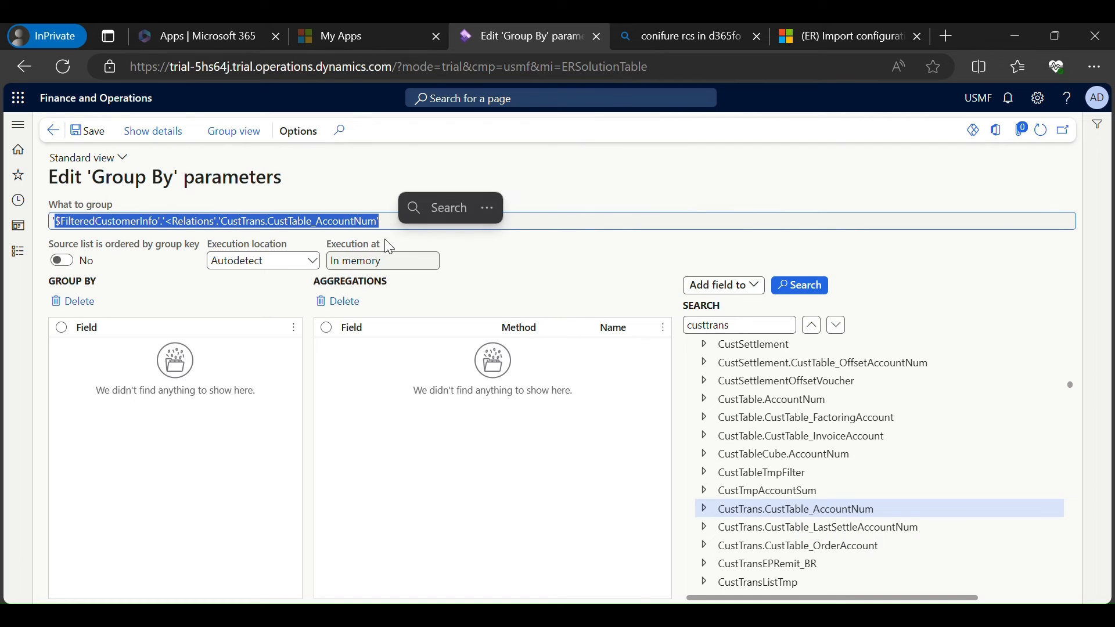
Add the Amount(AmountMST) field of CustTrans.CustTable_AccountNum to both the grouped fields and the aggregation fields.
{"action": "left_click", "coordinate": [704, 511]}
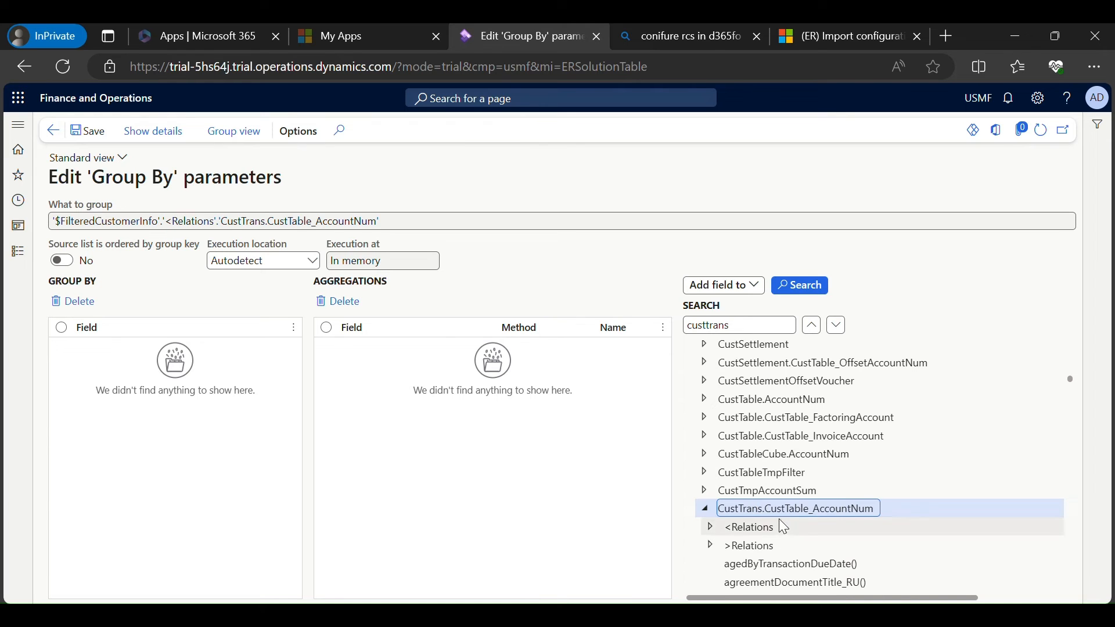
{"action": "scroll", "coordinate": [778, 518], "scroll_direction": "down", "scroll_amount": 3}
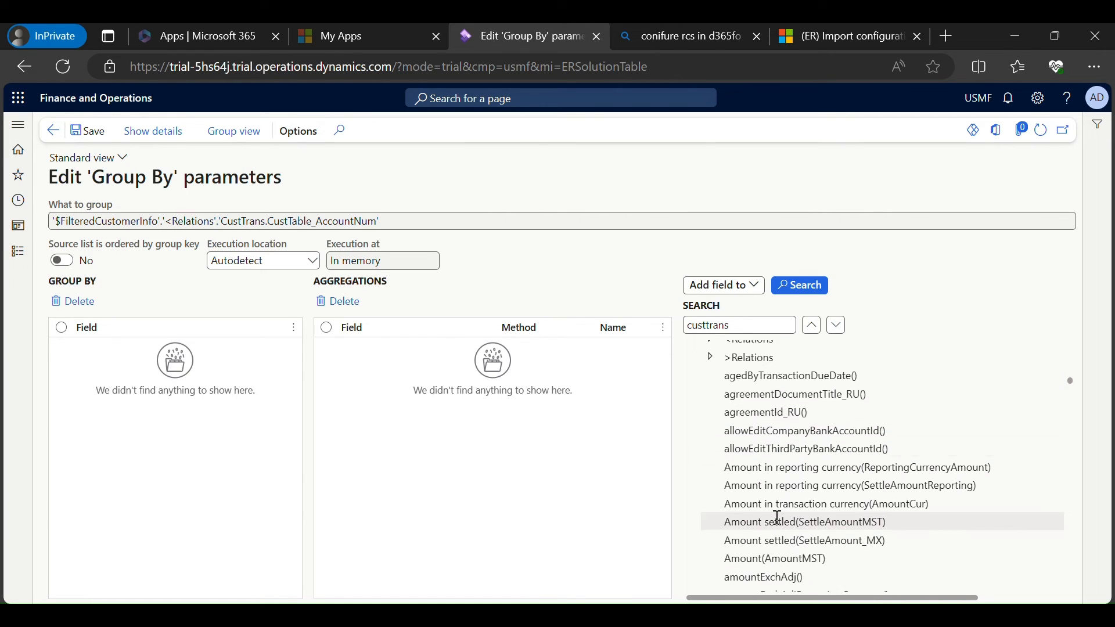
{"action": "scroll", "coordinate": [778, 519], "scroll_direction": "down", "scroll_amount": 1}
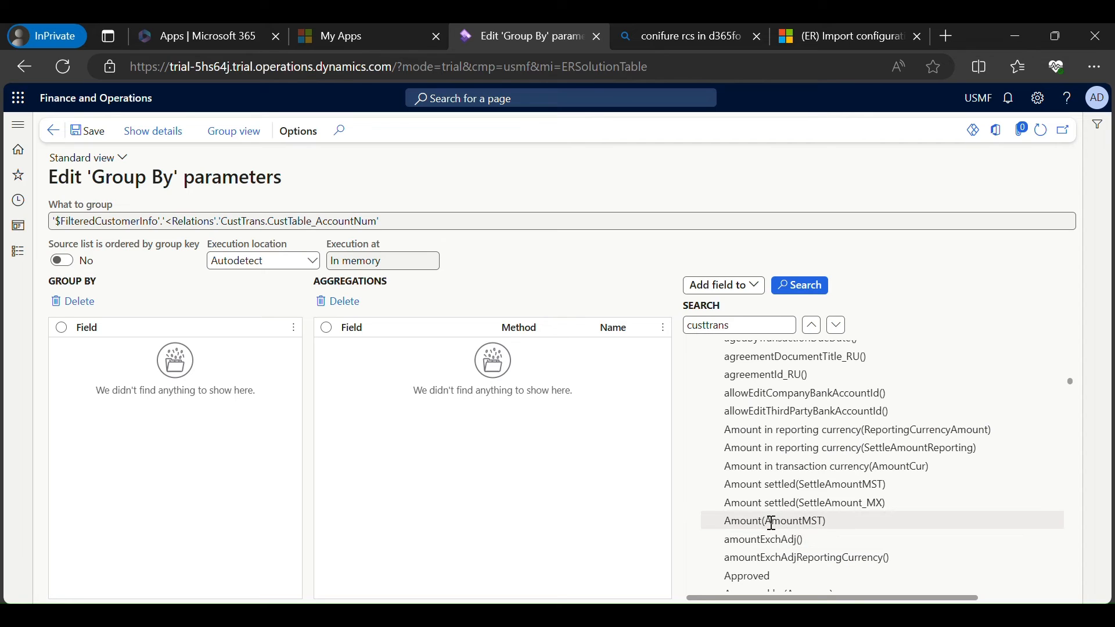
{"action": "left_click", "coordinate": [752, 520]}
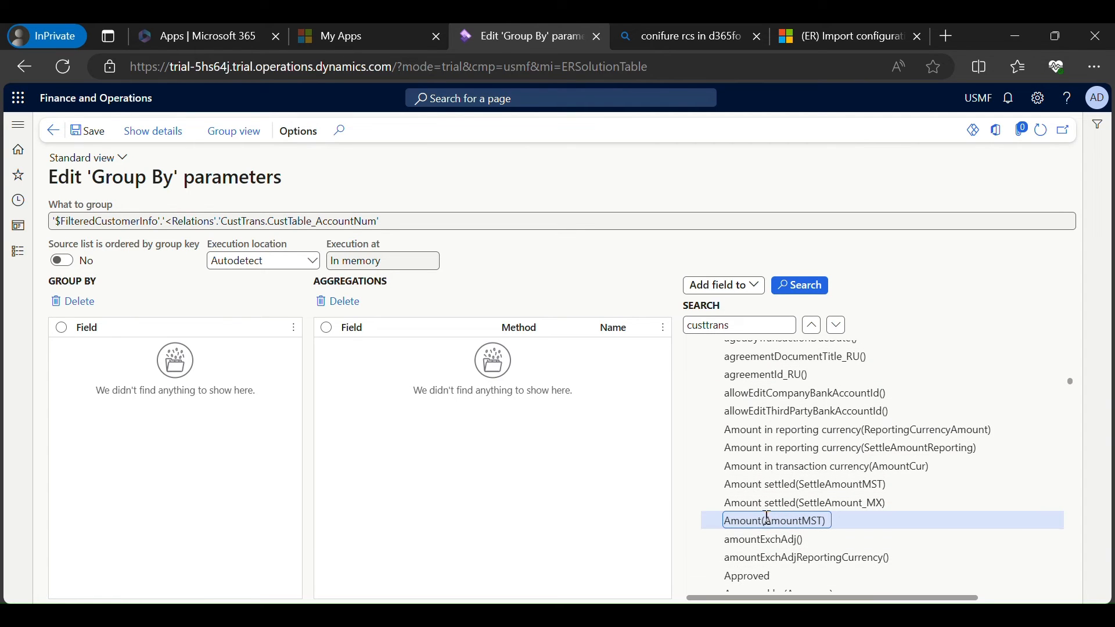
{"action": "left_click", "coordinate": [737, 290]}
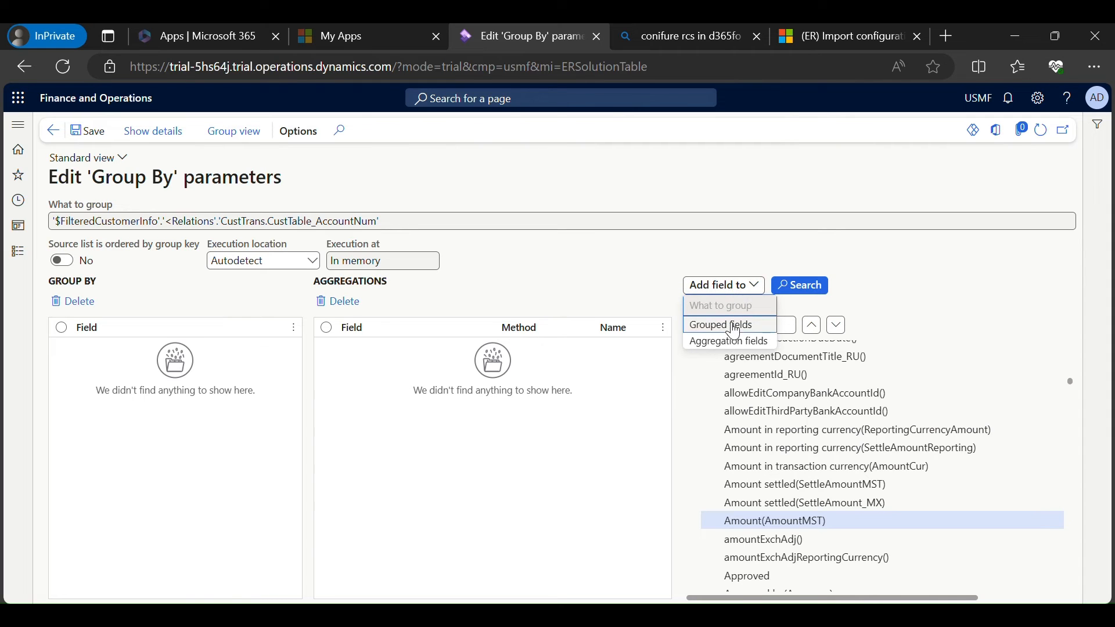
{"action": "left_click", "coordinate": [734, 327]}
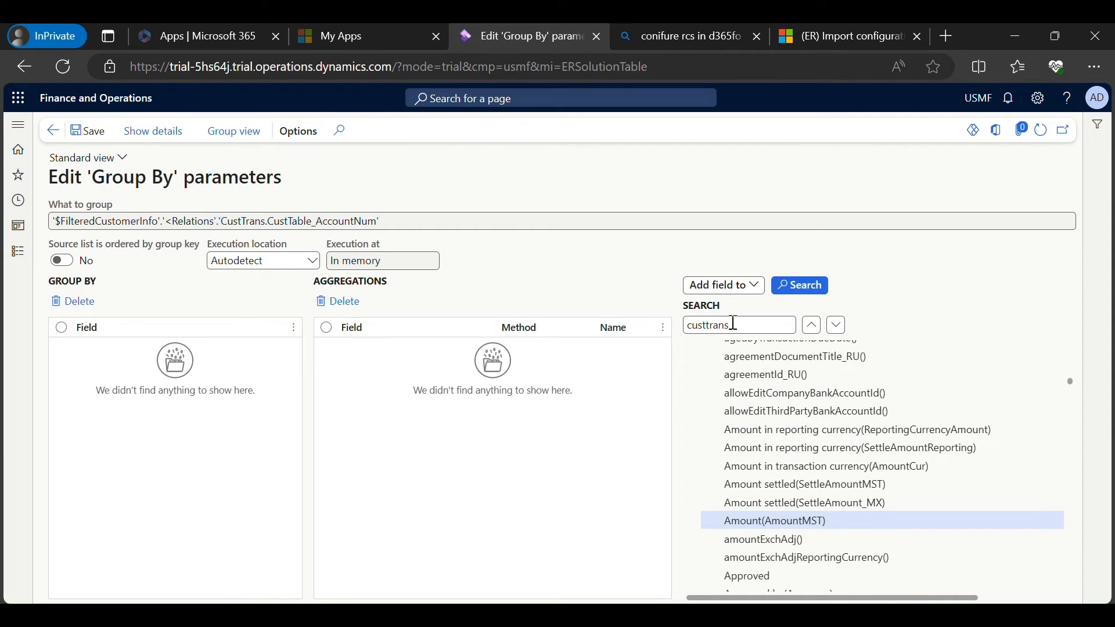
{"action": "left_click", "coordinate": [742, 290]}
{"action": "left_click", "coordinate": [746, 343]}
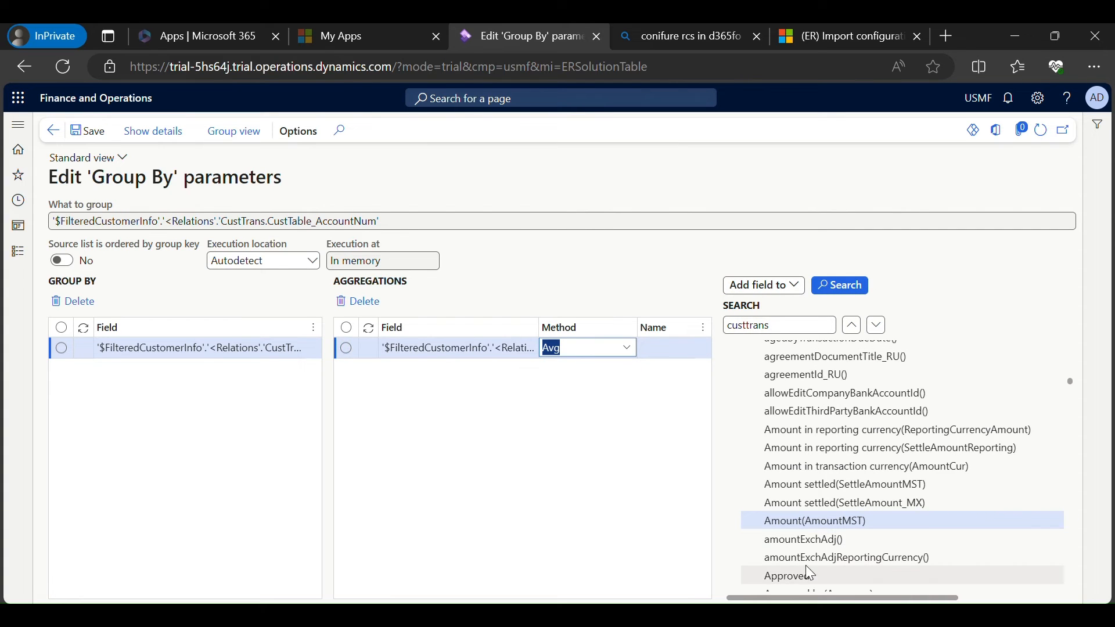
Set the aggregation method of the AmountMST field to Sum.
{"action": "left_click_drag", "start_coordinate": [764, 520], "coordinate": [857, 520]}
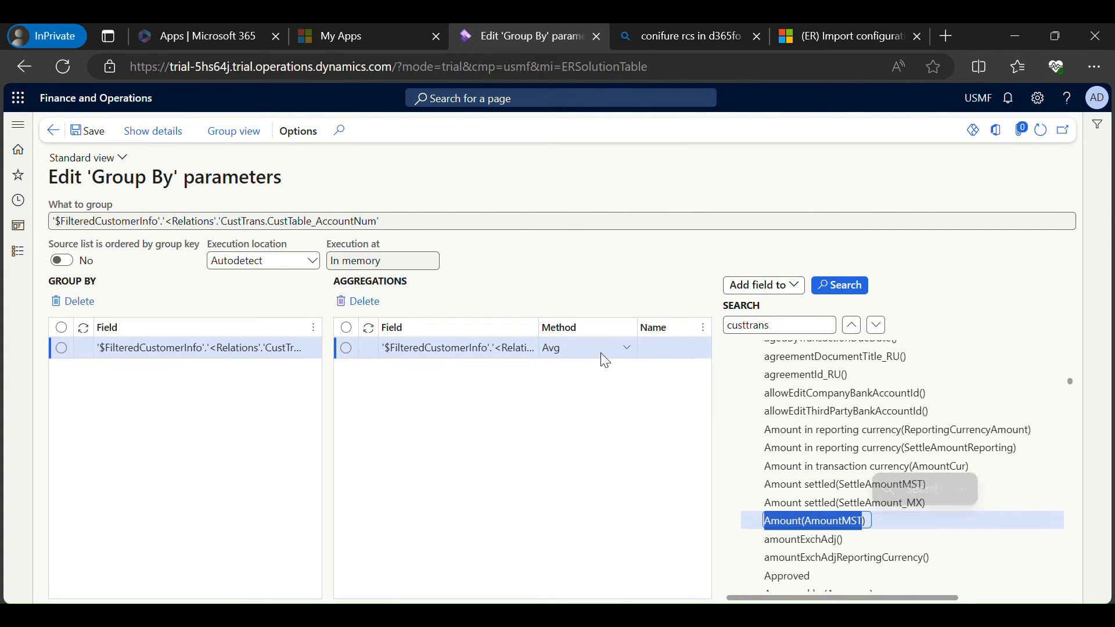
{"action": "left_click", "coordinate": [627, 349]}
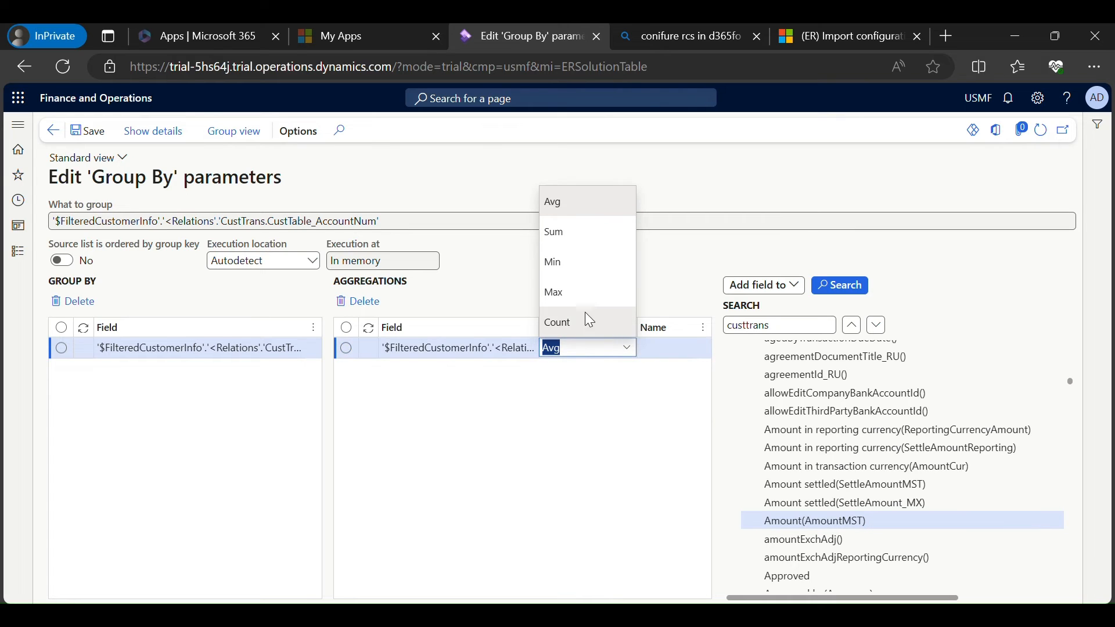
{"action": "left_click", "coordinate": [567, 235]}
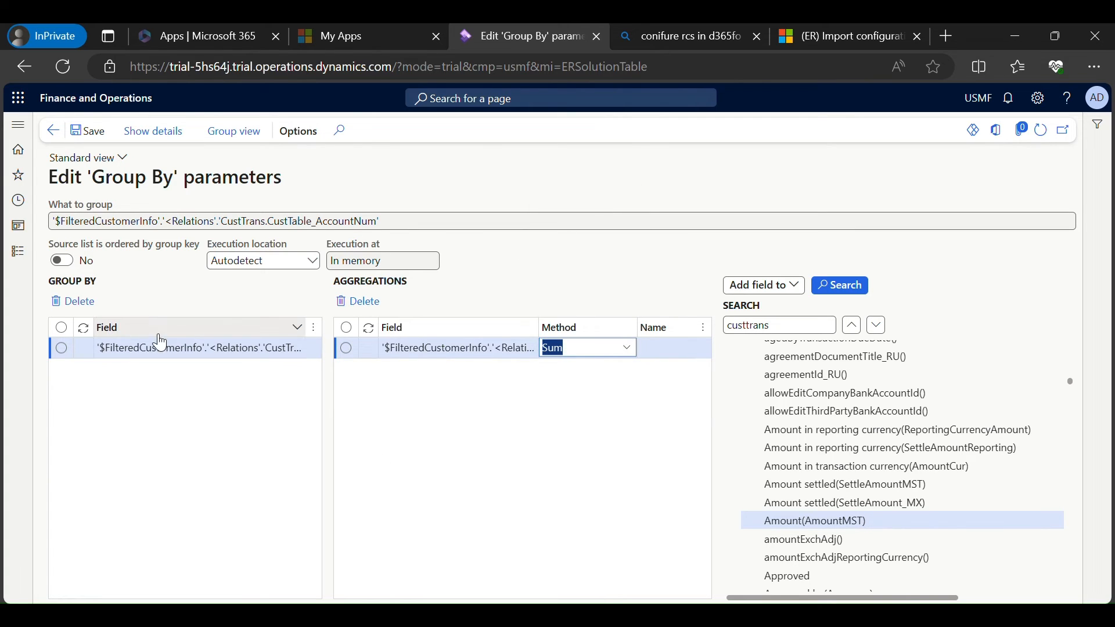
Delete the AmountMST field from the grouped fields, keeping only its Sum aggregation.
{"action": "left_click", "coordinate": [128, 348]}
{"action": "left_click", "coordinate": [77, 310]}
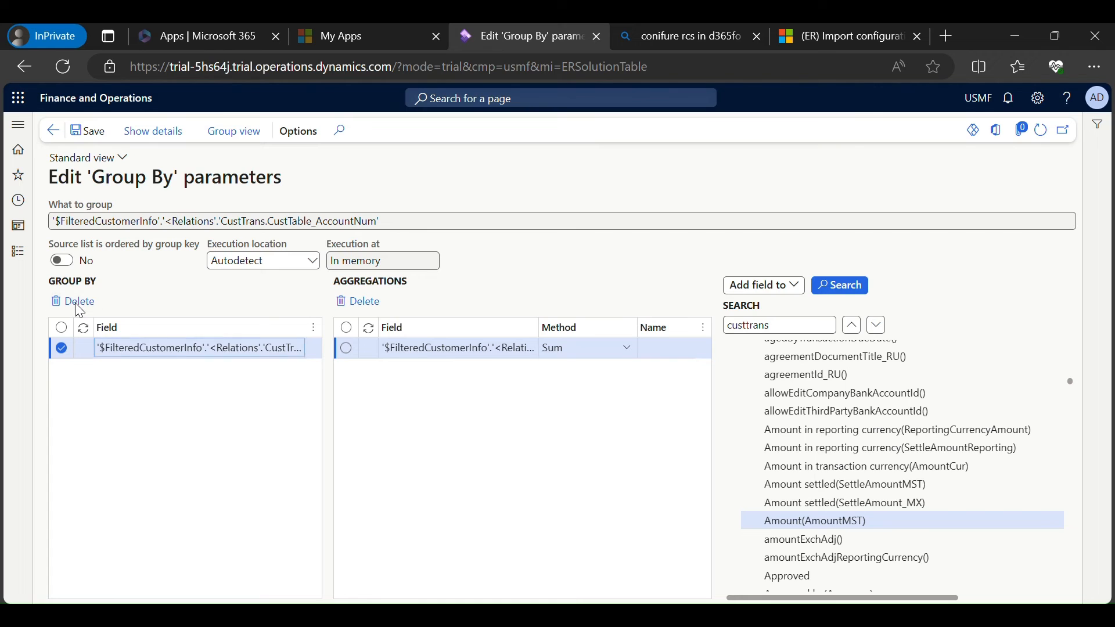
{"action": "left_click", "coordinate": [712, 338]}
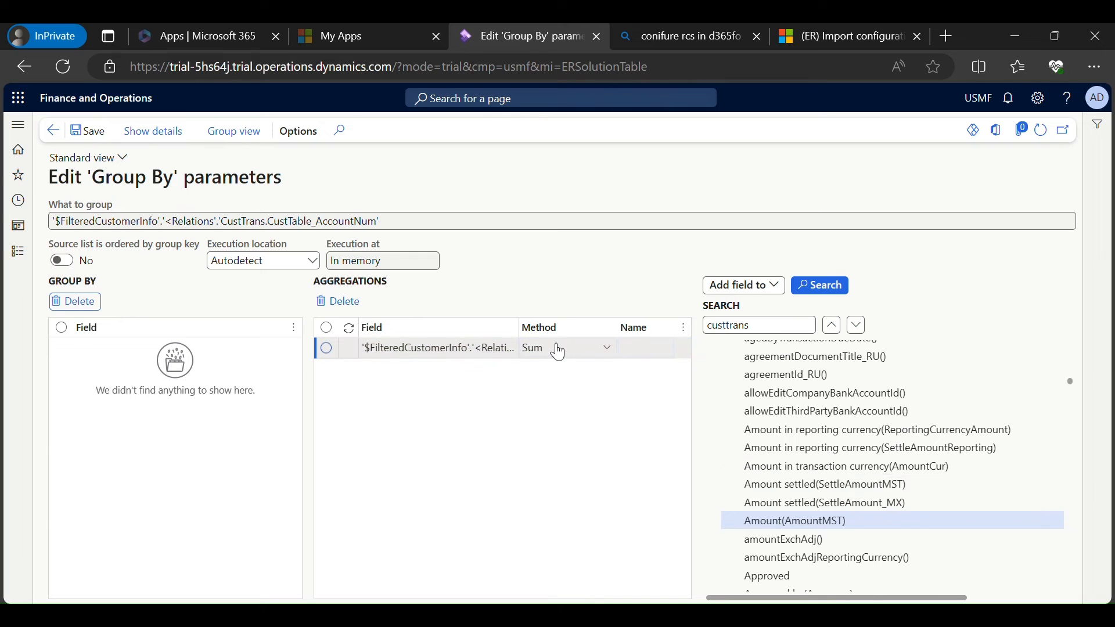
{"action": "left_click_drag", "start_coordinate": [559, 353], "coordinate": [536, 353]}
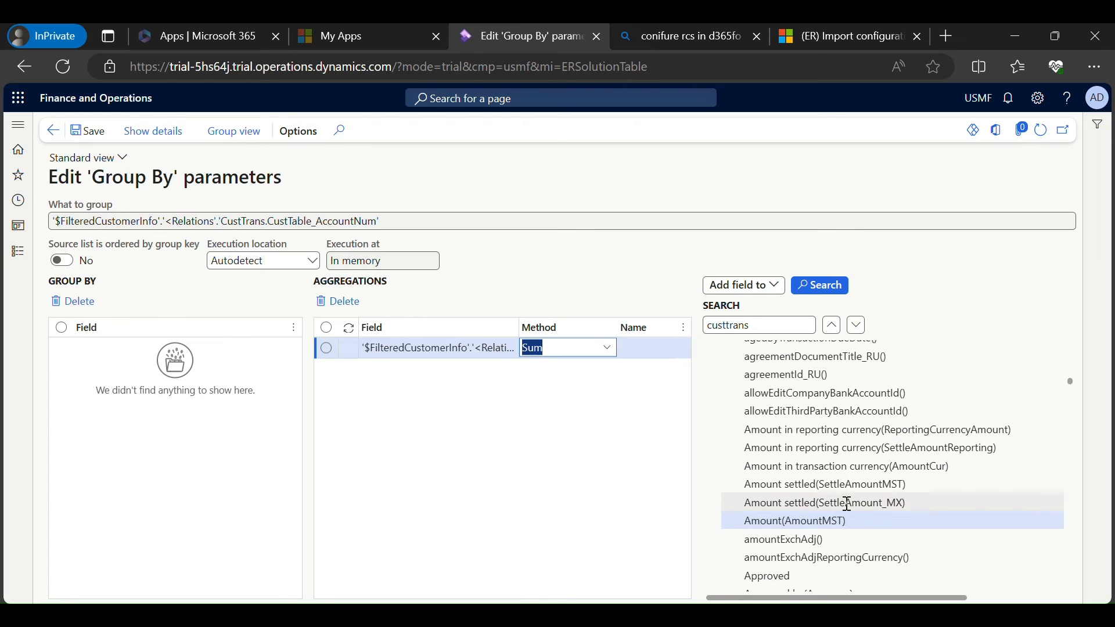
Search the field list for "trans" and go through the matches within the CustTrans.CustTable_AccountNum relation.
{"action": "scroll", "coordinate": [847, 504], "scroll_direction": "down", "scroll_amount": 5}
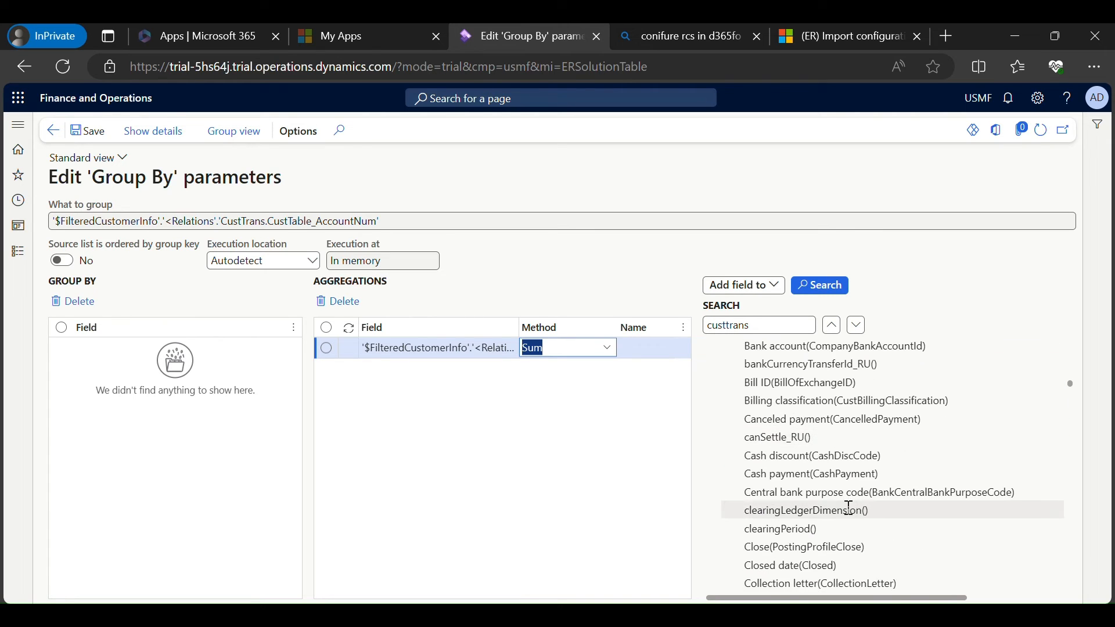
{"action": "scroll", "coordinate": [849, 507], "scroll_direction": "down", "scroll_amount": 1}
{"action": "scroll", "coordinate": [849, 507], "scroll_direction": "up", "scroll_amount": 2}
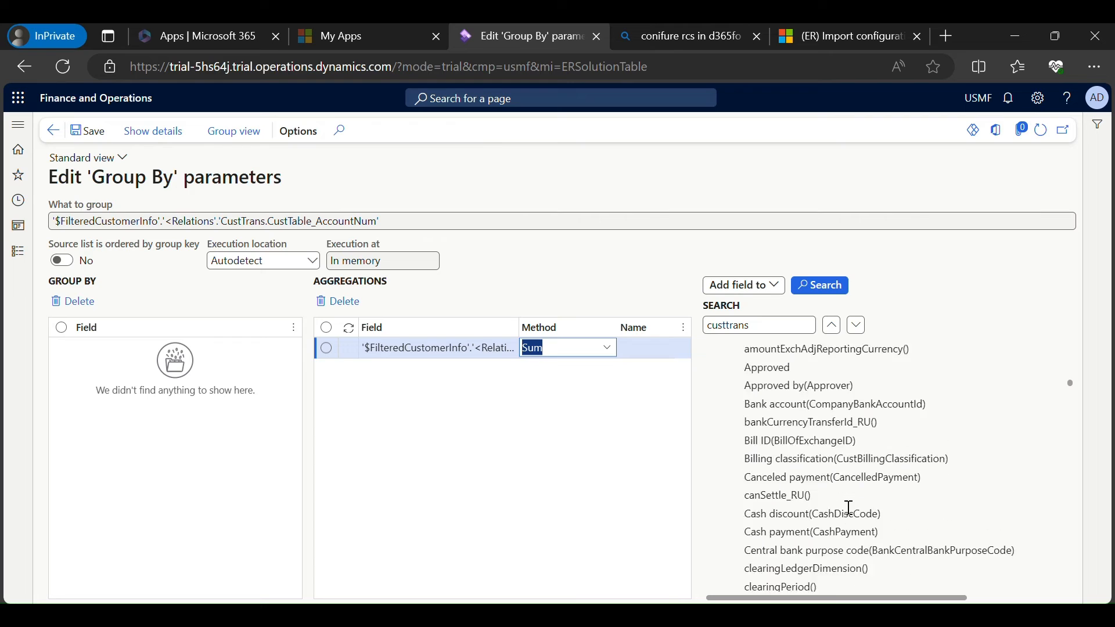
{"action": "scroll", "coordinate": [849, 508], "scroll_direction": "up", "scroll_amount": 3}
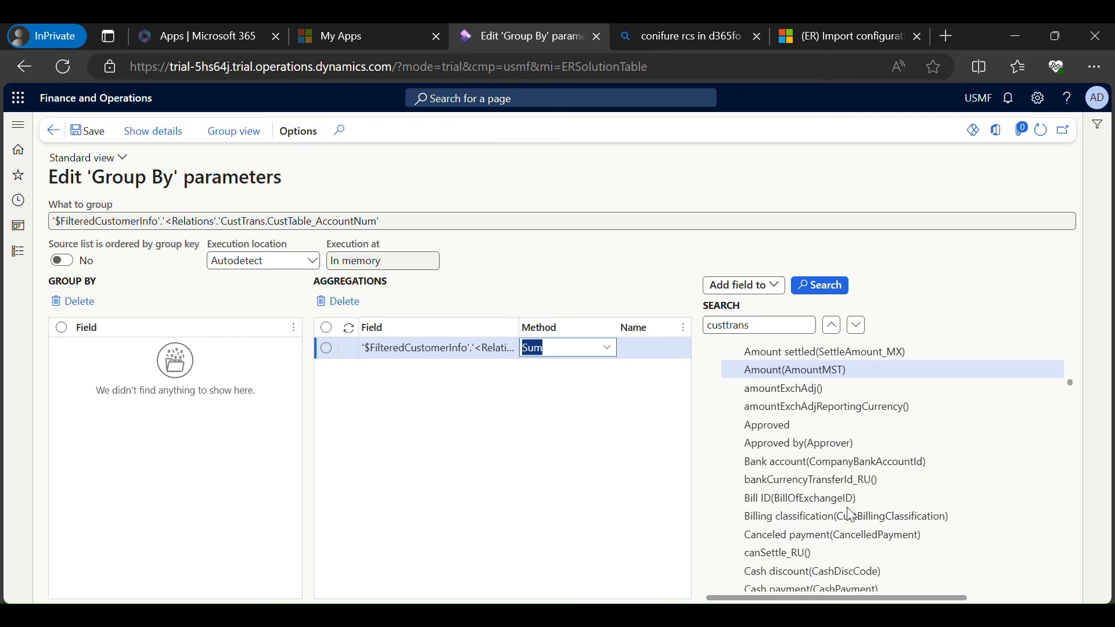
{"action": "left_click", "coordinate": [763, 327]}
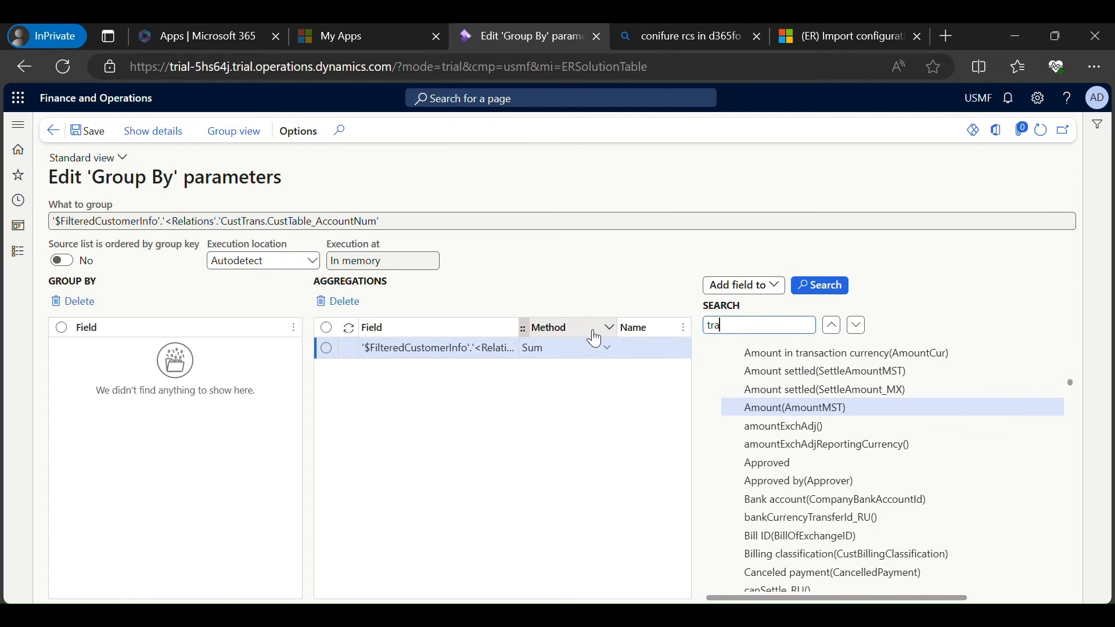
{"action": "left_click", "coordinate": [858, 328]}
{"action": "left_click", "coordinate": [857, 328]}
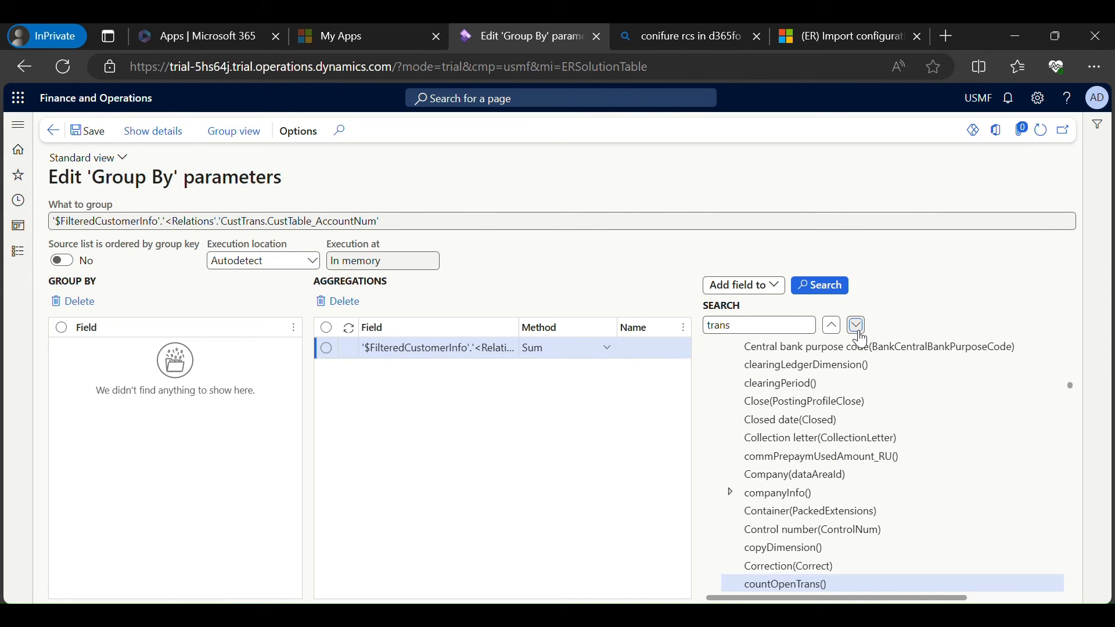
{"action": "left_click", "coordinate": [857, 329]}
{"action": "left_click", "coordinate": [858, 328]}
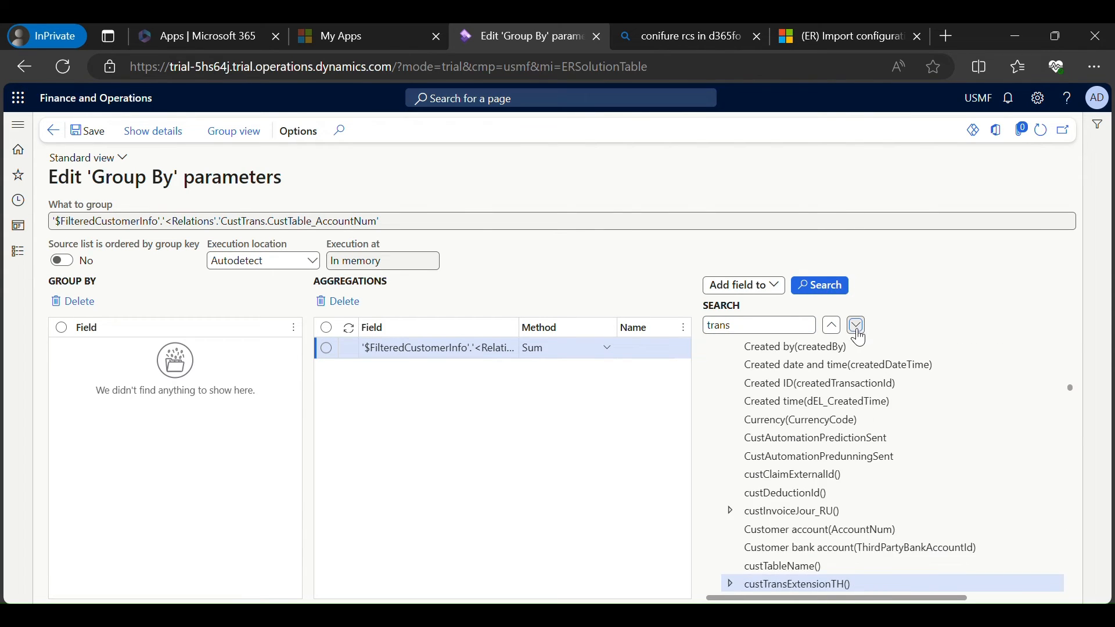
{"action": "left_click", "coordinate": [832, 328]}
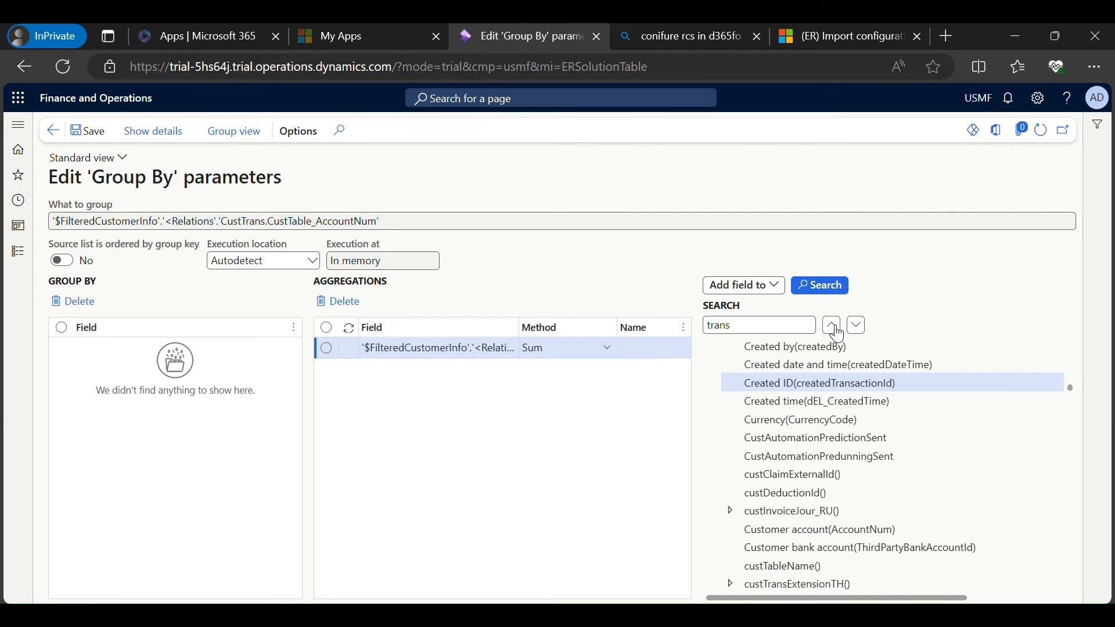
{"action": "left_click", "coordinate": [834, 328]}
{"action": "left_click", "coordinate": [831, 328]}
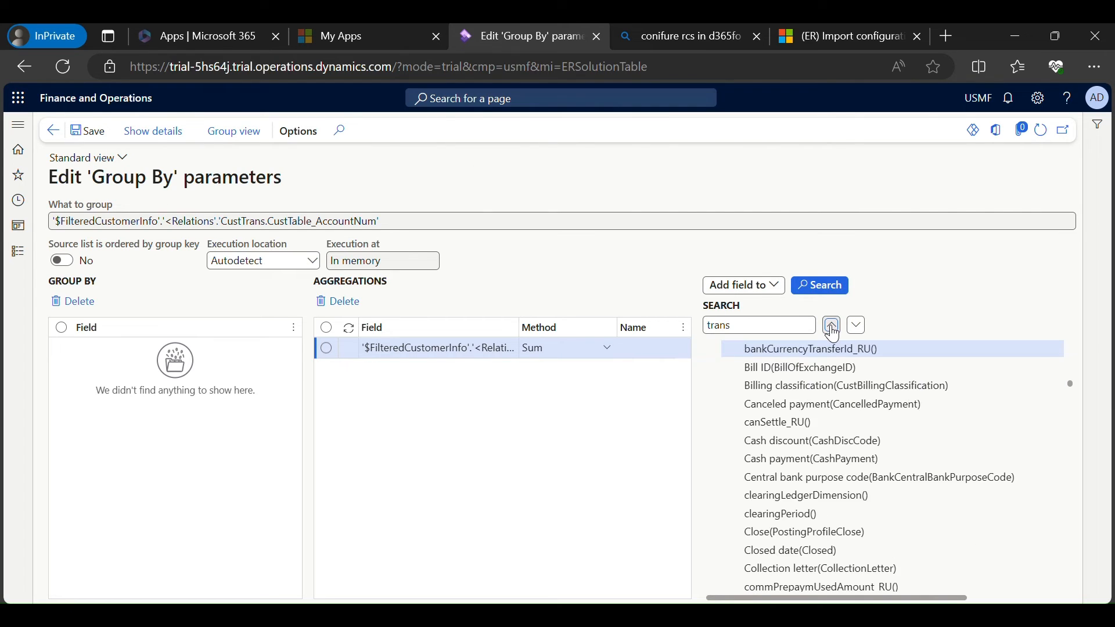
{"action": "left_click", "coordinate": [834, 329]}
{"action": "left_click", "coordinate": [834, 328]}
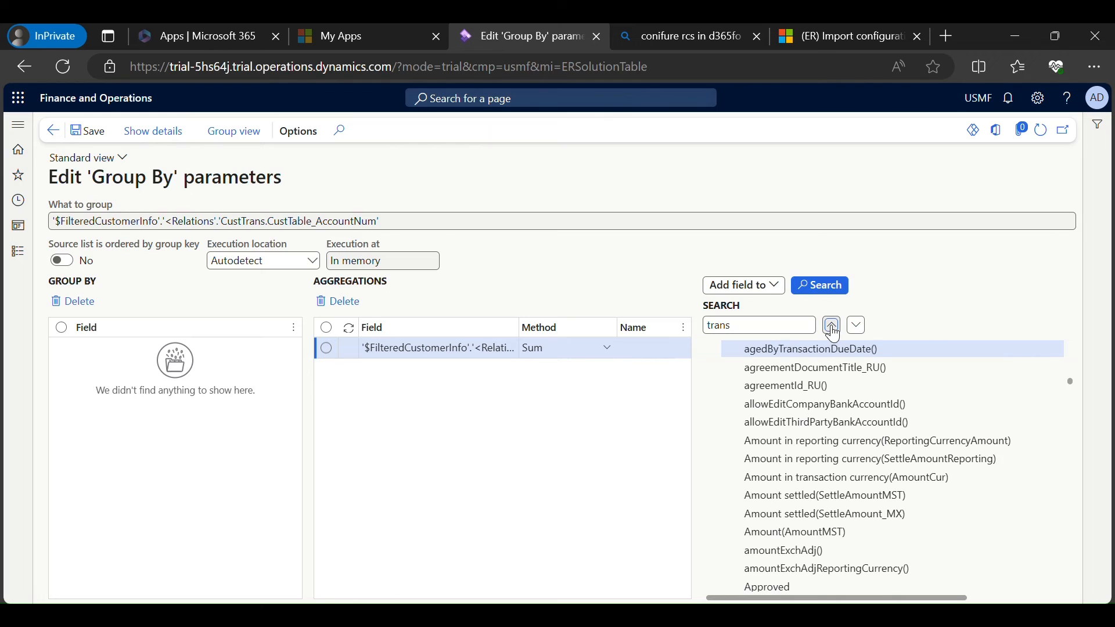
{"action": "left_click", "coordinate": [833, 329]}
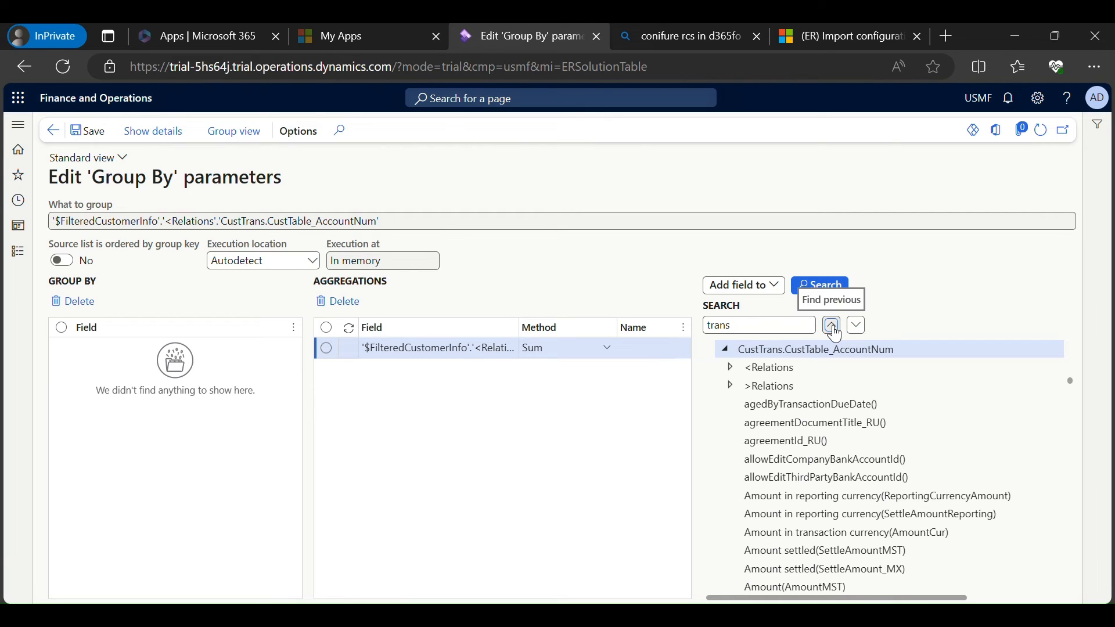
Find the Date(TransDate) field of CustTrans.CustTable_AccountNum and add it to the grouped fields.
{"action": "left_click", "coordinate": [858, 327]}
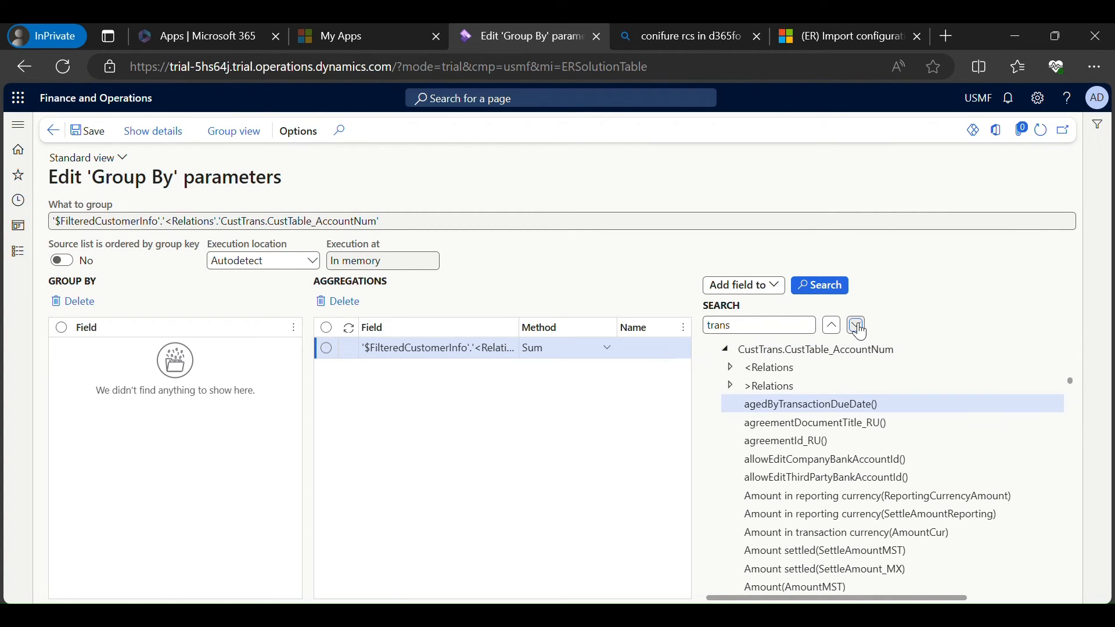
{"action": "left_click", "coordinate": [859, 329]}
{"action": "left_click", "coordinate": [860, 329]}
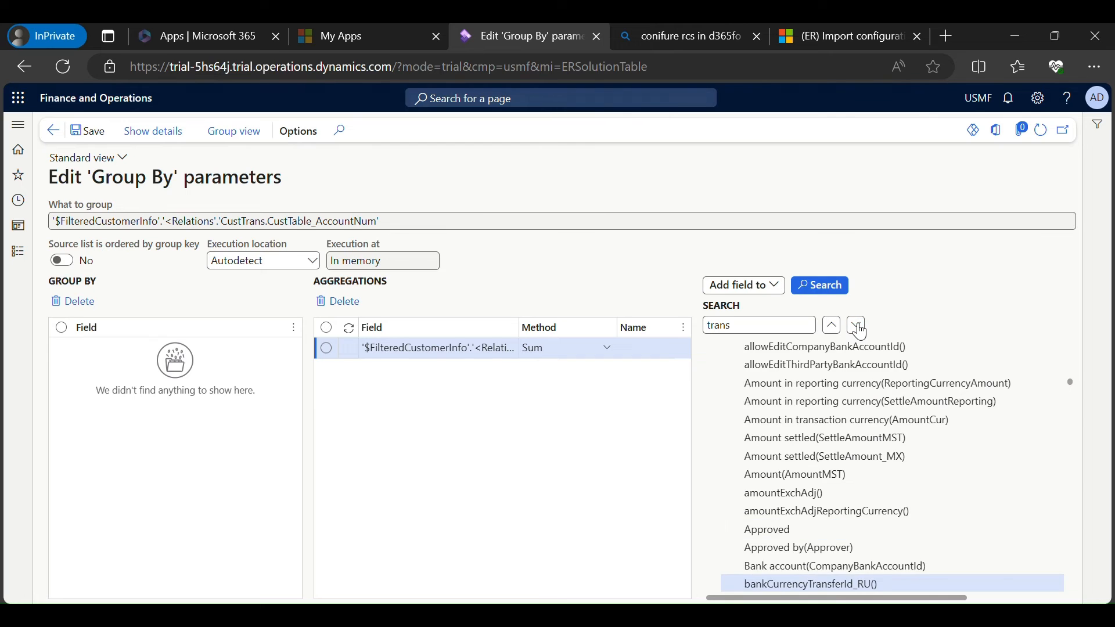
{"action": "left_click", "coordinate": [857, 327]}
{"action": "left_click", "coordinate": [858, 327]}
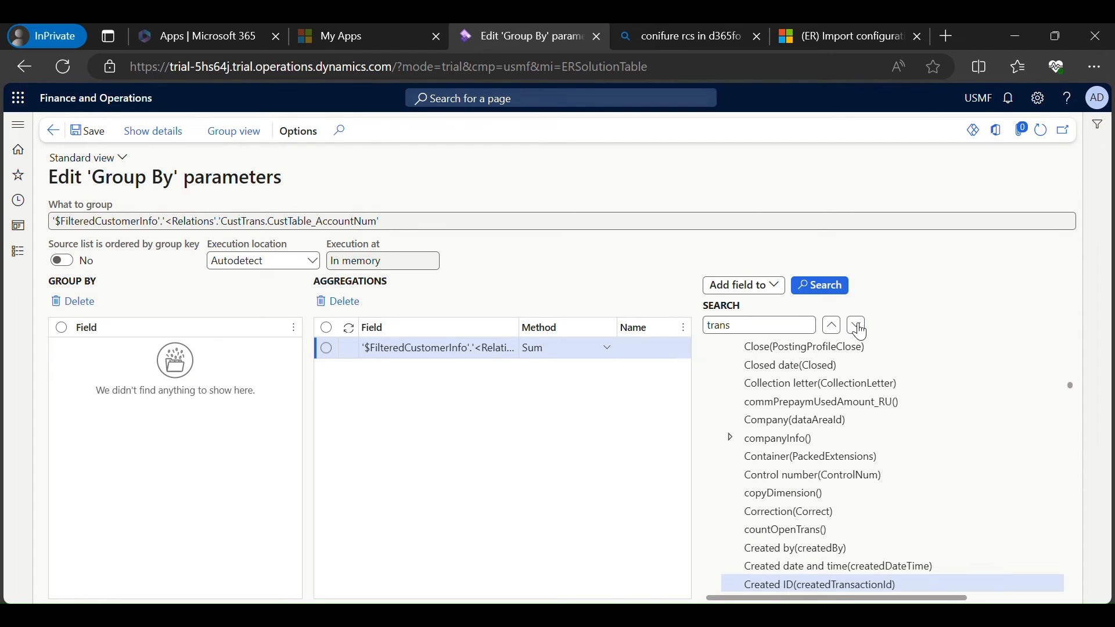
{"action": "left_click", "coordinate": [857, 327]}
{"action": "left_click", "coordinate": [858, 327]}
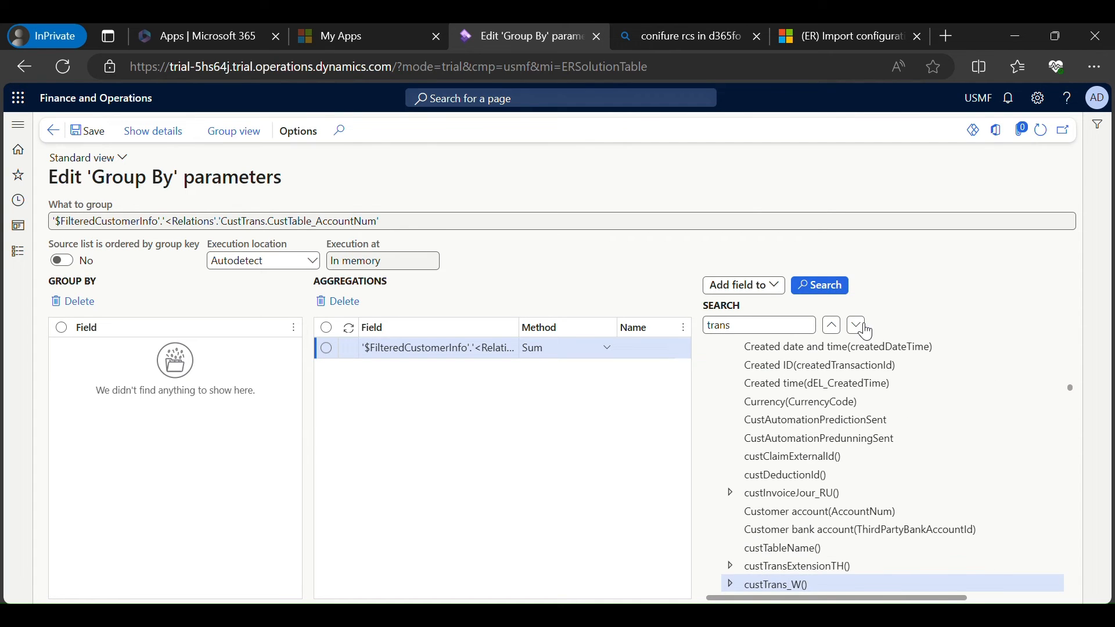
{"action": "left_click", "coordinate": [858, 327]}
{"action": "left_click", "coordinate": [857, 327]}
{"action": "left_click_drag", "start_coordinate": [761, 325], "coordinate": [696, 359]}
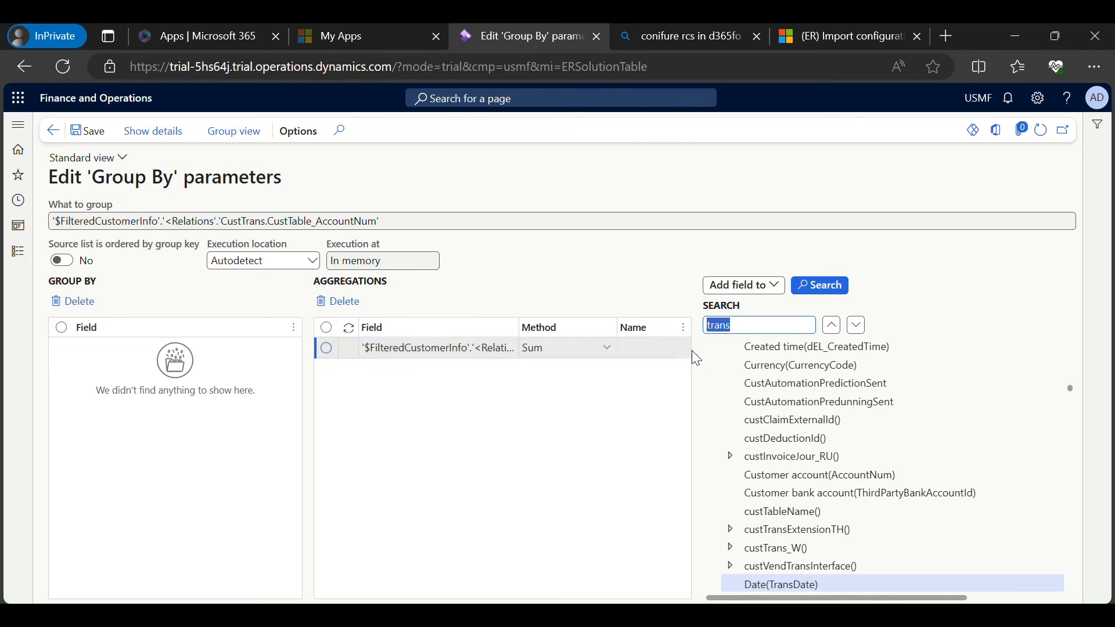
{"action": "left_click", "coordinate": [778, 584]}
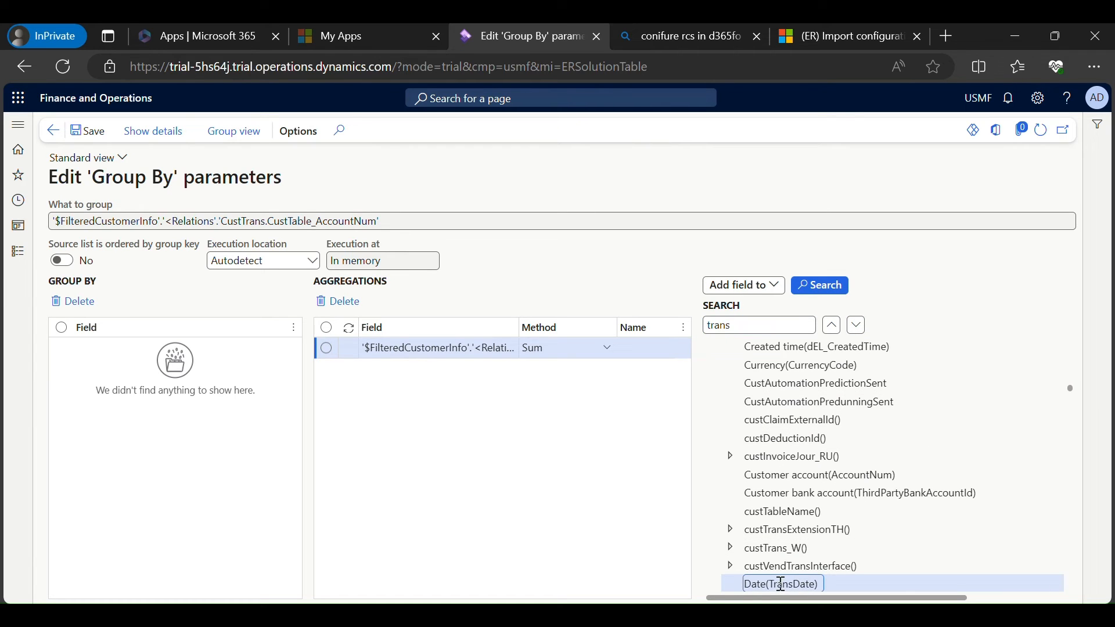
{"action": "left_click", "coordinate": [757, 290]}
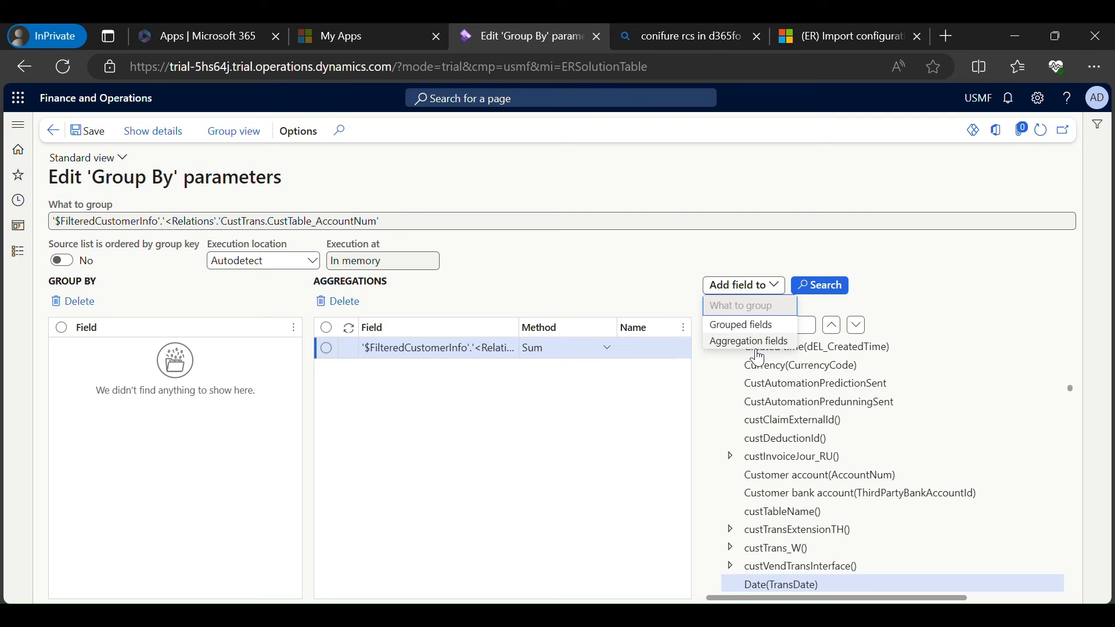
{"action": "left_click", "coordinate": [755, 324]}
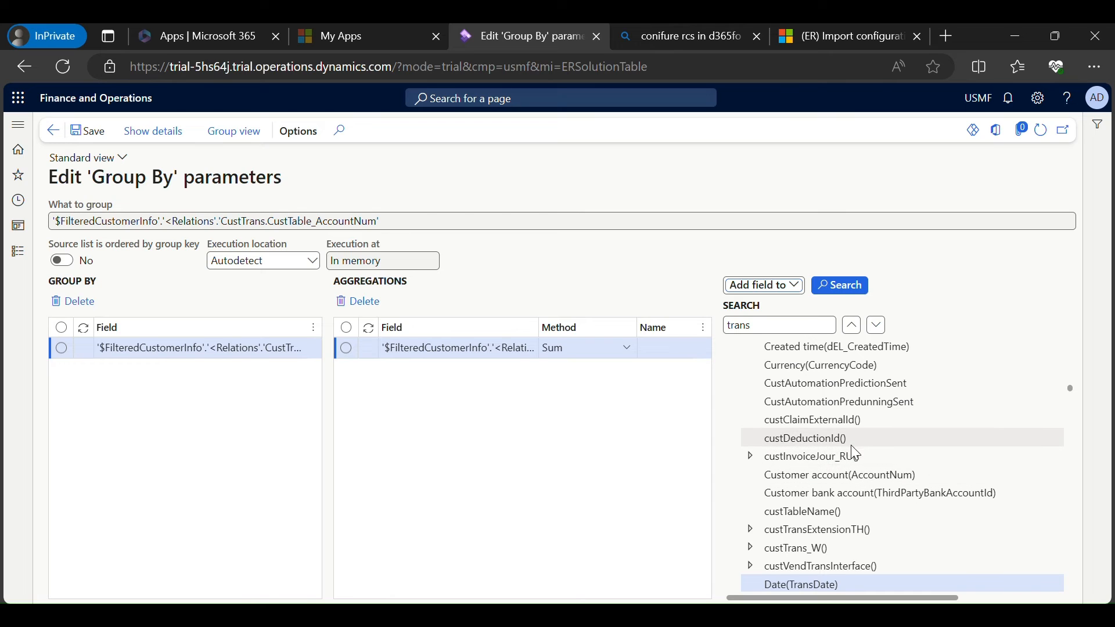
Search the field list for "custaccount" and check the matches around the CustTrans.CustTable_AccountNum relation.
{"action": "left_click", "coordinate": [792, 324]}
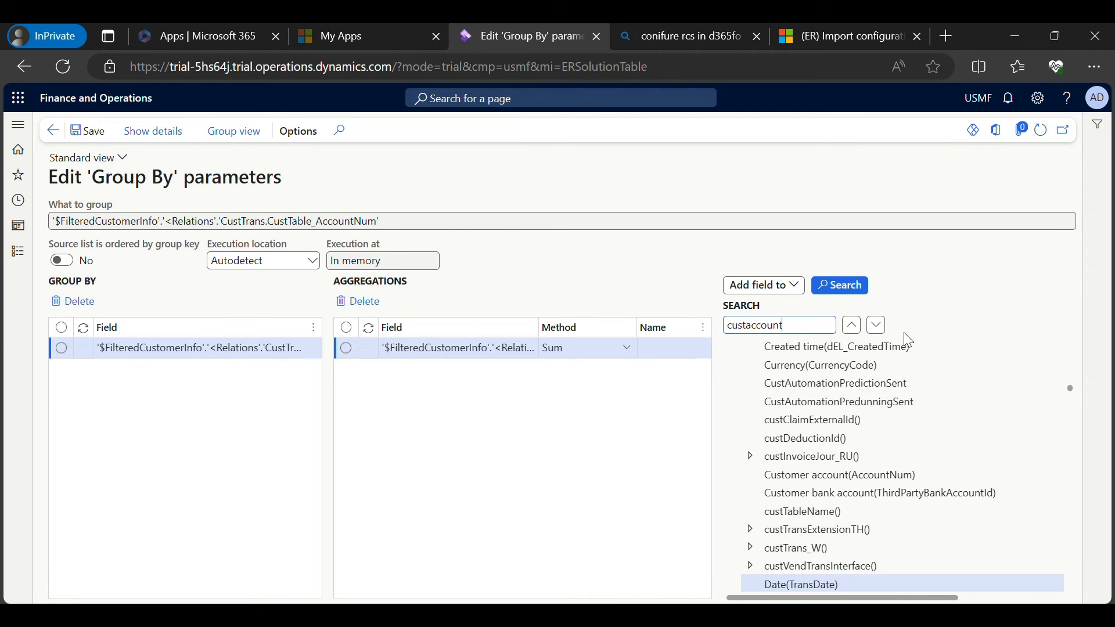
{"action": "left_click", "coordinate": [851, 325]}
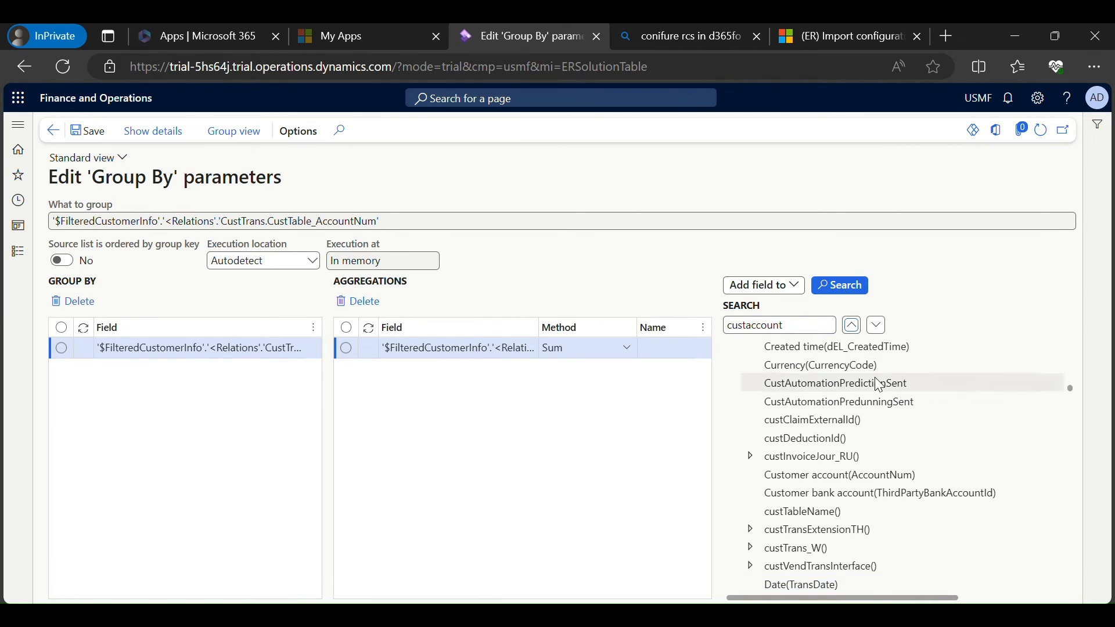
{"action": "scroll", "coordinate": [888, 399], "scroll_direction": "down", "scroll_amount": 5}
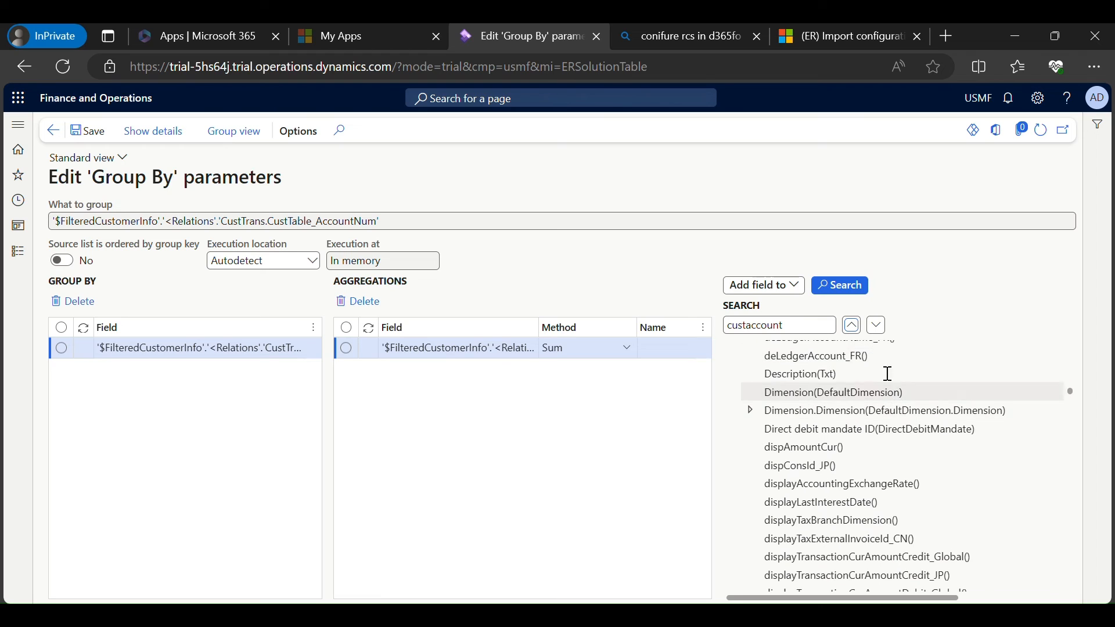
{"action": "left_click", "coordinate": [877, 327]}
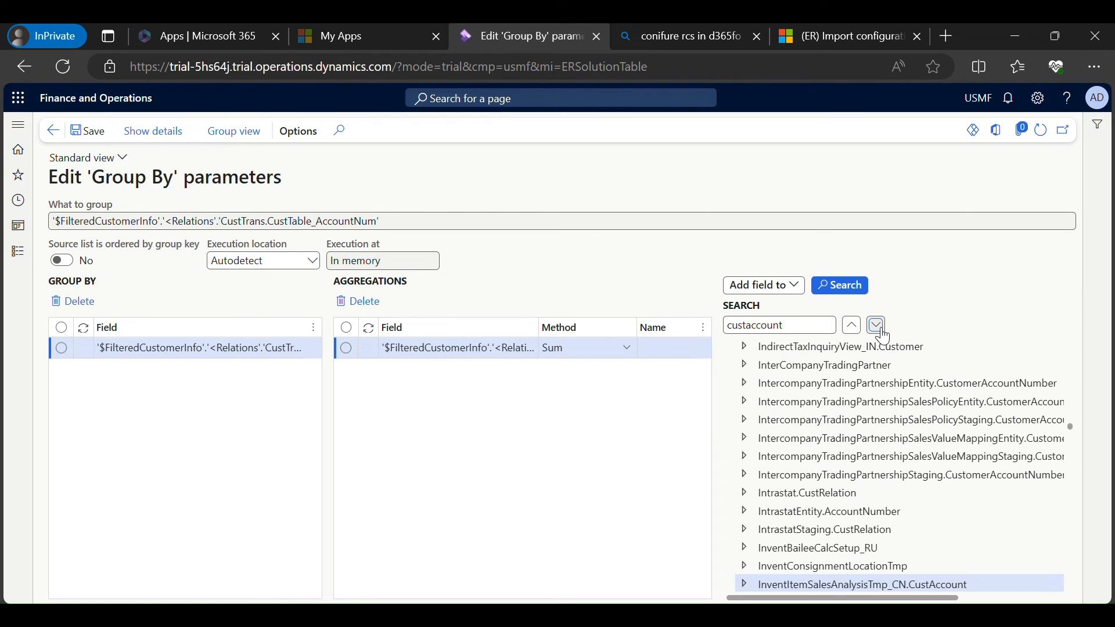
{"action": "left_click", "coordinate": [852, 327]}
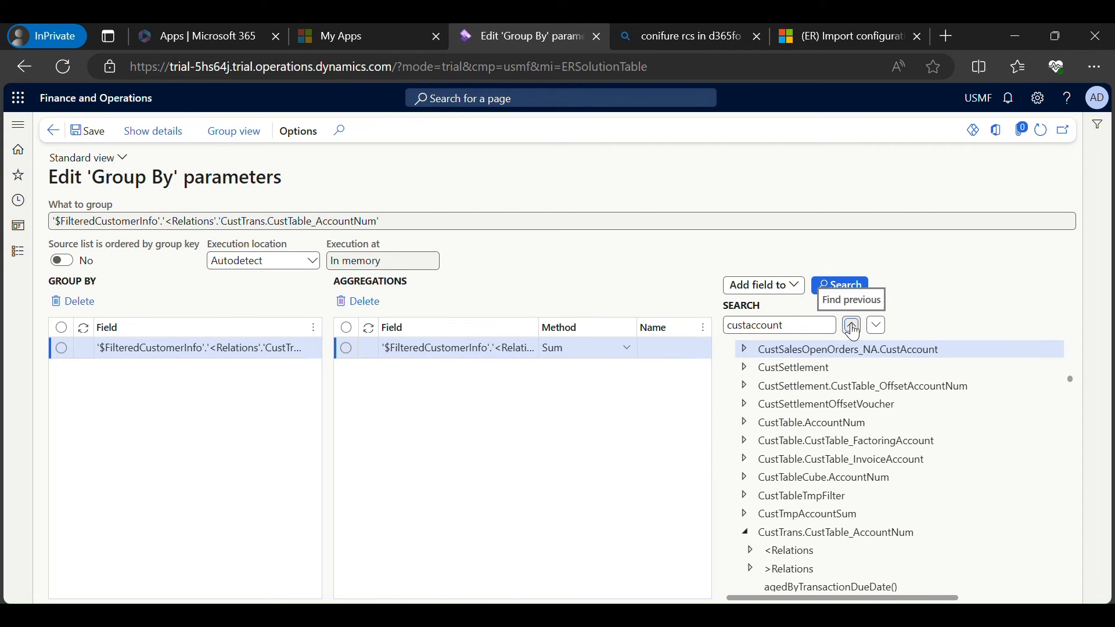
{"action": "scroll", "coordinate": [865, 348], "scroll_direction": "up", "scroll_amount": 2}
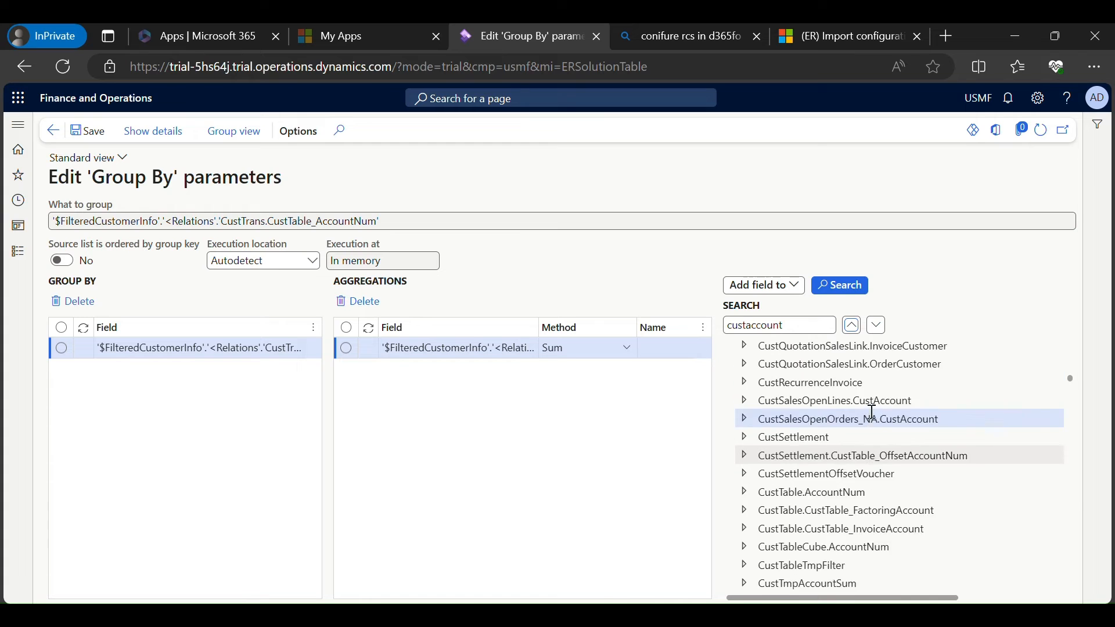
{"action": "left_click", "coordinate": [852, 328]}
{"action": "left_click", "coordinate": [853, 327]}
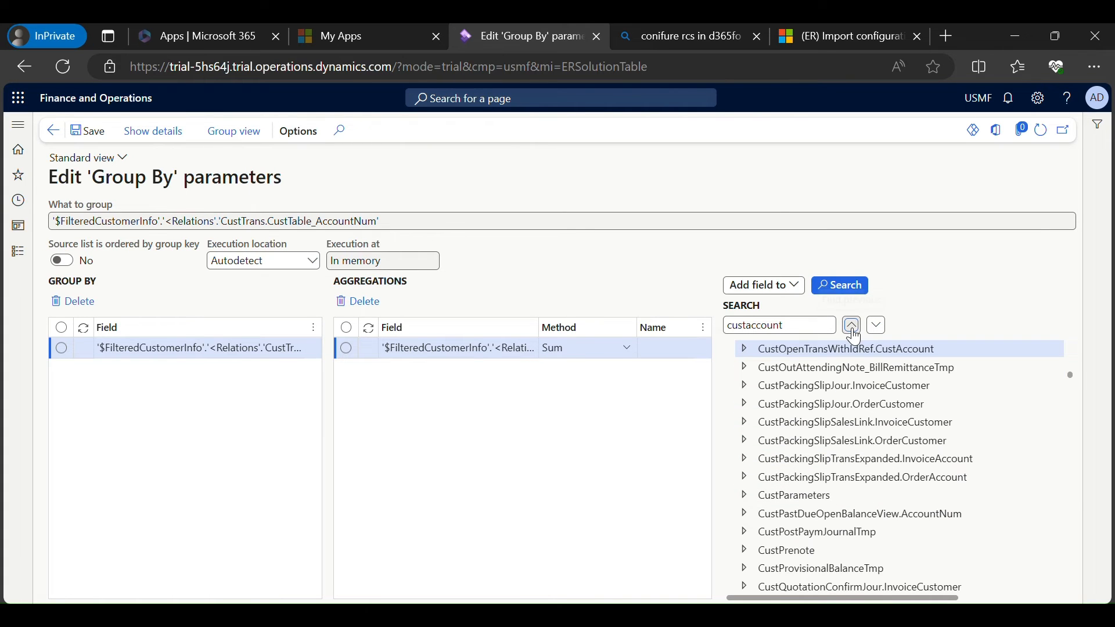
{"action": "scroll", "coordinate": [870, 466], "scroll_direction": "up", "scroll_amount": 15}
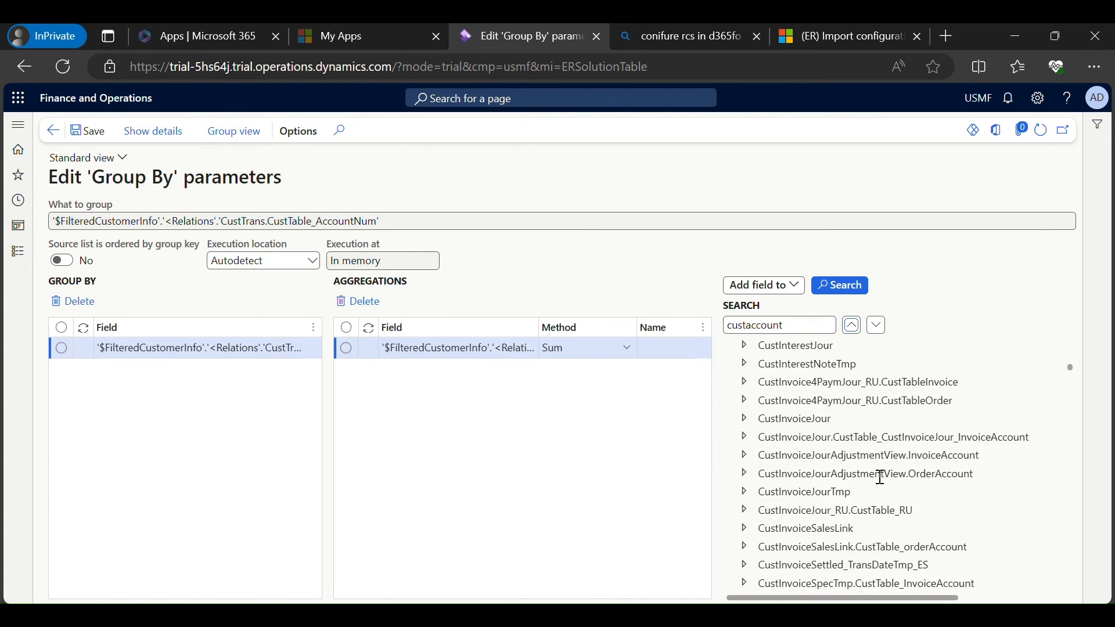
{"action": "scroll", "coordinate": [880, 477], "scroll_direction": "up", "scroll_amount": 10}
Search the field list for "accountnum" and step back through the preceding matches.
{"action": "double_click", "coordinate": [816, 324]}
{"action": "type", "text": "a"}
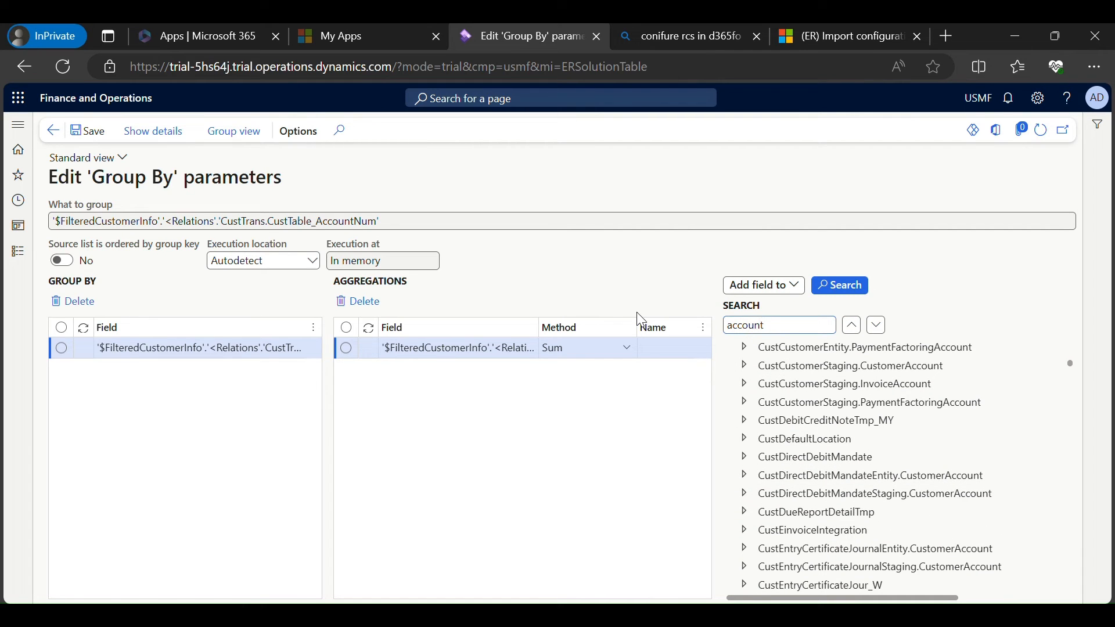
{"action": "left_click", "coordinate": [858, 329]}
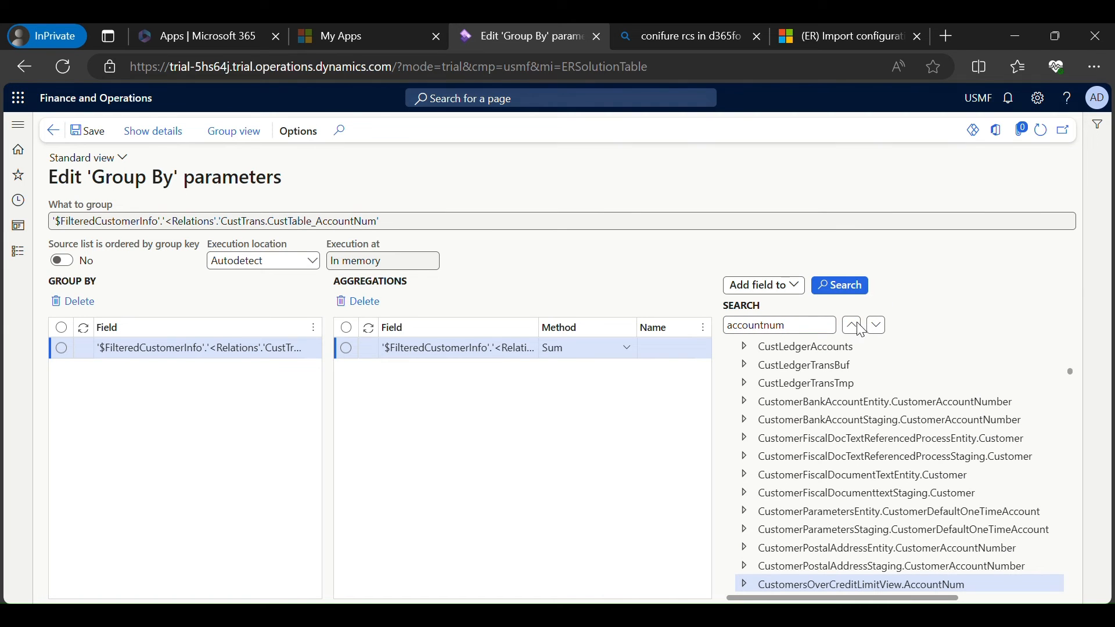
{"action": "left_click", "coordinate": [858, 329]}
{"action": "left_click", "coordinate": [858, 329]}
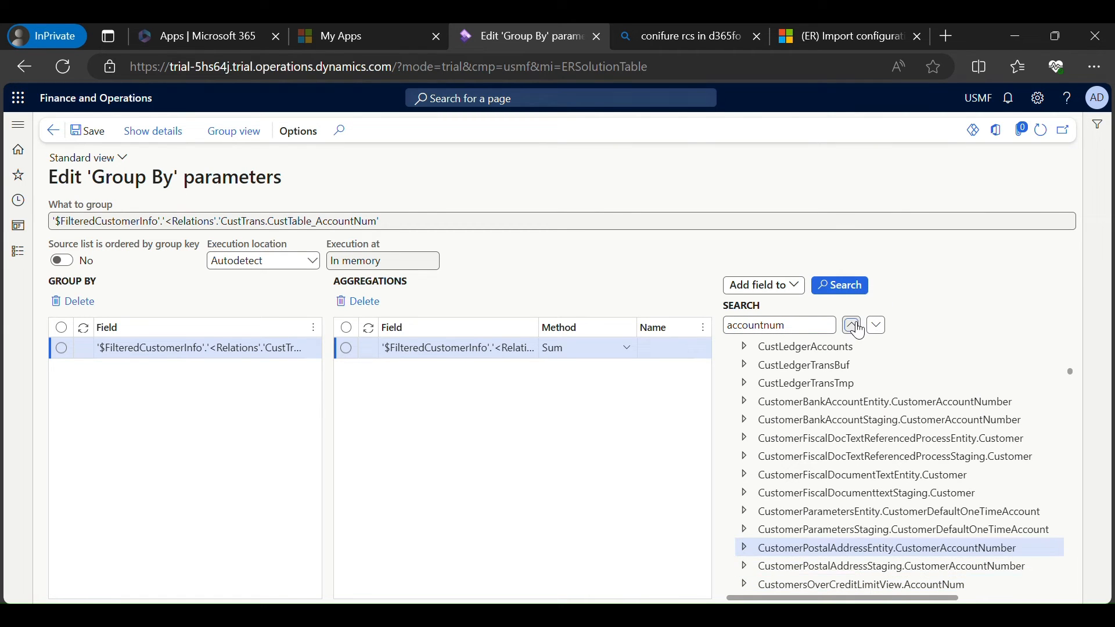
Find the Customer account(AccountNum) field of CustTrans.CustTable_AccountNum and add it to the grouped fields.
{"action": "left_click_drag", "start_coordinate": [1071, 376], "coordinate": [1070, 403]}
{"action": "scroll", "coordinate": [842, 406], "scroll_direction": "up", "scroll_amount": 9}
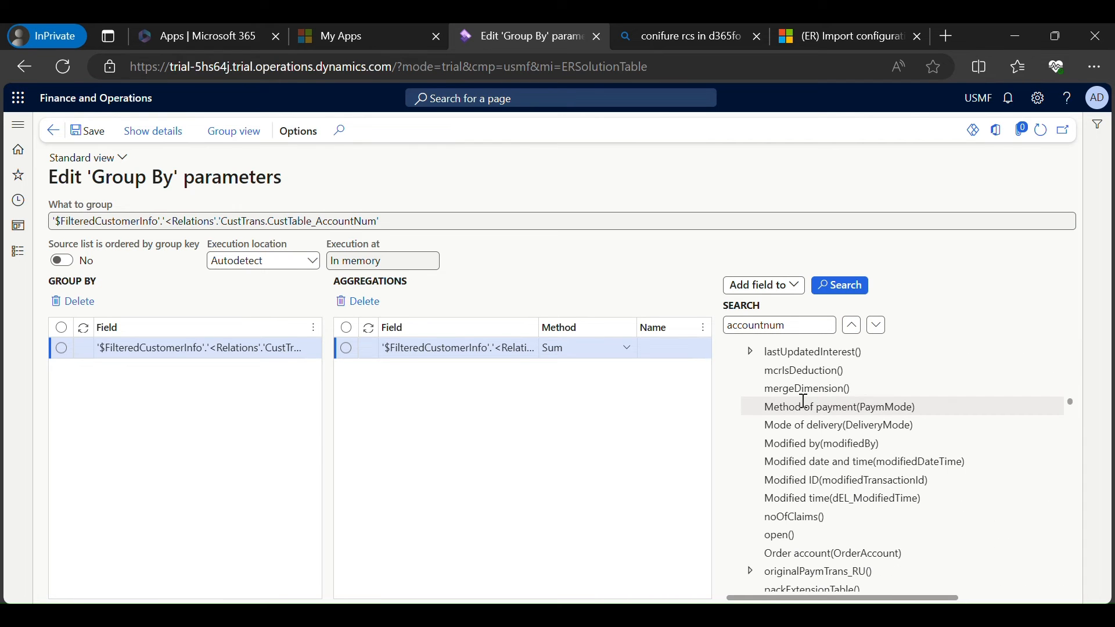
{"action": "scroll", "coordinate": [862, 450], "scroll_direction": "up", "scroll_amount": 5}
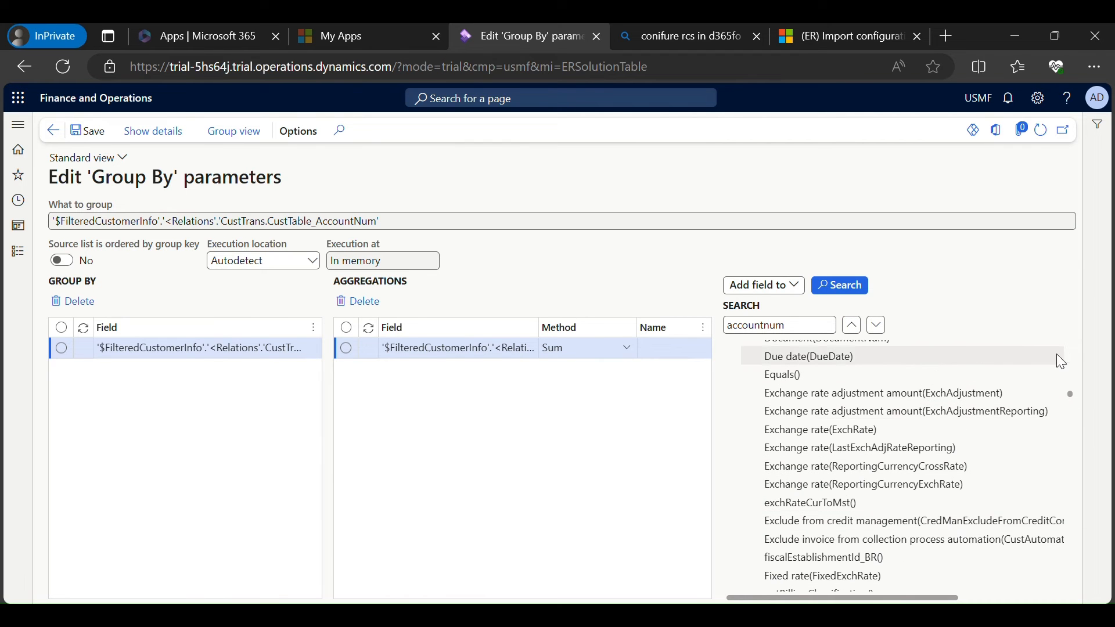
{"action": "scroll", "coordinate": [1075, 357], "scroll_direction": "up", "scroll_amount": 3}
{"action": "scroll", "coordinate": [1074, 362], "scroll_direction": "up", "scroll_amount": 10}
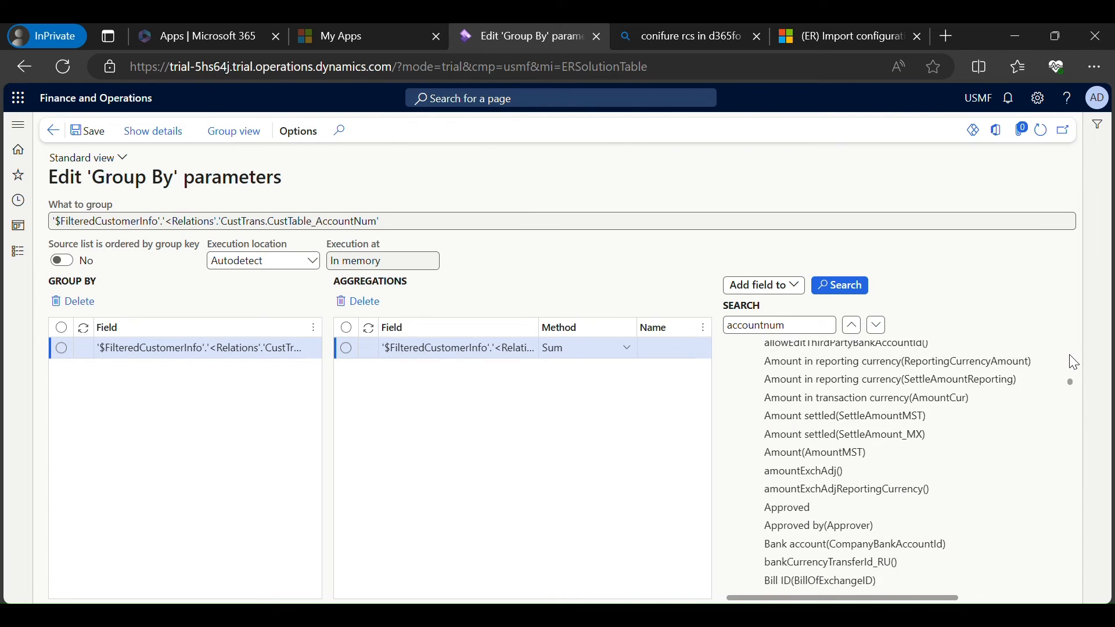
{"action": "scroll", "coordinate": [923, 432], "scroll_direction": "down", "scroll_amount": 5}
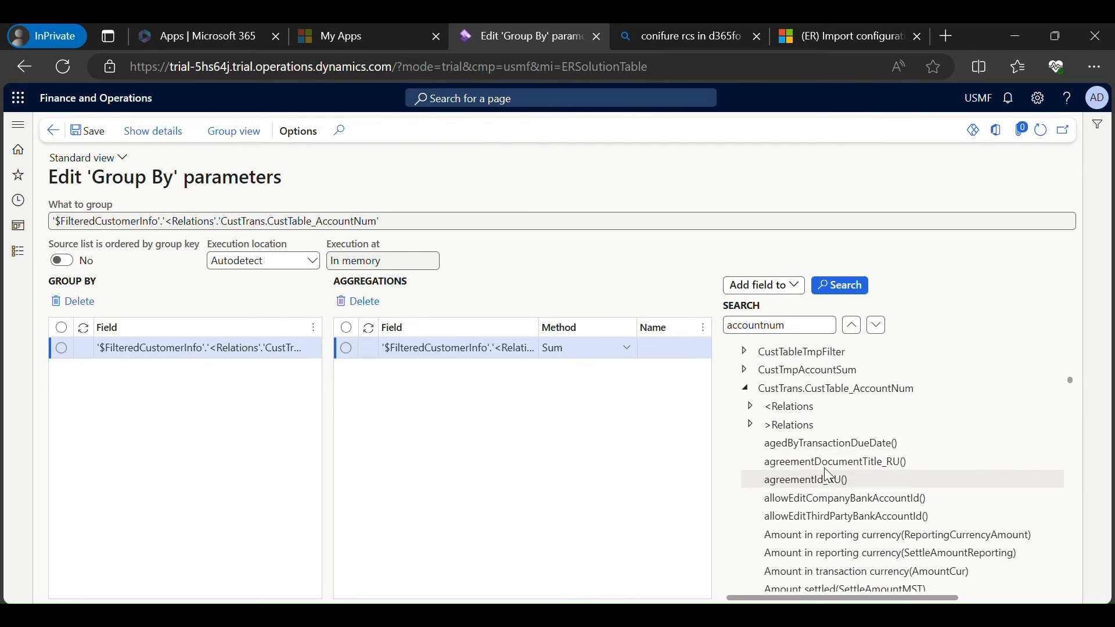
{"action": "left_click", "coordinate": [772, 443]}
{"action": "left_click", "coordinate": [876, 326]}
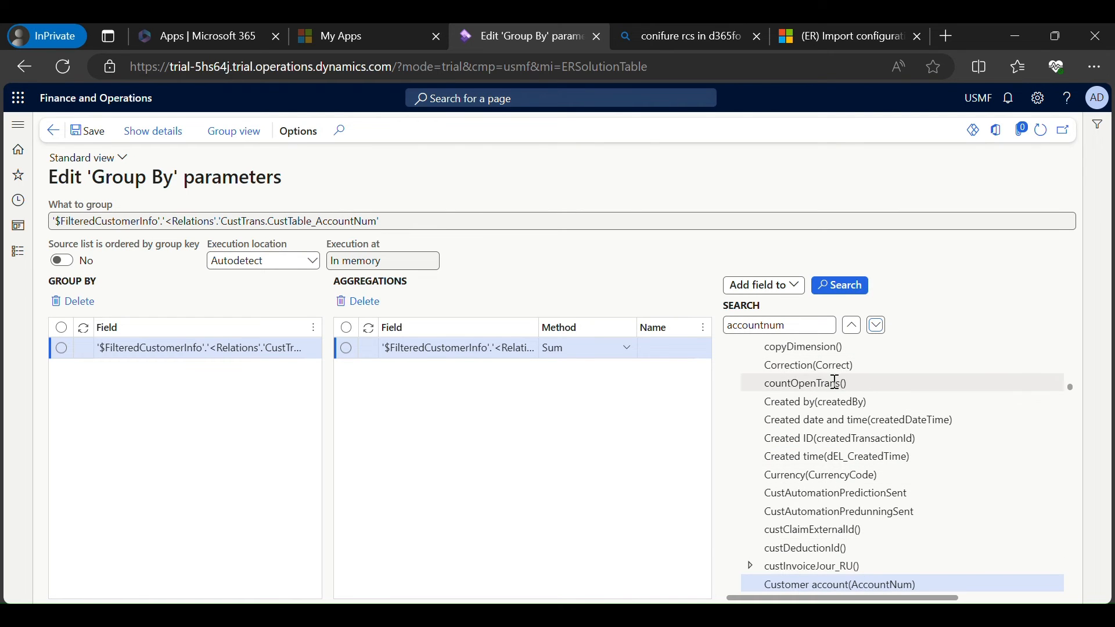
{"action": "left_click", "coordinate": [788, 286]}
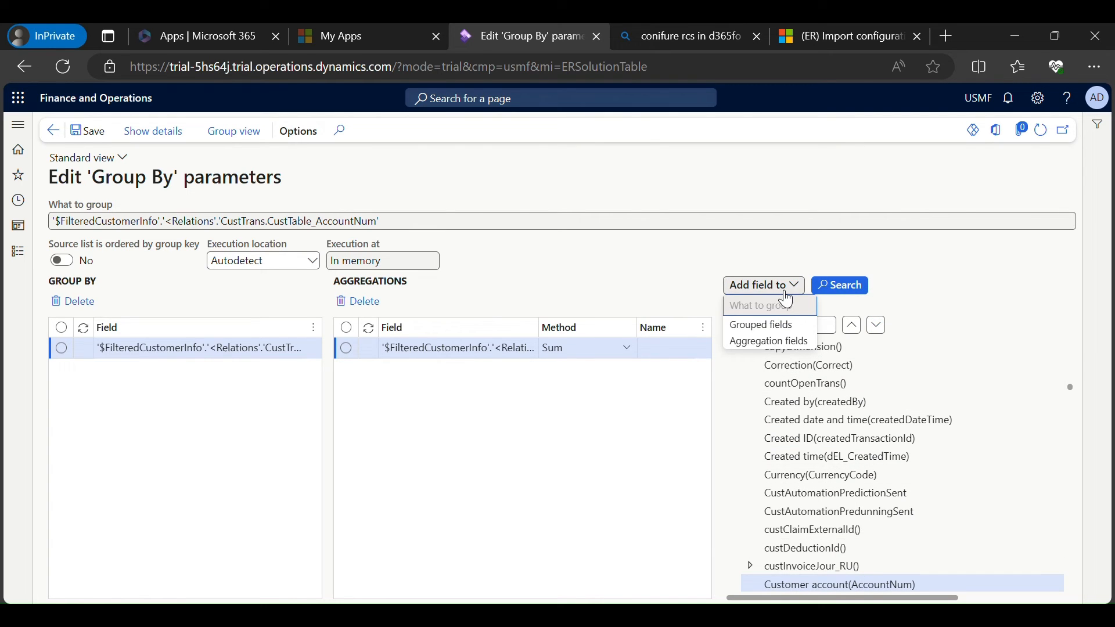
{"action": "left_click", "coordinate": [775, 325]}
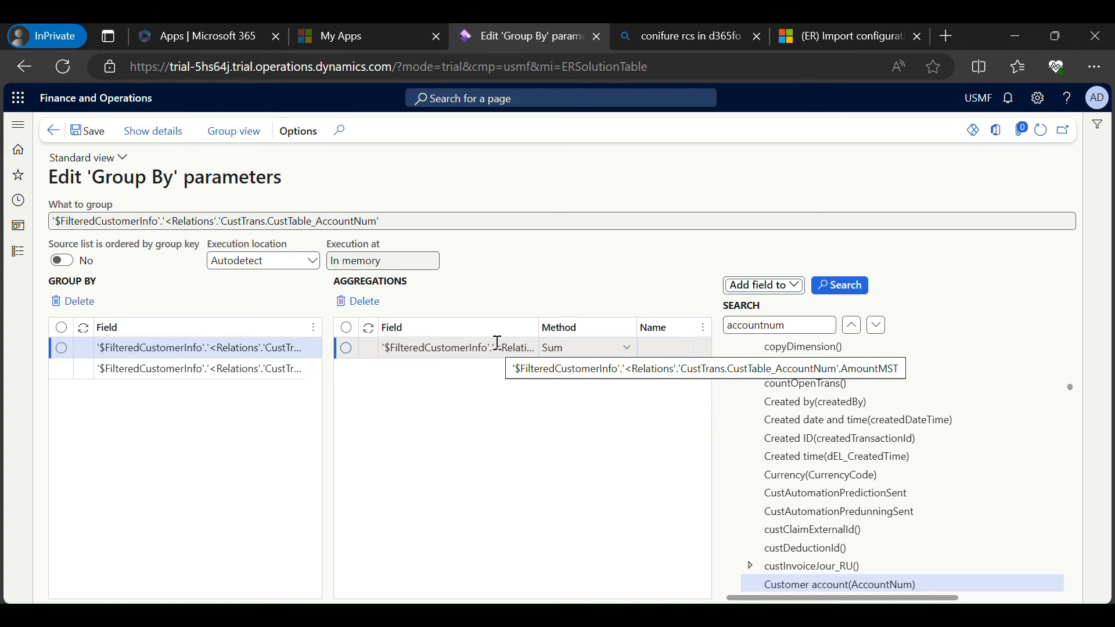
{"action": "left_click", "coordinate": [53, 130]}
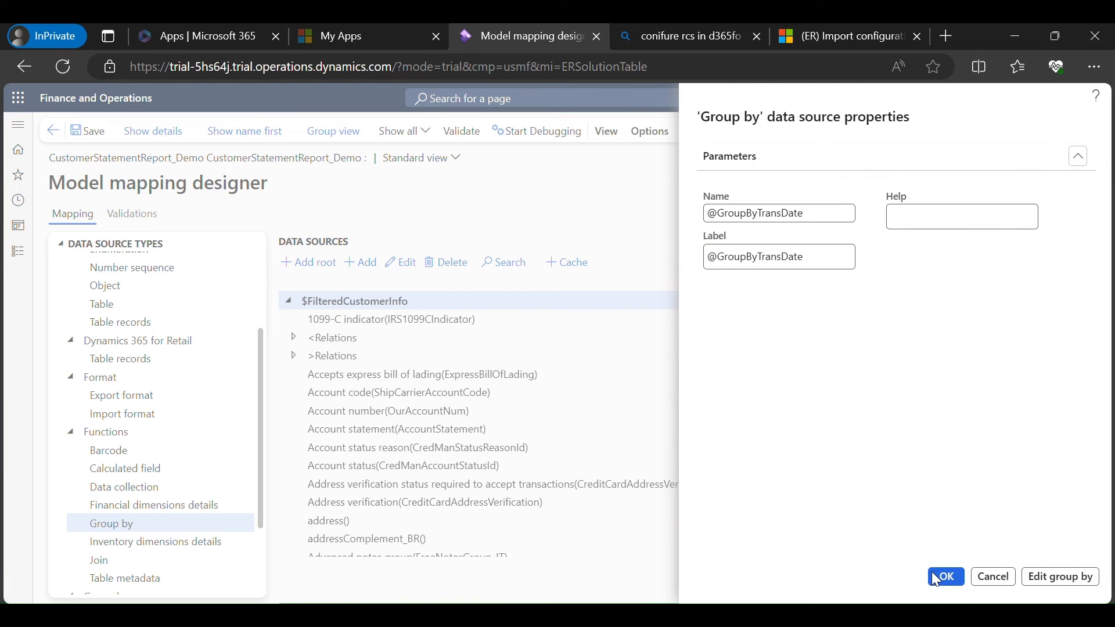
{"action": "left_click", "coordinate": [945, 576]}
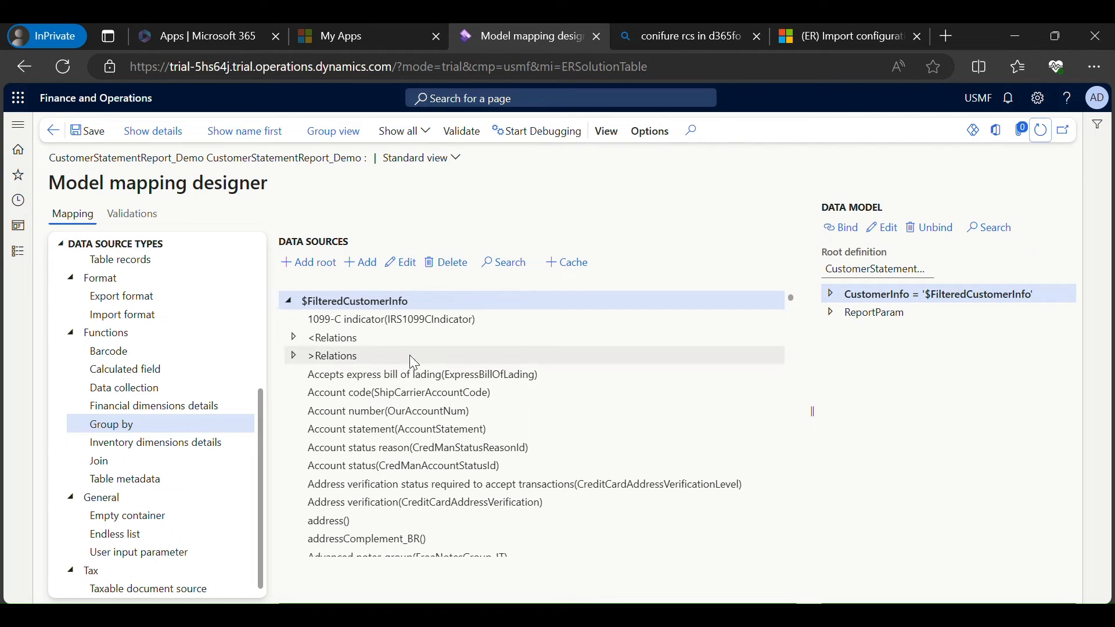
{"action": "left_click", "coordinate": [355, 301]}
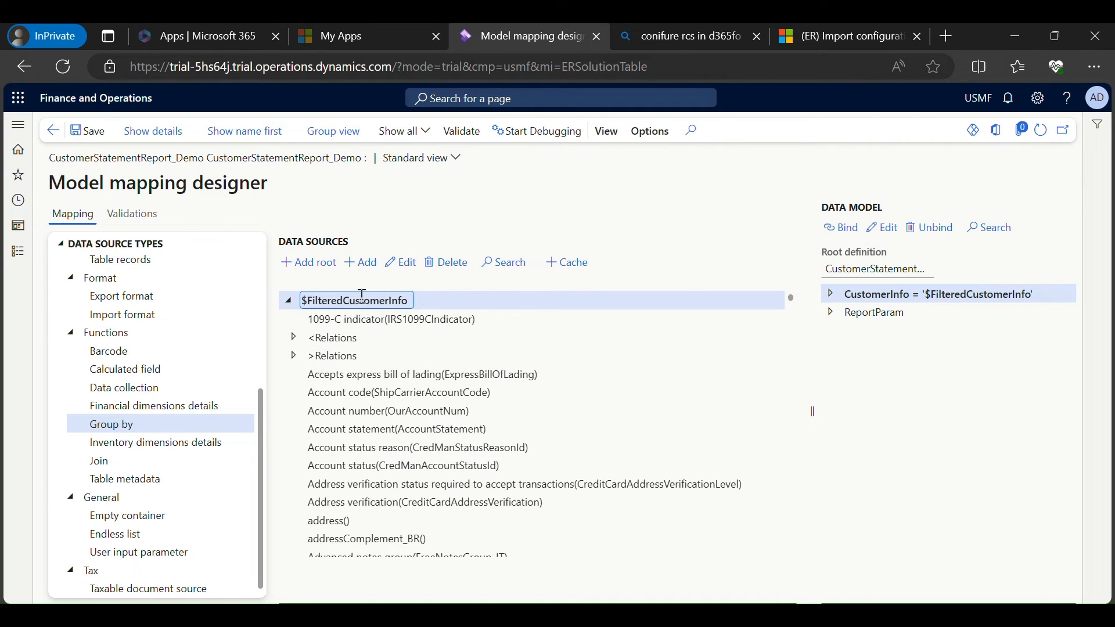
{"action": "scroll", "coordinate": [792, 302], "scroll_direction": "down", "scroll_amount": 3}
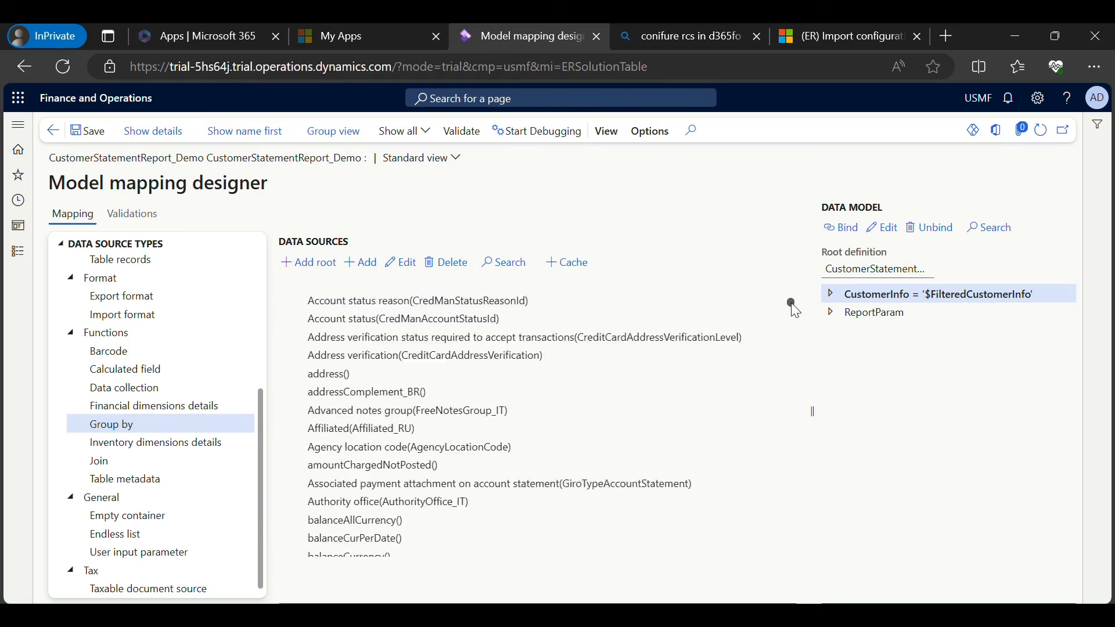
{"action": "left_click_drag", "start_coordinate": [792, 305], "coordinate": [792, 563]}
{"action": "left_click", "coordinate": [365, 475]}
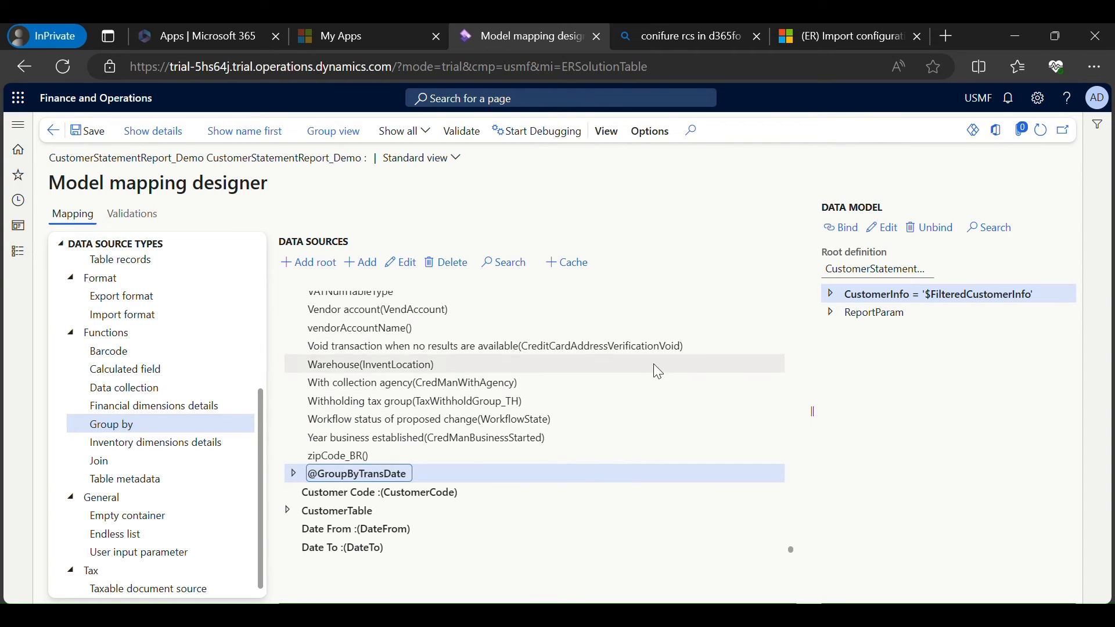
{"action": "left_click", "coordinate": [831, 293]}
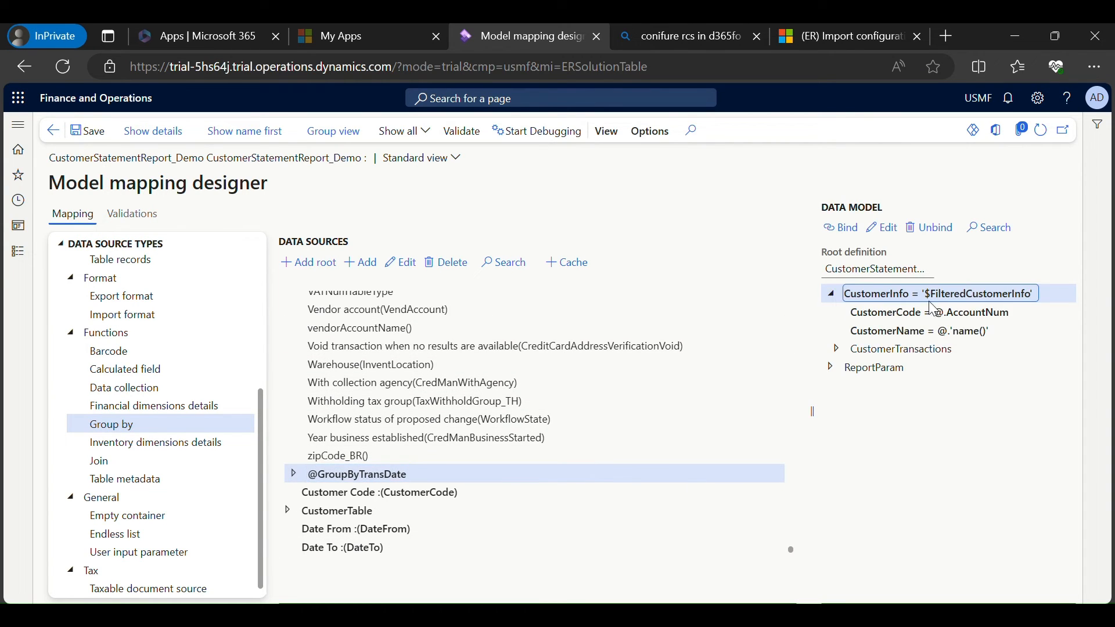
{"action": "left_click", "coordinate": [933, 311]}
{"action": "left_click", "coordinate": [932, 331]}
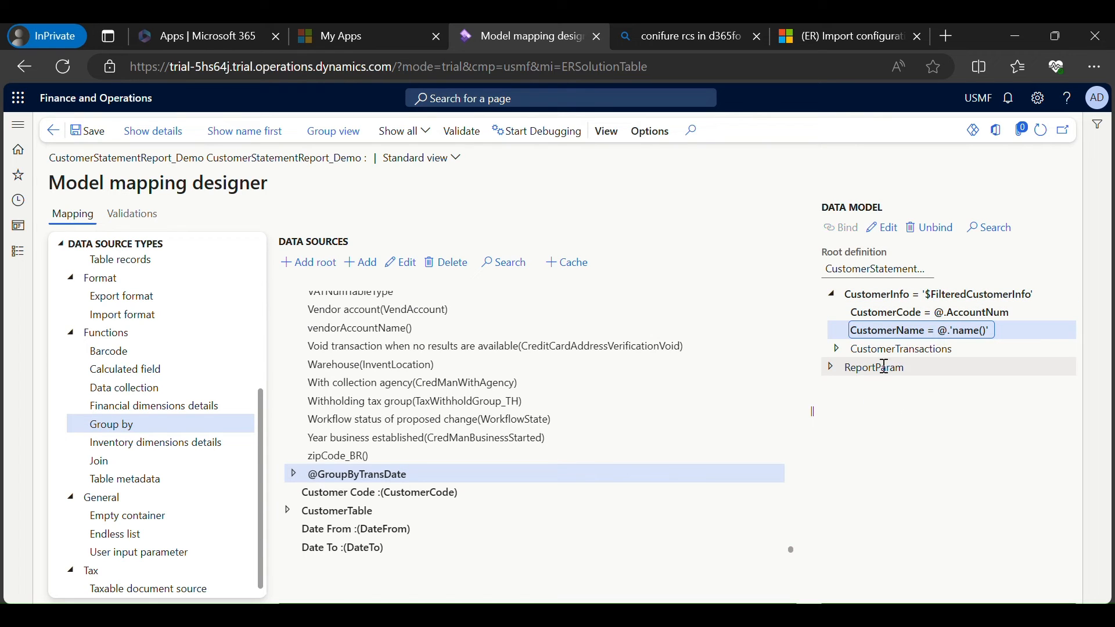
{"action": "left_click", "coordinate": [894, 350]}
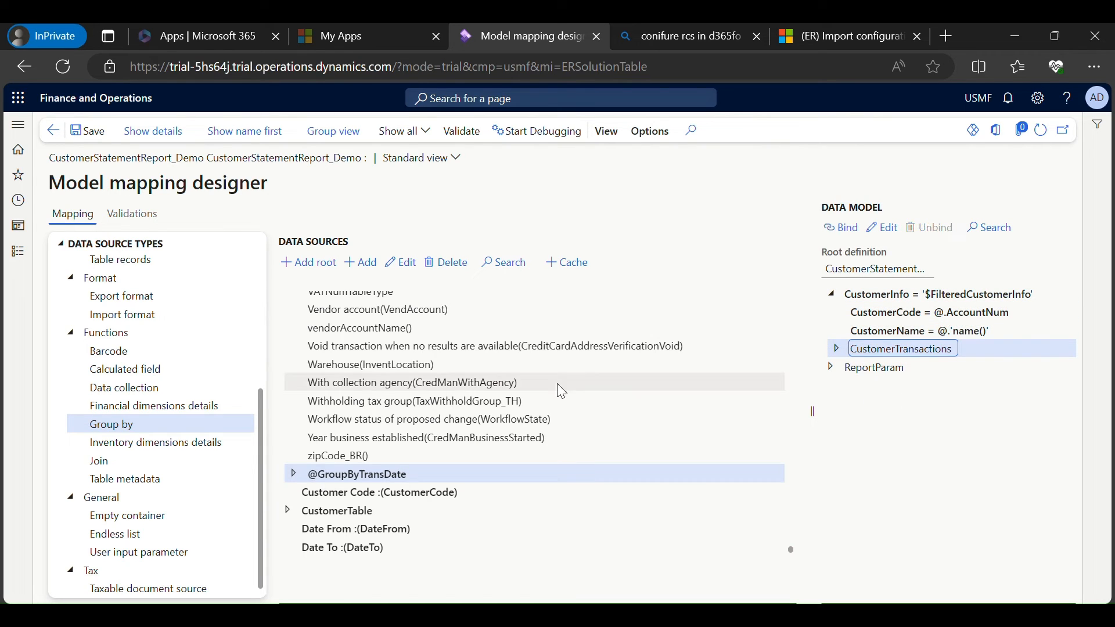
{"action": "left_click", "coordinate": [359, 474]}
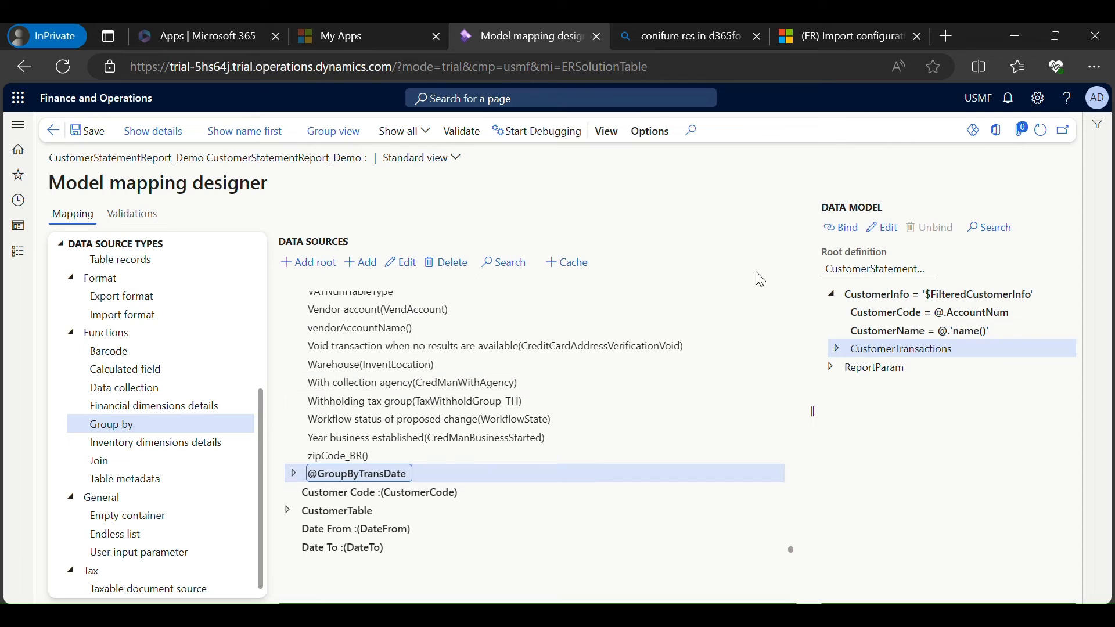
{"action": "left_click", "coordinate": [846, 235]}
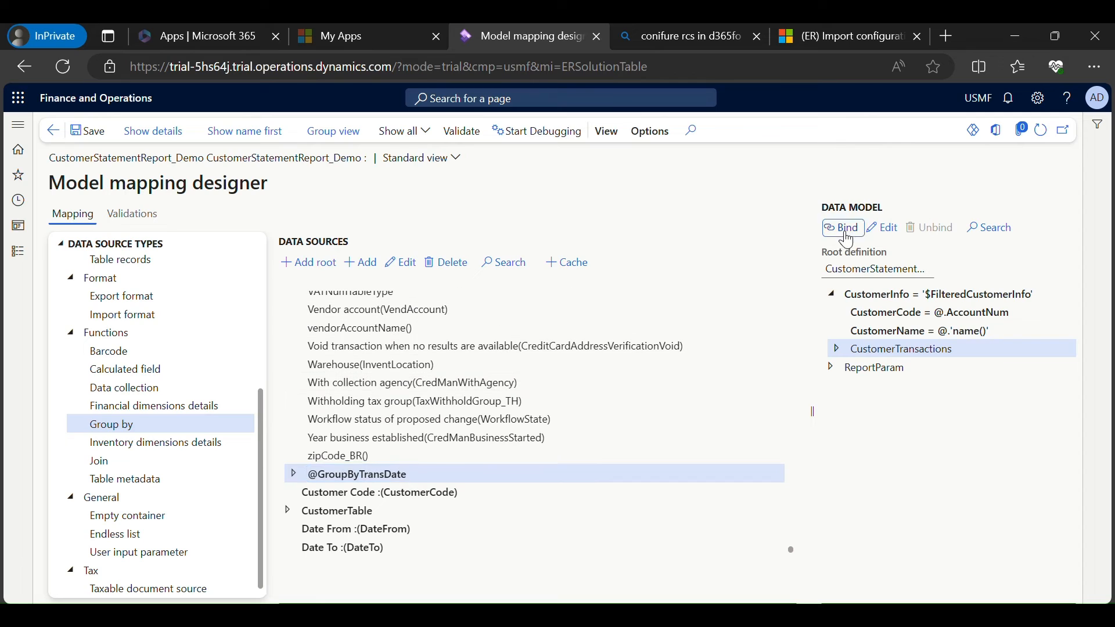
{"action": "left_click", "coordinate": [294, 474]}
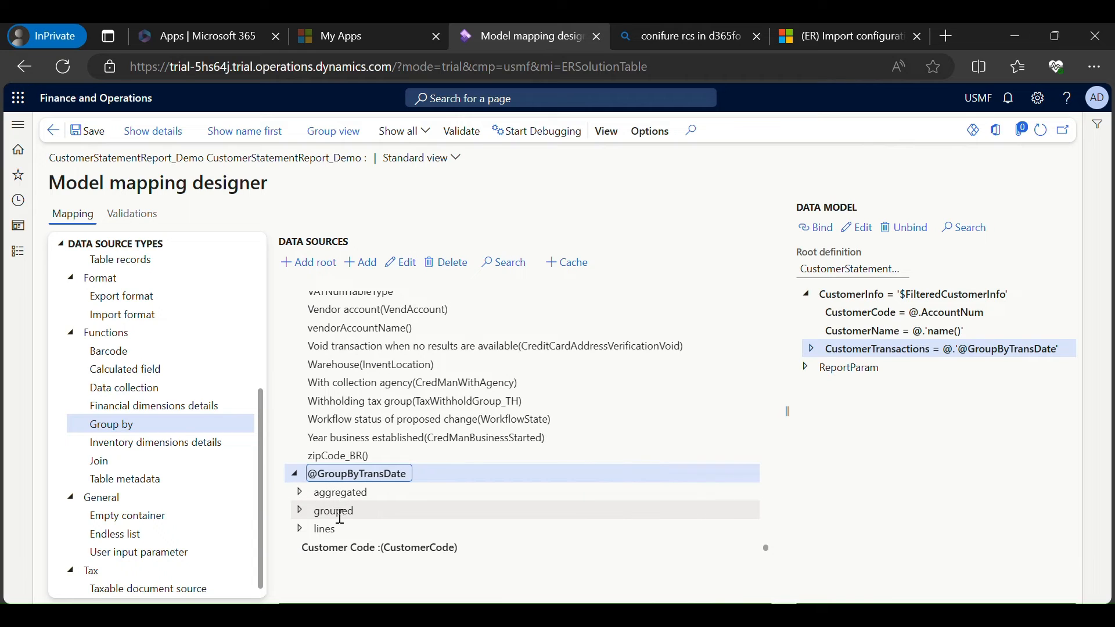
{"action": "left_click", "coordinate": [333, 500]}
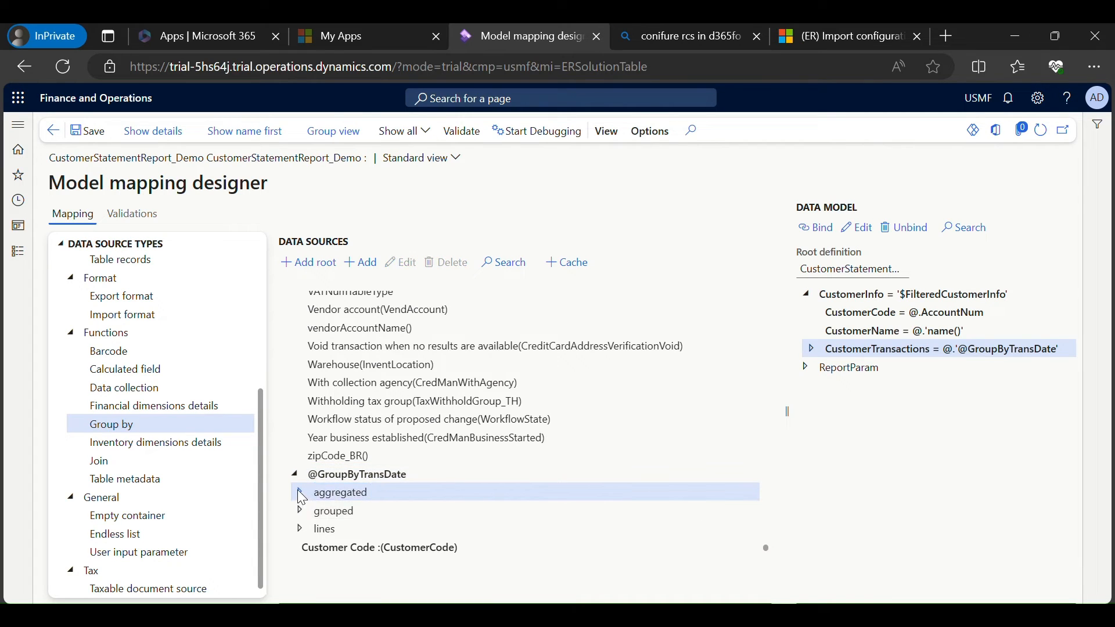
{"action": "key", "text": "Right"}
{"action": "left_click", "coordinate": [333, 511]}
{"action": "key", "text": "Left"}
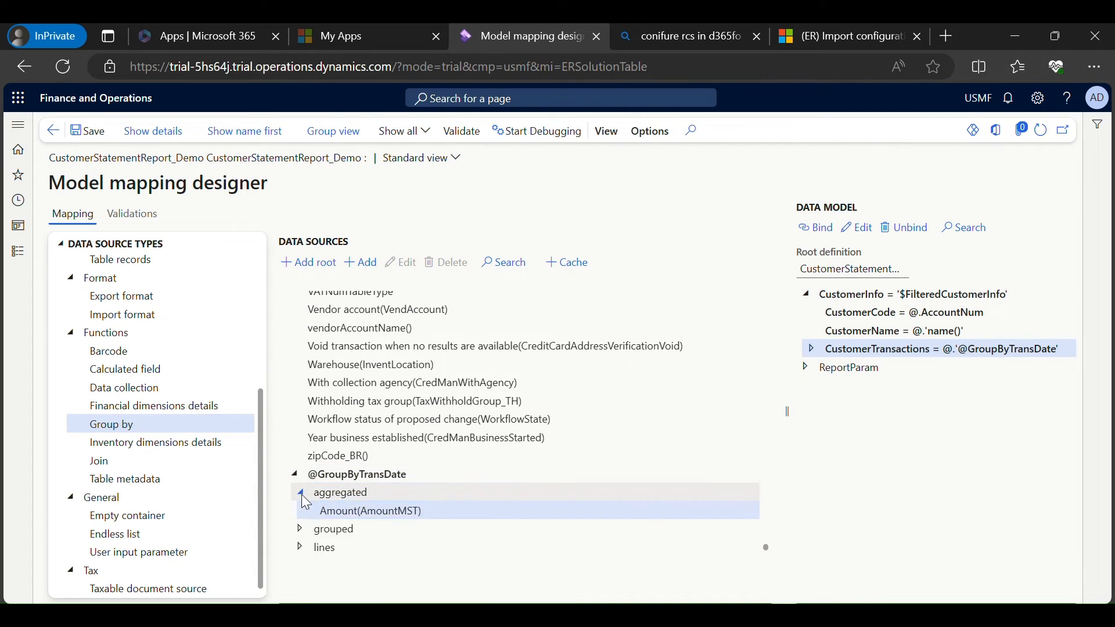
{"action": "key", "text": "Left"}
{"action": "key", "text": "Down"}
{"action": "key", "text": "Right"}
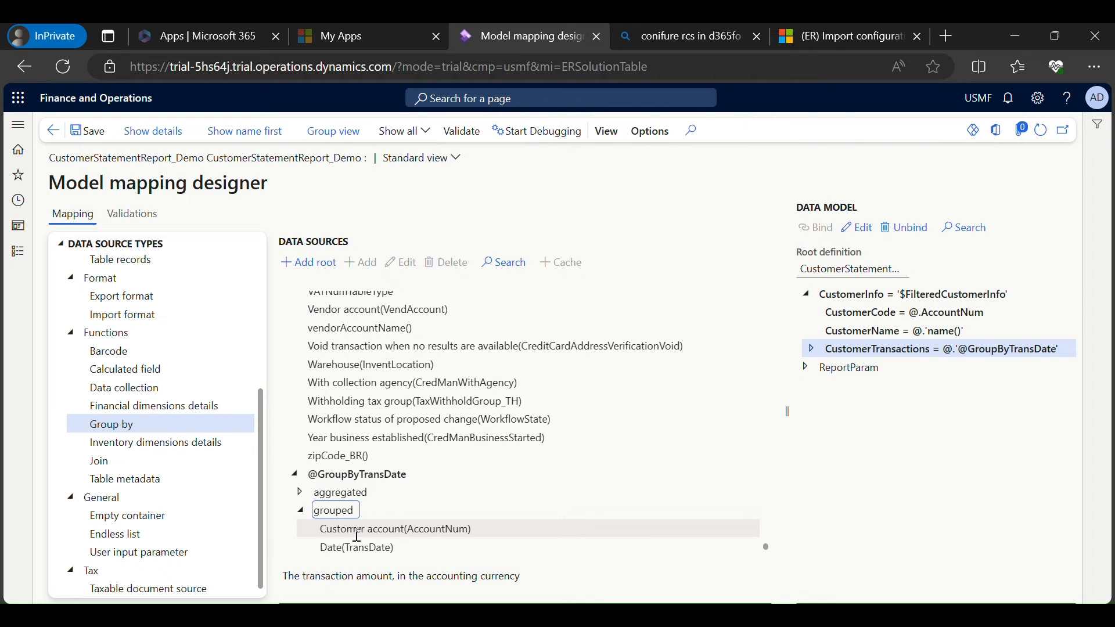
{"action": "scroll", "coordinate": [363, 531], "scroll_direction": "down", "scroll_amount": 1}
{"action": "left_click", "coordinate": [382, 494]}
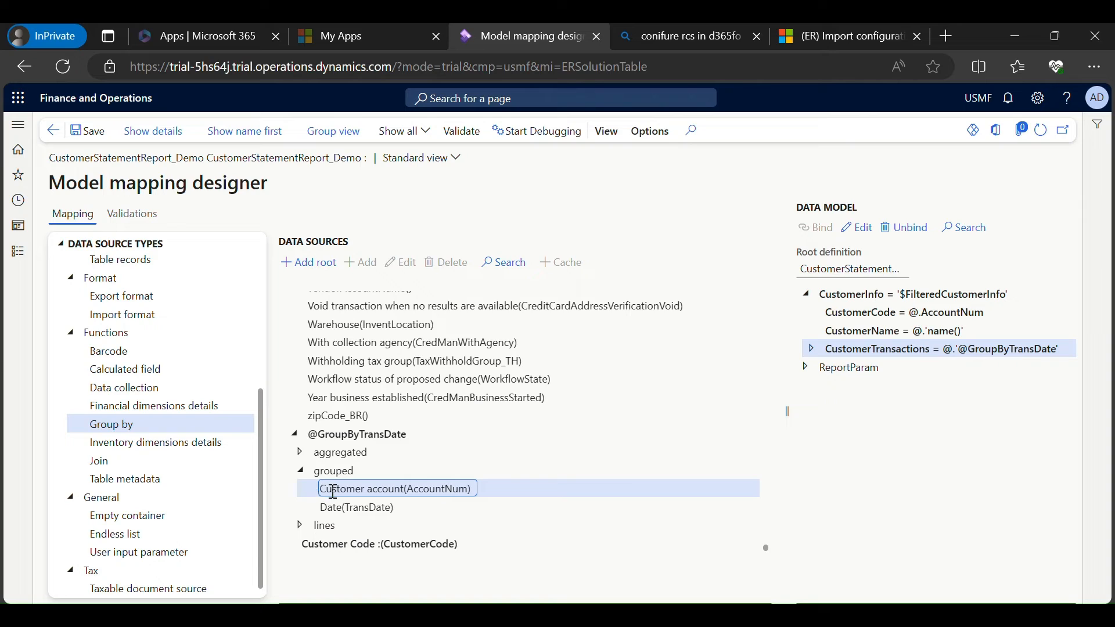
{"action": "left_click_drag", "start_coordinate": [322, 489], "coordinate": [403, 489]}
{"action": "left_click_drag", "start_coordinate": [320, 509], "coordinate": [379, 508]}
{"action": "left_click", "coordinate": [363, 490]}
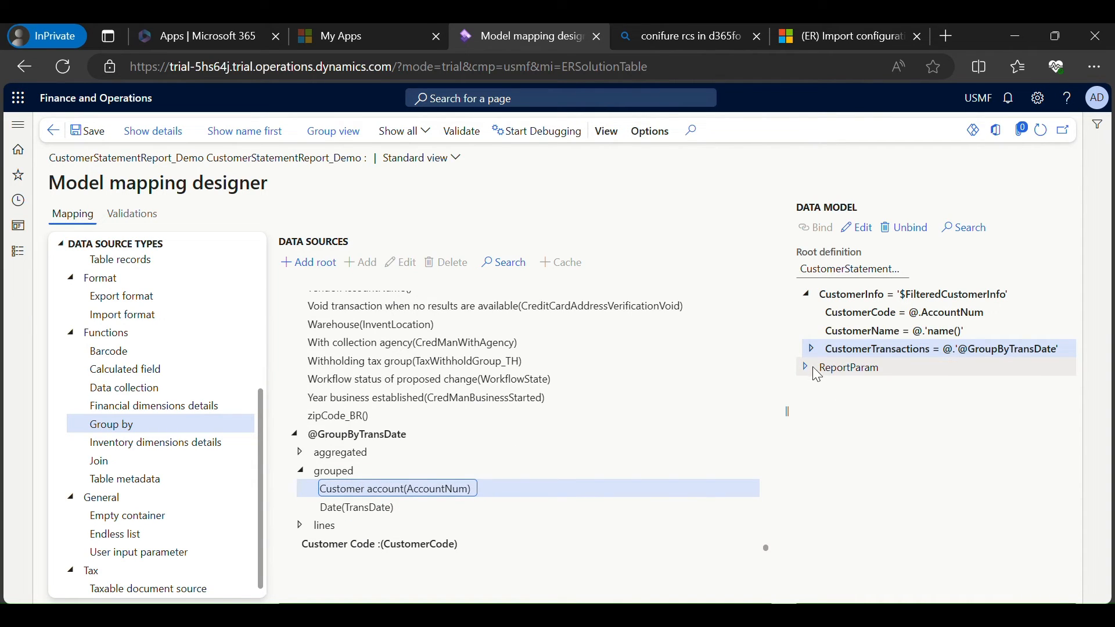
{"action": "left_click", "coordinate": [812, 349]}
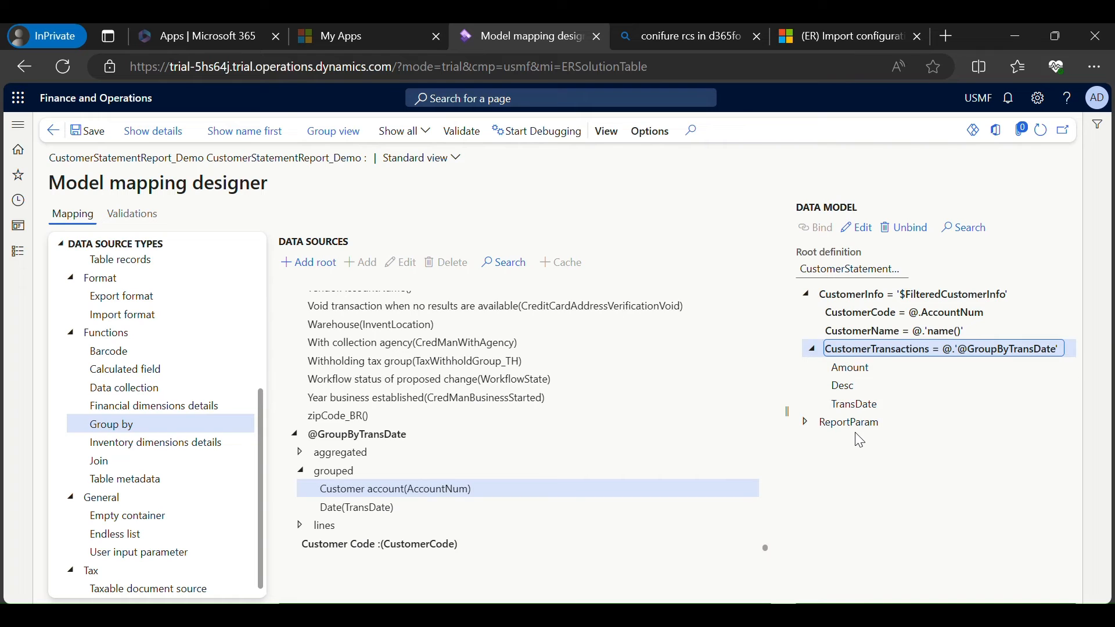
{"action": "left_click", "coordinate": [847, 366]}
{"action": "left_click", "coordinate": [377, 452]}
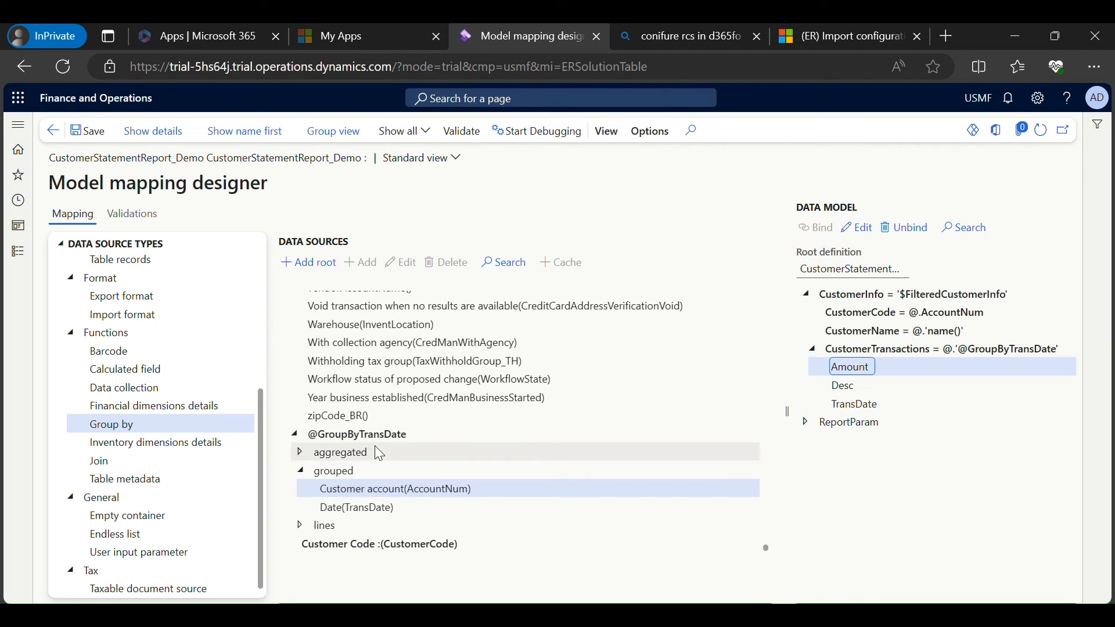
{"action": "left_click", "coordinate": [301, 452]}
{"action": "left_click", "coordinate": [370, 471]}
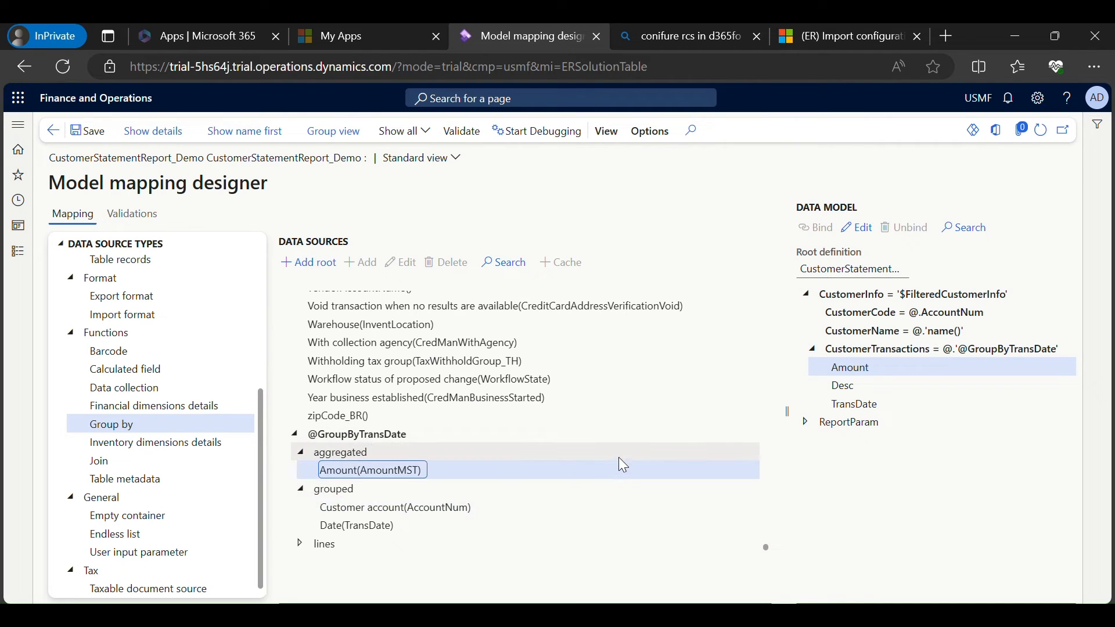
{"action": "left_click", "coordinate": [863, 360]}
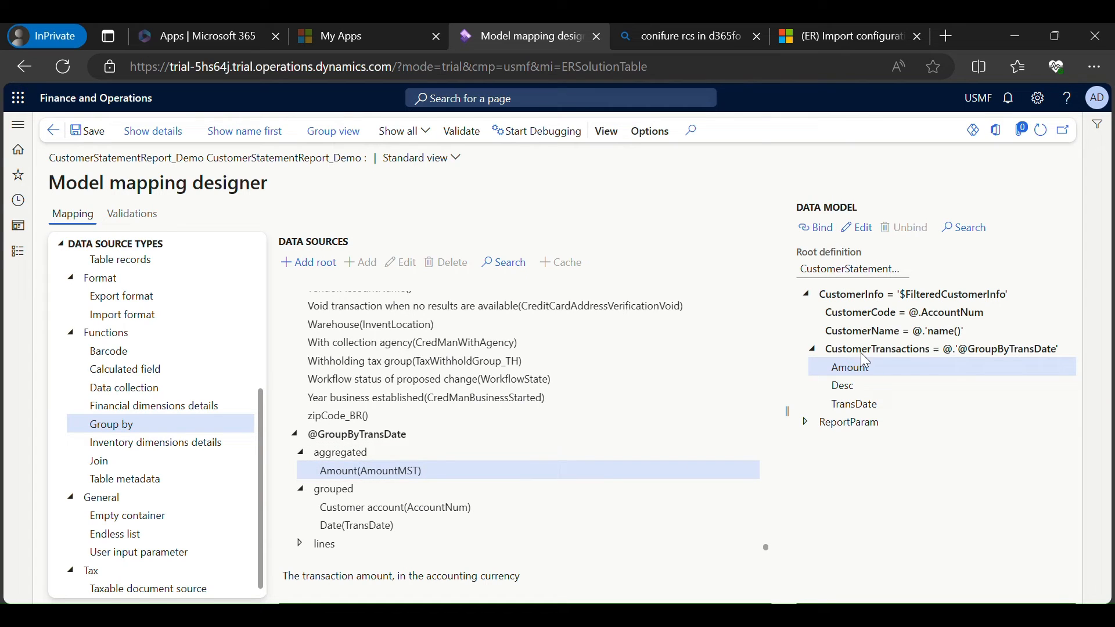
{"action": "left_click", "coordinate": [863, 405]}
{"action": "left_click", "coordinate": [377, 525]}
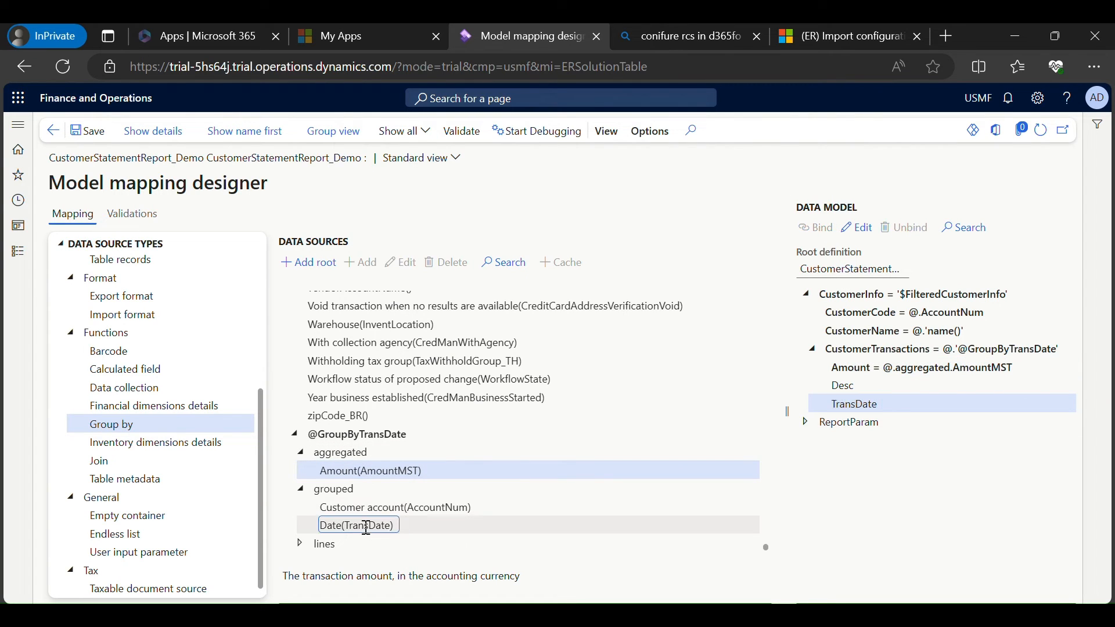
{"action": "left_click", "coordinate": [816, 228]}
Give the Desc field of CustomerTransactions the formula Text("Just Grouped Data") and return to the mapping designer.
{"action": "left_click", "coordinate": [844, 385]}
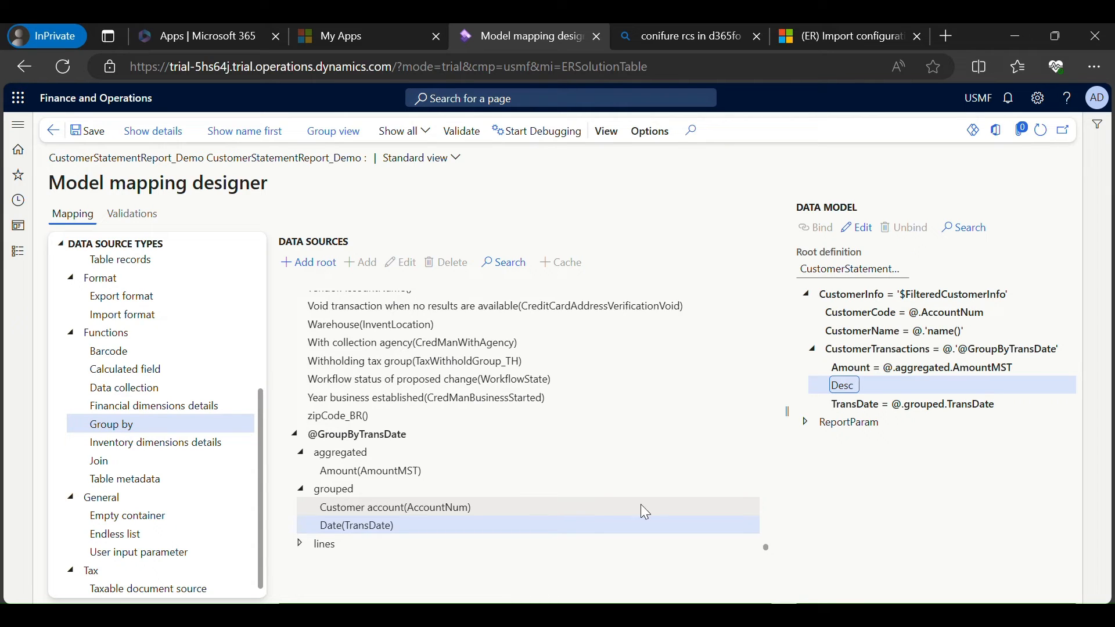
{"action": "left_click", "coordinate": [857, 227]}
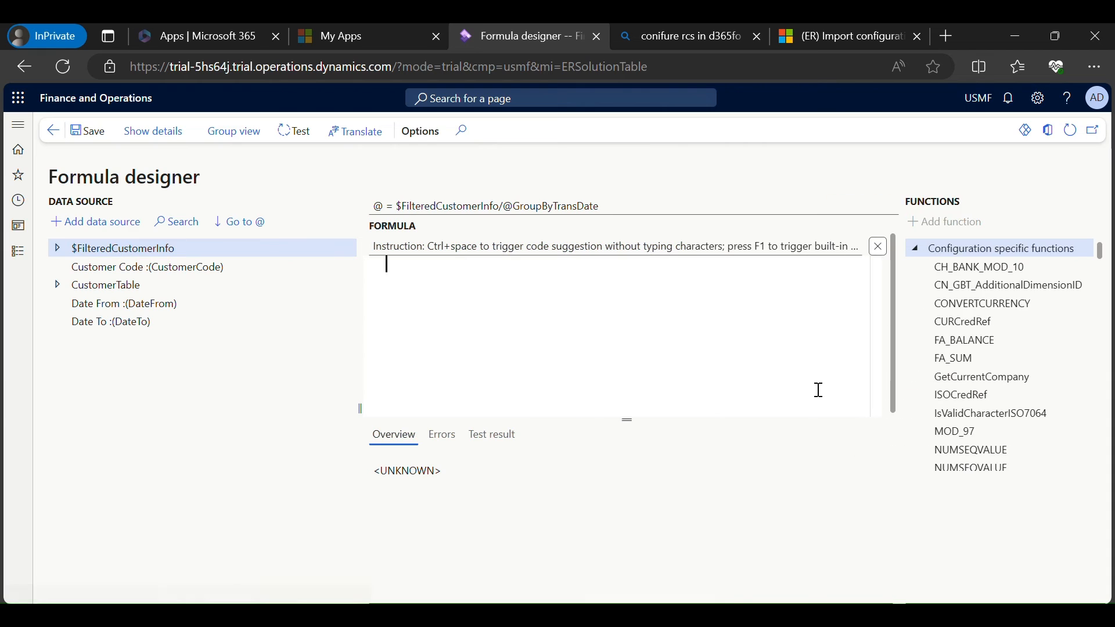
{"action": "left_click", "coordinate": [818, 390]}
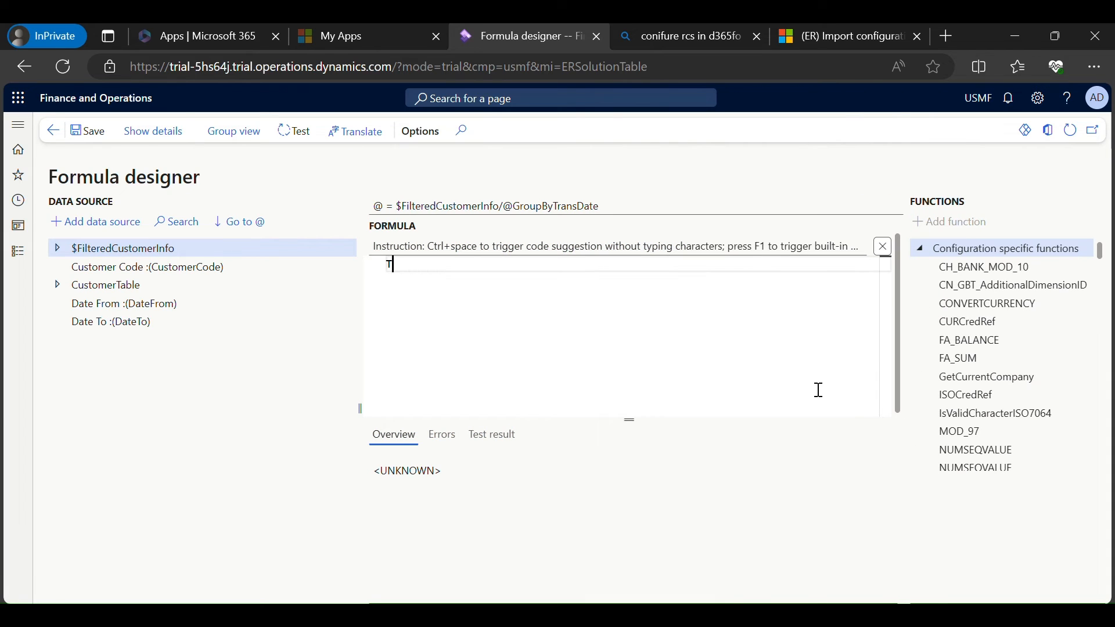
{"action": "type", "text": "Text("}
{"action": "type", "text": "\""}
{"action": "type", "text": "Just "}
{"action": "type", "text": "Group"}
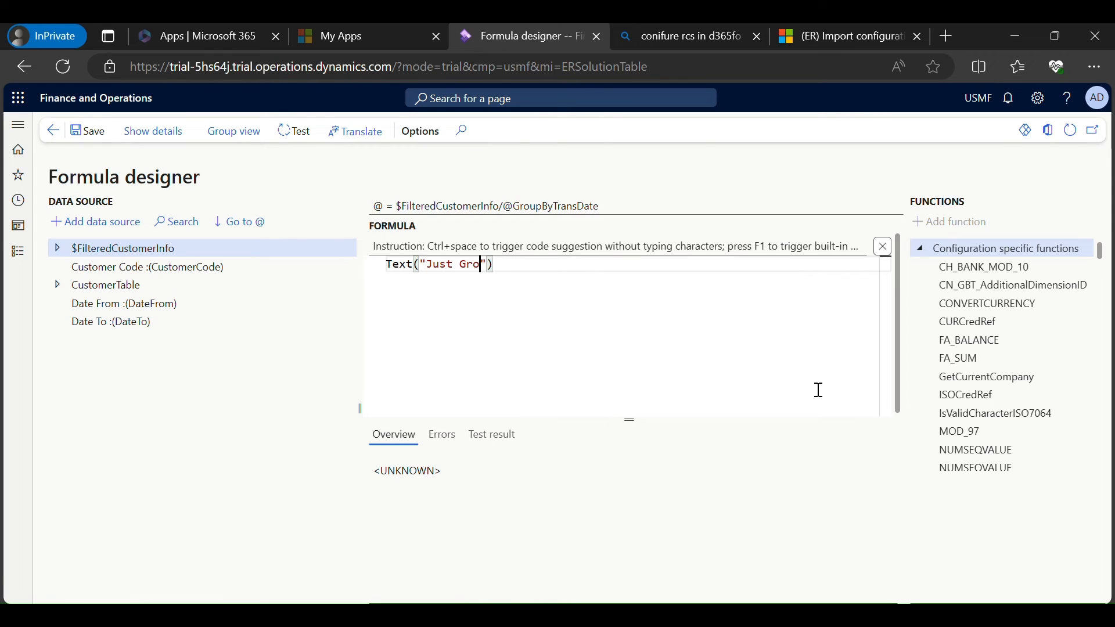
{"action": "type", "text": "ed Data"}
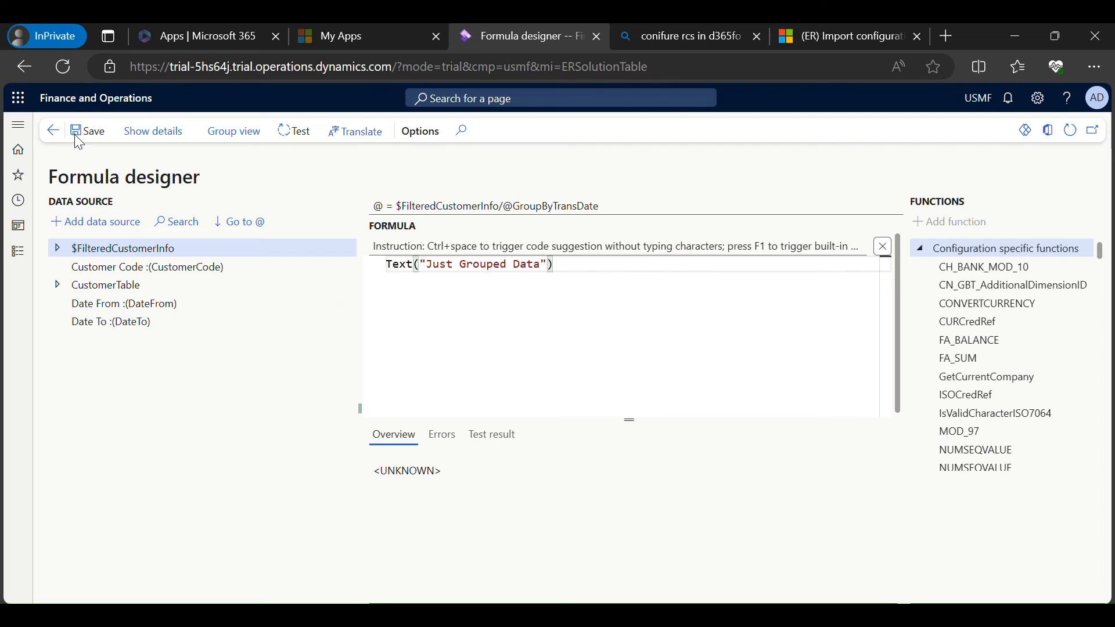
{"action": "left_click", "coordinate": [52, 139]}
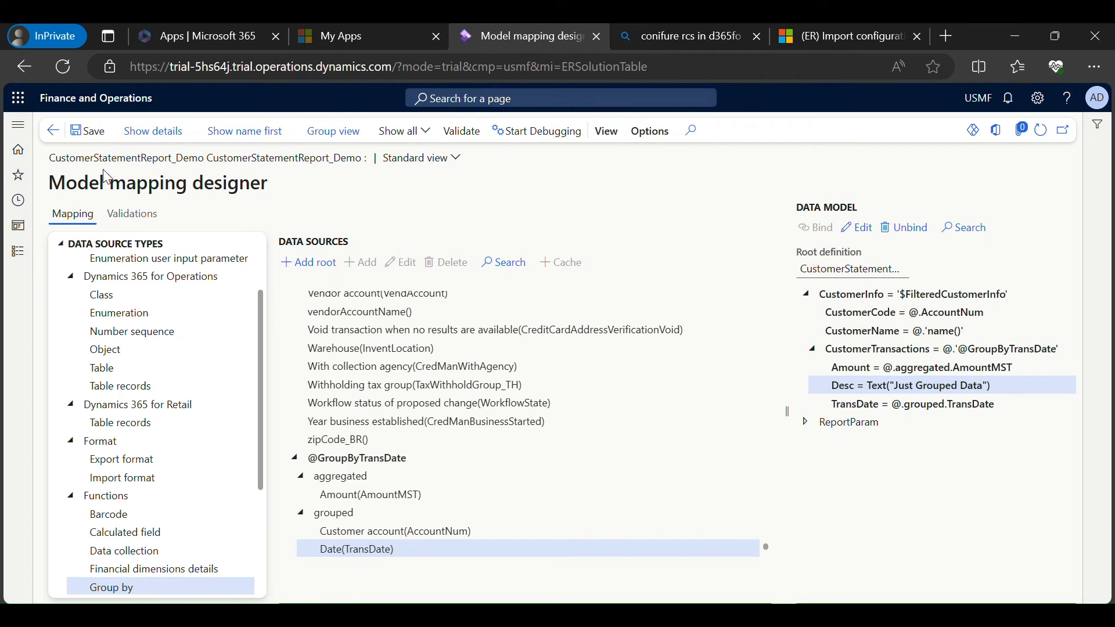
Leave the designer and run CustomerDataMapping with the prefilled customer code and date range to download its XML output.
{"action": "left_click", "coordinate": [53, 131]}
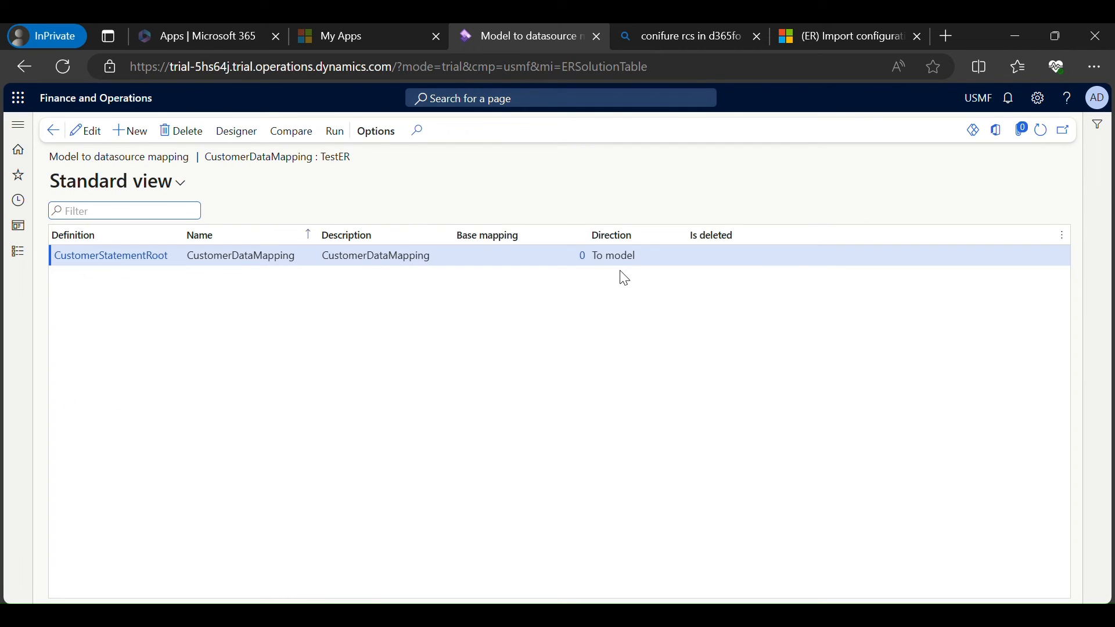
{"action": "left_click", "coordinate": [334, 133]}
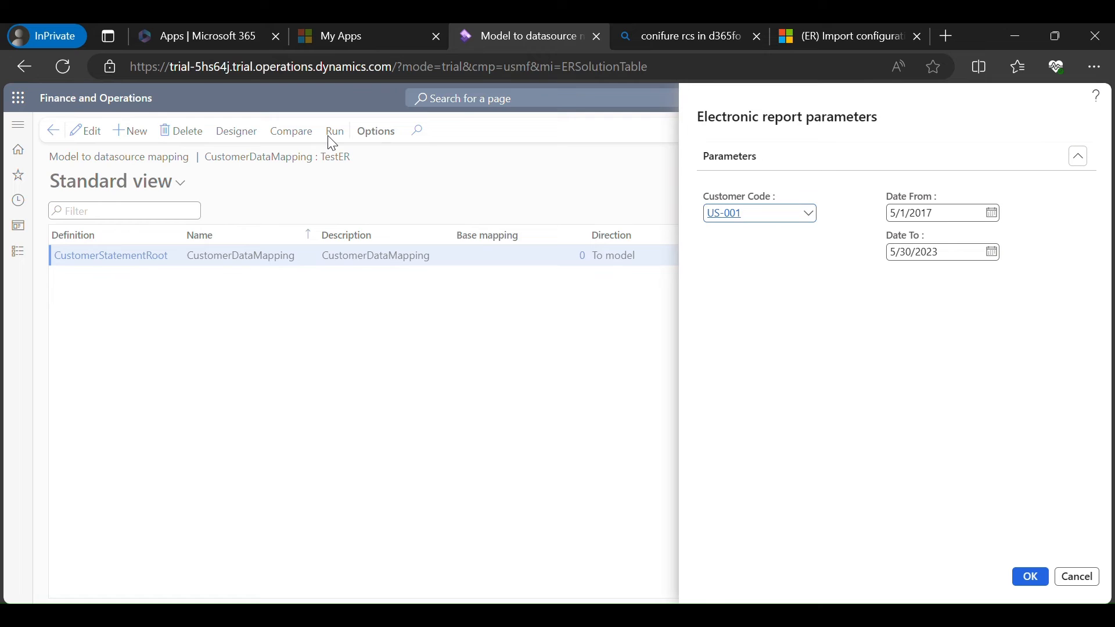
{"action": "left_click", "coordinate": [1030, 577]}
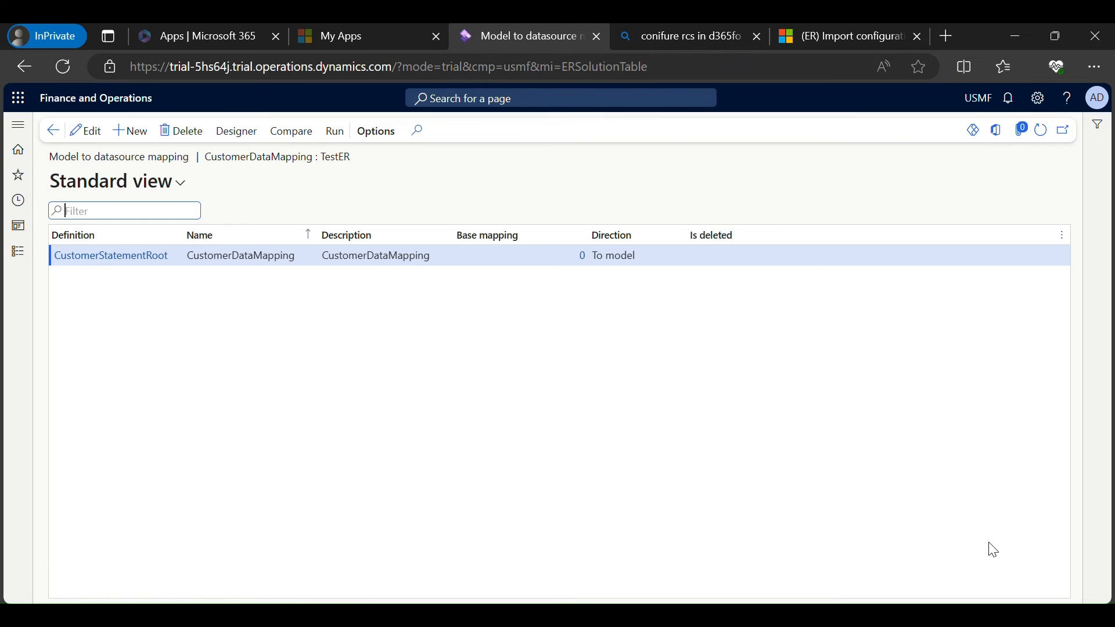
{"action": "left_click", "coordinate": [853, 171]}
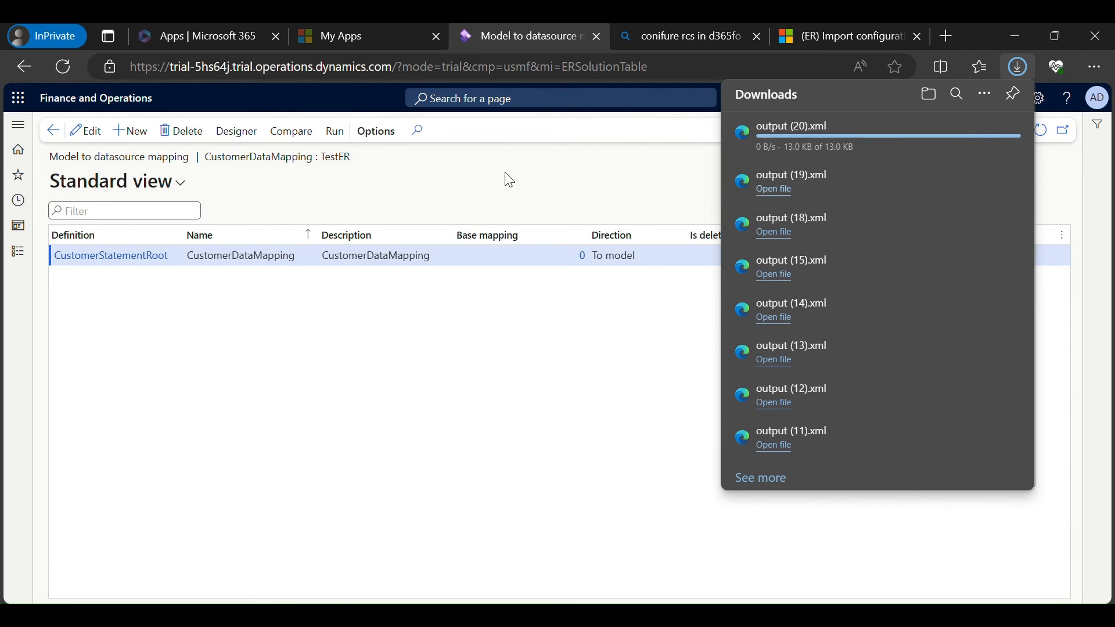
Switch to the Downloads folder in File Explorer and open output (20).xml.
{"action": "mouse_move", "coordinate": [602, 615]}
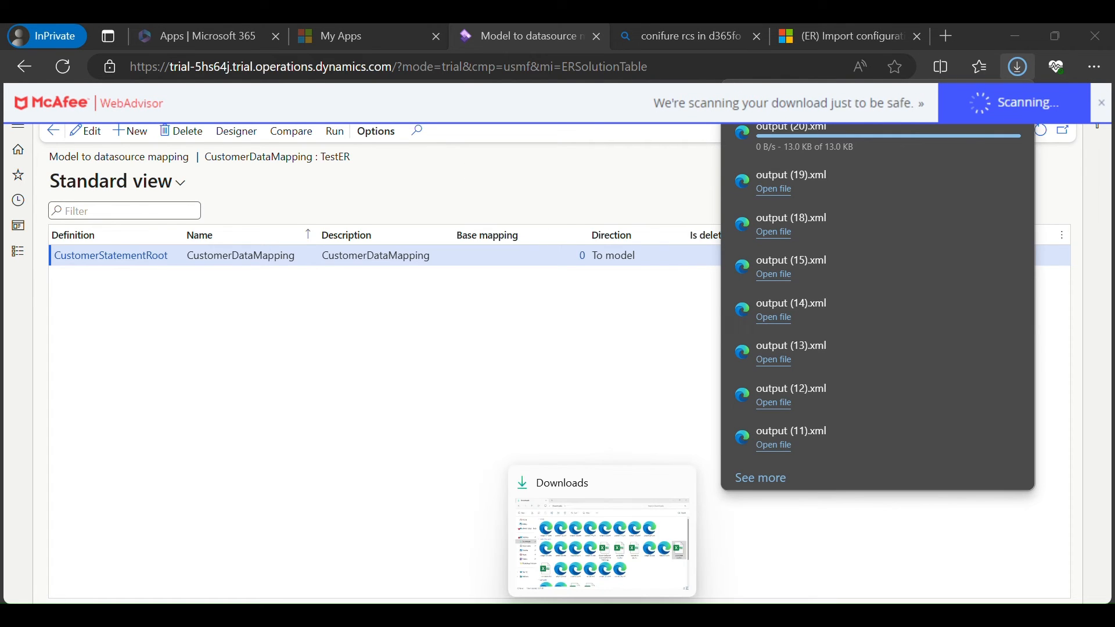
{"action": "left_click", "coordinate": [602, 546]}
{"action": "left_click", "coordinate": [856, 232]}
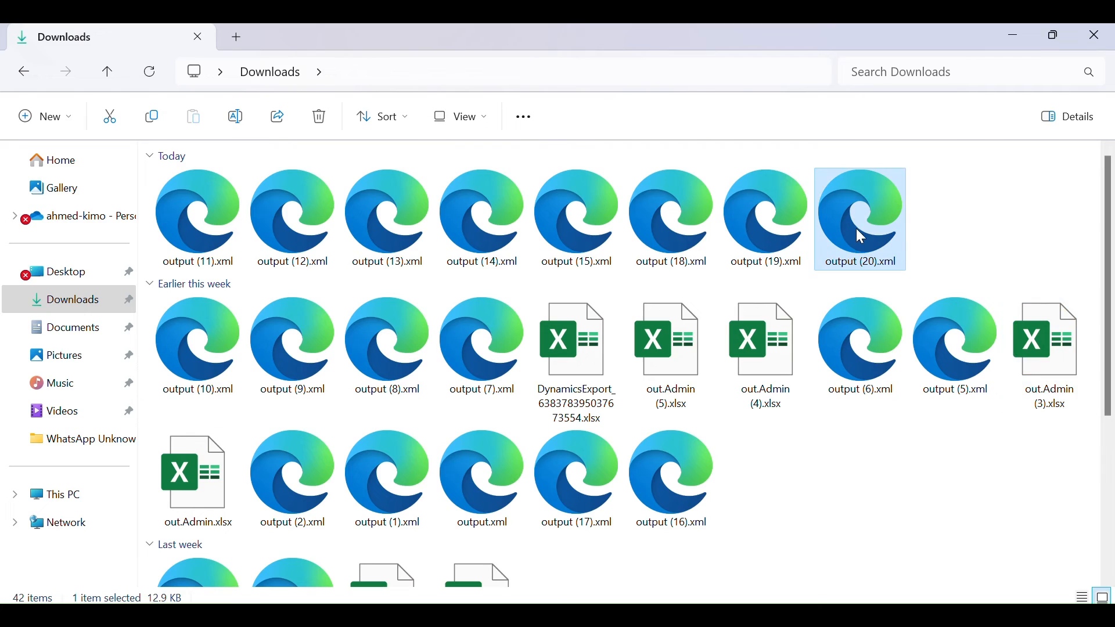
{"action": "double_click", "coordinate": [856, 230]}
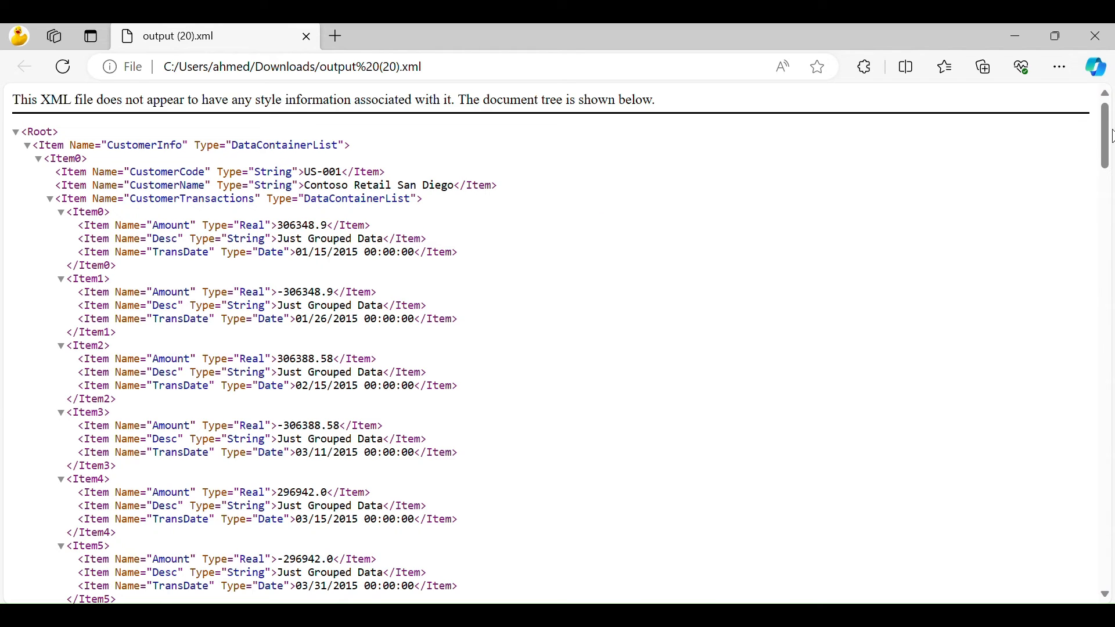
Examine the customer transaction items in the XML output, checking the last item's number and the grouped amounts, descriptions and transaction dates.
{"action": "left_click_drag", "start_coordinate": [1106, 137], "coordinate": [1106, 569]}
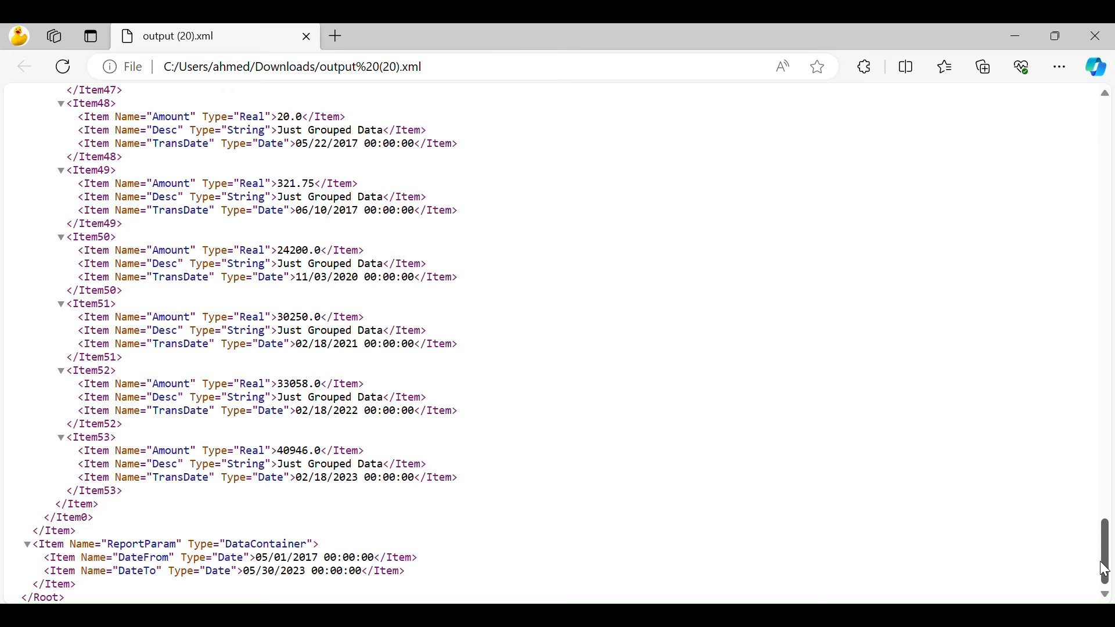
{"action": "left_click_drag", "start_coordinate": [97, 438], "coordinate": [119, 438]}
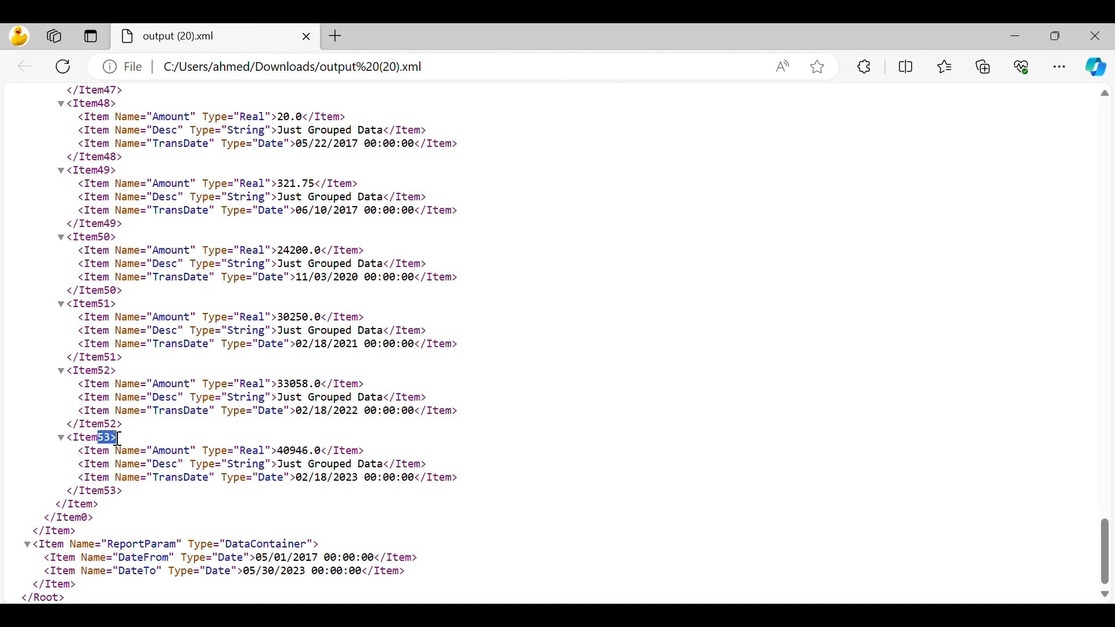
{"action": "left_click_drag", "start_coordinate": [277, 478], "coordinate": [277, 464]}
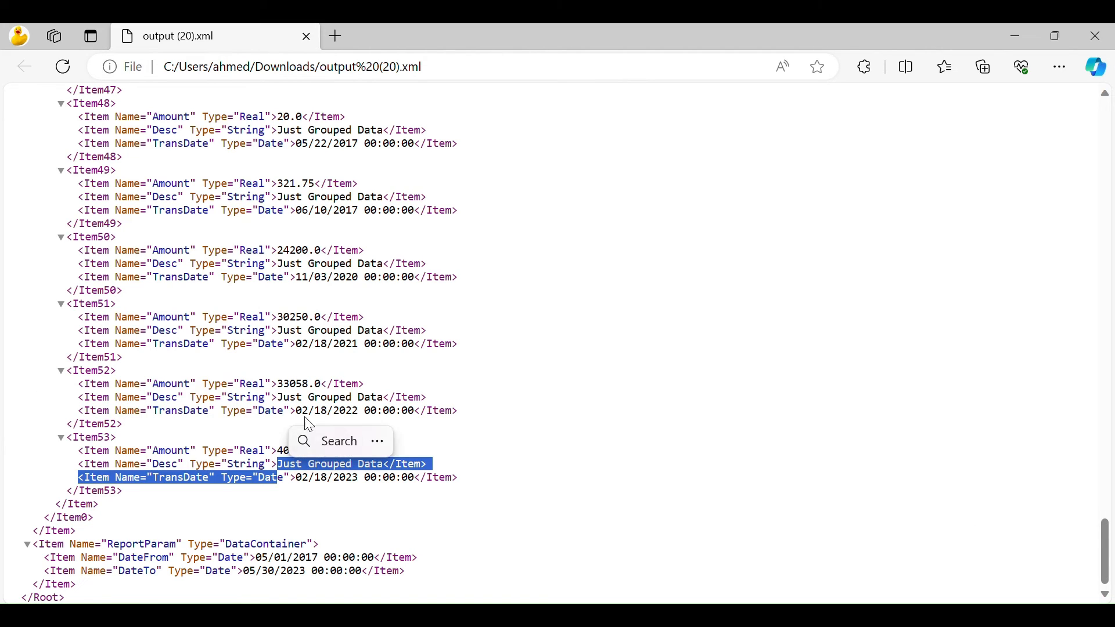
{"action": "left_click", "coordinate": [301, 367]}
{"action": "scroll", "coordinate": [303, 317], "scroll_direction": "up", "scroll_amount": 8}
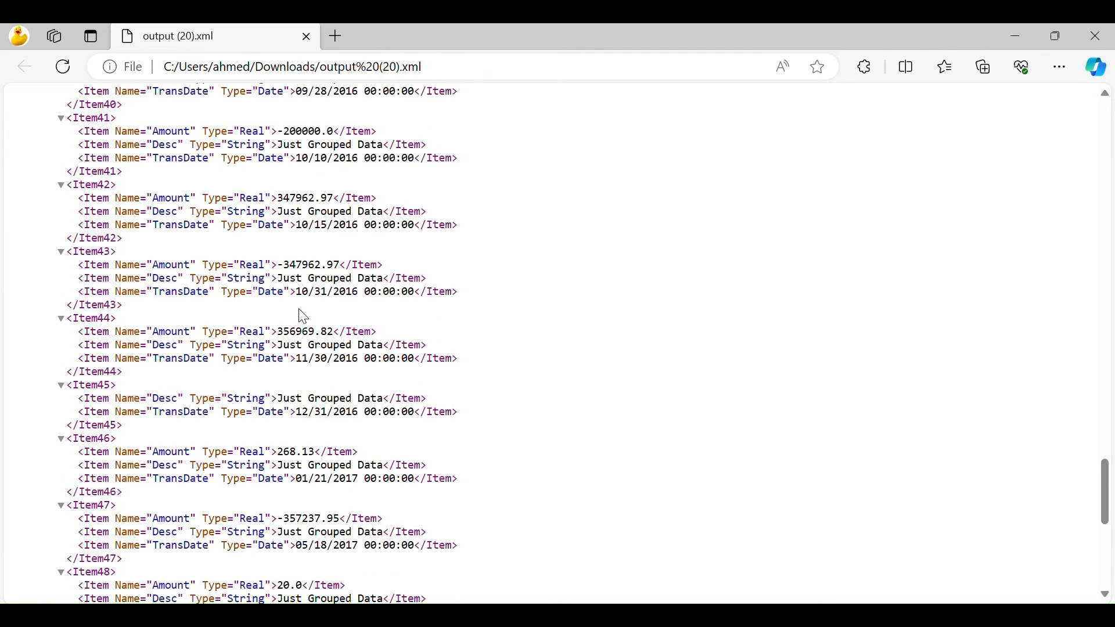
{"action": "scroll", "coordinate": [312, 344], "scroll_direction": "up", "scroll_amount": 1}
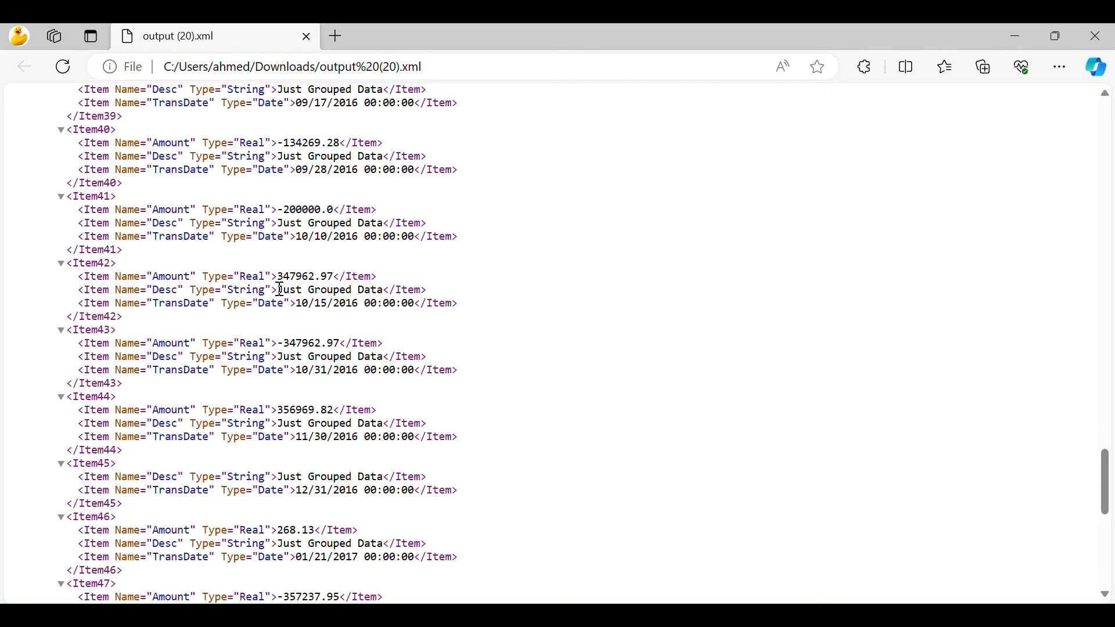
{"action": "left_click_drag", "start_coordinate": [297, 303], "coordinate": [359, 306]}
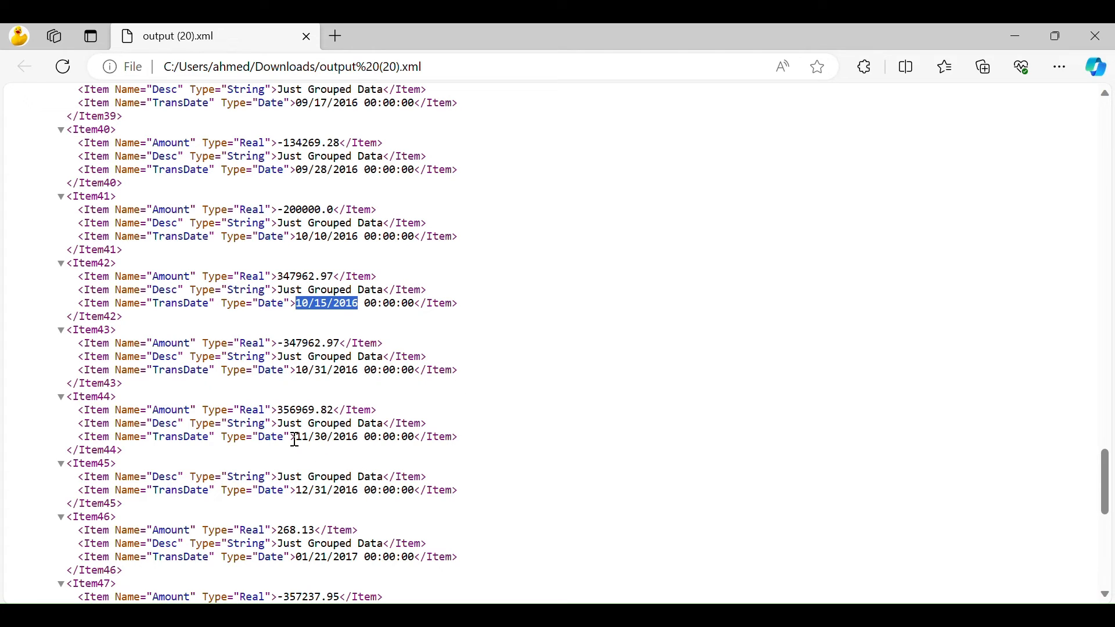
{"action": "left_click_drag", "start_coordinate": [296, 437], "coordinate": [359, 440]}
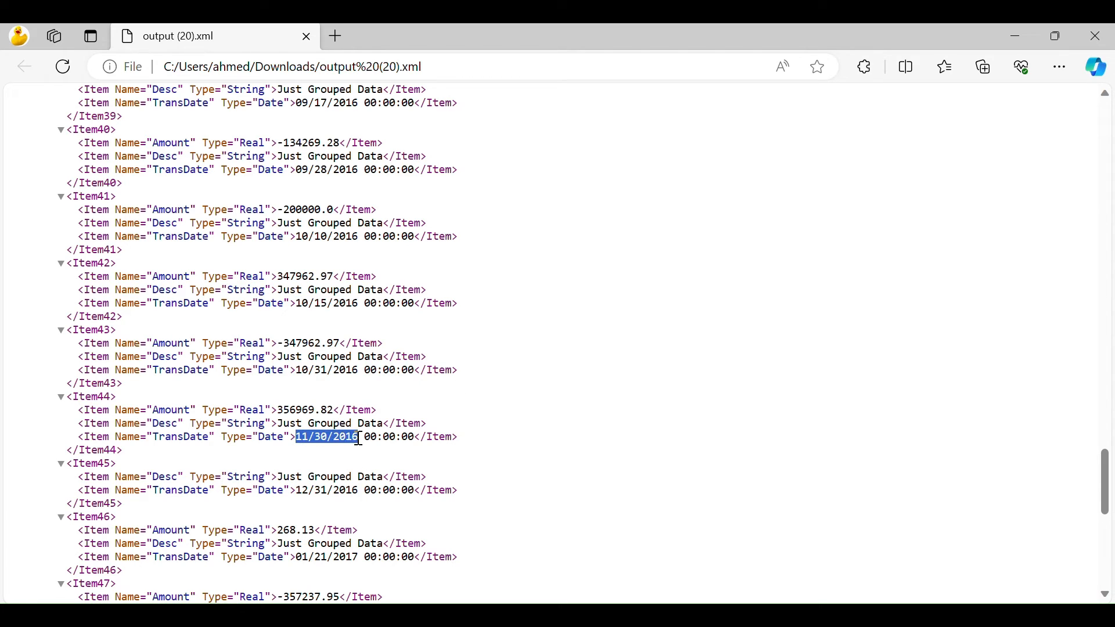
{"action": "left_click_drag", "start_coordinate": [297, 491], "coordinate": [359, 492]}
{"action": "scroll", "coordinate": [314, 537], "scroll_direction": "down", "scroll_amount": 3}
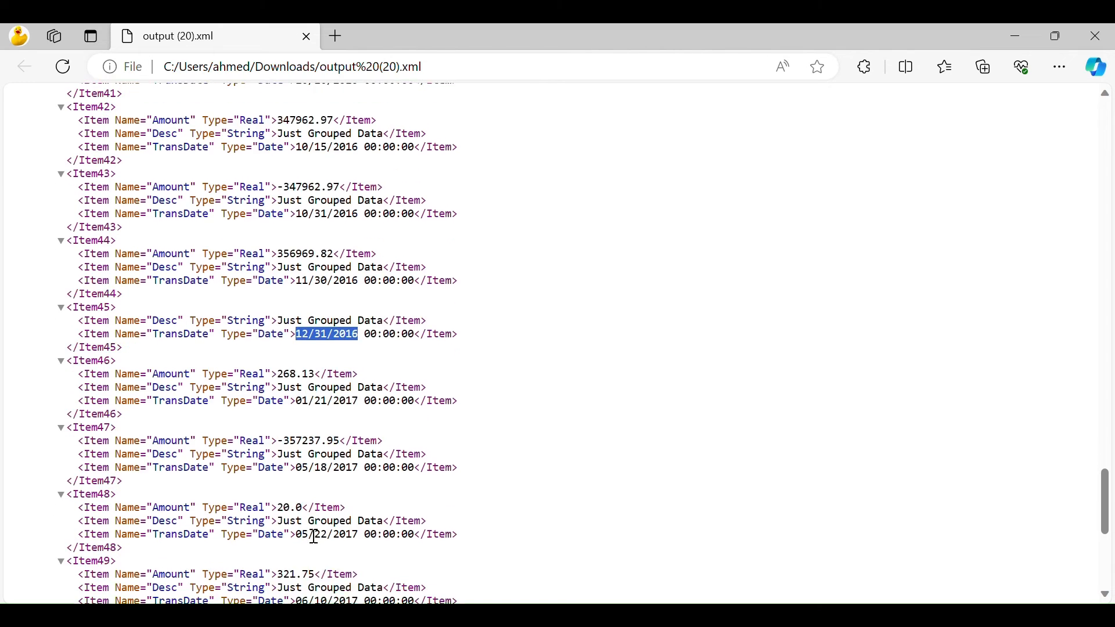
{"action": "scroll", "coordinate": [315, 538], "scroll_direction": "up", "scroll_amount": 9}
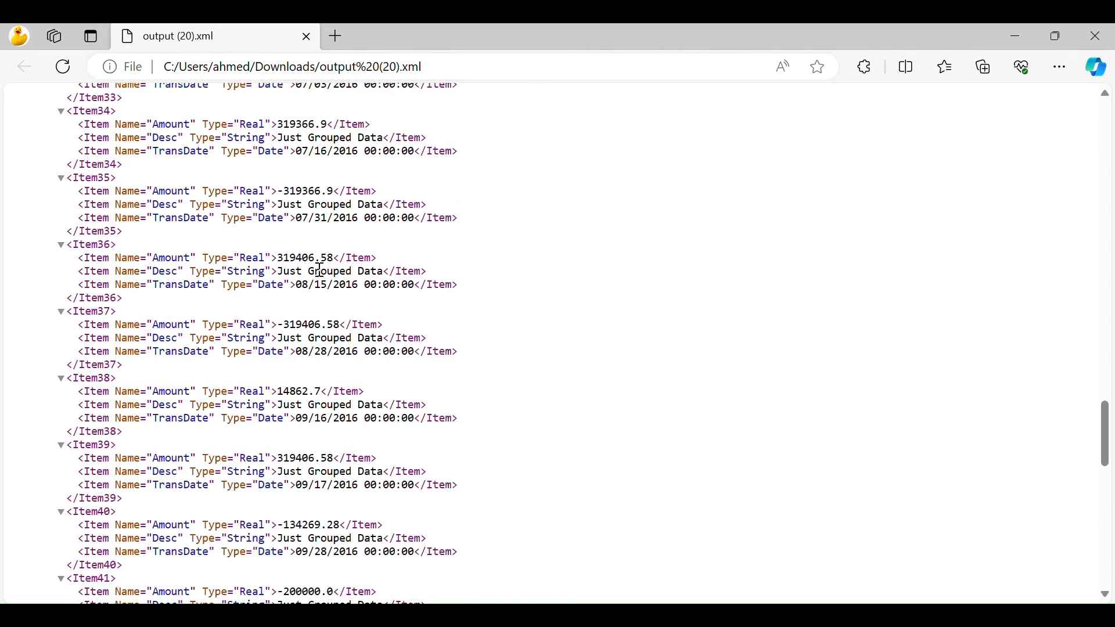
{"action": "mouse_move", "coordinate": [383, 280]}
{"action": "left_mouse_down"}
{"action": "mouse_move", "coordinate": [282, 275]}
{"action": "mouse_move", "coordinate": [386, 283]}
{"action": "left_mouse_up"}
{"action": "left_click", "coordinate": [256, 285]}
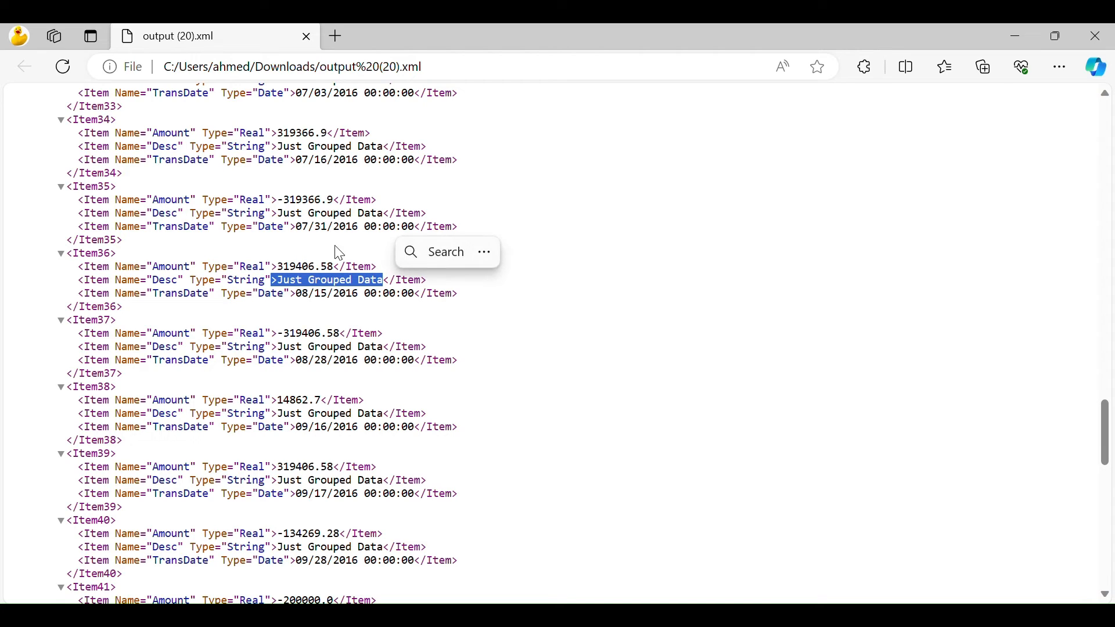
{"action": "double_click", "coordinate": [297, 201]}
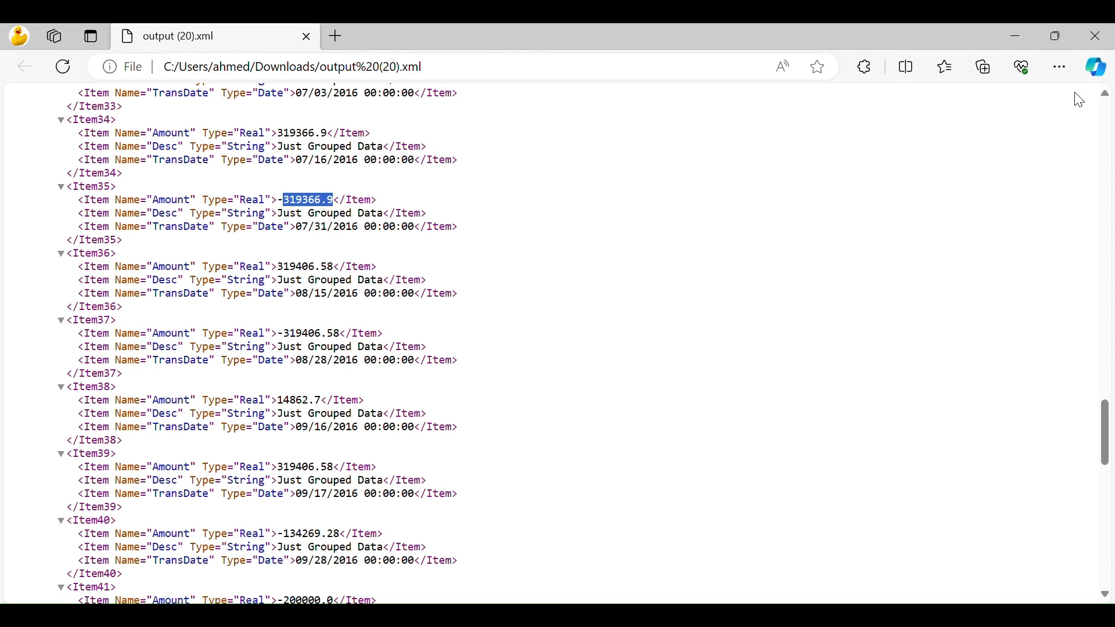
Switch back to Finance and Operations and return from the CustomerDataMapping datasource mapping to the Configurations page.
{"action": "left_click", "coordinate": [1008, 36]}
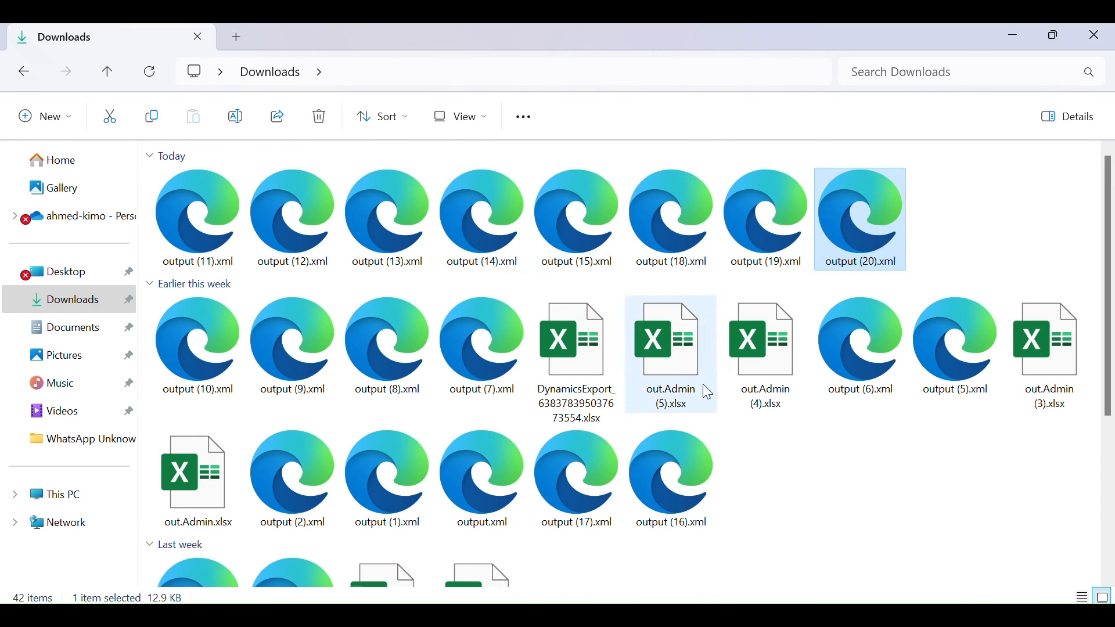
{"action": "mouse_move", "coordinate": [696, 544]}
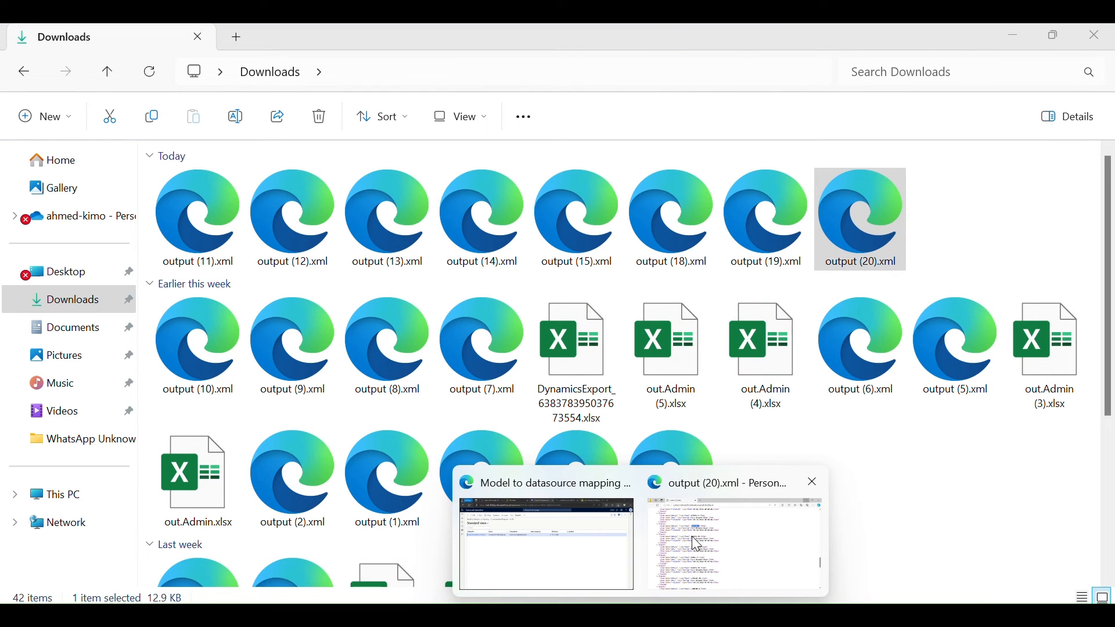
{"action": "left_click", "coordinate": [601, 549]}
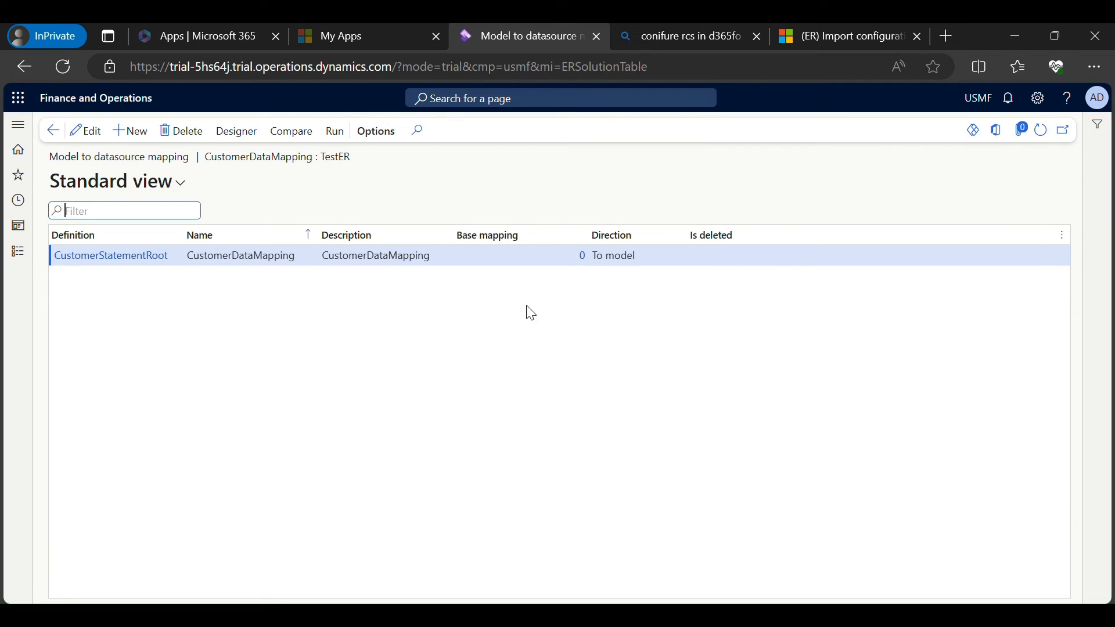
{"action": "left_click", "coordinate": [53, 131]}
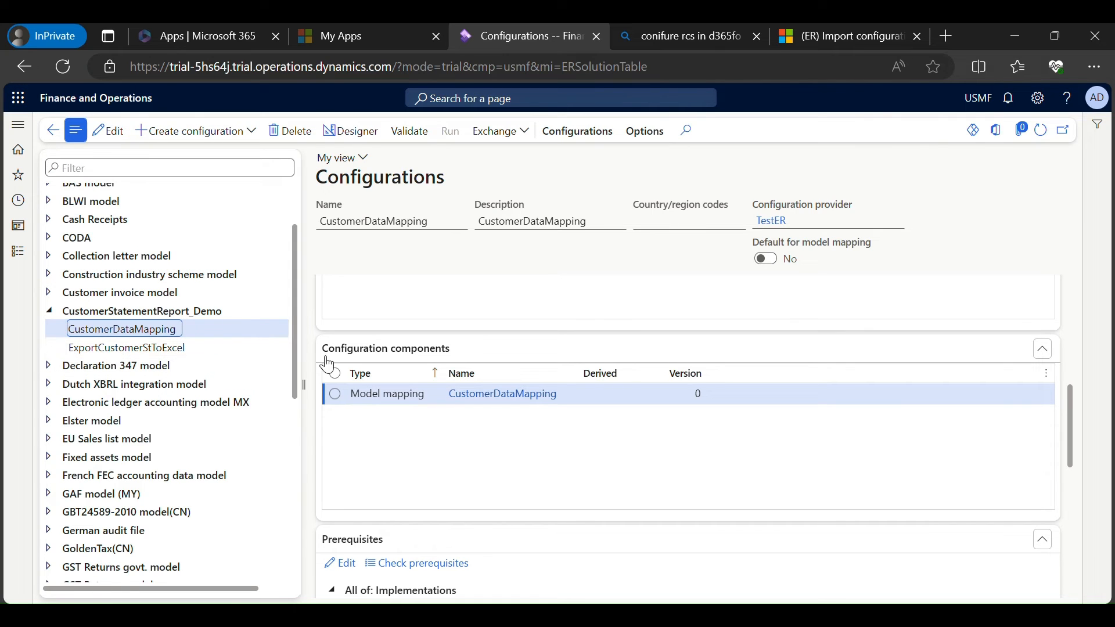
Change the status of CustomerDataMapping draft version 1.5 to Completed with the description "Group by TransDate".
{"action": "scroll", "coordinate": [549, 334], "scroll_direction": "up", "scroll_amount": 5}
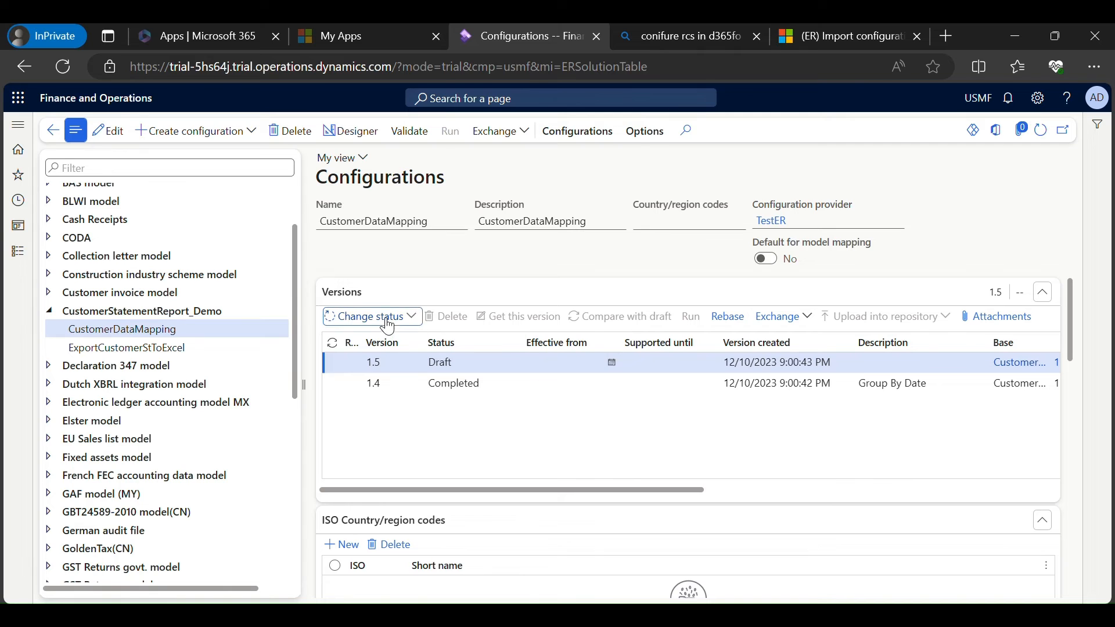
{"action": "left_click", "coordinate": [372, 317]}
{"action": "left_click", "coordinate": [350, 338]}
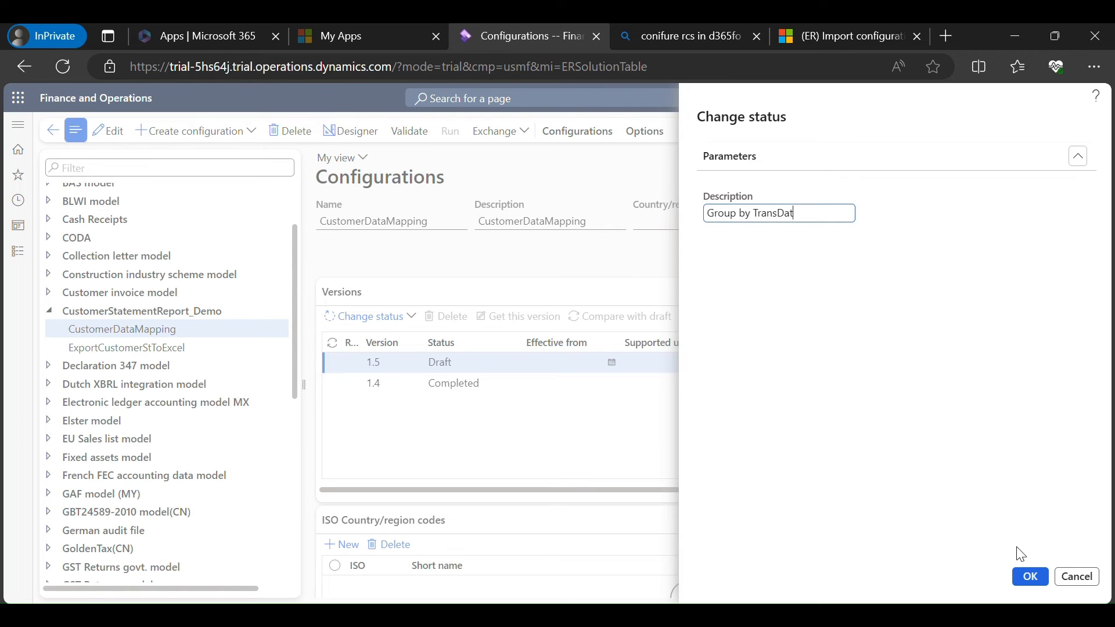
{"action": "left_click", "coordinate": [1028, 581]}
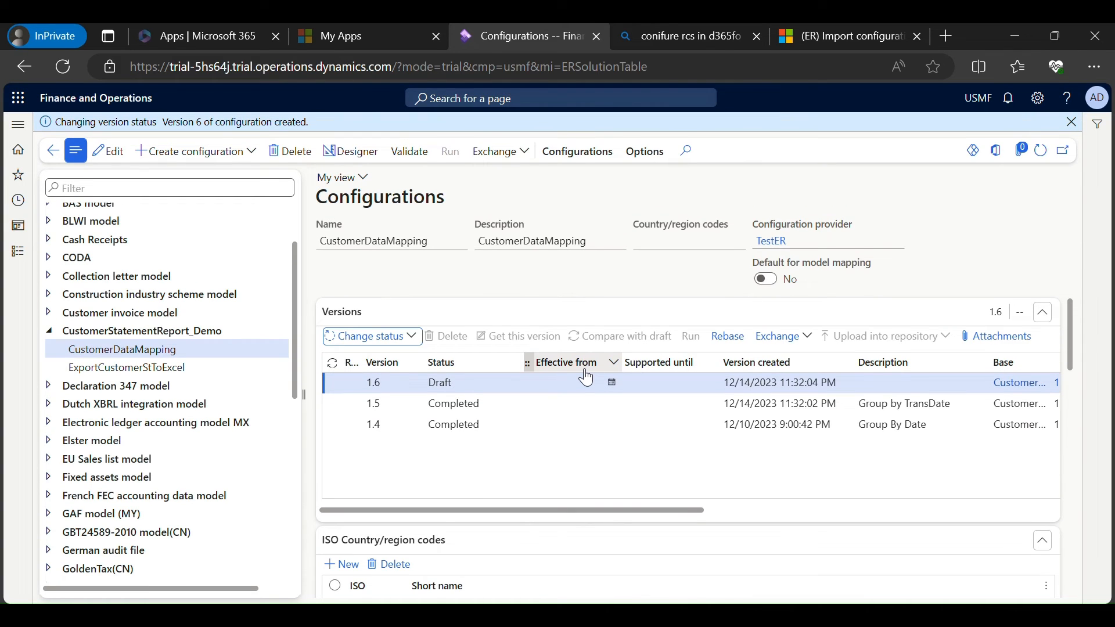
Select the ExportCustomerStToExcel configuration and check which target versions are available for a rebase, without applying one.
{"action": "left_click", "coordinate": [146, 370]}
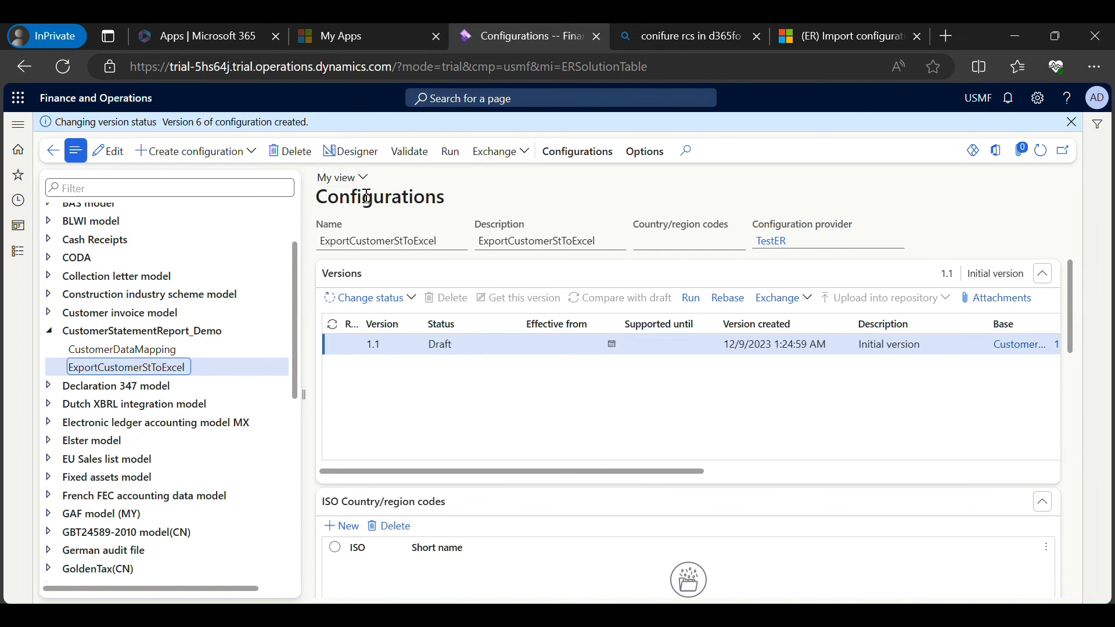
{"action": "left_click", "coordinate": [725, 298]}
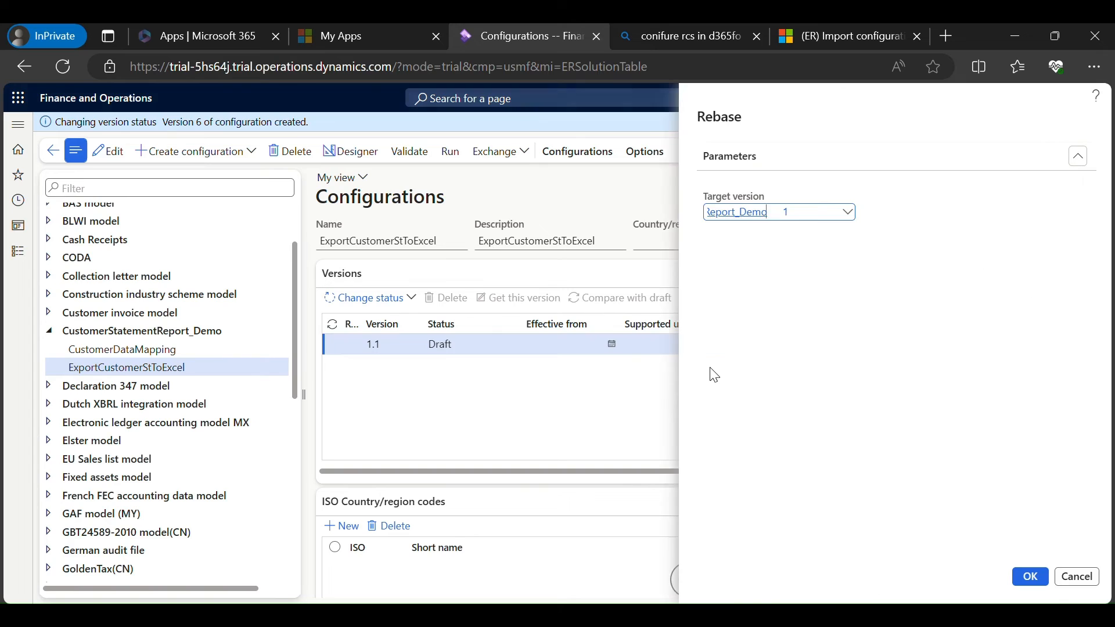
{"action": "left_click", "coordinate": [847, 214]}
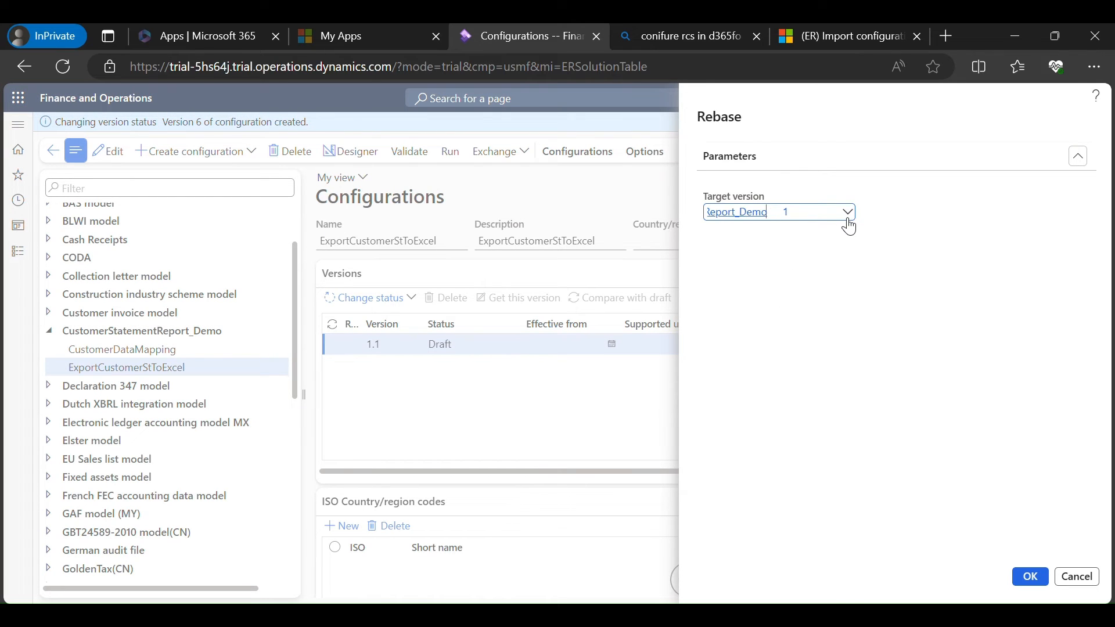
{"action": "left_click", "coordinate": [831, 247]}
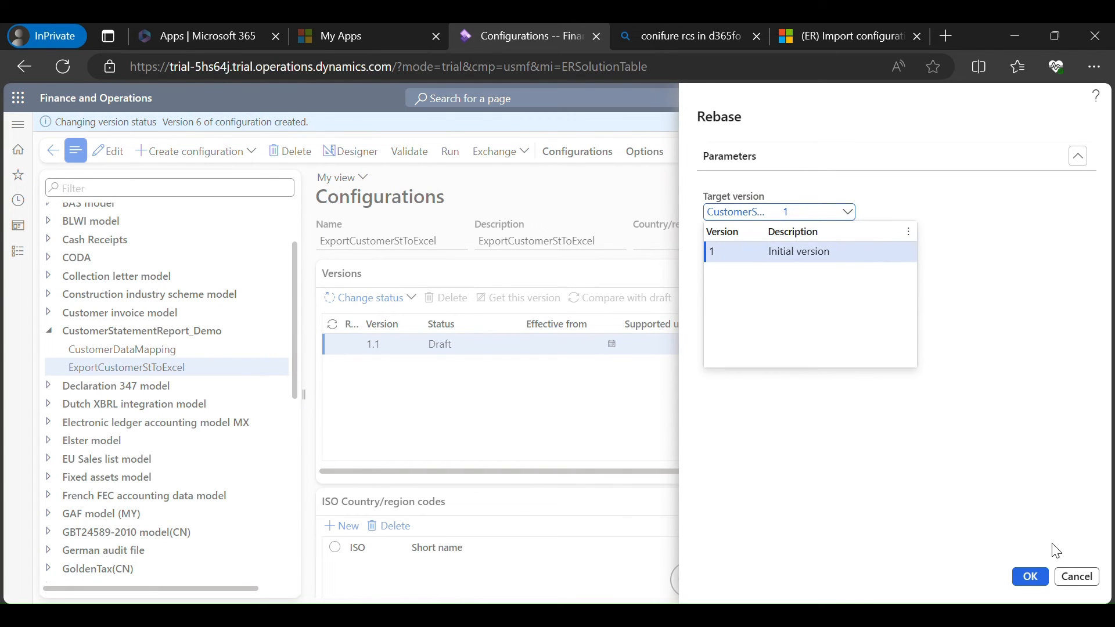
{"action": "left_click", "coordinate": [237, 395]}
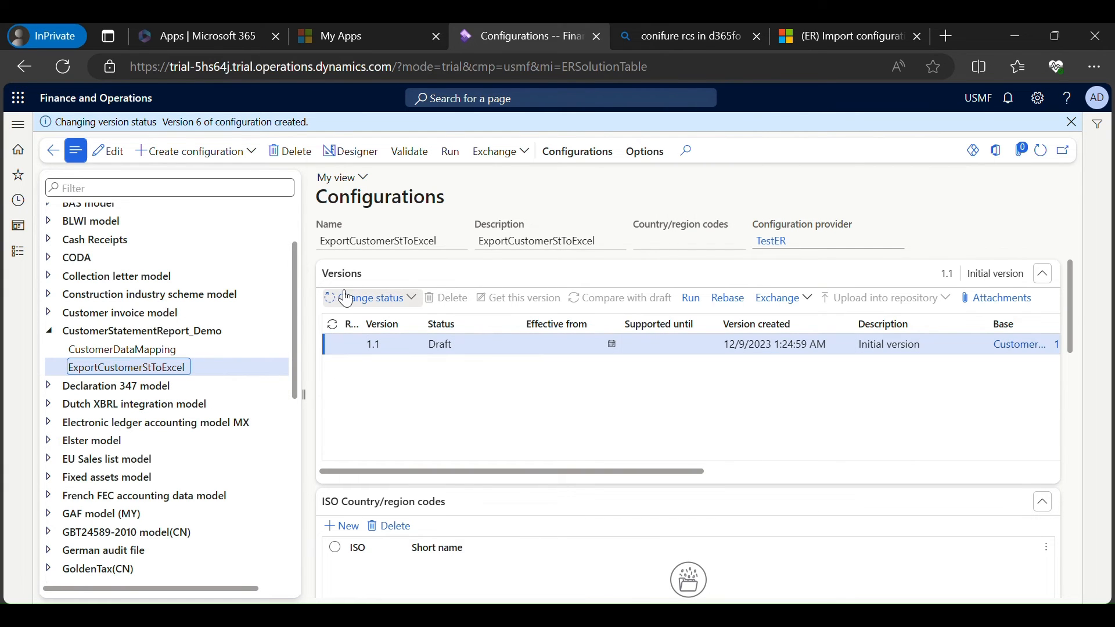
Try to run ExportCustomerStToExcel directly from the Configurations page.
{"action": "left_click", "coordinate": [450, 152]}
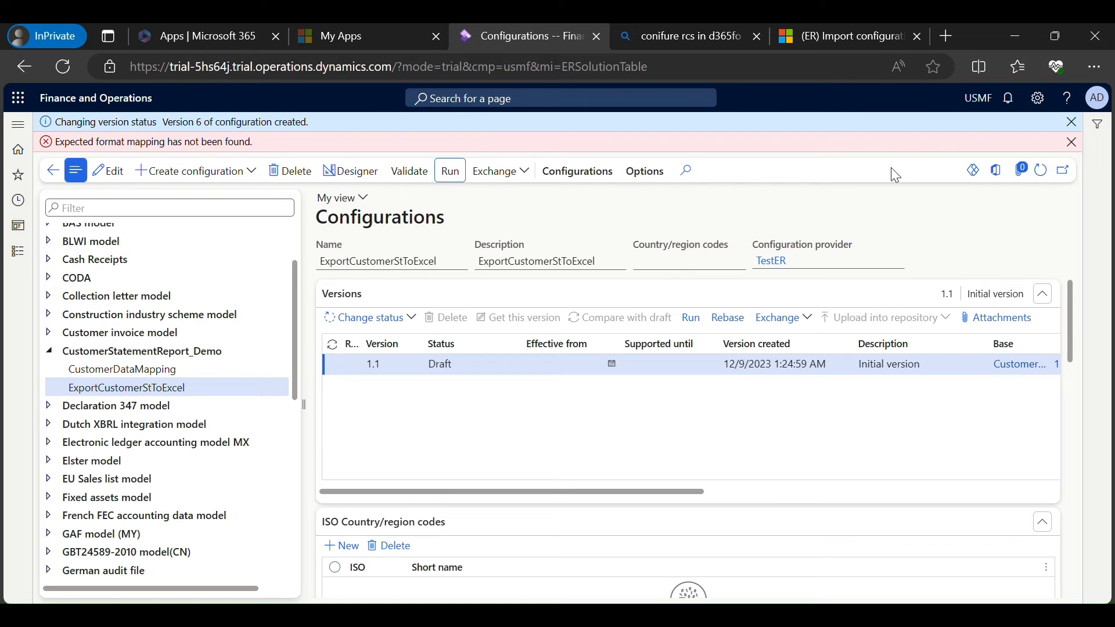
{"action": "left_click", "coordinate": [1071, 141]}
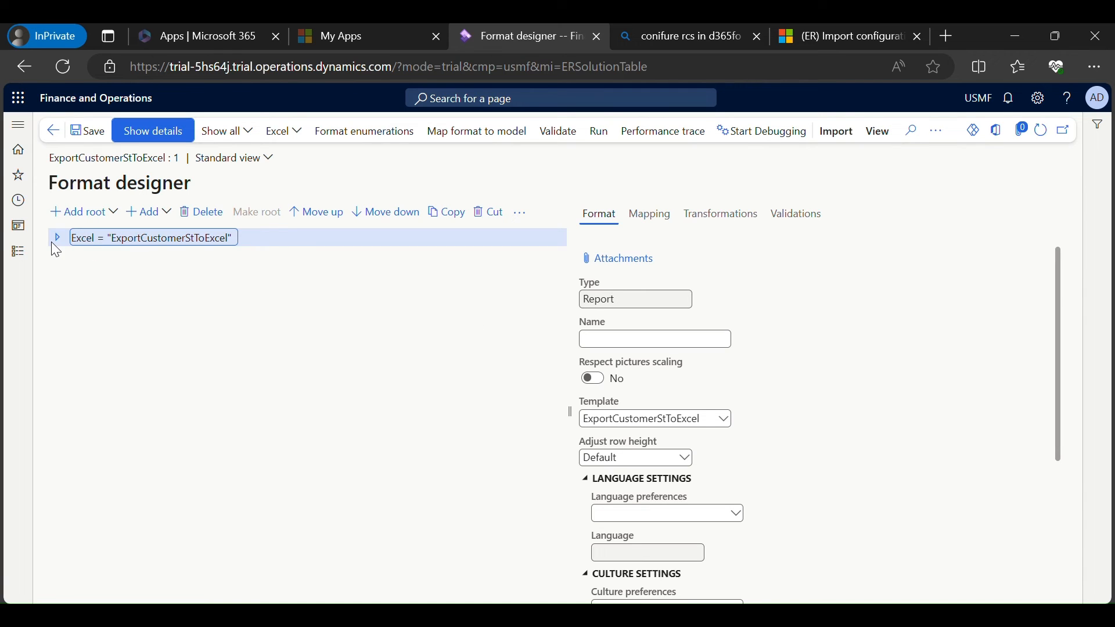
Expand the Excel root, Sheet1 and the vertical List range of ExportCustomerStToExcel in the format designer.
{"action": "left_click", "coordinate": [57, 237]}
{"action": "left_click", "coordinate": [64, 257]}
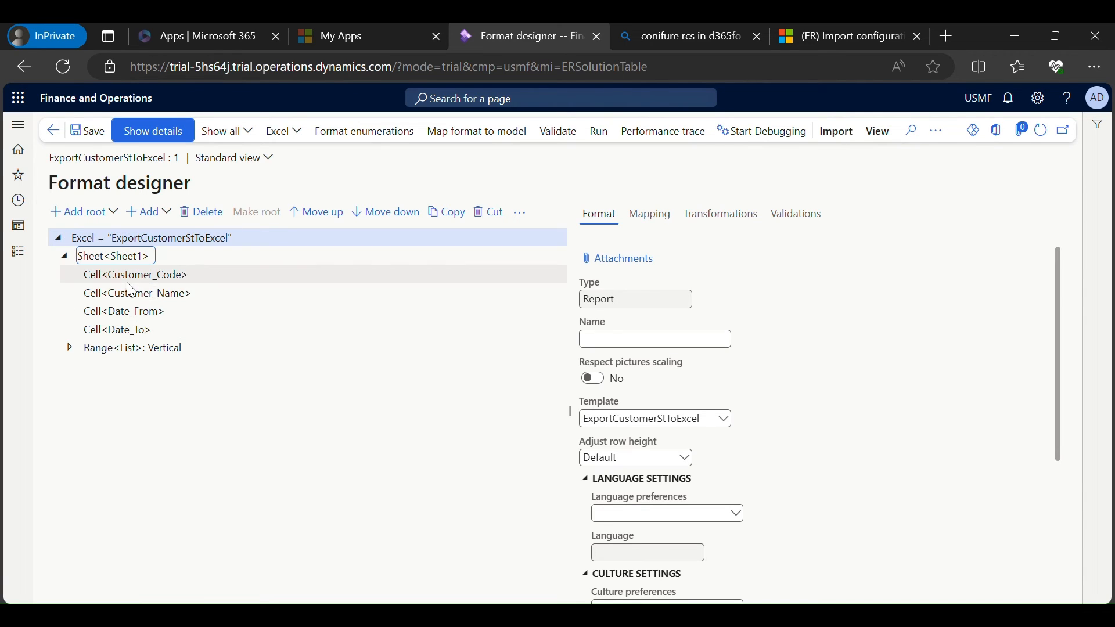
{"action": "left_click", "coordinate": [70, 348]}
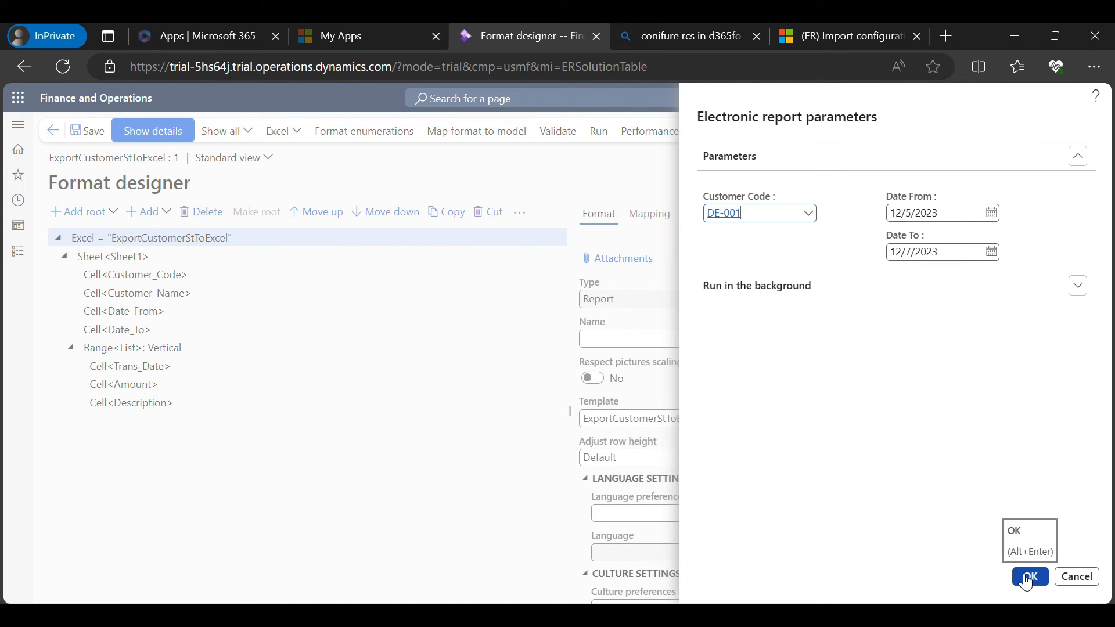
Run the format for the customer Contoso Retail San Diego and open the downloaded out.Admin (6).xlsx in Excel.
{"action": "left_click", "coordinate": [805, 217]}
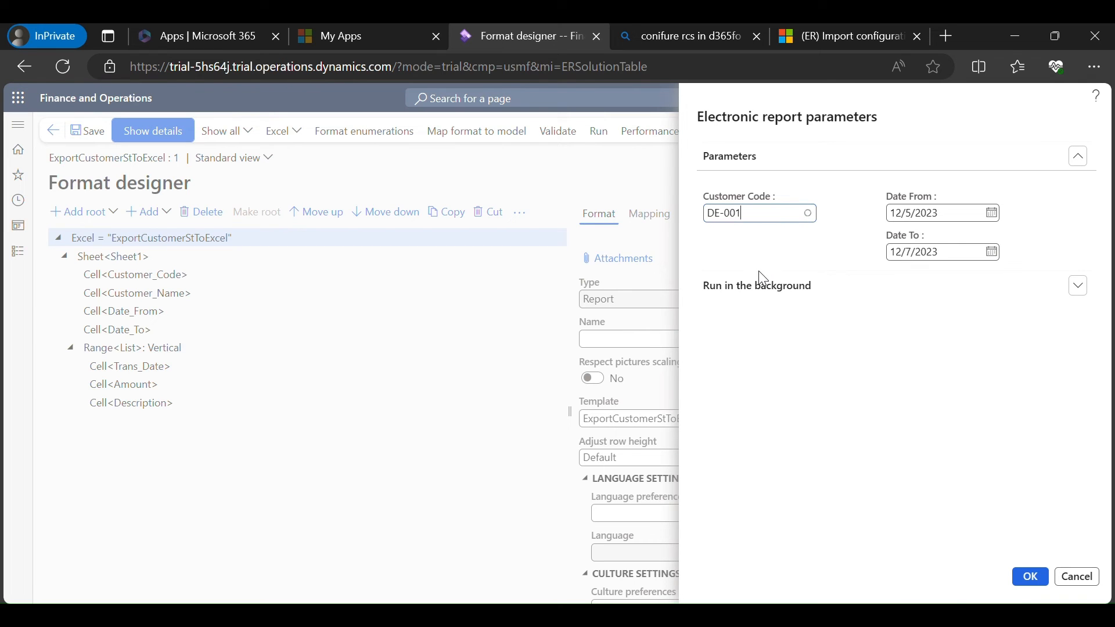
{"action": "left_click", "coordinate": [68, 273]}
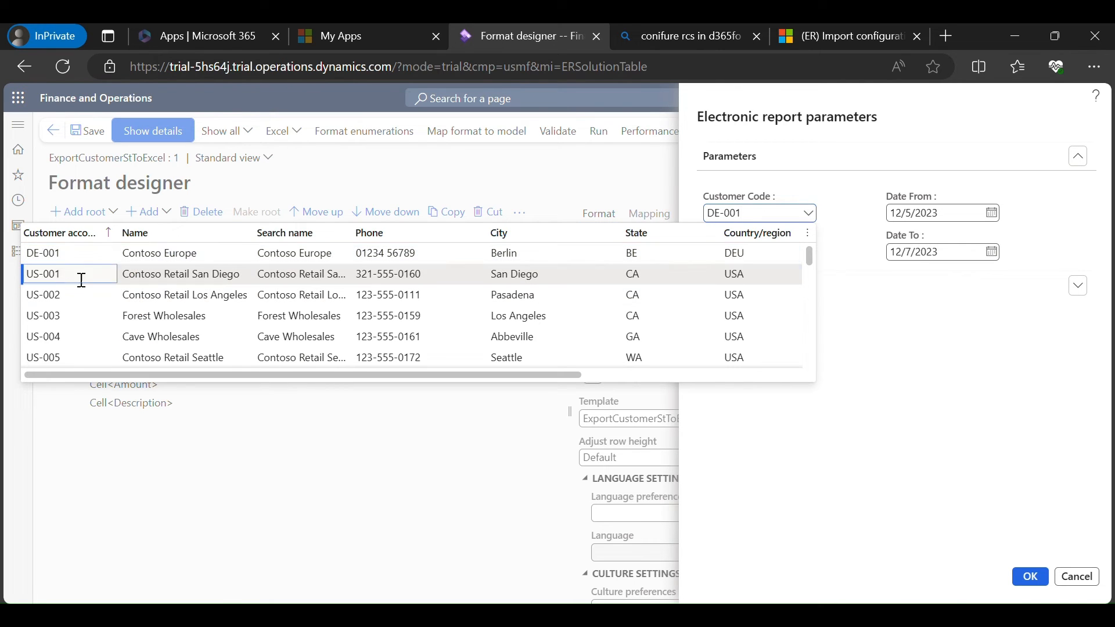
{"action": "left_click", "coordinate": [1030, 578]}
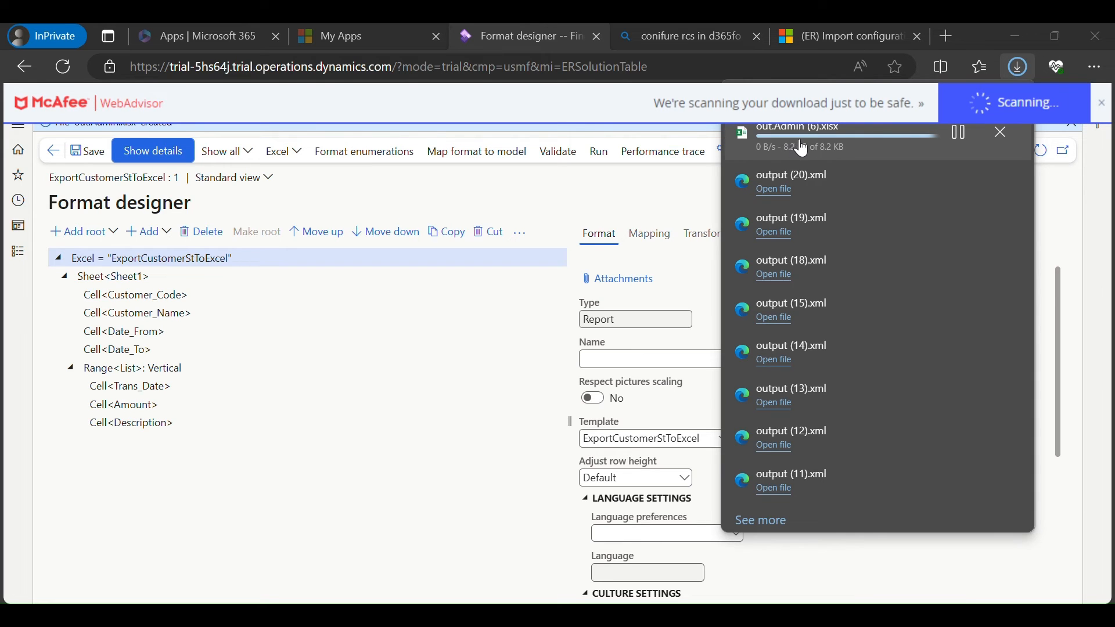
{"action": "left_click", "coordinate": [602, 614]}
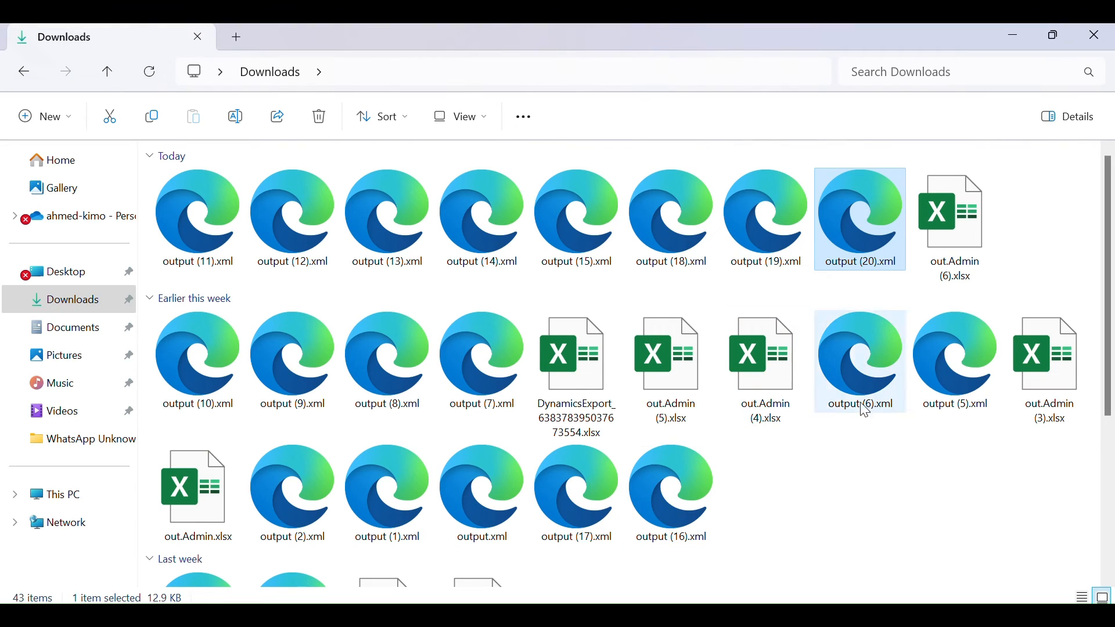
{"action": "left_click", "coordinate": [961, 273]}
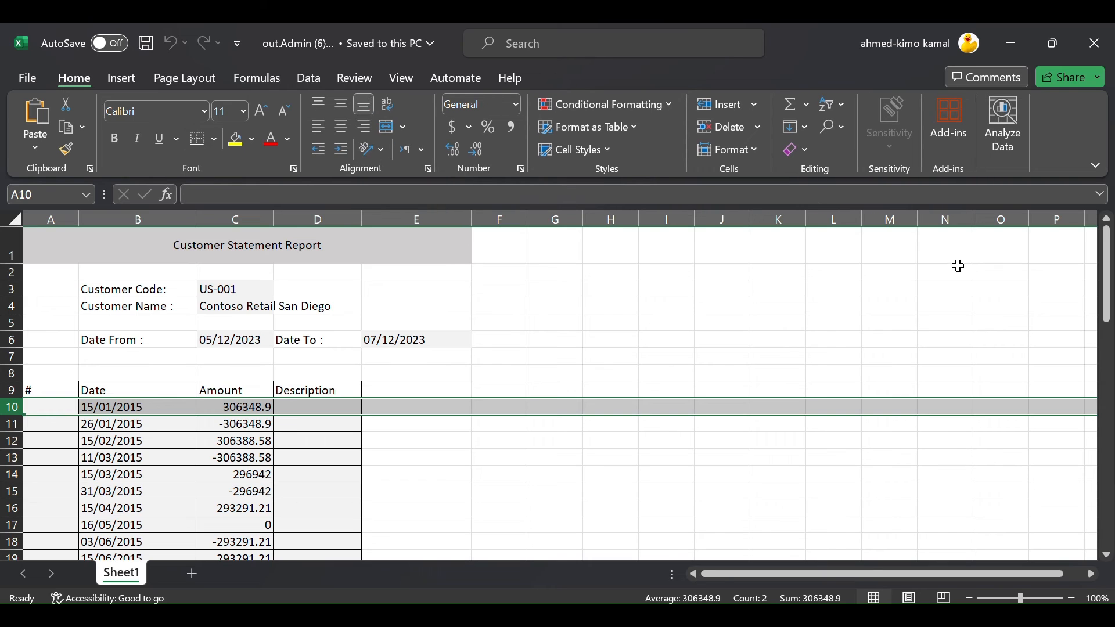
Review the dates and amounts in the customer statement down to its last transaction row.
{"action": "scroll", "coordinate": [1013, 299], "scroll_direction": "down", "scroll_amount": 12}
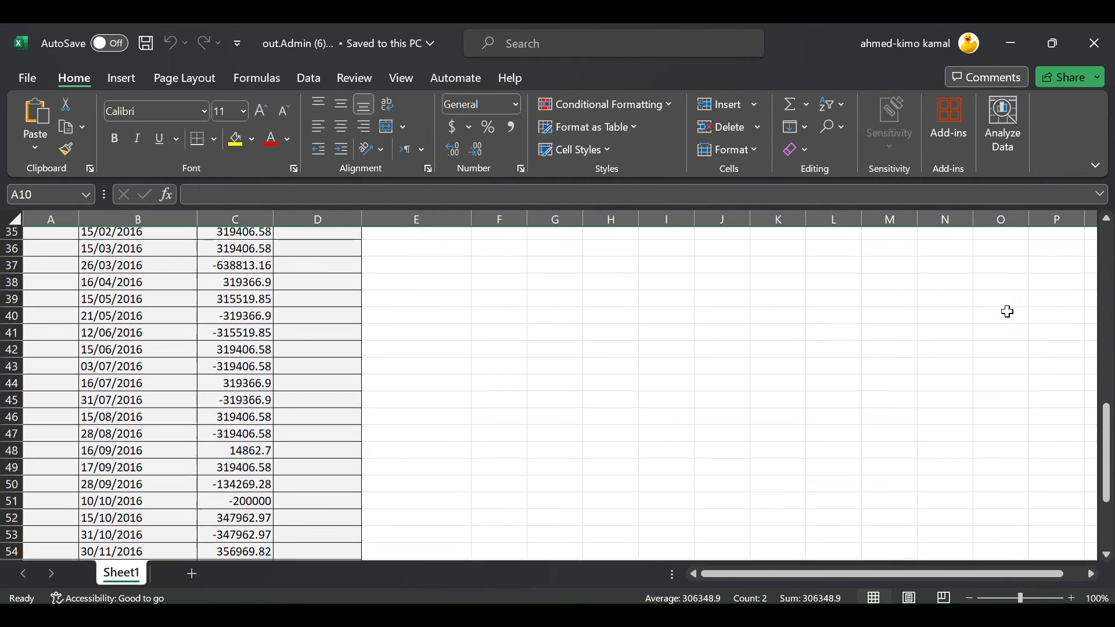
{"action": "scroll", "coordinate": [1008, 312], "scroll_direction": "down", "scroll_amount": 2}
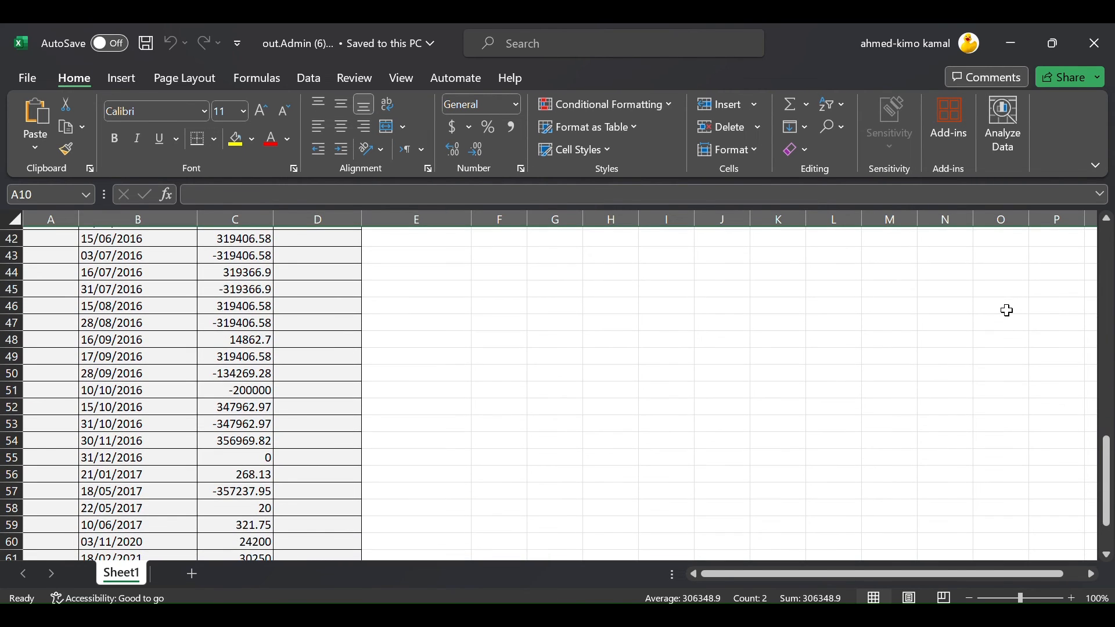
{"action": "scroll", "coordinate": [1008, 312], "scroll_direction": "down", "scroll_amount": 2}
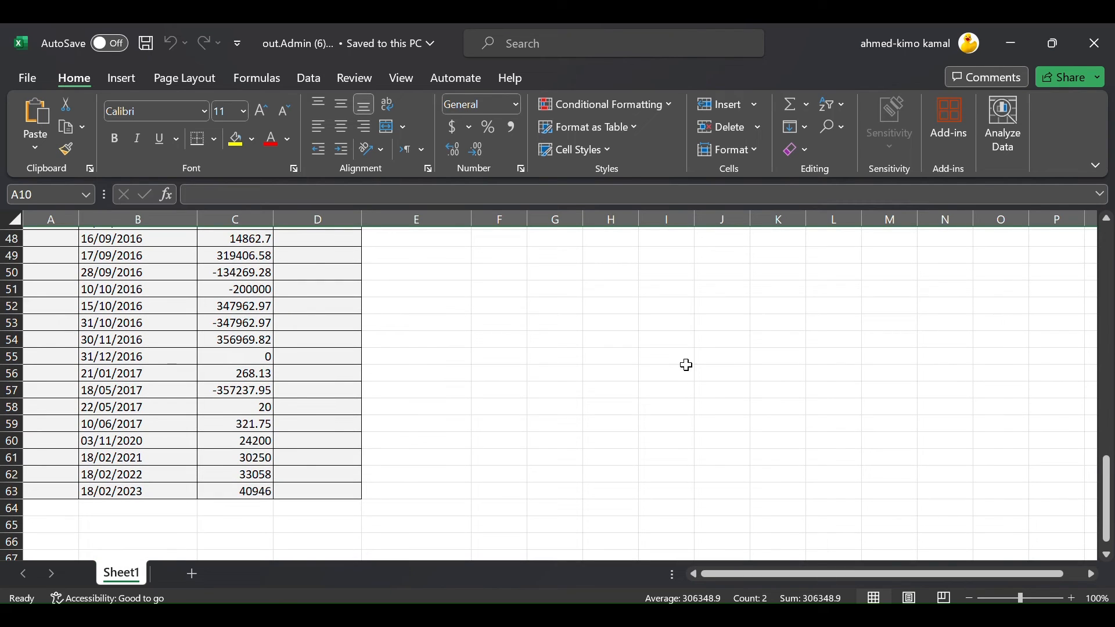
{"action": "left_click_drag", "start_coordinate": [147, 459], "coordinate": [140, 491]}
{"action": "left_click", "coordinate": [152, 489]}
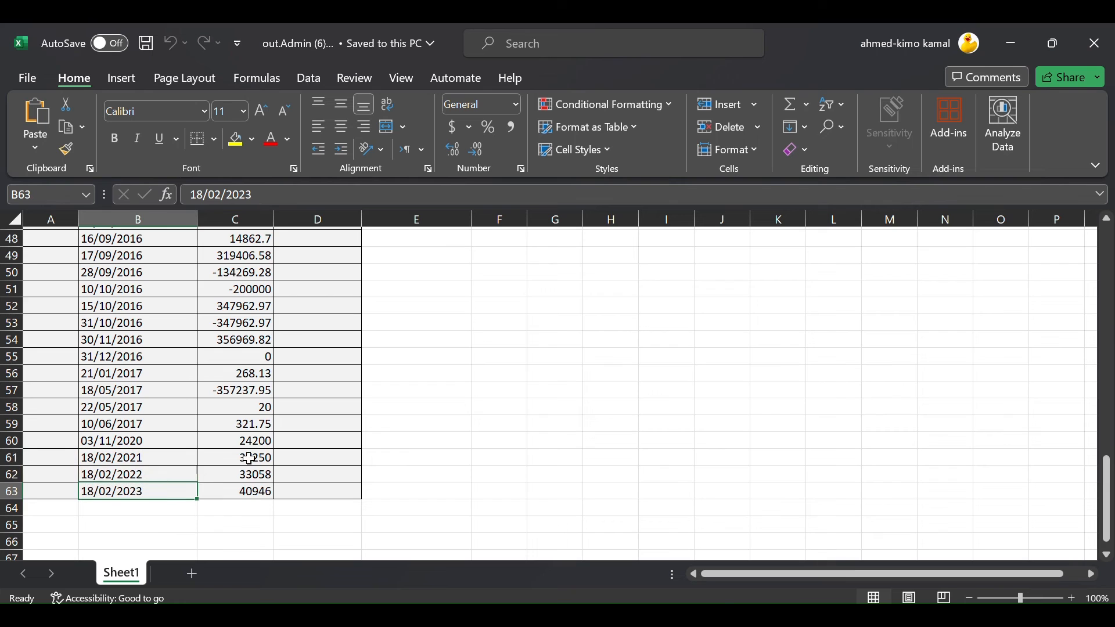
{"action": "scroll", "coordinate": [259, 447], "scroll_direction": "up", "scroll_amount": 2}
{"action": "scroll", "coordinate": [260, 447], "scroll_direction": "up", "scroll_amount": 3}
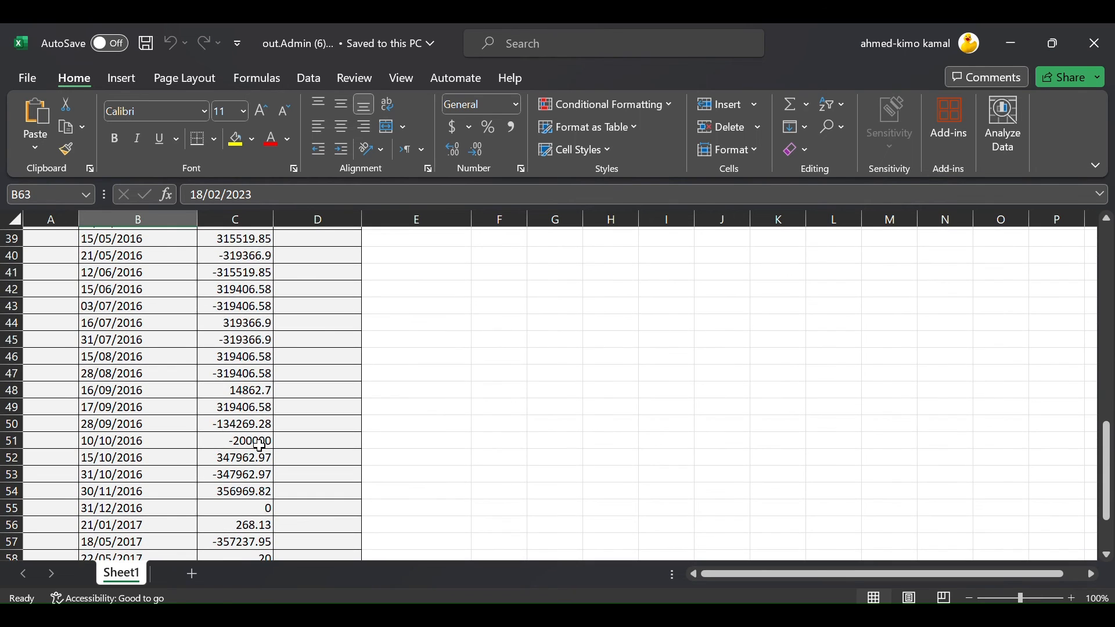
{"action": "scroll", "coordinate": [259, 446], "scroll_direction": "up", "scroll_amount": 9}
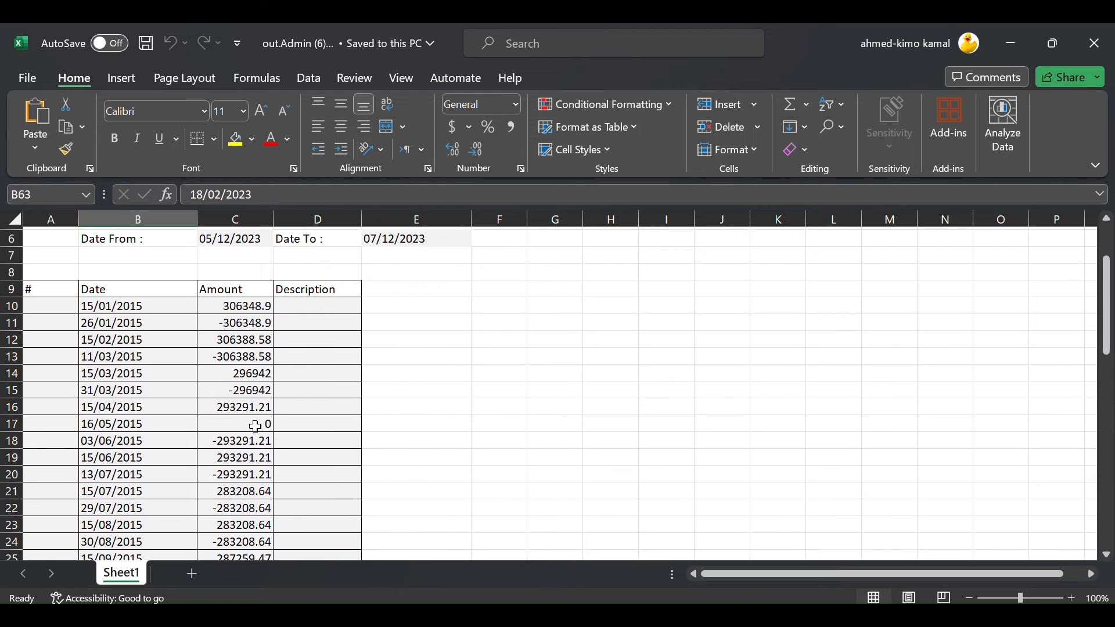
Check the Description column of the statement rows for content.
{"action": "left_click", "coordinate": [337, 345]}
{"action": "scroll", "coordinate": [328, 410], "scroll_direction": "down", "scroll_amount": 16}
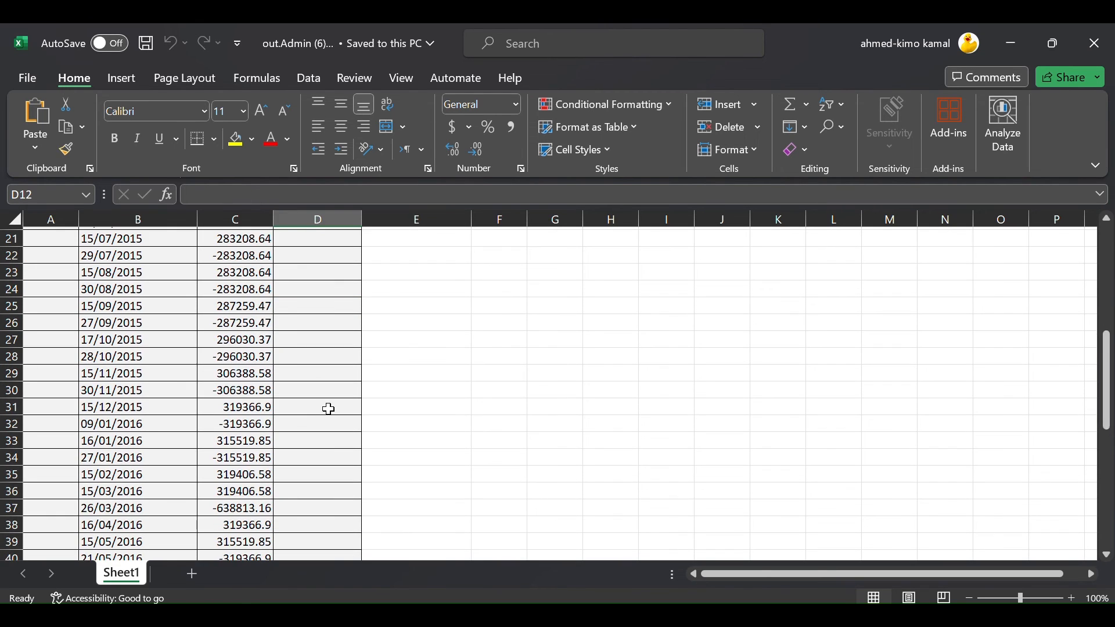
{"action": "scroll", "coordinate": [327, 414], "scroll_direction": "up", "scroll_amount": 16}
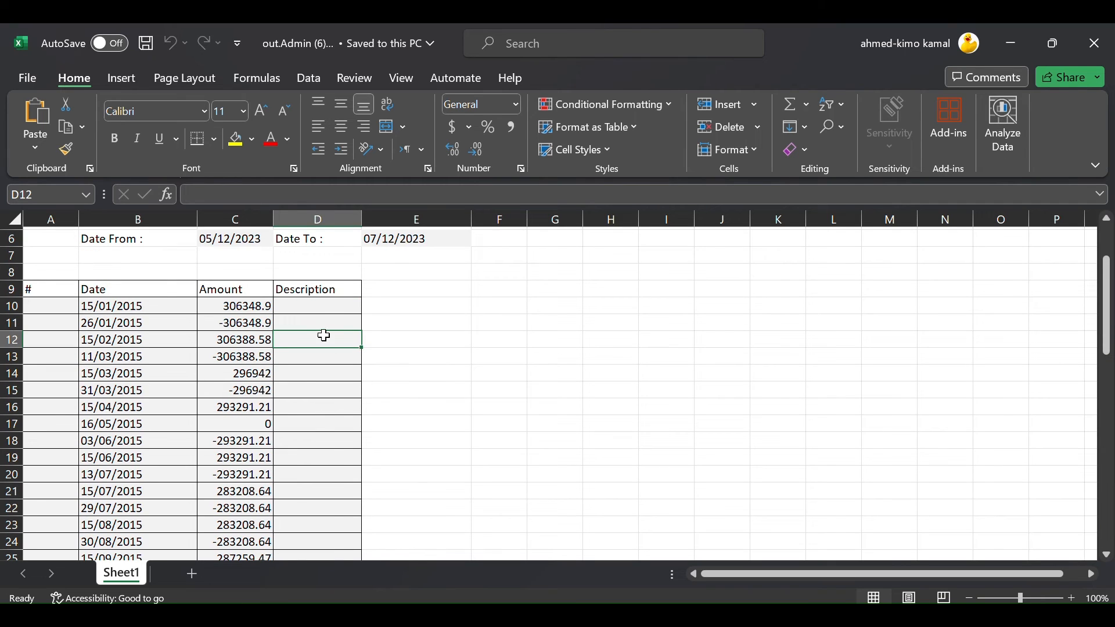
{"action": "left_click_drag", "start_coordinate": [323, 311], "coordinate": [323, 379]}
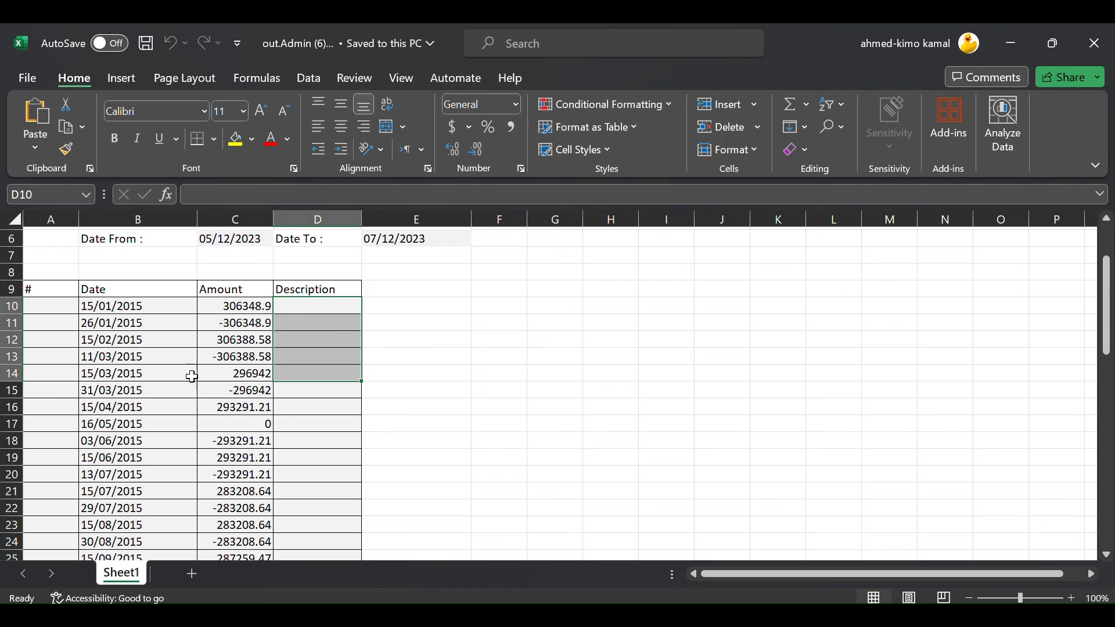
Examine the Date column for repeated transaction dates, including the 18/05/2017 and 22/05/2017 rows.
{"action": "scroll", "coordinate": [201, 395], "scroll_direction": "down", "scroll_amount": 7}
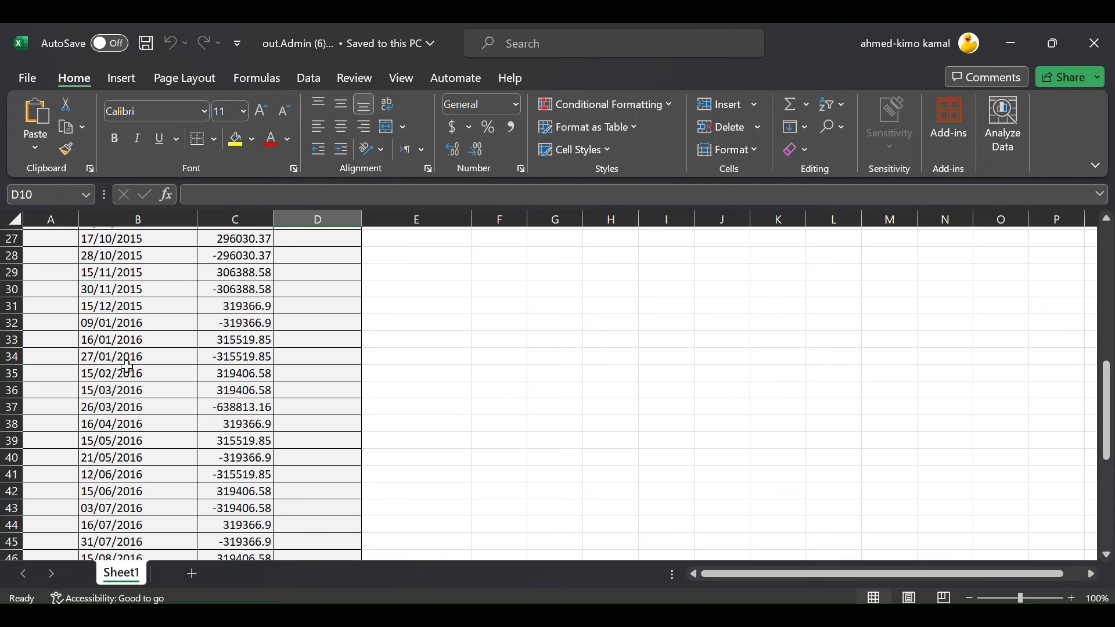
{"action": "scroll", "coordinate": [121, 359], "scroll_direction": "up", "scroll_amount": 3}
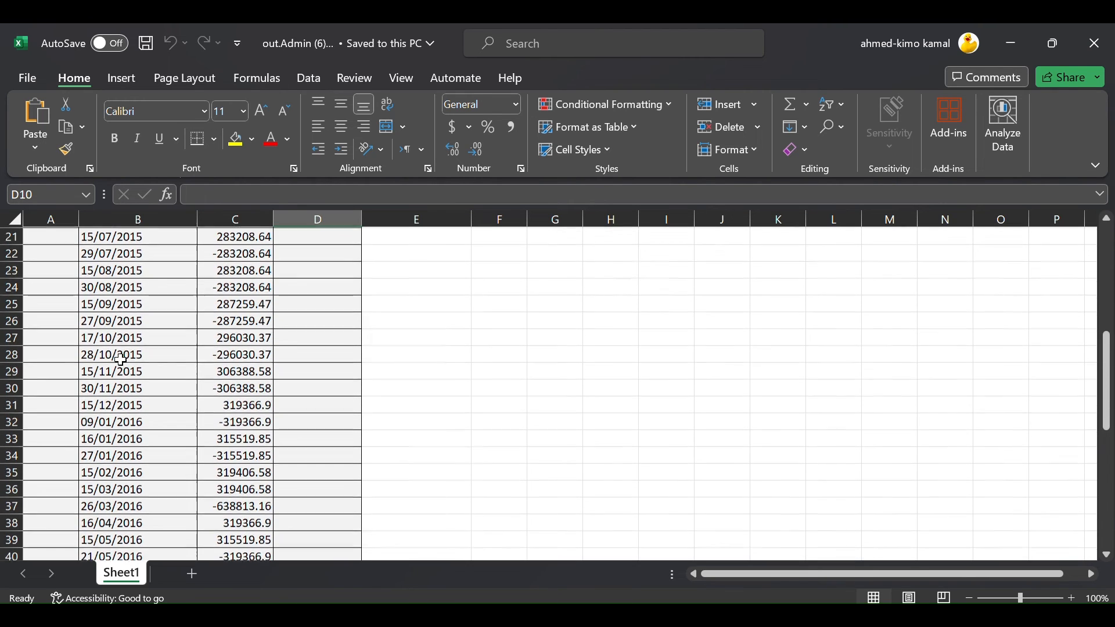
{"action": "scroll", "coordinate": [121, 359], "scroll_direction": "up", "scroll_amount": 1}
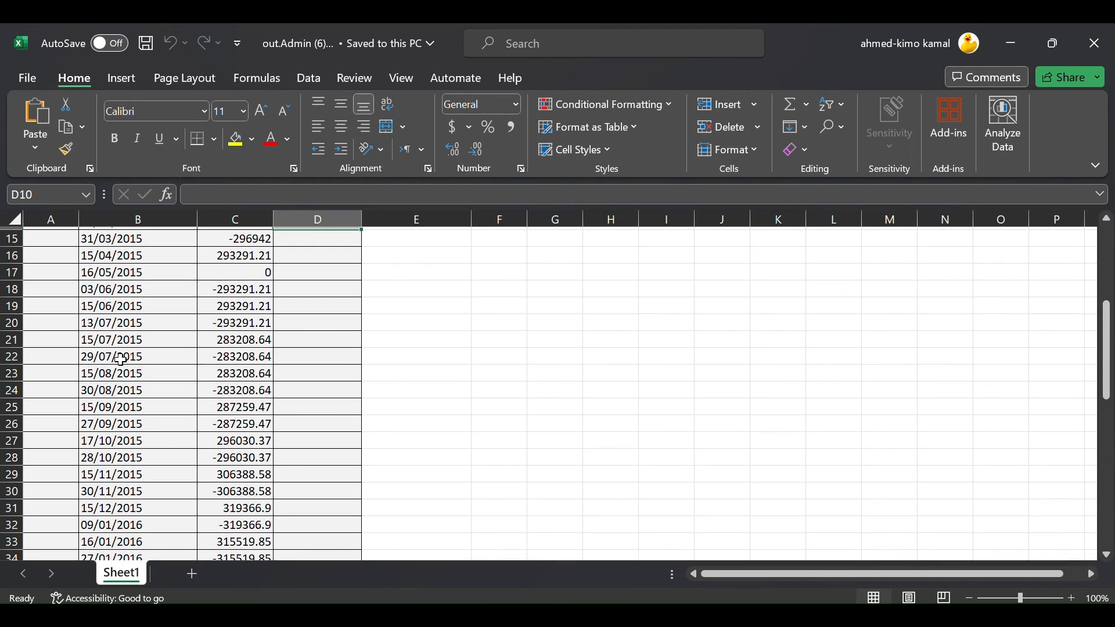
{"action": "scroll", "coordinate": [121, 359], "scroll_direction": "up", "scroll_amount": 1}
{"action": "scroll", "coordinate": [121, 360], "scroll_direction": "up", "scroll_amount": 2}
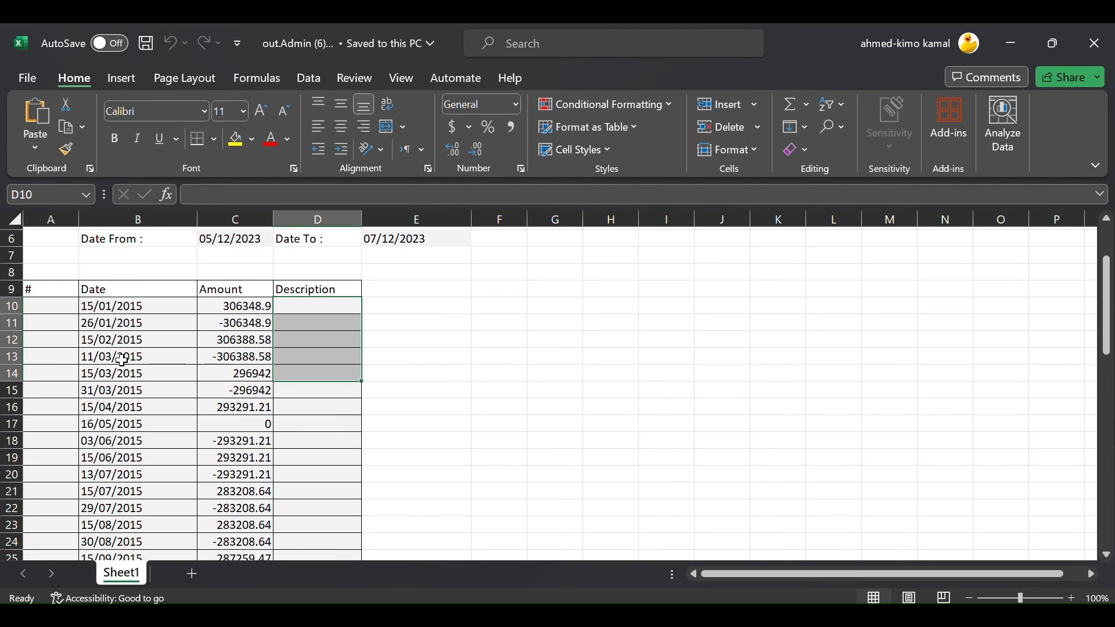
{"action": "scroll", "coordinate": [125, 371], "scroll_direction": "down", "scroll_amount": 17}
{"action": "scroll", "coordinate": [129, 406], "scroll_direction": "up", "scroll_amount": 2}
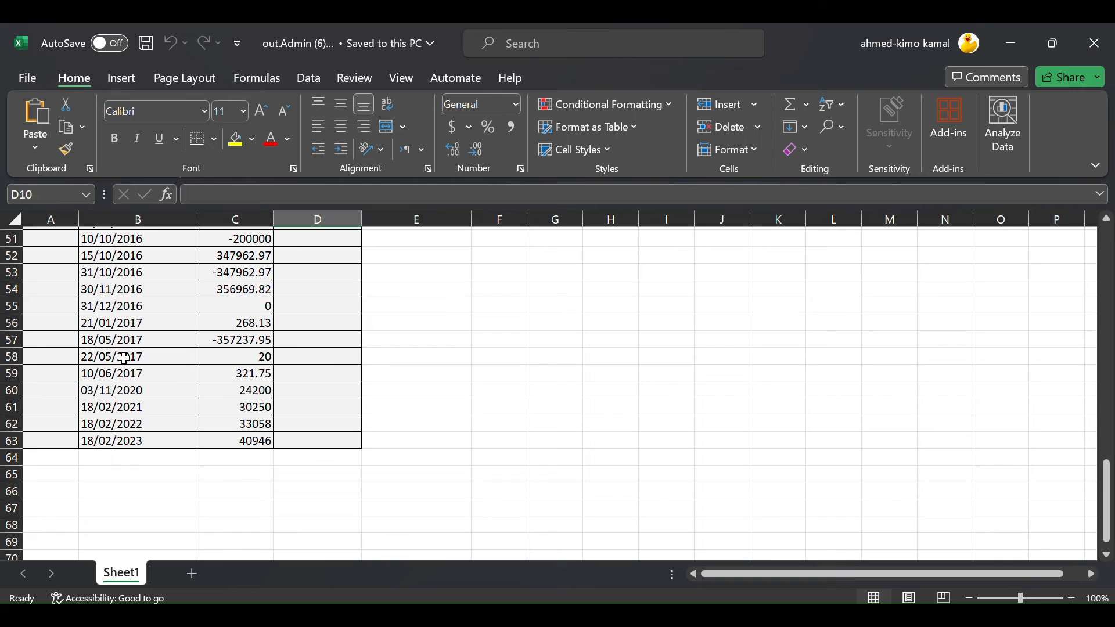
{"action": "left_click", "coordinate": [112, 345]}
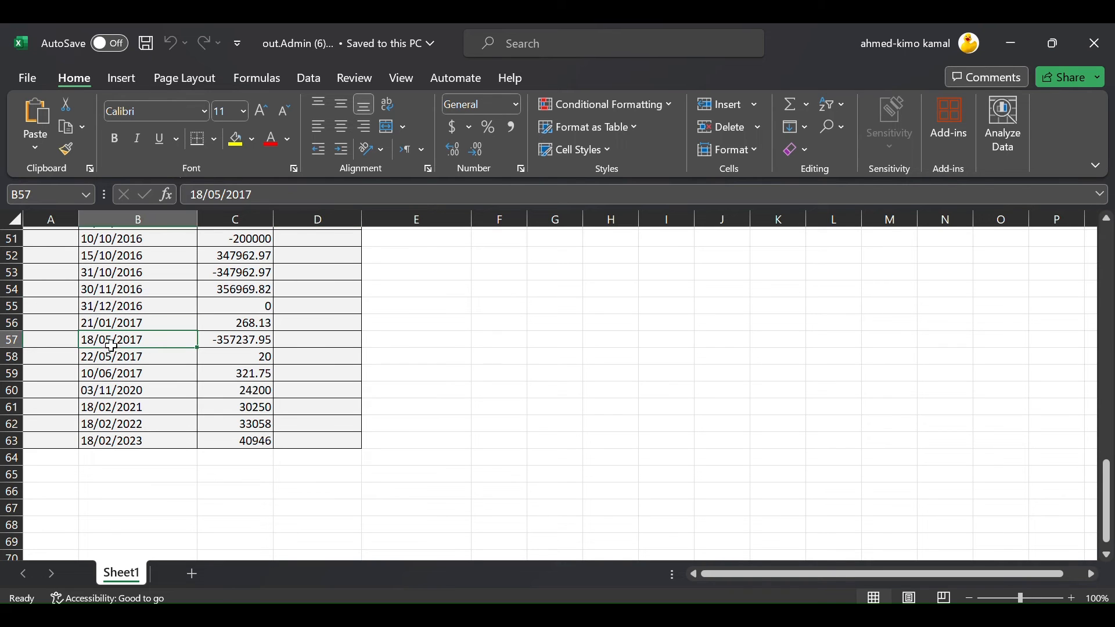
{"action": "scroll", "coordinate": [119, 344], "scroll_direction": "up", "scroll_amount": 1}
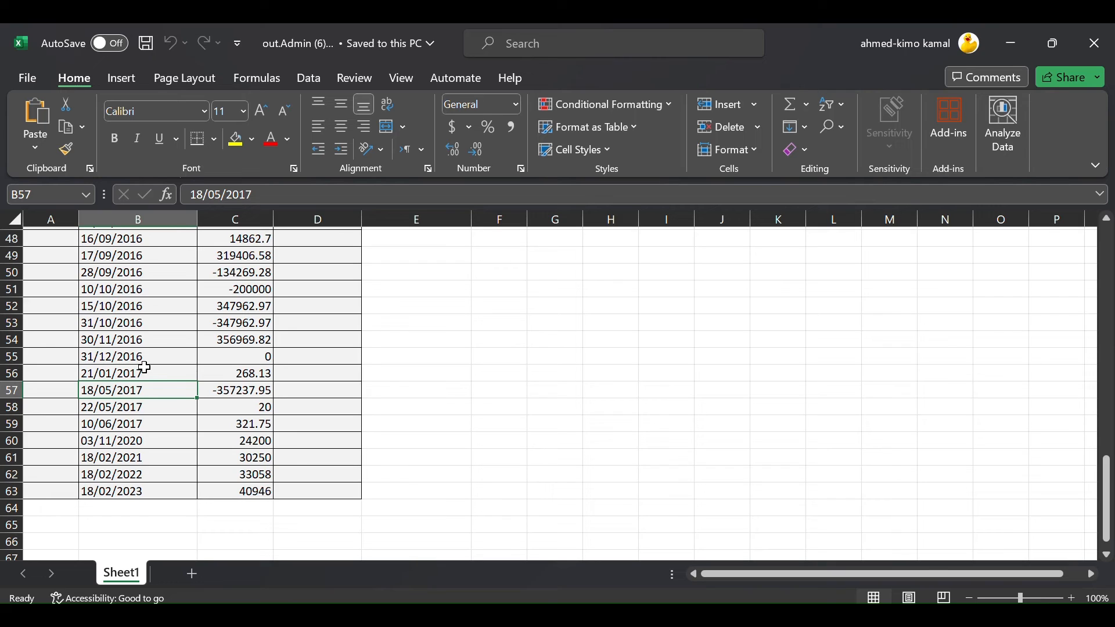
{"action": "left_click", "coordinate": [136, 408]}
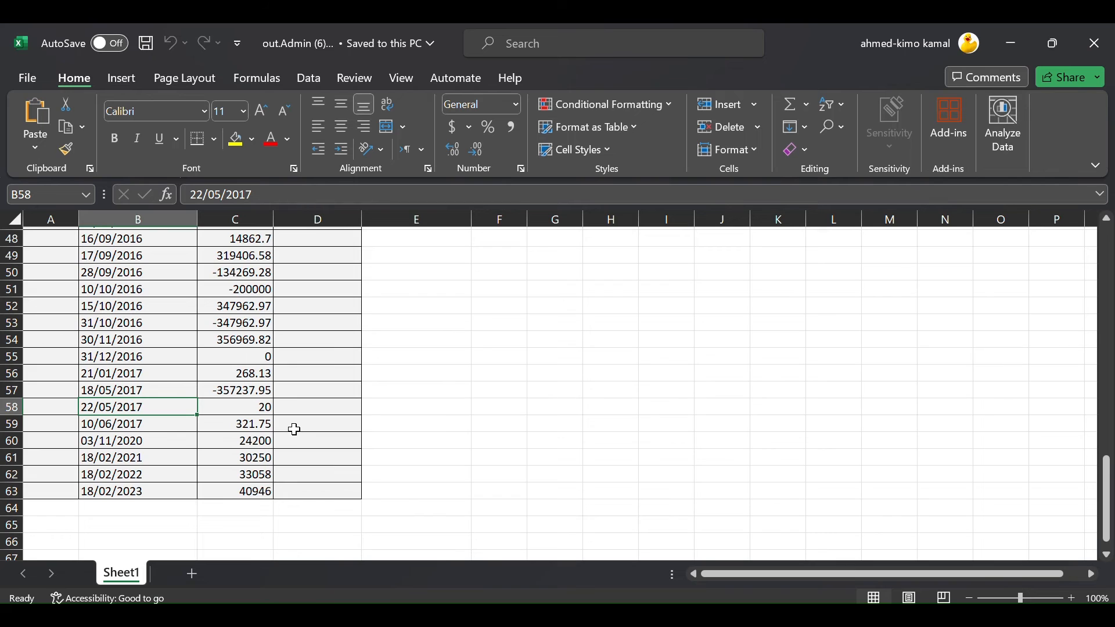
{"action": "scroll", "coordinate": [287, 417], "scroll_direction": "up", "scroll_amount": 6}
{"action": "scroll", "coordinate": [287, 416], "scroll_direction": "up", "scroll_amount": 6}
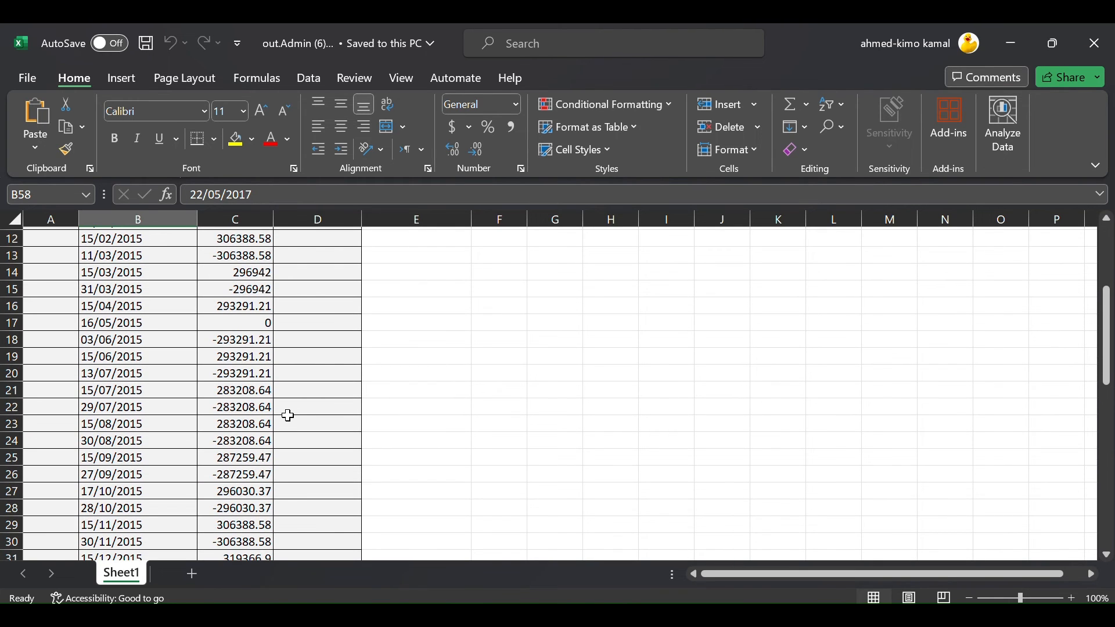
{"action": "scroll", "coordinate": [289, 416], "scroll_direction": "up", "scroll_amount": 4}
{"action": "left_click", "coordinate": [133, 219]}
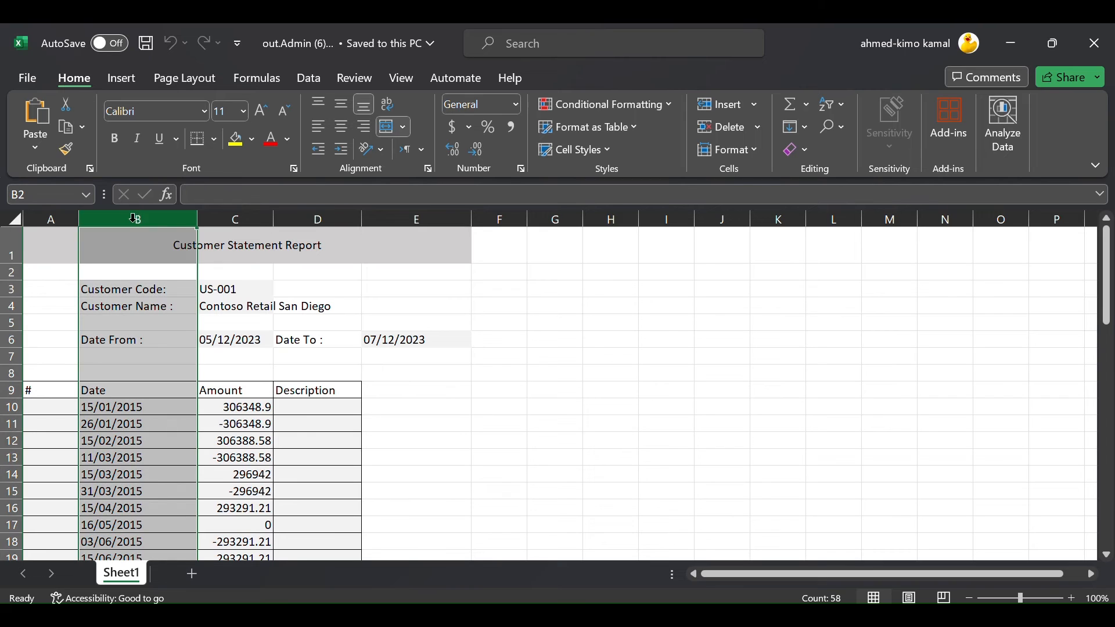
{"action": "left_click", "coordinate": [307, 80]}
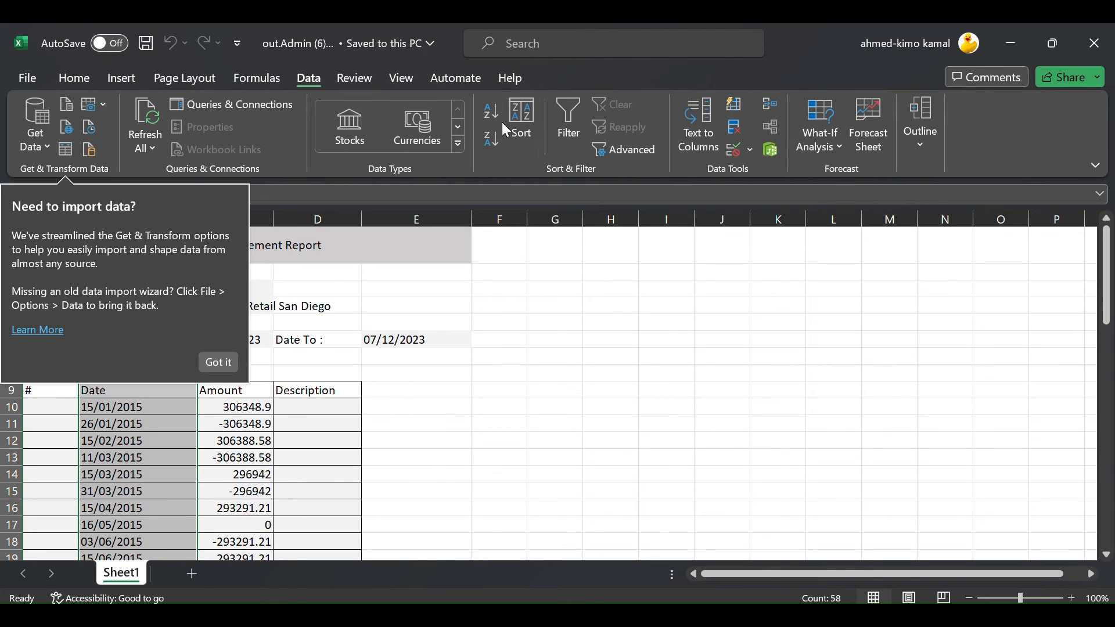
{"action": "left_click", "coordinate": [92, 79]}
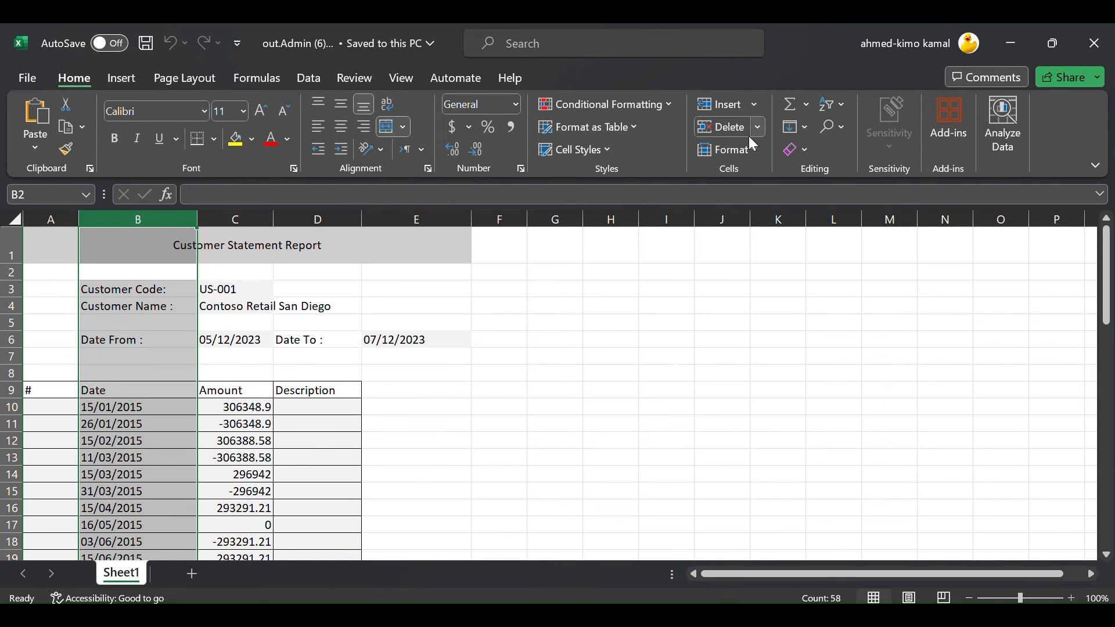
Highlight duplicate values among the transaction dates in B10:B63 using Light Red Fill with Dark Red Text.
{"action": "scroll", "coordinate": [209, 406], "scroll_direction": "down", "scroll_amount": 5}
{"action": "scroll", "coordinate": [216, 410], "scroll_direction": "down", "scroll_amount": 14}
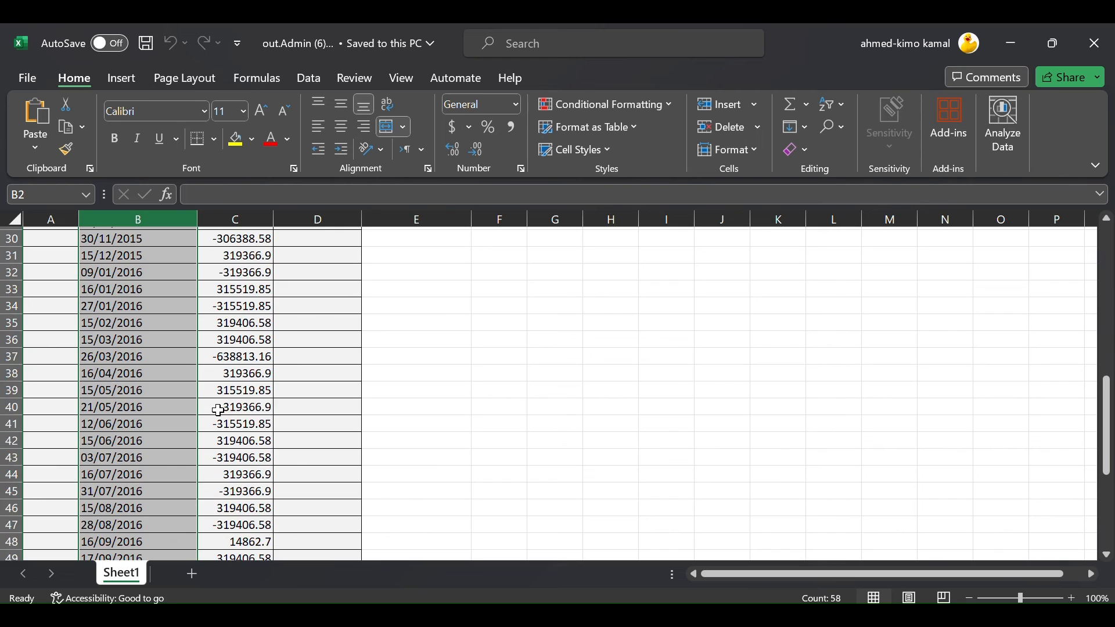
{"action": "scroll", "coordinate": [225, 416], "scroll_direction": "up", "scroll_amount": 1}
{"action": "left_click", "coordinate": [86, 390]}
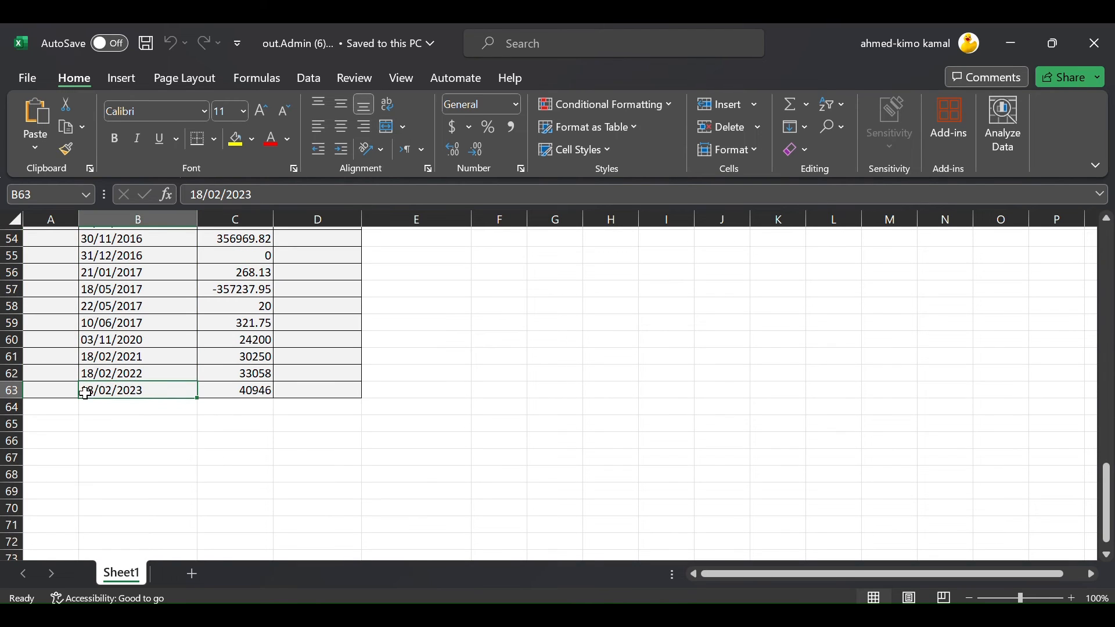
{"action": "left_click", "coordinate": [11, 391]}
{"action": "left_click", "coordinate": [142, 389]}
{"action": "scroll", "coordinate": [206, 398], "scroll_direction": "up", "scroll_amount": 12}
{"action": "scroll", "coordinate": [211, 398], "scroll_direction": "up", "scroll_amount": 4}
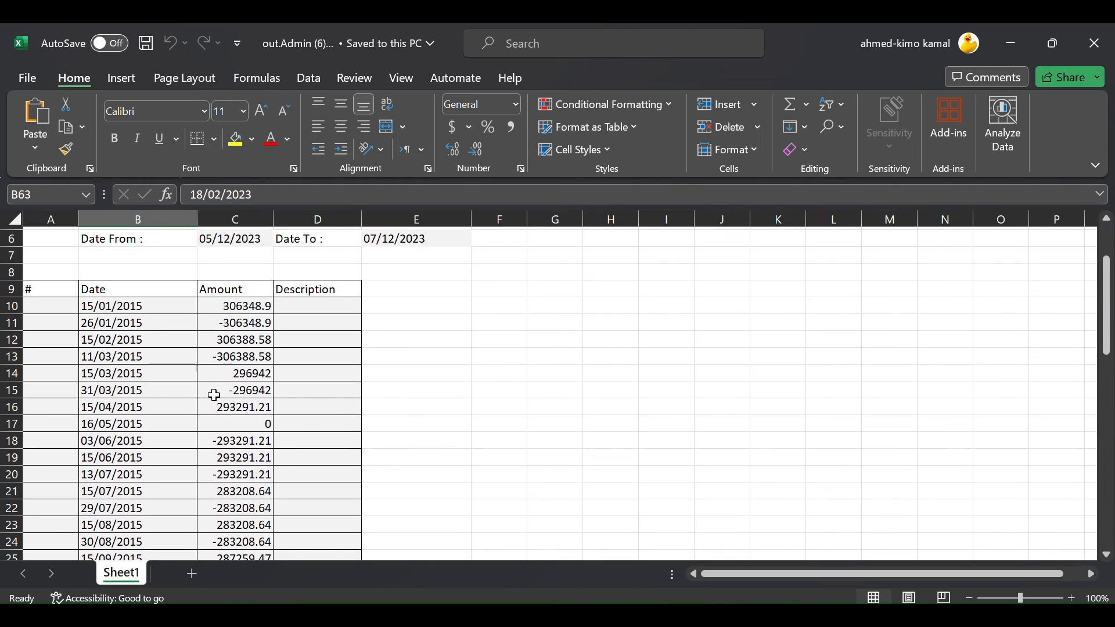
{"action": "left_click", "coordinate": [151, 309], "text": "shift"}
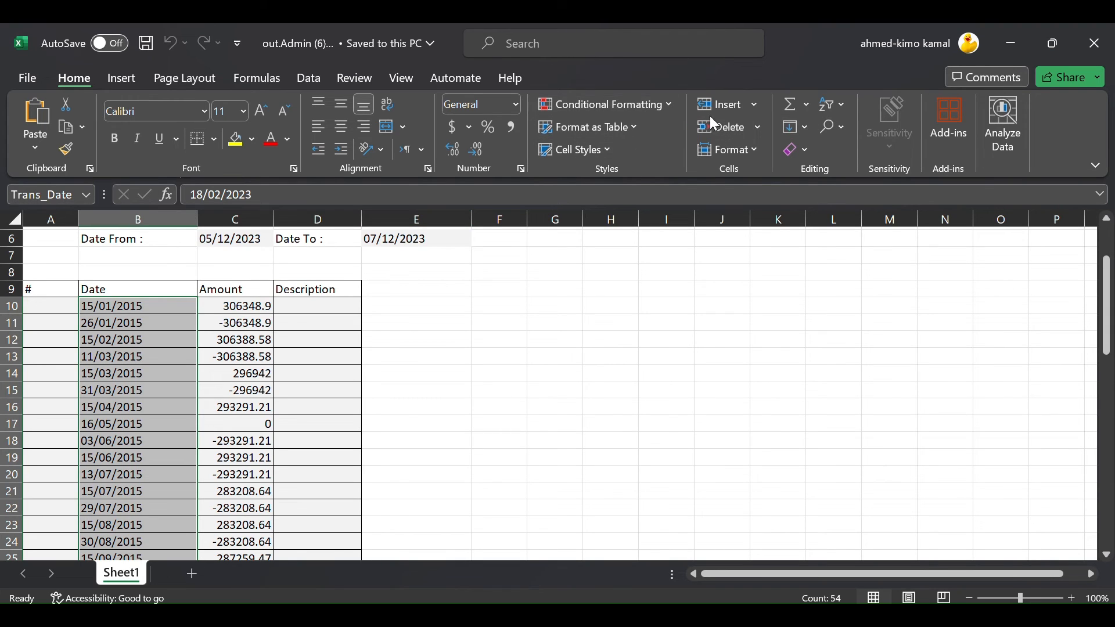
{"action": "left_click", "coordinate": [657, 107]}
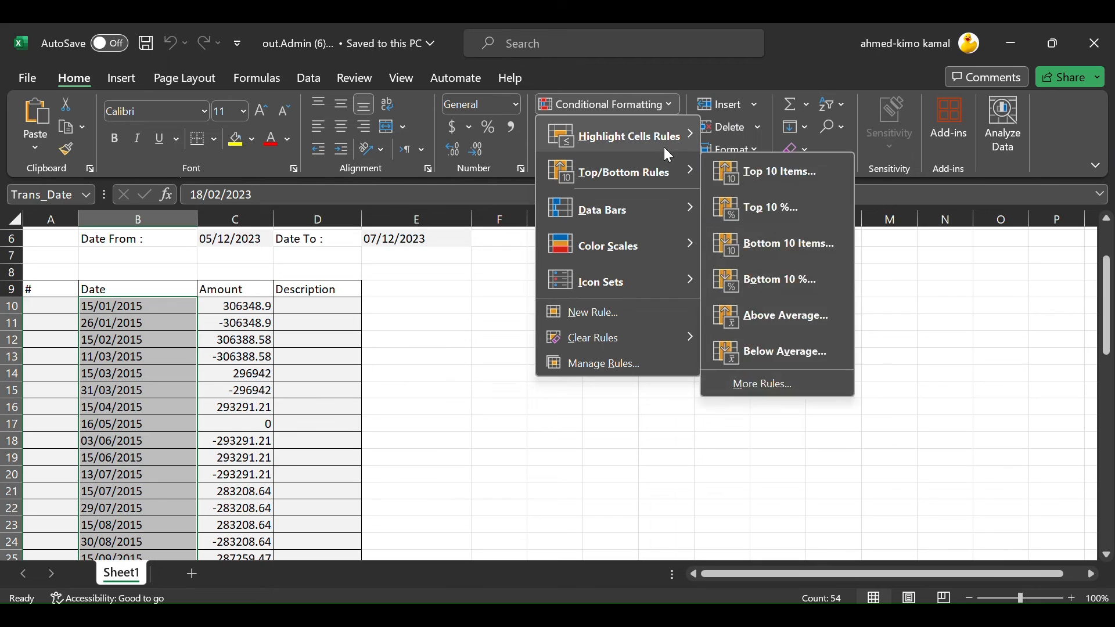
{"action": "mouse_move", "coordinate": [664, 149]}
{"action": "left_click", "coordinate": [760, 354]}
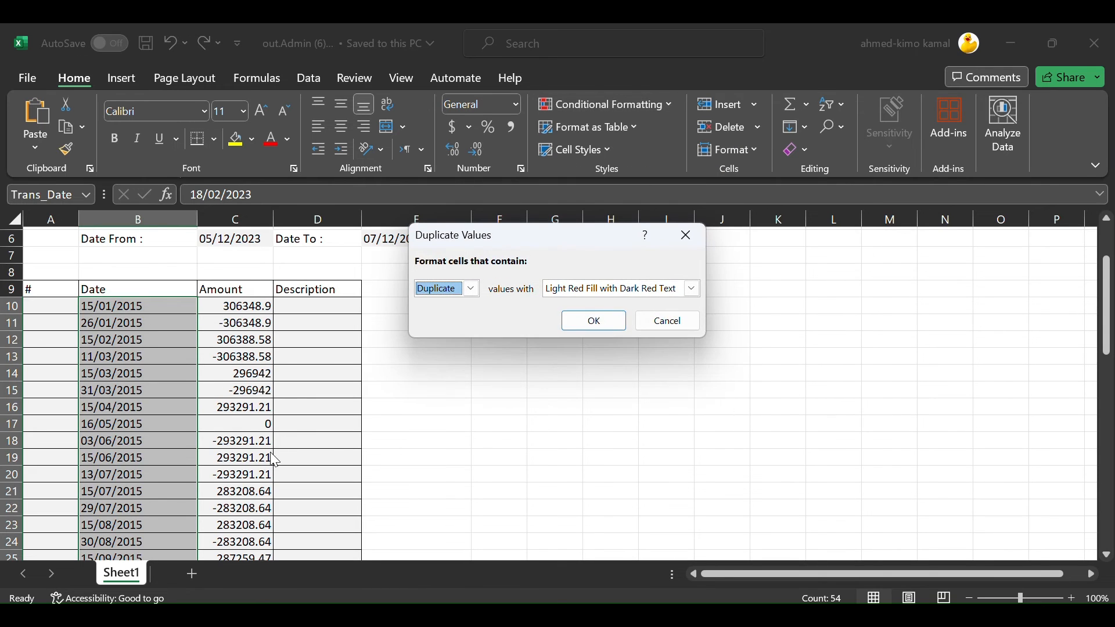
{"action": "left_click", "coordinate": [595, 319]}
Check the Date column for highlighted duplicates and inspect the date and amount of the 22/05/2017 row.
{"action": "scroll", "coordinate": [225, 401], "scroll_direction": "down", "scroll_amount": 6}
{"action": "scroll", "coordinate": [225, 408], "scroll_direction": "down", "scroll_amount": 9}
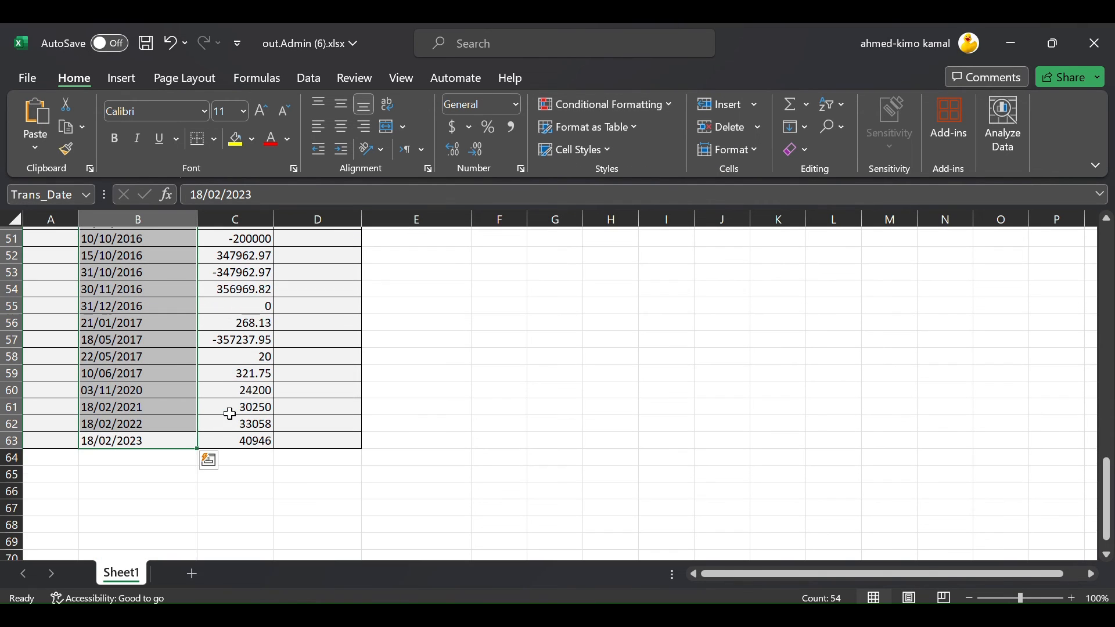
{"action": "scroll", "coordinate": [235, 414], "scroll_direction": "up", "scroll_amount": 11}
{"action": "scroll", "coordinate": [237, 411], "scroll_direction": "up", "scroll_amount": 6}
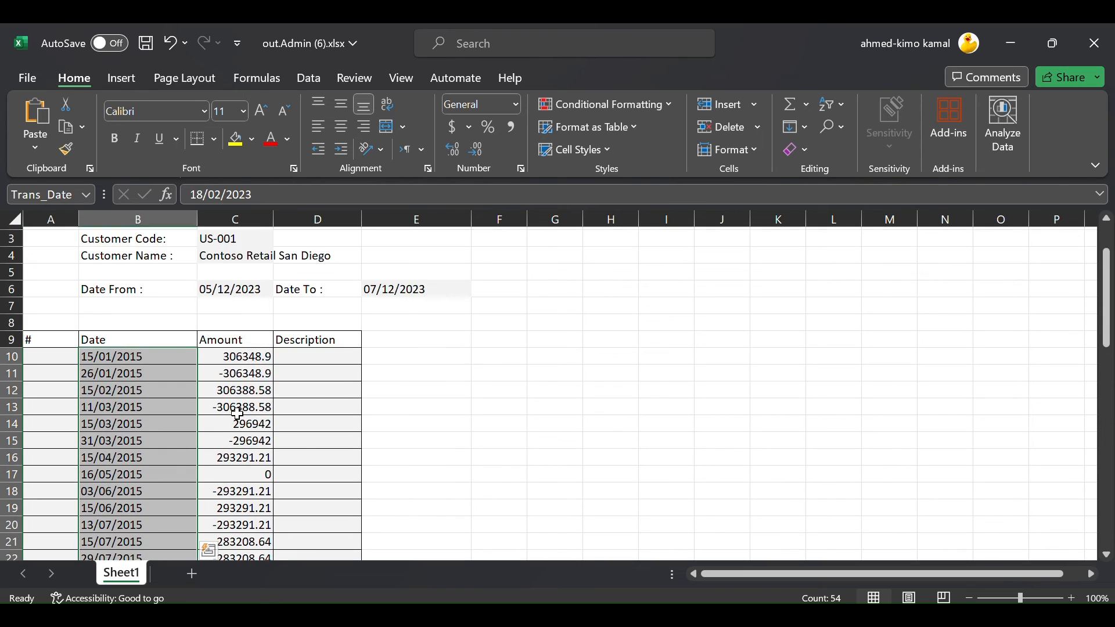
{"action": "left_click", "coordinate": [185, 472]}
{"action": "scroll", "coordinate": [189, 474], "scroll_direction": "down", "scroll_amount": 2}
{"action": "scroll", "coordinate": [190, 475], "scroll_direction": "down", "scroll_amount": 6}
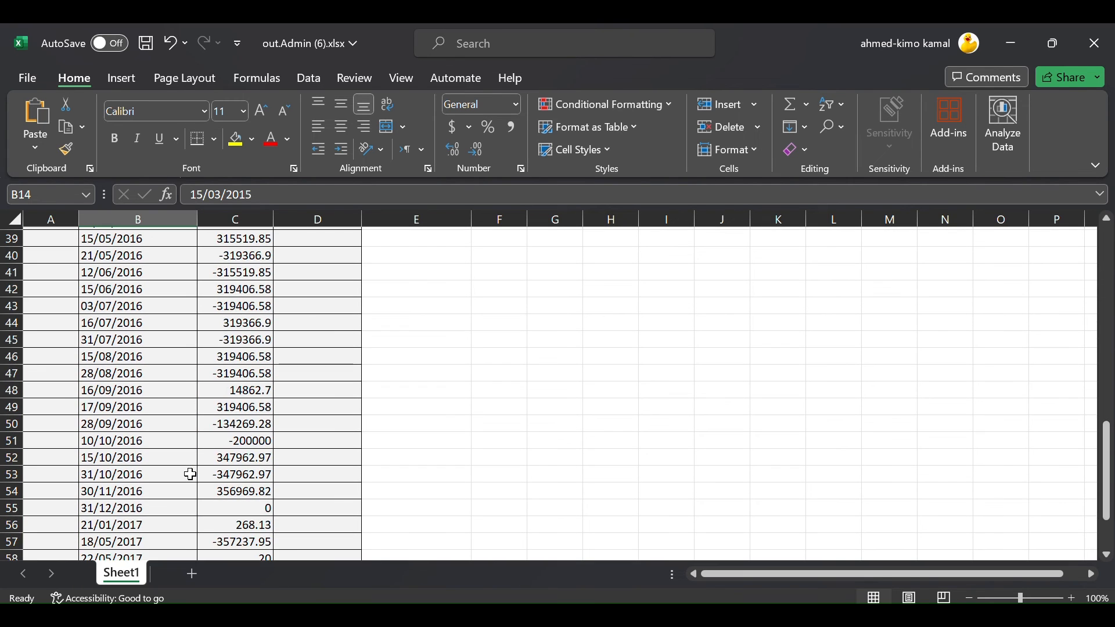
{"action": "left_click", "coordinate": [133, 408]}
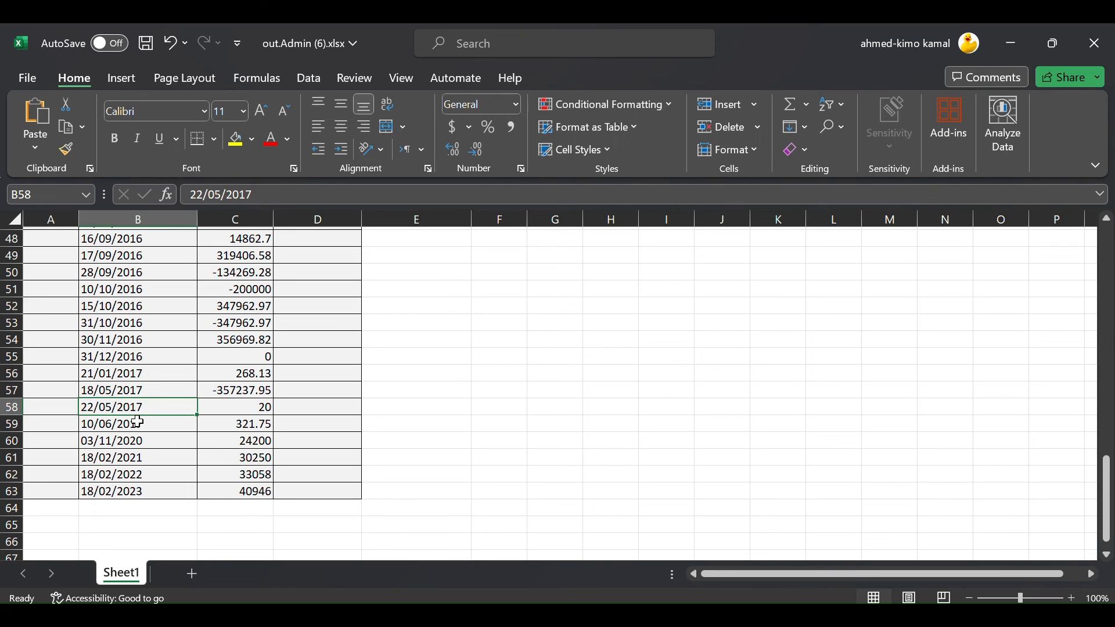
{"action": "left_click", "coordinate": [260, 410]}
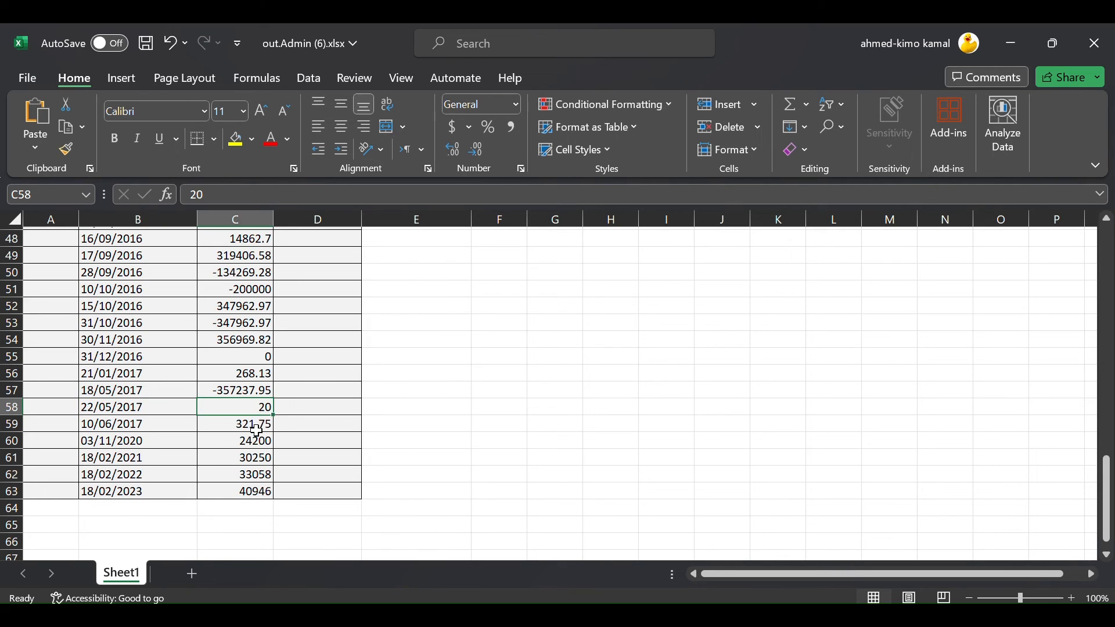
{"action": "left_click", "coordinate": [154, 410]}
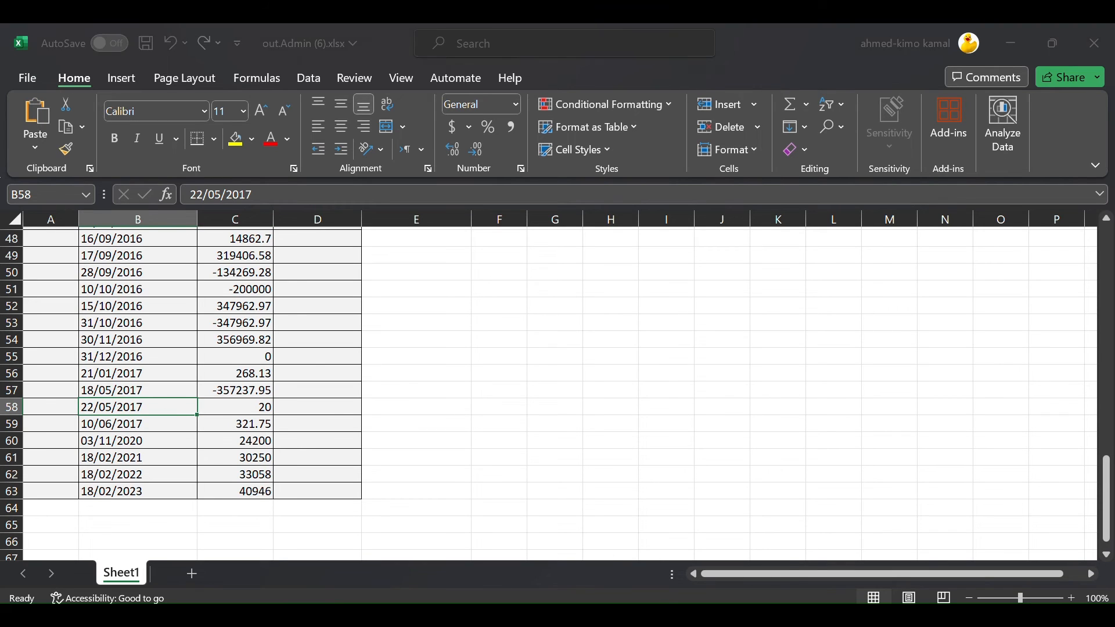
Switch to Finance and Operations and open the customer transactions of Contoso Retail San Diego from the Accounts receivable list of all customers.
{"action": "left_click", "coordinate": [542, 552]}
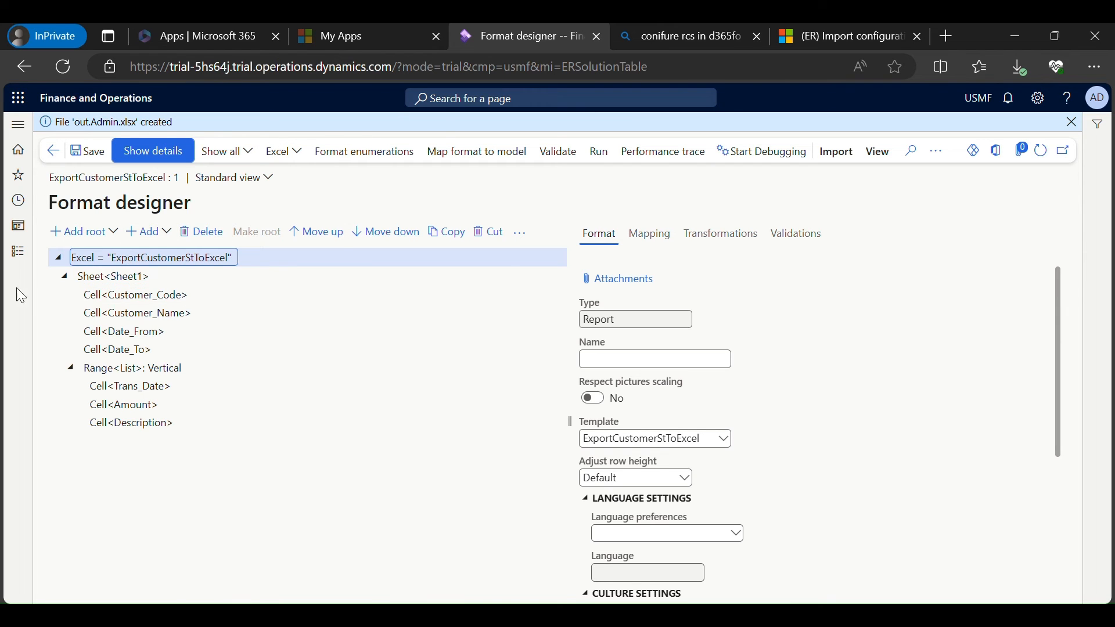
{"action": "left_click", "coordinate": [18, 252]}
{"action": "scroll", "coordinate": [80, 386], "scroll_direction": "down", "scroll_amount": 1}
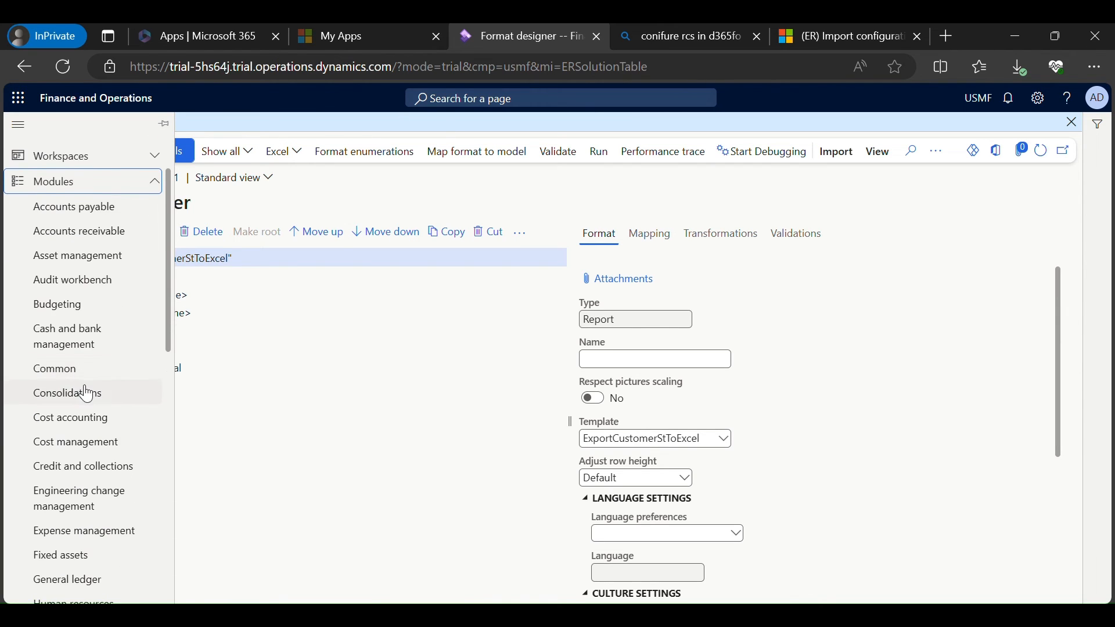
{"action": "scroll", "coordinate": [87, 395], "scroll_direction": "down", "scroll_amount": 1}
{"action": "scroll", "coordinate": [110, 273], "scroll_direction": "up", "scroll_amount": 2}
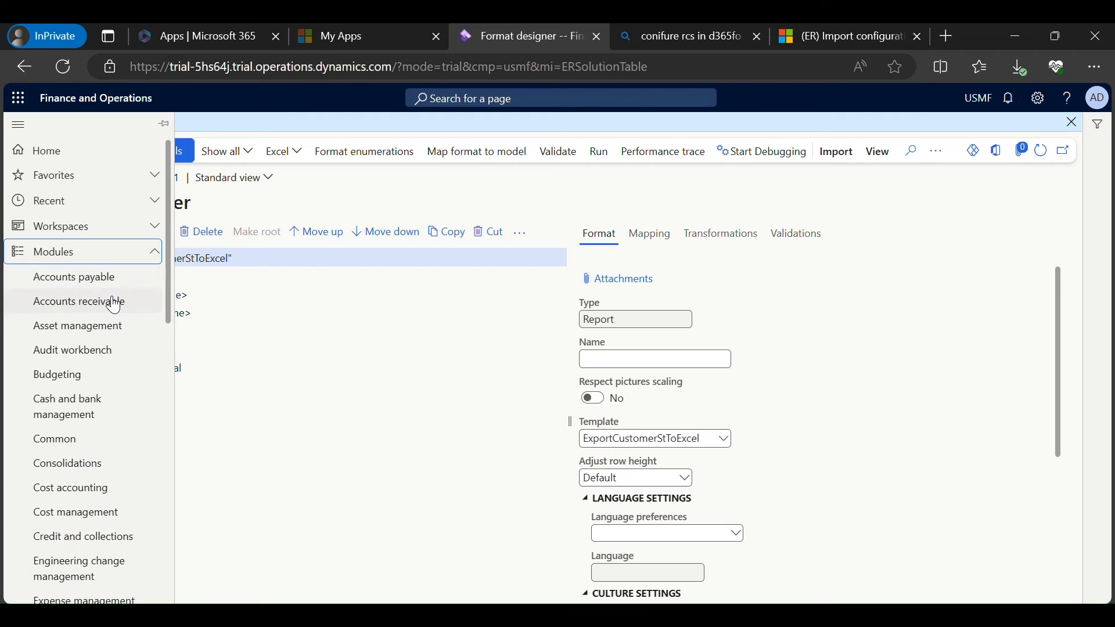
{"action": "left_click", "coordinate": [114, 304]}
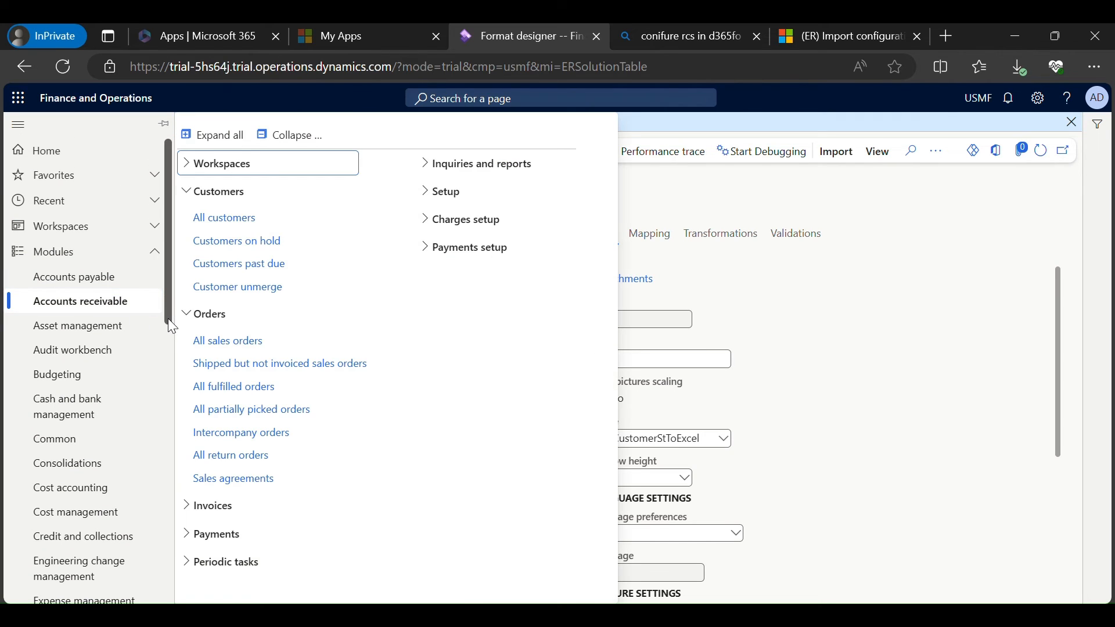
{"action": "left_click", "coordinate": [236, 219]}
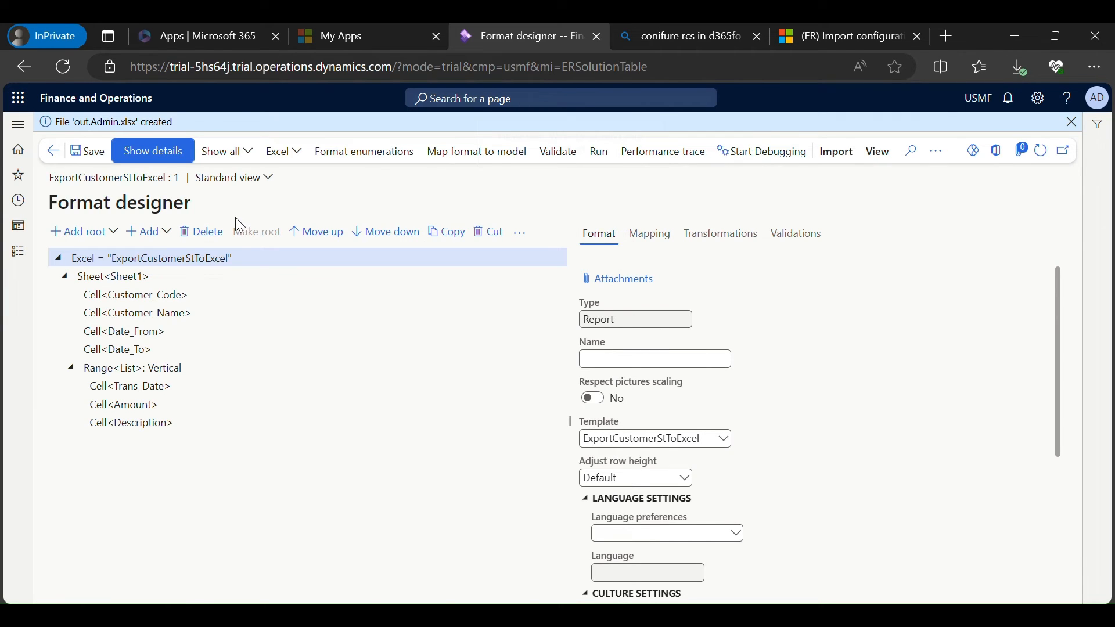
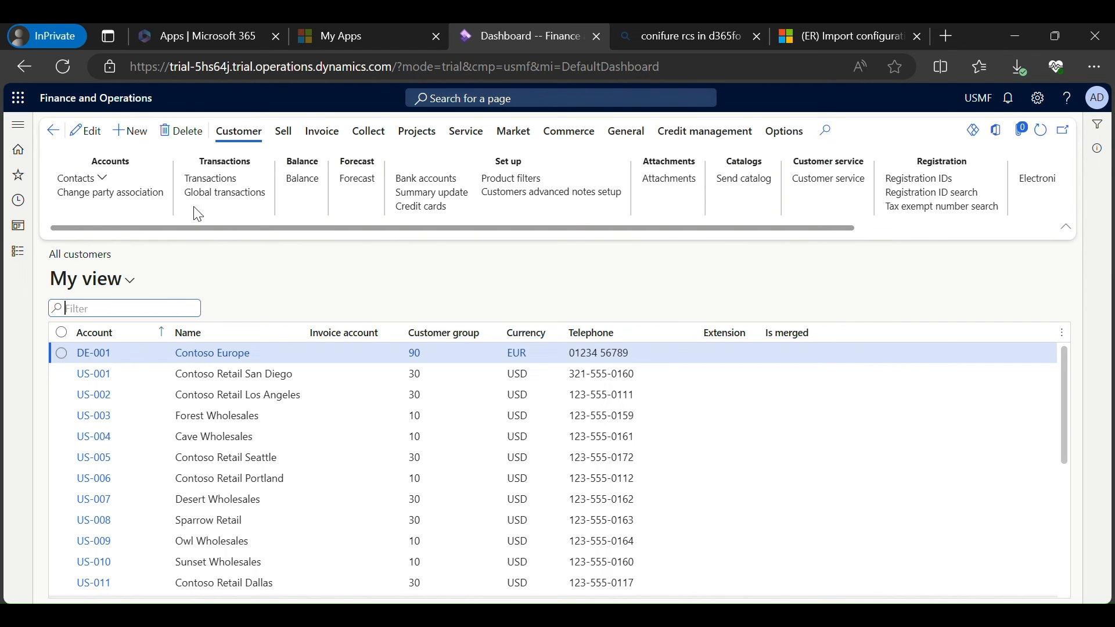
{"action": "left_click", "coordinate": [206, 375]}
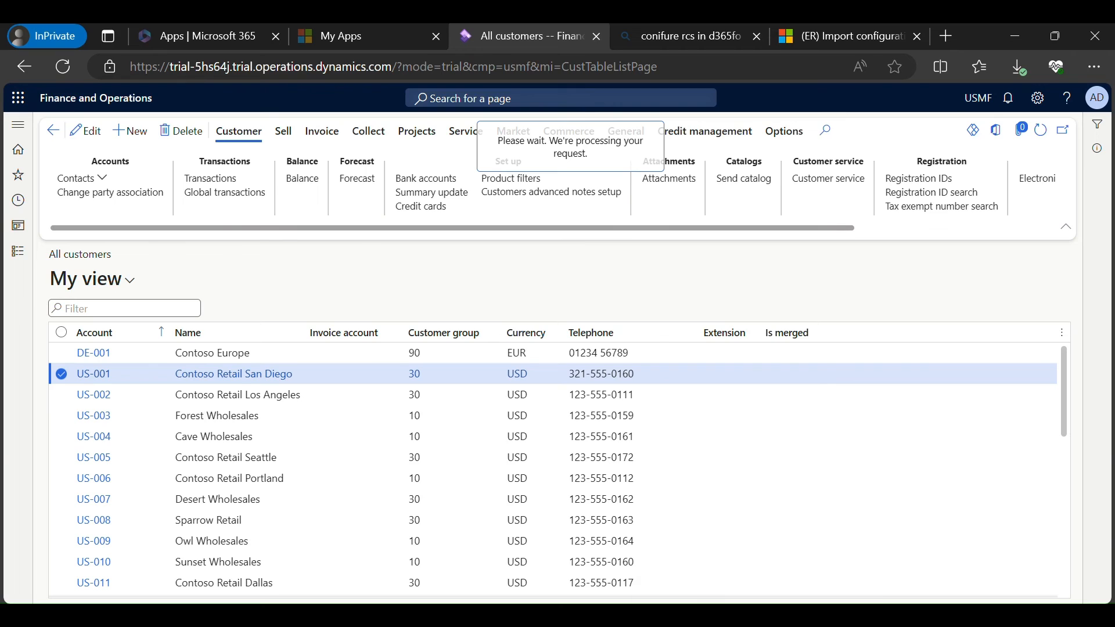
Switch to the Excel statement and check the date and amount of the 22/05/2017 row.
{"action": "left_click", "coordinate": [756, 615]}
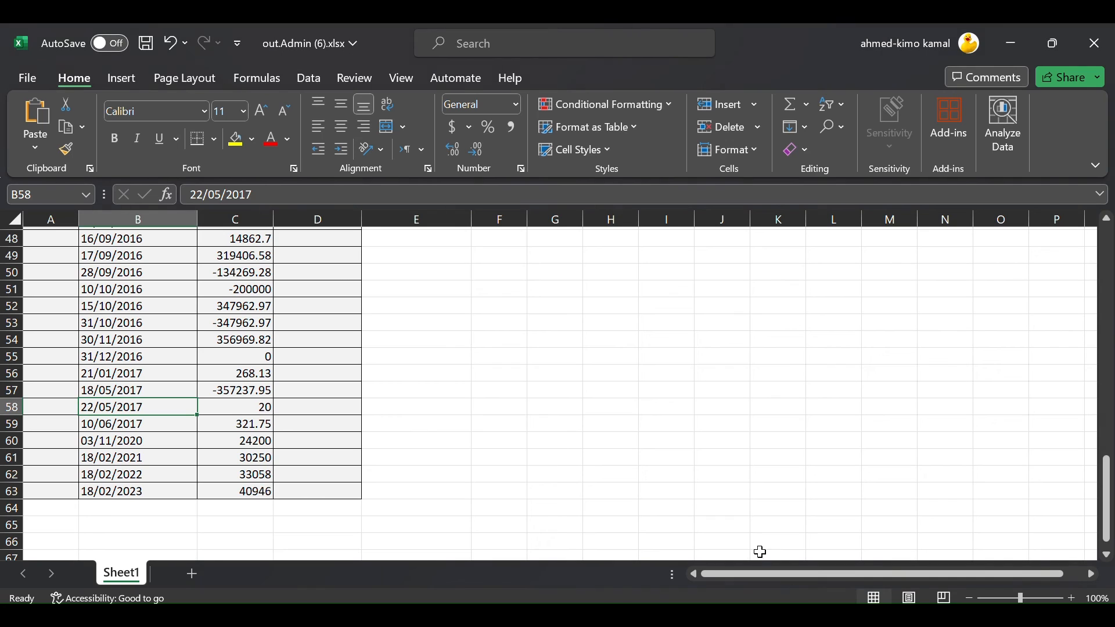
{"action": "left_click", "coordinate": [244, 409]}
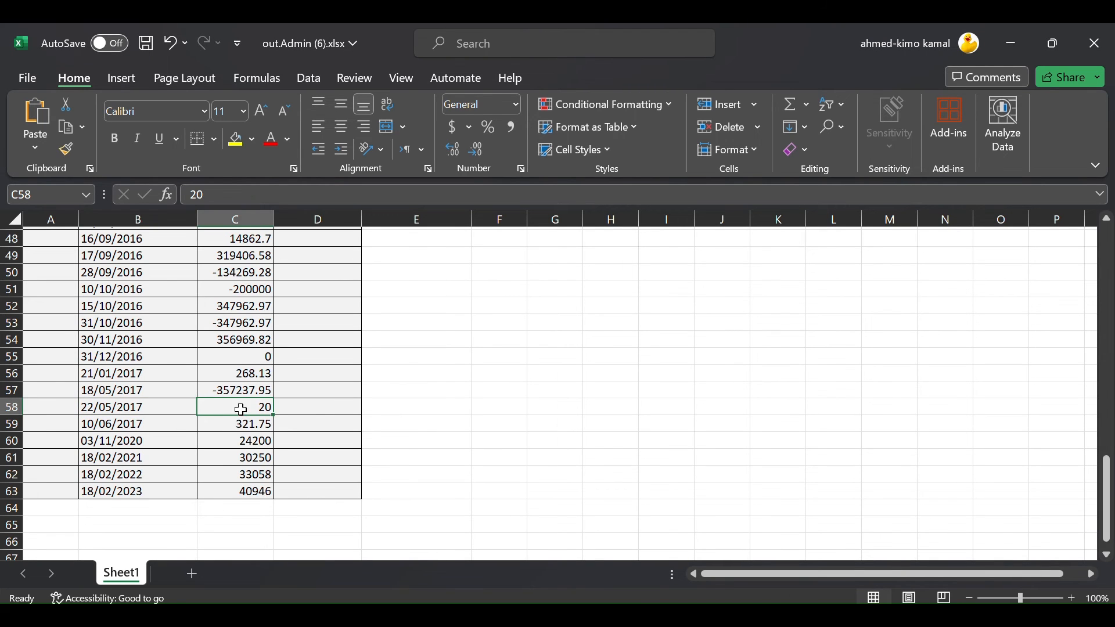
{"action": "left_click", "coordinate": [234, 423]}
{"action": "left_click", "coordinate": [242, 410]}
{"action": "left_click", "coordinate": [154, 410]}
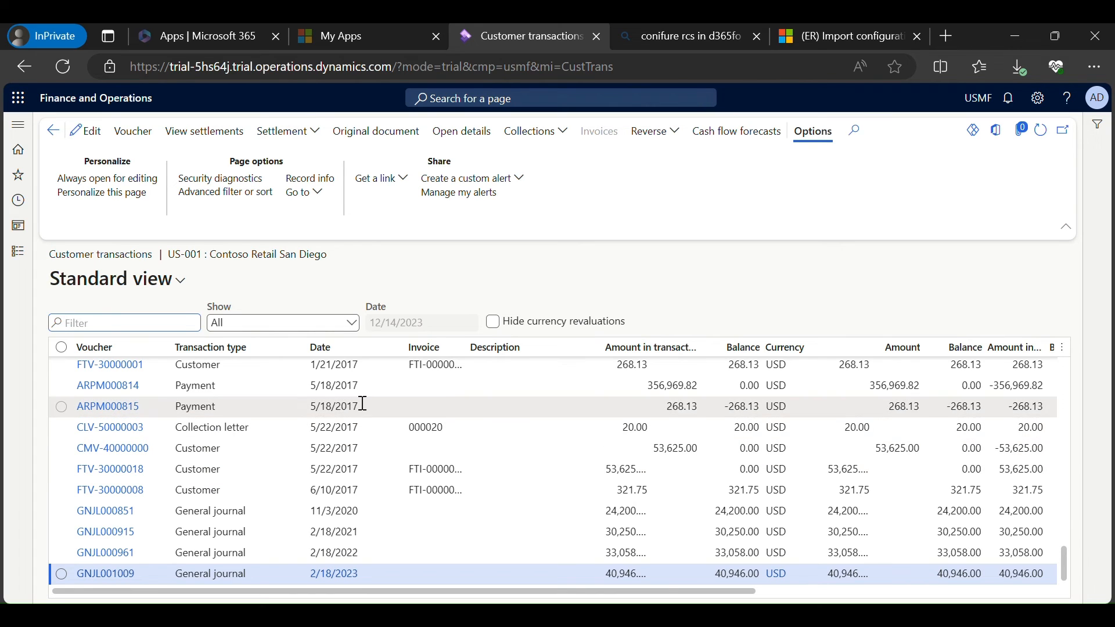
Filter the customer transactions in Finance and Operations to dates between 5/22/2017 and 5/22/2017.
{"action": "left_click", "coordinate": [365, 351]}
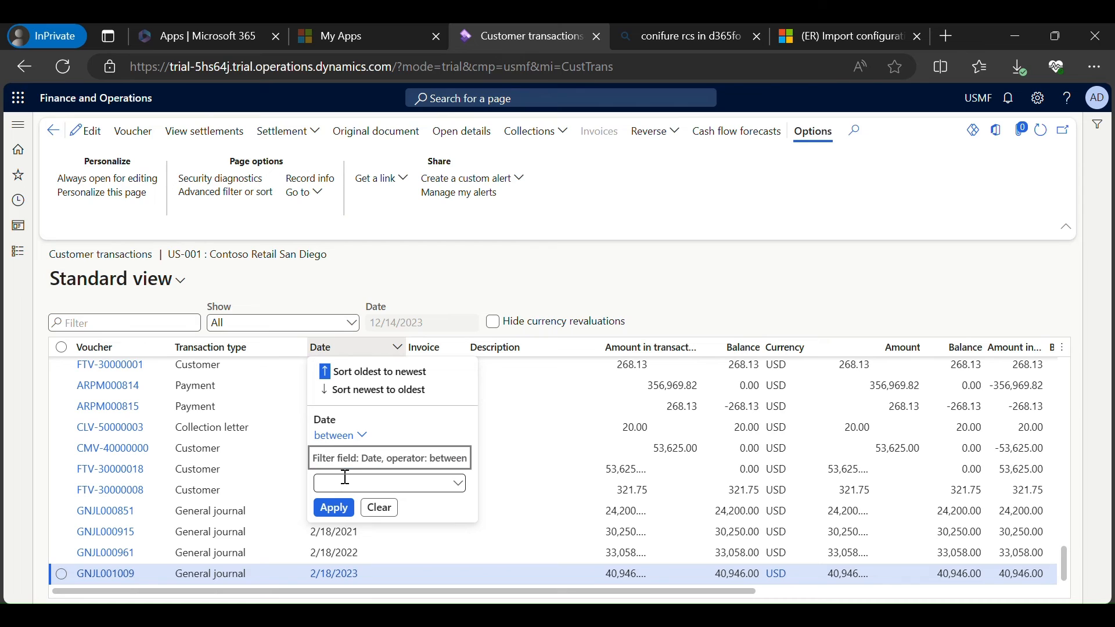
{"action": "type", "text": "22/"}
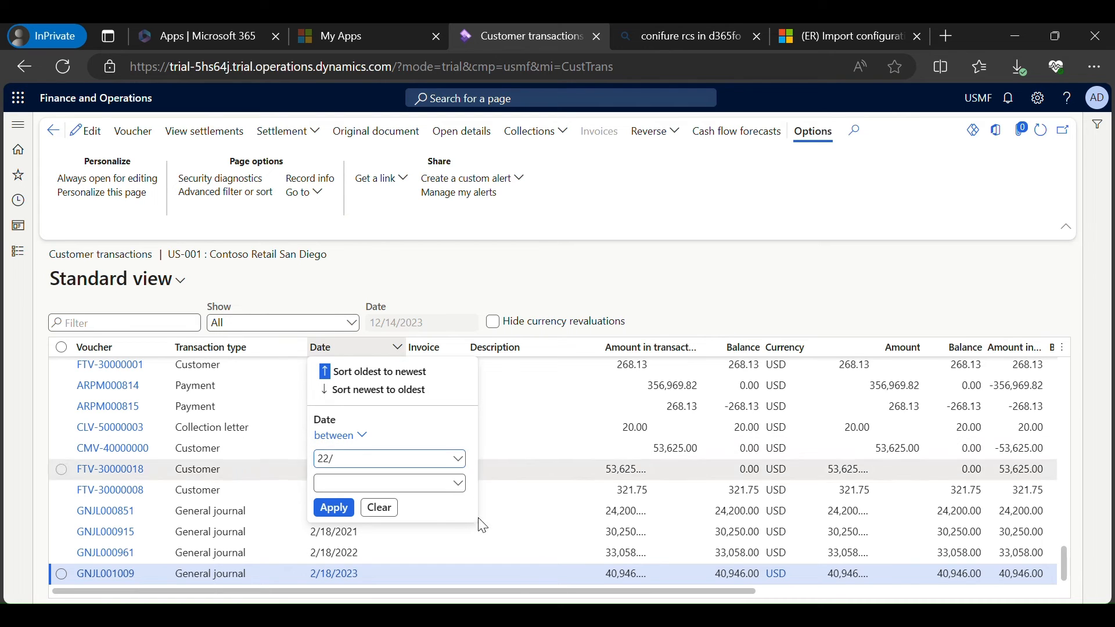
{"action": "left_click", "coordinate": [458, 462]}
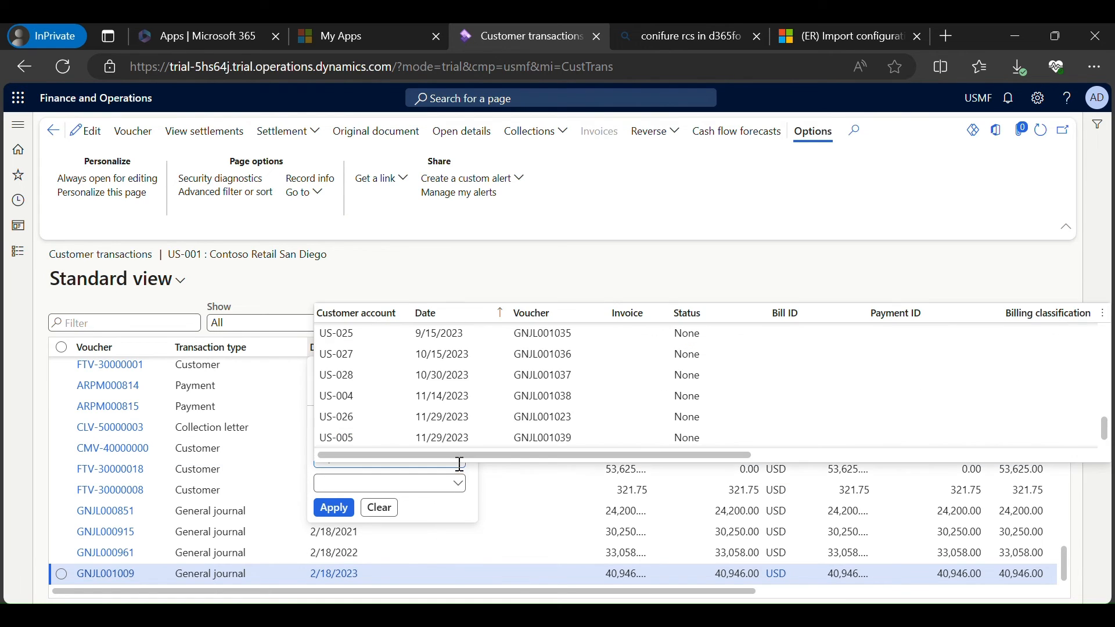
{"action": "left_click", "coordinate": [395, 462]}
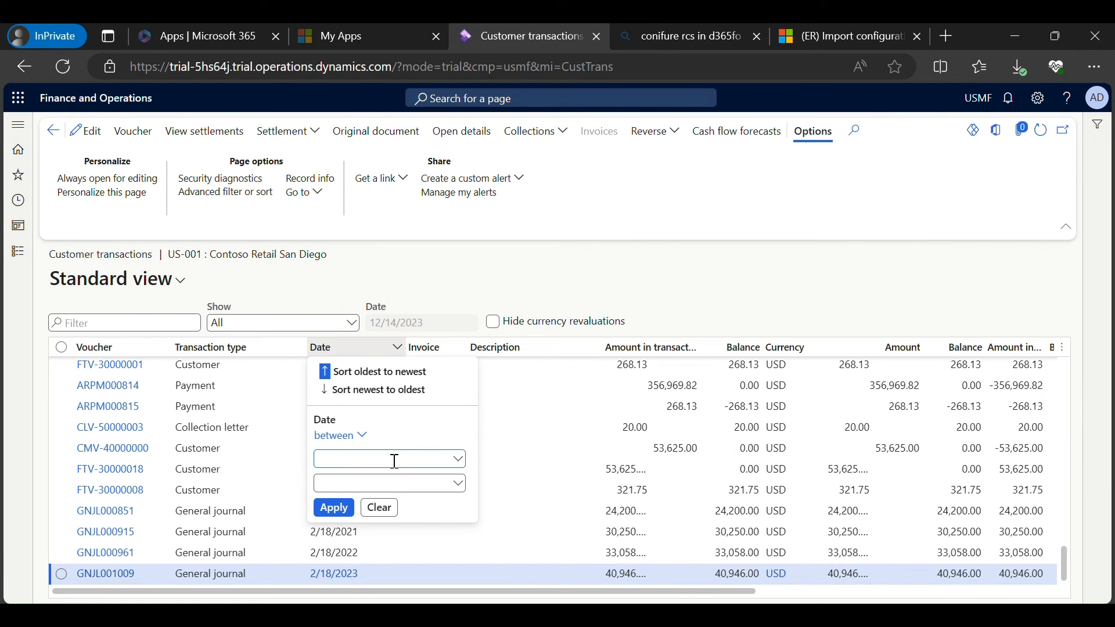
{"action": "type", "text": "5/22/2017"}
{"action": "left_click_drag", "start_coordinate": [408, 456], "coordinate": [240, 469]}
{"action": "key", "text": "ctrl+c"}
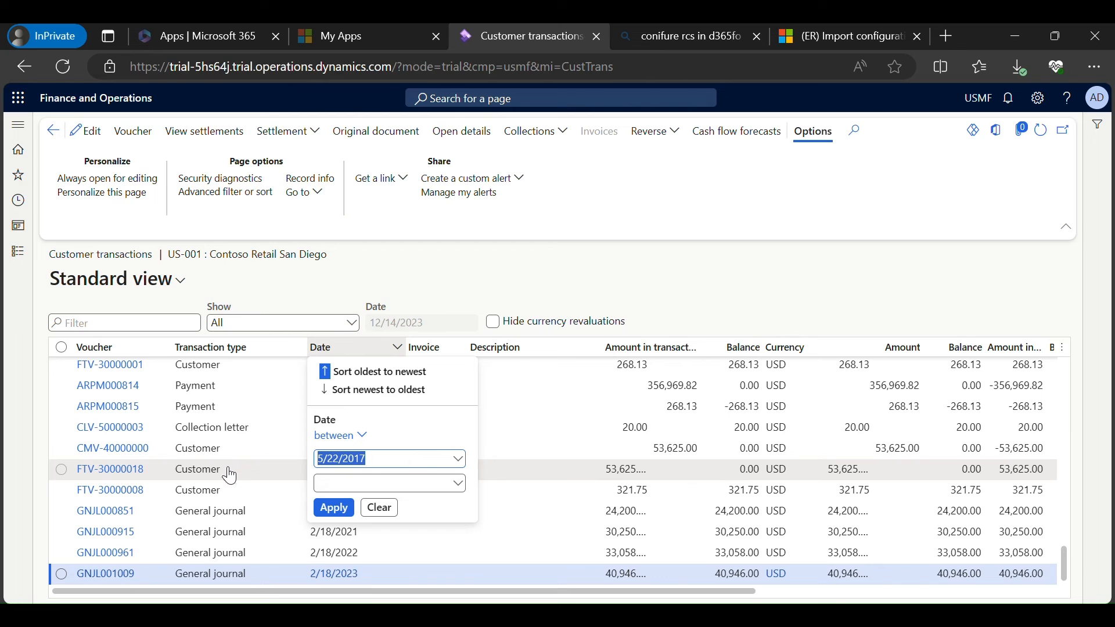
{"action": "left_click", "coordinate": [320, 484]}
{"action": "key", "text": "ctrl+v"}
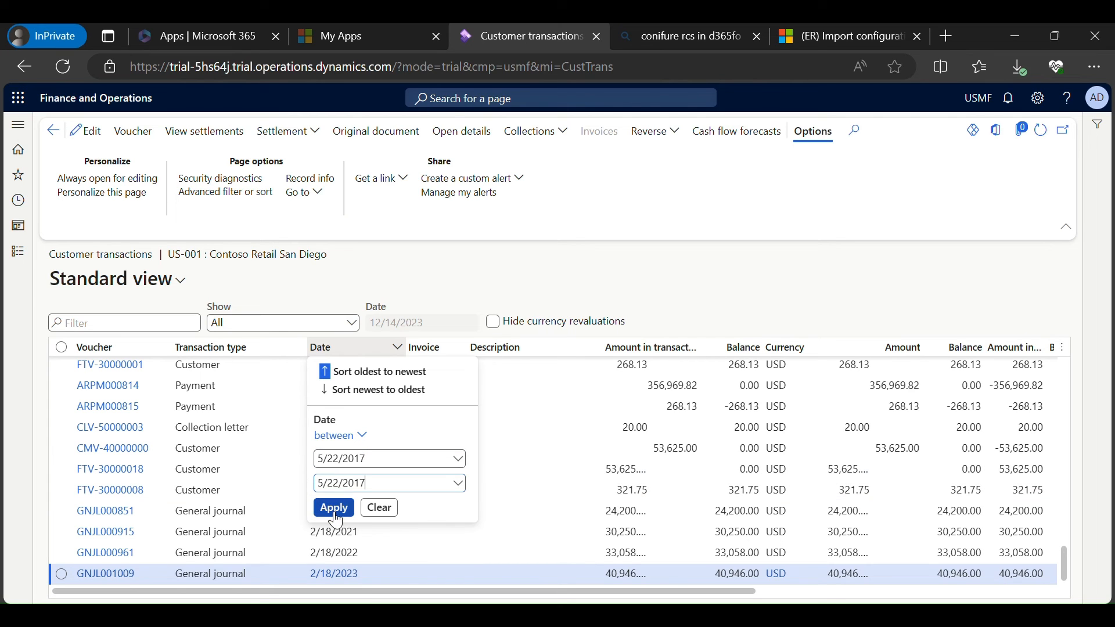
{"action": "left_click", "coordinate": [334, 508]}
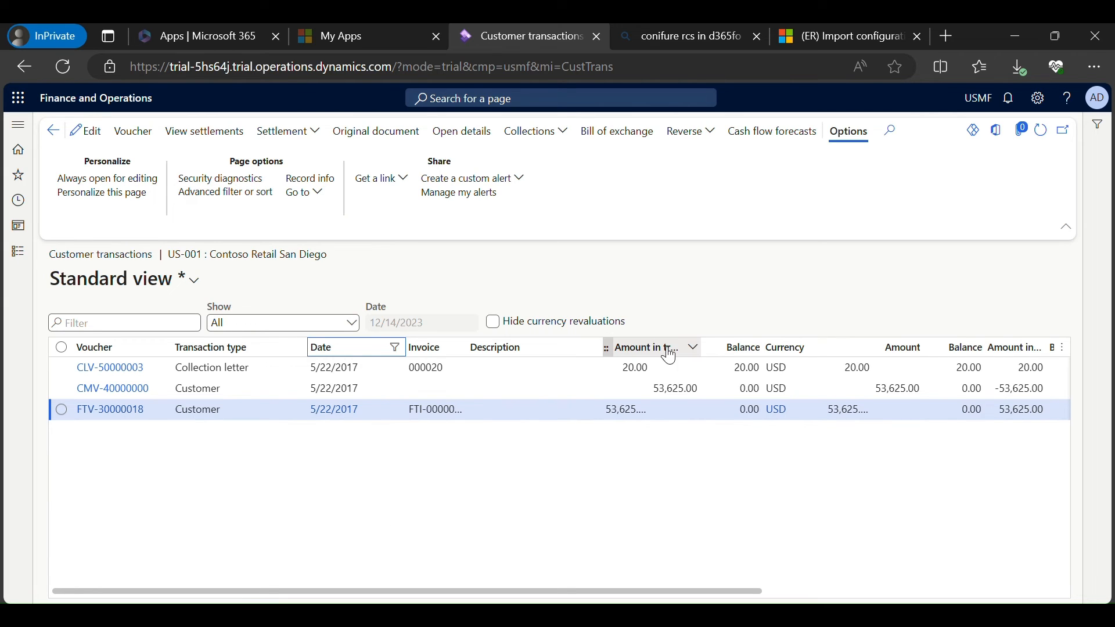
Widen the Amount in transaction currency column and compare the amounts of the 5/22/2017 transactions.
{"action": "left_click_drag", "start_coordinate": [701, 340], "coordinate": [766, 344]}
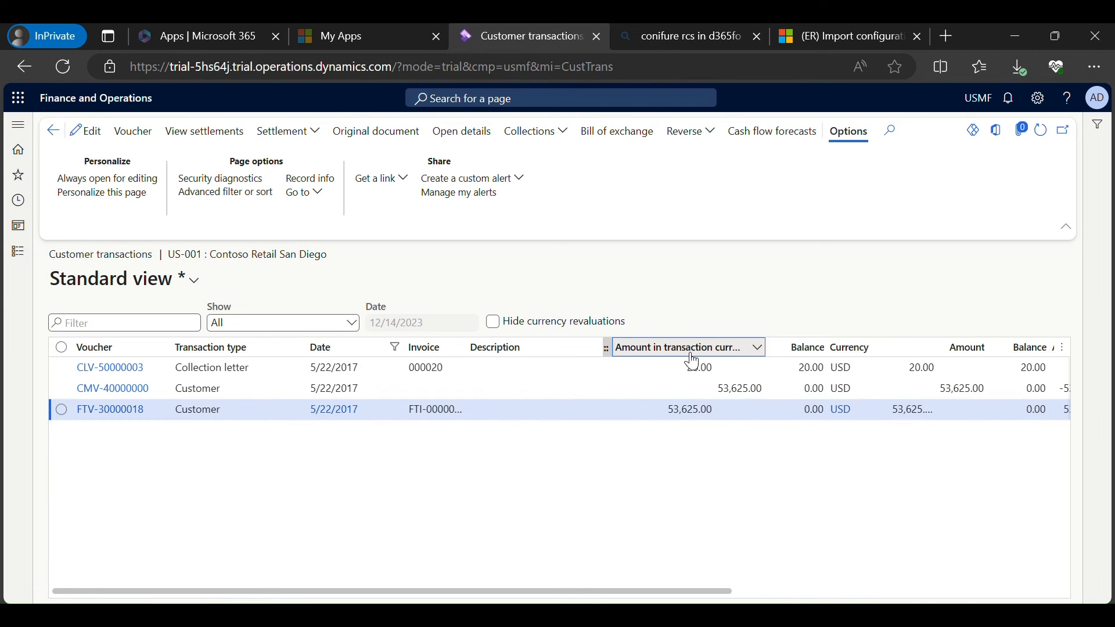
{"action": "left_click", "coordinate": [715, 390]}
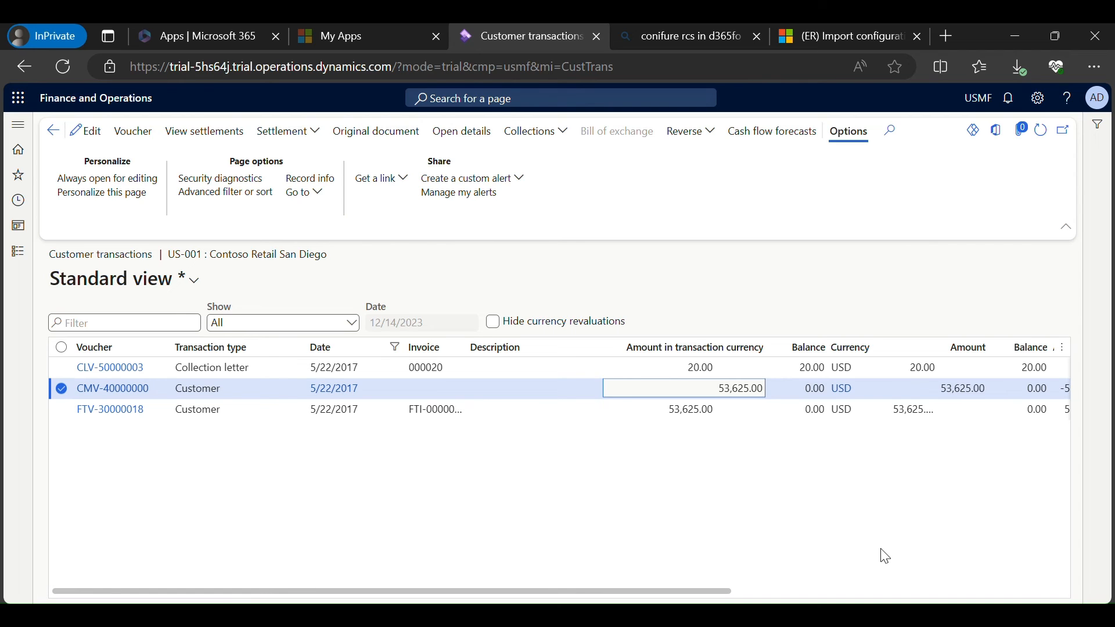
{"action": "left_click", "coordinate": [702, 367]}
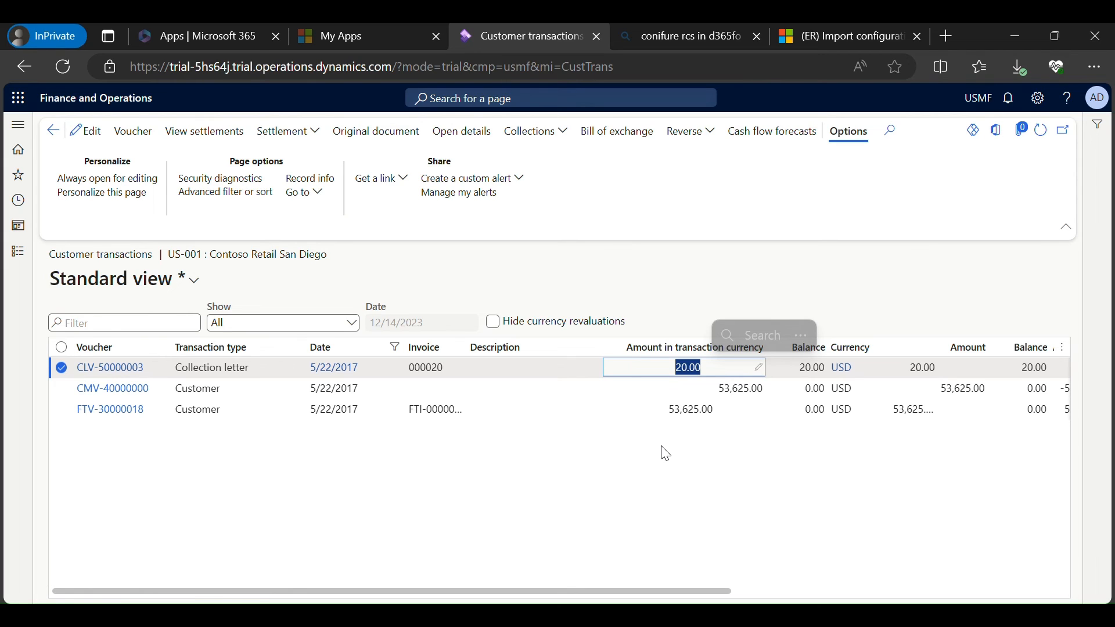
Switch to the Excel statement and fill row 58, dated 22/05/2017, with yellow.
{"action": "key", "text": "alt+Tab"}
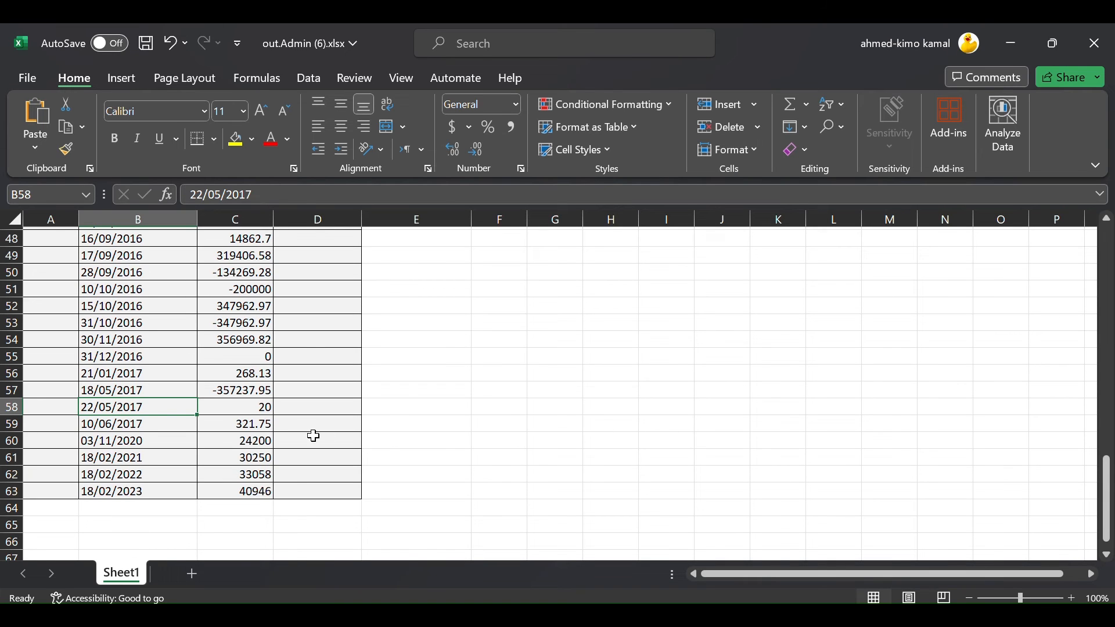
{"action": "left_click", "coordinate": [12, 407]}
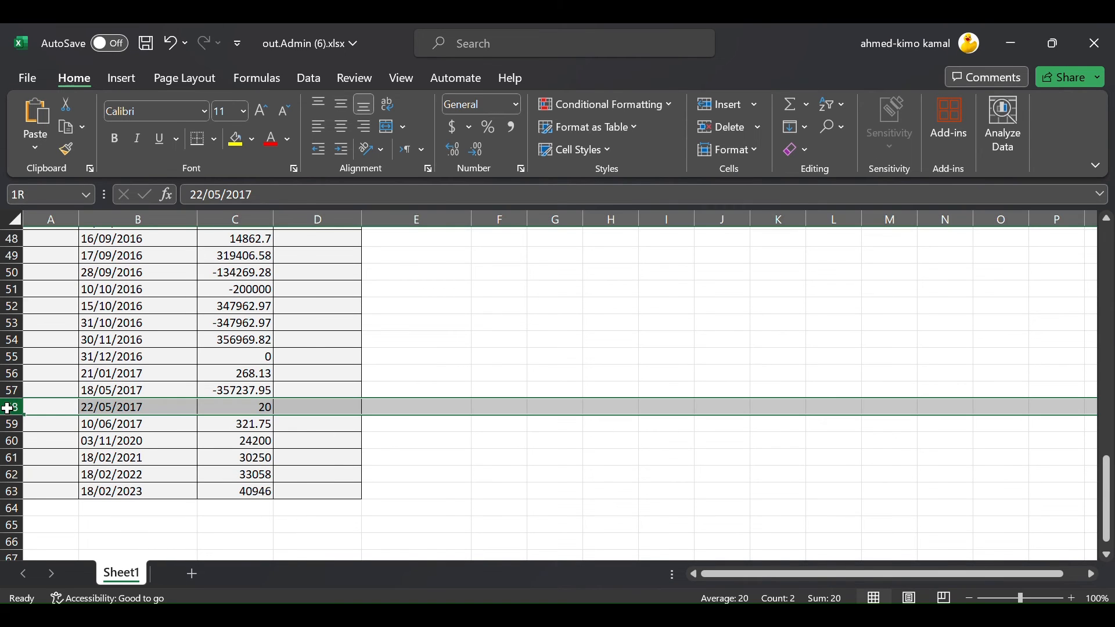
{"action": "left_click", "coordinate": [232, 138]}
{"action": "left_click", "coordinate": [257, 407]}
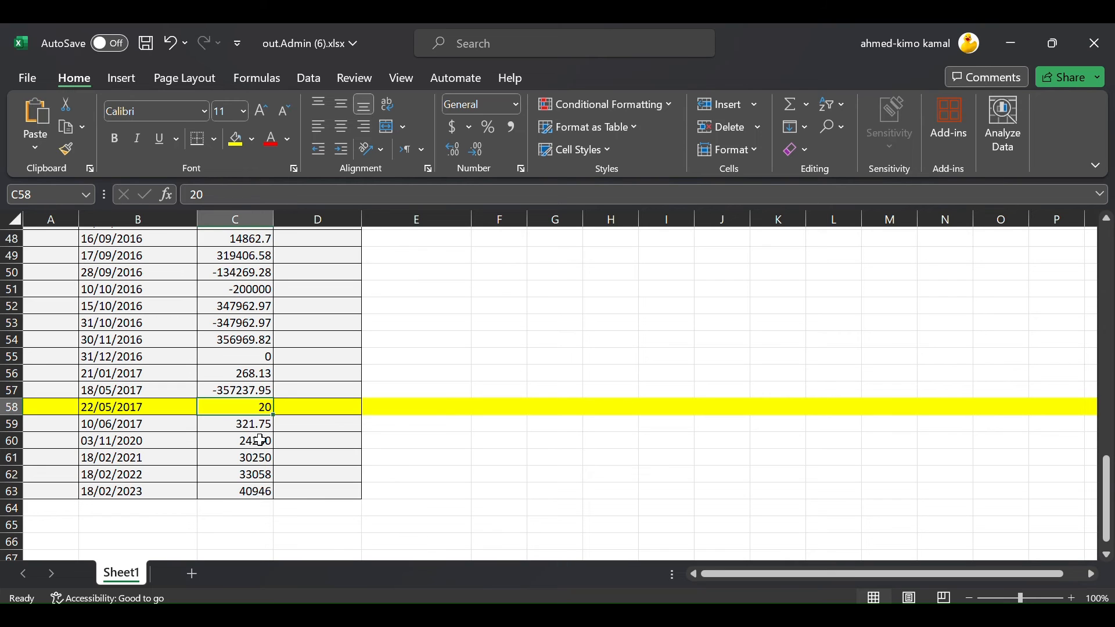
Return to Finance and Operations and open the reporting configurations through the Electronic reporting workspace.
{"action": "key", "text": "alt+Tab"}
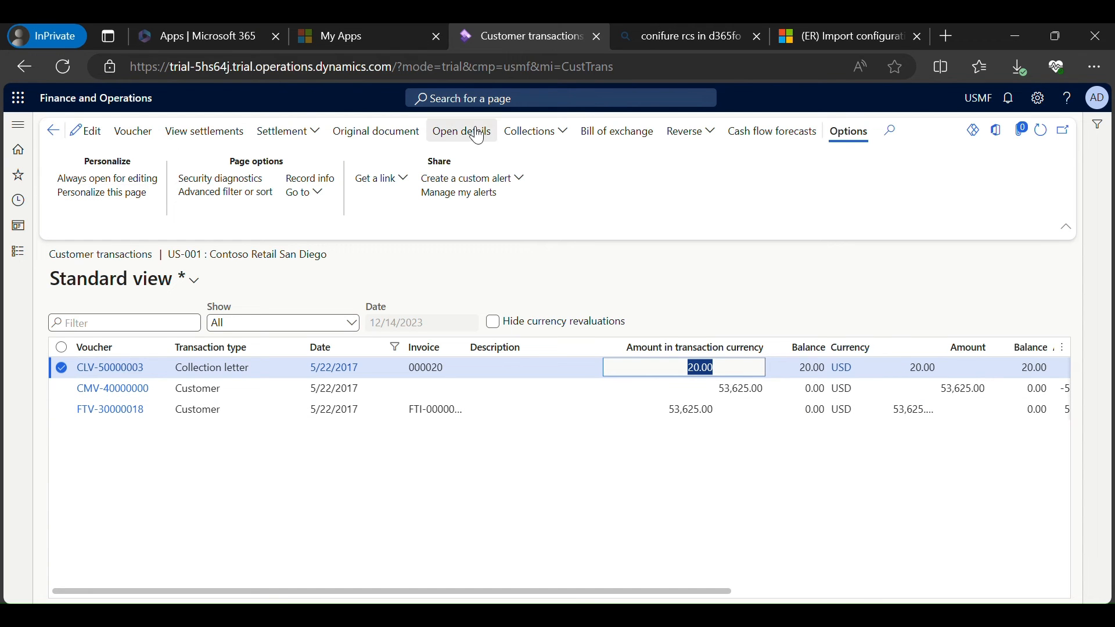
{"action": "left_click", "coordinate": [16, 204]}
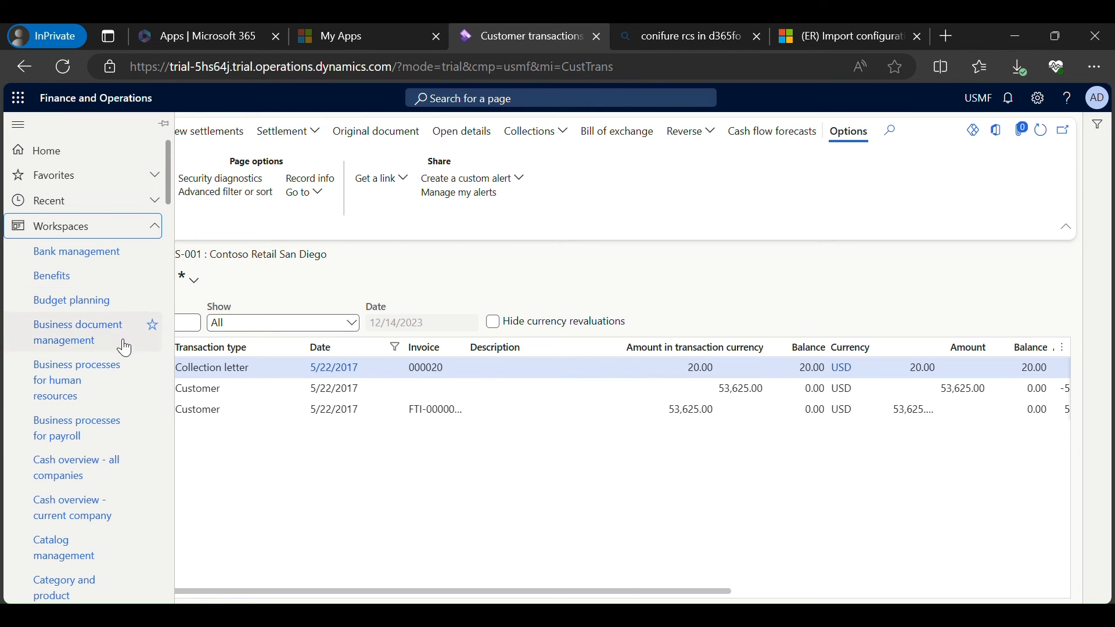
{"action": "scroll", "coordinate": [110, 374], "scroll_direction": "down", "scroll_amount": 7}
{"action": "scroll", "coordinate": [108, 378], "scroll_direction": "down", "scroll_amount": 8}
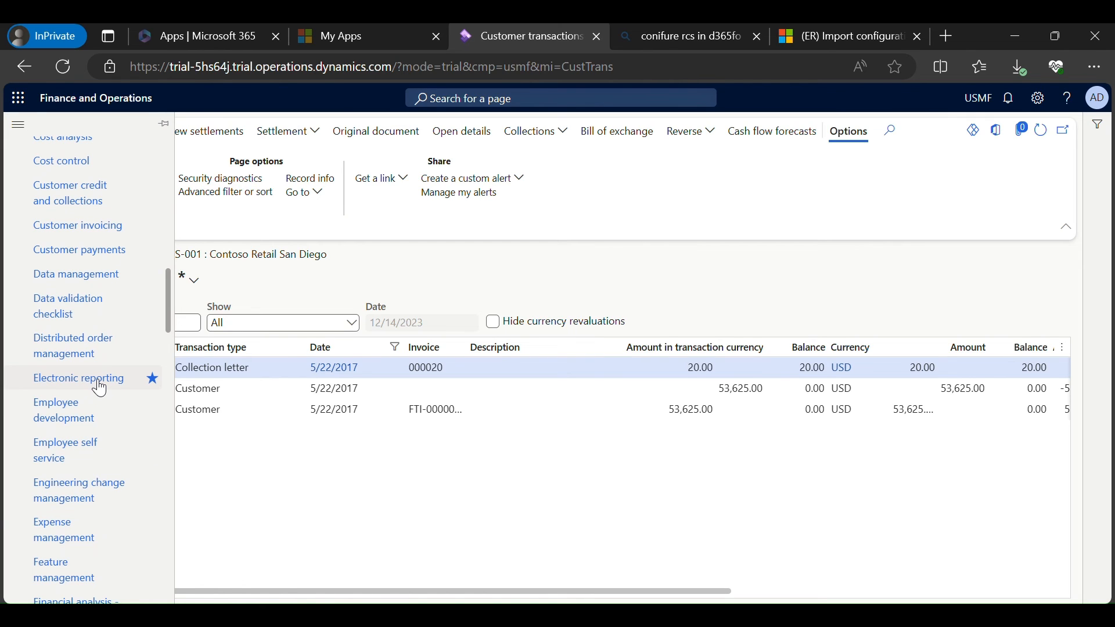
{"action": "left_click", "coordinate": [100, 388]}
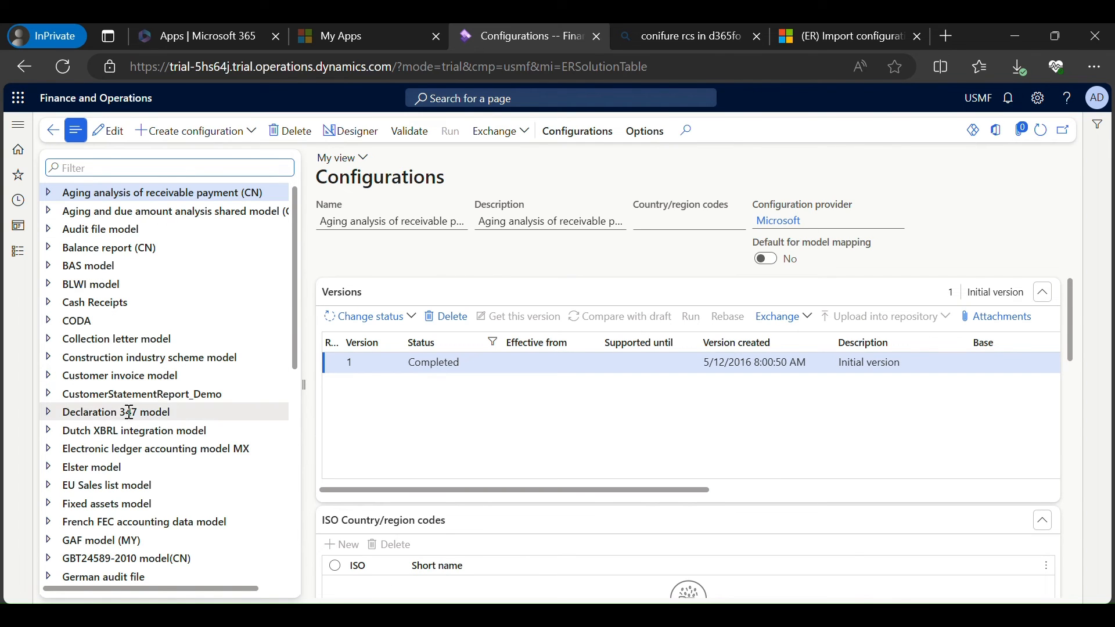
Open the CustomerDataMapping configuration under CustomerStatementReport_Demo in the Model mapping designer.
{"action": "left_click", "coordinate": [160, 407]}
{"action": "left_click", "coordinate": [159, 393]}
{"action": "left_click", "coordinate": [48, 393]}
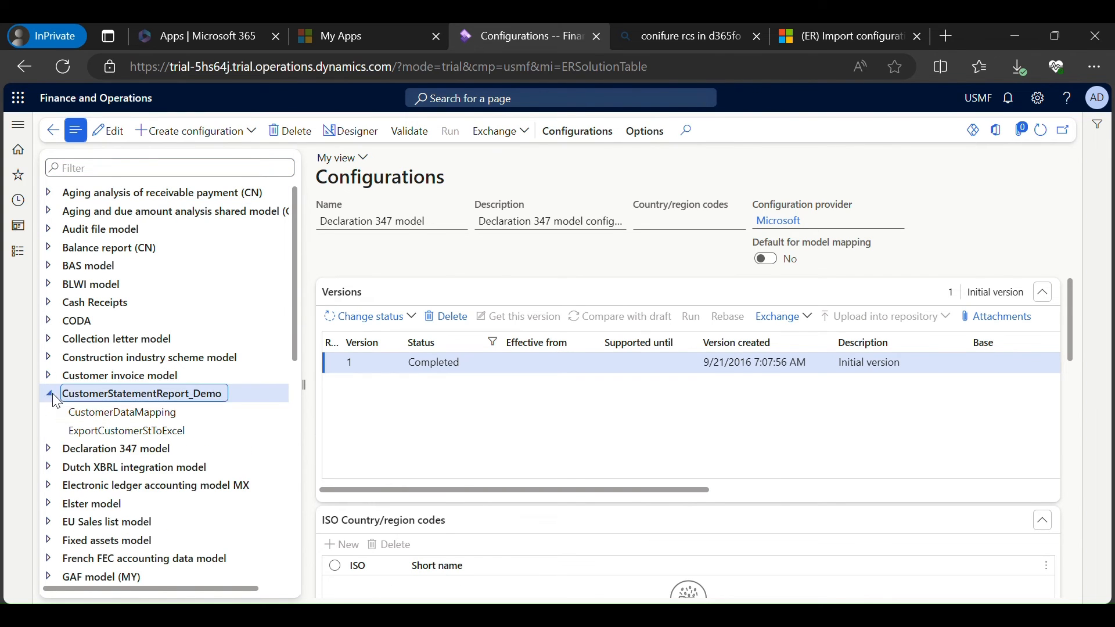
{"action": "left_click", "coordinate": [140, 414]}
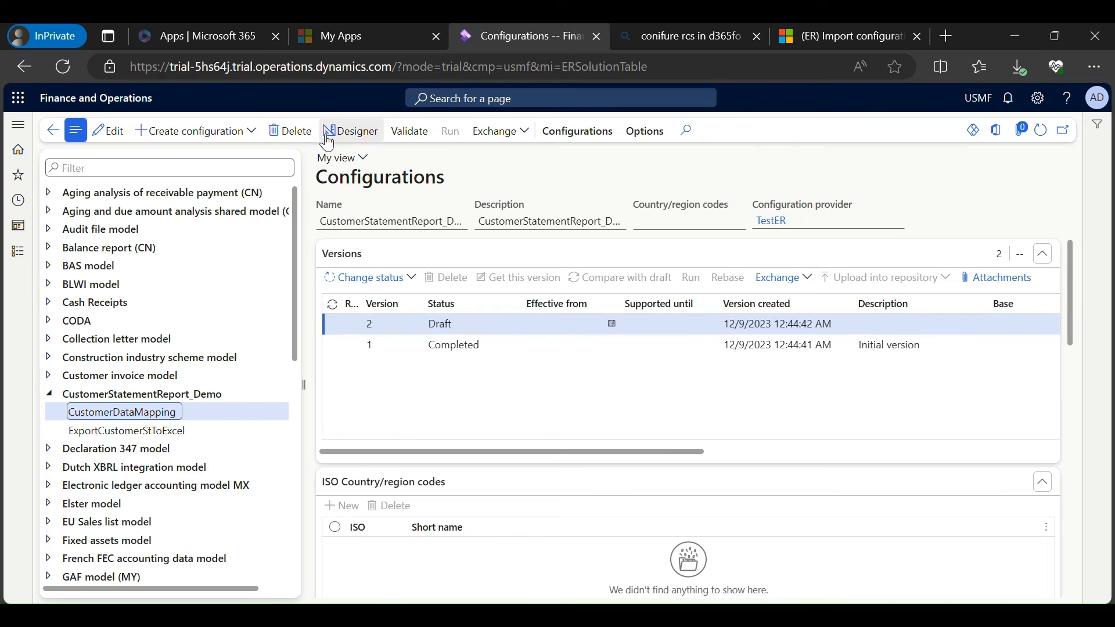
{"action": "left_click", "coordinate": [352, 132]}
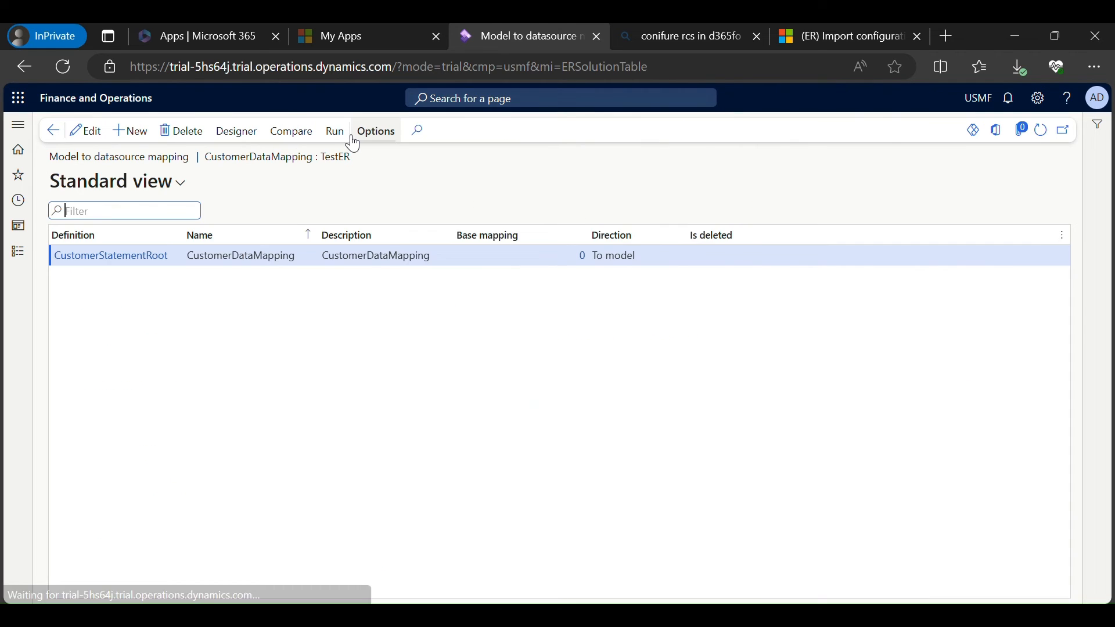
{"action": "left_click", "coordinate": [242, 139]}
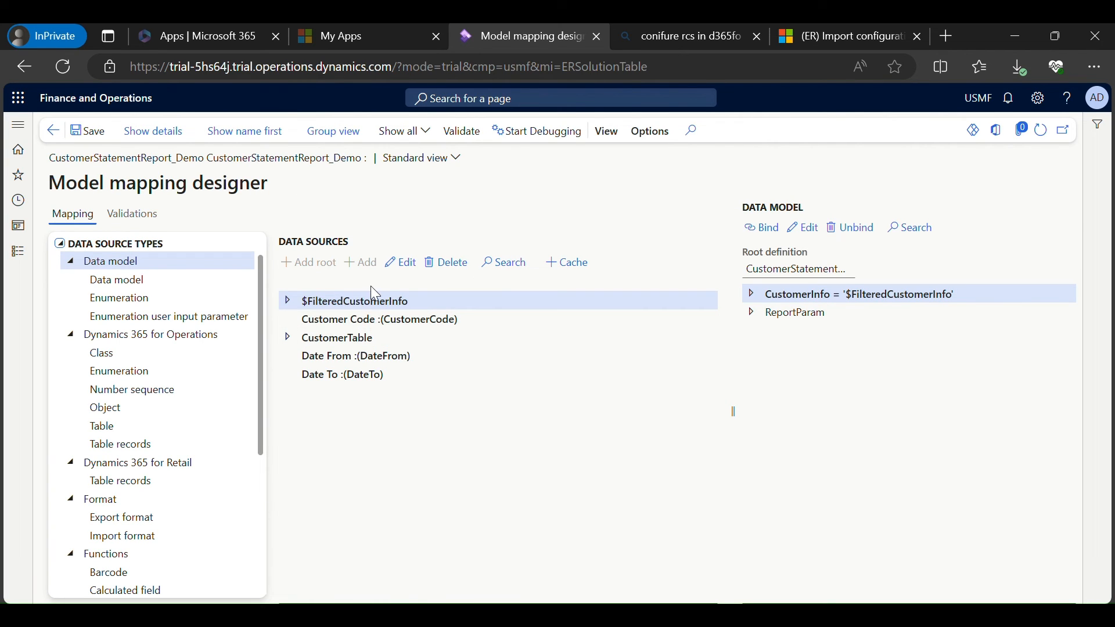
Review the formula of the $FilteredCustomerInfo data source and expand the data source to show its fields.
{"action": "left_click", "coordinate": [400, 263]}
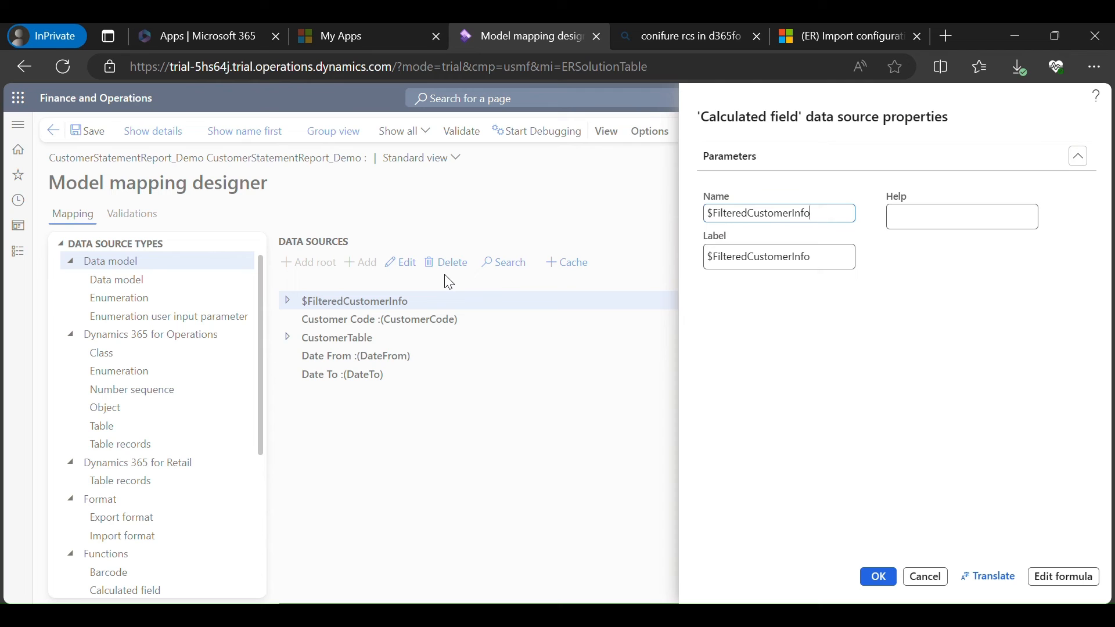
{"action": "left_click", "coordinate": [1055, 578]}
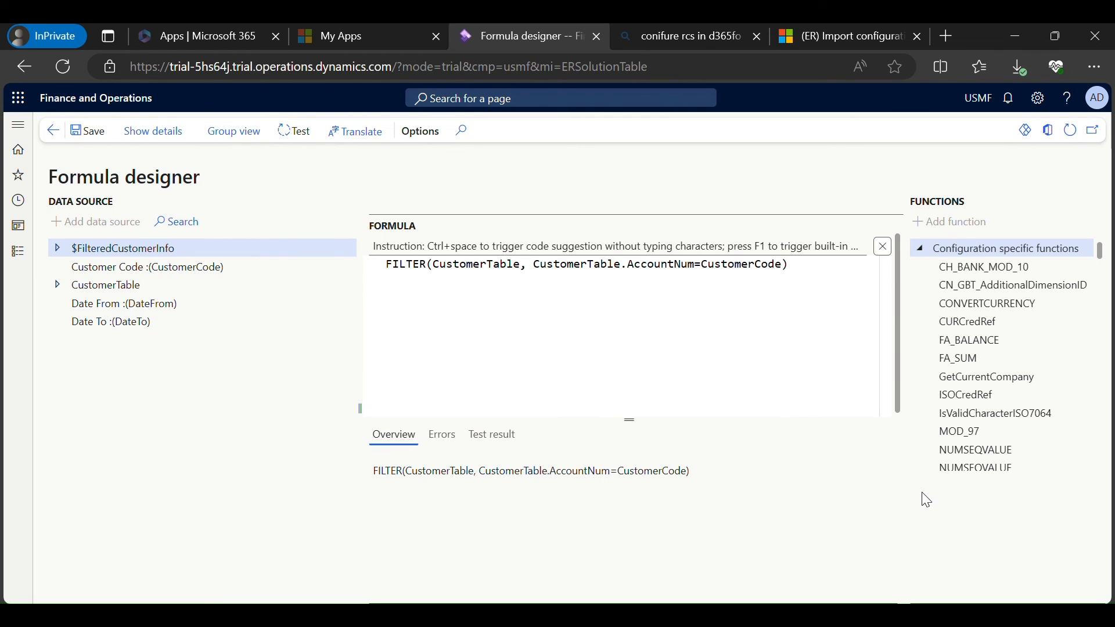
{"action": "double_click", "coordinate": [761, 269]}
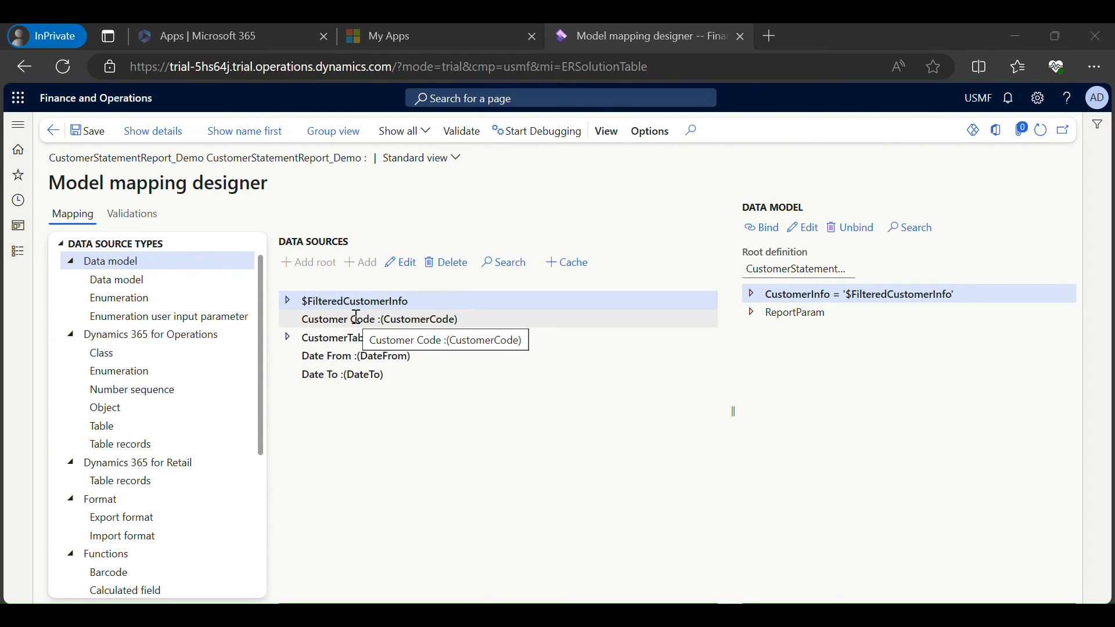
{"action": "left_click", "coordinate": [289, 301]}
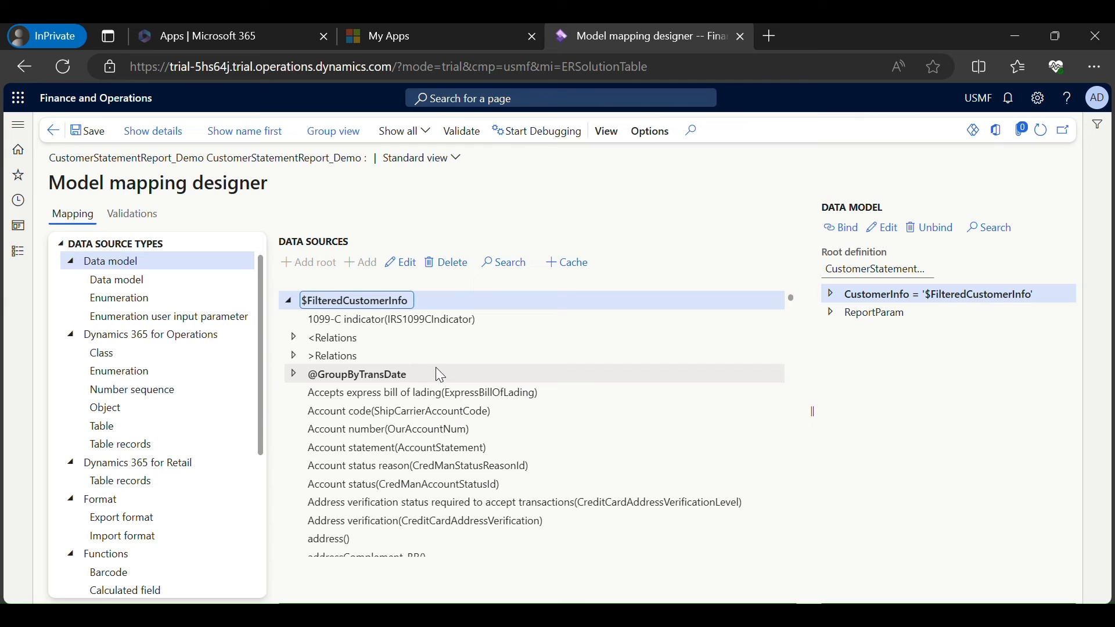
Create a root-level Table records data source for Dynamics 365 for Operations and name it CustomerTransactions.
{"action": "left_click", "coordinate": [290, 304]}
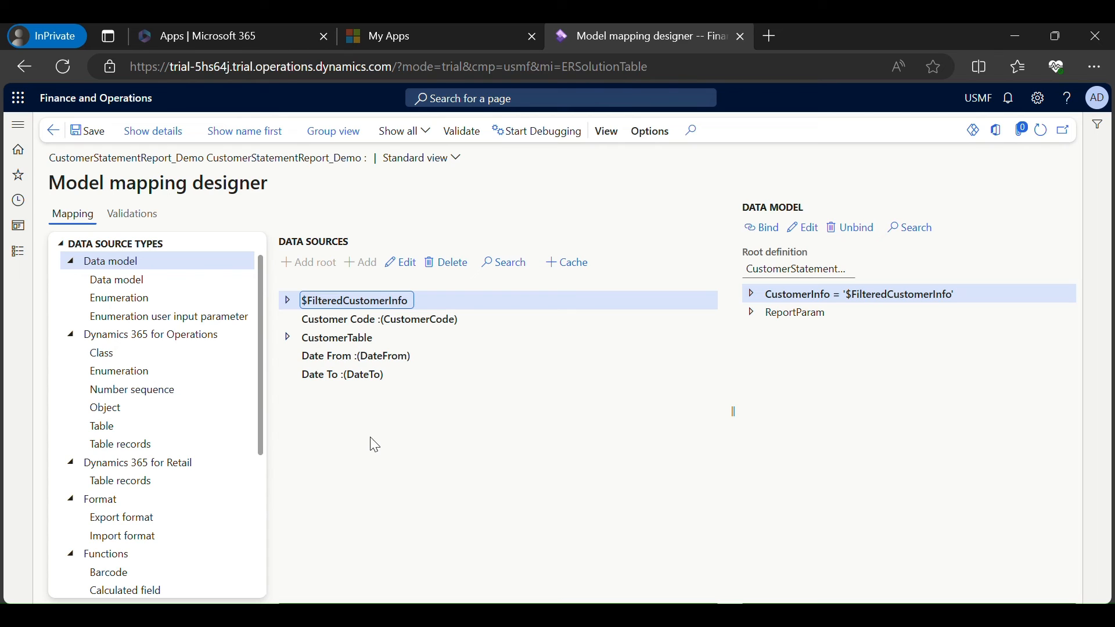
{"action": "scroll", "coordinate": [200, 493], "scroll_direction": "down", "scroll_amount": 4}
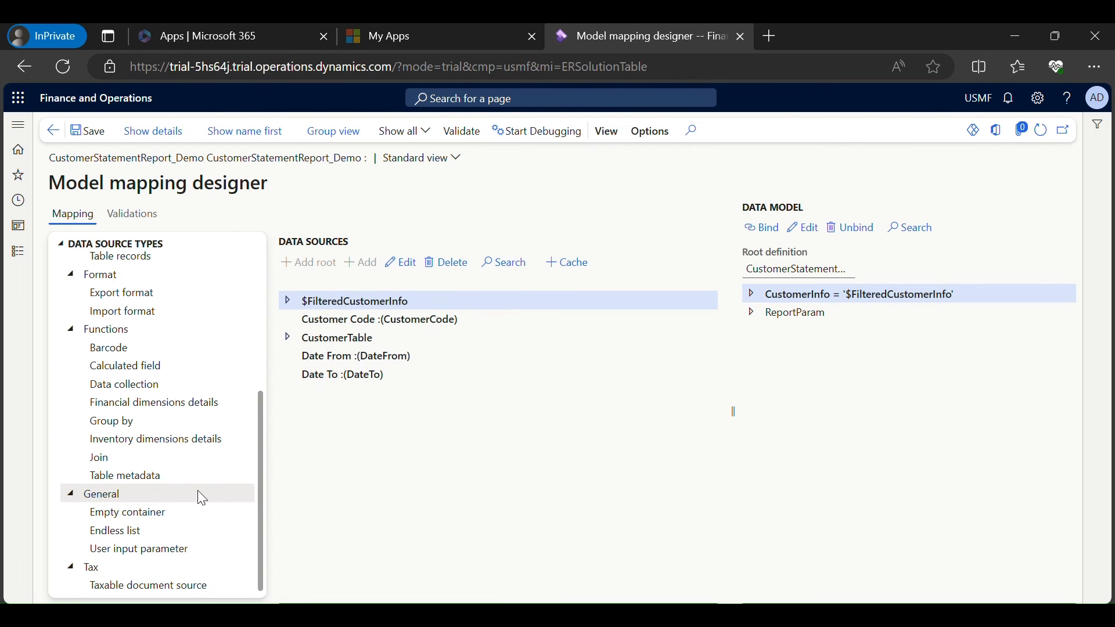
{"action": "scroll", "coordinate": [200, 491], "scroll_direction": "up", "scroll_amount": 1}
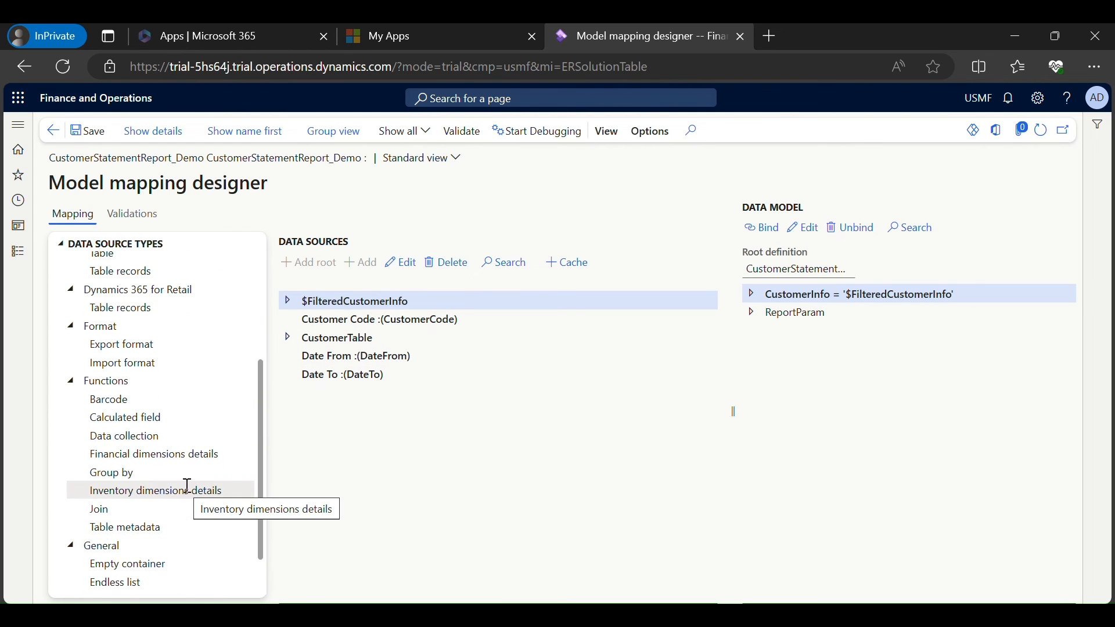
{"action": "scroll", "coordinate": [164, 441], "scroll_direction": "up", "scroll_amount": 3}
{"action": "left_click", "coordinate": [166, 427]}
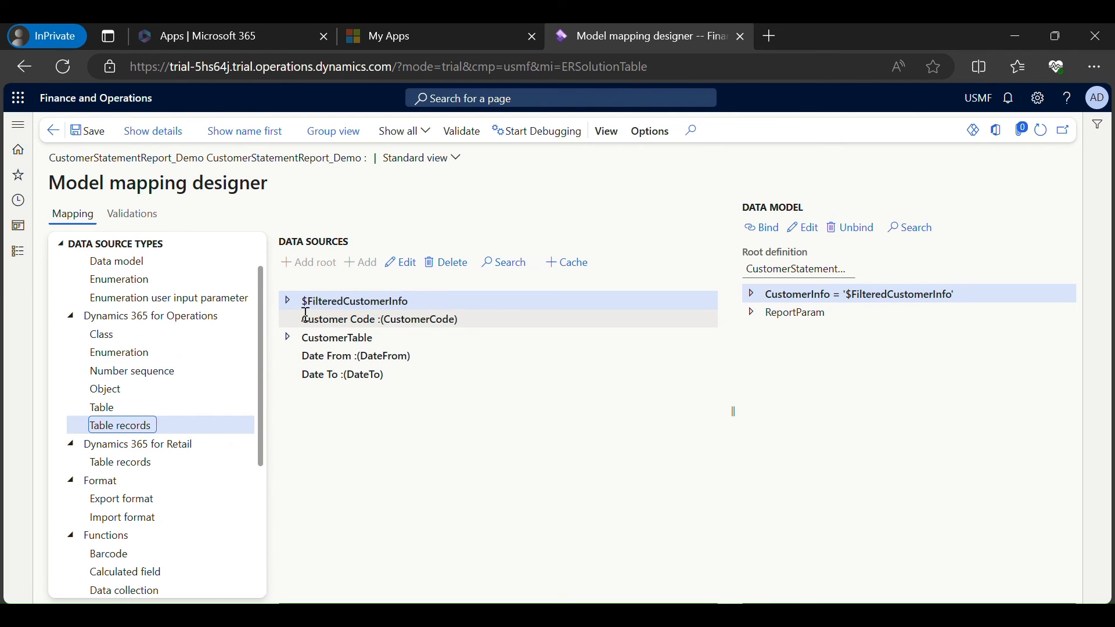
{"action": "left_click", "coordinate": [309, 263]}
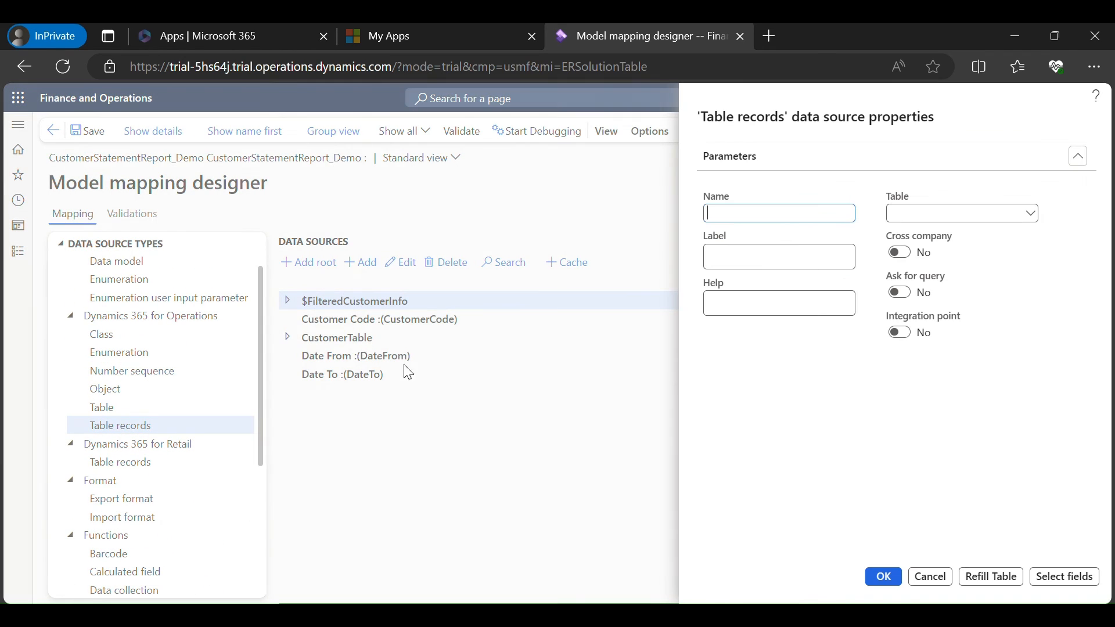
{"action": "type", "text": "CustomerTransactions"}
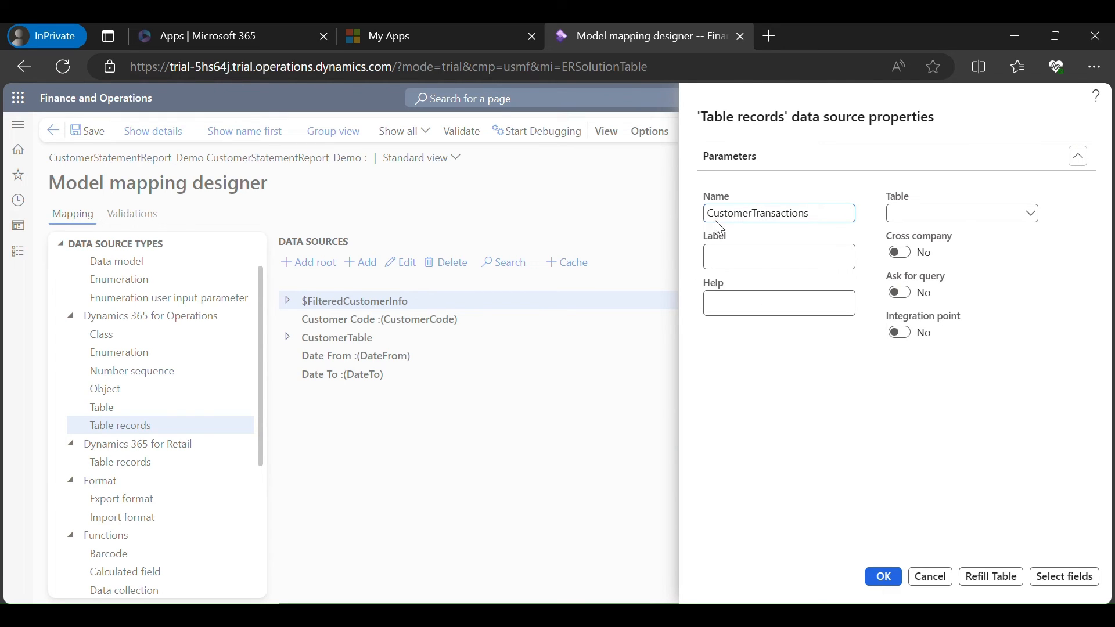
Set the new data source's table to custtrans, label it CustomerTransactions, and confirm its properties.
{"action": "double_click", "coordinate": [780, 212]}
{"action": "key", "text": "ctrl+c"}
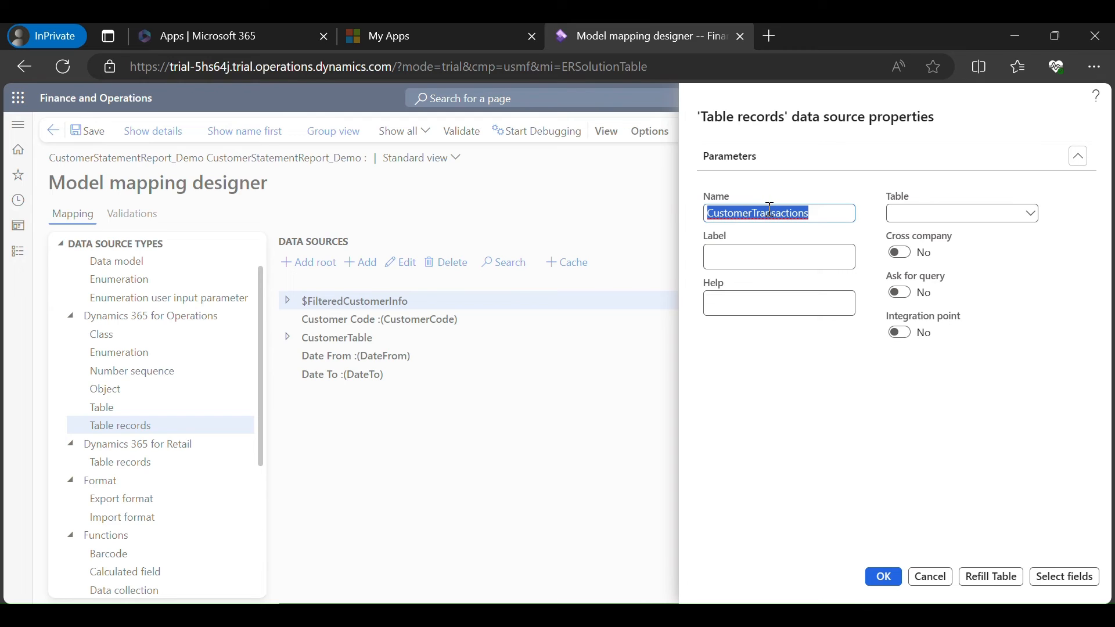
{"action": "left_click", "coordinate": [923, 213]}
{"action": "type", "text": "c"}
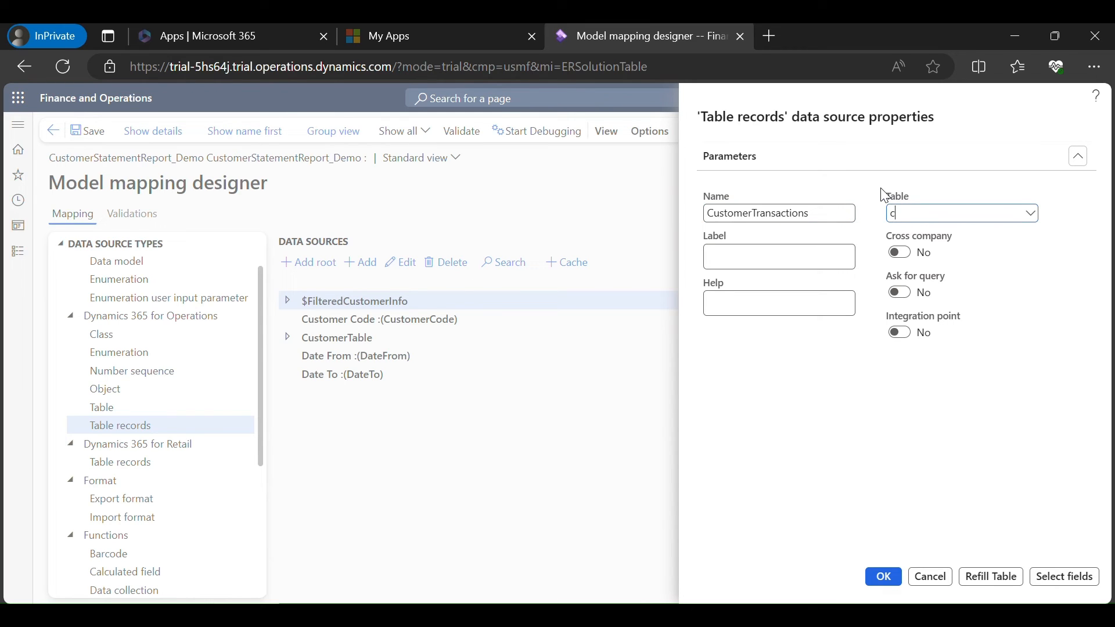
{"action": "type", "text": "usttrans"}
{"action": "left_click", "coordinate": [801, 254]}
{"action": "key", "text": "ctrl+v"}
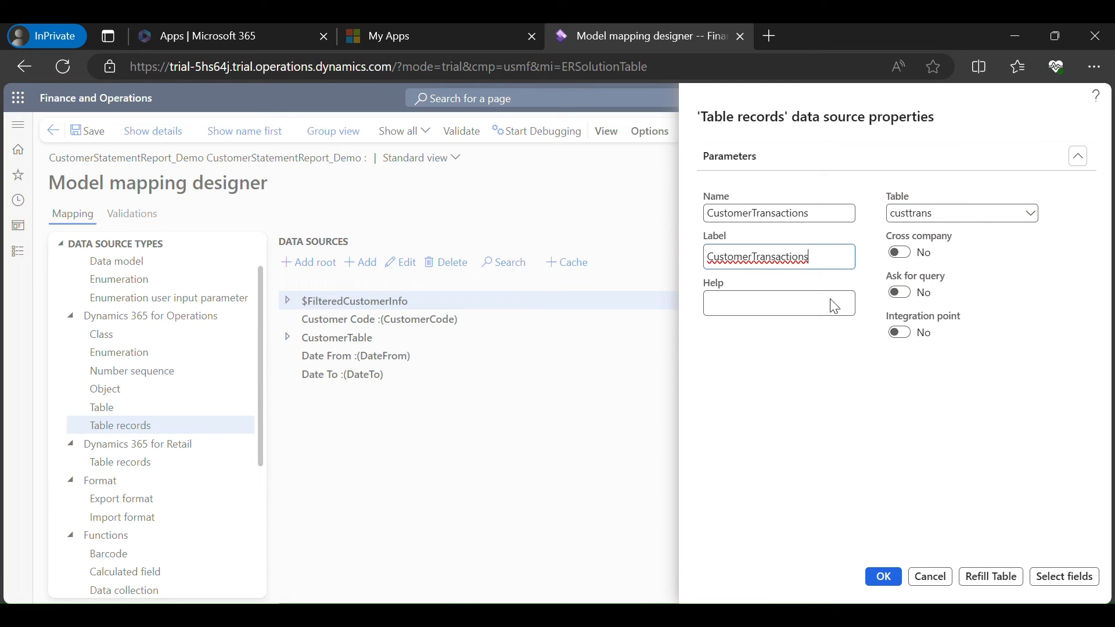
{"action": "left_click", "coordinate": [883, 577]}
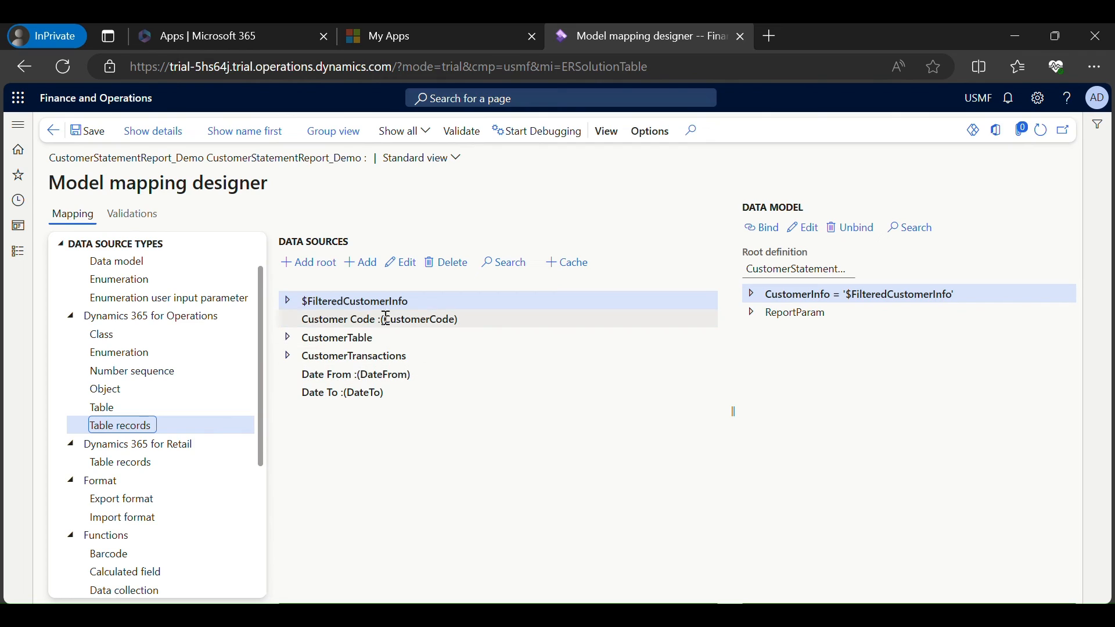
Add a calculated field under $FilteredCustomerInfo, using $CustomerTransFiltered as both its name and label.
{"action": "left_click", "coordinate": [328, 351]}
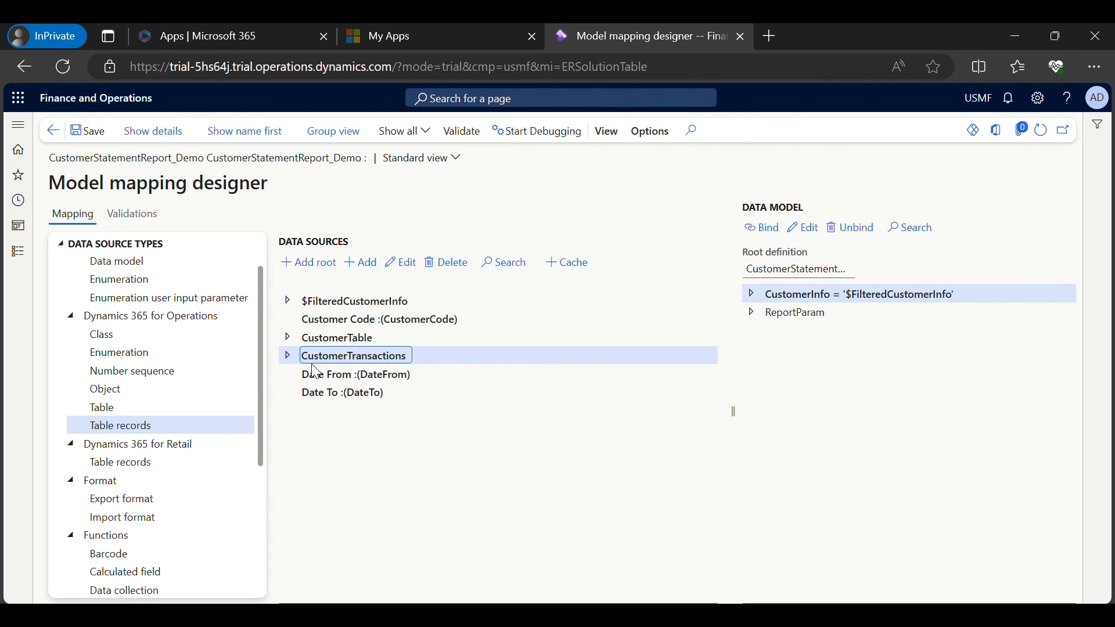
{"action": "left_click", "coordinate": [324, 300]}
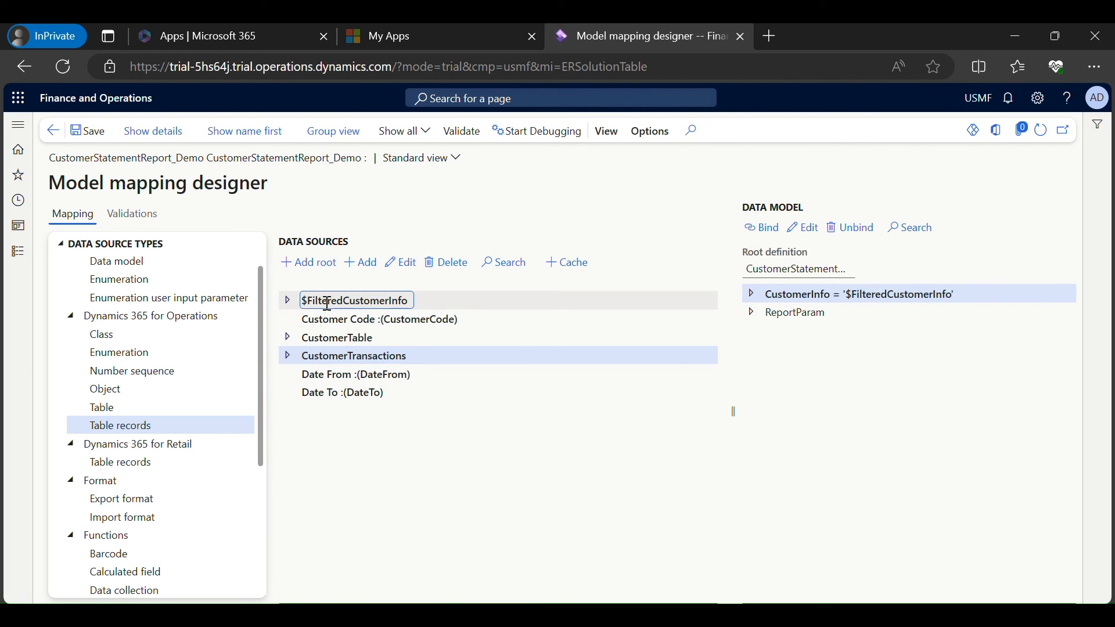
{"action": "left_click", "coordinate": [288, 301]}
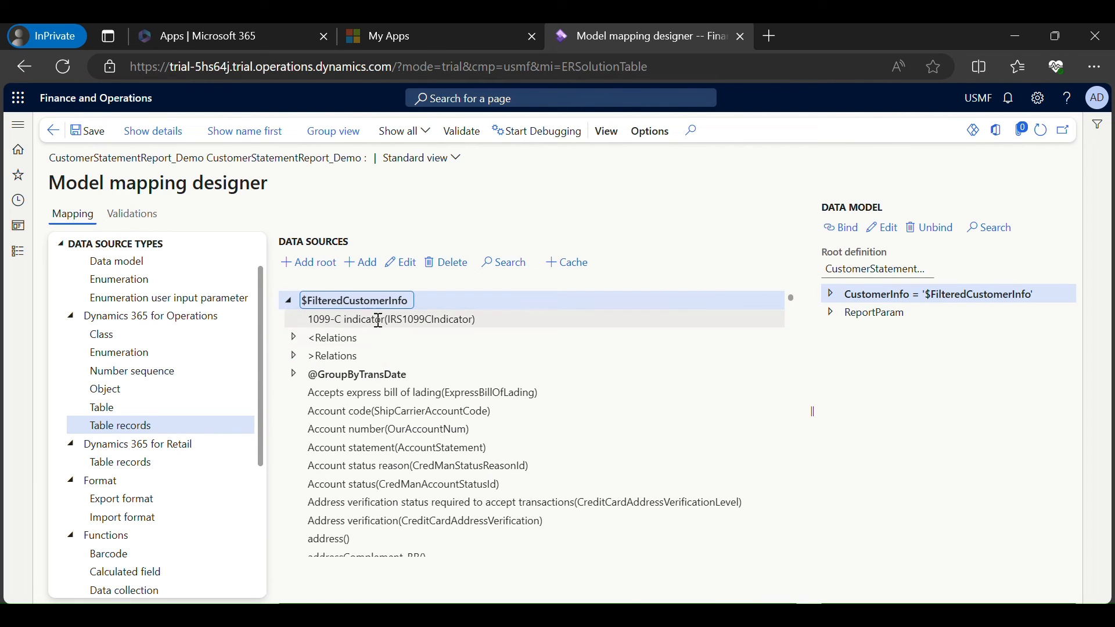
{"action": "scroll", "coordinate": [229, 430], "scroll_direction": "down", "scroll_amount": 1}
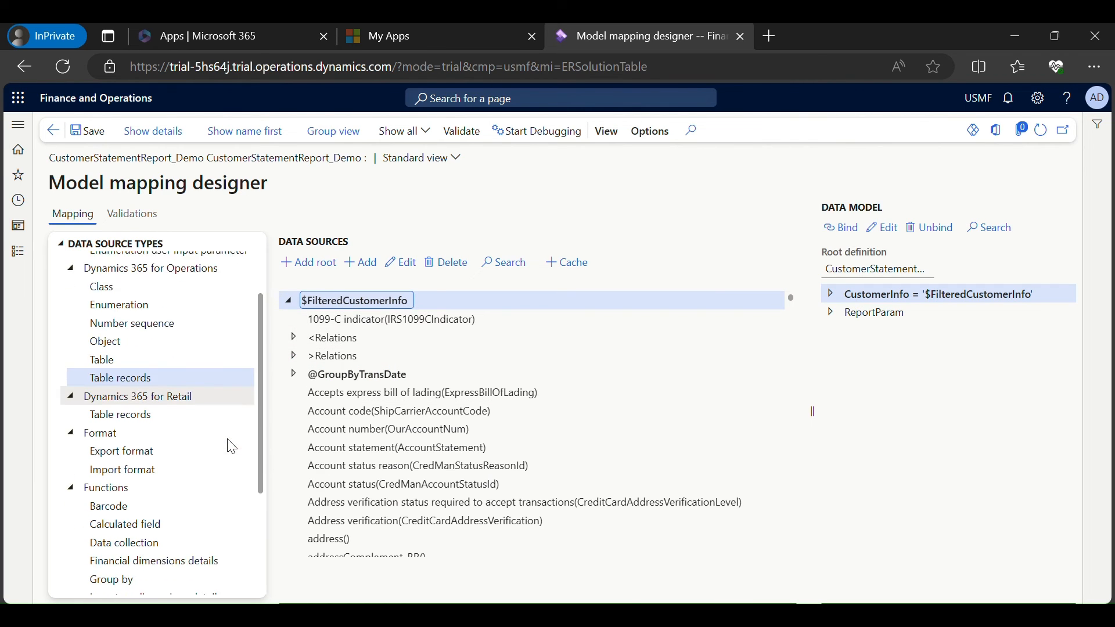
{"action": "scroll", "coordinate": [228, 438], "scroll_direction": "up", "scroll_amount": 1}
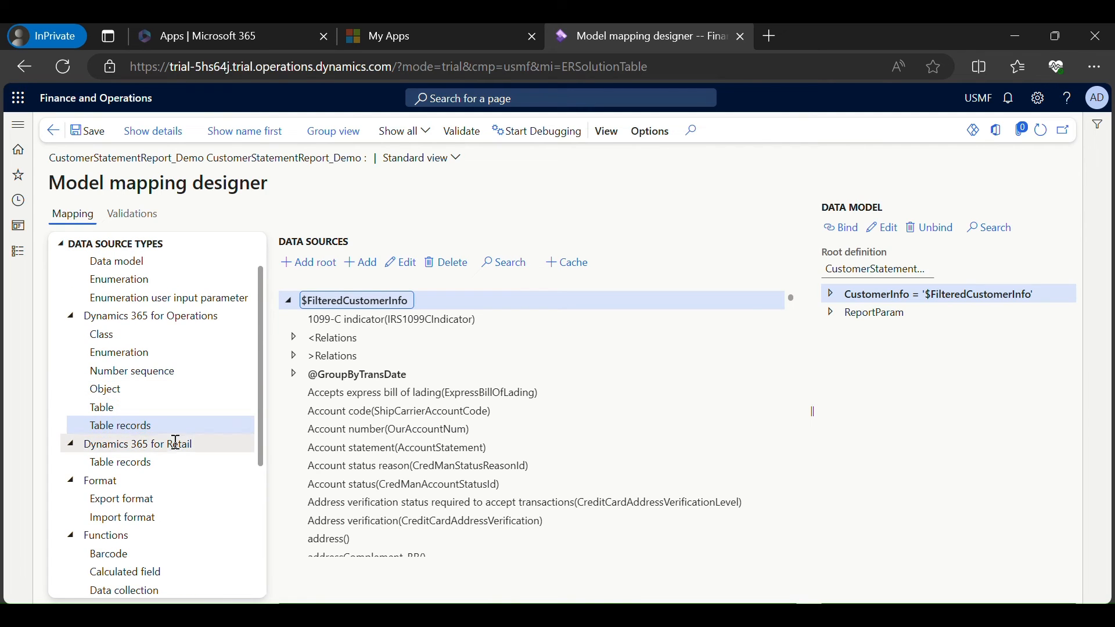
{"action": "scroll", "coordinate": [169, 433], "scroll_direction": "down", "scroll_amount": 2}
{"action": "left_click", "coordinate": [161, 472]}
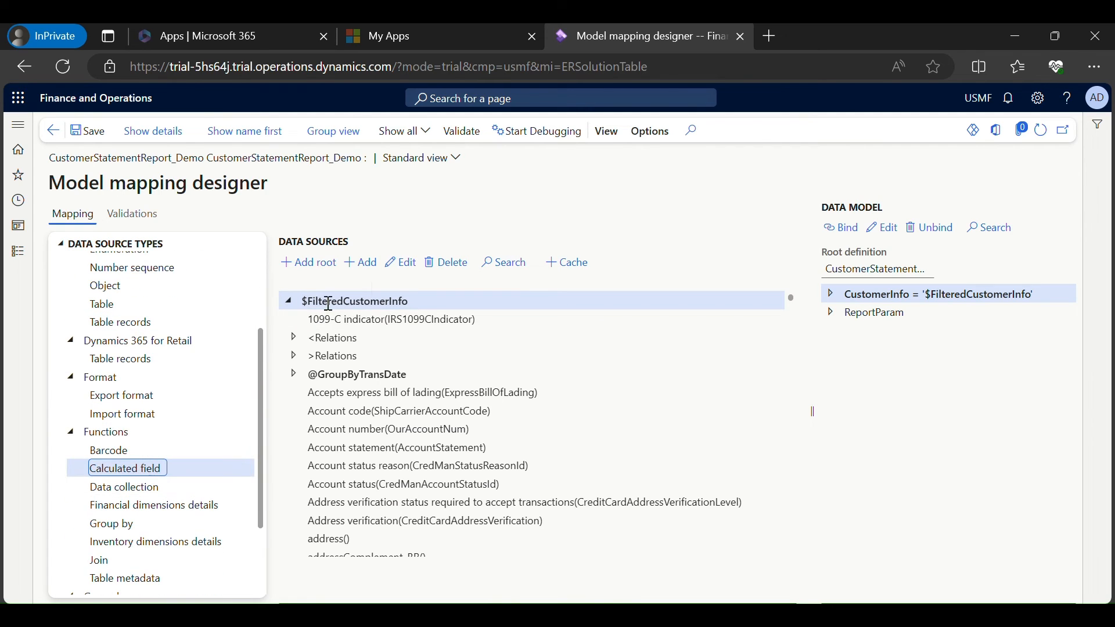
{"action": "left_click", "coordinate": [365, 264]}
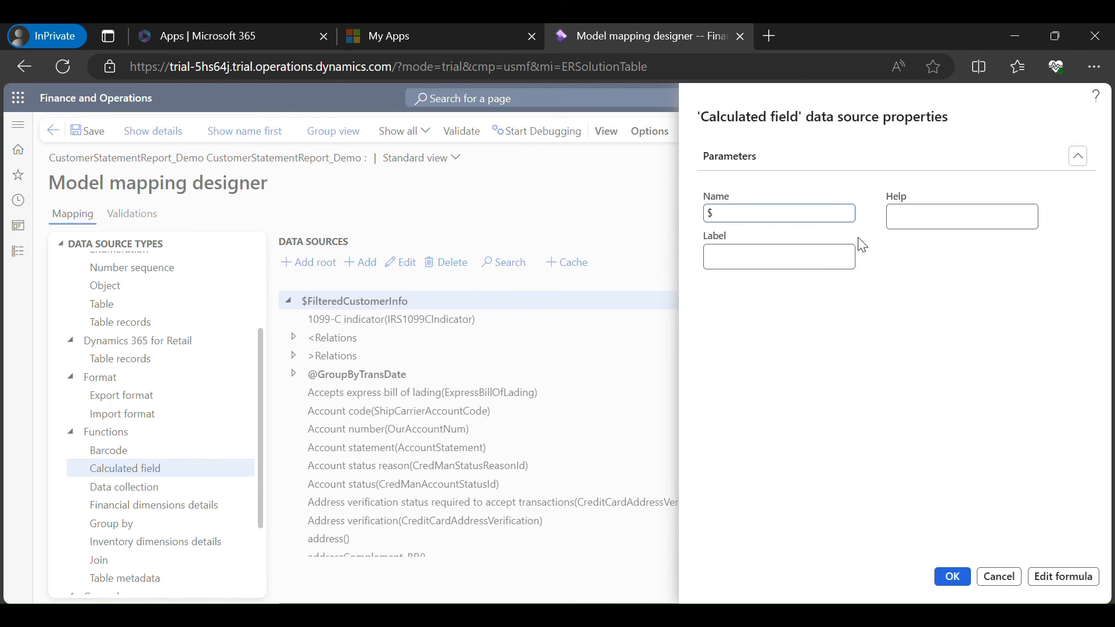
{"action": "type", "text": "$Custom"}
{"action": "left_click_drag", "start_coordinate": [832, 206], "coordinate": [632, 211]}
{"action": "key", "text": "ctrl+c"}
{"action": "left_click", "coordinate": [779, 266]}
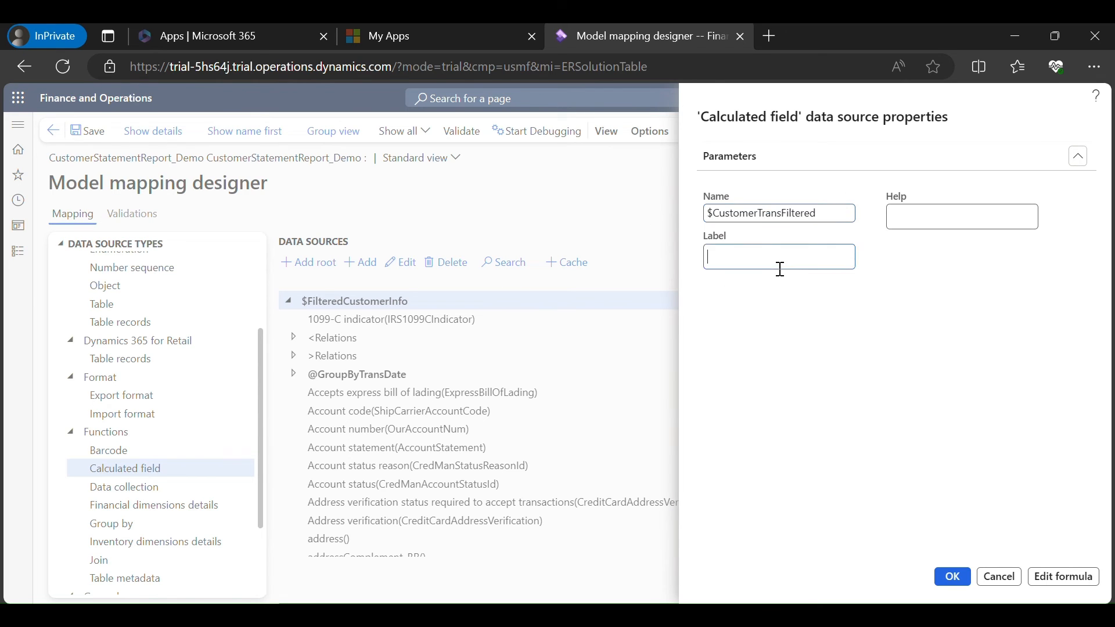
{"action": "key", "text": "ctrl+v"}
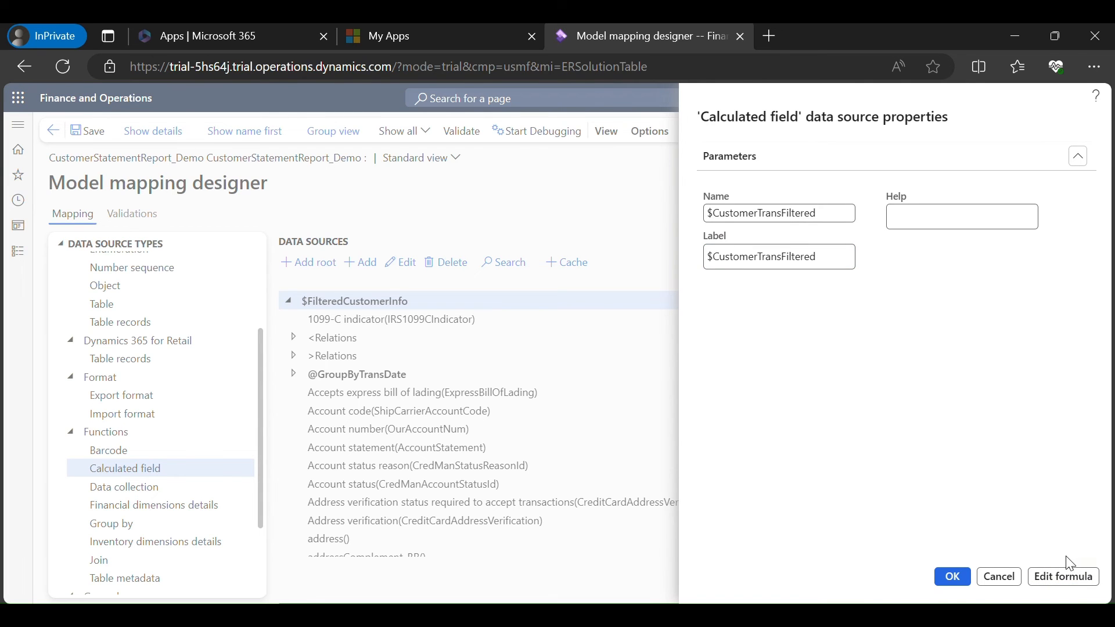
Open the calculated field's formula and enter a Filter function with the CustomerTransactions data source as its list.
{"action": "left_click", "coordinate": [1076, 577]}
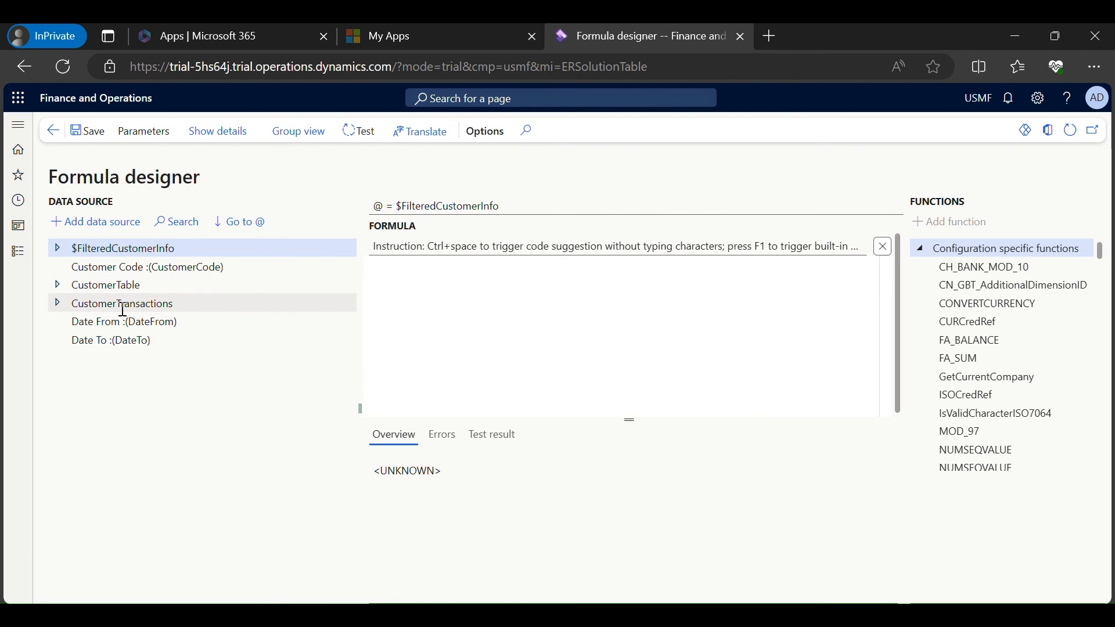
{"action": "type", "text": "Filter"}
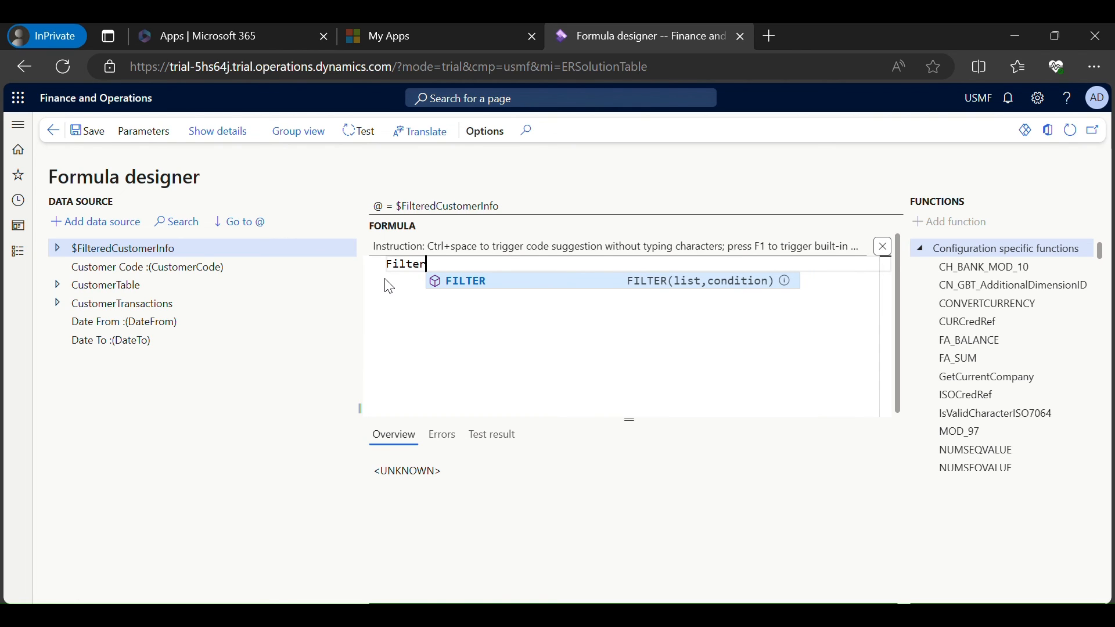
{"action": "type", "text": "("}
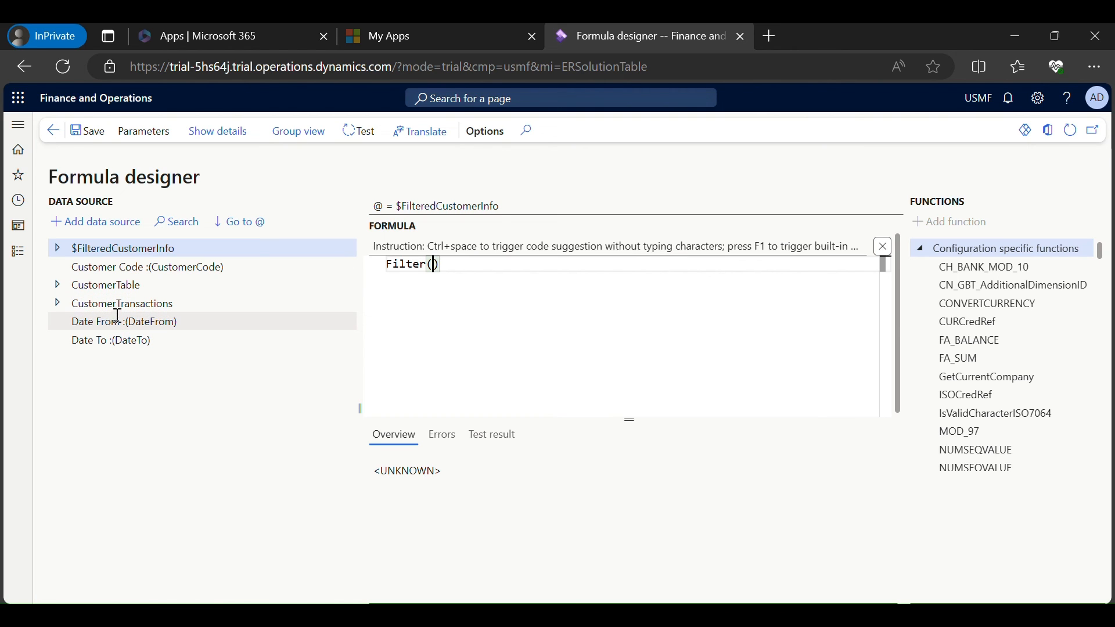
{"action": "left_click", "coordinate": [138, 303]}
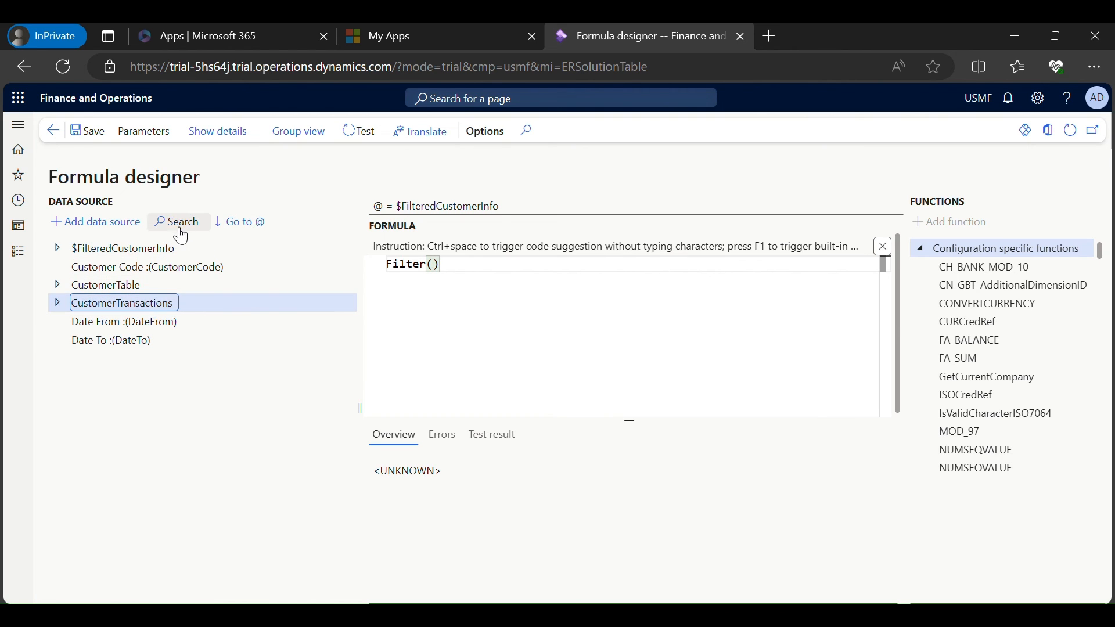
{"action": "left_click", "coordinate": [130, 224]}
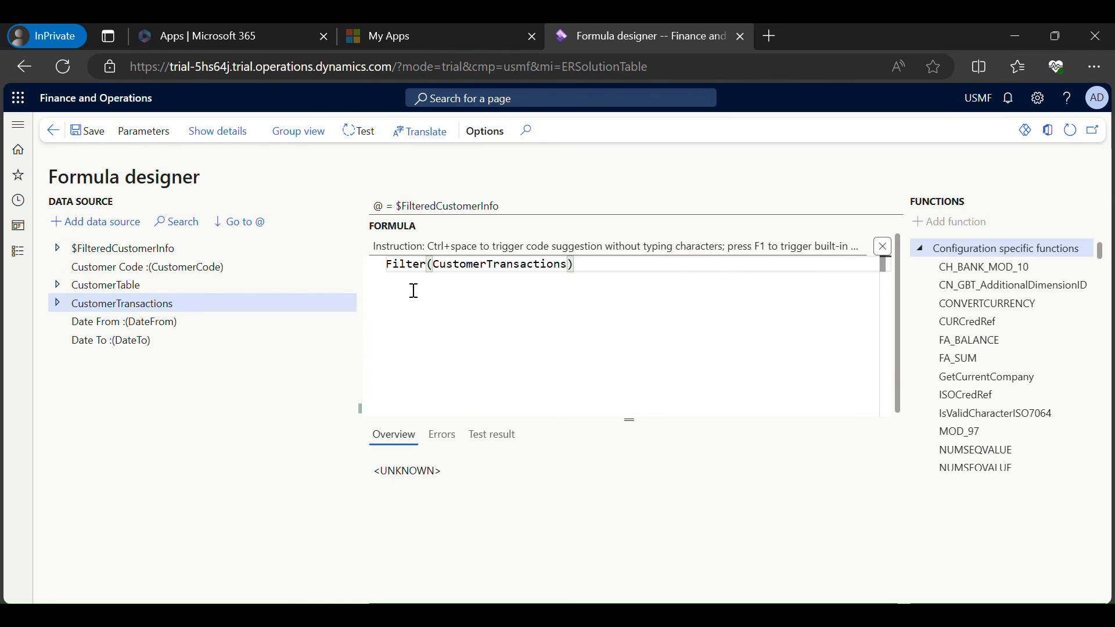
Add And as the Filter function's second argument, with And and the closing parenthesis each on their own line.
{"action": "type", "text": ","}
{"action": "type", "text": "Add"}
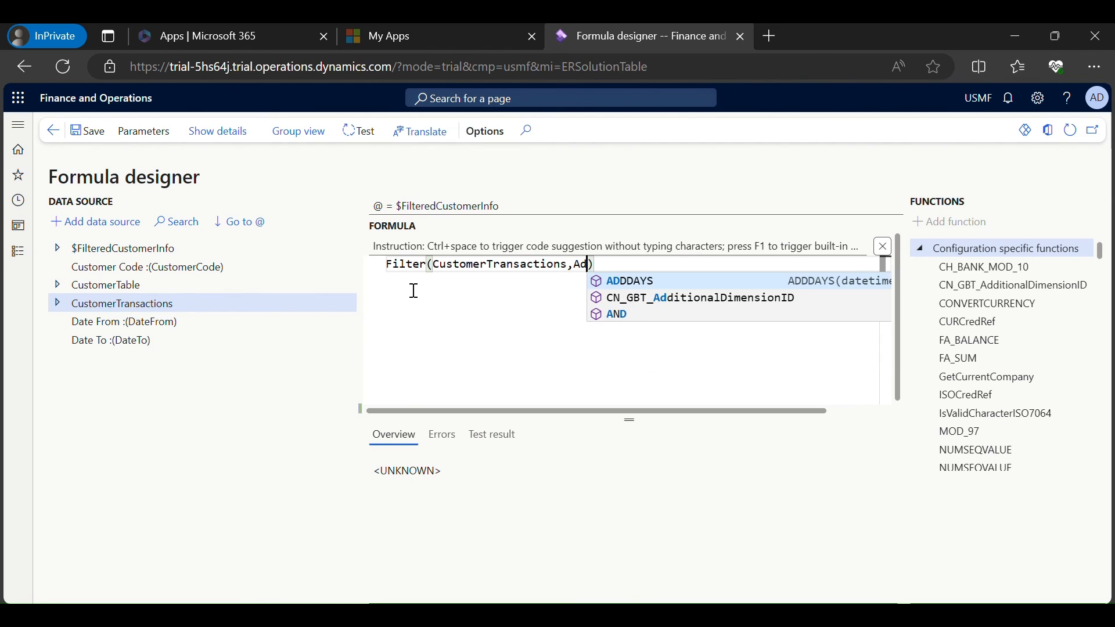
{"action": "key", "text": "BackSpace"}
{"action": "key", "text": "BackSpace"}
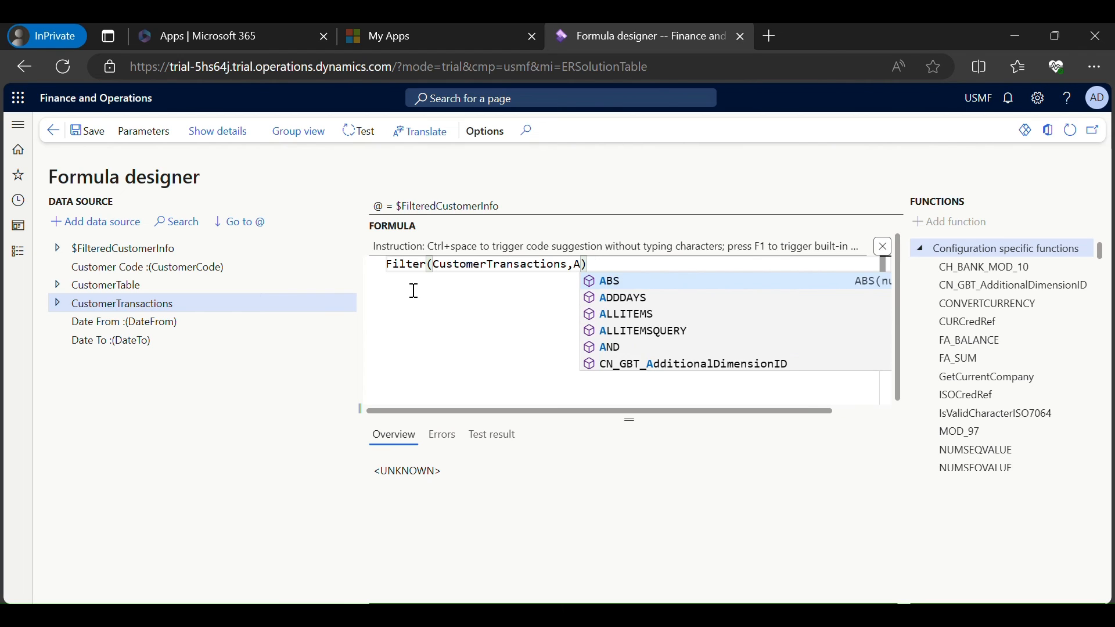
{"action": "type", "text": "nd"}
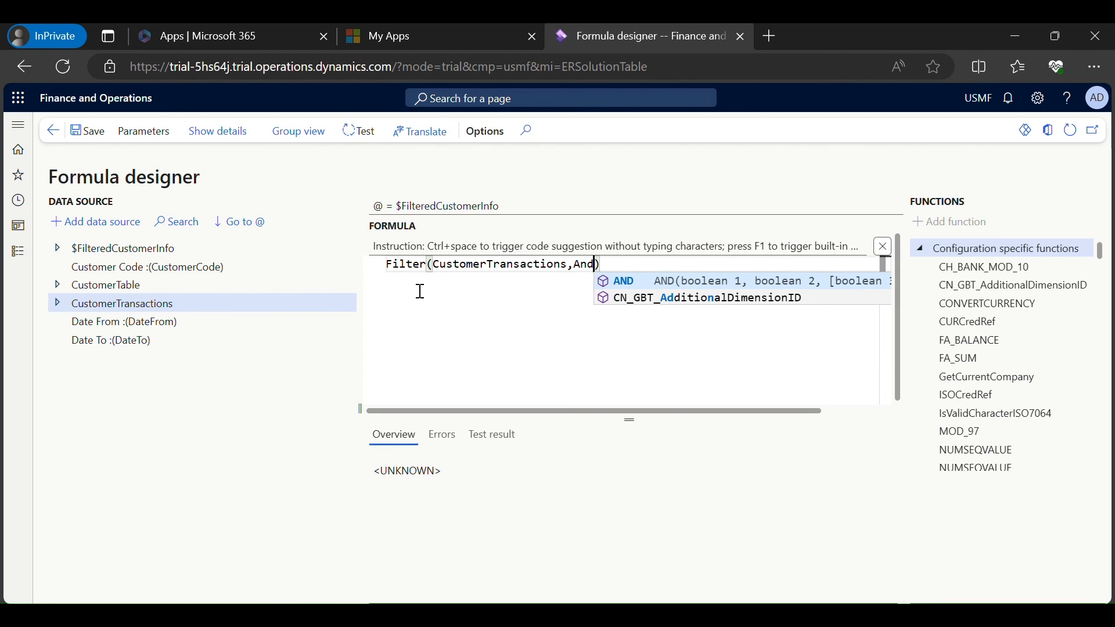
{"action": "left_click", "coordinate": [578, 274]}
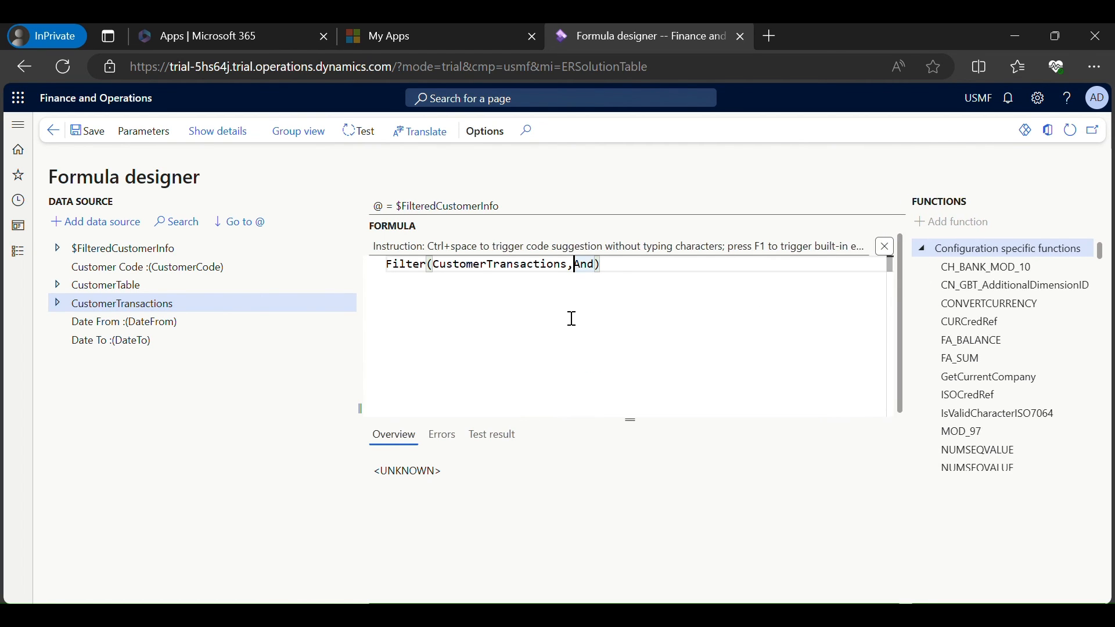
{"action": "key", "text": "Return"}
{"action": "left_click", "coordinate": [422, 281]}
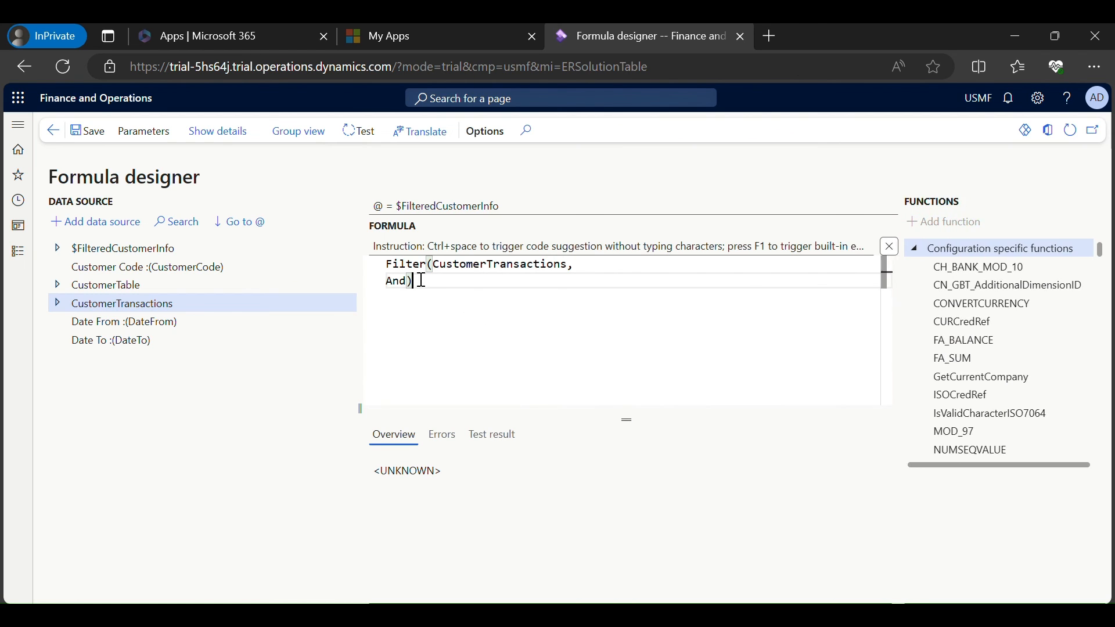
{"action": "mouse_move", "coordinate": [564, 616]}
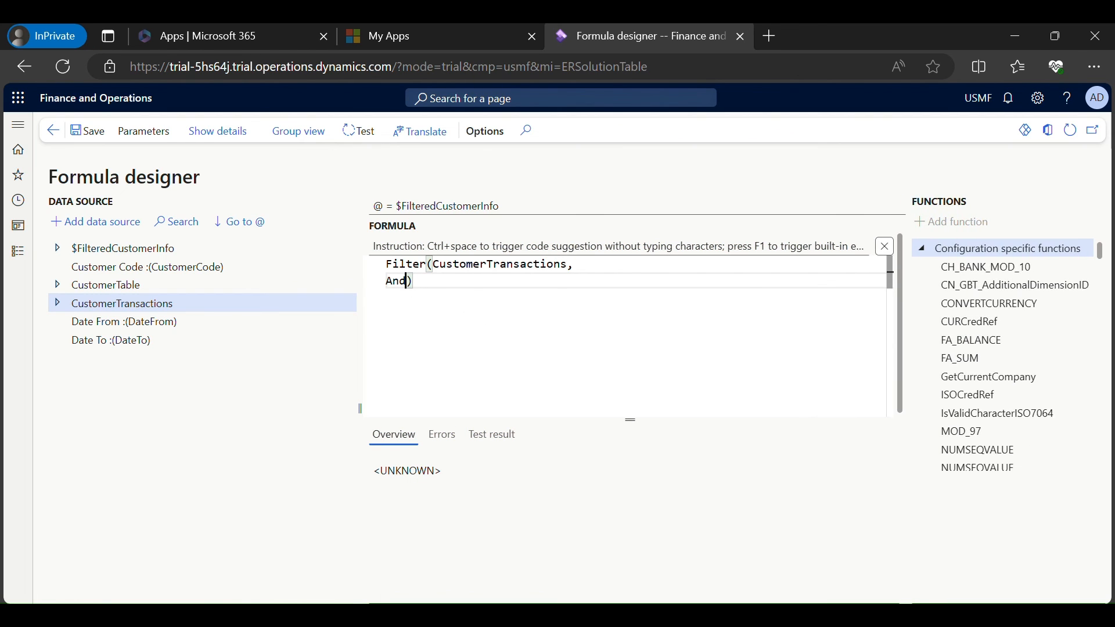
{"action": "left_click", "coordinate": [406, 283]}
{"action": "key", "text": "Return"}
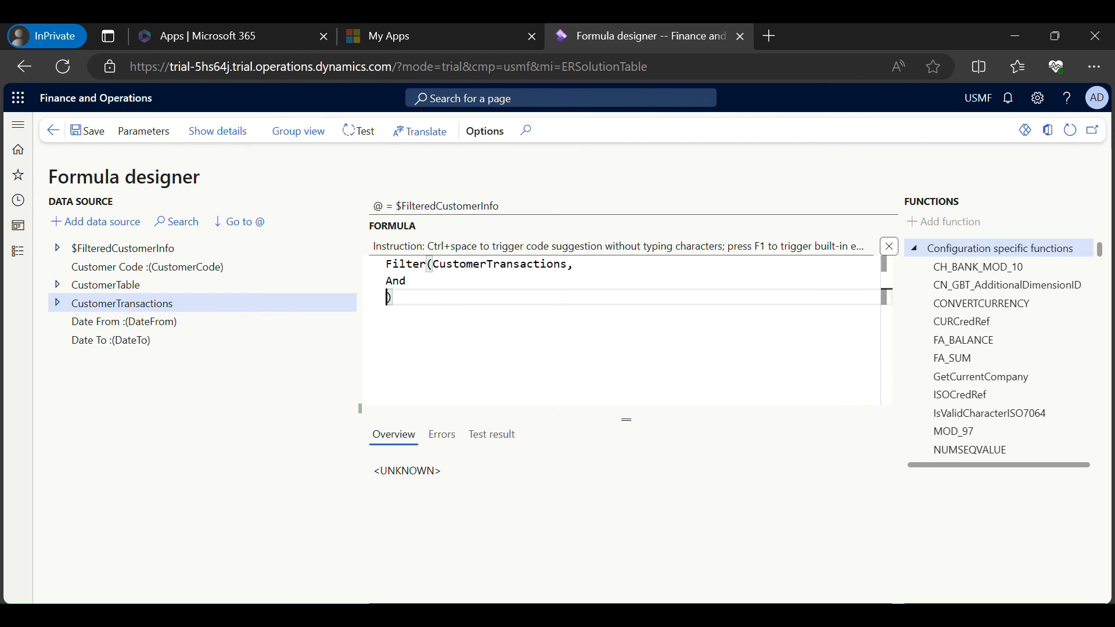
Collapse the Configuration specific functions group and add an empty multi-line pair of parentheses below And in the formula.
{"action": "left_click", "coordinate": [450, 287]}
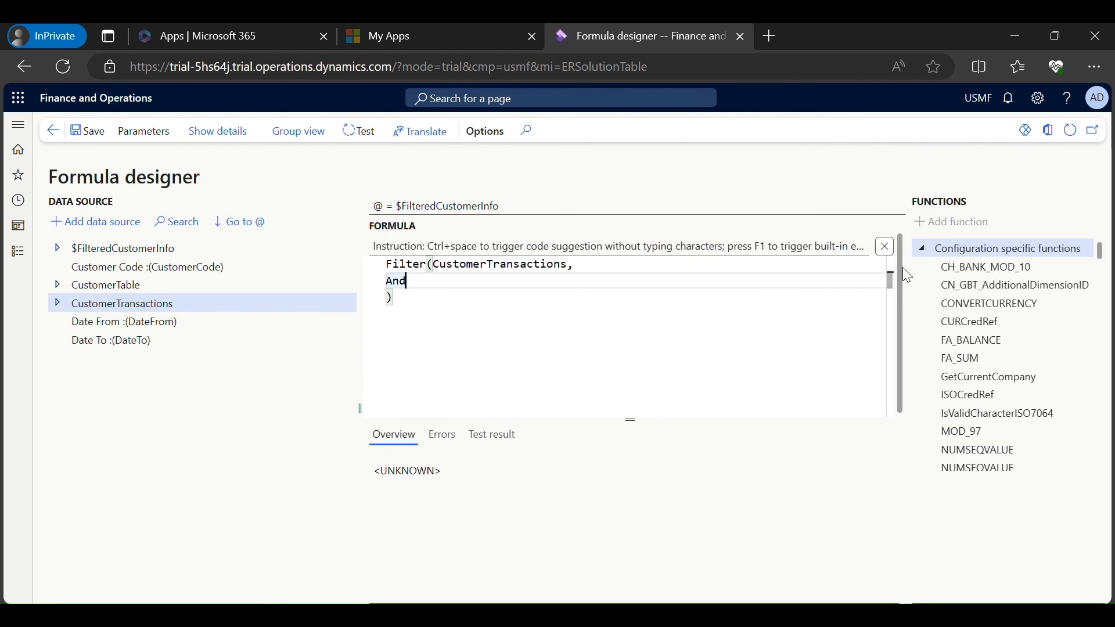
{"action": "left_click", "coordinate": [958, 286]}
{"action": "left_click", "coordinate": [920, 248]}
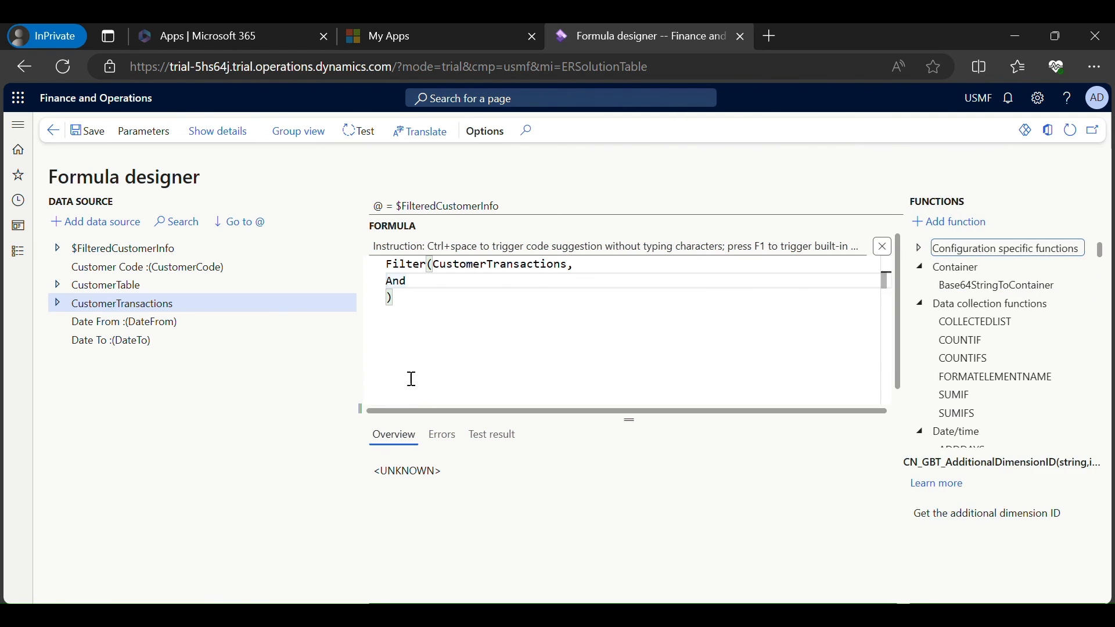
{"action": "left_click", "coordinate": [433, 288]}
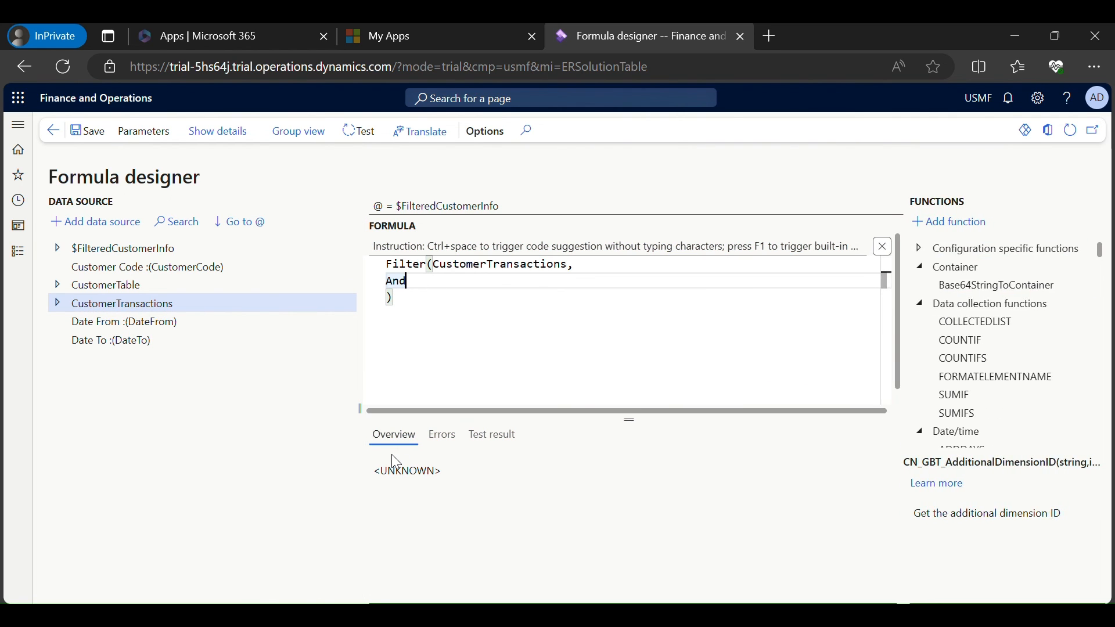
{"action": "key", "text": "Return"}
{"action": "type", "text": "("}
{"action": "key", "text": "Return"}
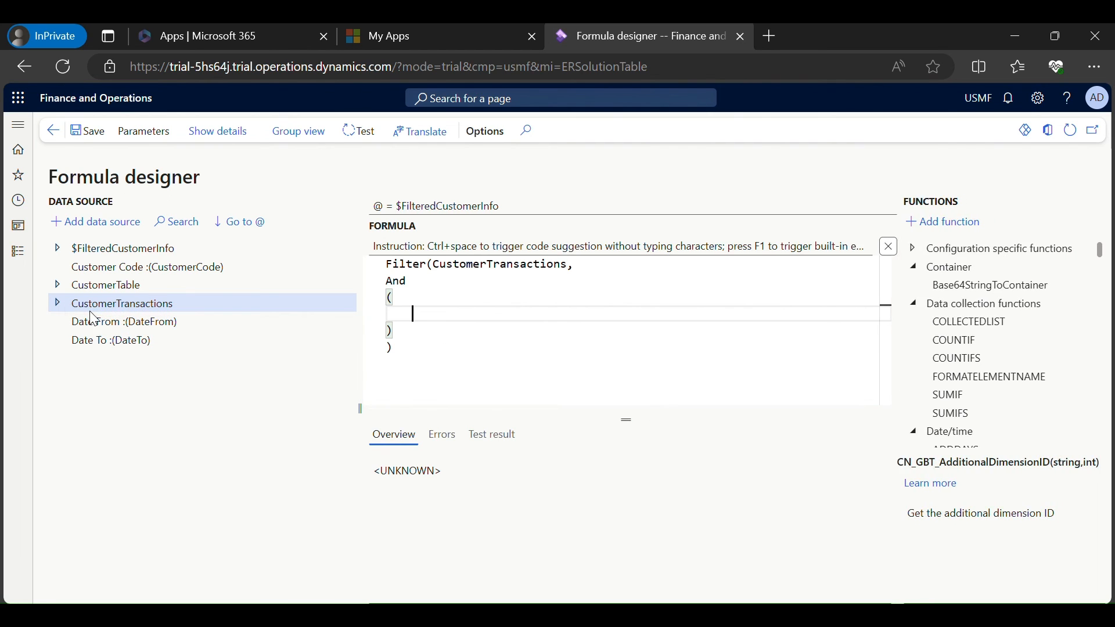
Expand the CustomerTransactions data source and look through its fields for the customer account field.
{"action": "left_click", "coordinate": [59, 303]}
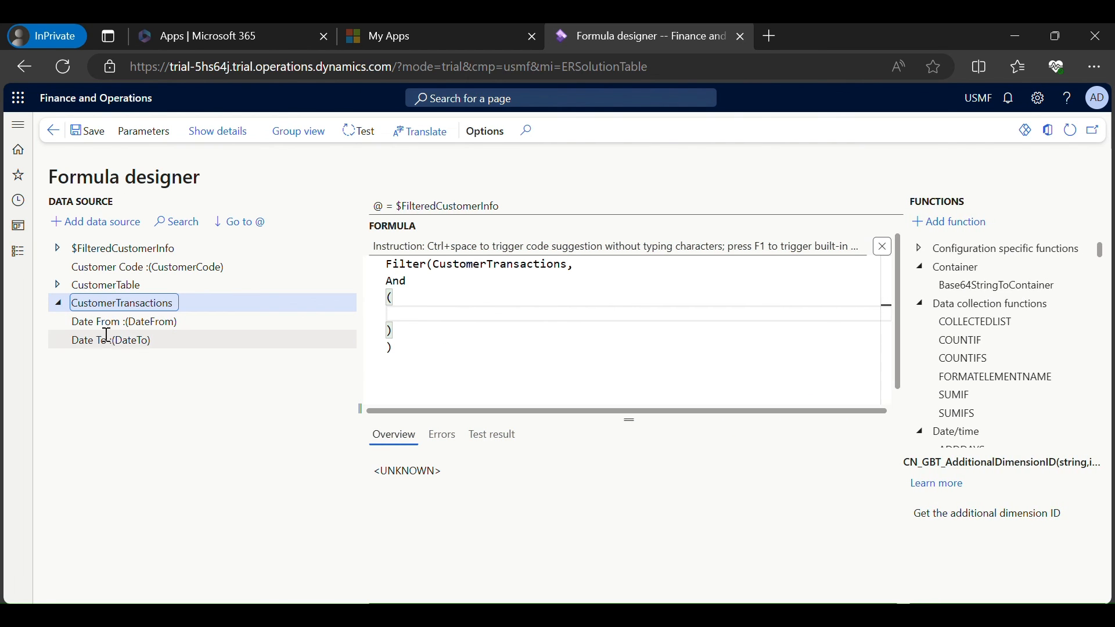
{"action": "scroll", "coordinate": [122, 383], "scroll_direction": "down", "scroll_amount": 3}
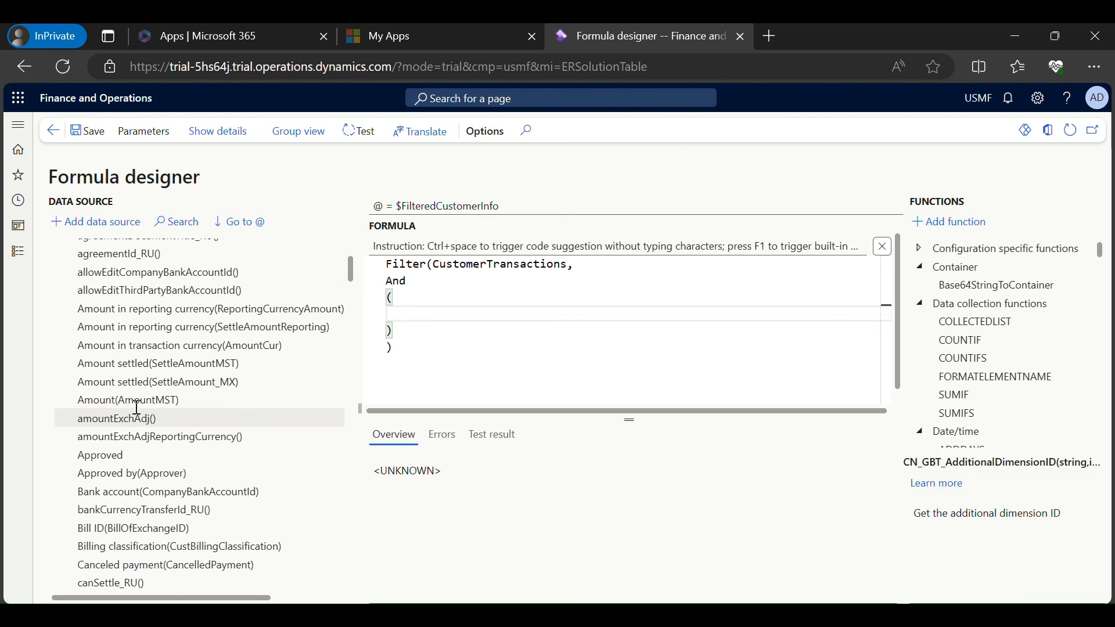
{"action": "scroll", "coordinate": [157, 424], "scroll_direction": "up", "scroll_amount": 1}
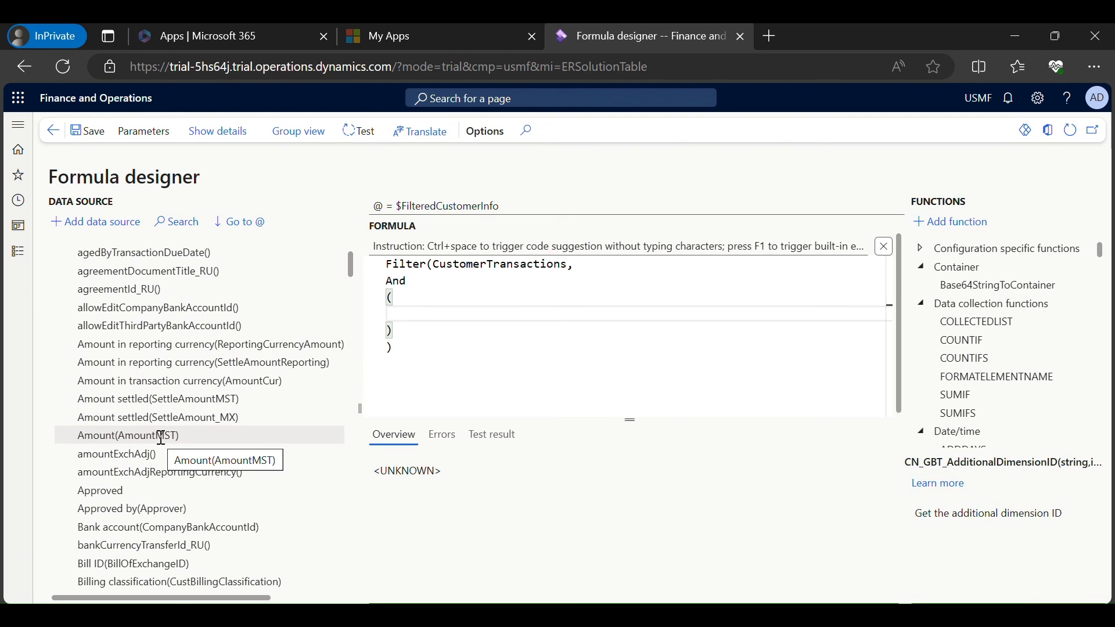
{"action": "scroll", "coordinate": [161, 436], "scroll_direction": "down", "scroll_amount": 10}
{"action": "scroll", "coordinate": [160, 437], "scroll_direction": "down", "scroll_amount": 20}
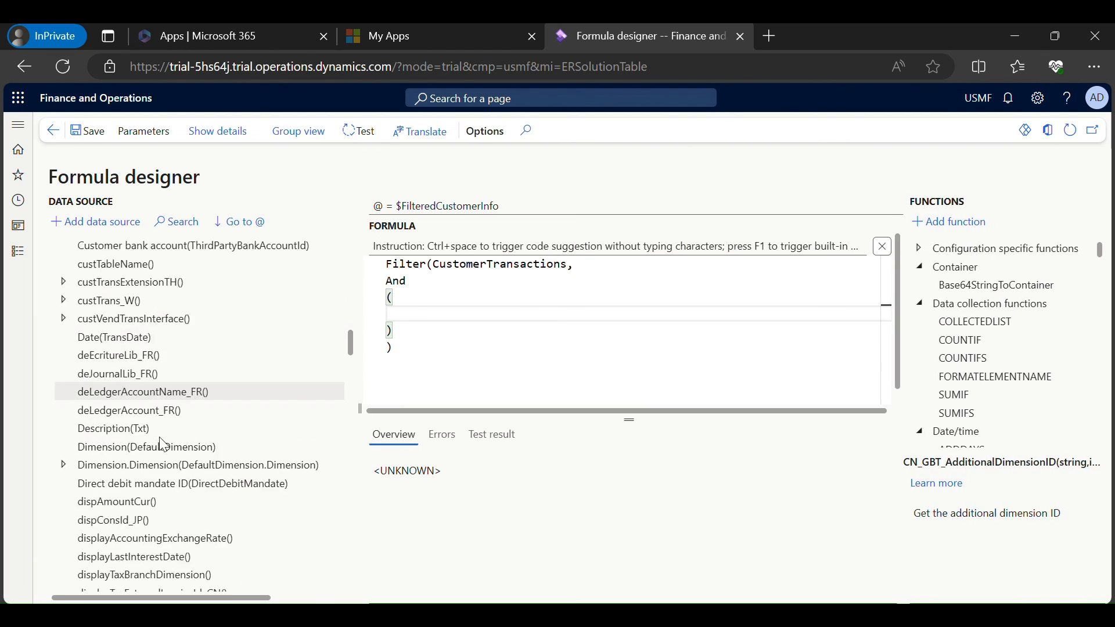
{"action": "scroll", "coordinate": [163, 441], "scroll_direction": "up", "scroll_amount": 15}
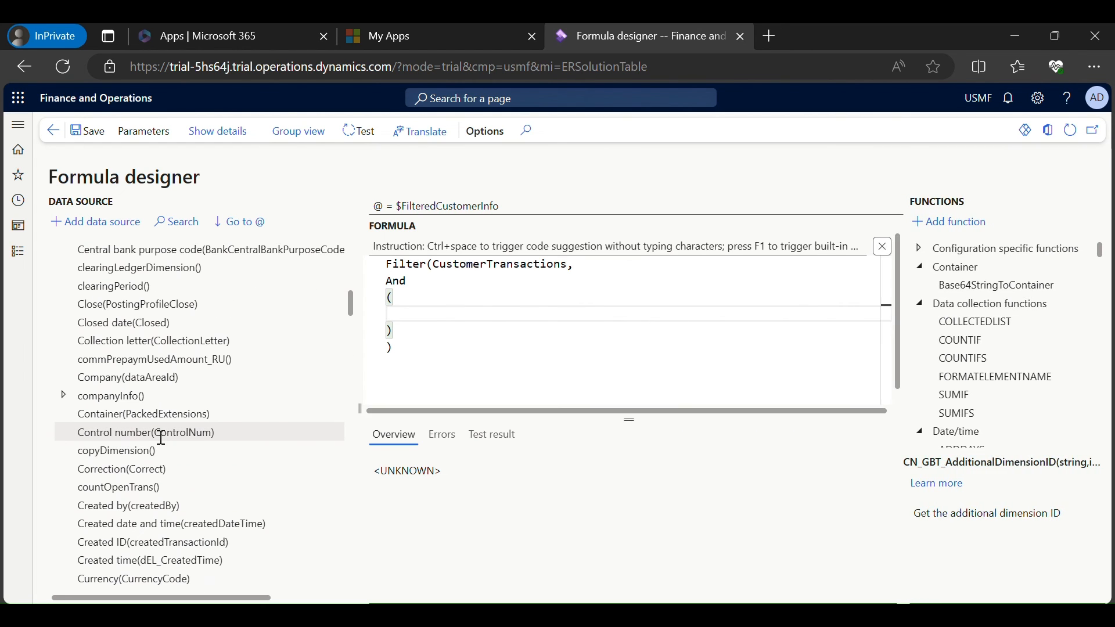
{"action": "scroll", "coordinate": [163, 435], "scroll_direction": "up", "scroll_amount": 2}
{"action": "scroll", "coordinate": [188, 428], "scroll_direction": "up", "scroll_amount": 5}
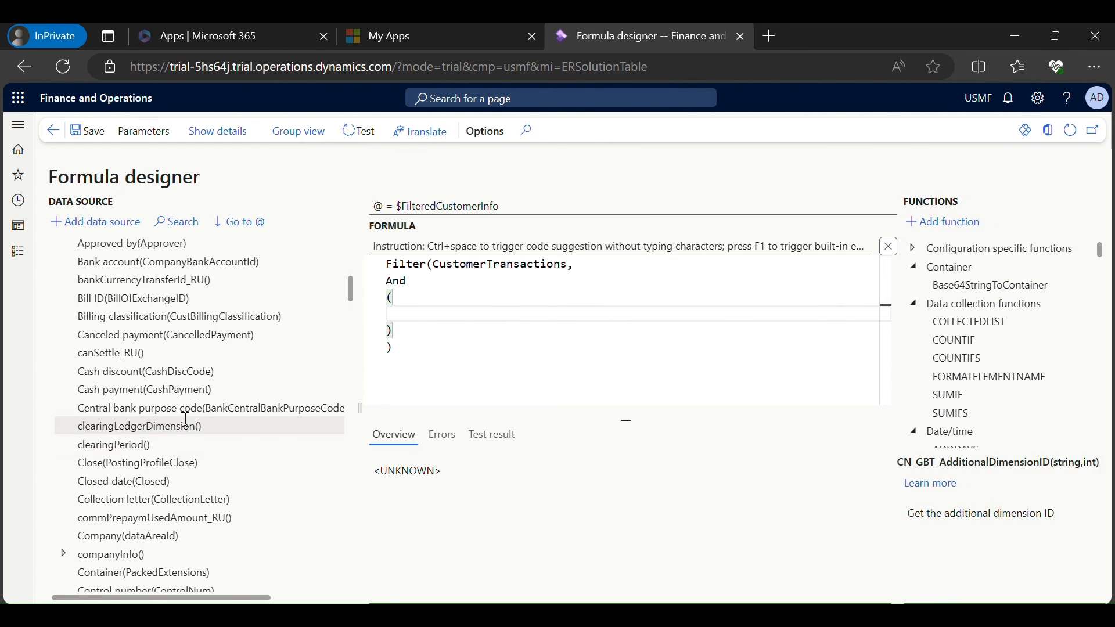
{"action": "scroll", "coordinate": [186, 419], "scroll_direction": "up", "scroll_amount": 3}
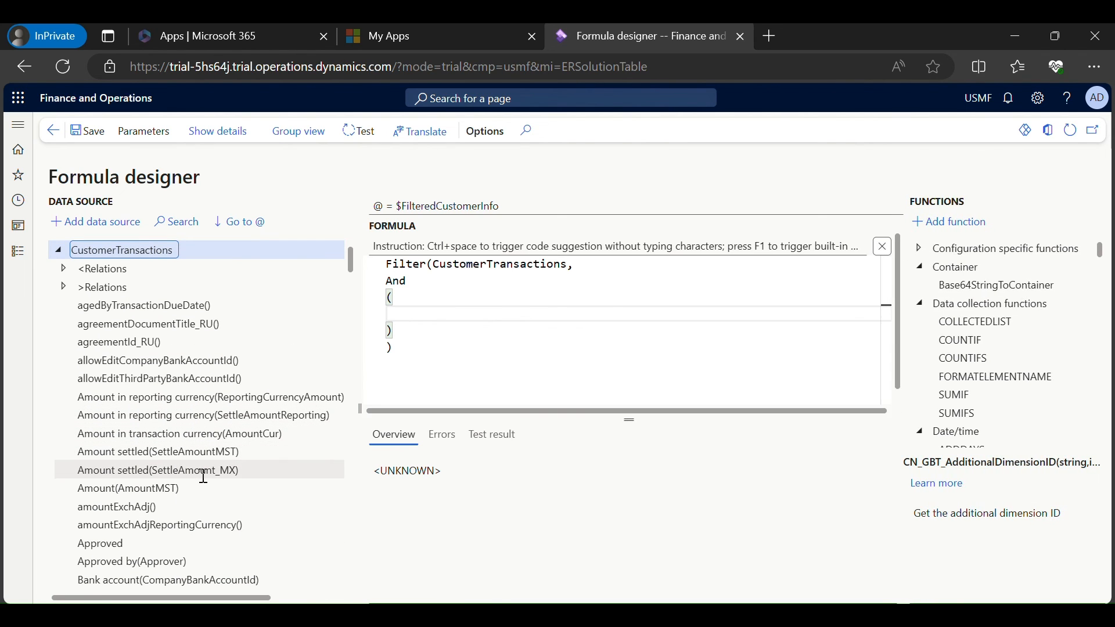
{"action": "scroll", "coordinate": [197, 465], "scroll_direction": "up", "scroll_amount": 1}
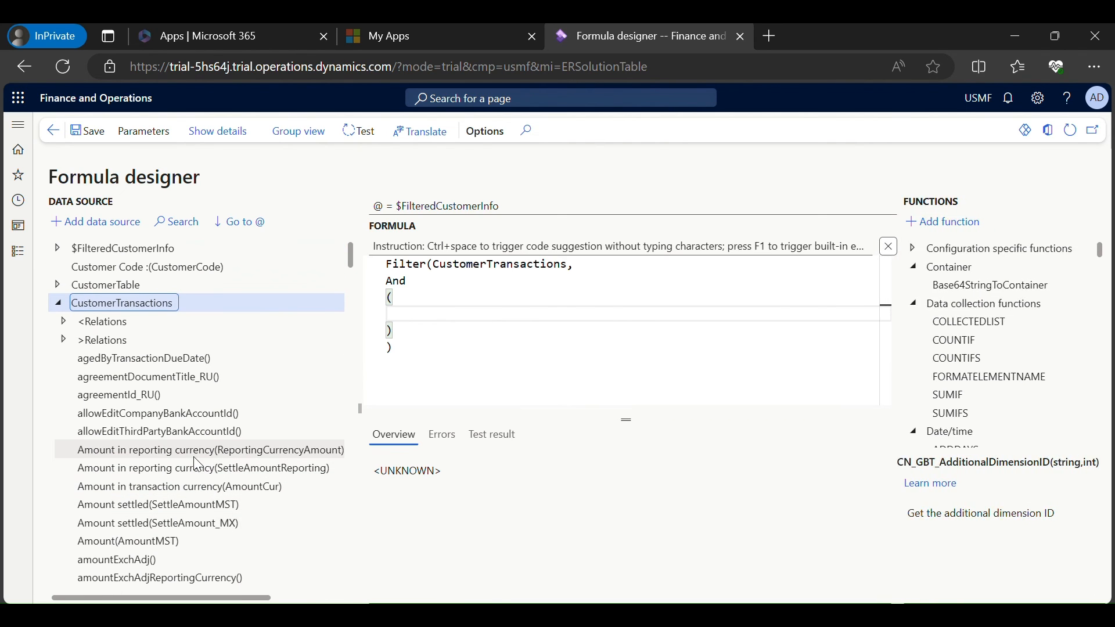
Search the data sources for accountnum and insert CustomerTransactions.AccountNum followed by = inside the And parentheses.
{"action": "left_click", "coordinate": [180, 228]}
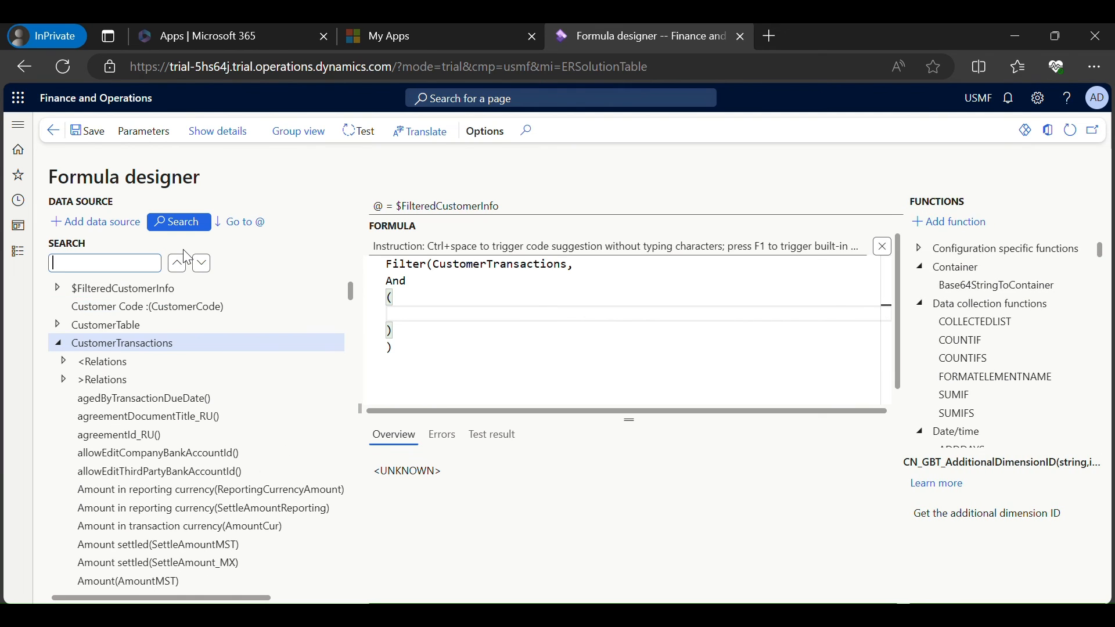
{"action": "type", "text": "a"}
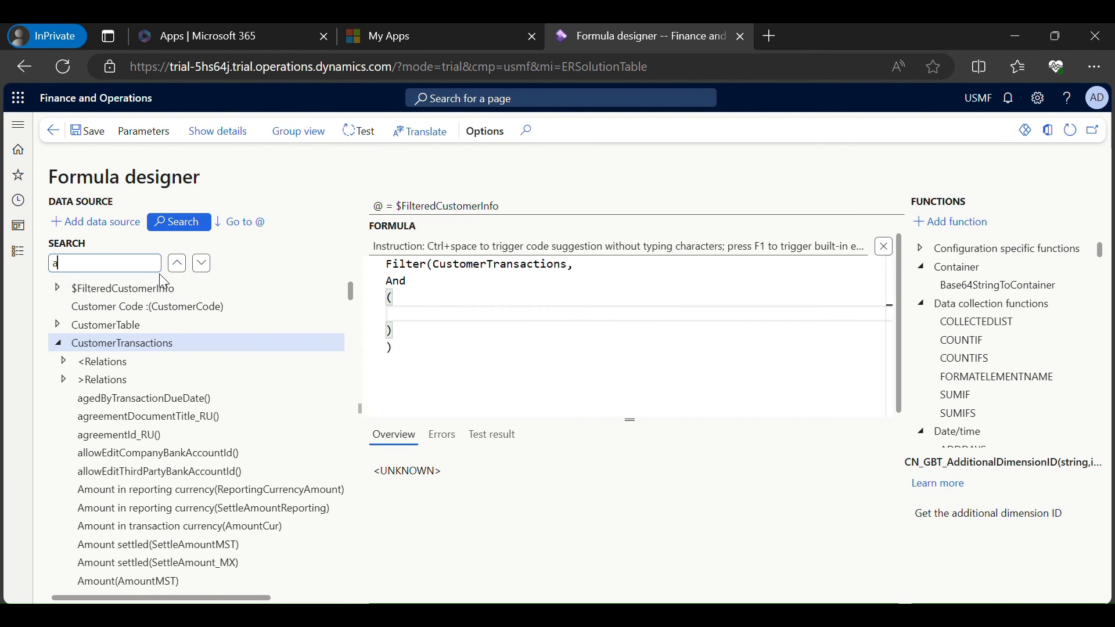
{"action": "type", "text": "ccount"}
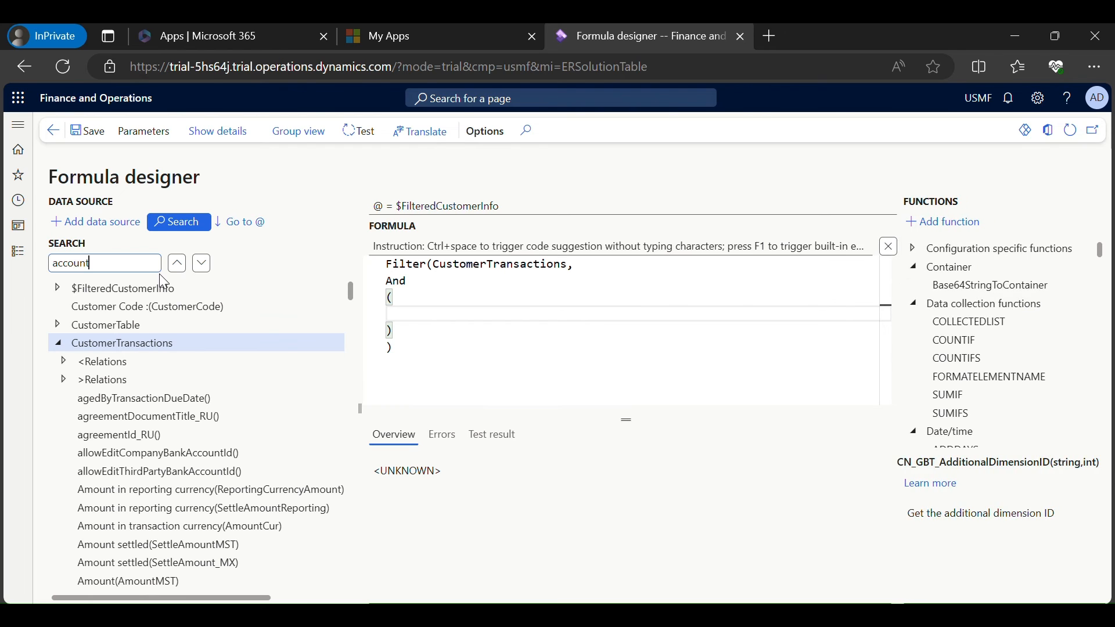
{"action": "type", "text": "num"}
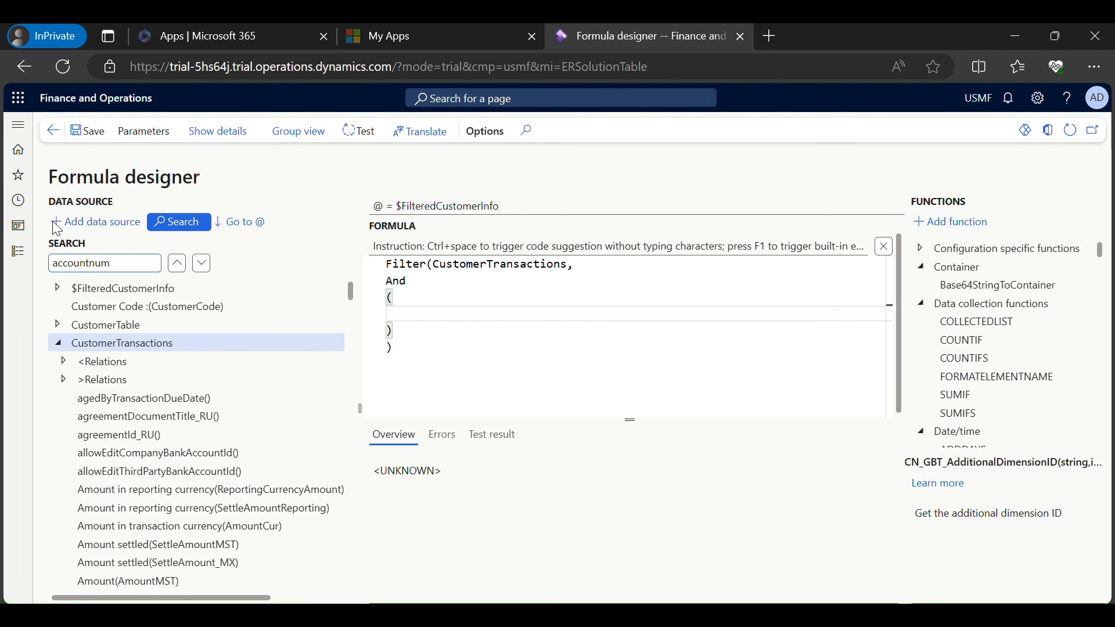
{"action": "left_click", "coordinate": [208, 265]}
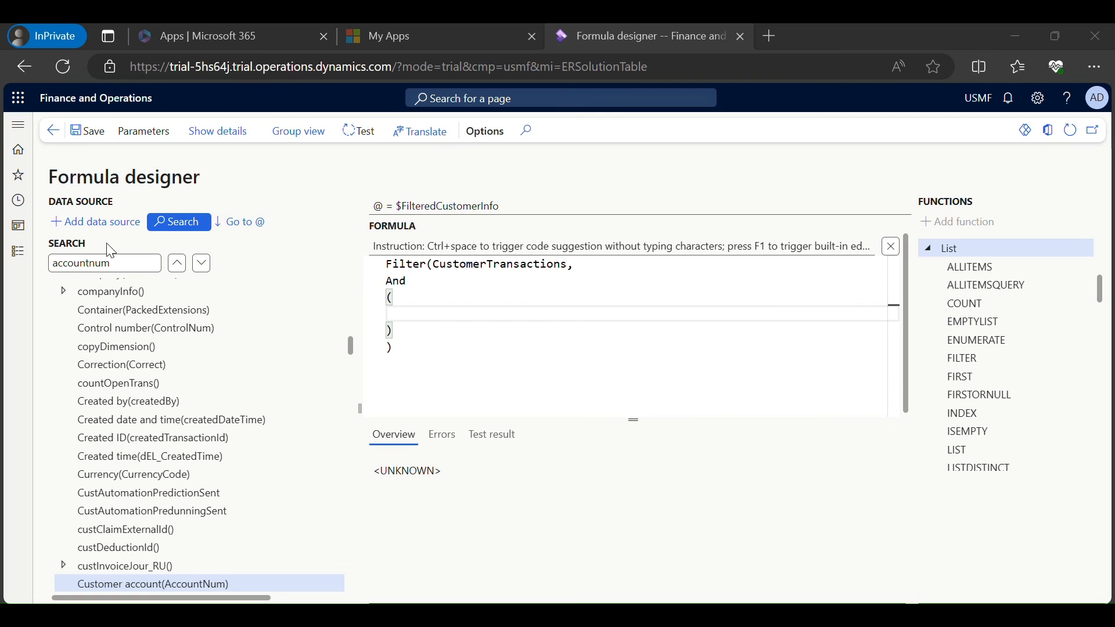
{"action": "left_click", "coordinate": [103, 227]}
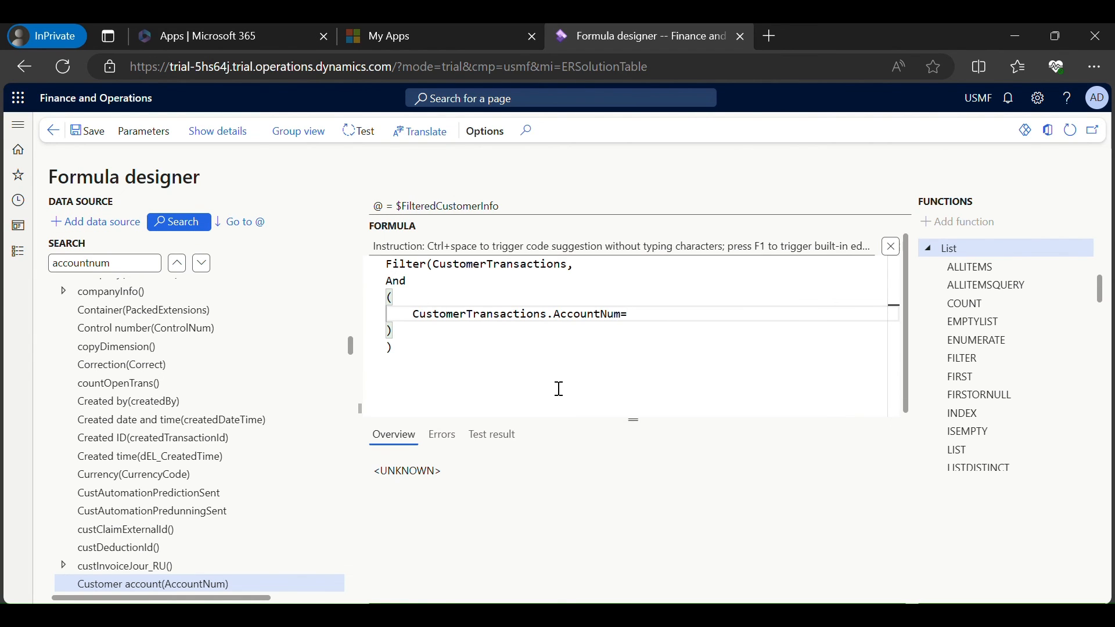
Find the AccountNum field under $FilteredCustomerInfo and insert it after the equals sign to complete the account condition.
{"action": "scroll", "coordinate": [162, 326], "scroll_direction": "up", "scroll_amount": 10}
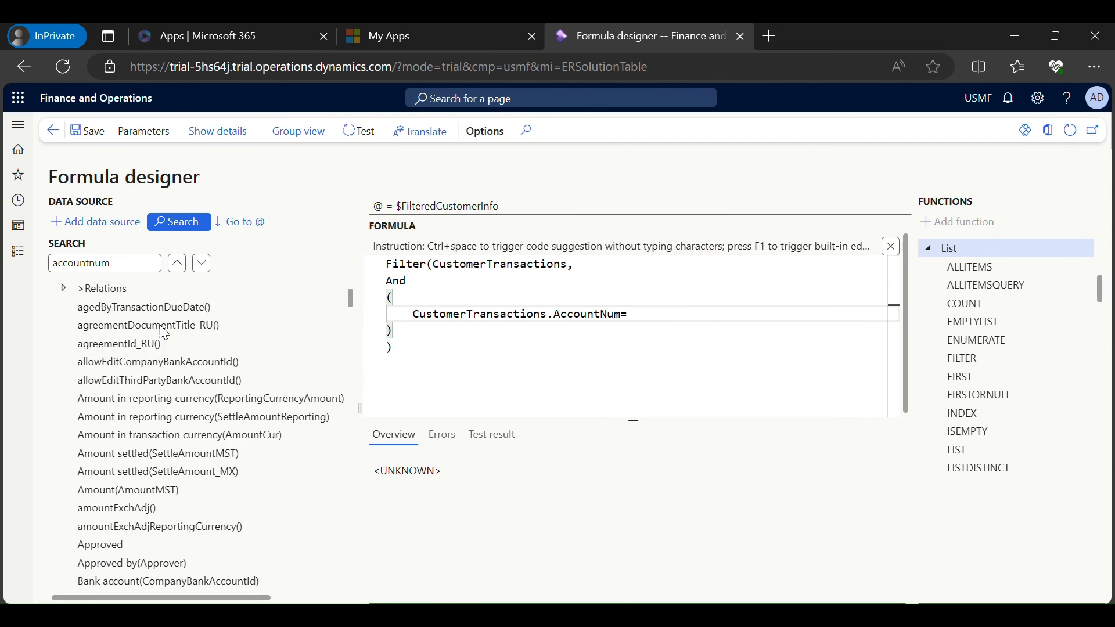
{"action": "scroll", "coordinate": [165, 333], "scroll_direction": "up", "scroll_amount": 2}
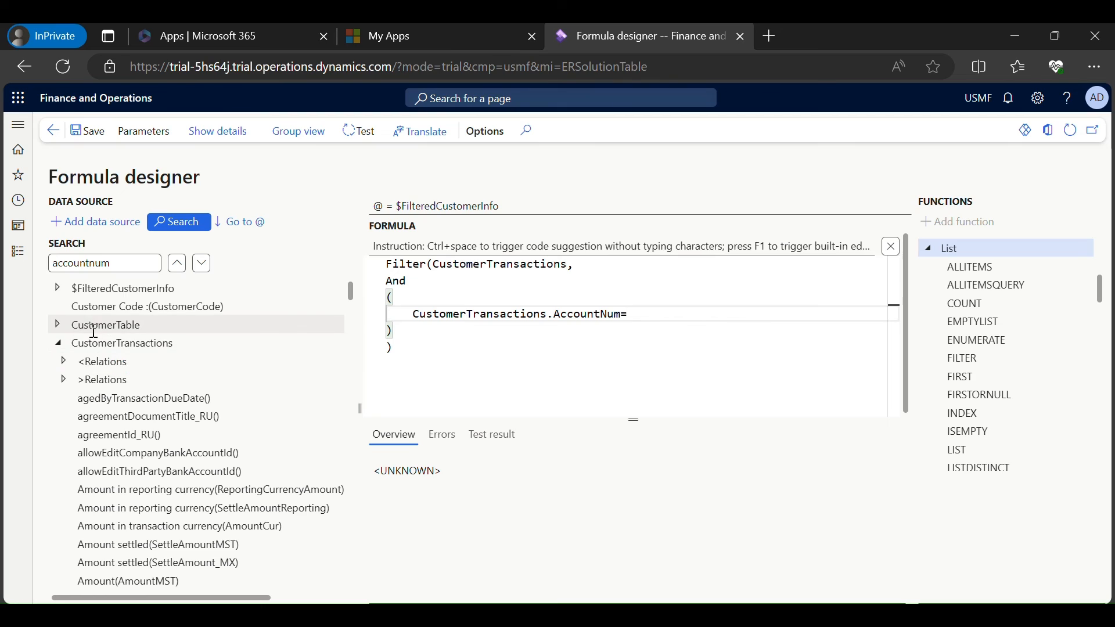
{"action": "left_click", "coordinate": [57, 292]}
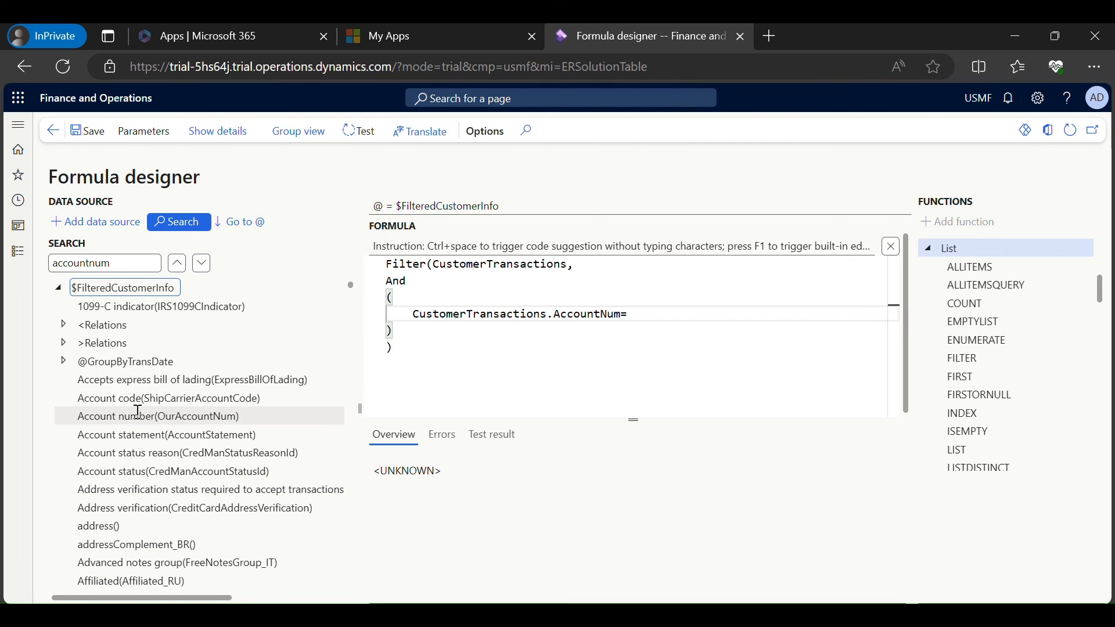
{"action": "left_click", "coordinate": [201, 263]}
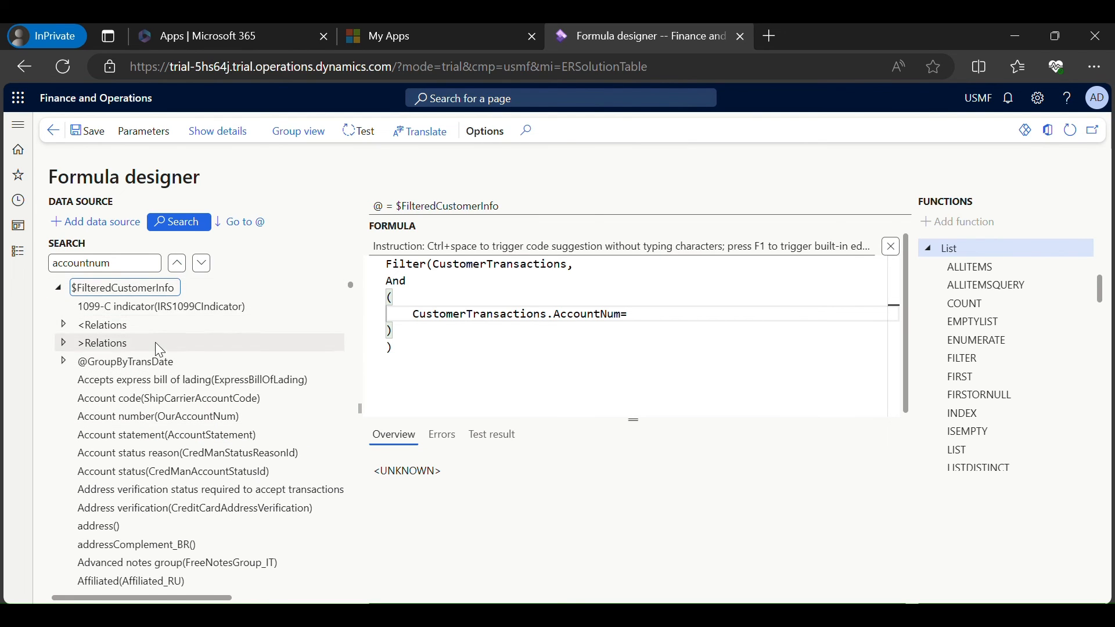
{"action": "left_click", "coordinate": [202, 263]}
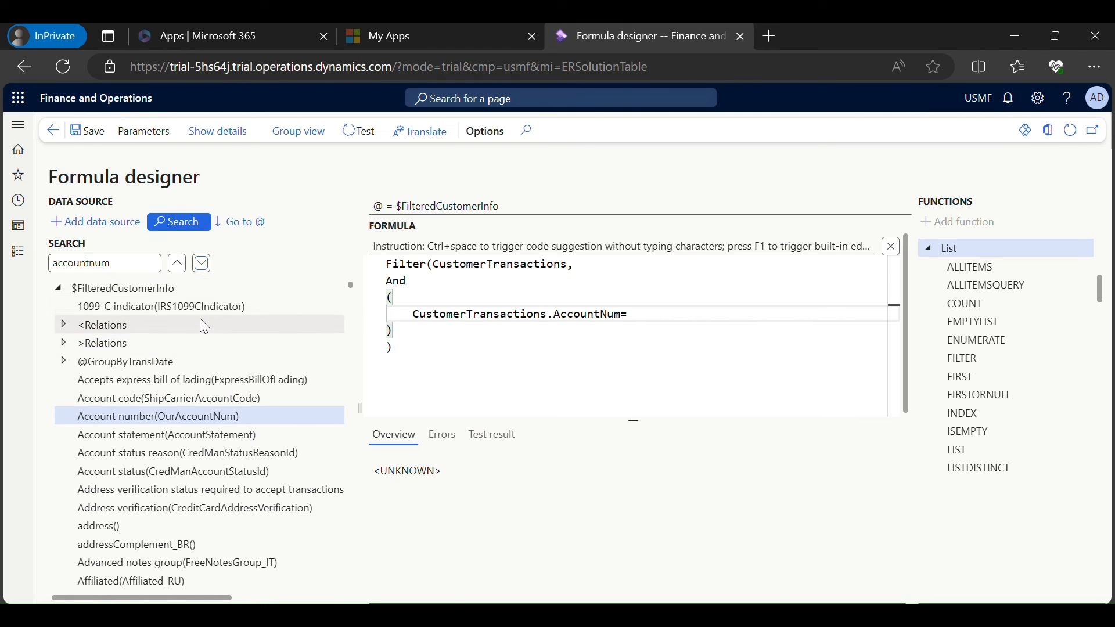
{"action": "left_click", "coordinate": [202, 263]}
{"action": "left_click", "coordinate": [204, 268]}
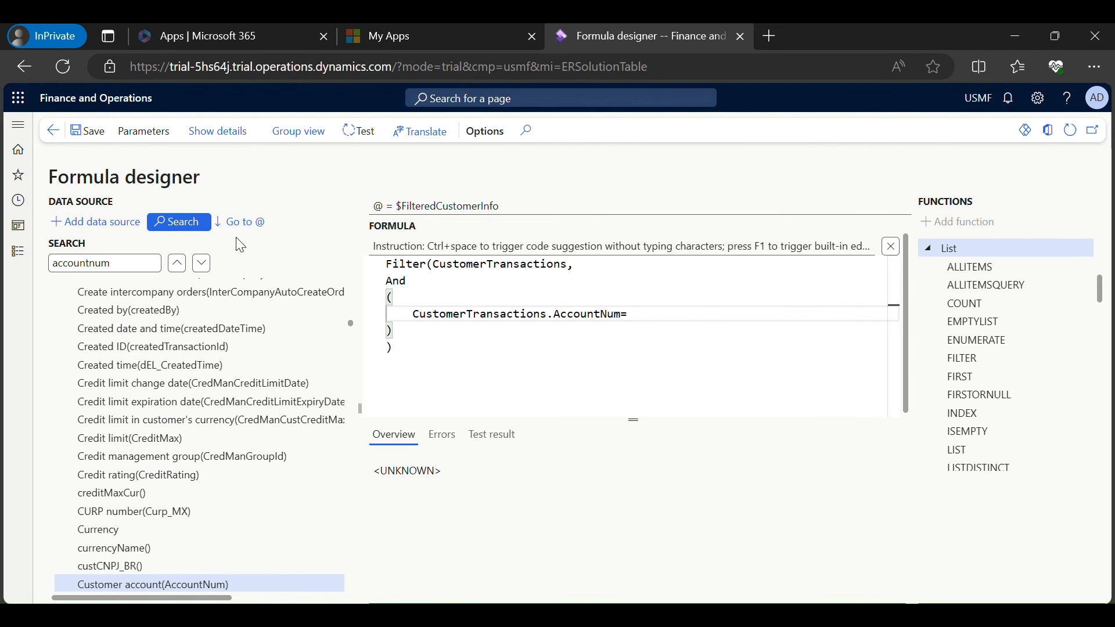
{"action": "type", "text": "'$FilteredCustomerInfo'.AccountNum"}
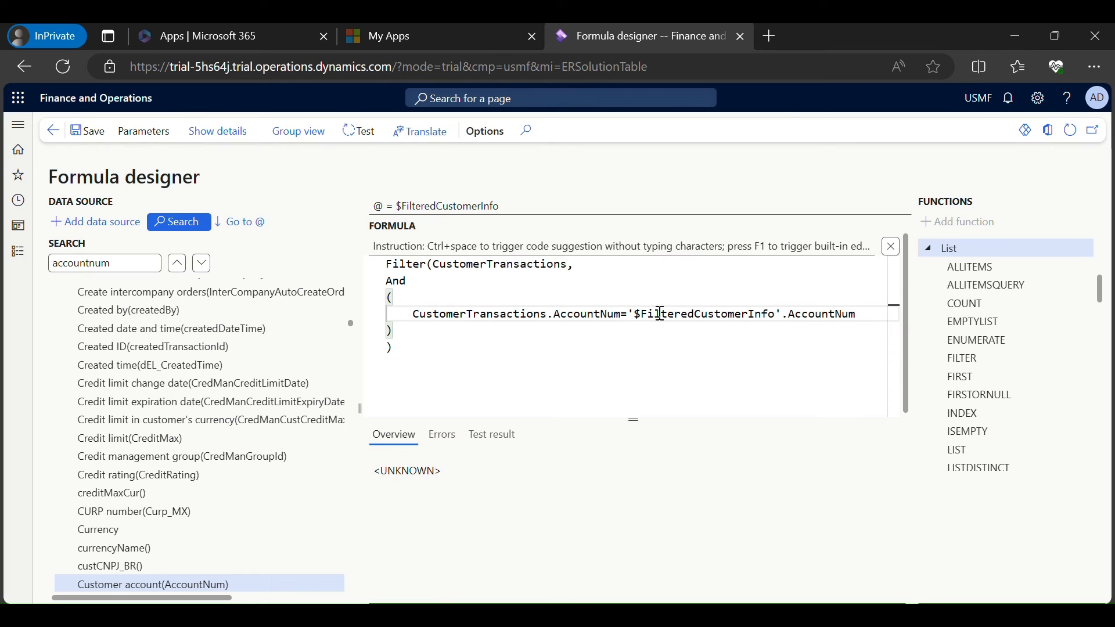
Check both sides of the account number condition, end it with a comma and start a new line.
{"action": "double_click", "coordinate": [433, 314]}
{"action": "double_click", "coordinate": [587, 314]}
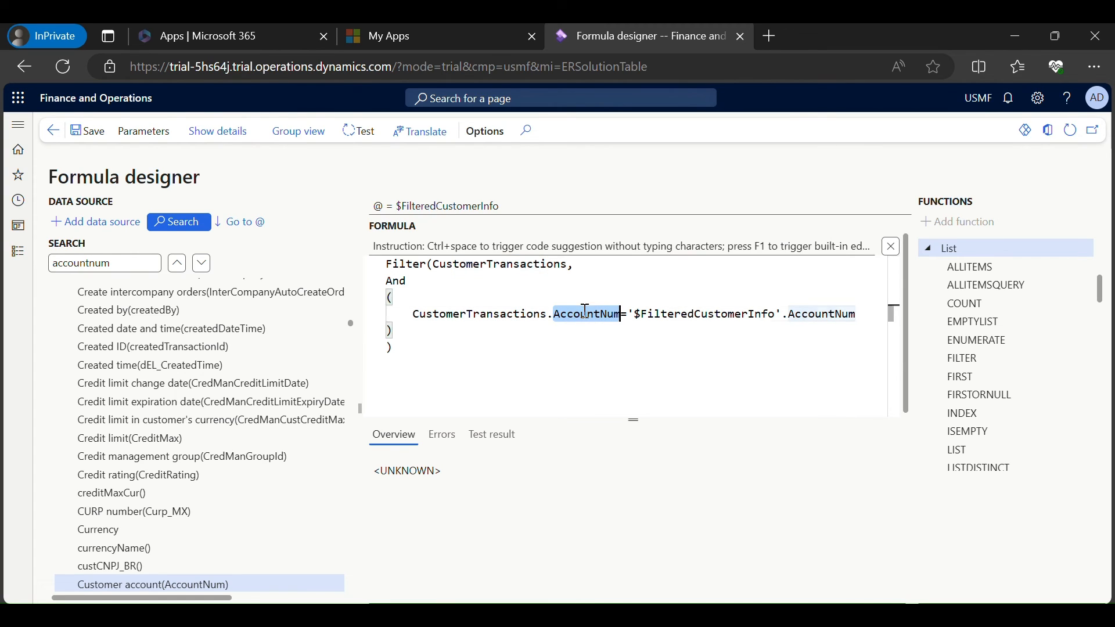
{"action": "double_click", "coordinate": [684, 315]}
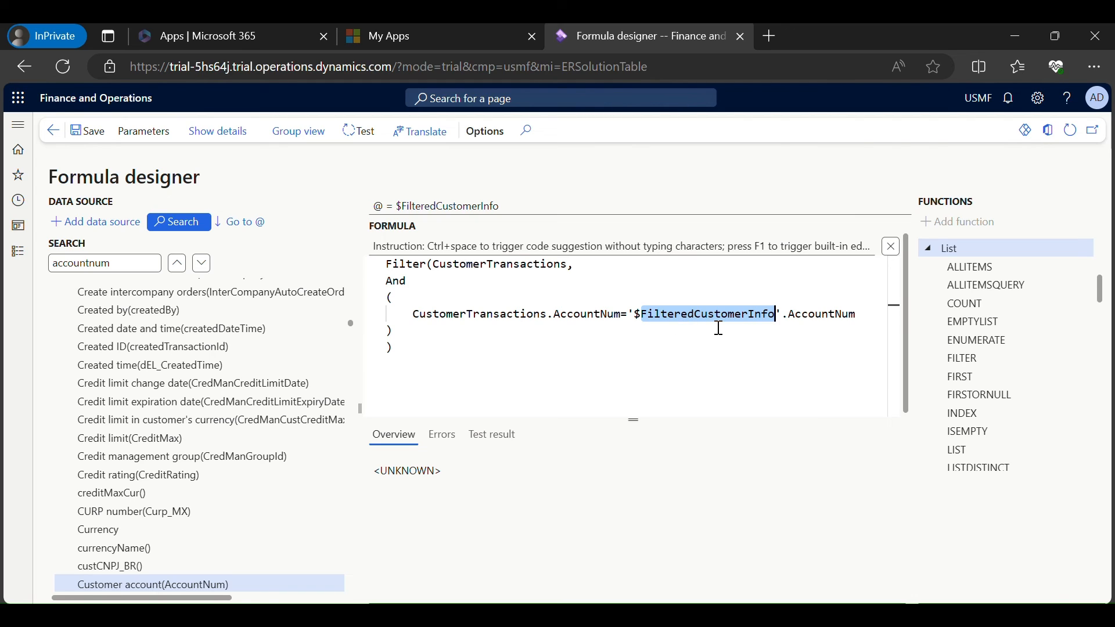
{"action": "left_click", "coordinate": [810, 322]}
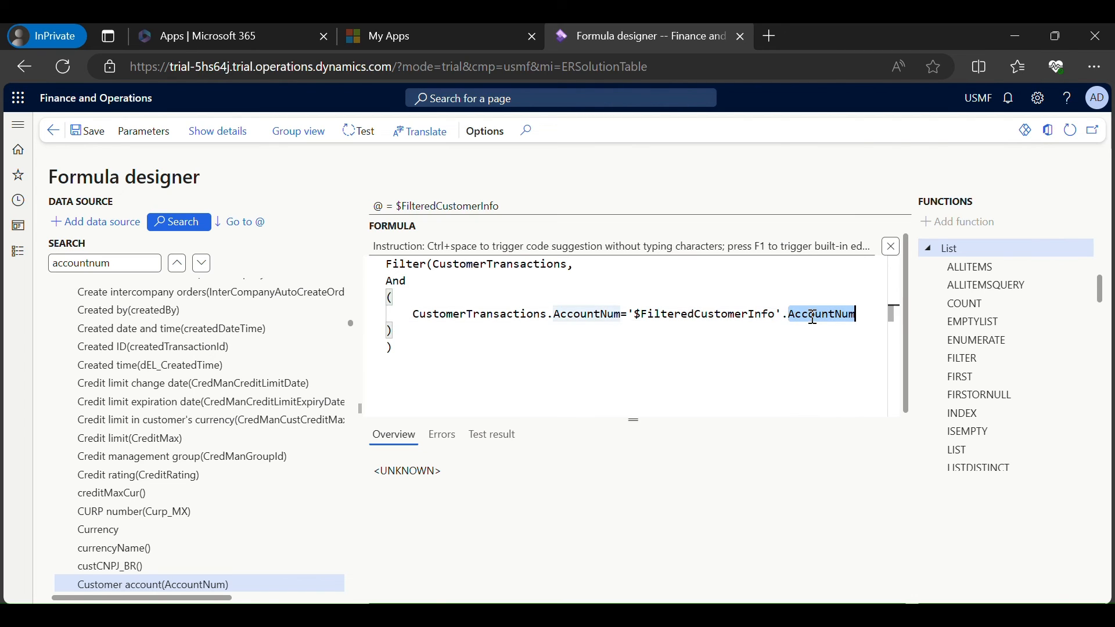
{"action": "left_click", "coordinate": [861, 319]}
{"action": "type", "text": ","}
{"action": "key", "text": "Return"}
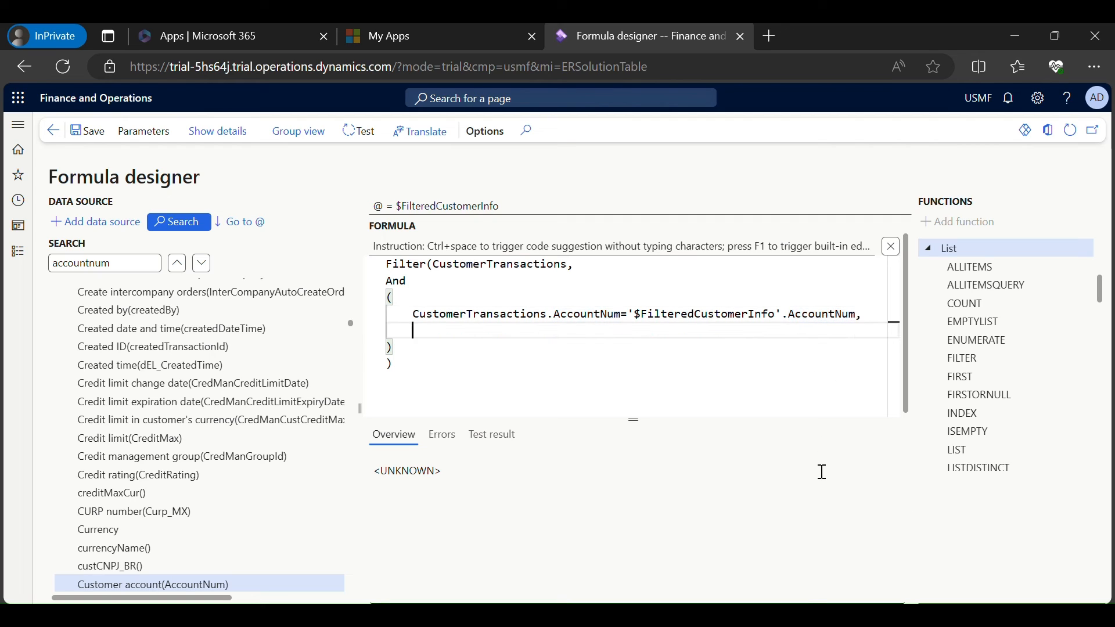
Collapse the $FilteredCustomerInfo data source and place the cursor on the empty line below the account condition.
{"action": "left_click", "coordinate": [201, 477]}
{"action": "key", "text": "Home"}
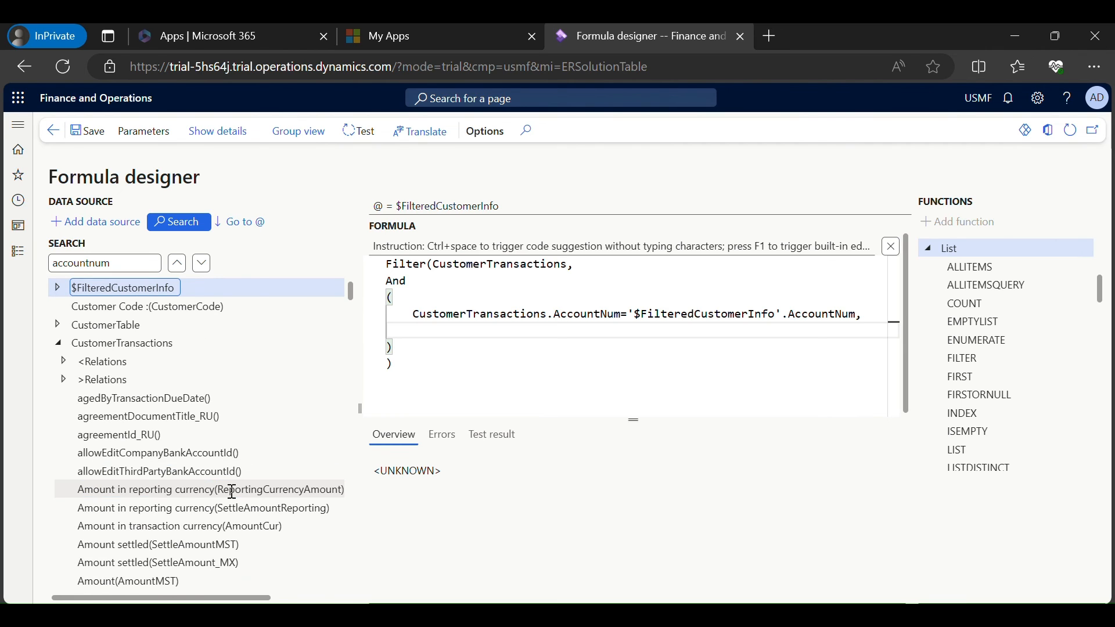
{"action": "left_click", "coordinate": [413, 334]}
{"action": "scroll", "coordinate": [198, 466], "scroll_direction": "down", "scroll_amount": 9}
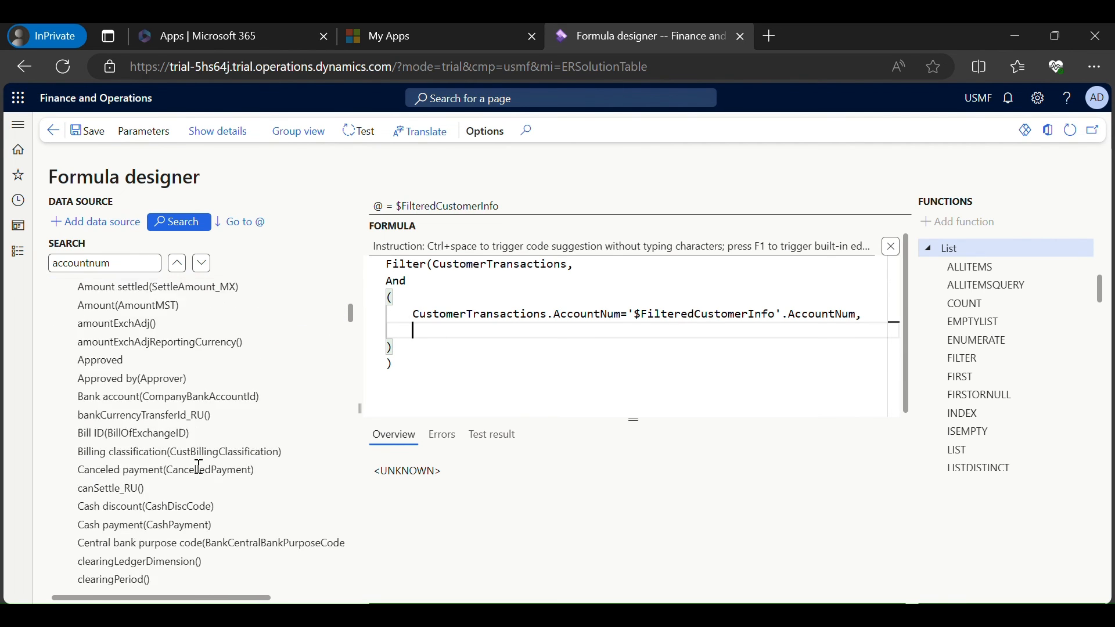
{"action": "scroll", "coordinate": [198, 466], "scroll_direction": "up", "scroll_amount": 10}
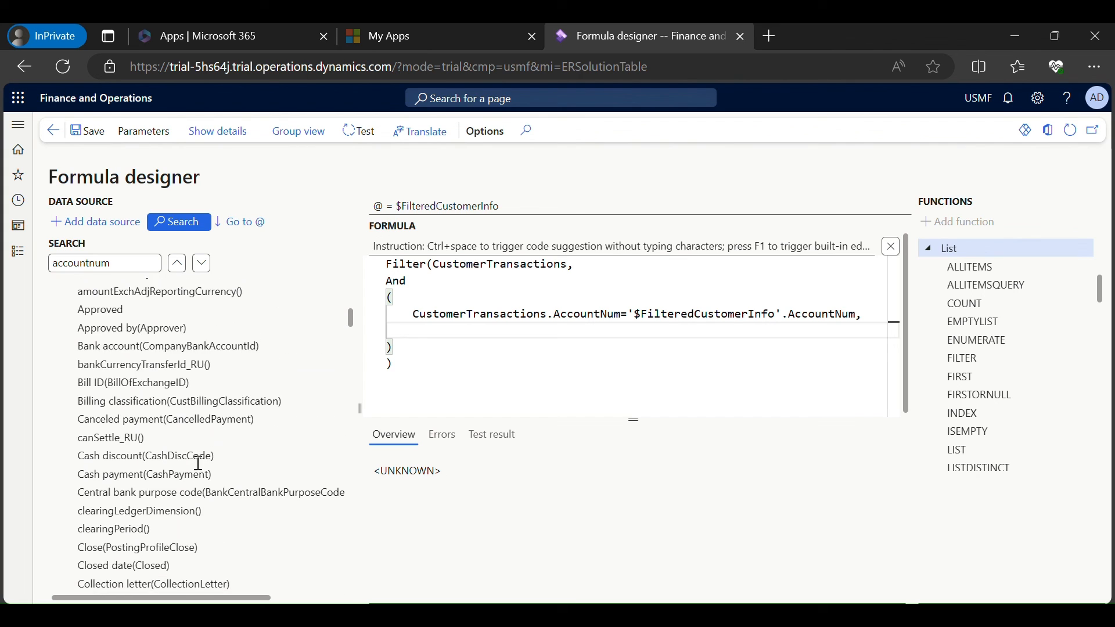
Search the data sources for date and insert CustomerTransactions.TransDate followed by >= as the start of the second condition.
{"action": "double_click", "coordinate": [118, 265]}
{"action": "type", "text": "date"}
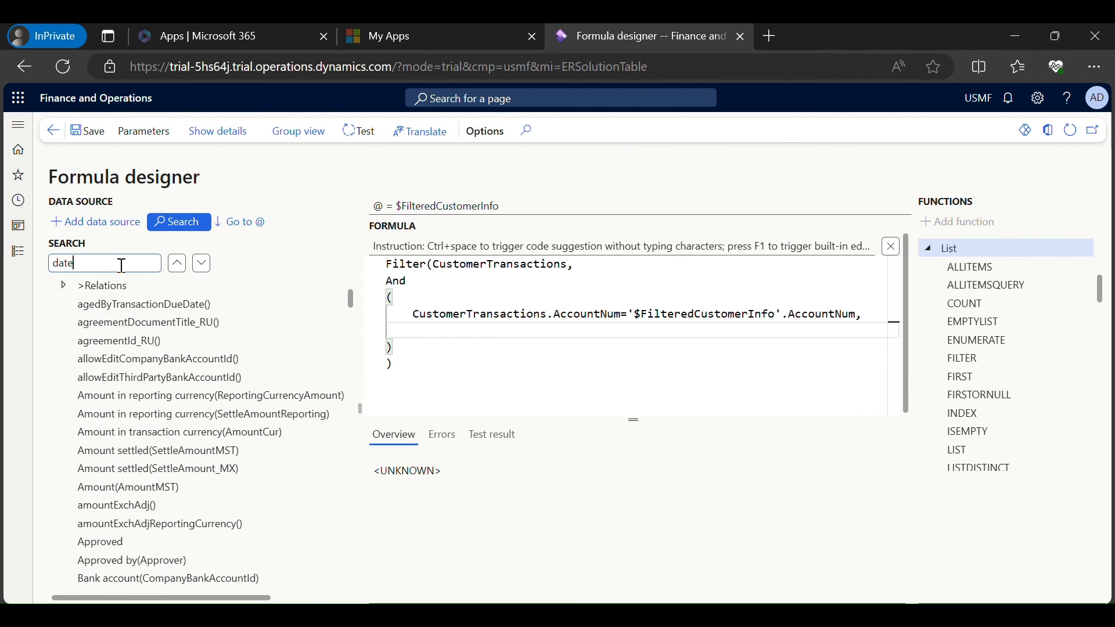
{"action": "left_click", "coordinate": [201, 265]}
{"action": "scroll", "coordinate": [196, 409], "scroll_direction": "down", "scroll_amount": 2}
{"action": "scroll", "coordinate": [198, 412], "scroll_direction": "up", "scroll_amount": 3}
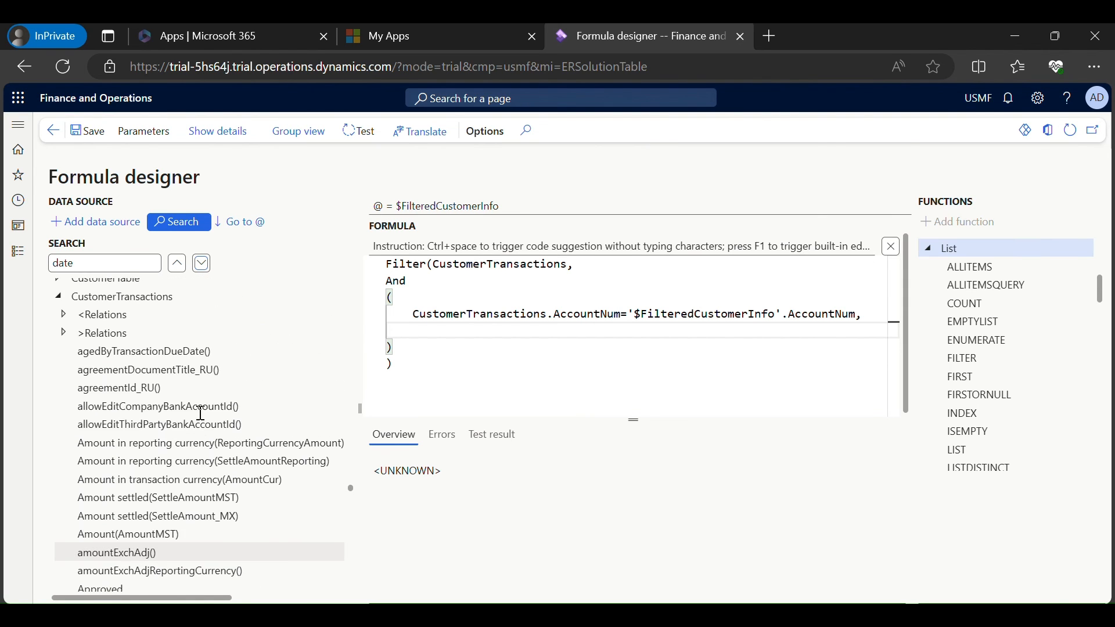
{"action": "left_click", "coordinate": [200, 408]}
{"action": "left_click", "coordinate": [201, 263]}
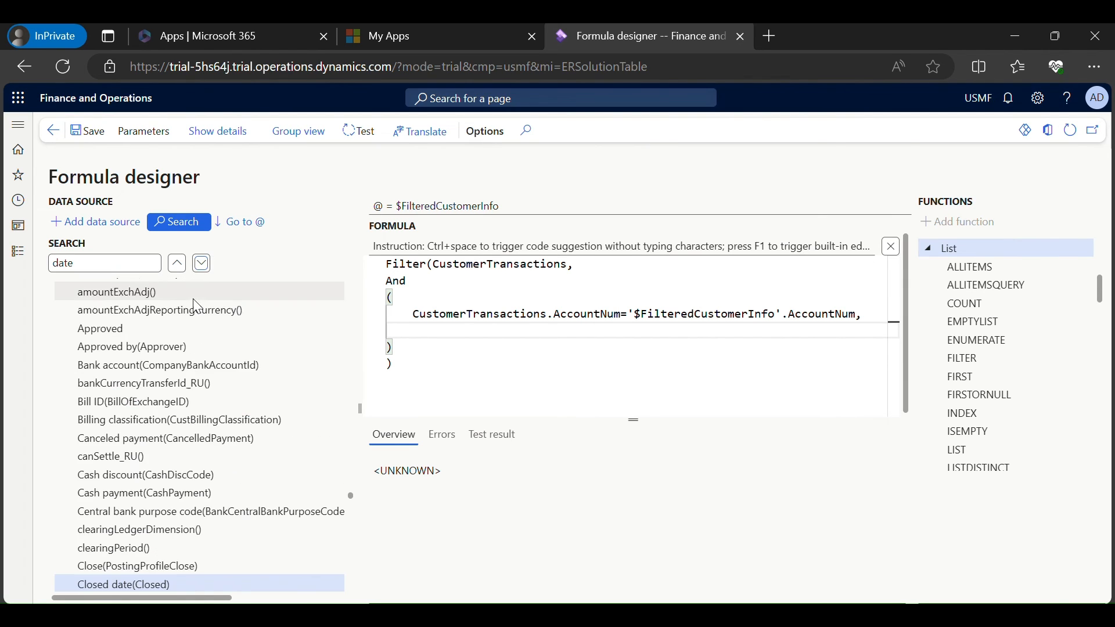
{"action": "left_click", "coordinate": [201, 265]}
{"action": "left_click", "coordinate": [201, 265]}
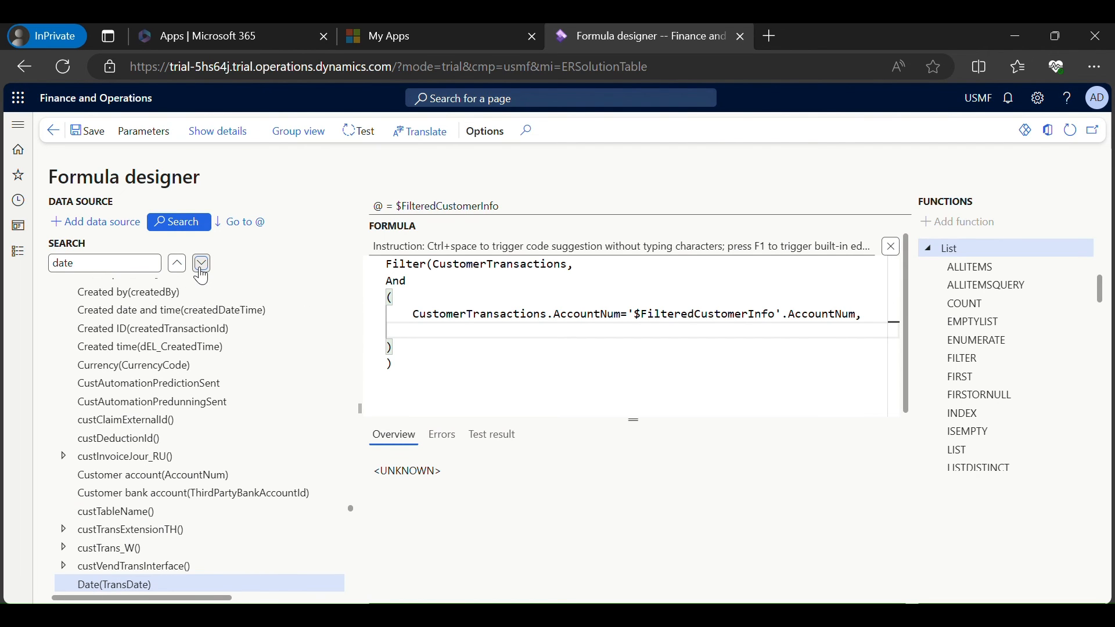
{"action": "left_click", "coordinate": [93, 222]}
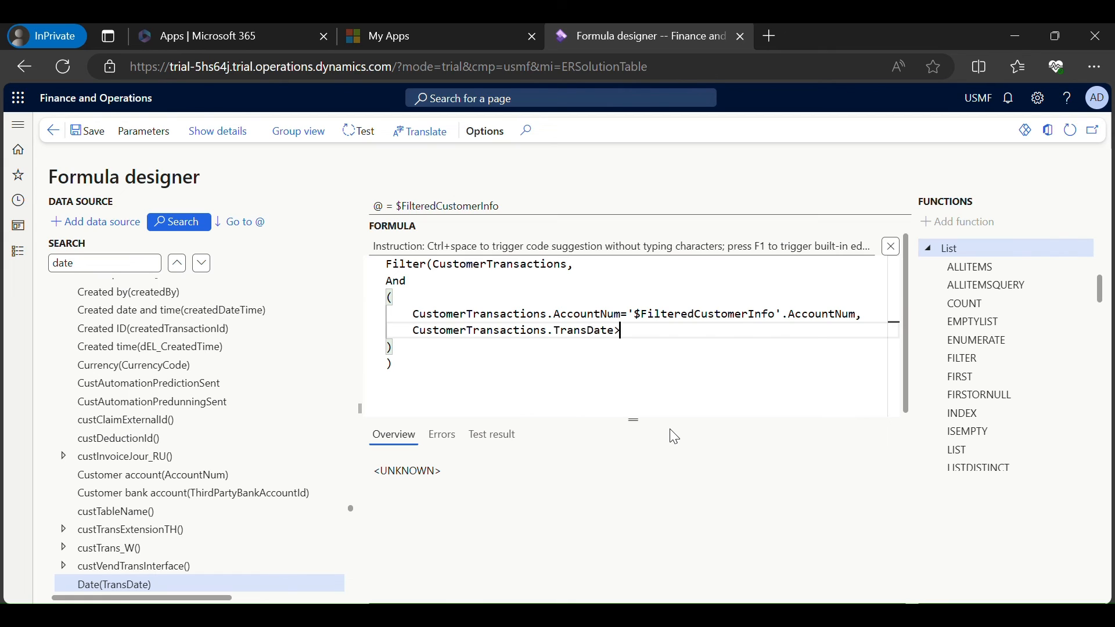
{"action": "type", "text": "="}
Collapse the CustomerTransactions data source in the data source tree.
{"action": "scroll", "coordinate": [145, 462], "scroll_direction": "down", "scroll_amount": 5}
{"action": "left_click", "coordinate": [174, 462]}
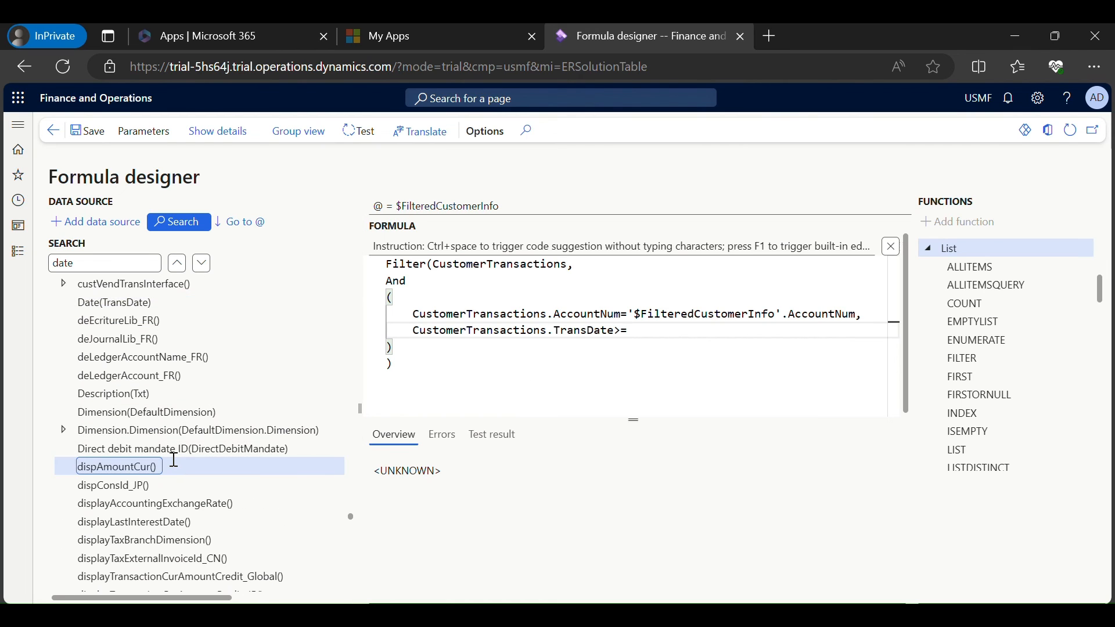
{"action": "key", "text": "Left"}
{"action": "key", "text": "Left"}
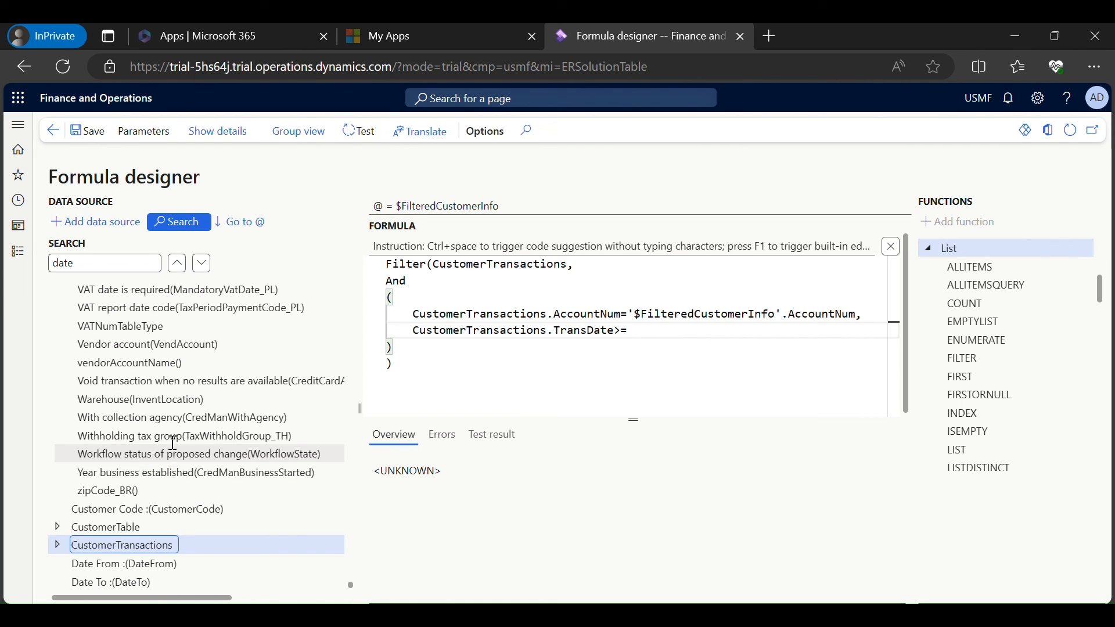
Complete the TransDate>= condition with the DateFrom parameter, end it with a comma and start a new line.
{"action": "left_click", "coordinate": [139, 564]}
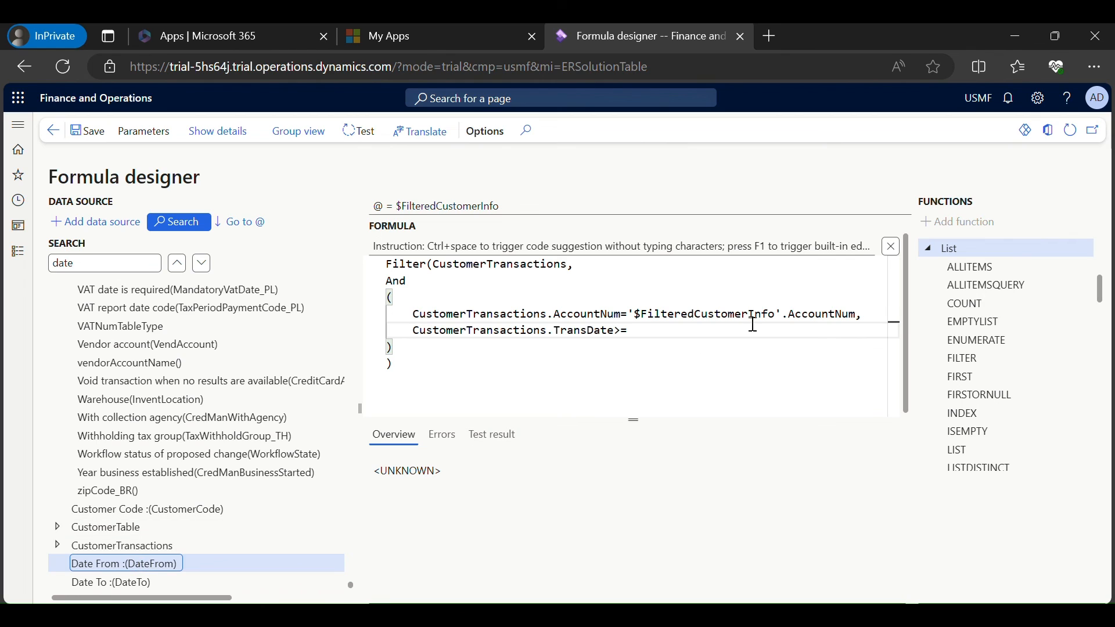
{"action": "left_click", "coordinate": [738, 325]}
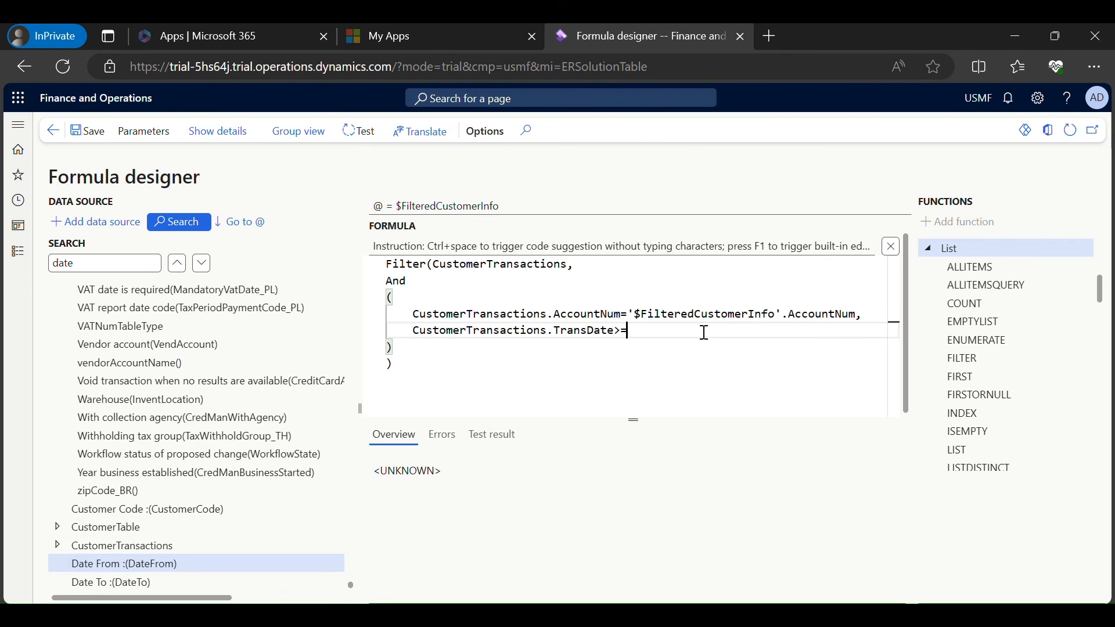
{"action": "left_click", "coordinate": [86, 226]}
{"action": "type", "text": ","}
{"action": "key", "text": "Return"}
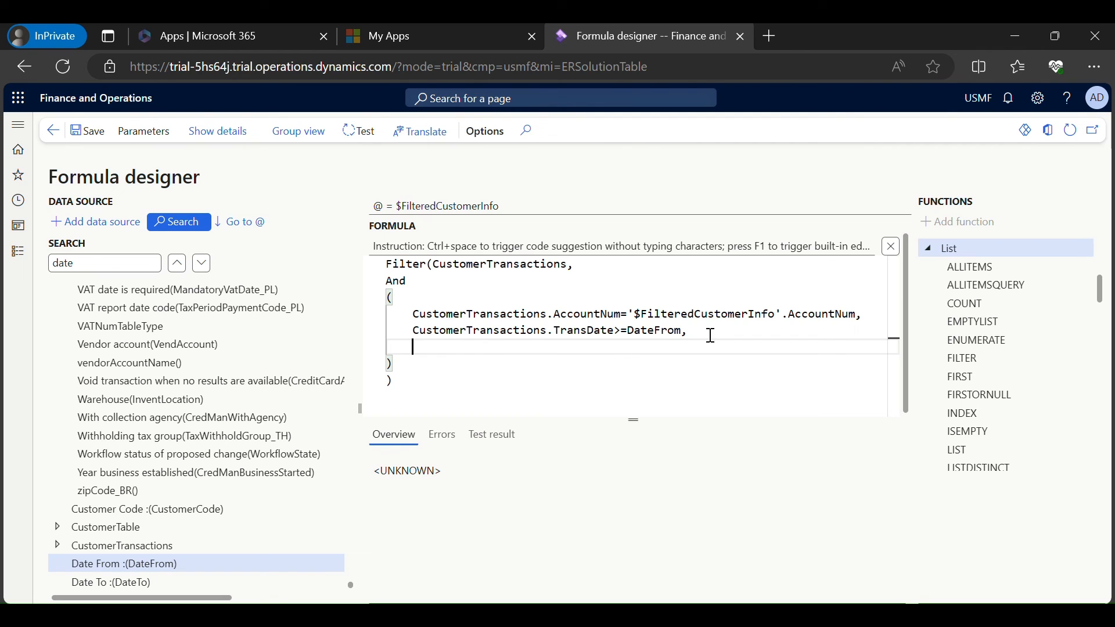
Duplicate the CustomerTransactions.TransDate>=DateFrom condition onto the empty line below it.
{"action": "left_click_drag", "start_coordinate": [709, 332], "coordinate": [414, 330]}
{"action": "key", "text": "ctrl+c"}
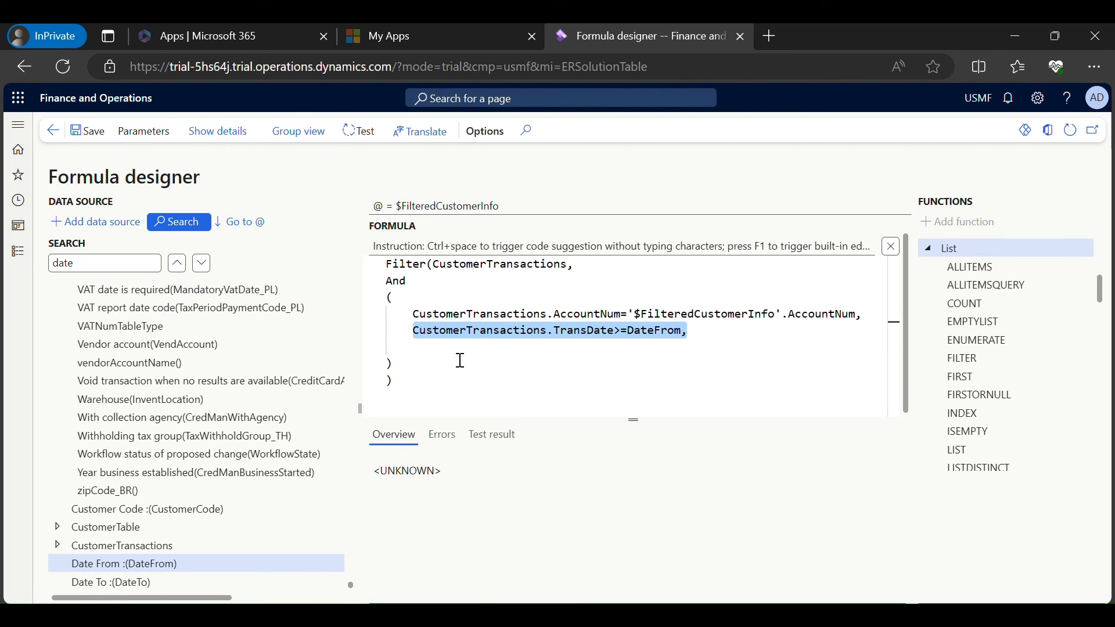
{"action": "left_click", "coordinate": [658, 354]}
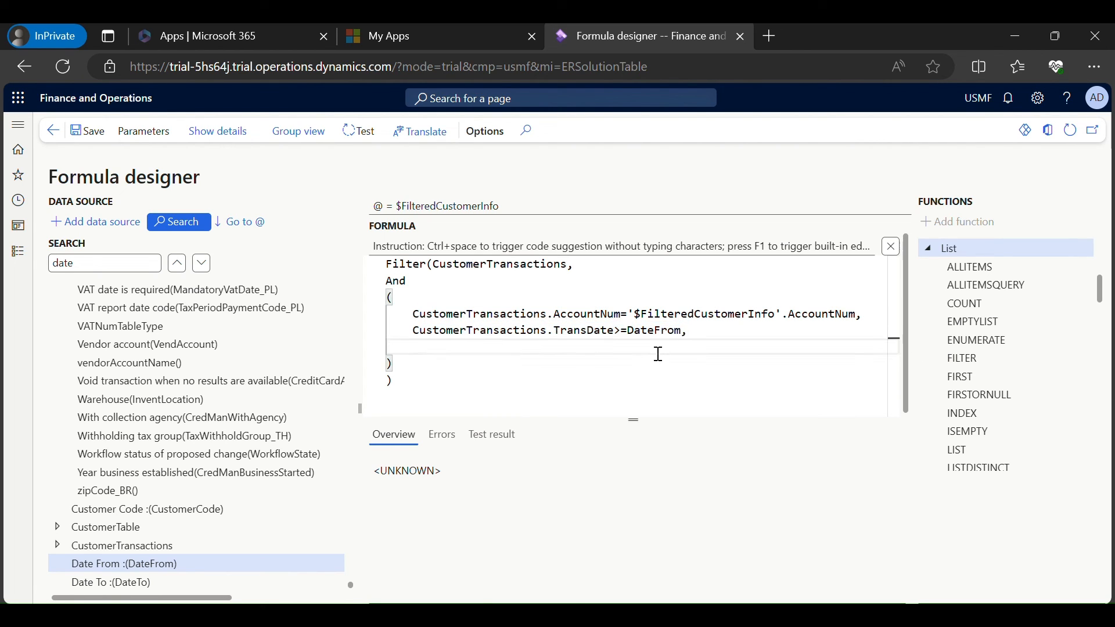
{"action": "key", "text": "ctrl+v"}
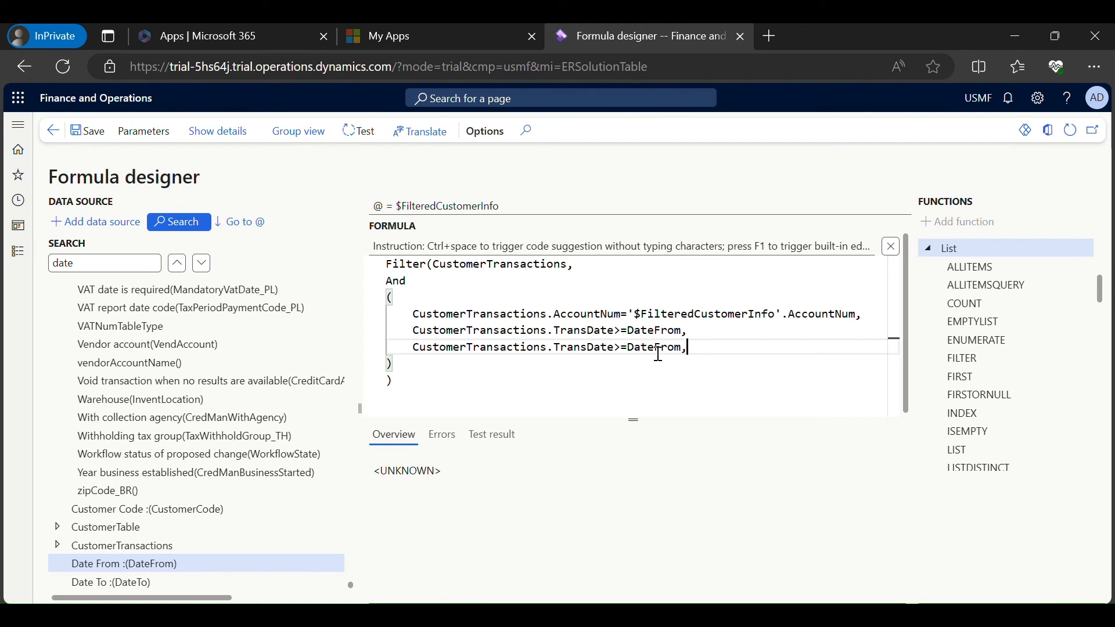
Change the copied condition to CustomerTransactions.TransDate<=DateTo without a trailing comma and save the formula.
{"action": "key", "text": "BackSpace"}
{"action": "key", "text": "BackSpace"}
{"action": "key", "text": "BackSpace"}
{"action": "key", "text": "BackSpace"}
{"action": "type", "text": "To"}
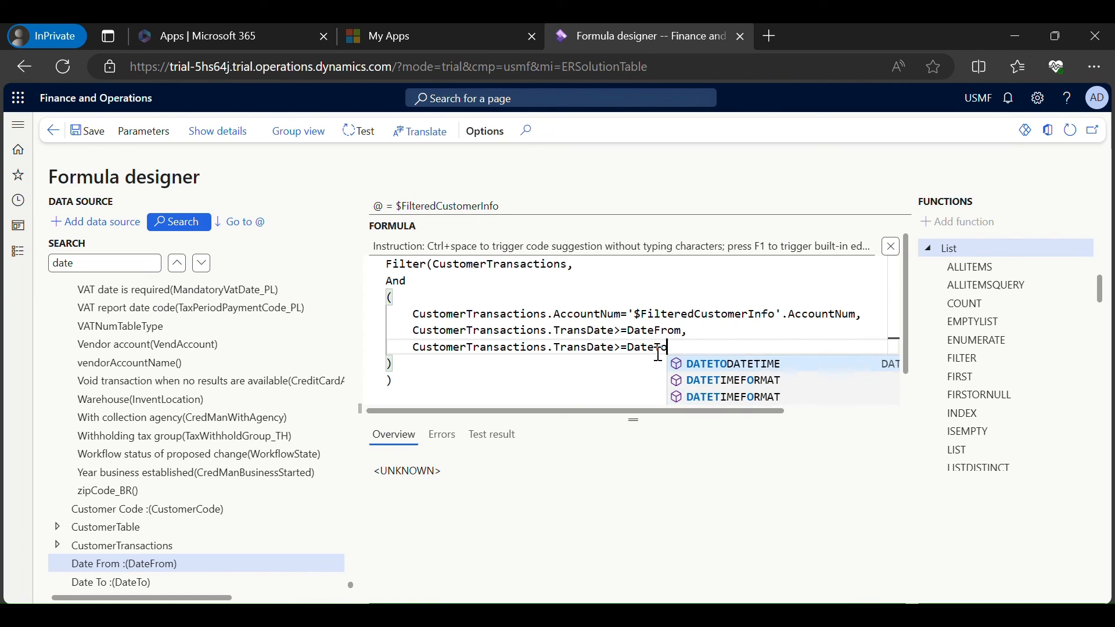
{"action": "left_click", "coordinate": [620, 348]}
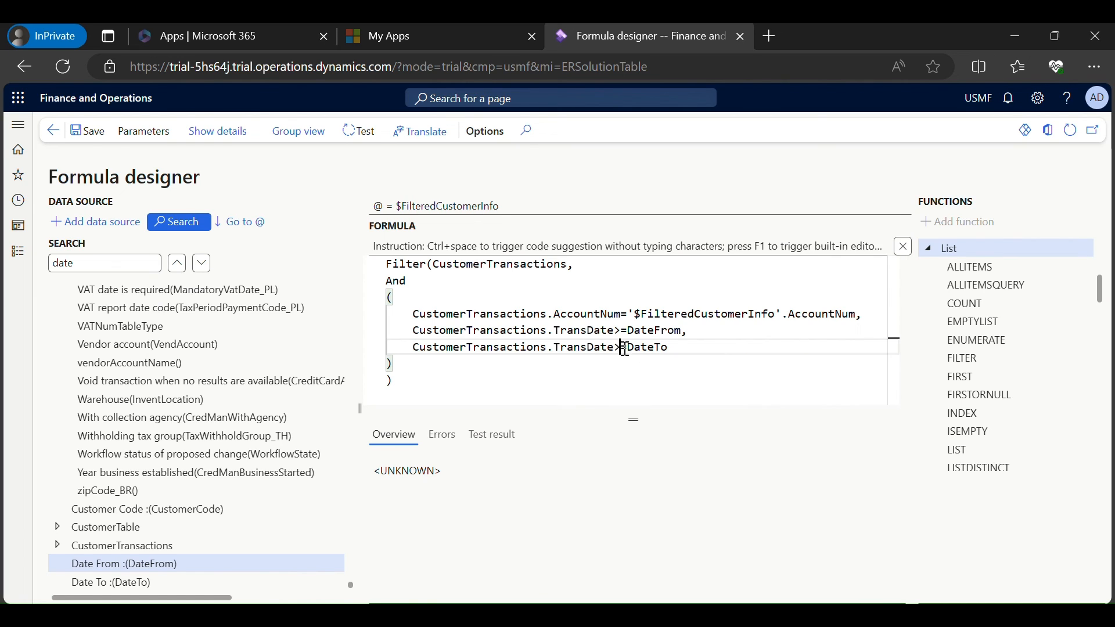
{"action": "key", "text": "BackSpace"}
{"action": "type", "text": "<"}
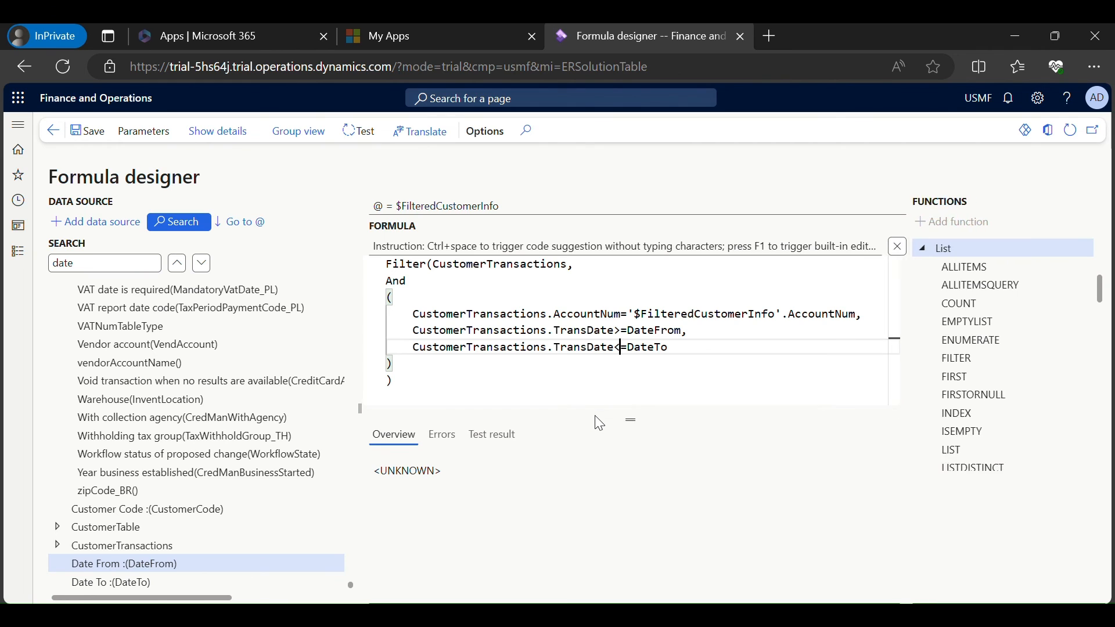
{"action": "left_click", "coordinate": [694, 346]}
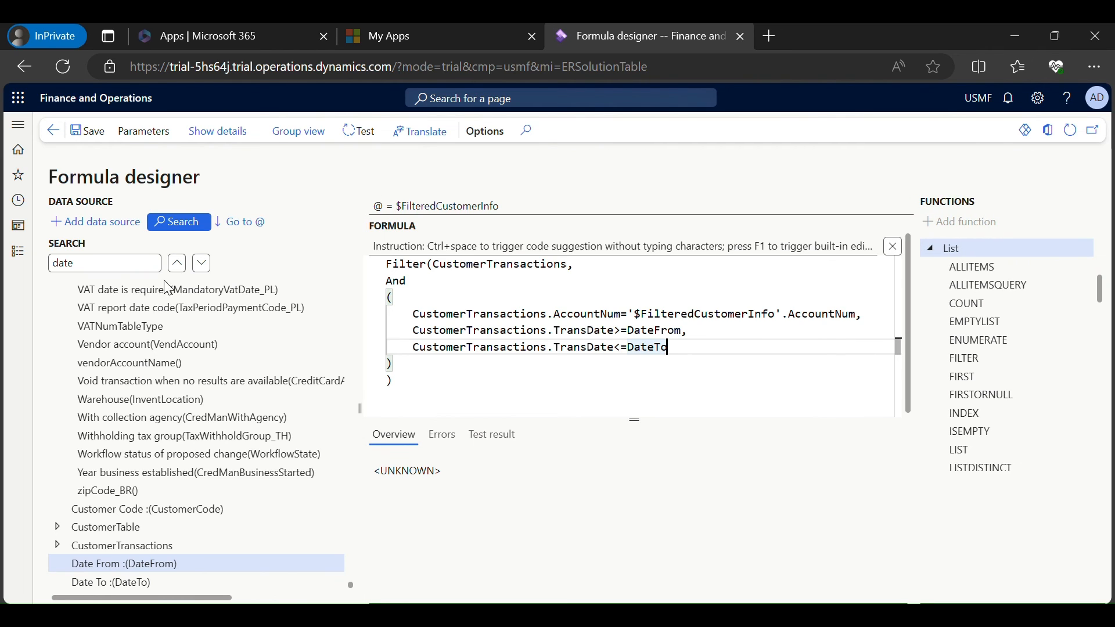
{"action": "left_click", "coordinate": [88, 131]}
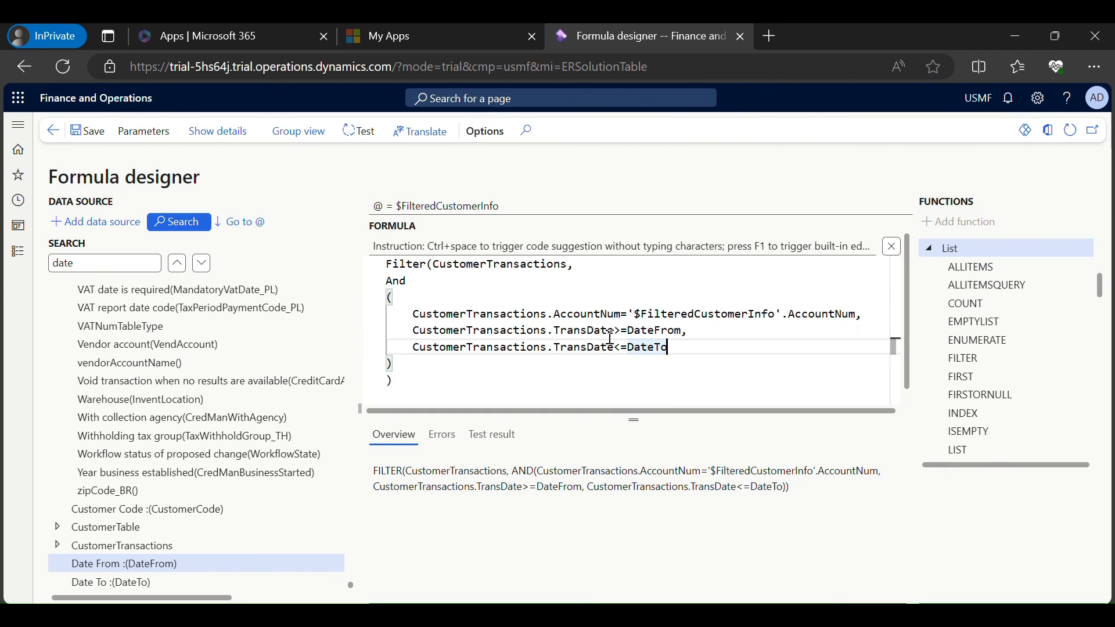
Review the two transaction date conditions against DateFrom and DateTo in the formula.
{"action": "key", "text": "Down"}
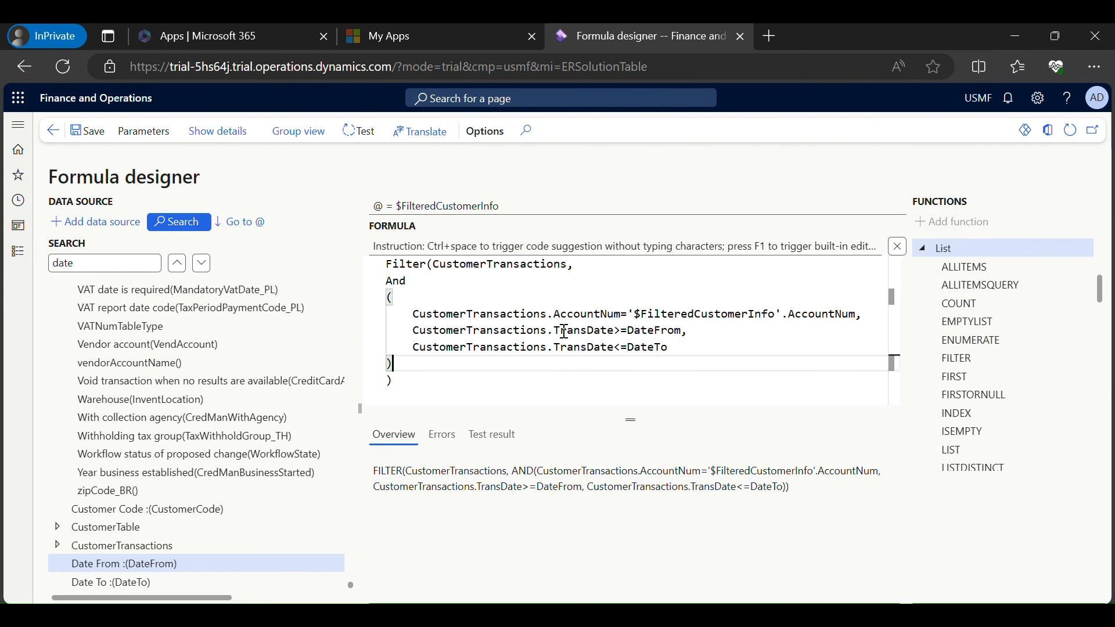
{"action": "left_click_drag", "start_coordinate": [474, 330], "coordinate": [530, 333]}
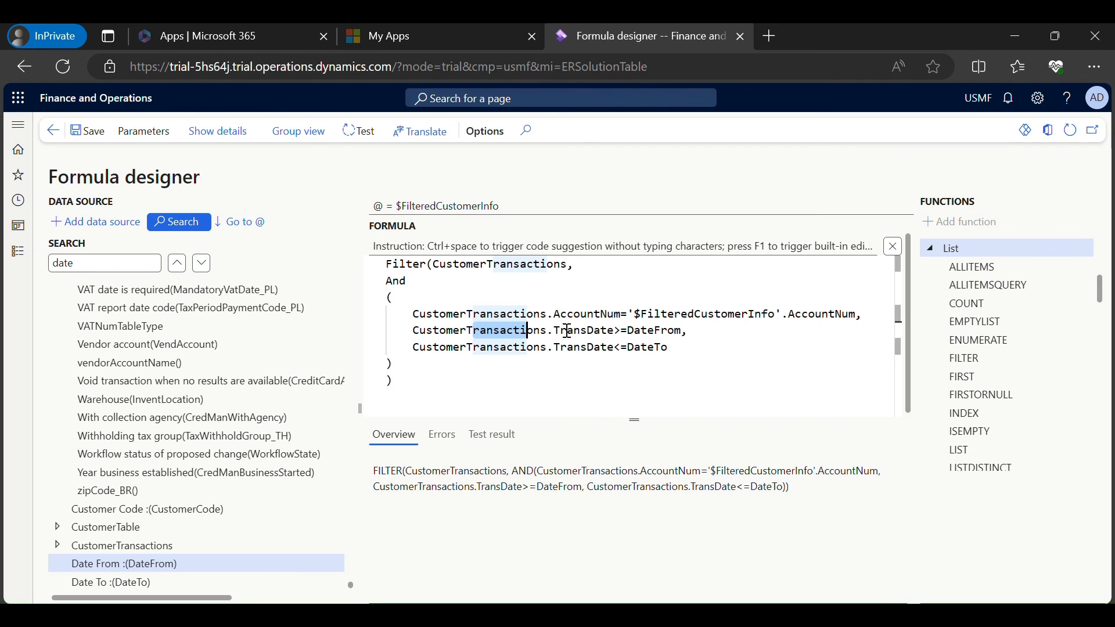
{"action": "double_click", "coordinate": [572, 332]}
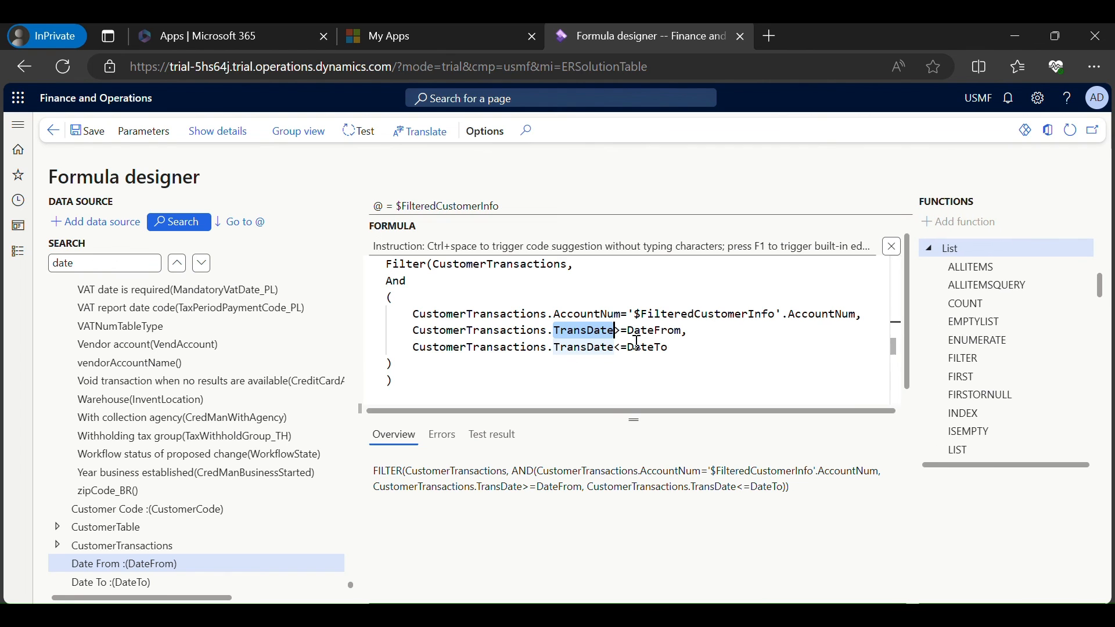
{"action": "left_click", "coordinate": [688, 330]}
{"action": "left_click_drag", "start_coordinate": [688, 331], "coordinate": [628, 330]}
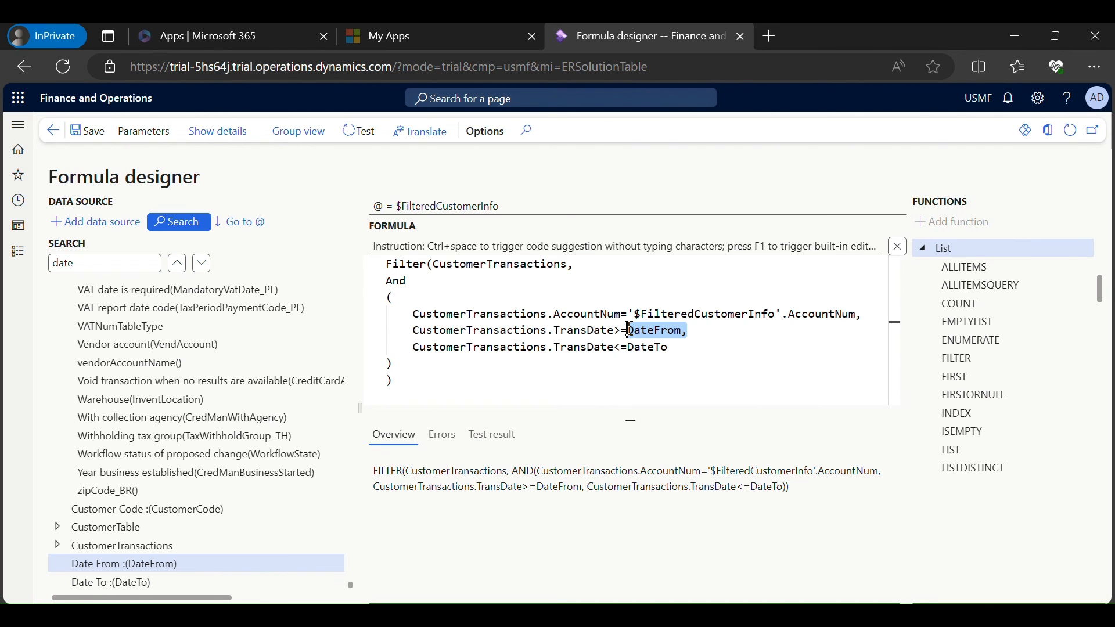
{"action": "left_click", "coordinate": [559, 347]}
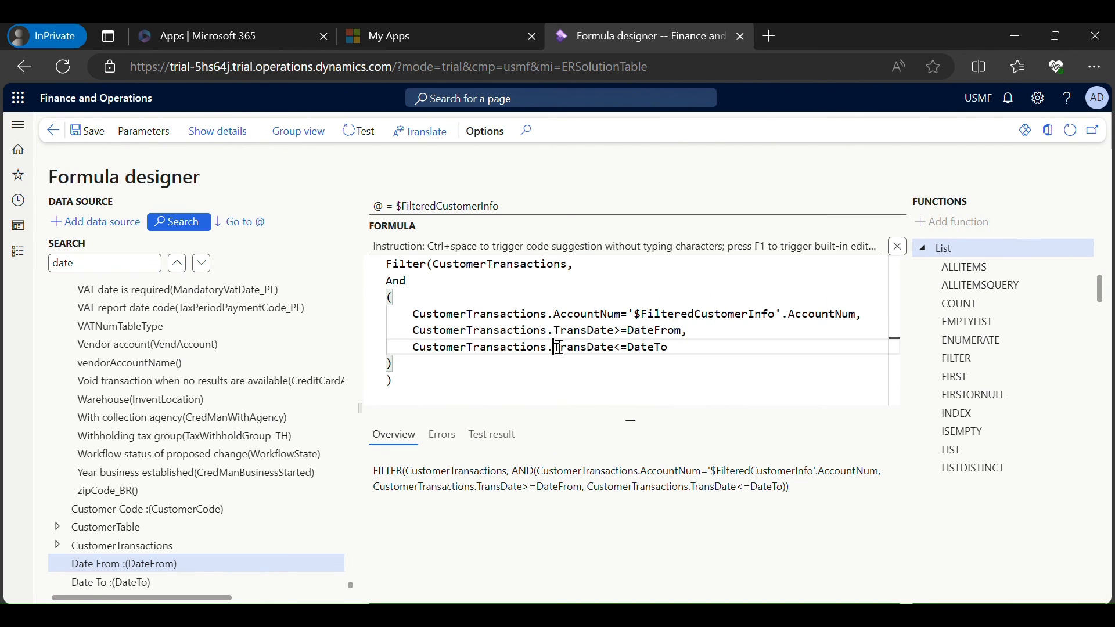
{"action": "left_click_drag", "start_coordinate": [558, 347], "coordinate": [634, 349]}
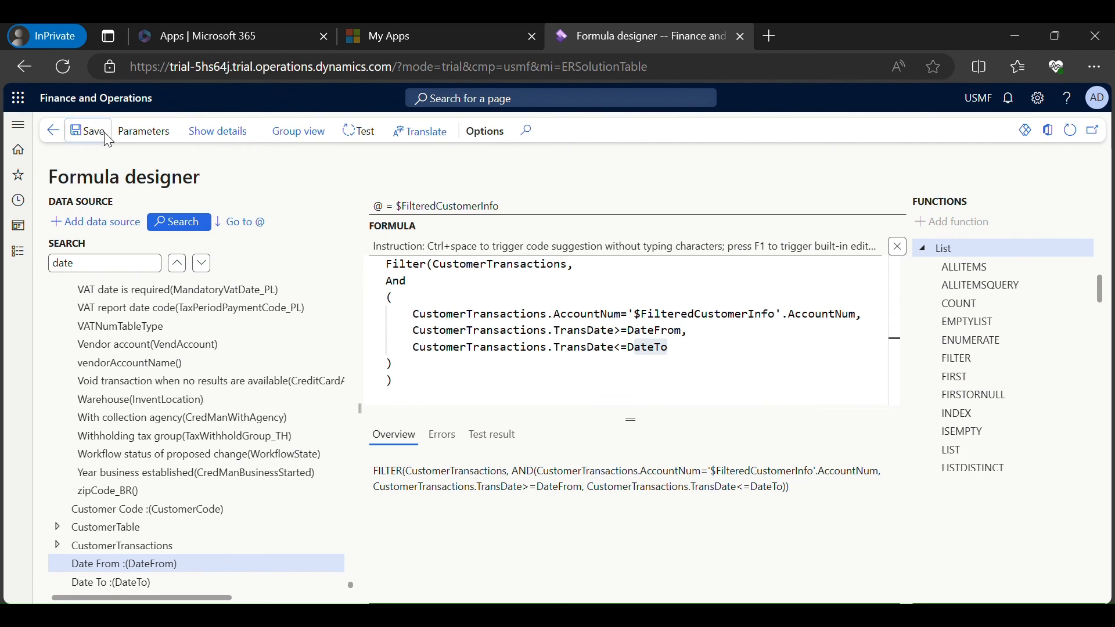
{"action": "left_click", "coordinate": [46, 140]}
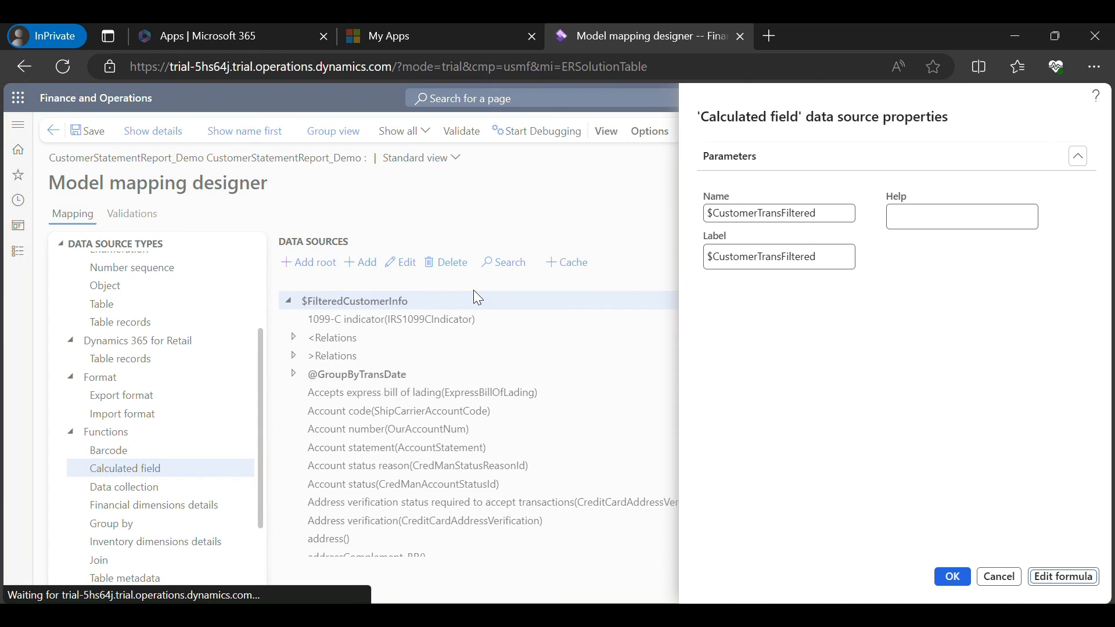
{"action": "left_click", "coordinate": [952, 577]}
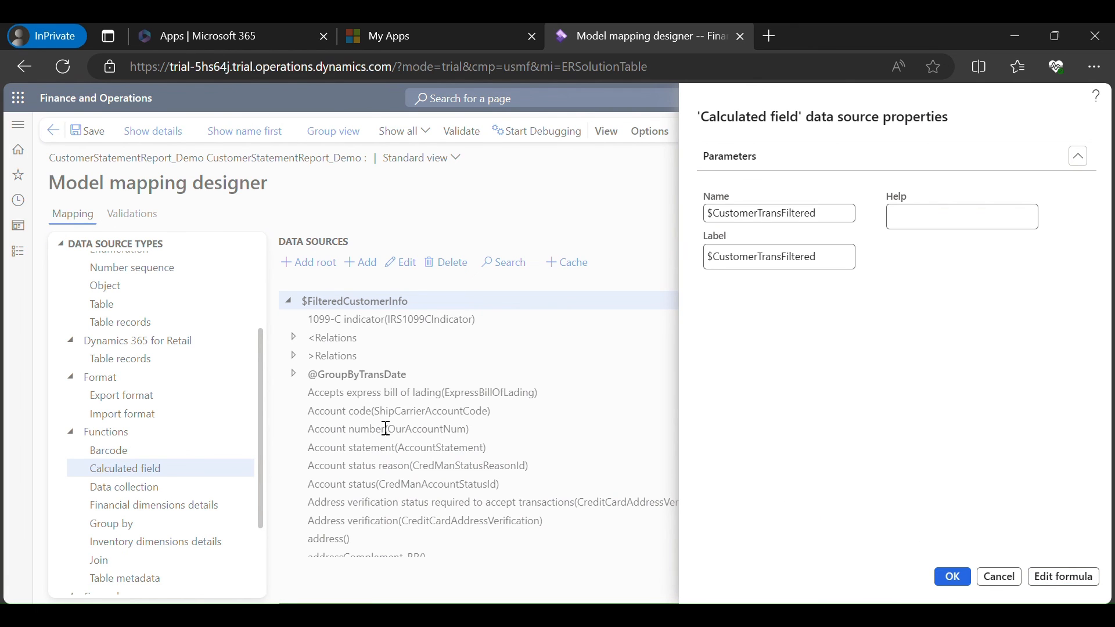
{"action": "left_click", "coordinate": [360, 374]}
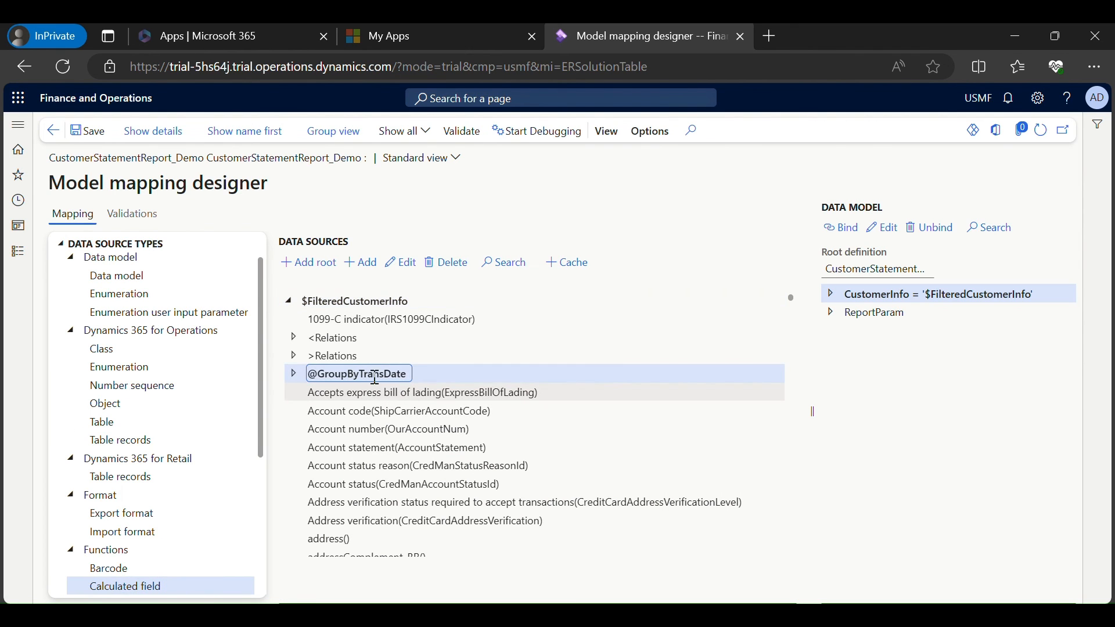
{"action": "left_click", "coordinate": [403, 264]}
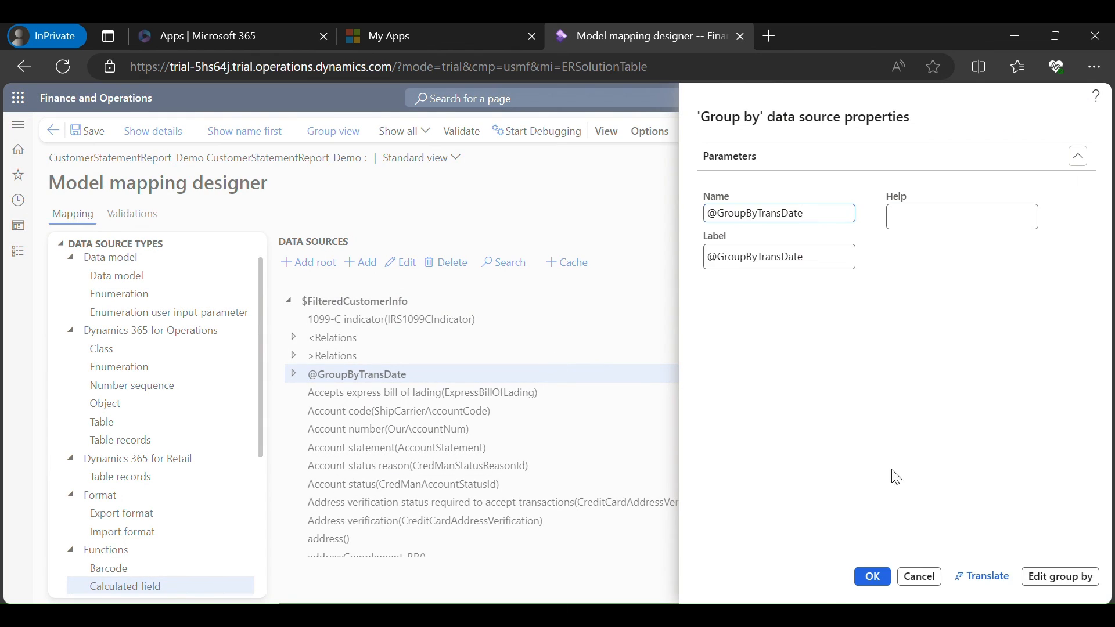
{"action": "left_click", "coordinate": [1076, 575]}
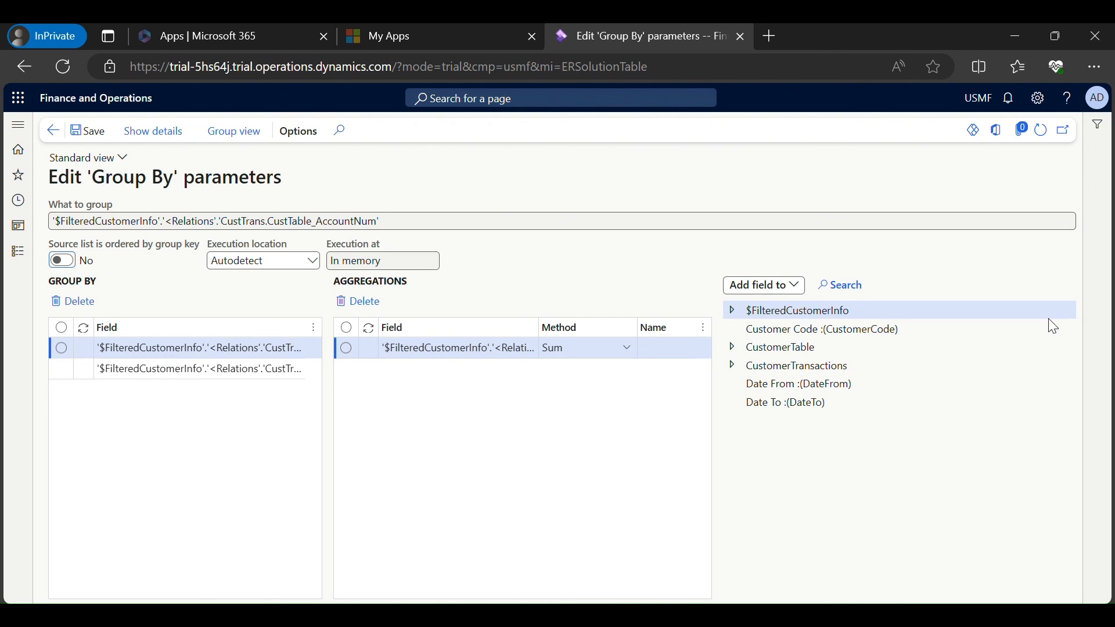
Set $CustomerTransFiltered under $FilteredCustomerInfo as what to group.
{"action": "left_click", "coordinate": [740, 317]}
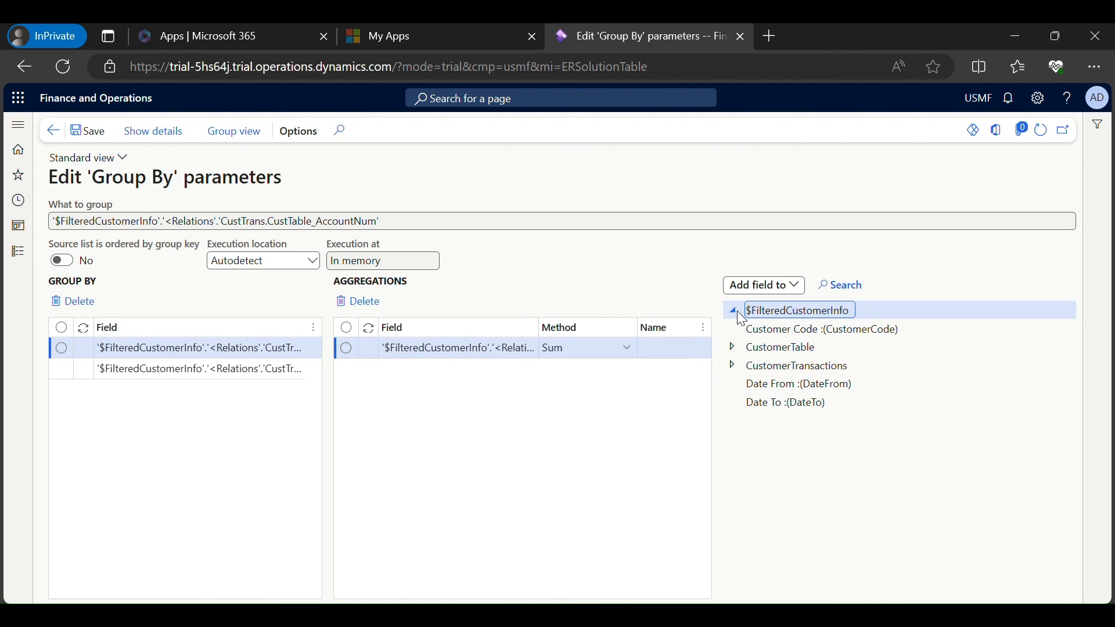
{"action": "left_click", "coordinate": [740, 315]}
{"action": "left_click", "coordinate": [791, 367]}
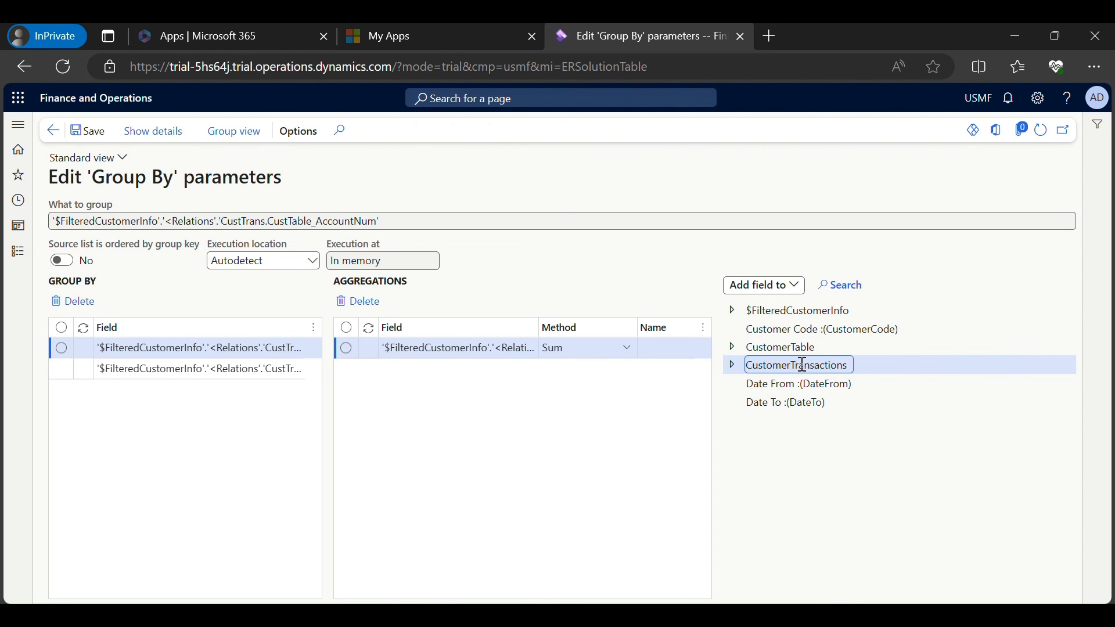
{"action": "left_click", "coordinate": [731, 312]}
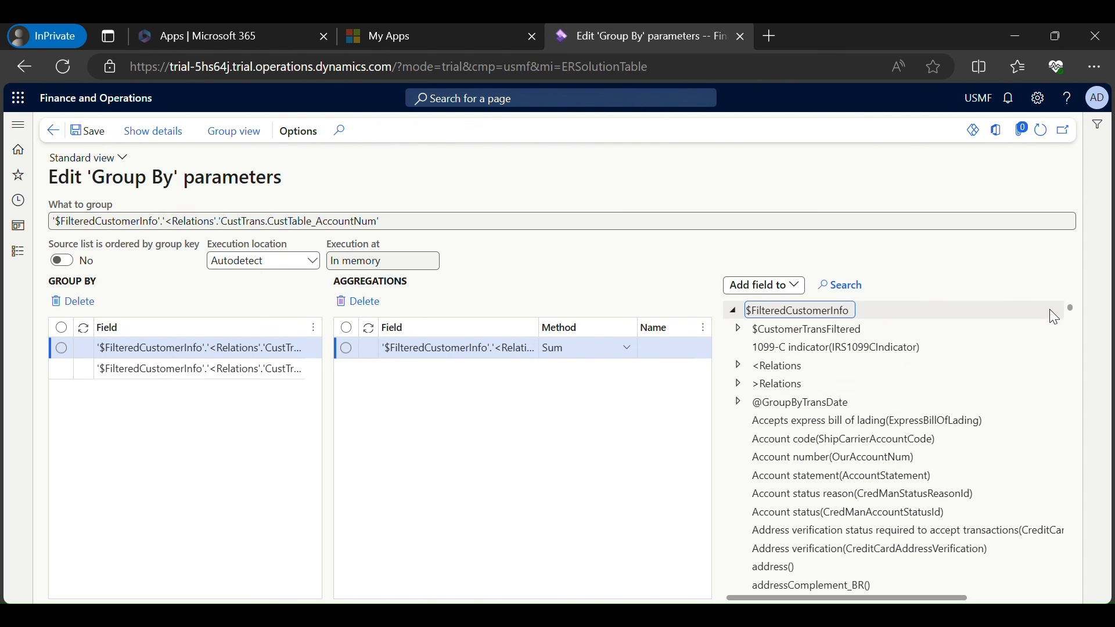
{"action": "mouse_move", "coordinate": [1072, 310]}
{"action": "left_mouse_down"}
{"action": "mouse_move", "coordinate": [1075, 585]}
{"action": "mouse_move", "coordinate": [1064, 491]}
{"action": "mouse_move", "coordinate": [1071, 313]}
{"action": "left_mouse_up"}
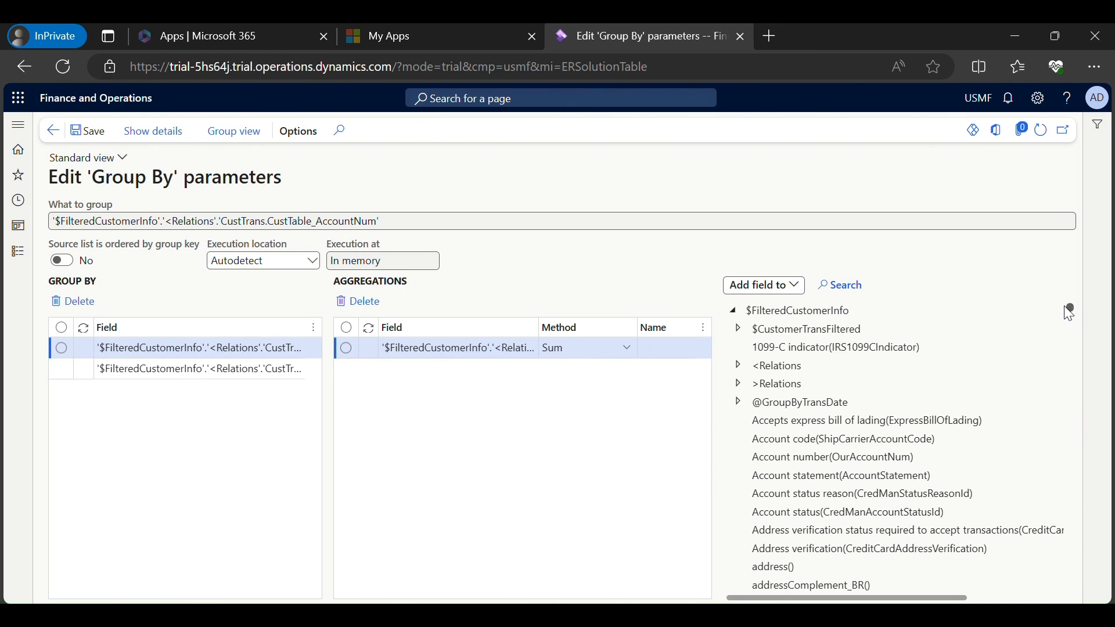
{"action": "left_click", "coordinate": [811, 331]}
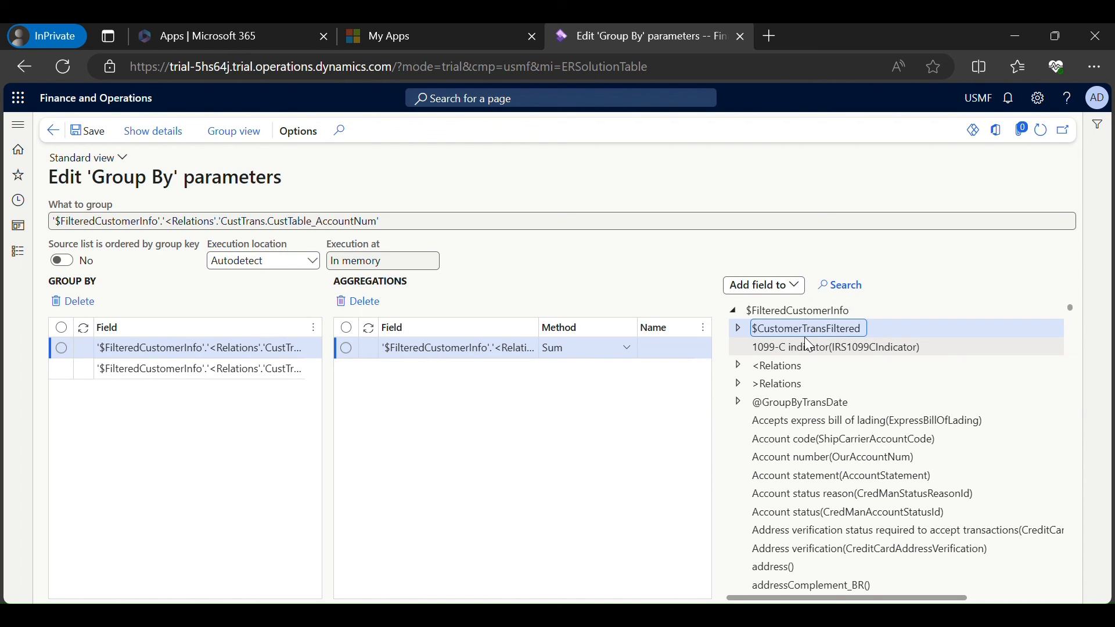
{"action": "left_click", "coordinate": [764, 285]}
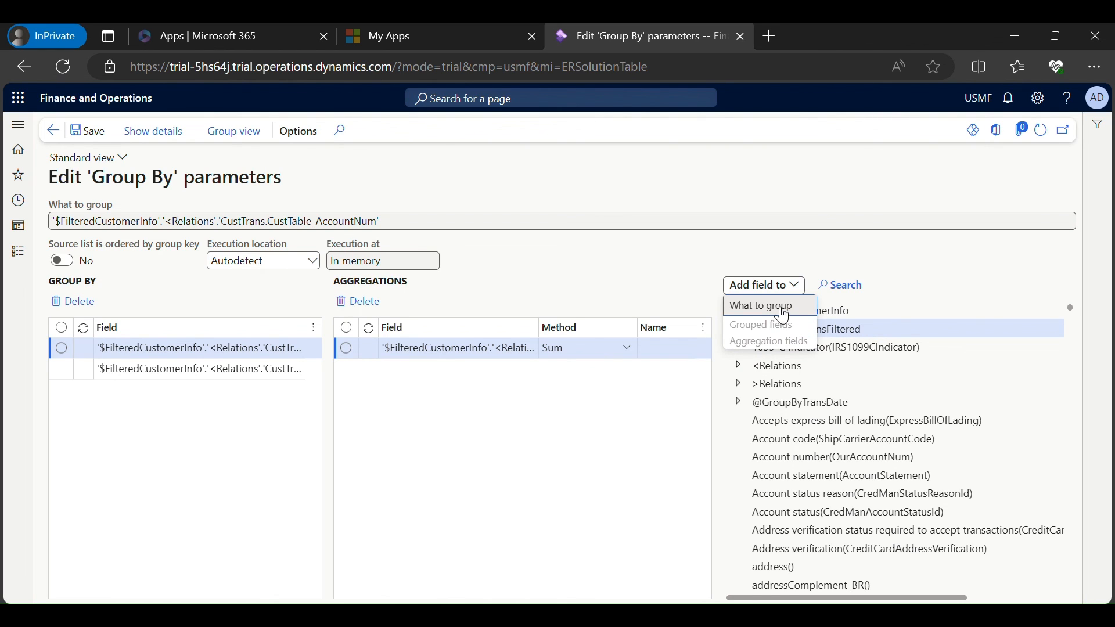
{"action": "left_click", "coordinate": [783, 315]}
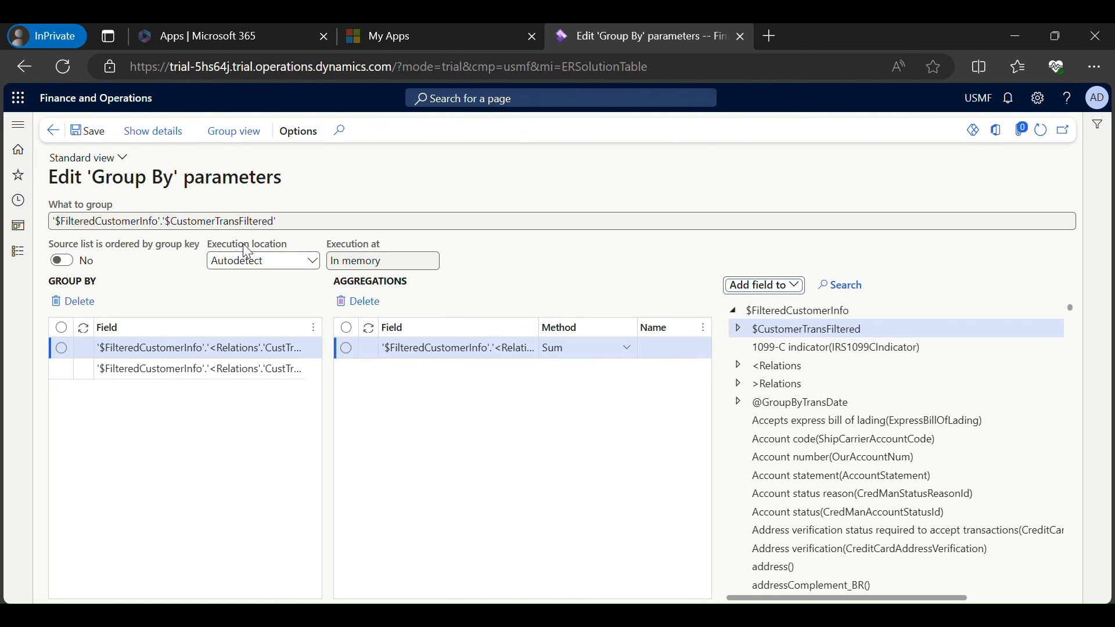
Check both parts of the path entered as what to group.
{"action": "left_click_drag", "start_coordinate": [95, 222], "coordinate": [242, 226]}
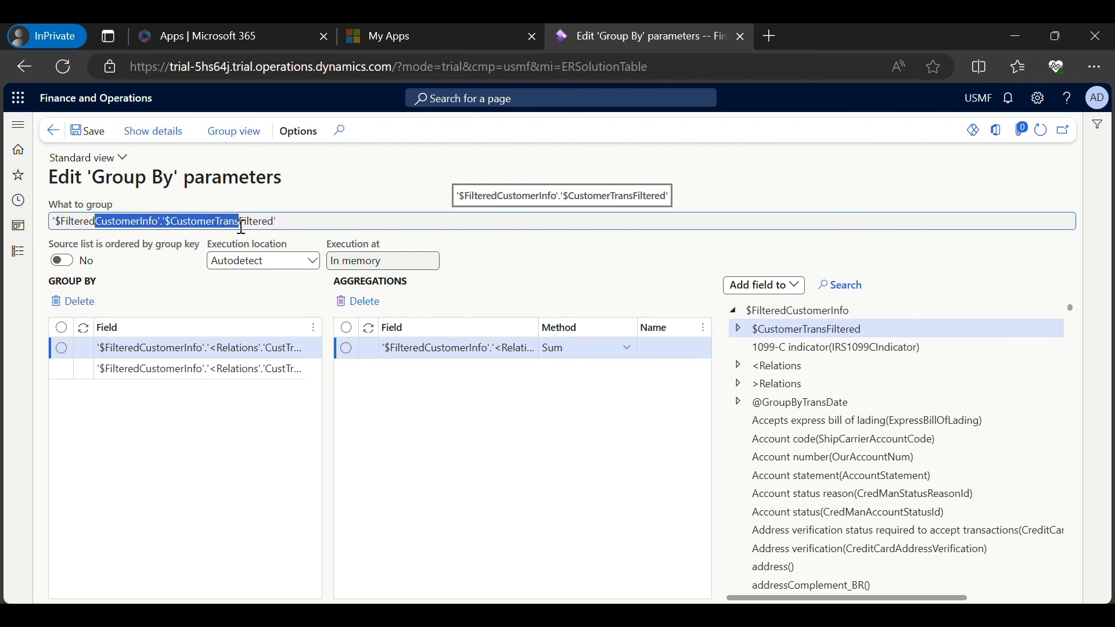
{"action": "left_click", "coordinate": [112, 221]}
{"action": "left_click_drag", "start_coordinate": [80, 223], "coordinate": [138, 228]}
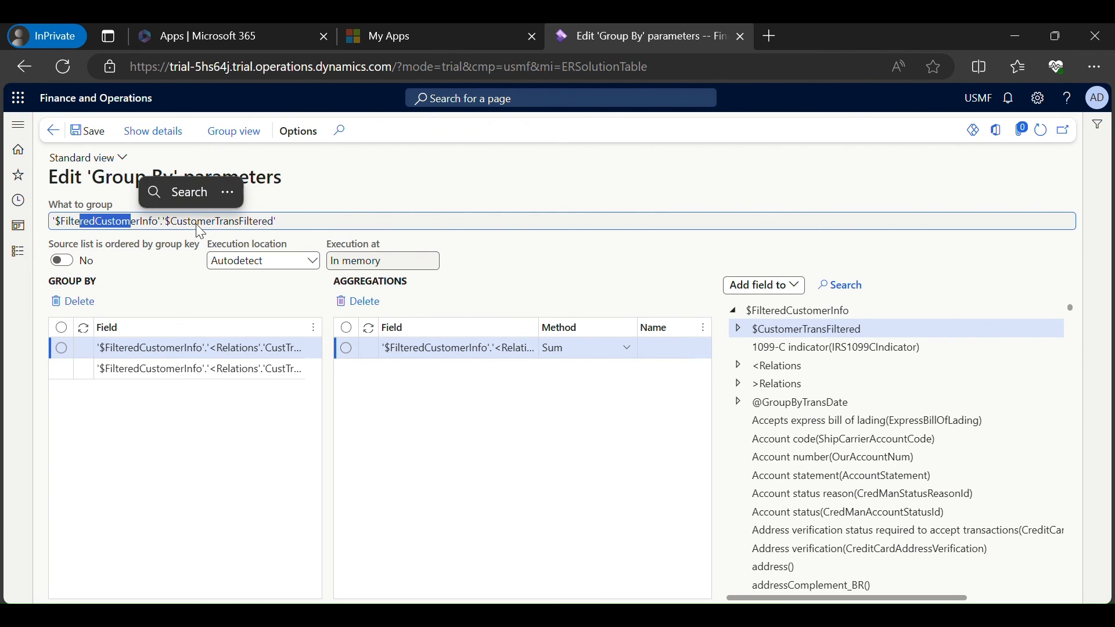
{"action": "left_click", "coordinate": [198, 226]}
{"action": "left_click_drag", "start_coordinate": [210, 221], "coordinate": [251, 223]}
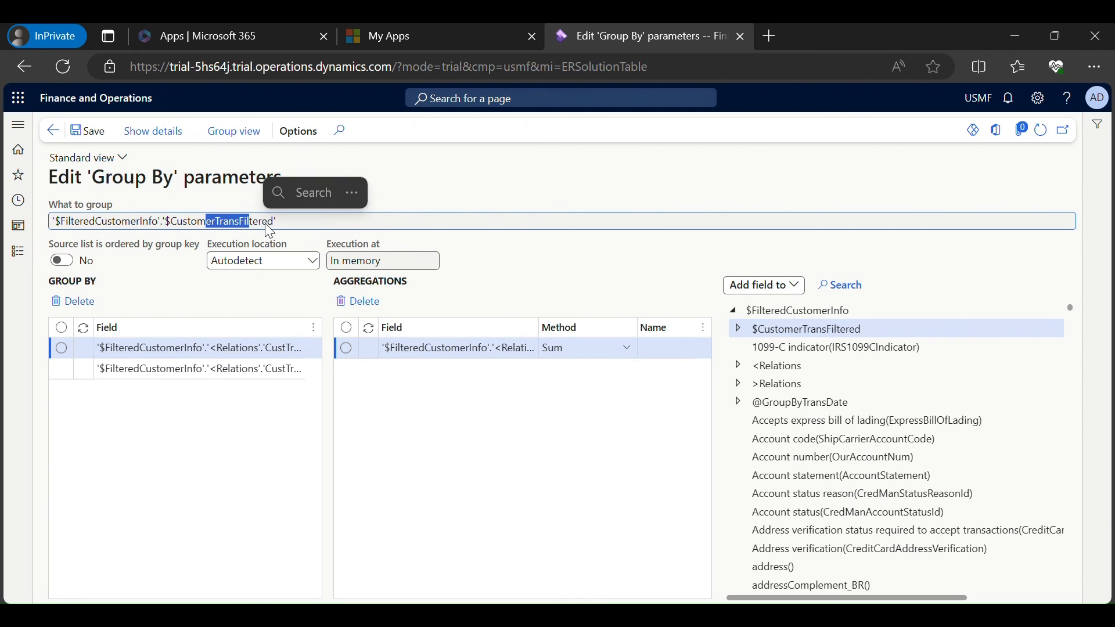
{"action": "left_click", "coordinate": [224, 348]}
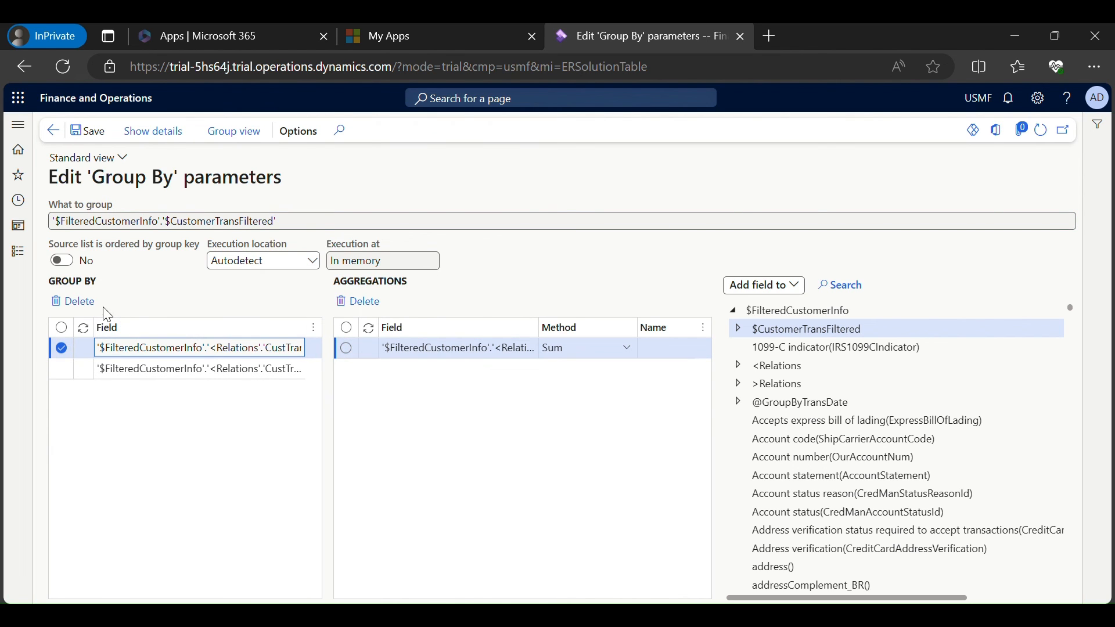
{"action": "left_click", "coordinate": [164, 306]}
{"action": "key", "text": "alt+Delete"}
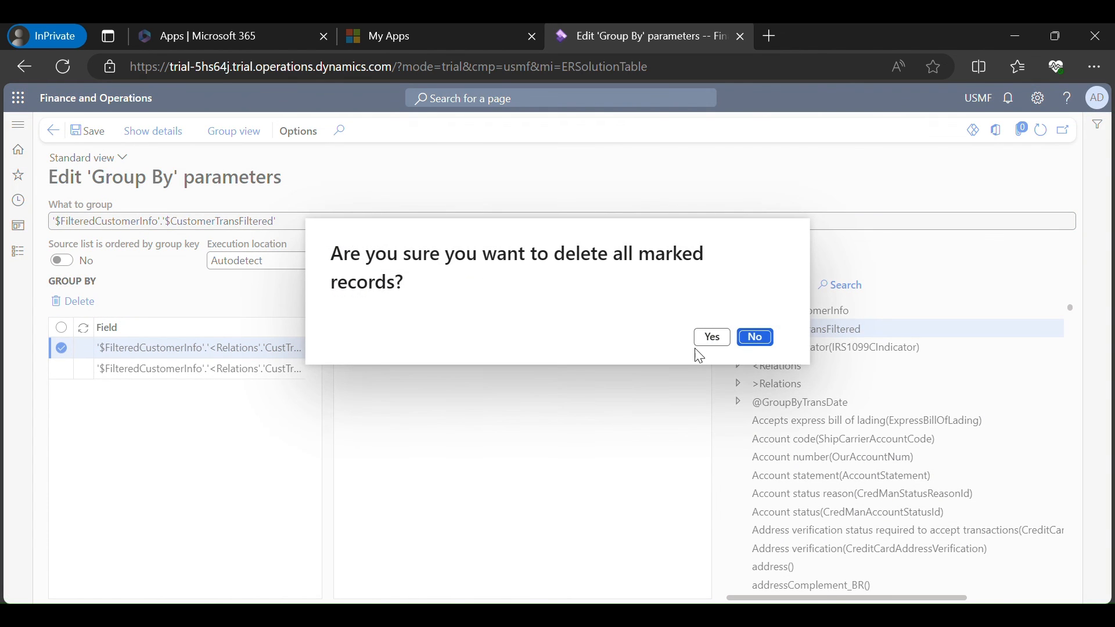
{"action": "left_click", "coordinate": [755, 338]}
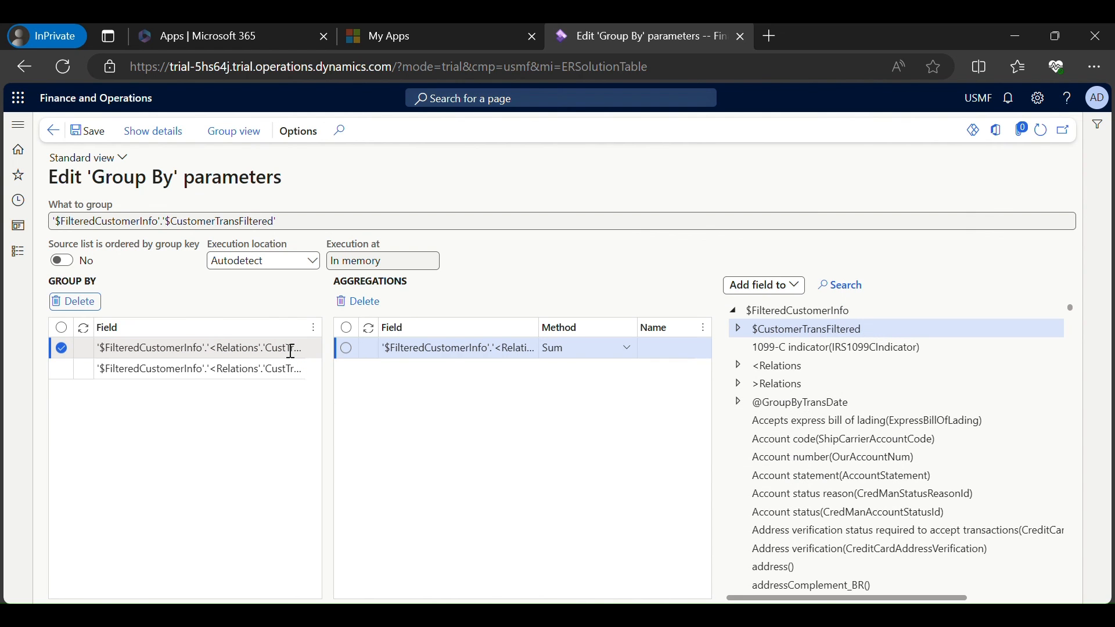
Delete both existing group-by fields and the old Sum aggregation that use the <Relations path.
{"action": "left_click", "coordinate": [90, 301]}
{"action": "left_click", "coordinate": [710, 337]}
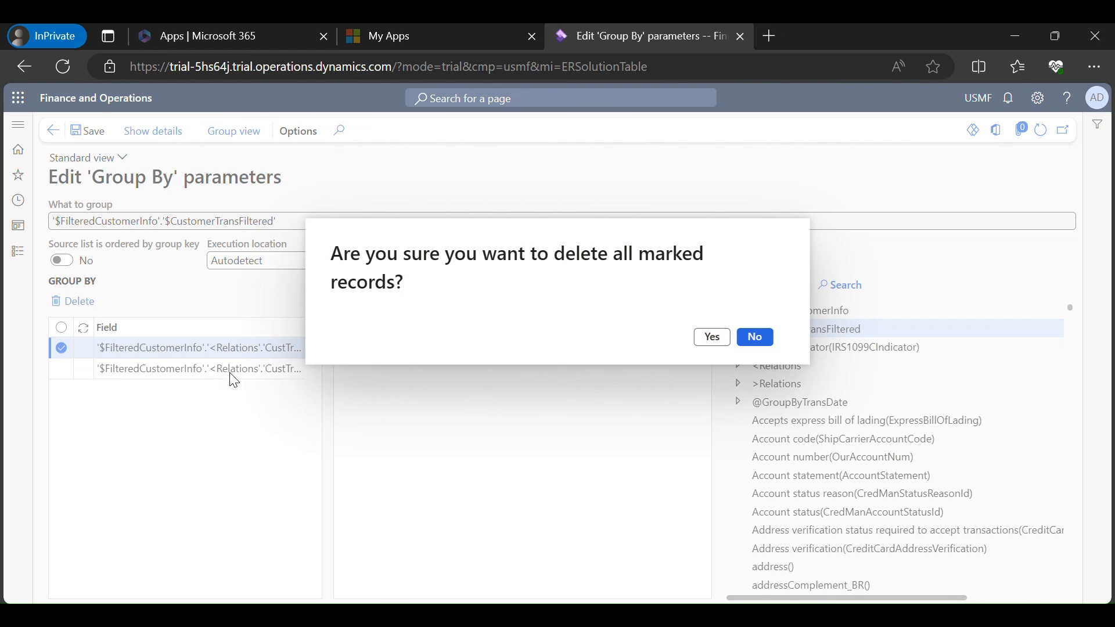
{"action": "left_click", "coordinate": [79, 302]}
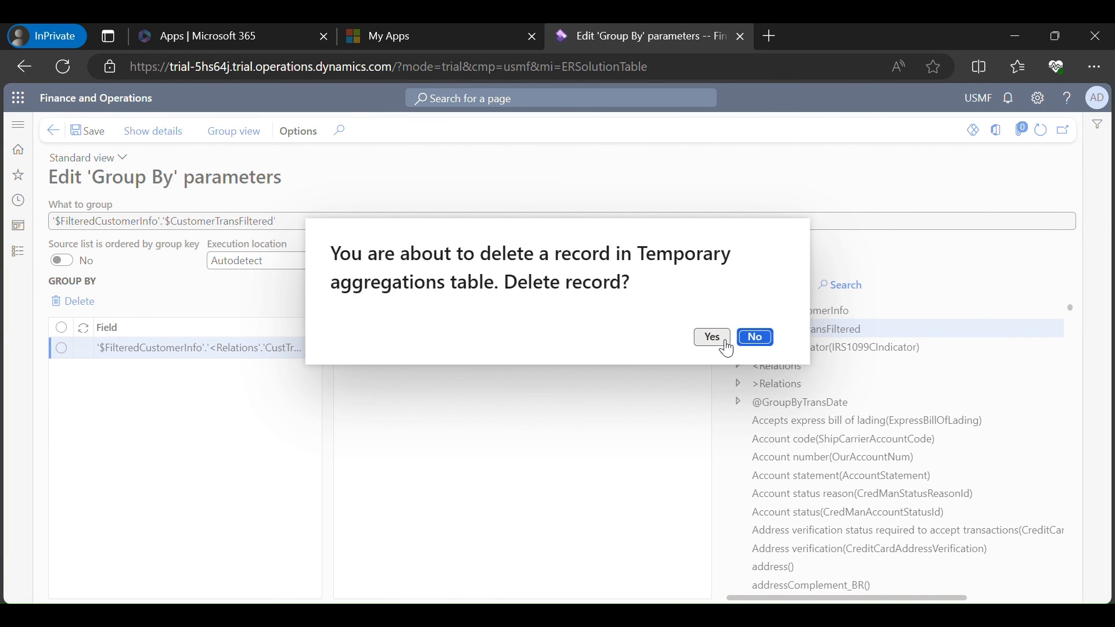
{"action": "left_click", "coordinate": [710, 335]}
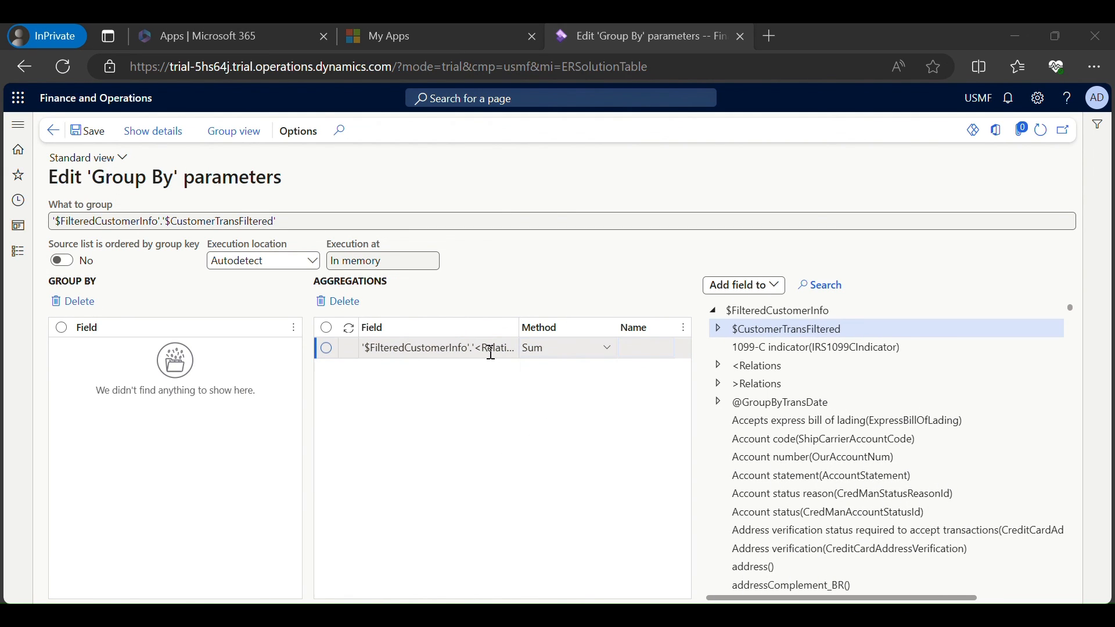
{"action": "left_click", "coordinate": [427, 348]}
{"action": "left_click", "coordinate": [357, 304]}
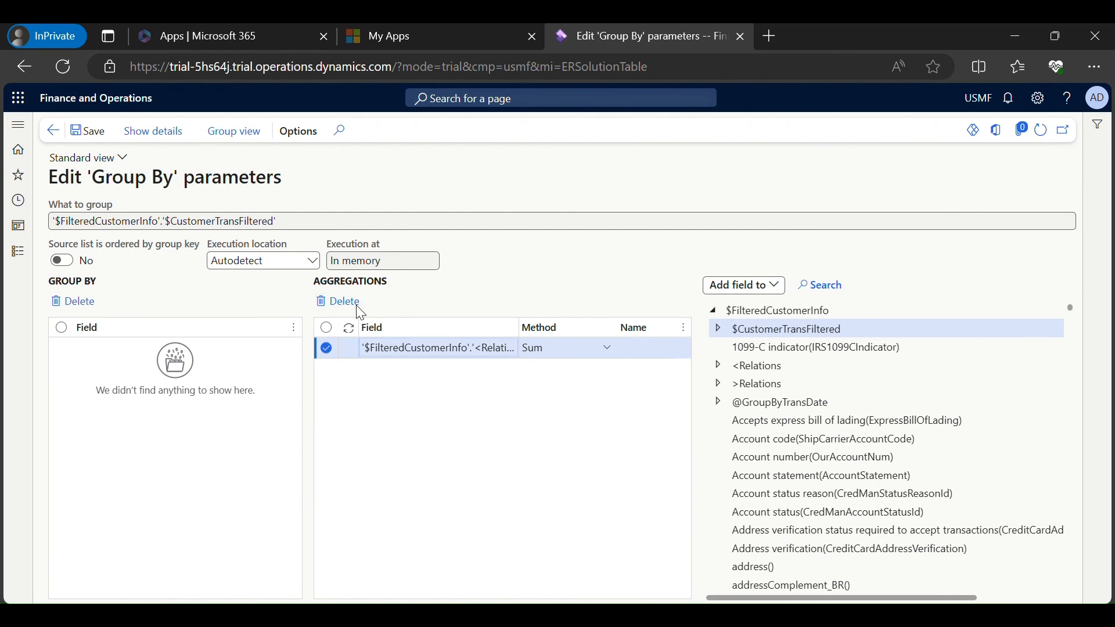
{"action": "left_click", "coordinate": [713, 338]}
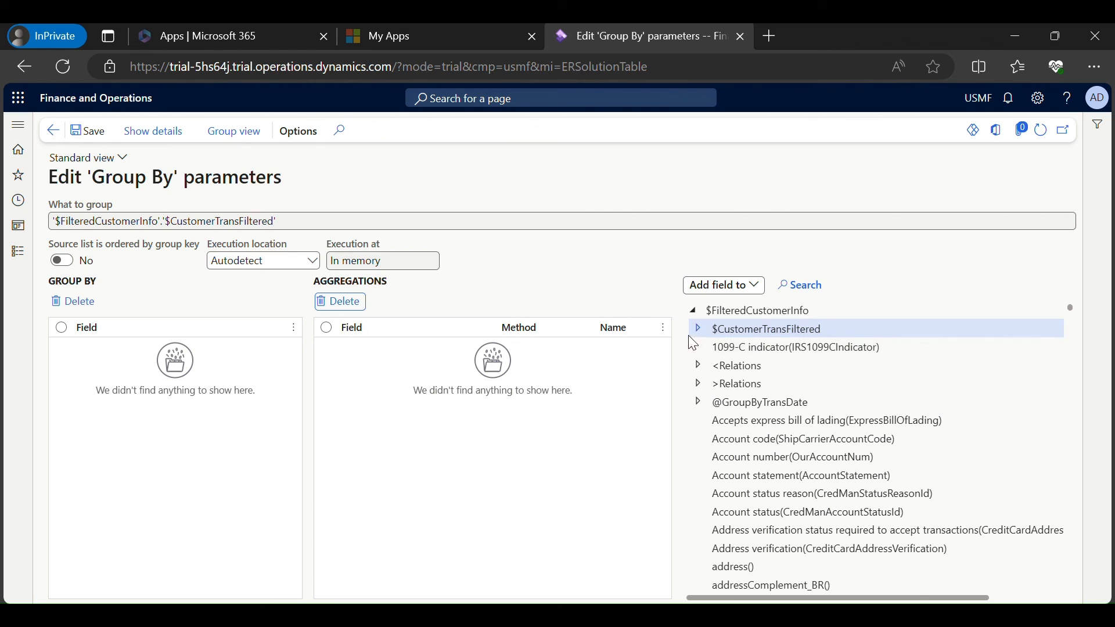
Add Amount(AmountMST) from $CustomerTransFiltered as an aggregation field with the Sum method.
{"action": "left_click", "coordinate": [712, 327]}
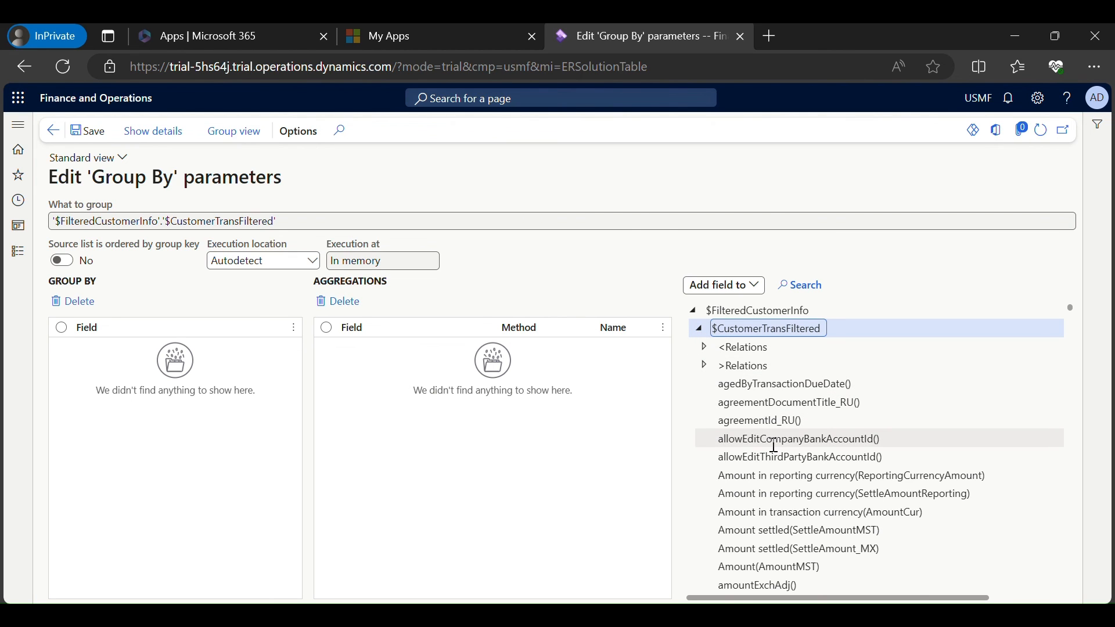
{"action": "scroll", "coordinate": [774, 451], "scroll_direction": "down", "scroll_amount": 2}
{"action": "left_click", "coordinate": [778, 442]}
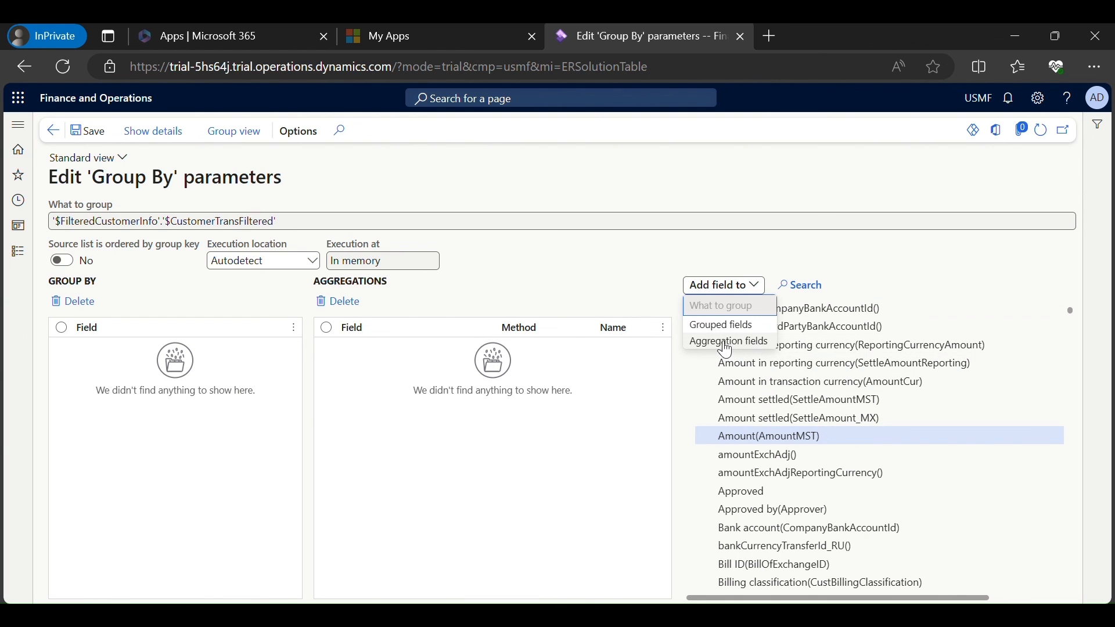
{"action": "left_click", "coordinate": [733, 334]}
{"action": "left_click", "coordinate": [608, 349]}
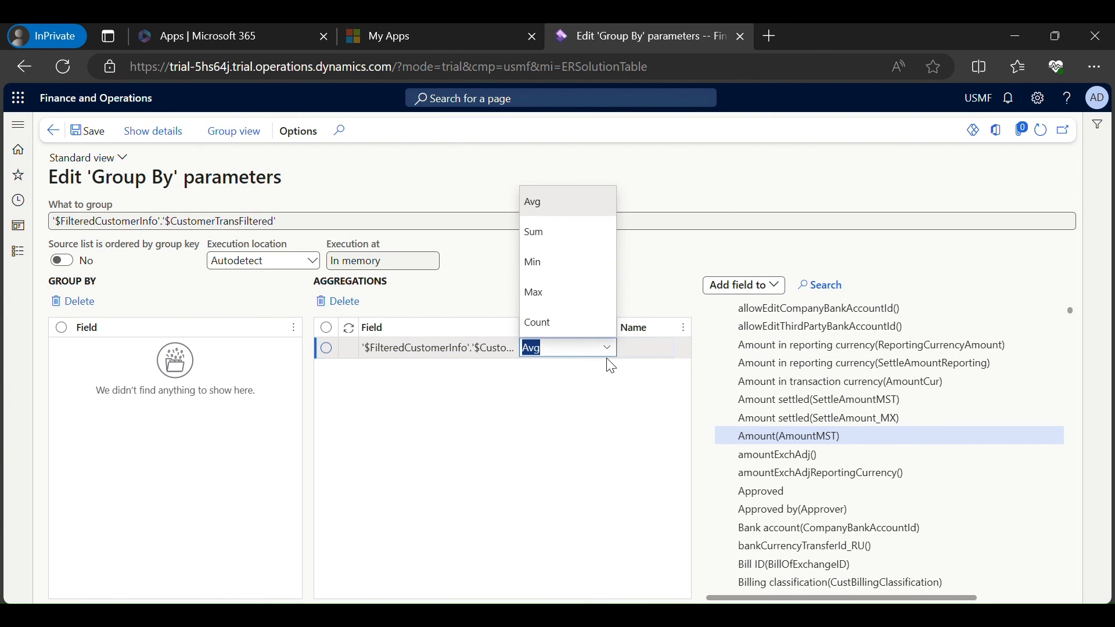
{"action": "left_click", "coordinate": [544, 238]}
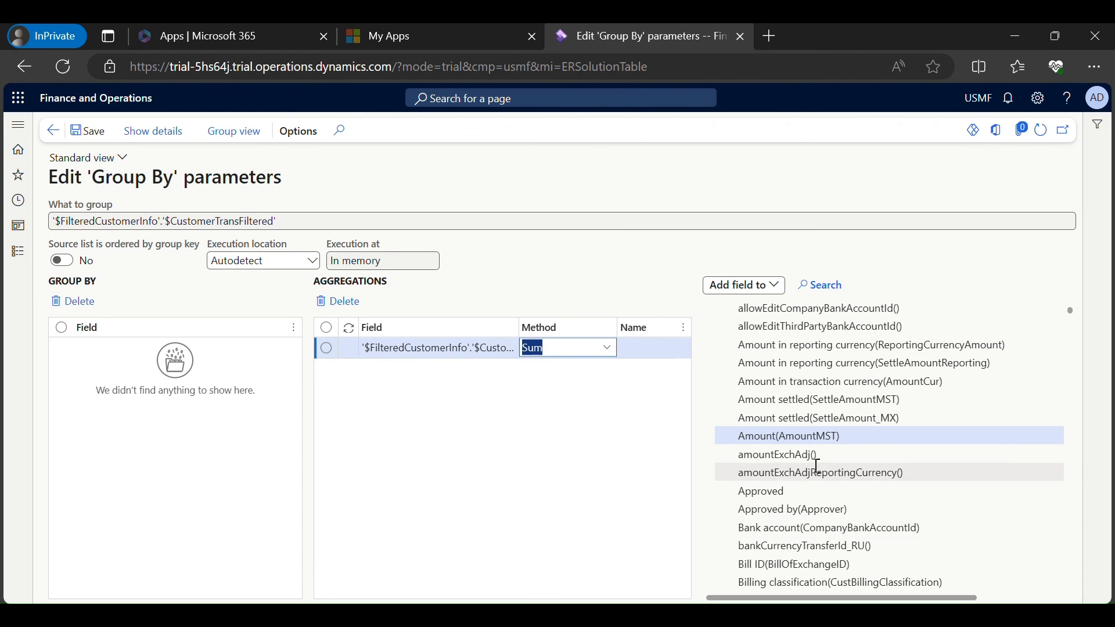
Search the data sources for accountnum and add Customer account(AccountNum) from $CustomerTransFiltered as a grouped field.
{"action": "scroll", "coordinate": [814, 455], "scroll_direction": "up", "scroll_amount": 3}
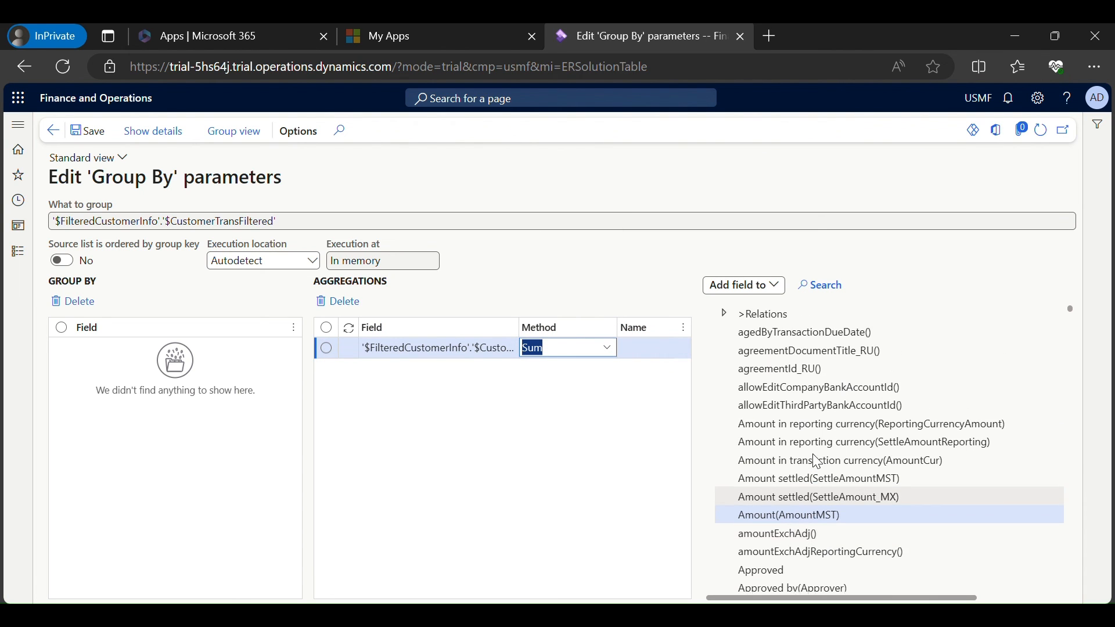
{"action": "scroll", "coordinate": [817, 462], "scroll_direction": "down", "scroll_amount": 6}
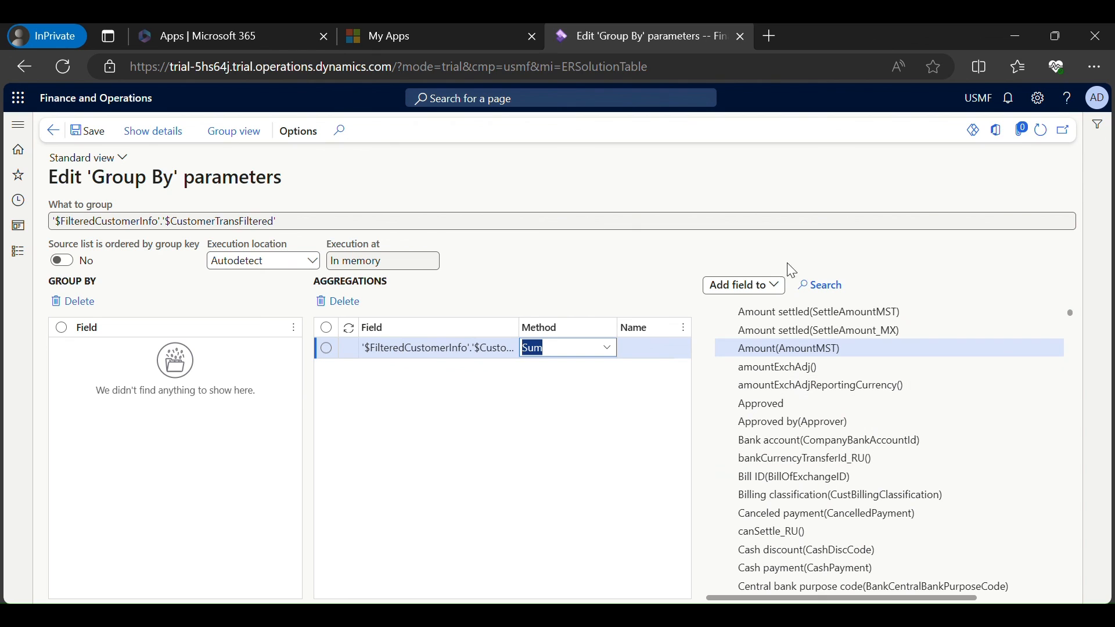
{"action": "left_click", "coordinate": [812, 285]}
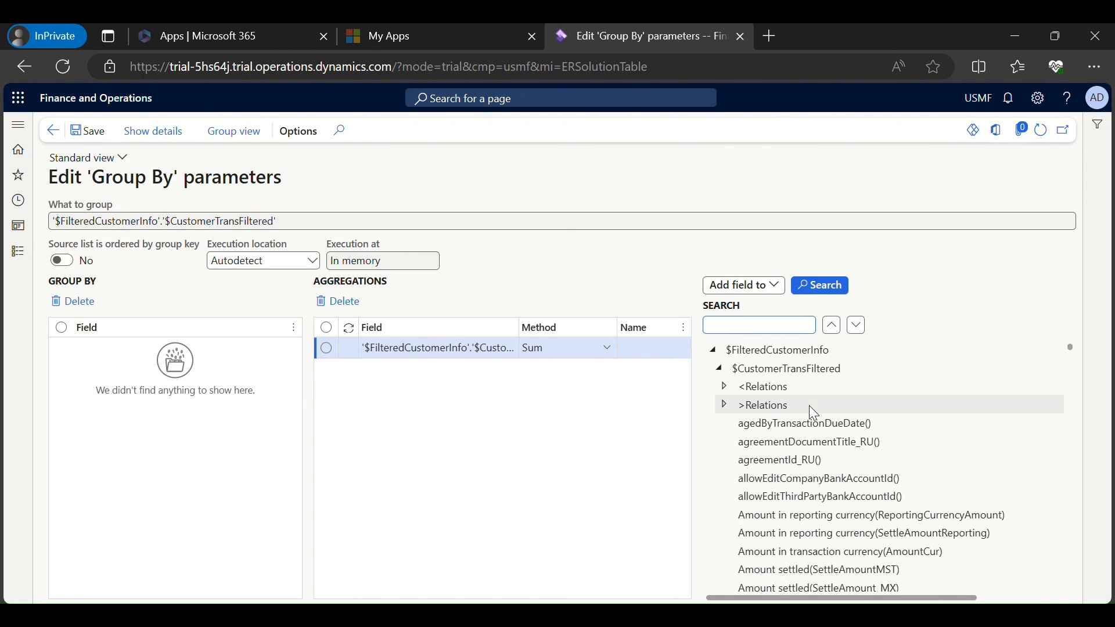
{"action": "type", "text": "accountnum"}
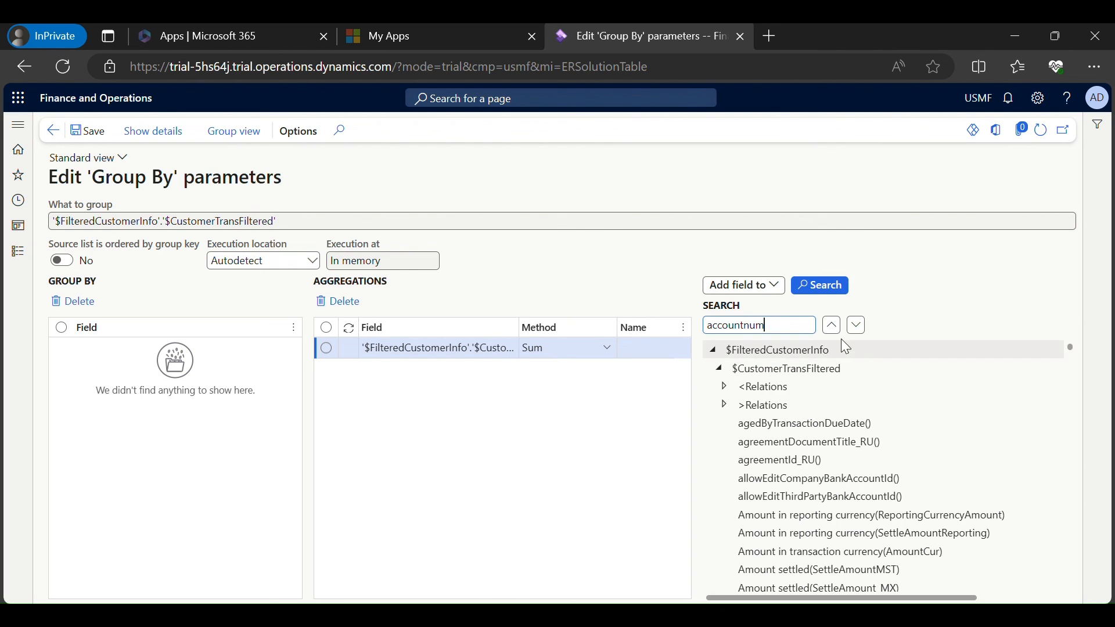
{"action": "left_click", "coordinate": [856, 326]}
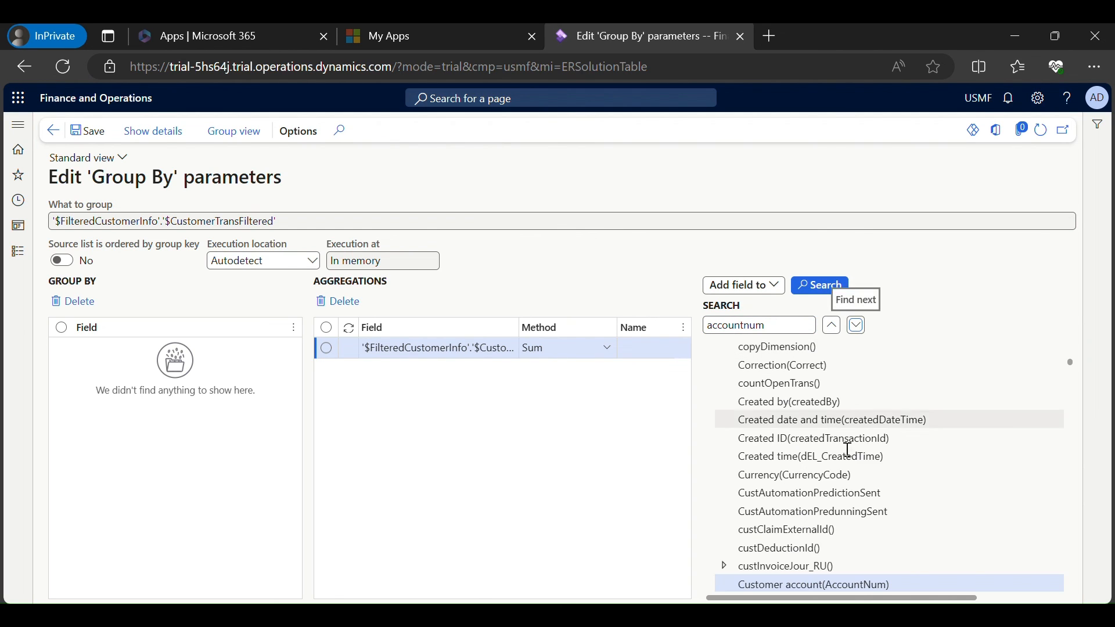
{"action": "scroll", "coordinate": [841, 482], "scroll_direction": "down", "scroll_amount": 1}
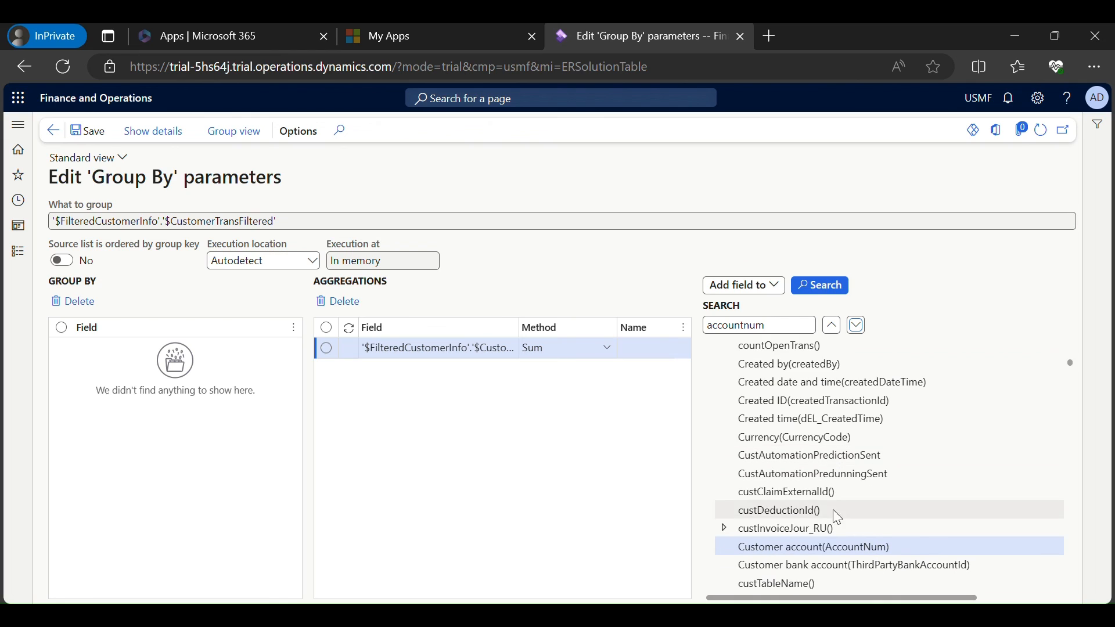
{"action": "left_click", "coordinate": [756, 290]}
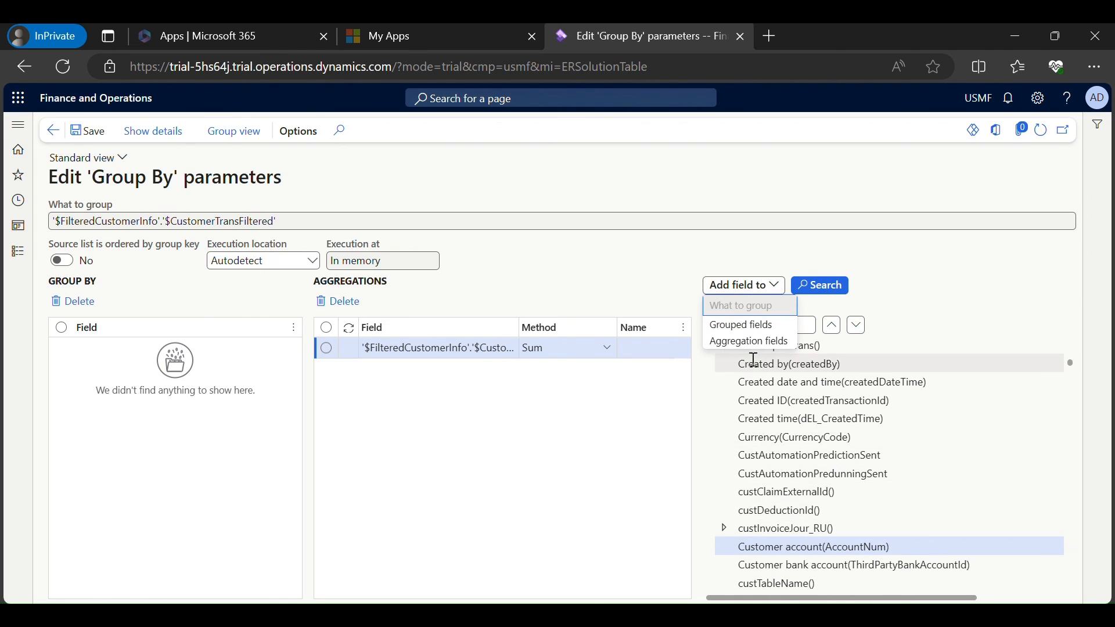
{"action": "left_click", "coordinate": [751, 329]}
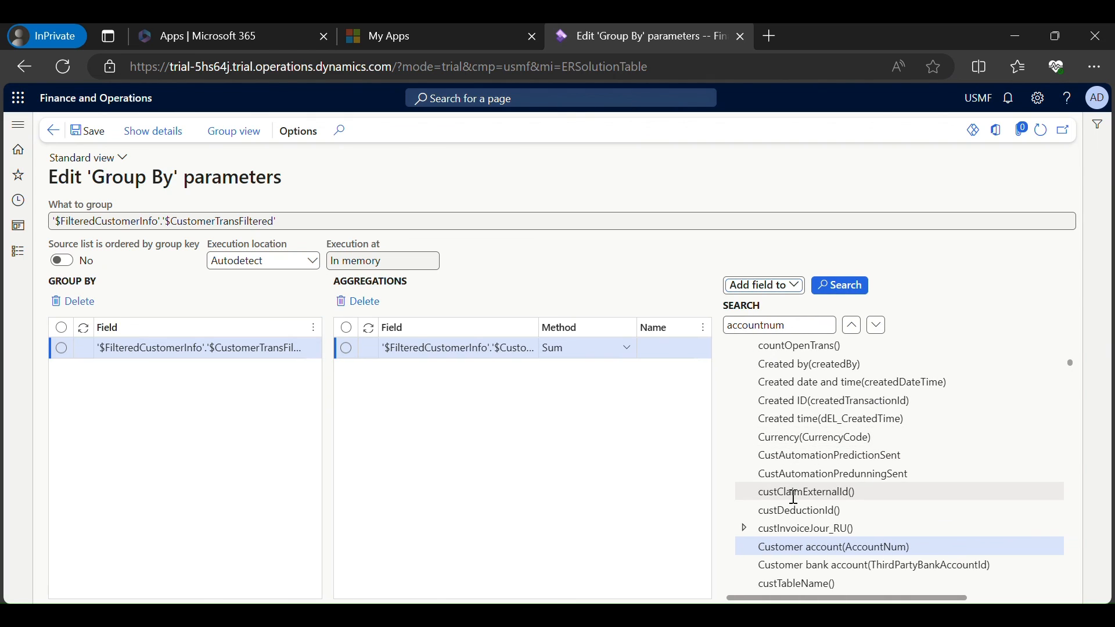
Search the data sources for date and add Date(TransDate) from $CustomerTransFiltered as a grouped field.
{"action": "scroll", "coordinate": [794, 497], "scroll_direction": "down", "scroll_amount": 2}
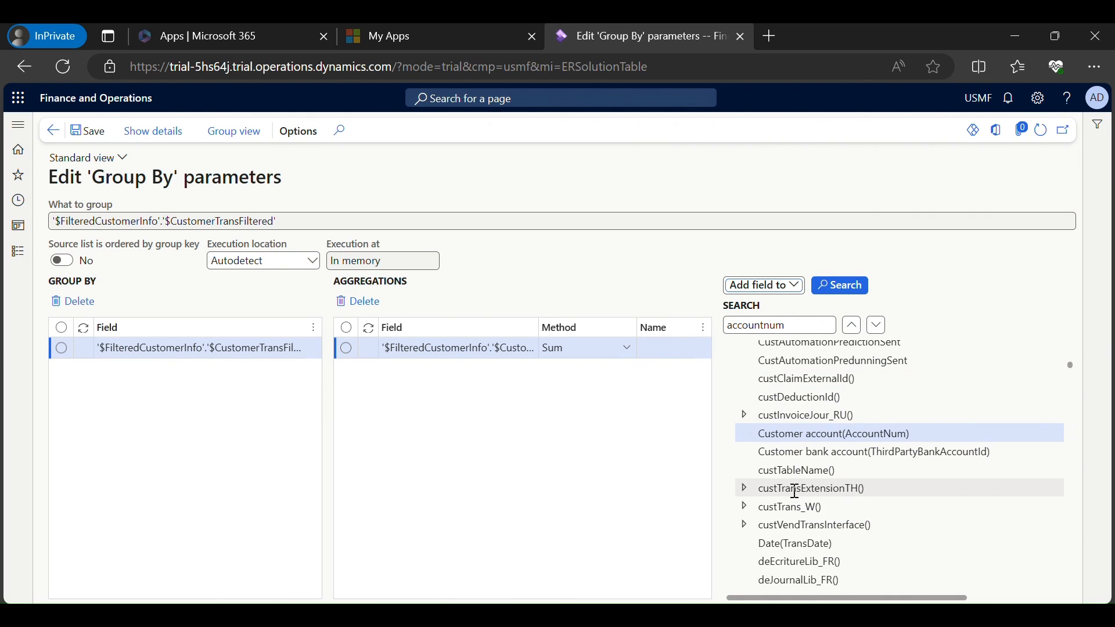
{"action": "scroll", "coordinate": [795, 490], "scroll_direction": "down", "scroll_amount": 1}
{"action": "double_click", "coordinate": [790, 326]}
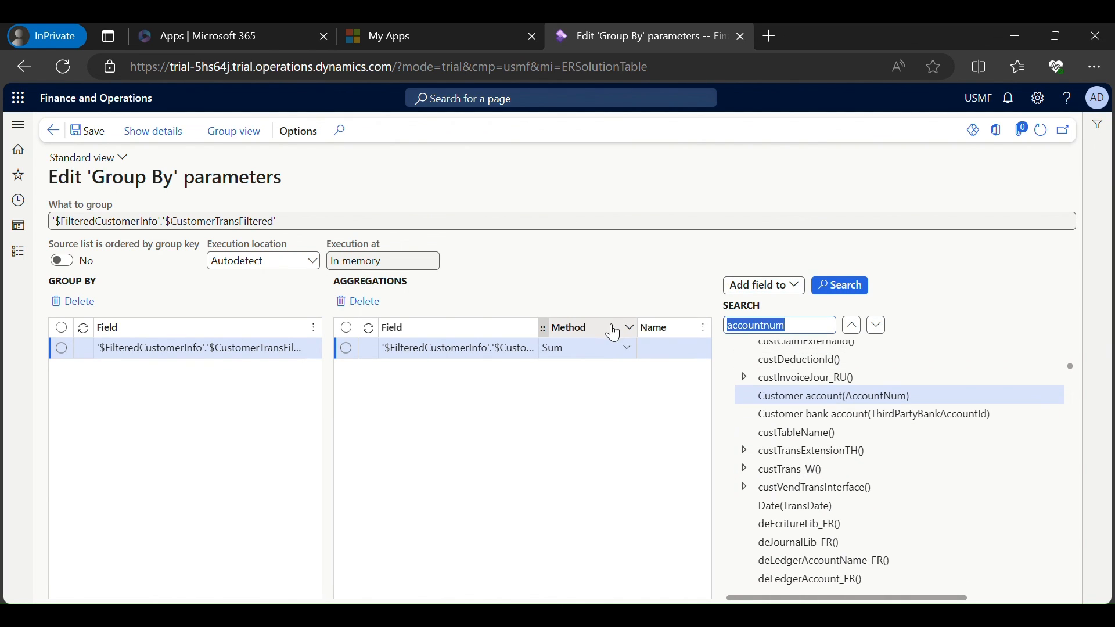
{"action": "type", "text": "date"}
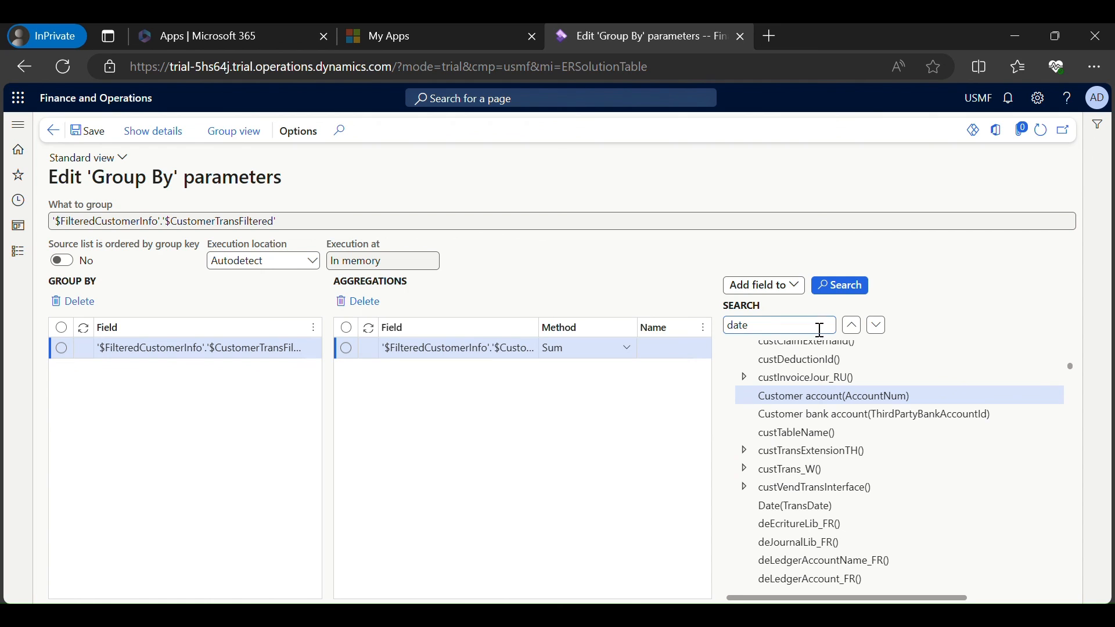
{"action": "left_click", "coordinate": [852, 327]}
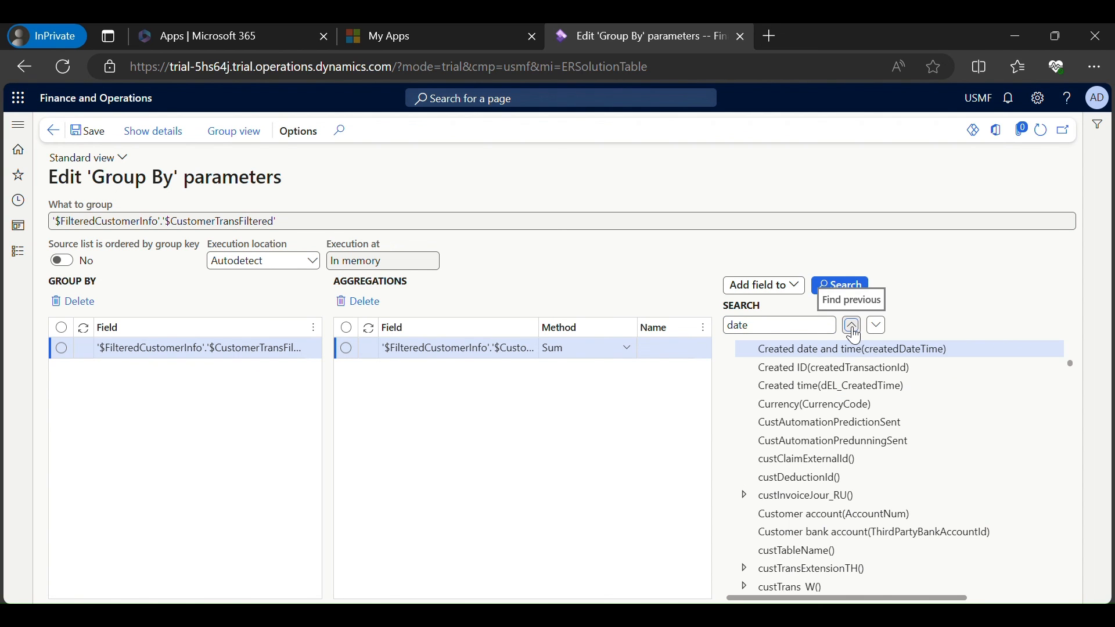
{"action": "left_click", "coordinate": [852, 327]}
{"action": "left_click", "coordinate": [852, 327]}
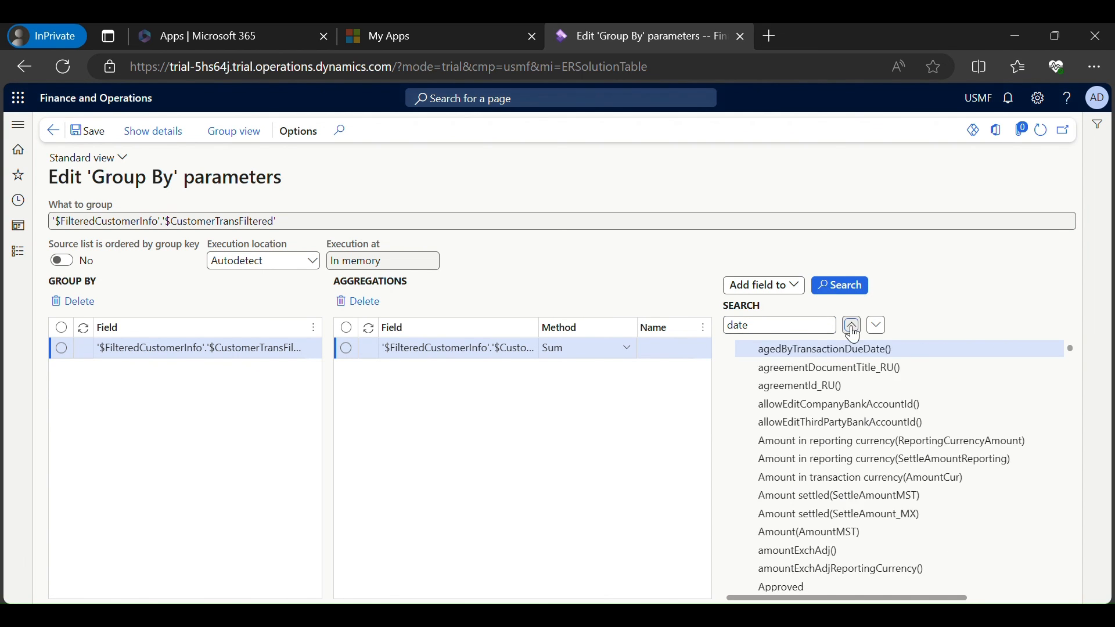
{"action": "left_click", "coordinate": [851, 327]}
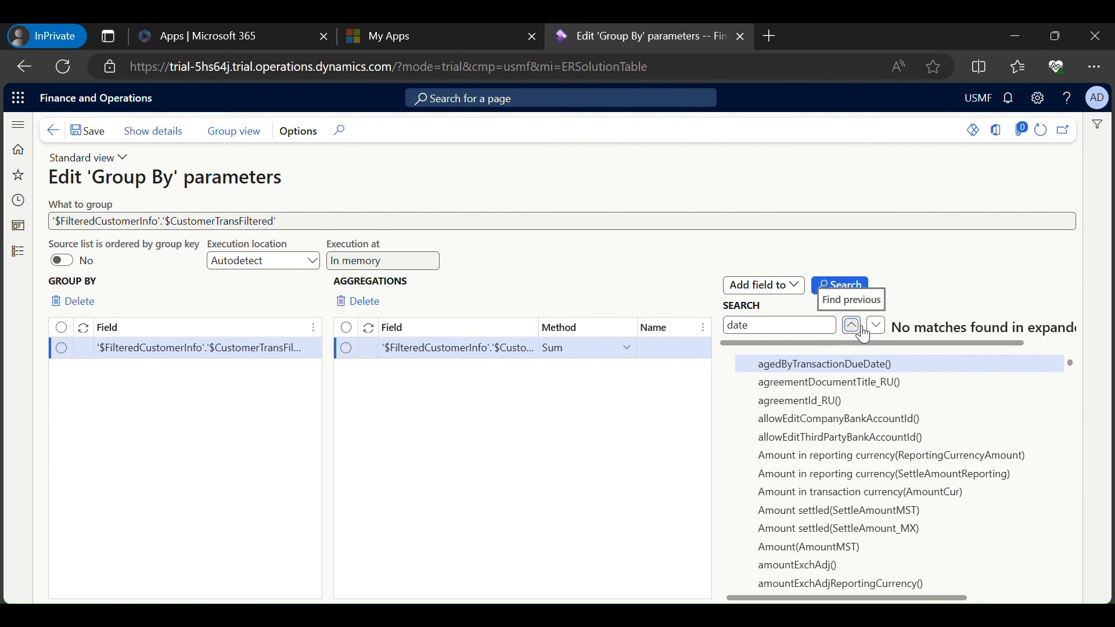
{"action": "left_click", "coordinate": [878, 325]}
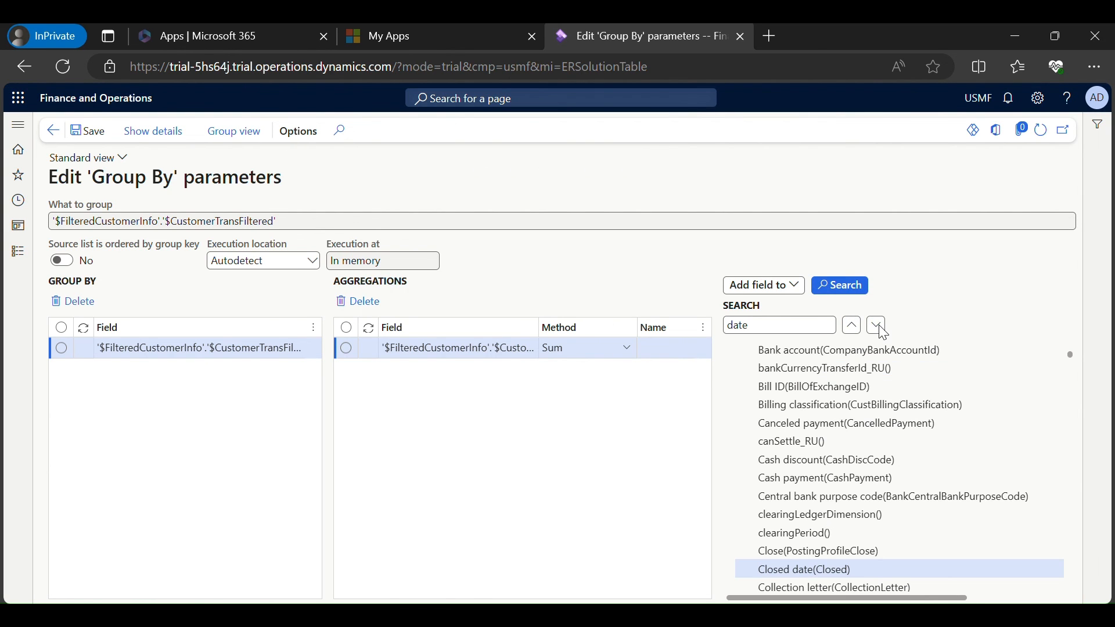
{"action": "left_click", "coordinate": [877, 326]}
{"action": "left_click", "coordinate": [877, 325]}
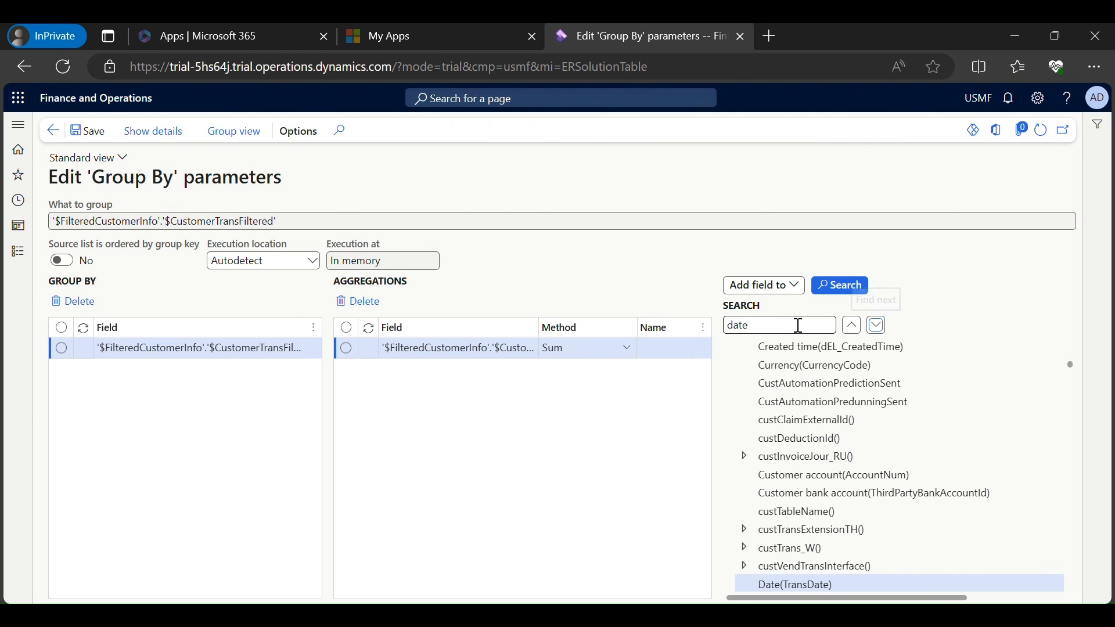
{"action": "left_click", "coordinate": [776, 285]}
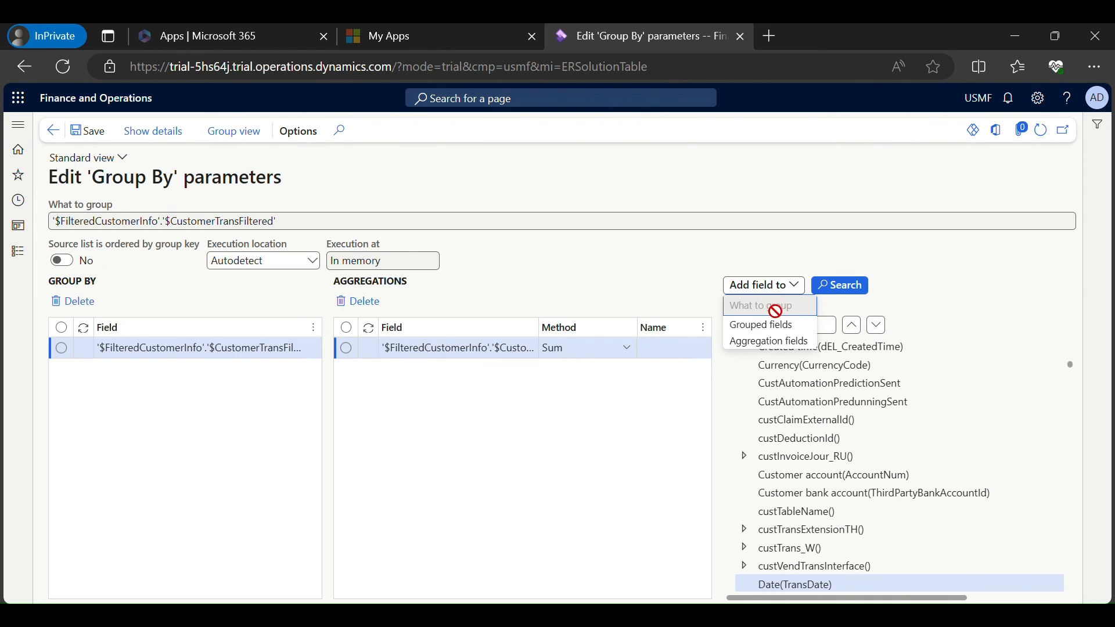
{"action": "left_click", "coordinate": [764, 325]}
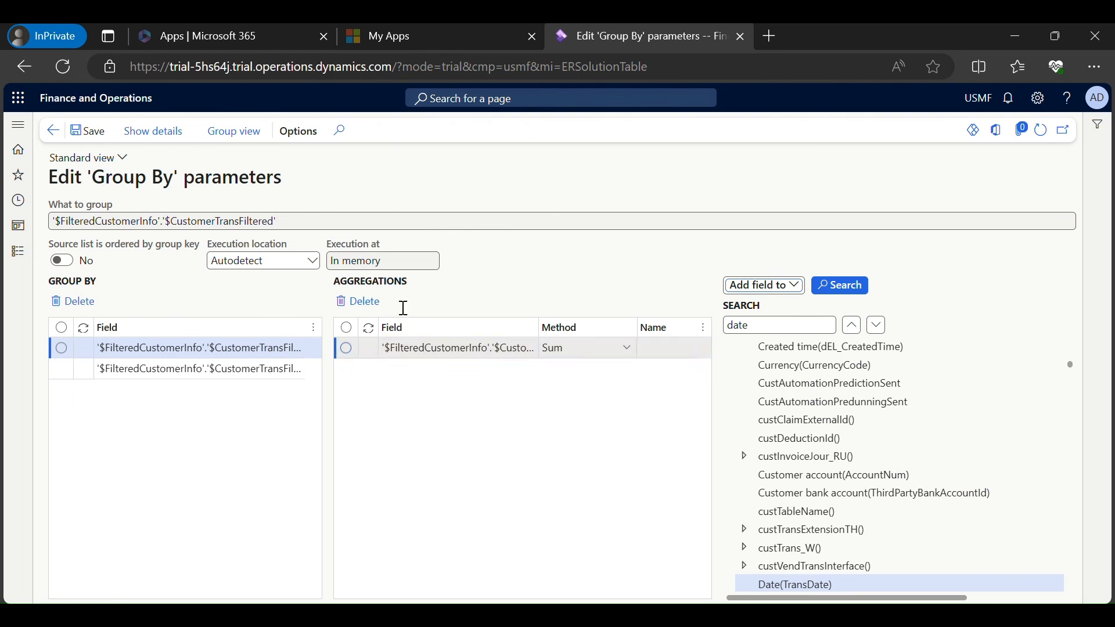
{"action": "left_click", "coordinate": [88, 131]}
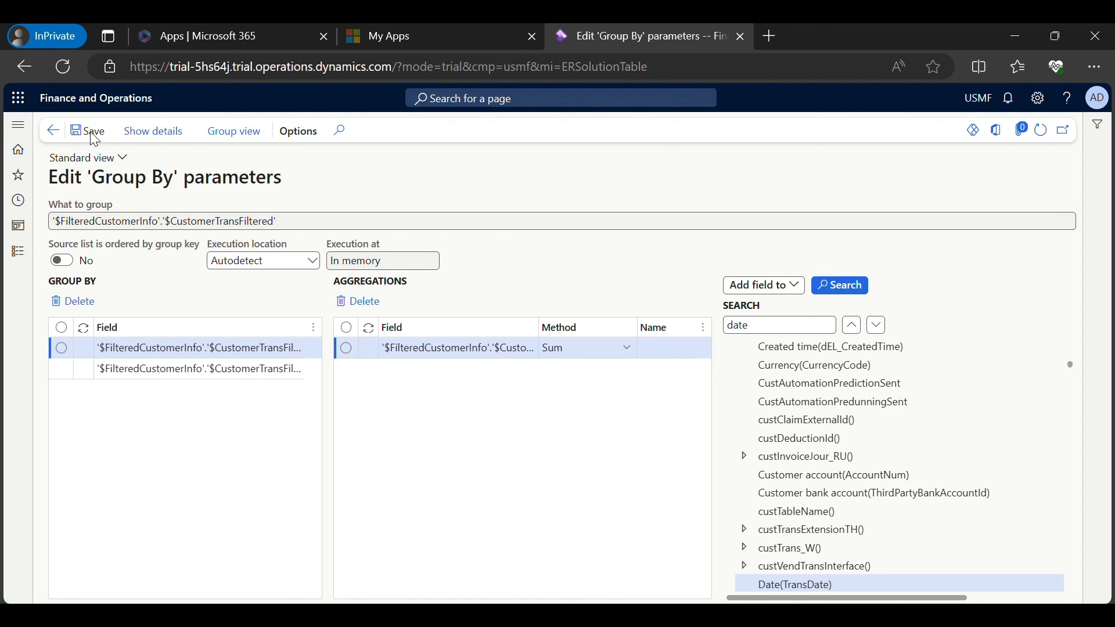
{"action": "left_click", "coordinate": [52, 131]}
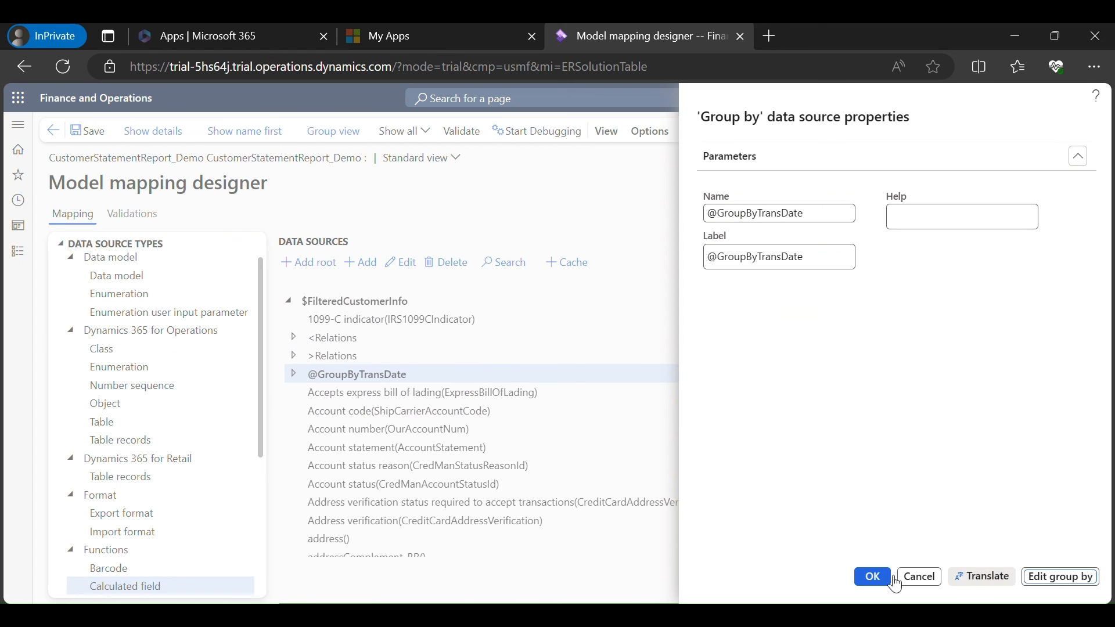
{"action": "left_click", "coordinate": [884, 579]}
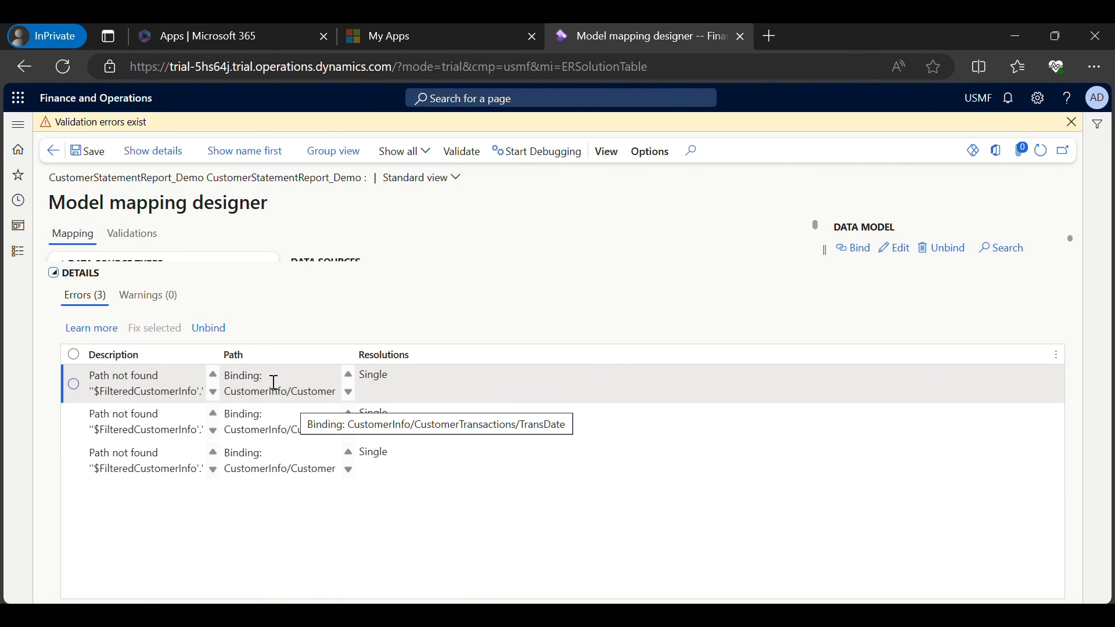
Unbind every binding under CustomerInfo/CustomerTransactions that is listed with a path-not-found error.
{"action": "left_click", "coordinate": [210, 328]}
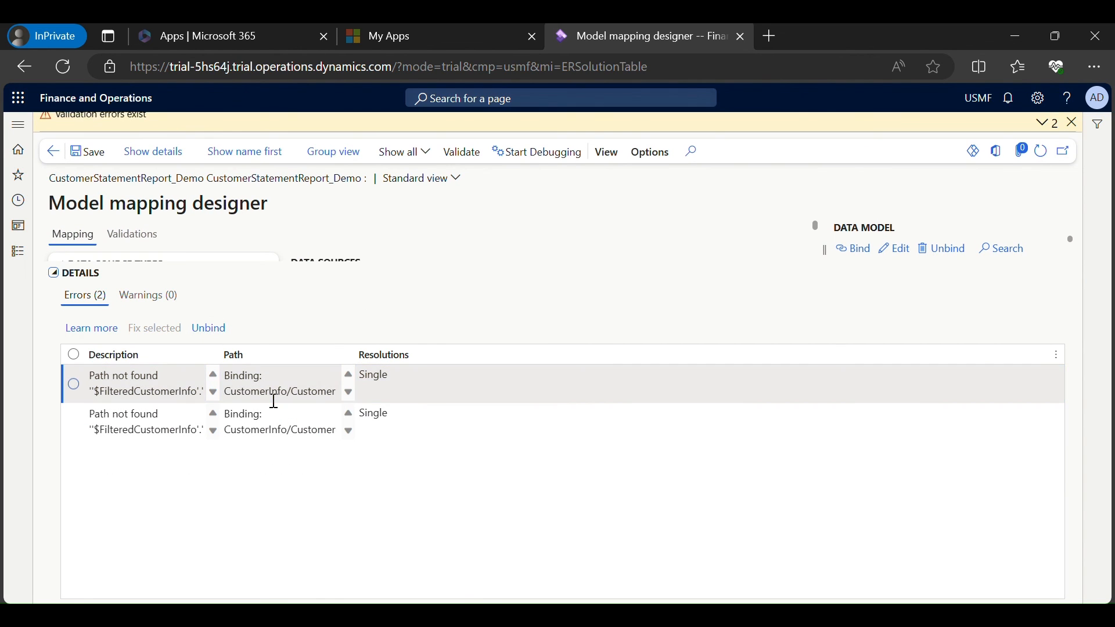
{"action": "left_click", "coordinate": [212, 329]}
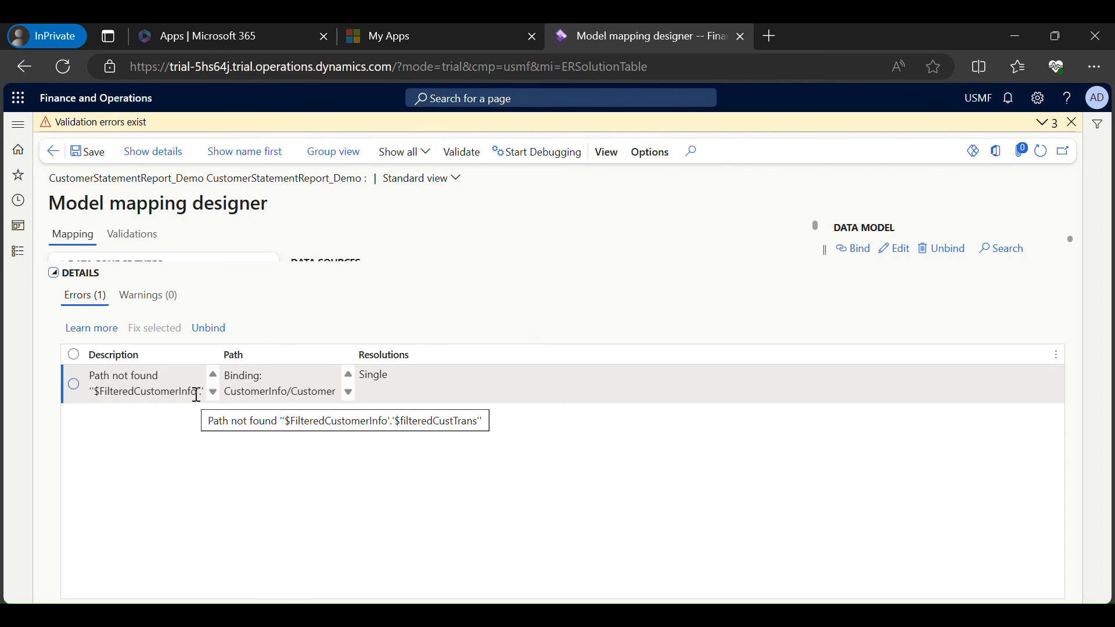
{"action": "left_click", "coordinate": [348, 393]}
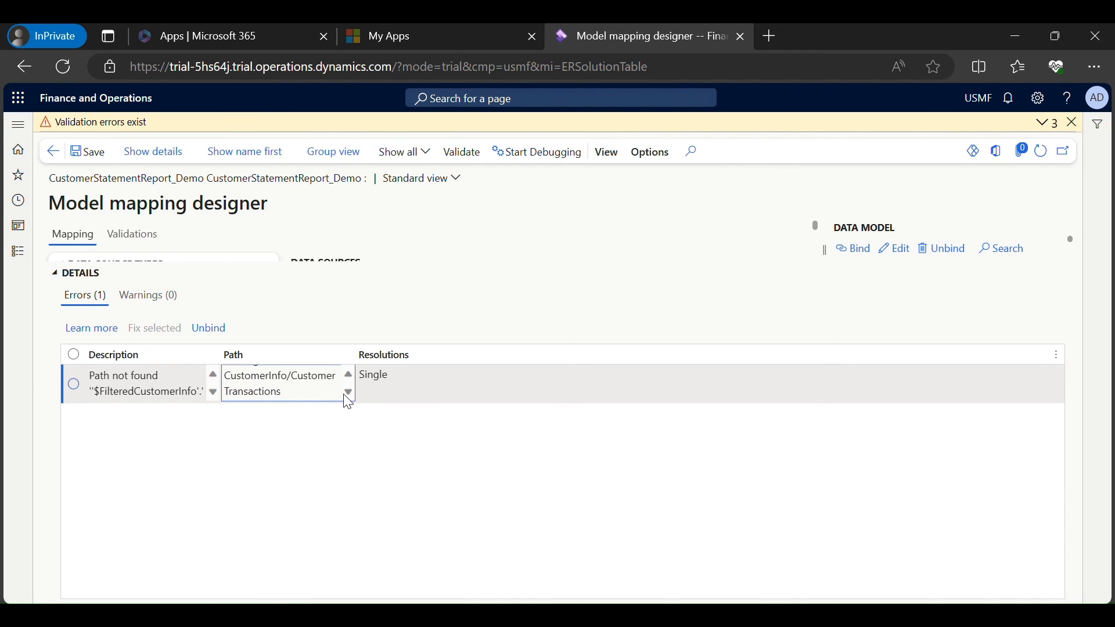
{"action": "left_click", "coordinate": [349, 375]}
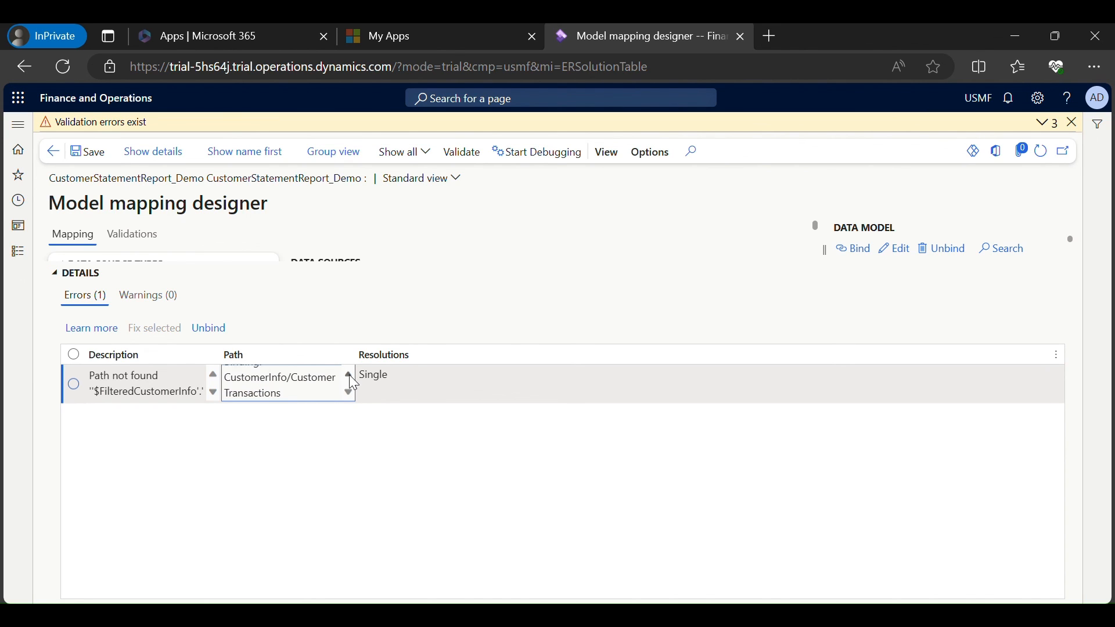
{"action": "left_click", "coordinate": [209, 336]}
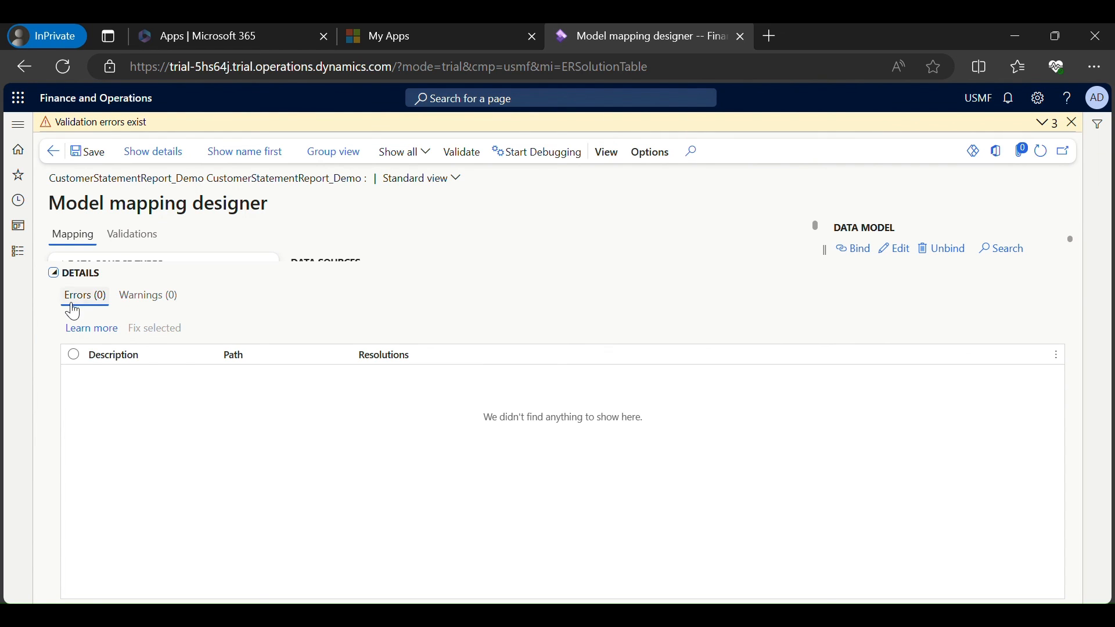
{"action": "left_click", "coordinate": [58, 281]}
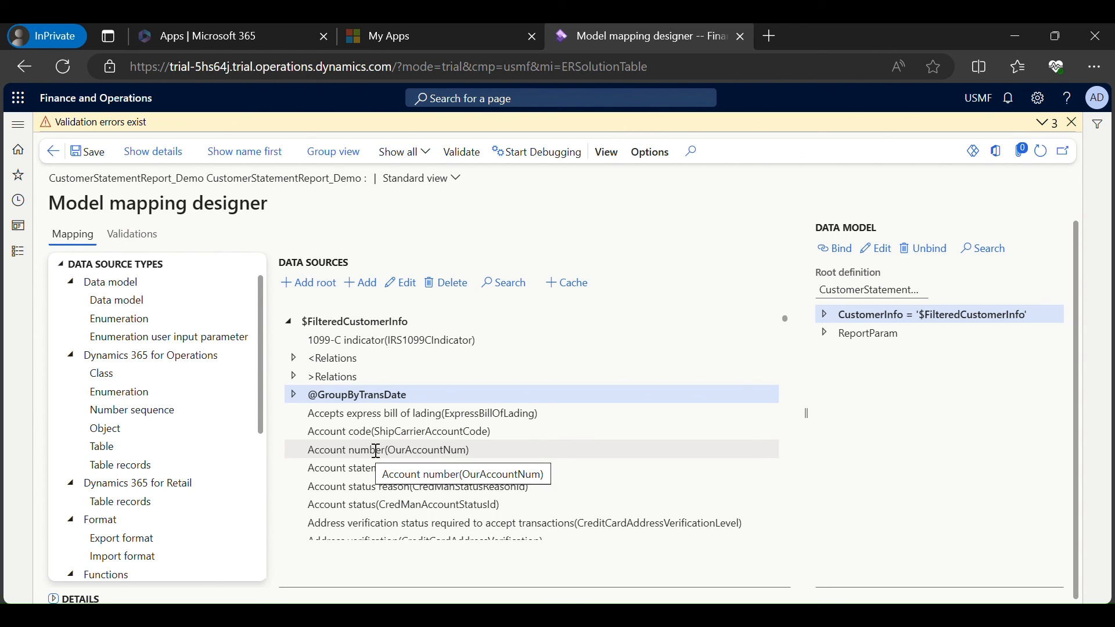
{"action": "left_click", "coordinate": [1073, 122]}
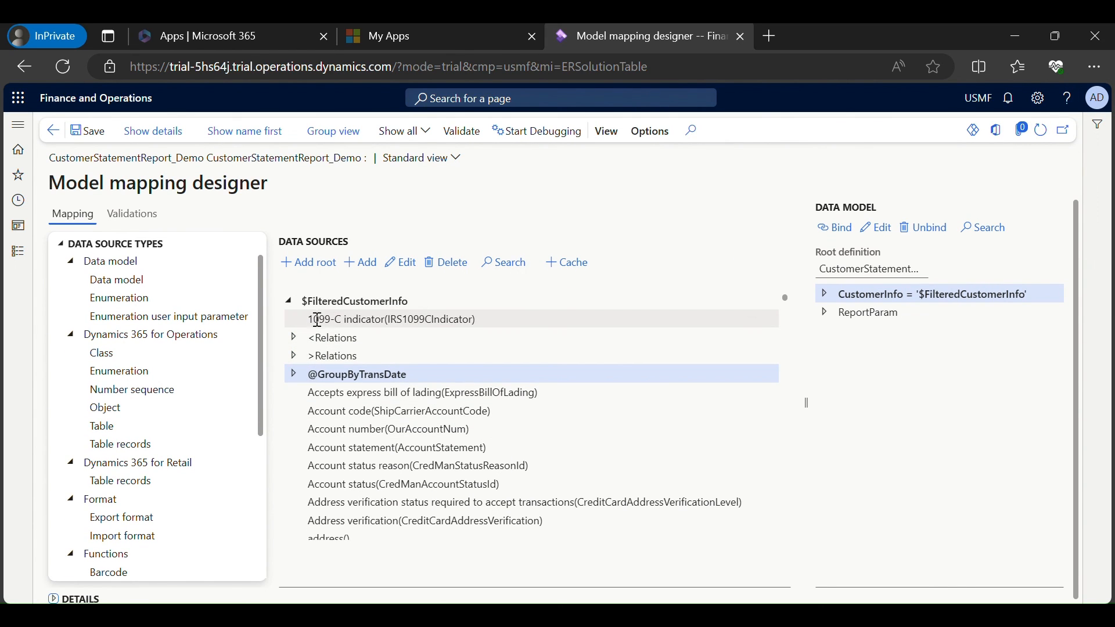
{"action": "left_click", "coordinate": [288, 301]}
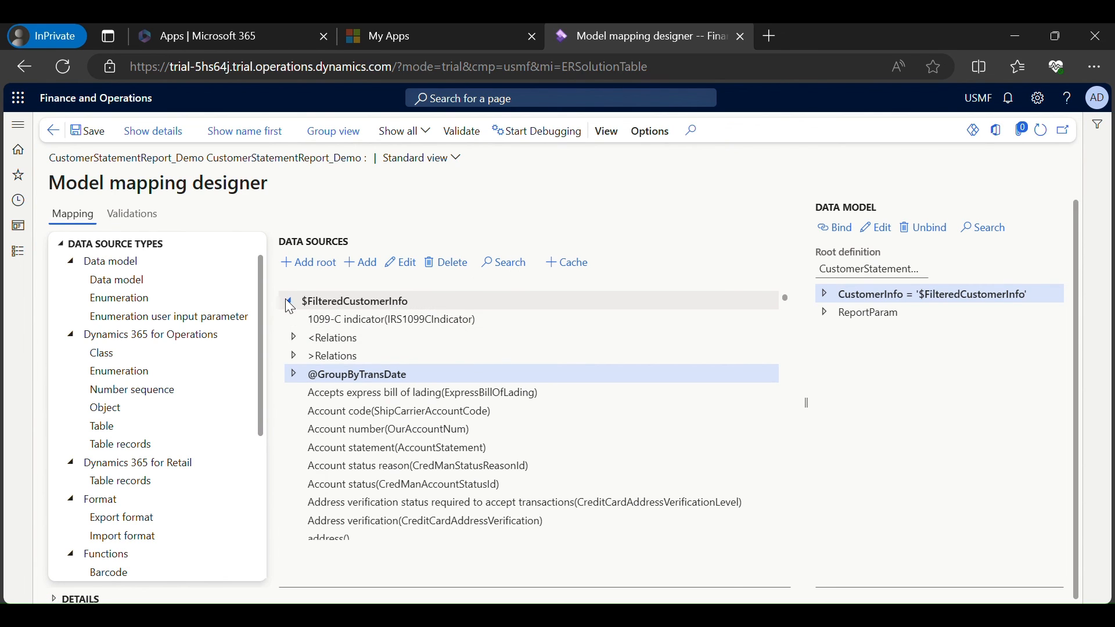
{"action": "left_click", "coordinate": [288, 301]}
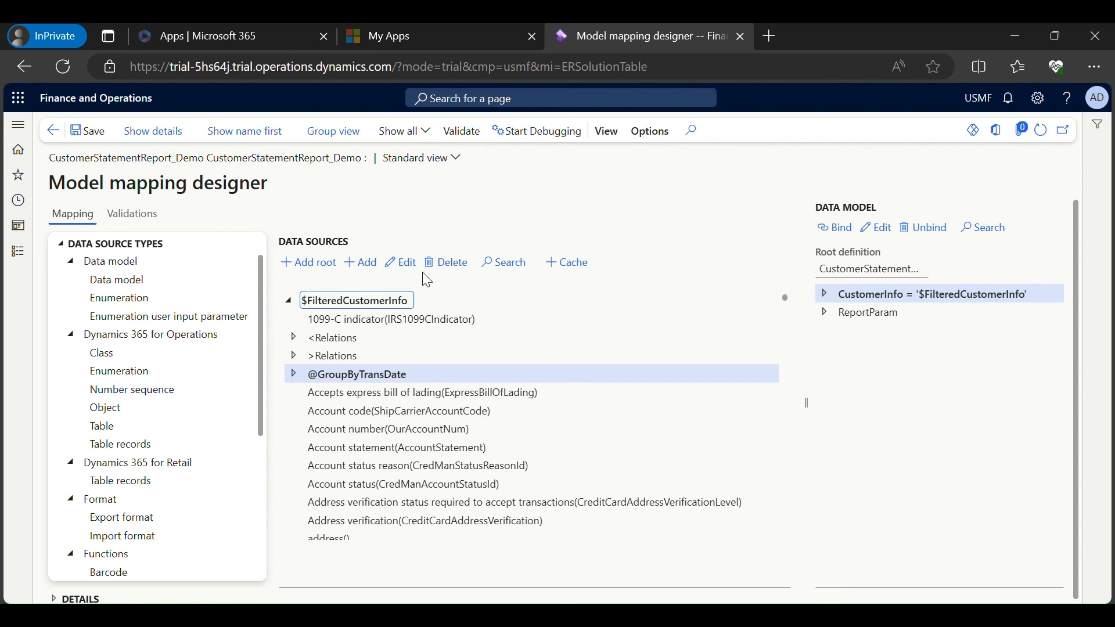
{"action": "left_click", "coordinate": [397, 272]}
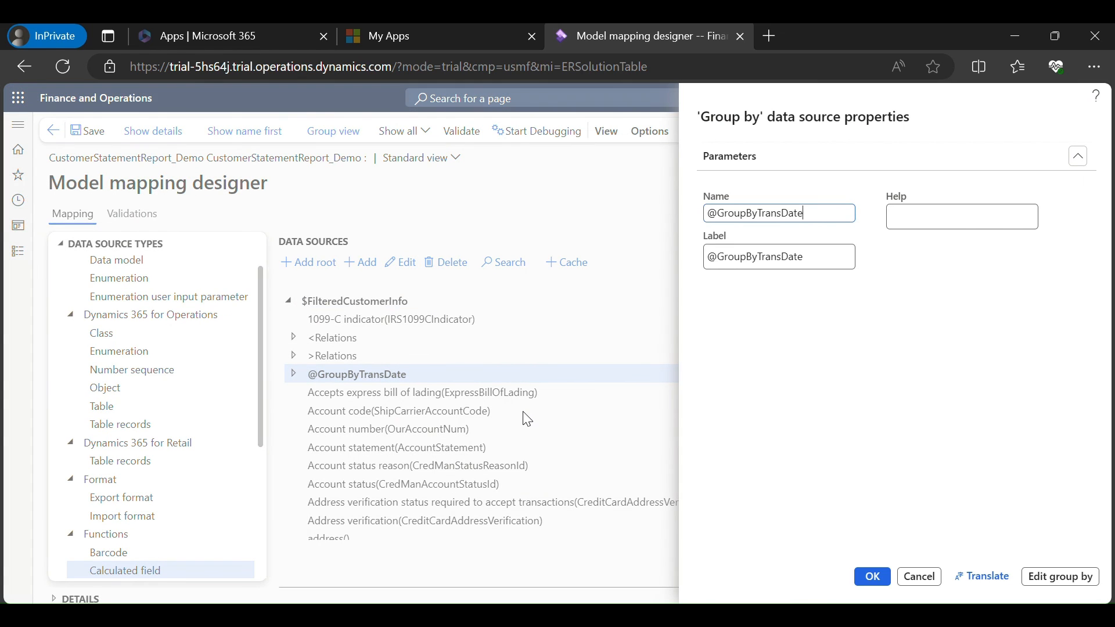
{"action": "left_click", "coordinate": [1059, 577]}
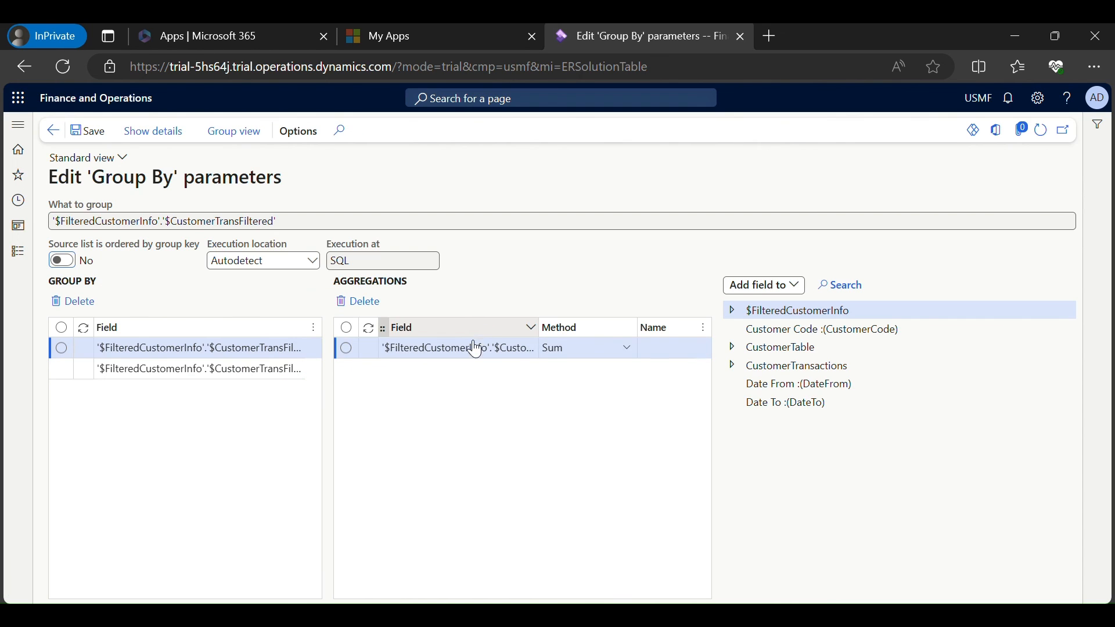
{"action": "left_click", "coordinate": [52, 131]}
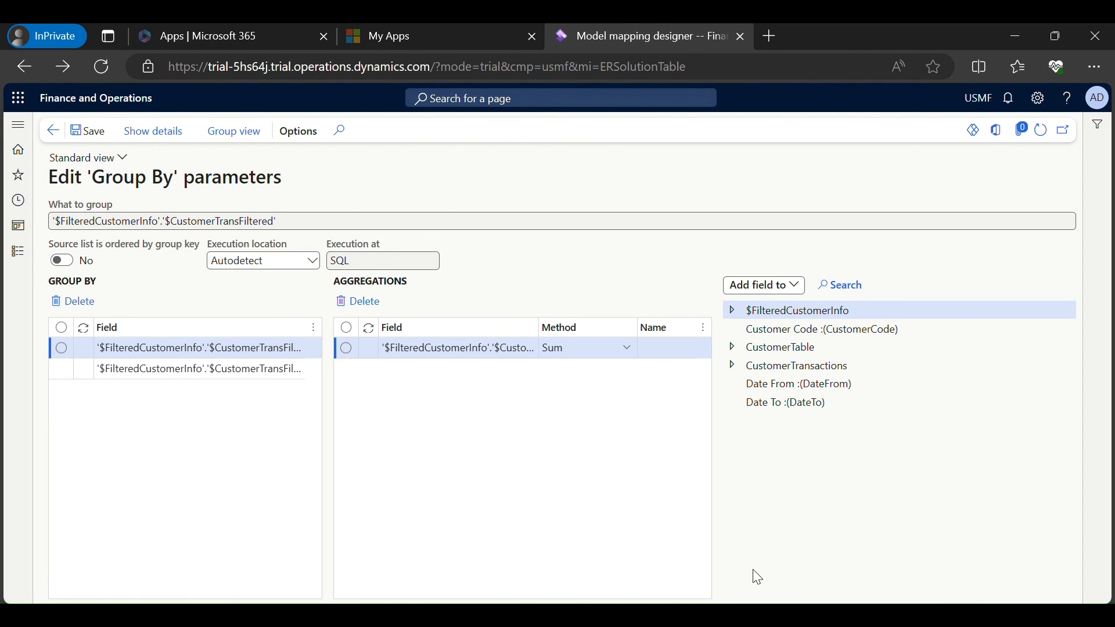
{"action": "left_click", "coordinate": [917, 580]}
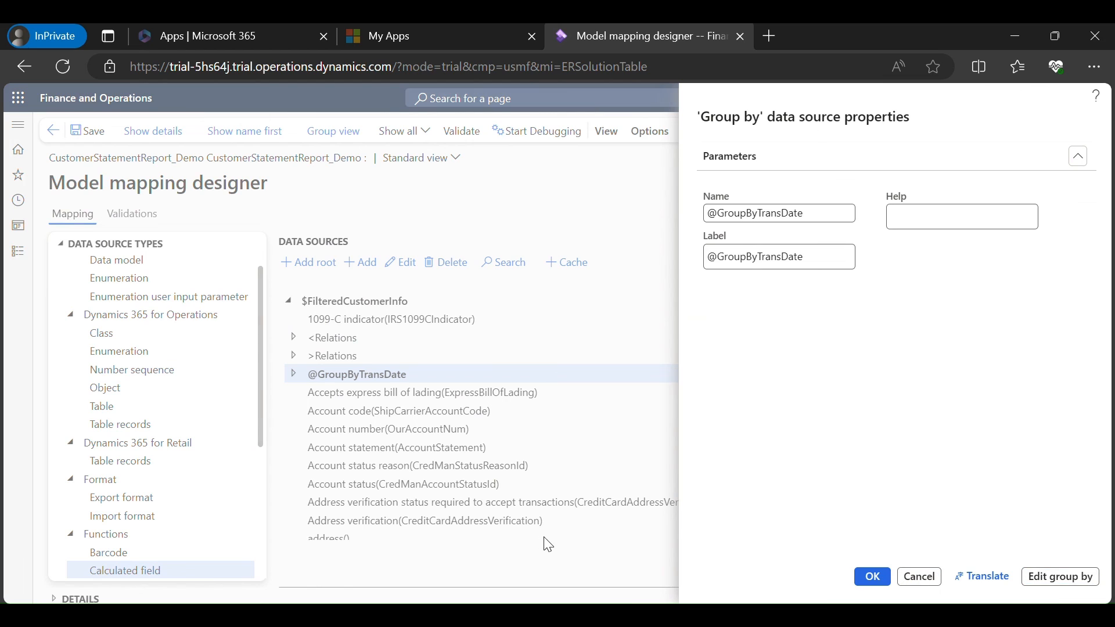
{"action": "left_click", "coordinate": [829, 294]}
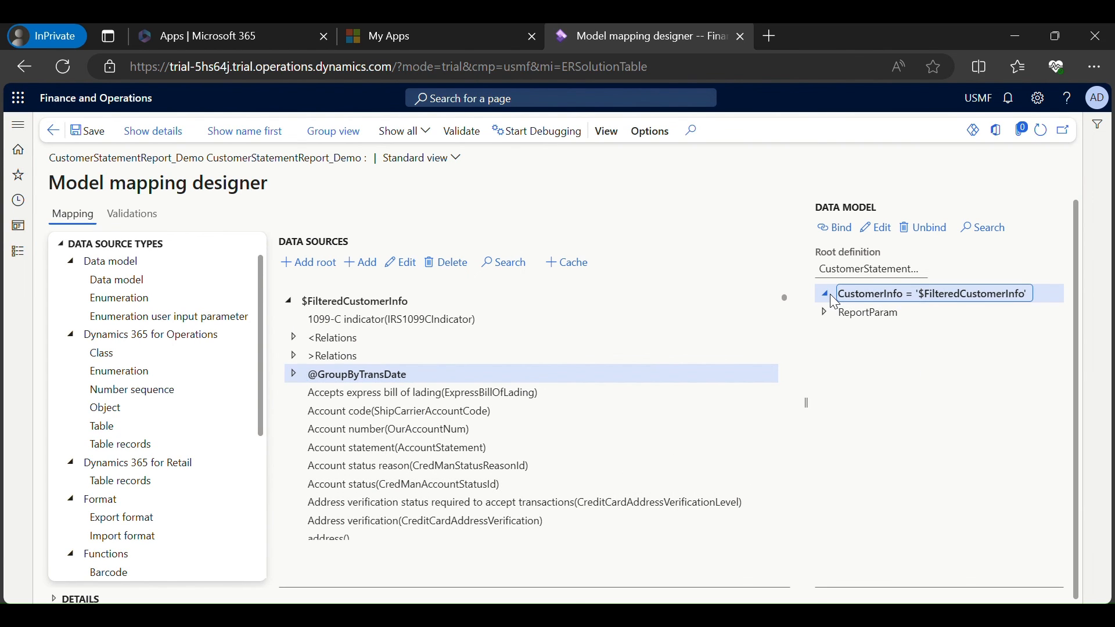
{"action": "left_click", "coordinate": [875, 350]}
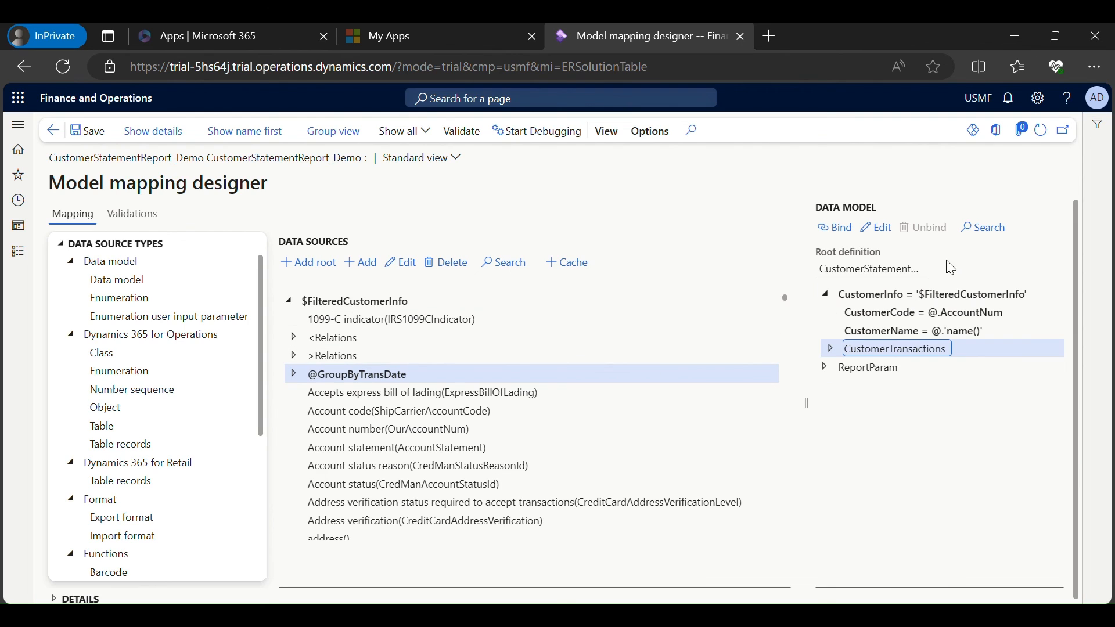
{"action": "left_click", "coordinate": [835, 227]}
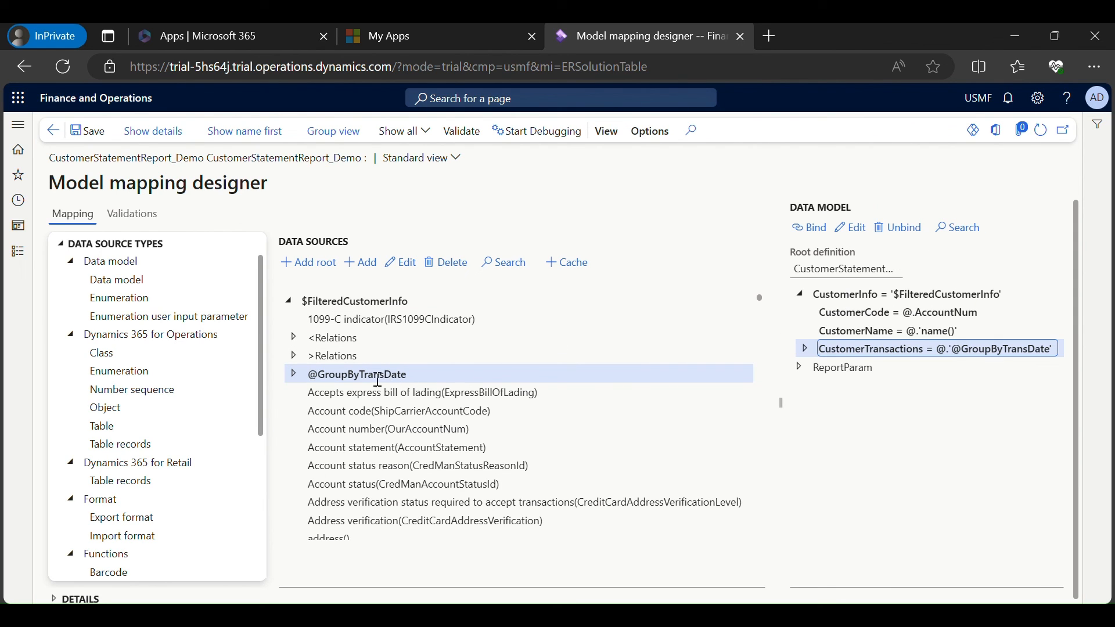
{"action": "left_click", "coordinate": [807, 349]}
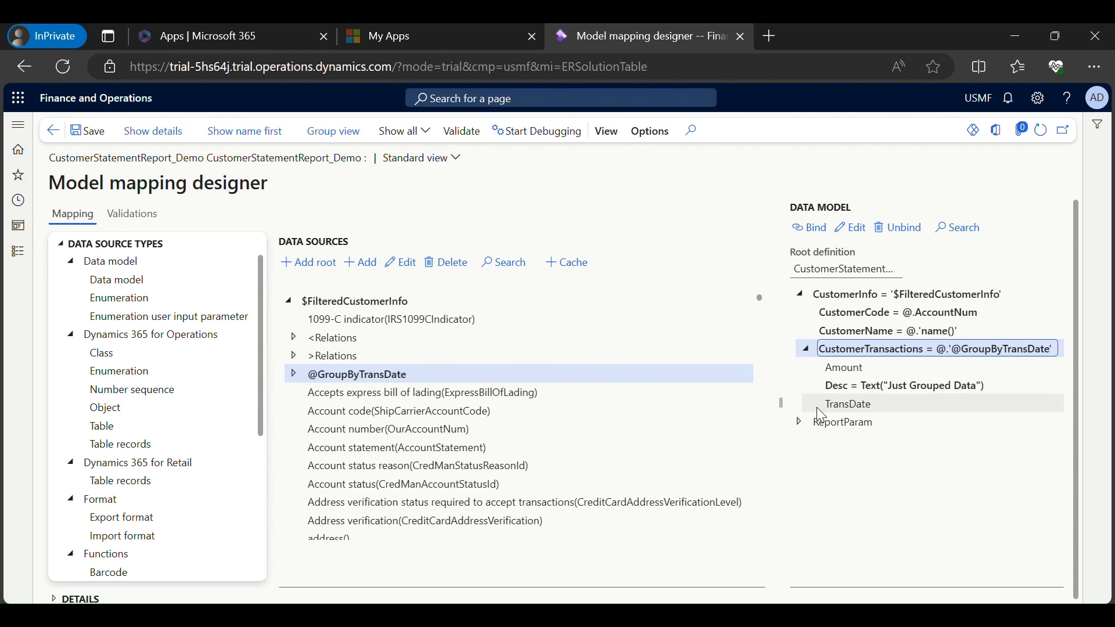
{"action": "left_click", "coordinate": [876, 386]}
{"action": "left_click", "coordinate": [851, 368]}
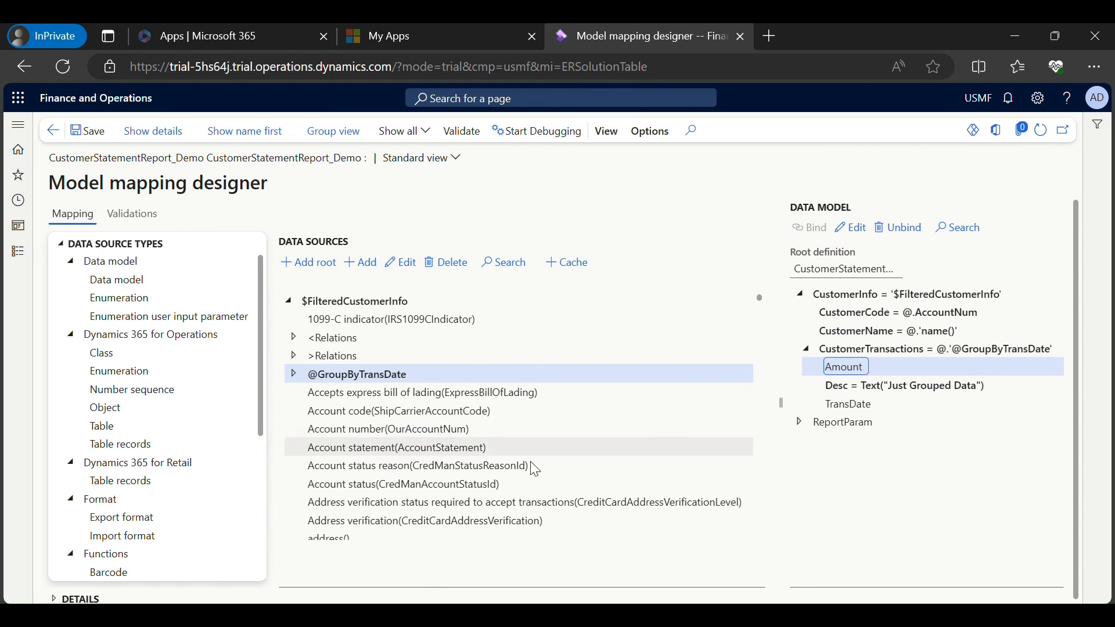
{"action": "scroll", "coordinate": [511, 476], "scroll_direction": "down", "scroll_amount": 1}
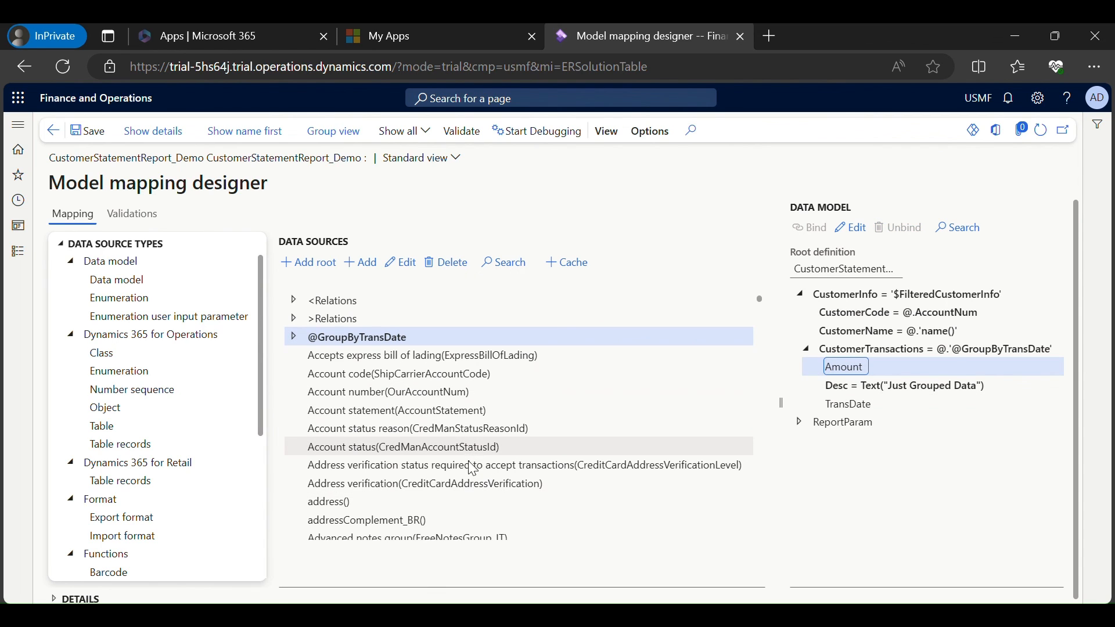
{"action": "left_click", "coordinate": [294, 337]}
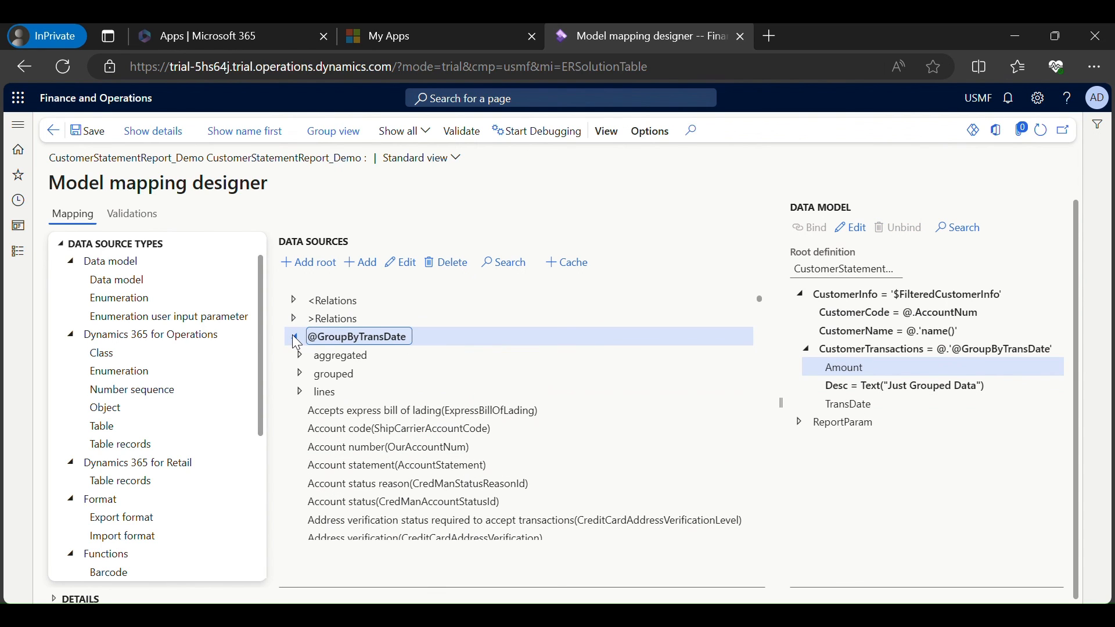
{"action": "left_click", "coordinate": [300, 373]}
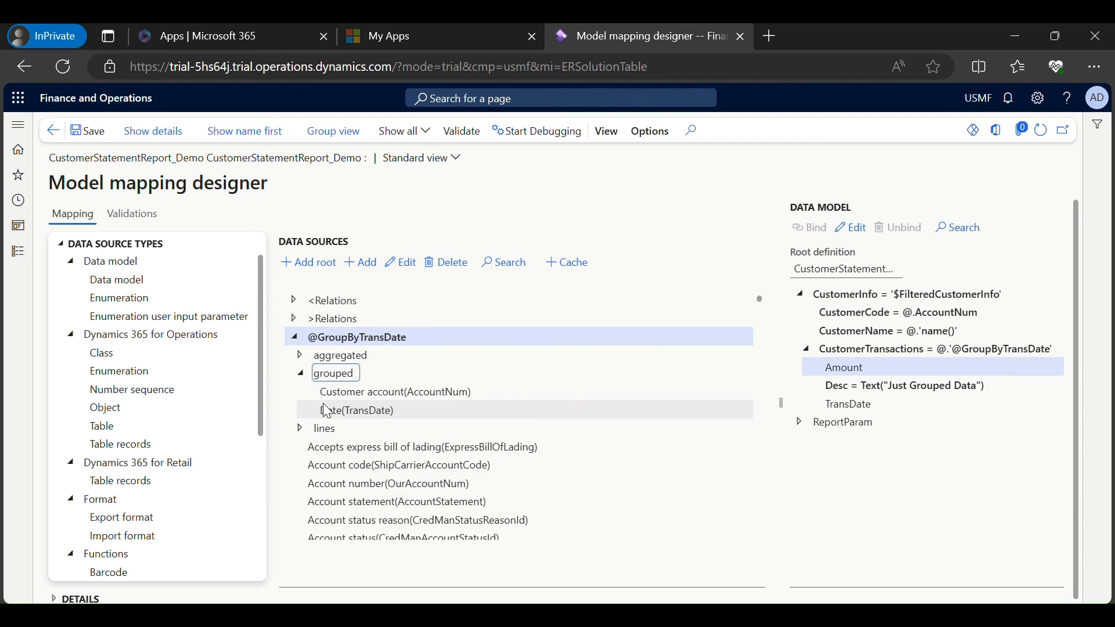
{"action": "left_click", "coordinate": [300, 356]}
{"action": "left_click", "coordinate": [329, 373]}
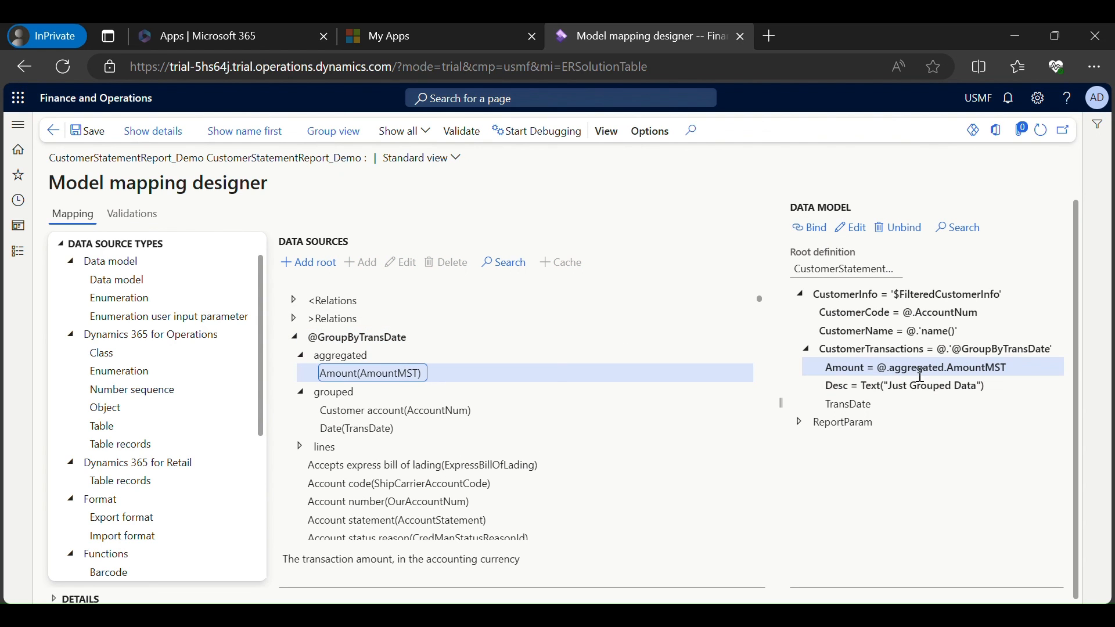
{"action": "left_click", "coordinate": [851, 403]}
{"action": "left_click", "coordinate": [367, 428]}
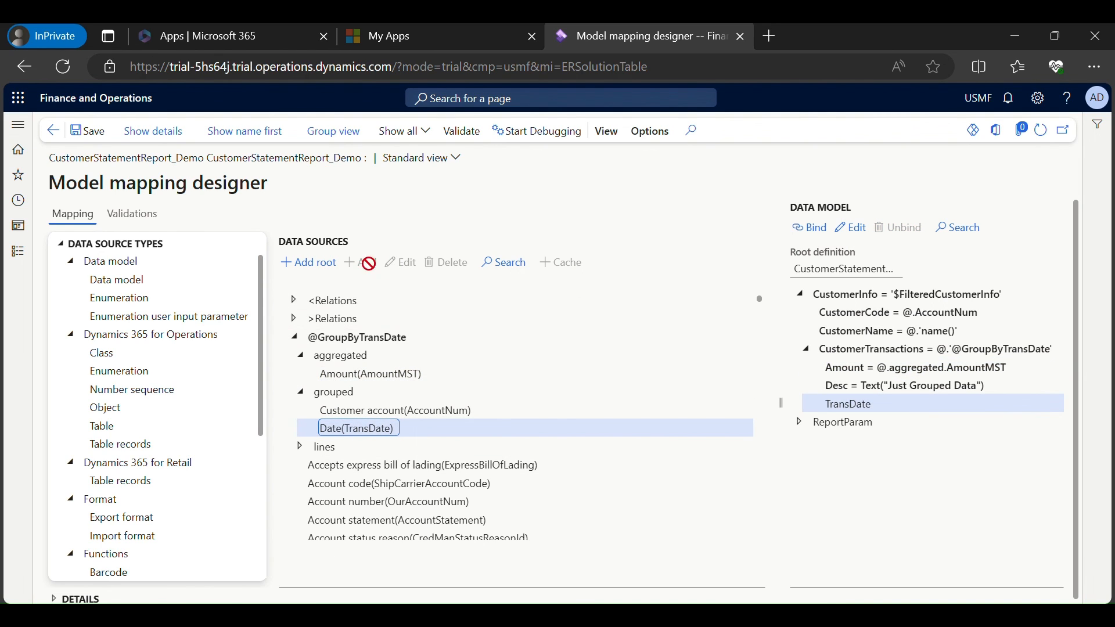
{"action": "left_click", "coordinate": [814, 225]}
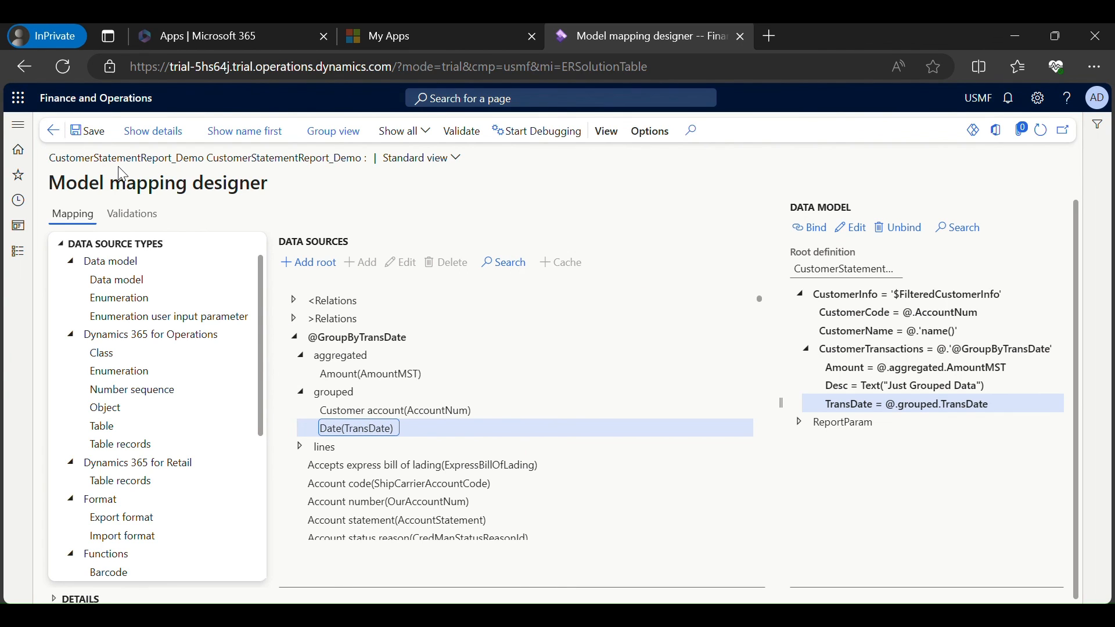
Validate the model mapping, close the validation details and return to the model to datasource mapping list.
{"action": "left_click", "coordinate": [463, 132]}
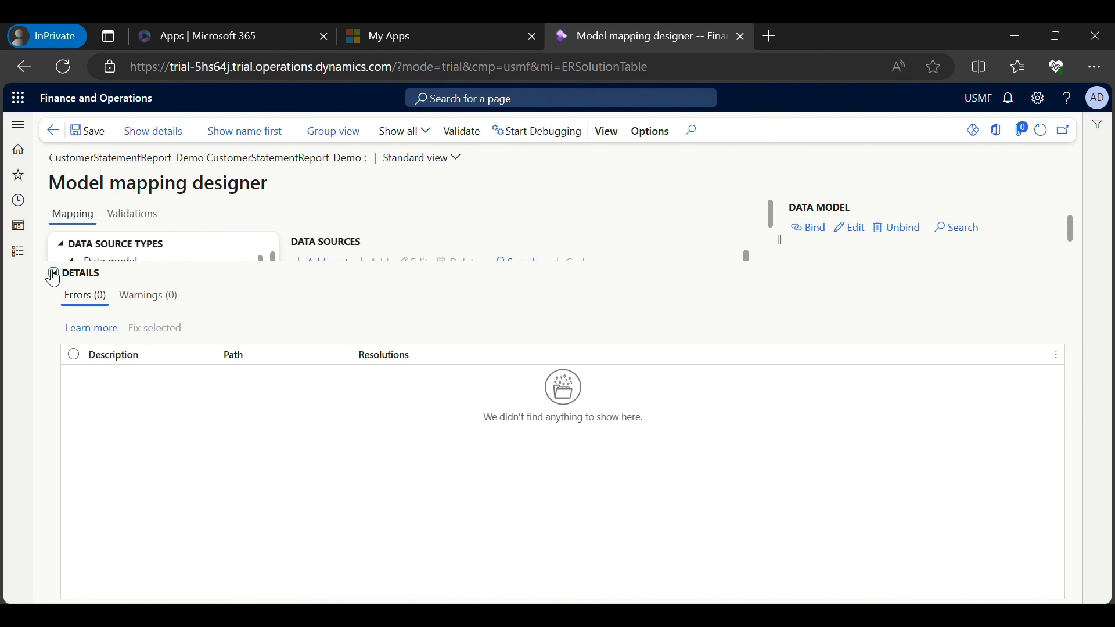
{"action": "left_click", "coordinate": [53, 276]}
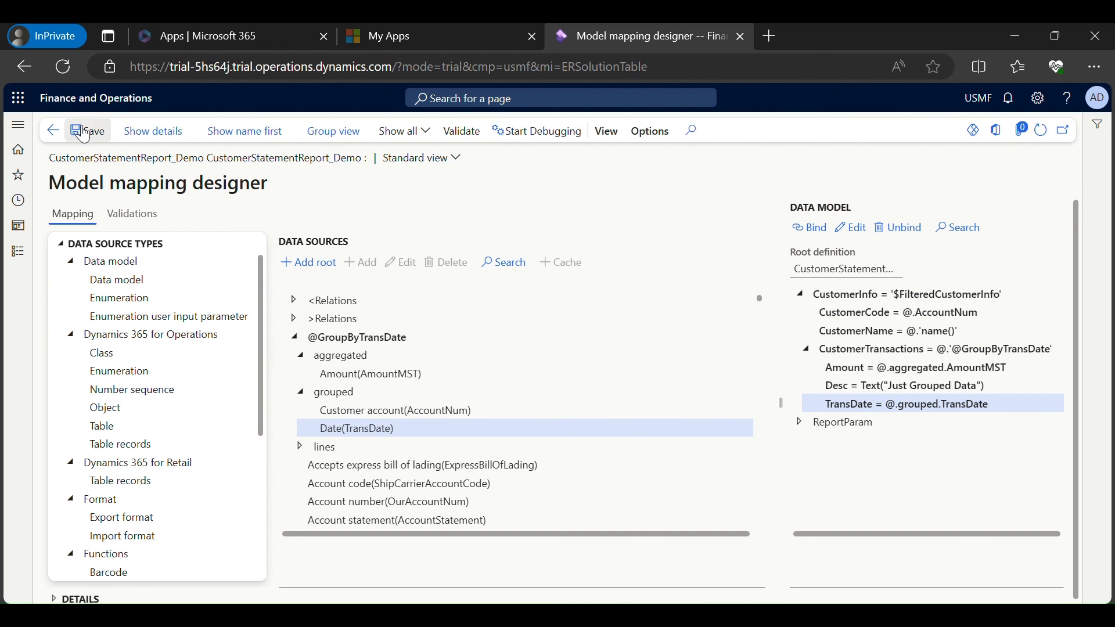
{"action": "left_click", "coordinate": [52, 131]}
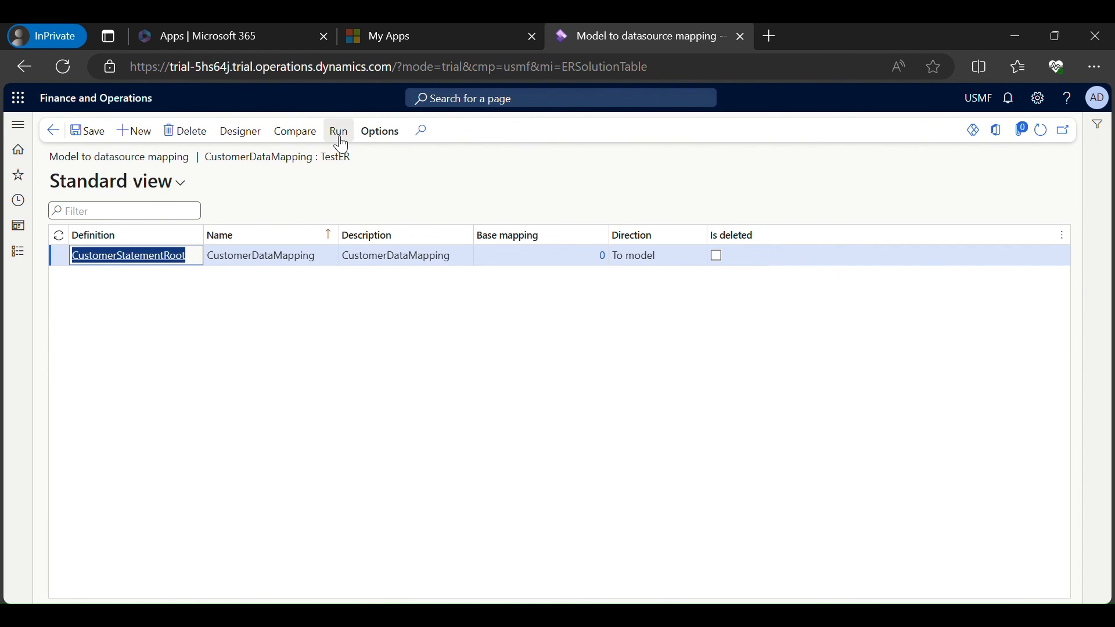
Run CustomerDataMapping for the preset customer from 1/1/2015 to 1/31/2015 and keep the downloaded XML output.
{"action": "left_click", "coordinate": [339, 134]}
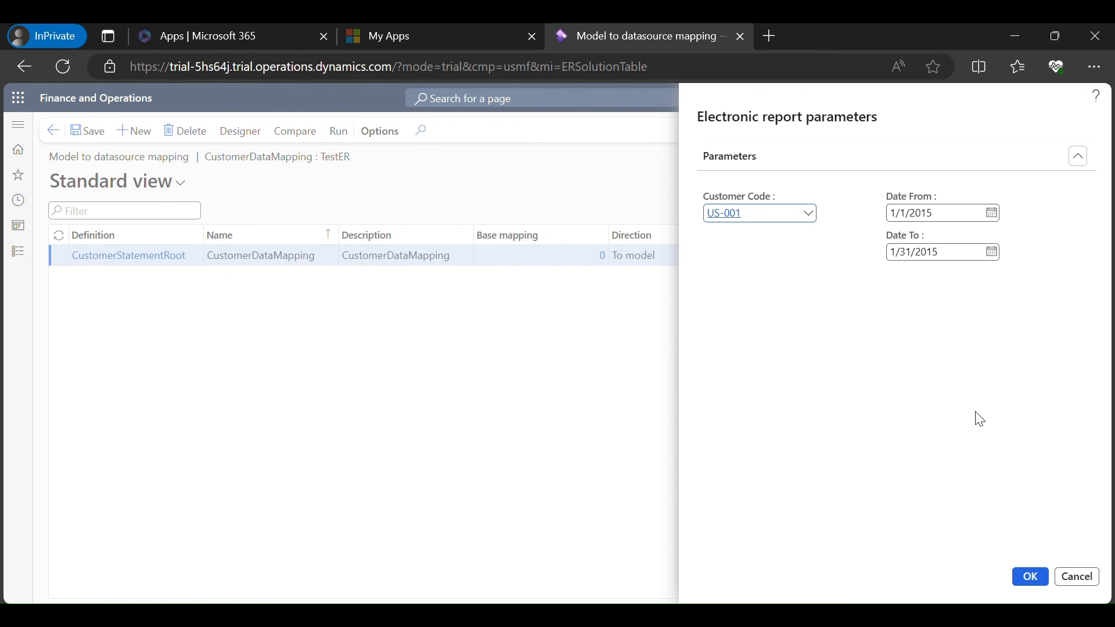
{"action": "left_click", "coordinate": [1025, 590]}
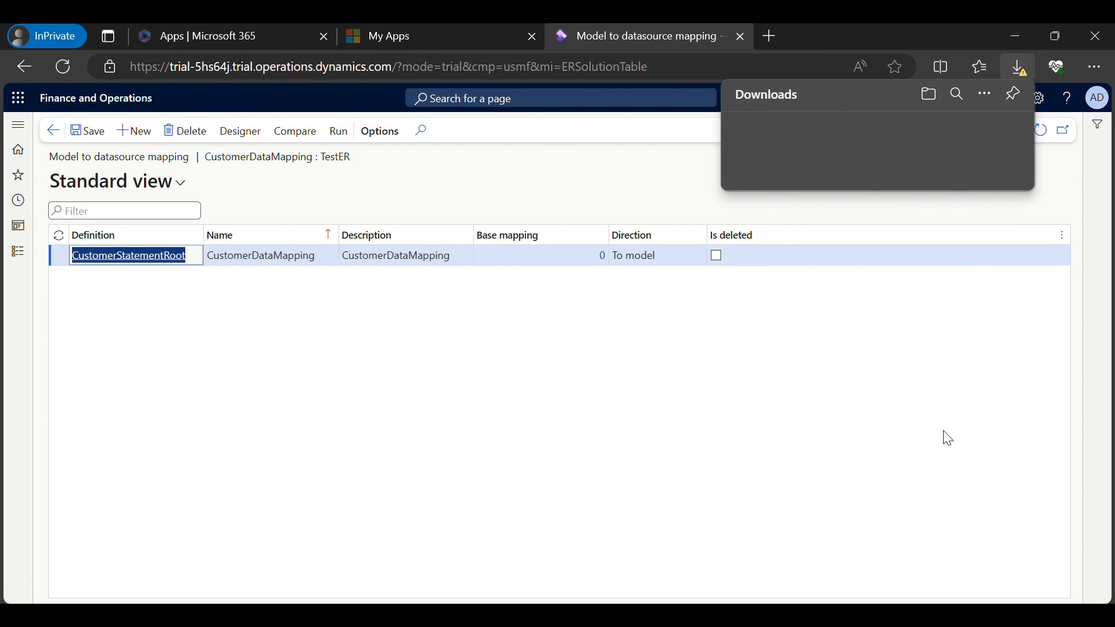
{"action": "left_click", "coordinate": [807, 175]}
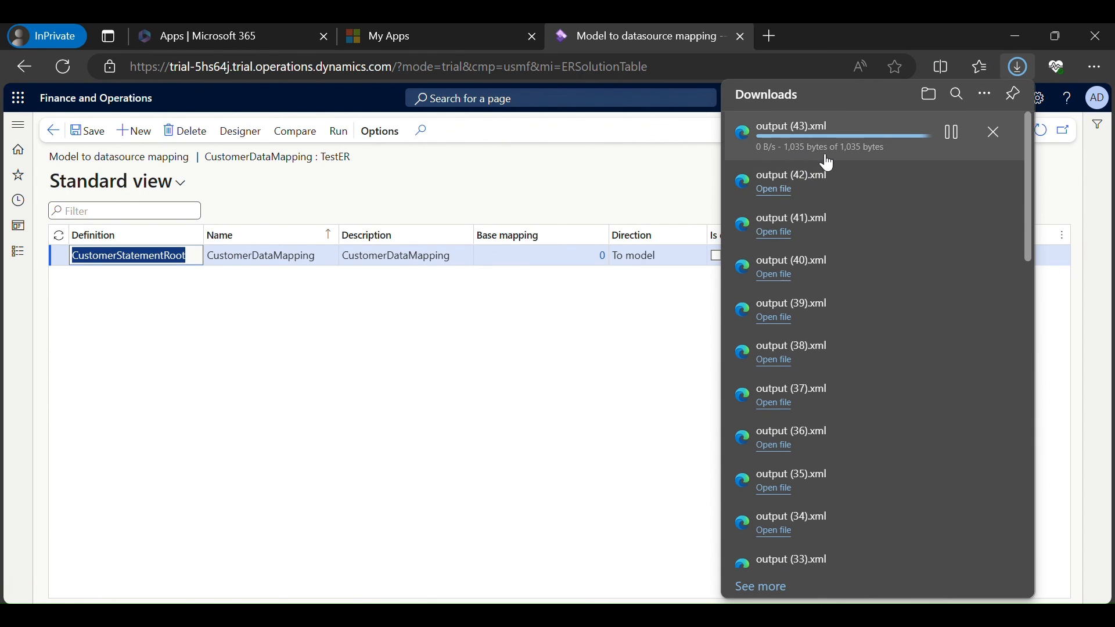
Switch to the Downloads folder and try to open output (43).xml in the browser.
{"action": "key", "text": "alt+Tab"}
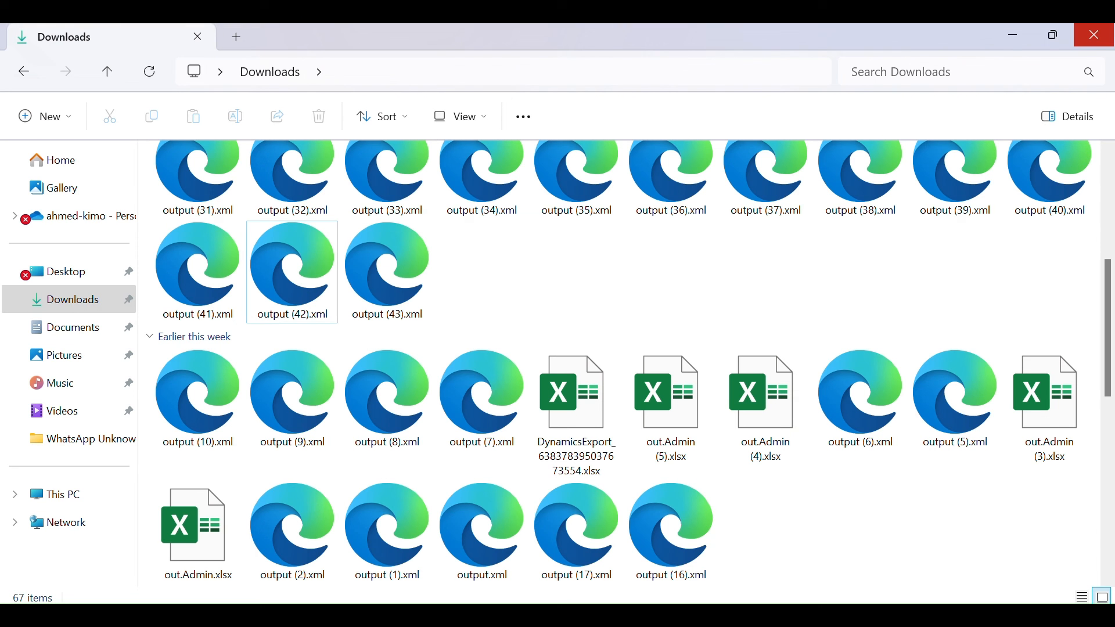
{"action": "left_click", "coordinate": [392, 291]}
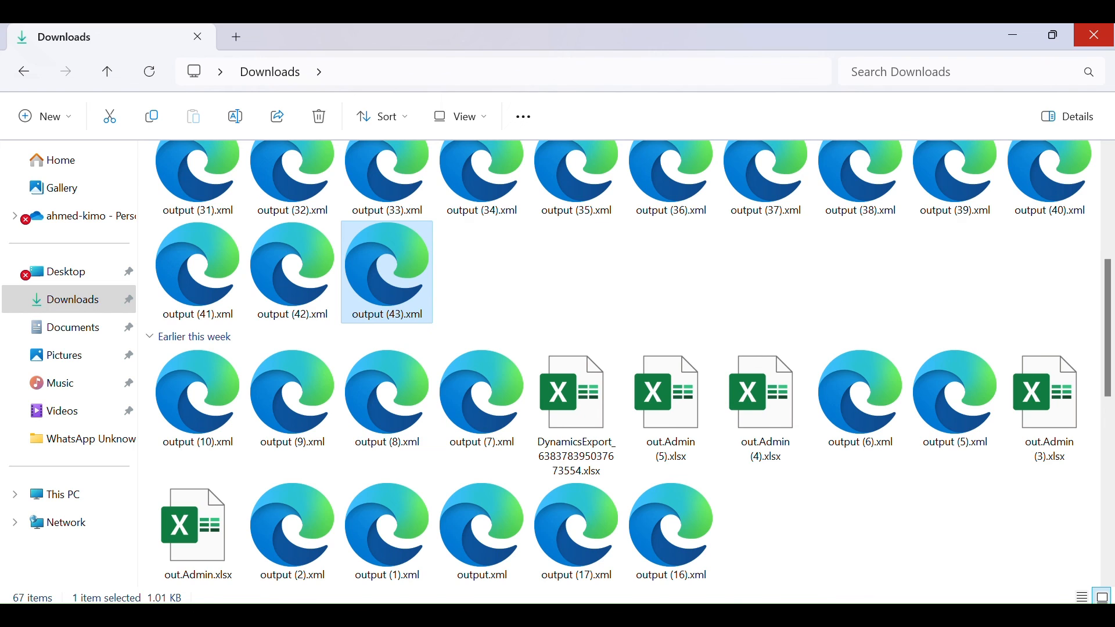
{"action": "key", "text": "alt+Tab"}
{"action": "key", "text": "alt+Tab"}
{"action": "double_click", "coordinate": [397, 256]}
{"action": "left_click_drag", "start_coordinate": [259, 181], "coordinate": [289, 339]}
{"action": "middle_click", "coordinate": [863, 26]}
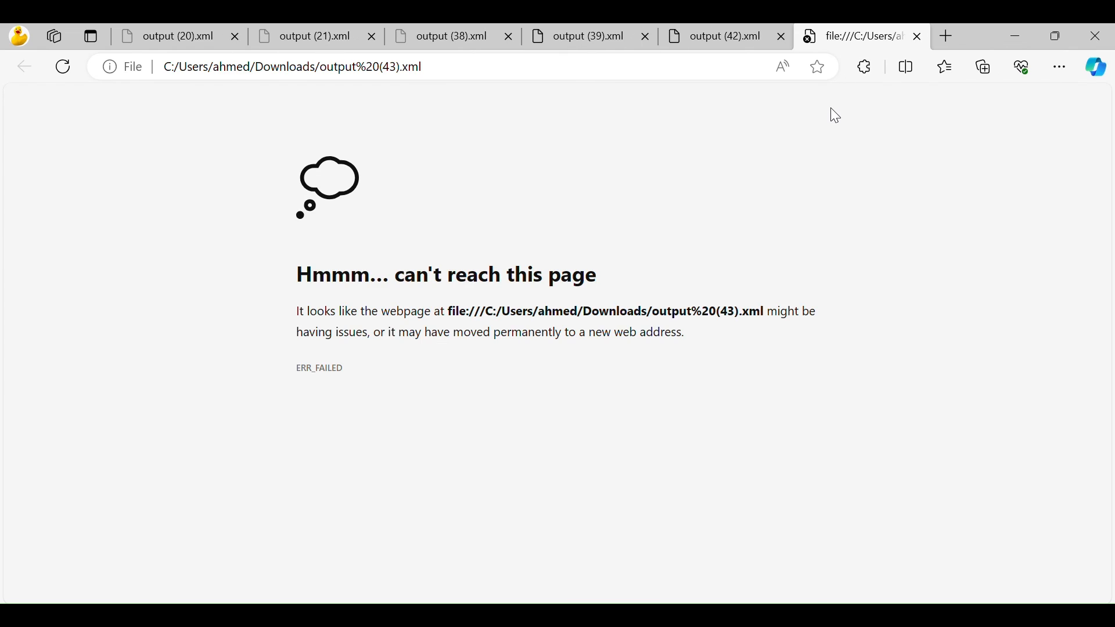
Switch back to Finance and Operations, run CustomerDataMapping again for the preset customer and keep the downloaded output (44).xml.
{"action": "key", "text": "alt+Tab"}
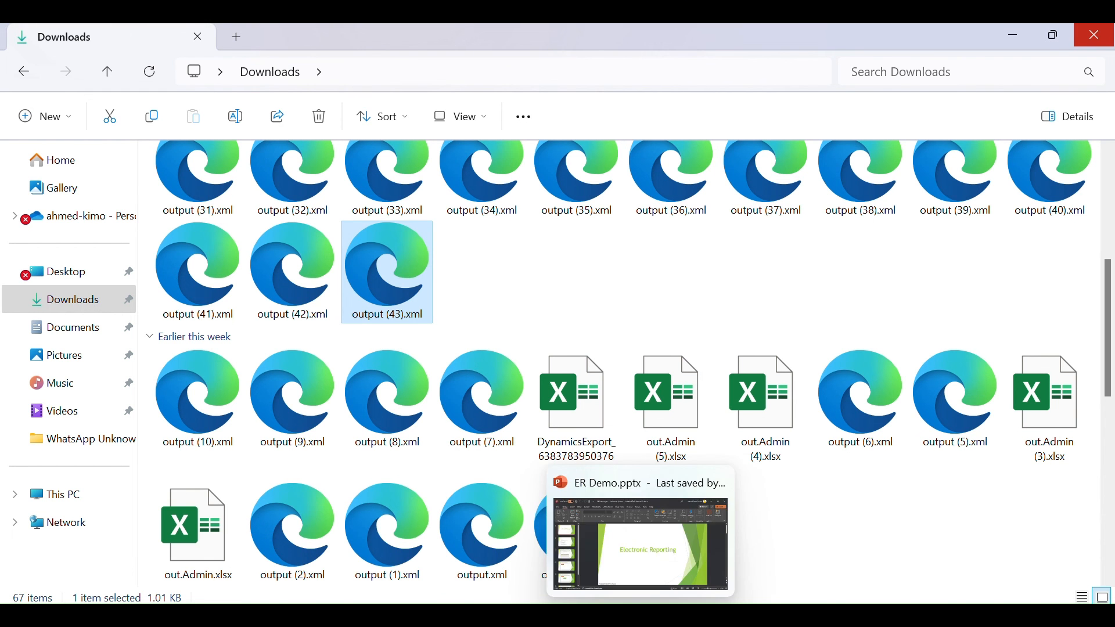
{"action": "mouse_move", "coordinate": [603, 615]}
{"action": "left_click", "coordinate": [555, 544]}
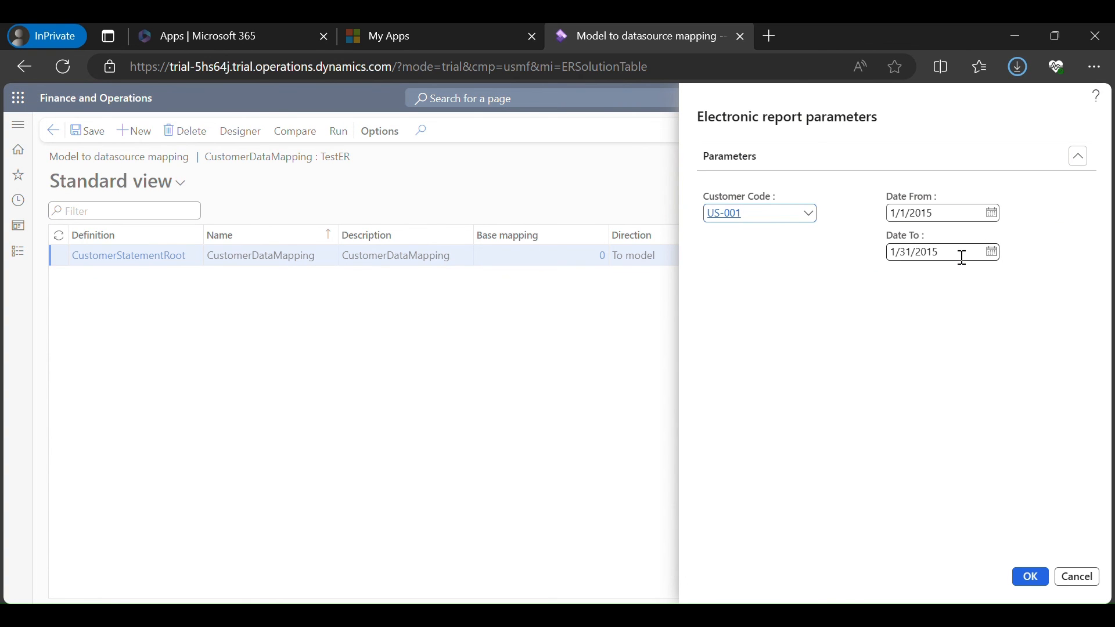
{"action": "left_click", "coordinate": [962, 258]}
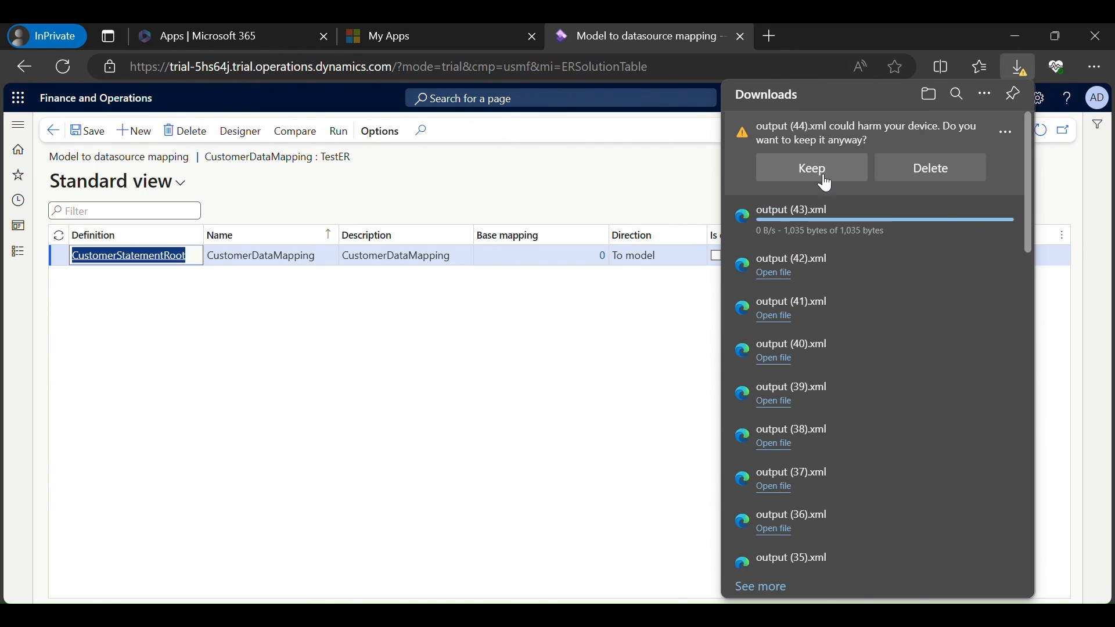
{"action": "left_click", "coordinate": [823, 170]}
Open output (44).xml from the Downloads folder and reload it to view the grouped customer transactions.
{"action": "left_click", "coordinate": [1015, 43]}
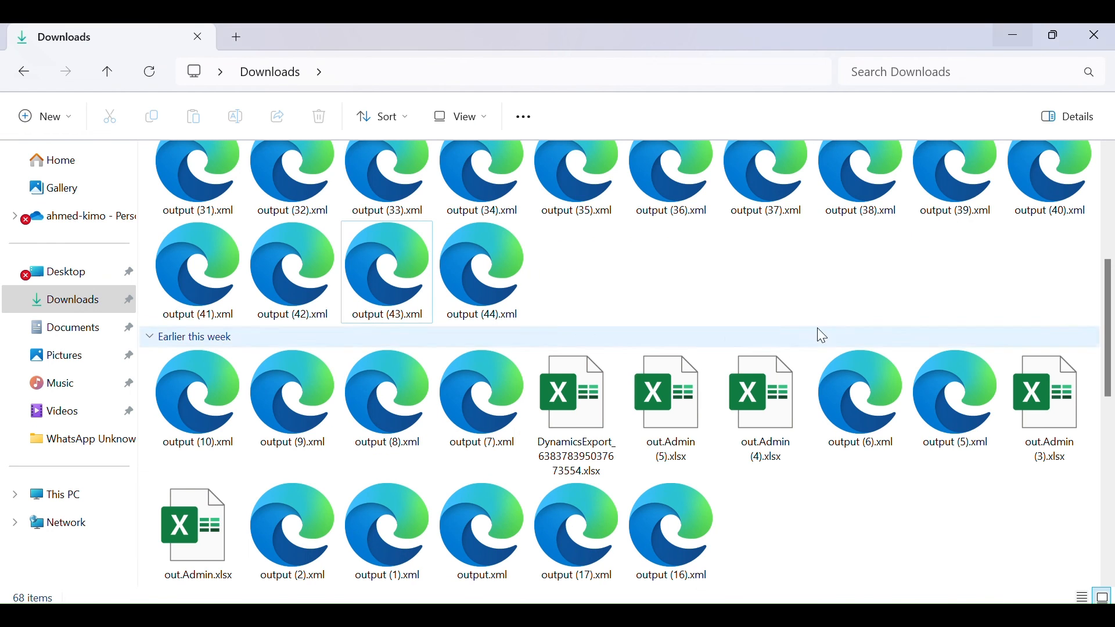
{"action": "left_click", "coordinate": [500, 273]}
{"action": "double_click", "coordinate": [499, 269]}
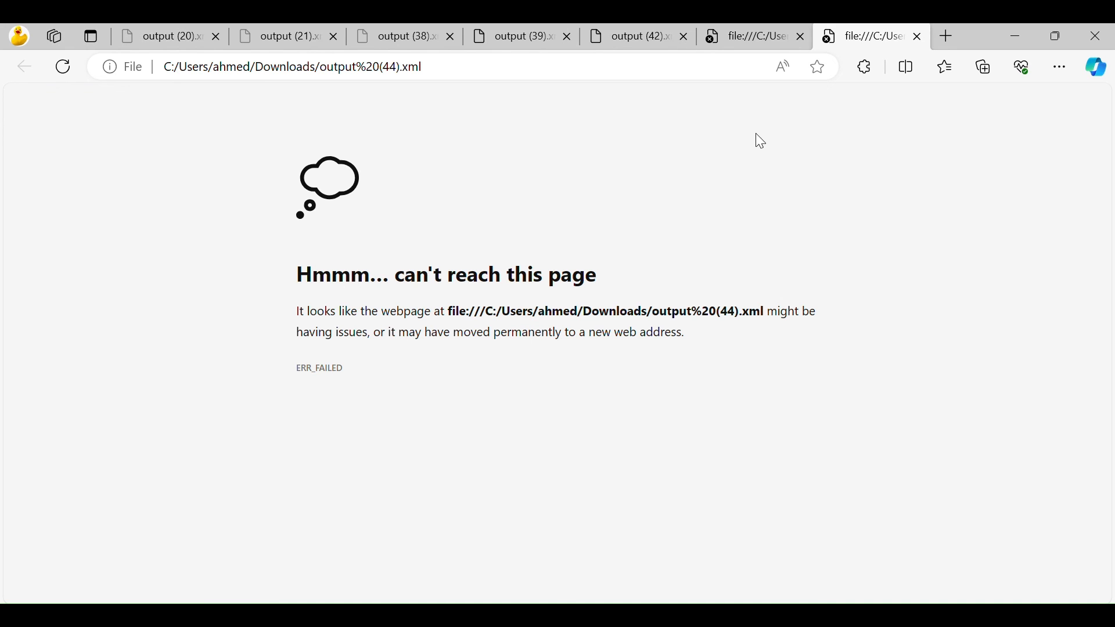
{"action": "left_click", "coordinate": [61, 72]}
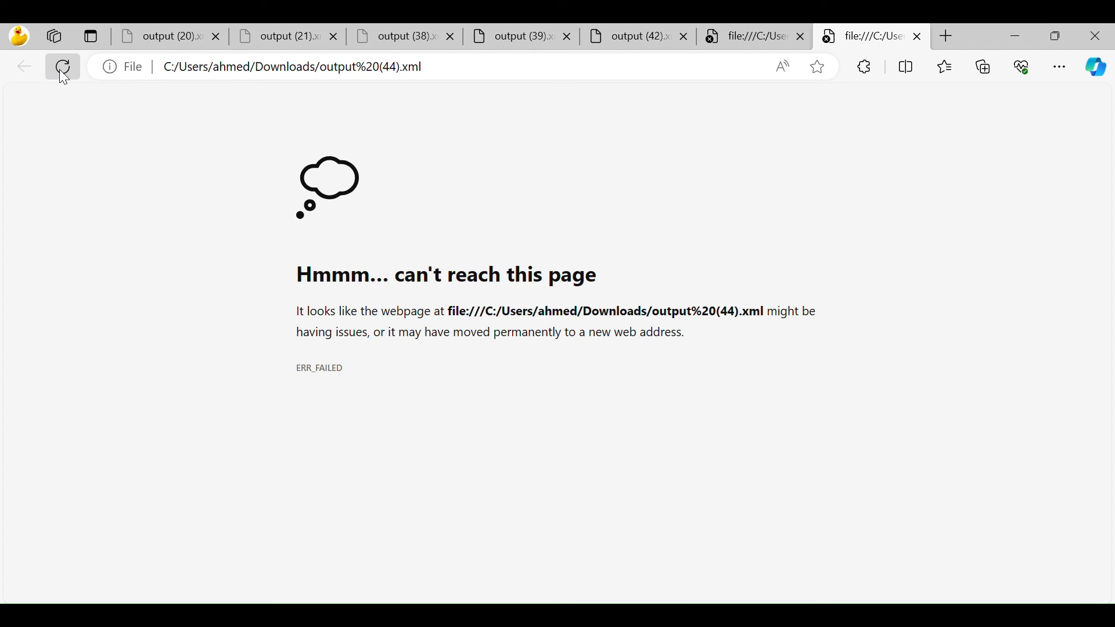
{"action": "left_click", "coordinate": [61, 71]}
{"action": "left_click", "coordinate": [63, 72]}
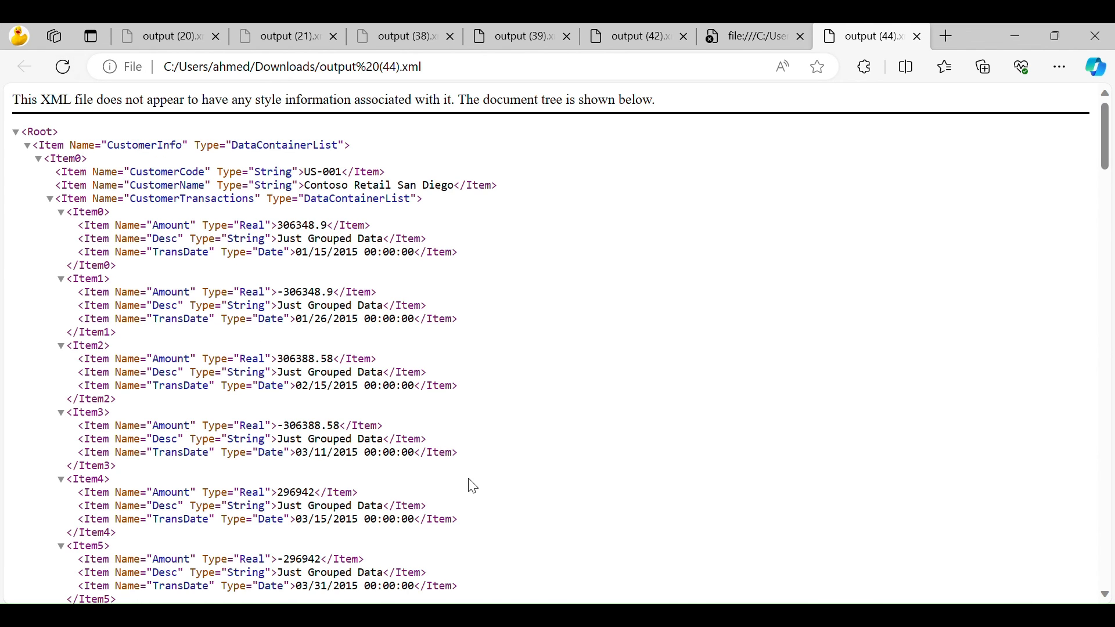
Review the remaining grouped transactions in output (44).xml, close that file and switch back to Finance and Operations.
{"action": "scroll", "coordinate": [477, 484], "scroll_direction": "down", "scroll_amount": 15}
{"action": "scroll", "coordinate": [487, 480], "scroll_direction": "down", "scroll_amount": 4}
{"action": "left_click", "coordinate": [918, 37]}
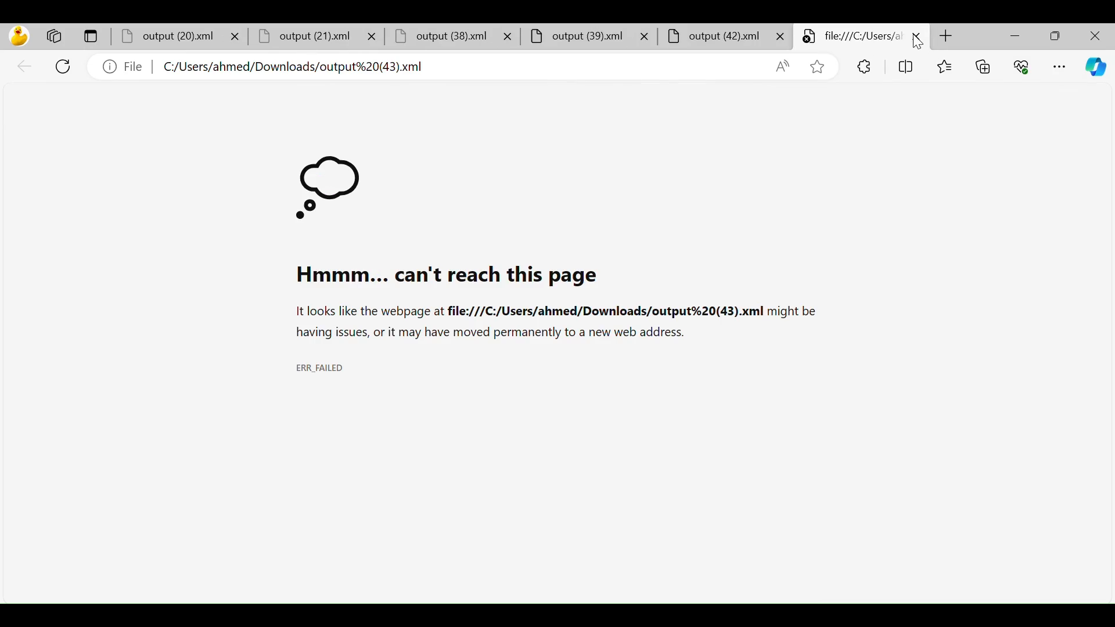
{"action": "left_click", "coordinate": [1016, 37]}
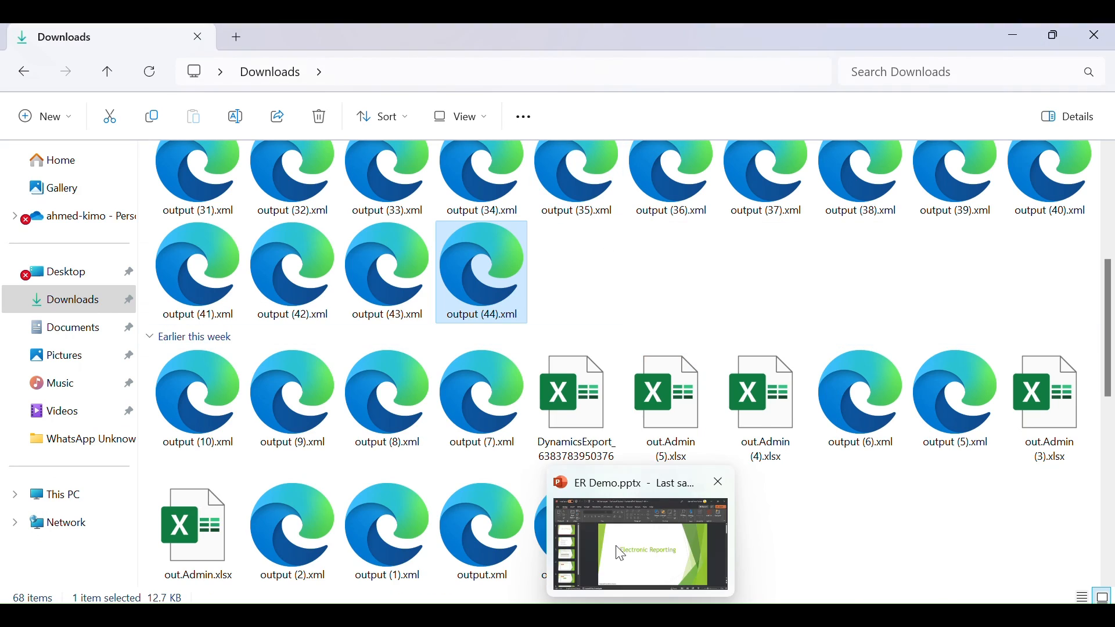
{"action": "left_click", "coordinate": [1016, 38]}
{"action": "mouse_move", "coordinate": [609, 615]}
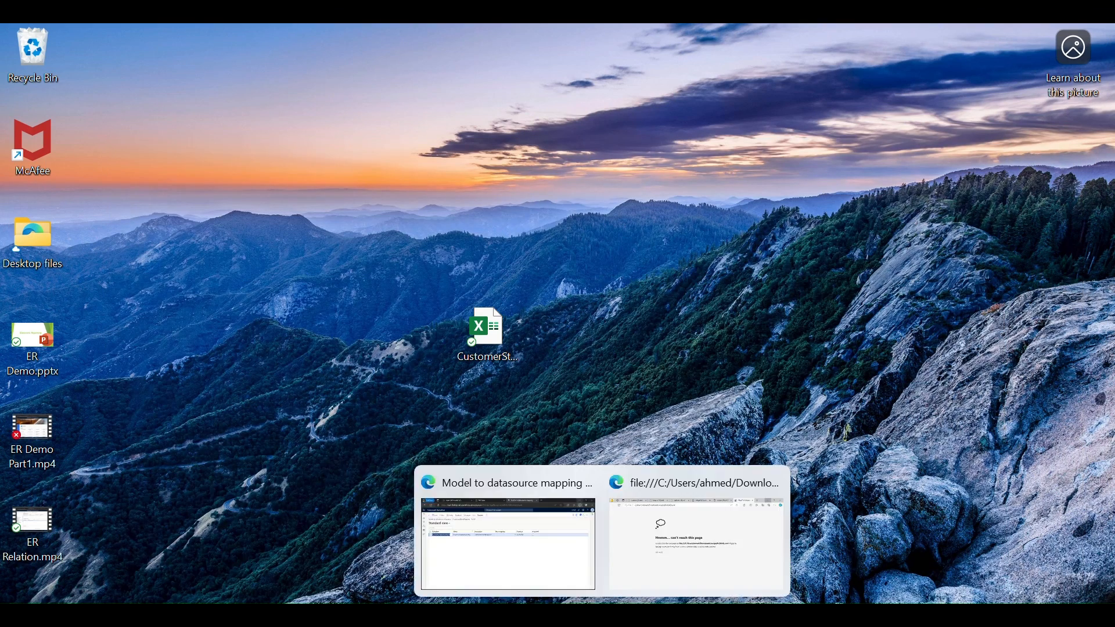
{"action": "left_click", "coordinate": [523, 551]}
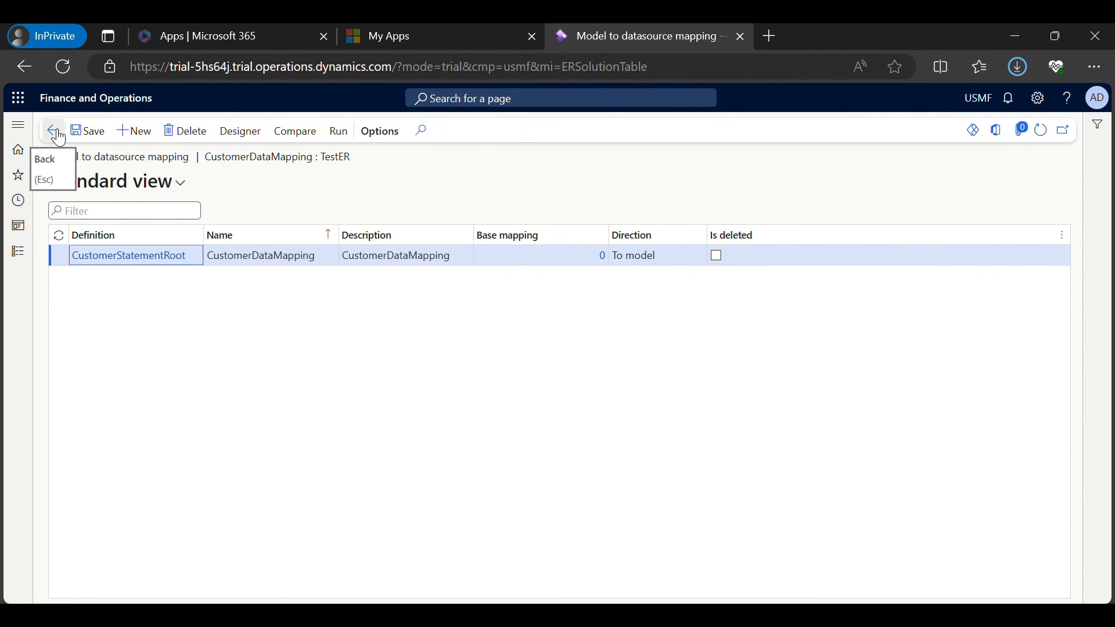
Return to Configurations and complete draft version 1.6 of CustomerDataMapping with the description "Add Filter by Transaction Date".
{"action": "left_click", "coordinate": [55, 131]}
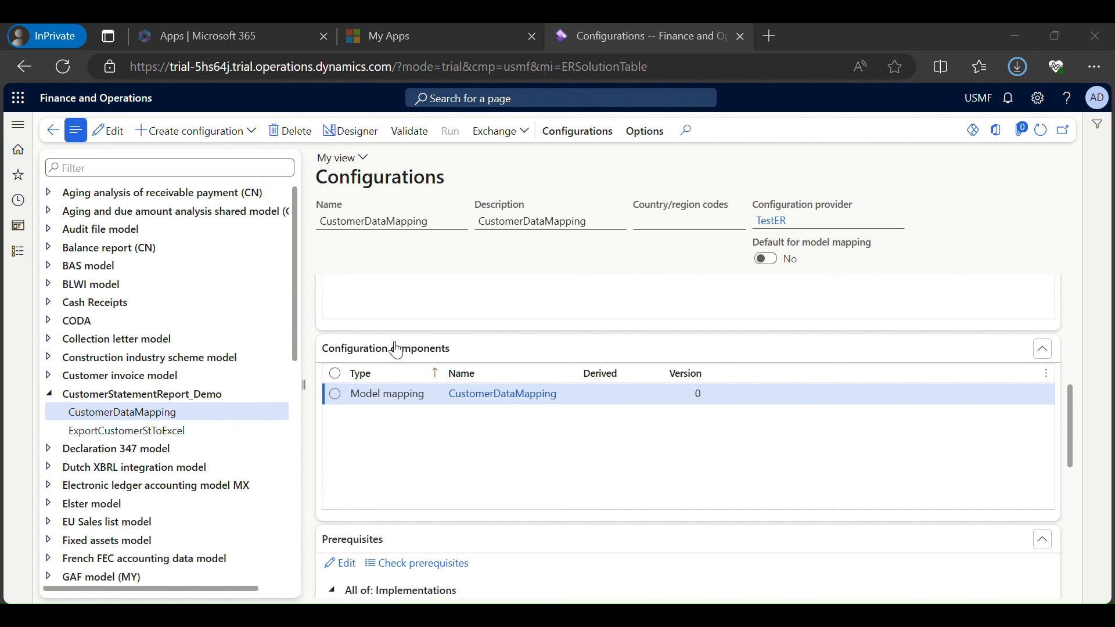
{"action": "scroll", "coordinate": [388, 357], "scroll_direction": "up", "scroll_amount": 5}
{"action": "left_click", "coordinate": [356, 324]}
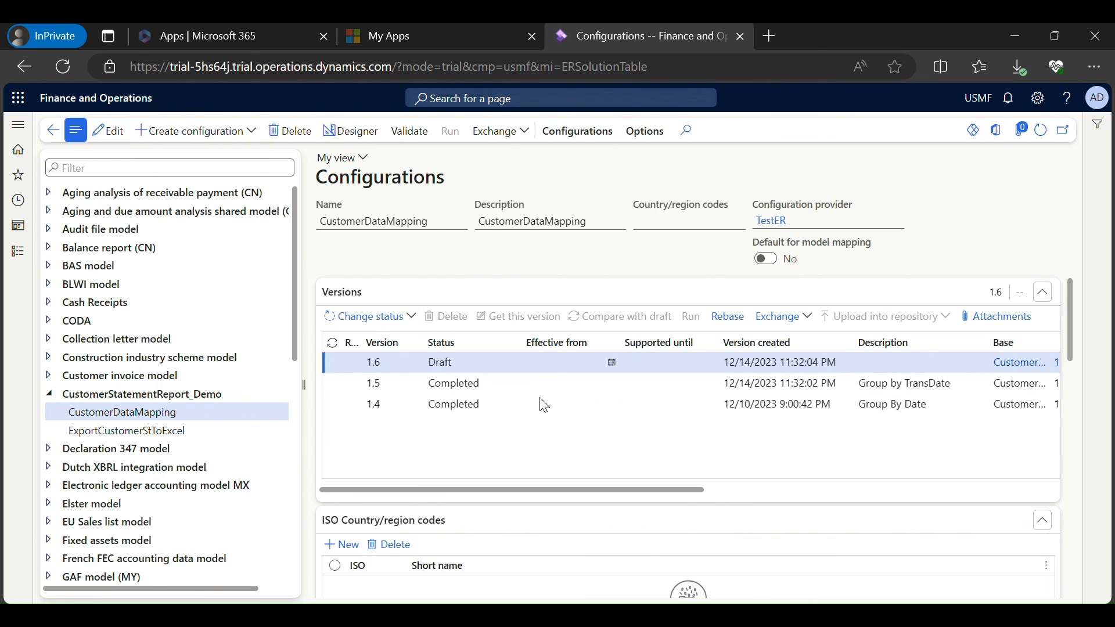
{"action": "left_click", "coordinate": [350, 339]}
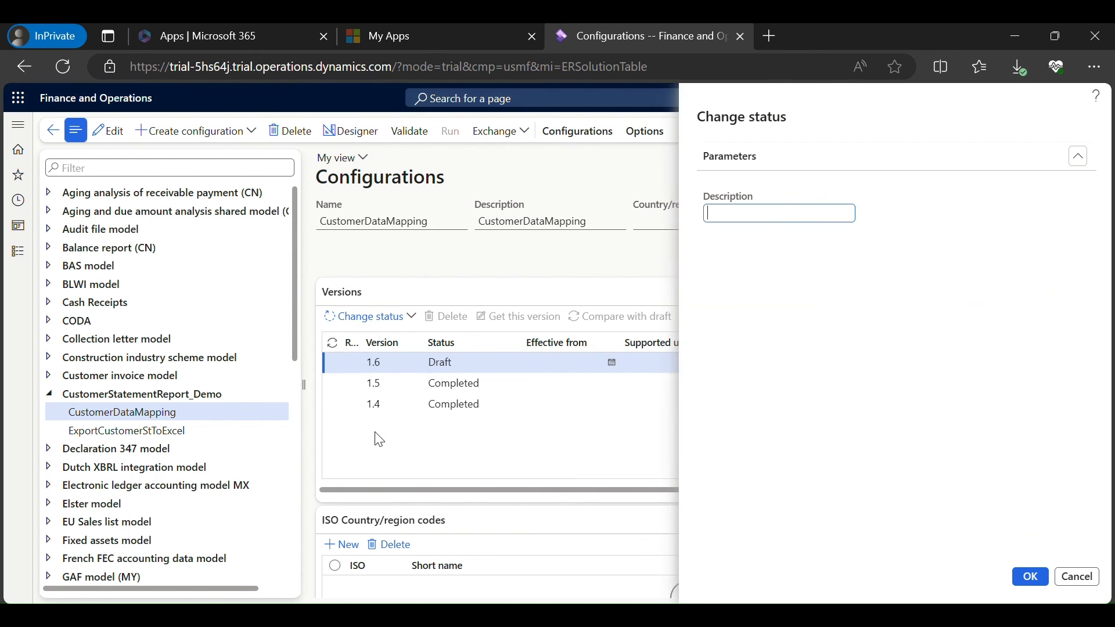
{"action": "type", "text": "Add Filter by Date"}
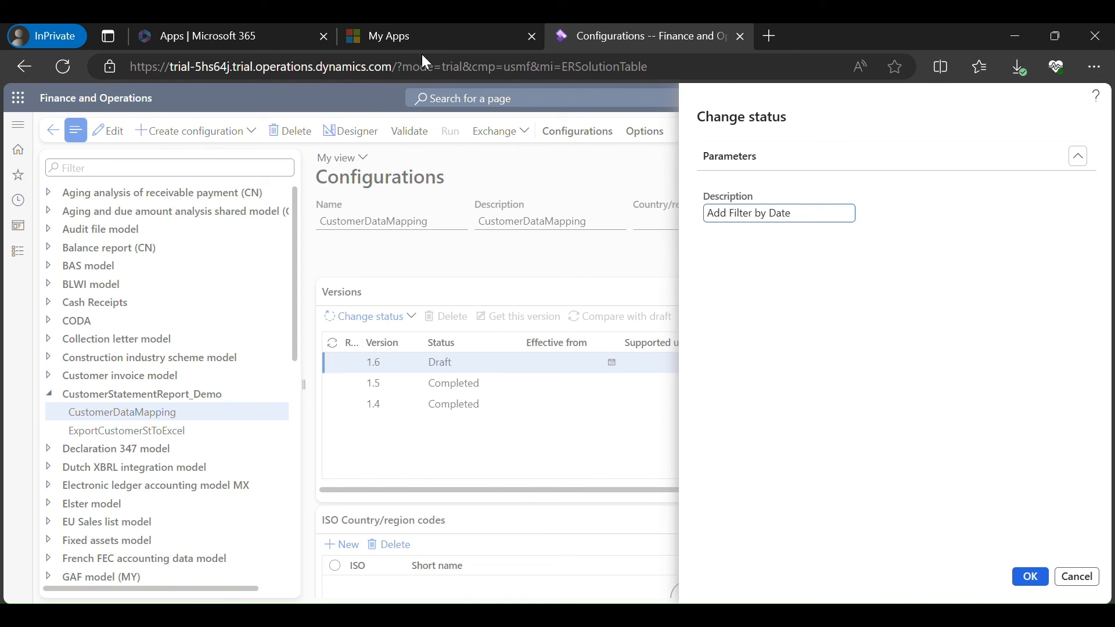
{"action": "key", "text": "ctrl+a"}
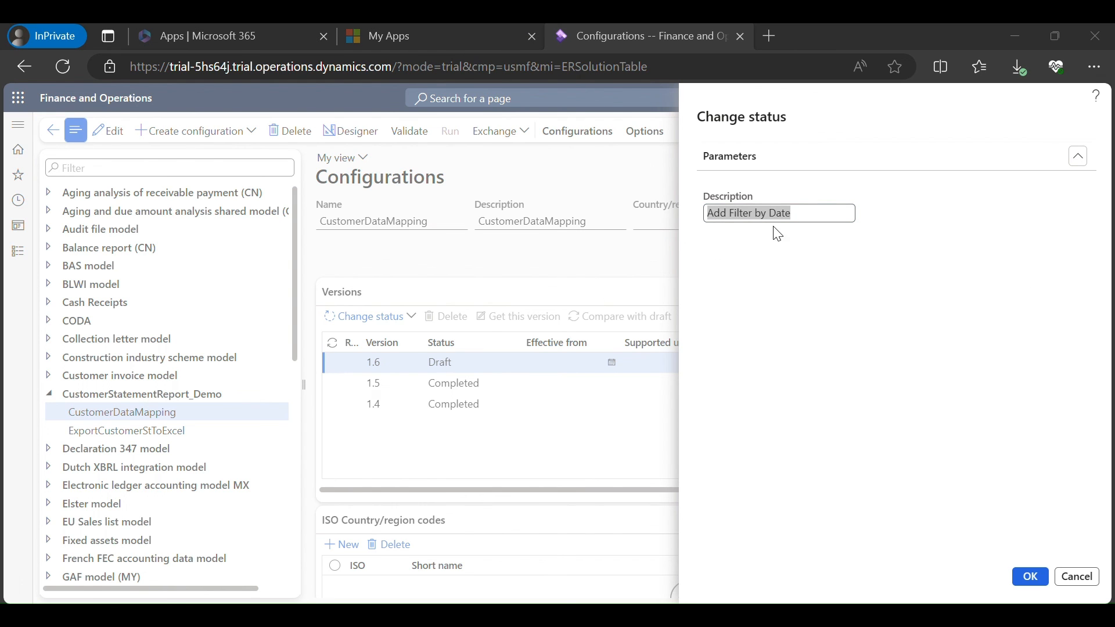
{"action": "left_click", "coordinate": [808, 215]}
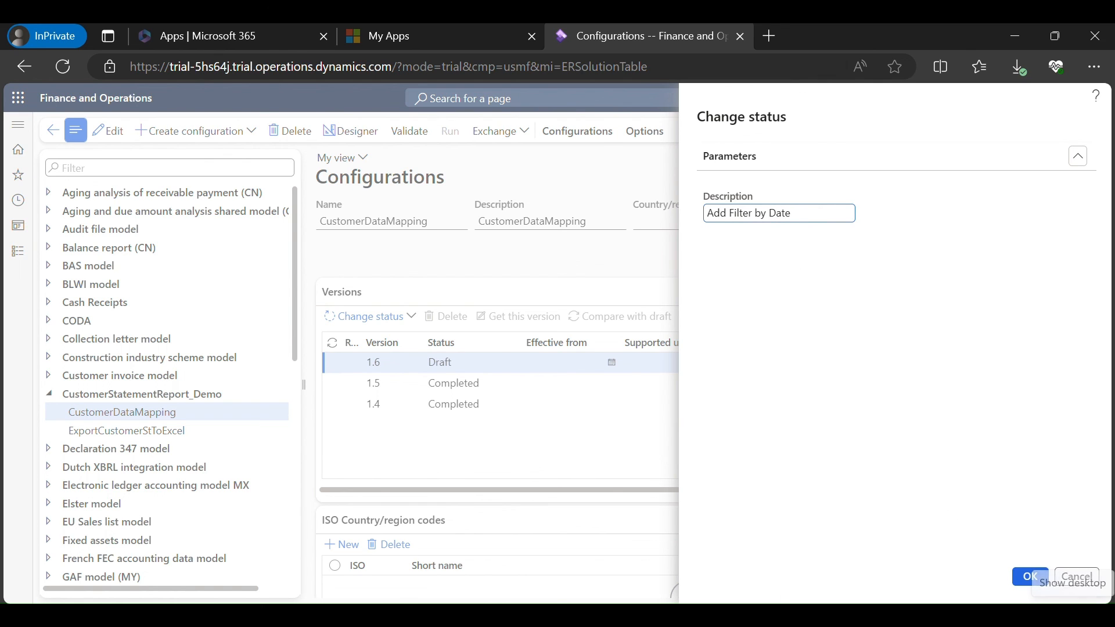
{"action": "type", "text": "ransaction"}
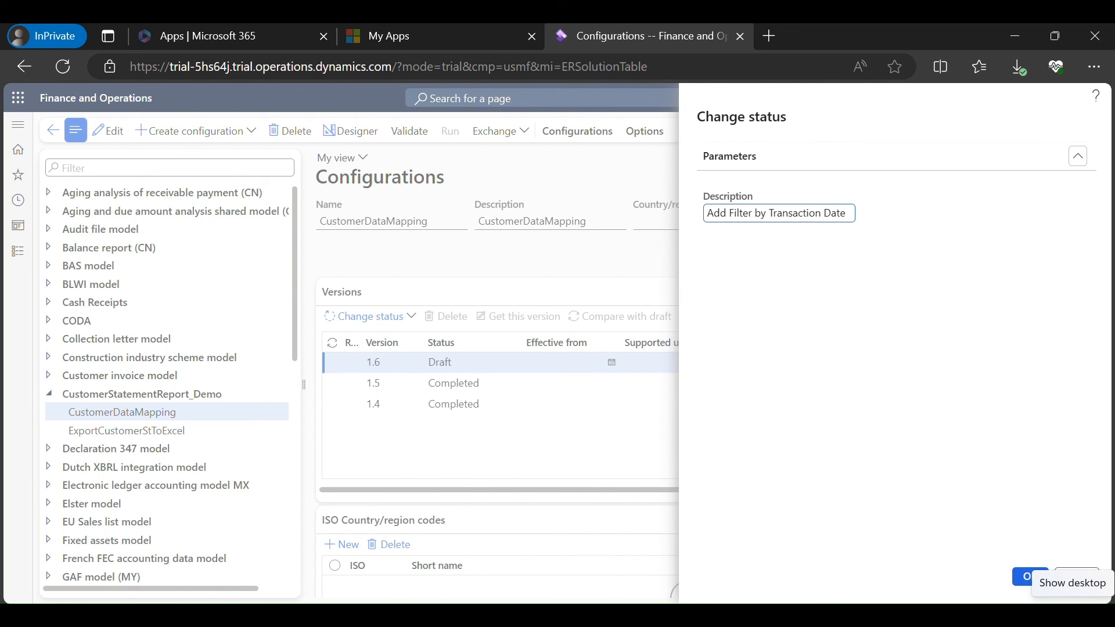
{"action": "left_click", "coordinate": [1030, 576]}
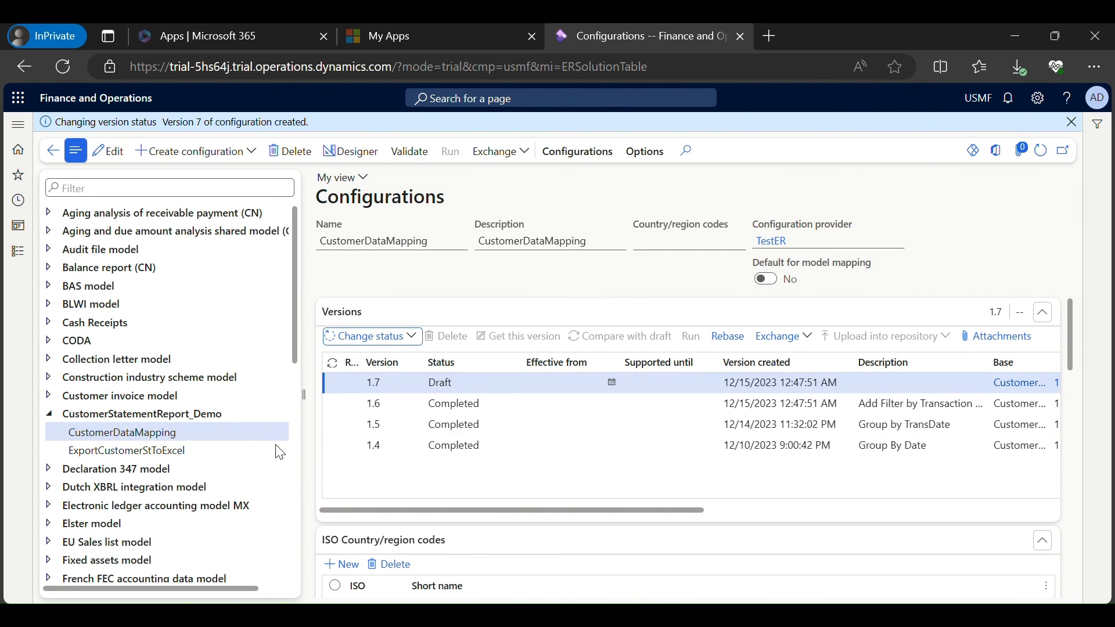
Open the ExportCustomerStToExcel format in the designer and run it for the preset customer from 1/1/2015 to 12/31/2015.
{"action": "left_click", "coordinate": [198, 451]}
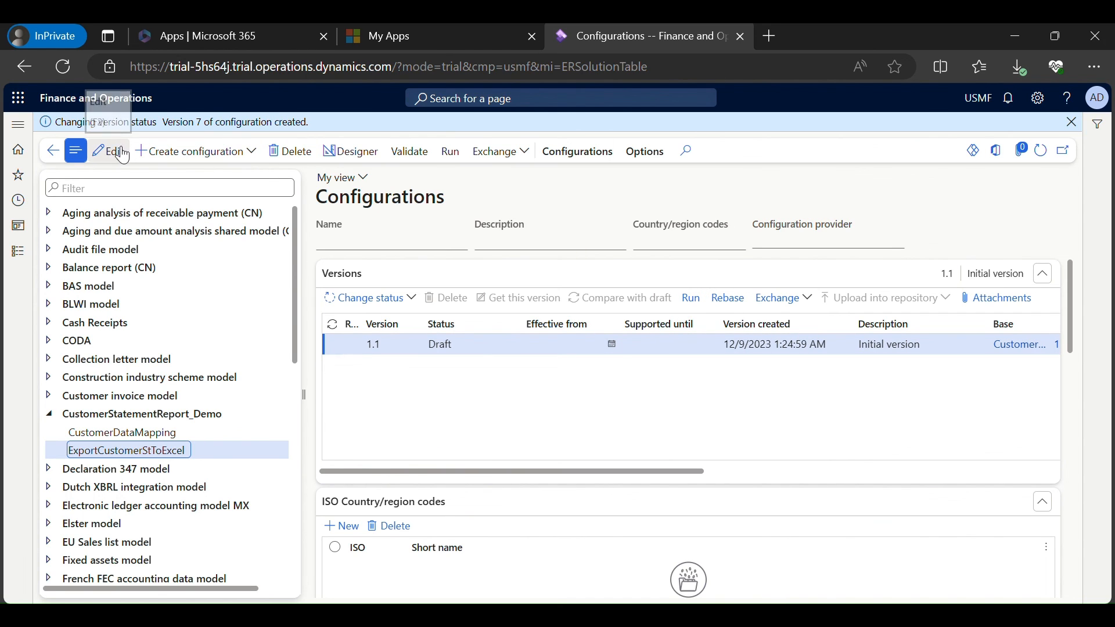
{"action": "left_click", "coordinate": [342, 158]}
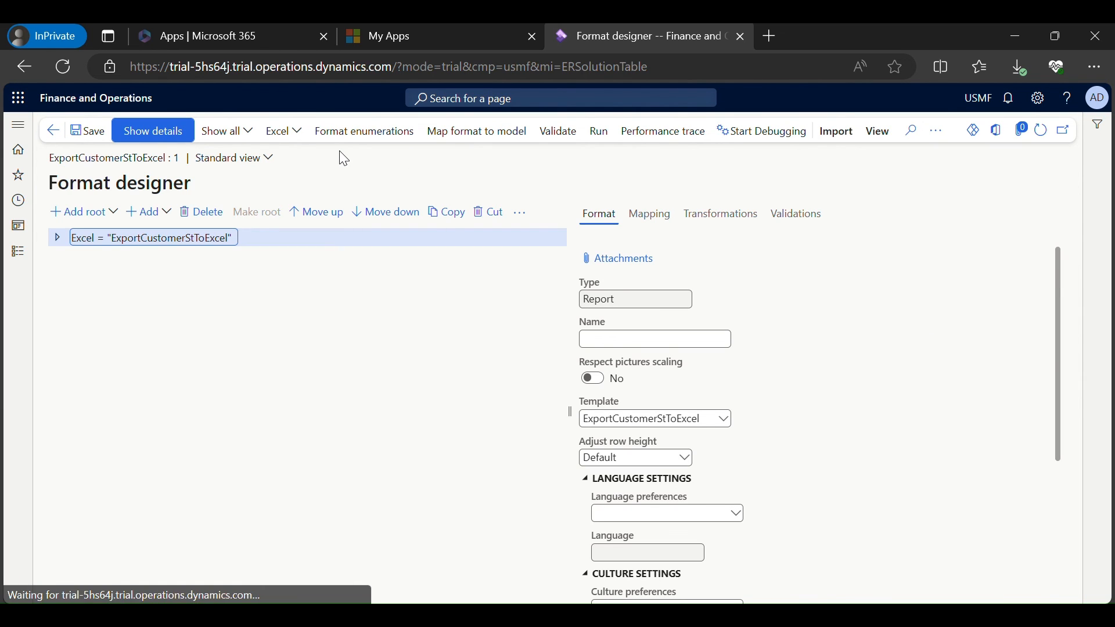
{"action": "left_click", "coordinate": [594, 136]}
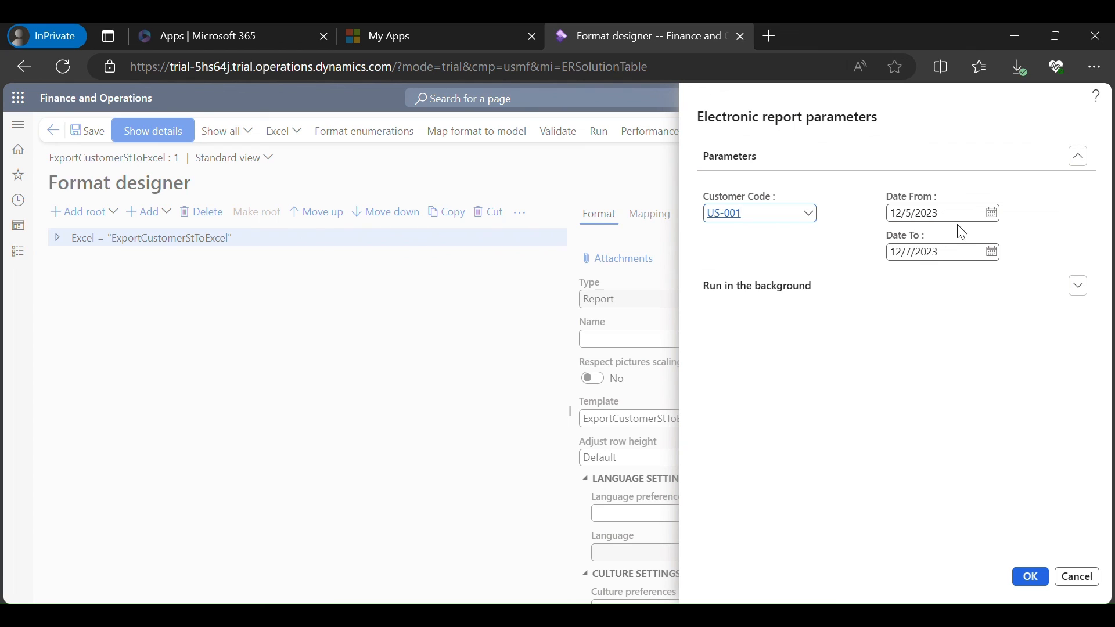
{"action": "left_click", "coordinate": [959, 215]}
{"action": "left_click_drag", "start_coordinate": [959, 216], "coordinate": [878, 230]}
{"action": "type", "text": "1 1 15"}
{"action": "key", "text": "Tab"}
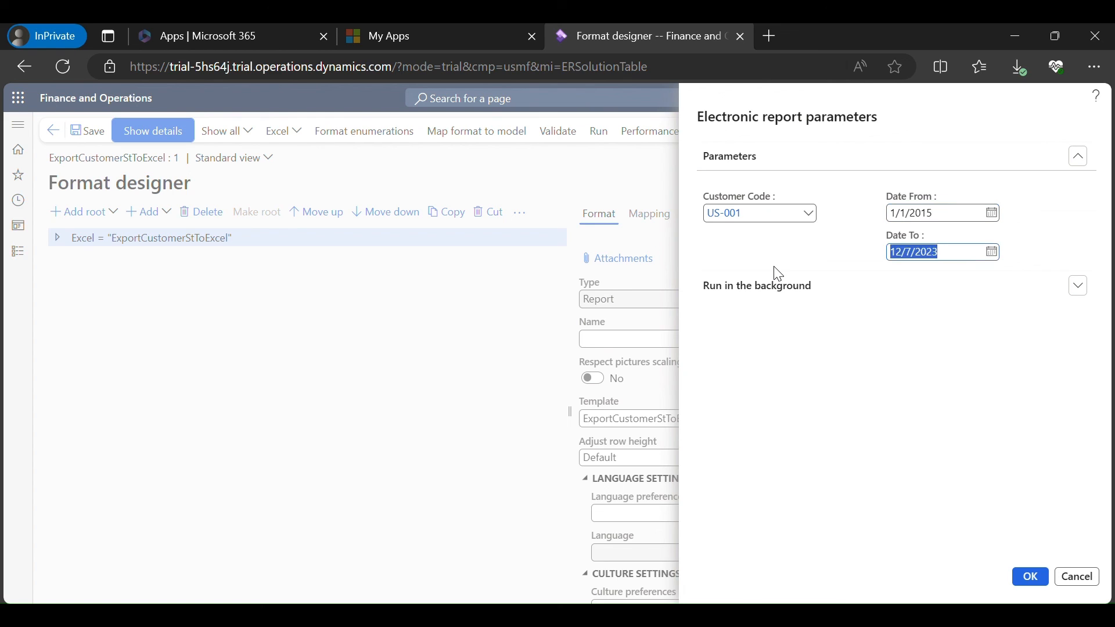
{"action": "type", "text": "12 31 1"}
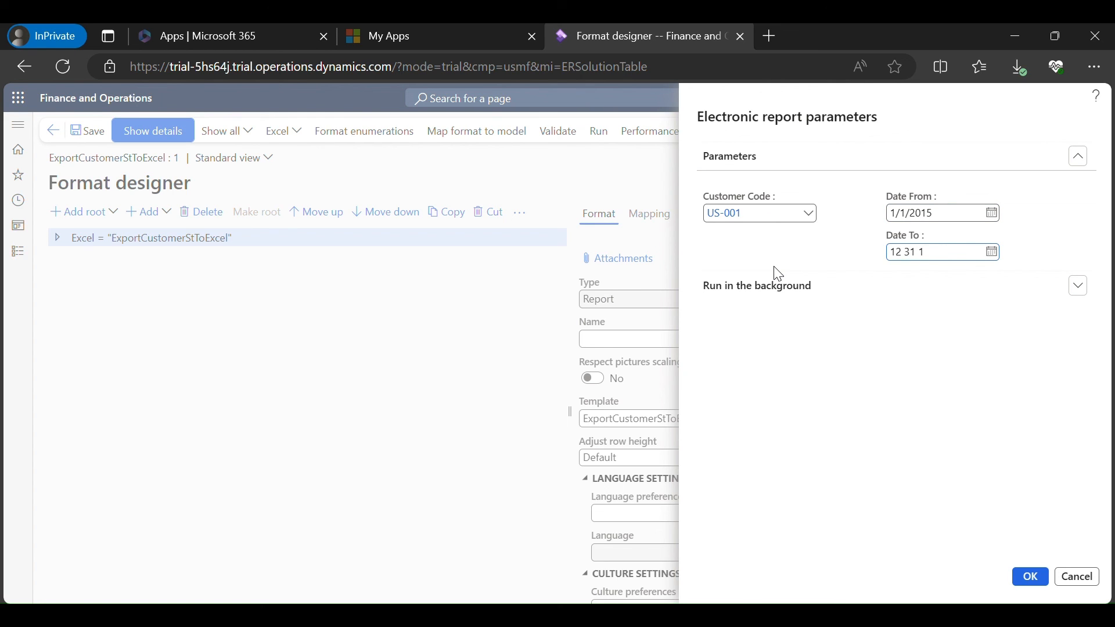
{"action": "type", "text": "5q"}
{"action": "key", "text": "Tab"}
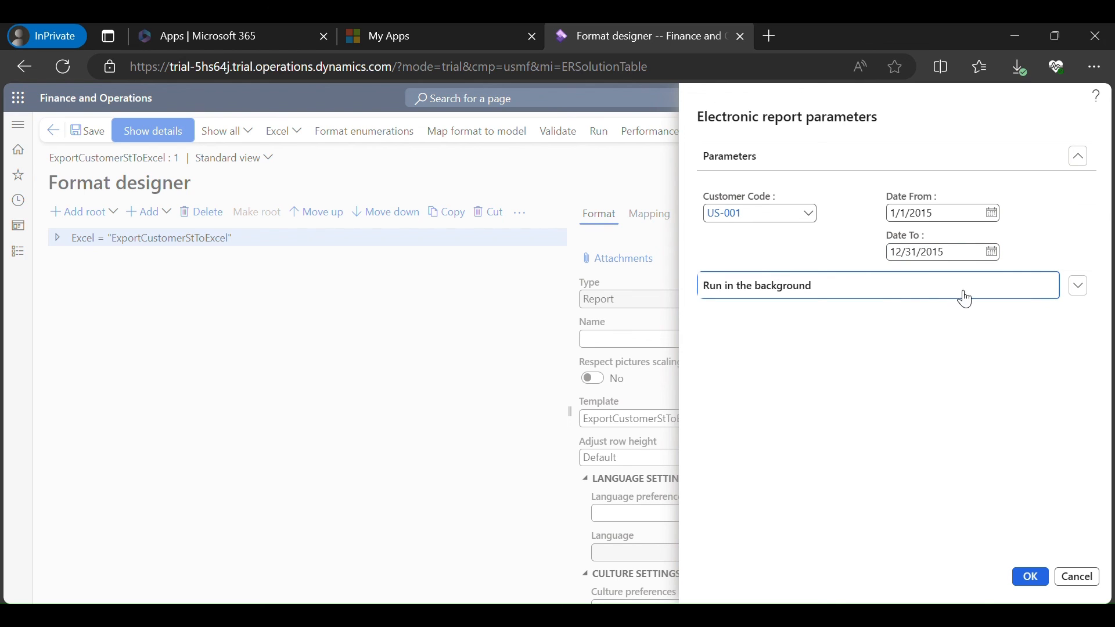
{"action": "left_click", "coordinate": [1031, 582]}
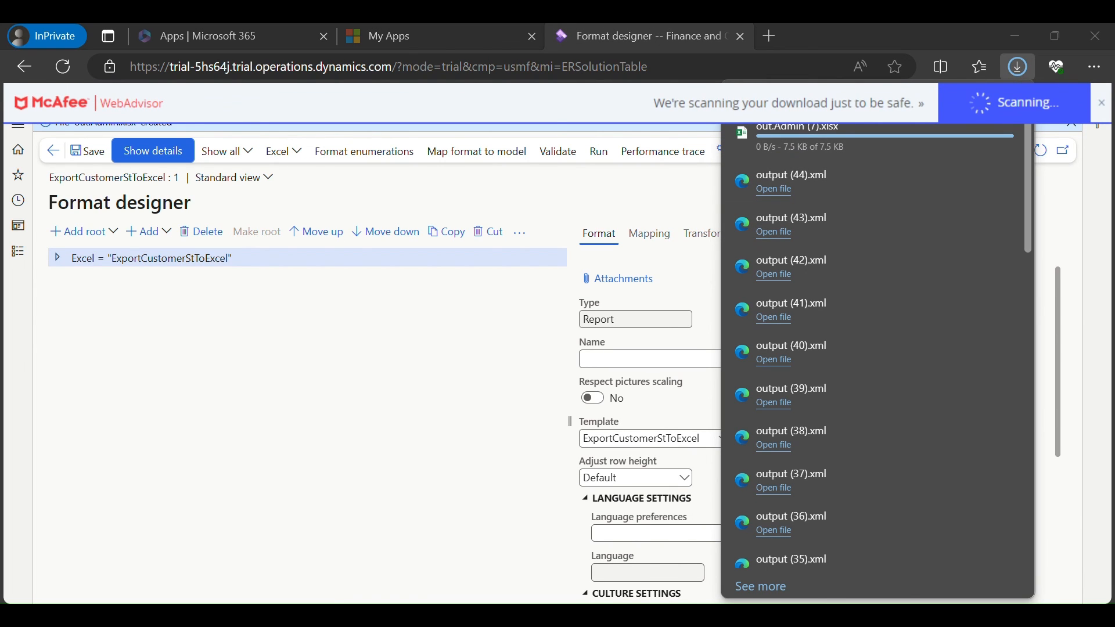
Open out.Admin (7).xlsx from the Downloads folder in Excel, check the transaction dates against the requested period and close the workbook.
{"action": "key", "text": "alt+Tab"}
{"action": "left_click", "coordinate": [600, 298]}
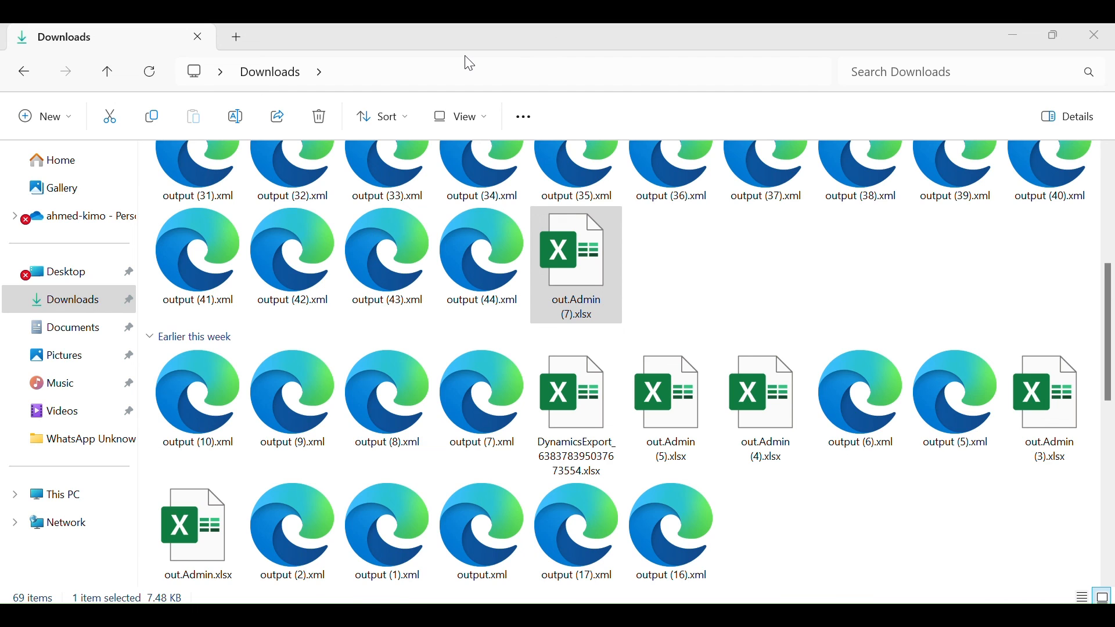
{"action": "scroll", "coordinate": [436, 378], "scroll_direction": "down", "scroll_amount": 6}
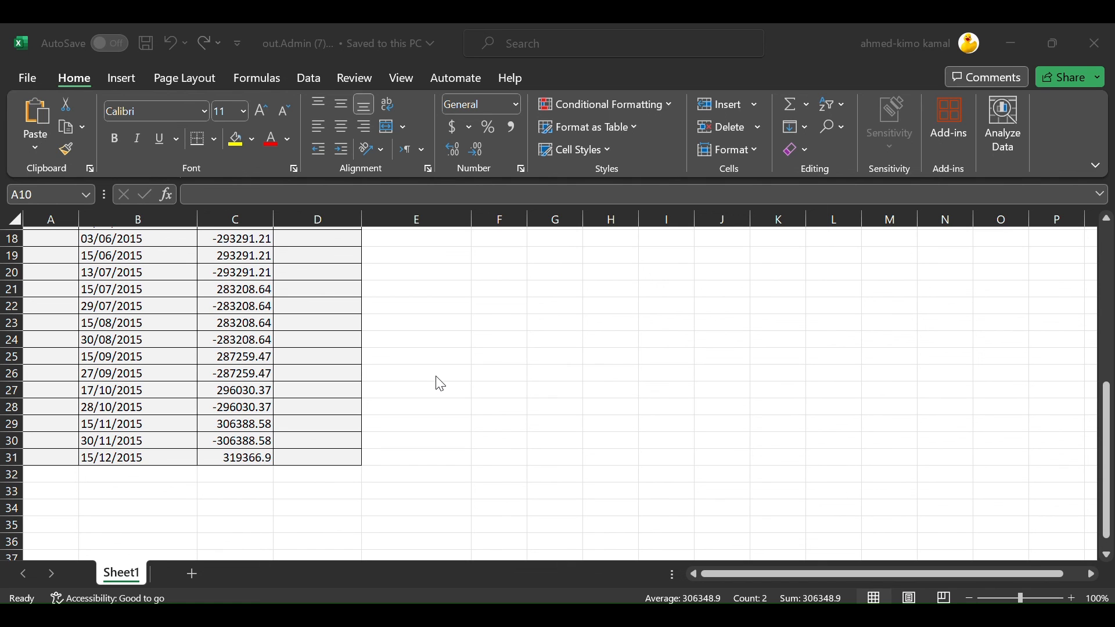
{"action": "scroll", "coordinate": [440, 383], "scroll_direction": "up", "scroll_amount": 2}
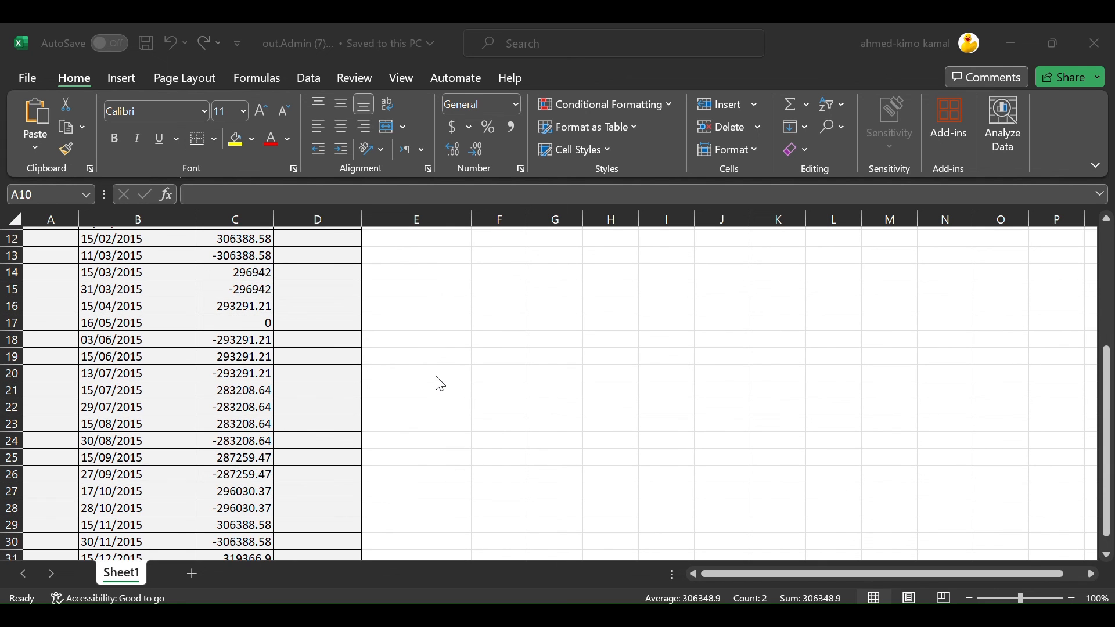
{"action": "scroll", "coordinate": [439, 384], "scroll_direction": "up", "scroll_amount": 4}
{"action": "scroll", "coordinate": [440, 386], "scroll_direction": "down", "scroll_amount": 6}
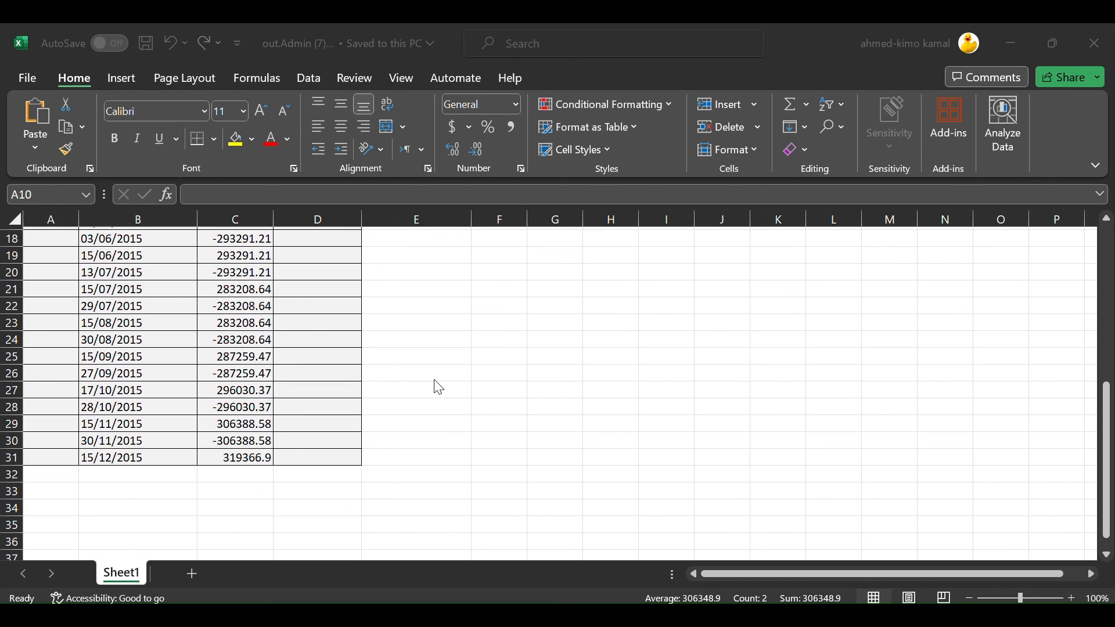
{"action": "left_click_drag", "start_coordinate": [156, 457], "coordinate": [154, 256]}
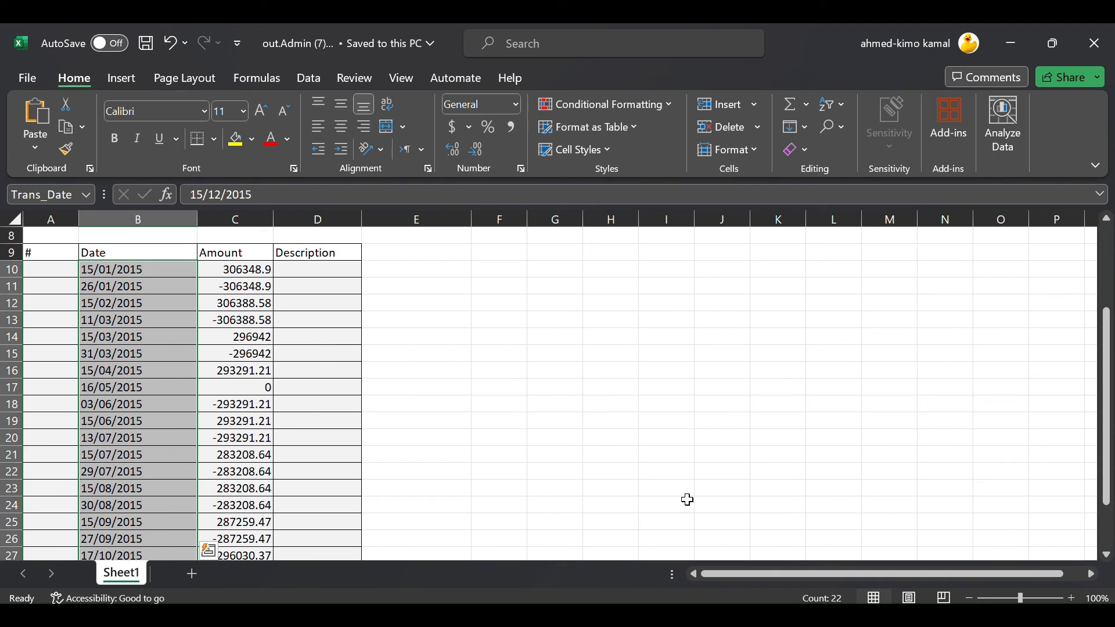
{"action": "scroll", "coordinate": [659, 465], "scroll_direction": "down", "scroll_amount": 5}
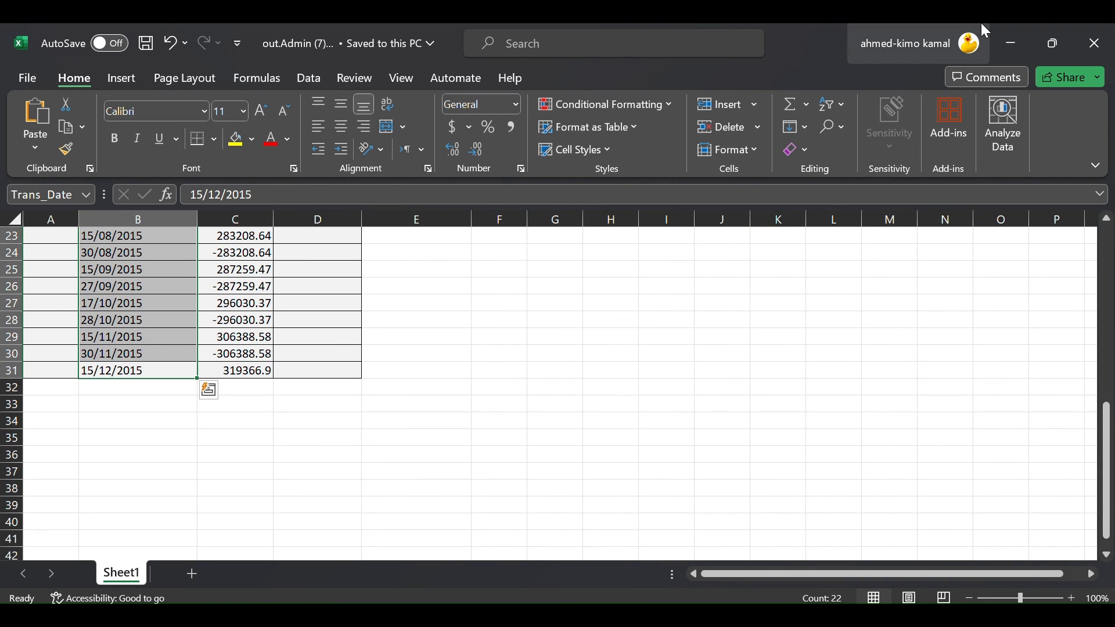
{"action": "left_click", "coordinate": [1095, 44]}
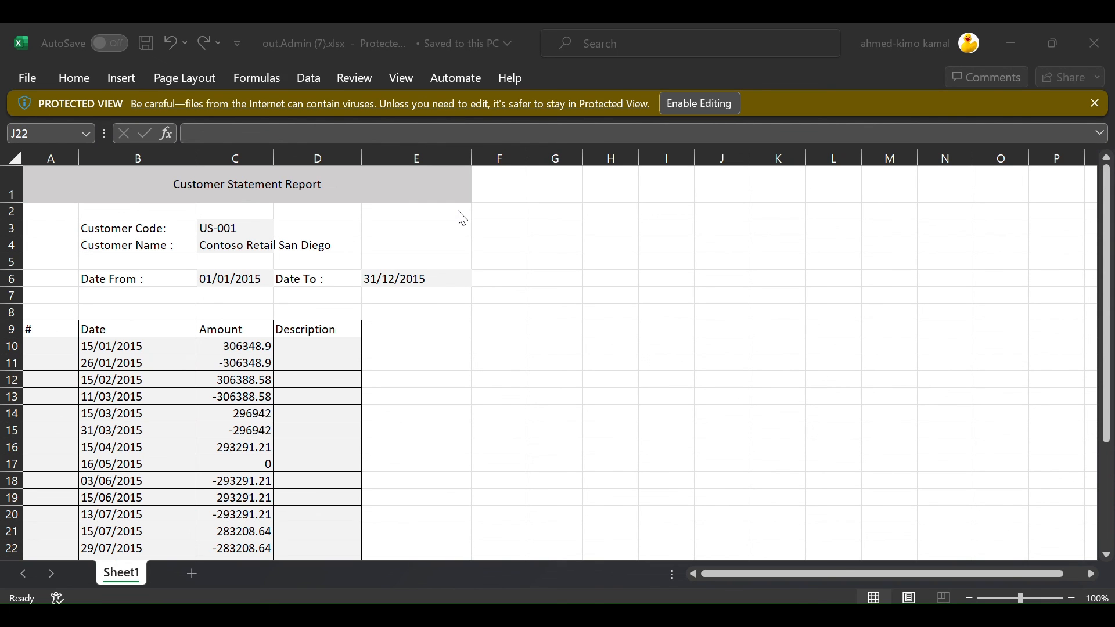